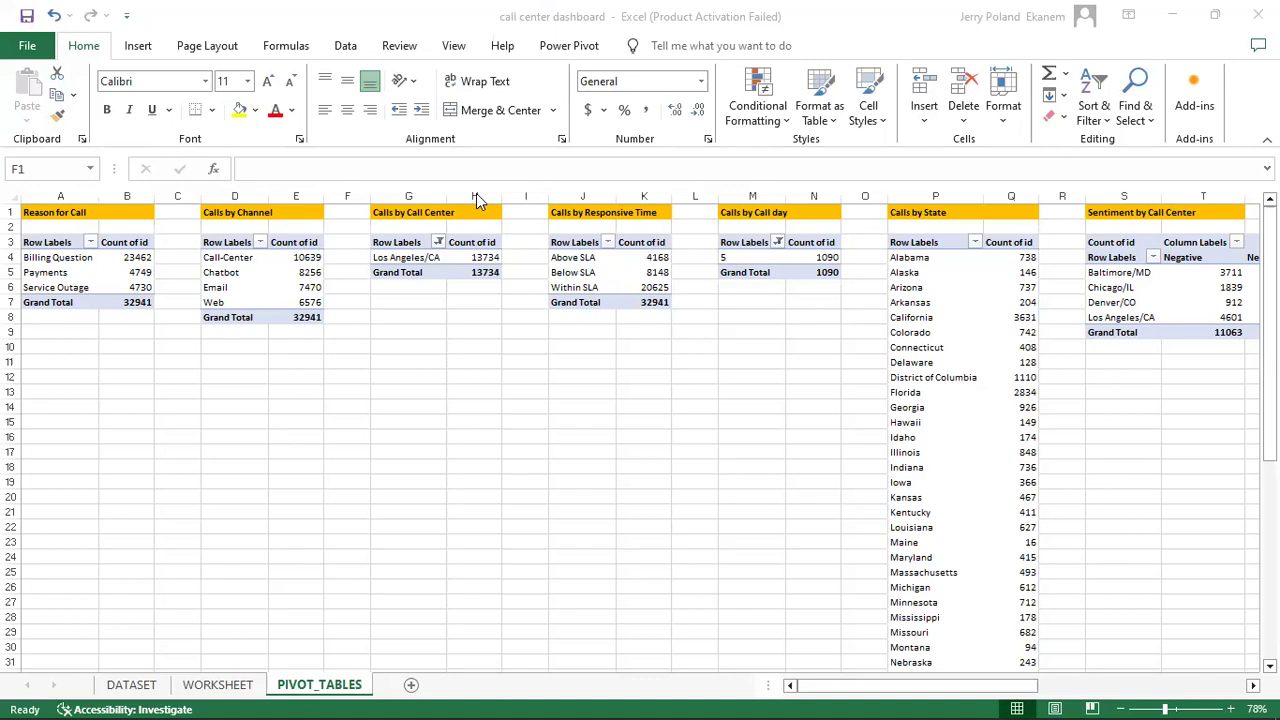
Step: Add a new worksheet after PIVOT_TABLES and name it DASHBOARD1
click(411, 687)
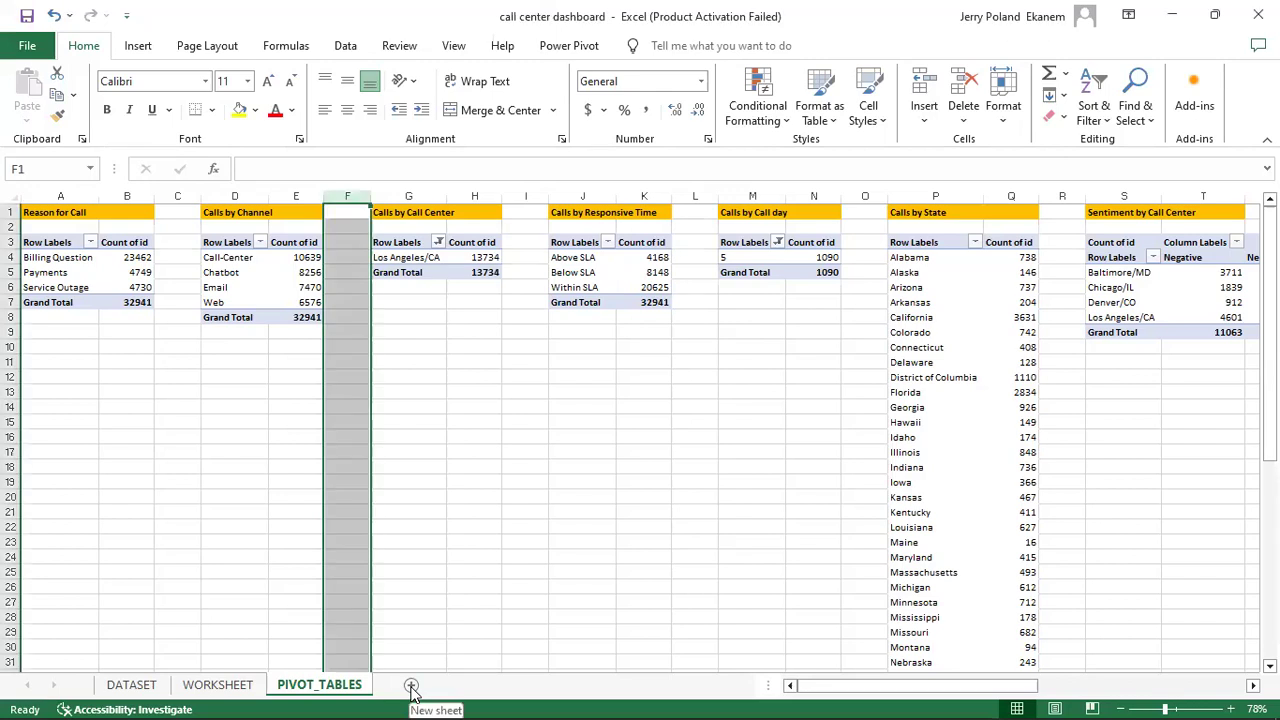
click(411, 687)
double_click(403, 685)
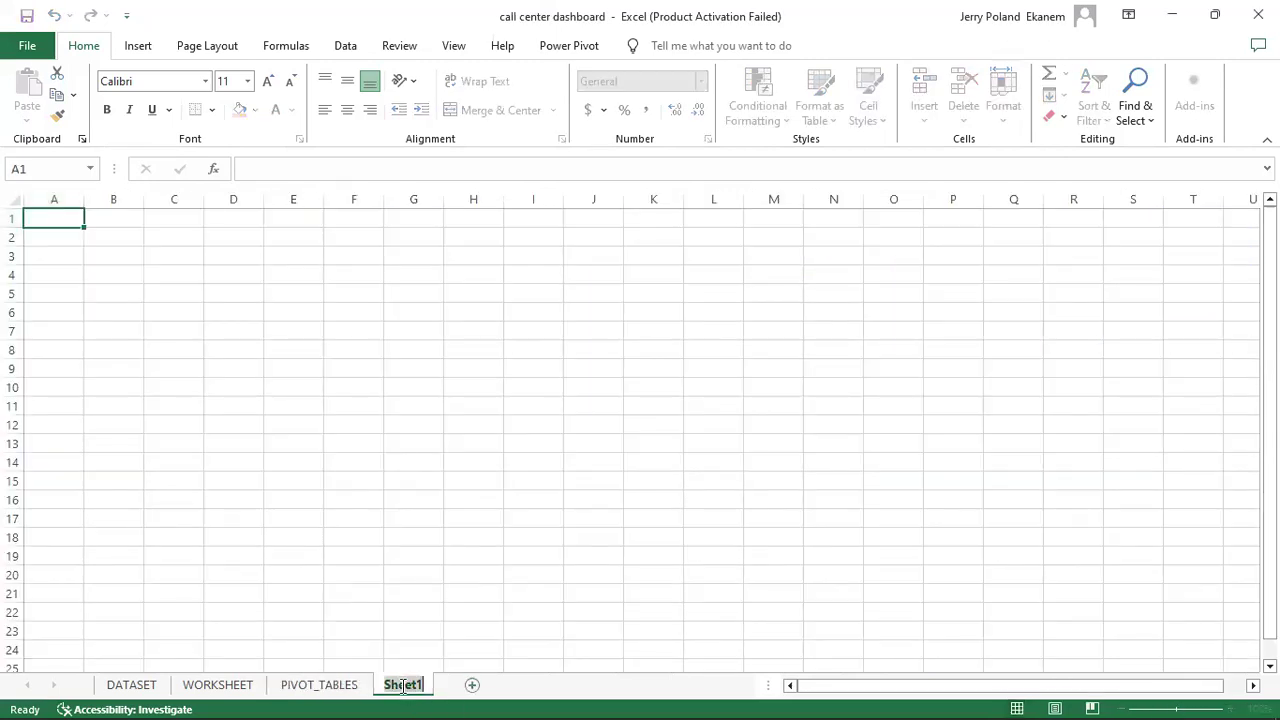
text(DASHBOARD)
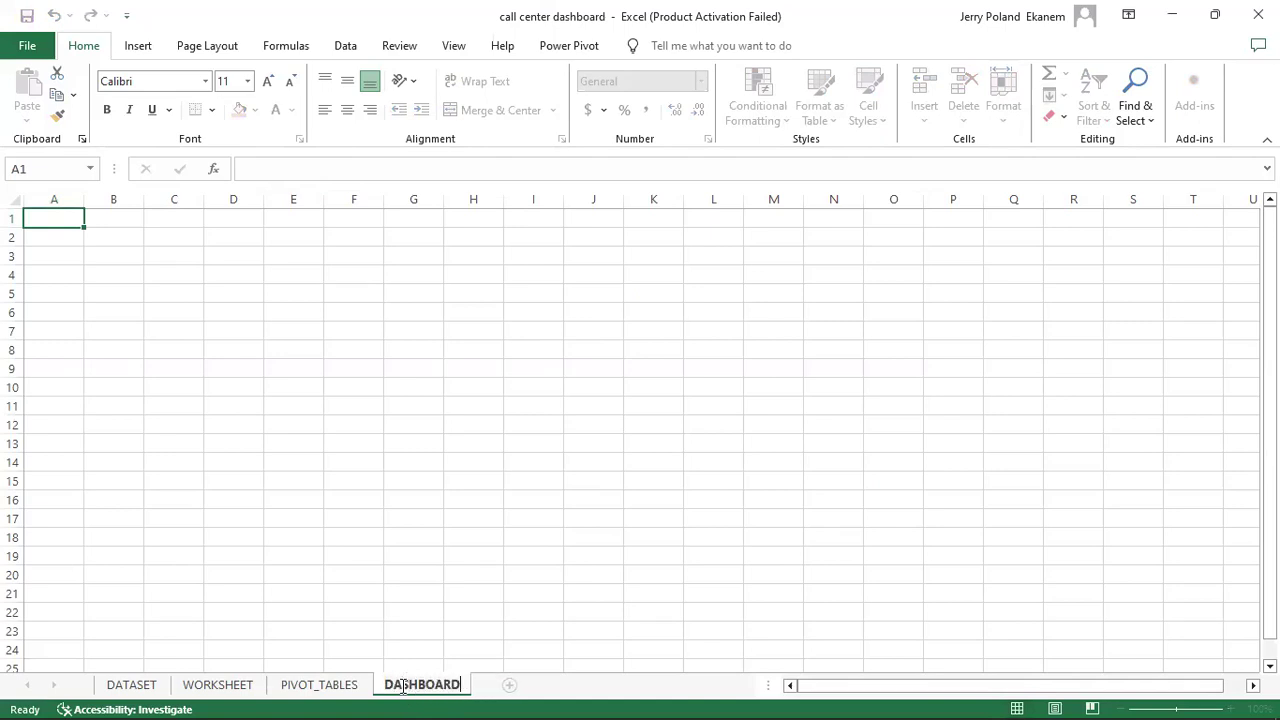
key(Return)
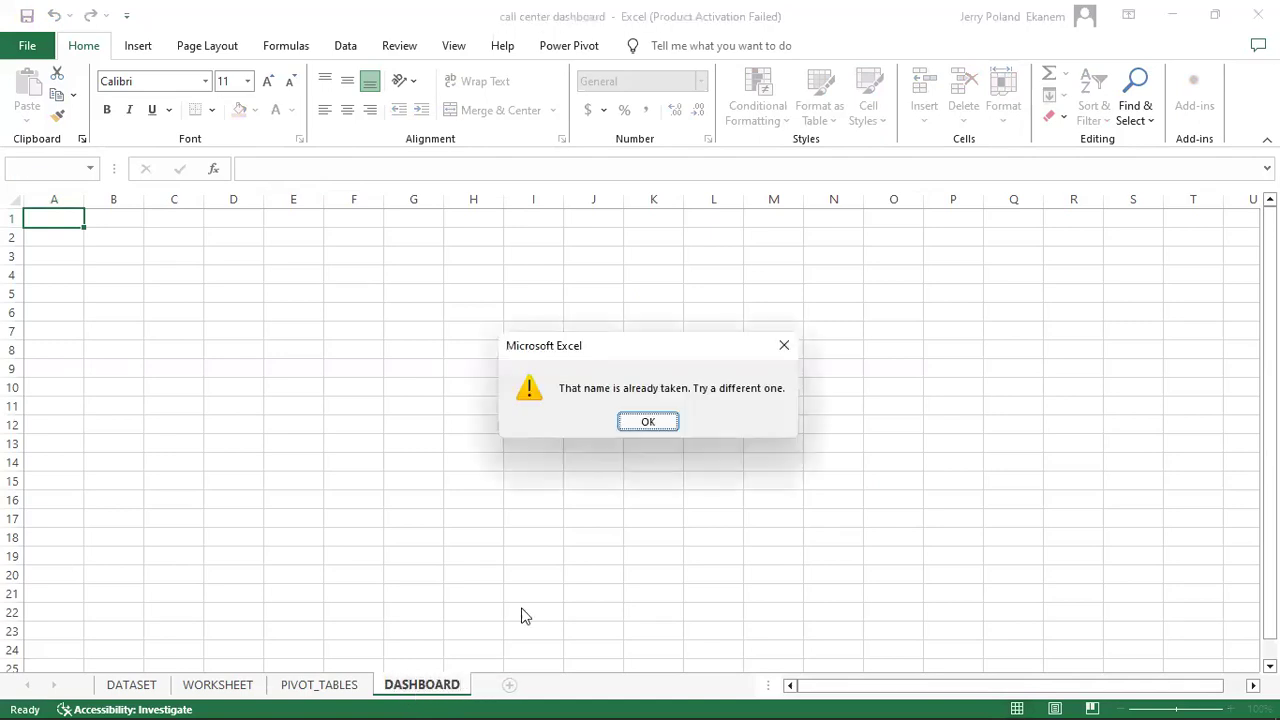
click(648, 422)
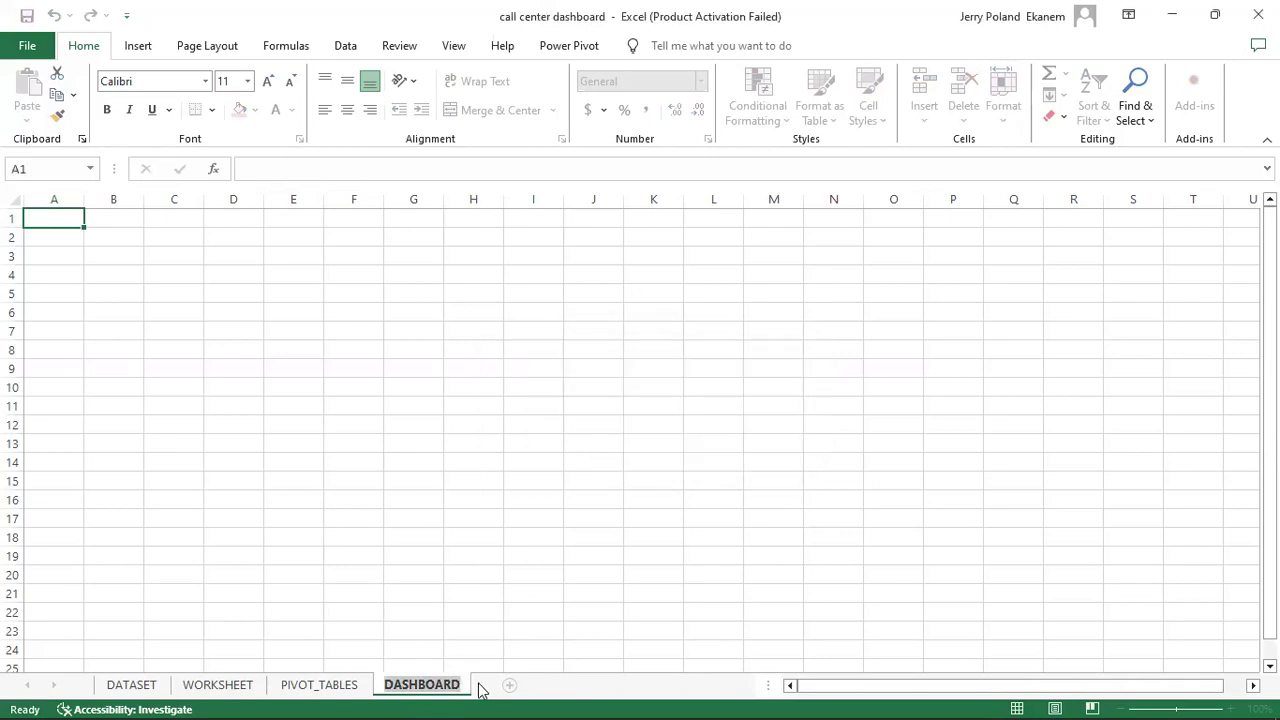
click(463, 683)
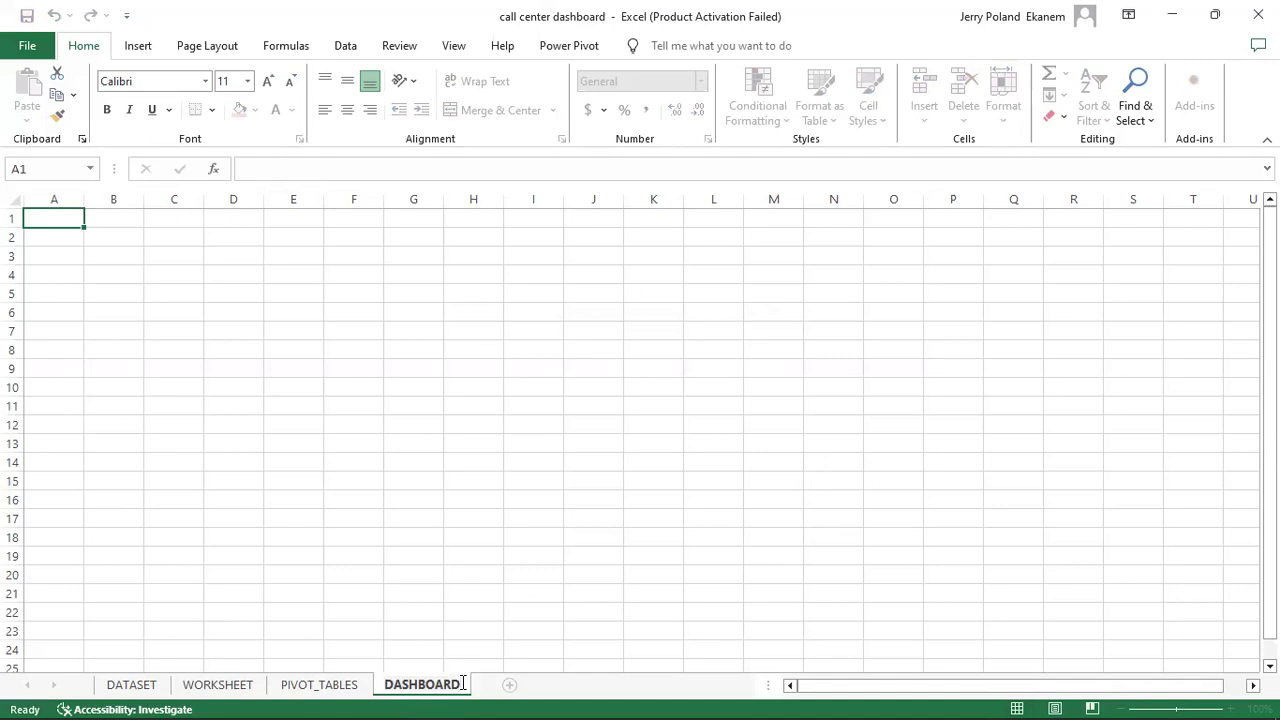
text(1)
key(Return)
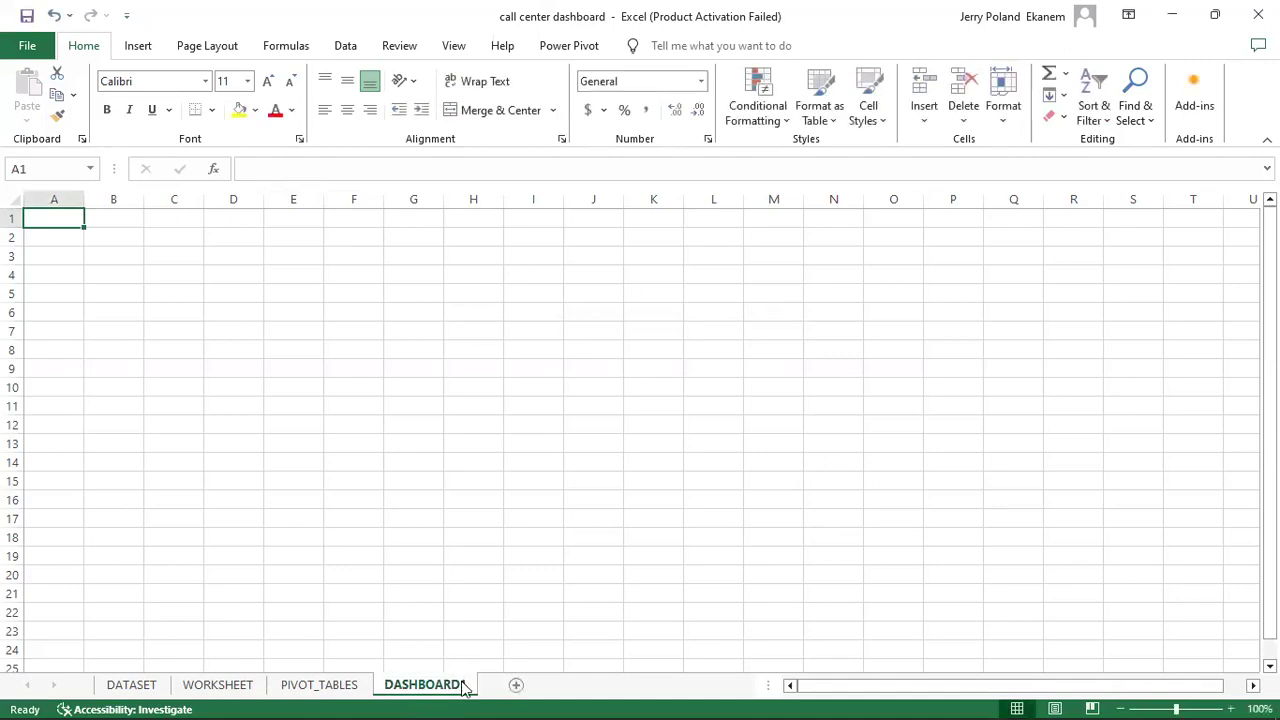
Step: Hide the gridlines on the DASHBOARD1 sheet
click(528, 527)
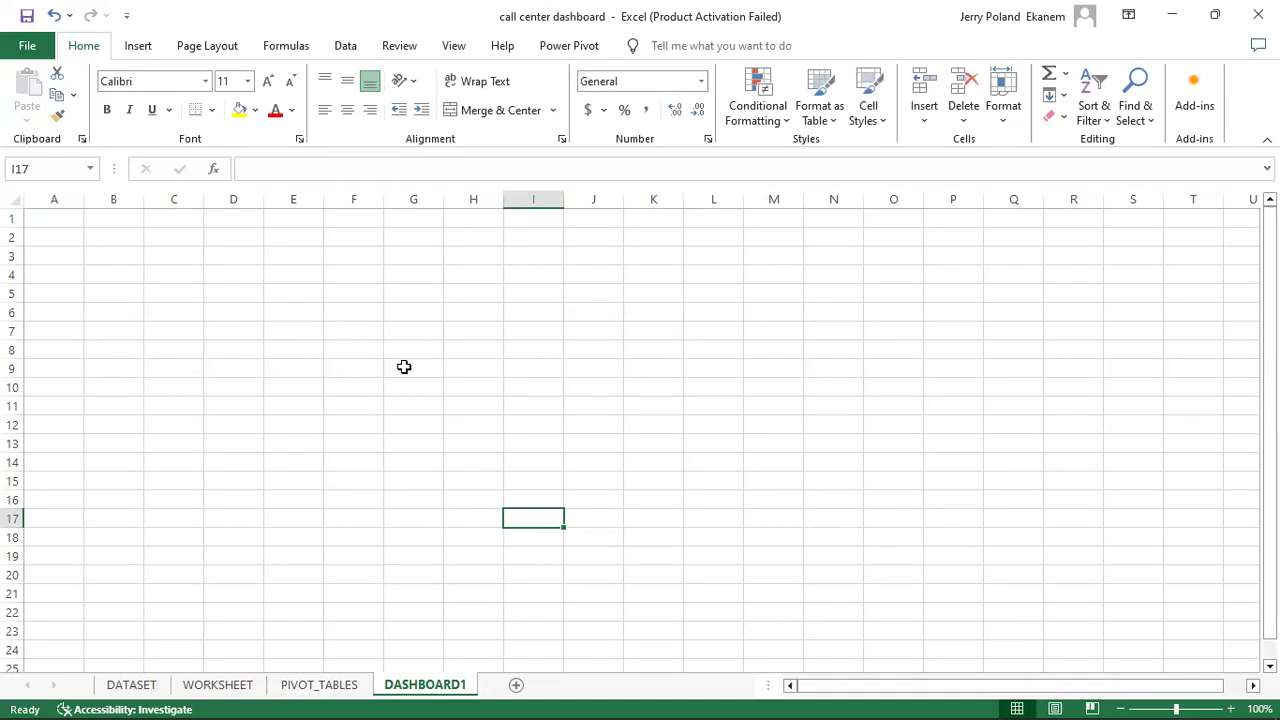
click(453, 47)
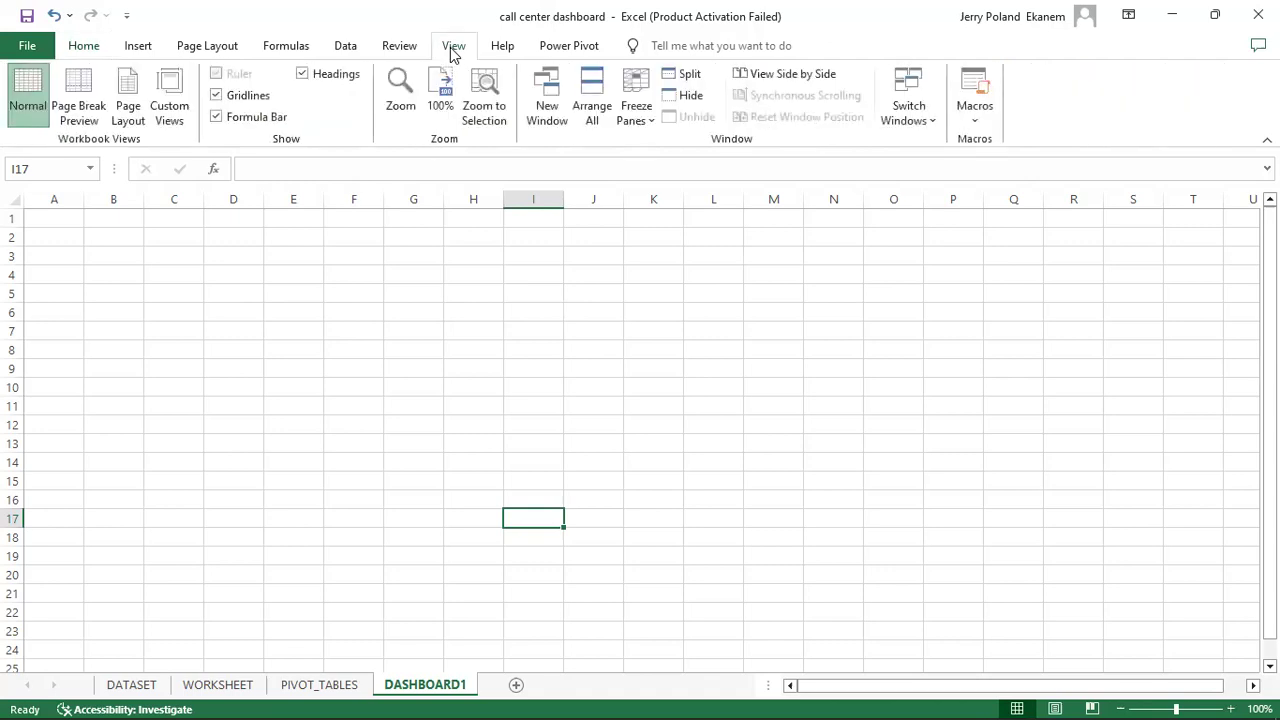
click(218, 98)
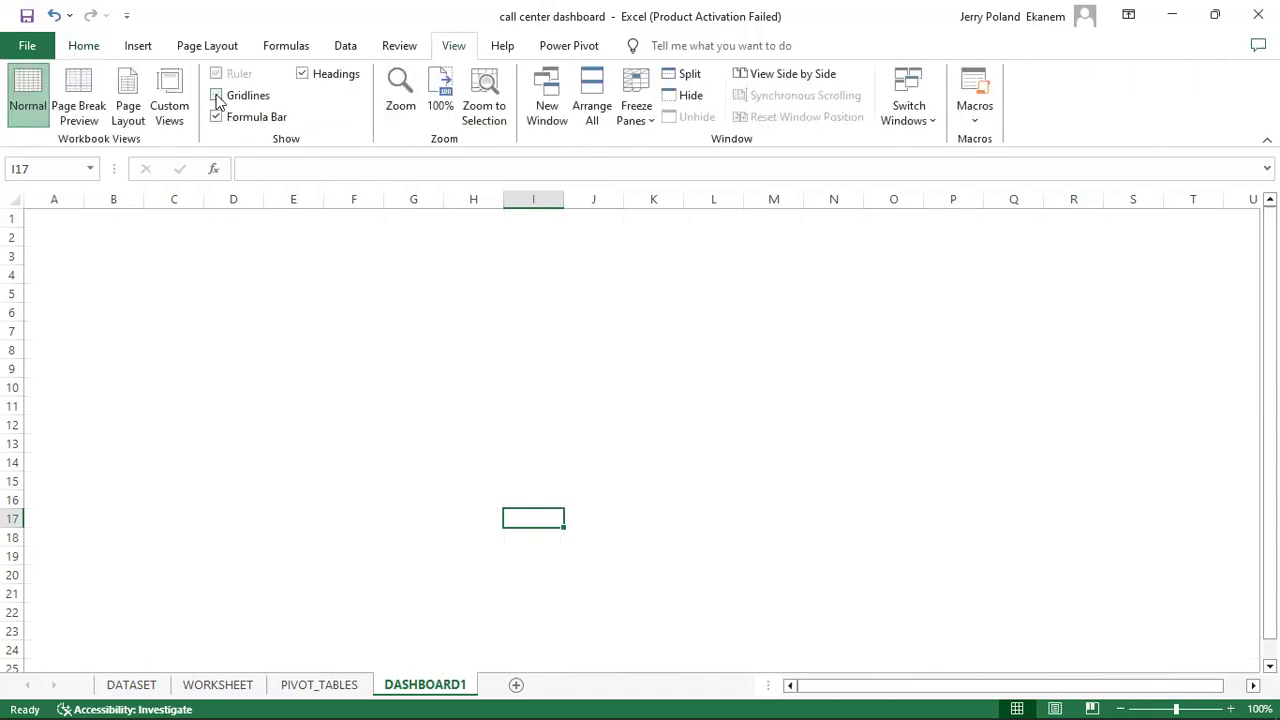
click(344, 345)
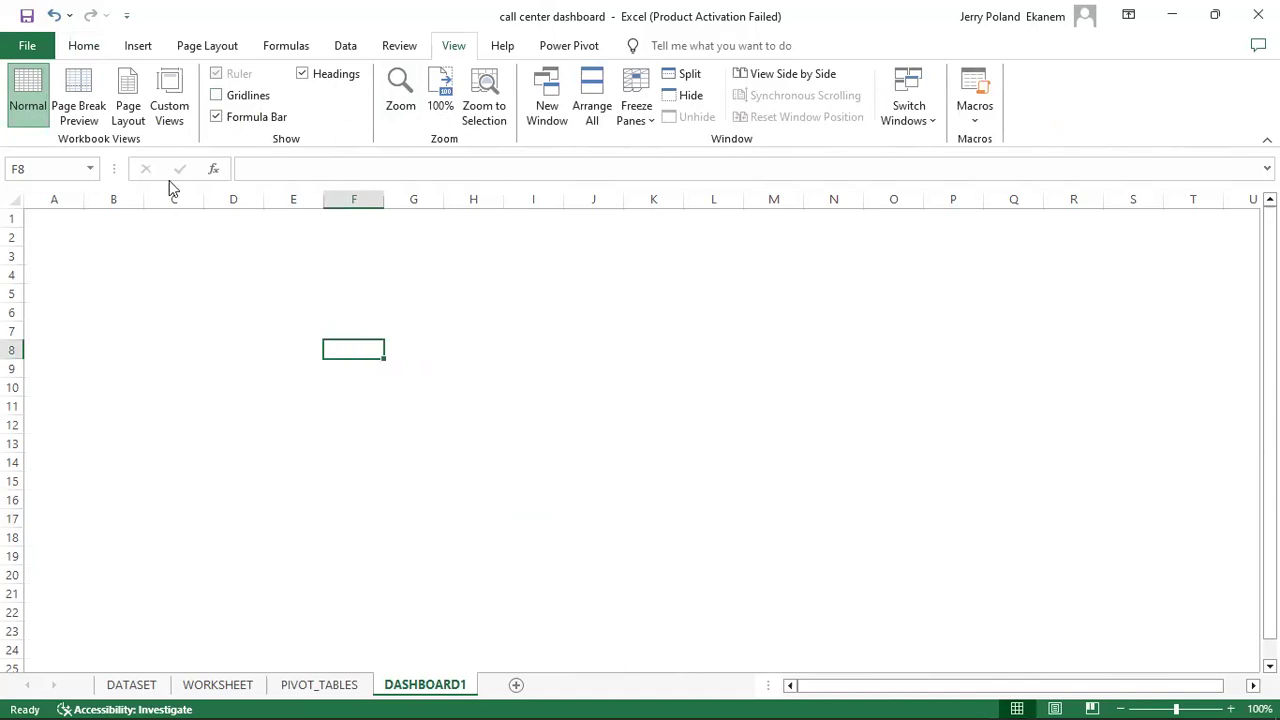
Step: Draw a banner rectangle about 0.68" high and 16.98" wide across rows 1 to 3, starting at column A
click(139, 47)
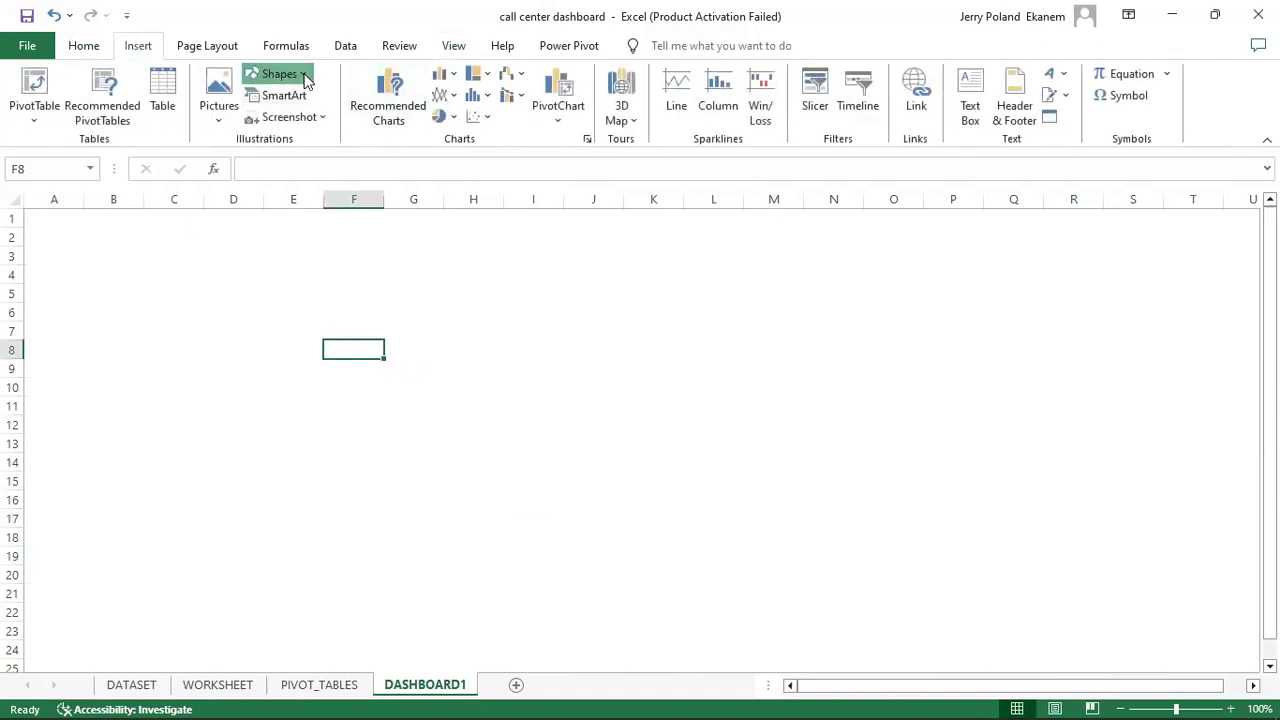
click(303, 77)
click(307, 124)
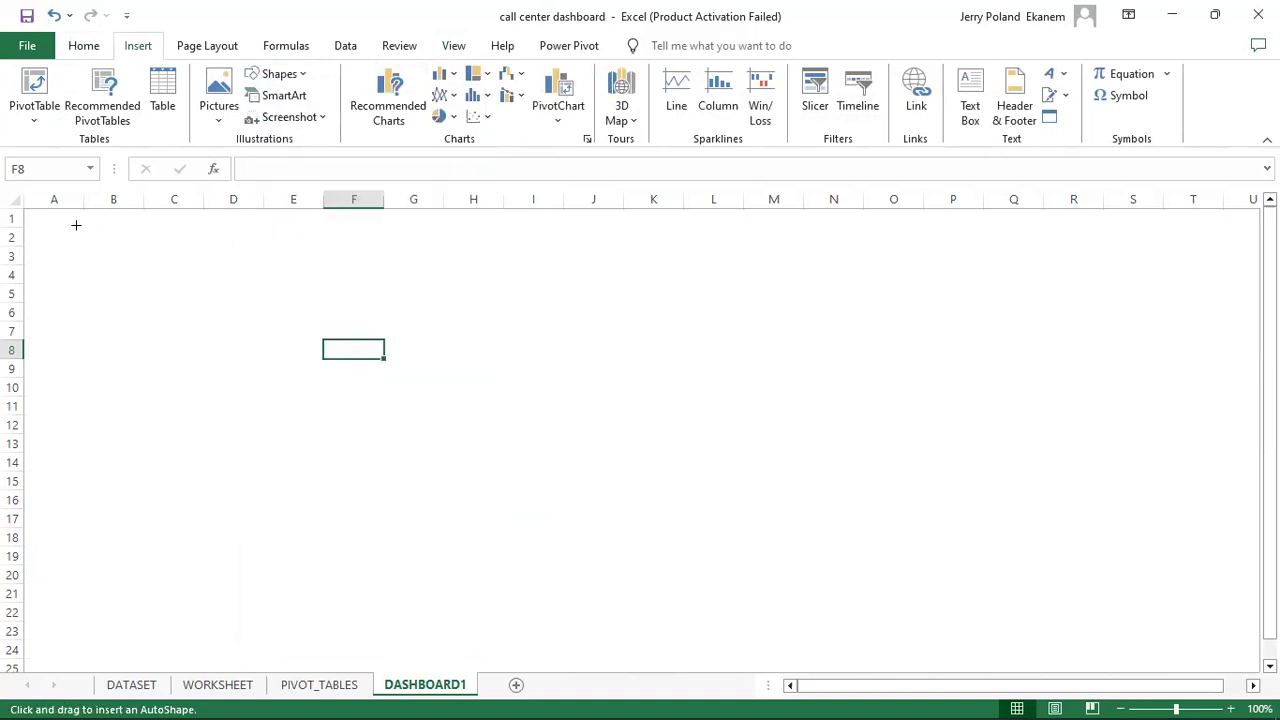
drag(24, 212, 1252, 274)
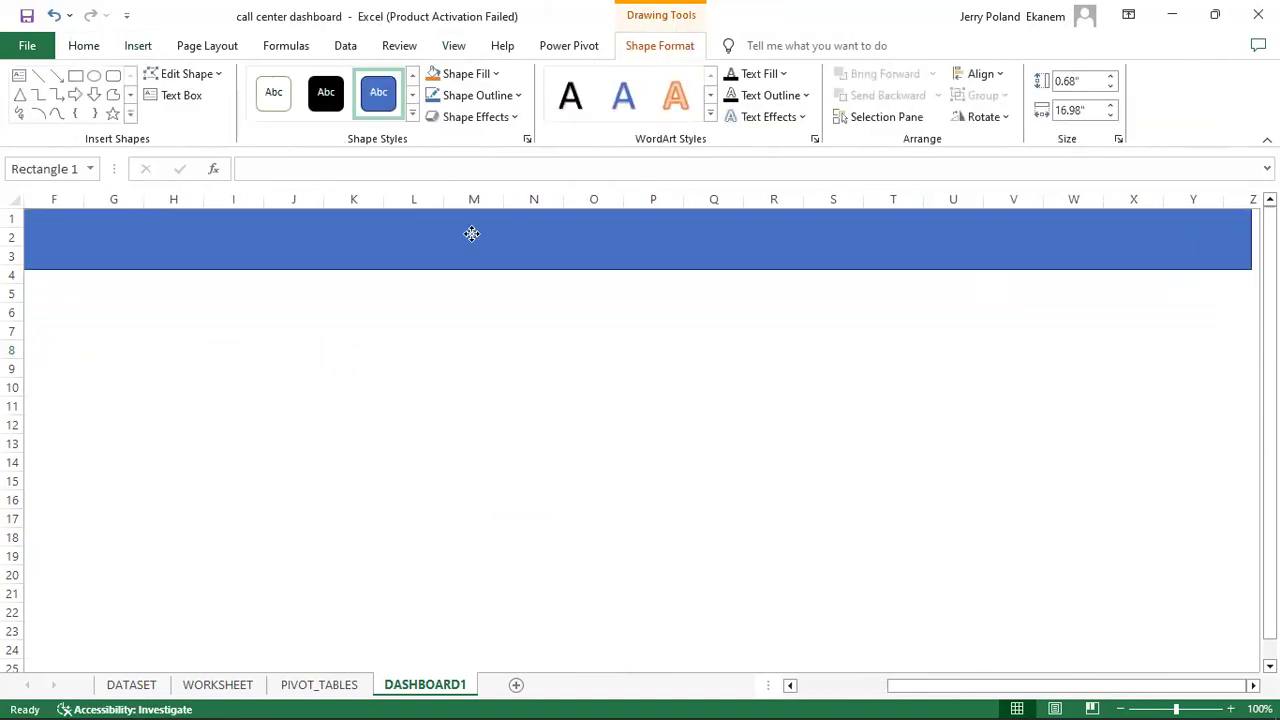
Step: Remove the outline from the blue banner rectangle
click(480, 95)
click(491, 281)
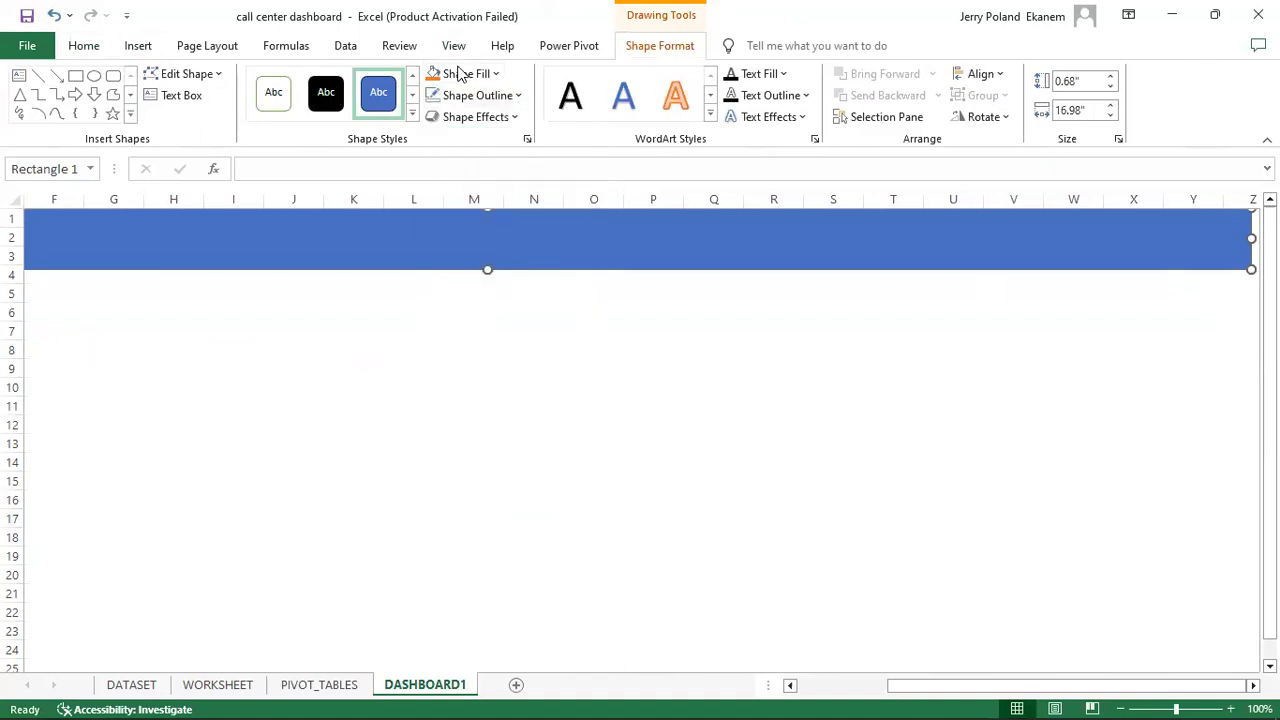
click(387, 325)
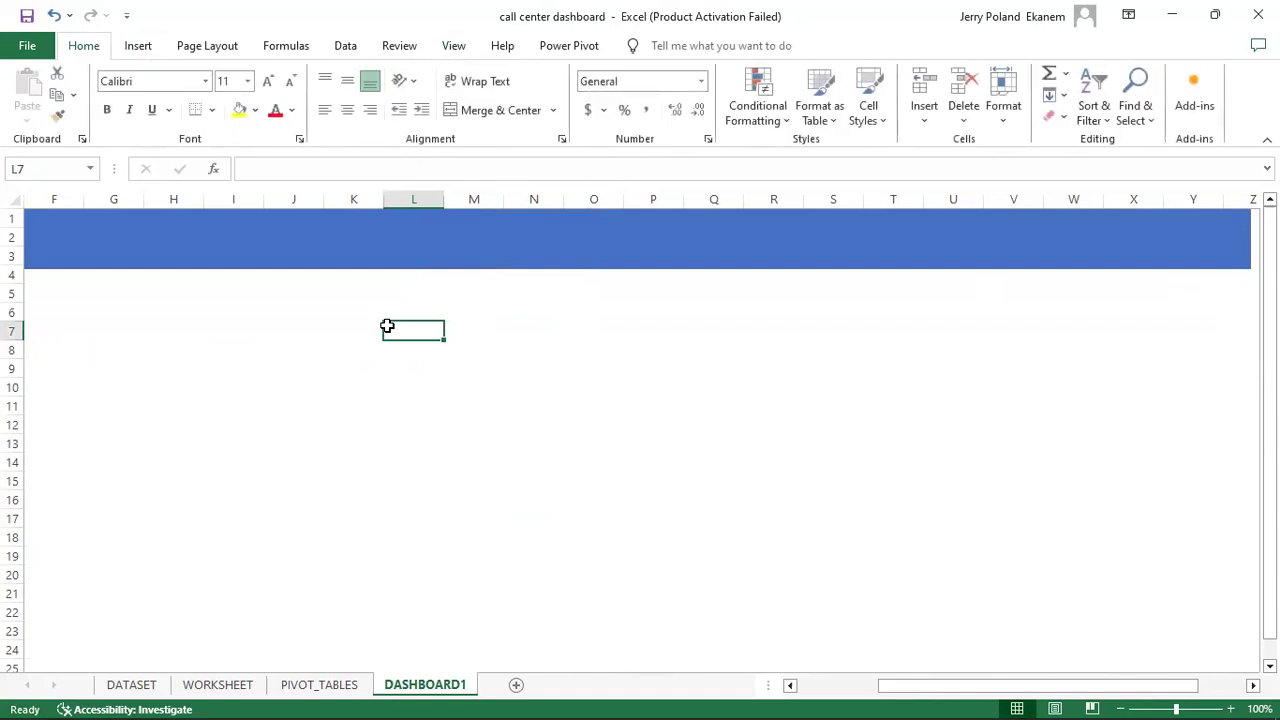
click(426, 242)
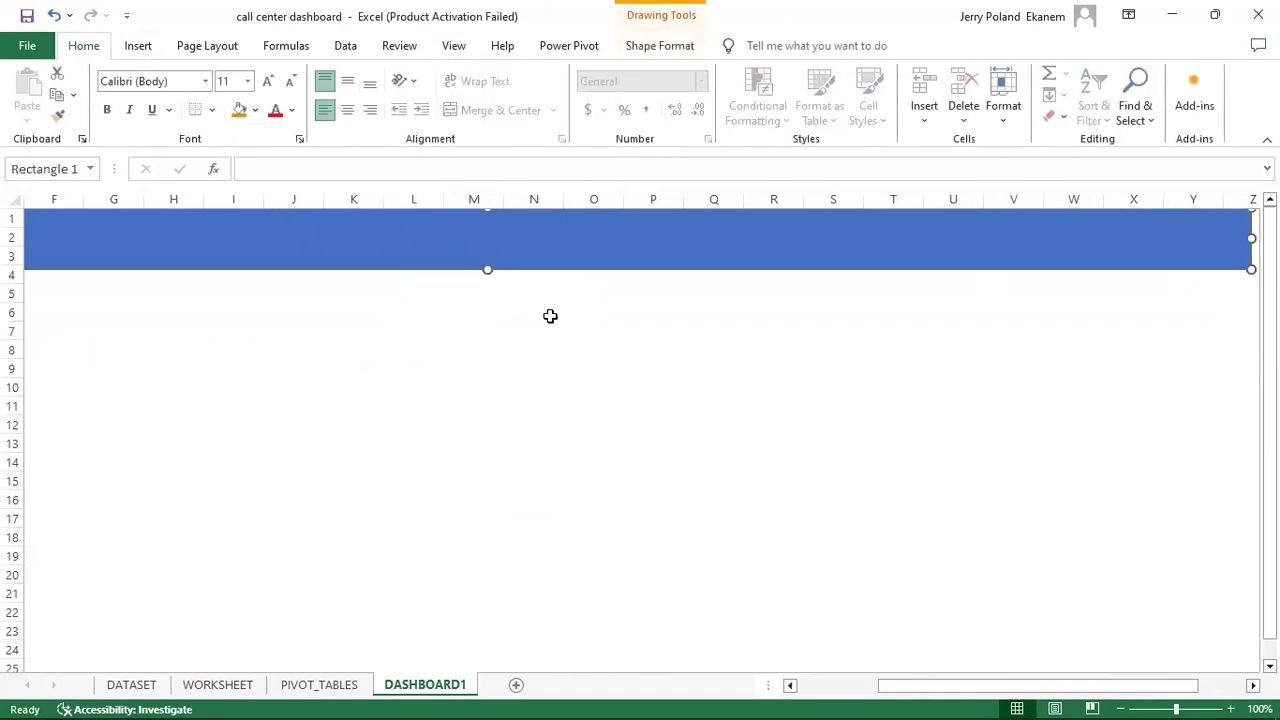
drag(928, 691, 757, 681)
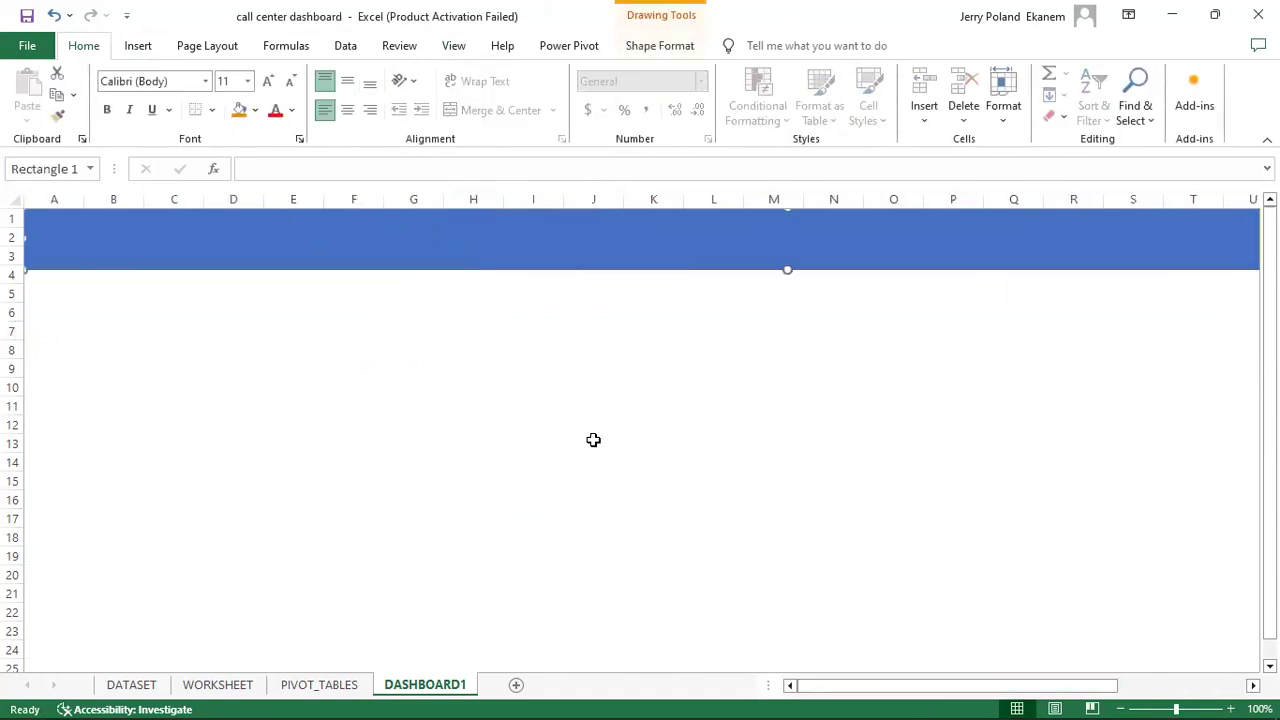
Step: Insert a text box about 0.25" by 6.84" on the banner, reading "CALL CENTER DASHBOARD OCTOBER 2023"
click(139, 47)
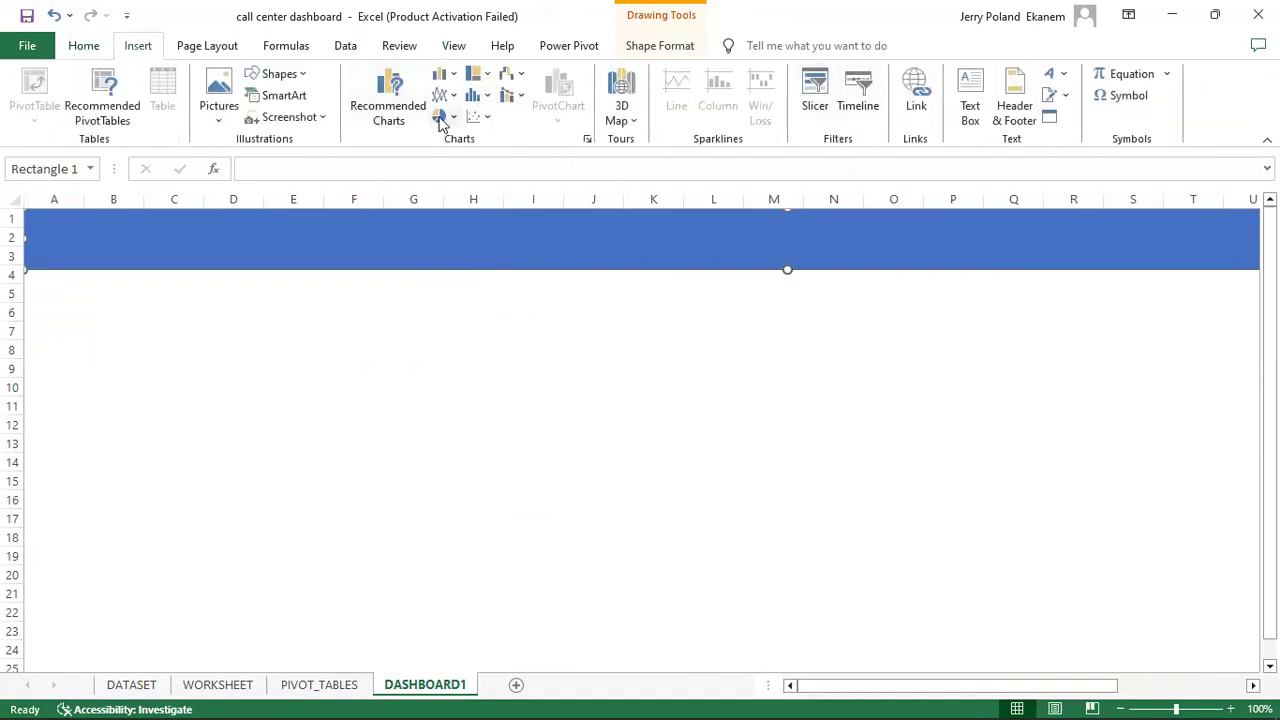
click(966, 101)
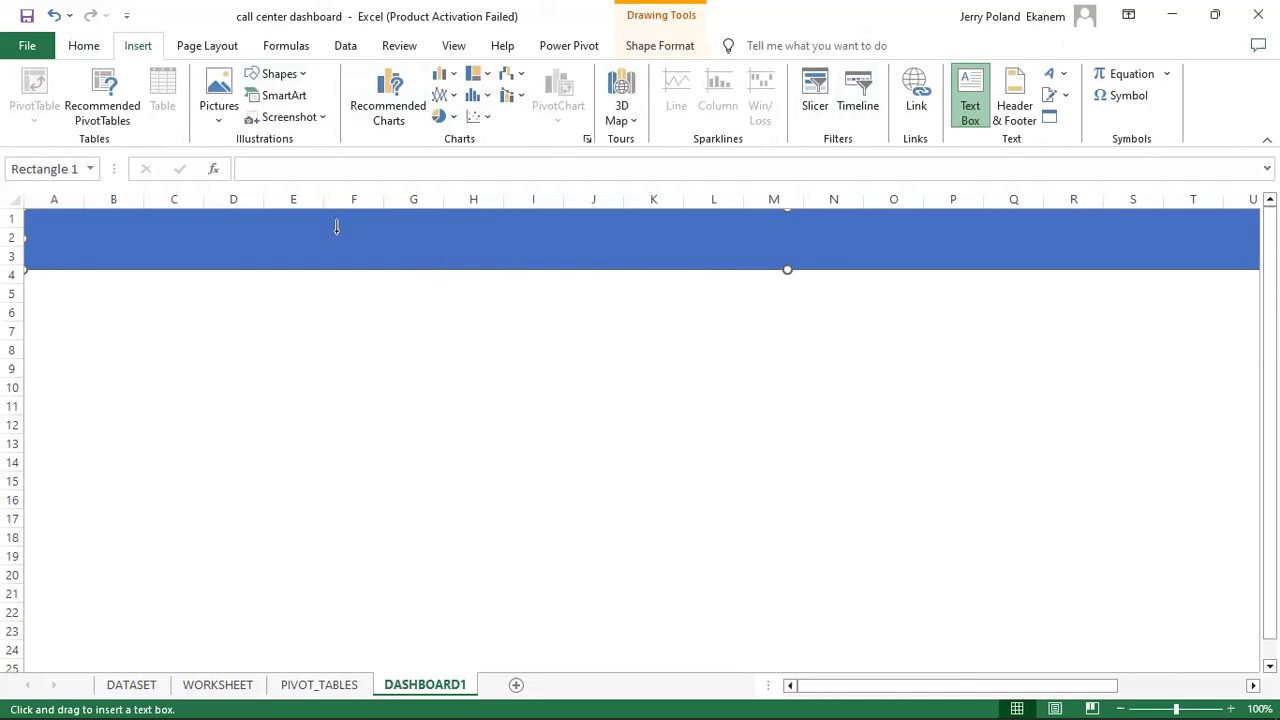
drag(305, 224, 922, 245)
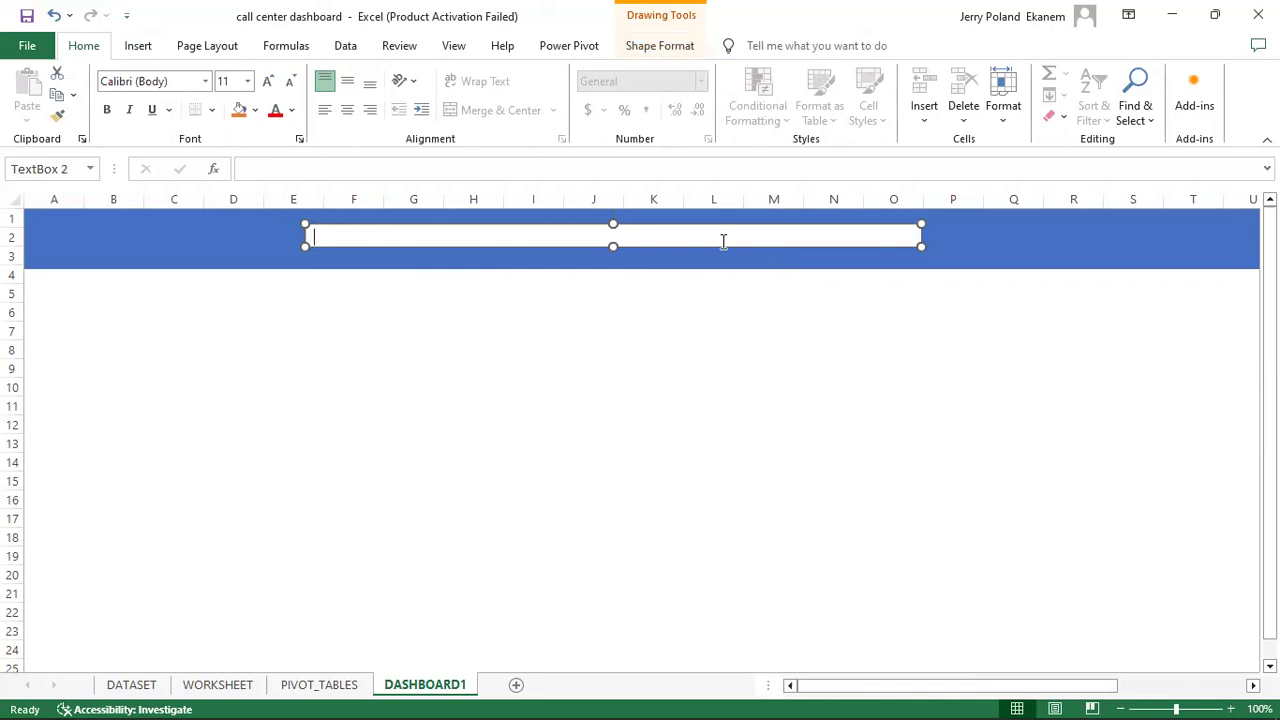
text(CALL )
text(CENTER DASH)
text(BOAR)
text(D O)
text(CYO)
key(BackSpace)
key(BackSpace)
text(TOBER)
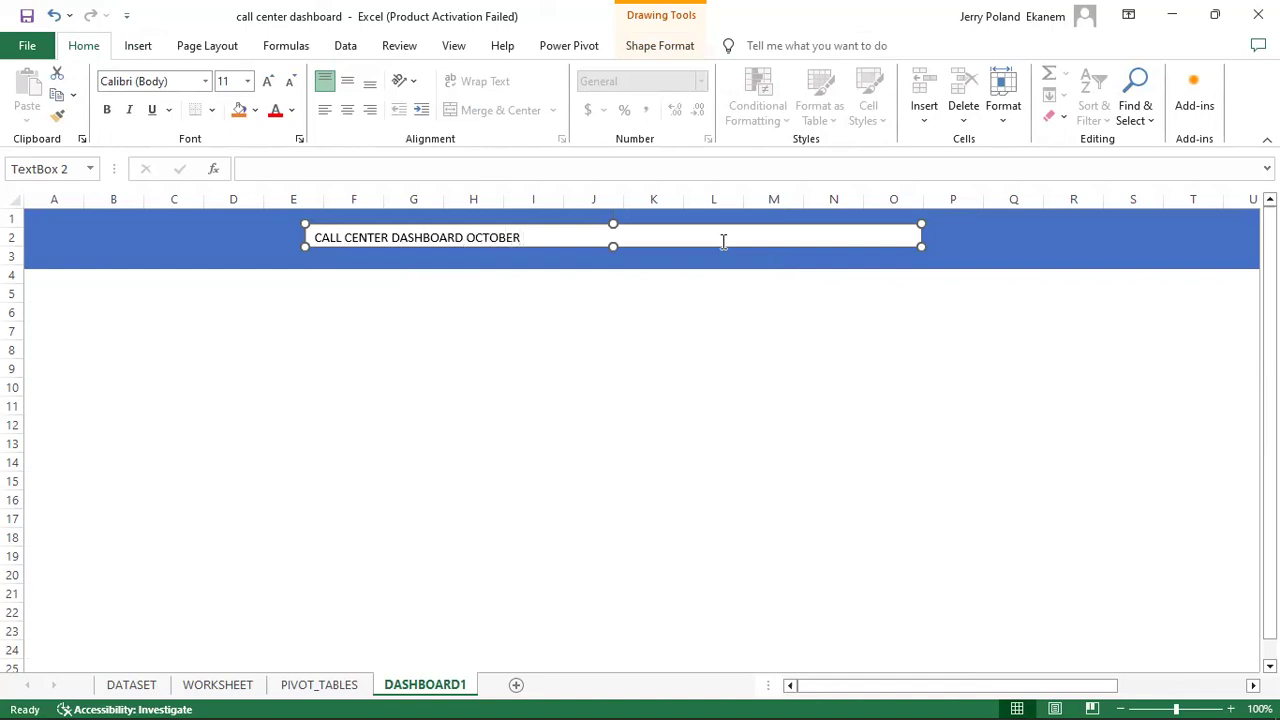
text( 2023)
Step: Set the title text box to no fill and no outline
click(659, 47)
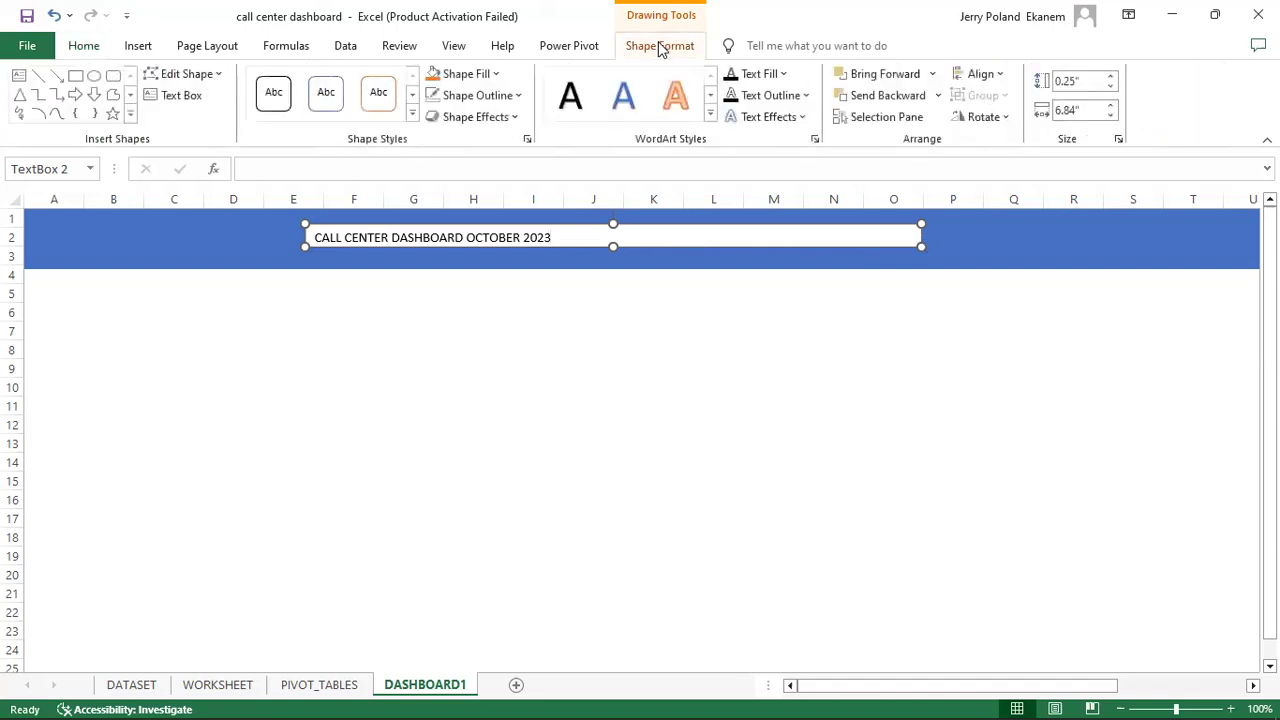
click(482, 79)
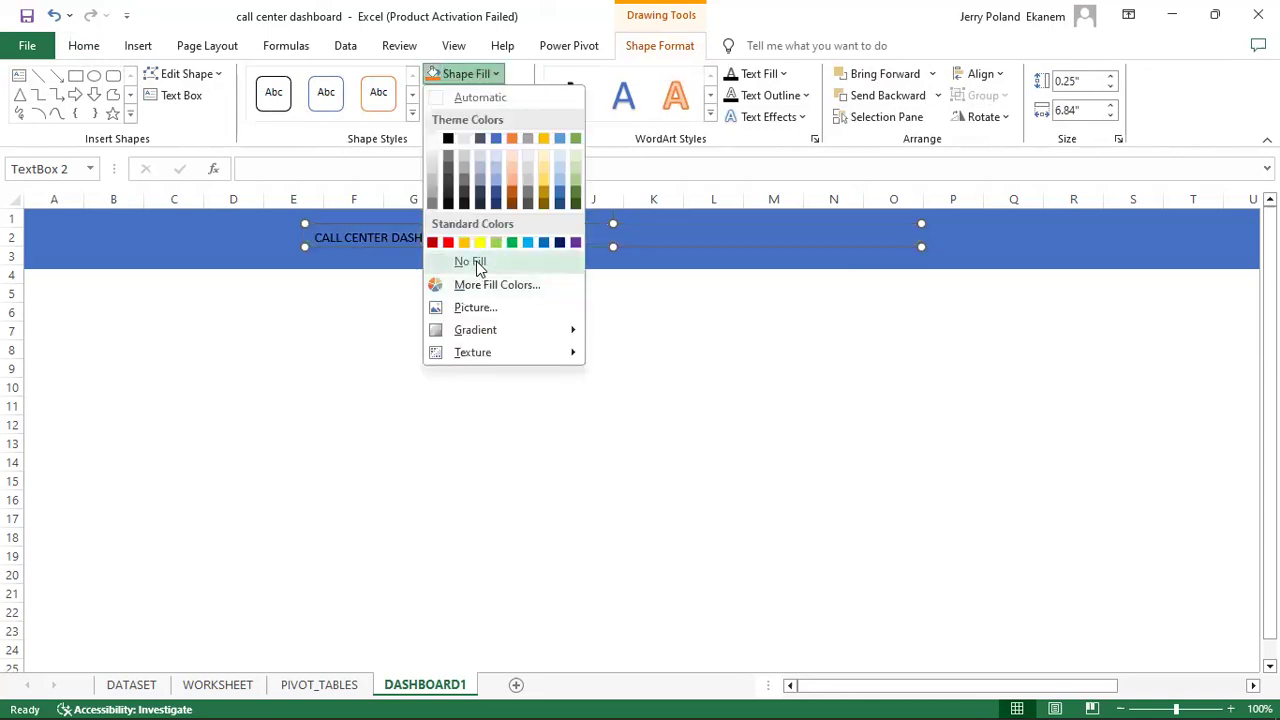
click(470, 261)
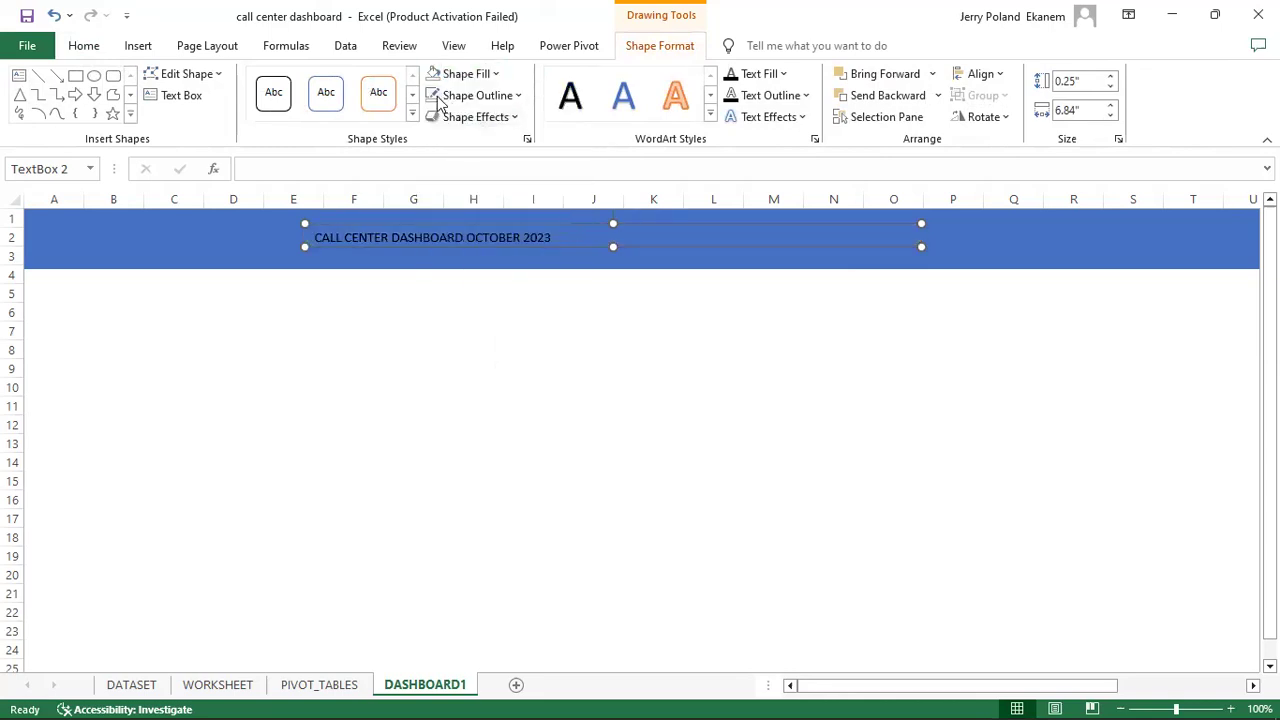
click(506, 100)
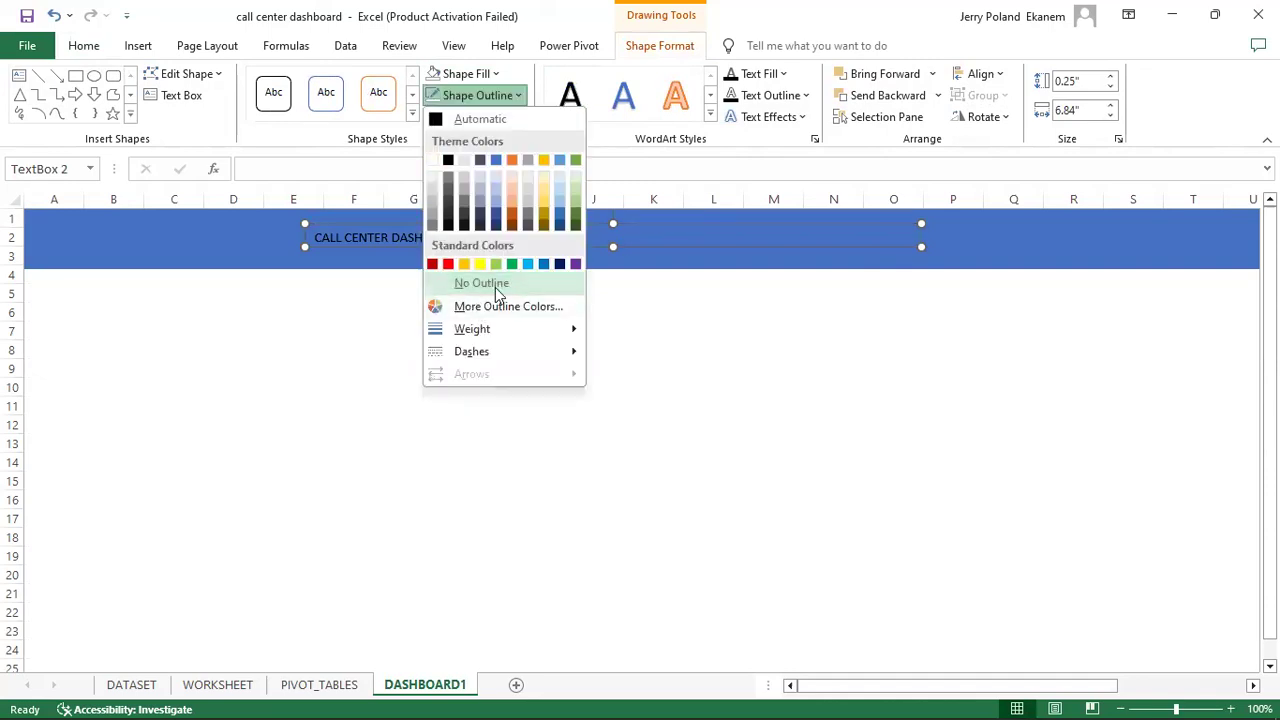
click(482, 283)
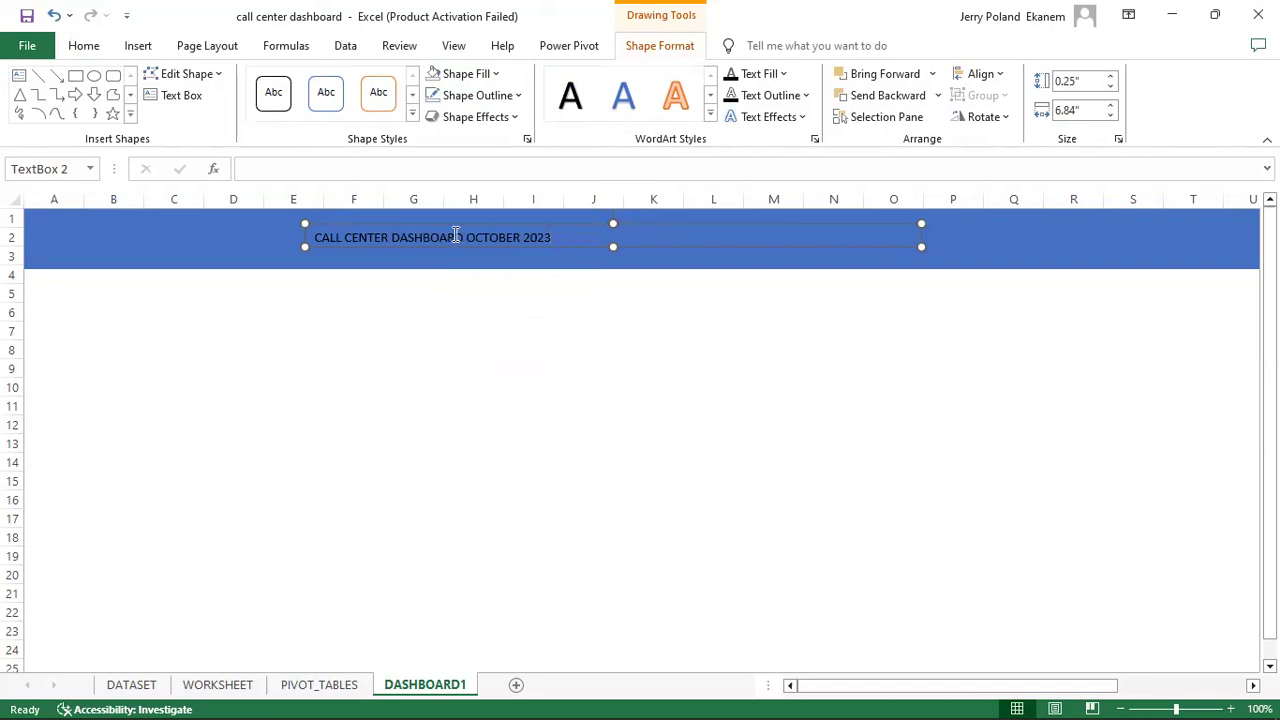
Step: Format the whole banner title with font size 28 and white text
drag(552, 237, 314, 237)
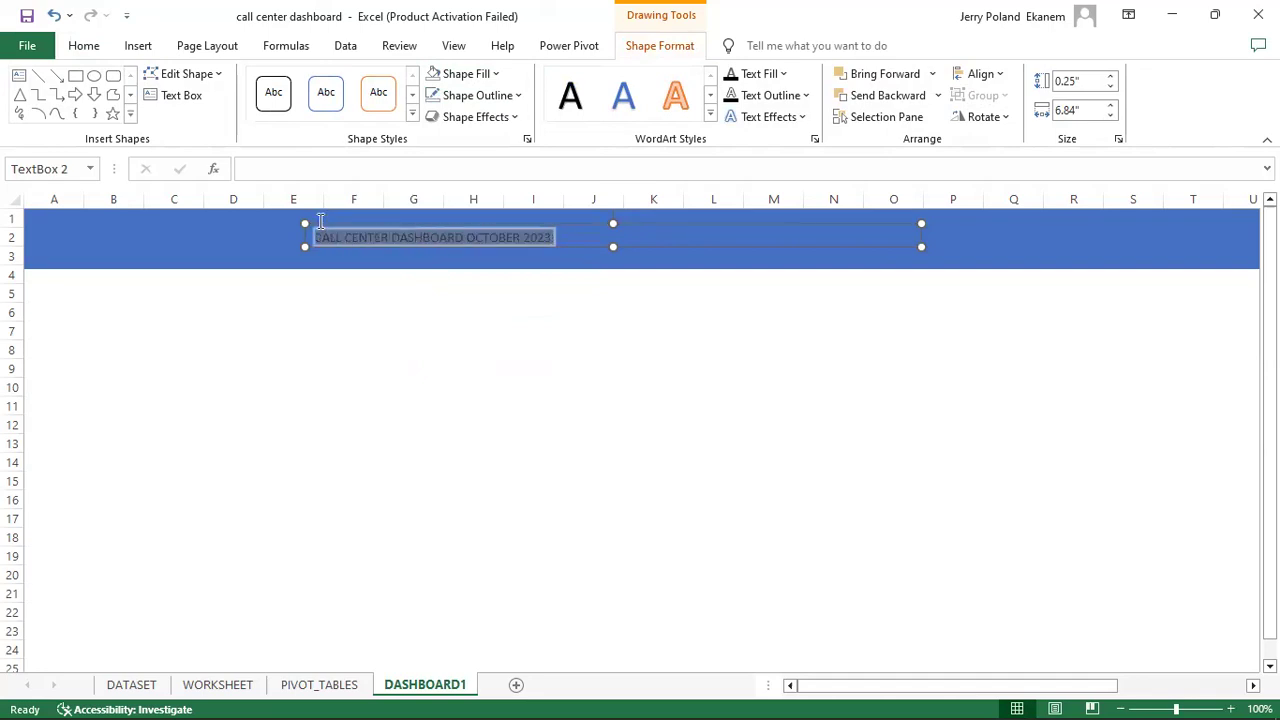
click(83, 46)
click(249, 82)
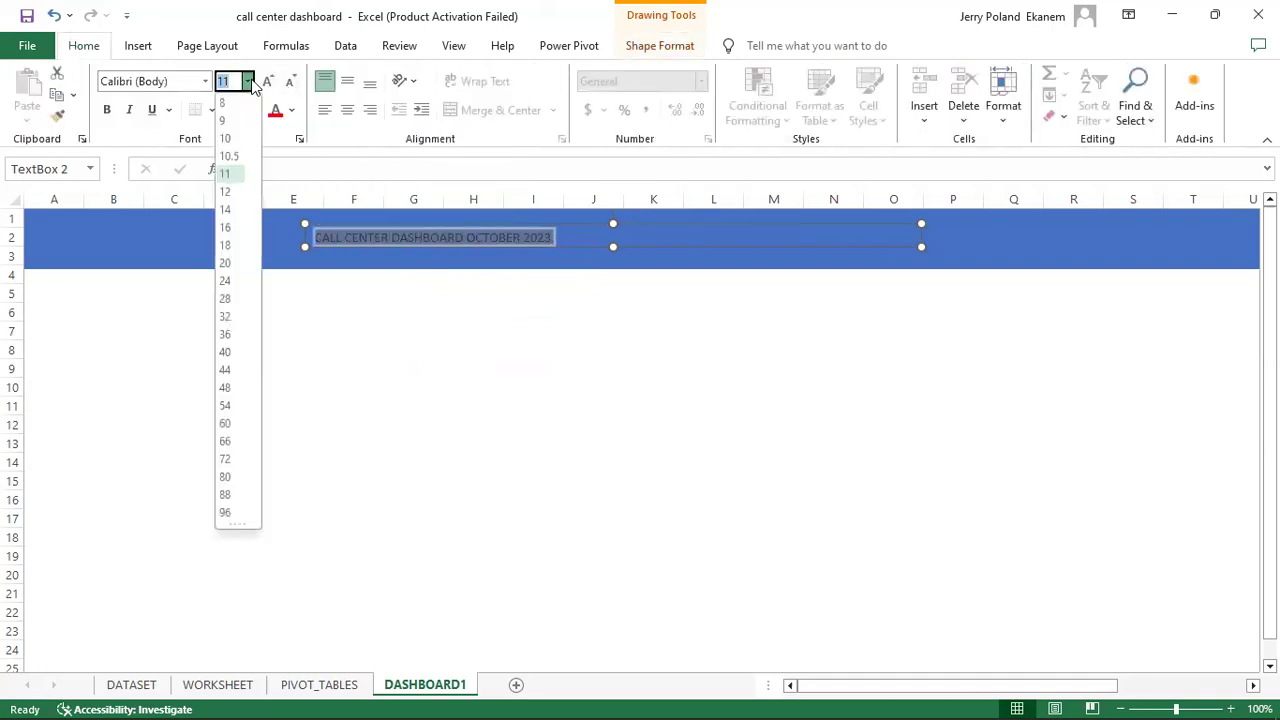
click(226, 298)
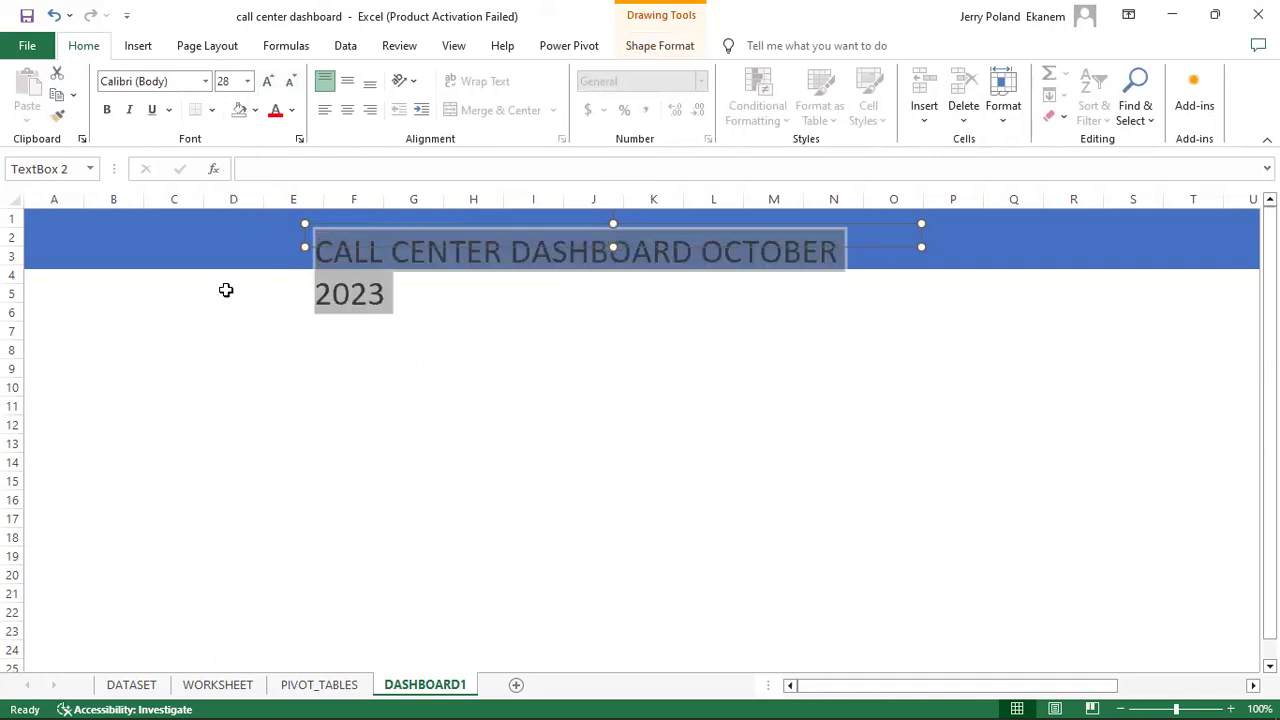
click(291, 110)
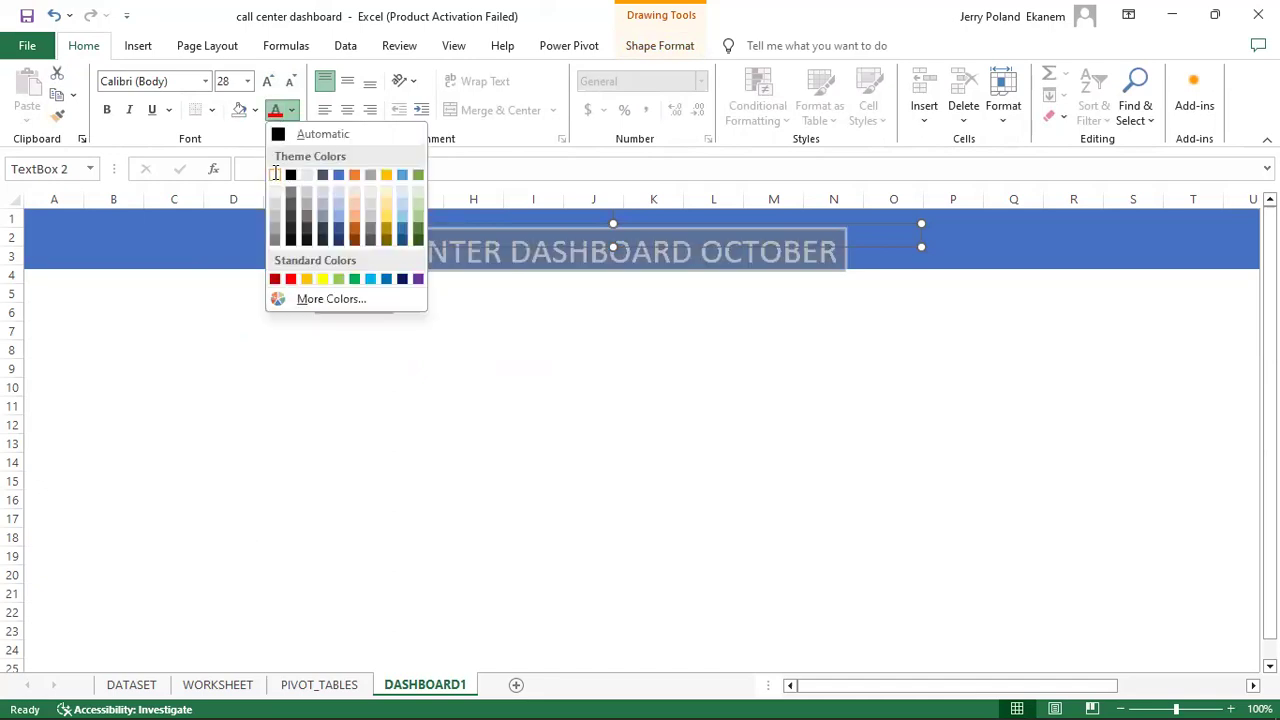
click(277, 176)
Step: Reduce the "OCTOBER 2023" part of the title to font size 16
click(706, 244)
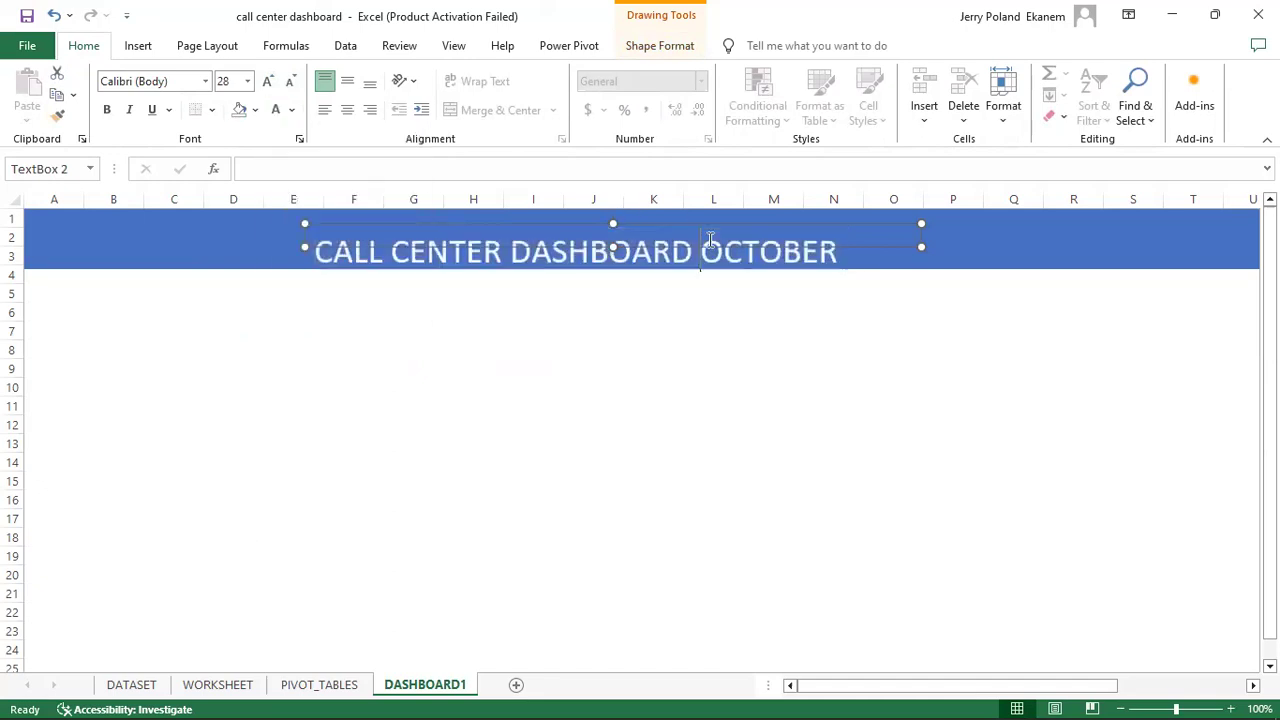
drag(706, 244, 900, 243)
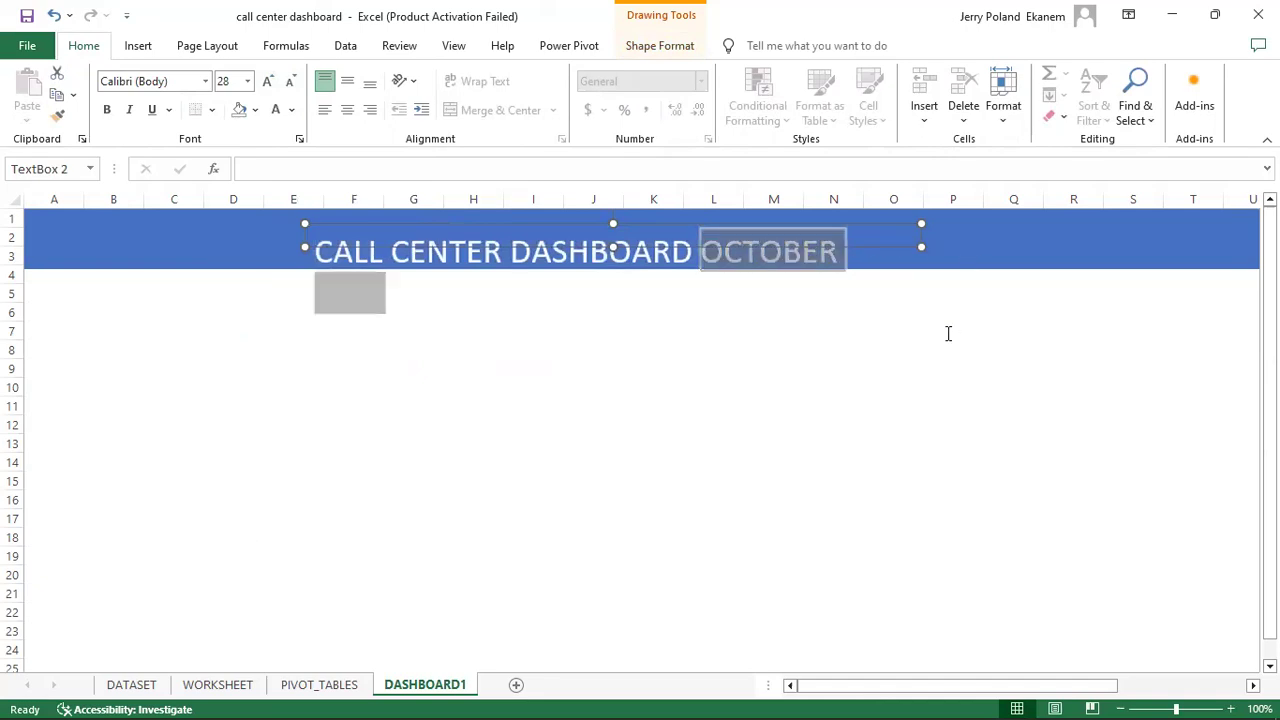
click(289, 82)
click(289, 82)
click(289, 82)
click(289, 82)
click(289, 82)
click(289, 82)
click(289, 82)
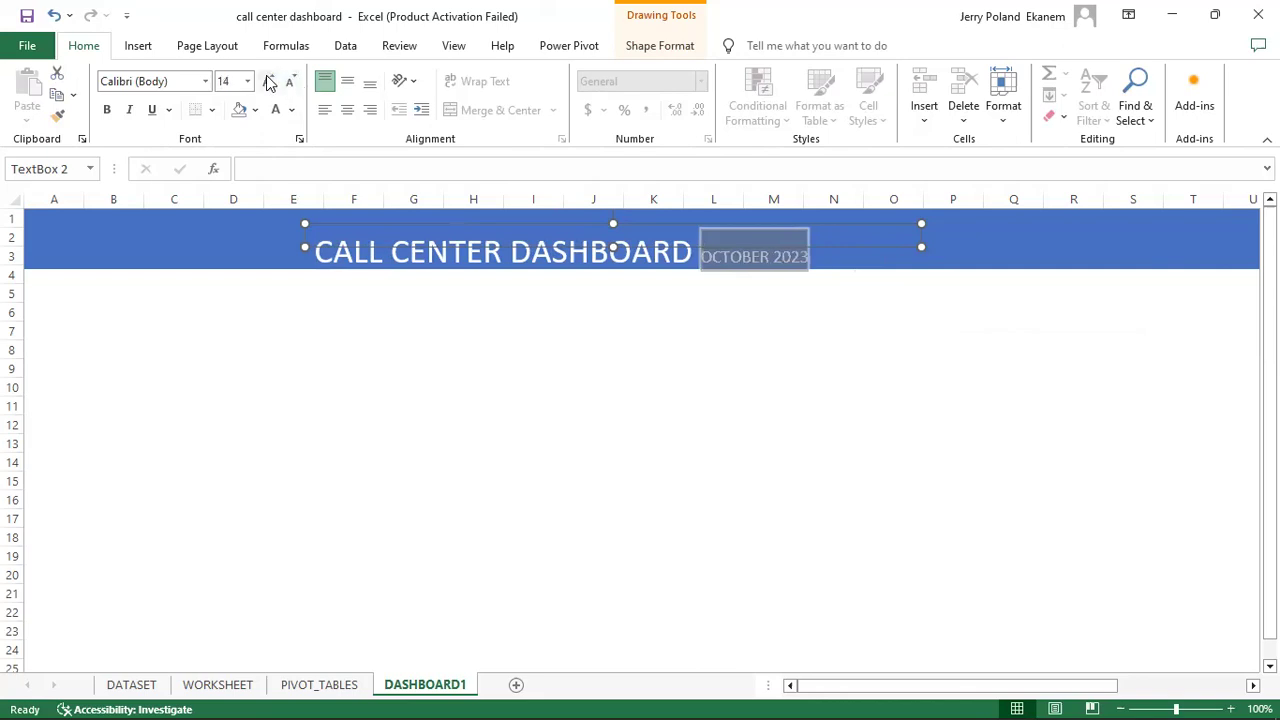
click(268, 82)
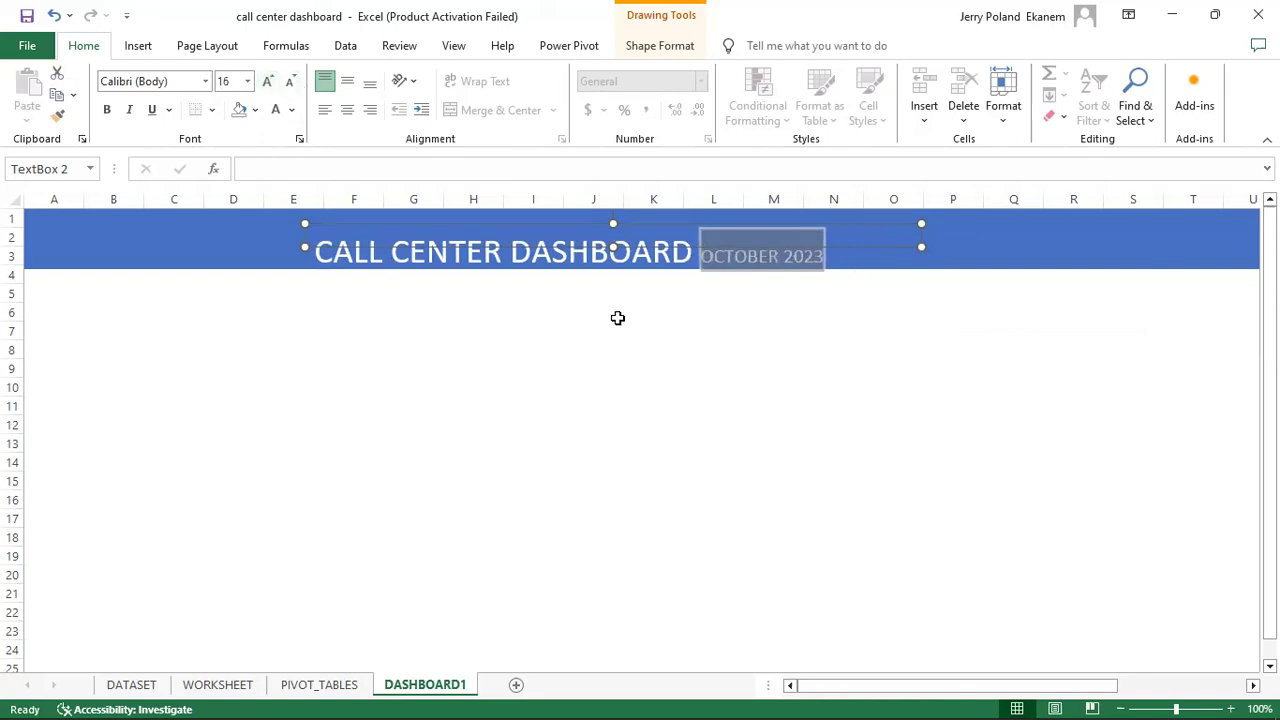
Step: Make the whole "CALL CENTER DASHBOARD OCTOBER 2023" banner title bold
click(462, 242)
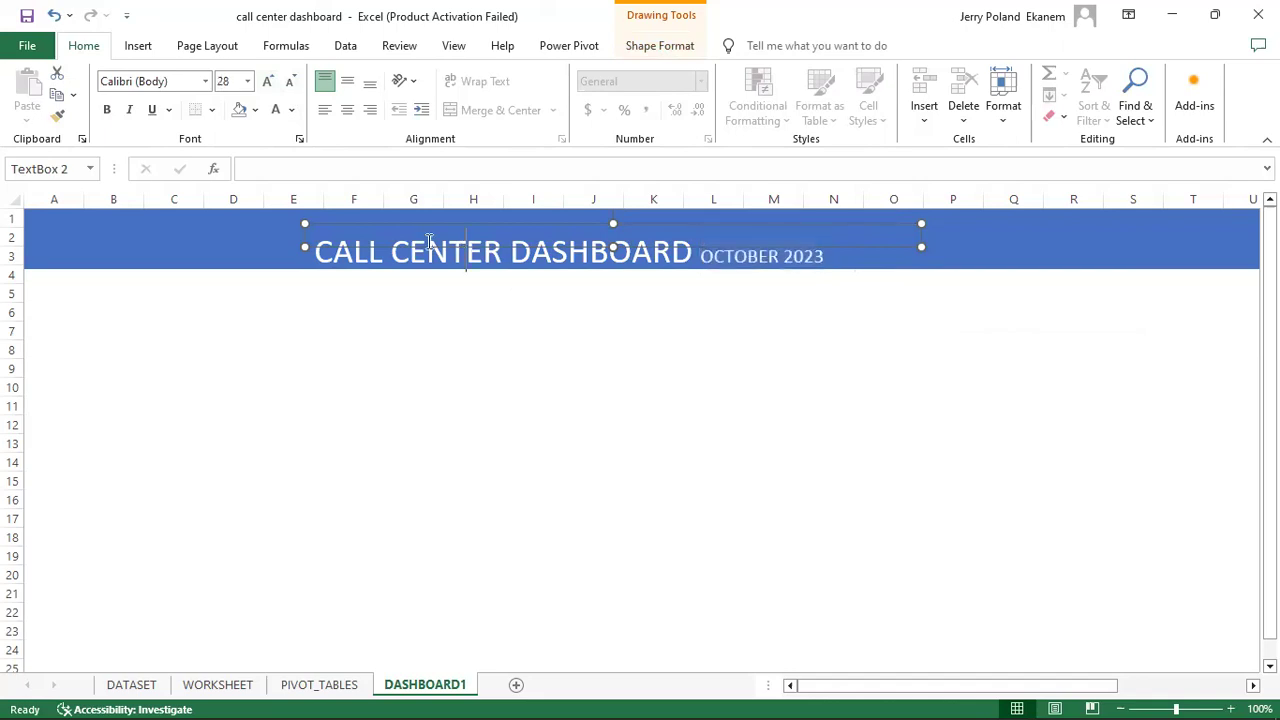
click(234, 229)
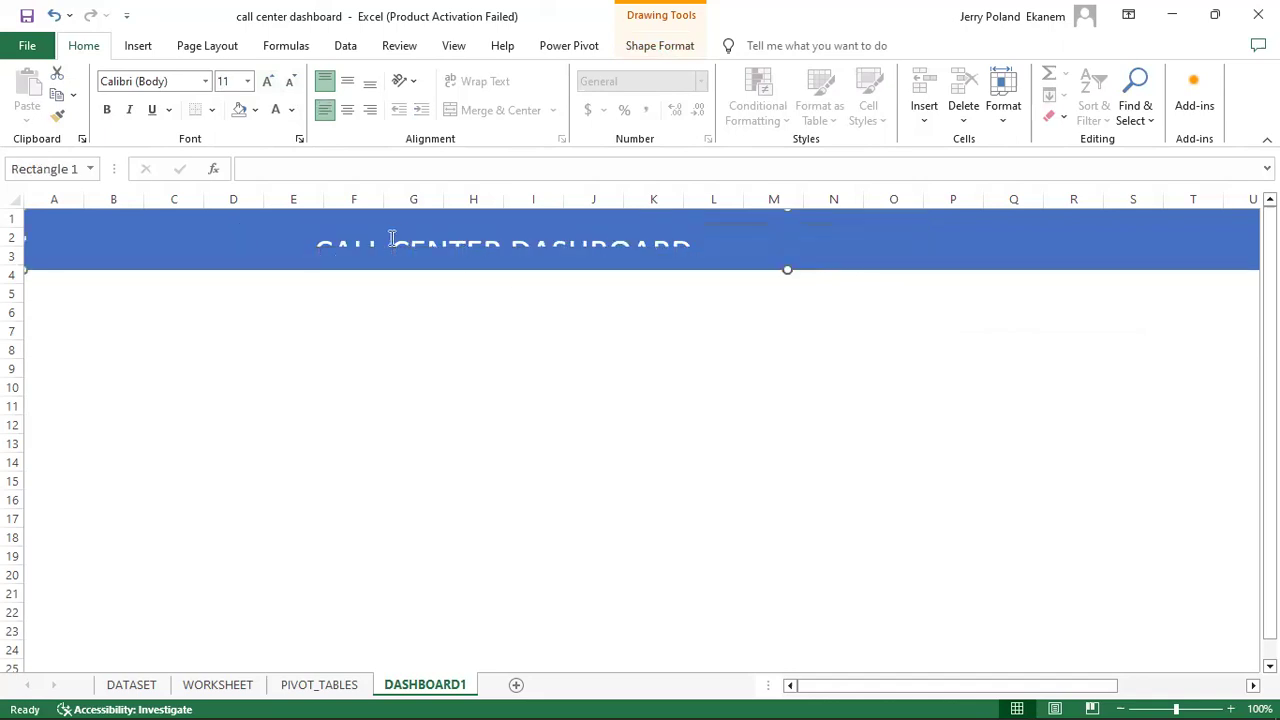
click(402, 236)
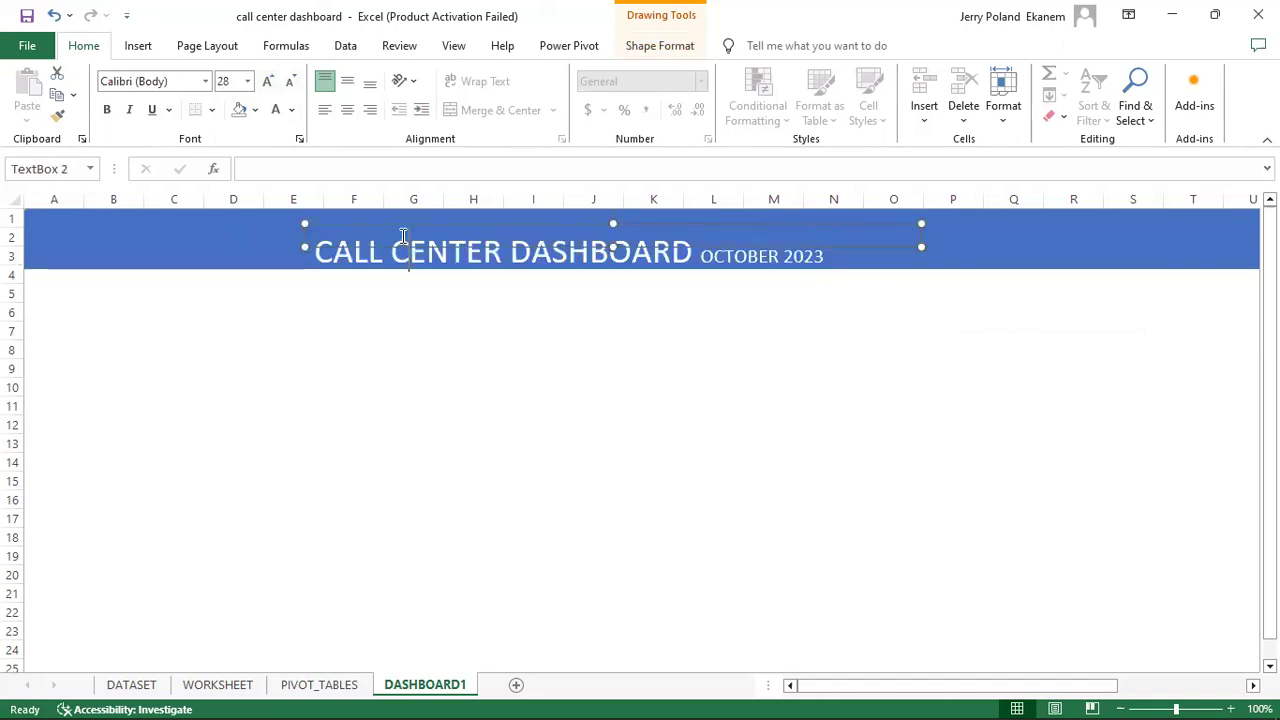
click(304, 245)
key(ctrl+b)
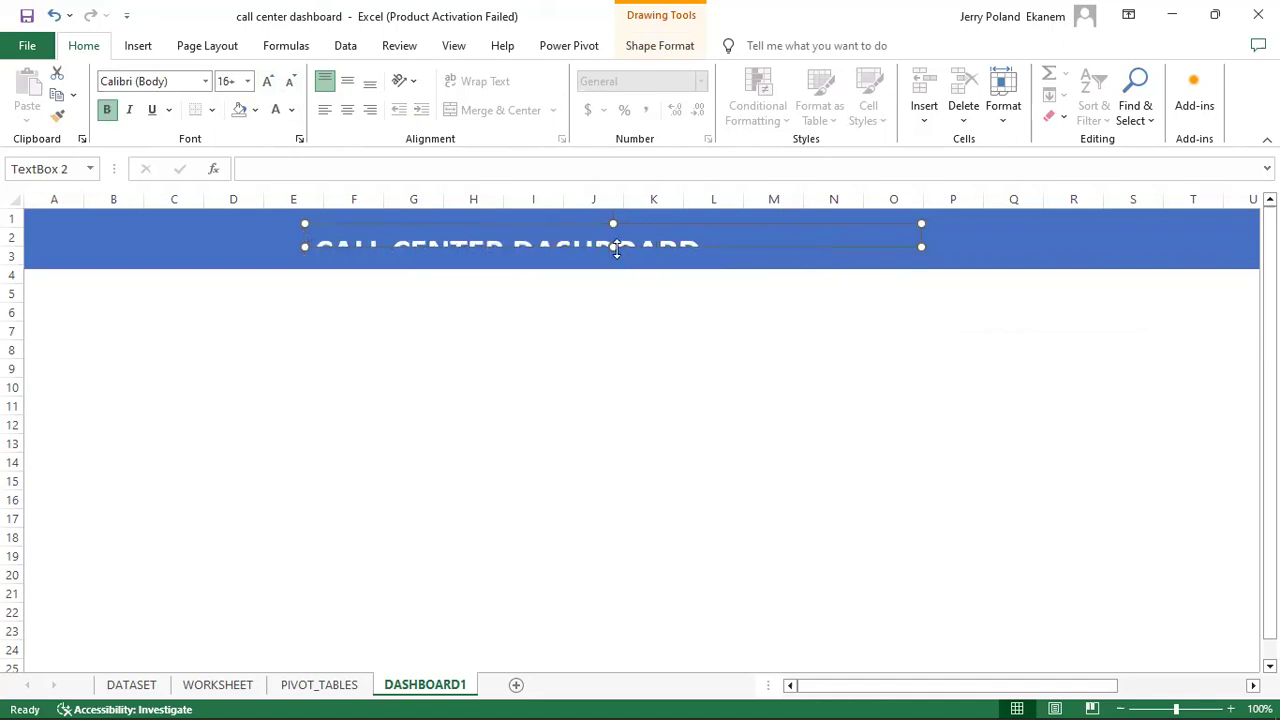
Step: Increase the title text box's height to fit its text and center the box on the blue banner
drag(613, 247, 614, 286)
drag(760, 221, 829, 218)
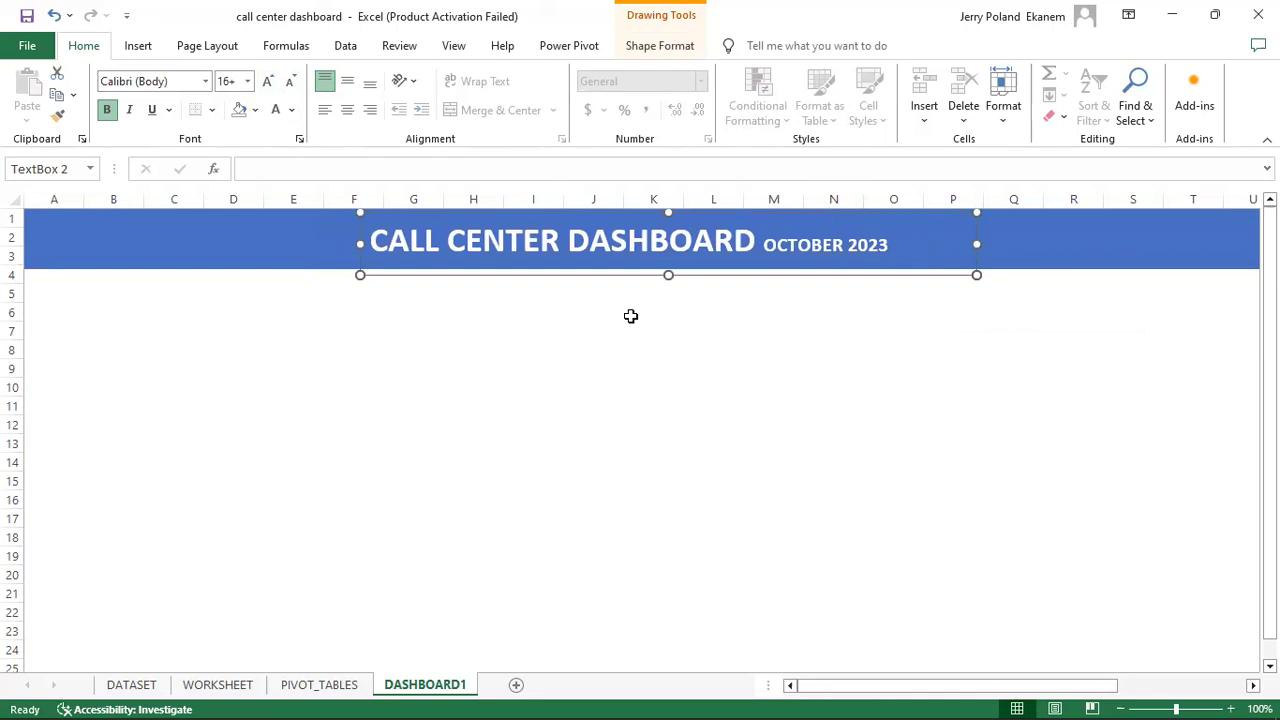
click(544, 343)
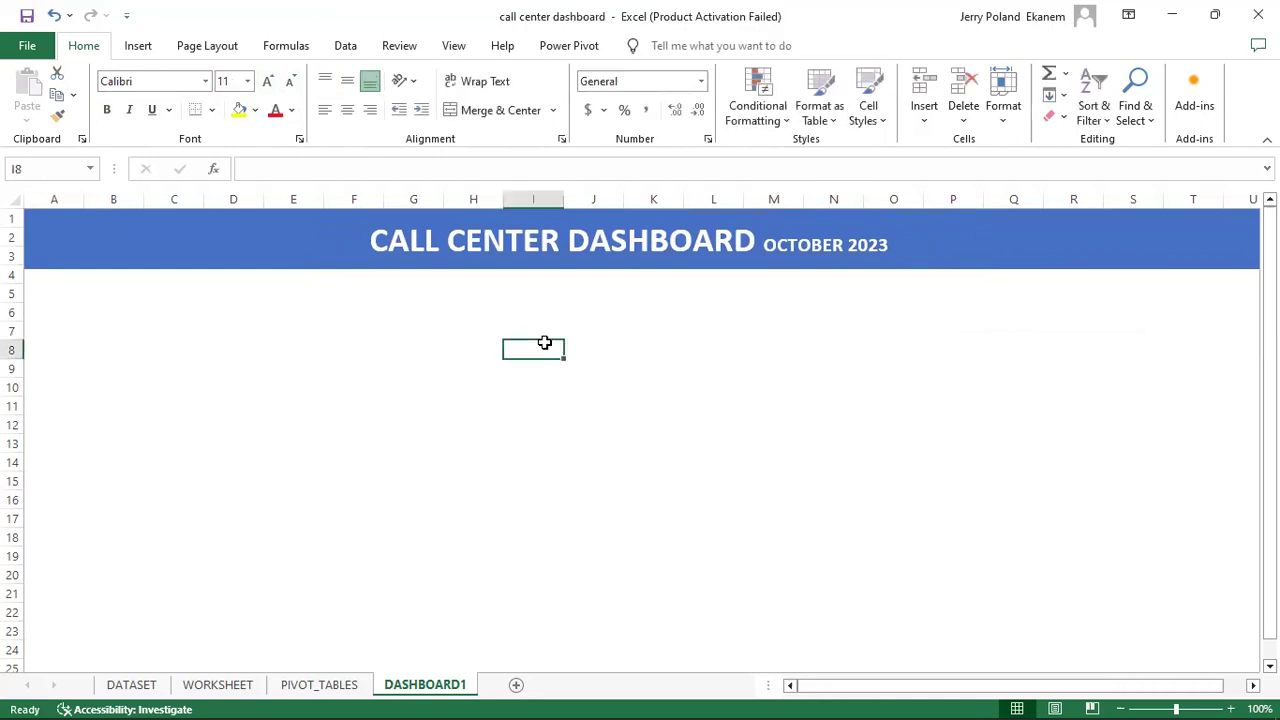
Step: Review the pivot tables on the PIVOT_TABLES sheet, from the call center tables across to Calls by Sentiment
click(333, 688)
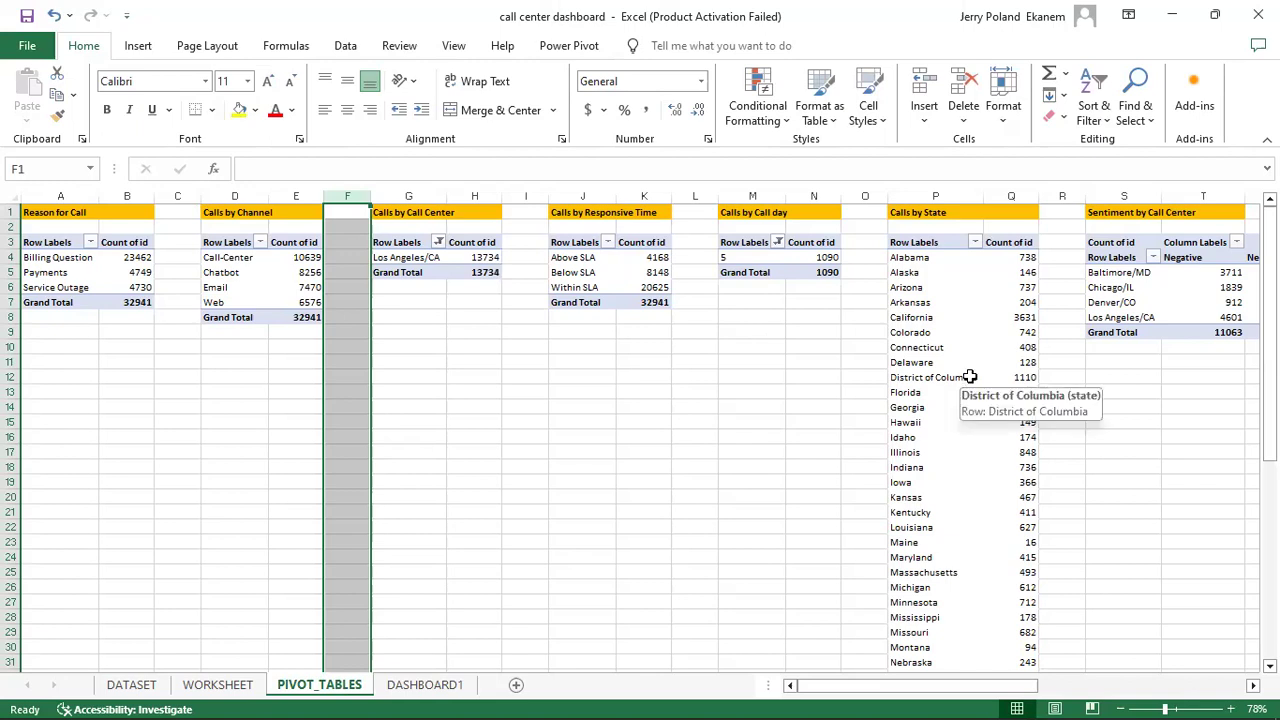
click(1134, 257)
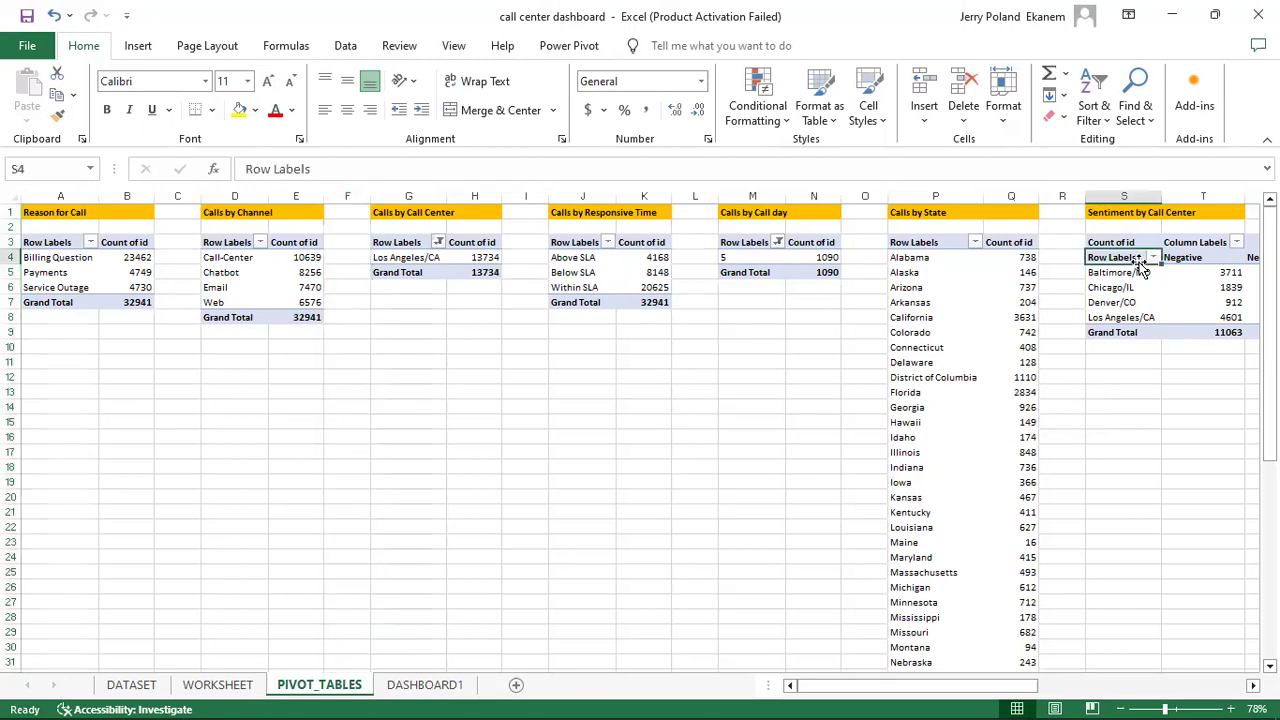
key(Right)
key(Right)
key(Right)
key(Right)
key(Right)
key(Right)
key(Right)
key(Right)
key(Right)
key(Right)
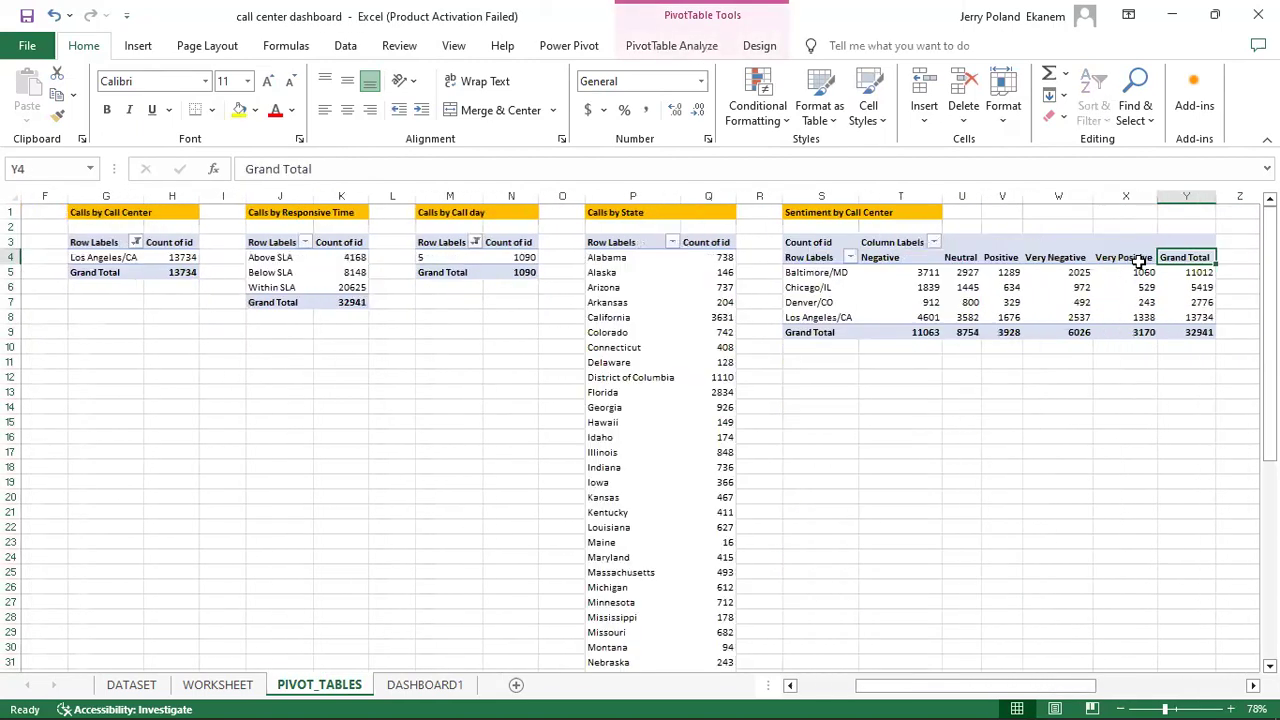
key(Right)
key(Right)
key(Right)
key(Right)
key(Right)
key(Right)
key(Right)
key(Right)
key(Right)
key(Right)
key(Right)
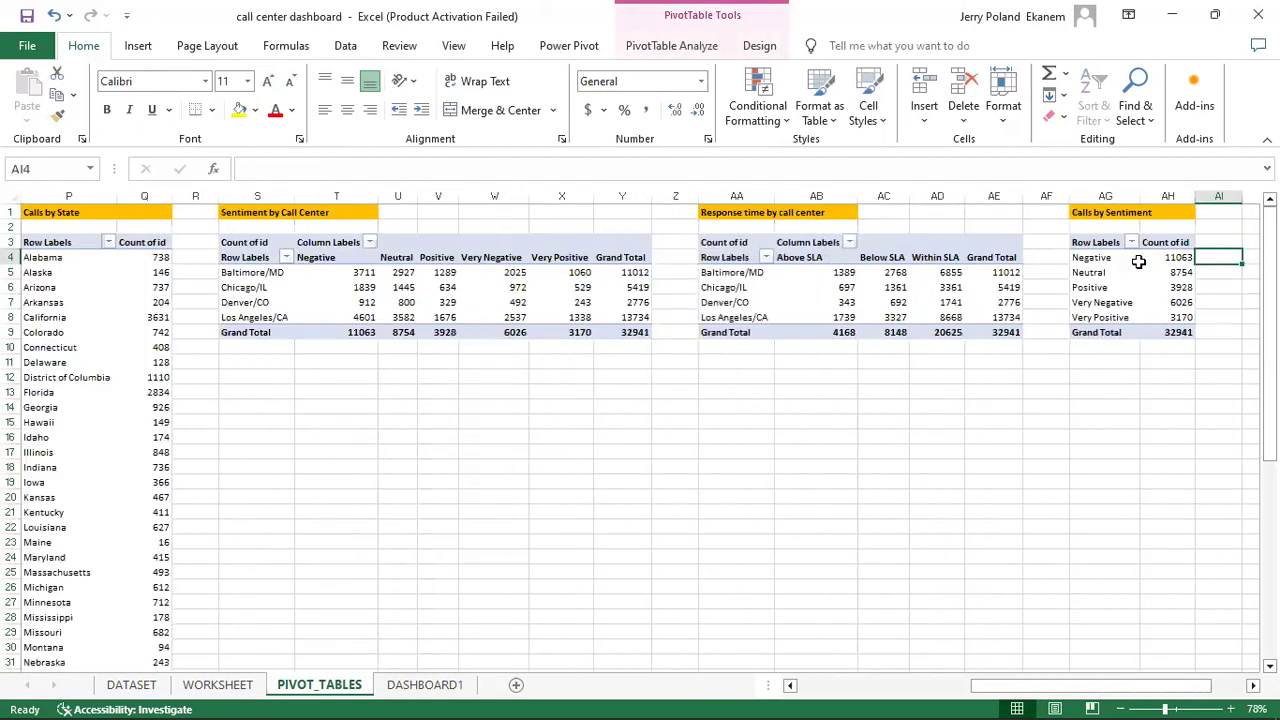
key(Left)
key(Left)
key(Left)
key(Left)
key(Left)
key(Left)
key(Left)
key(Left)
key(Left)
key(Left)
key(Left)
key(Left)
key(Left)
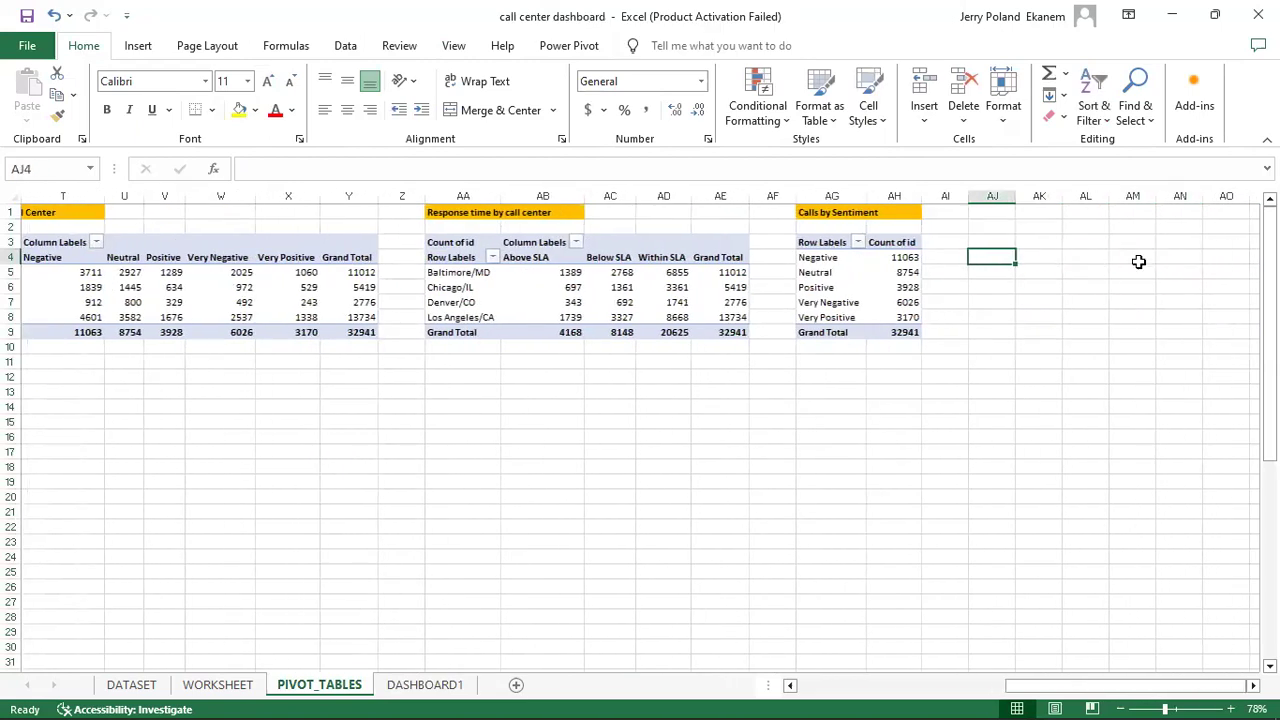
key(Left)
key(Left)
key(Left)
key(Left)
key(Left)
key(Left)
key(Left)
key(Left)
key(Left)
key(Left)
key(Left)
key(Left)
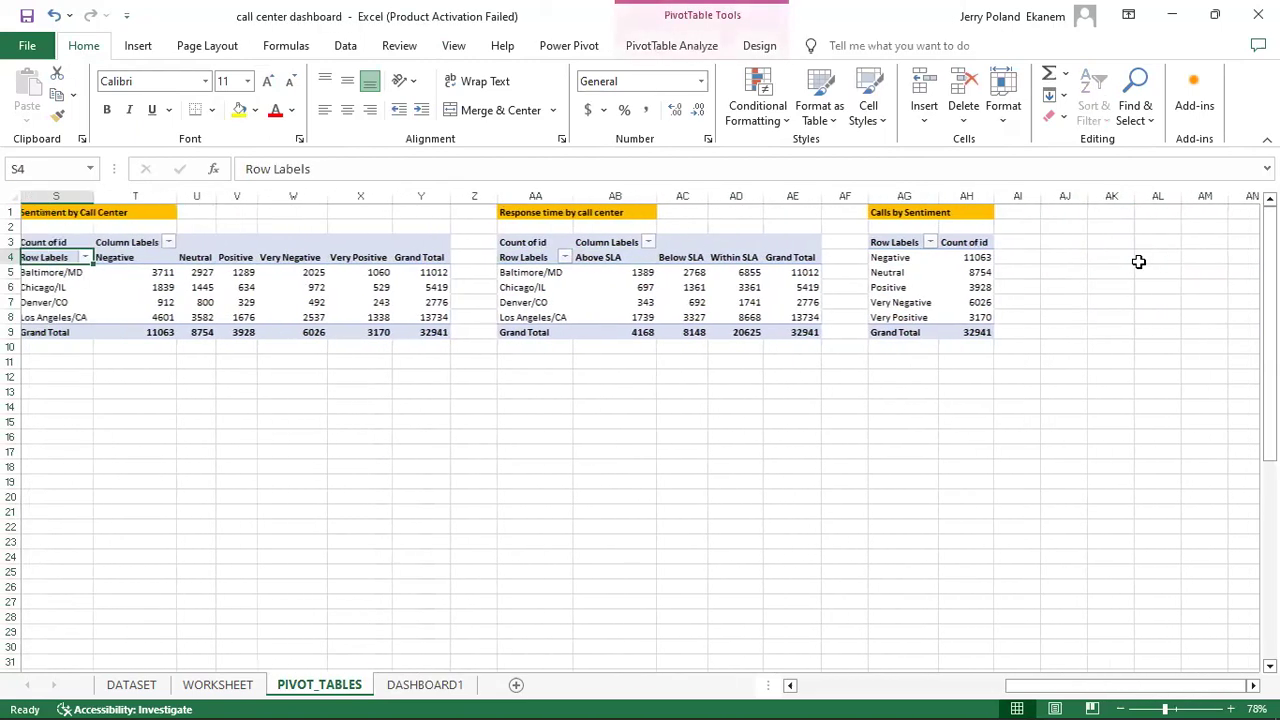
key(Left)
key(Left)
key(Left)
key(Left)
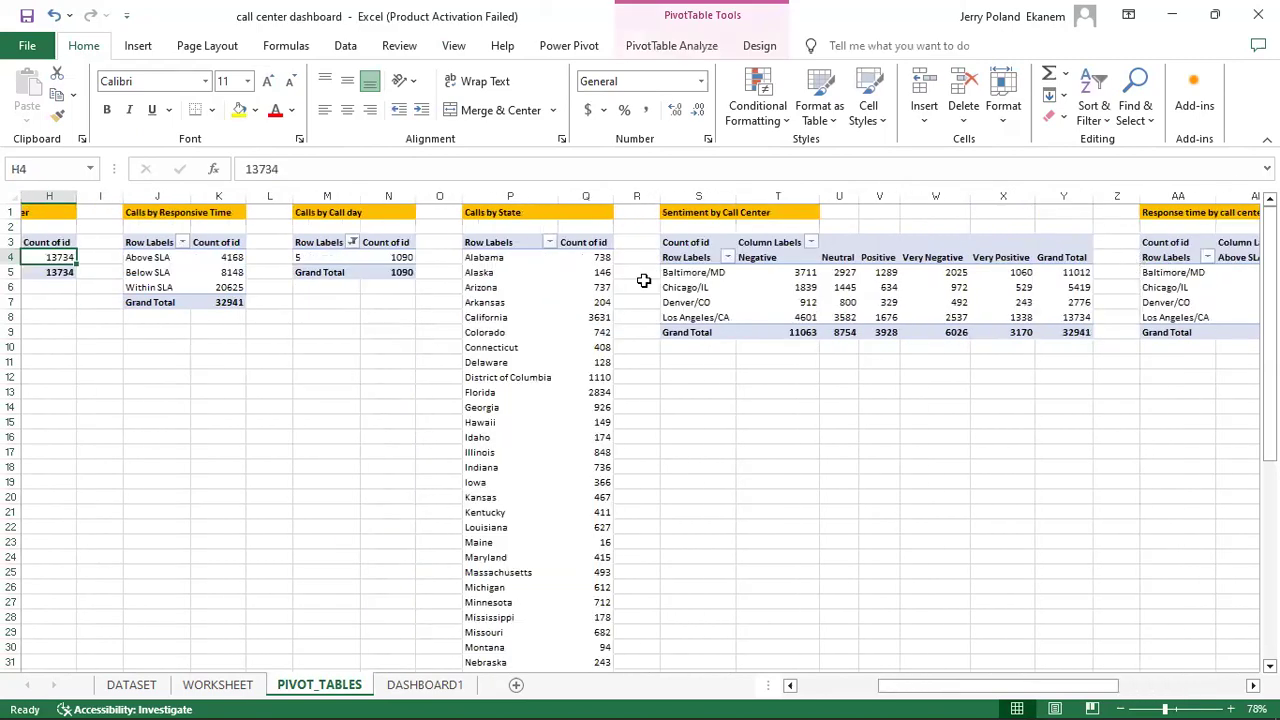
Step: Include all call days in the Calls by Call day pivot table's filter
click(352, 242)
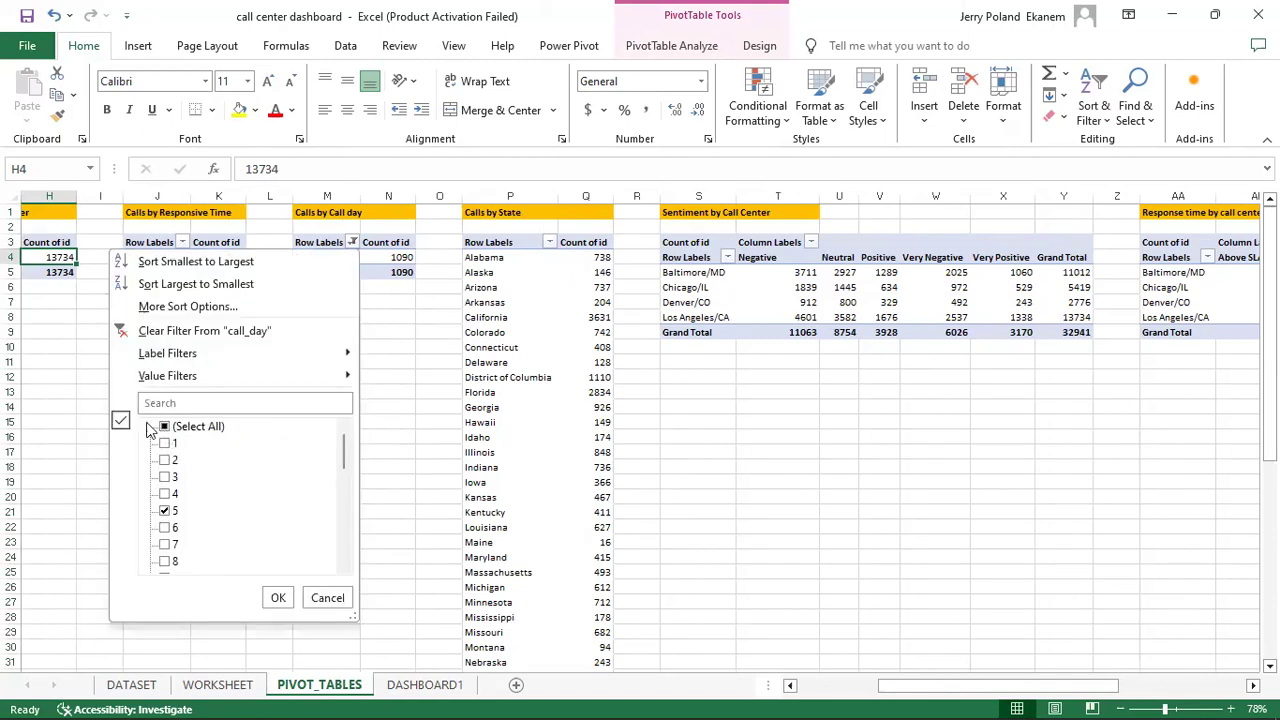
click(120, 418)
click(175, 432)
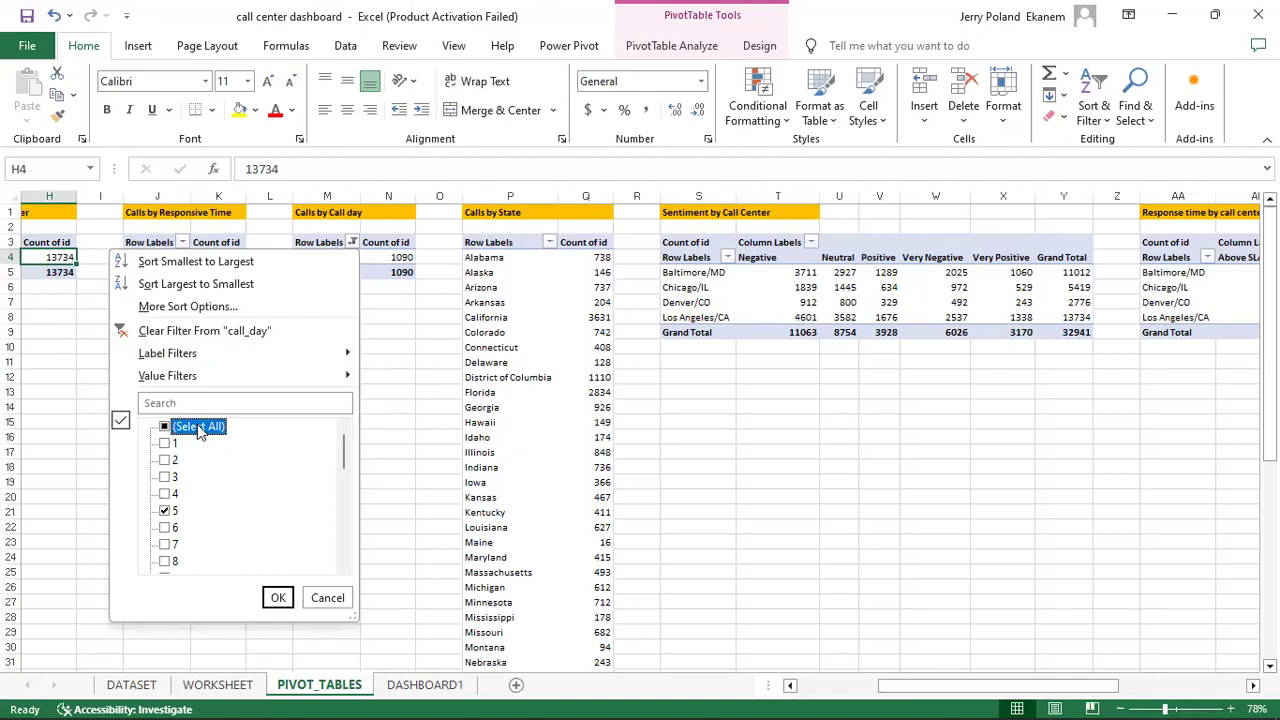
click(166, 428)
click(279, 597)
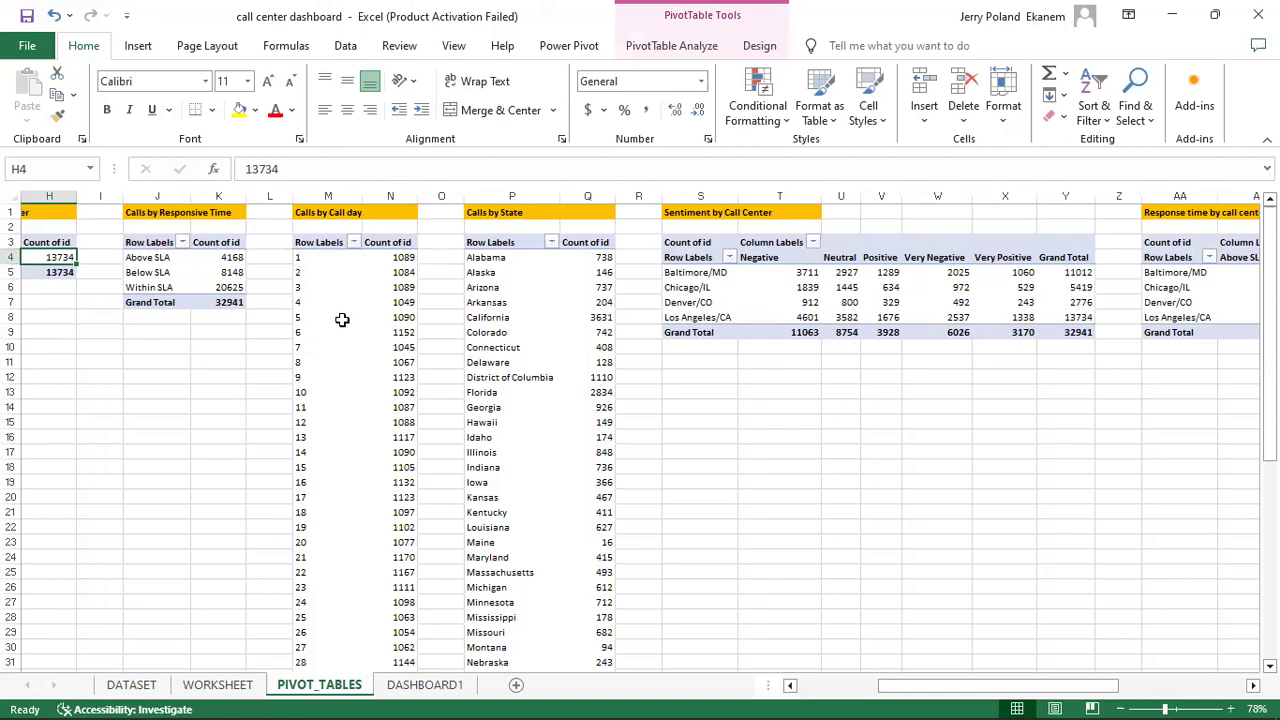
Step: Insert a call_day slicer for the Calls by Call day pivot table
click(342, 319)
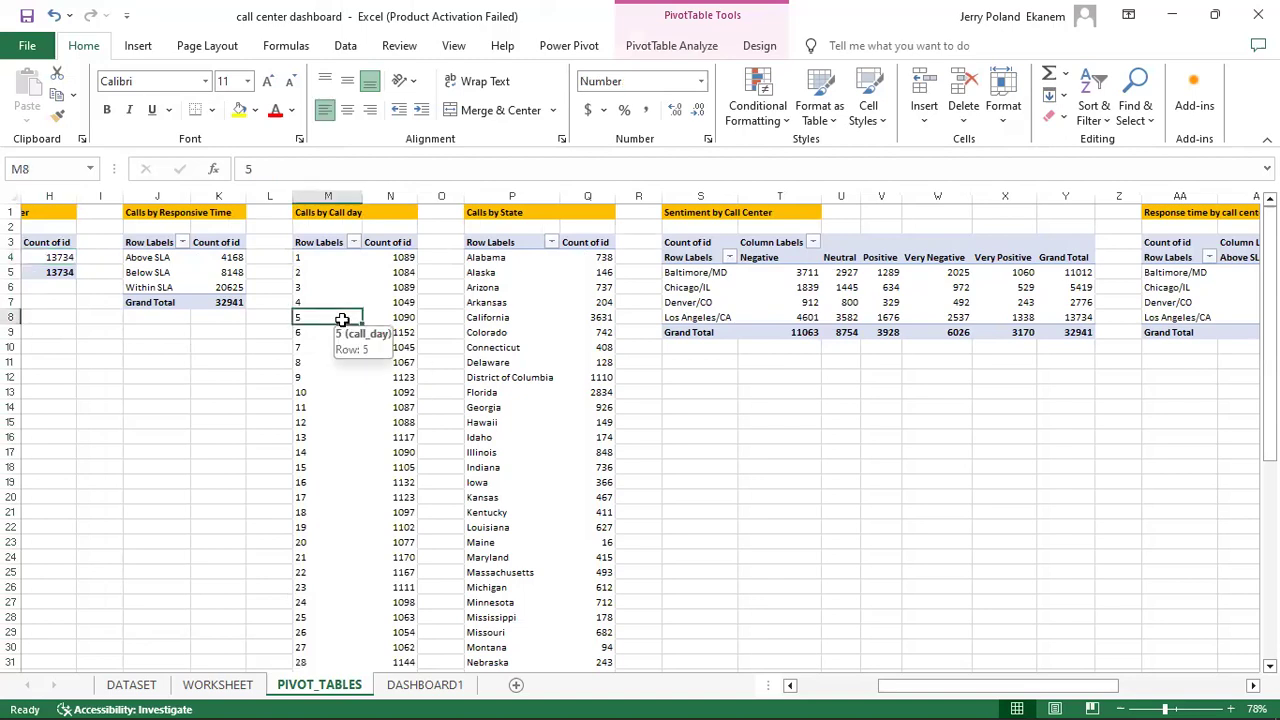
click(670, 46)
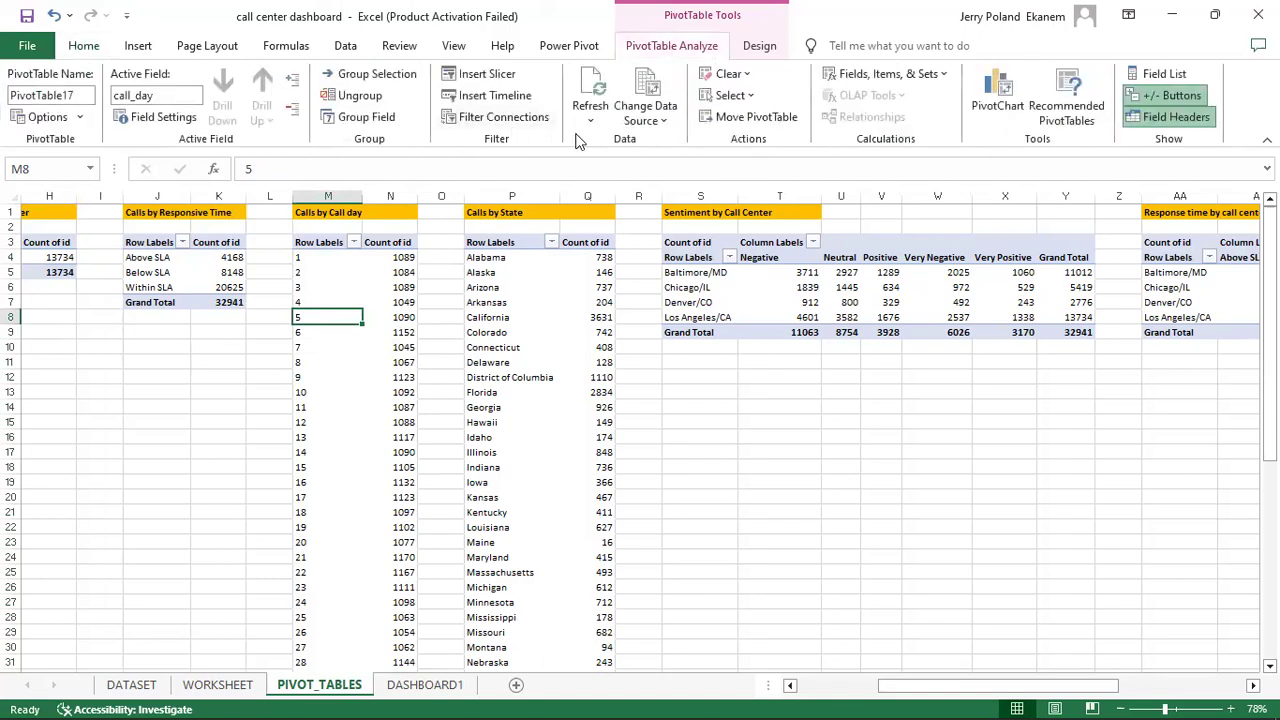
click(502, 78)
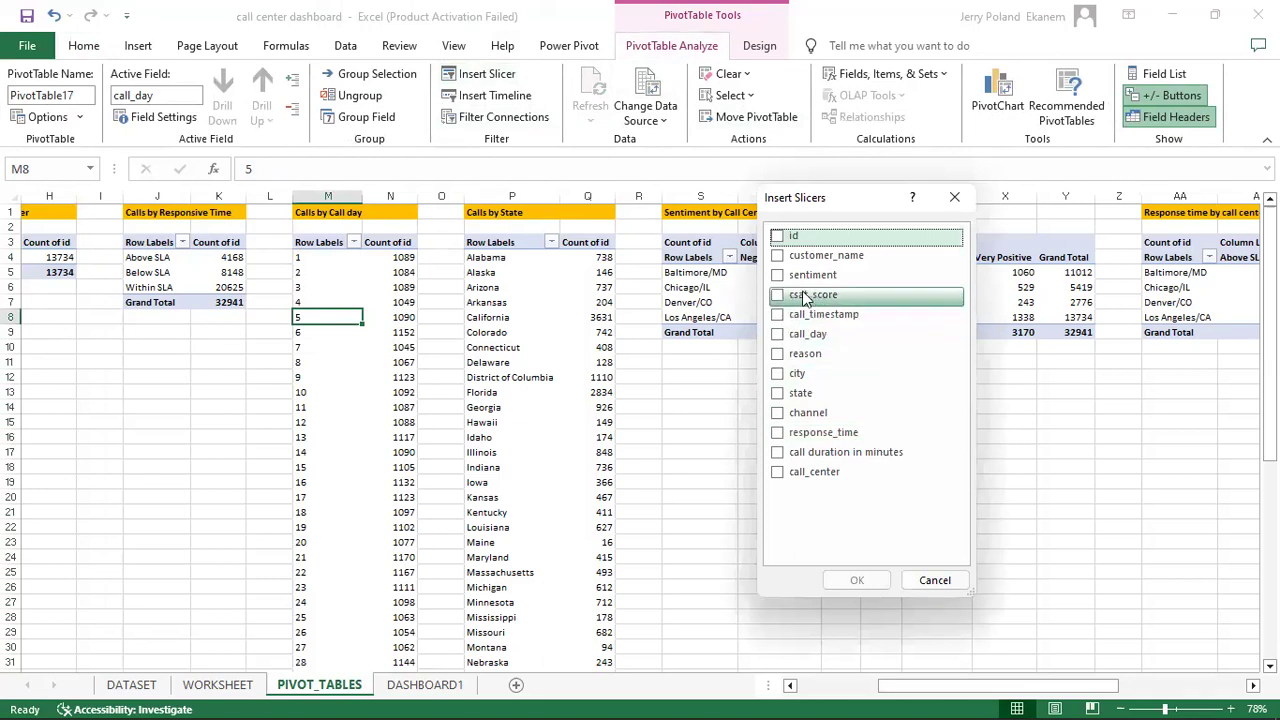
click(800, 338)
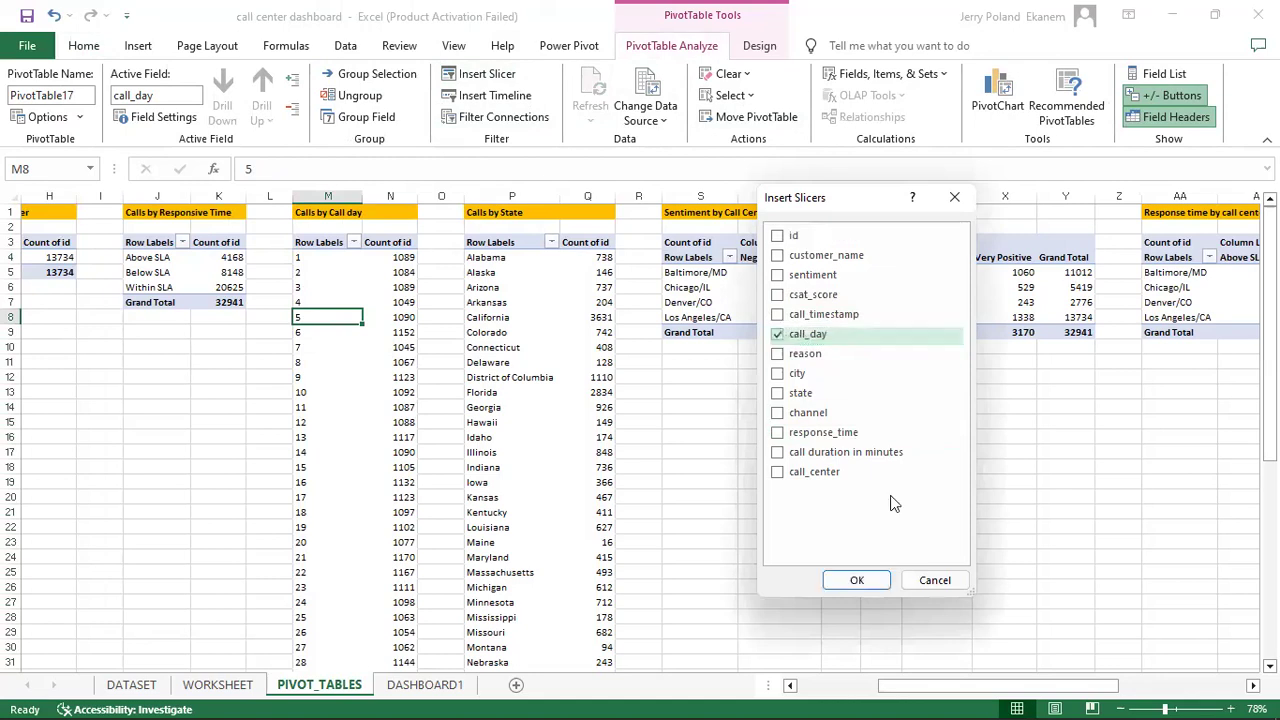
click(857, 579)
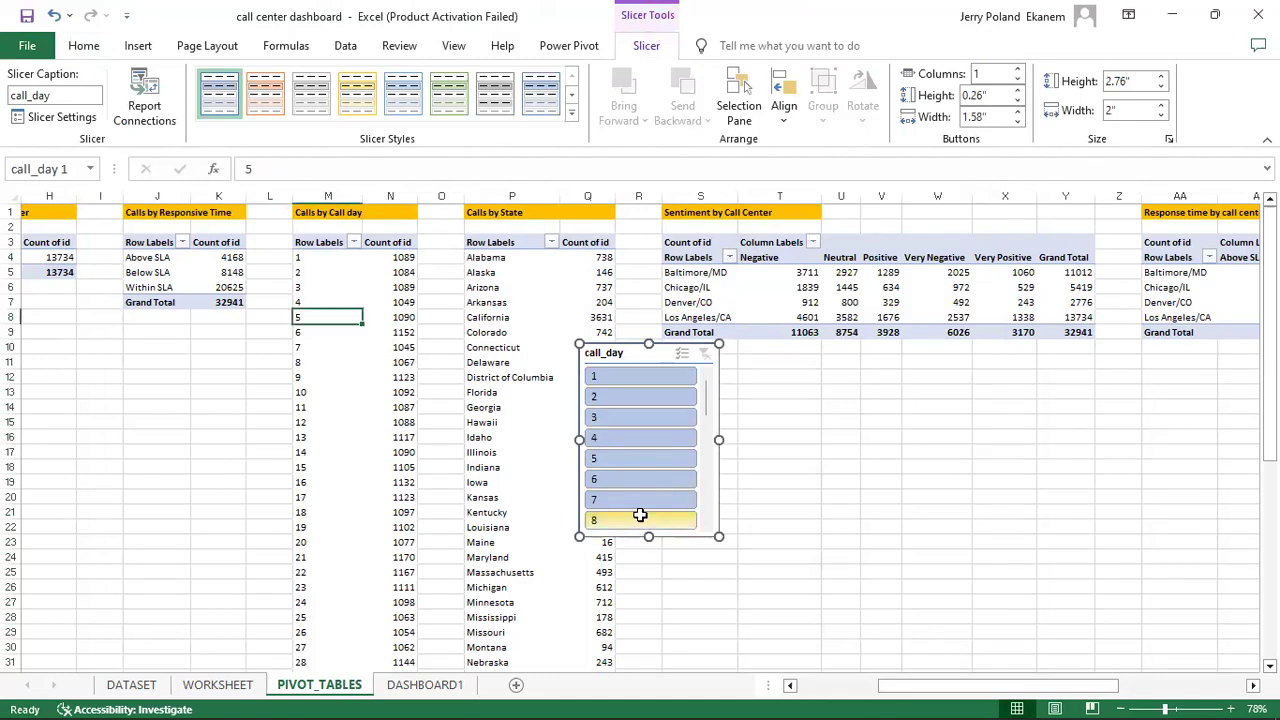
Step: Move the call_day slicer to the DASHBOARD1 sheet, placing it directly below the banner at column A and narrowing it slightly
key(Delete)
click(435, 686)
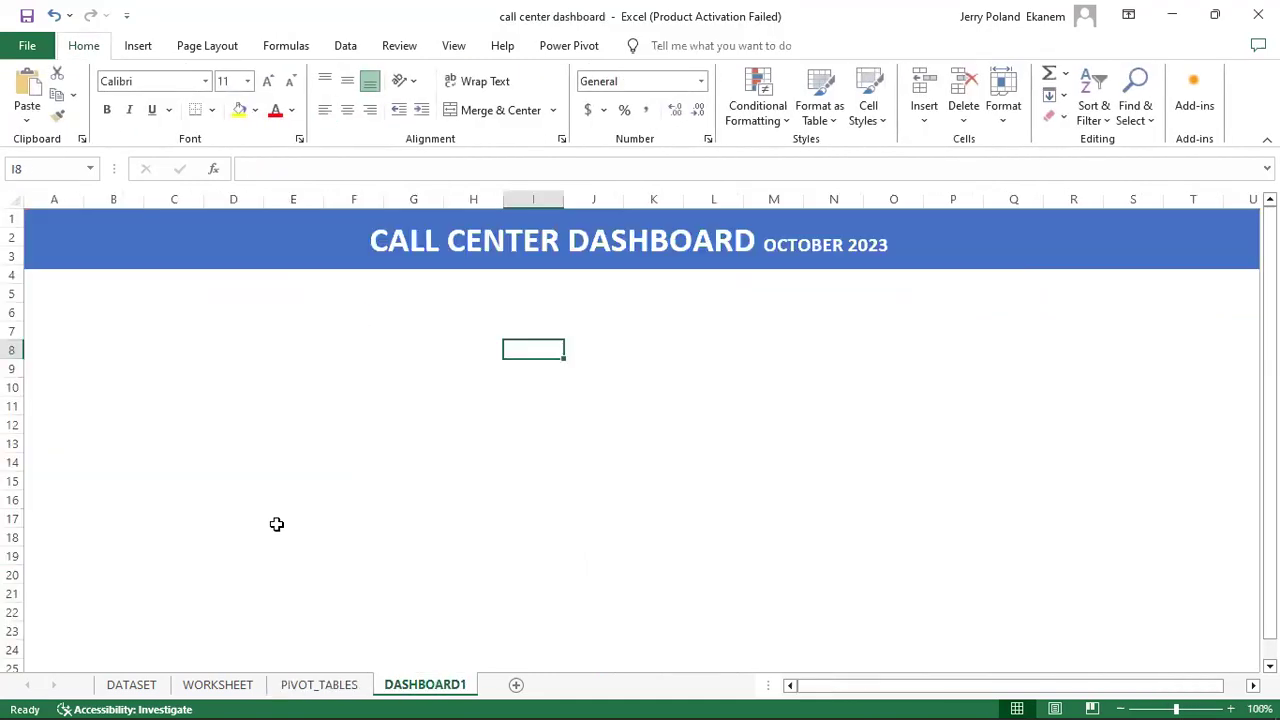
key(ctrl+v)
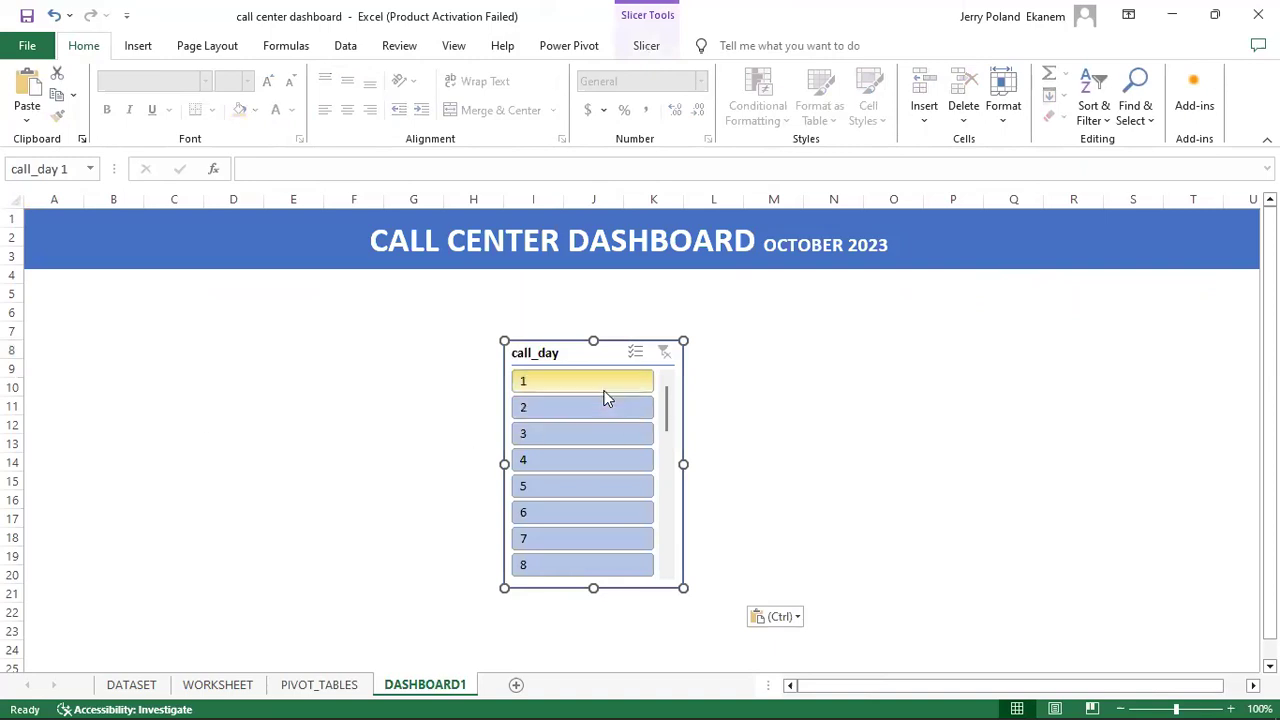
drag(586, 356, 82, 284)
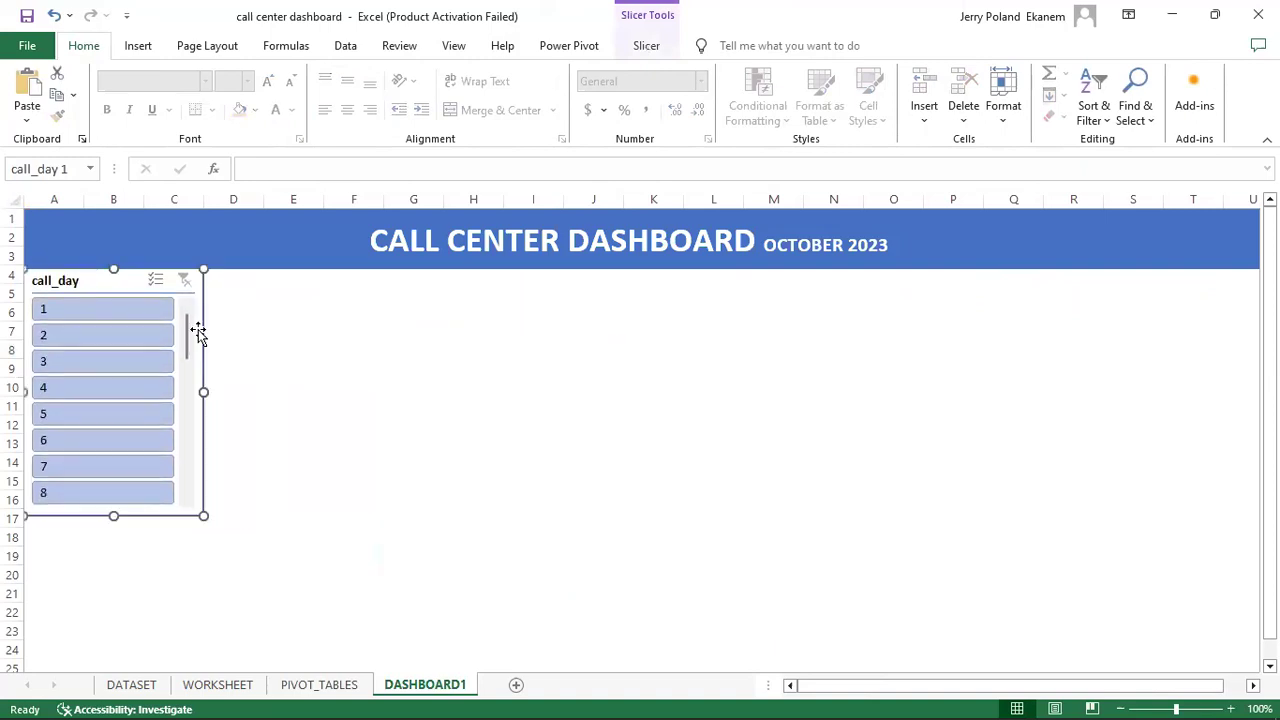
drag(203, 391, 183, 391)
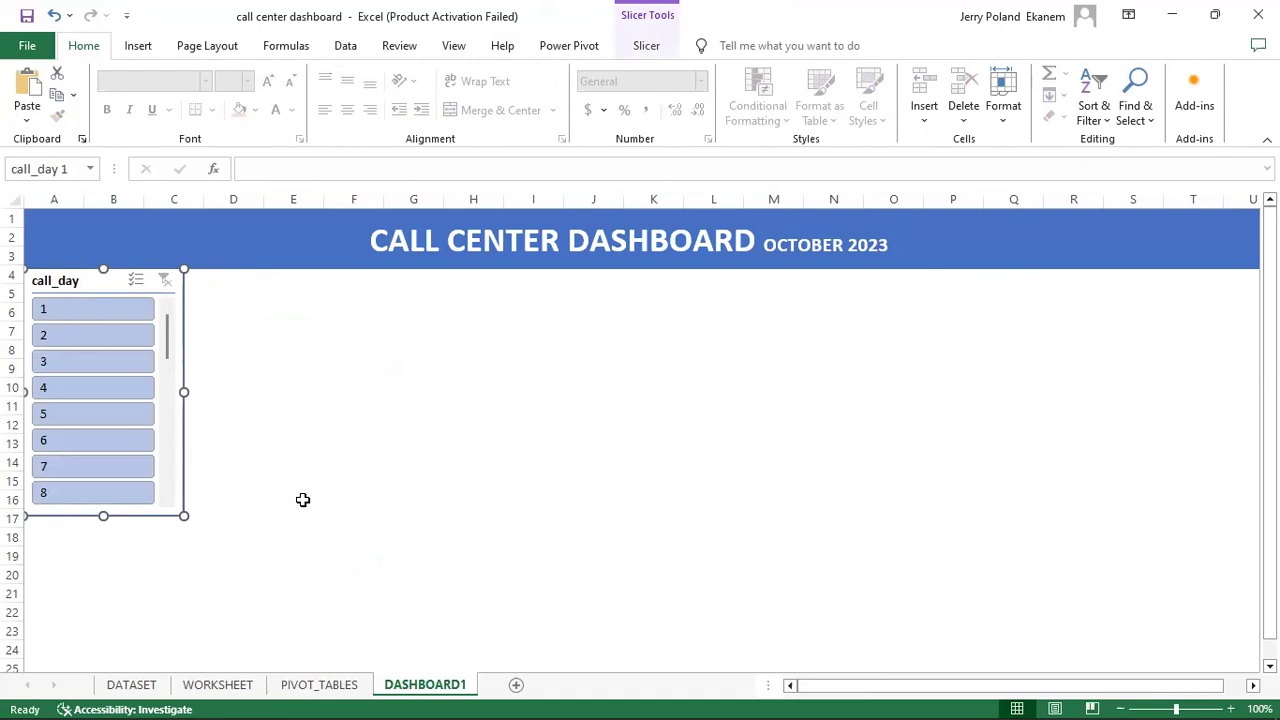
Step: Include all call centers in the Calls by Call Center pivot table's filter on the PIVOT_TABLES sheet
click(320, 688)
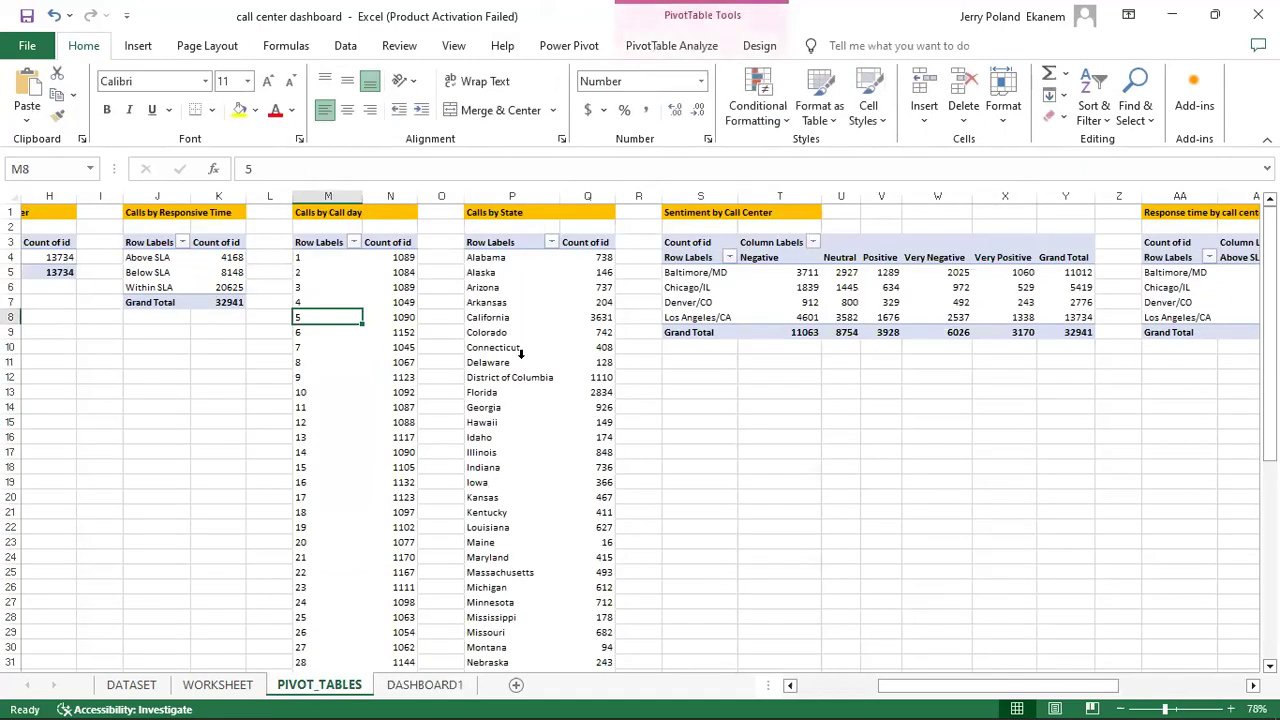
drag(935, 686, 833, 689)
click(438, 243)
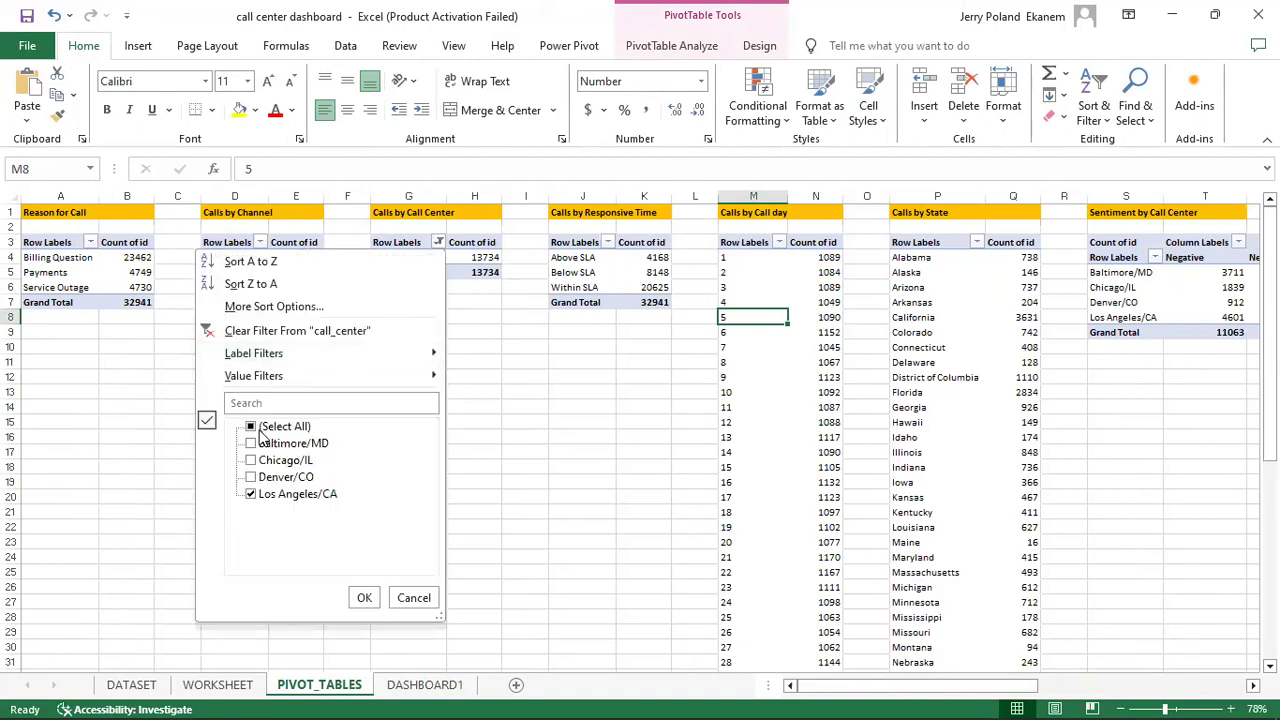
click(264, 428)
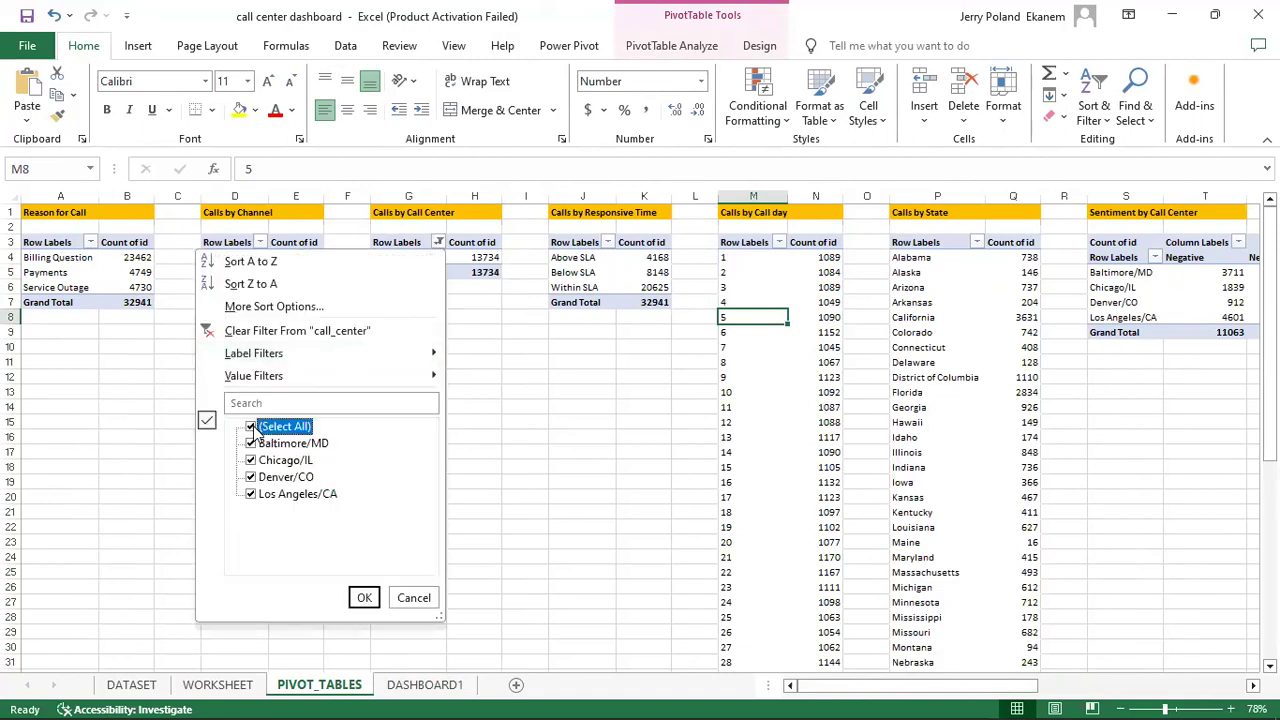
click(365, 598)
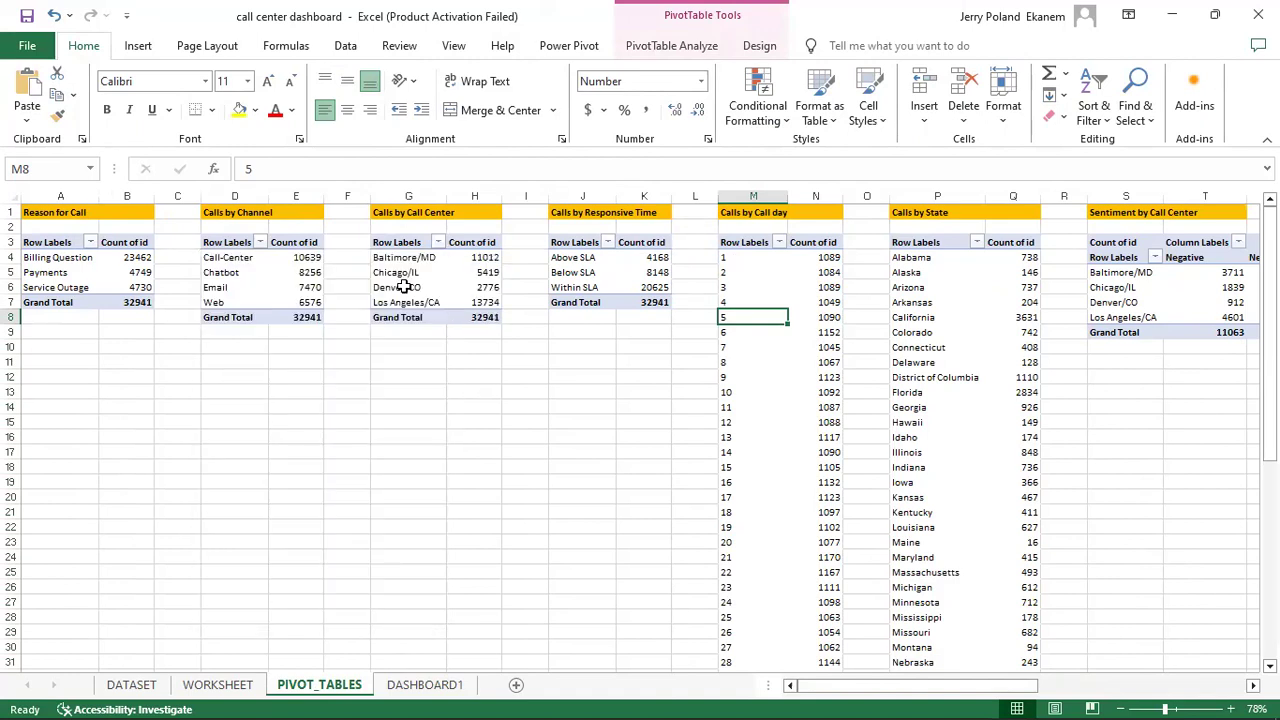
Step: Insert a call_center slicer for the Calls by Call Center pivot table
click(404, 287)
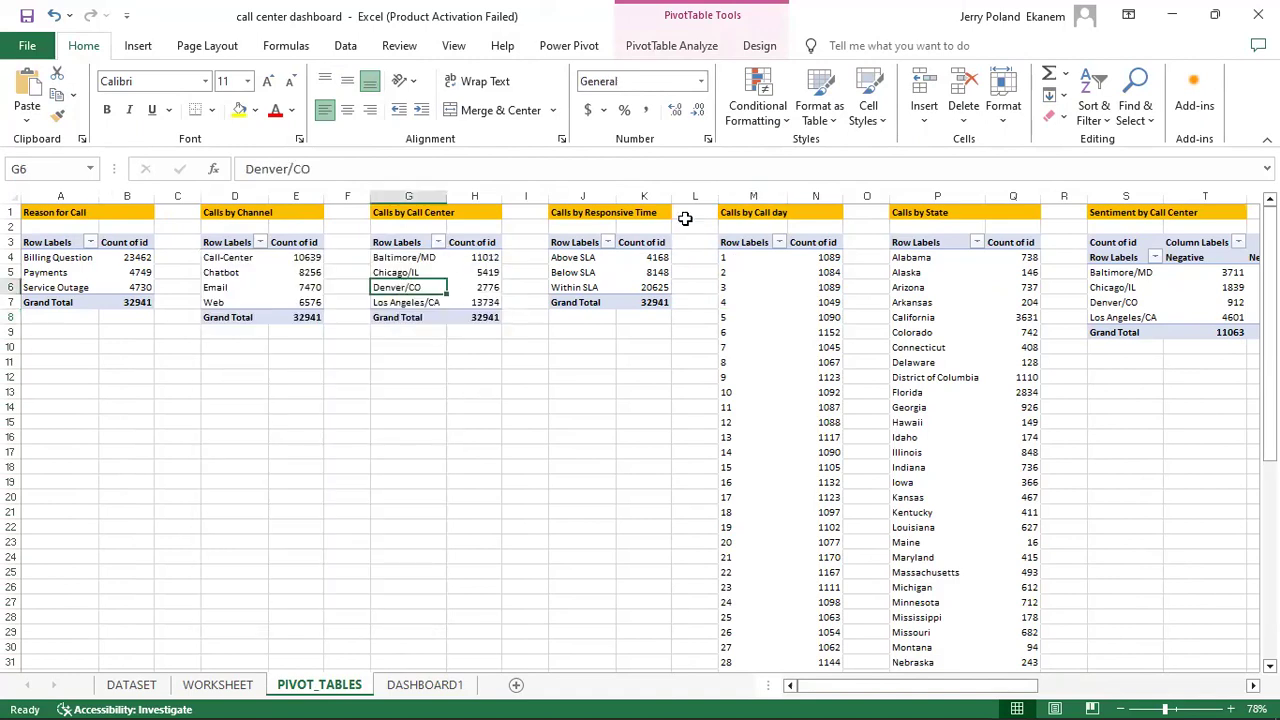
click(672, 46)
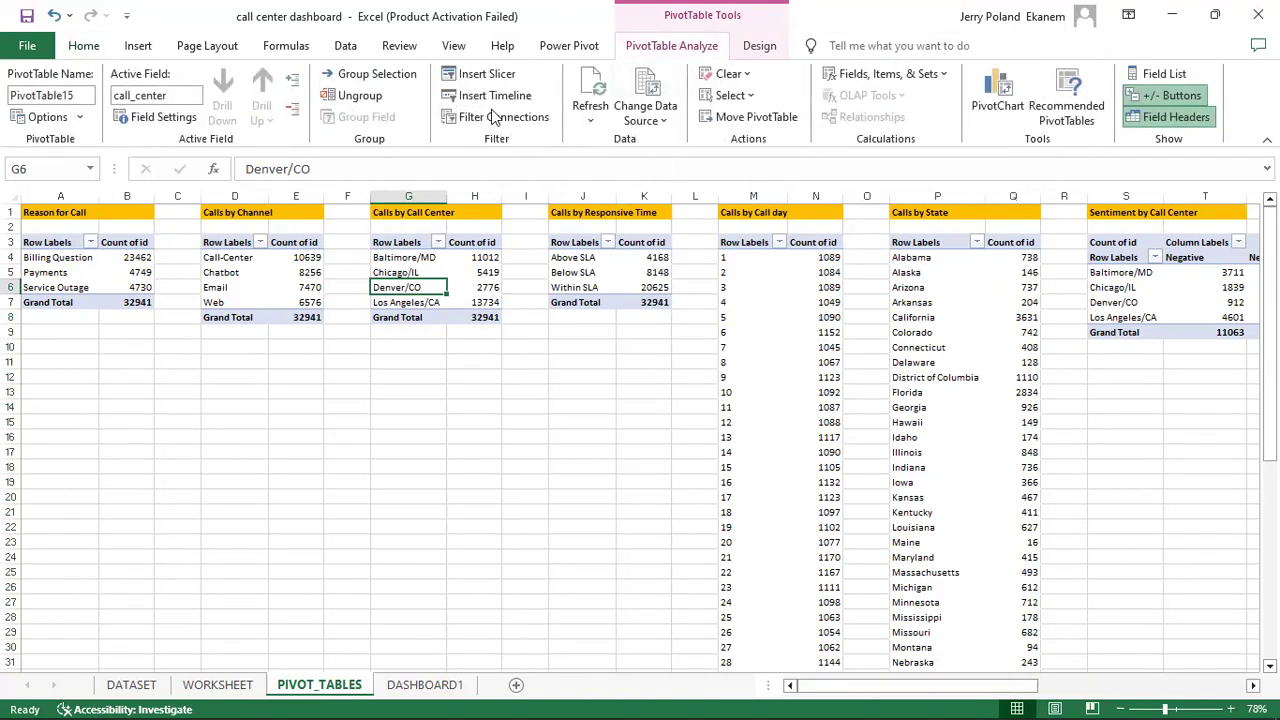
click(498, 75)
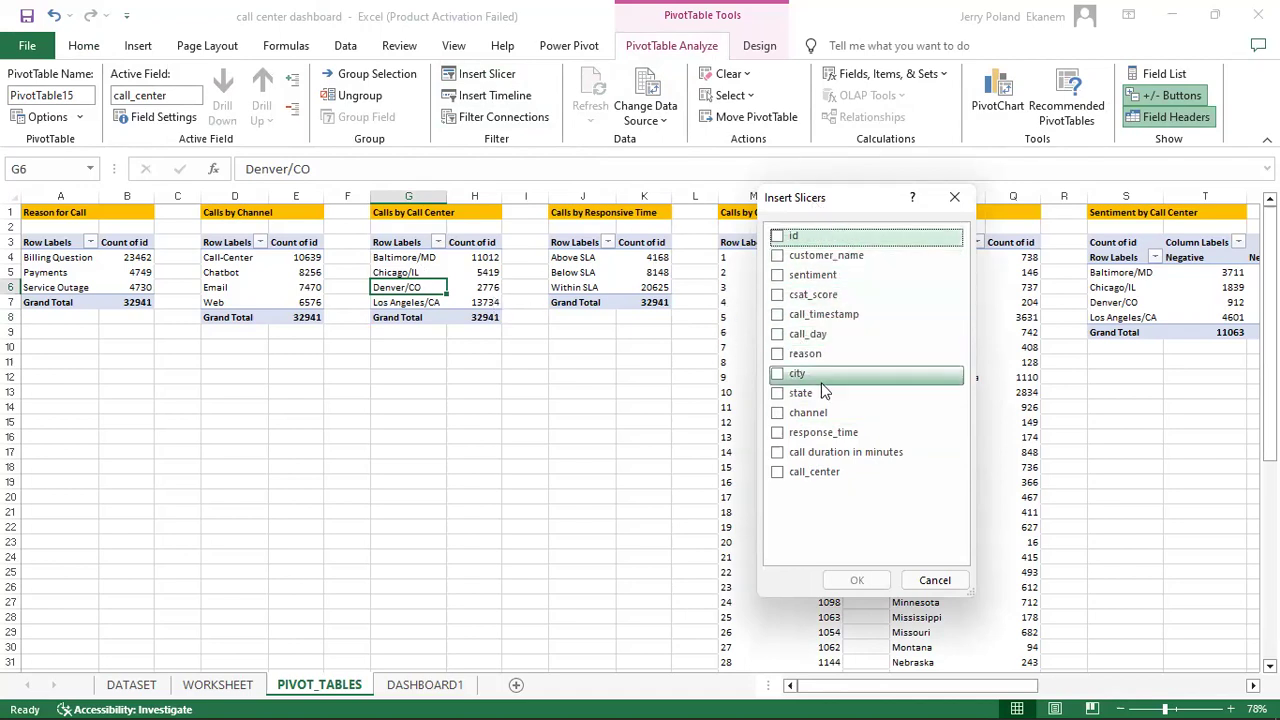
click(781, 478)
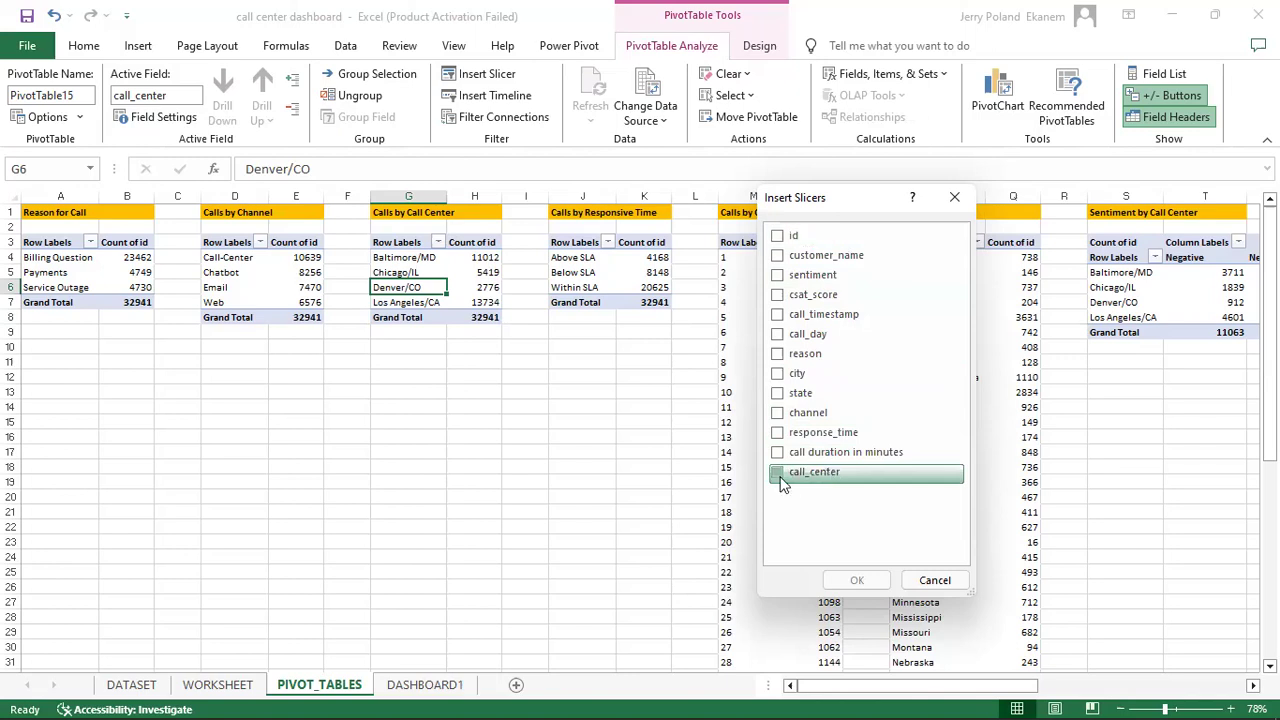
click(850, 580)
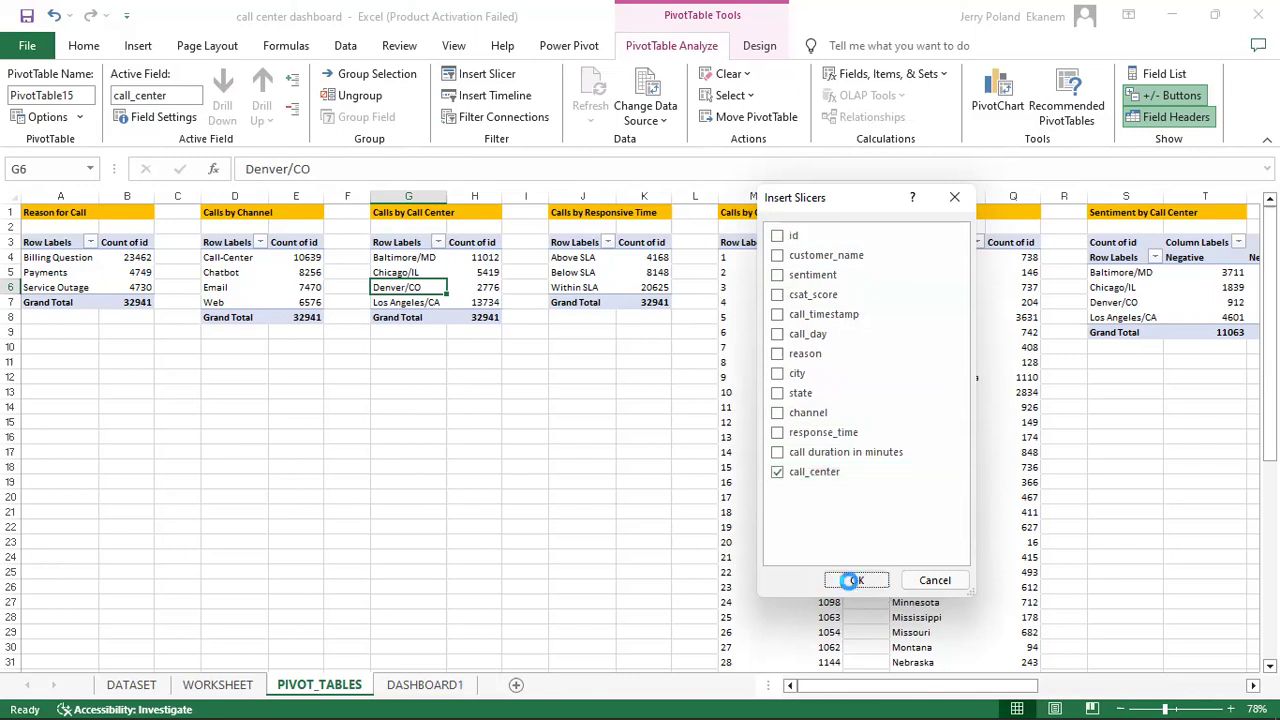
Step: Move the call_center slicer to the DASHBOARD1 sheet, placing it directly below the call_day slicer and narrowing it to the same width
drag(649, 536, 631, 455)
key(ctrl+x)
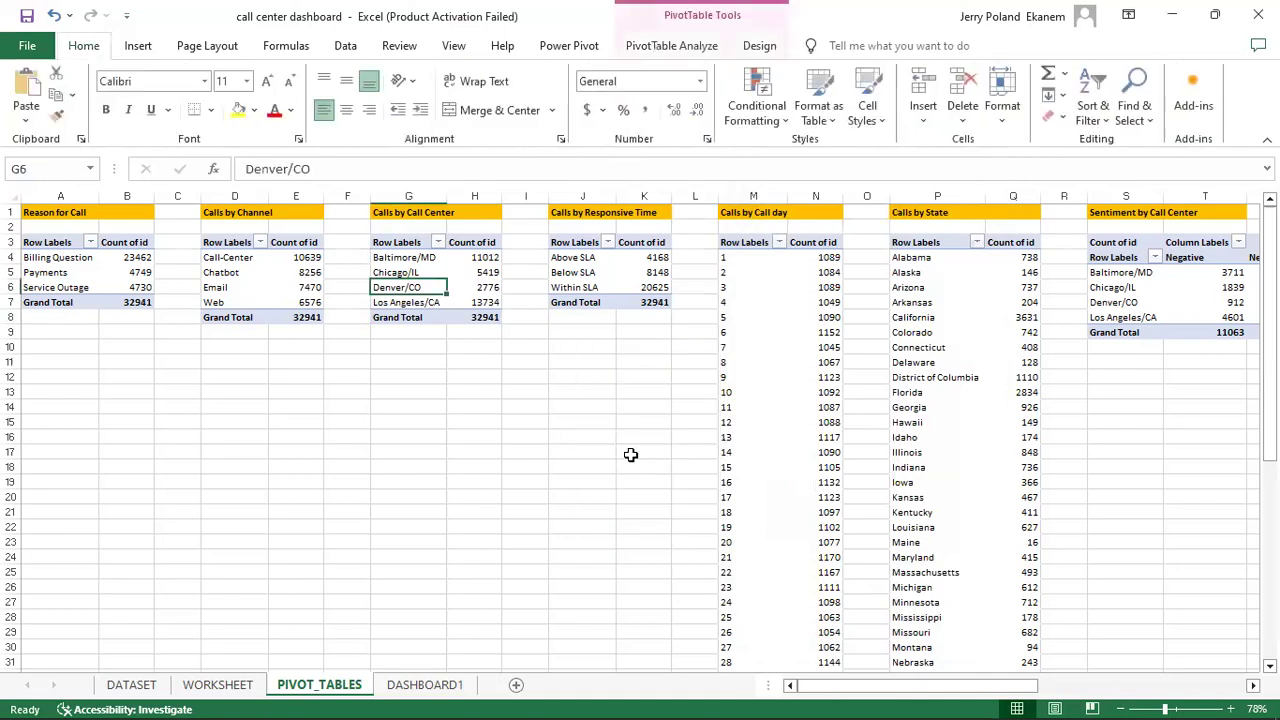
click(440, 684)
key(ctrl+v)
key(ctrl+v)
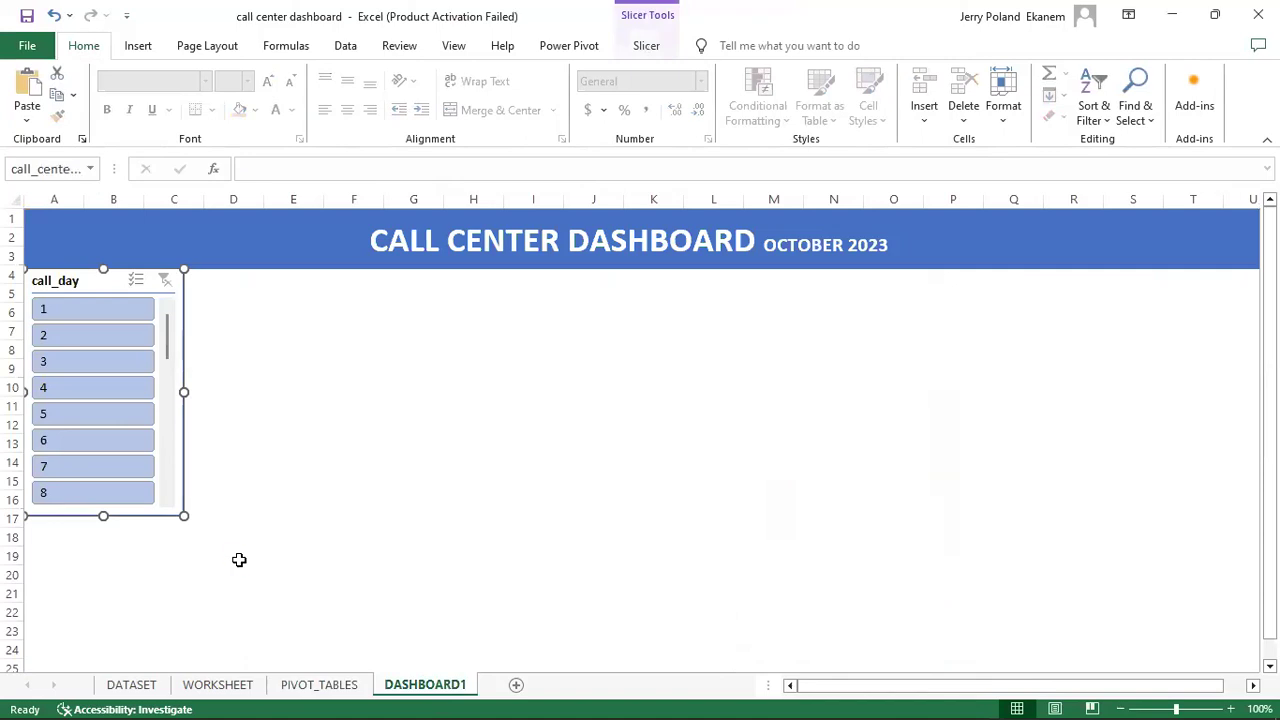
drag(122, 283, 106, 528)
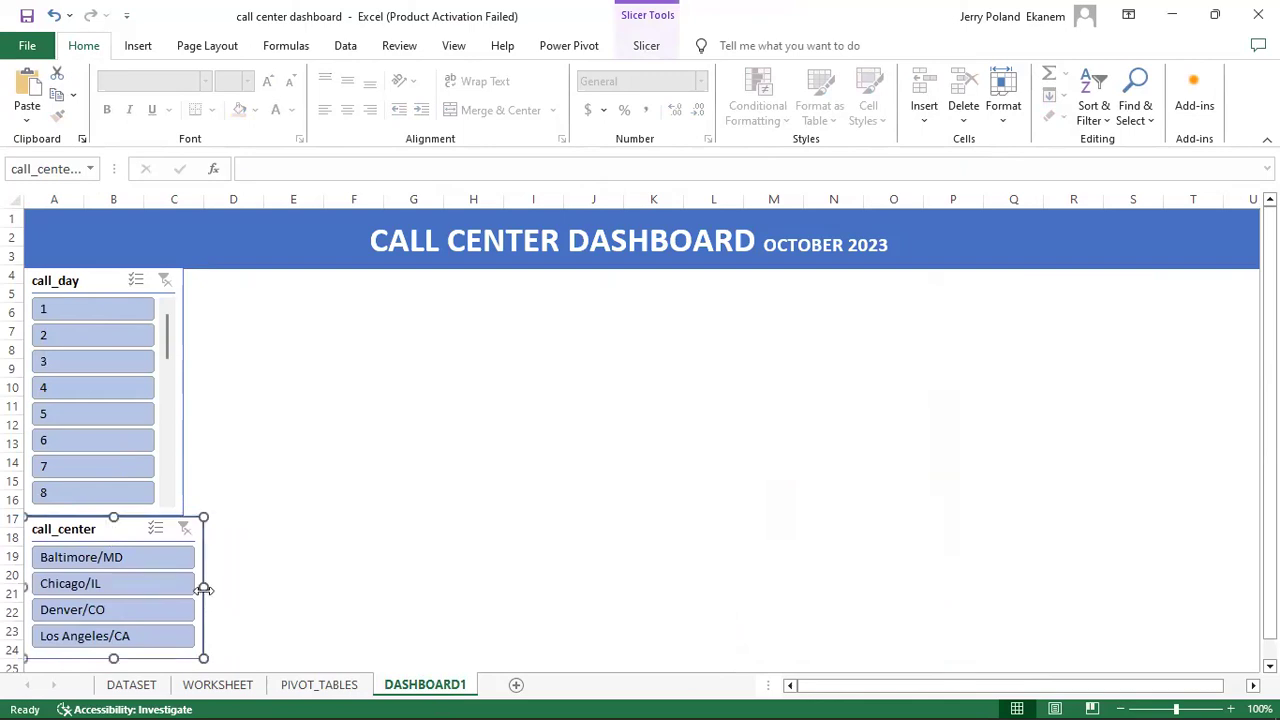
drag(203, 587, 182, 588)
click(415, 458)
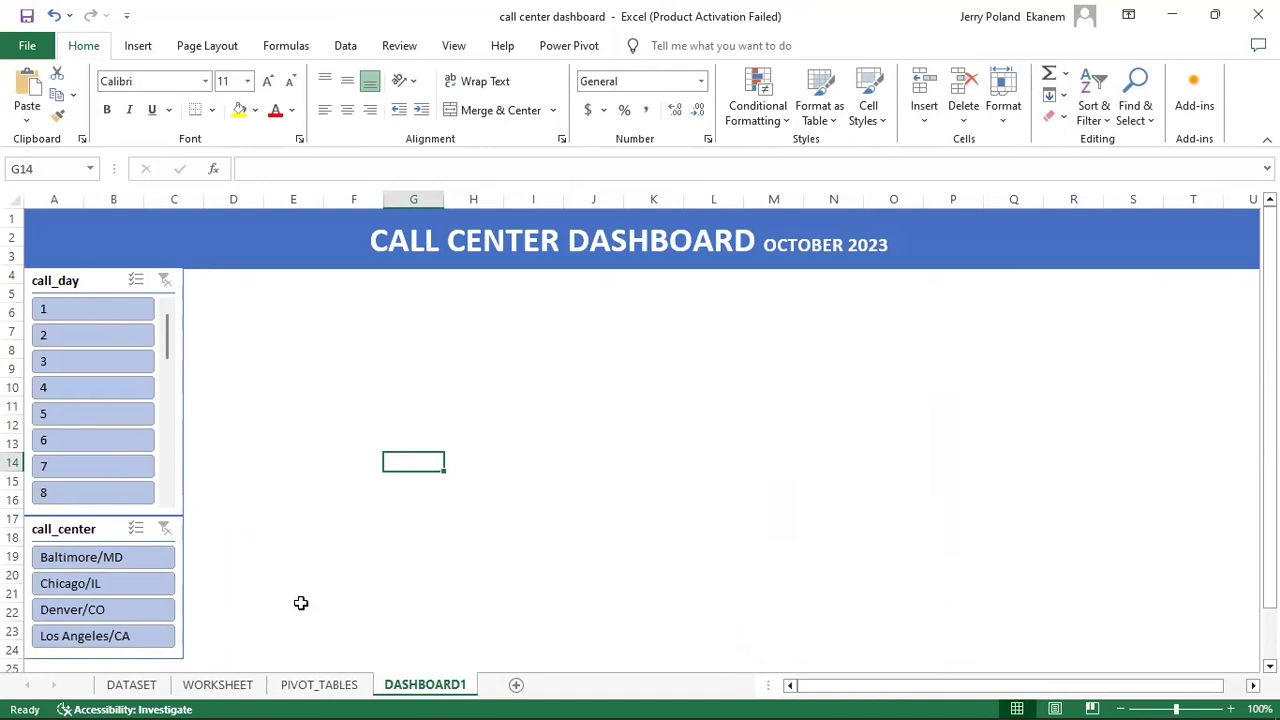
Step: Insert five blank columns at column F of the PIVOT_TABLES sheet, between the Calls by Channel and Calls by Call Center pivot tables
click(315, 692)
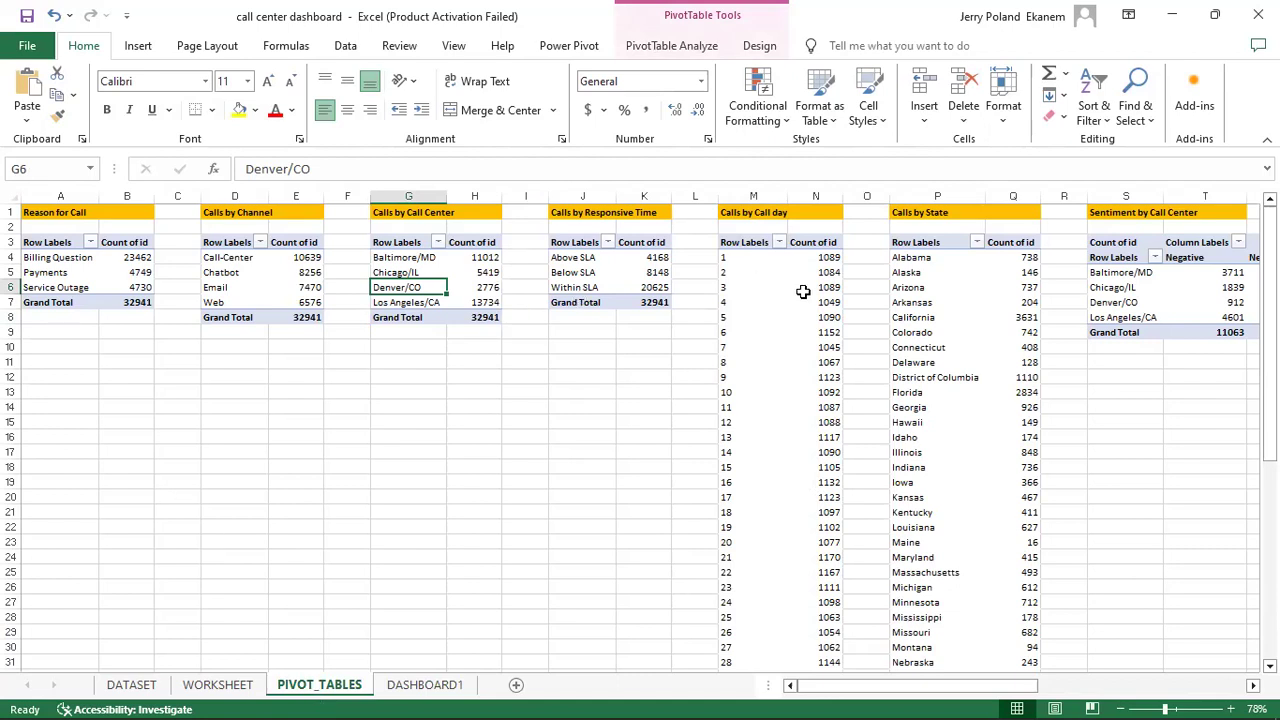
click(267, 213)
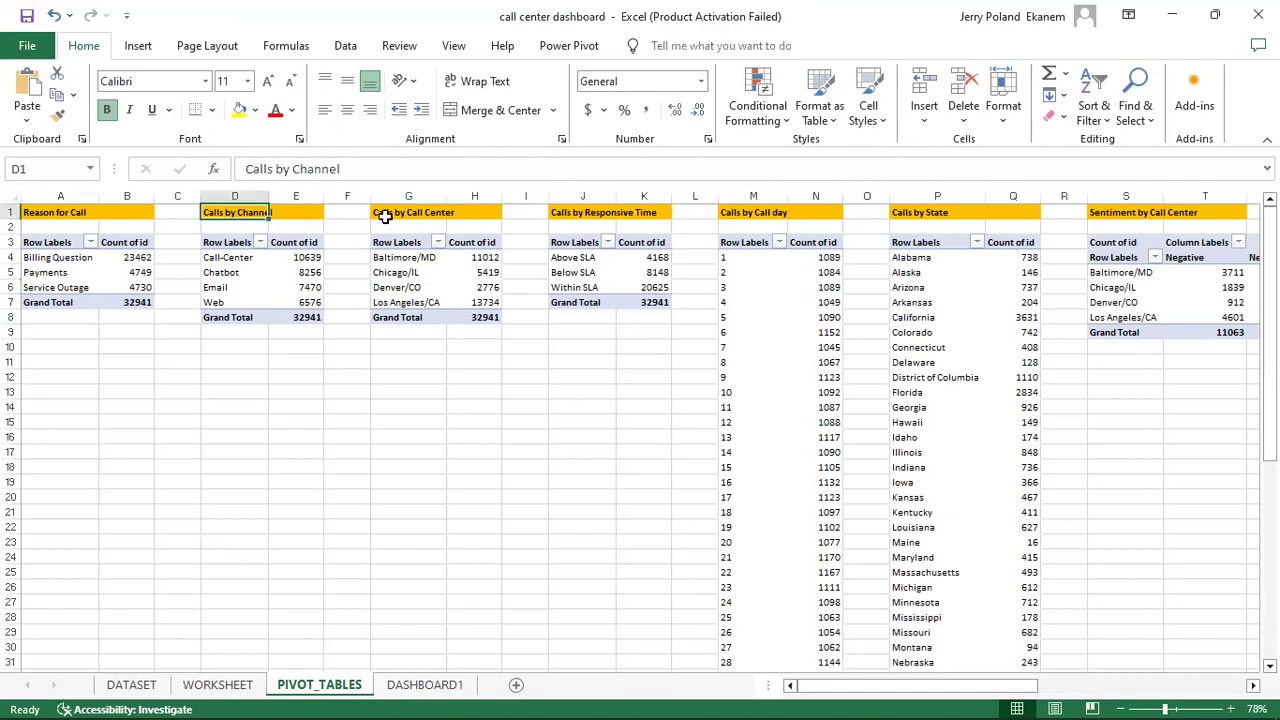
click(338, 193)
drag(338, 191, 561, 186)
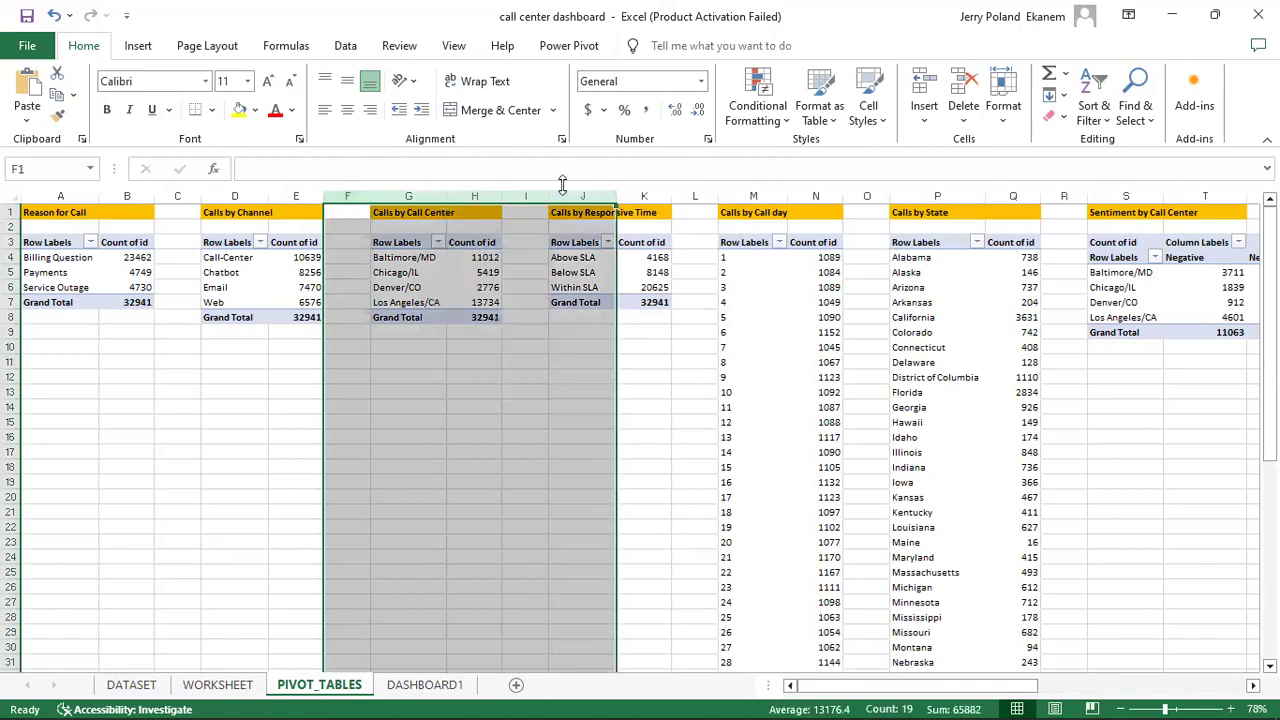
right_click(476, 232)
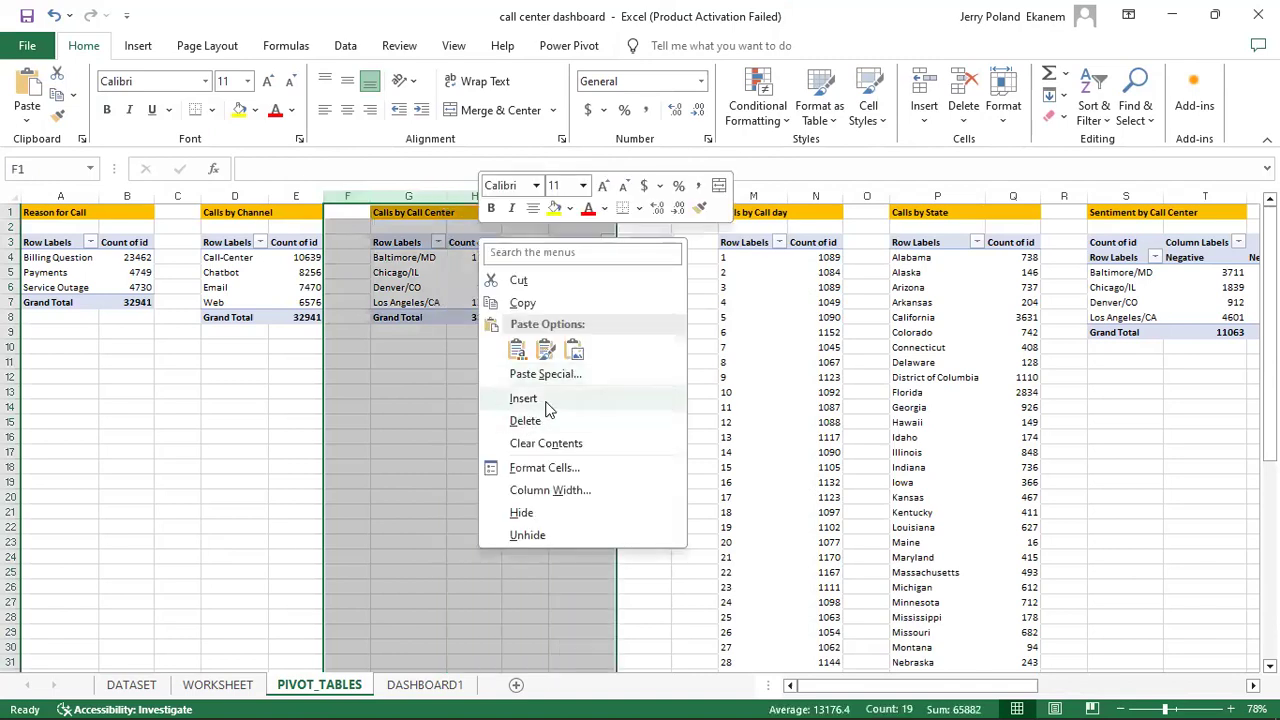
click(546, 400)
click(547, 403)
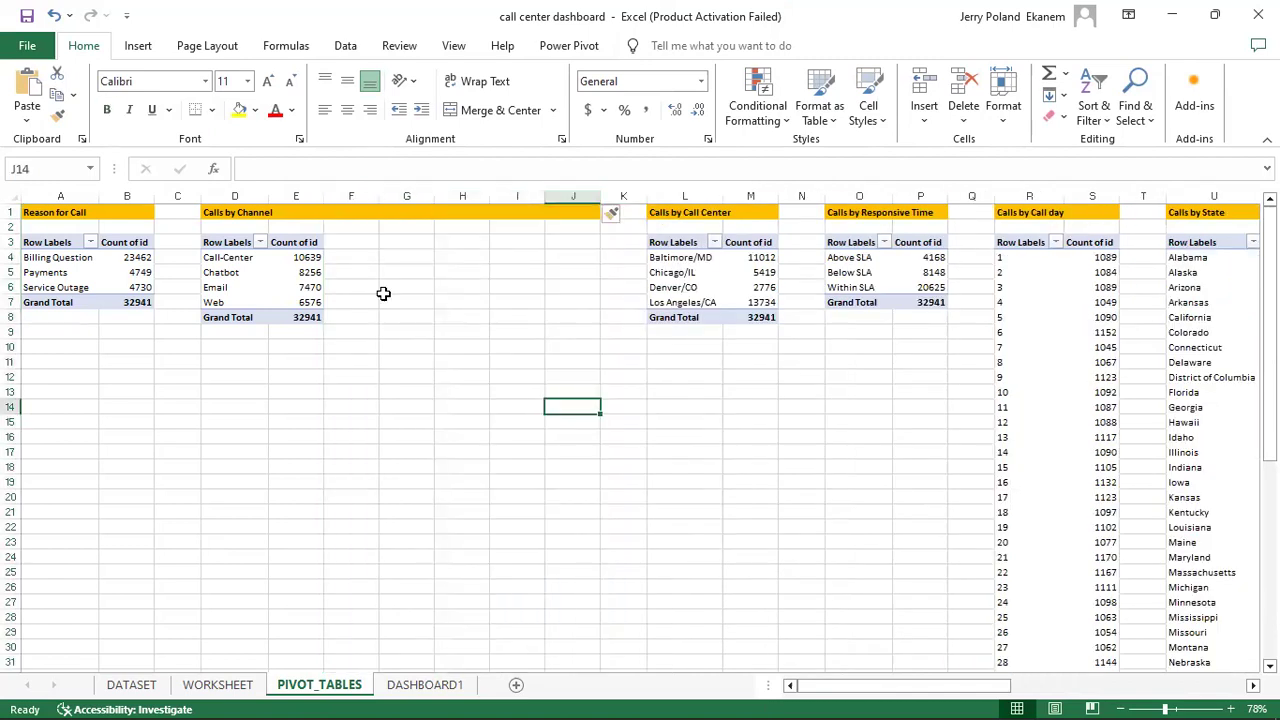
Step: Copy the four channel names in D4:D7 and paste them transposed as a header row starting at G3
click(228, 260)
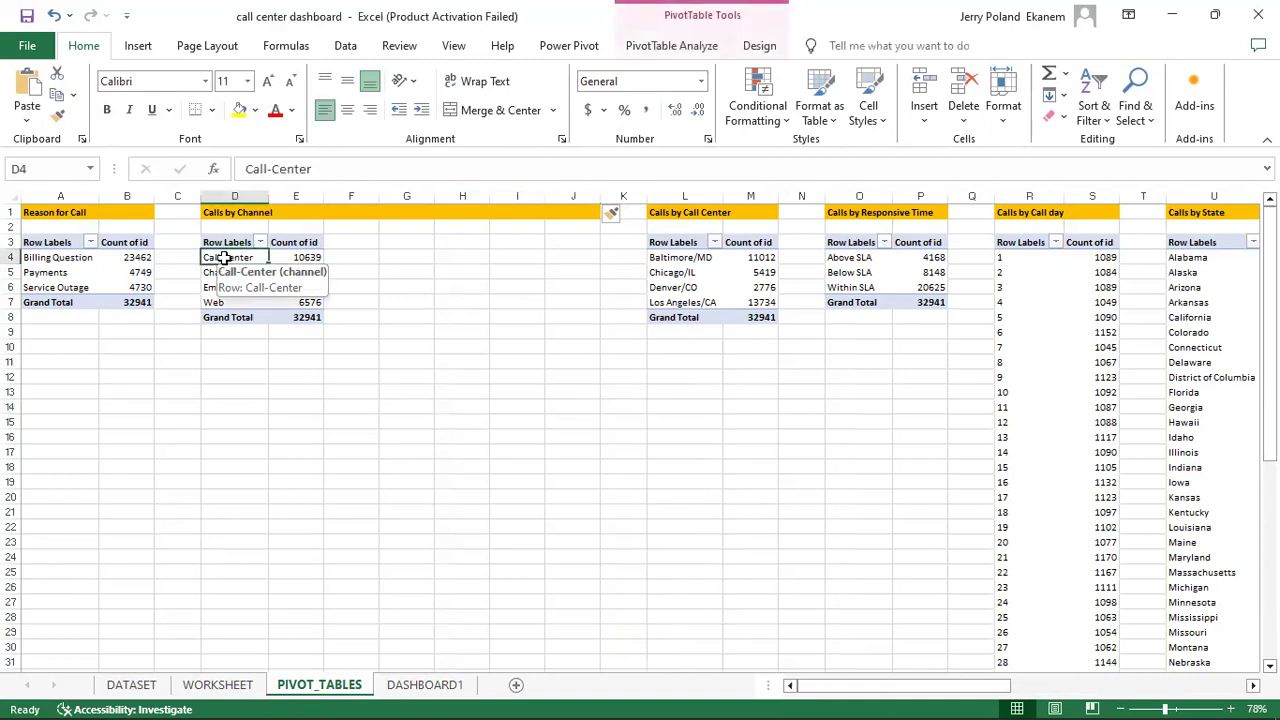
drag(224, 258, 233, 305)
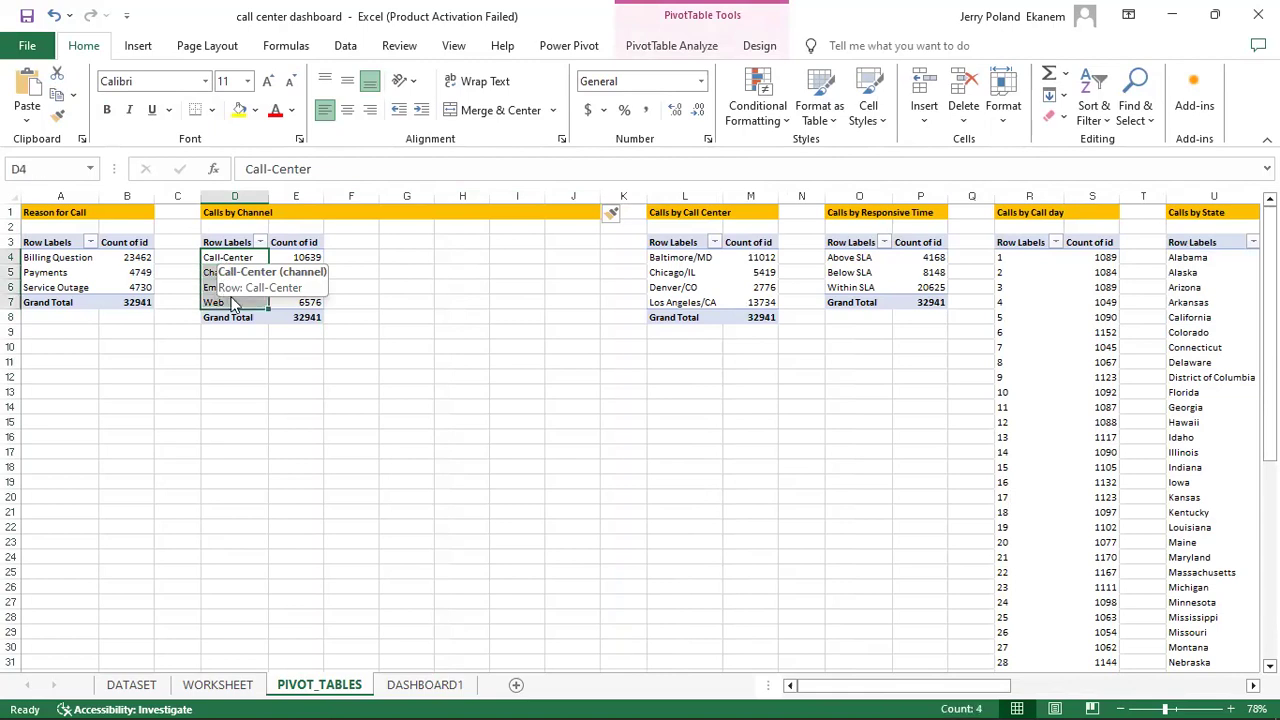
key(ctrl+c)
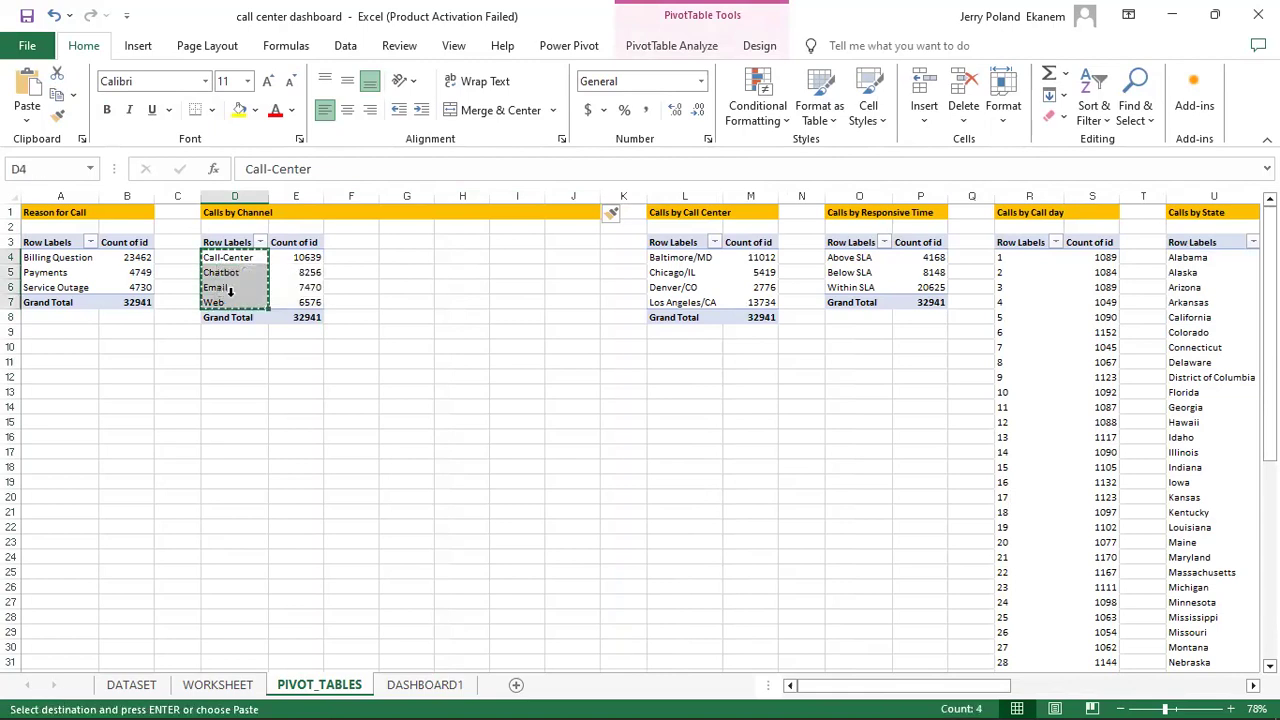
click(387, 243)
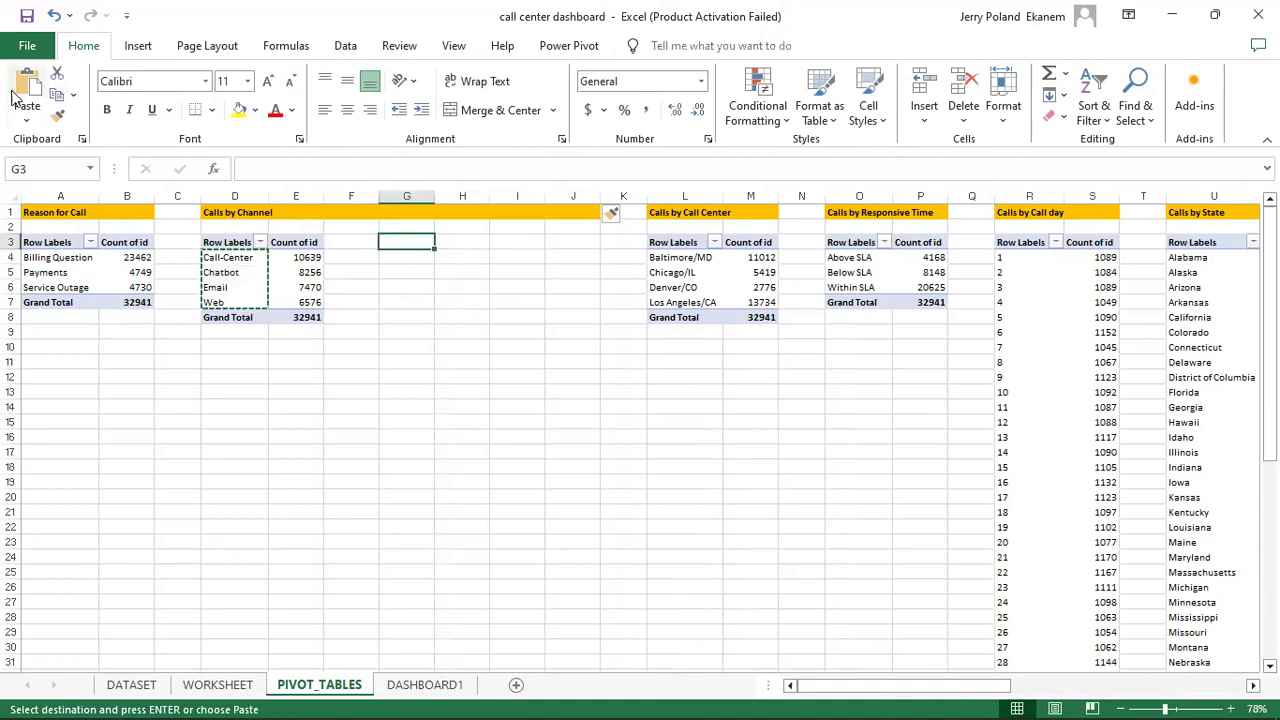
click(28, 118)
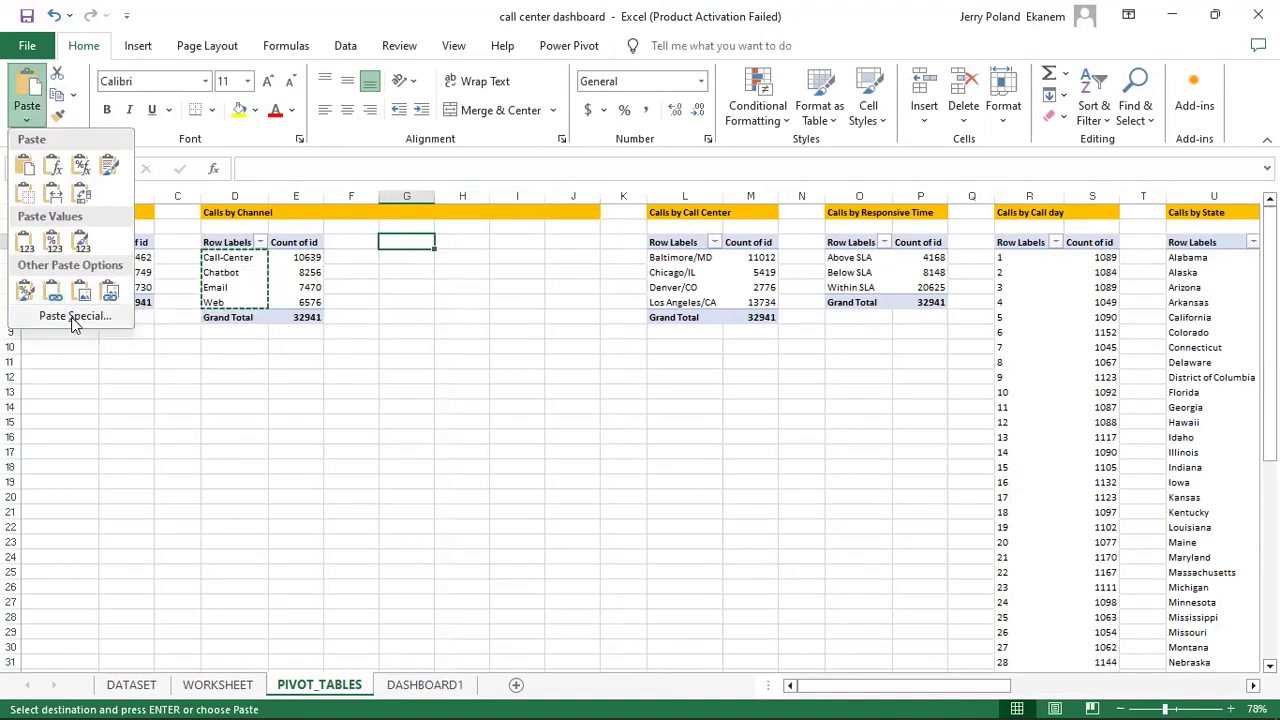
click(73, 316)
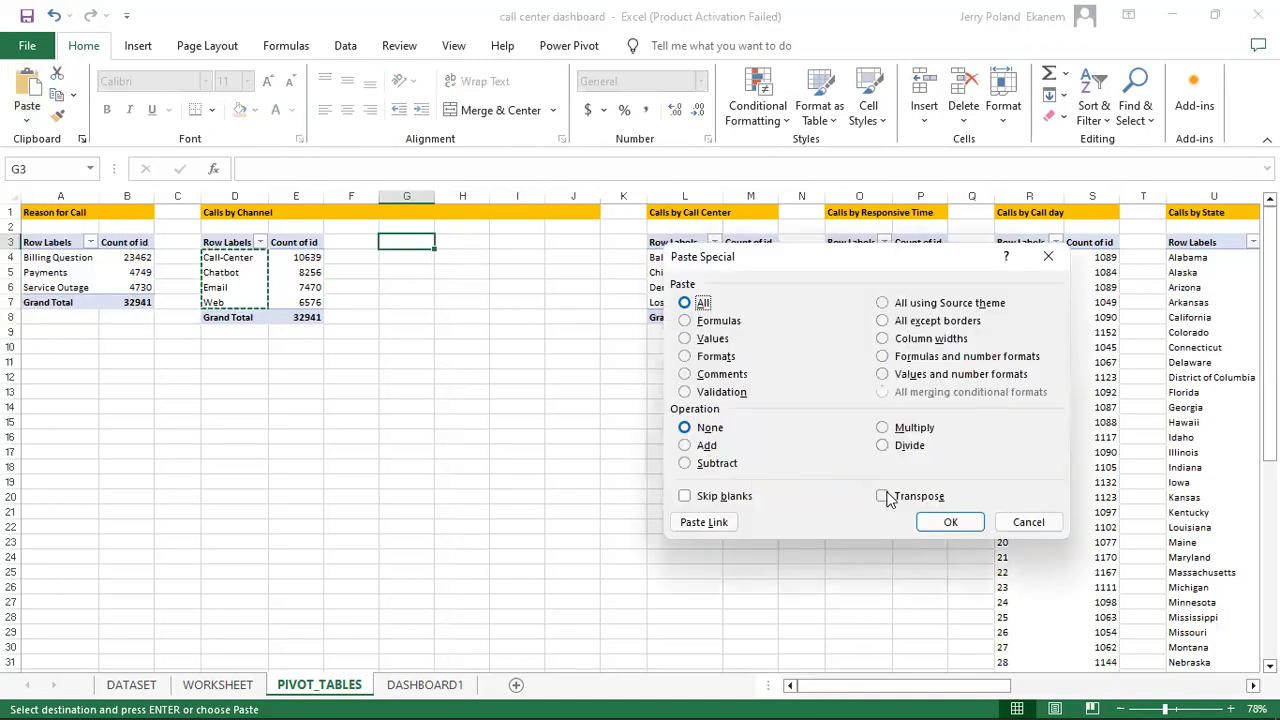
click(882, 496)
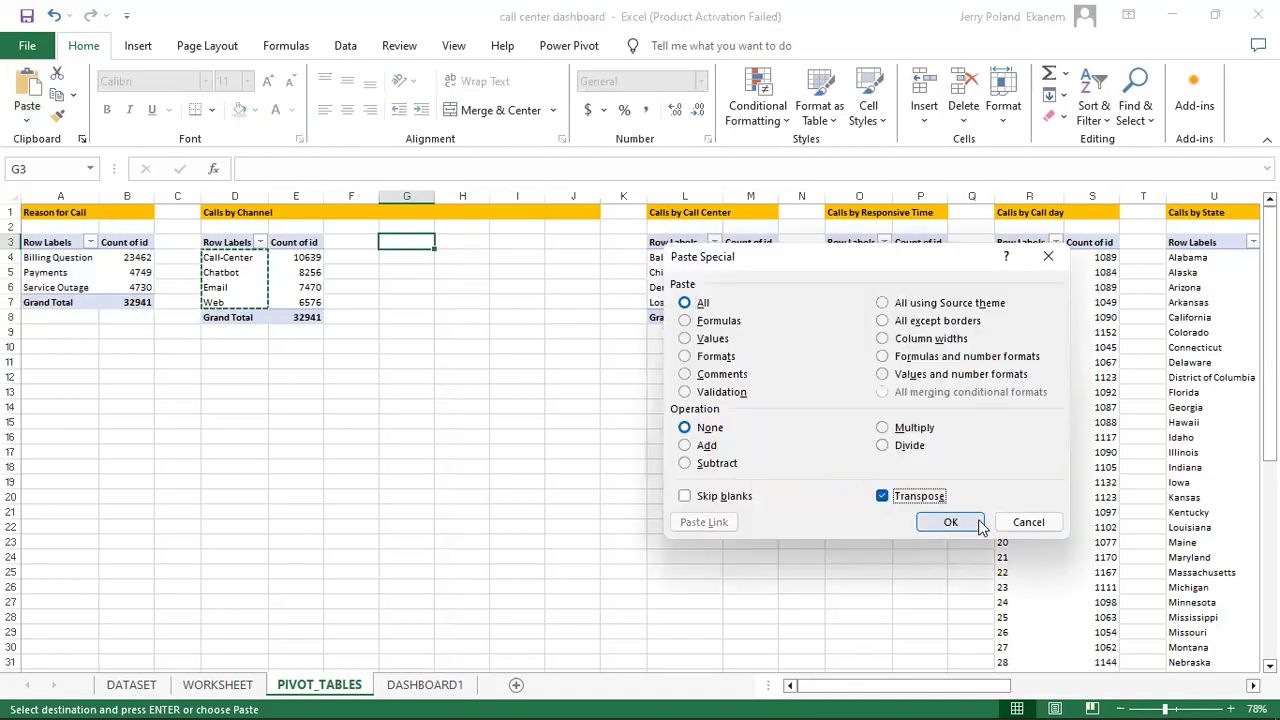
click(950, 522)
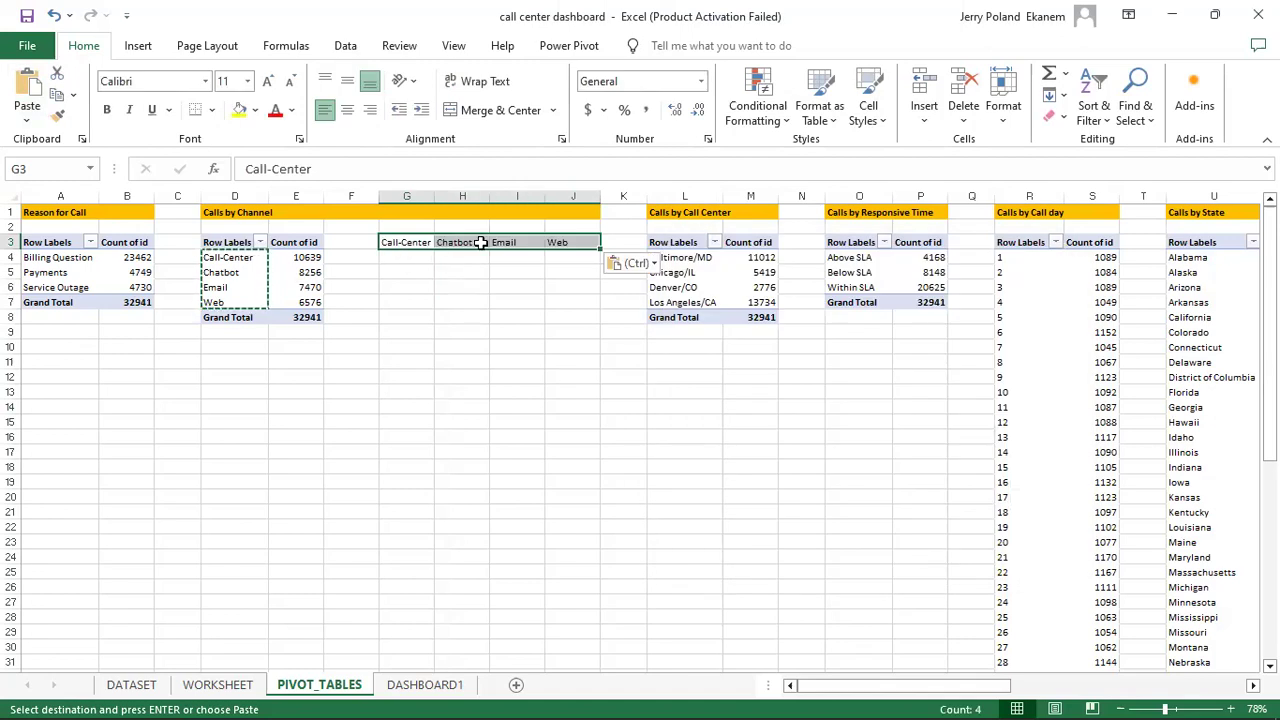
click(511, 268)
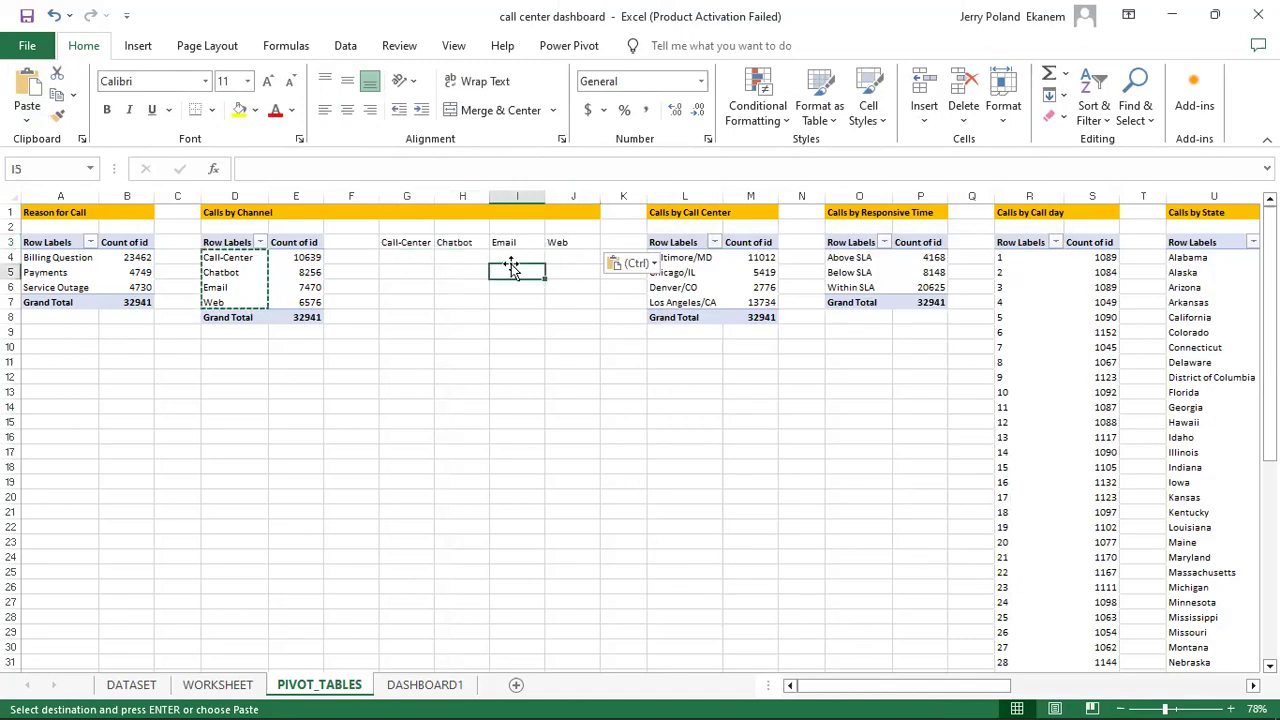
Step: Link G7 and H7 to the Call-Center and Chatbot counts in the Calls by Channel pivot table
click(401, 301)
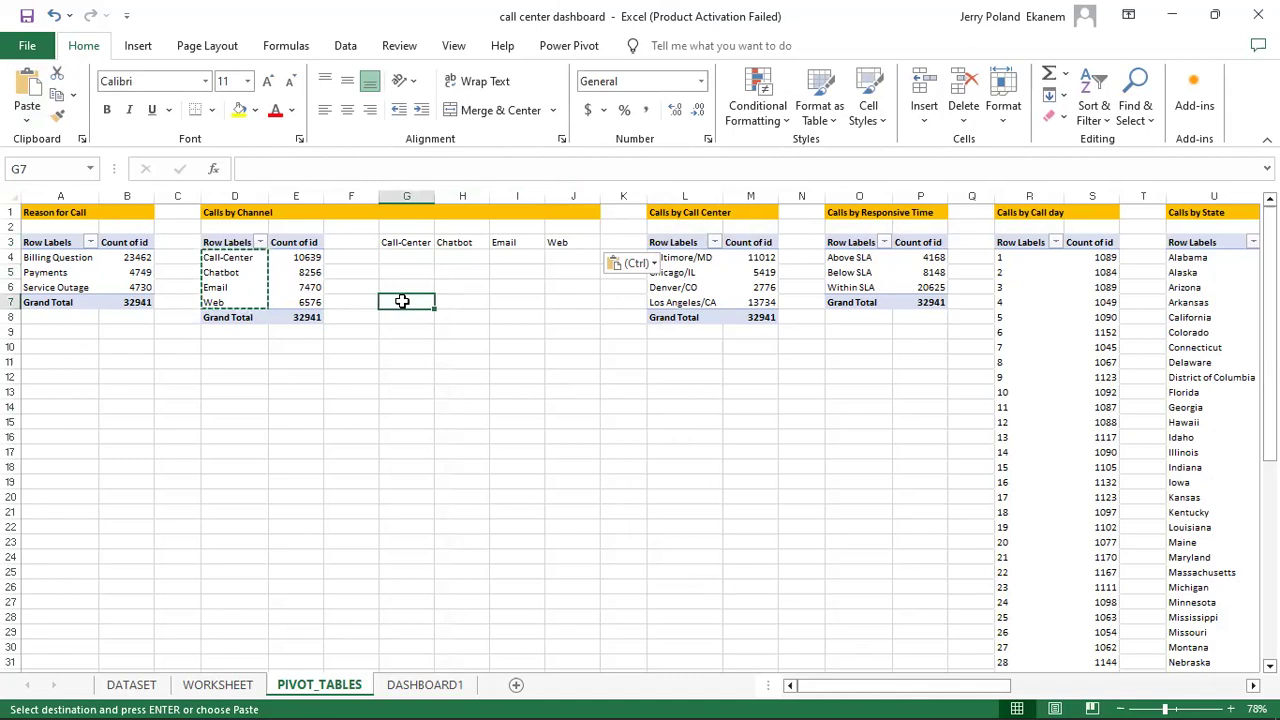
text(=)
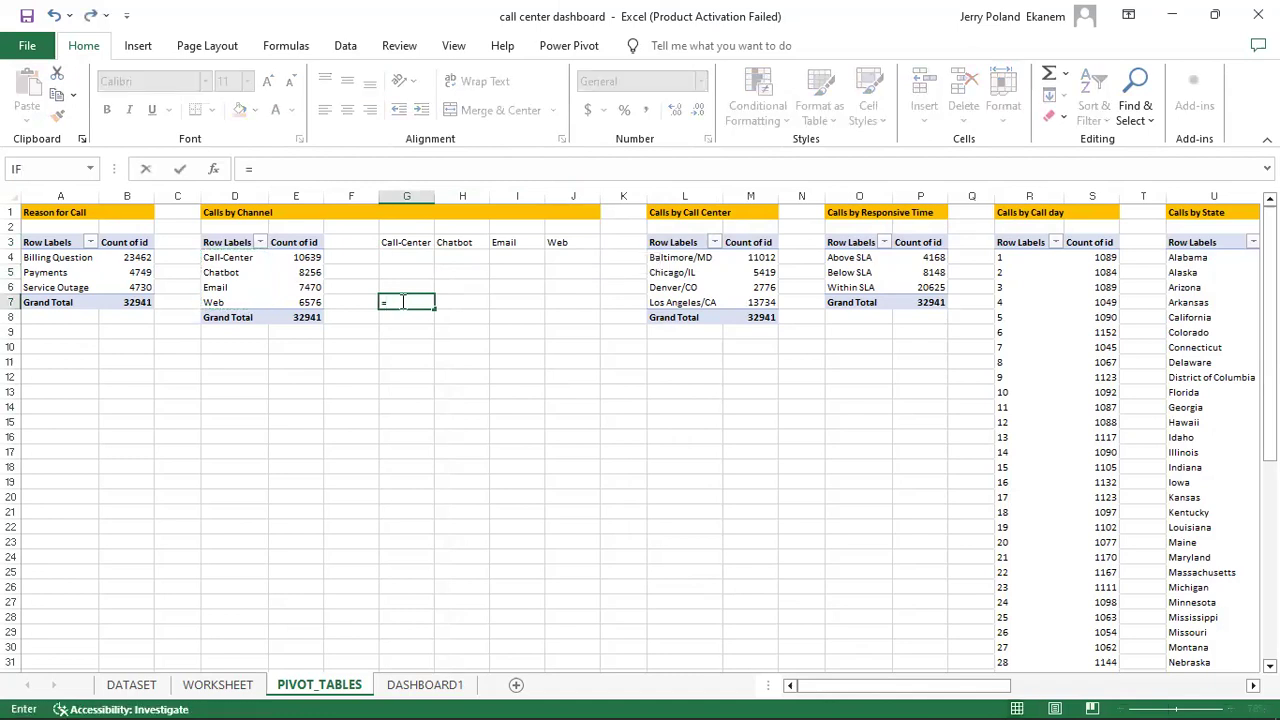
click(303, 255)
key(Return)
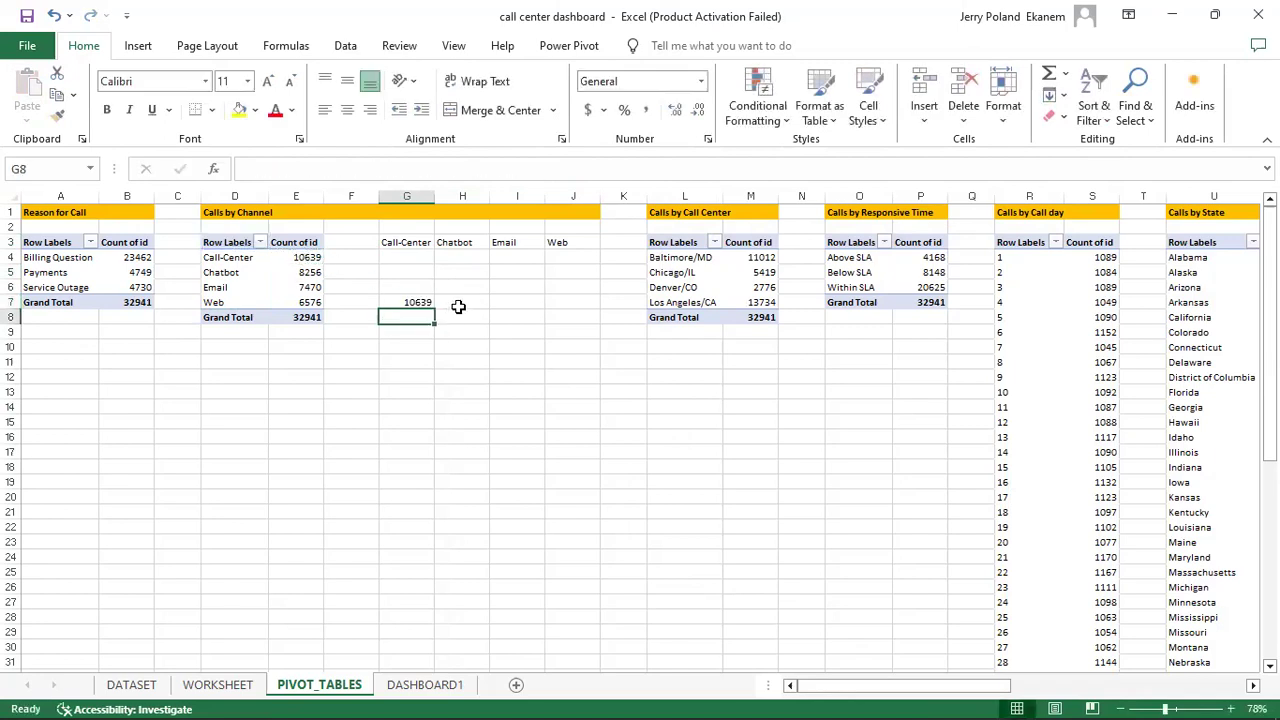
click(458, 304)
text(=)
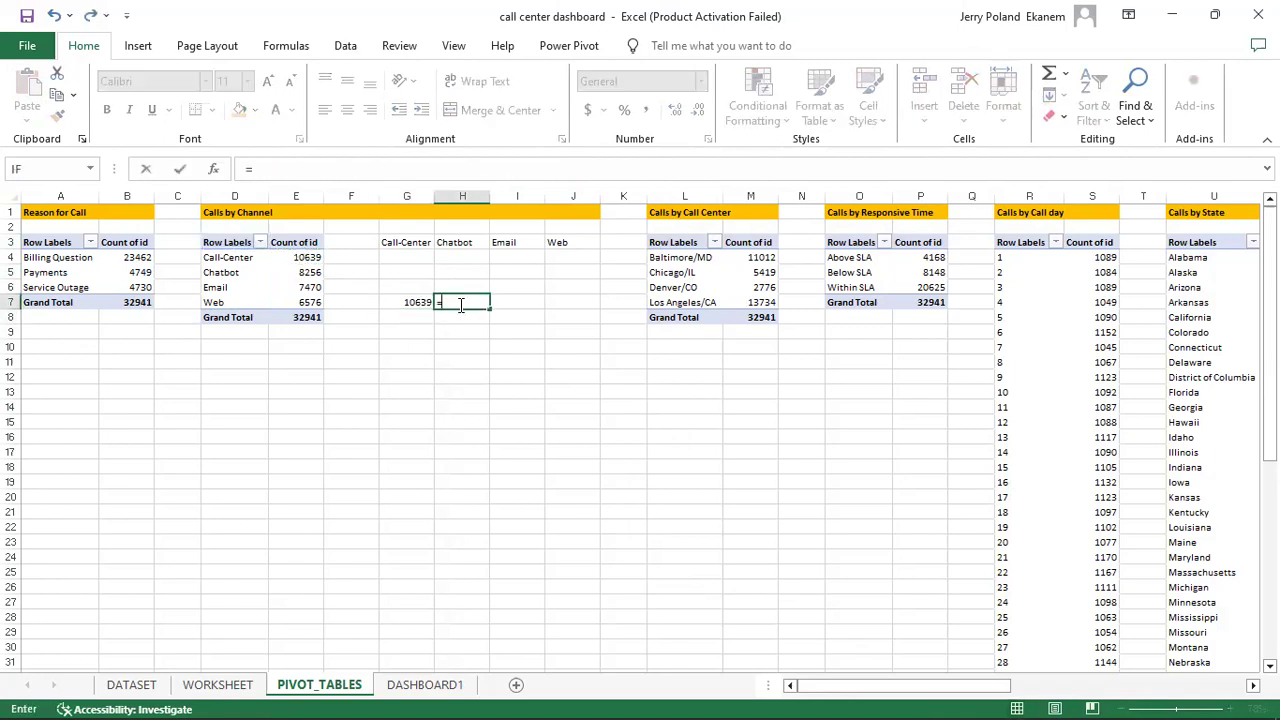
click(305, 272)
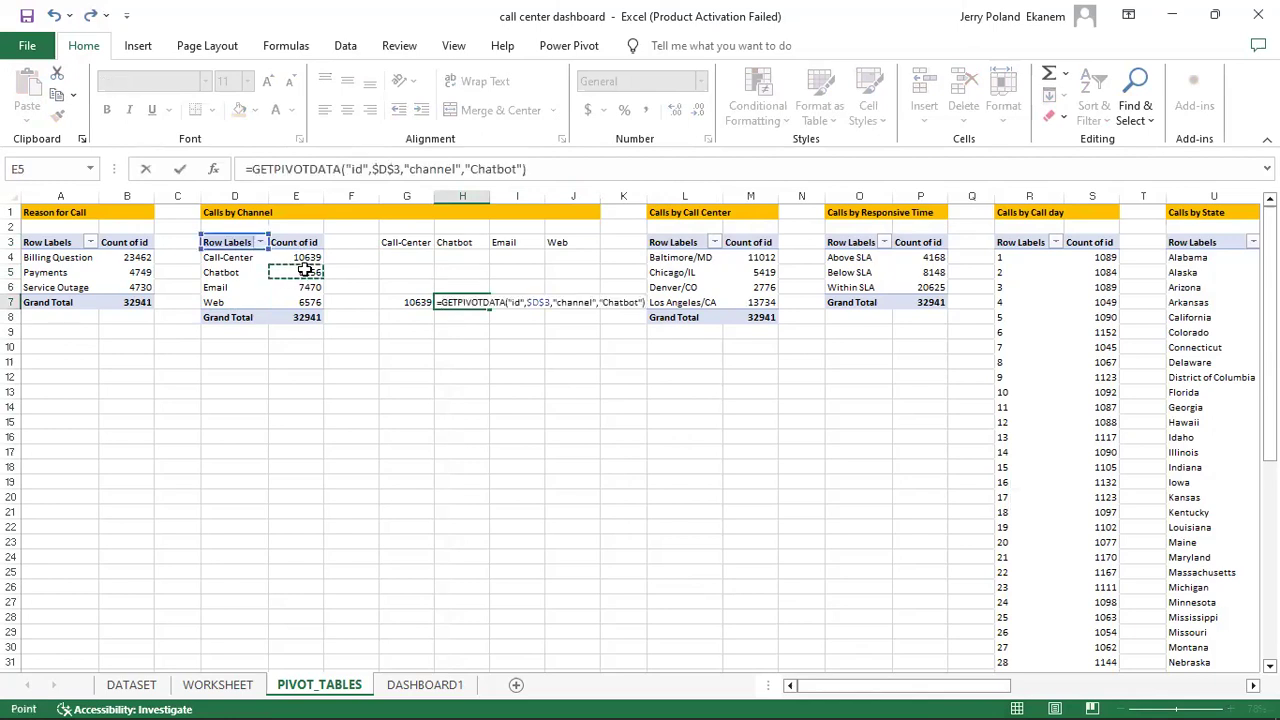
key(Return)
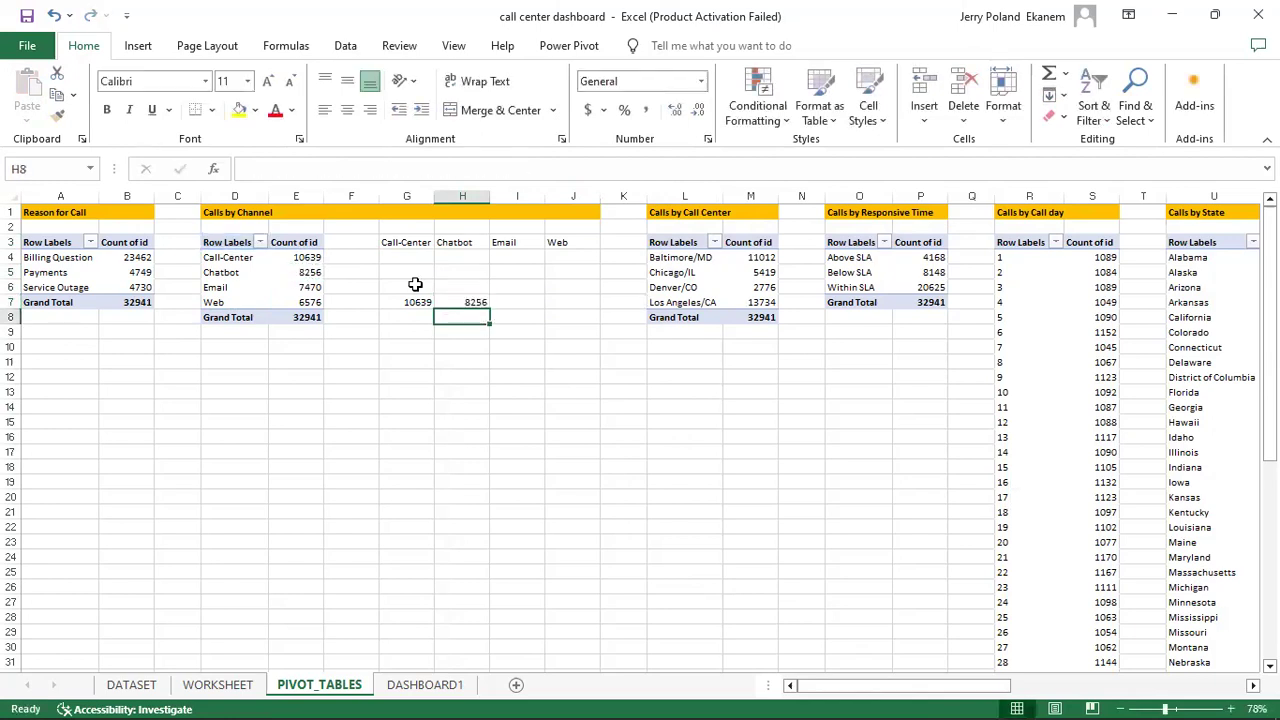
Step: Link I7 and J7 to the Email and Web counts in the Calls by Channel pivot table
click(516, 300)
text(=)
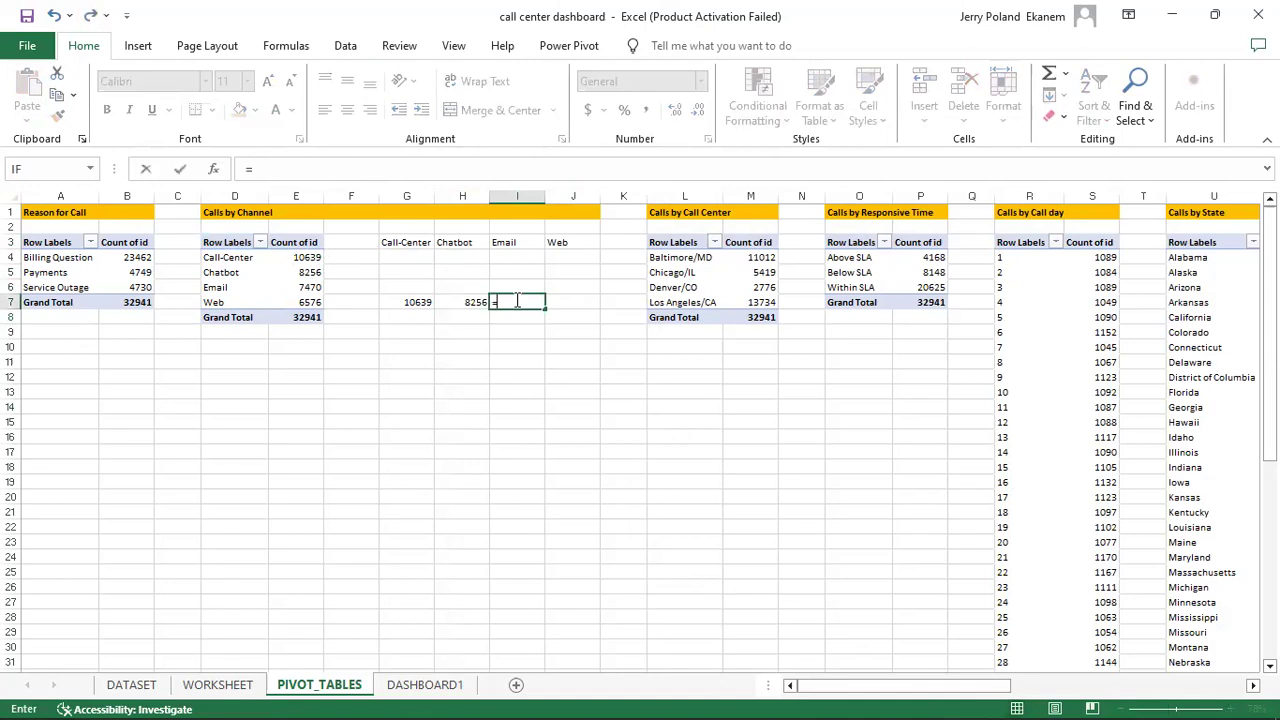
click(299, 286)
key(Return)
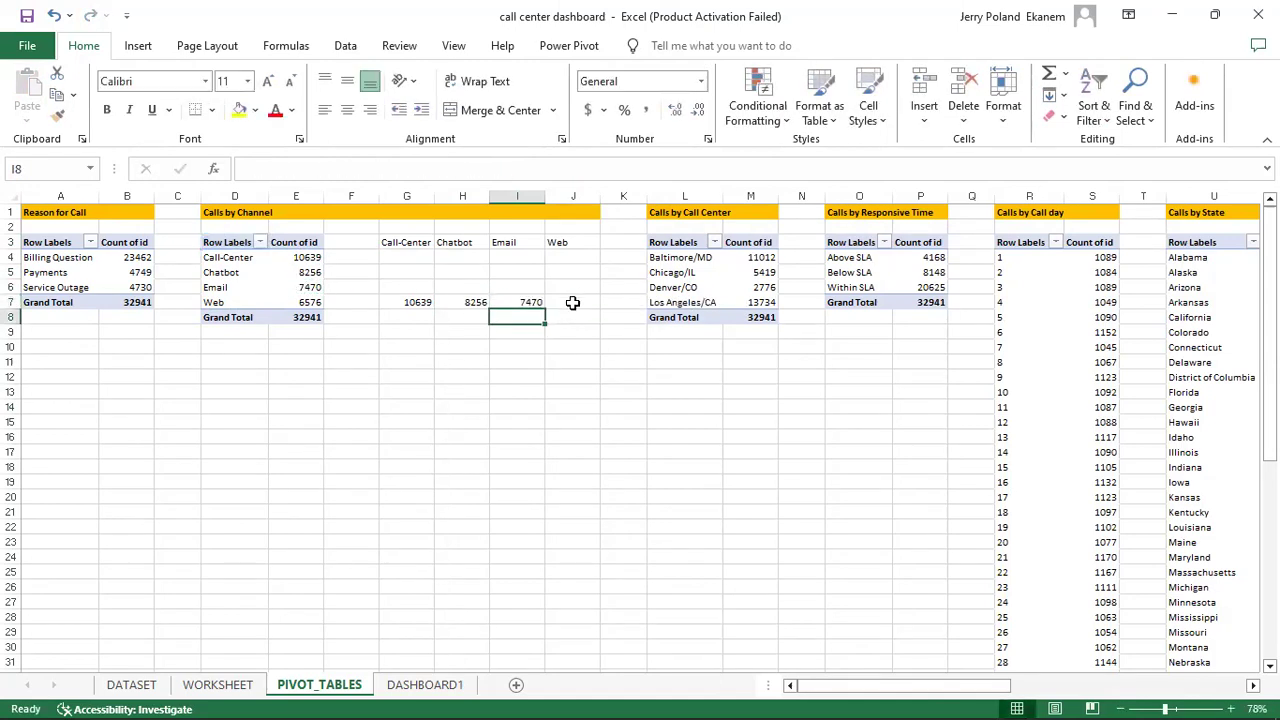
click(572, 302)
text(=)
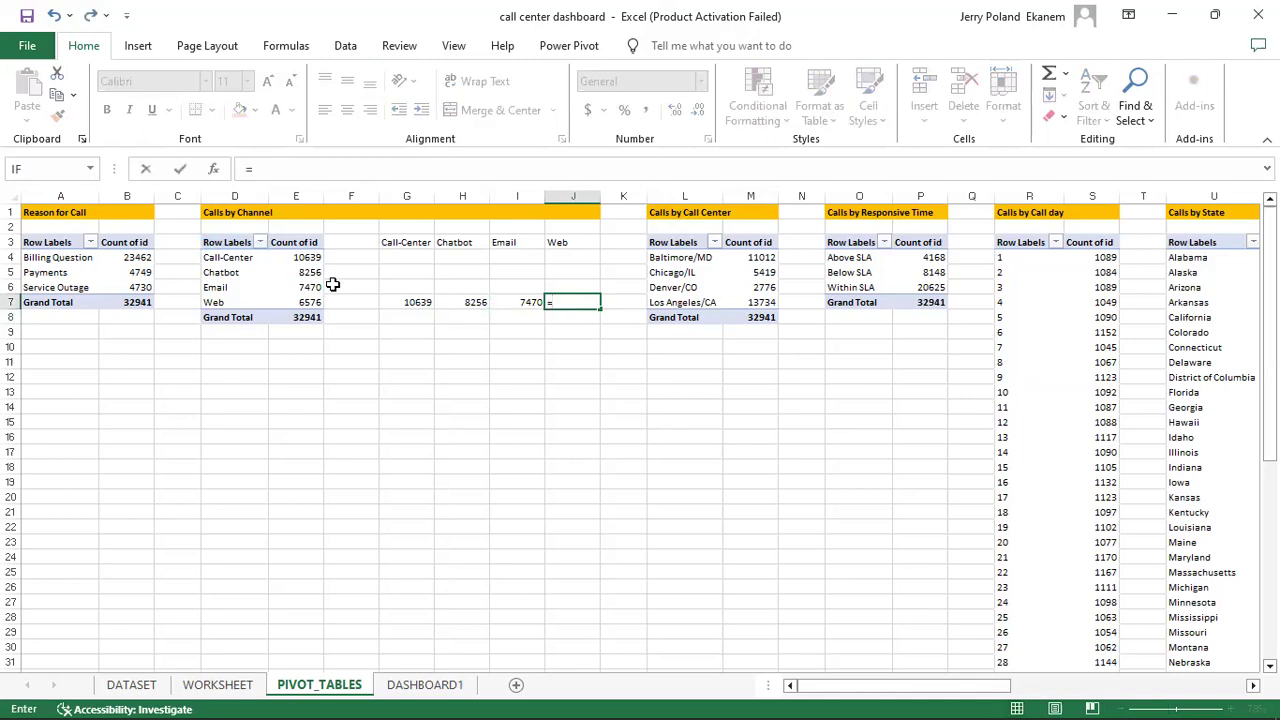
click(307, 302)
key(Return)
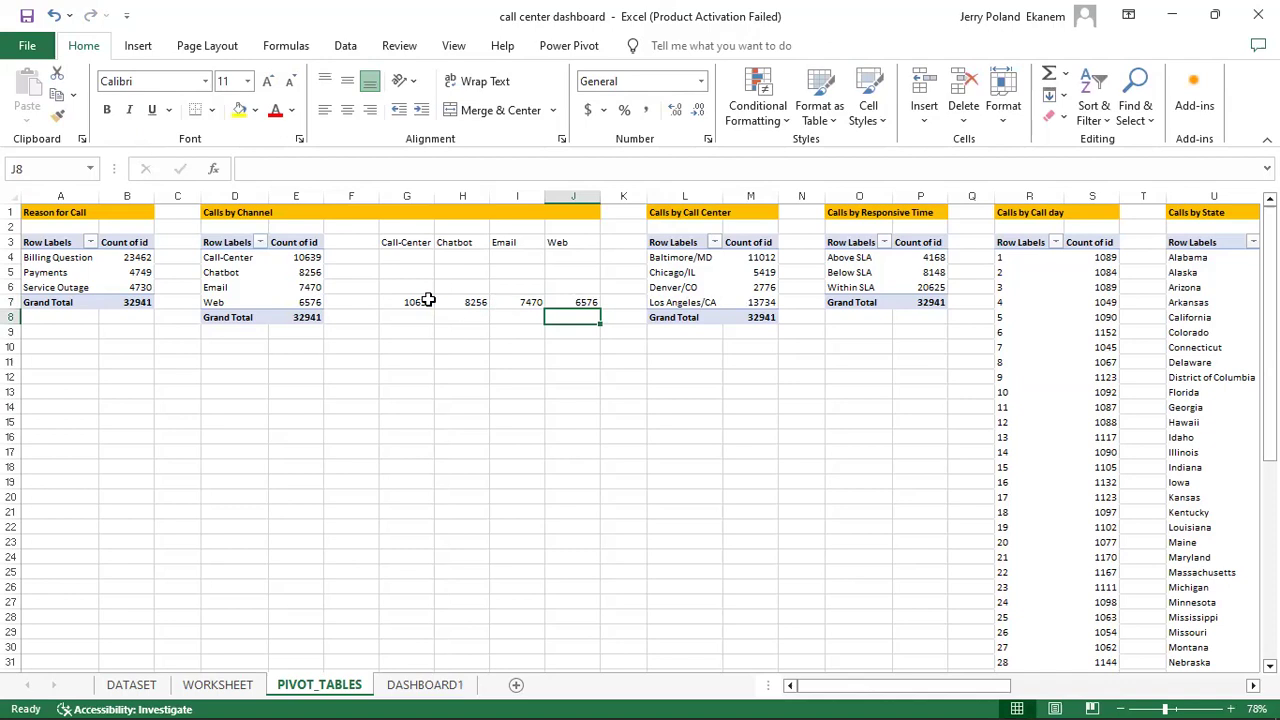
Step: Calculate the Call-Center share in G5 by dividing G7 by the Calls by Channel grand total, formatted as a percentage
click(409, 269)
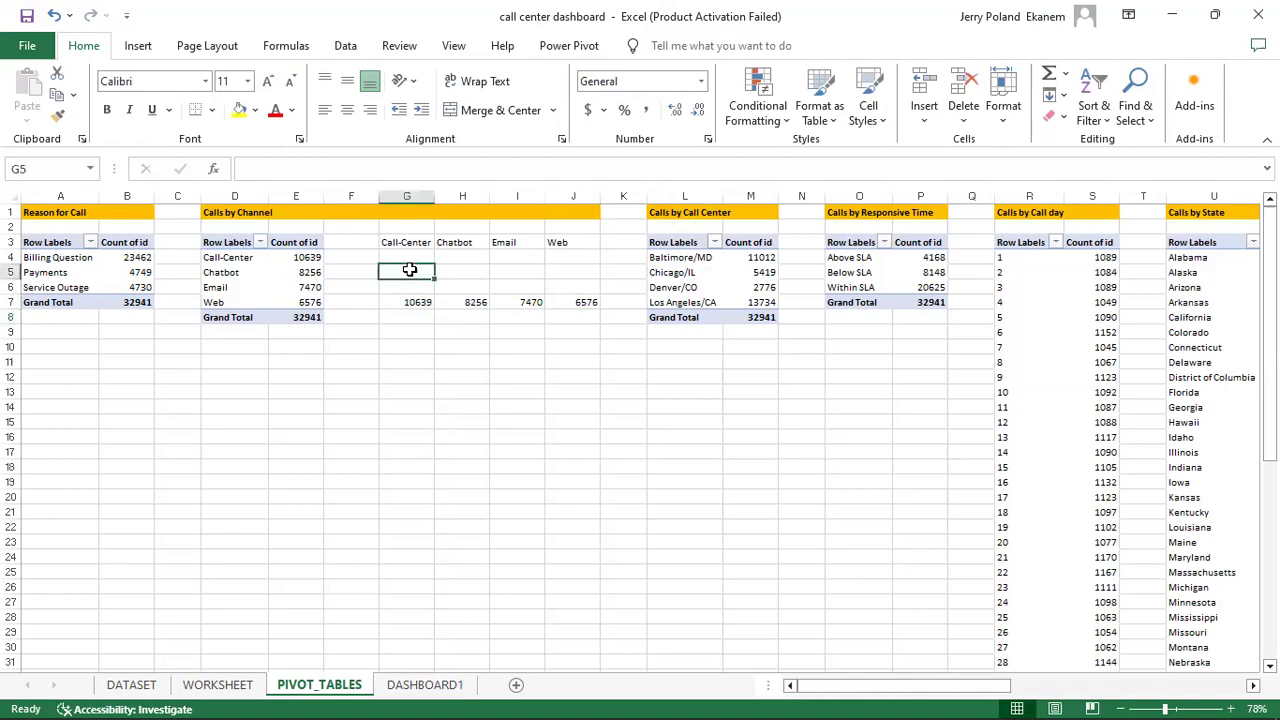
text(=)
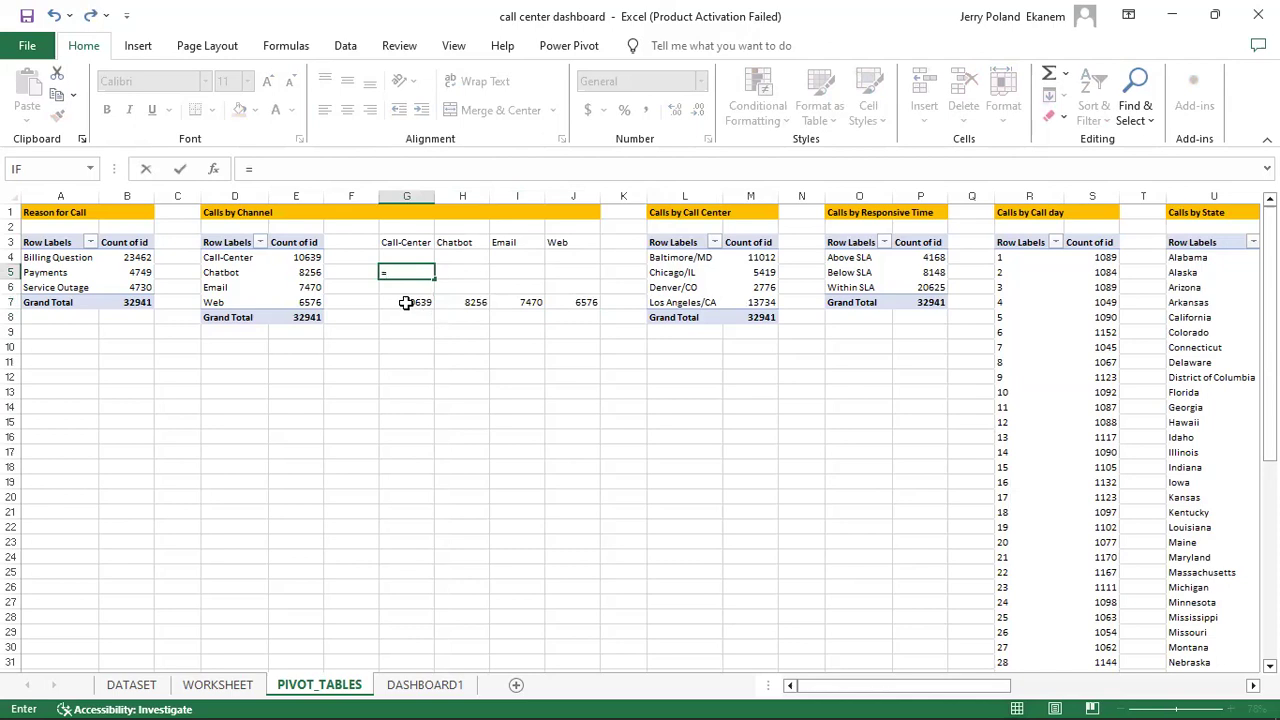
click(411, 302)
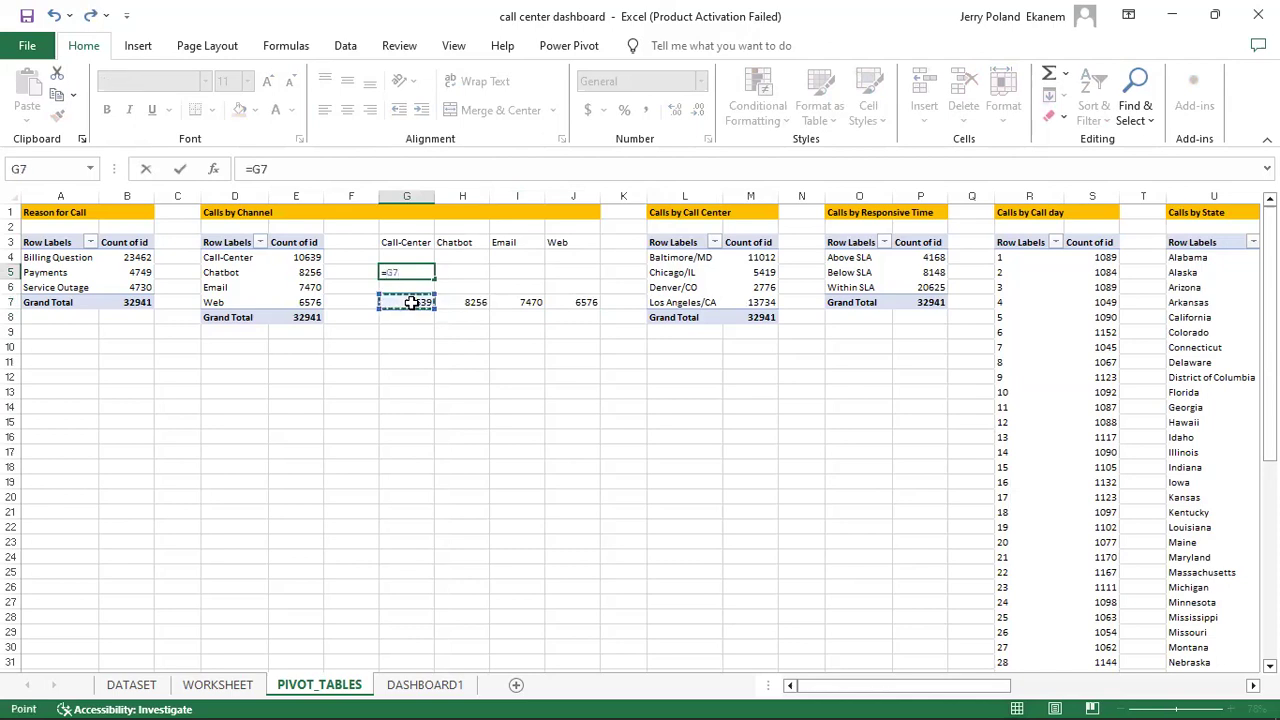
text(/)
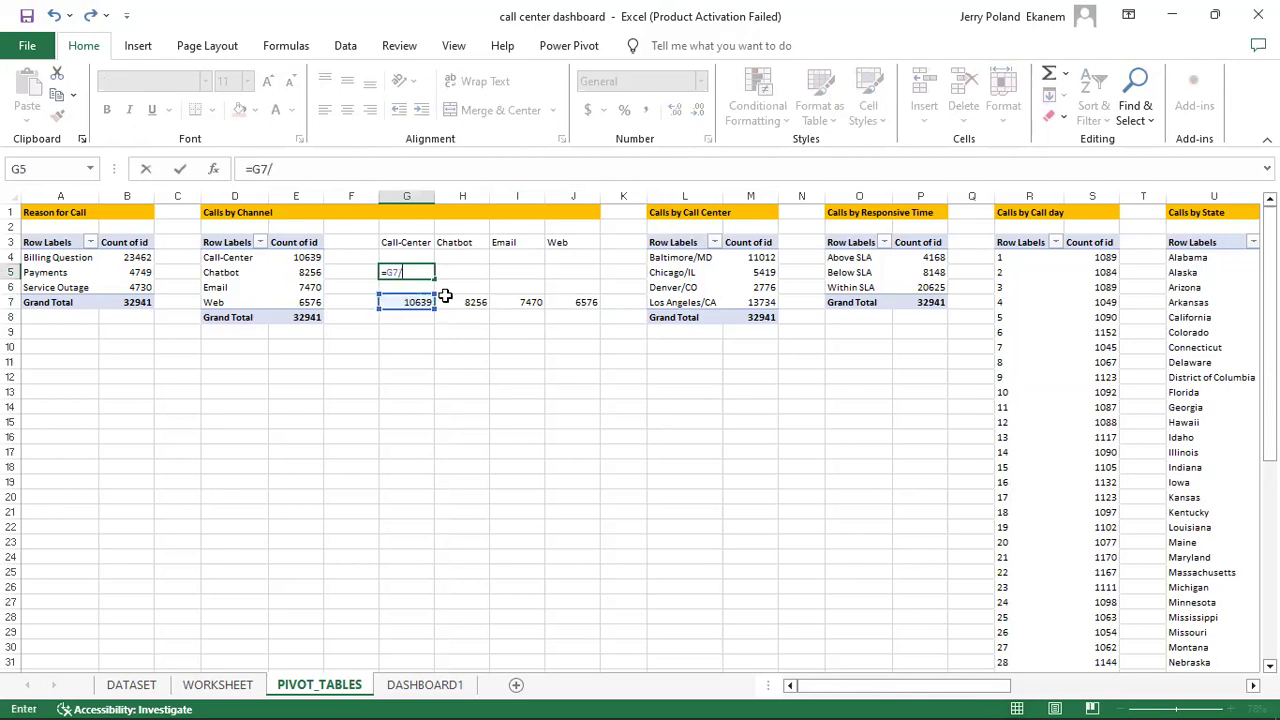
click(308, 316)
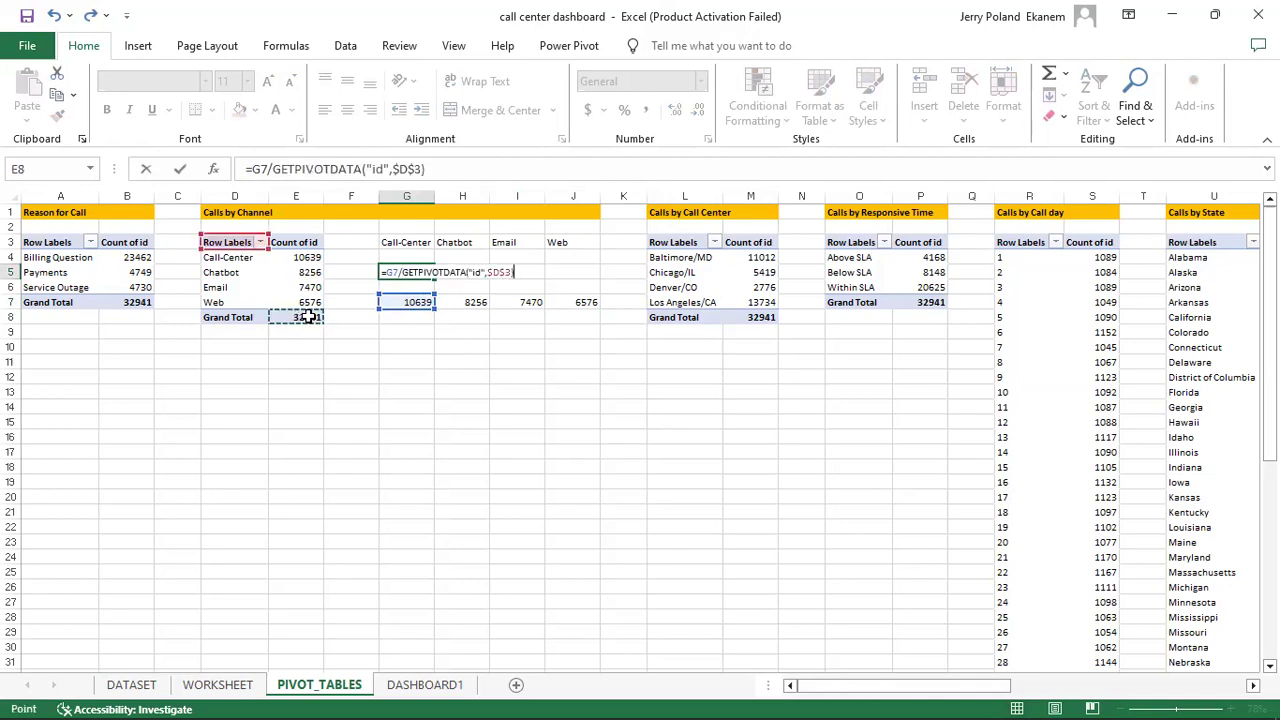
key(Return)
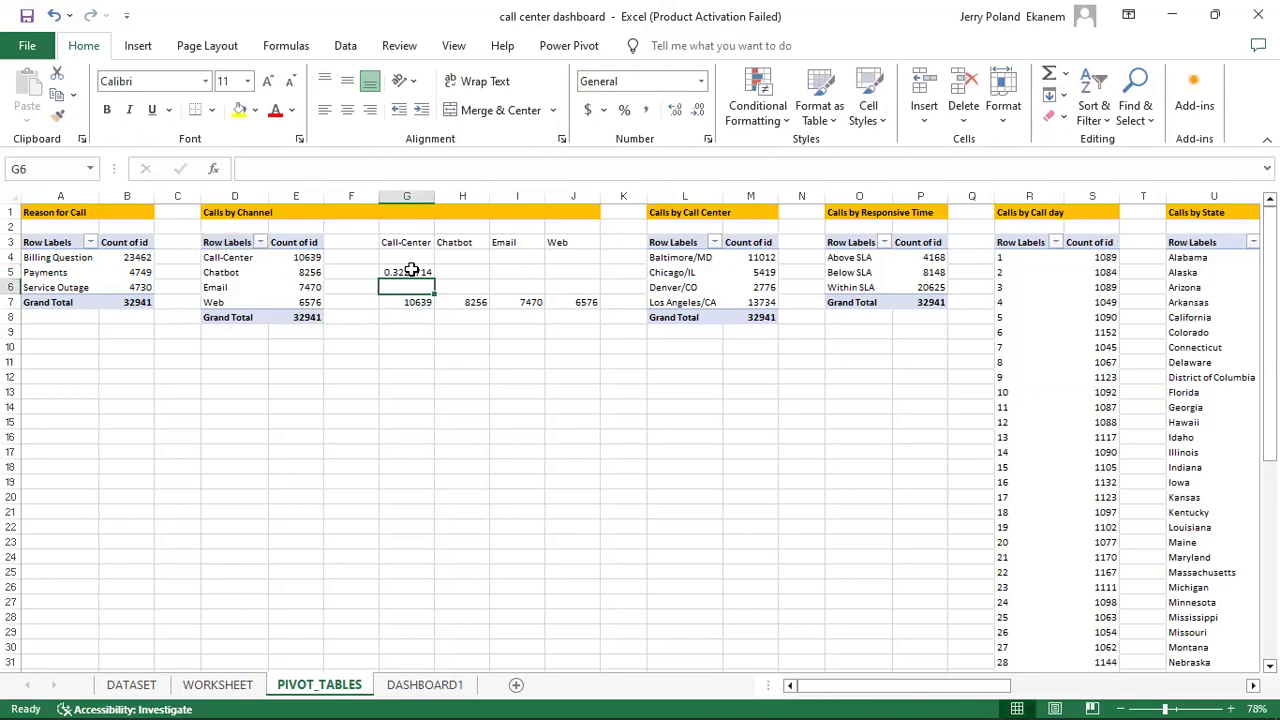
click(411, 270)
click(625, 110)
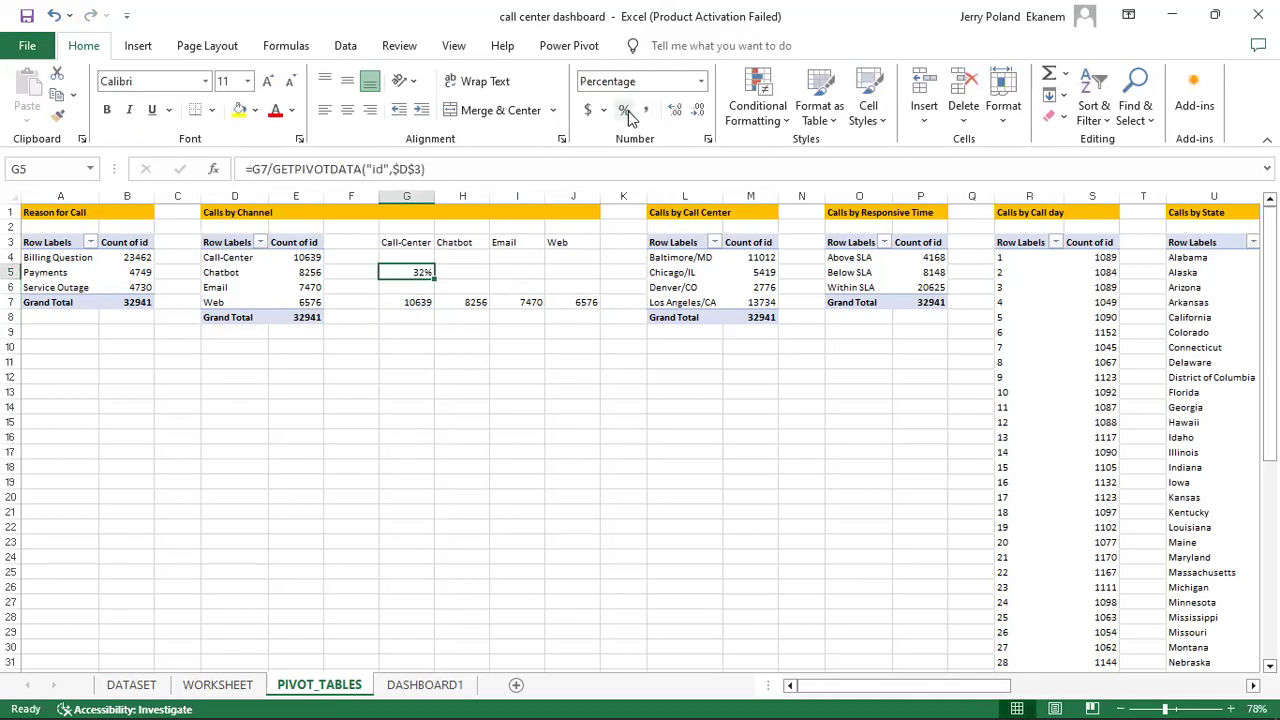
Step: Calculate the Chatbot share in H5 by dividing H7 by the Calls by Channel grand total, formatted as a percentage
click(477, 272)
text(=)
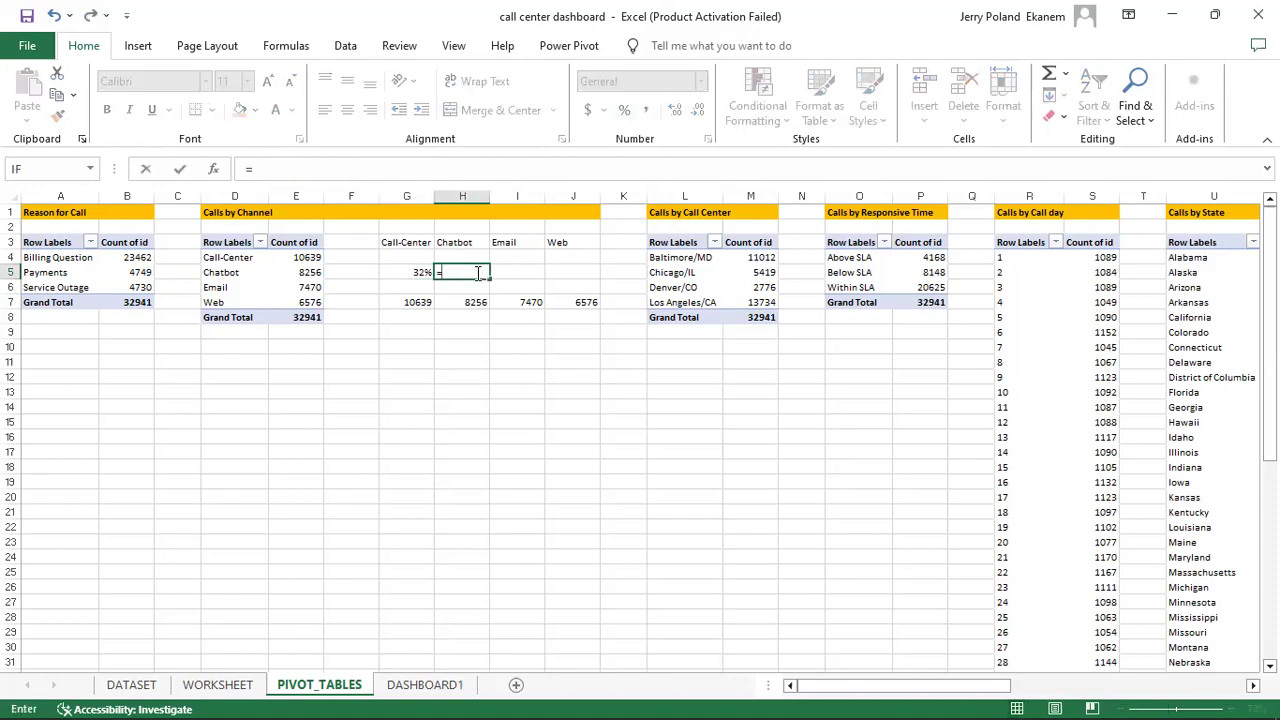
click(467, 300)
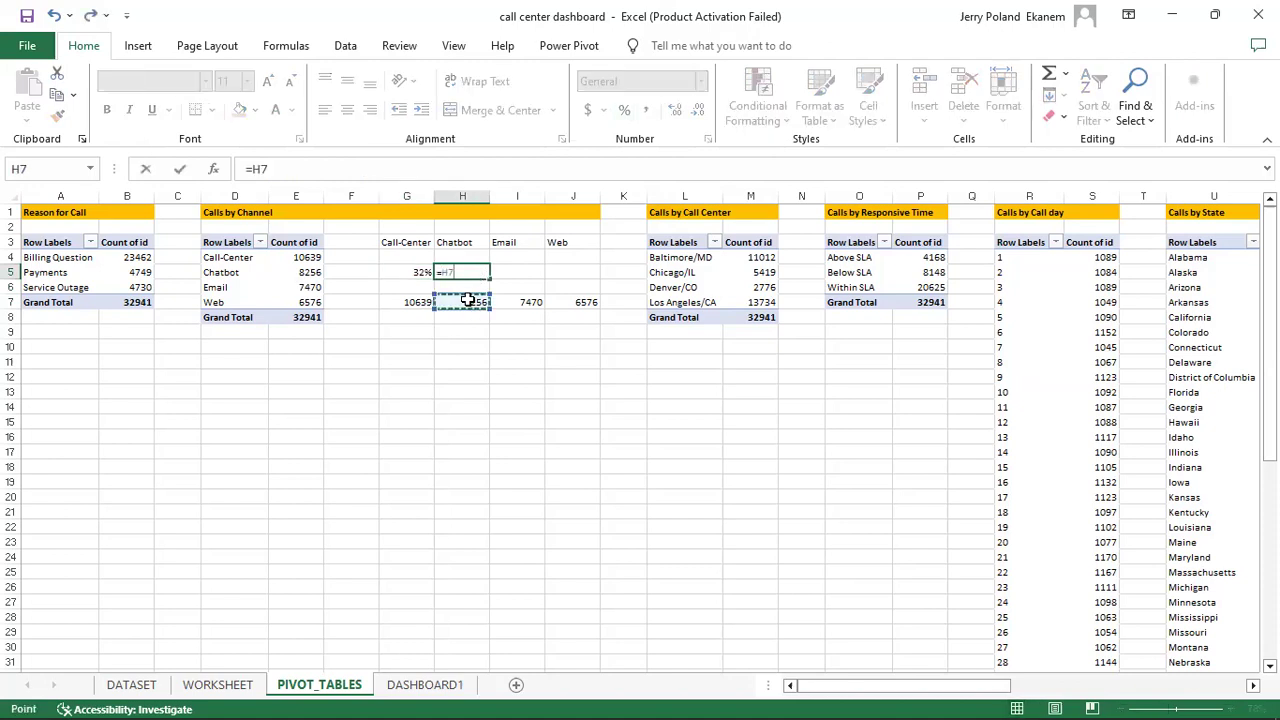
text(/)
click(306, 316)
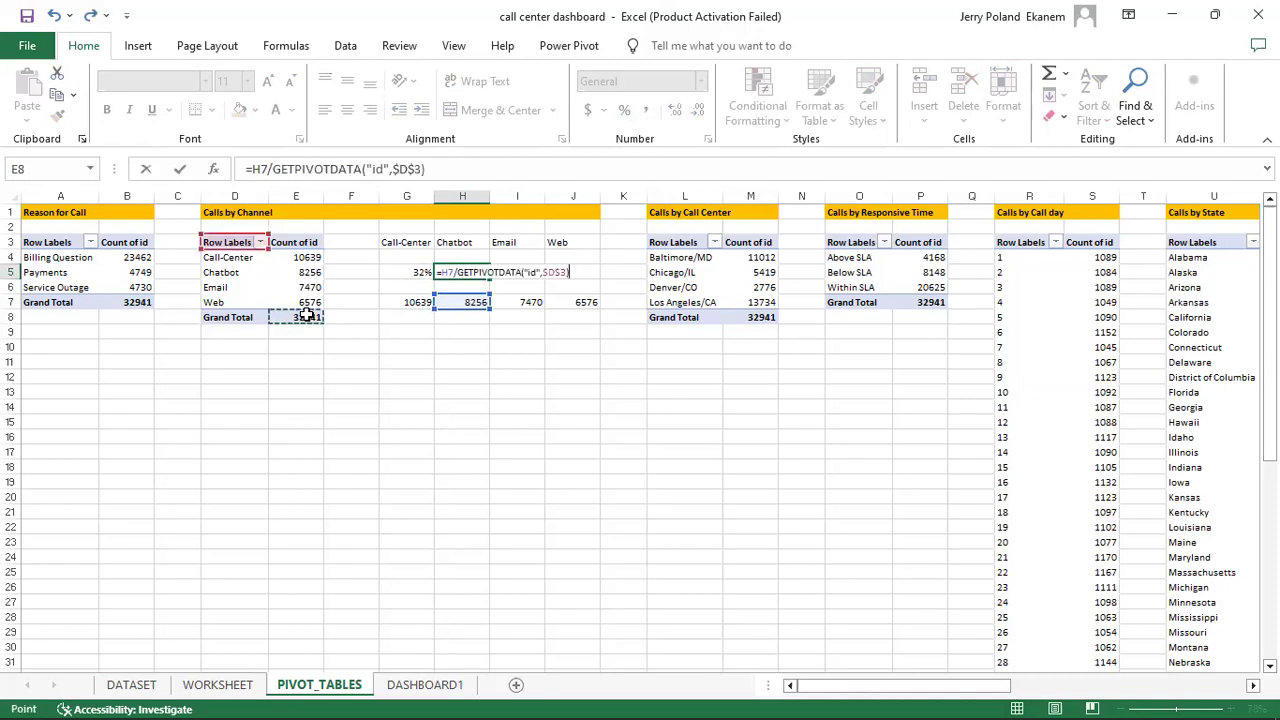
key(Return)
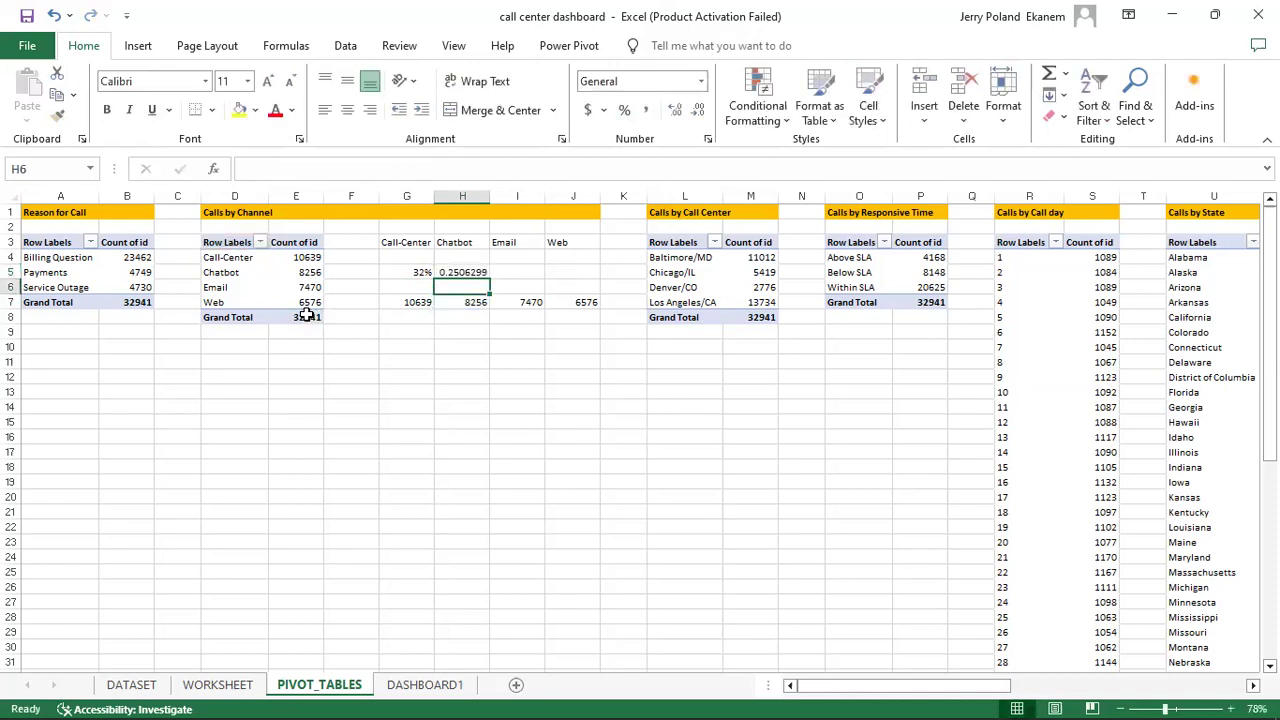
click(467, 273)
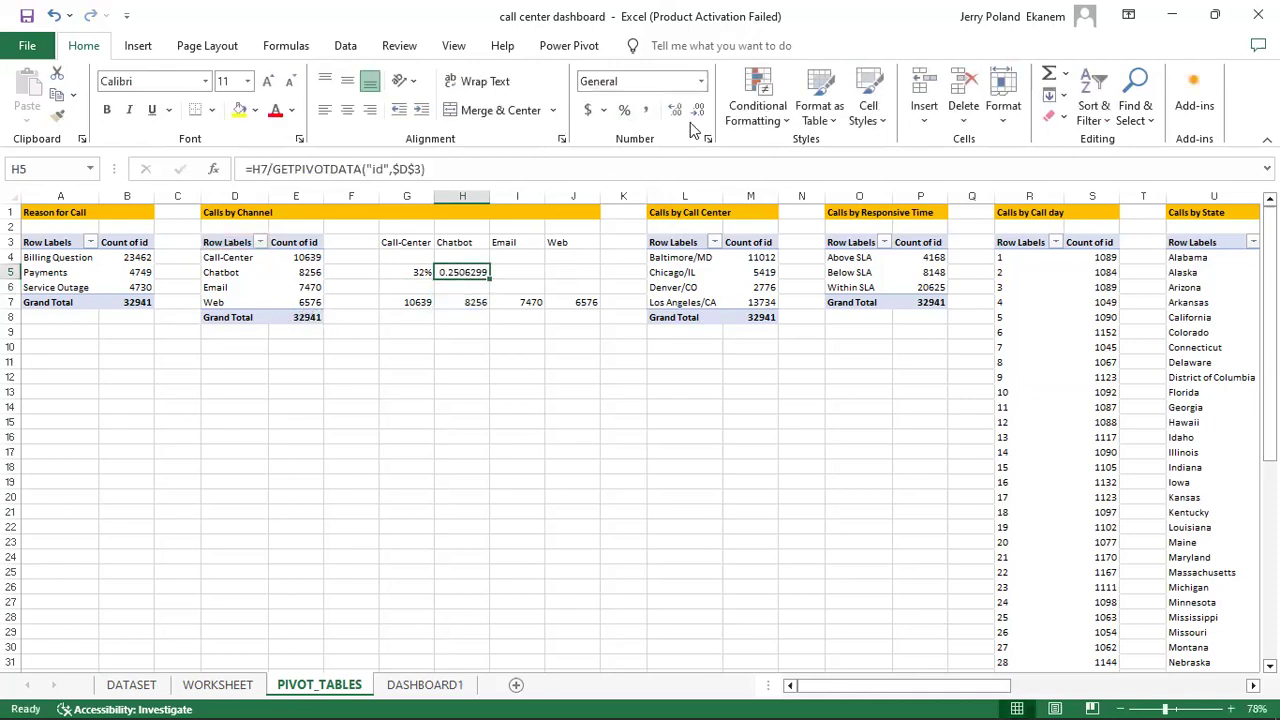
click(624, 110)
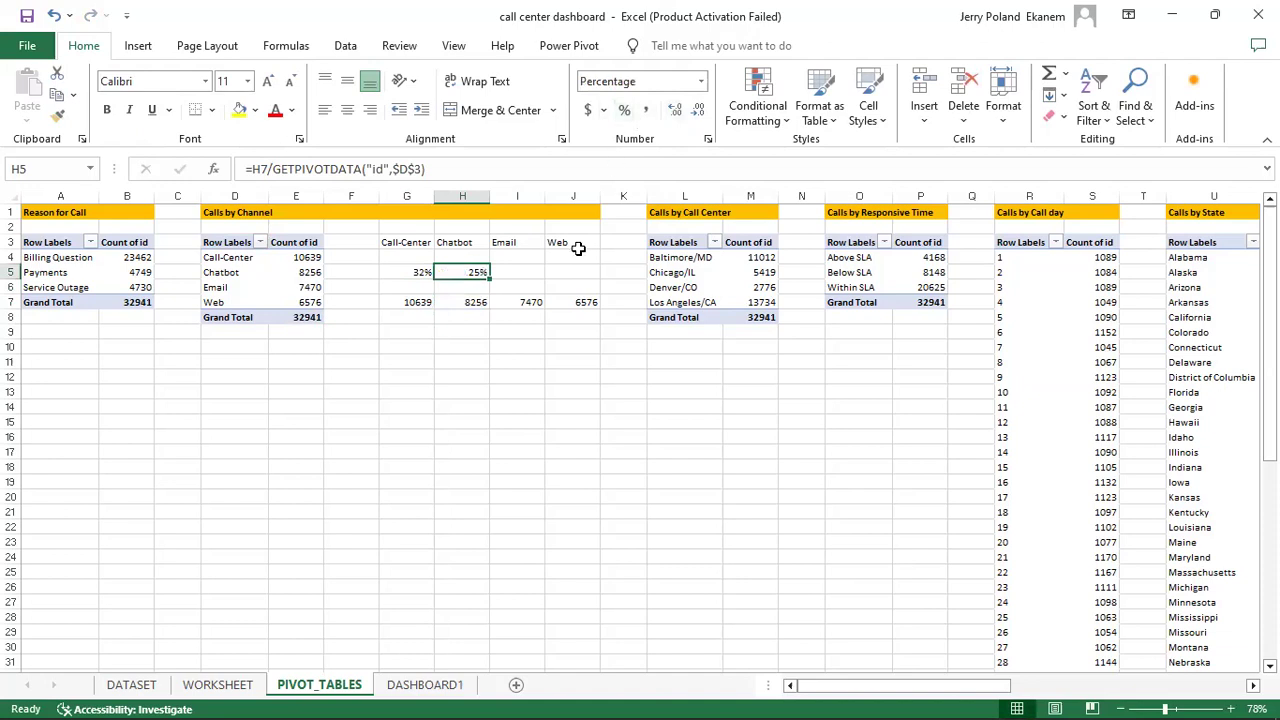
Step: Calculate the Email share in I5 by dividing I7 by the Calls by Channel grand total
click(520, 271)
text(=)
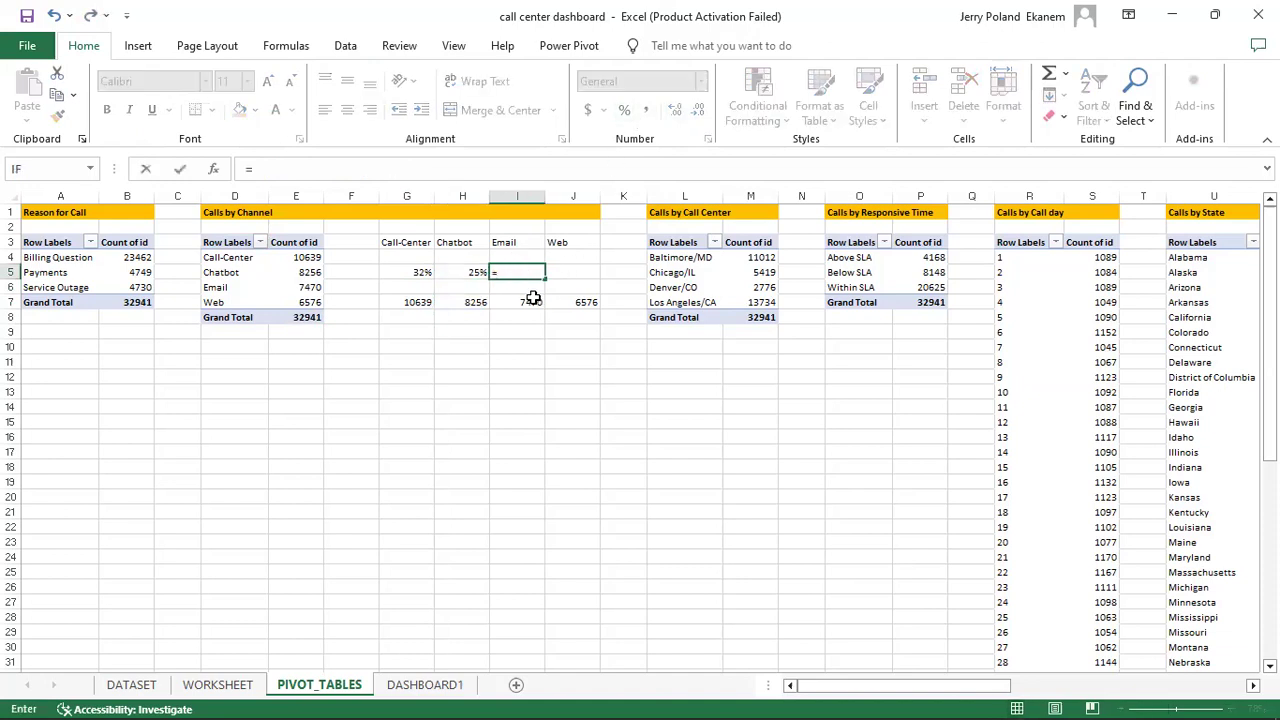
click(531, 302)
text(/)
click(300, 316)
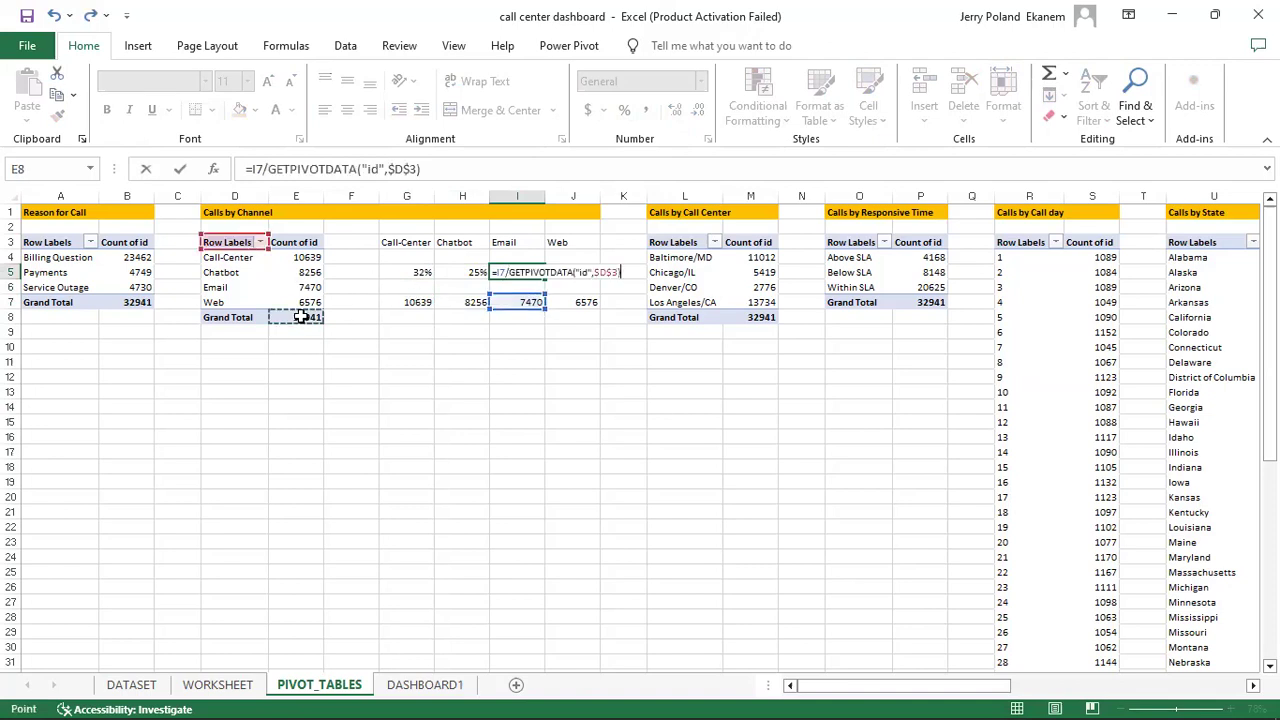
key(Return)
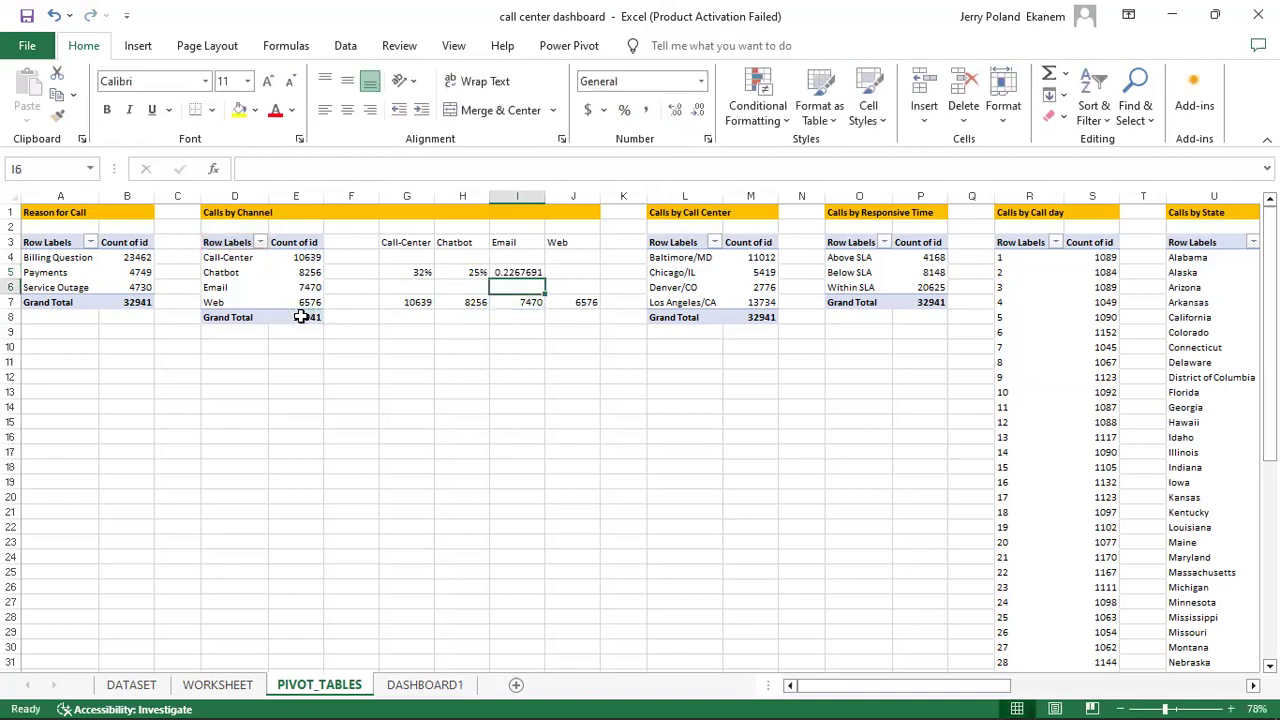
Step: Calculate the Web share in J5 by dividing J7 by the Calls by Channel grand total
click(571, 273)
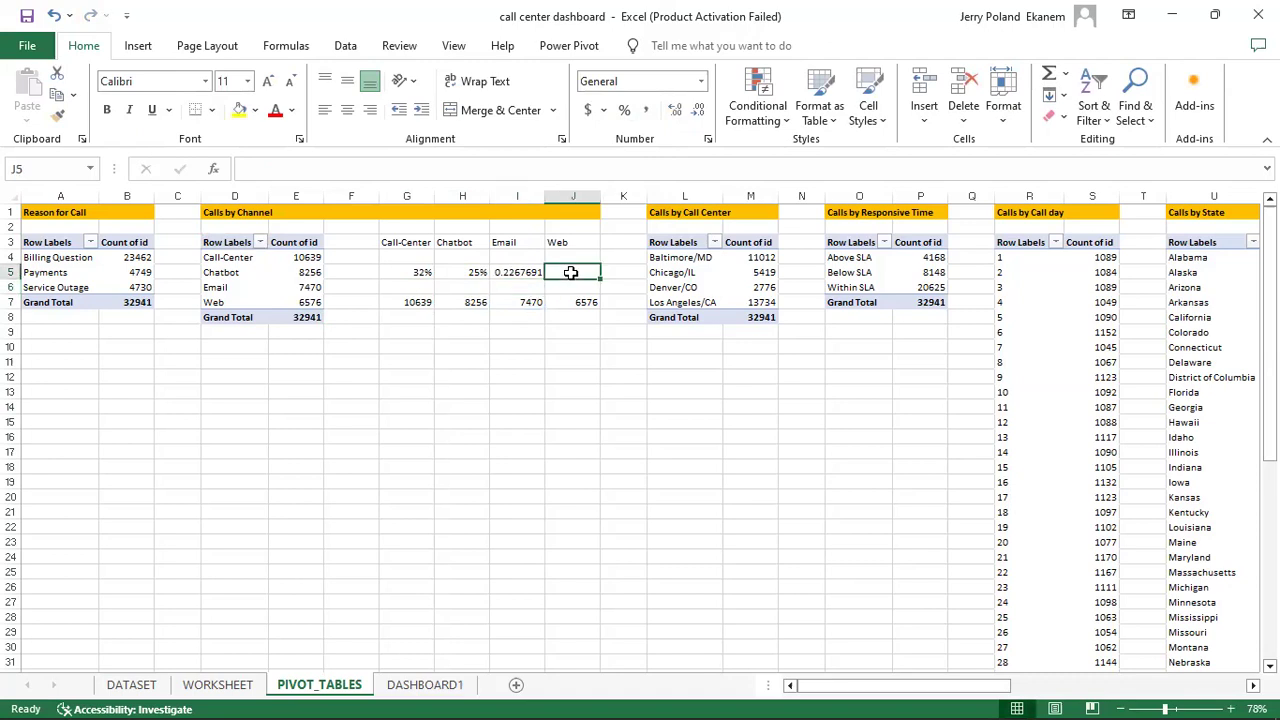
text(=)
click(588, 303)
text(/)
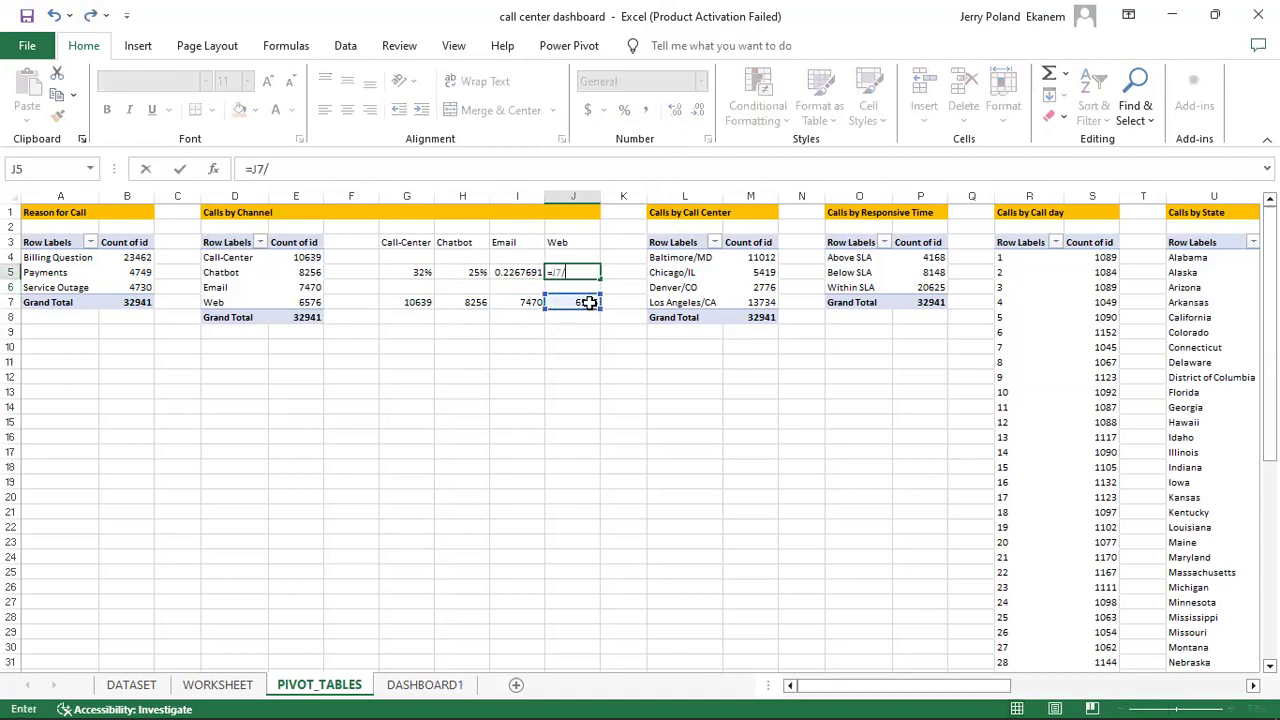
click(294, 320)
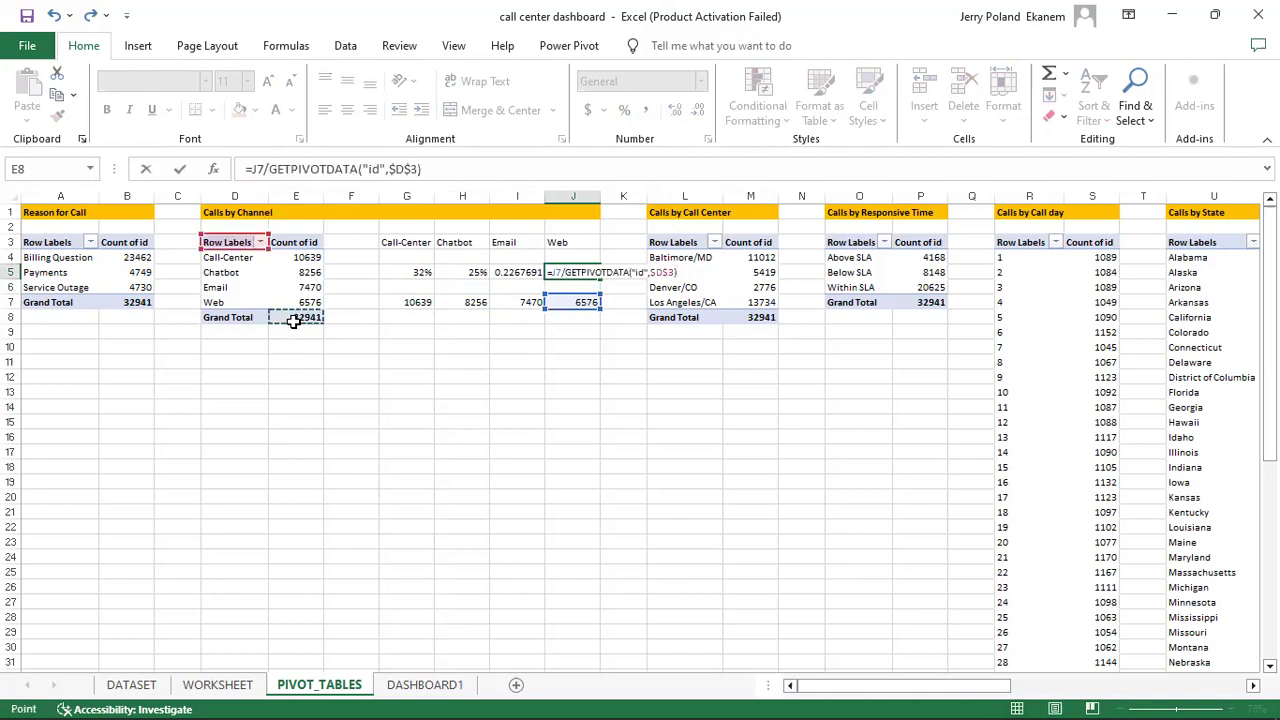
key(Return)
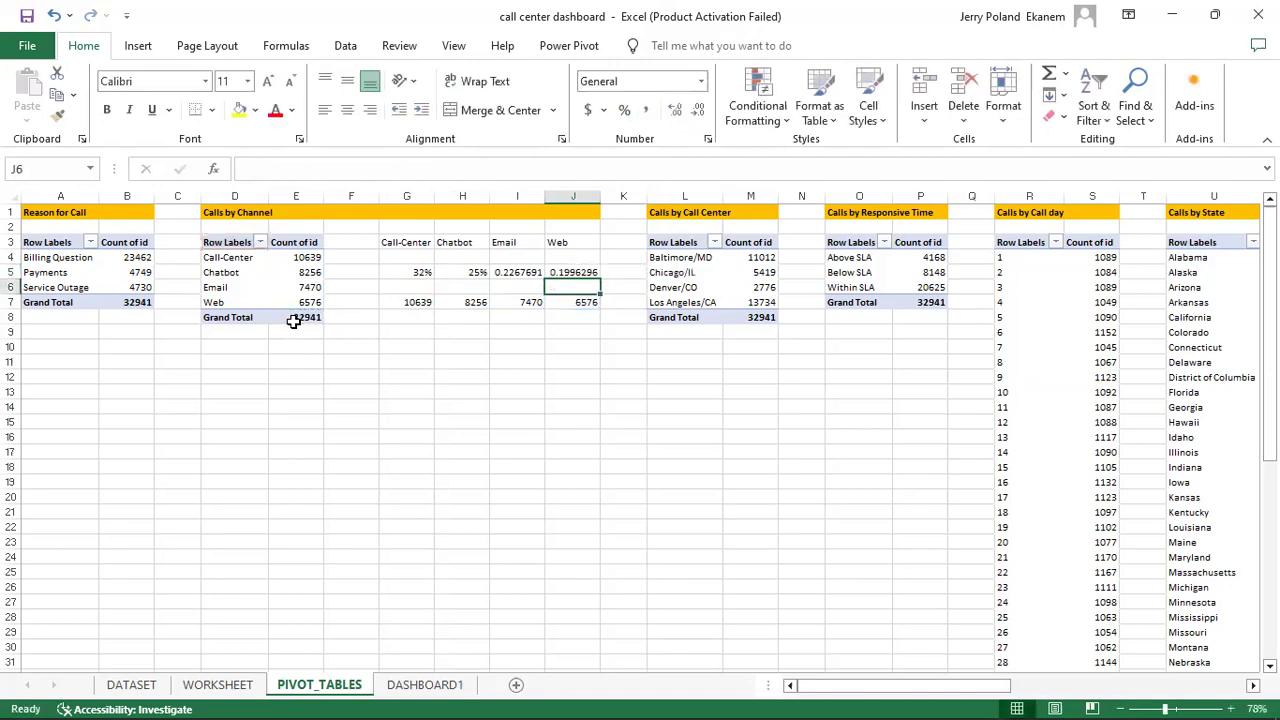
Step: Format the Email and Web shares in I5:J5 as percentages
click(512, 272)
drag(512, 272, 578, 272)
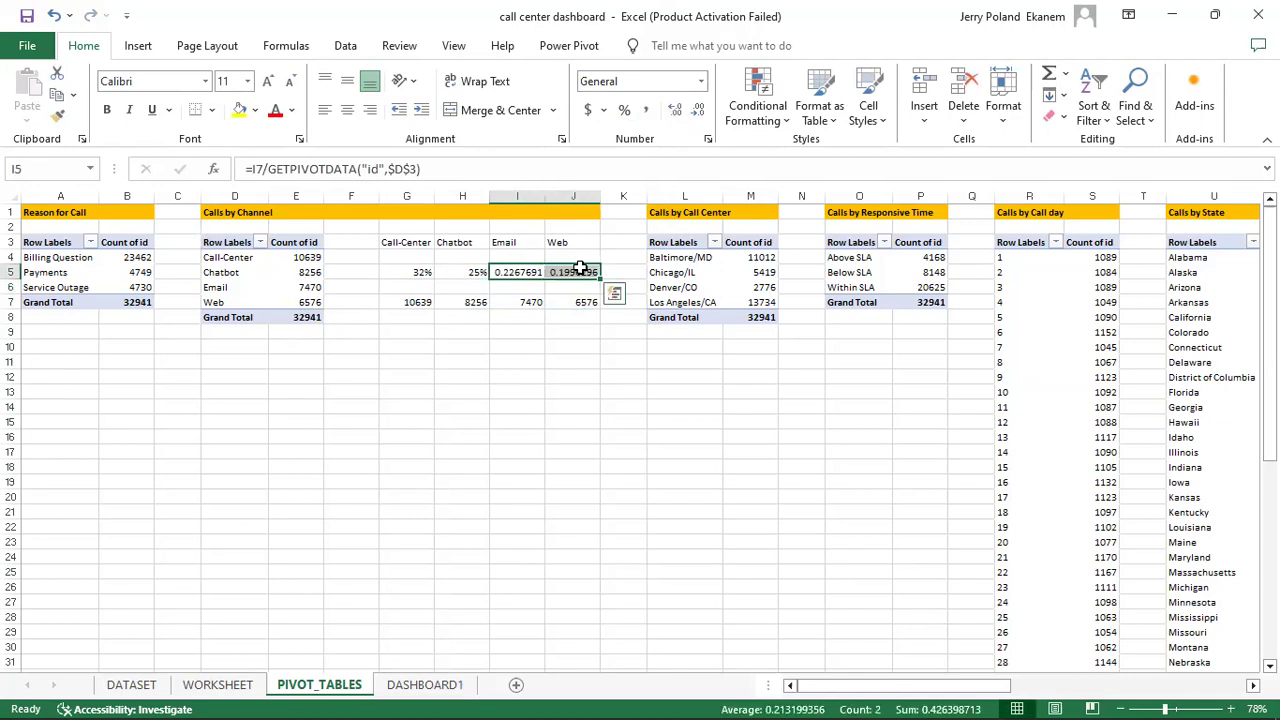
click(624, 111)
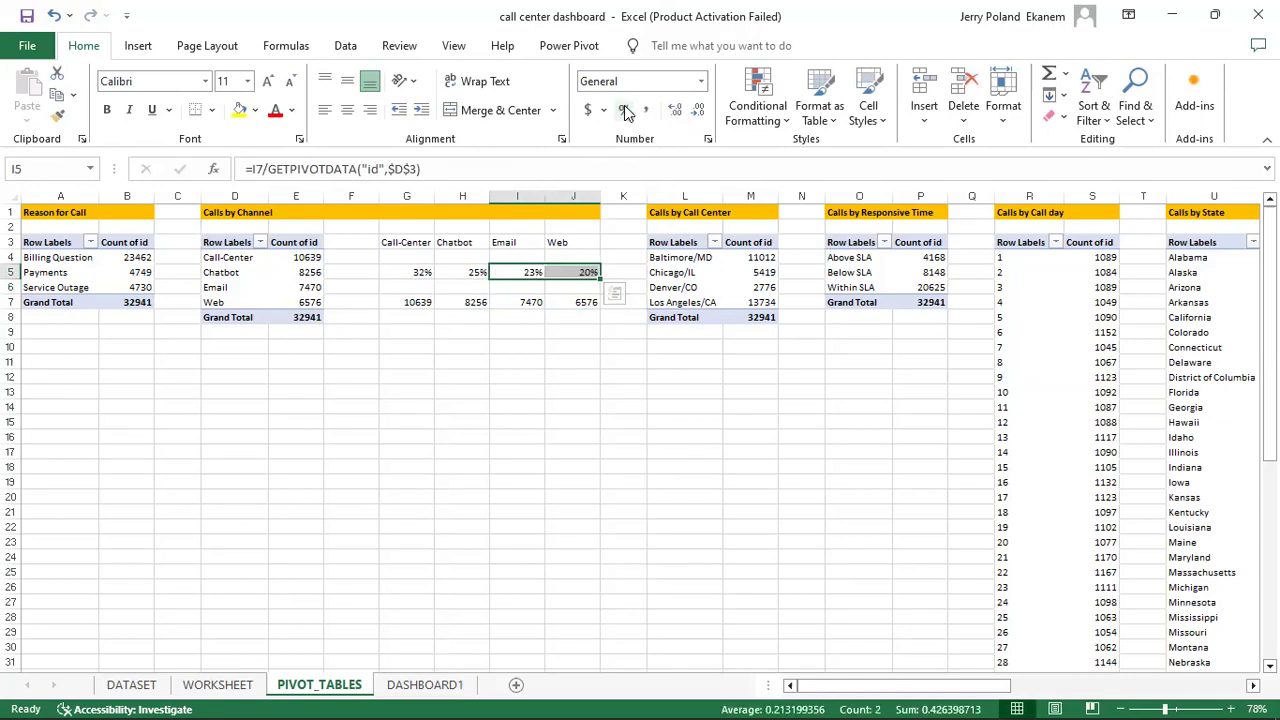
click(552, 421)
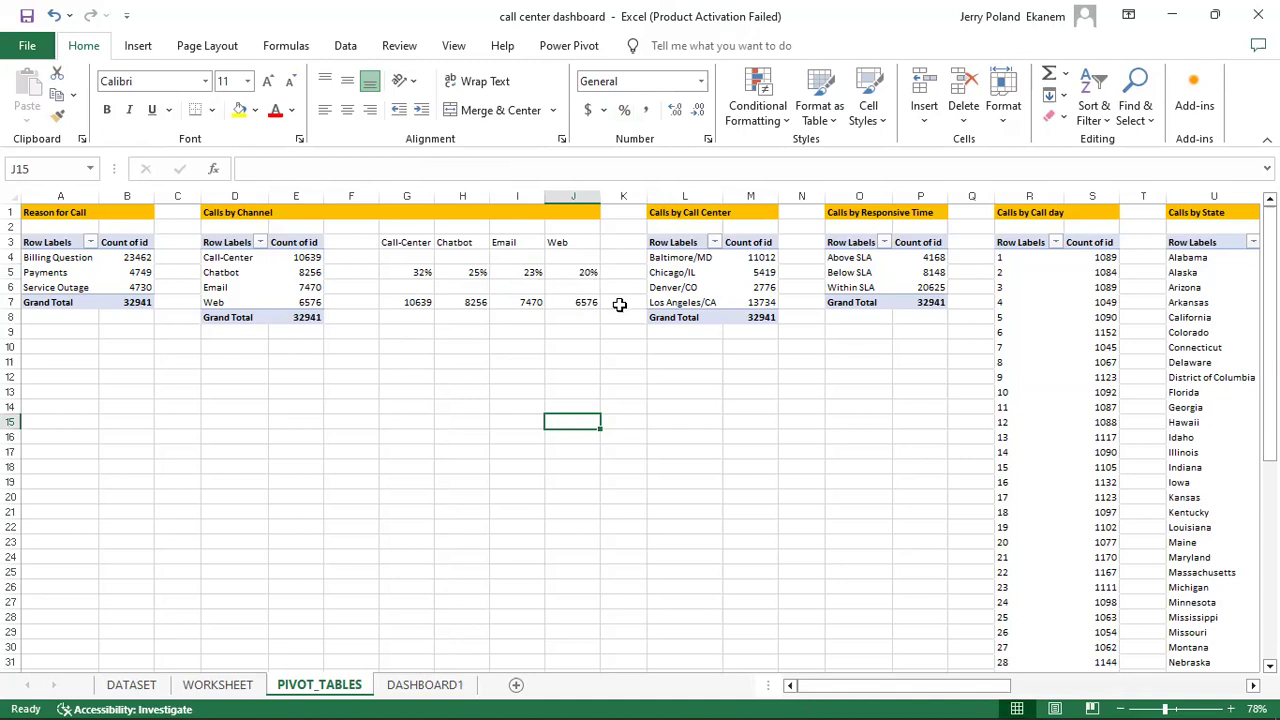
Step: Calculate the Call-Center remainder in G6 with the formula =100%-G5, formatted as a percentage
click(411, 287)
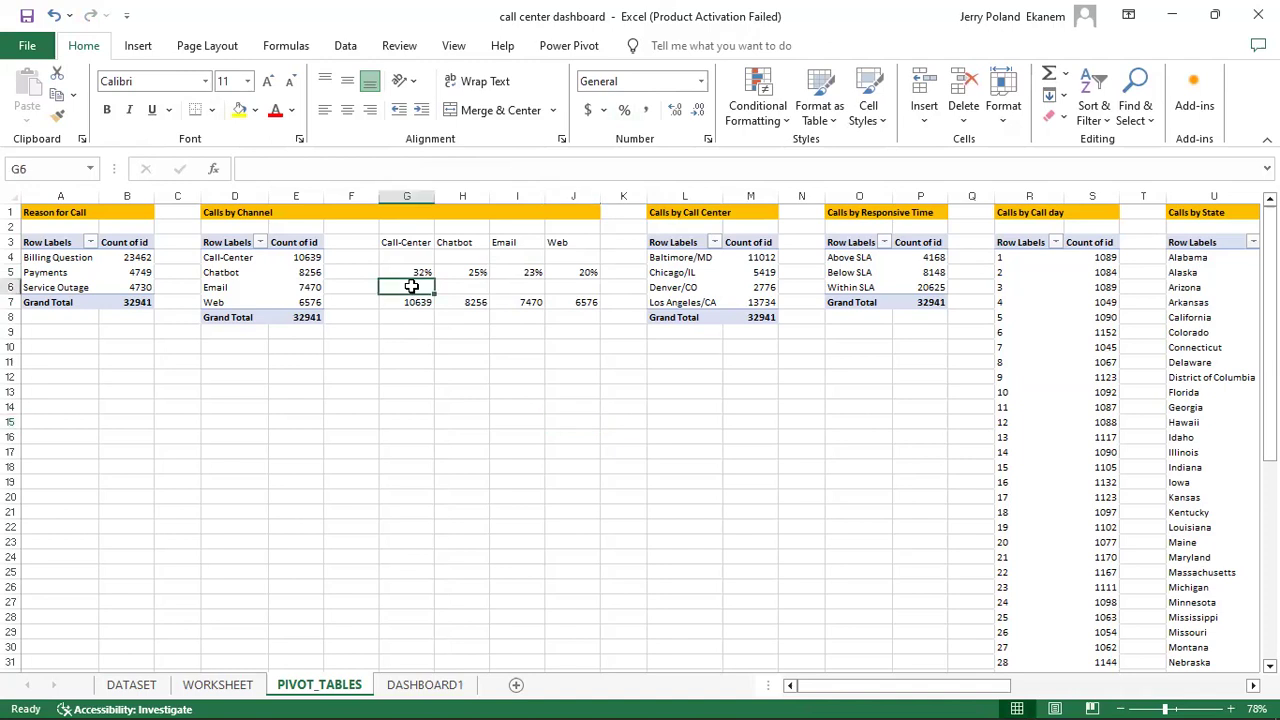
text(=)
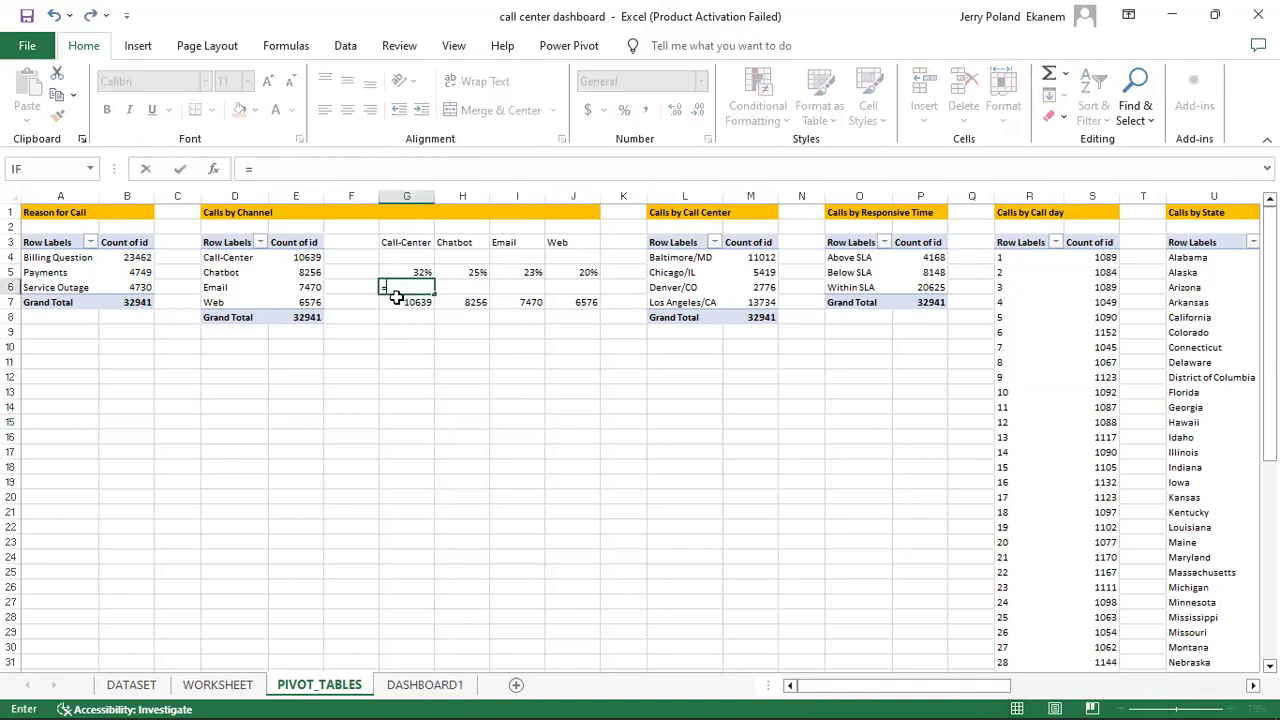
text(100%-)
click(401, 271)
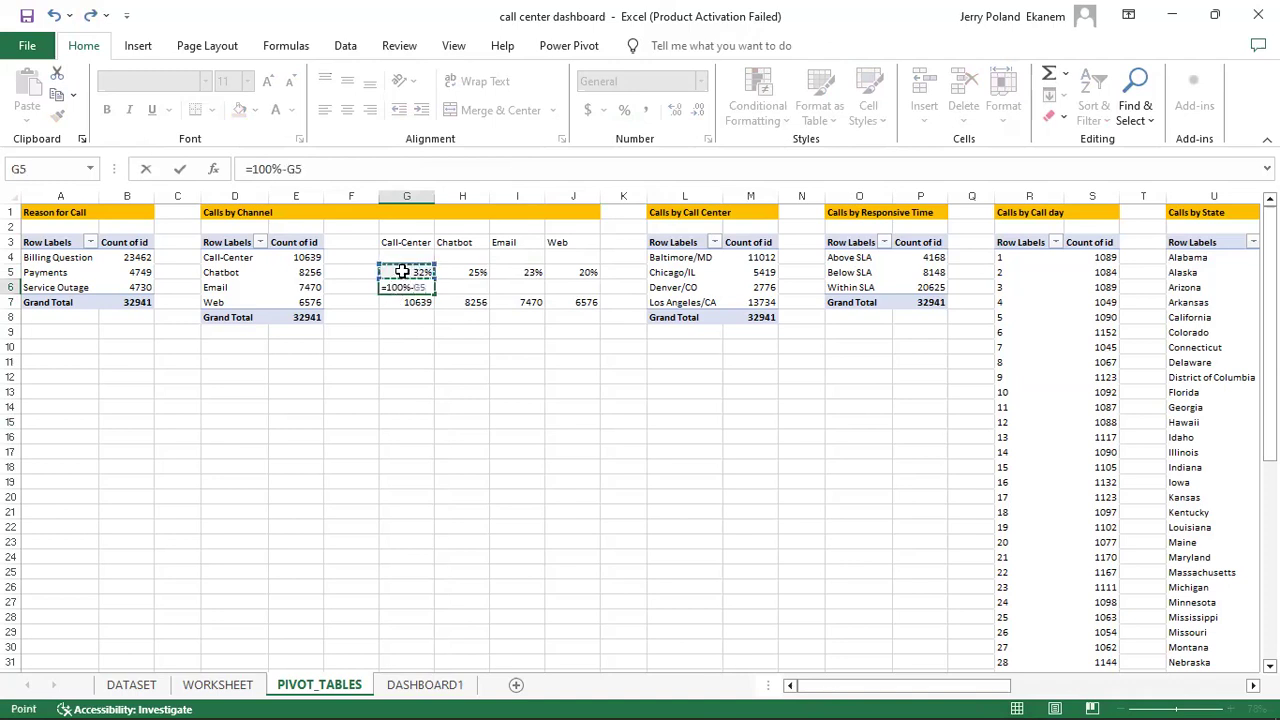
key(Return)
click(405, 286)
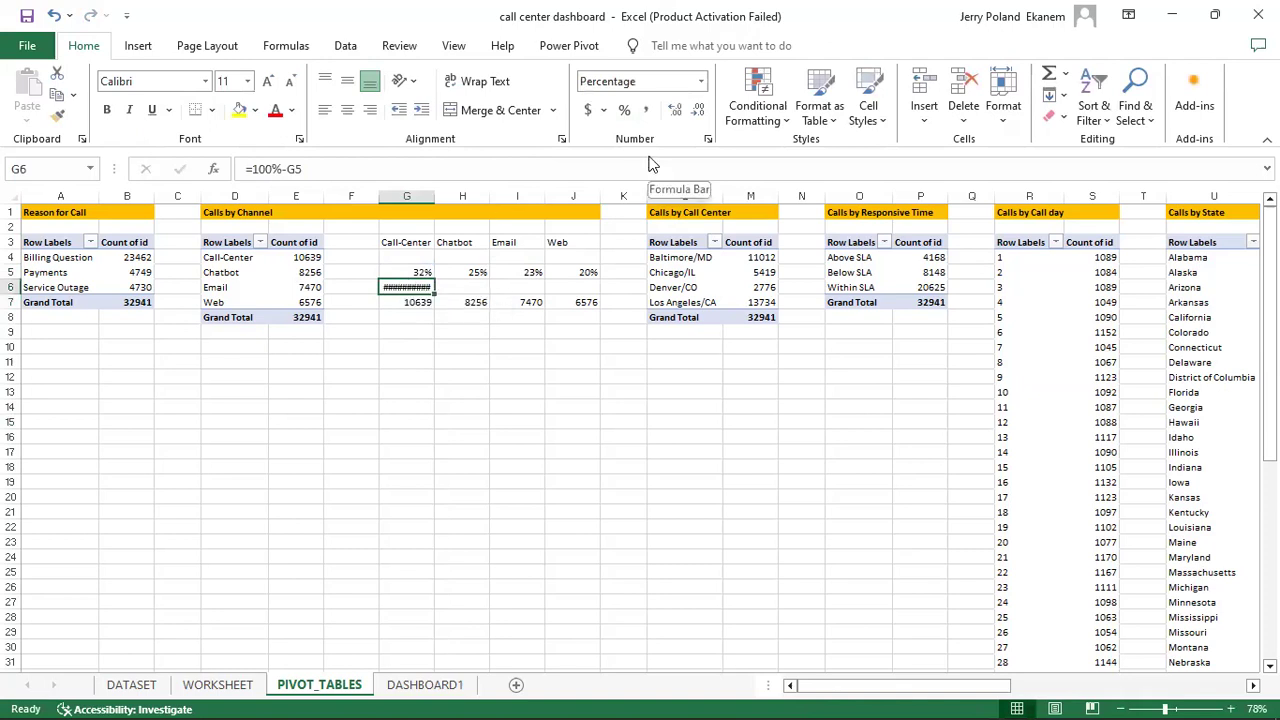
click(626, 112)
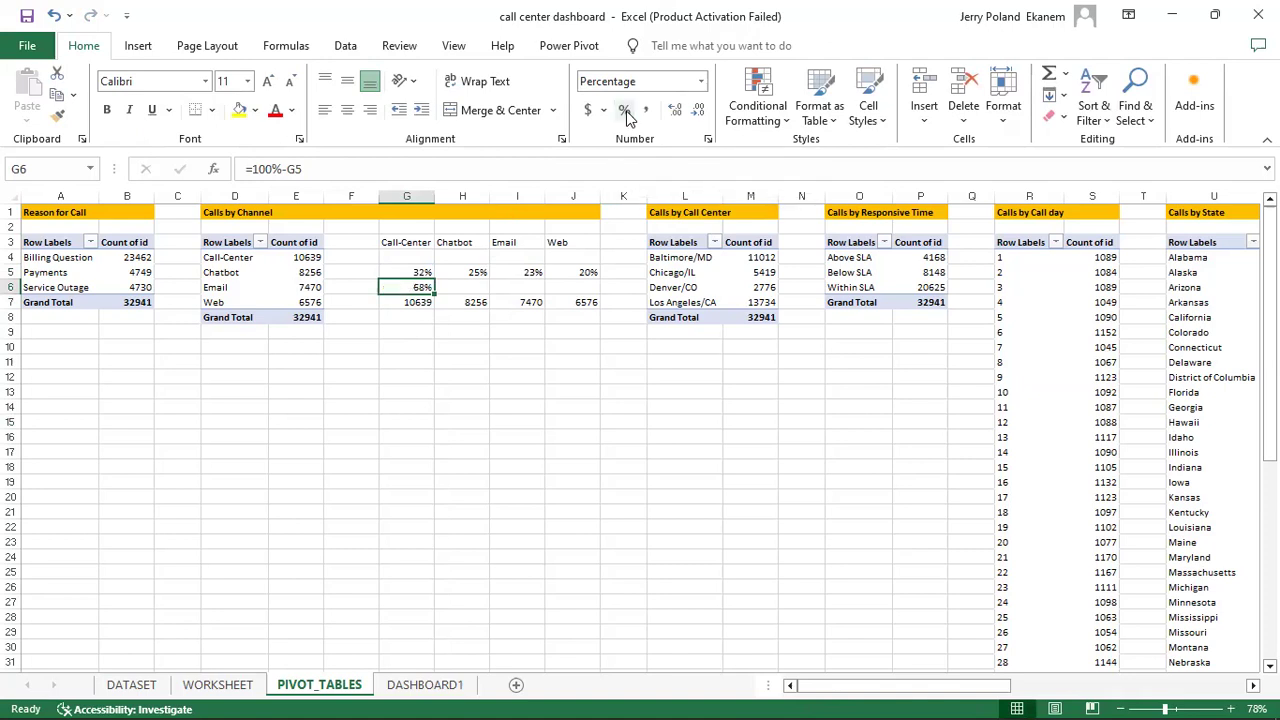
Step: Calculate the Chatbot remainder in H6 with the formula =100%-H5, formatted as a percentage
click(472, 288)
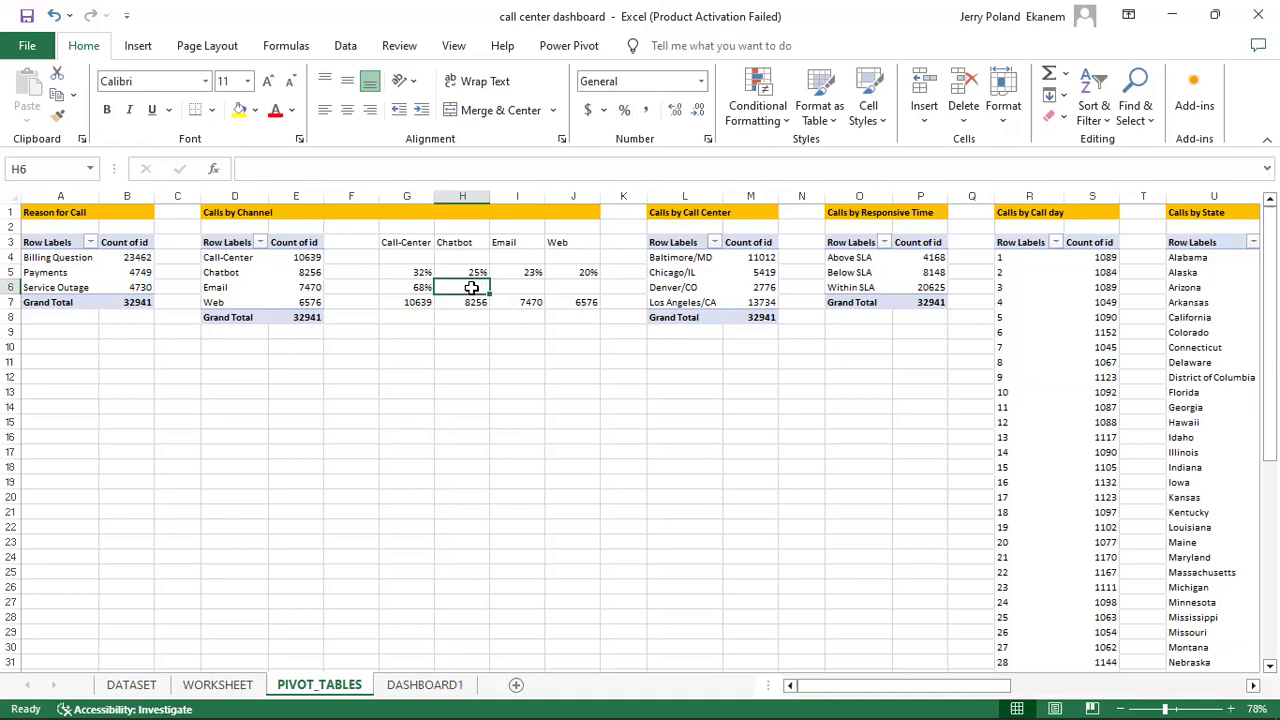
text(=)
text(1-)
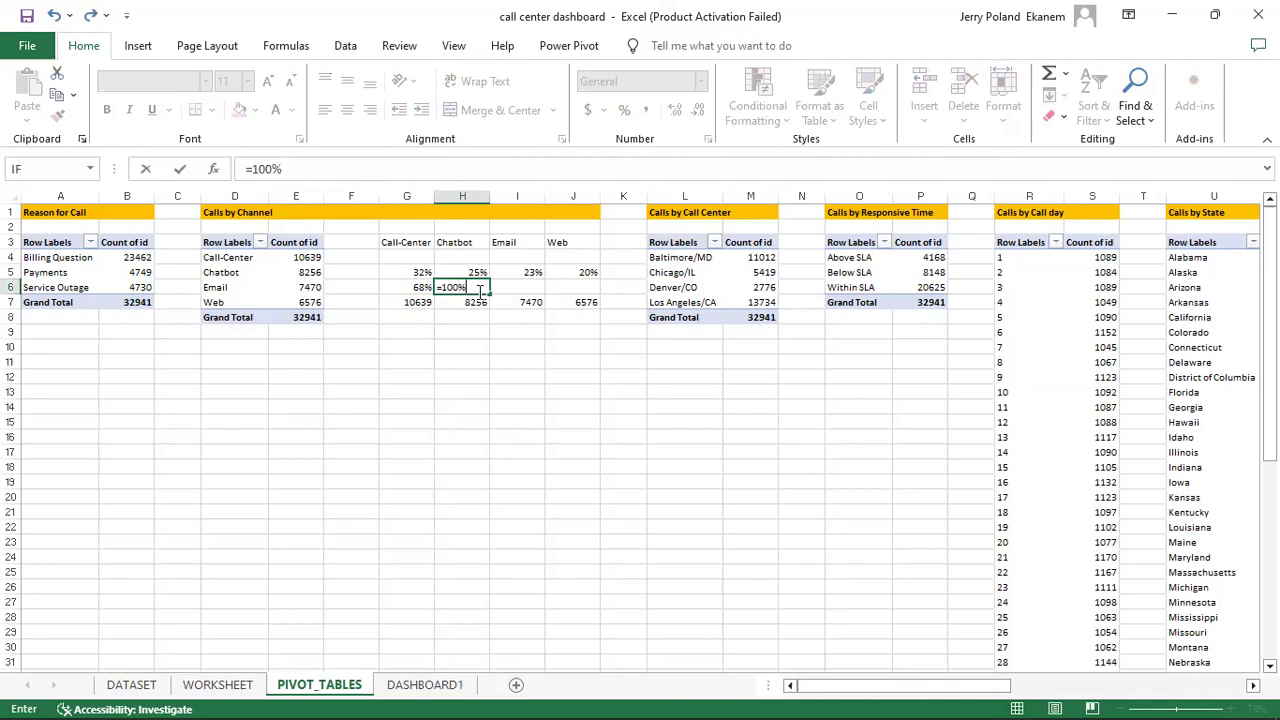
click(468, 268)
key(Return)
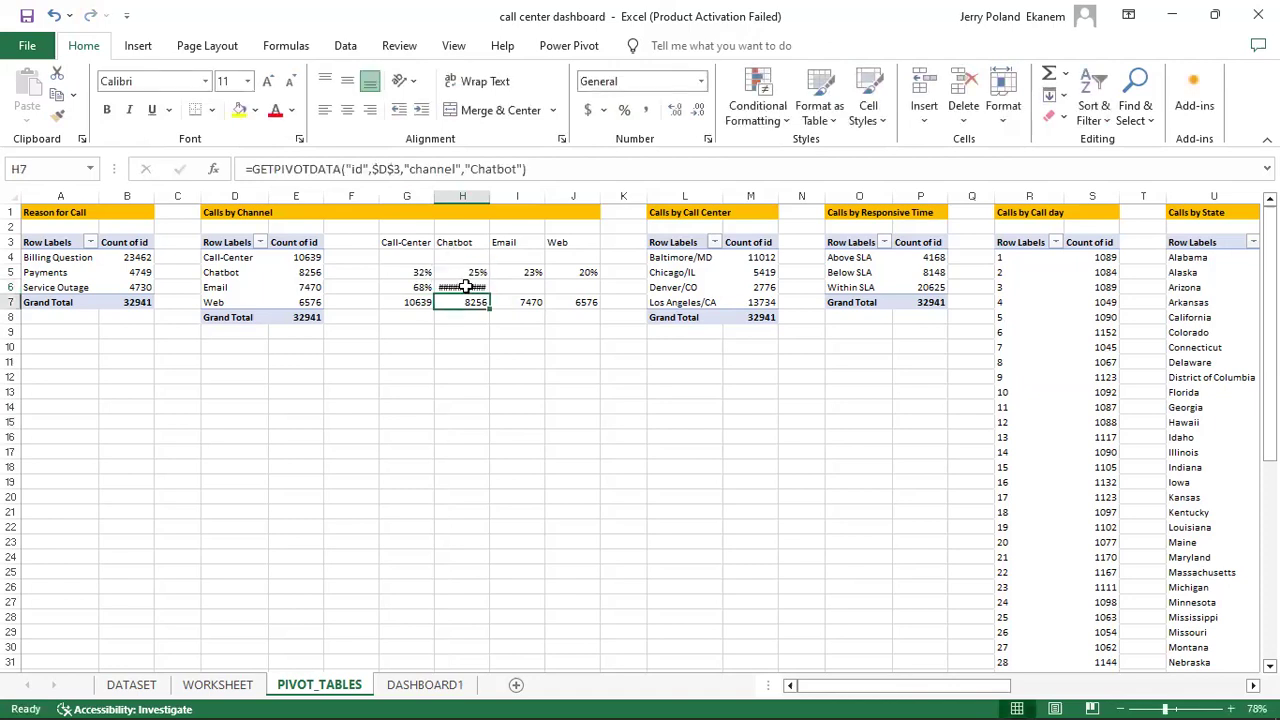
click(465, 287)
click(624, 109)
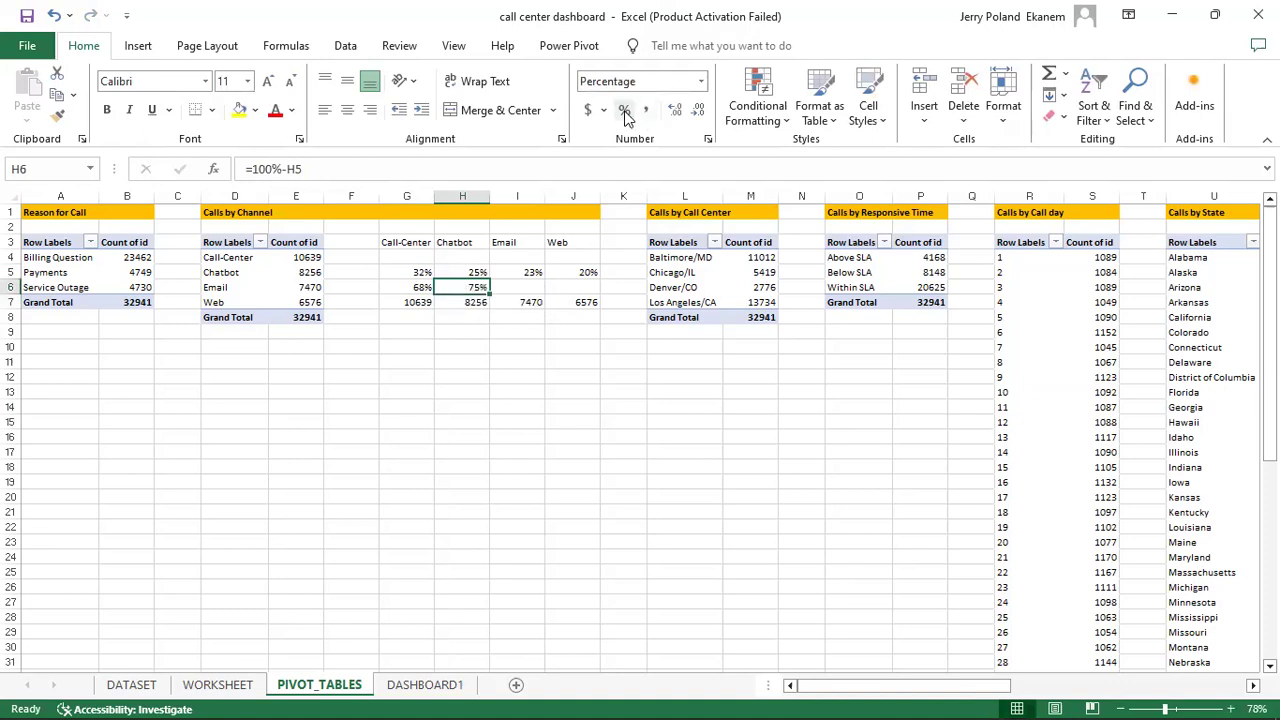
Step: Fill the remainder formula from H6 across to the Email and Web columns in I6:J6
drag(489, 294, 594, 286)
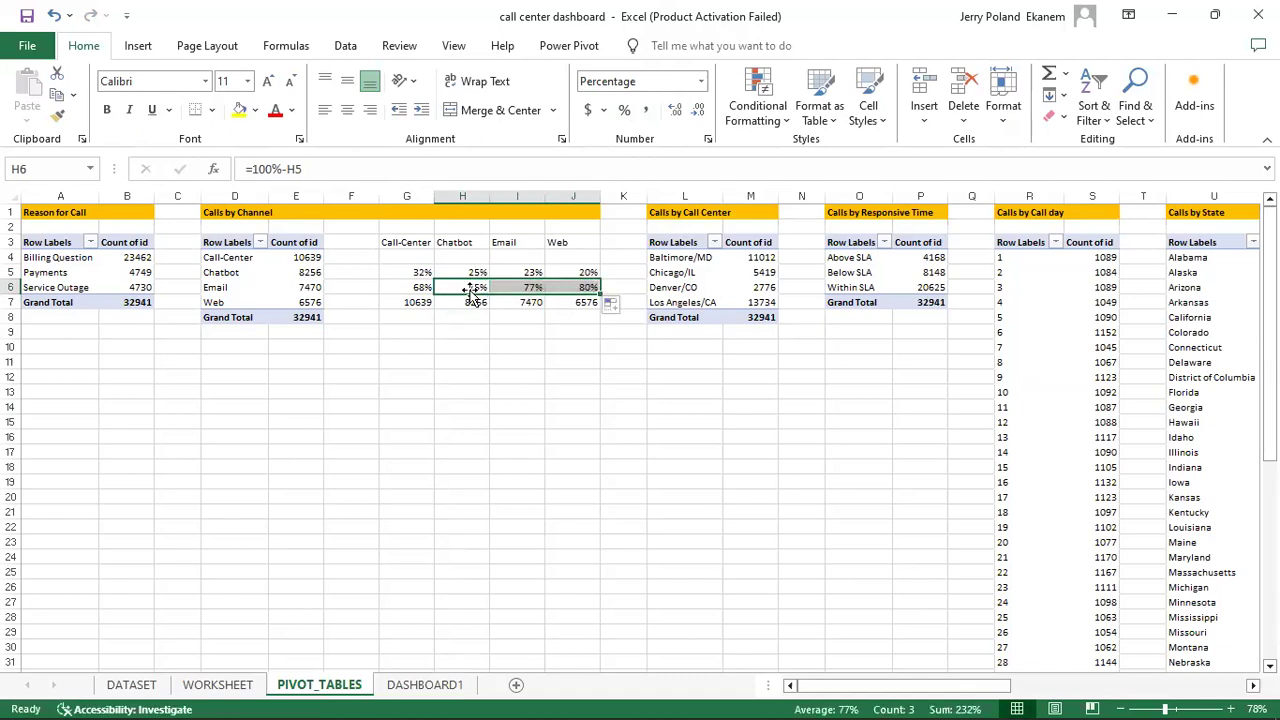
click(416, 288)
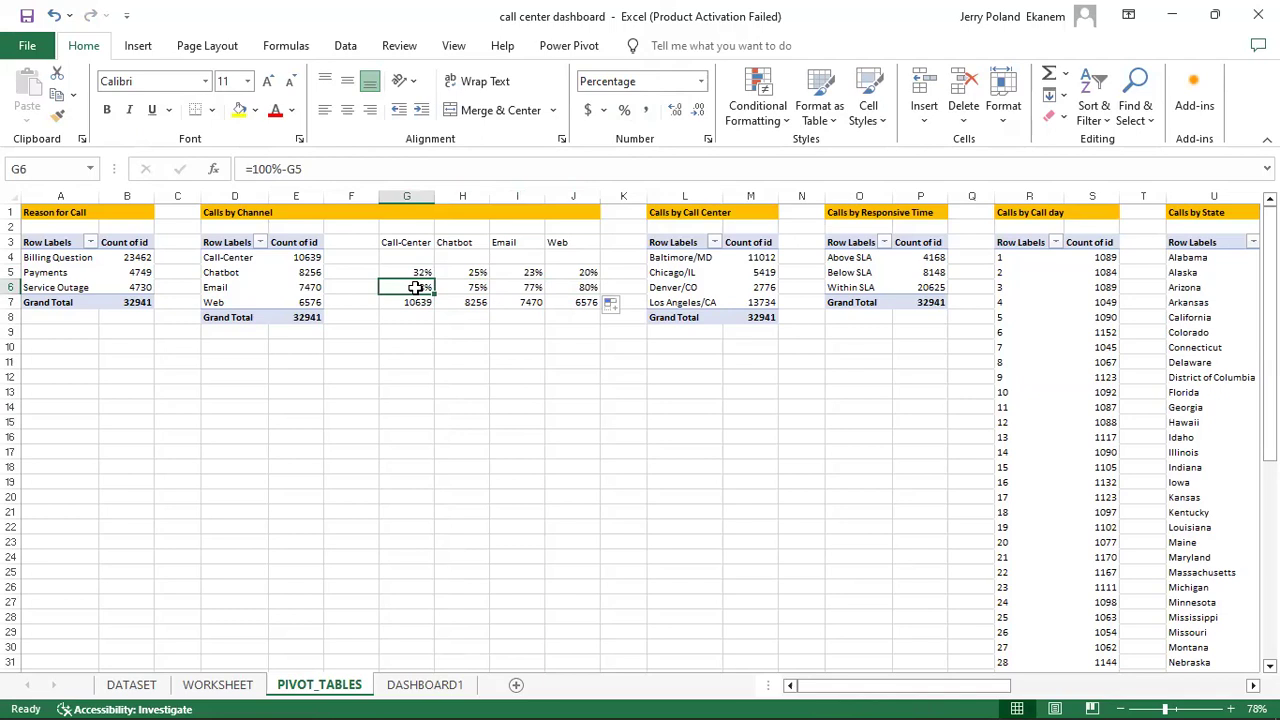
click(458, 377)
Step: Delete the empty cells G4:J4 beneath the channel headers, shifting the cells below up
click(391, 257)
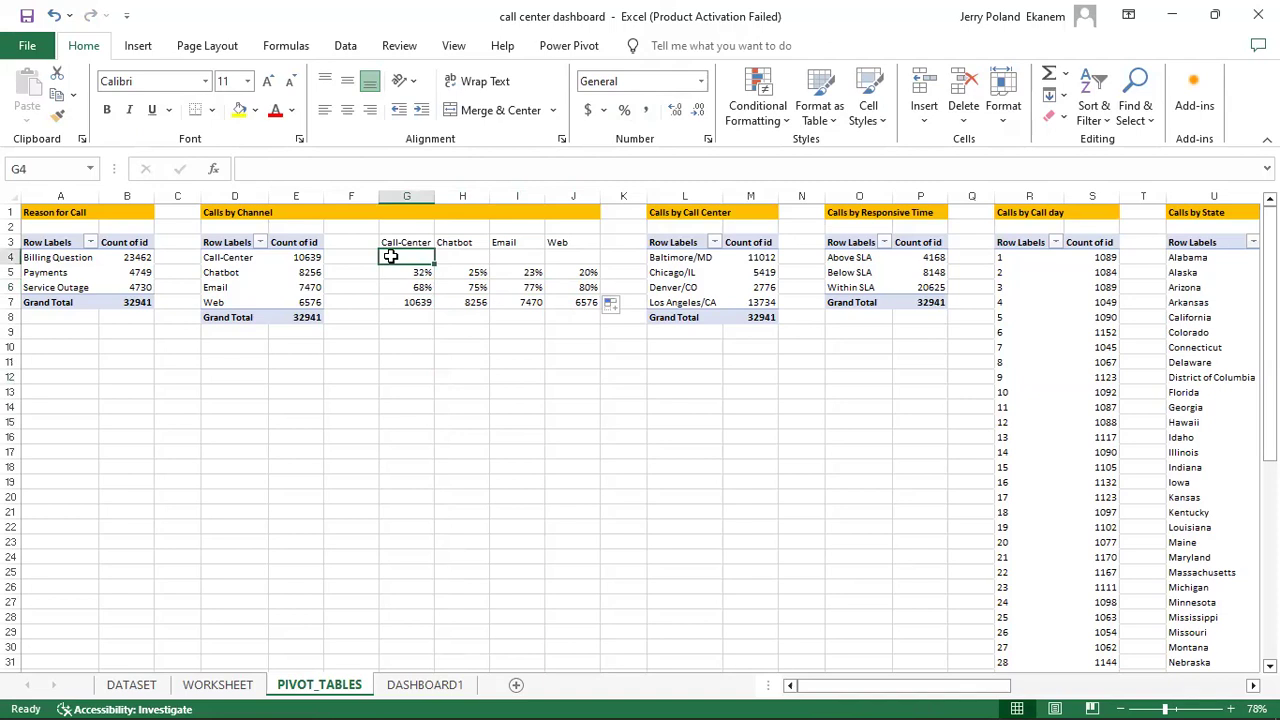
drag(391, 257, 563, 257)
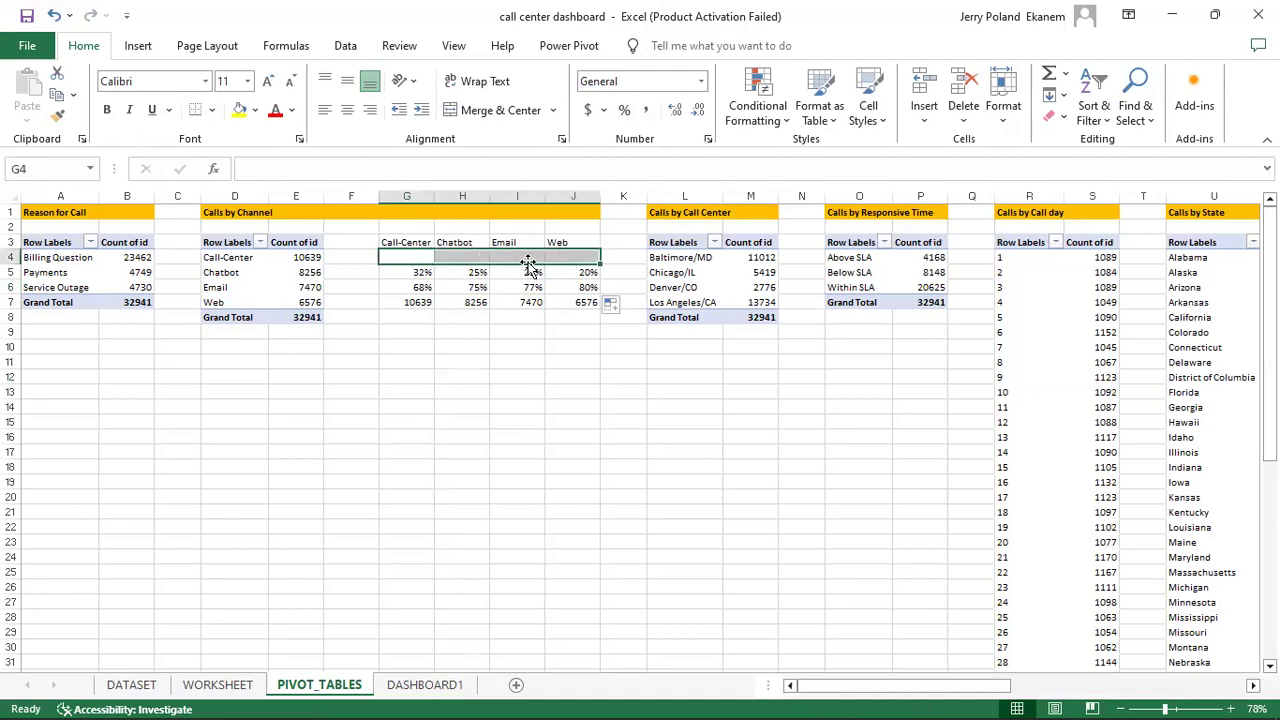
right_click(520, 258)
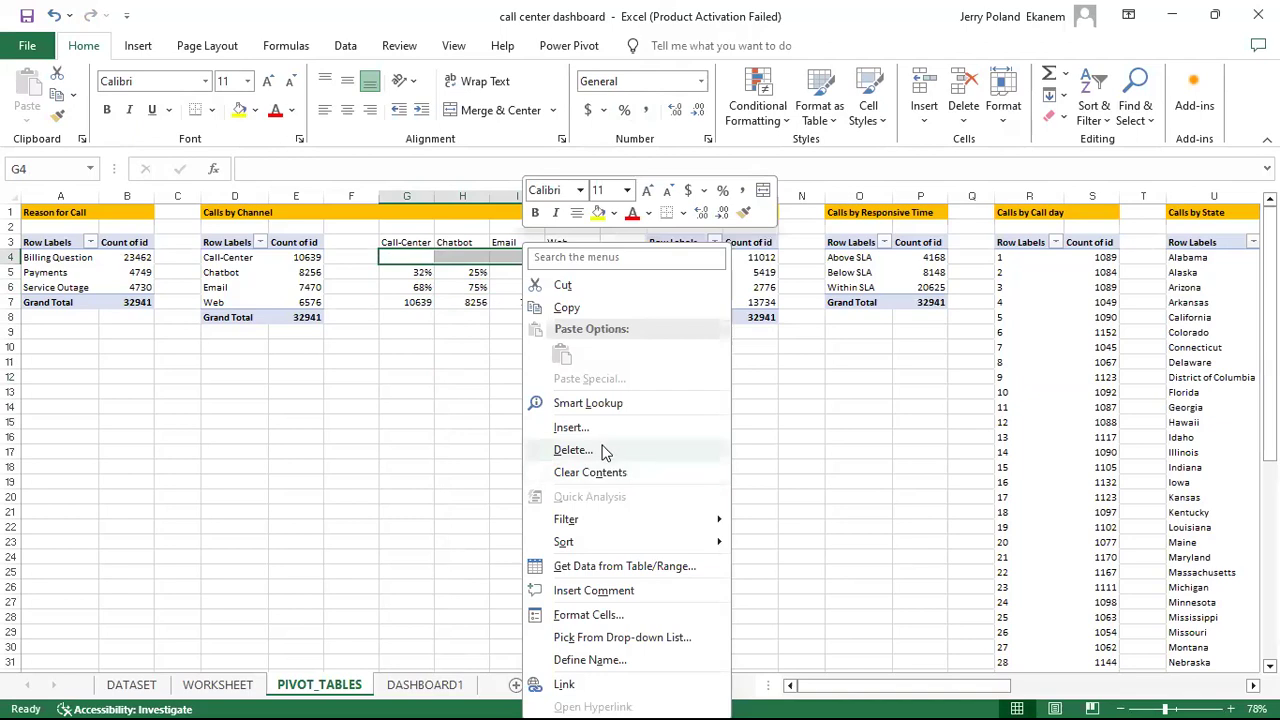
click(572, 450)
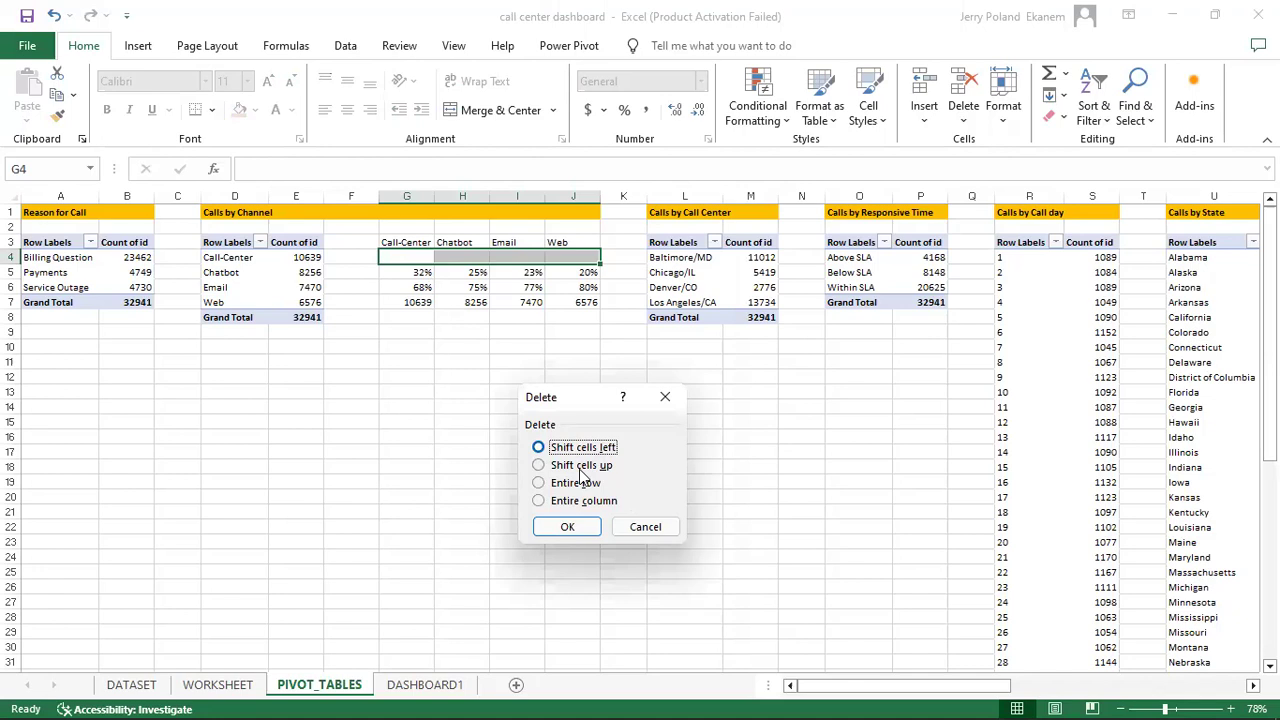
click(580, 466)
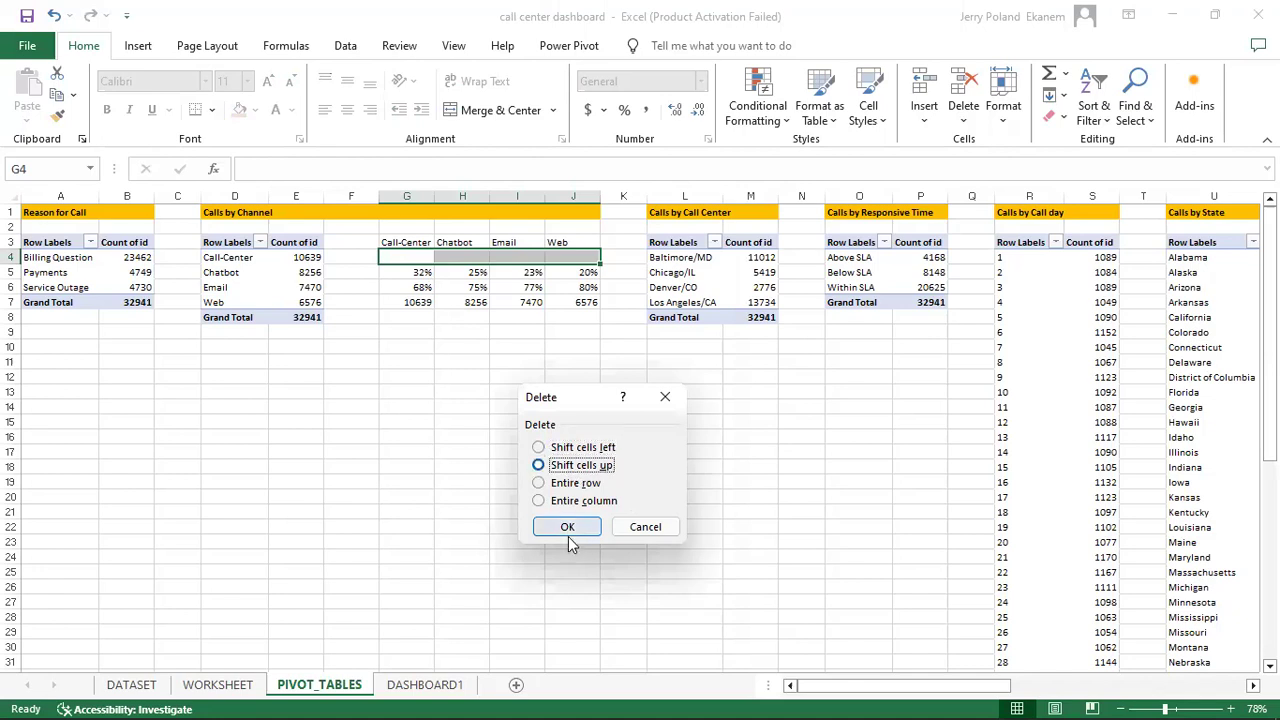
click(568, 530)
click(532, 443)
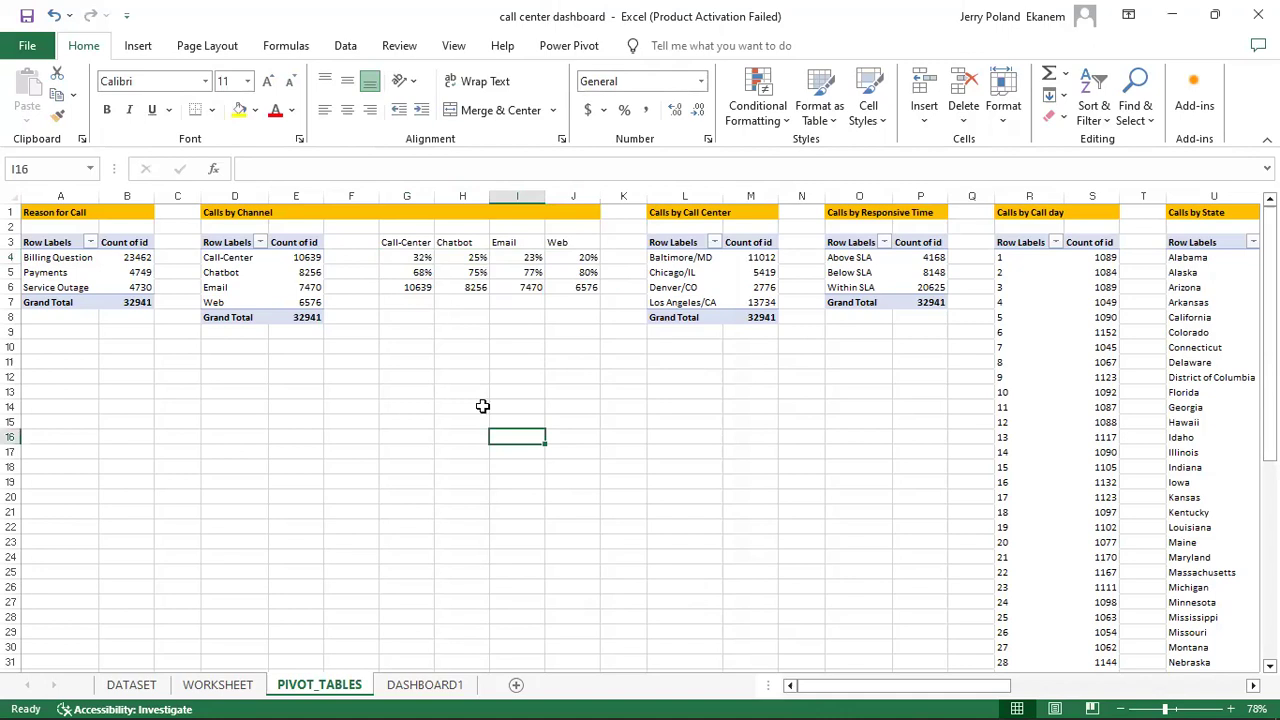
Step: Insert a doughnut chart from the Call-Center percentages in G4:G5 and place it beneath the channel tables
click(408, 257)
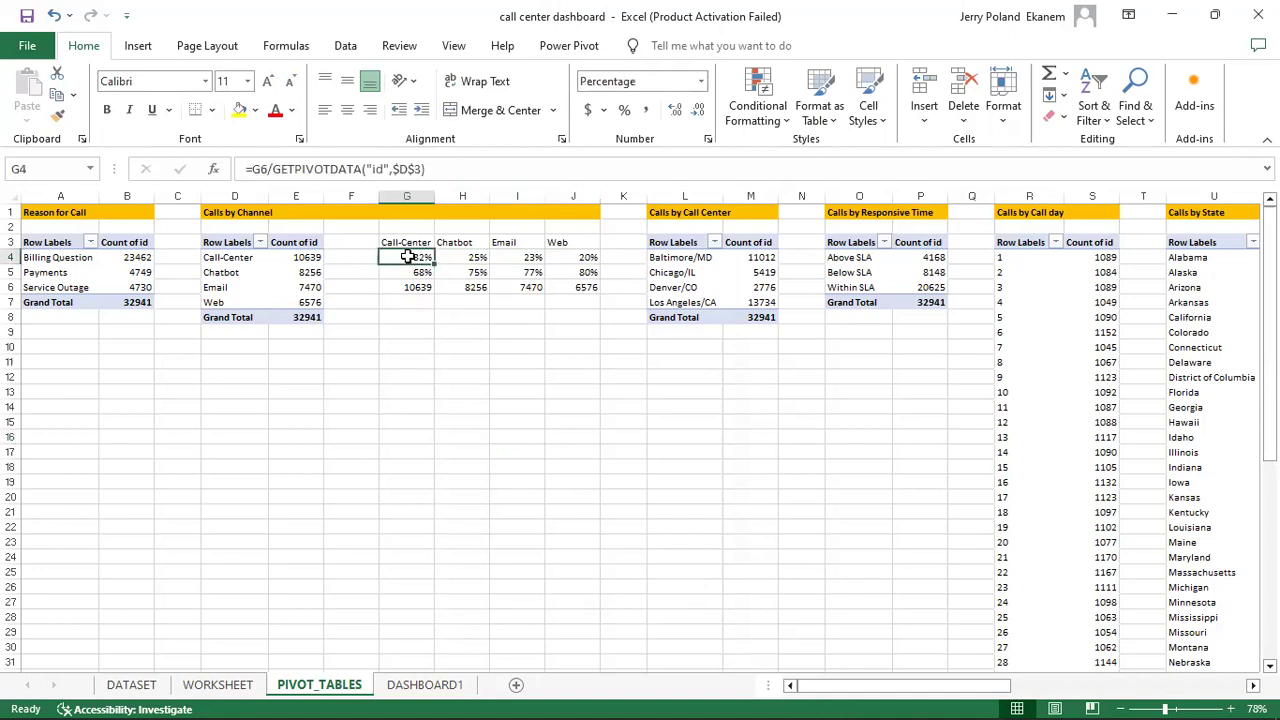
drag(408, 257, 410, 272)
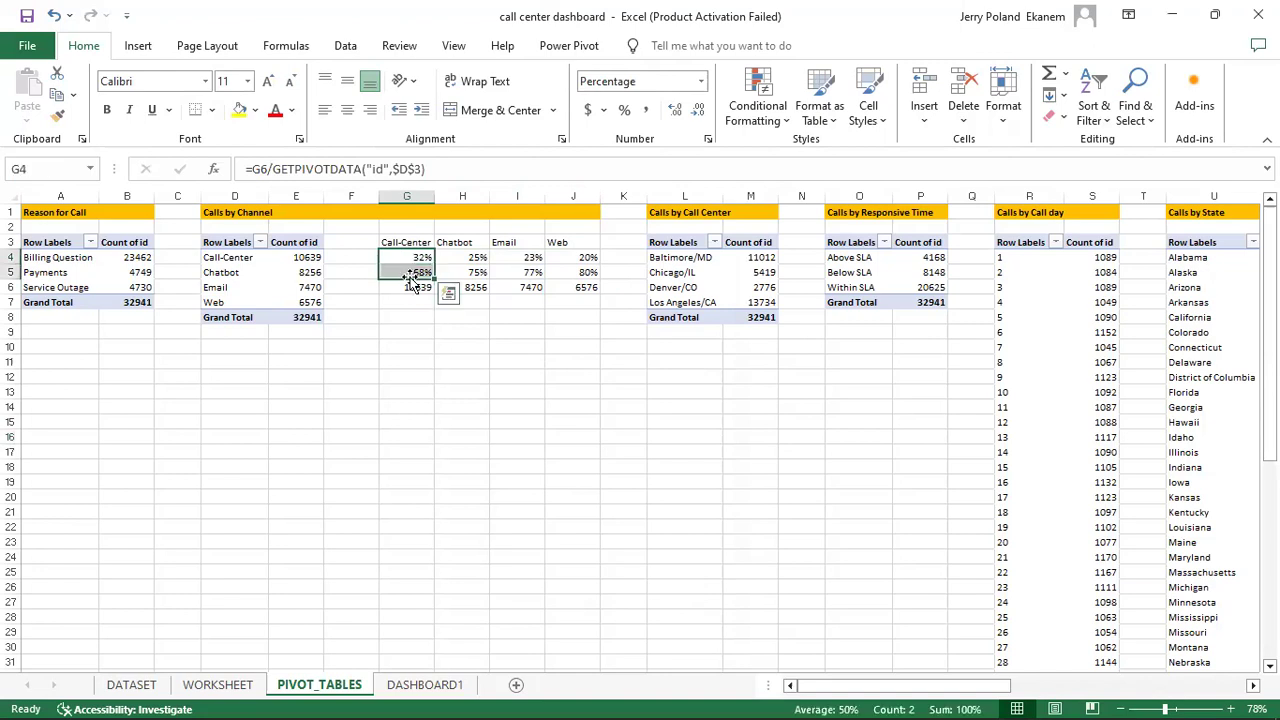
click(138, 46)
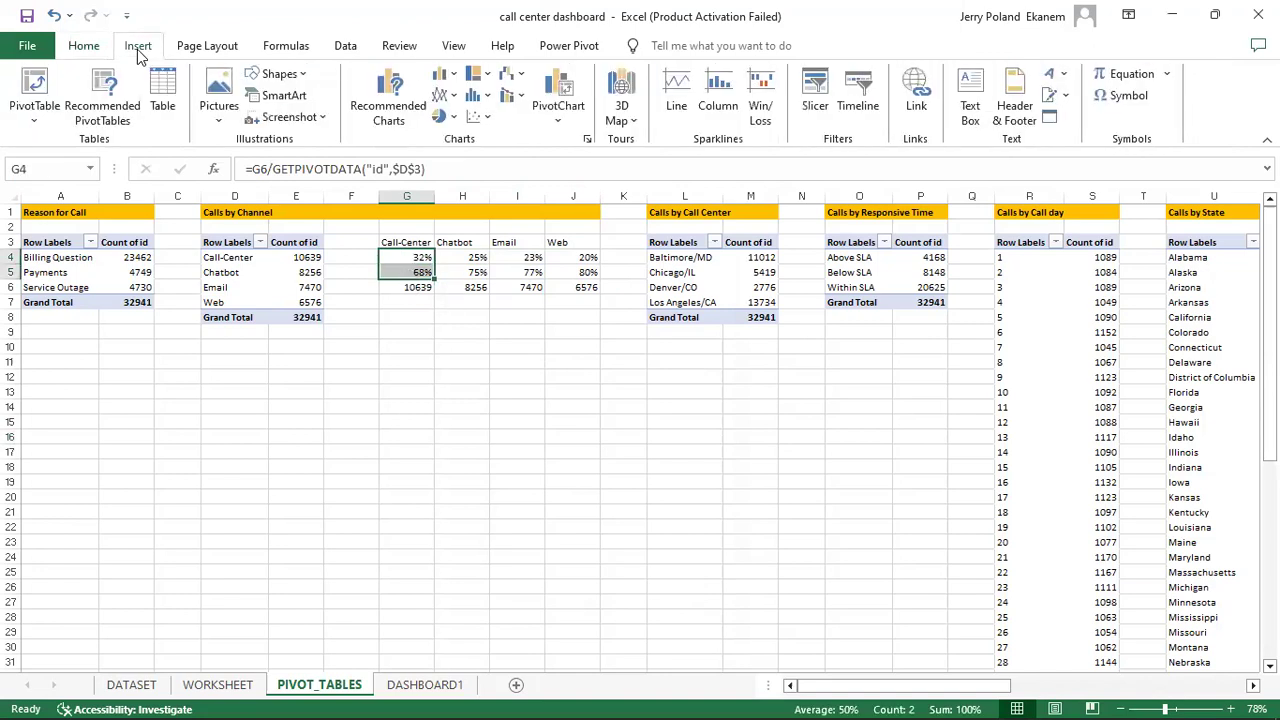
click(450, 118)
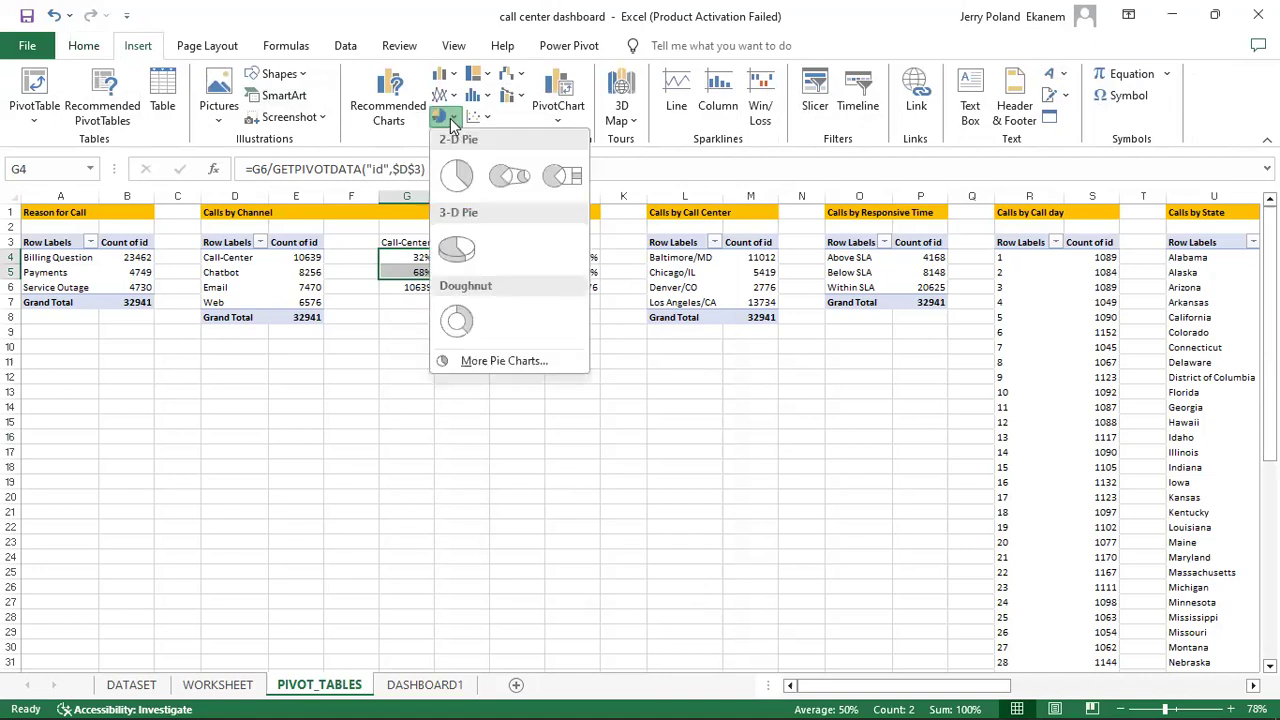
click(463, 330)
drag(763, 363, 584, 393)
Step: Delete the legend and the title from the Call-Center doughnut chart
click(470, 565)
key(Delete)
click(471, 386)
key(Delete)
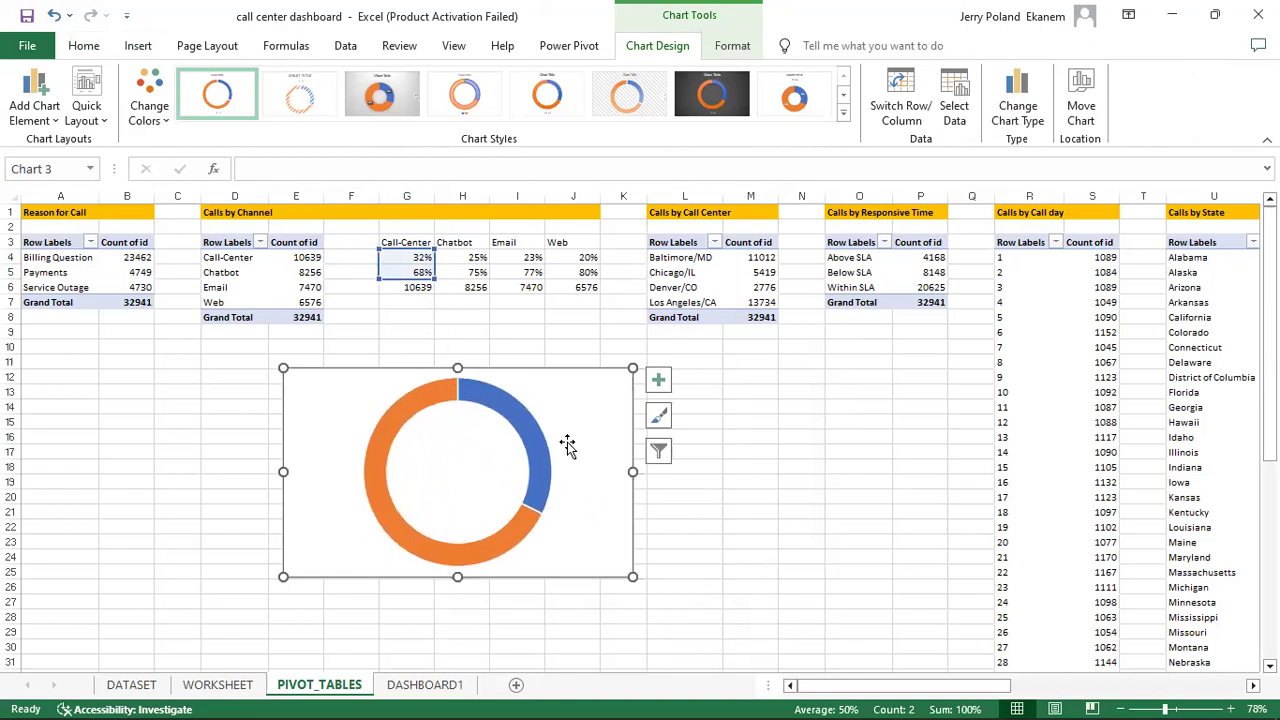
Step: Fill the doughnut's orange remainder slice with solid light grey
click(538, 474)
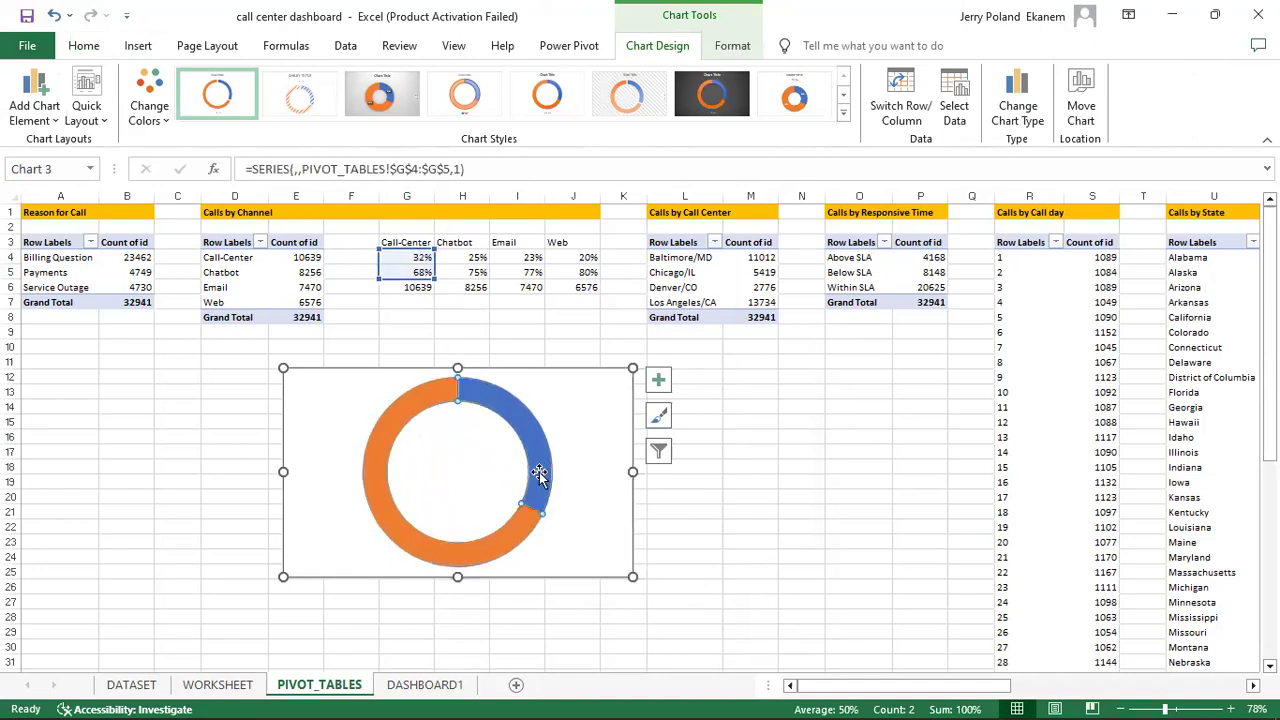
click(404, 538)
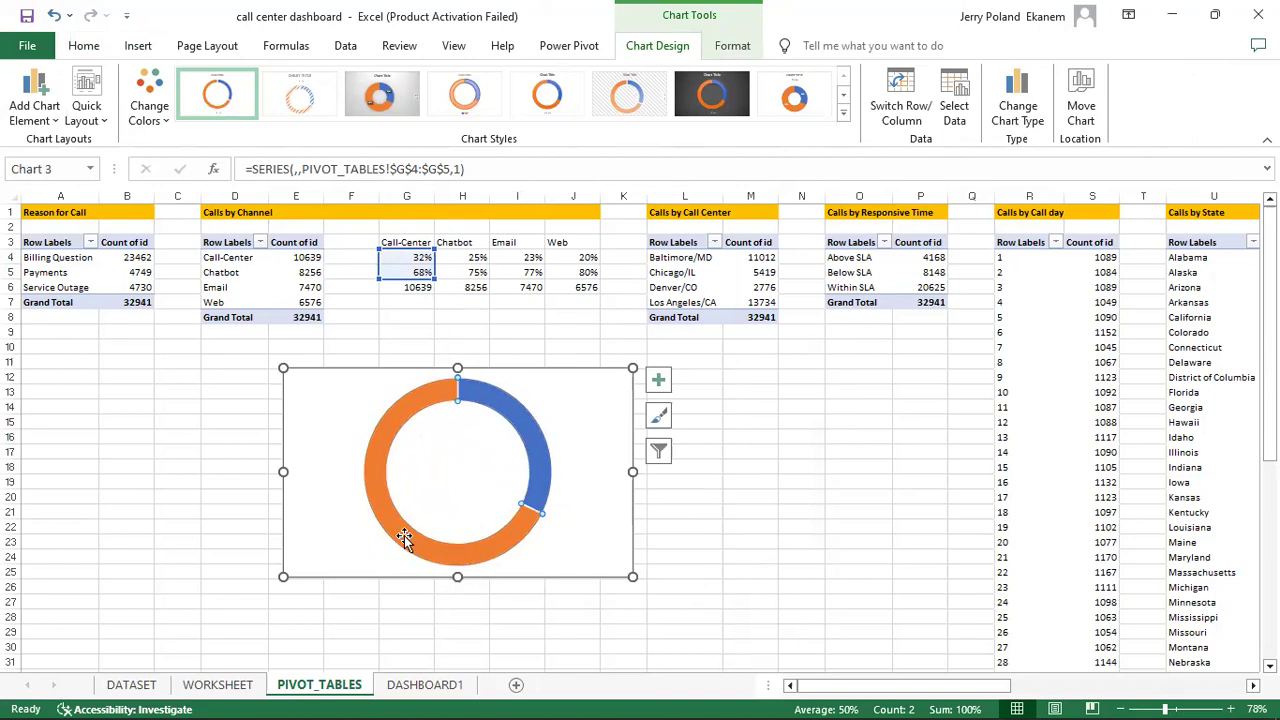
double_click(404, 537)
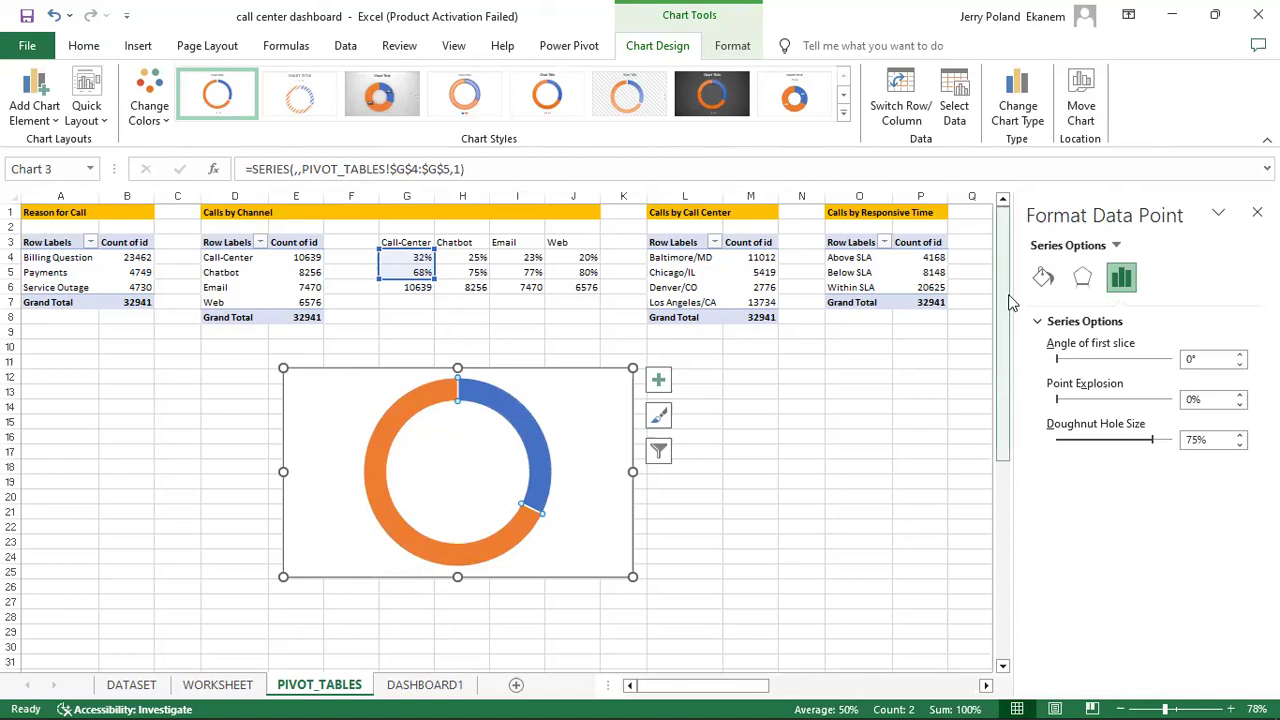
click(1043, 279)
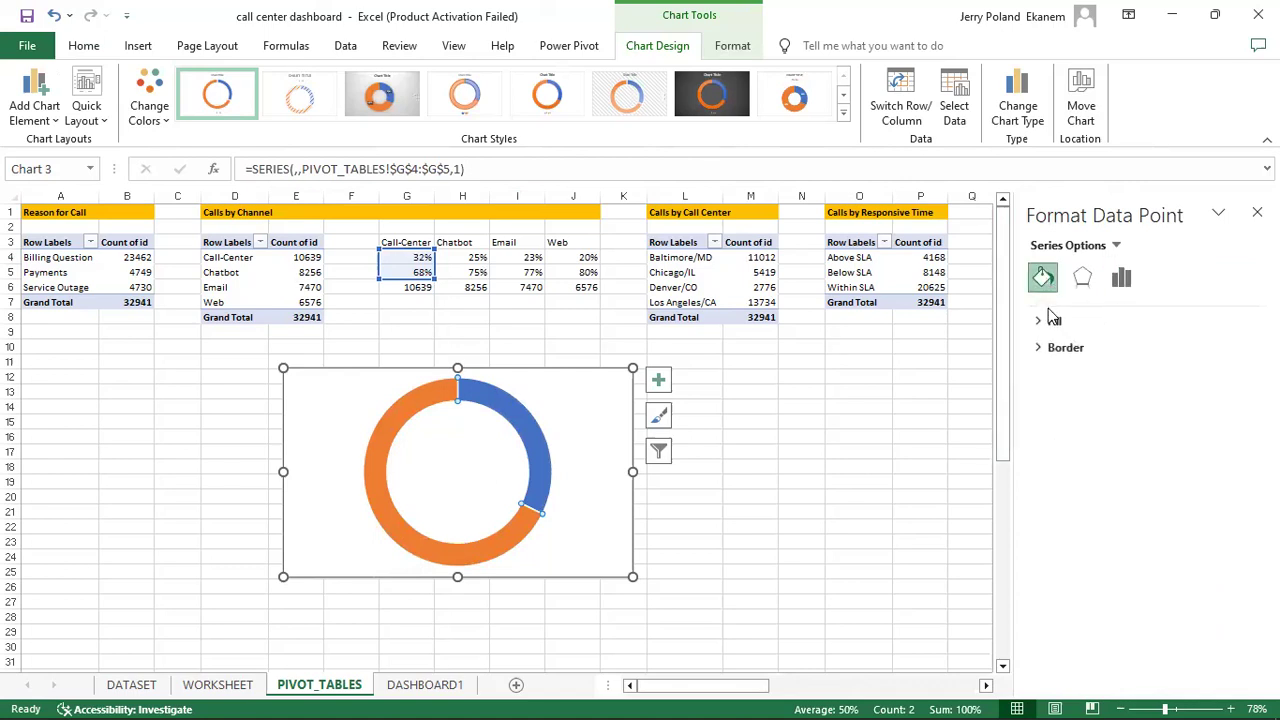
click(1040, 322)
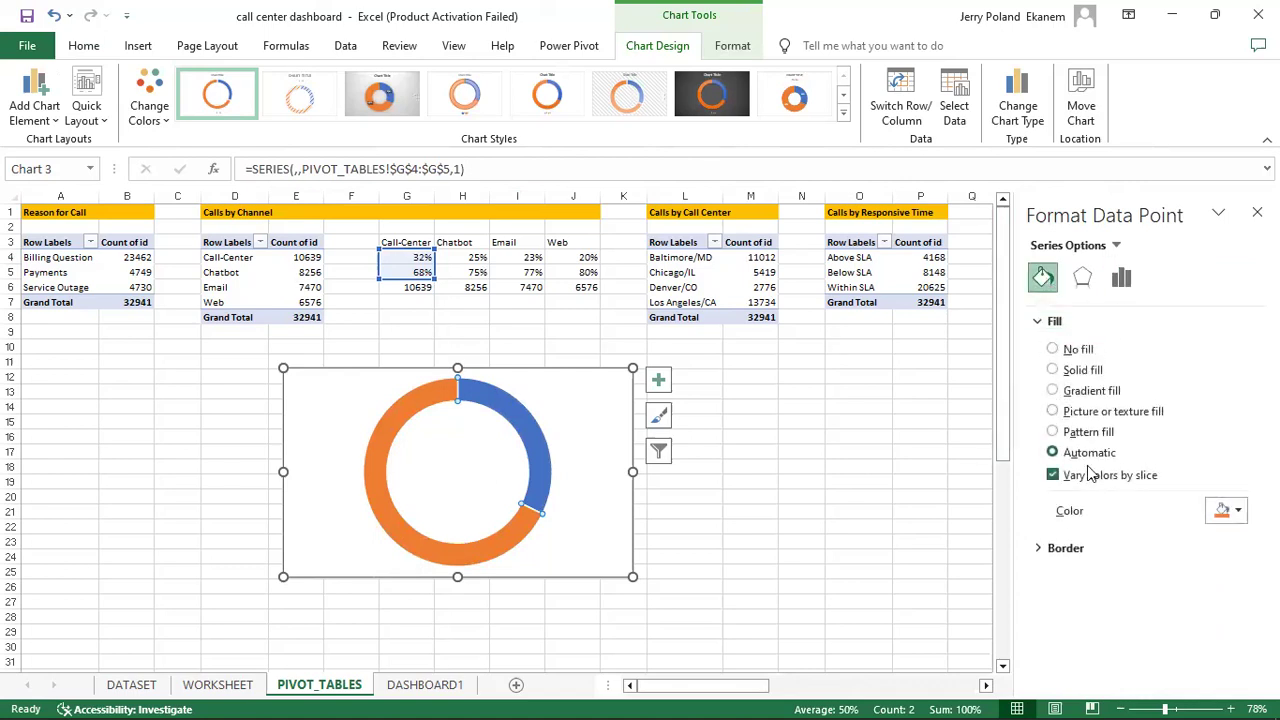
click(1238, 511)
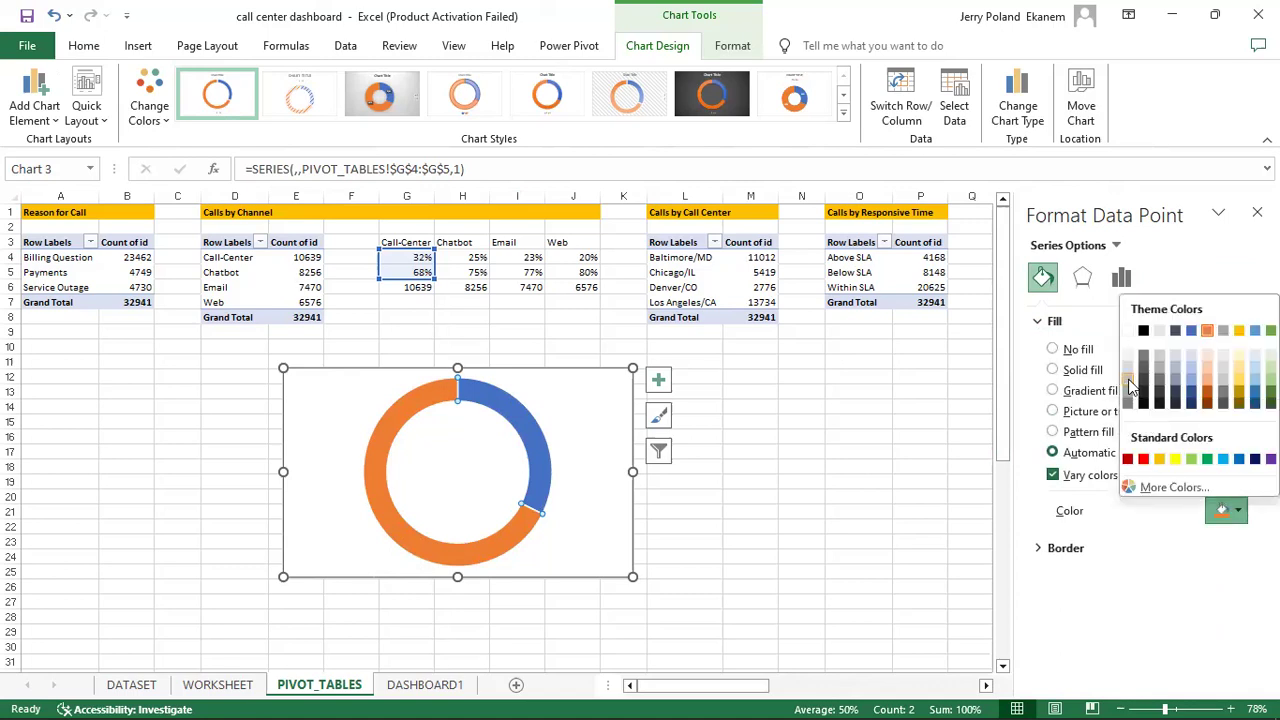
click(1128, 390)
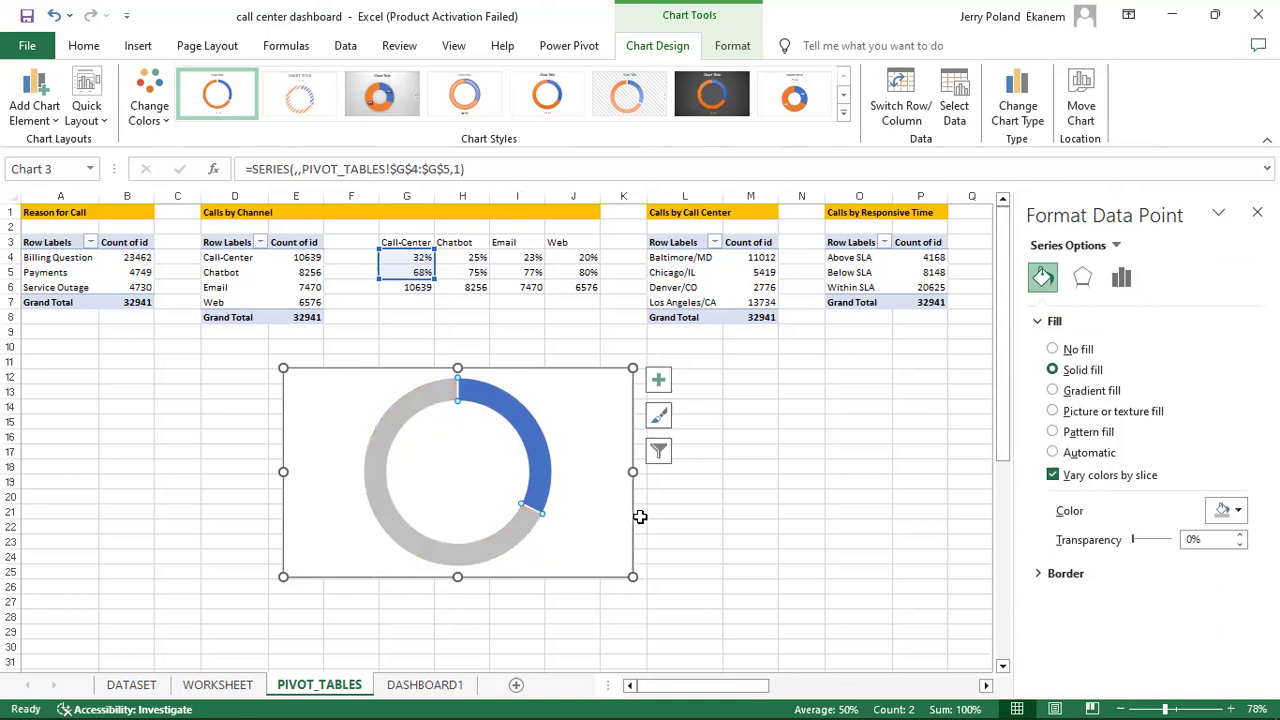
Step: Set the doughnut hole size of the Call-Center series to 85%
click(571, 551)
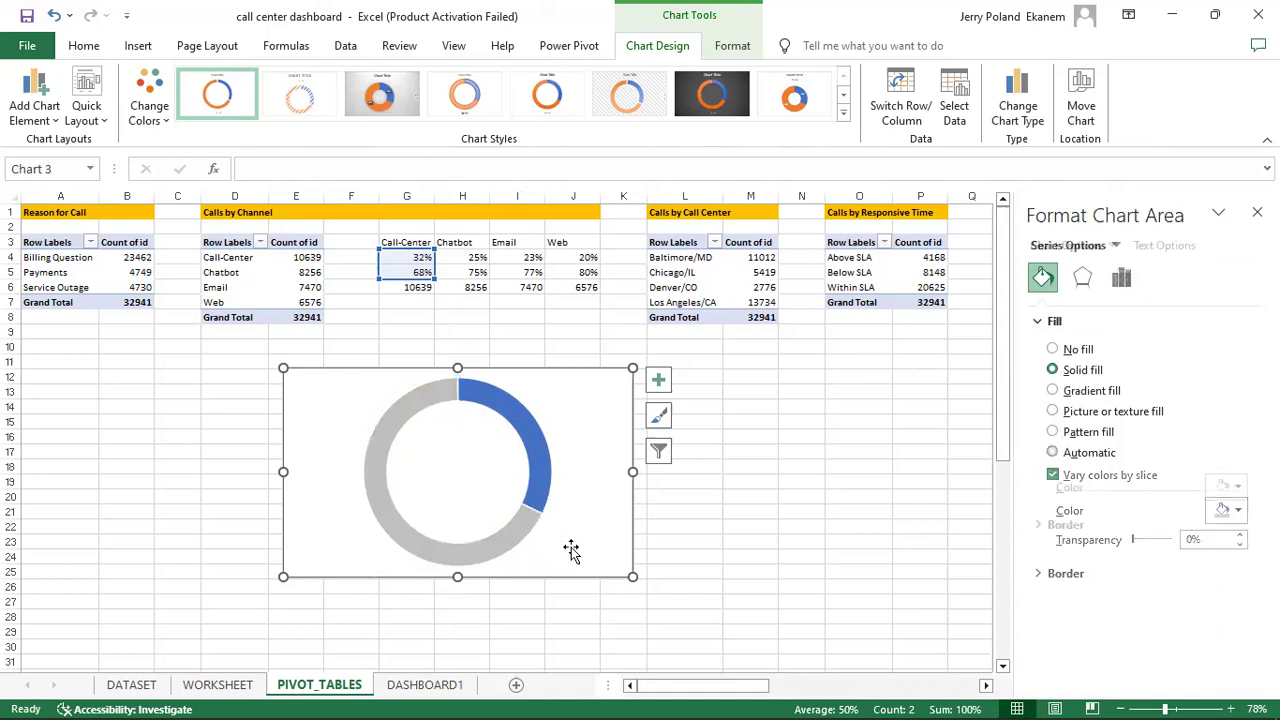
click(486, 541)
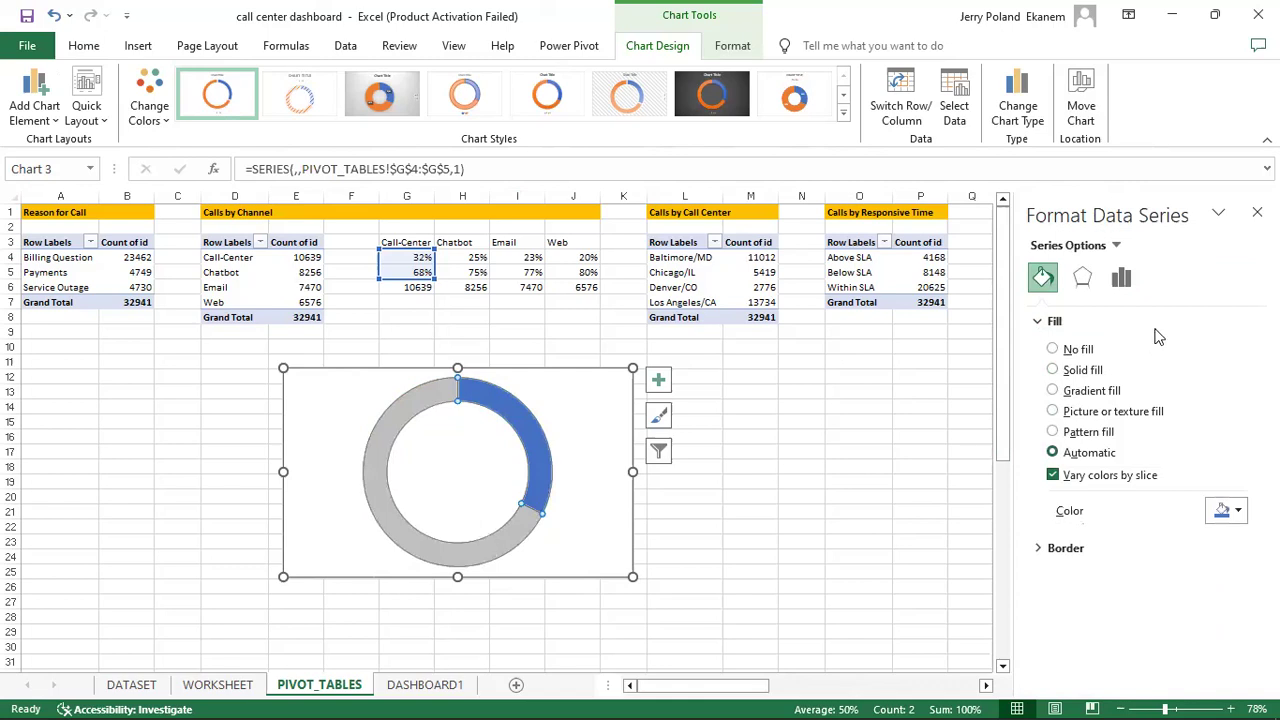
click(1120, 284)
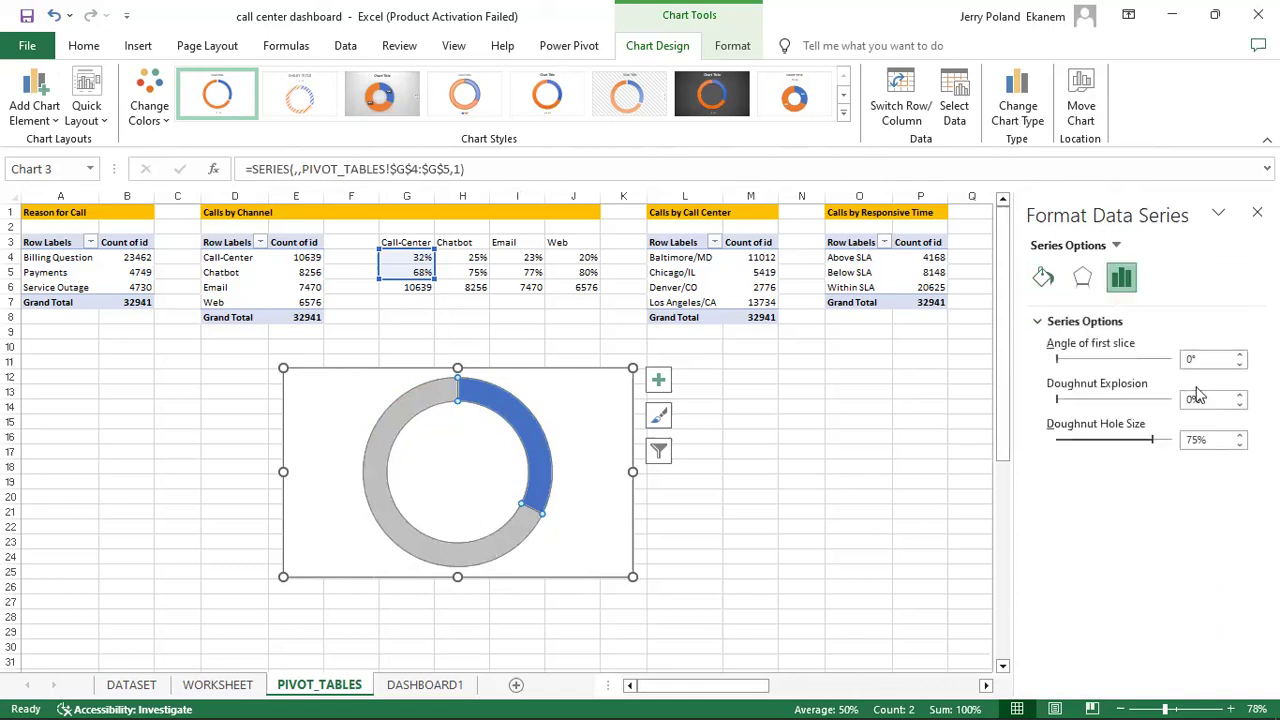
click(1192, 437)
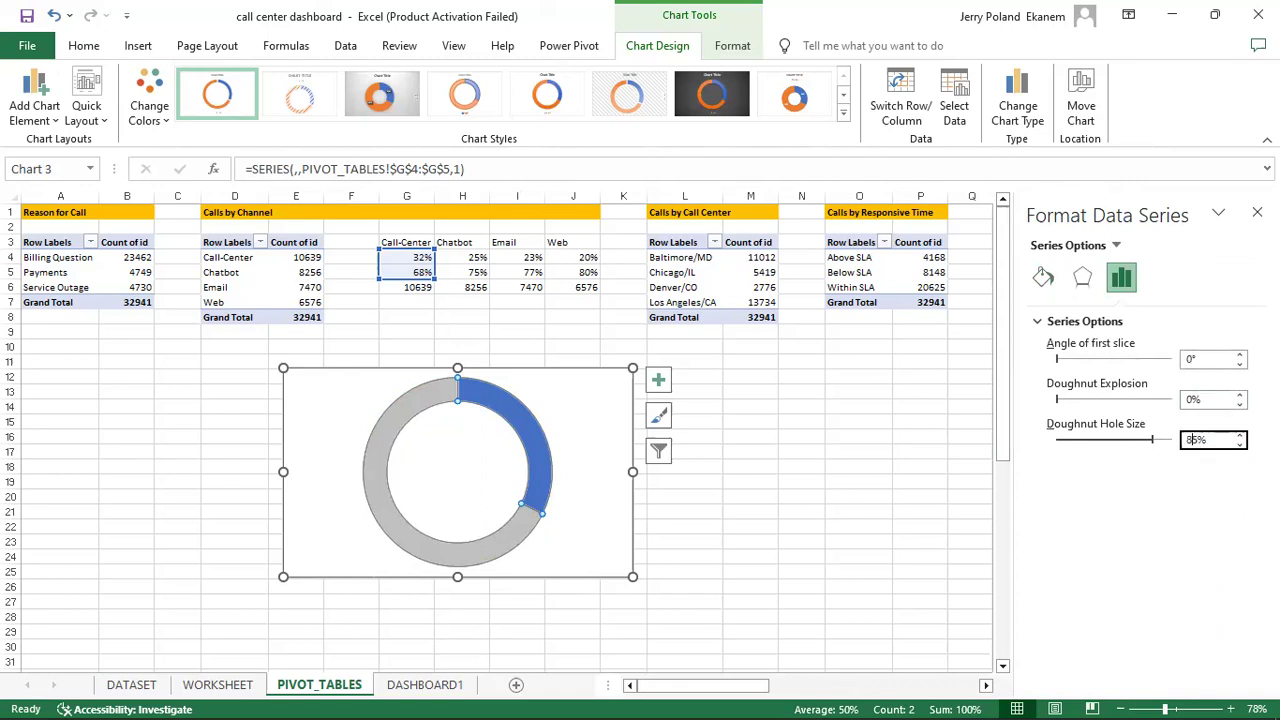
key(Return)
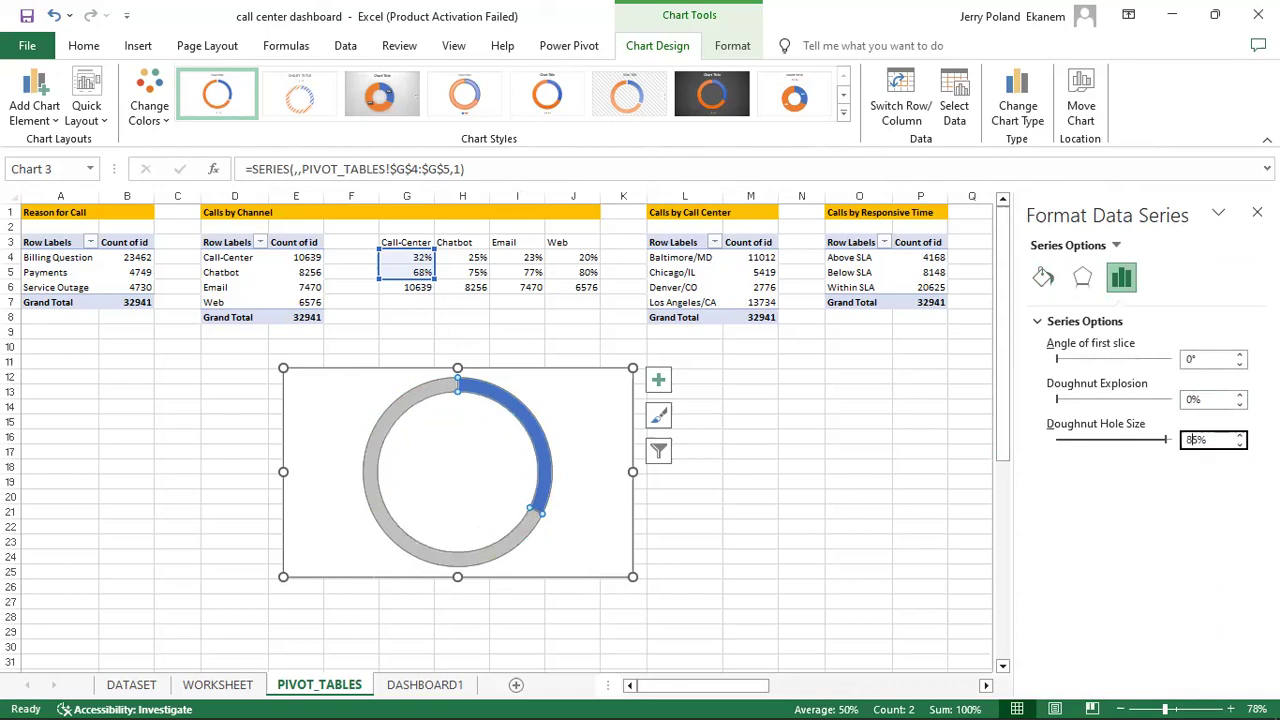
click(651, 524)
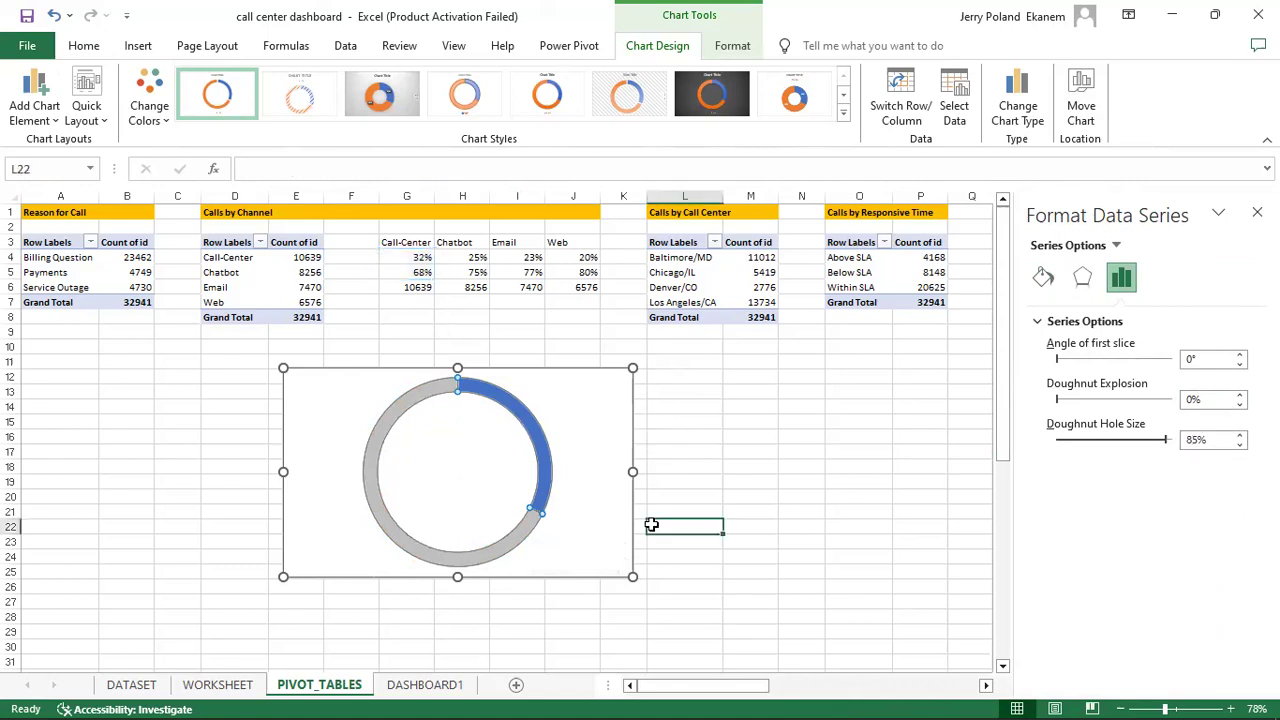
Step: Format the doughnut chart's area with no fill and no border line
click(585, 537)
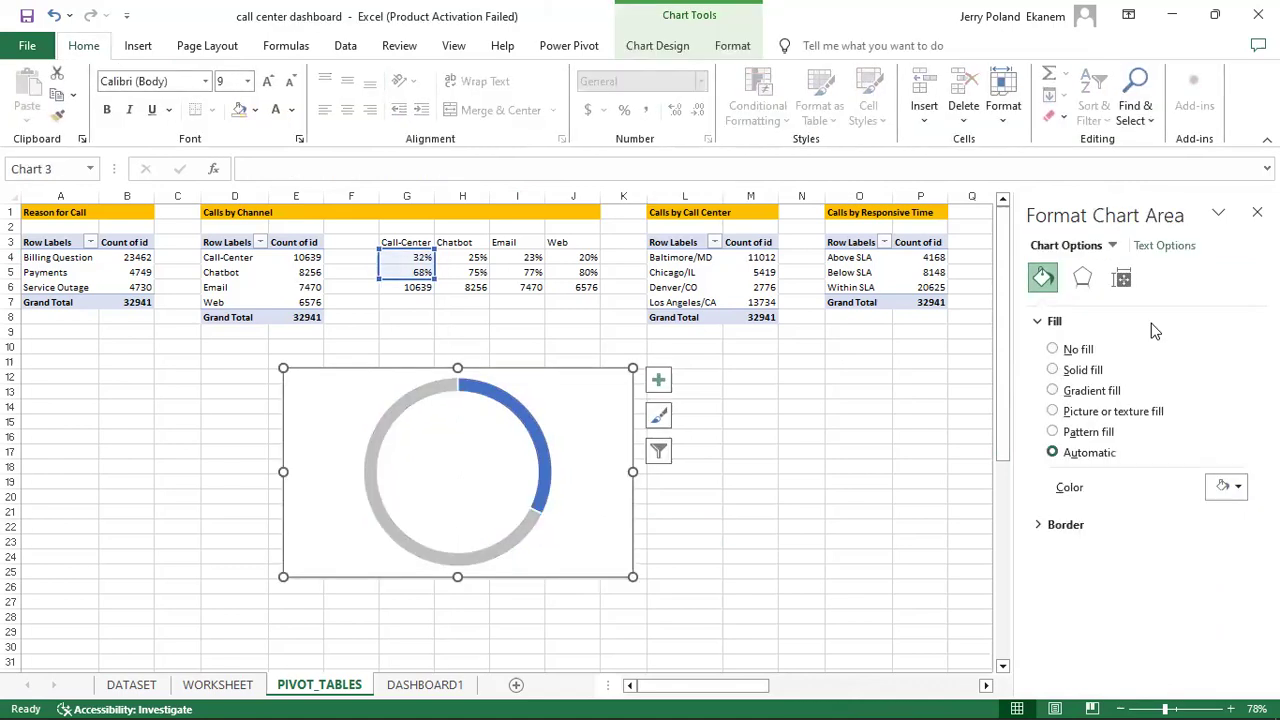
click(1053, 349)
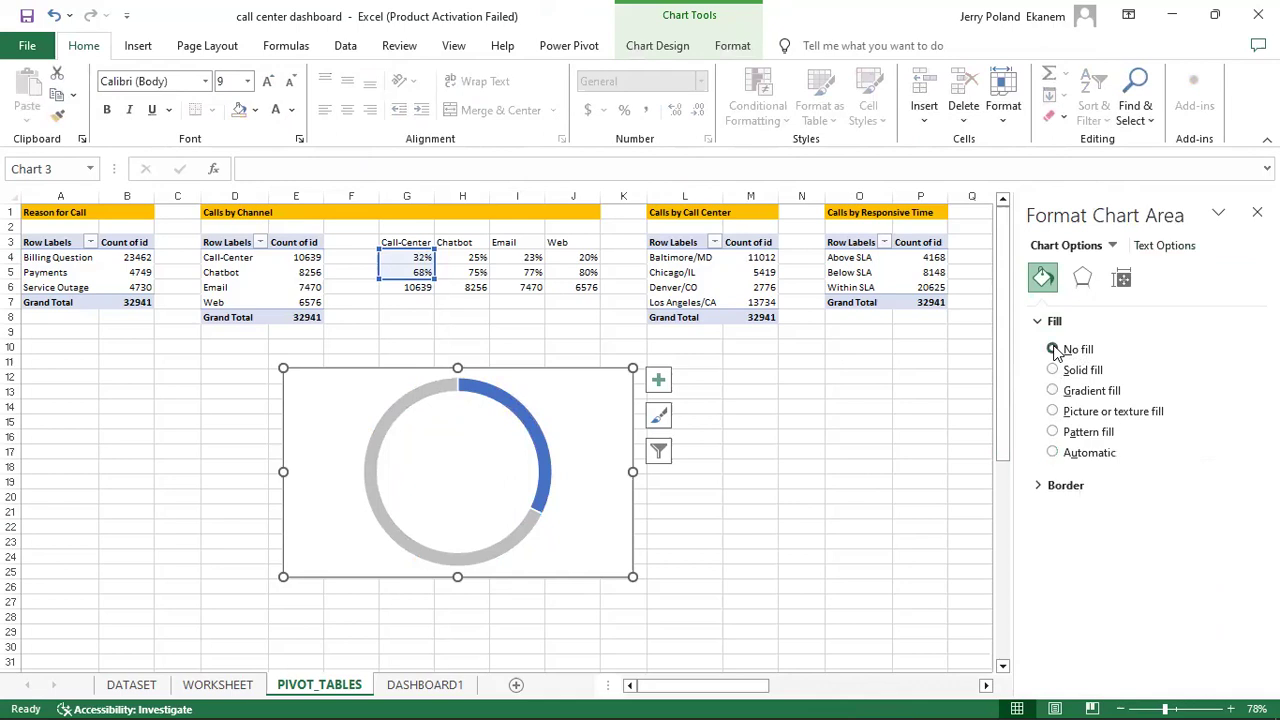
click(1043, 490)
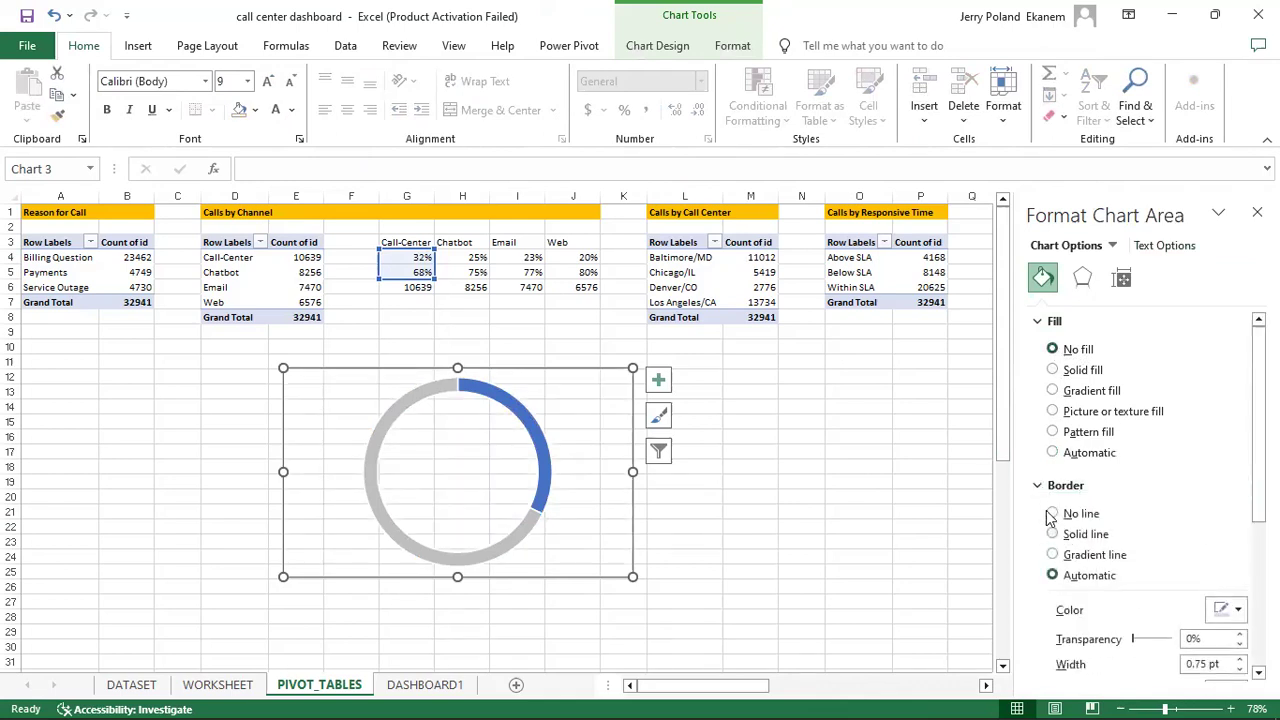
click(1052, 513)
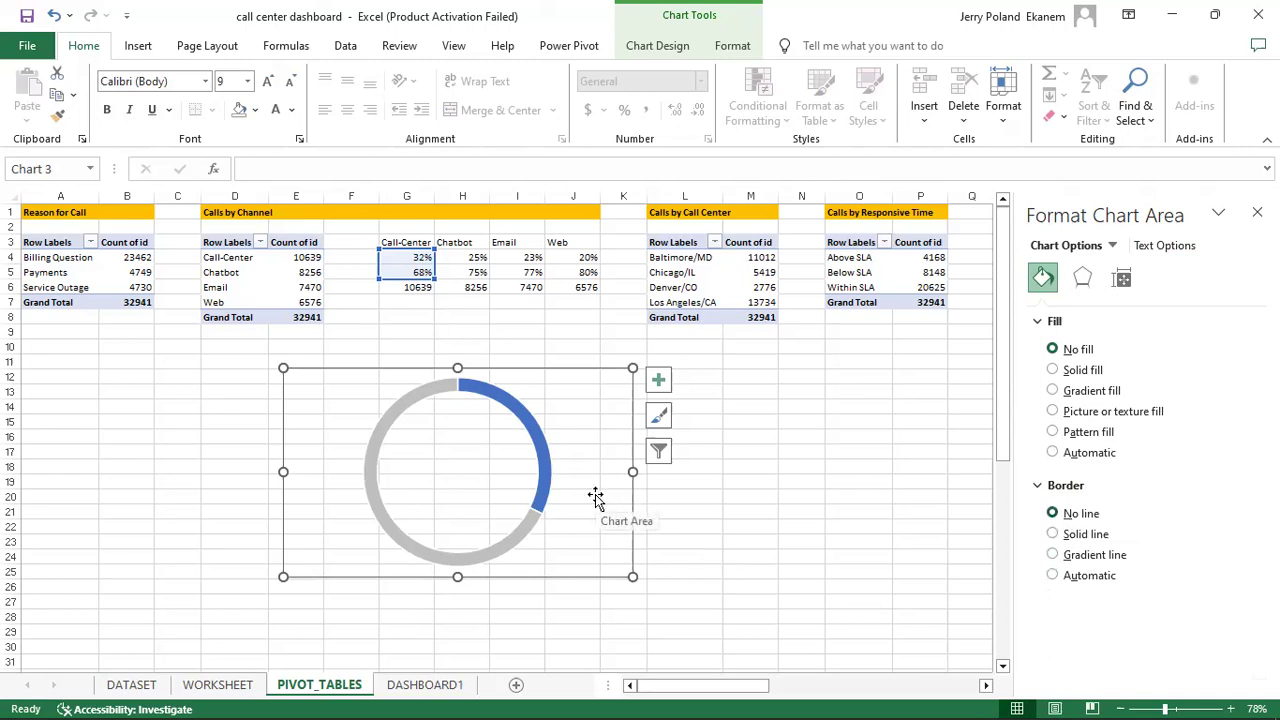
Step: Move the Call-Center doughnut chart from PIVOT_TABLES to the DASHBOARD1 sheet by cutting and pasting it
key(Delete)
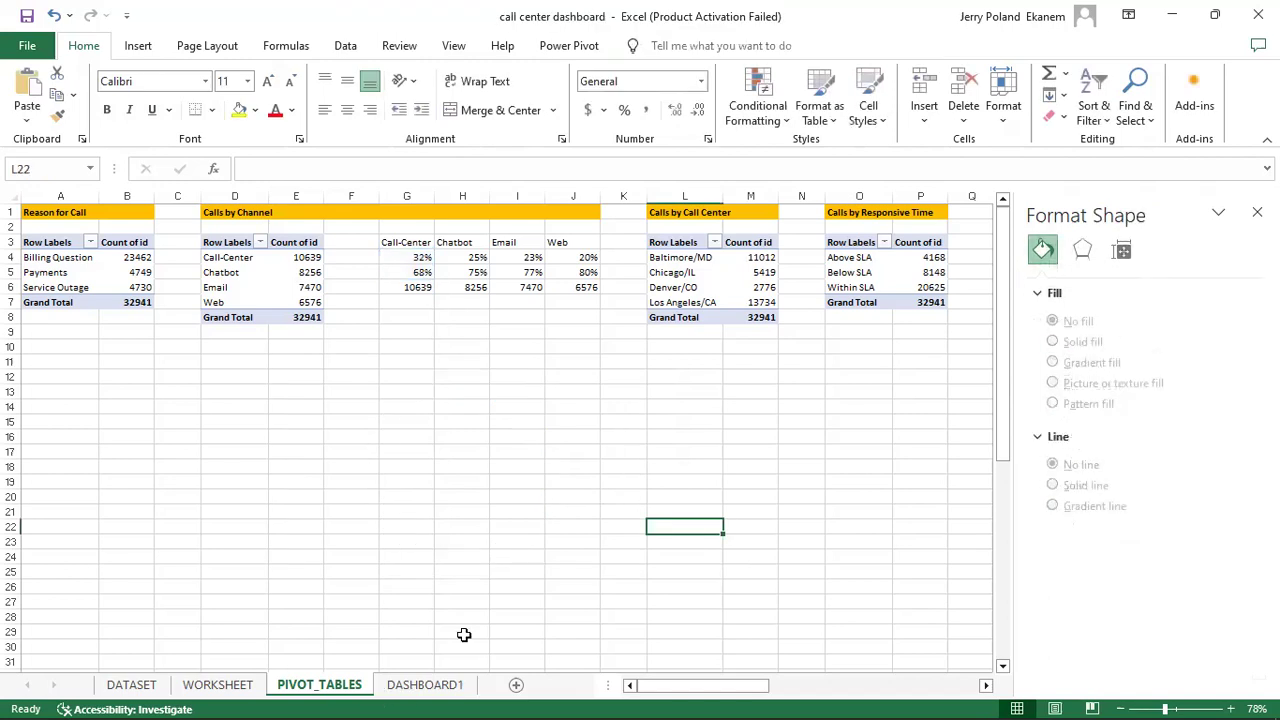
click(424, 684)
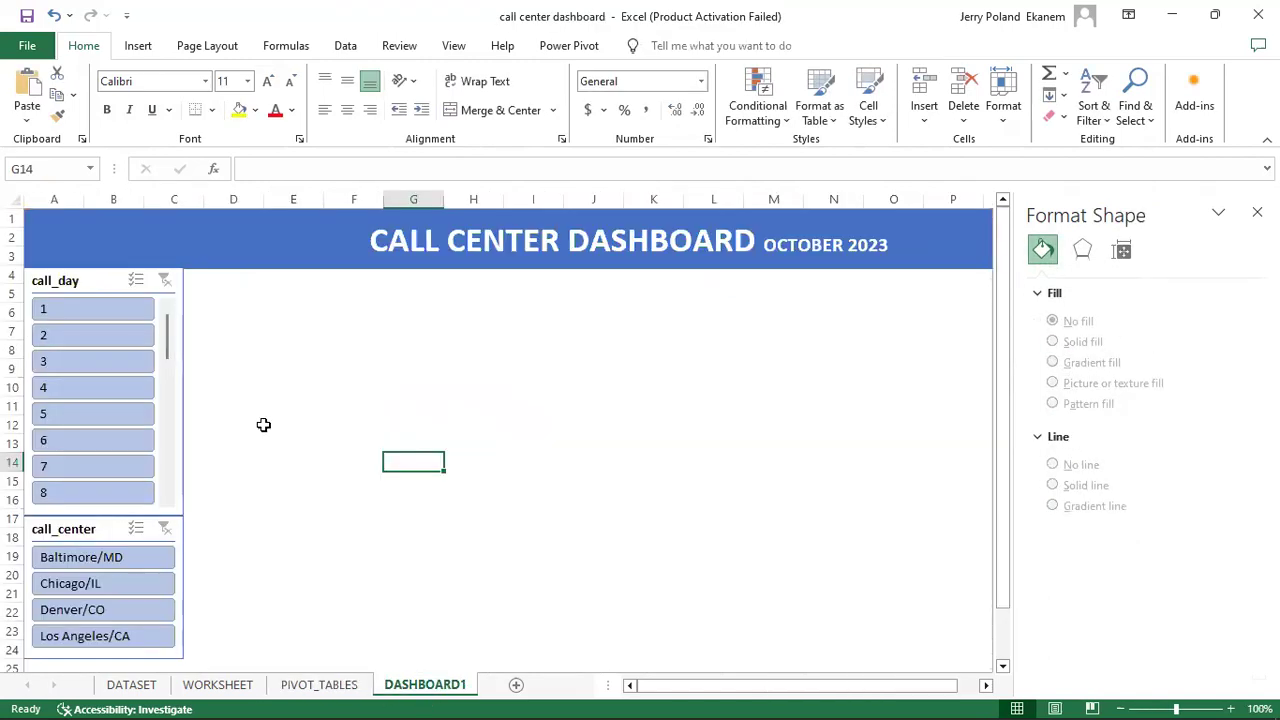
key(ctrl+v)
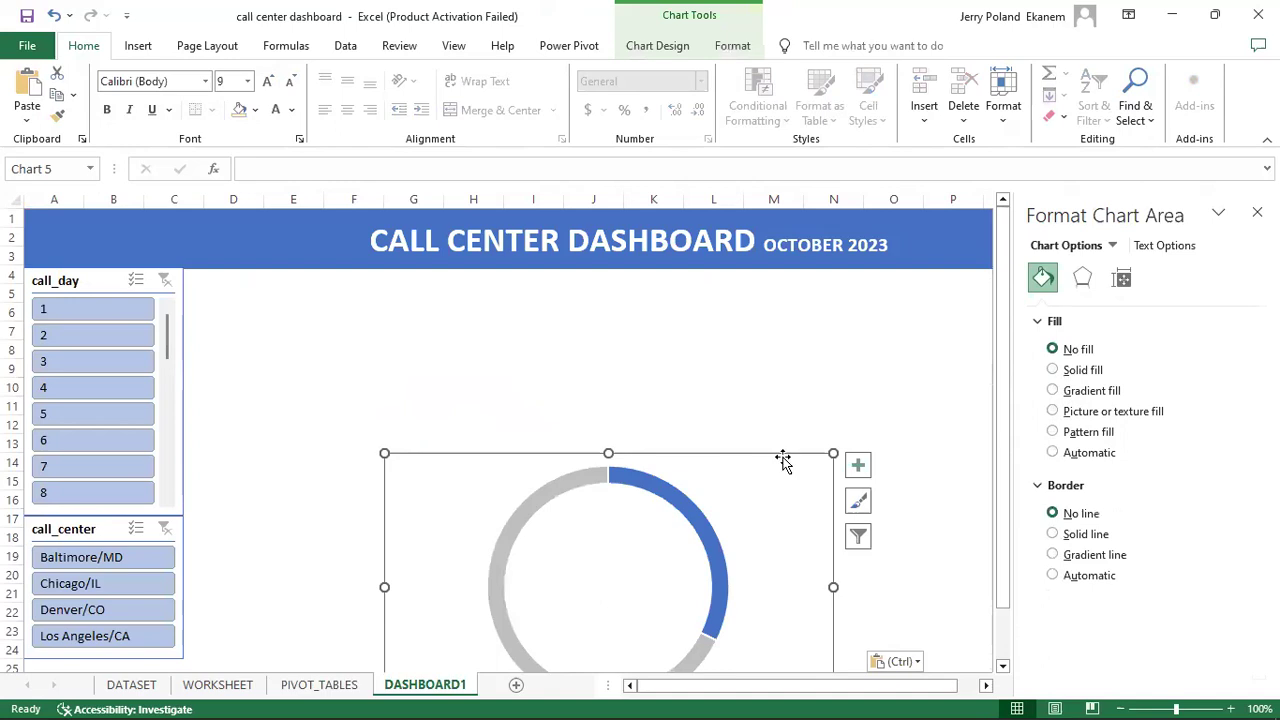
Step: Position the doughnut chart beside the call_day slicer below the banner and shrink it to about two and a half columns wide
drag(763, 456, 714, 428)
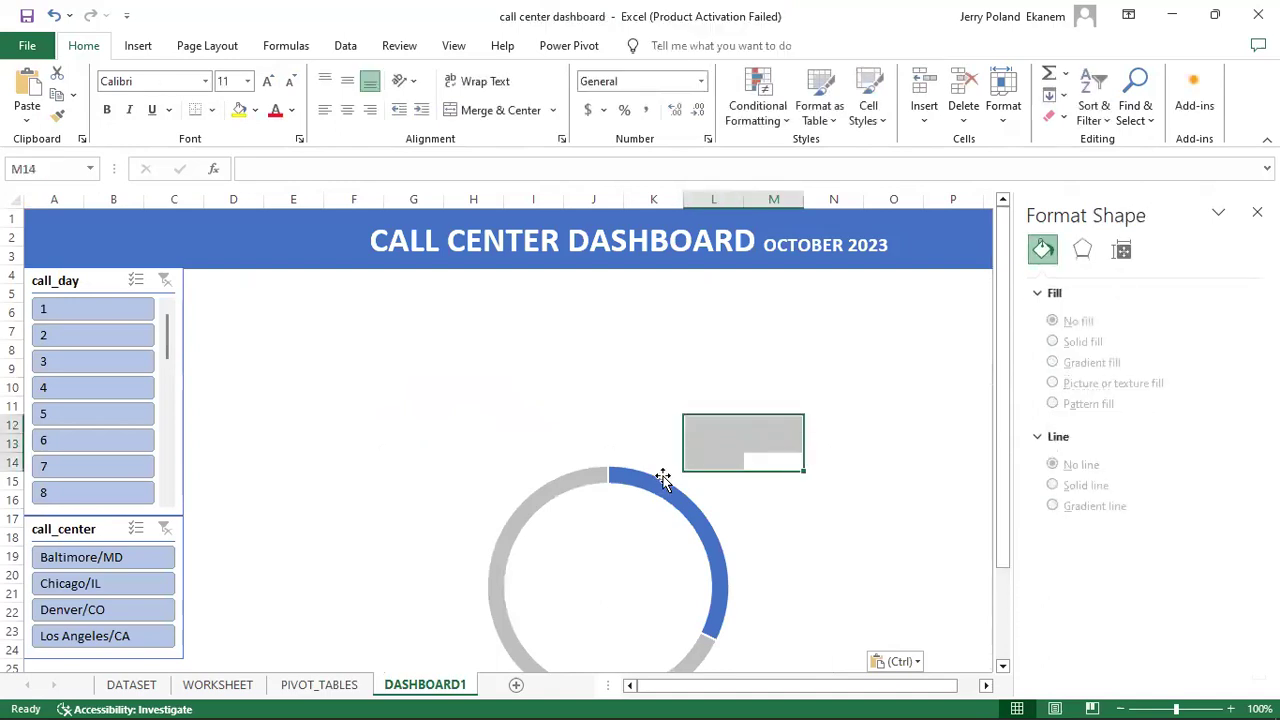
click(829, 453)
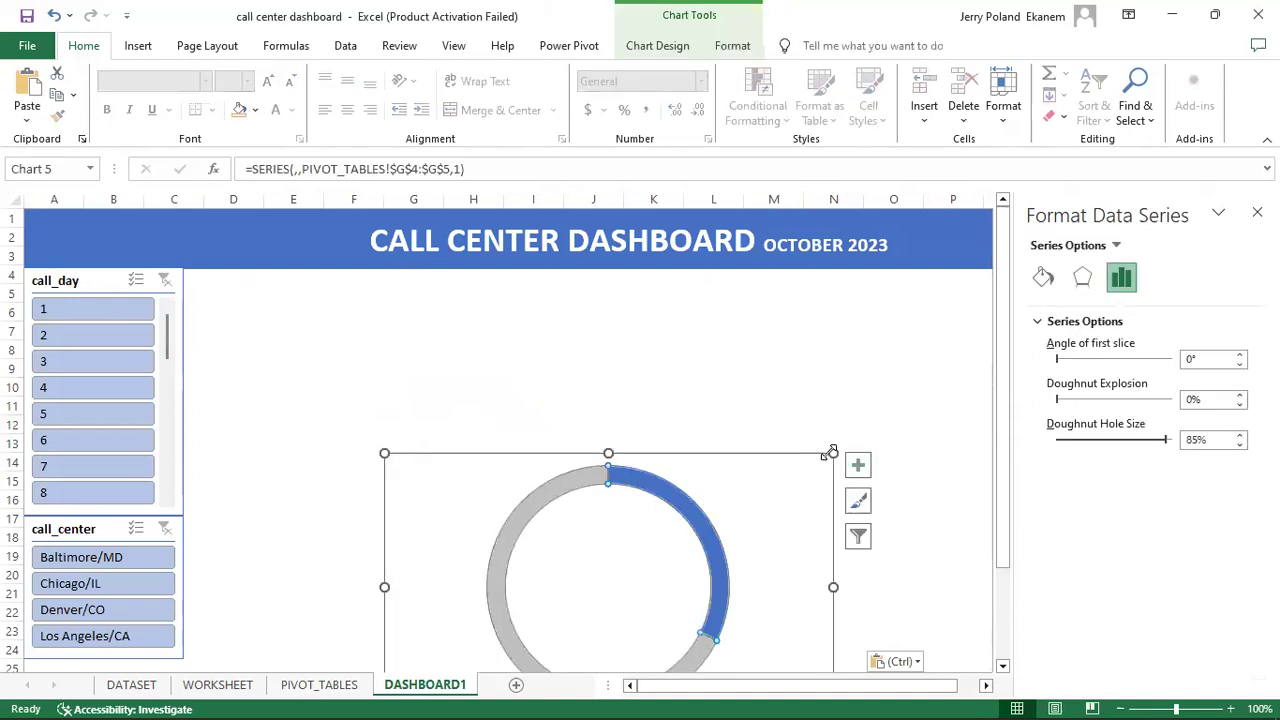
drag(811, 446, 569, 287)
drag(591, 559, 405, 480)
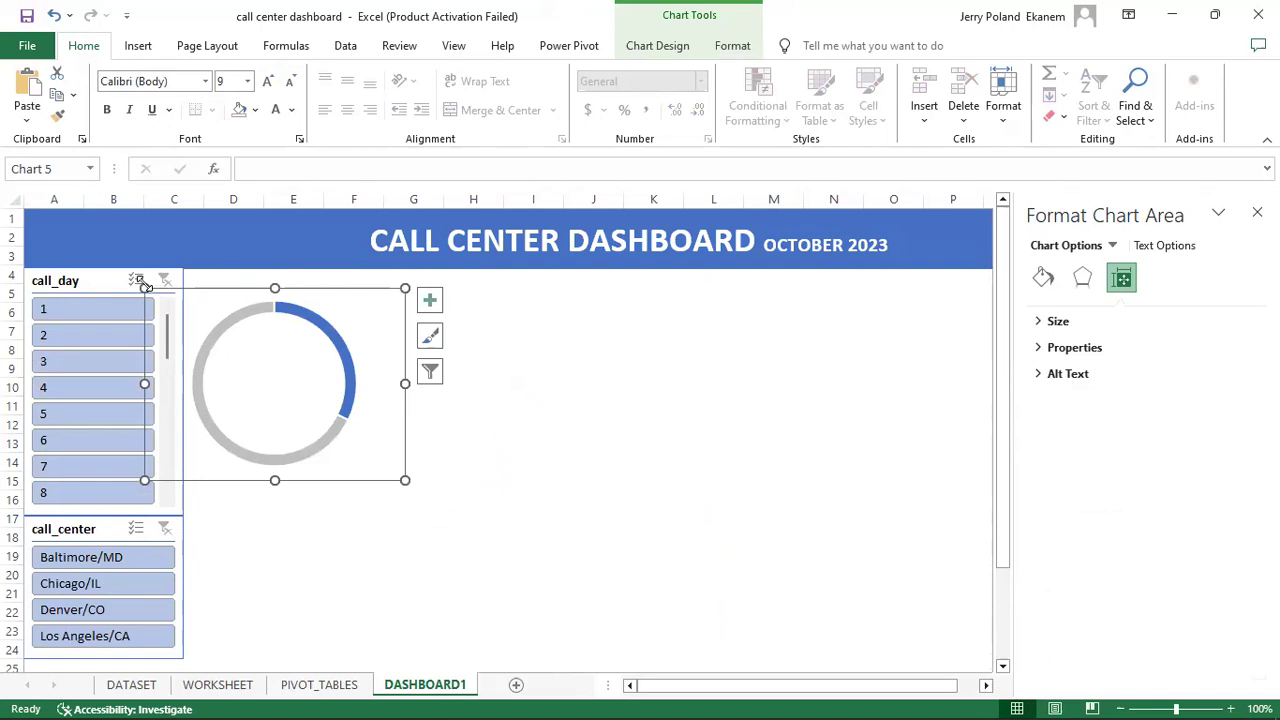
drag(145, 289, 207, 324)
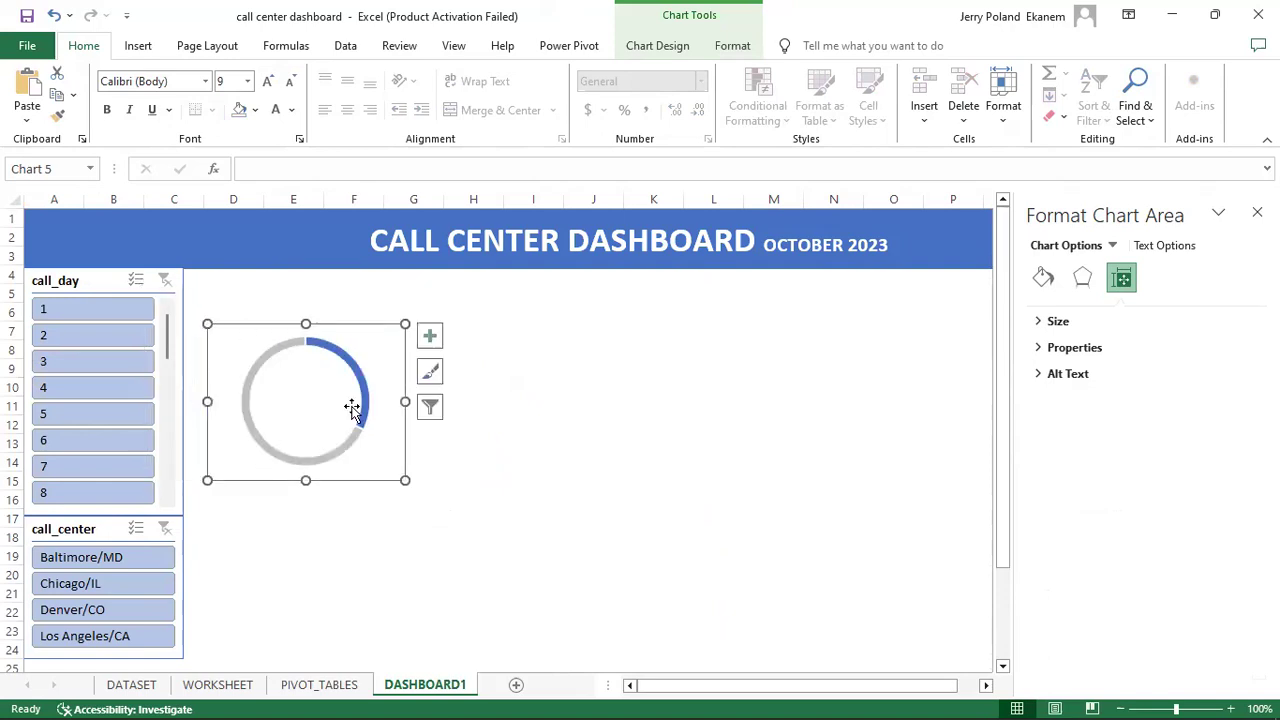
drag(390, 477, 347, 450)
click(331, 346)
drag(325, 320, 320, 299)
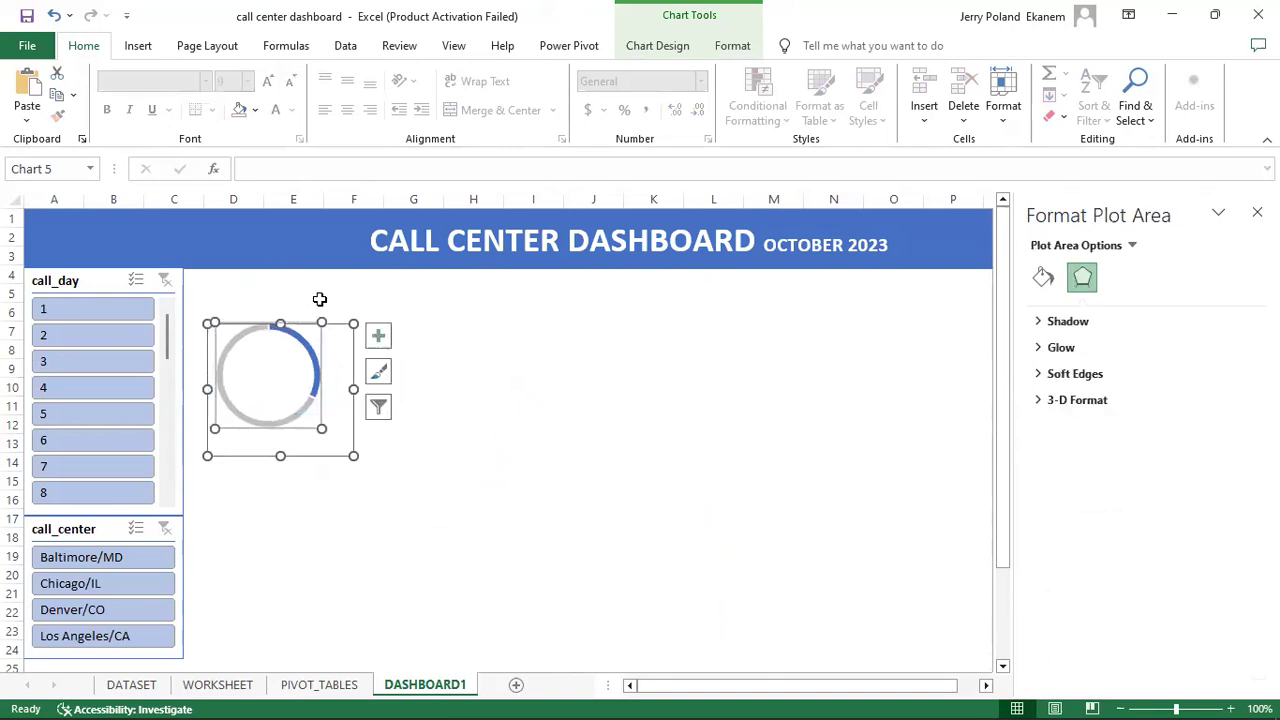
click(389, 463)
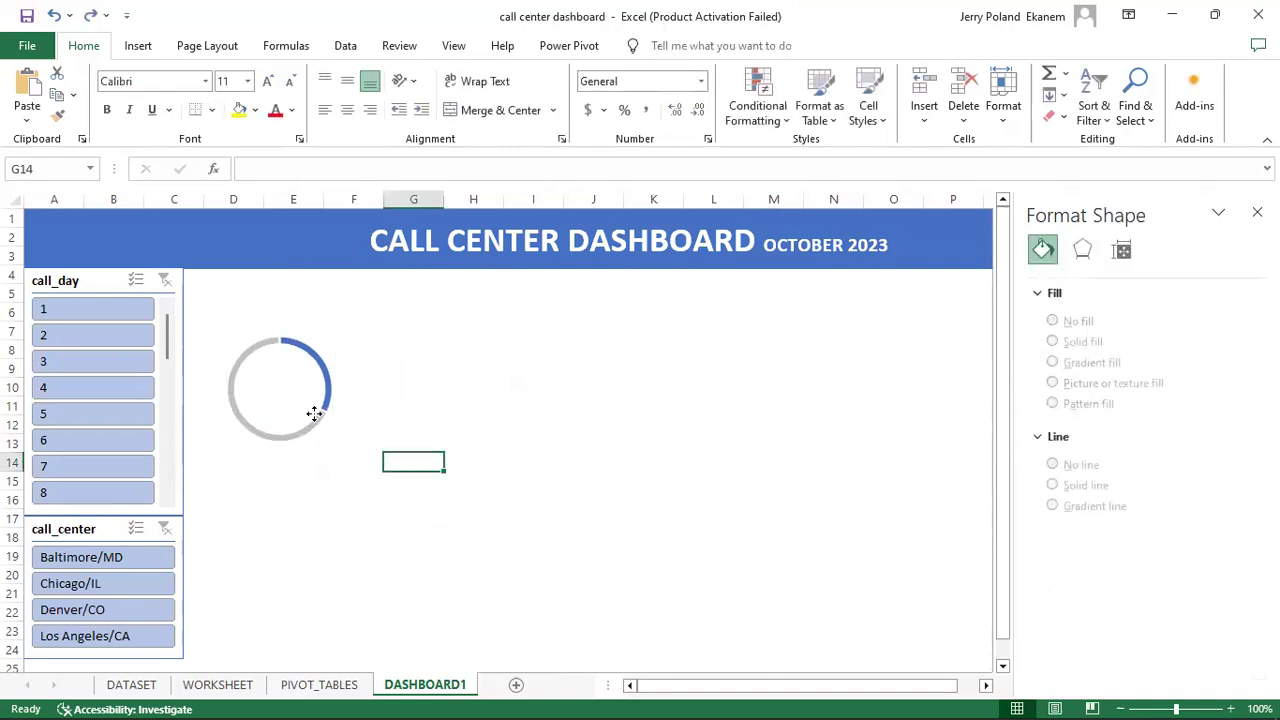
Step: Shrink the doughnut chart to about two columns wide and move it directly beneath the banner, next to the call_day slicer
click(351, 449)
drag(338, 445, 333, 440)
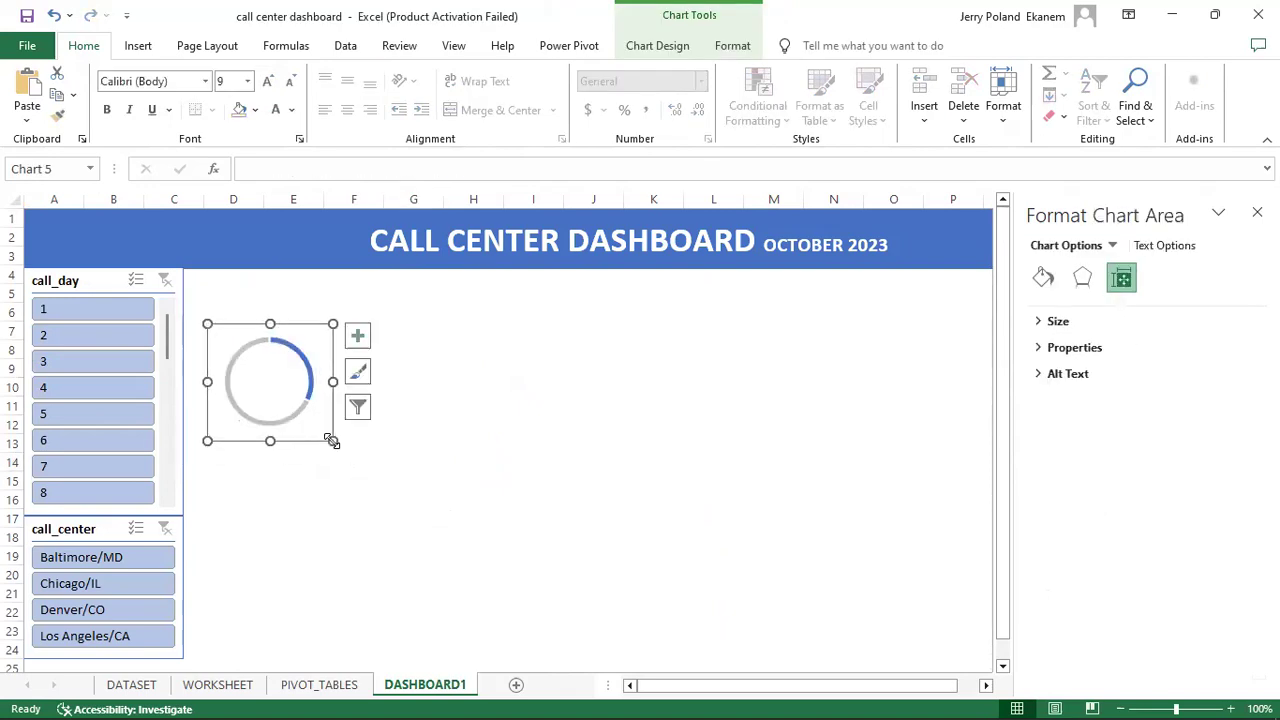
click(310, 308)
key(ctrl+z)
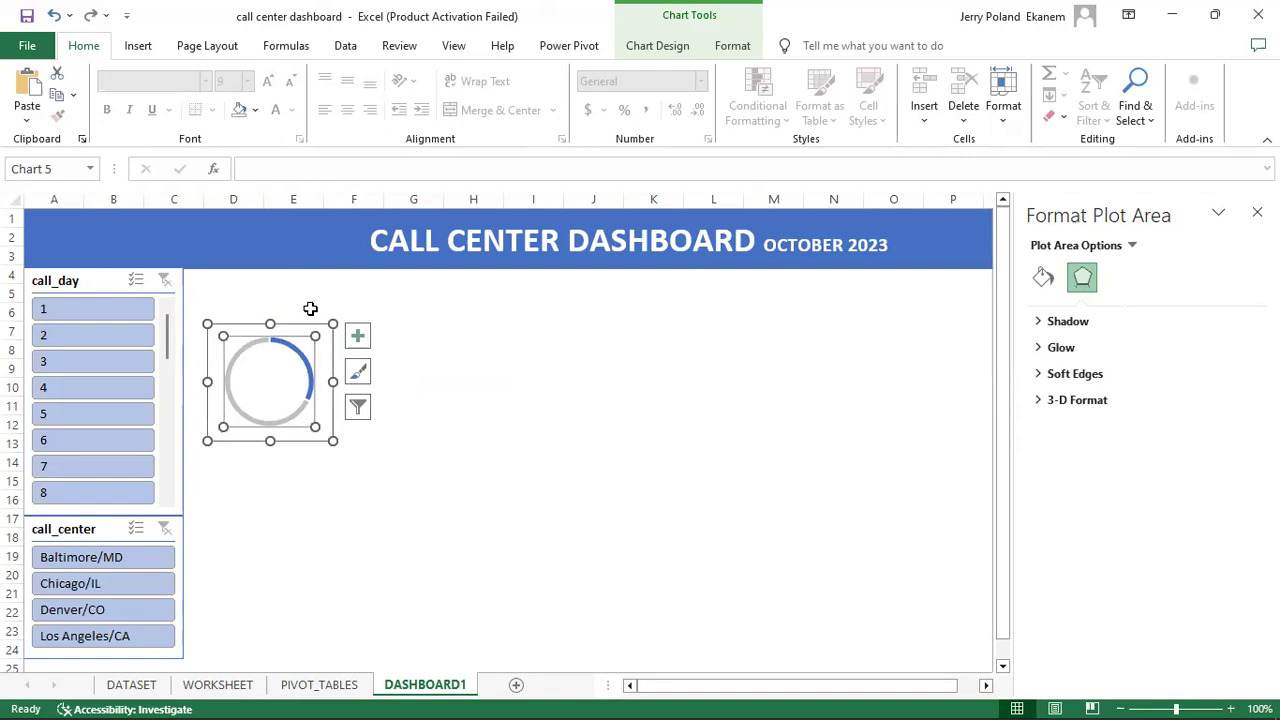
click(332, 440)
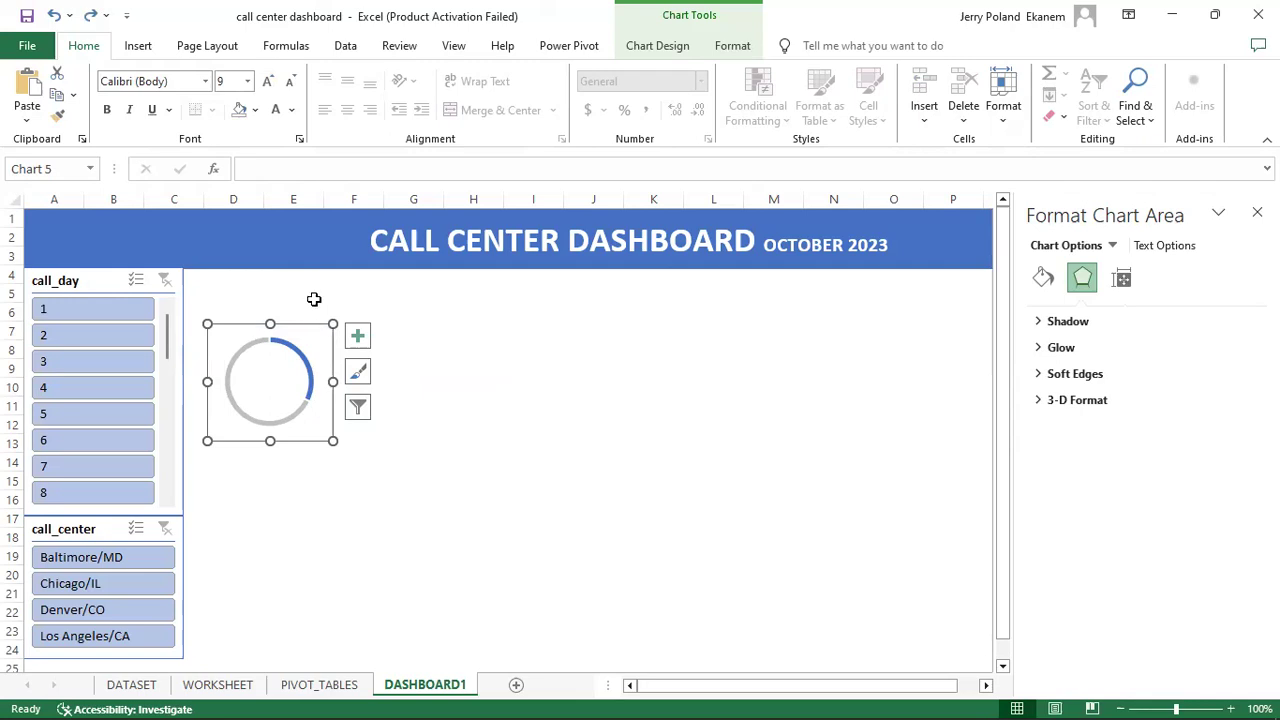
drag(329, 329, 312, 284)
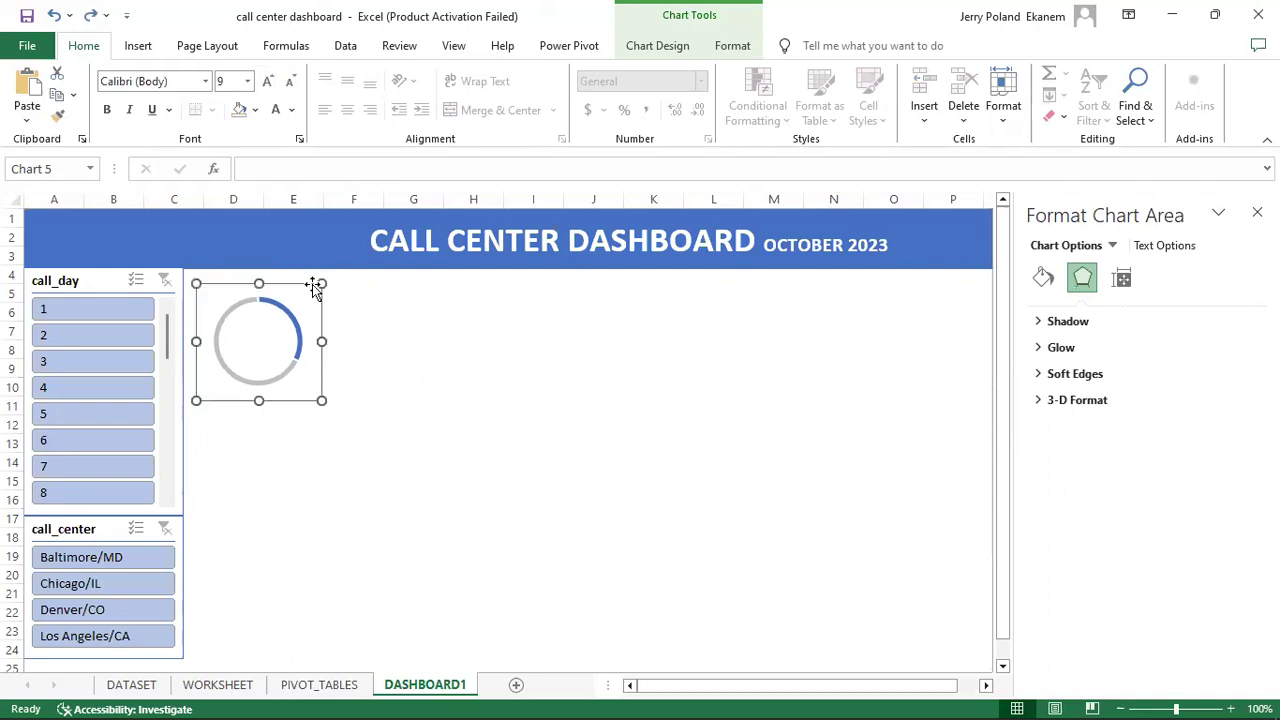
Step: Insert a text box about 1.03" wide and 0.25" high beside the doughnut chart on the dashboard
click(363, 412)
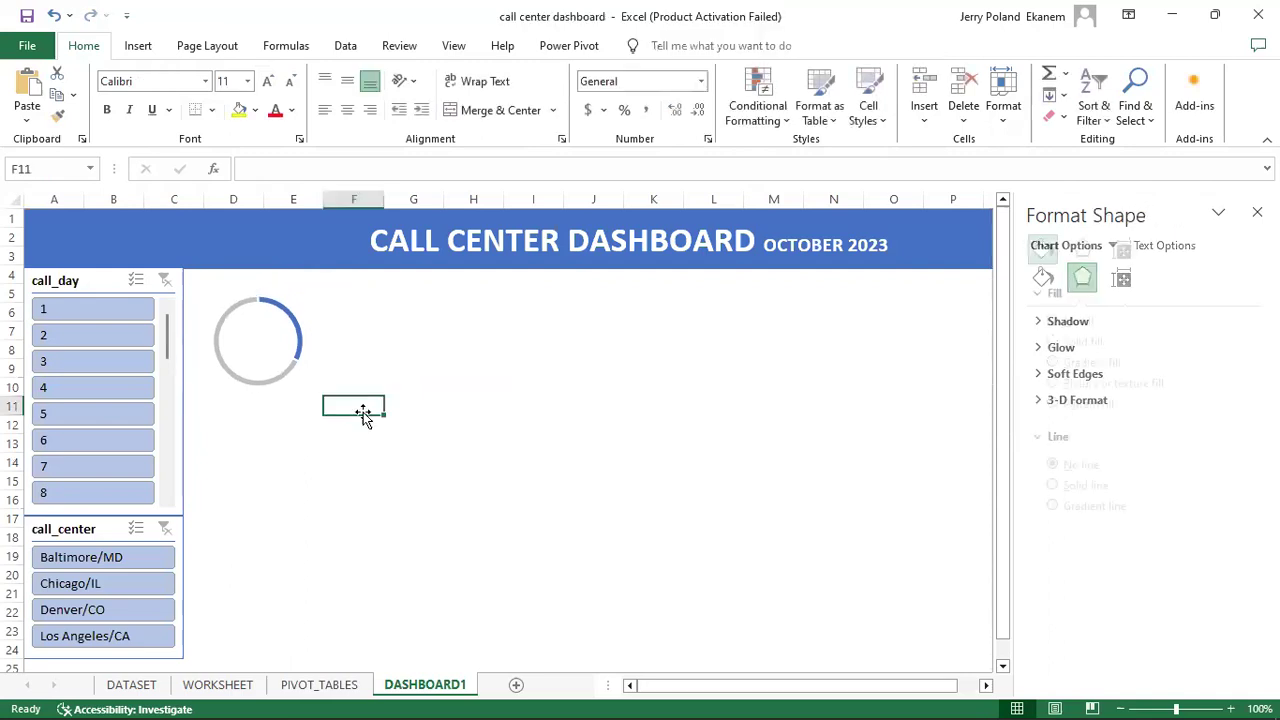
click(287, 352)
click(483, 325)
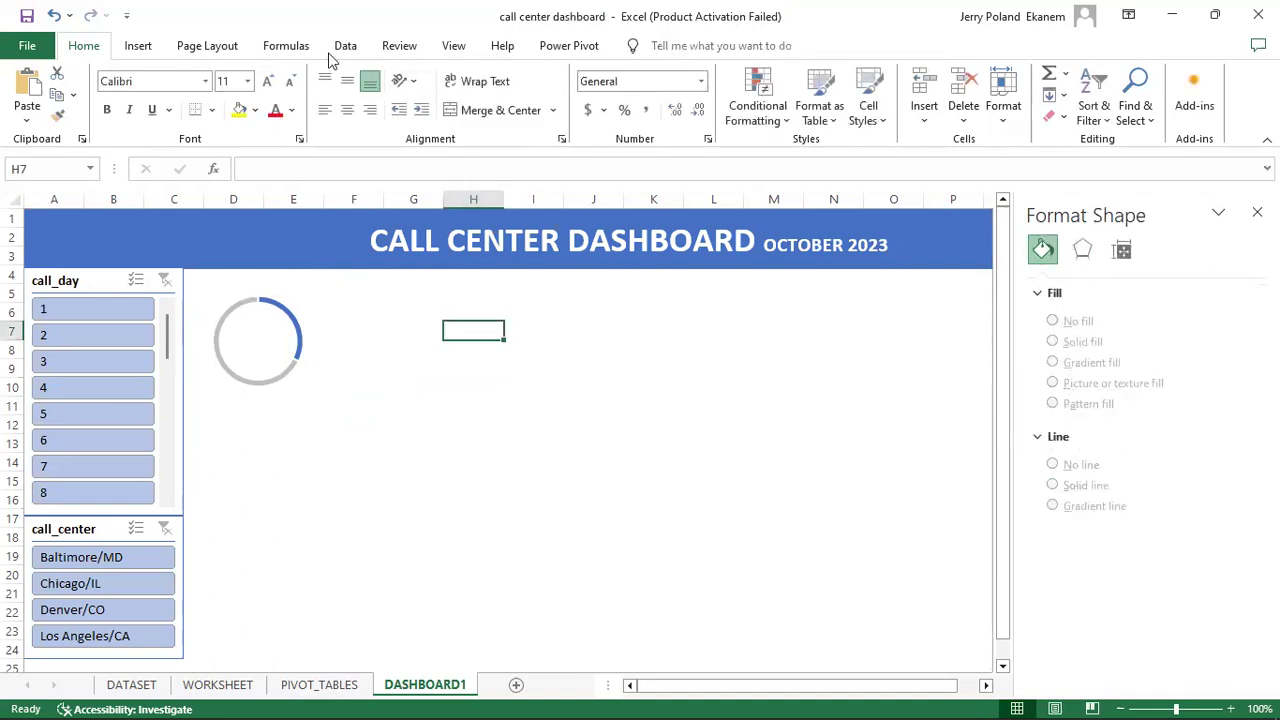
click(138, 46)
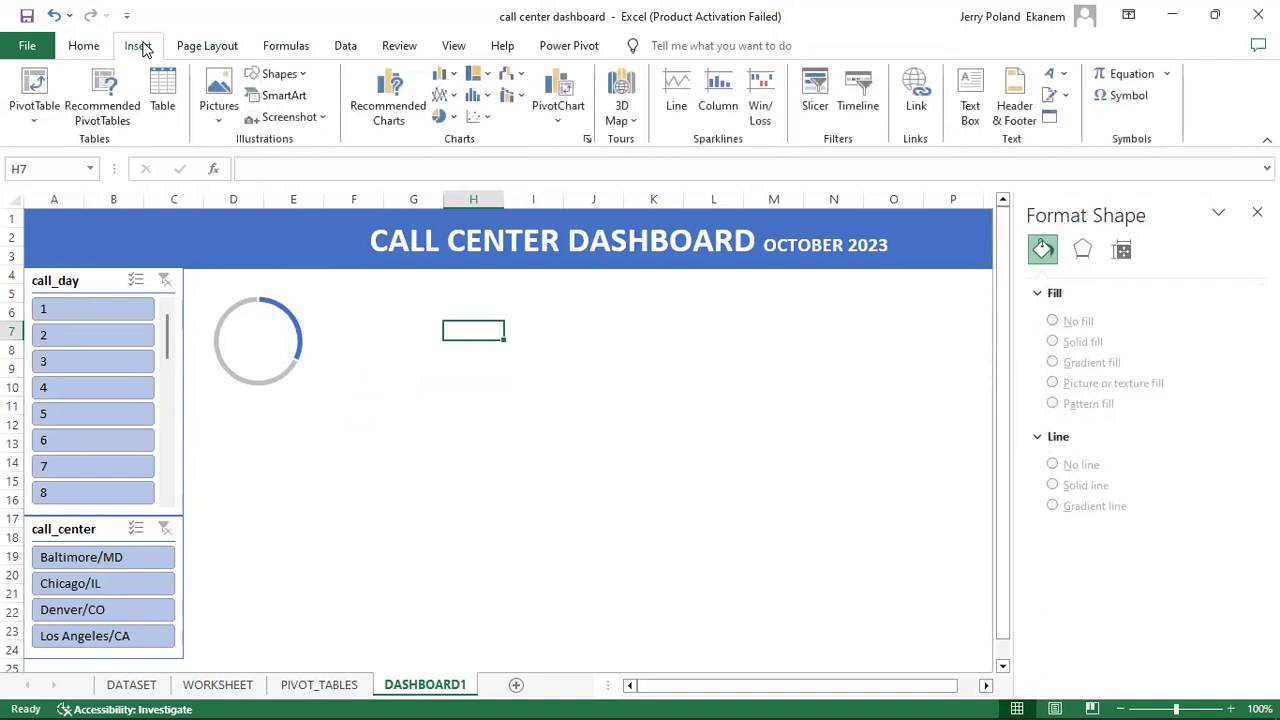
click(975, 100)
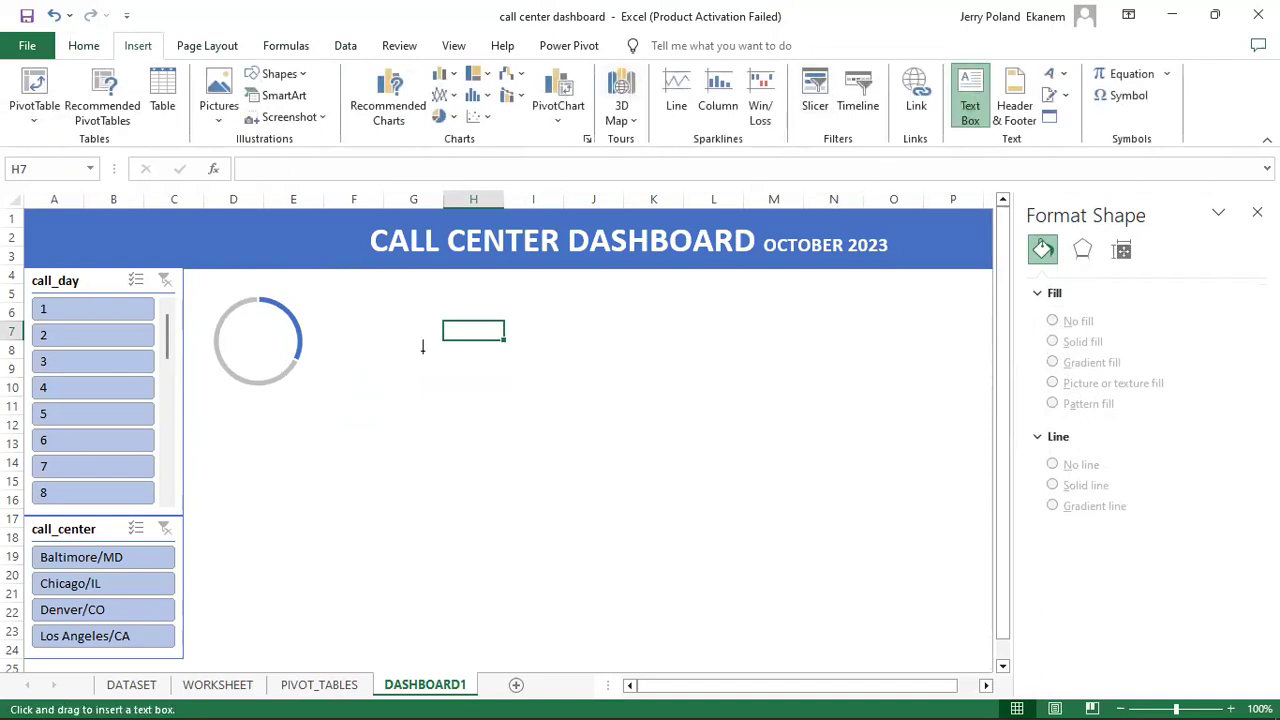
drag(336, 358, 430, 384)
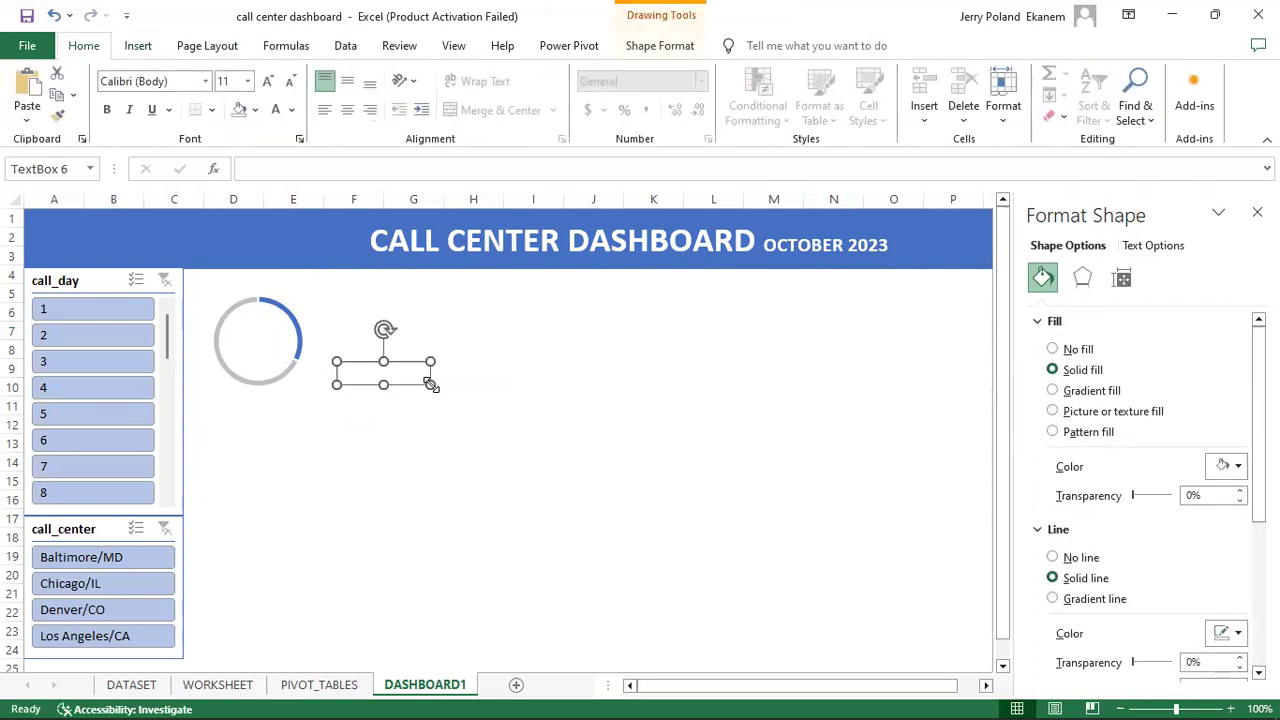
Step: Link the new text box to the Call-Center call count in cell G6 of PIVOT_TABLES
click(279, 167)
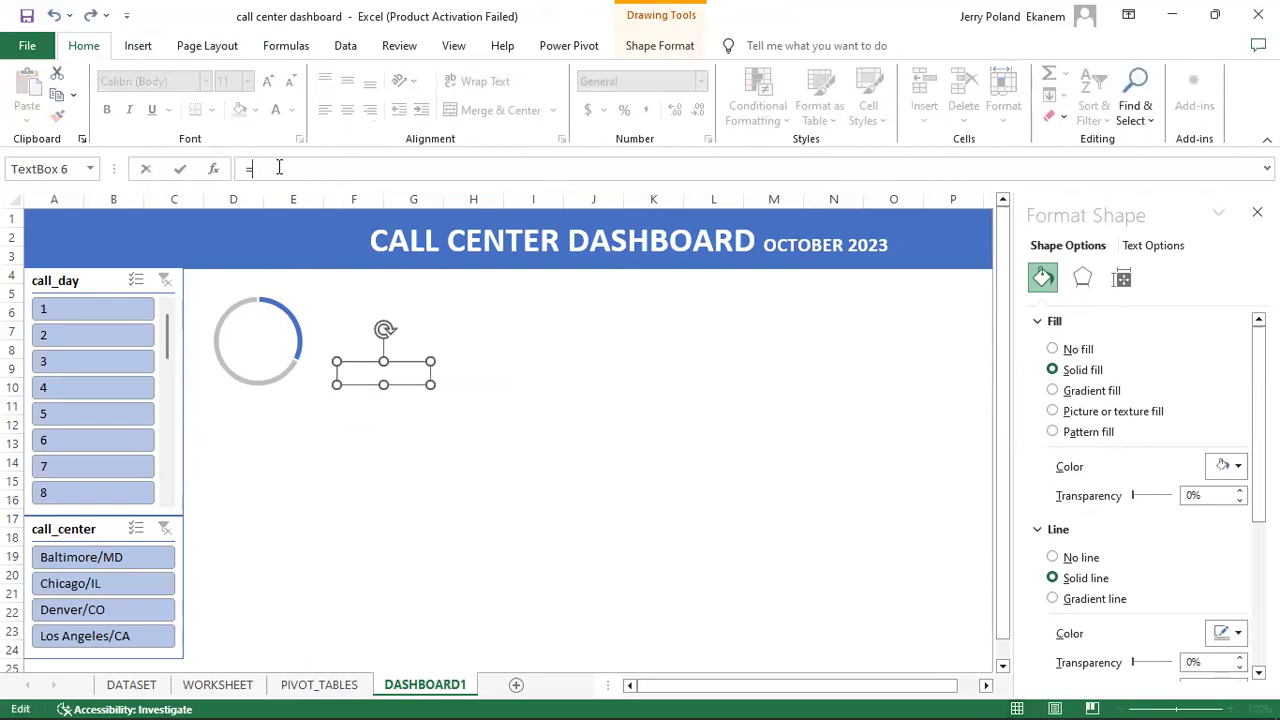
click(327, 688)
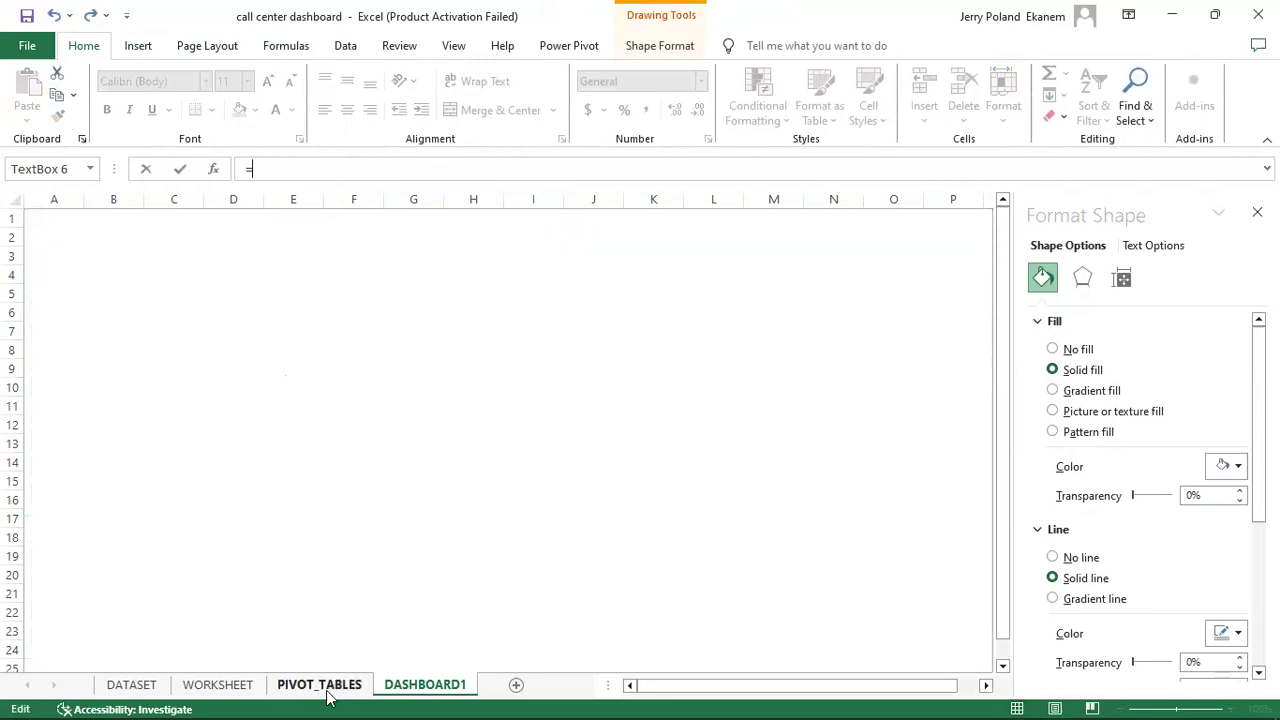
click(419, 287)
click(413, 287)
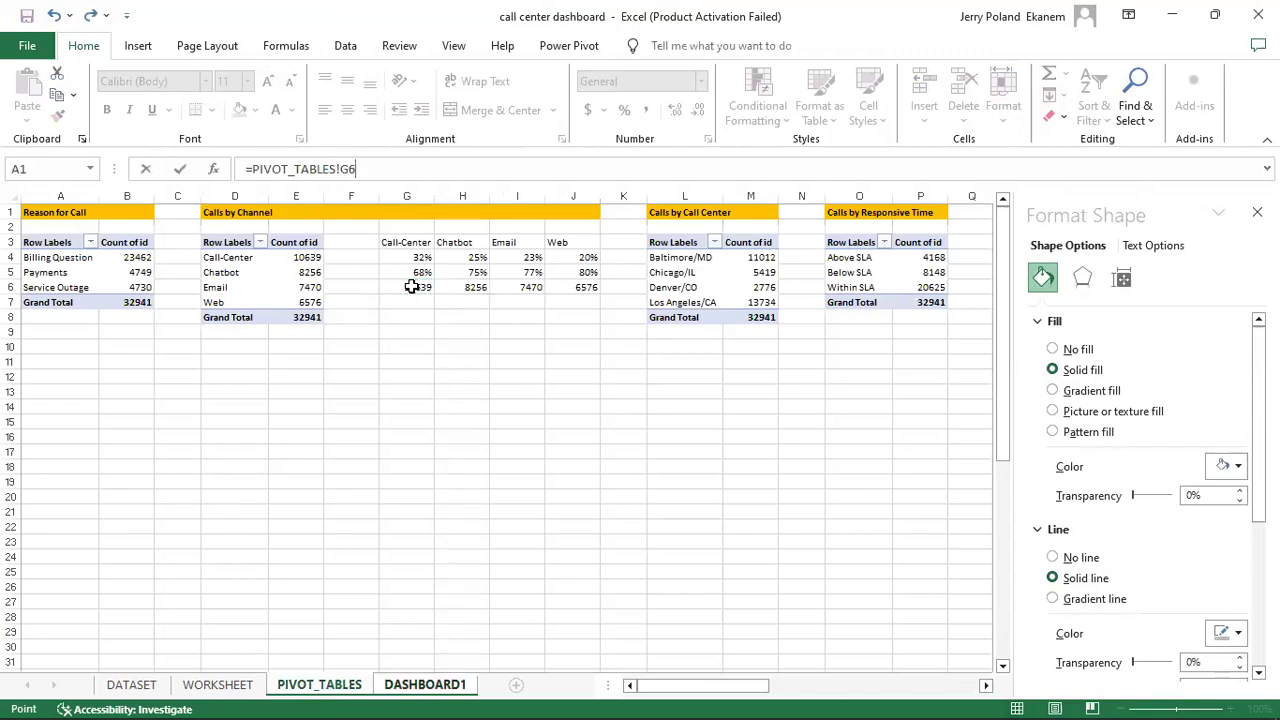
key(Return)
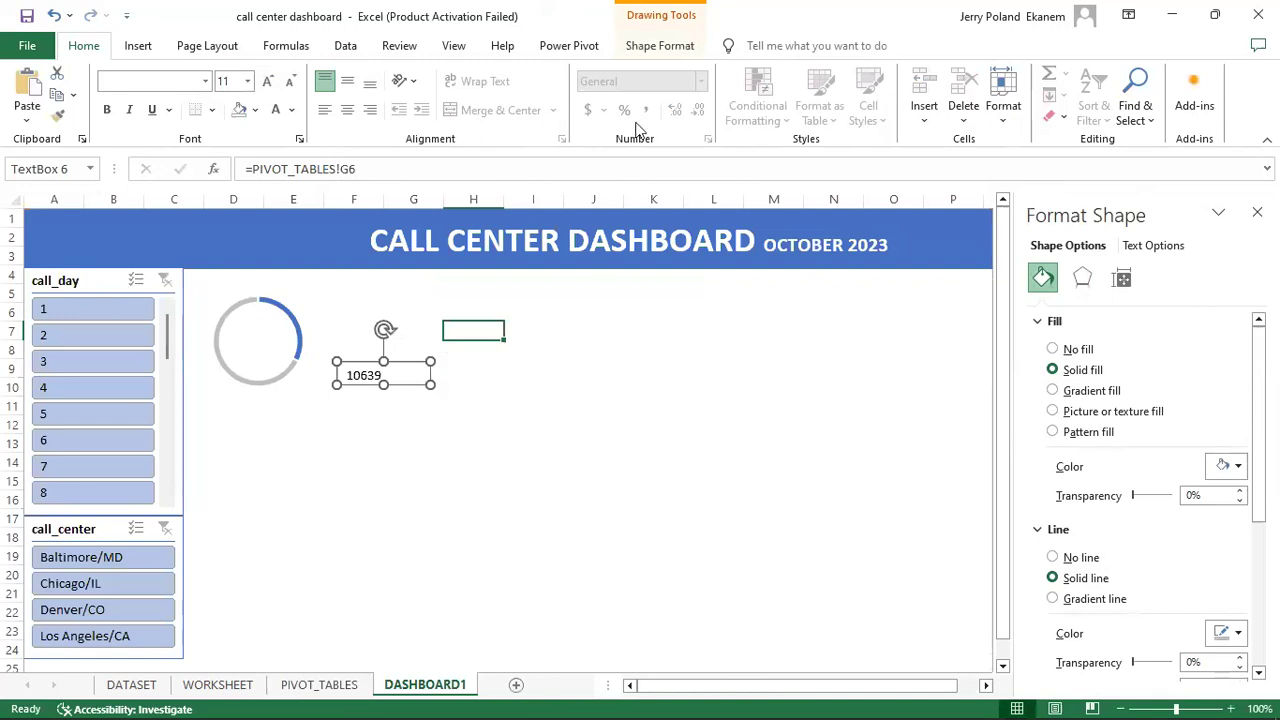
Step: Format the linked text box with no fill and no outline
click(653, 50)
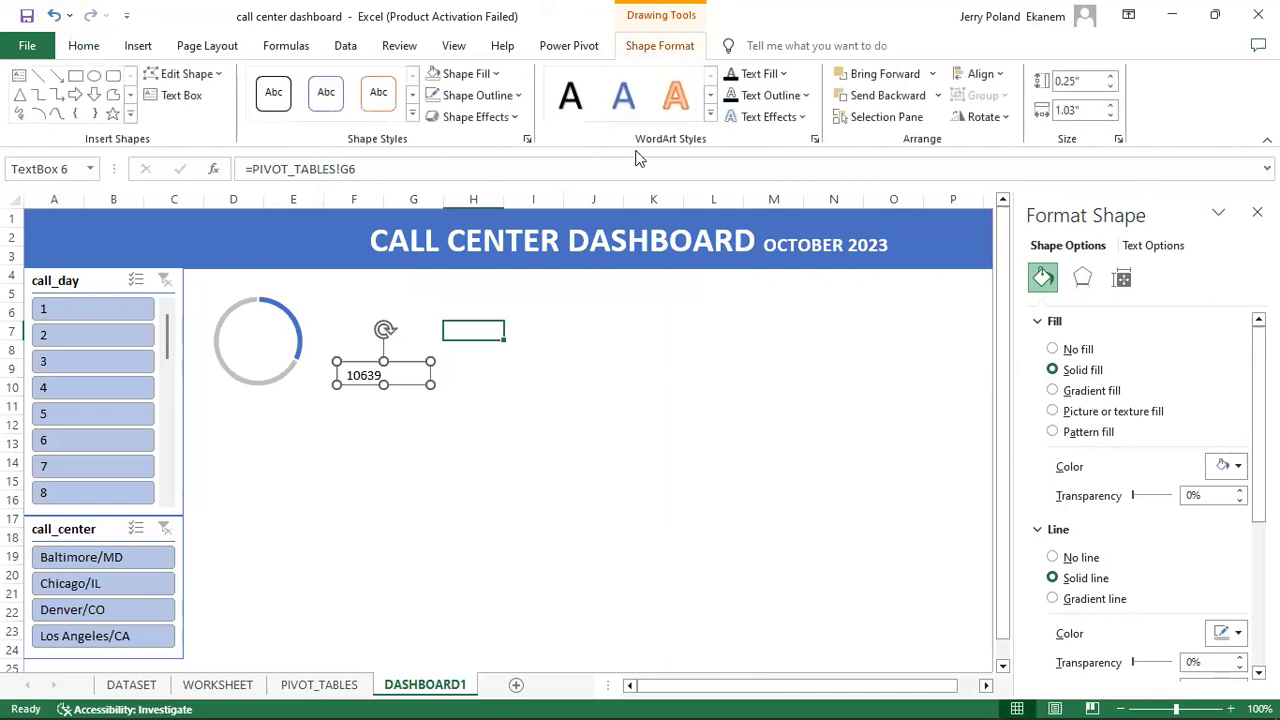
click(482, 77)
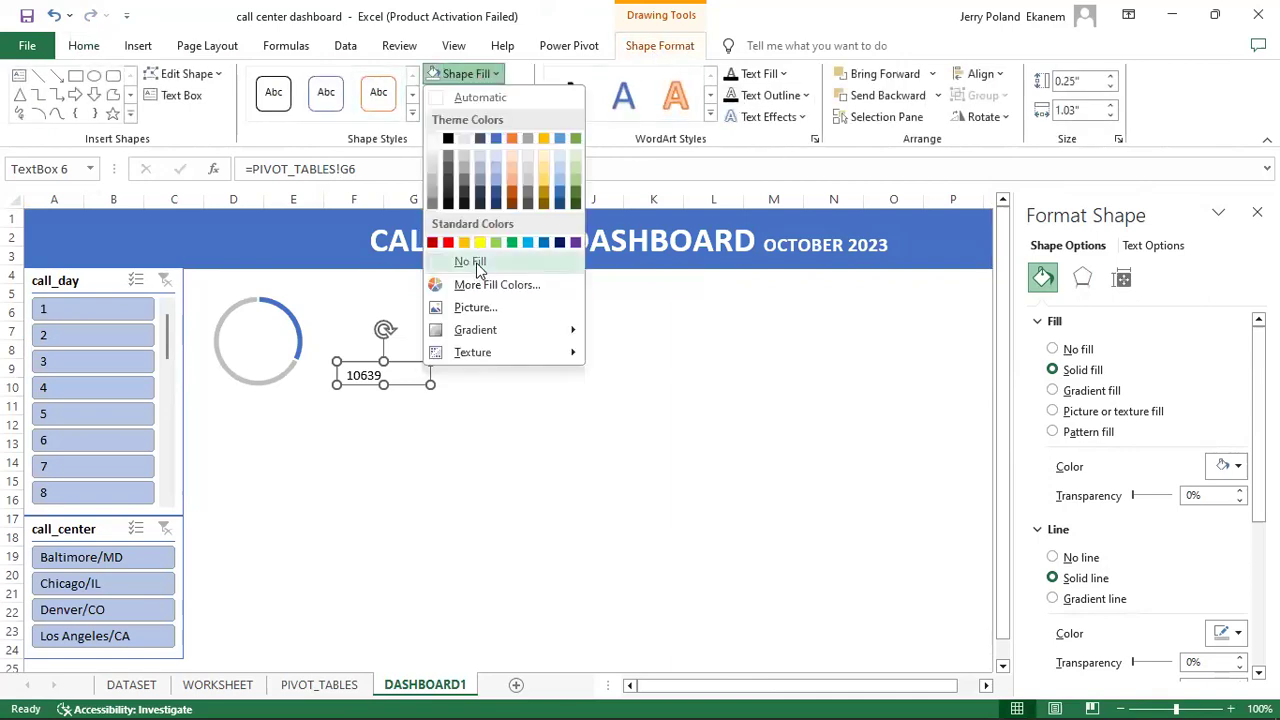
click(478, 265)
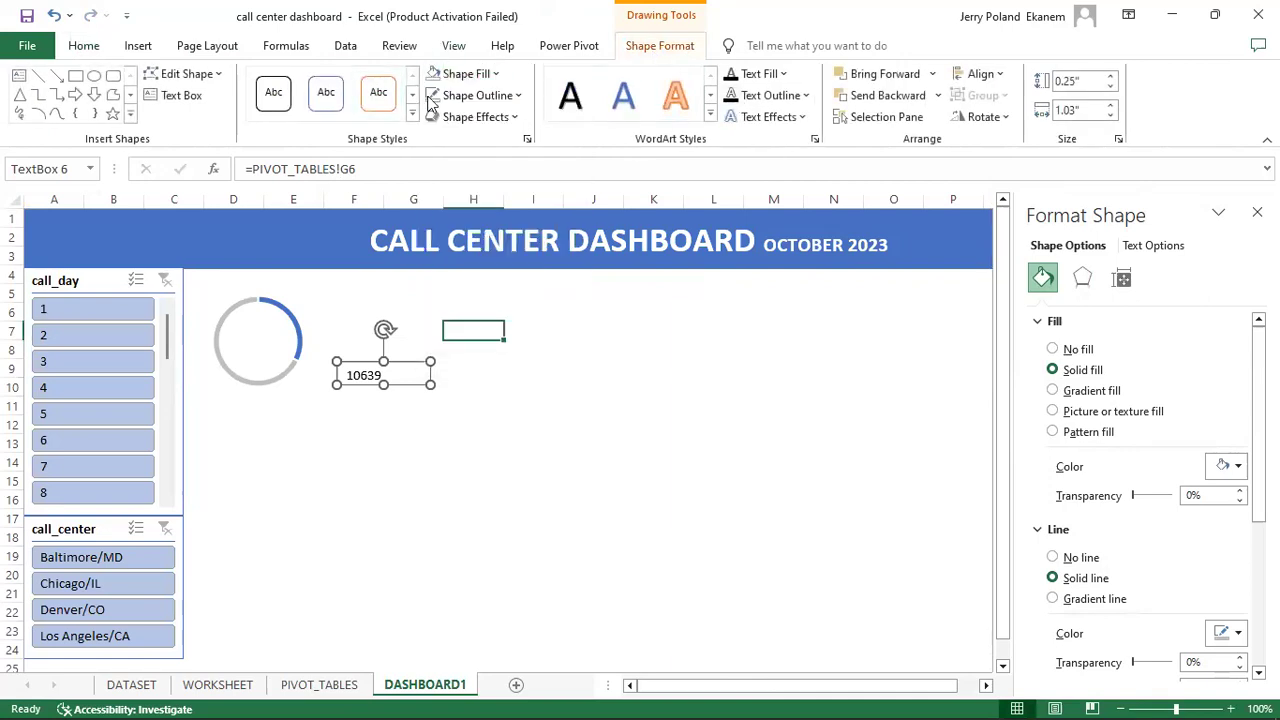
click(506, 97)
click(480, 280)
Step: Make the call count text bold and fit its narrowed text box inside the doughnut ring
click(85, 47)
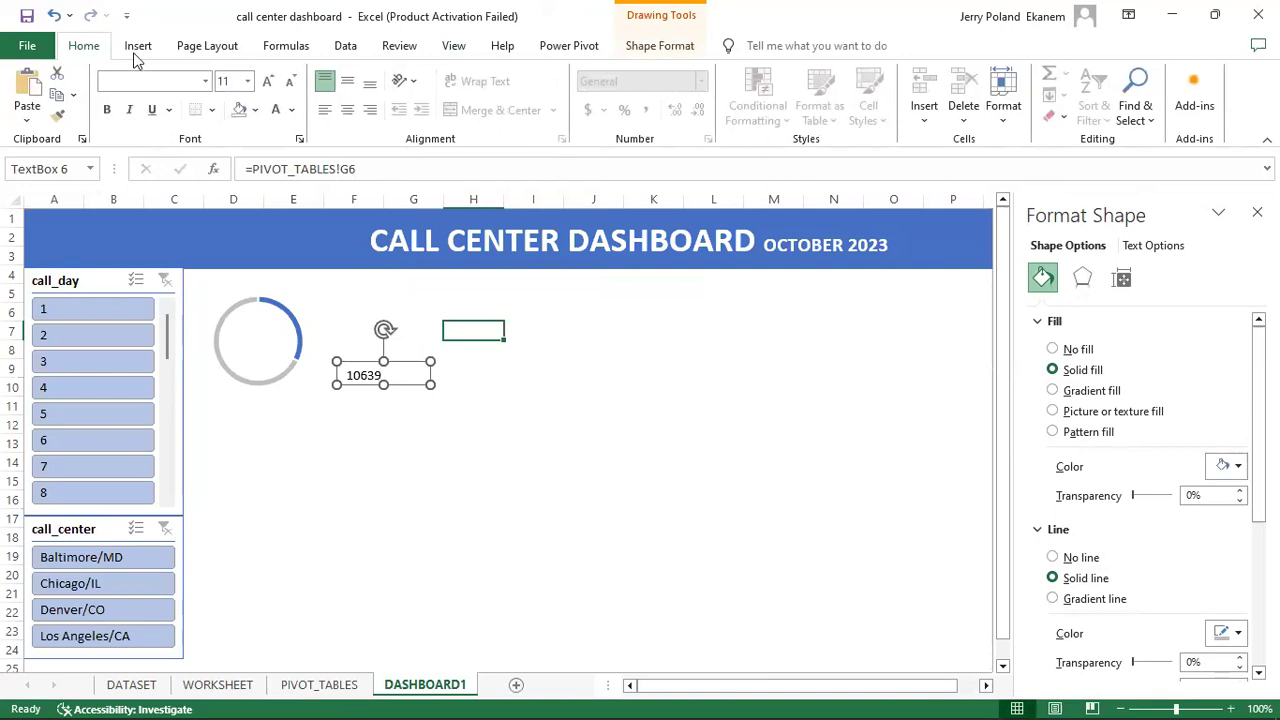
click(249, 81)
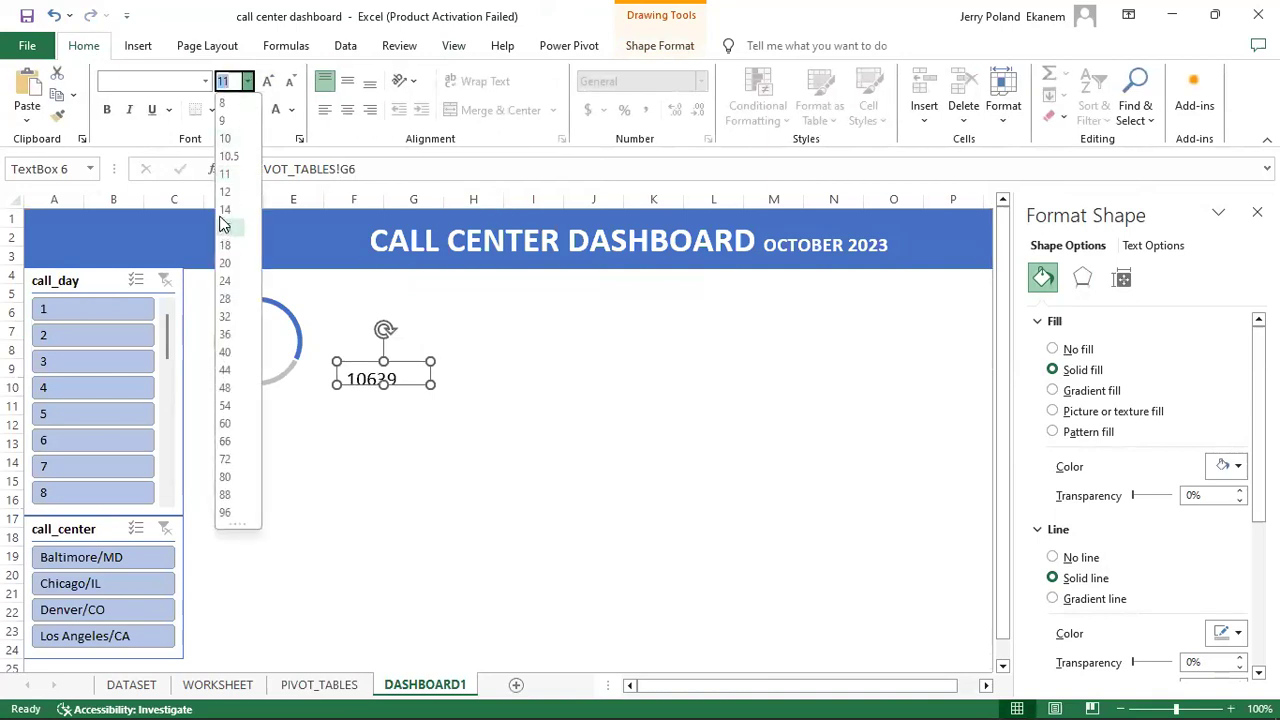
key(Escape)
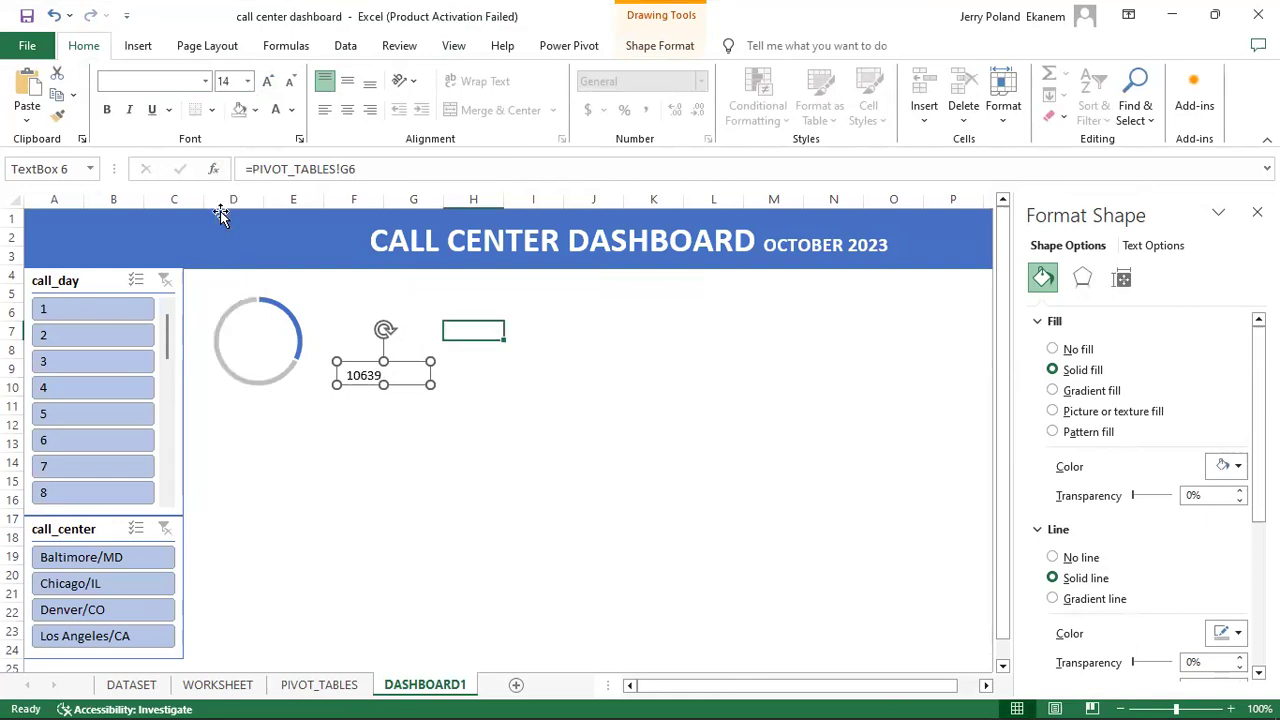
key(ctrl+b)
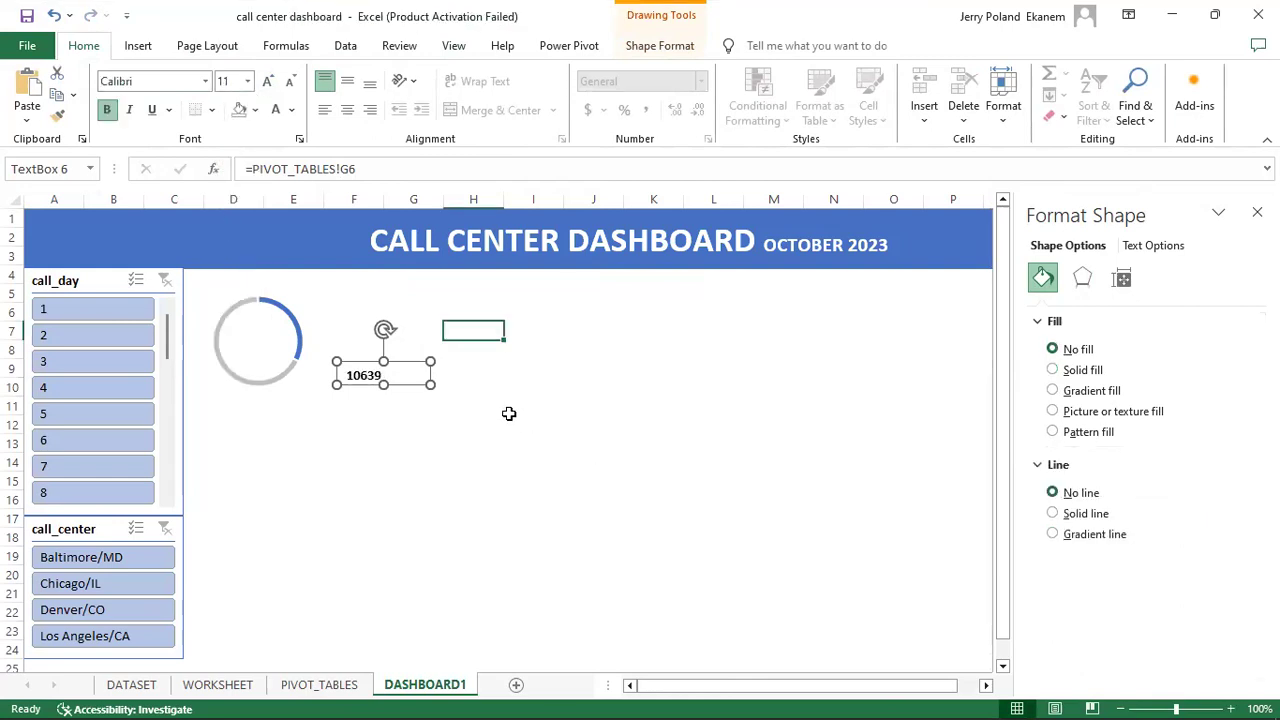
drag(418, 370, 270, 334)
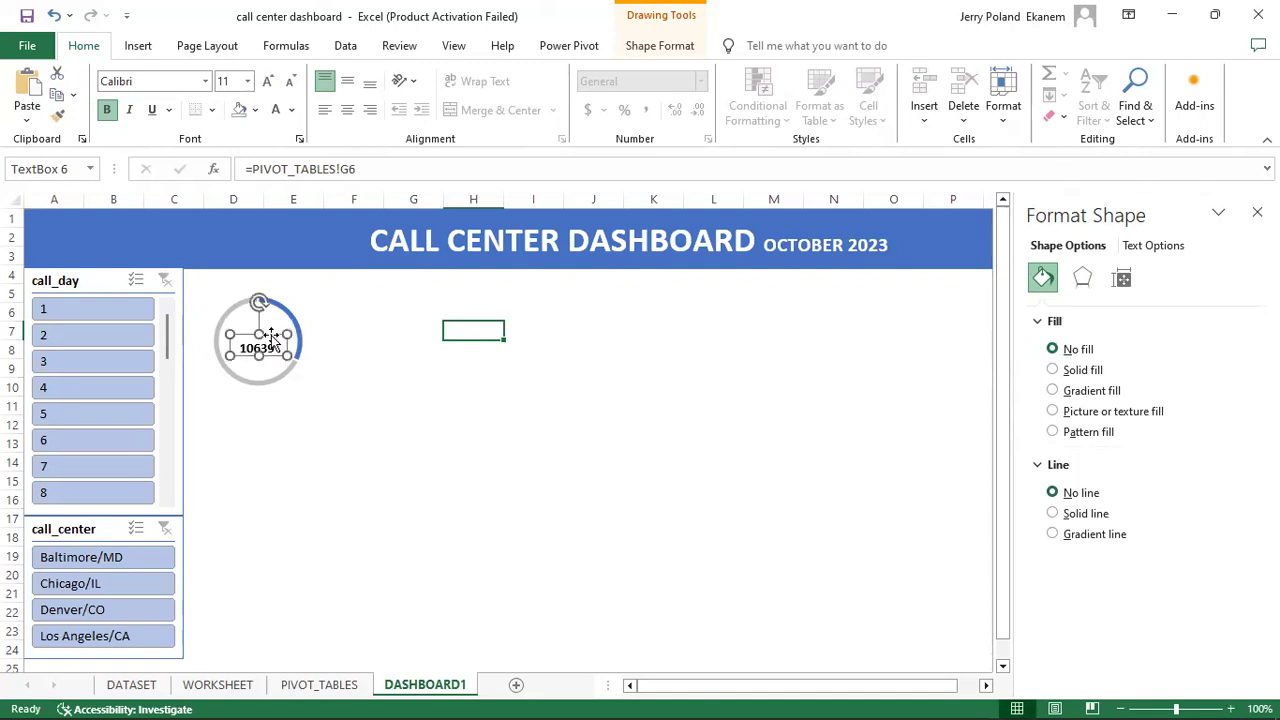
Step: Format the channel counts in G6:J6 of PIVOT_TABLES with thousands separators and no decimals, then return to DASHBOARD1
click(319, 688)
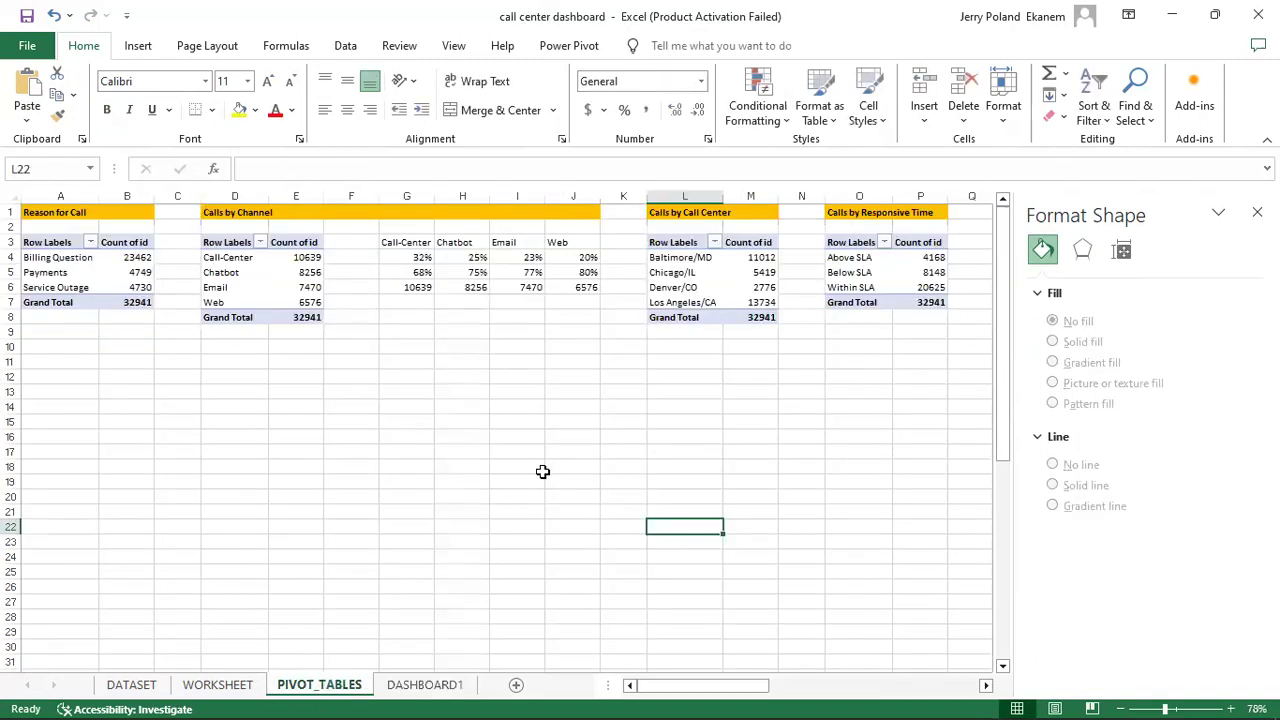
click(408, 288)
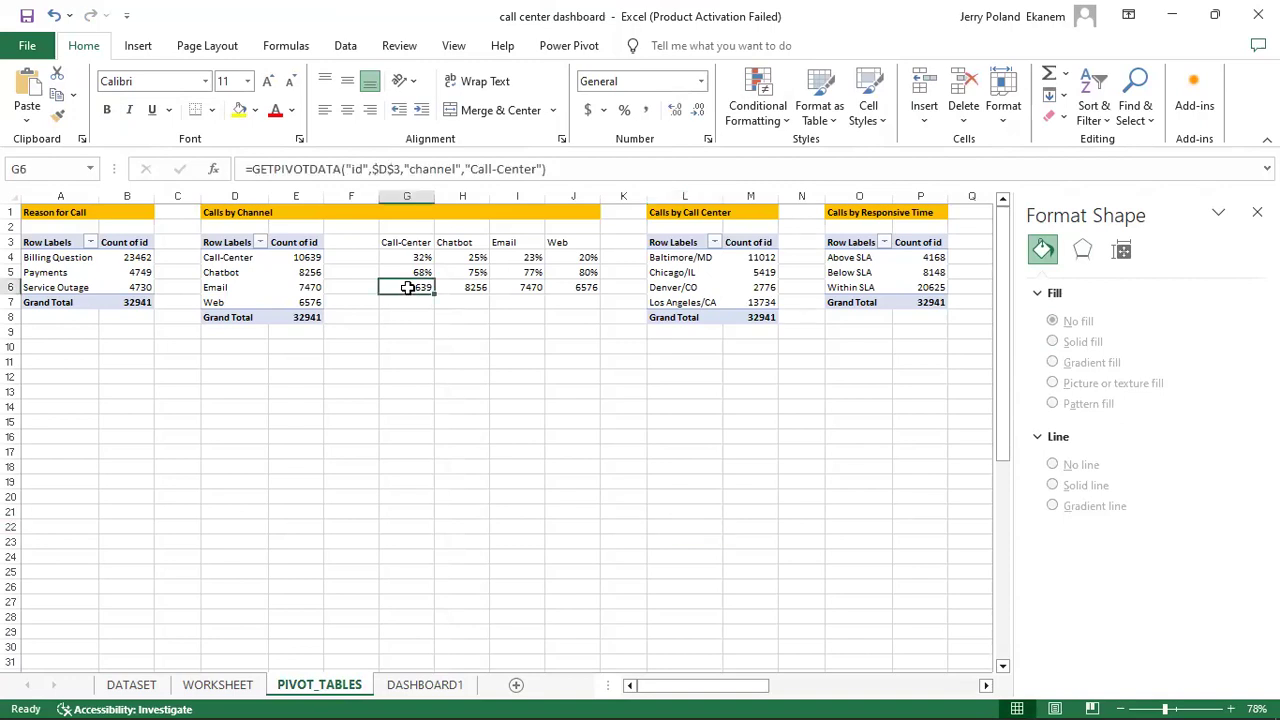
drag(408, 288, 570, 278)
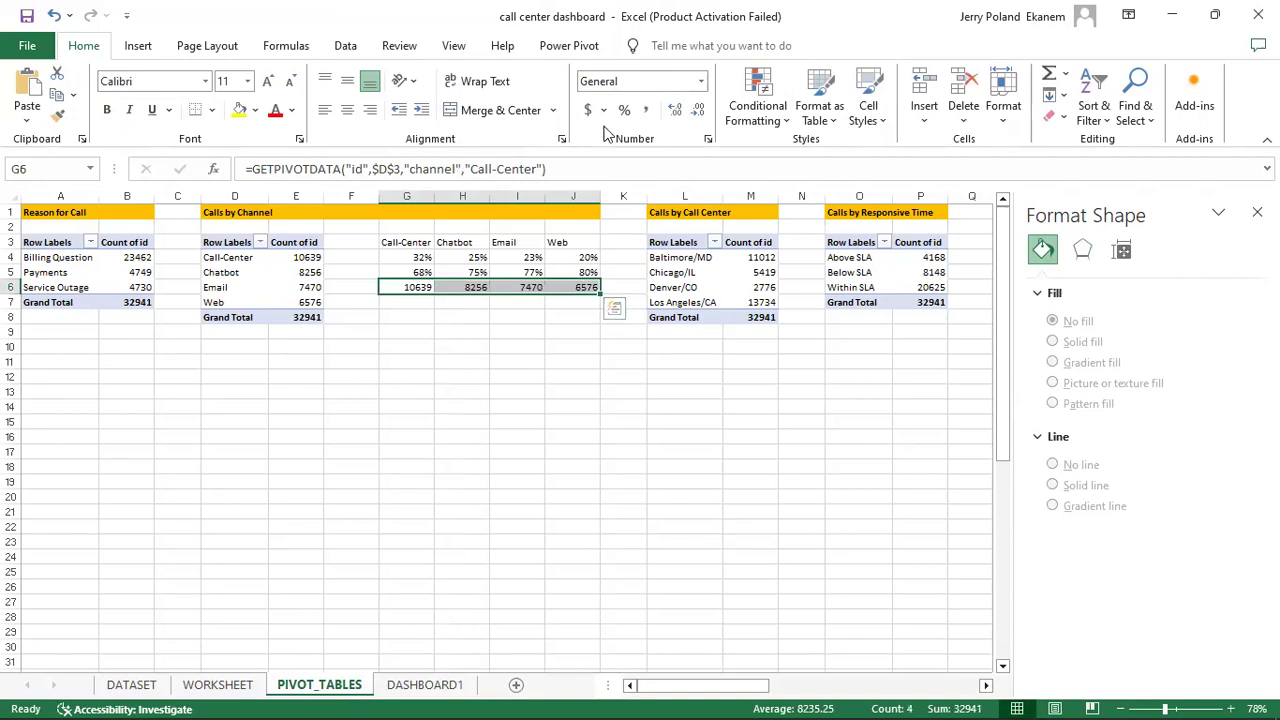
click(645, 110)
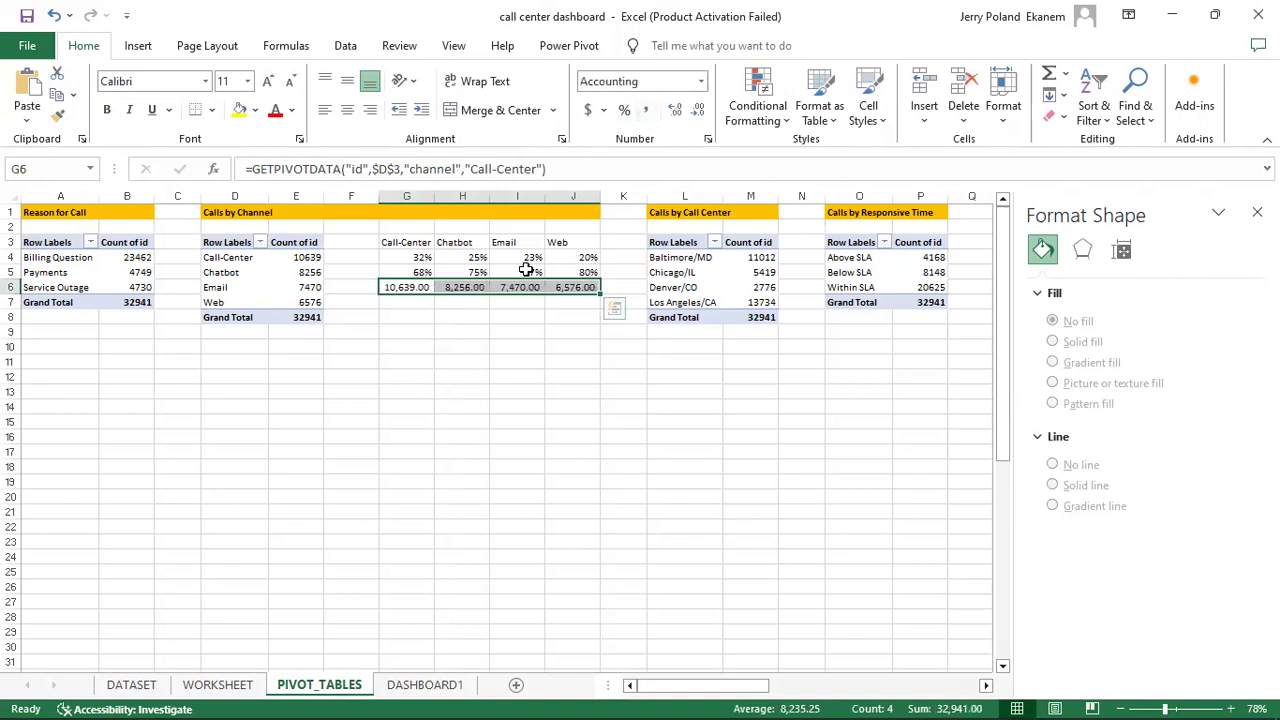
click(699, 111)
click(699, 111)
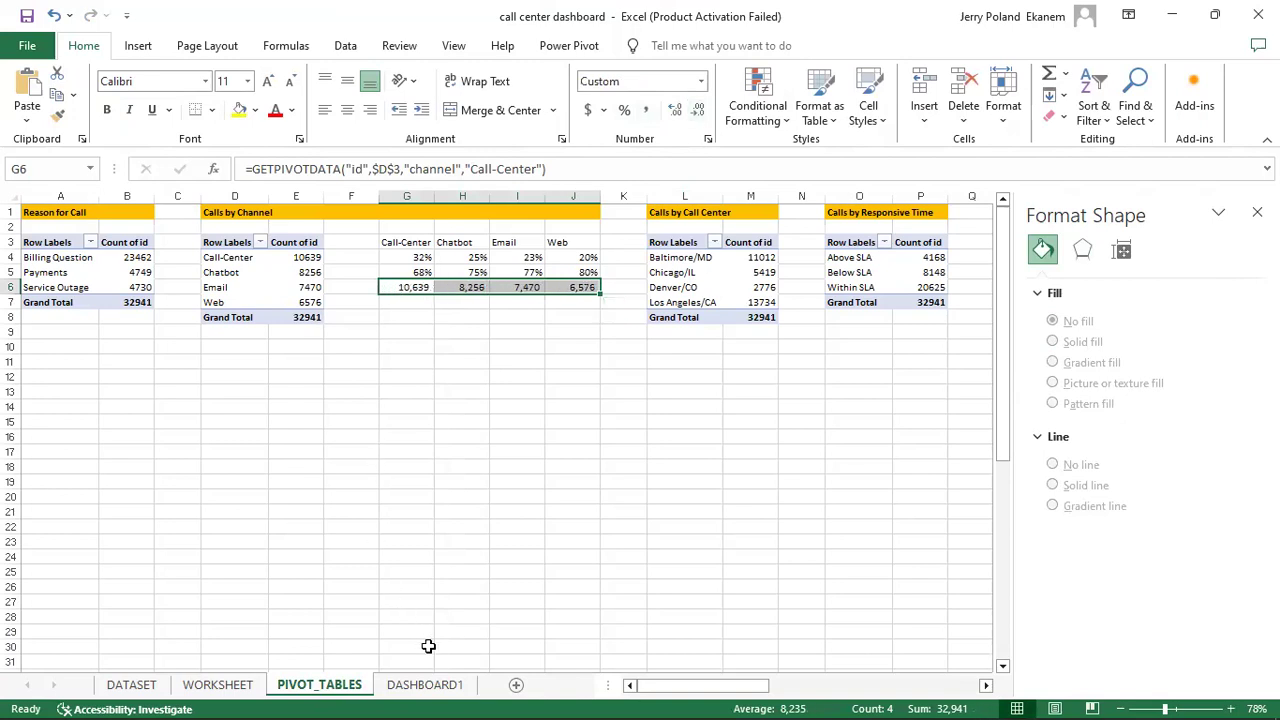
click(427, 685)
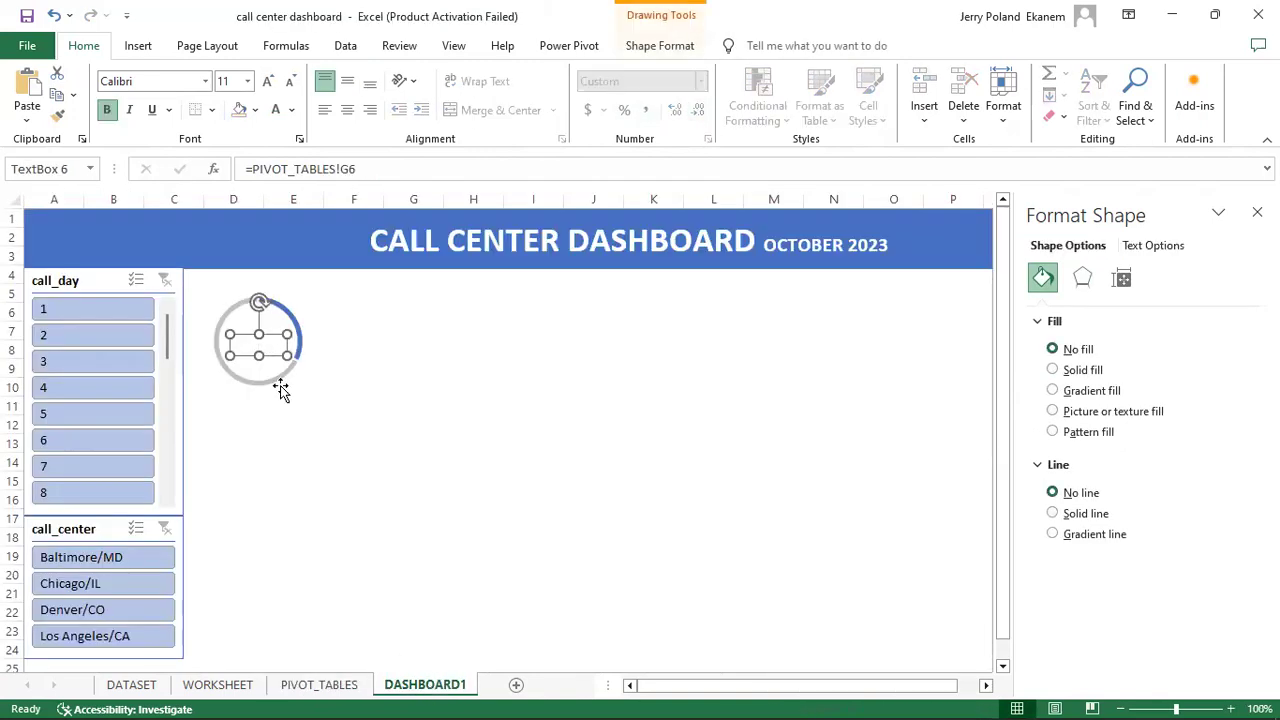
Step: Enlarge and centre the call count text box in the doughnut, and place a duplicate of it directly beneath
drag(286, 355, 272, 330)
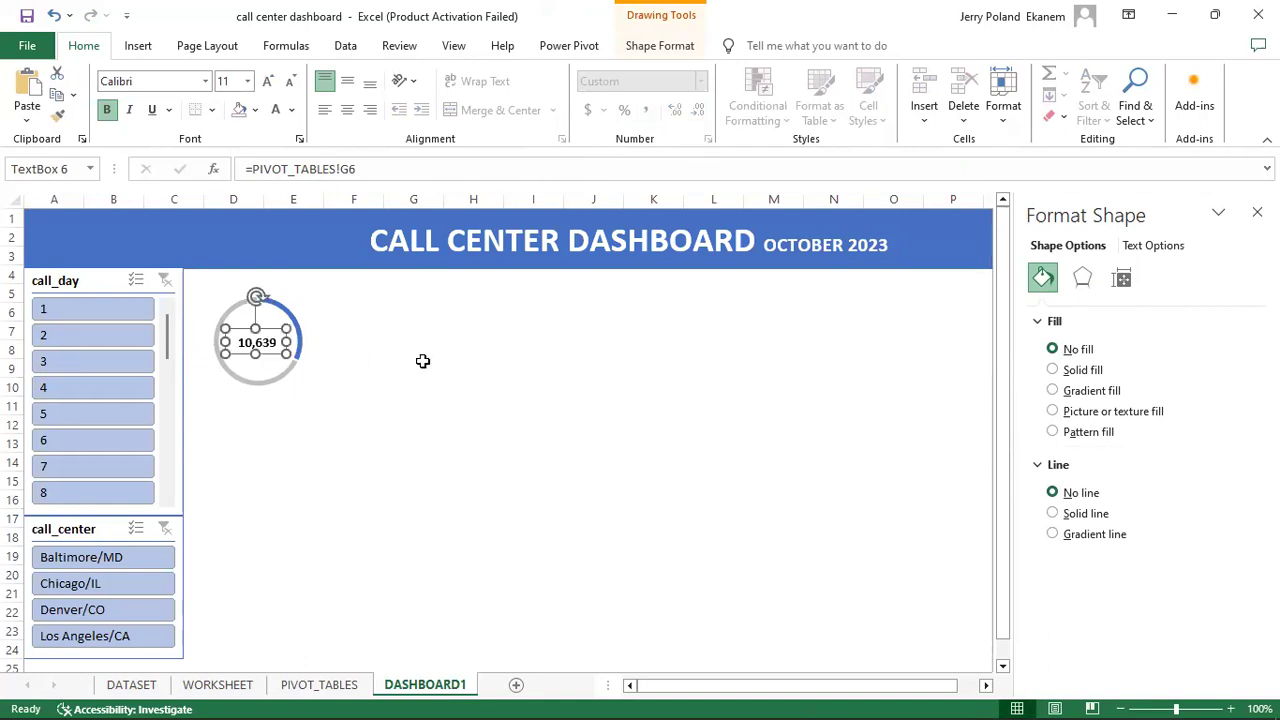
key(ctrl+d)
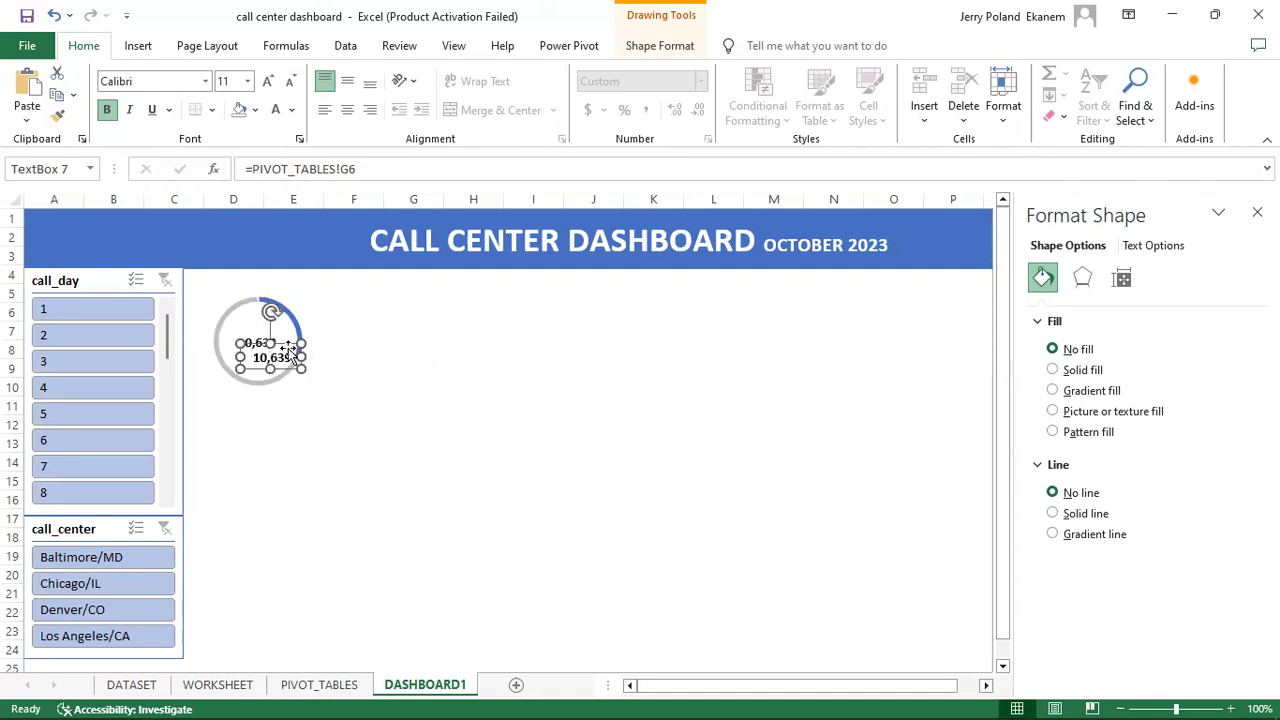
mouse_move(287, 347)
mouse_down()
mouse_move(344, 293)
mouse_move(281, 299)
mouse_move(300, 360)
mouse_move(278, 357)
mouse_up()
Step: Relink the duplicated text box to the Call-Center percentage in cell G4 of PIVOT_TABLES
click(384, 172)
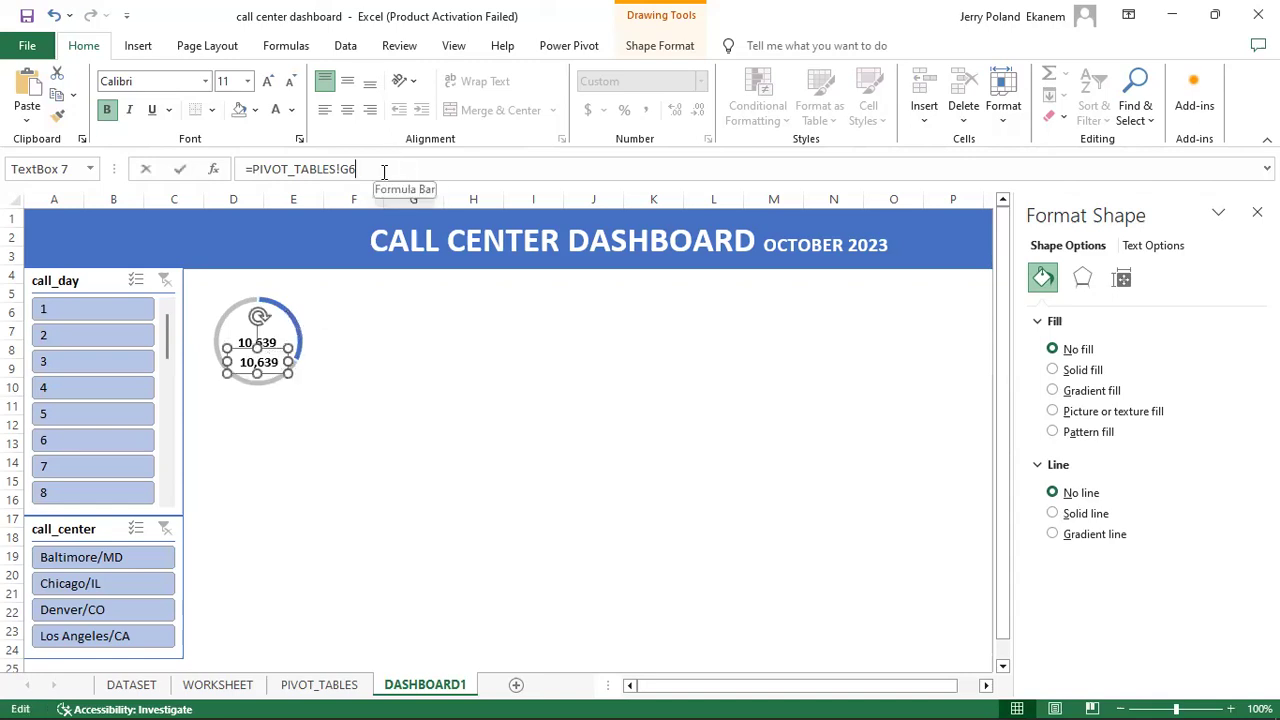
key(BackSpace)
key(BackSpace)
key(BackSpace)
key(BackSpace)
key(BackSpace)
key(BackSpace)
key(BackSpace)
key(BackSpace)
key(BackSpace)
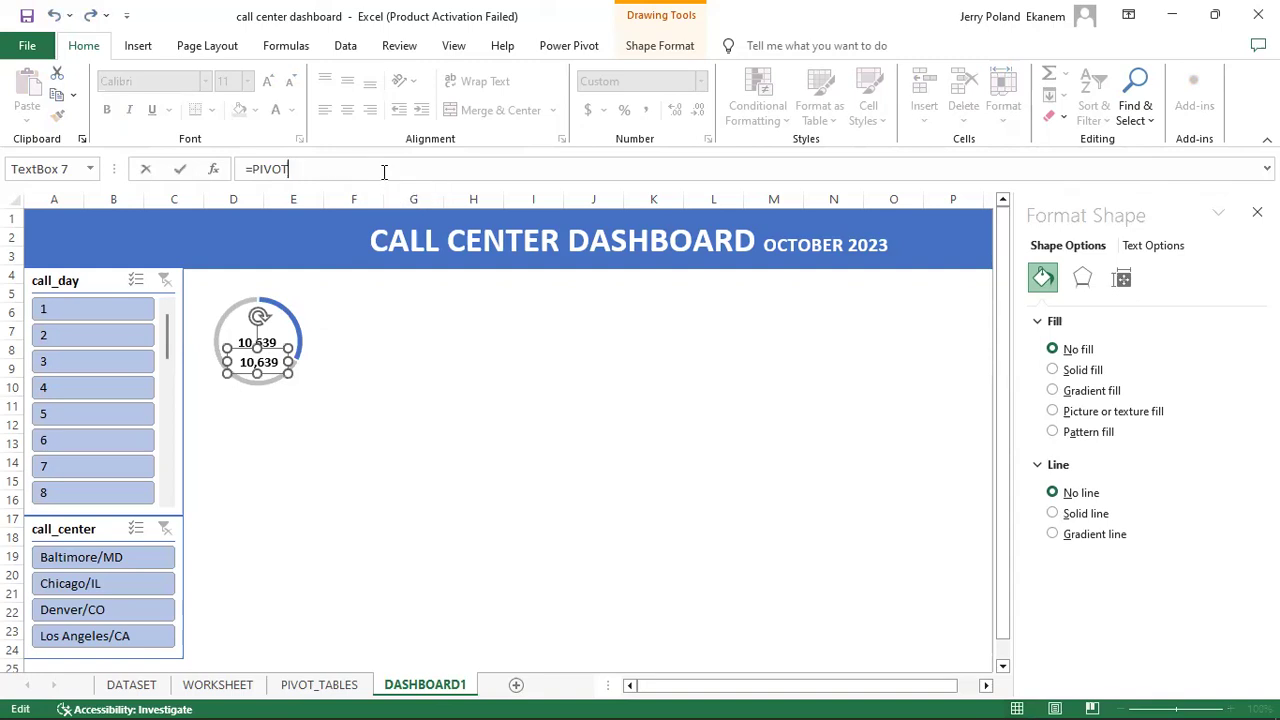
key(BackSpace)
key(BackSpace)
key(BackSpace)
key(BackSpace)
key(BackSpace)
click(322, 688)
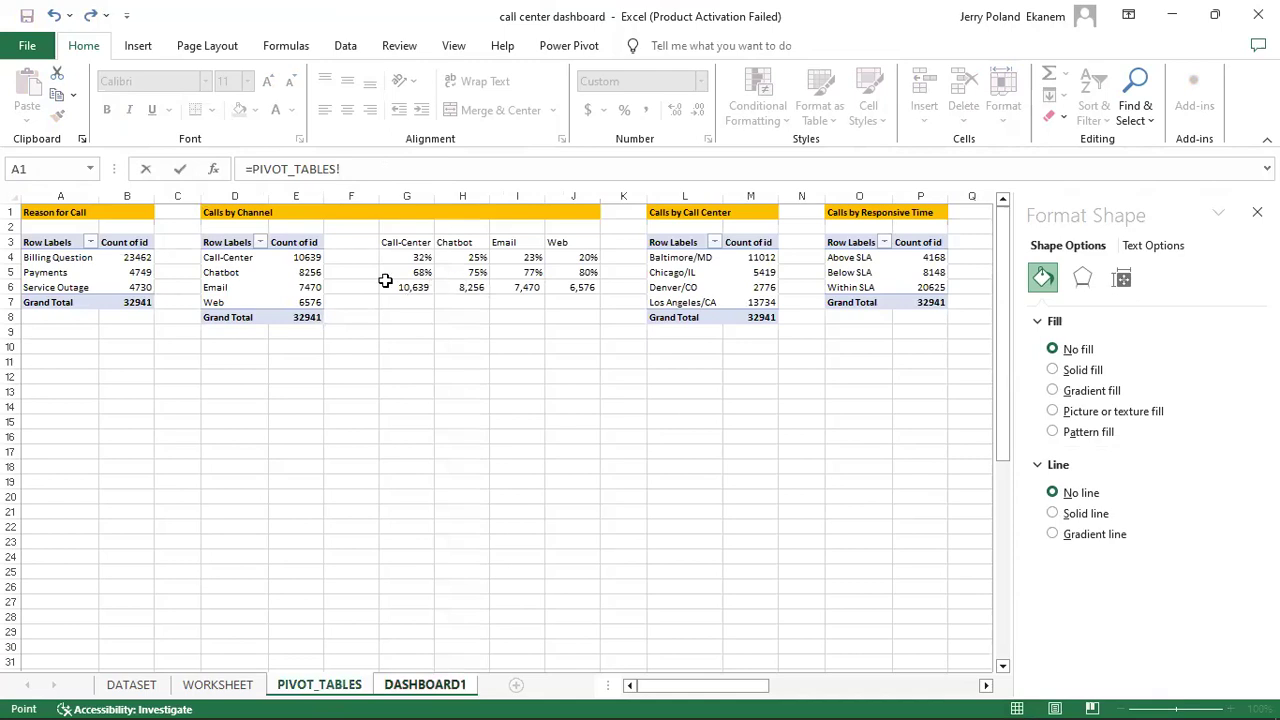
click(415, 257)
key(Return)
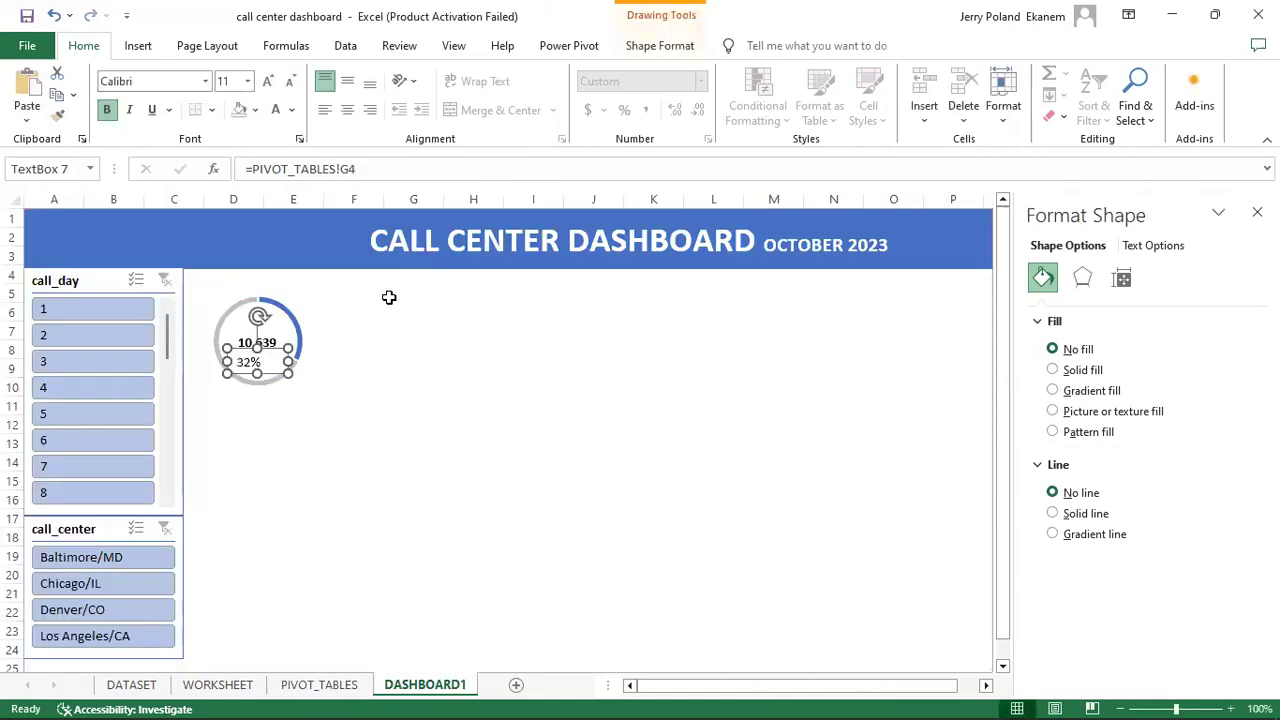
Step: Narrow the percentage text box, set its font size to 9, and centre it under the call count inside the doughnut
drag(290, 360, 263, 348)
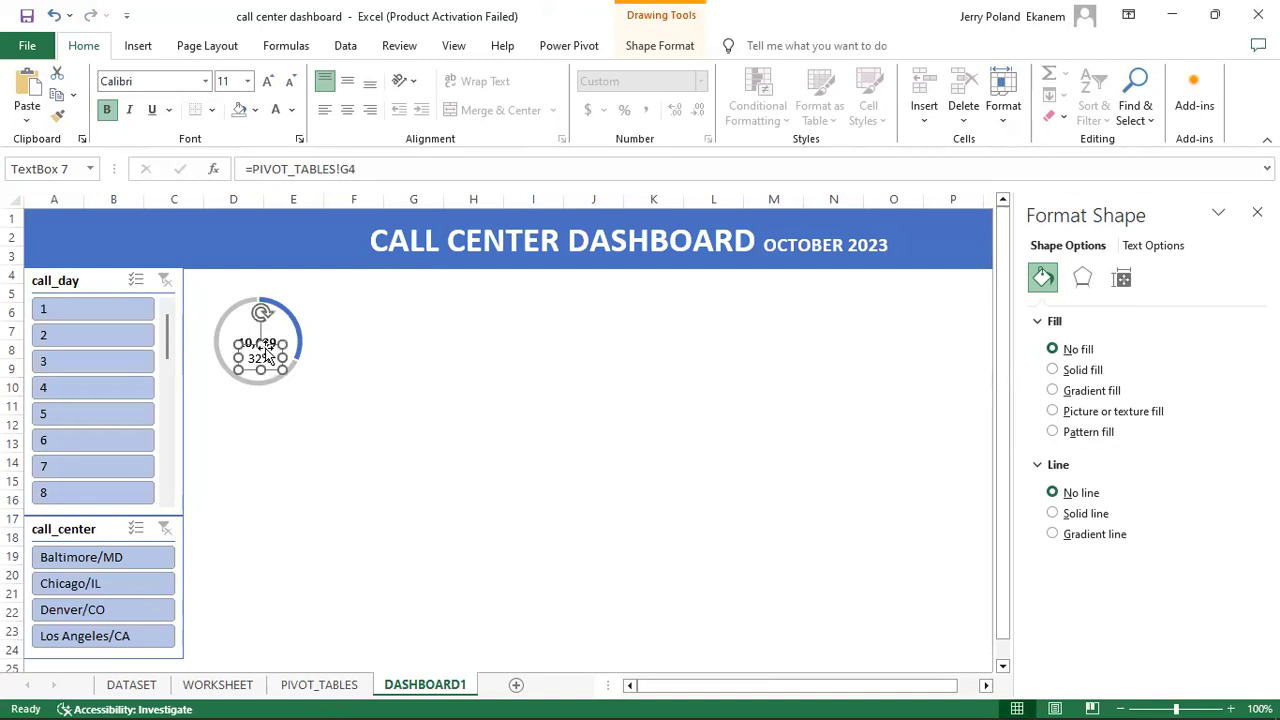
click(249, 82)
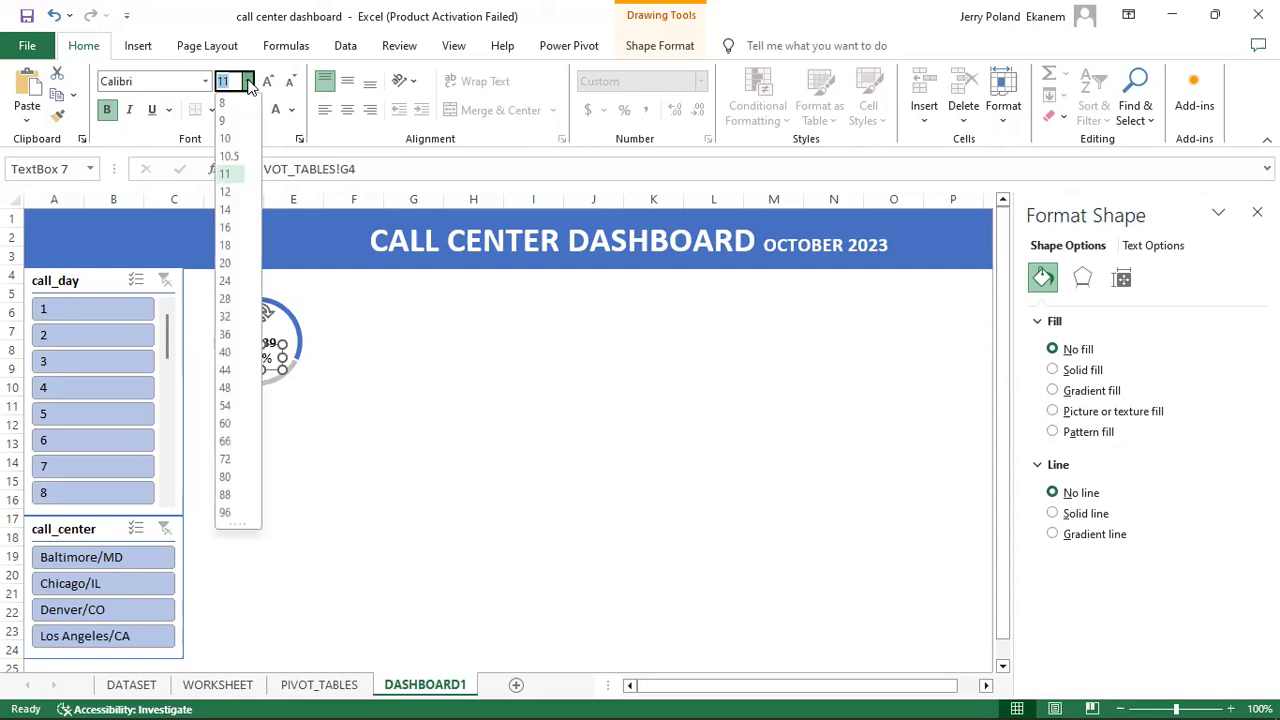
click(235, 140)
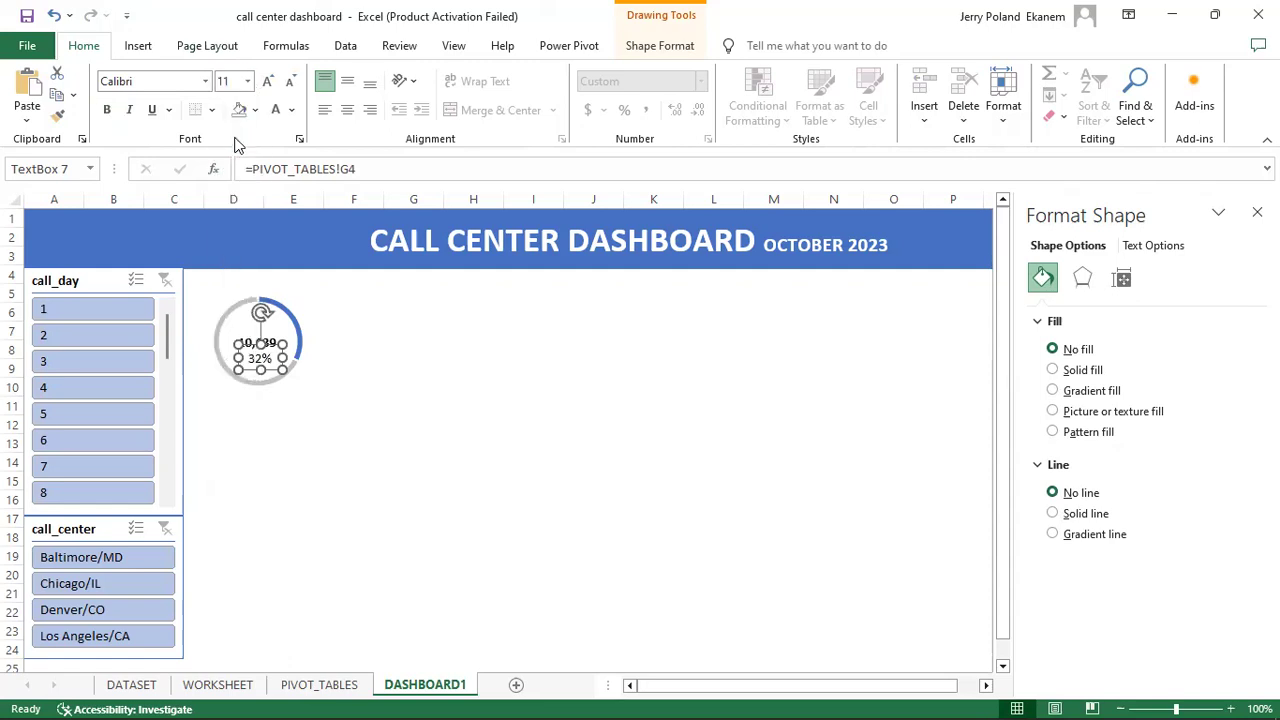
click(249, 82)
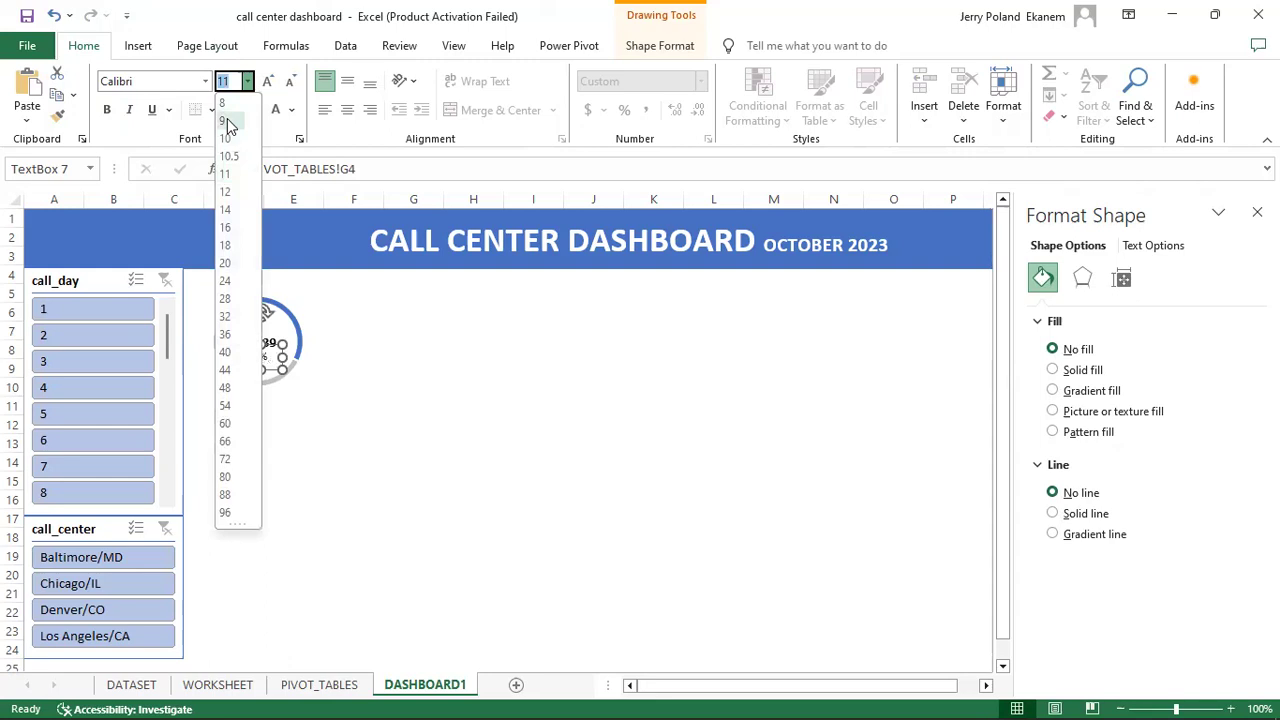
click(225, 121)
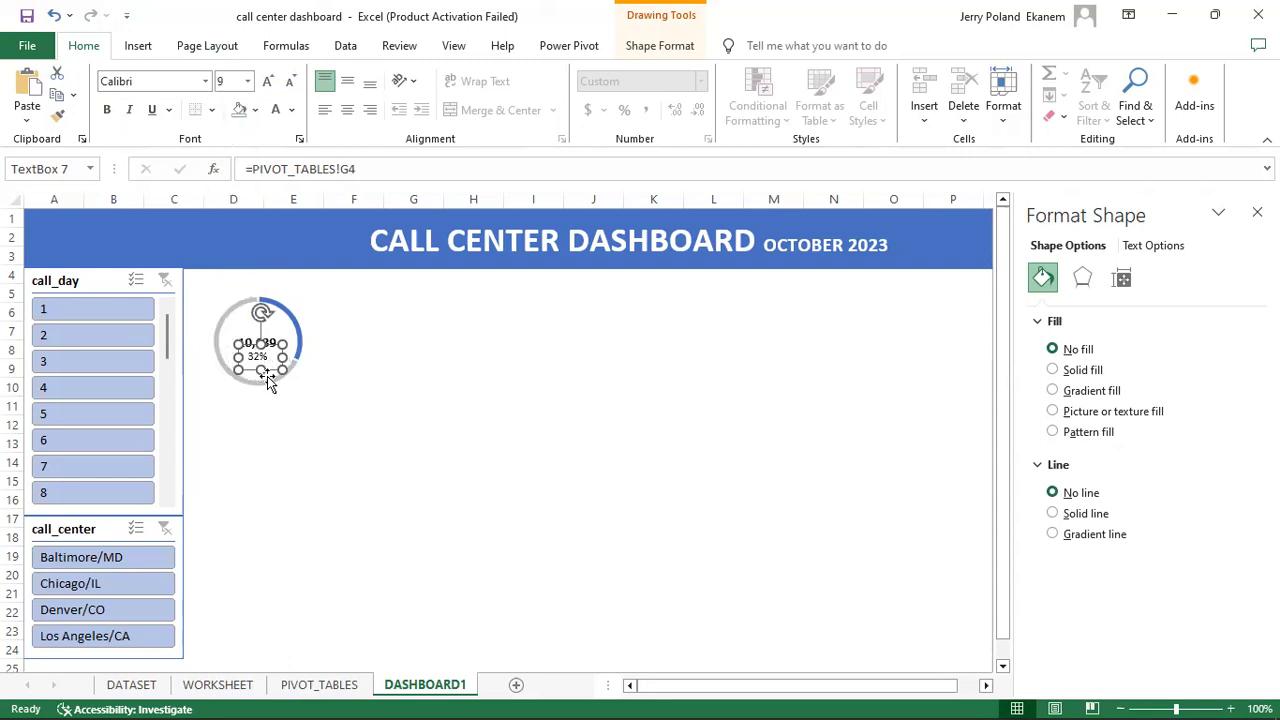
drag(284, 354, 277, 354)
click(346, 364)
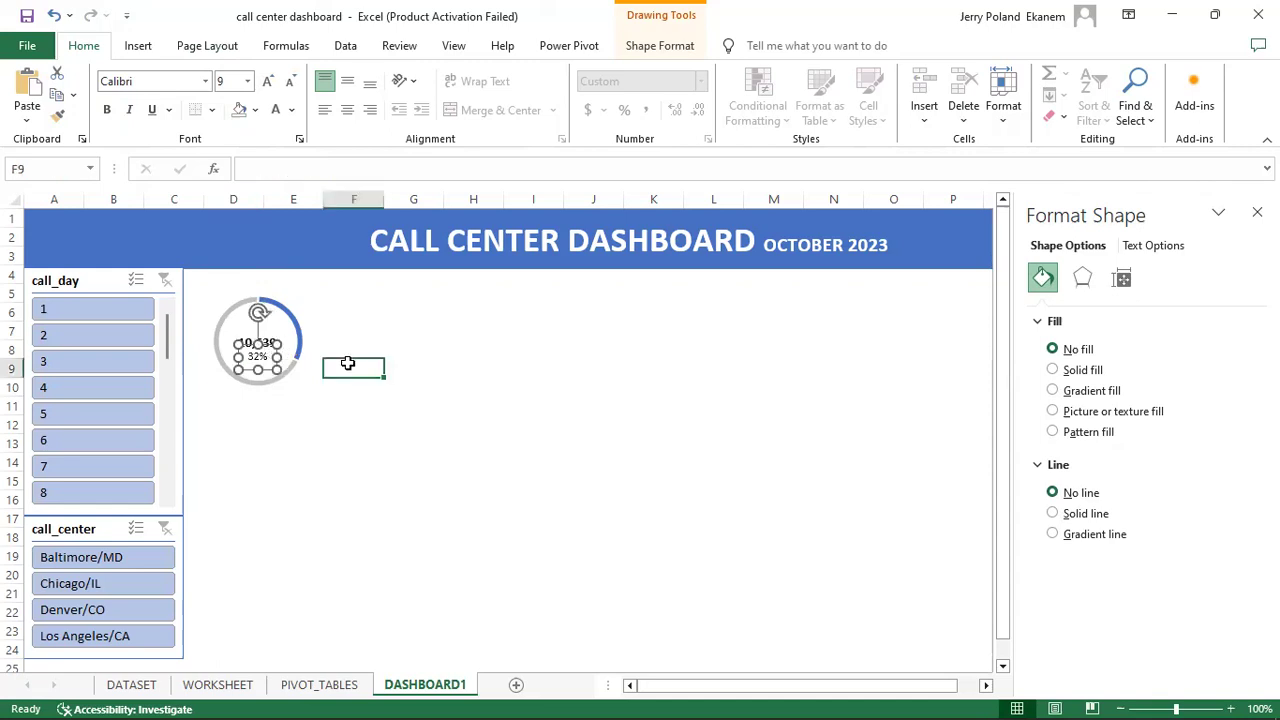
Step: Duplicate the percentage text box and place the copy above the call count inside the doughnut
click(258, 362)
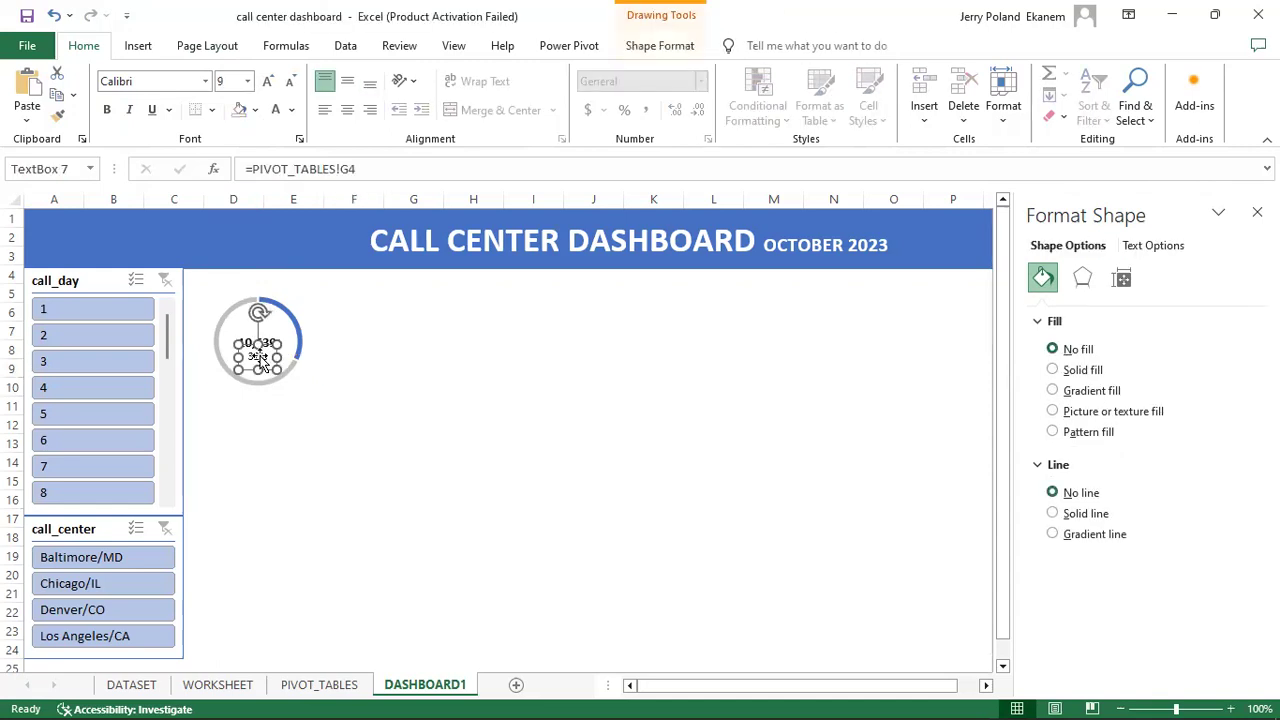
click(389, 383)
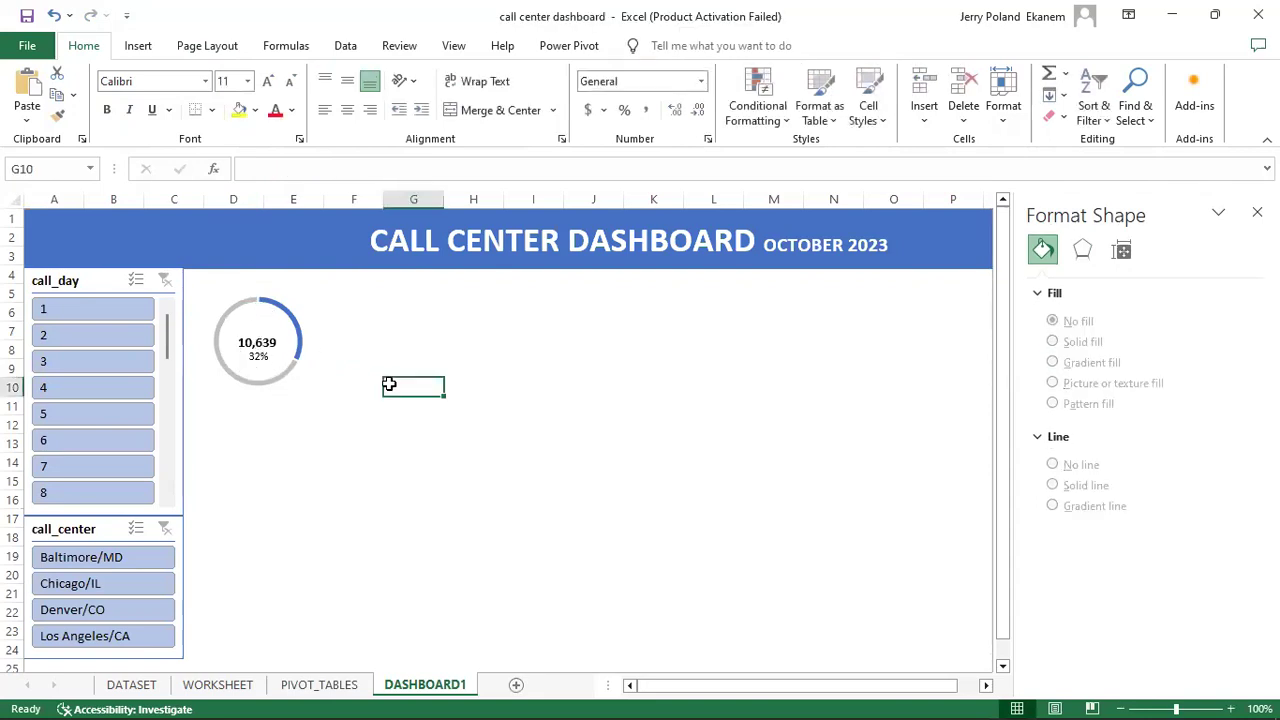
click(258, 362)
drag(258, 362, 283, 322)
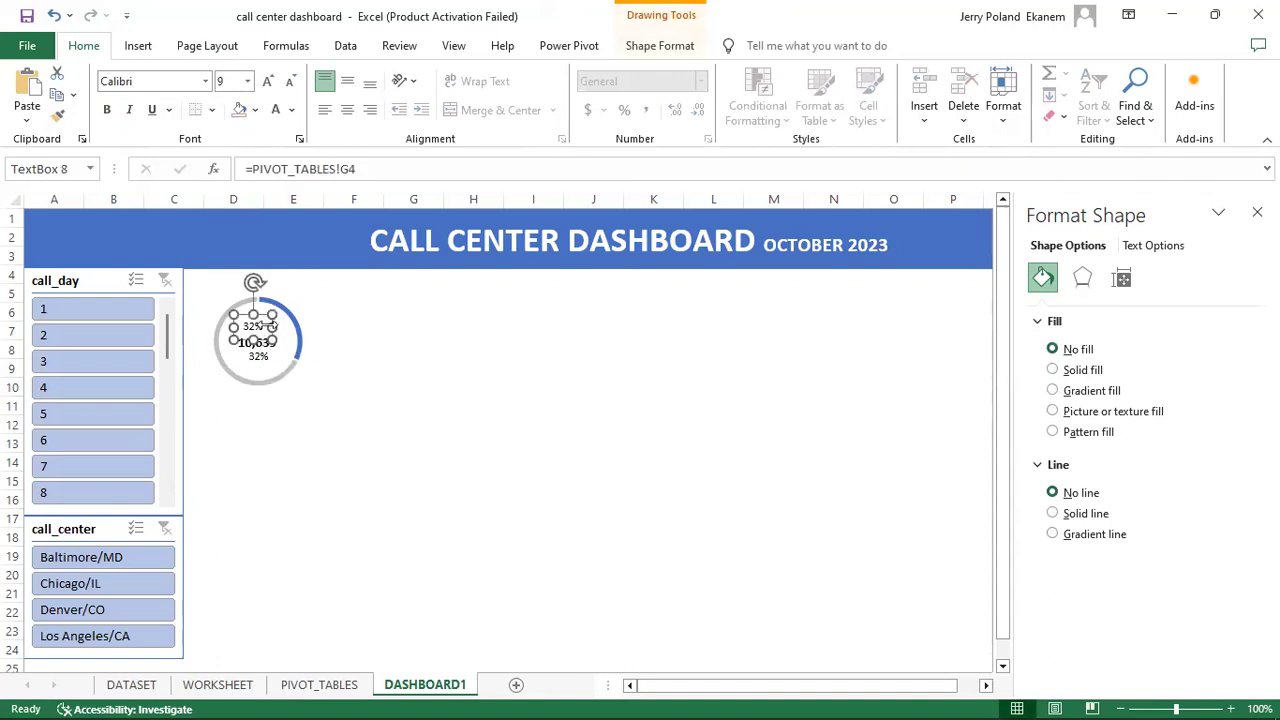
Step: Remove the duplicate text box's link to PIVOT_TABLES and replace its text with "Call Center" on DASHBOARD1
click(380, 167)
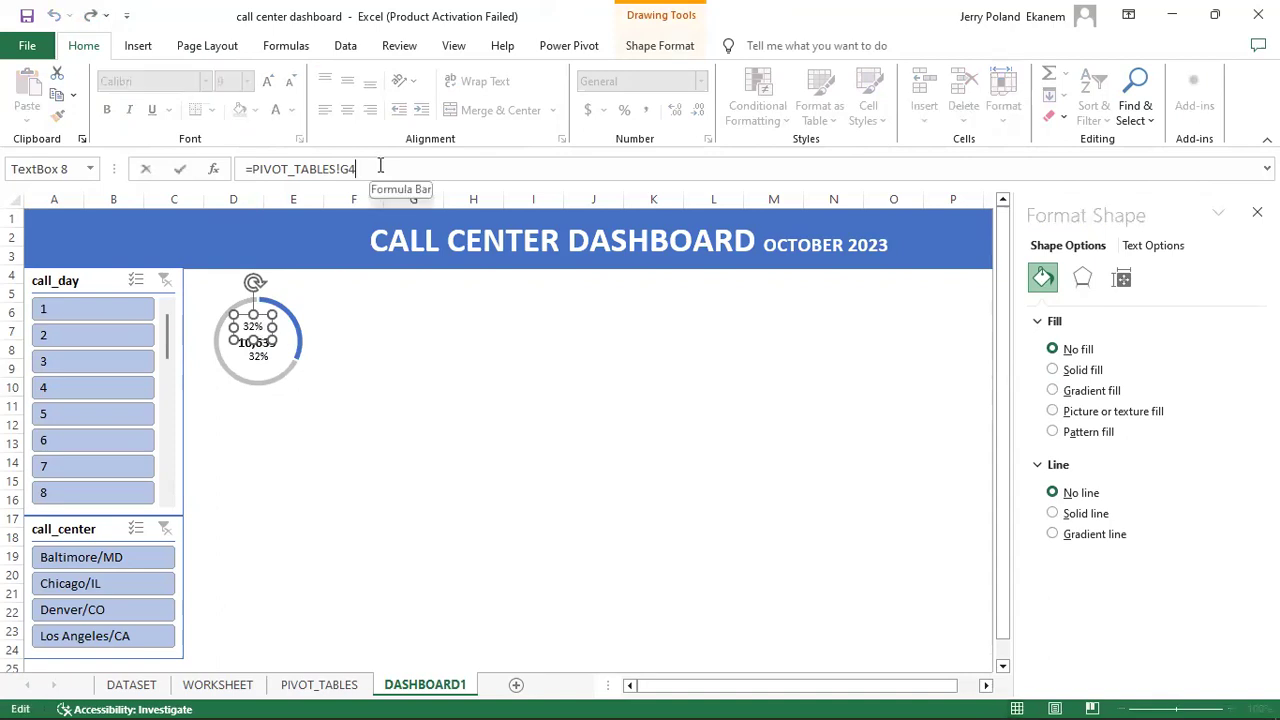
key(BackSpace)
key(BackSpace)
key(BackSpace)
key(BackSpace)
key(BackSpace)
key(BackSpace)
key(BackSpace)
key(BackSpace)
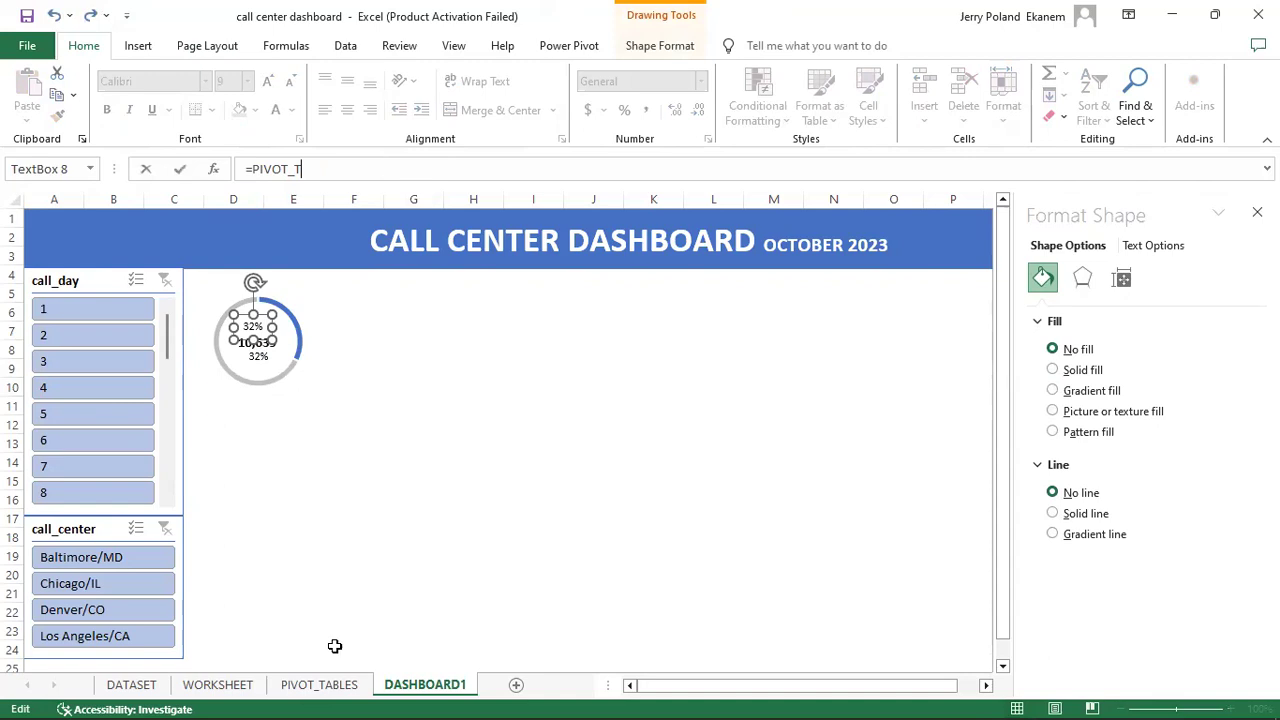
key(BackSpace)
key(BackSpace)
key(BackSpace)
key(BackSpace)
key(BackSpace)
key(BackSpace)
key(BackSpace)
key(BackSpace)
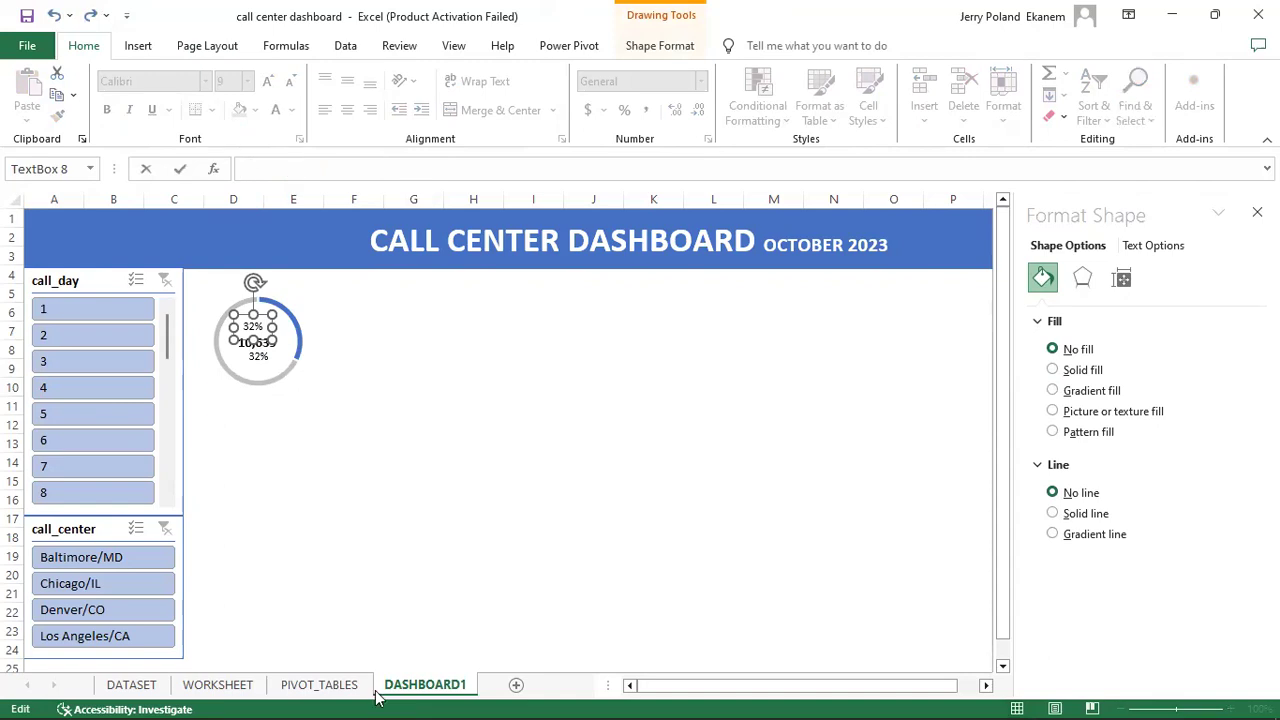
click(320, 697)
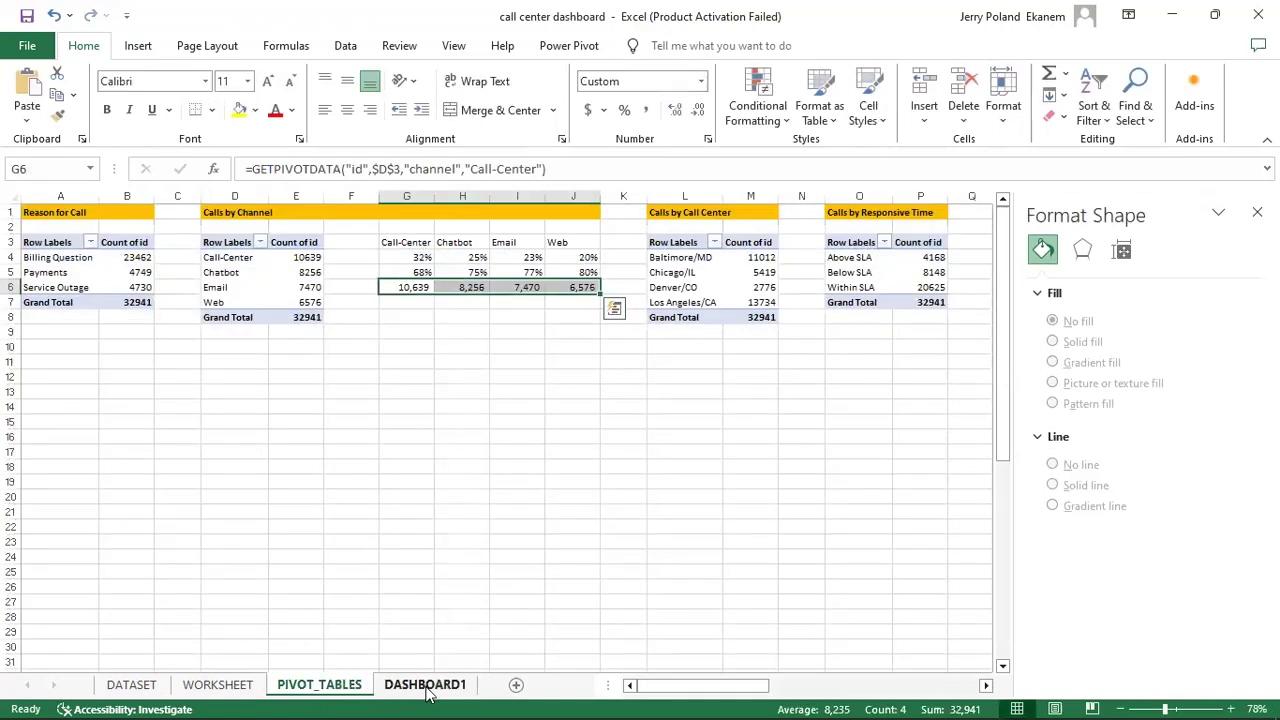
click(428, 690)
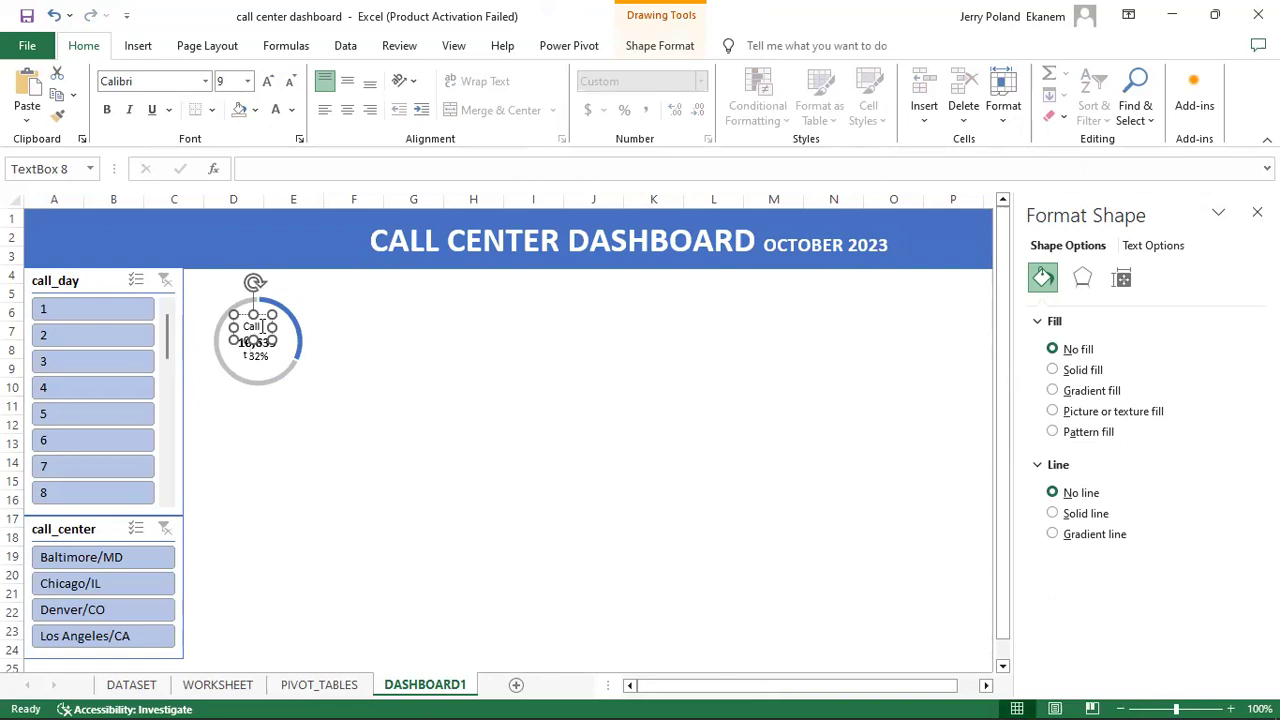
Step: Widen the Call Center text box so its text fits on one line, and set its font size to 8
mouse_move(277, 314)
mouse_down()
mouse_move(313, 317)
mouse_move(293, 314)
mouse_up()
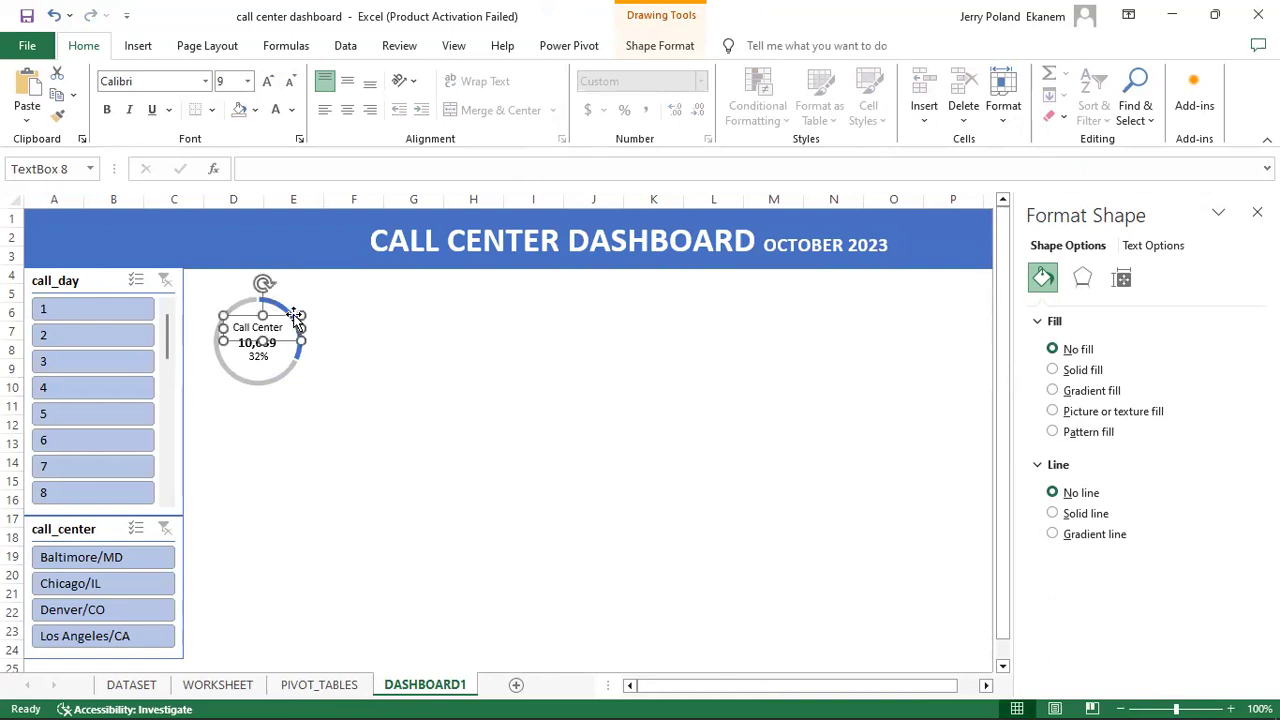
click(231, 80)
text(8)
click(231, 82)
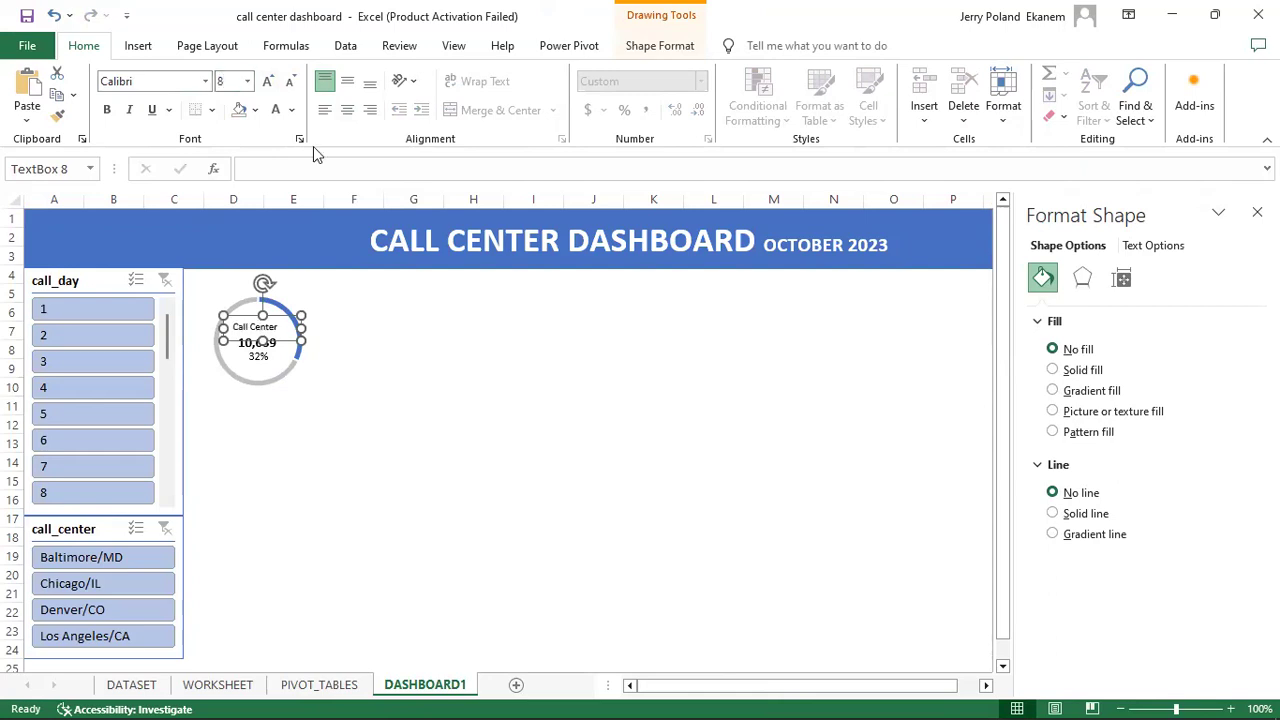
click(381, 424)
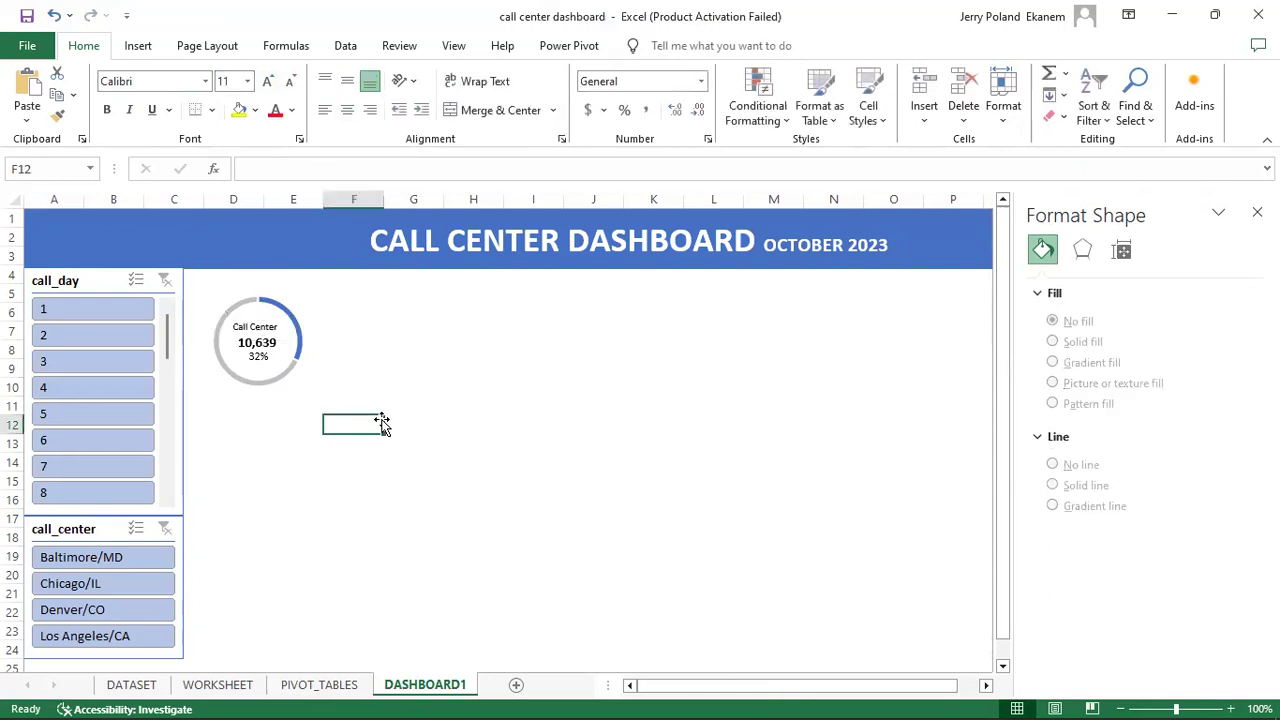
Step: Lower the percentage text box slightly, and narrow and nudge the Call Center label to sit centred above the call count
click(264, 367)
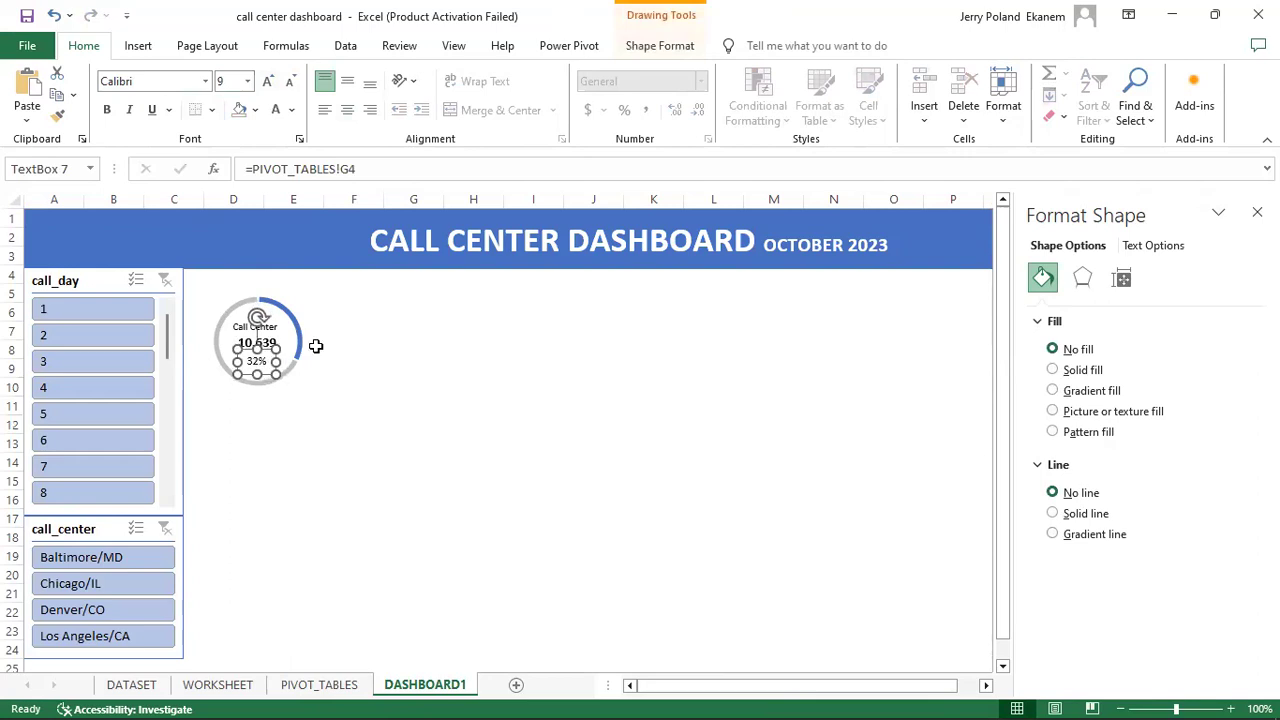
click(364, 352)
click(266, 322)
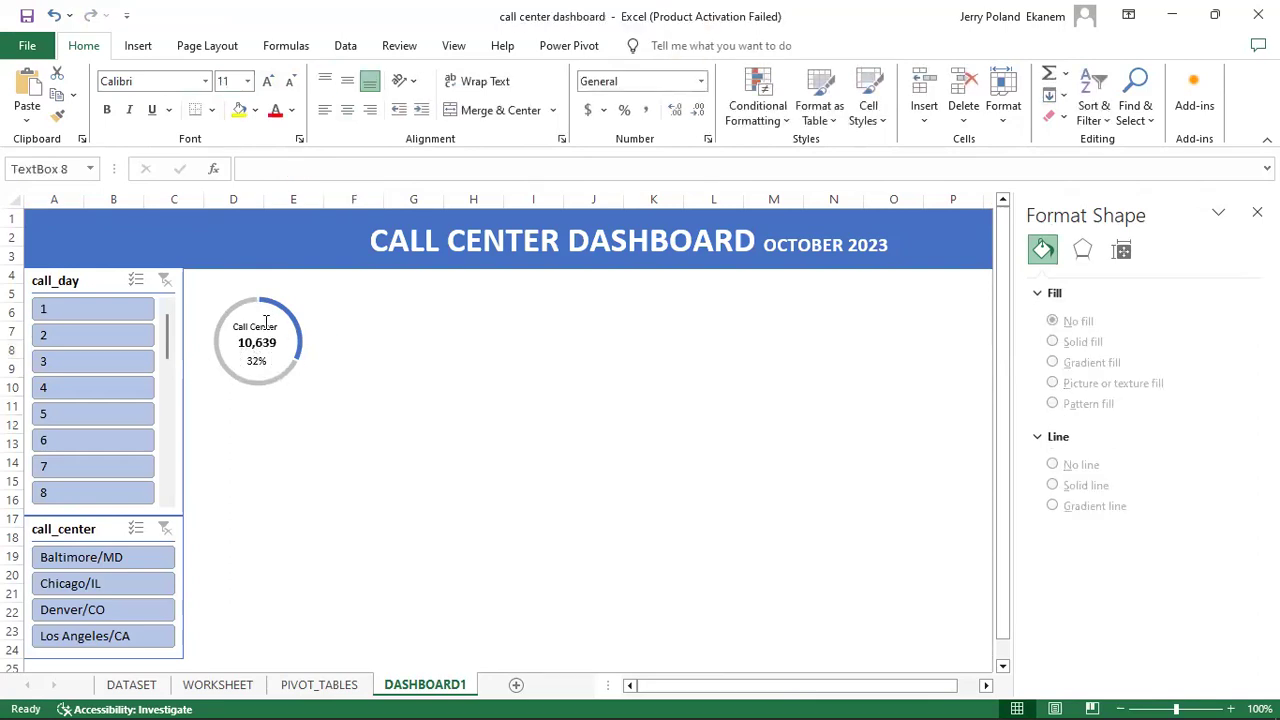
drag(300, 327, 291, 321)
key(Right)
key(Right)
key(Right)
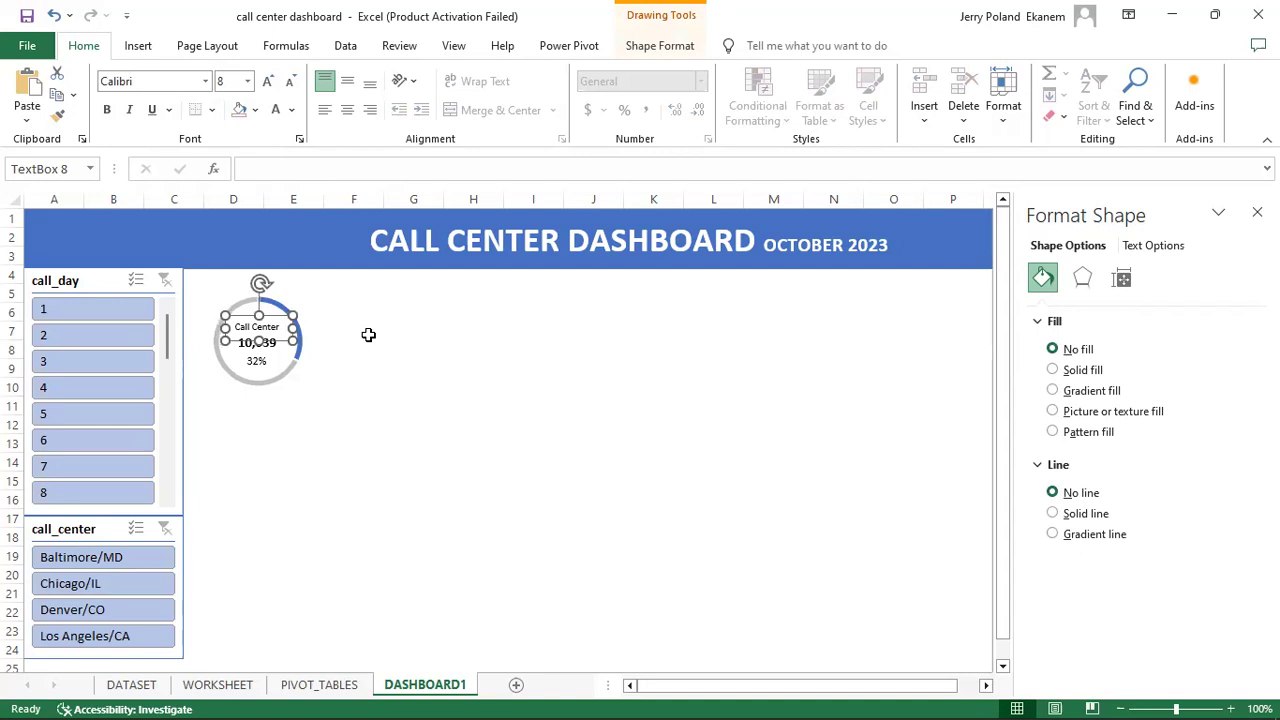
key(Down)
key(Down)
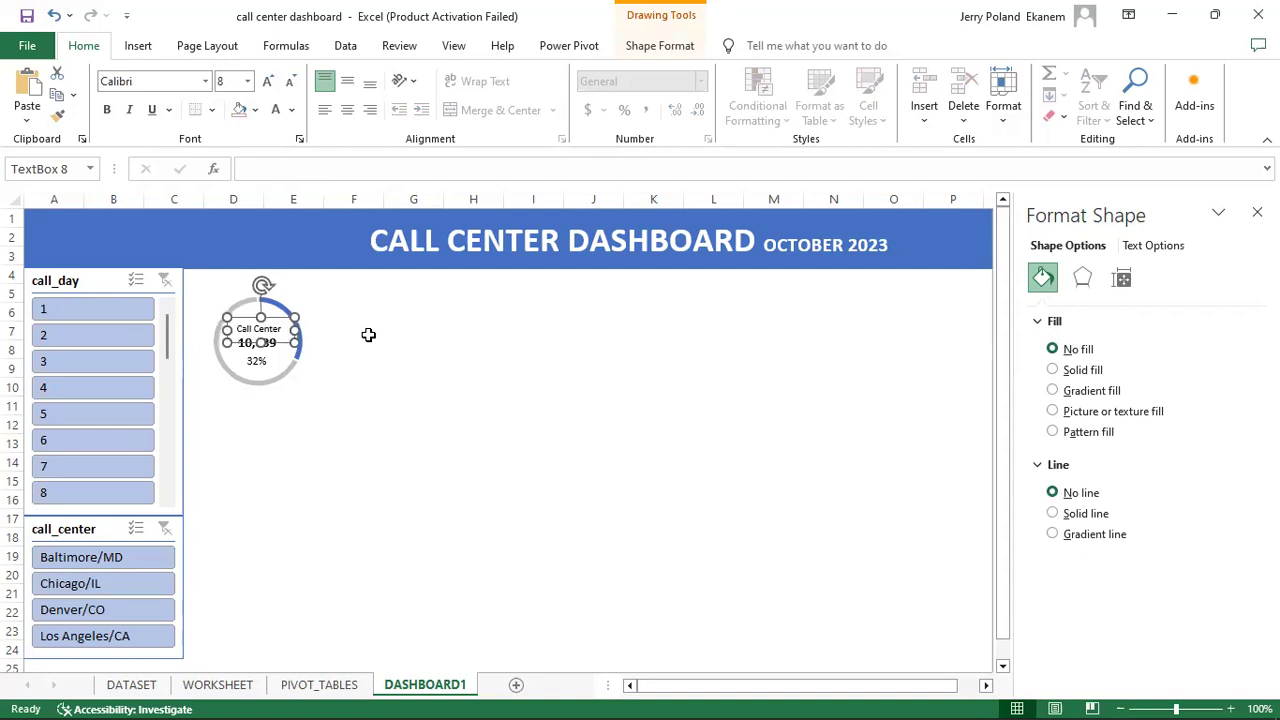
key(Up)
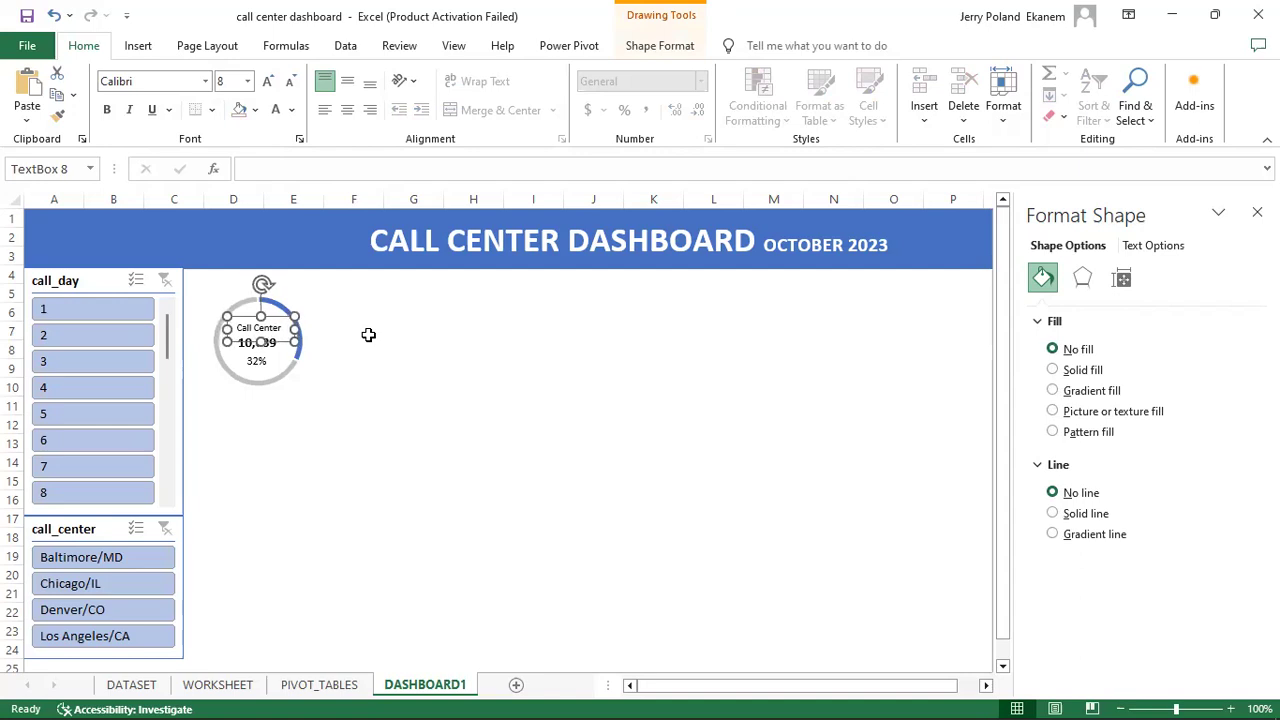
click(348, 404)
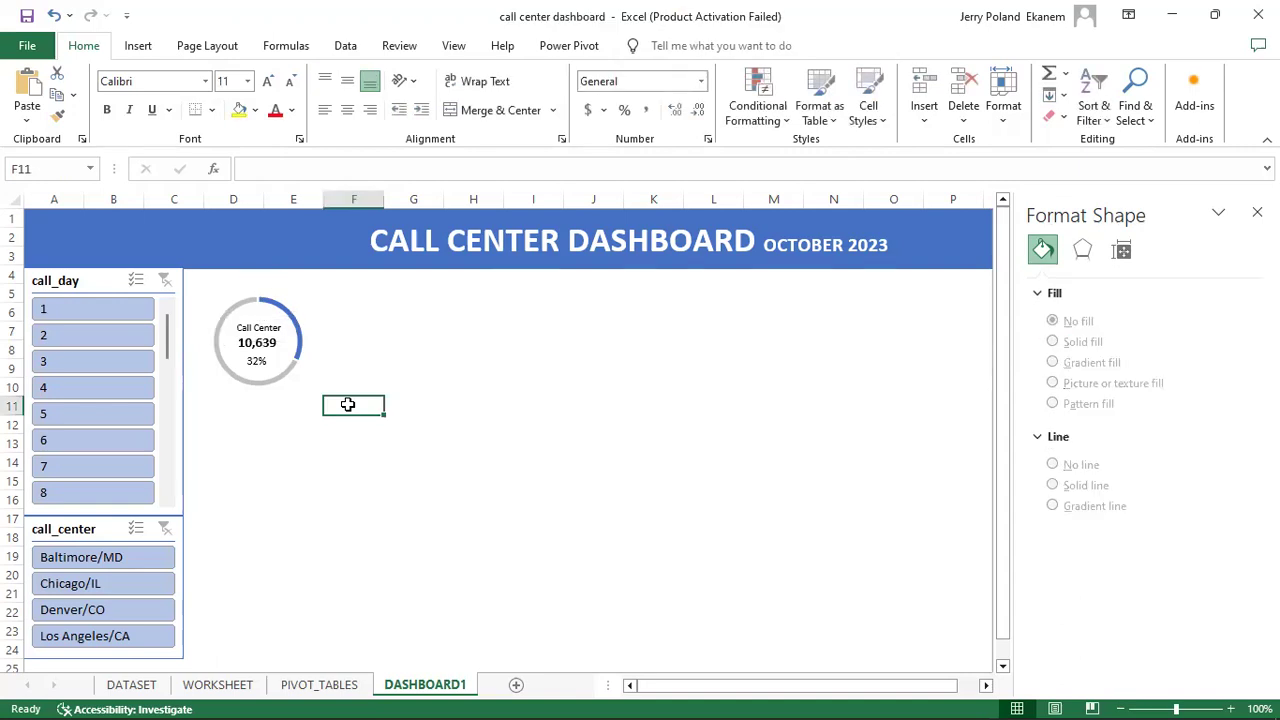
Step: Move the call count text box slightly down between the Call Center label and the percentage
click(275, 350)
key(Down)
key(Down)
key(Down)
key(Up)
key(Up)
key(Up)
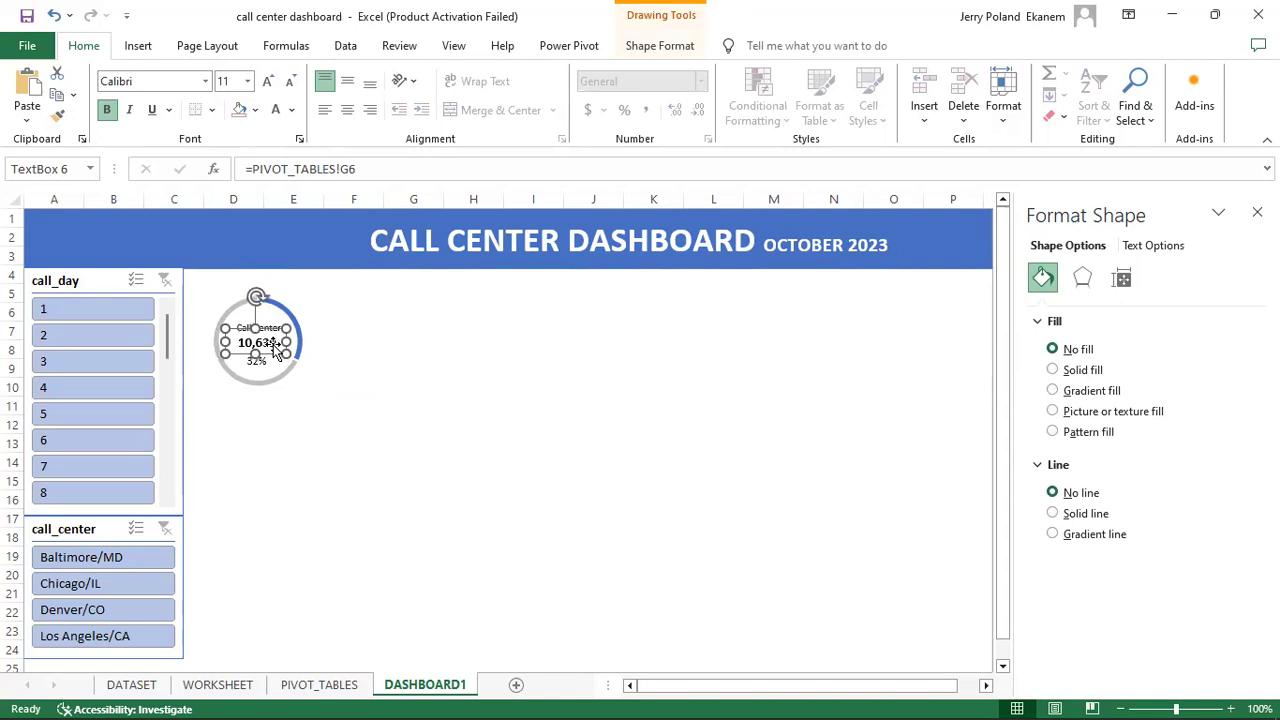
click(403, 364)
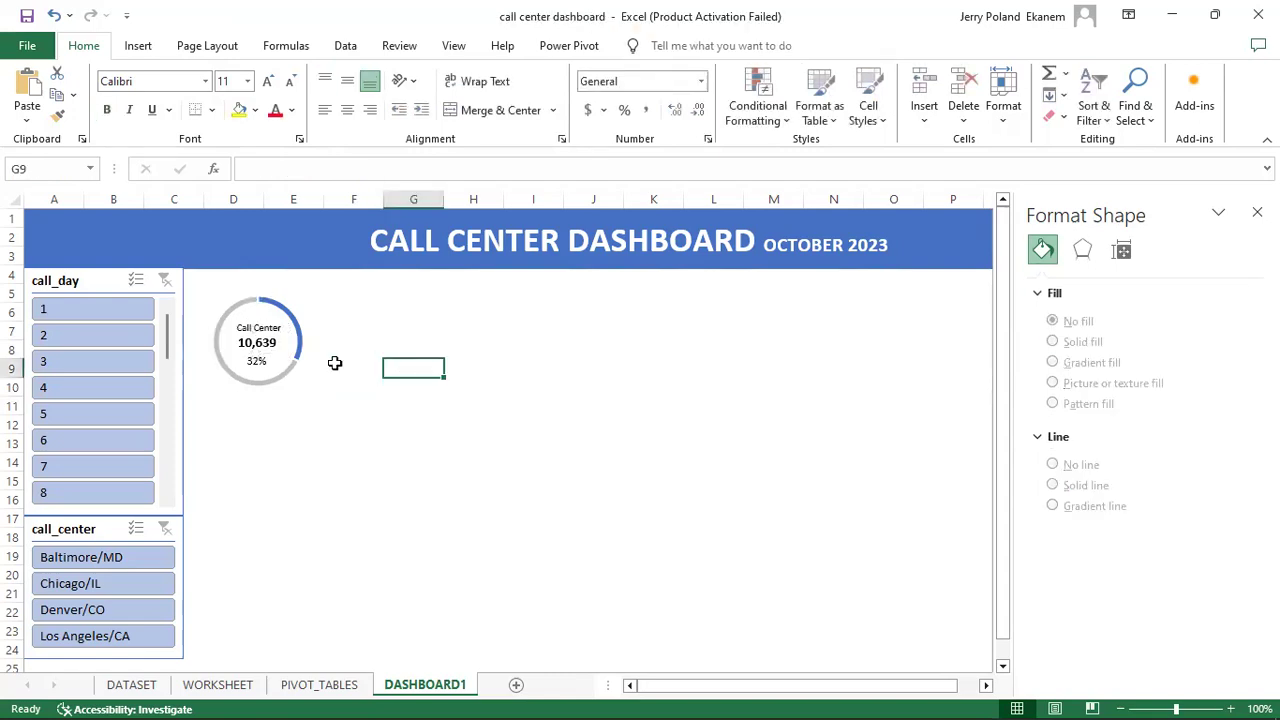
click(266, 344)
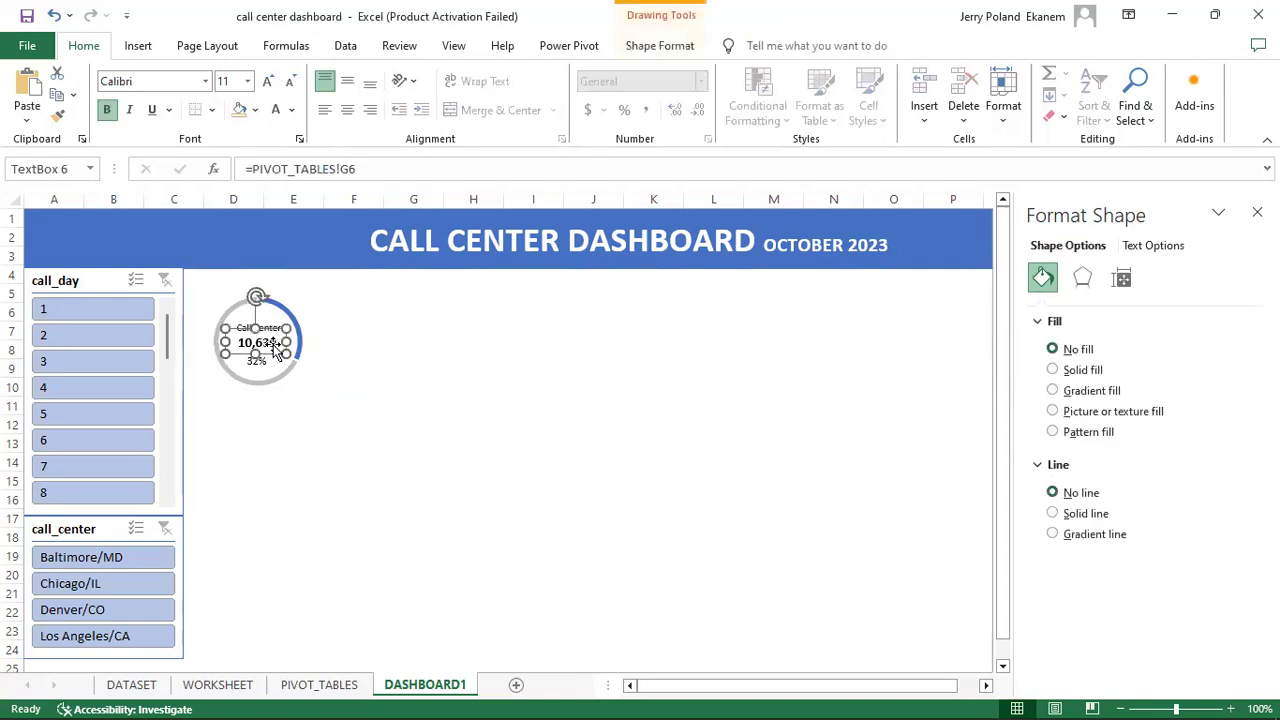
drag(290, 354, 291, 357)
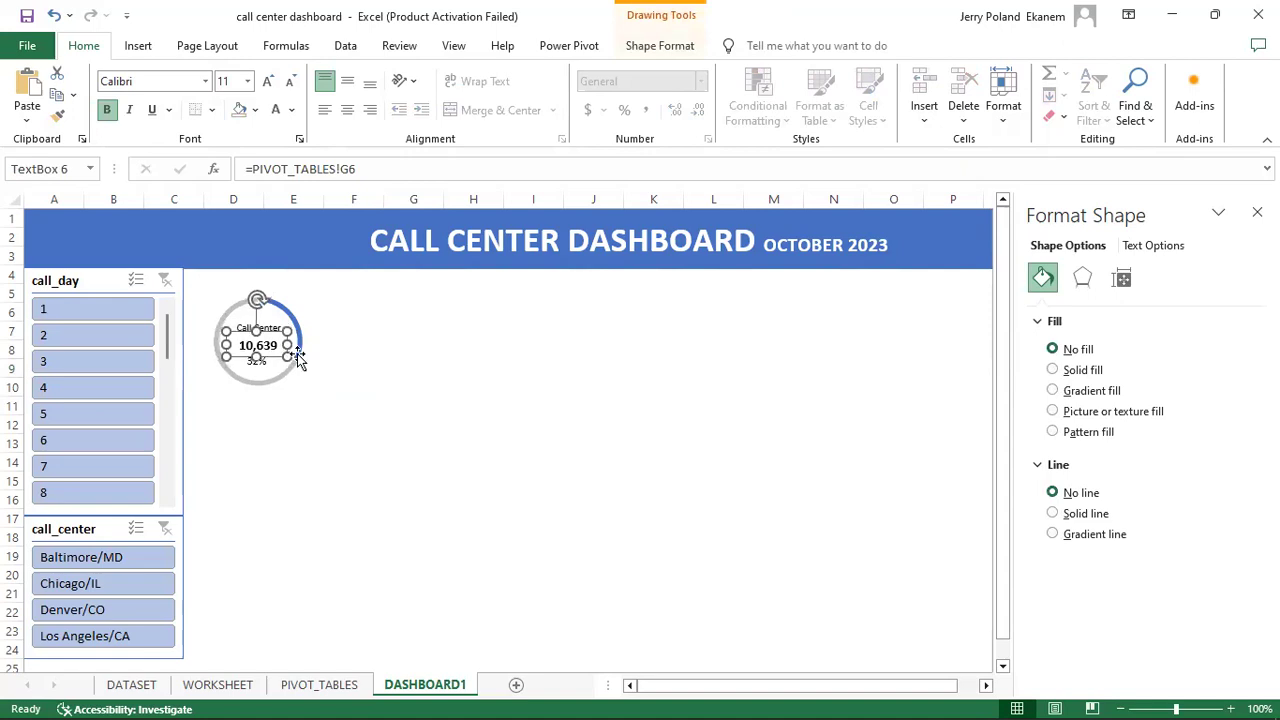
click(374, 384)
Step: Align the doughnut chart and its three text boxes with Align Center
mouse_move(263, 305)
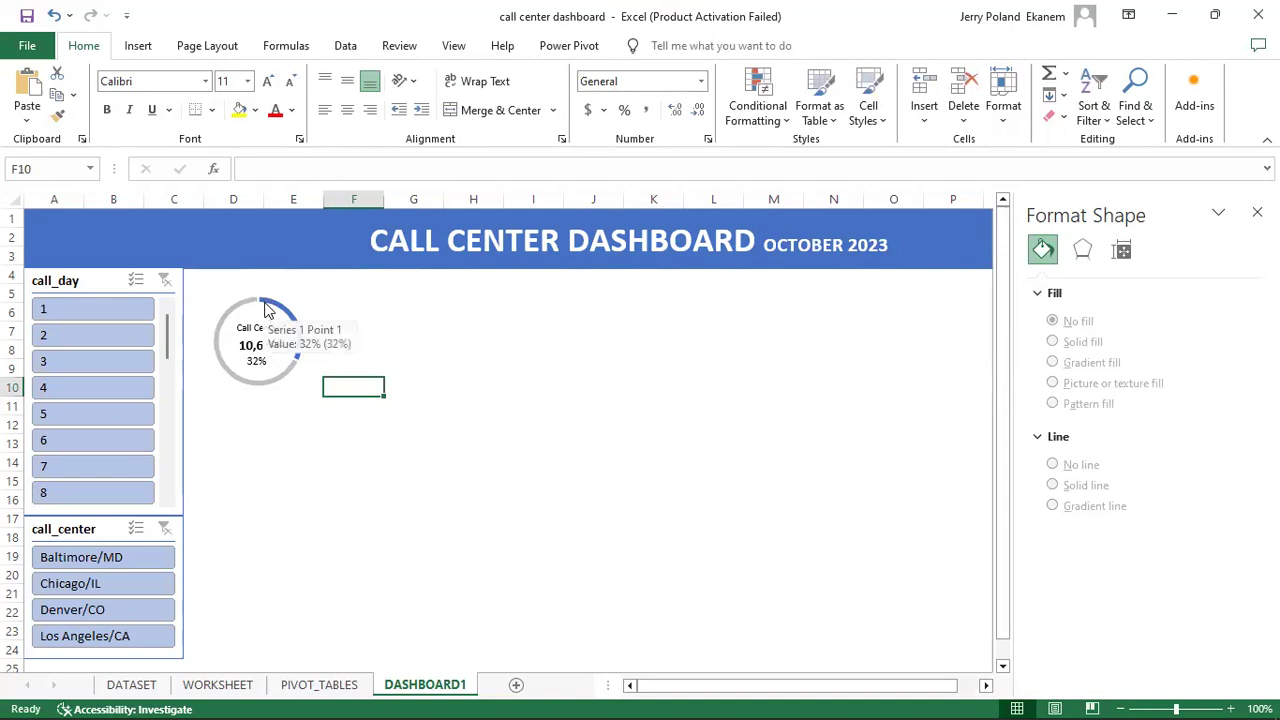
click(264, 306)
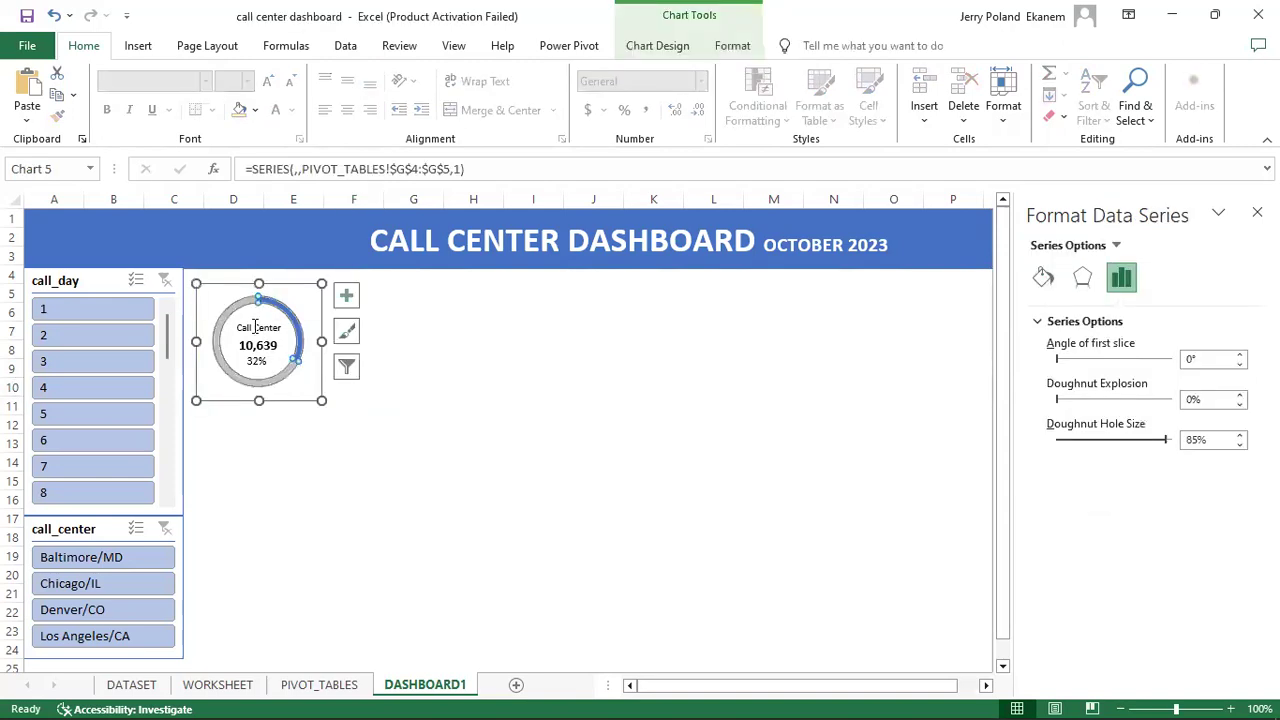
click(262, 340)
click(264, 345)
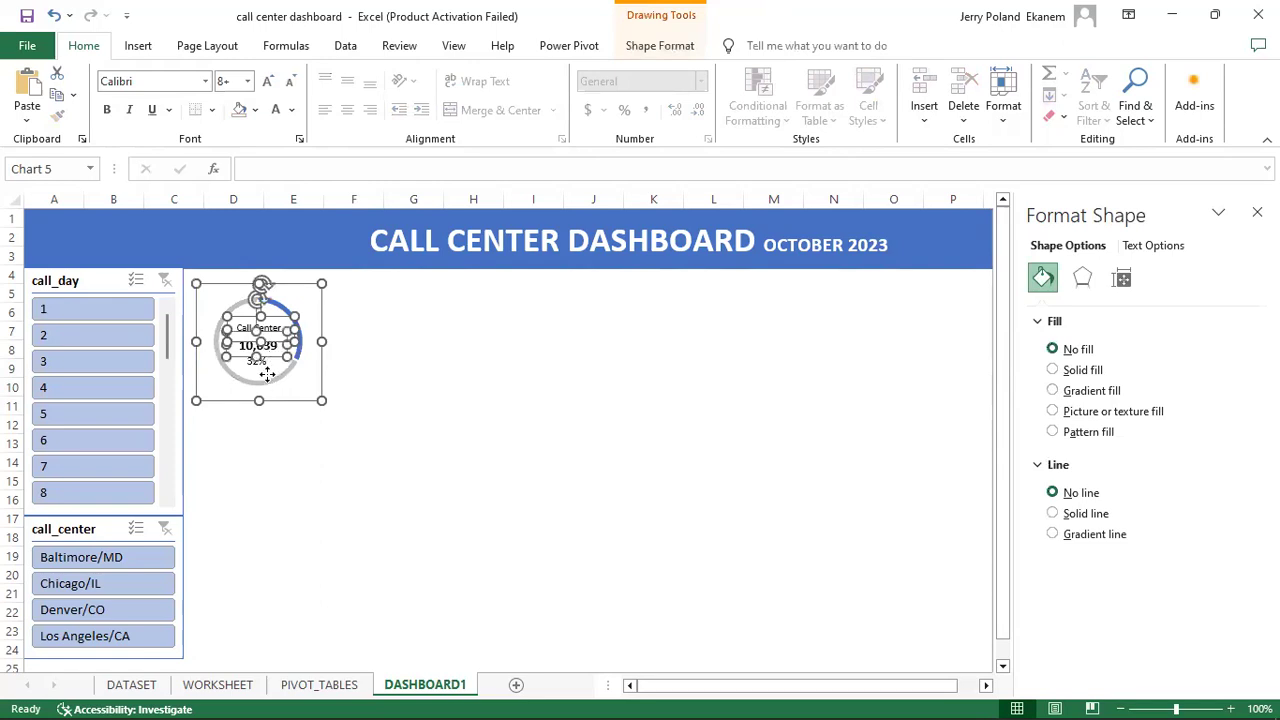
ctrl+click(264, 363)
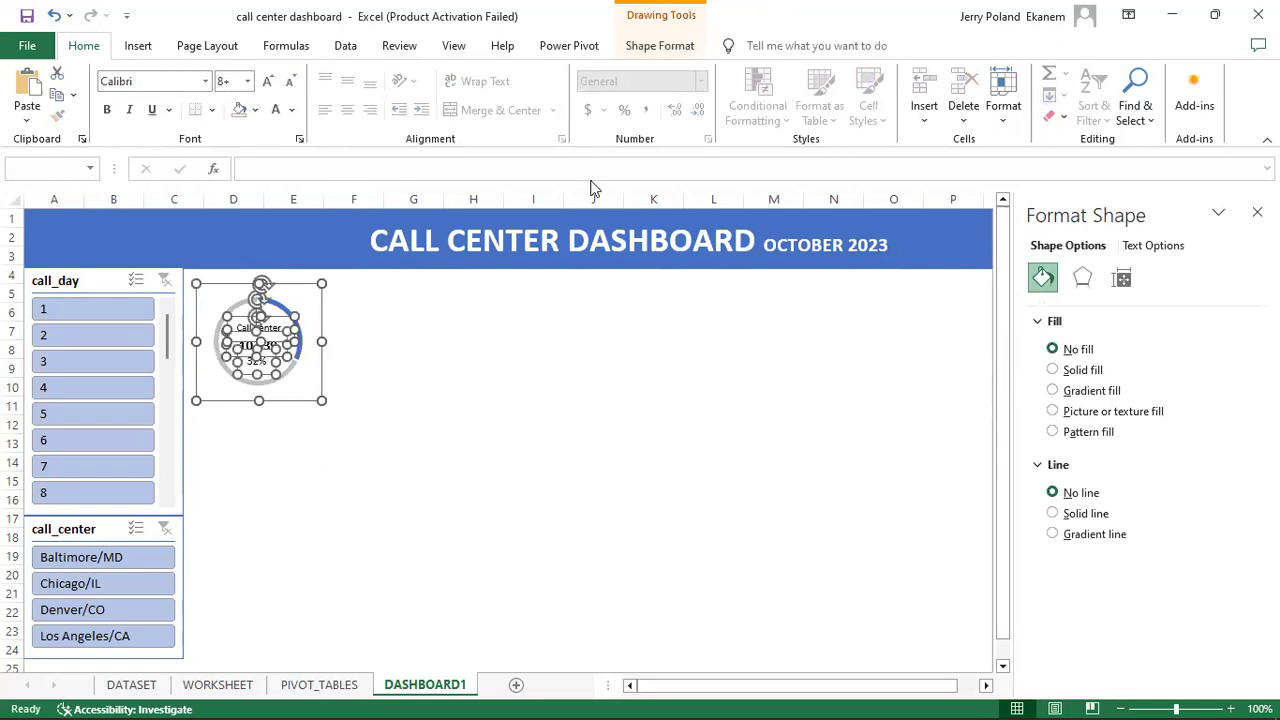
click(682, 50)
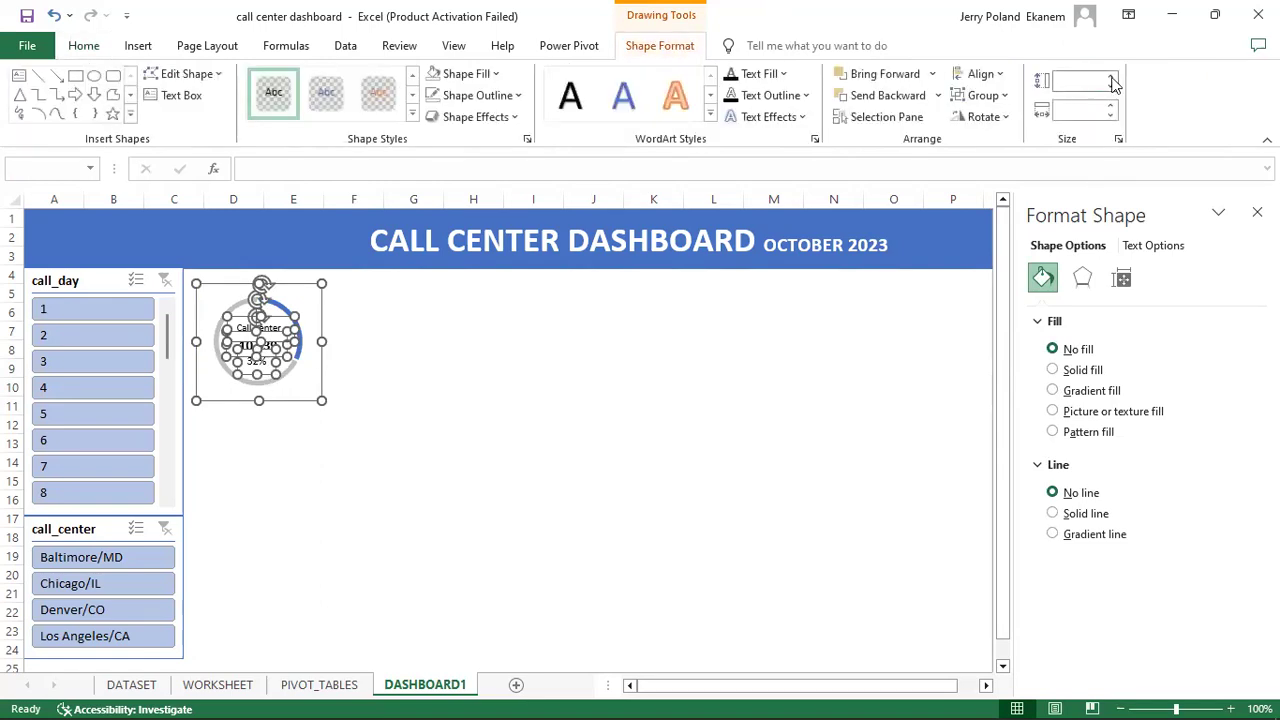
click(990, 75)
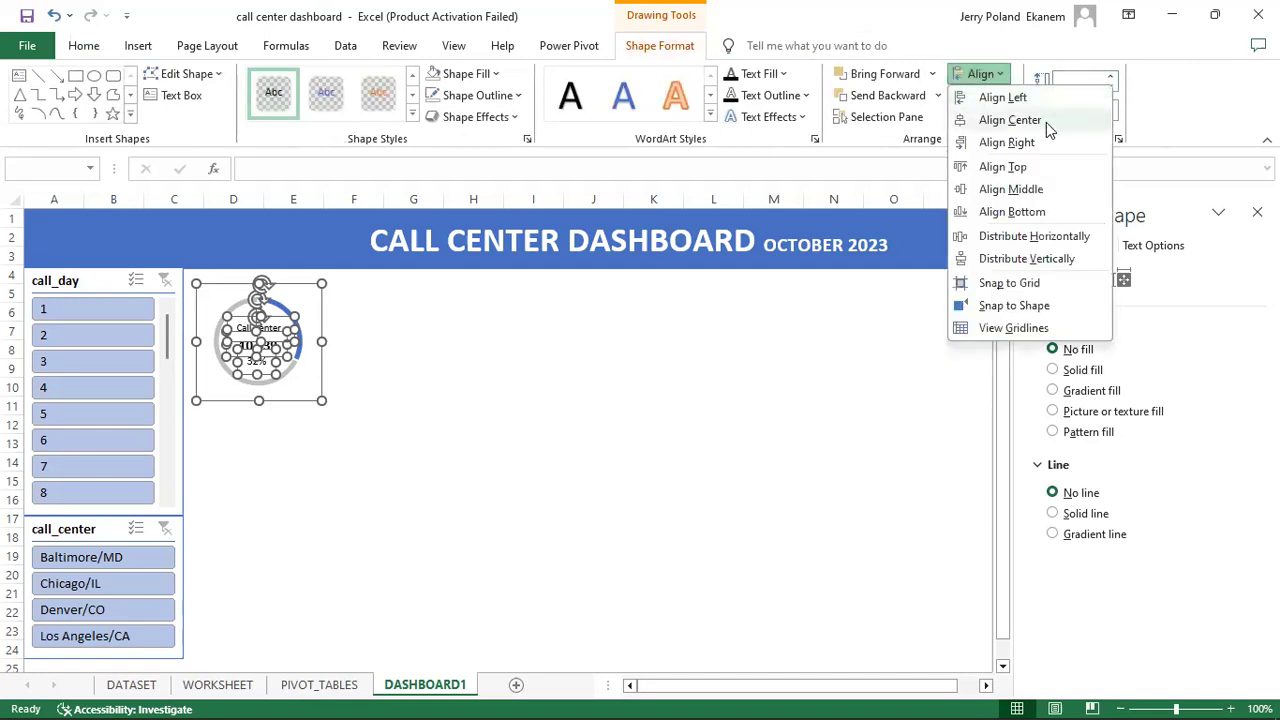
click(1046, 120)
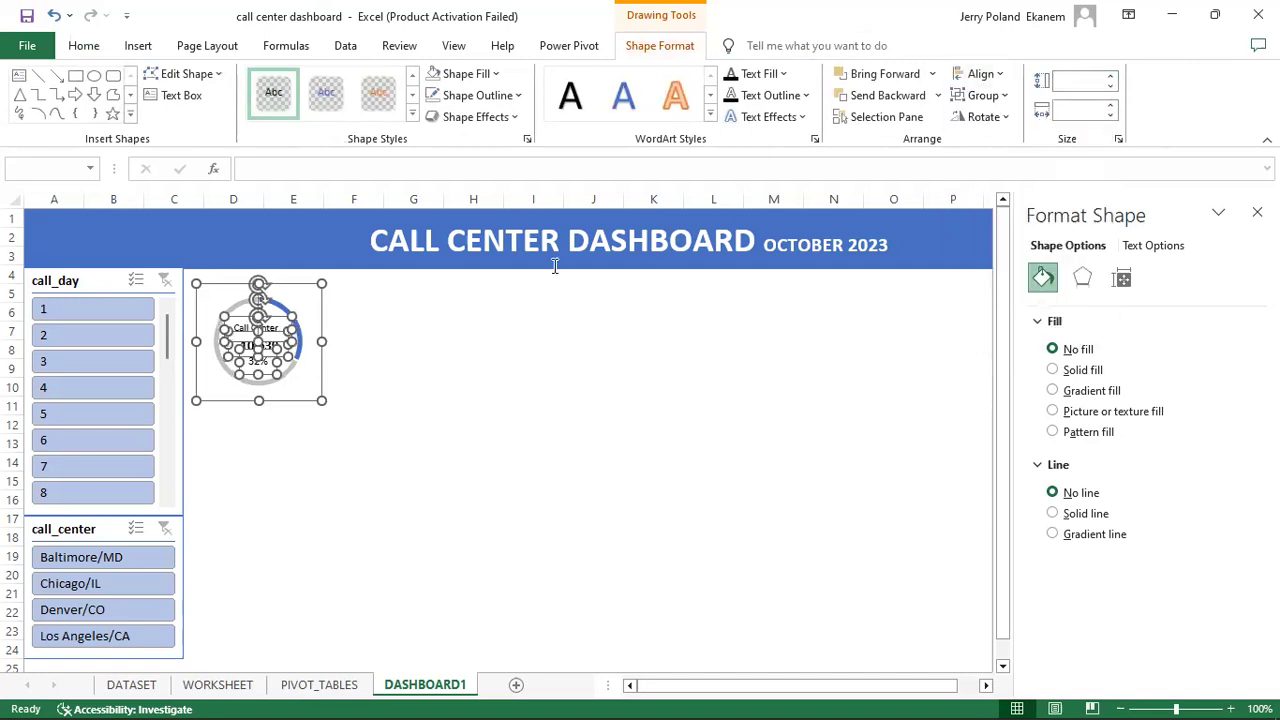
click(404, 374)
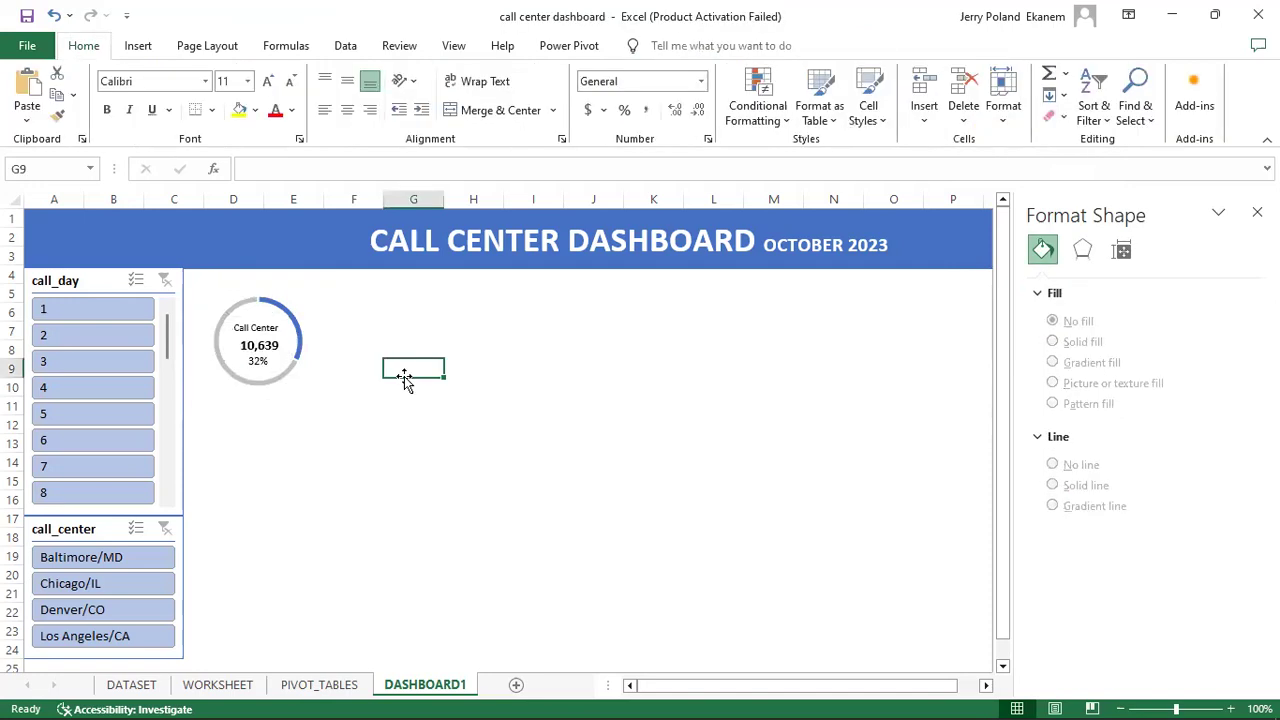
Step: Nudge the Call Center label slightly down and right so it sits closer above the call count
click(273, 327)
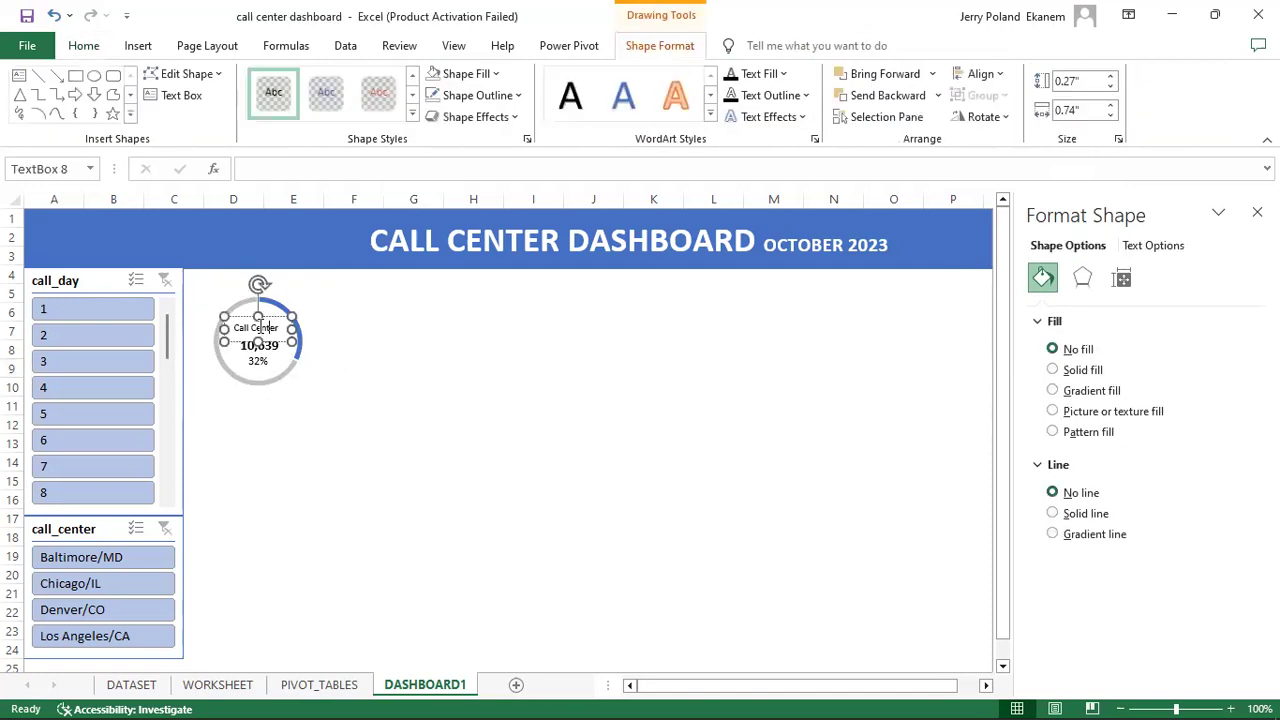
key(Down)
key(Down)
key(Down)
key(Right)
key(Right)
key(Right)
key(Right)
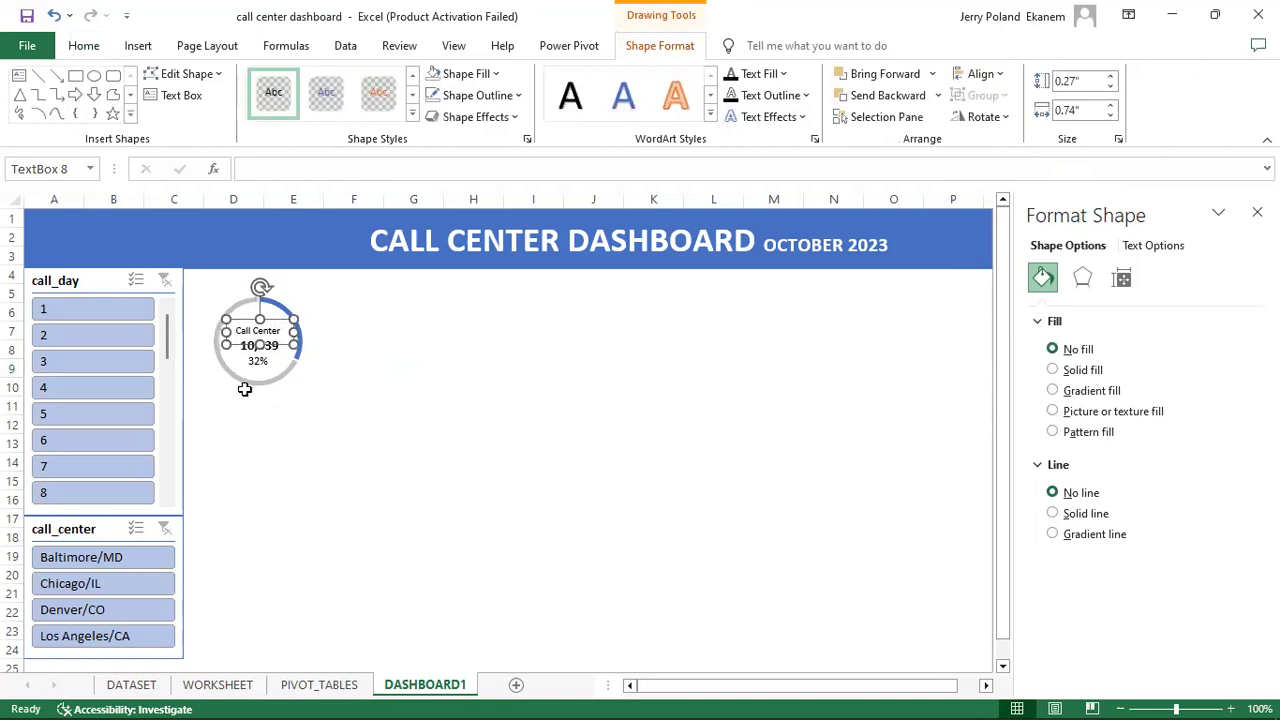
click(414, 394)
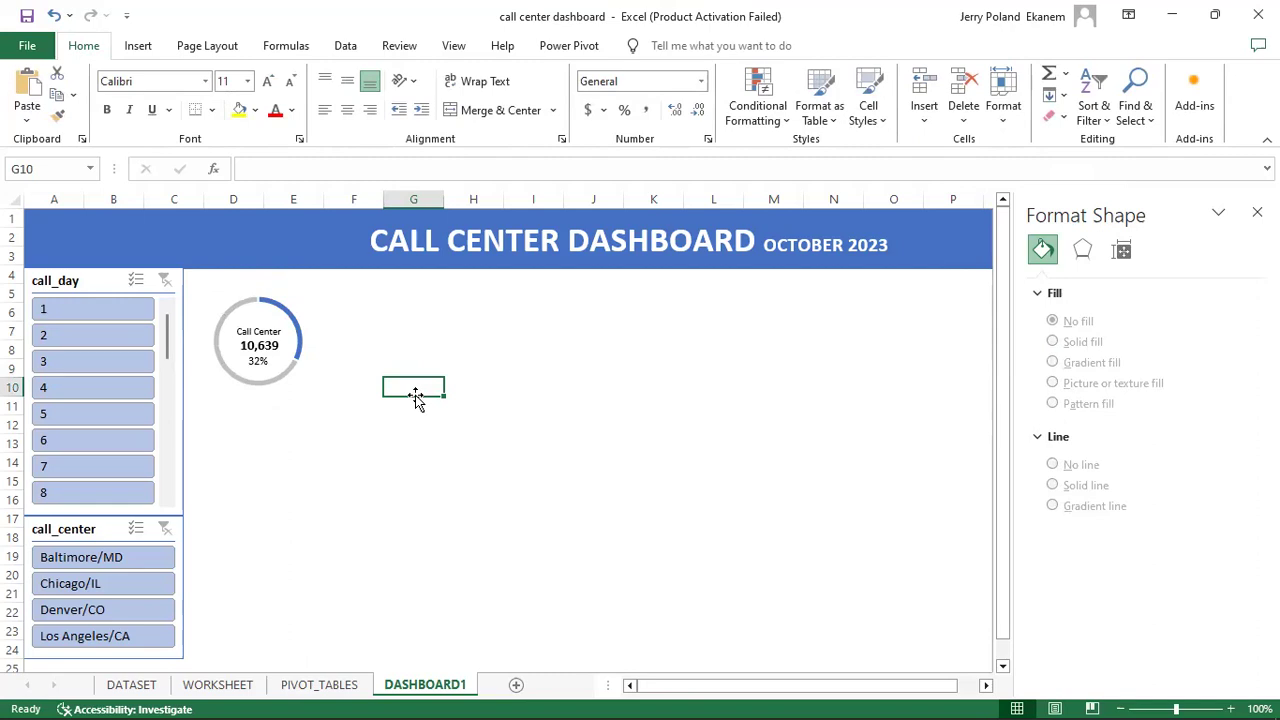
Step: Move the Call Center doughnut chart up and left to sit directly under the banner beside the call_day slicer
click(282, 308)
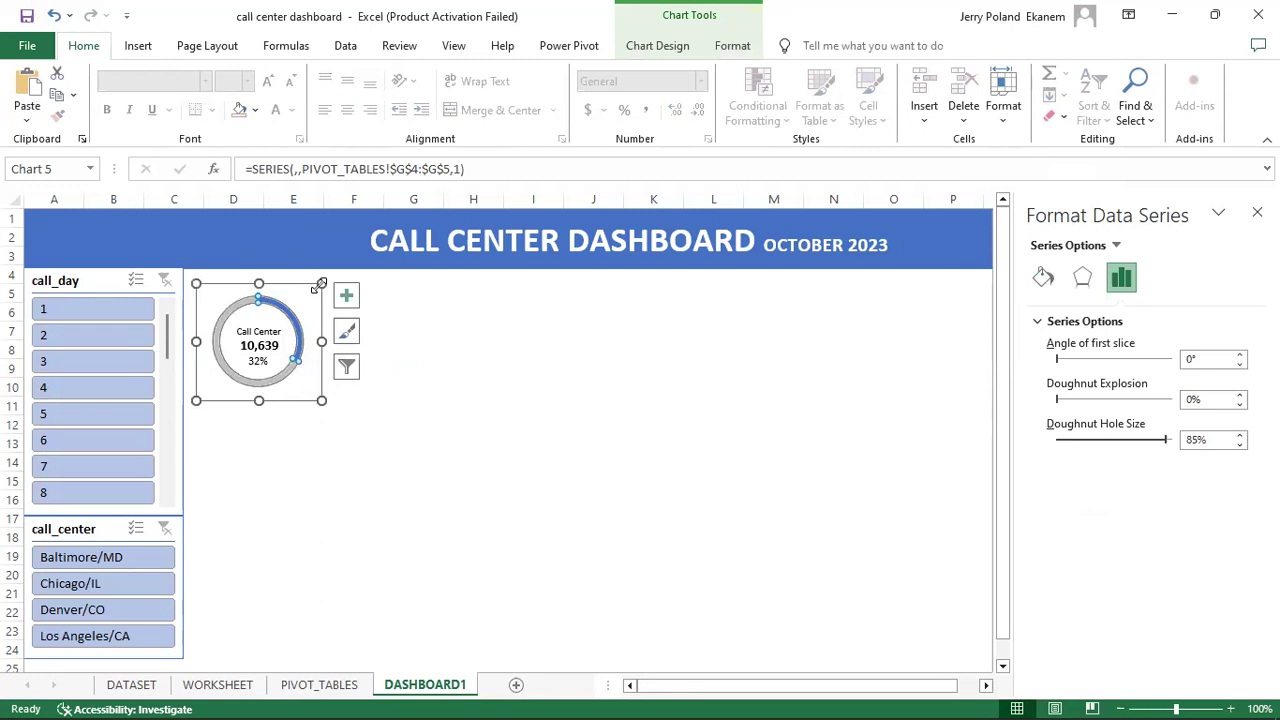
click(319, 285)
key(Left)
key(Left)
key(Left)
key(Left)
key(Left)
key(Left)
key(Left)
key(Left)
key(Left)
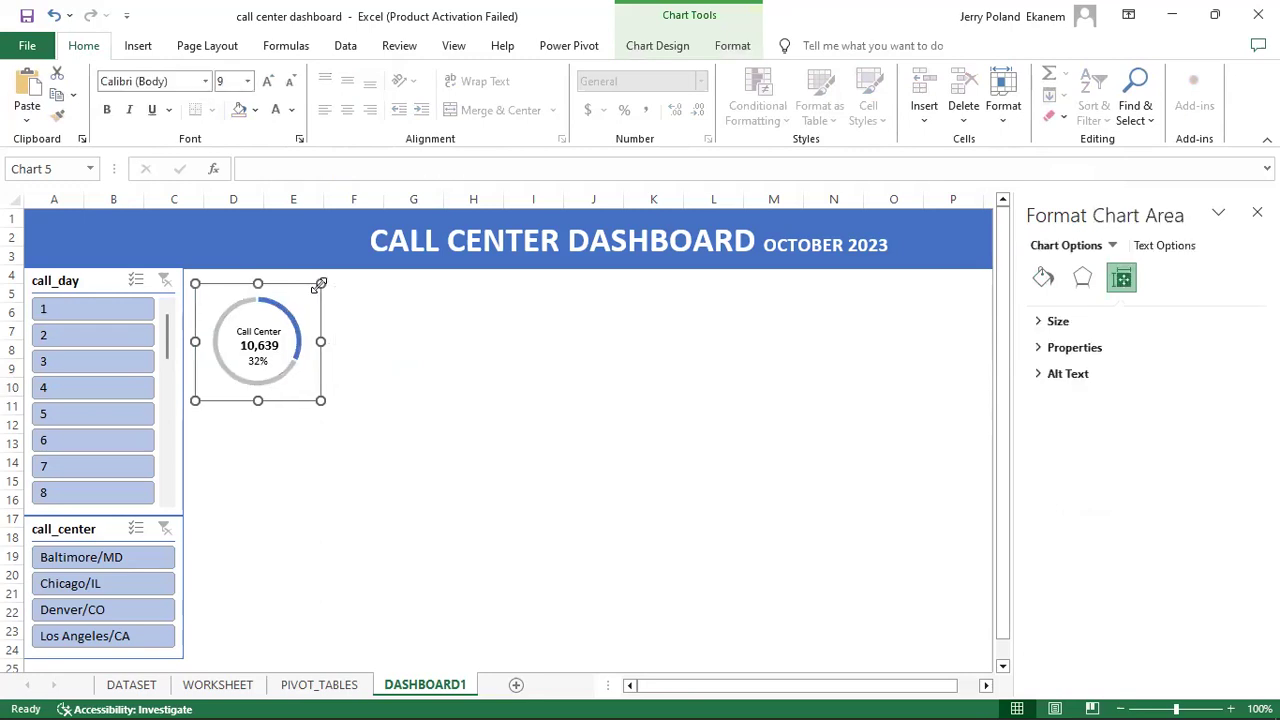
key(Up)
key(Up)
key(Up)
key(Up)
key(Up)
key(Up)
key(Up)
key(Up)
key(Up)
key(Up)
key(Up)
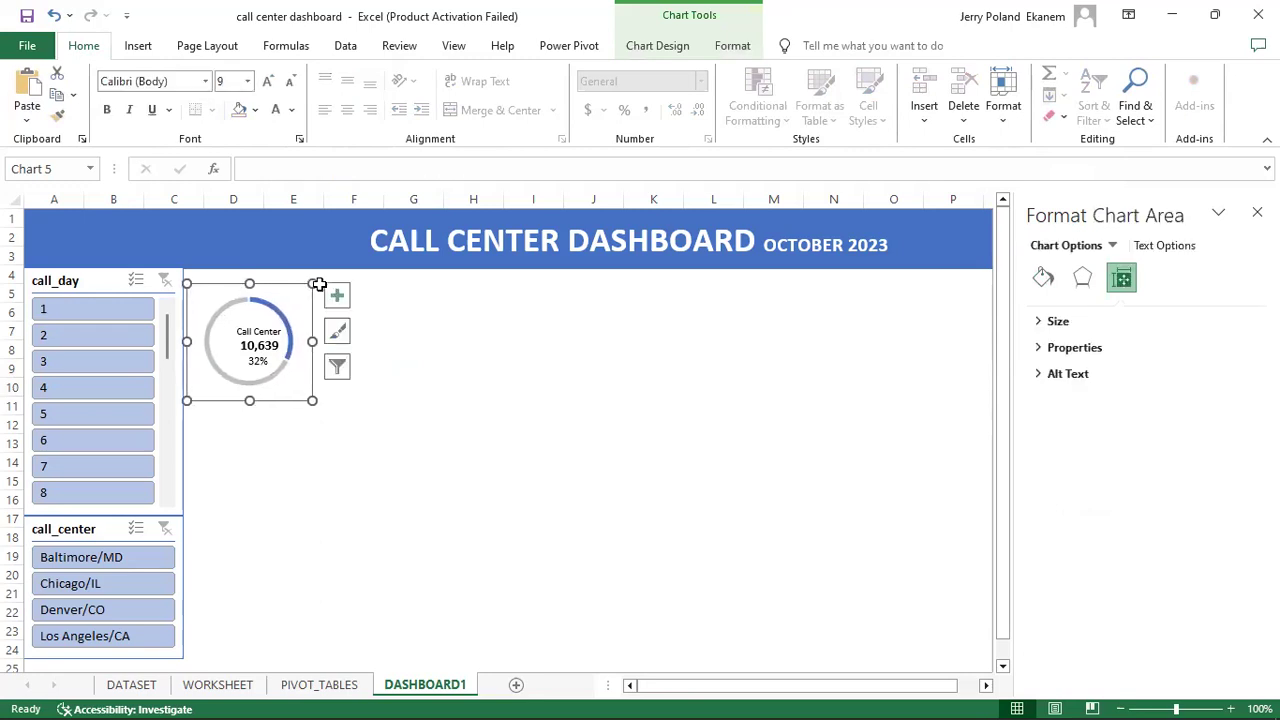
key(Up)
key(Up)
key(Up)
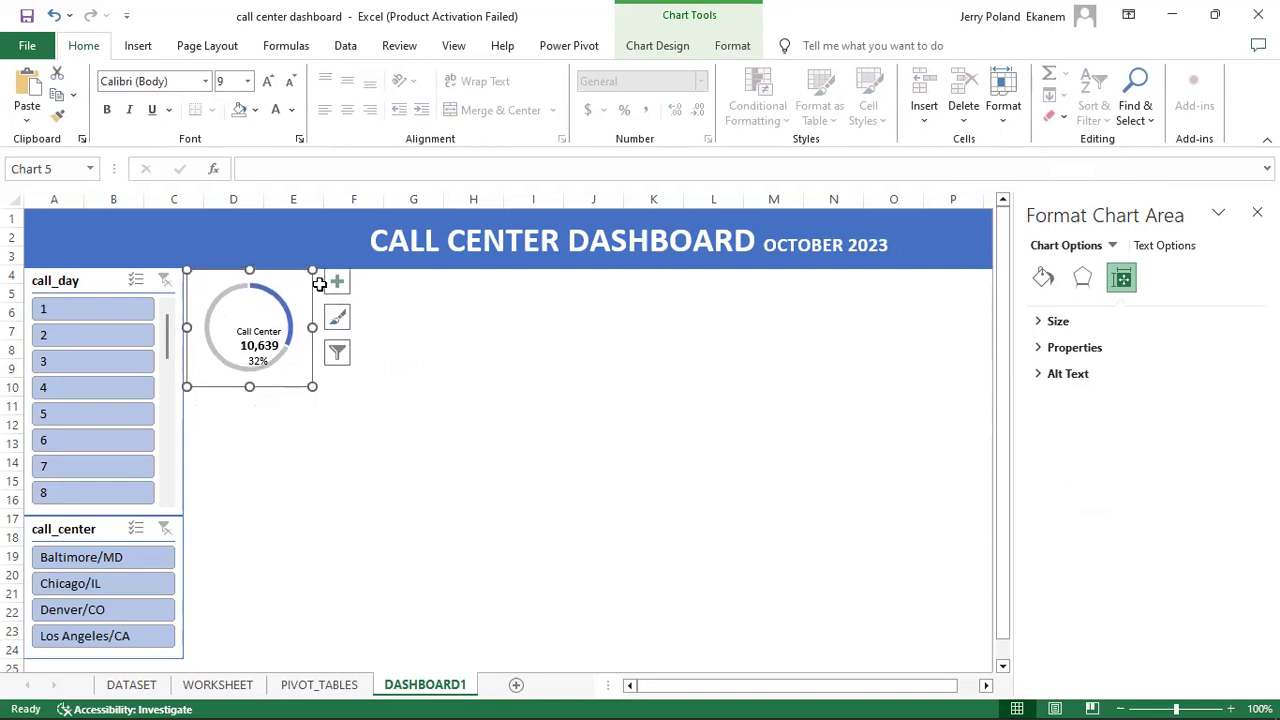
key(Left)
key(Left)
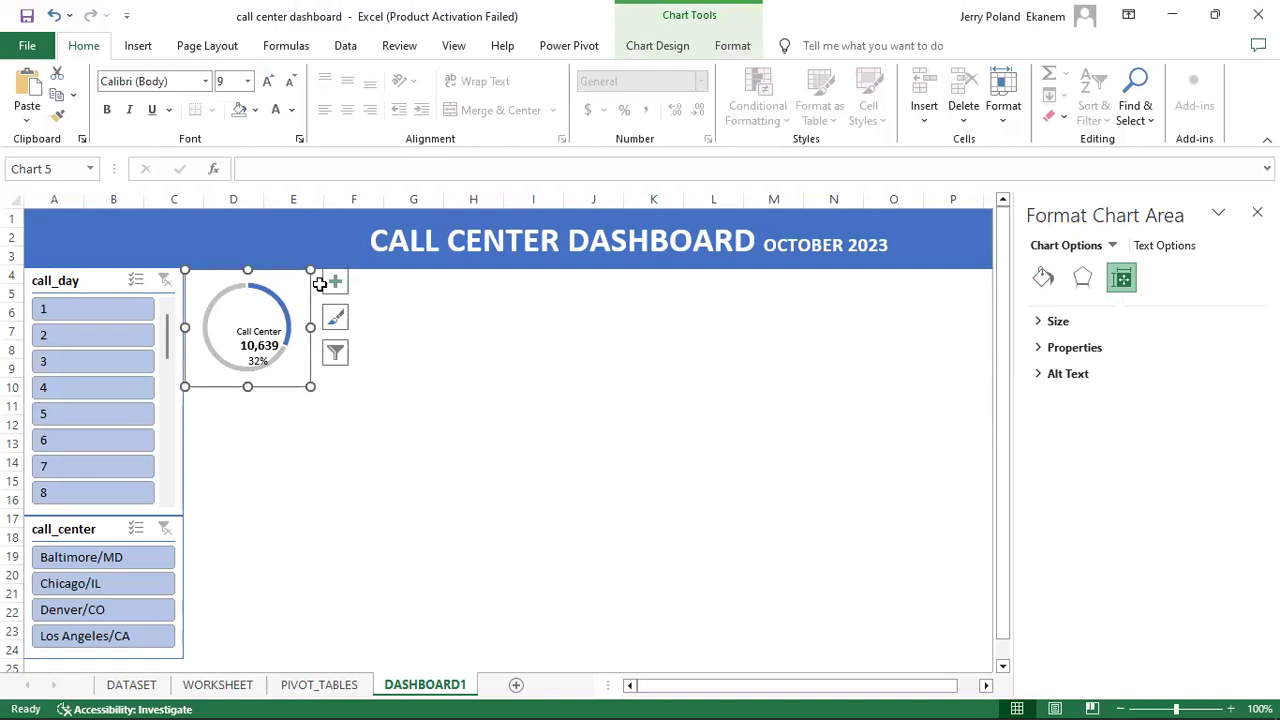
click(529, 331)
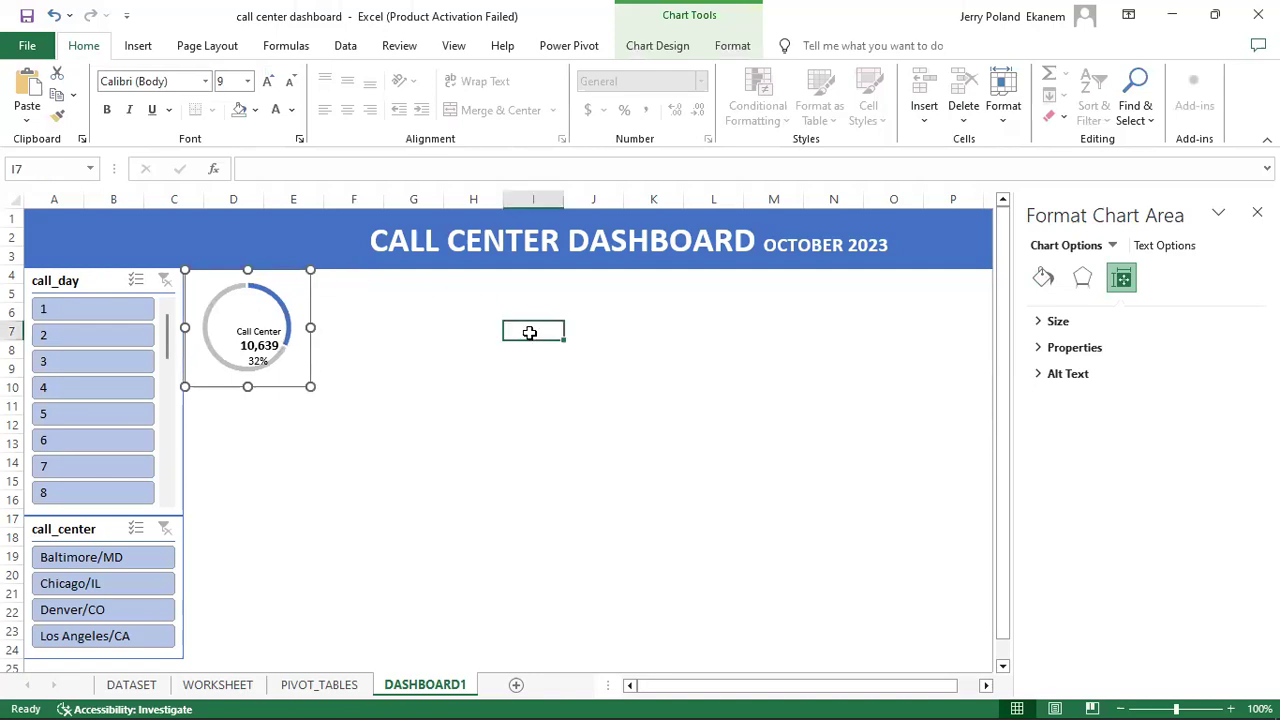
Step: Move the Call Center label, call count and percentage text boxes together up and left to centre them inside the doughnut
click(260, 327)
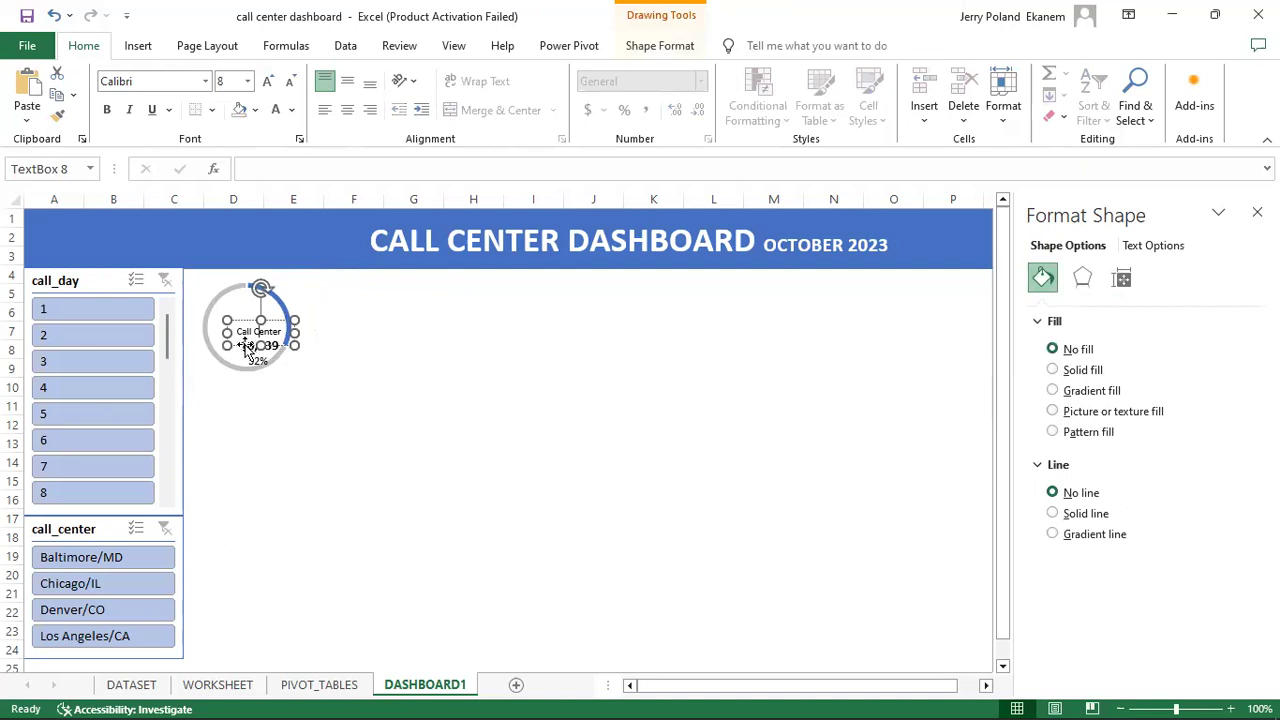
key(Escape)
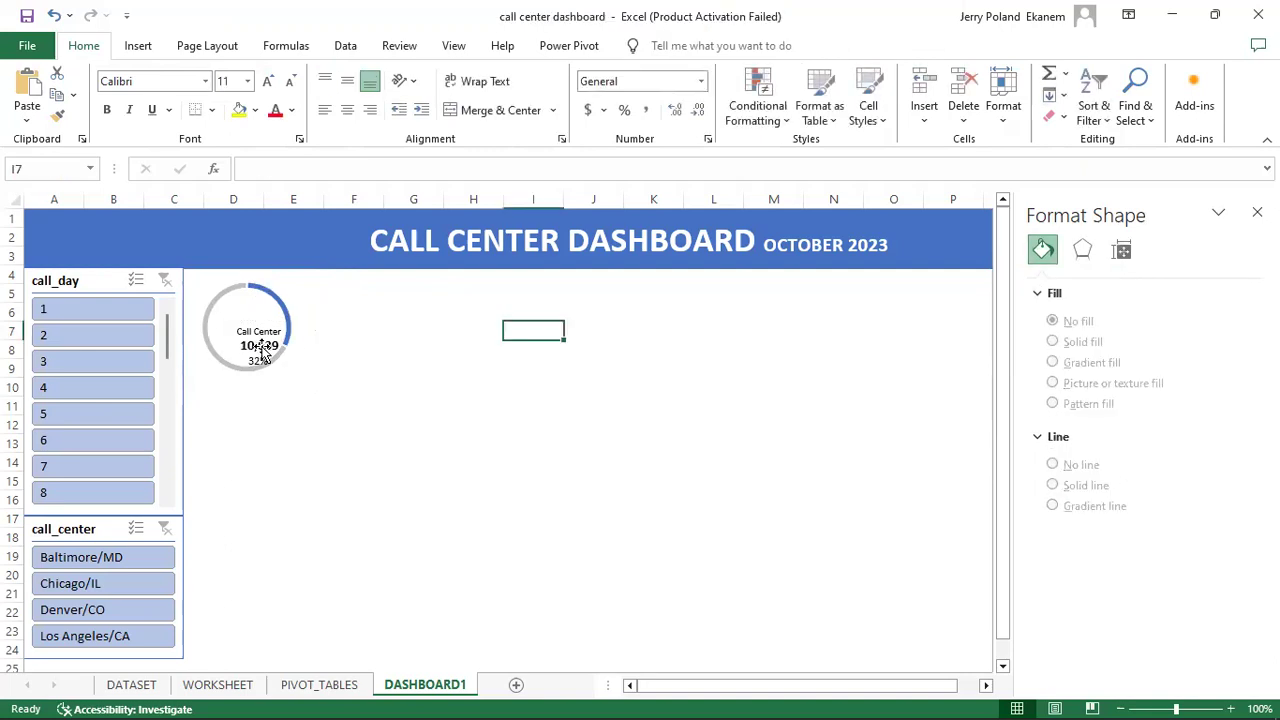
click(258, 348)
shift+click(233, 327)
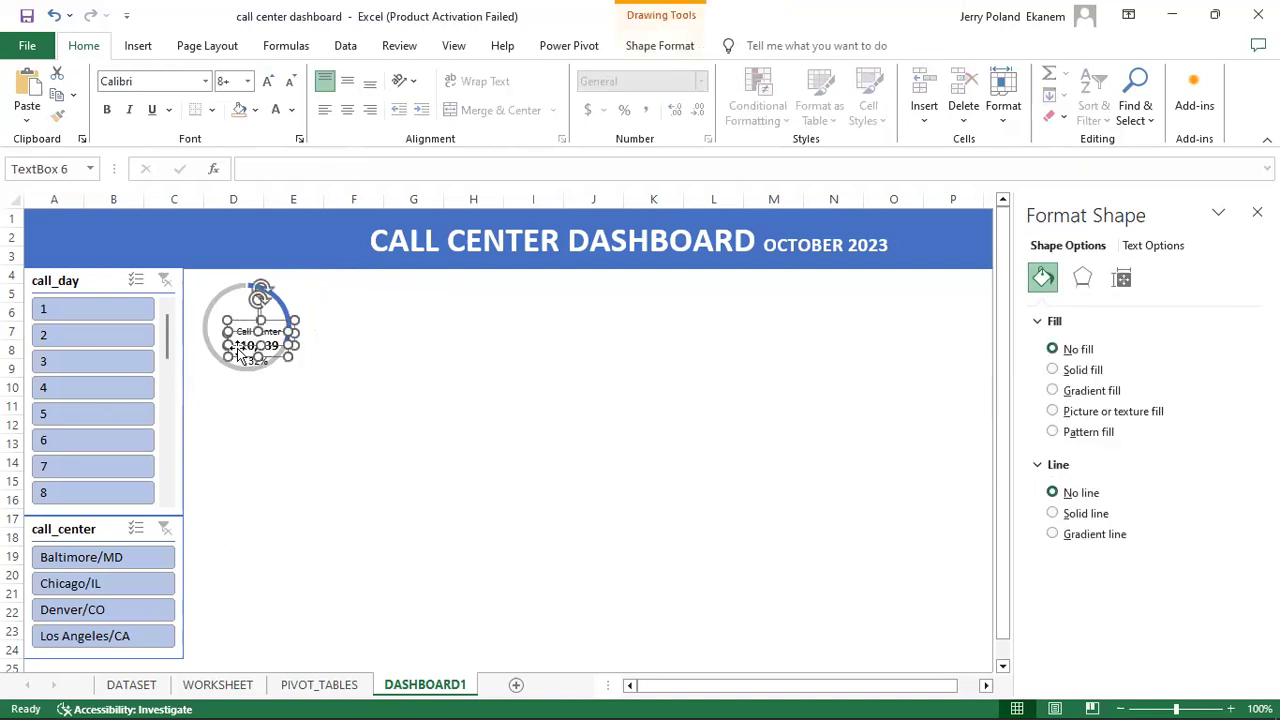
shift+click(252, 362)
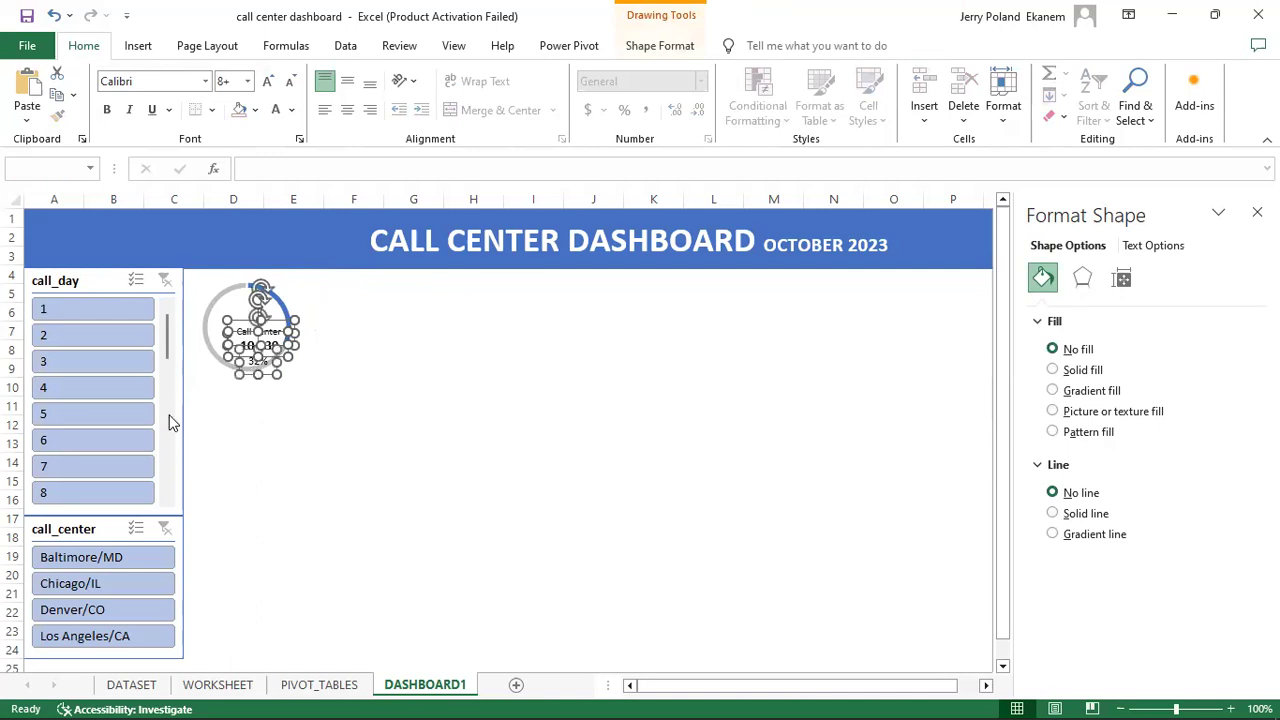
key(Left)
key(Left)
key(Left)
key(Left)
key(Left)
key(Left)
key(Left)
key(Left)
key(Left)
key(Left)
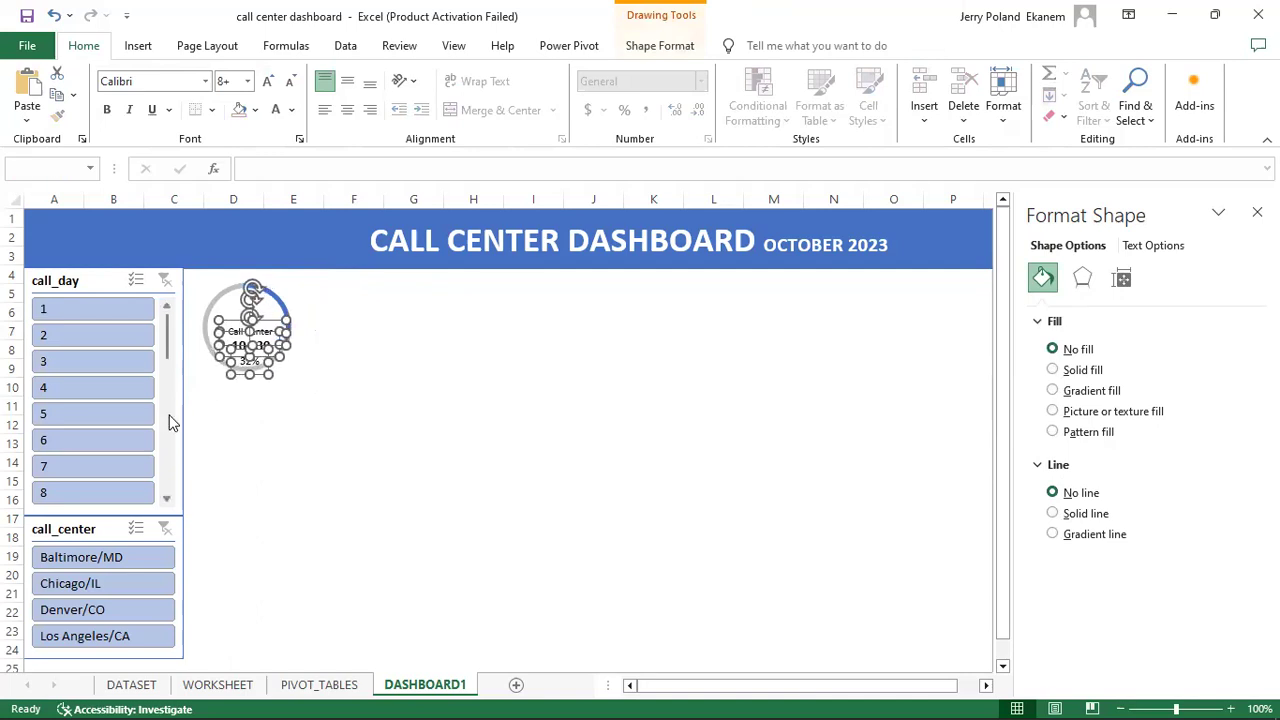
key(Up)
key(Up)
key(Up)
key(Up)
key(Up)
key(Up)
key(Up)
key(Up)
key(Up)
key(Up)
key(Up)
key(Up)
key(Up)
key(Up)
key(Up)
key(Up)
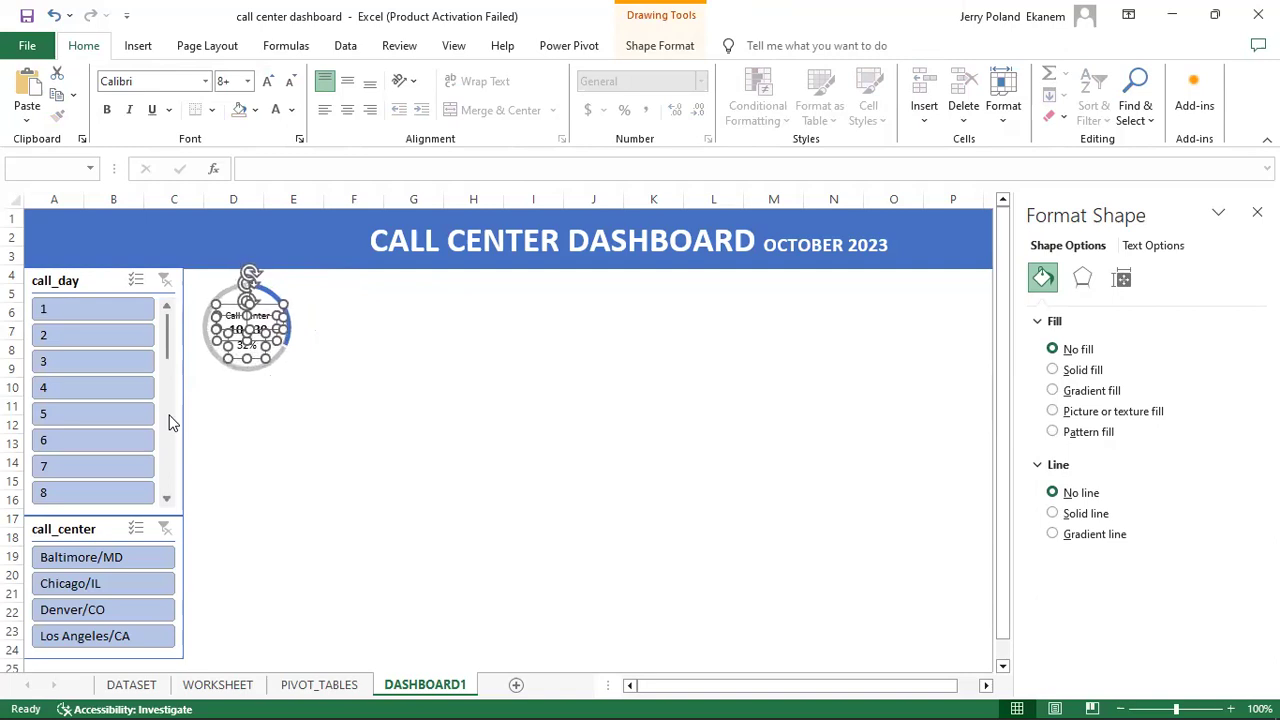
key(Left)
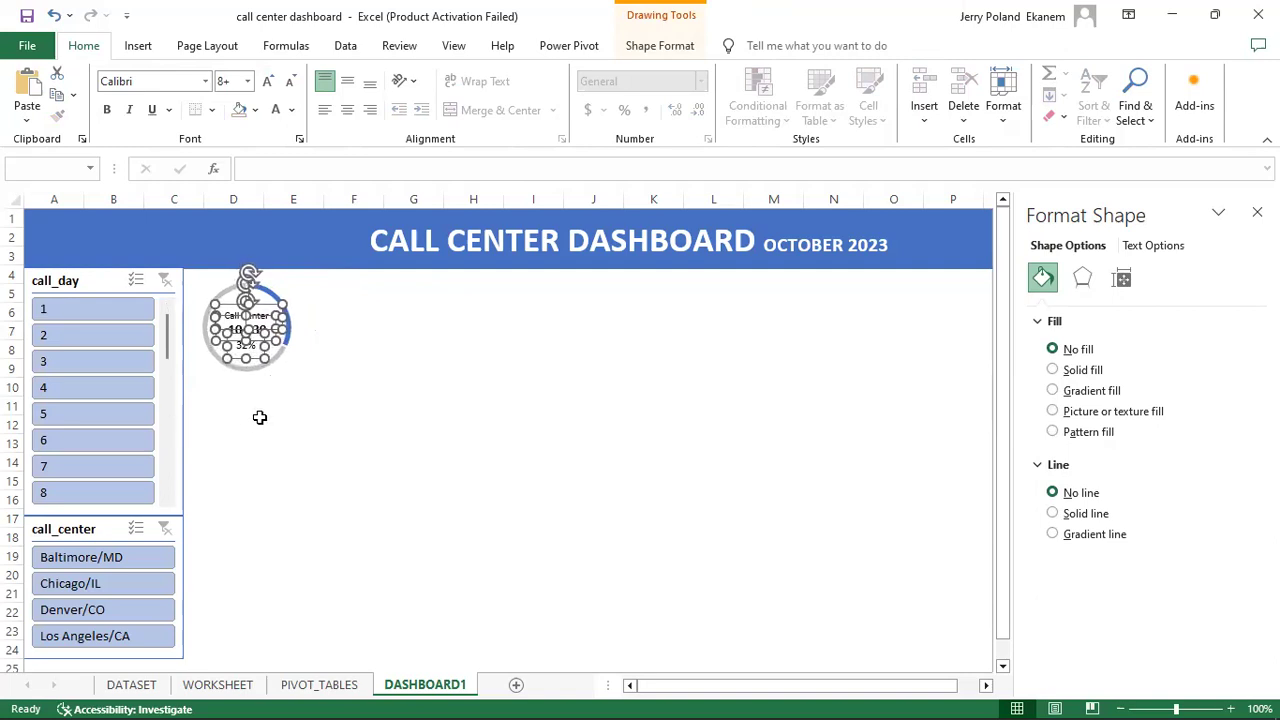
click(384, 366)
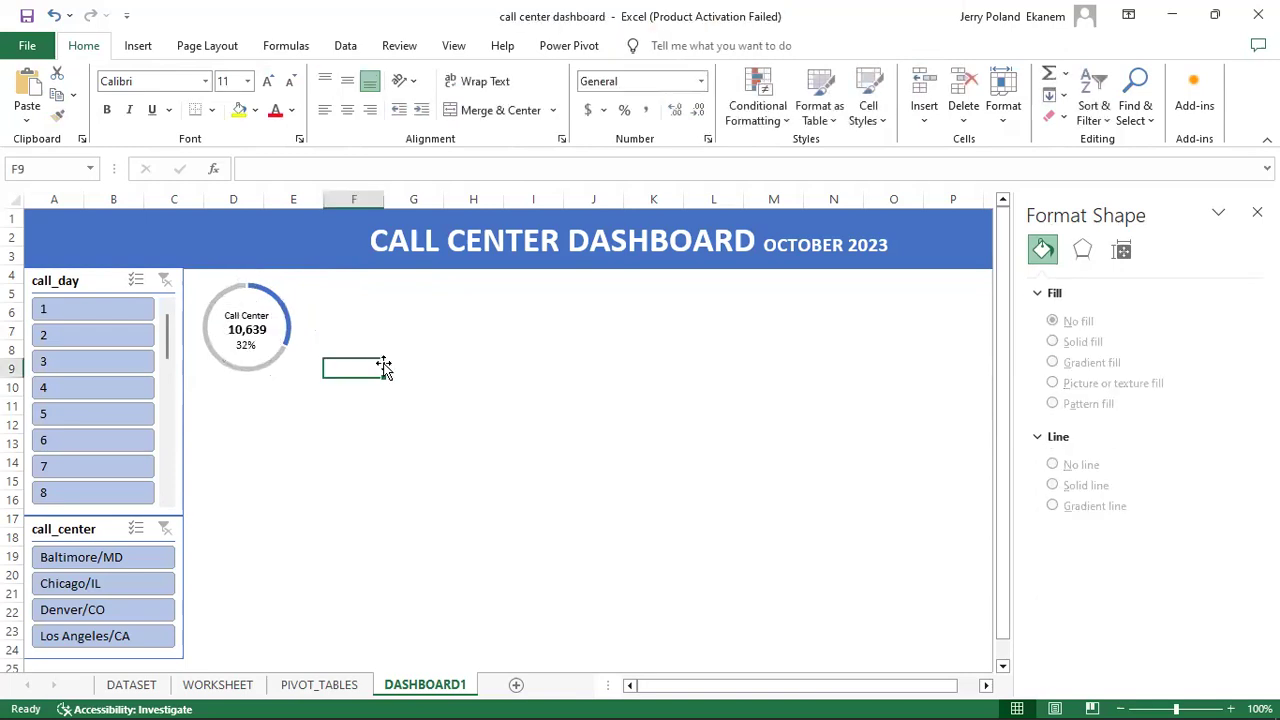
Step: Insert a doughnut chart from the Chatbot percentages in H4:H5 on the PIVOT_TABLES sheet
click(316, 686)
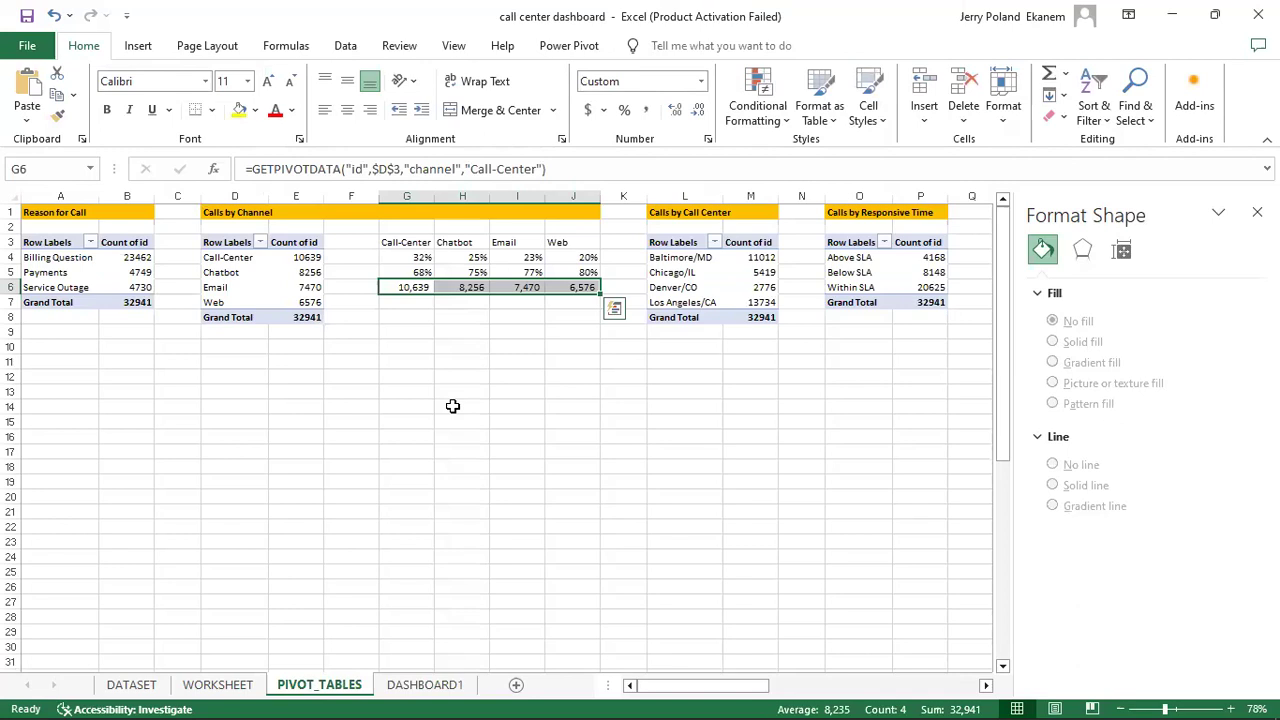
click(470, 257)
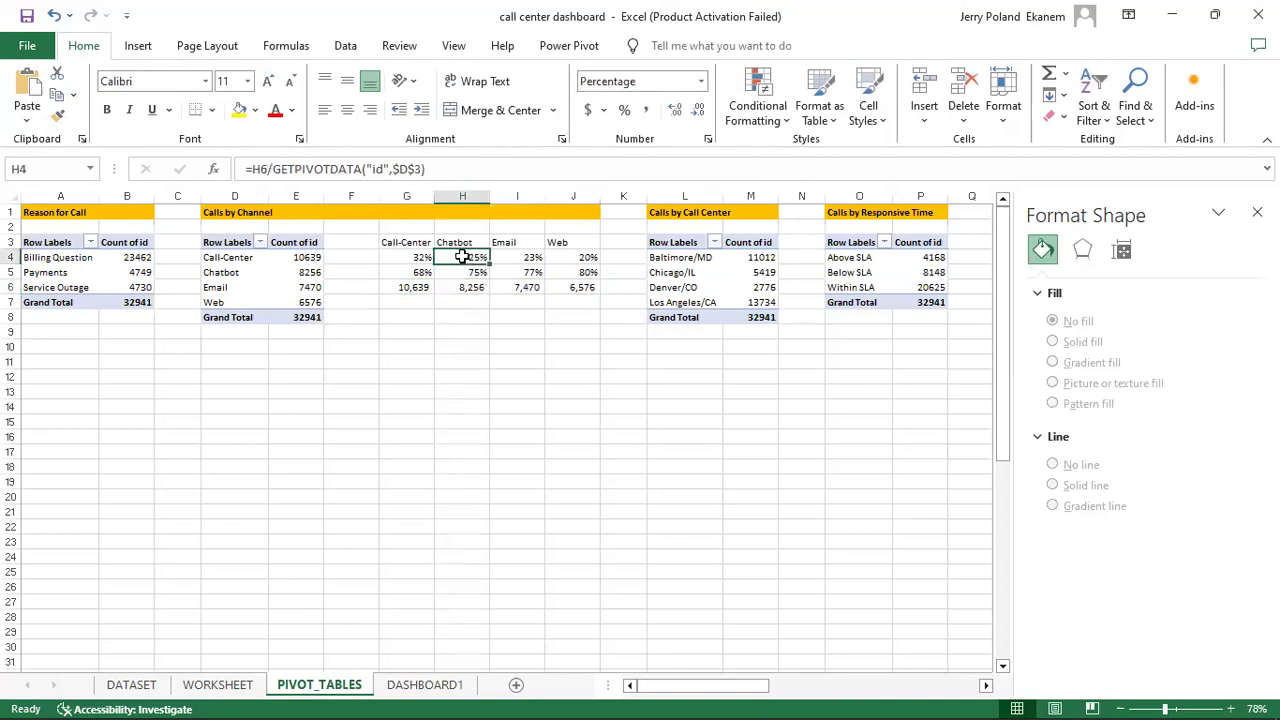
drag(465, 259, 465, 274)
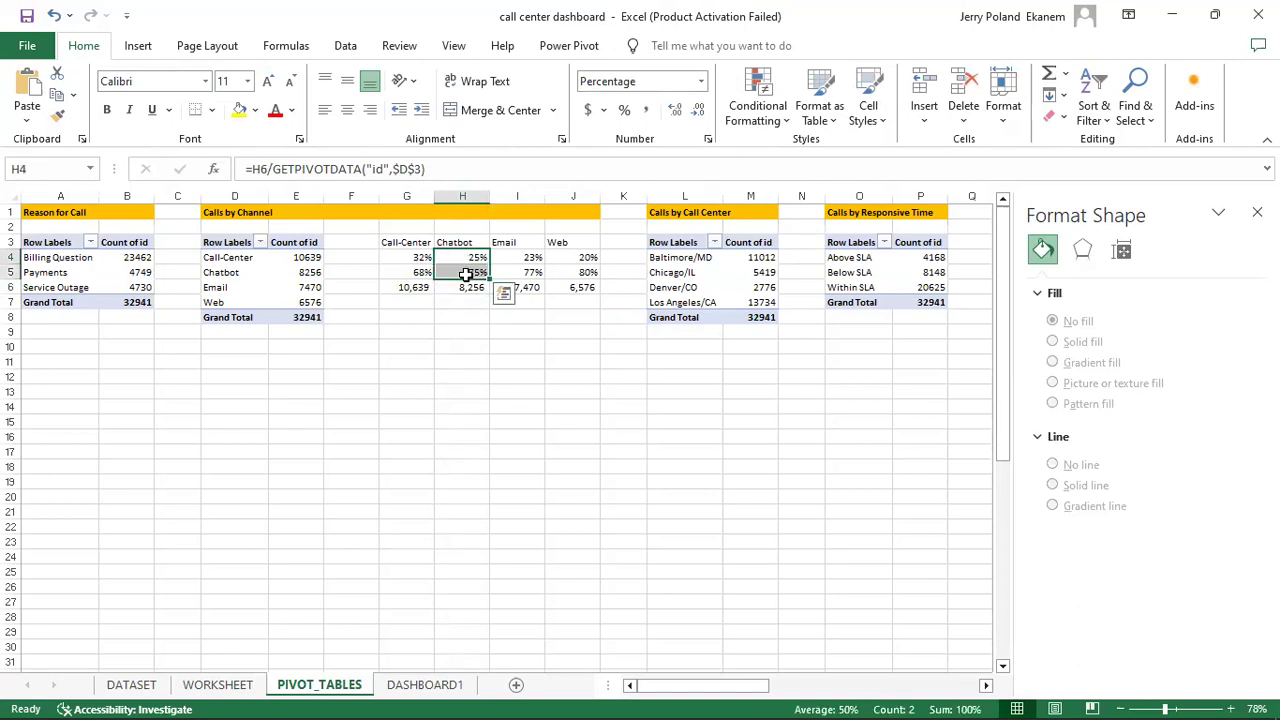
click(140, 47)
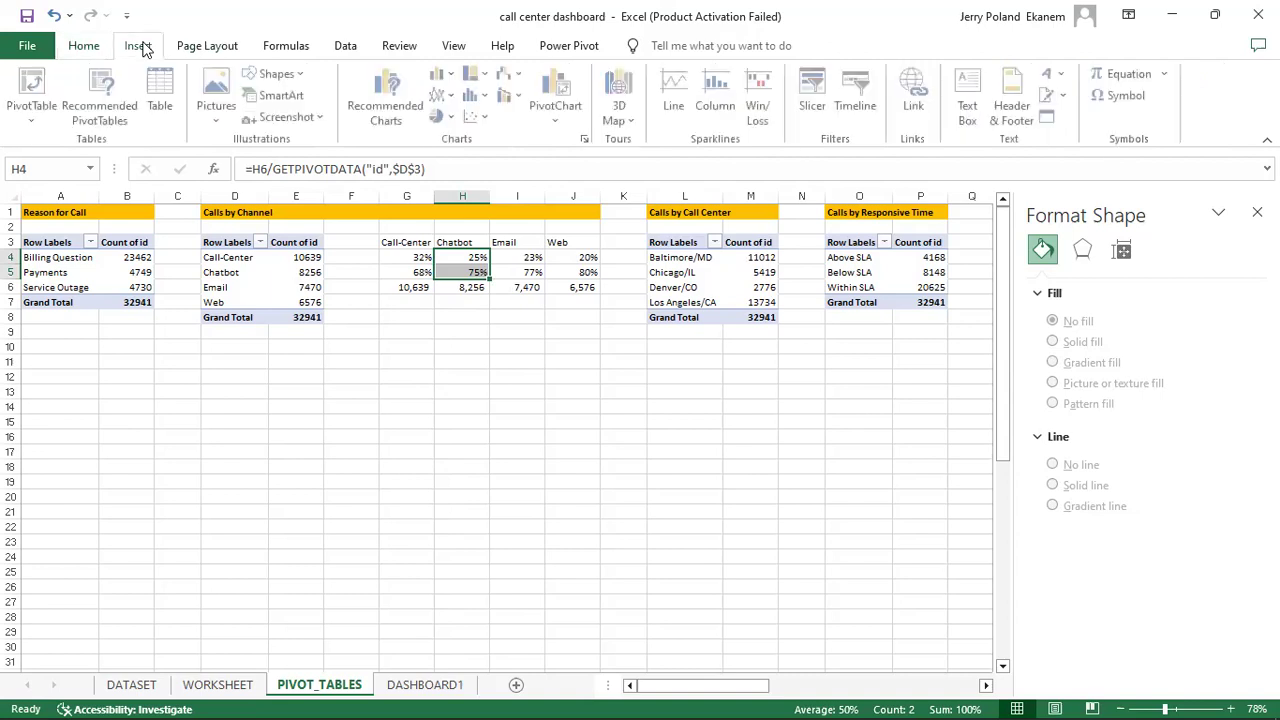
click(446, 122)
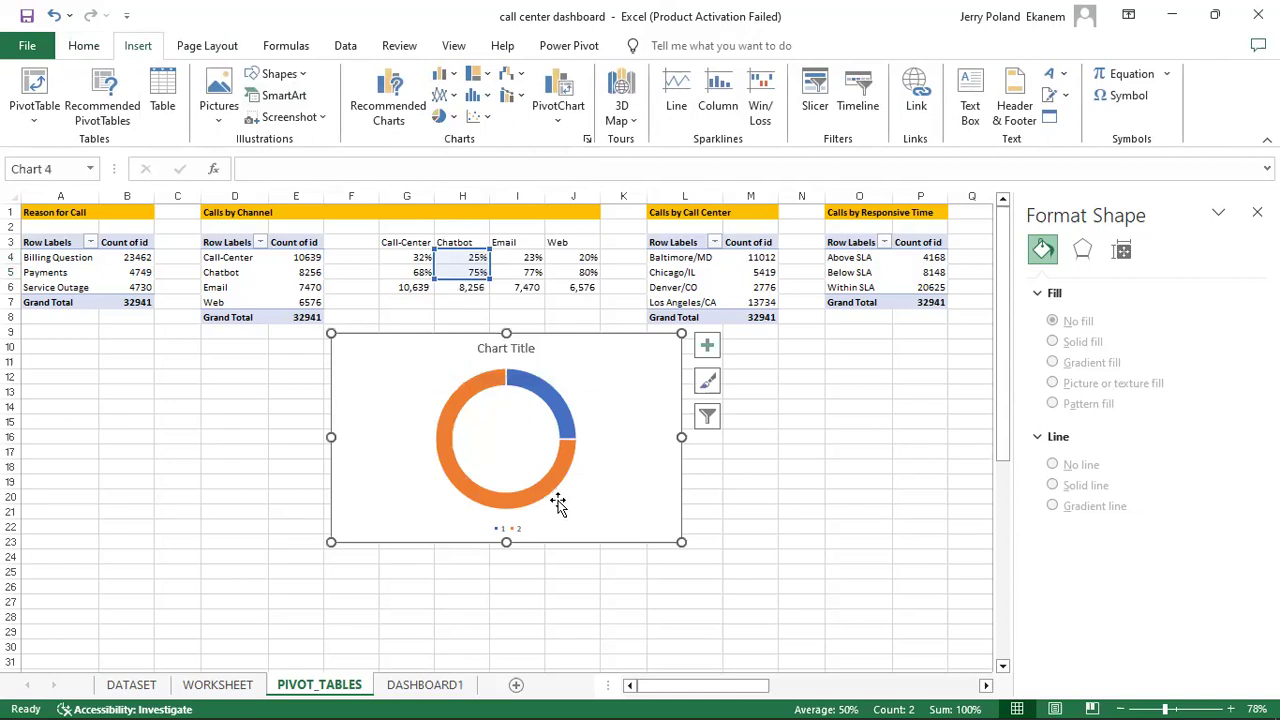
Step: Delete the legend and the chart title from the Chatbot doughnut chart
click(522, 530)
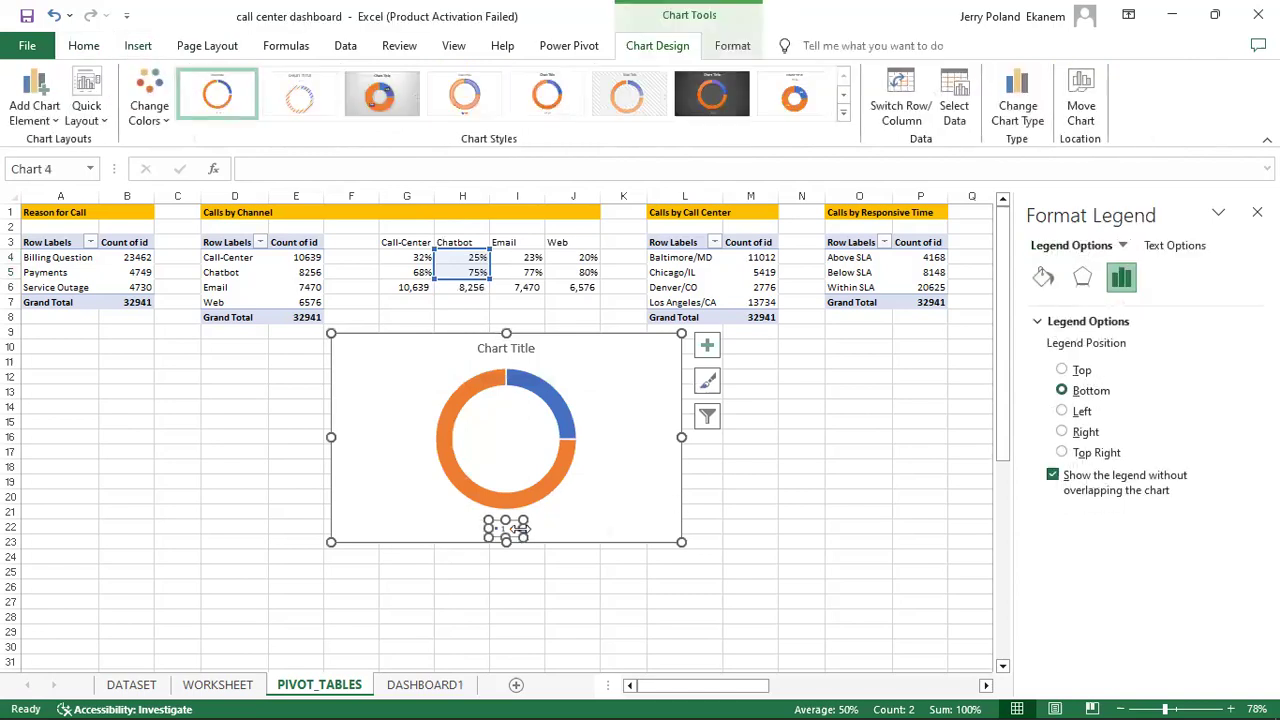
key(Delete)
click(527, 348)
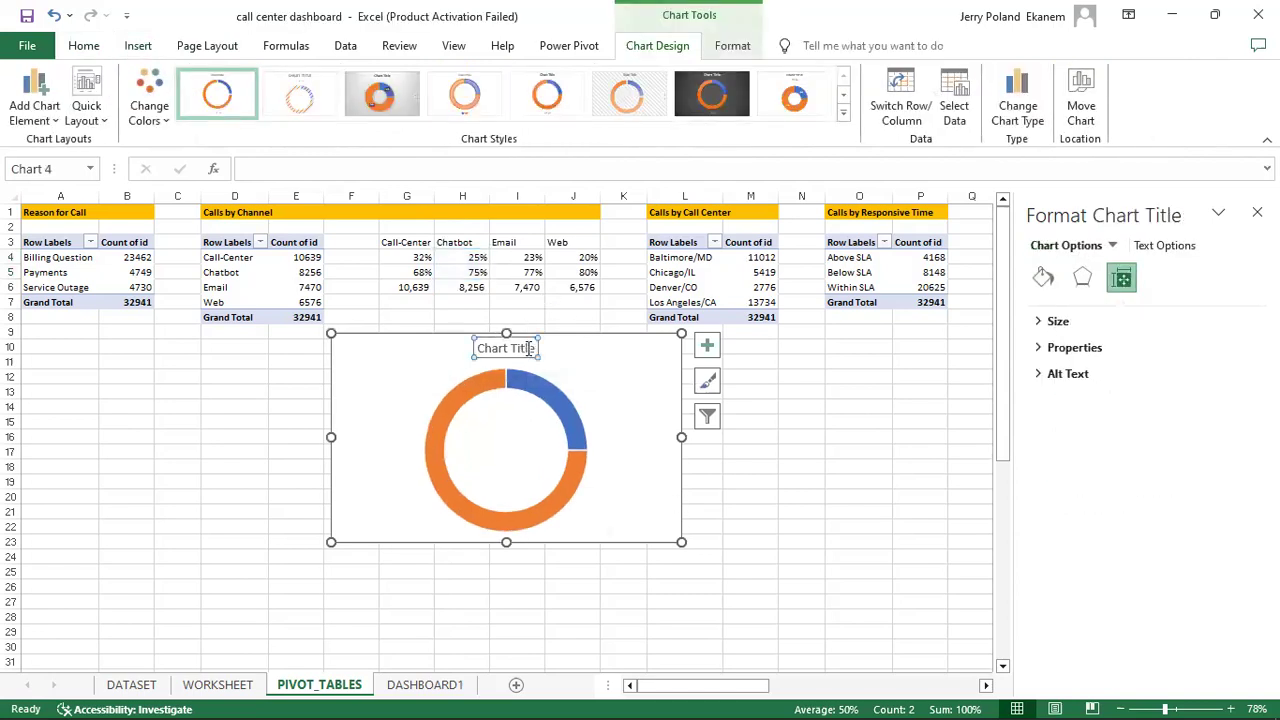
key(Delete)
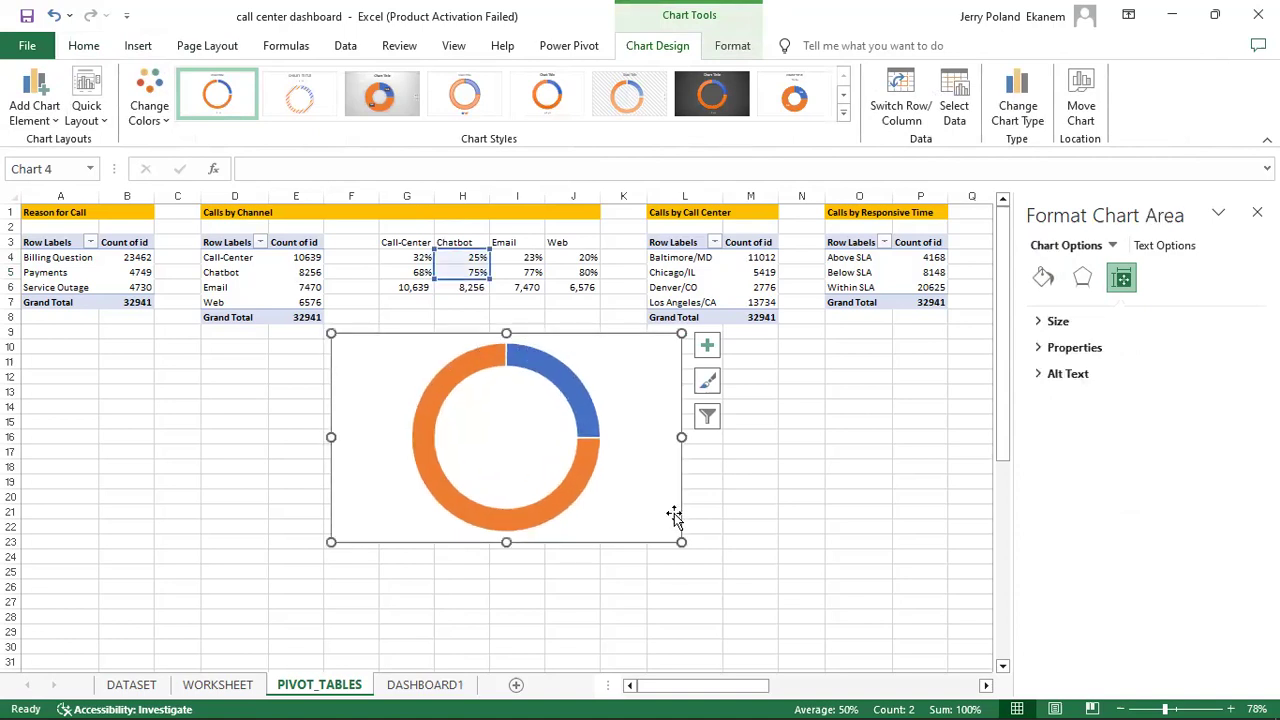
Step: Set the Chatbot doughnut's hole size to 85%
click(558, 497)
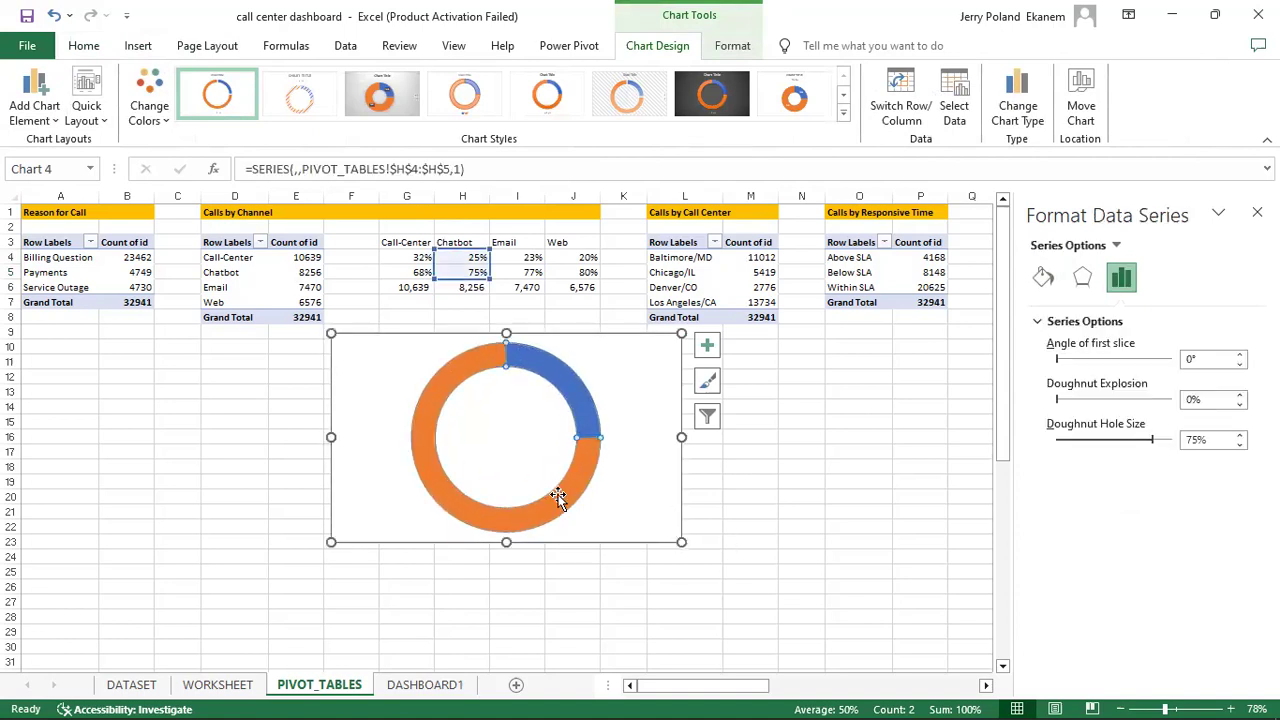
click(1196, 440)
key(Return)
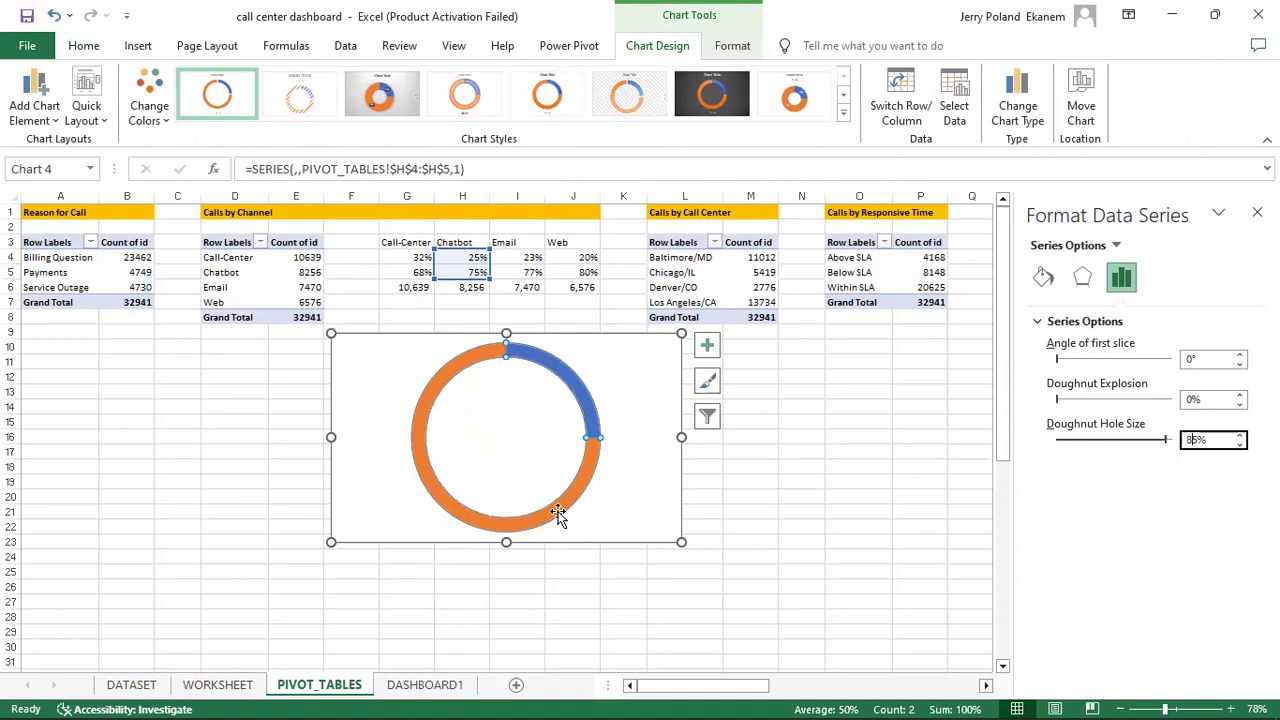
Step: Fill the orange 75% slice of the Chatbot doughnut with grey
click(1043, 277)
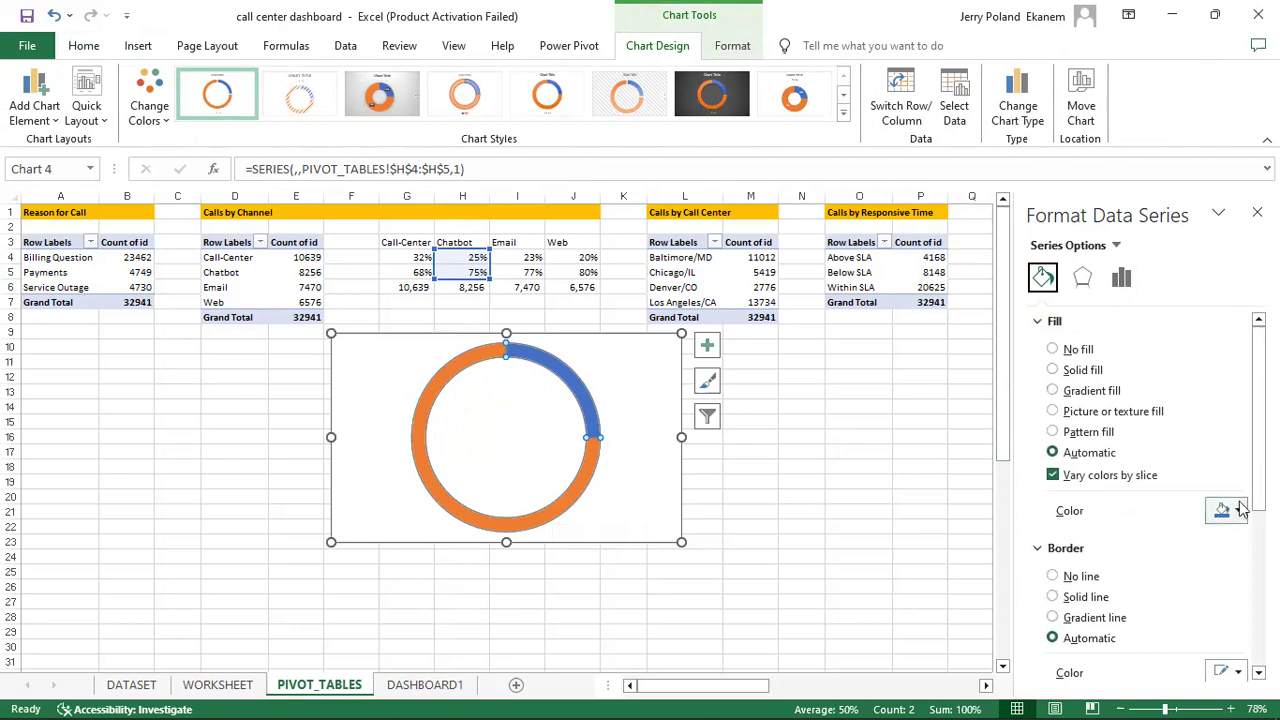
click(423, 471)
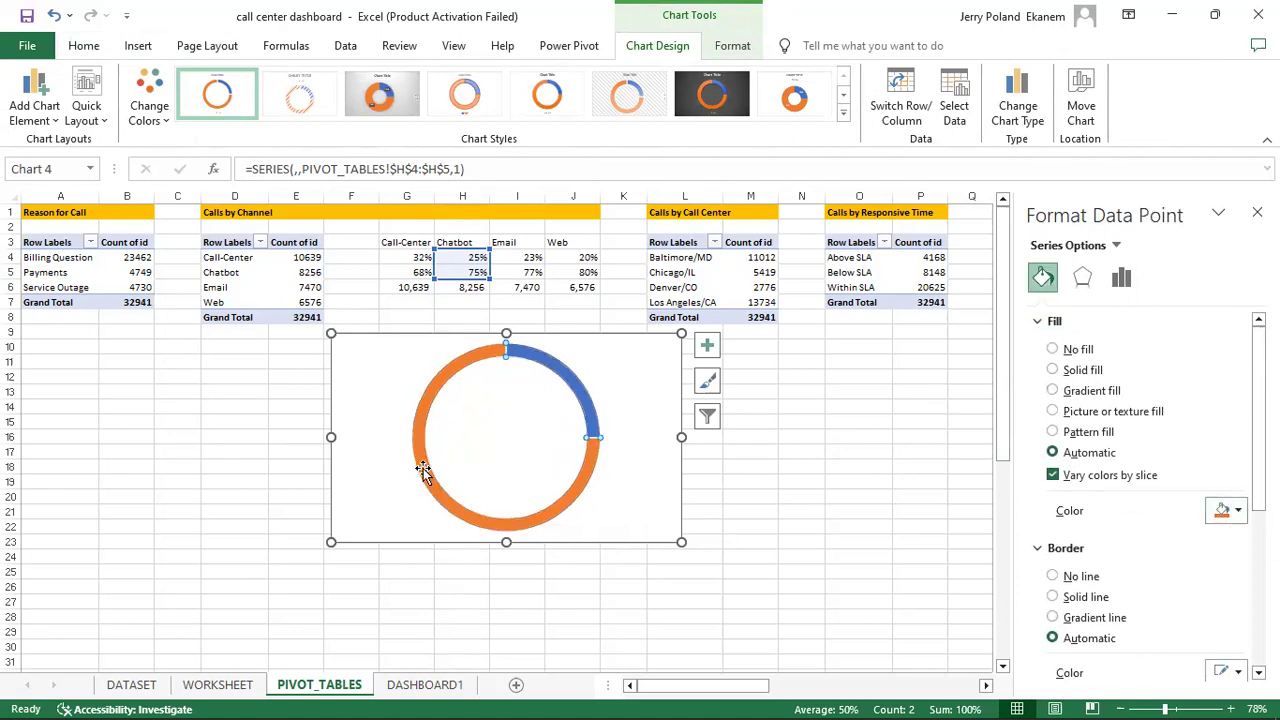
click(1238, 512)
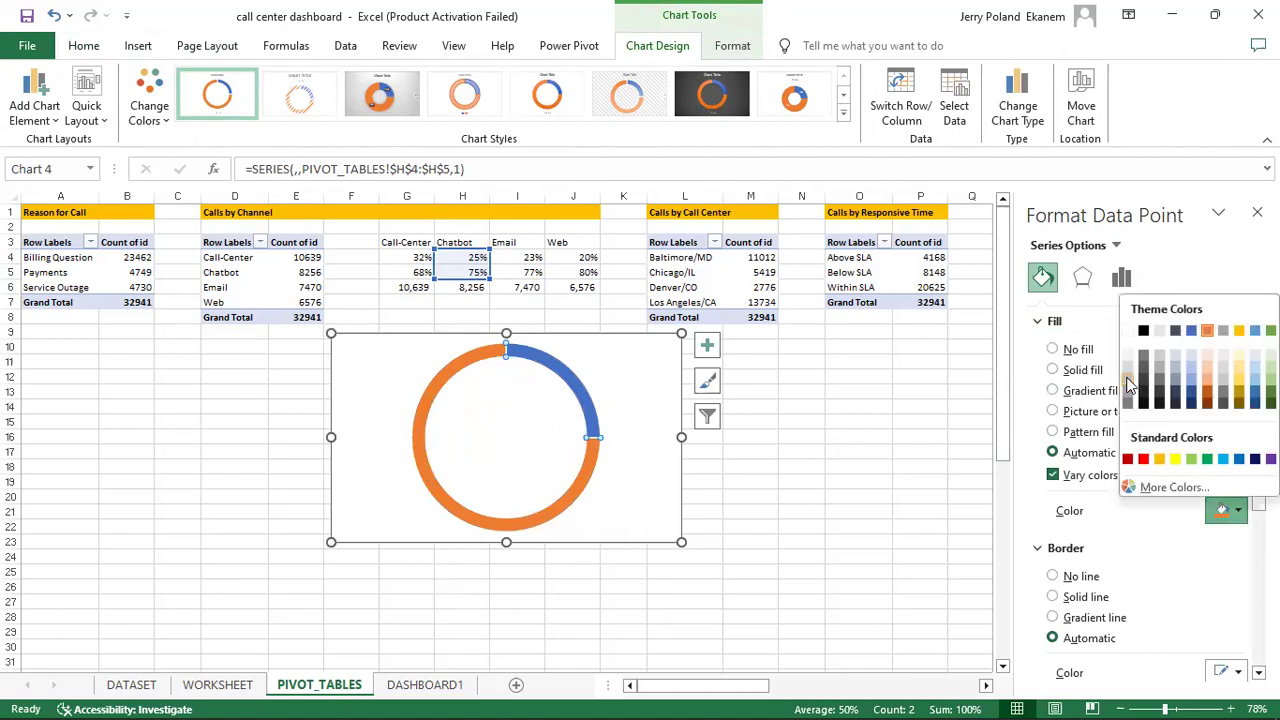
click(1127, 382)
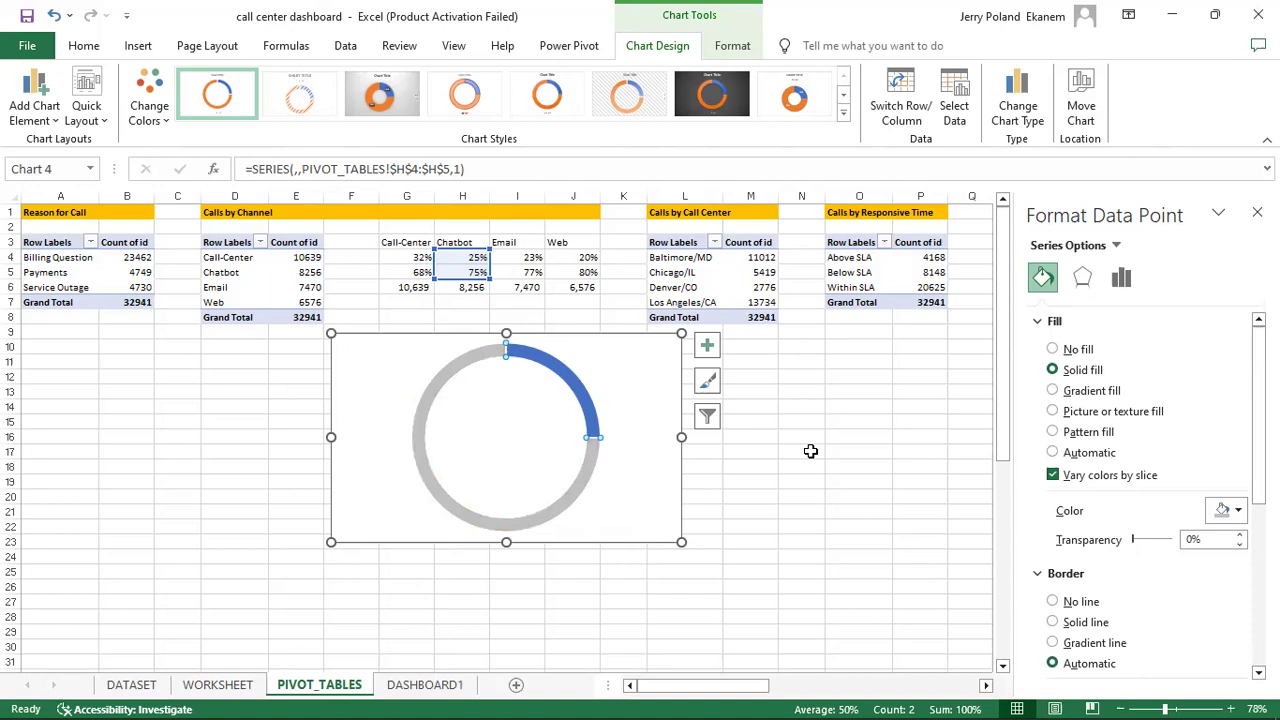
click(810, 451)
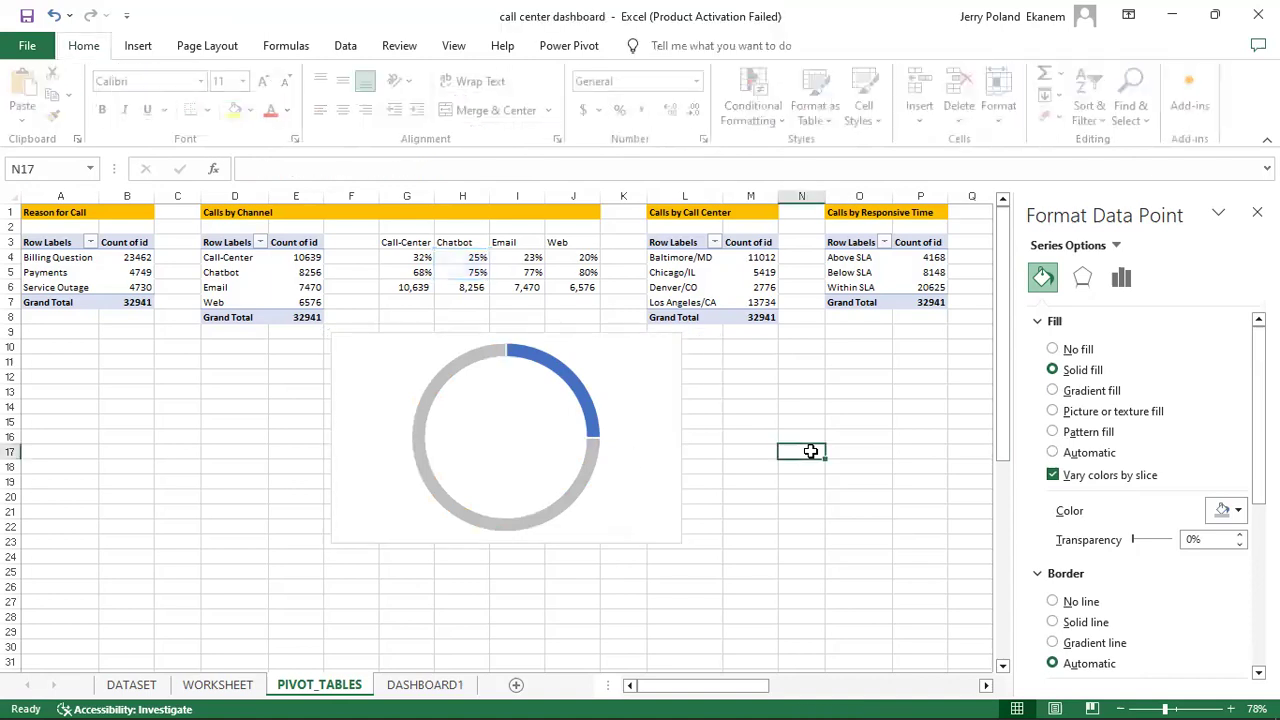
Step: Set the Chatbot chart area to No fill with a No line border
click(635, 452)
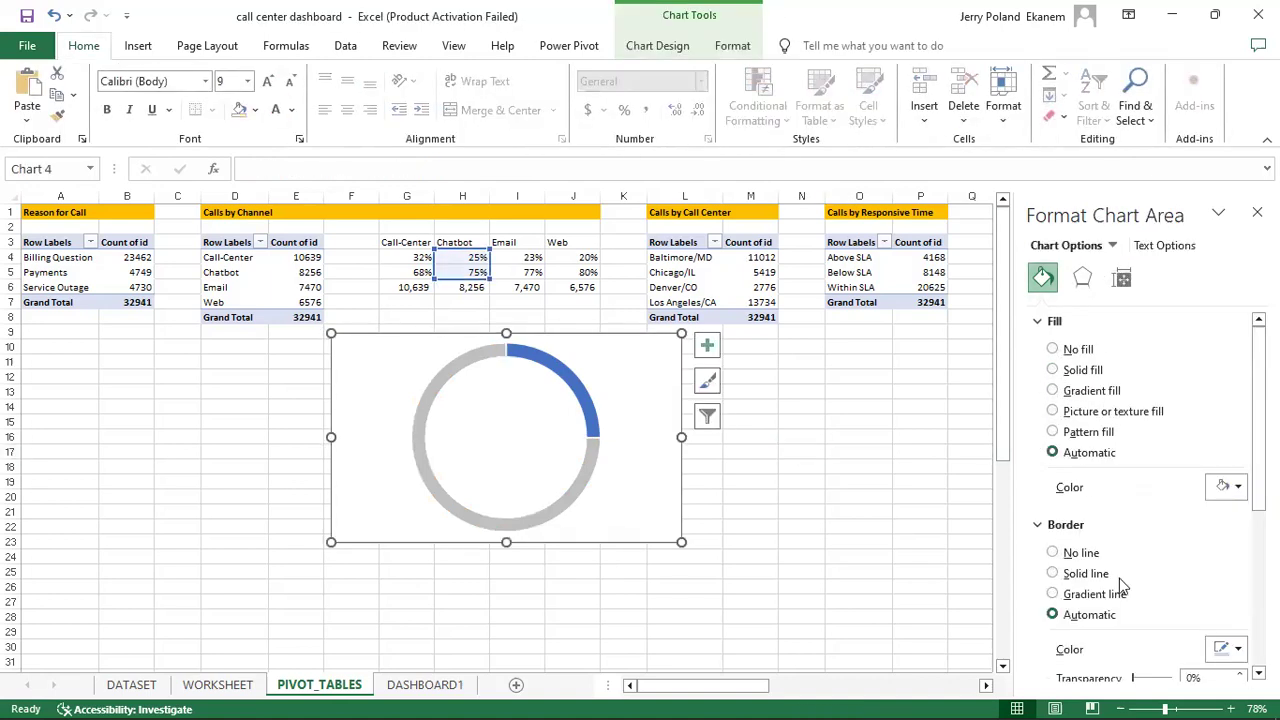
click(1052, 350)
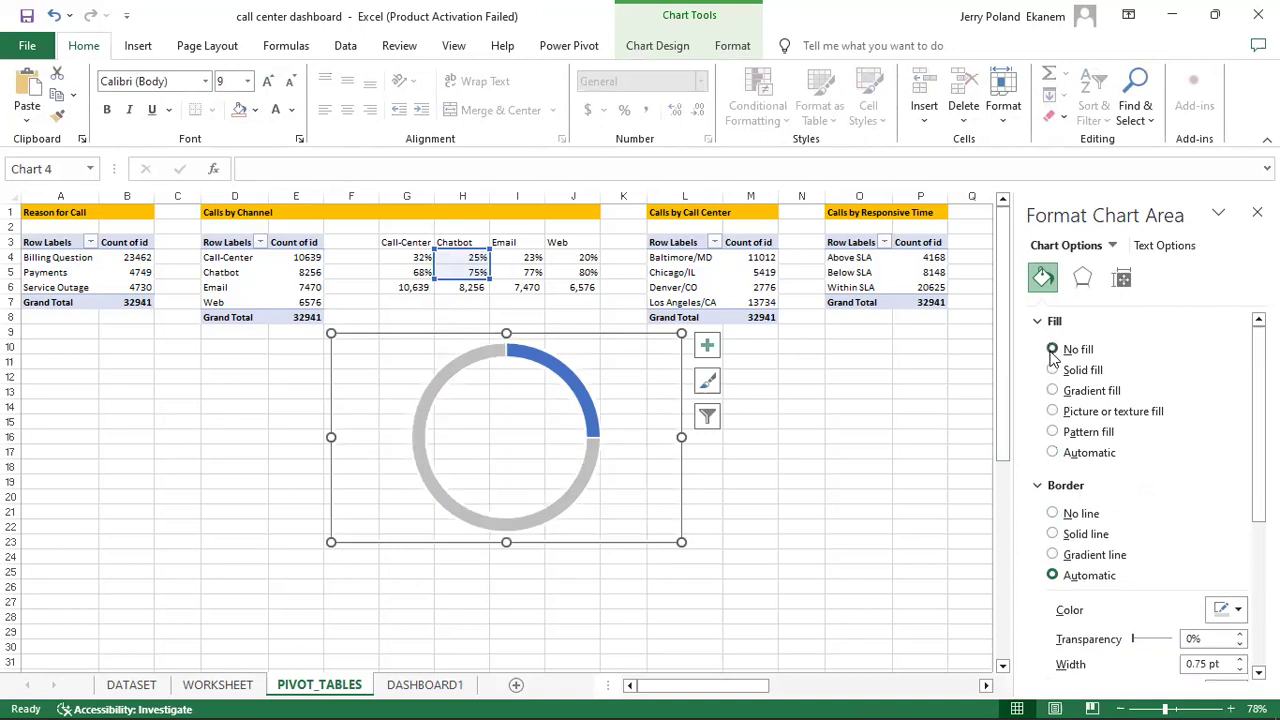
click(1052, 514)
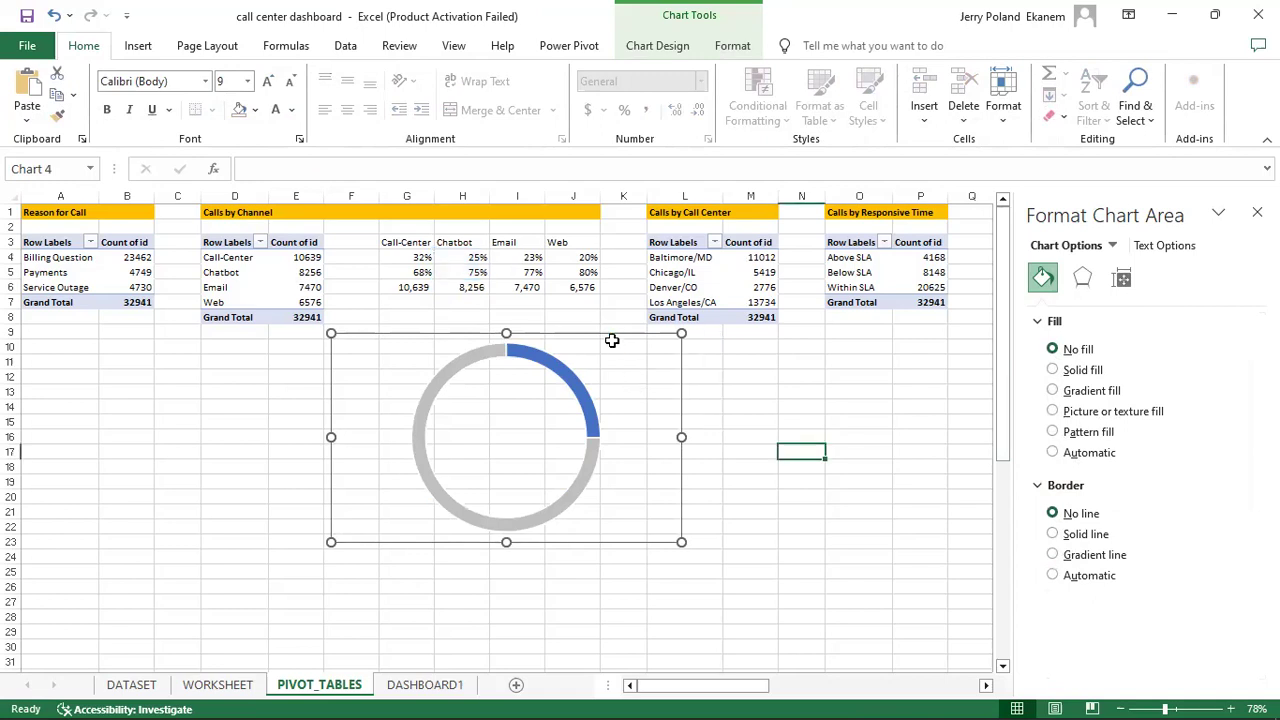
Step: Cut the Chatbot doughnut chart, paste it onto the DASHBOARD1 sheet and shrink it to about half its width
key(ctrl+x)
click(430, 685)
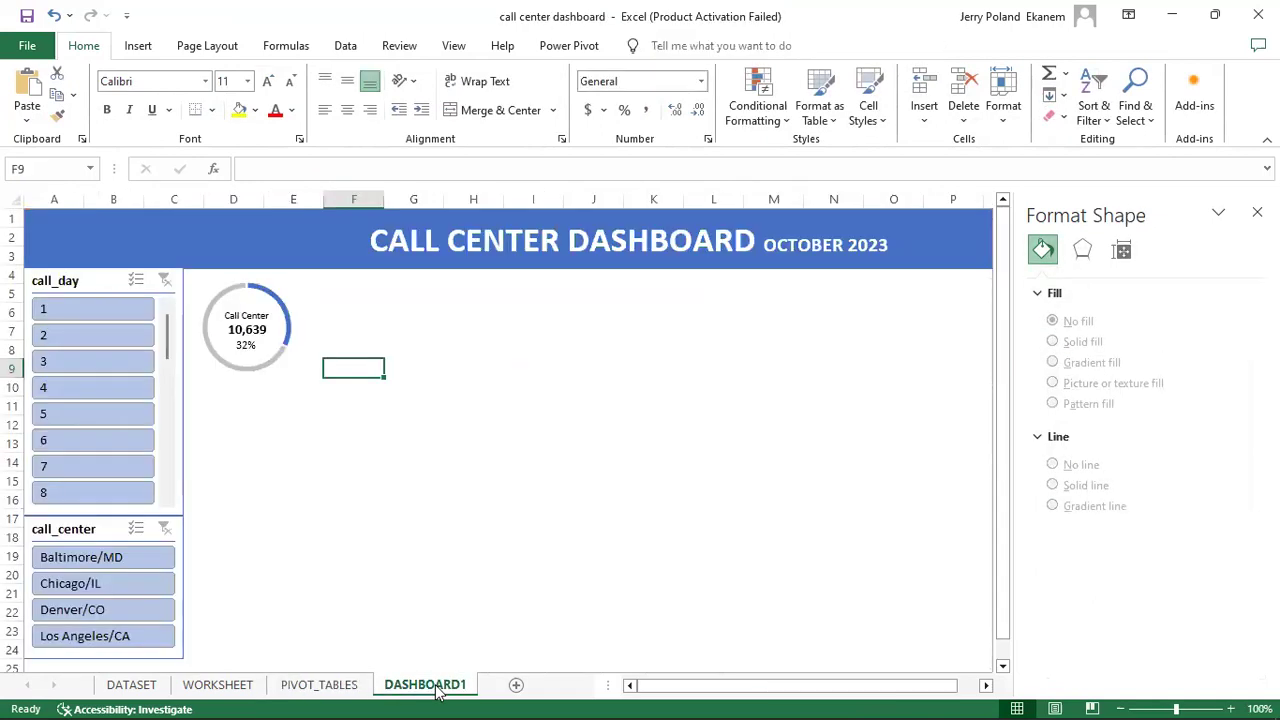
key(ctrl+v)
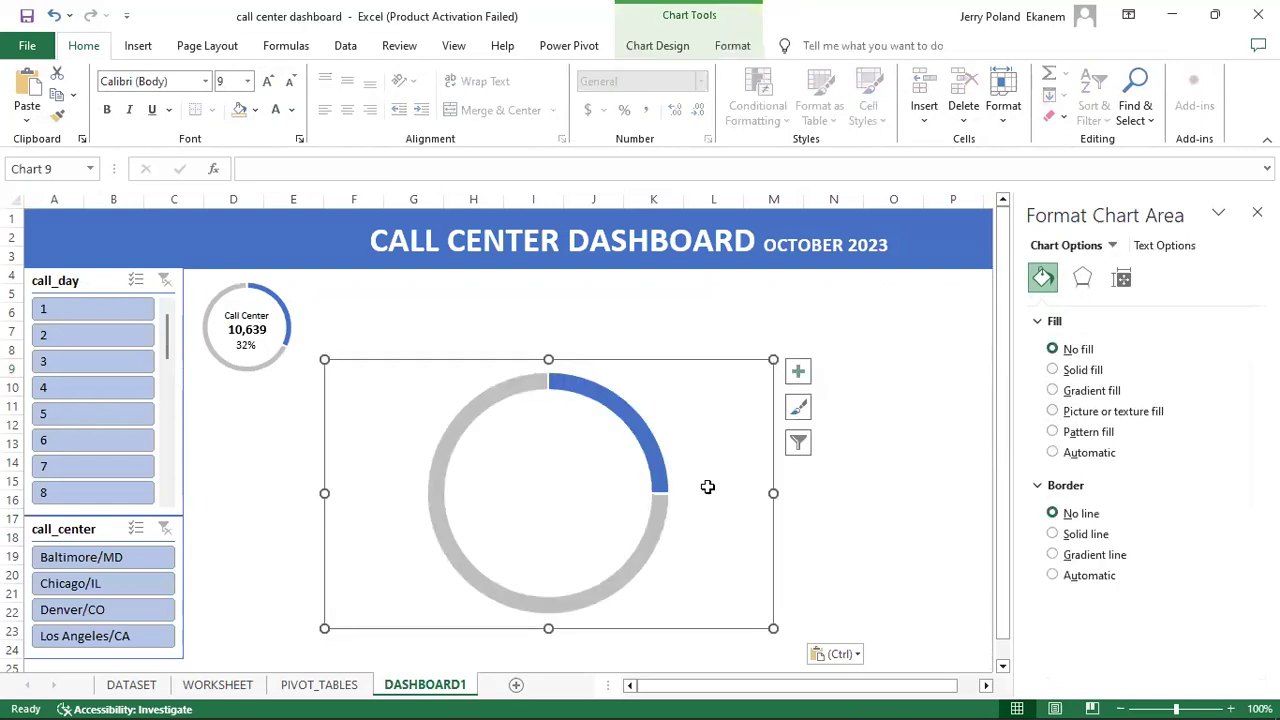
drag(773, 628, 558, 519)
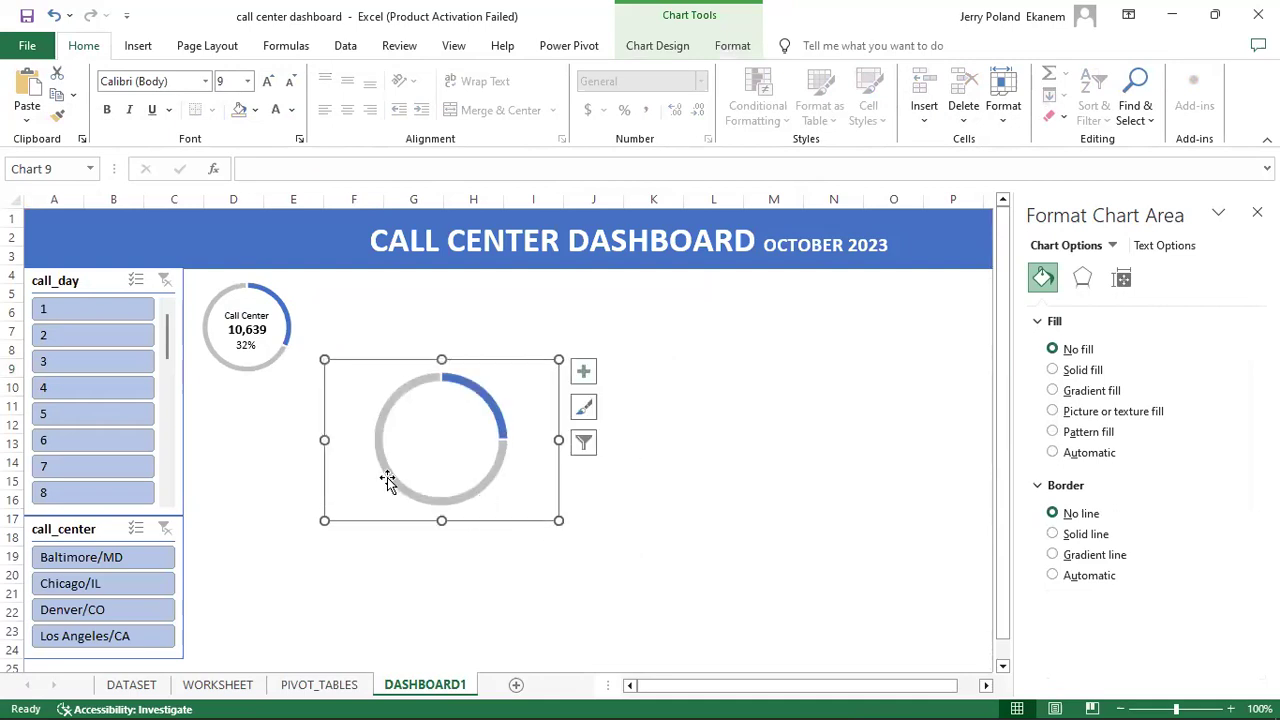
Step: Shrink the Chatbot doughnut chart further from its sides and corner until its frame fits closely around the ring
drag(324, 440, 348, 440)
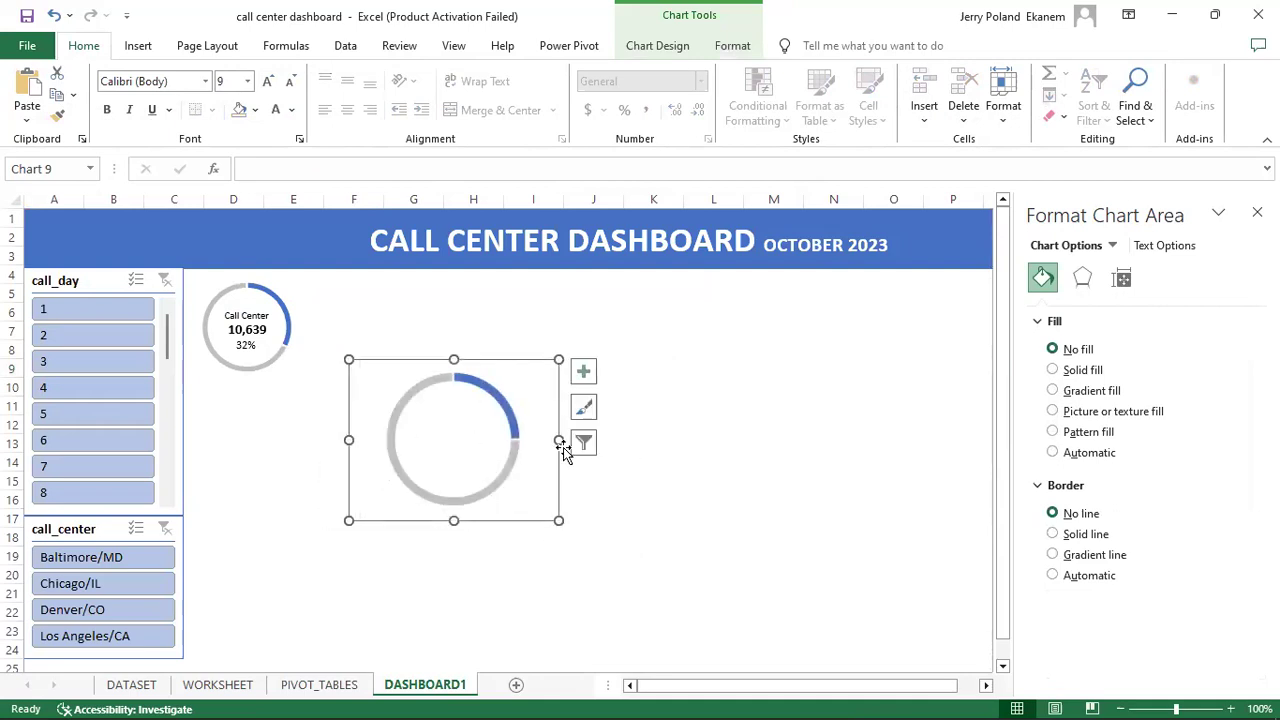
drag(561, 442, 530, 438)
drag(531, 521, 483, 500)
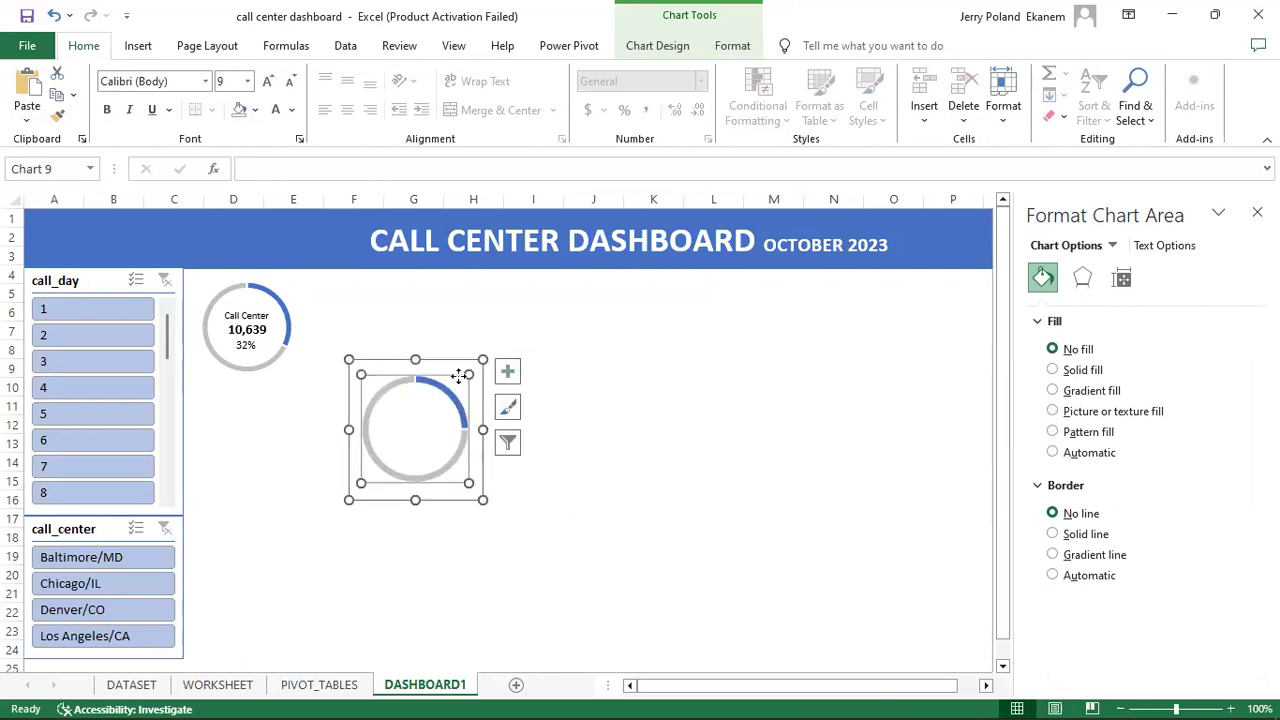
Step: Place the Chatbot doughnut over the Call Center doughnut for comparison and shrink it to the same ring size
click(432, 357)
drag(432, 357, 288, 258)
click(456, 360)
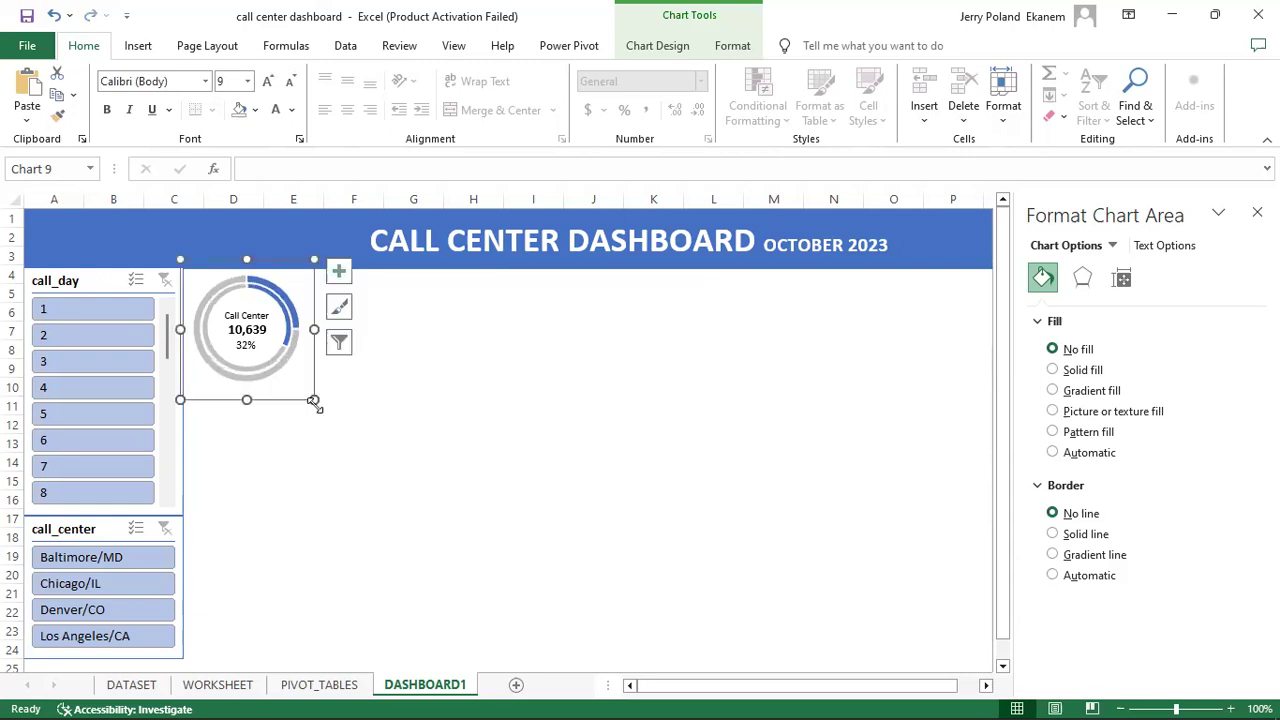
drag(314, 400, 295, 388)
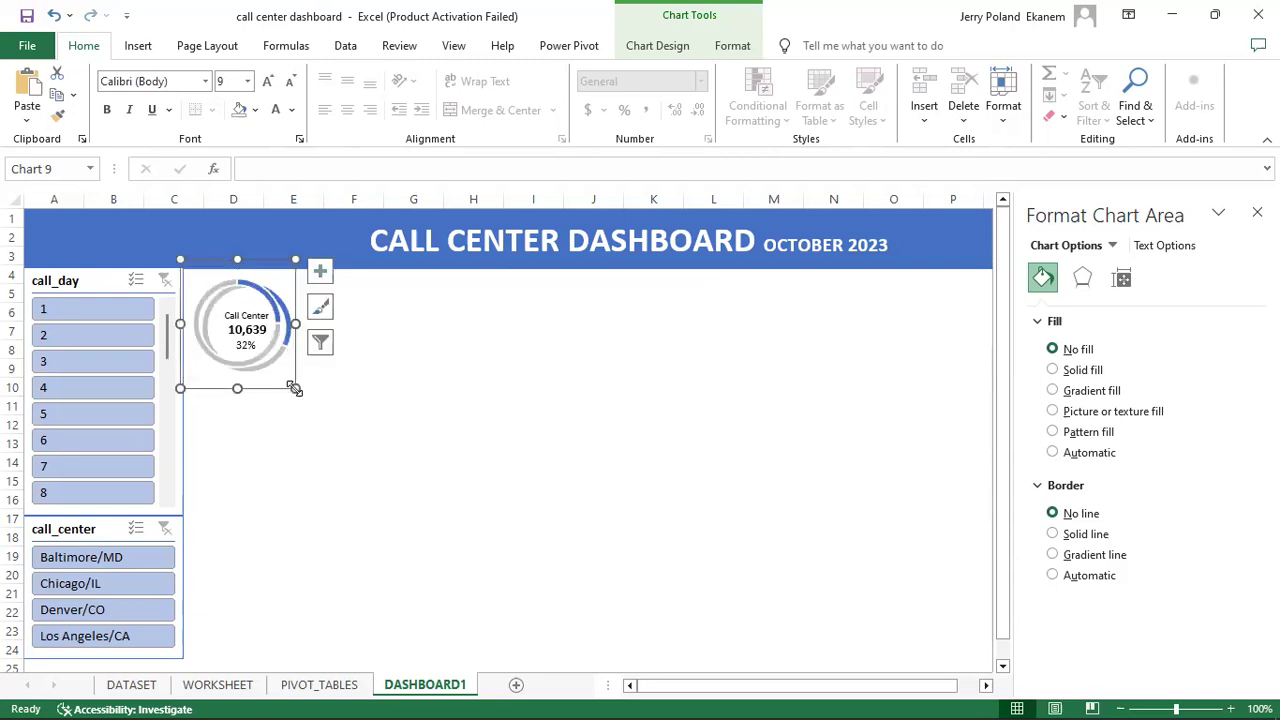
Step: Move the Chatbot doughnut off the Call Center doughnut and place it directly beside it under the title banner
click(284, 266)
drag(284, 266, 255, 289)
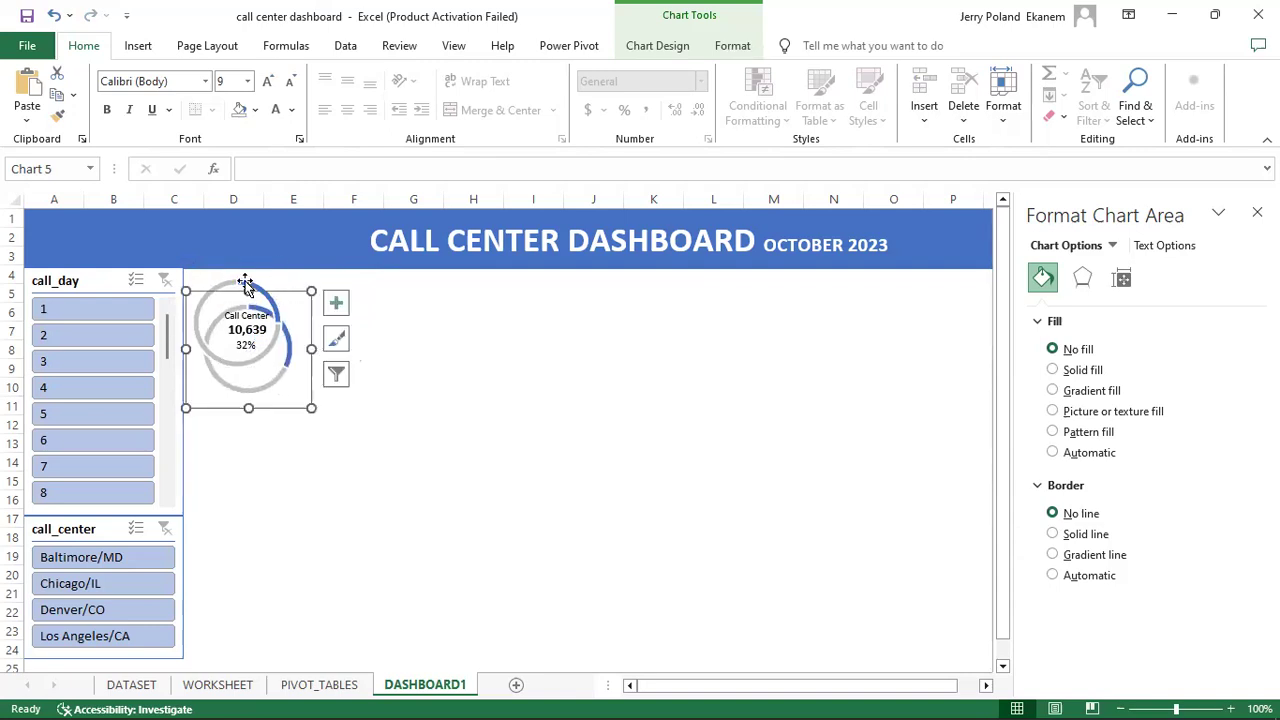
click(265, 281)
click(271, 274)
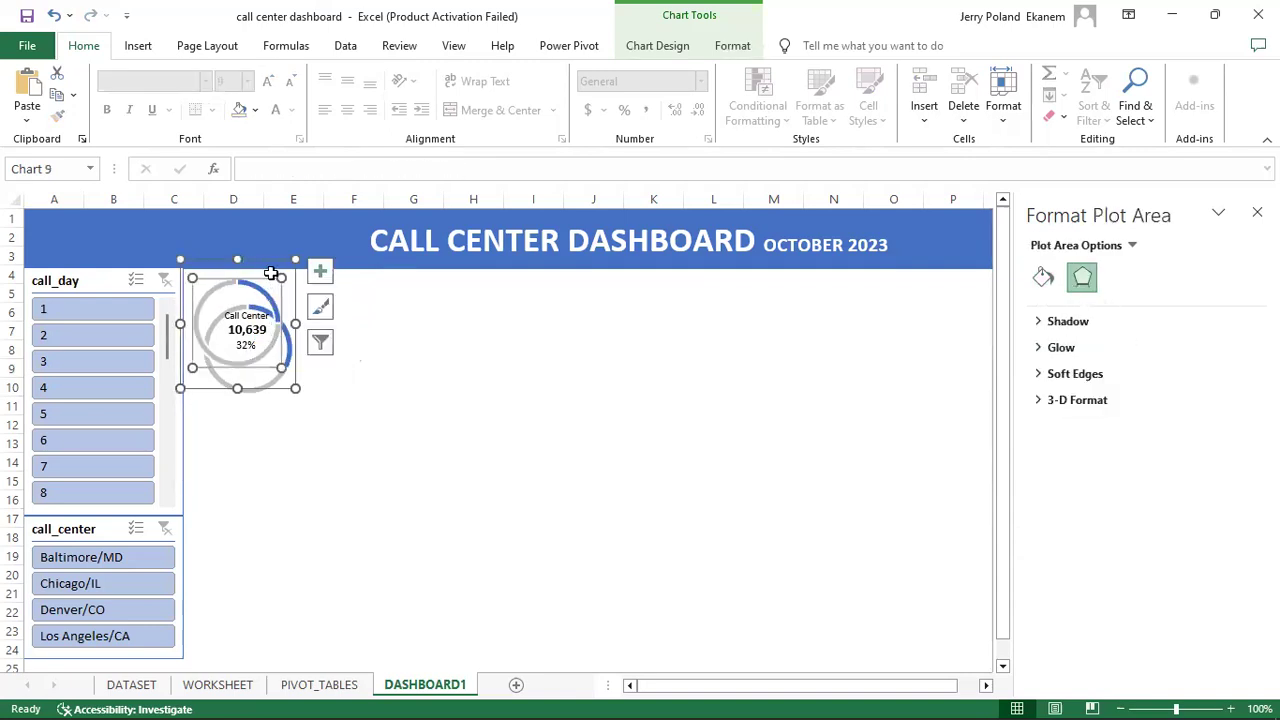
click(262, 268)
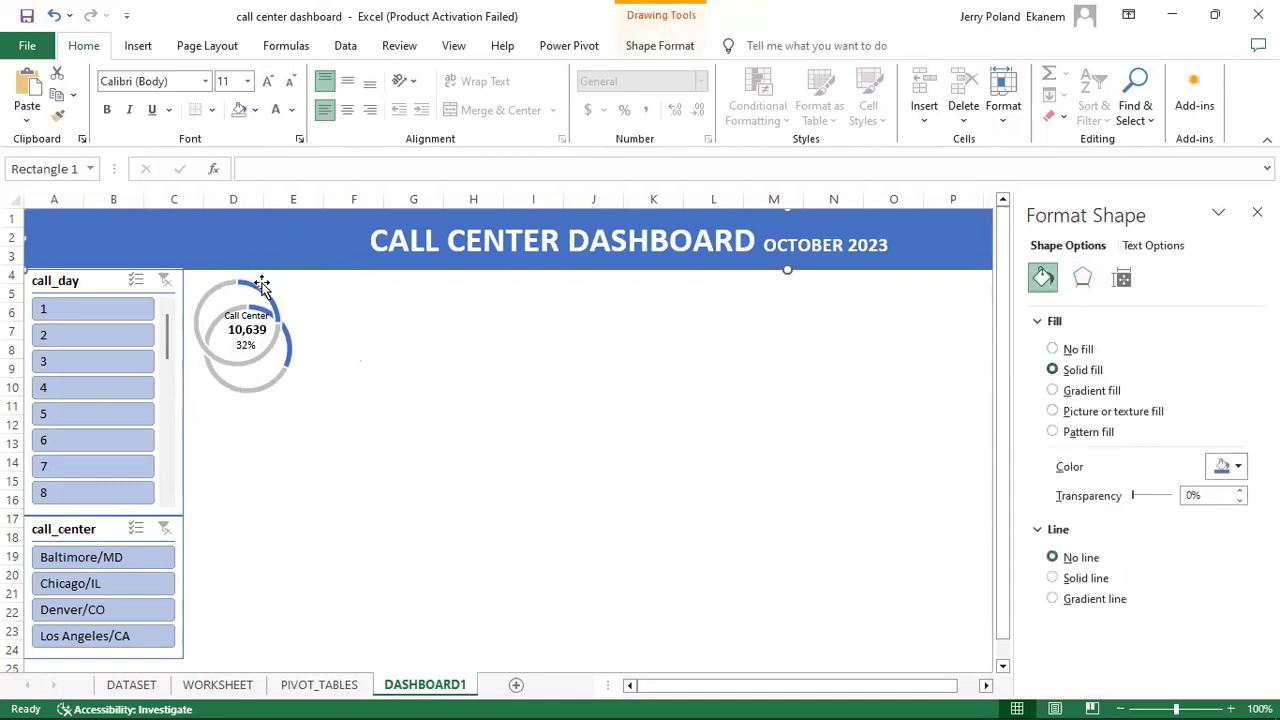
click(267, 278)
click(273, 275)
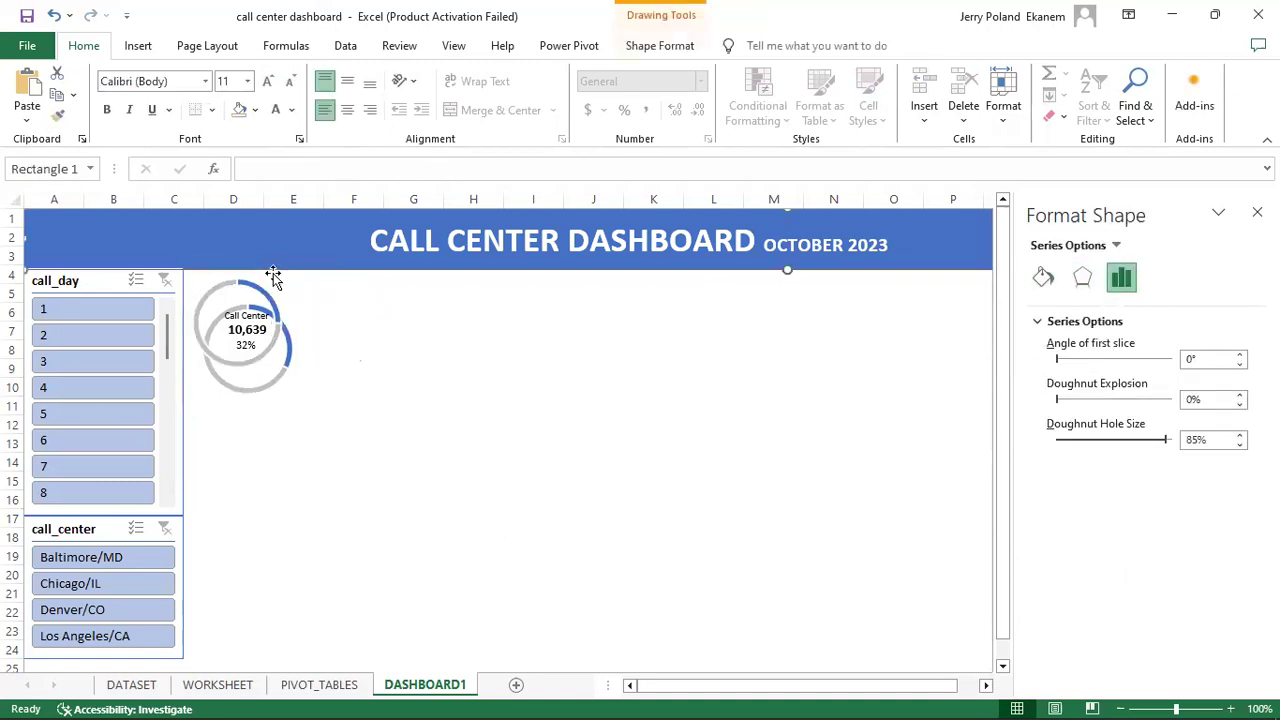
click(271, 279)
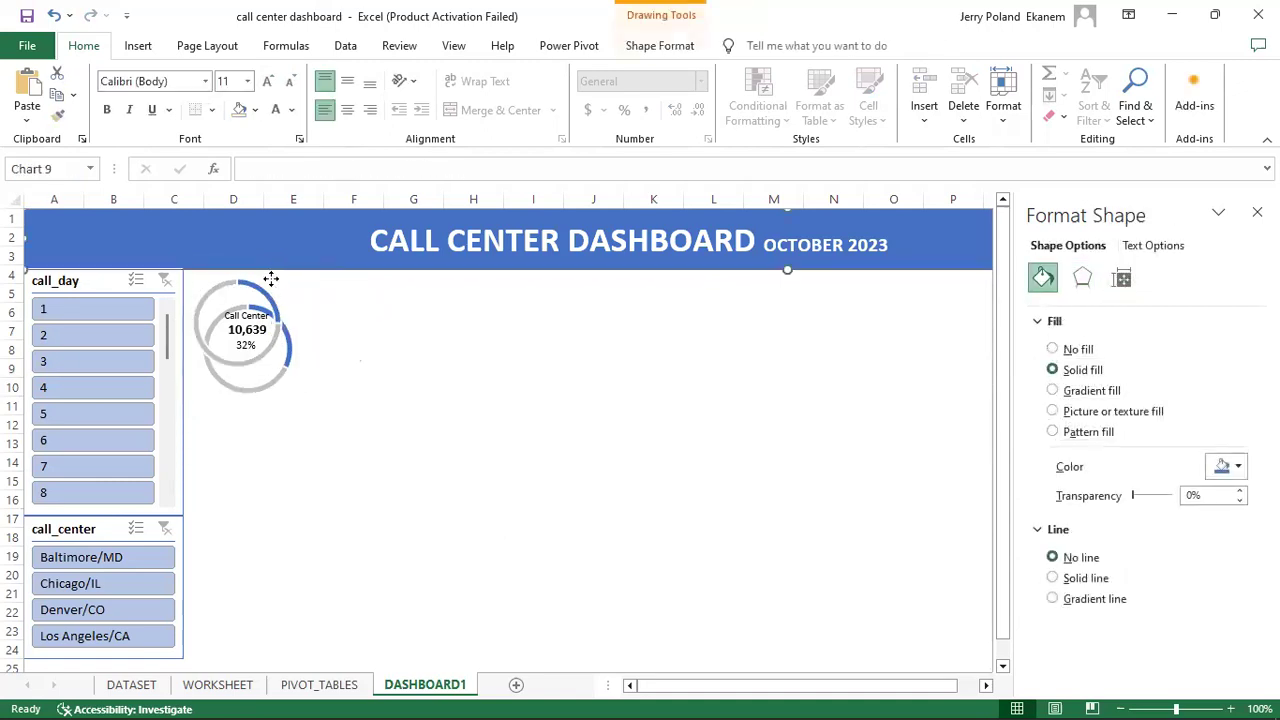
click(280, 261)
drag(280, 260, 404, 261)
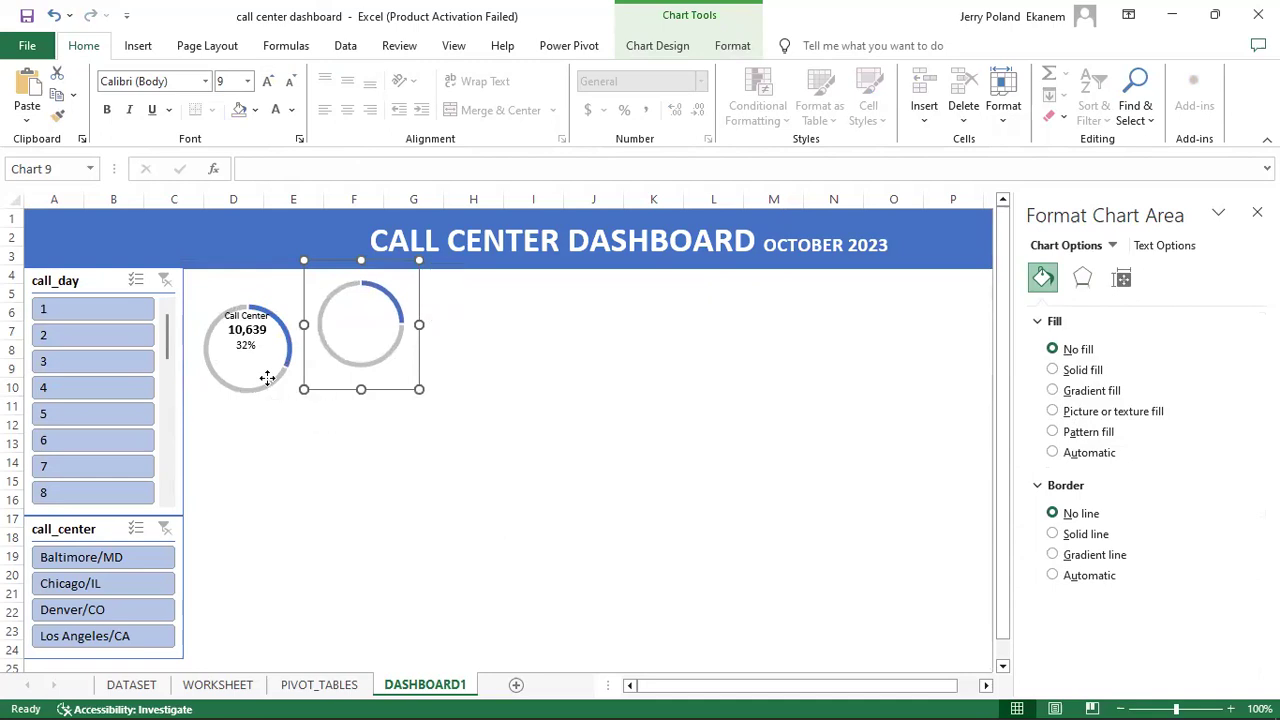
Step: Reposition the displaced Call Center doughnut around its name, count and percentage labels
click(292, 329)
click(295, 328)
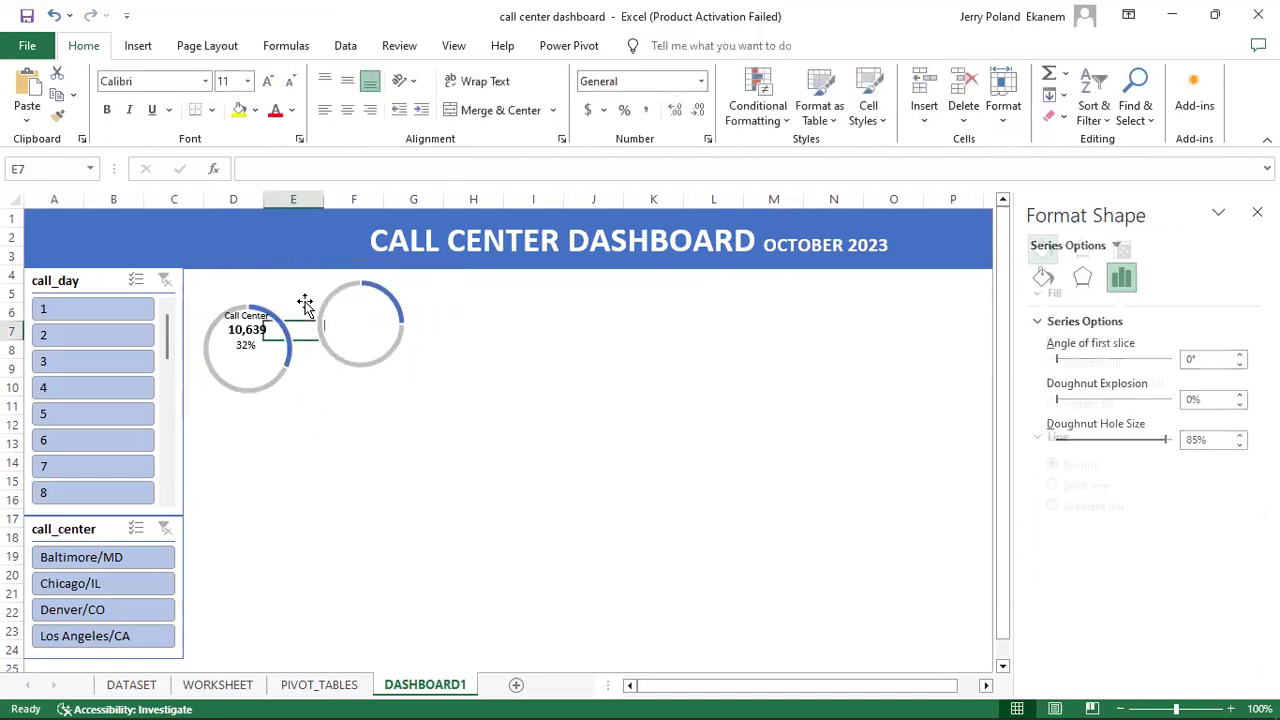
Step: Move the Call Center doughnut chart up so its ring surrounds its text labels, roughly level with the empty doughnut
click(271, 306)
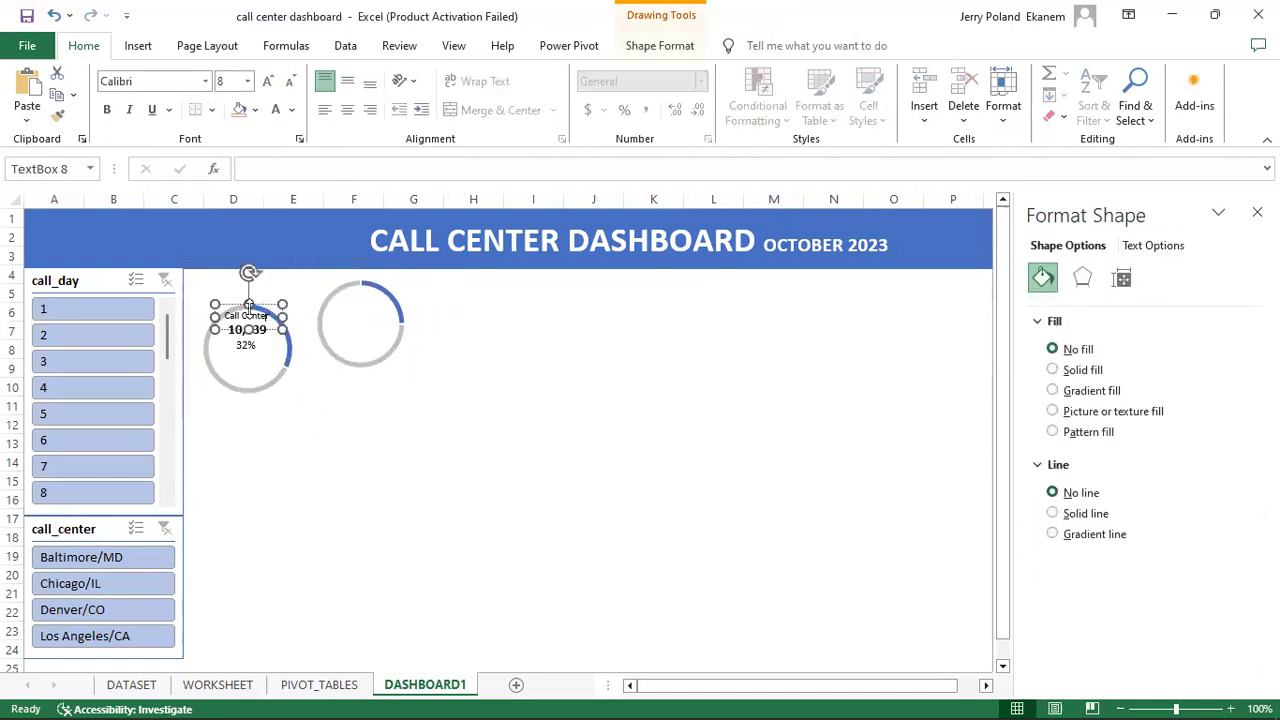
click(219, 381)
click(305, 410)
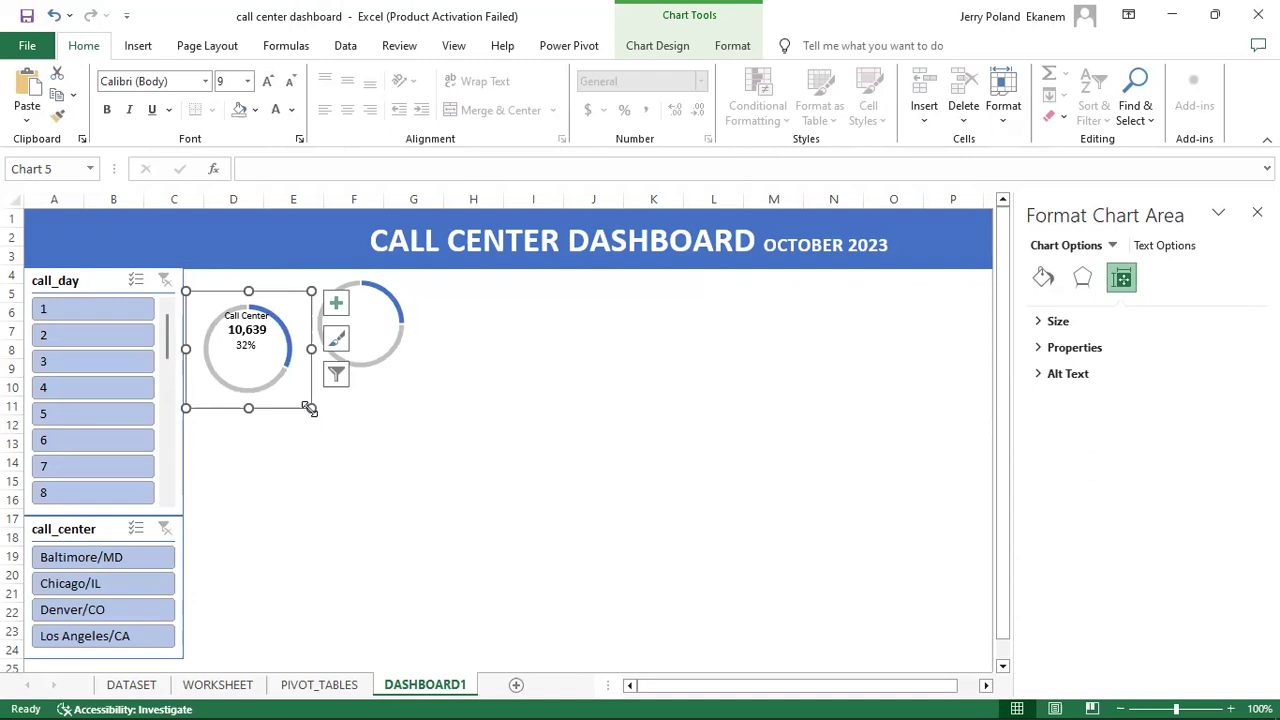
drag(311, 407, 303, 380)
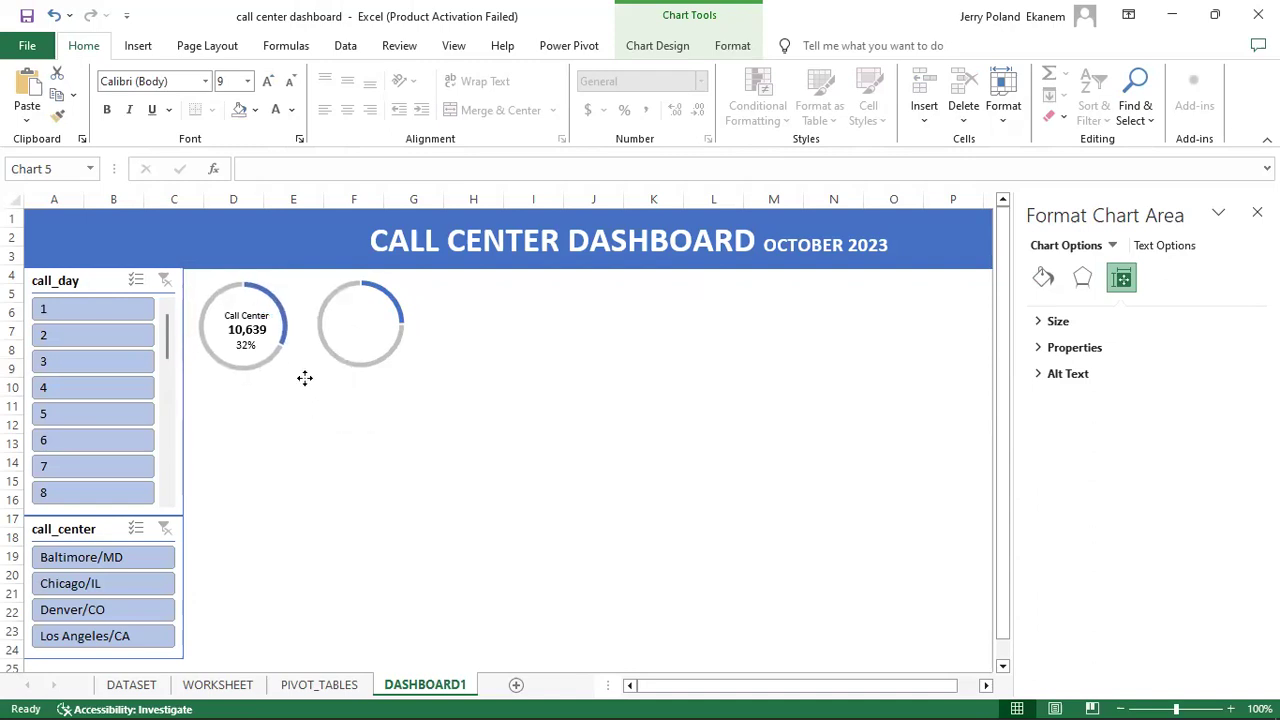
drag(305, 378, 306, 381)
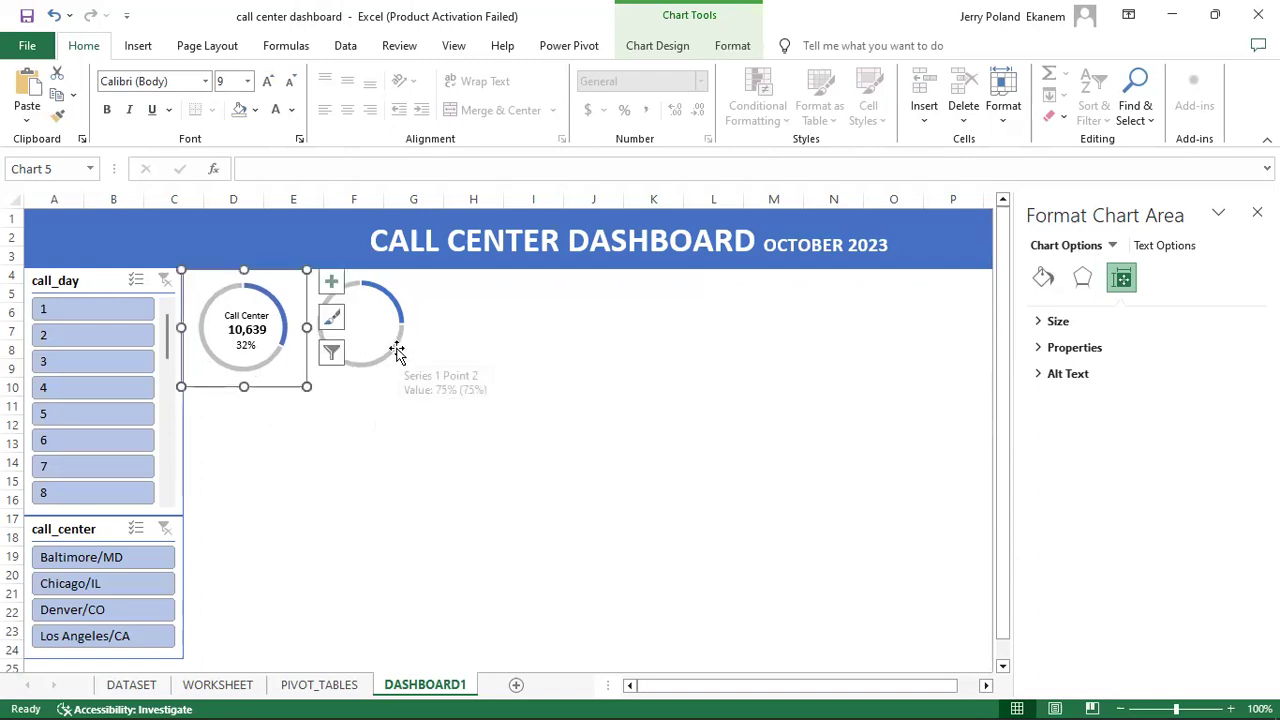
click(474, 389)
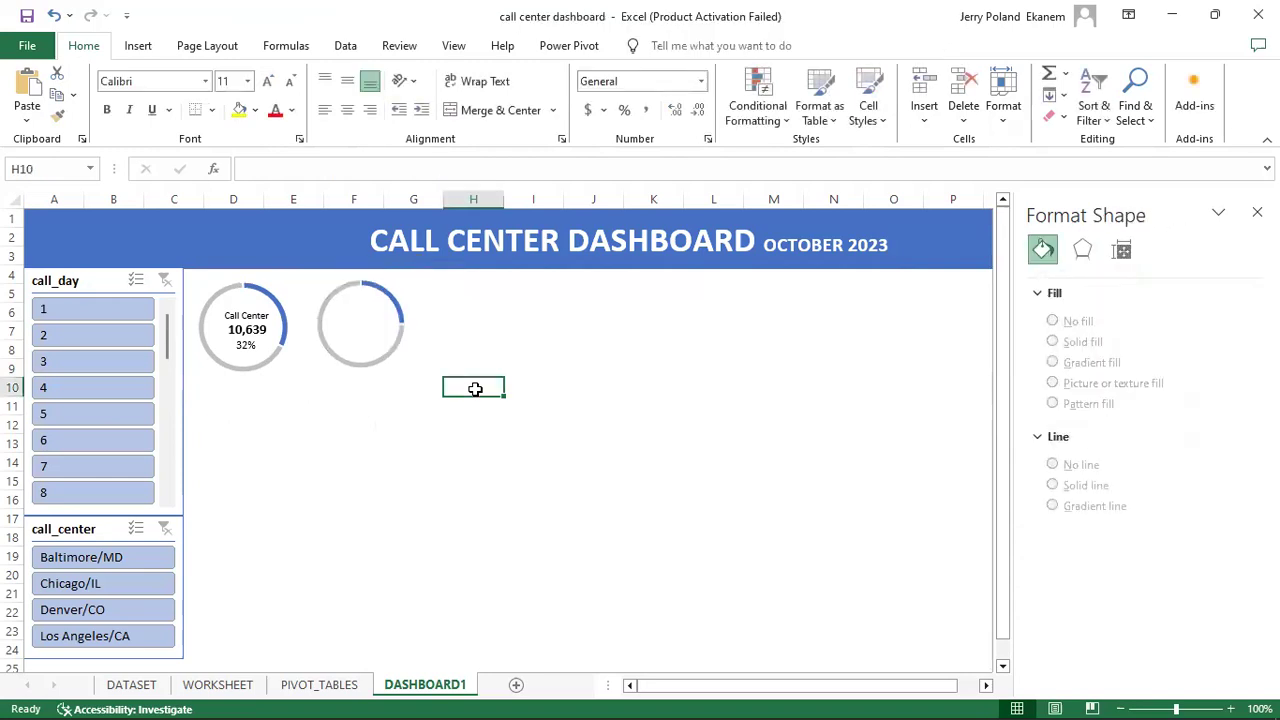
Step: Move the empty doughnut chart left until it sits close beside the Call Center doughnut, and raise it to just below the title banner
click(394, 350)
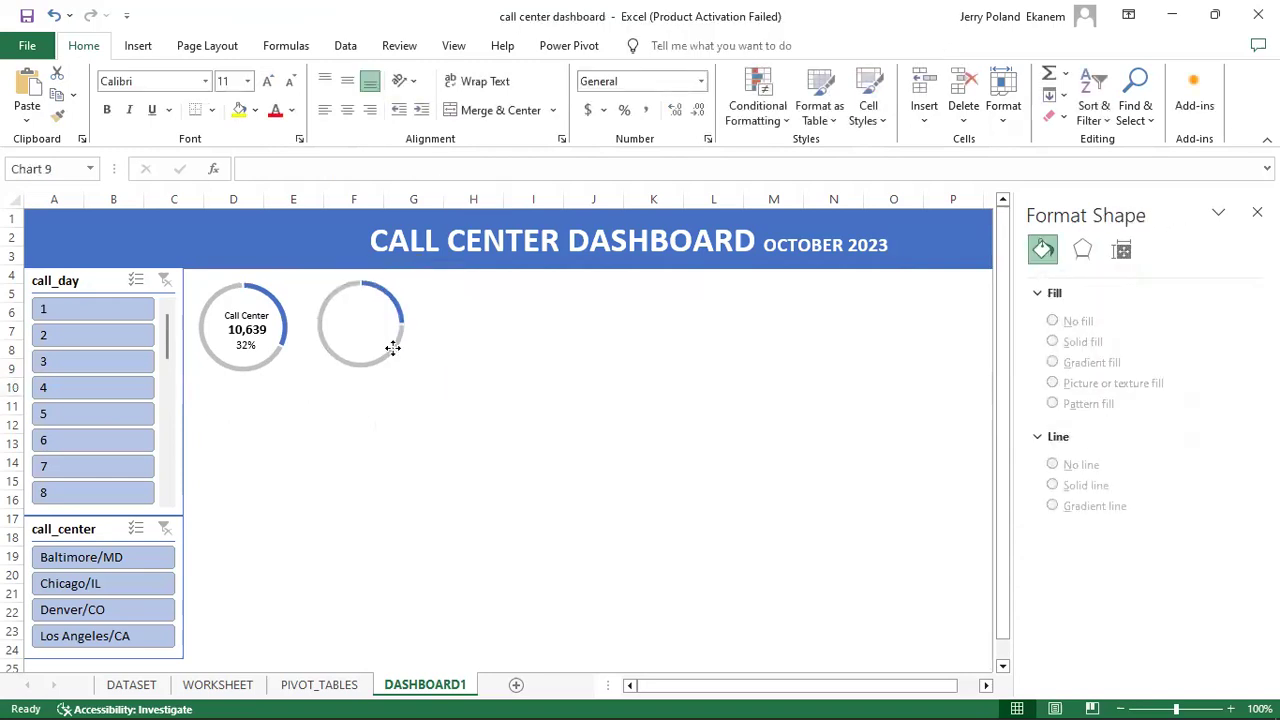
click(414, 382)
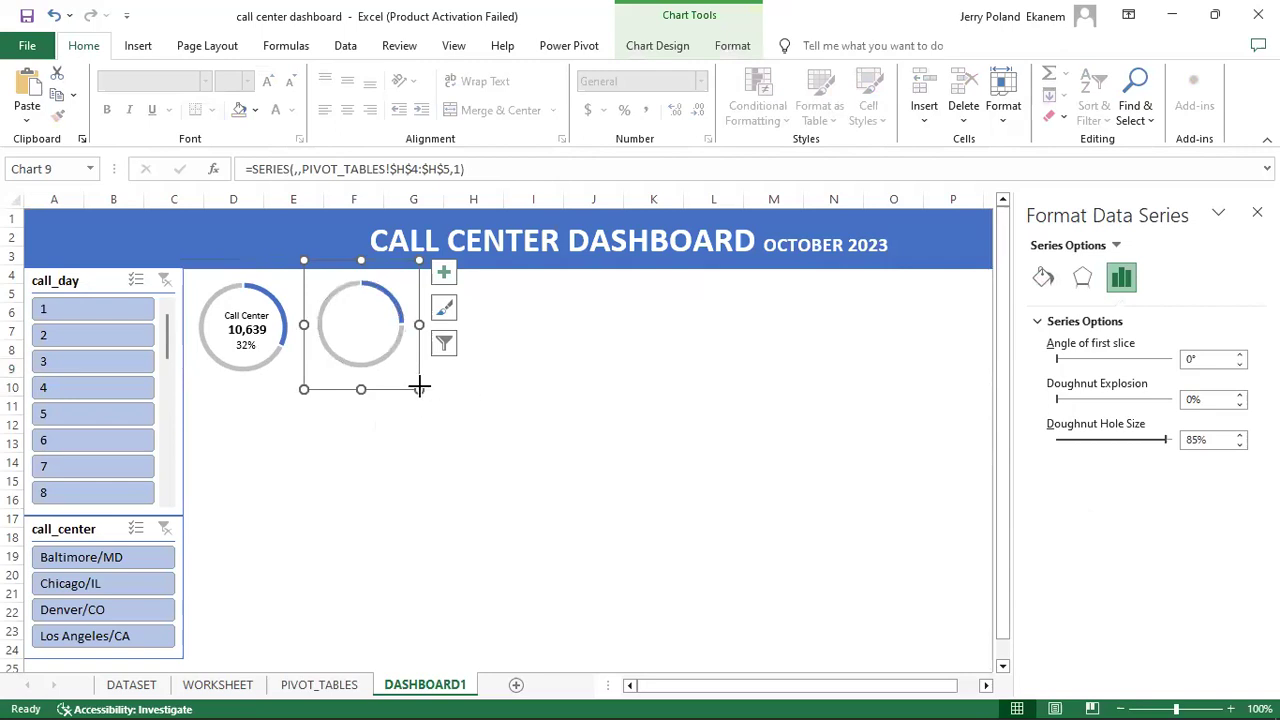
drag(363, 395, 361, 394)
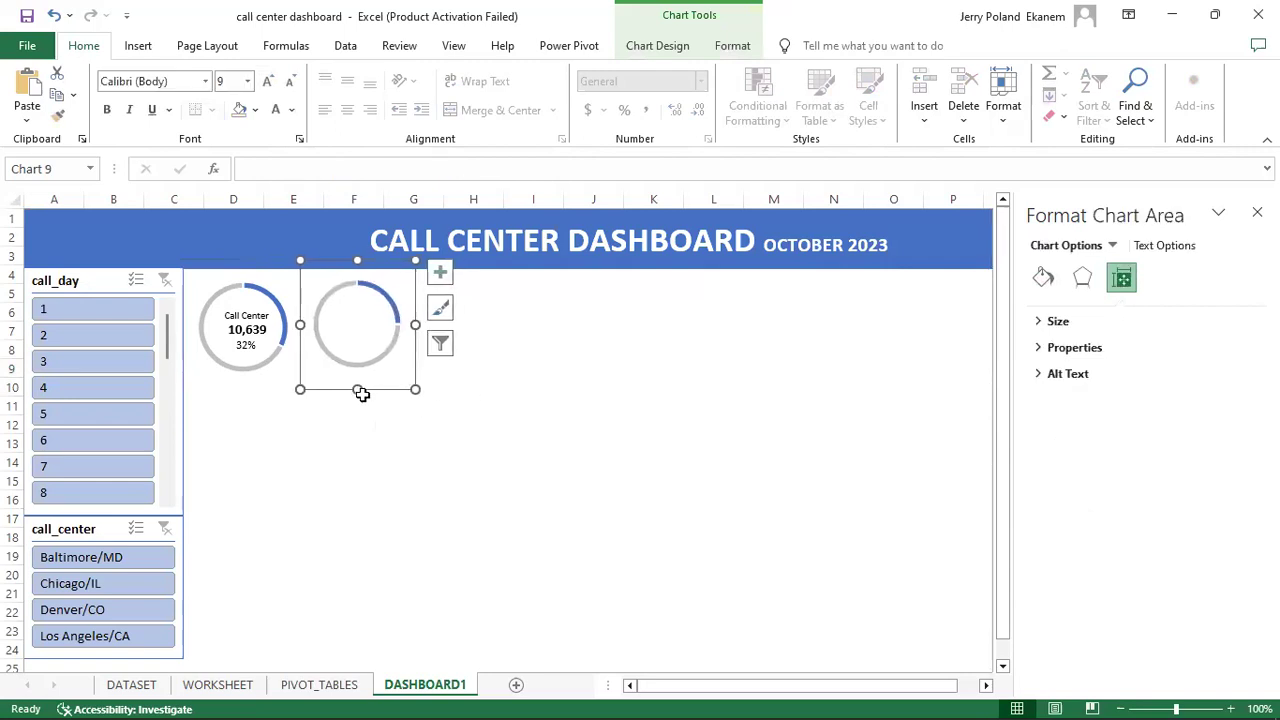
key(Left)
key(Left)
key(Left)
key(Left)
key(Left)
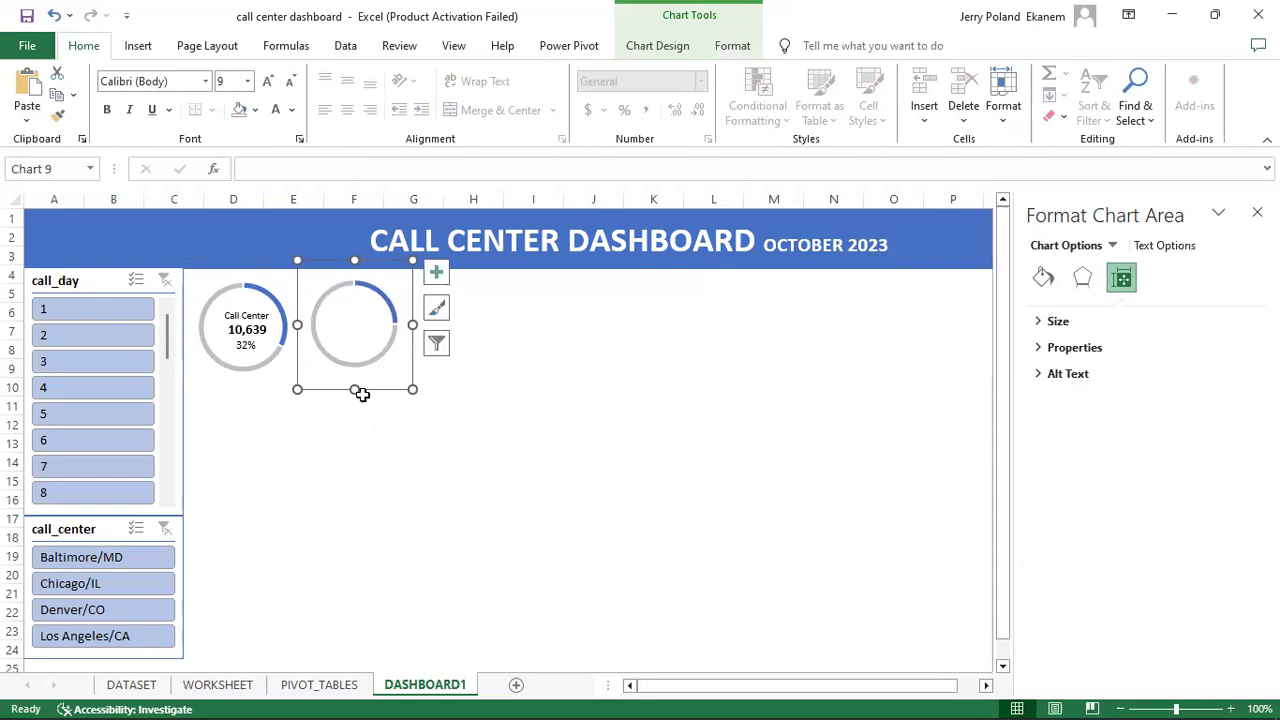
key(Left)
key(Left)
key(Left)
key(Left)
key(Left)
key(Left)
key(Left)
key(Left)
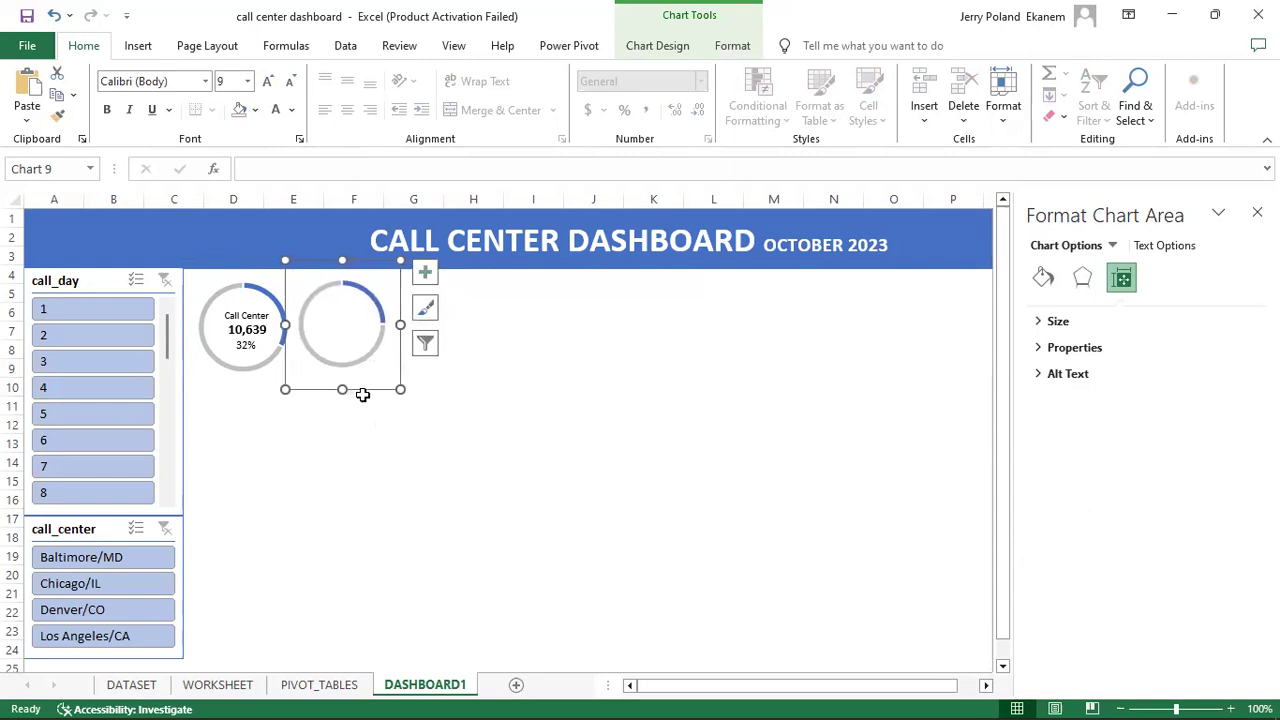
key(Left)
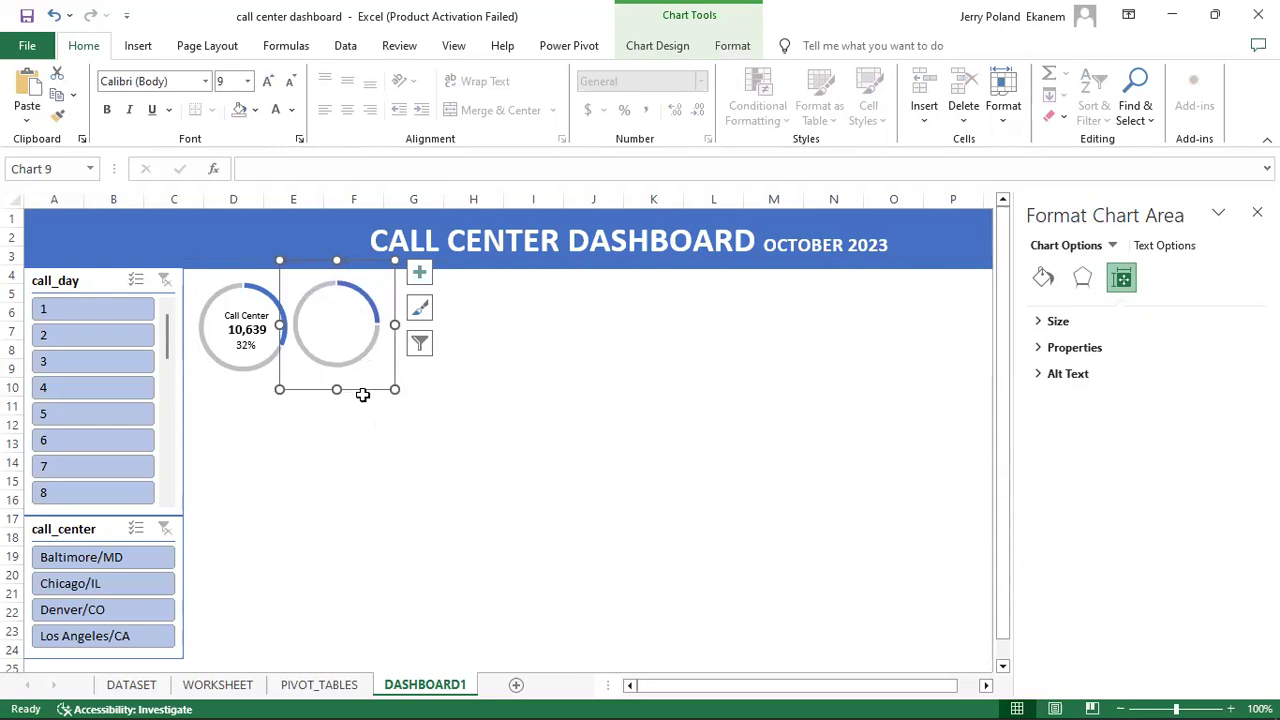
key(Up)
key(Up)
key(Up)
key(Up)
key(Up)
key(Up)
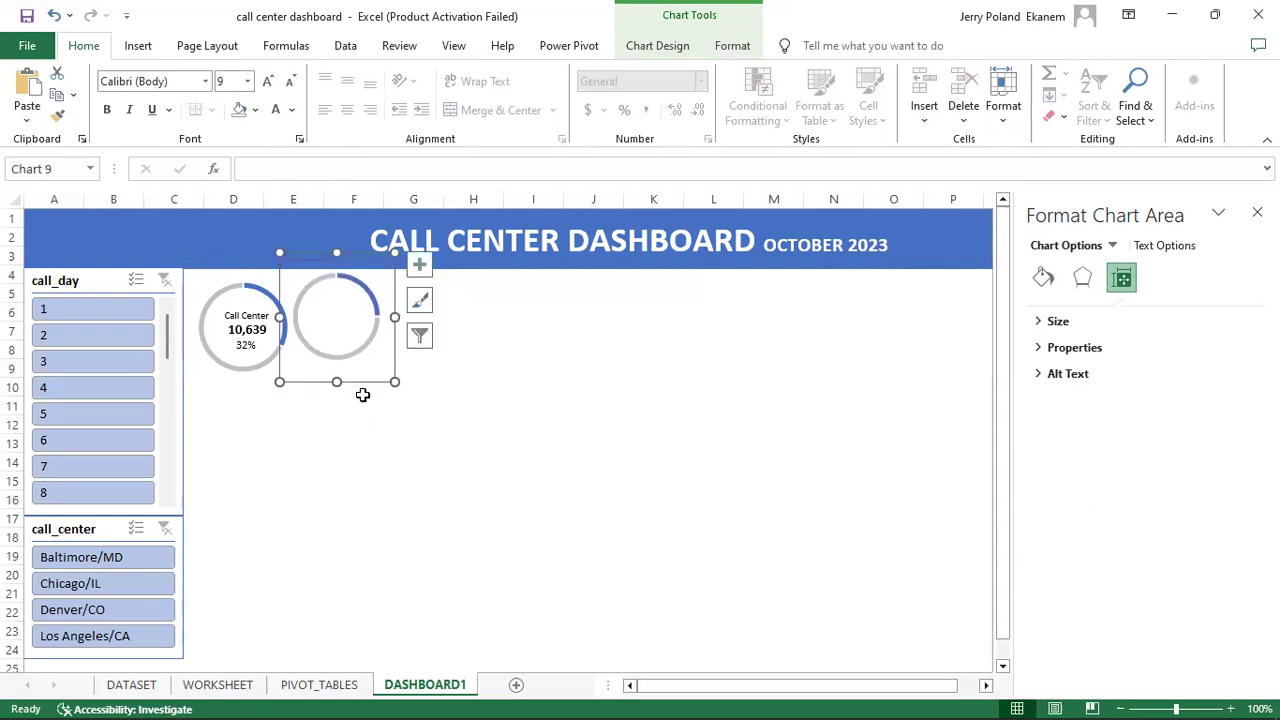
Step: Raise the Call Center doughnut chart until its ring lines up with the empty doughnut beside it
click(226, 365)
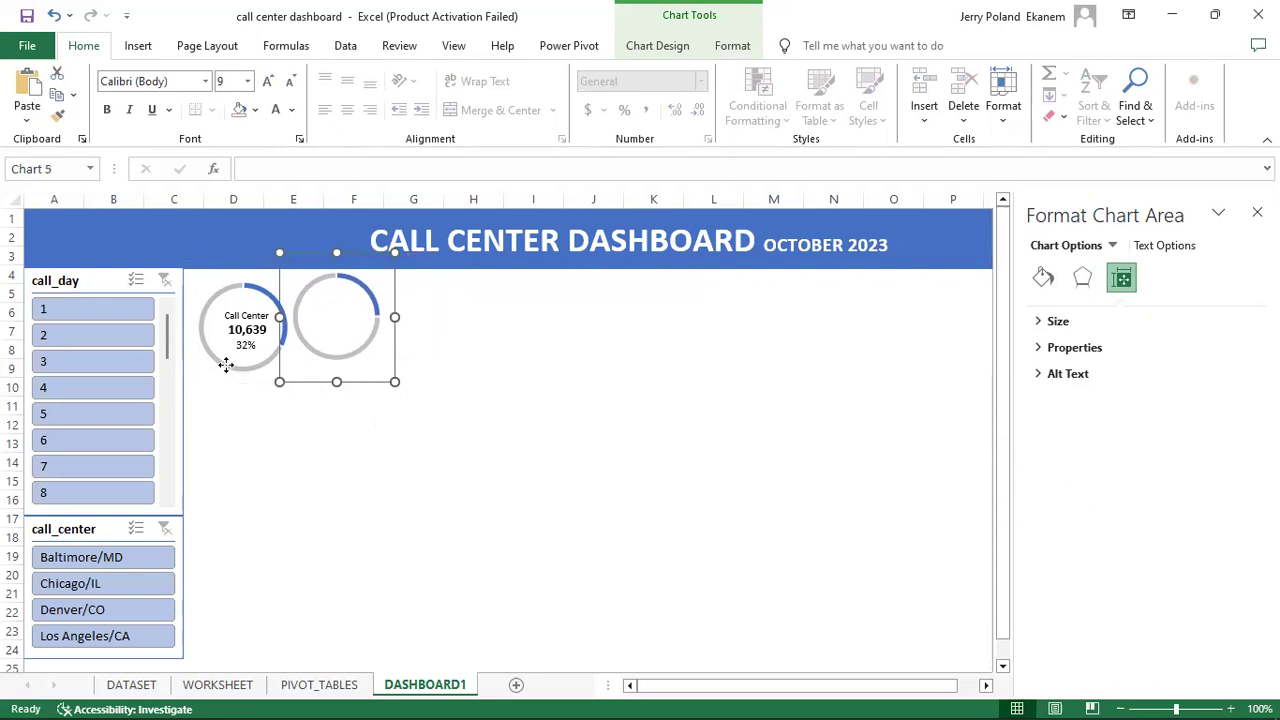
click(227, 368)
click(226, 365)
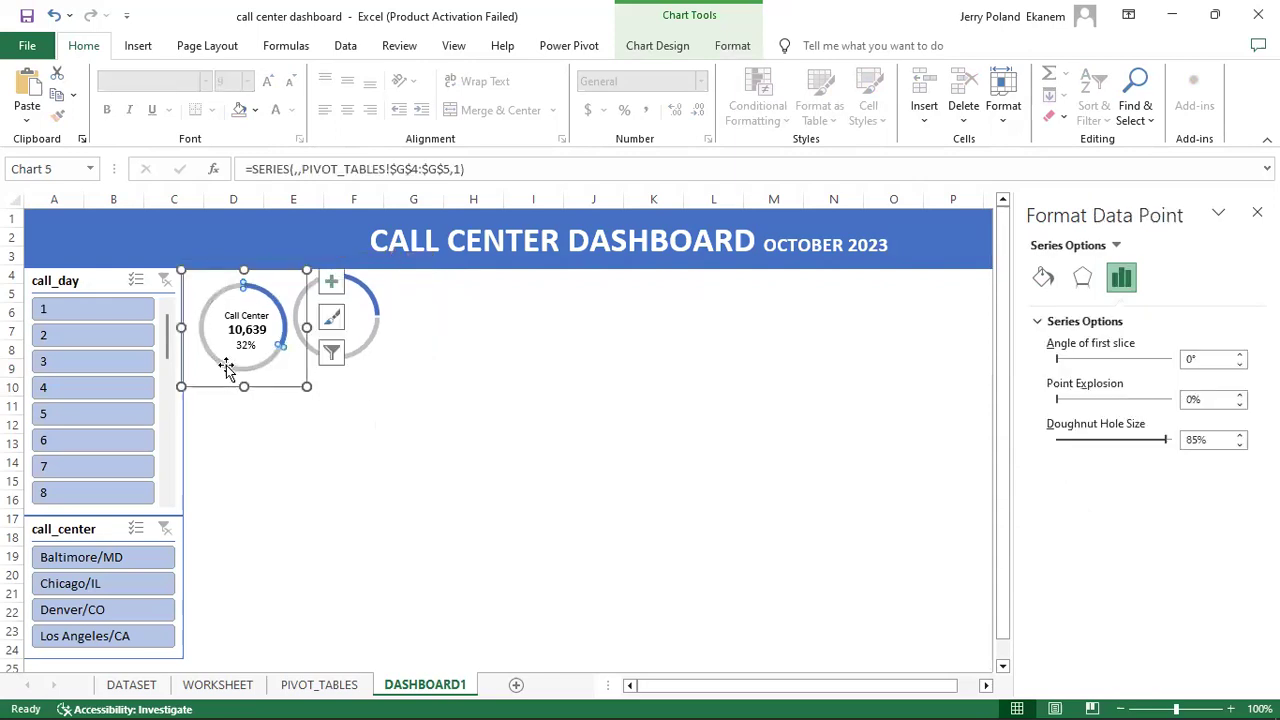
click(245, 386)
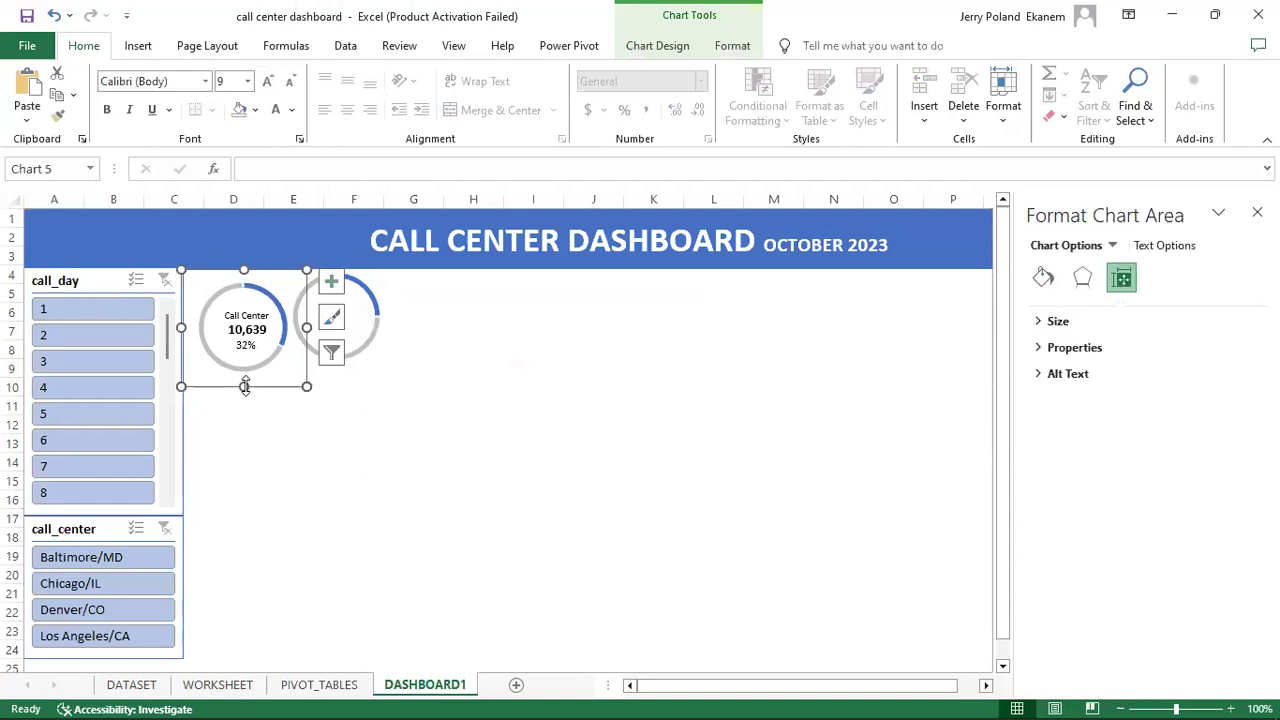
key(Up)
key(Up)
key(Up)
key(Up)
key(Up)
key(Up)
key(Up)
key(Up)
key(Up)
key(Up)
key(Up)
key(Up)
key(Up)
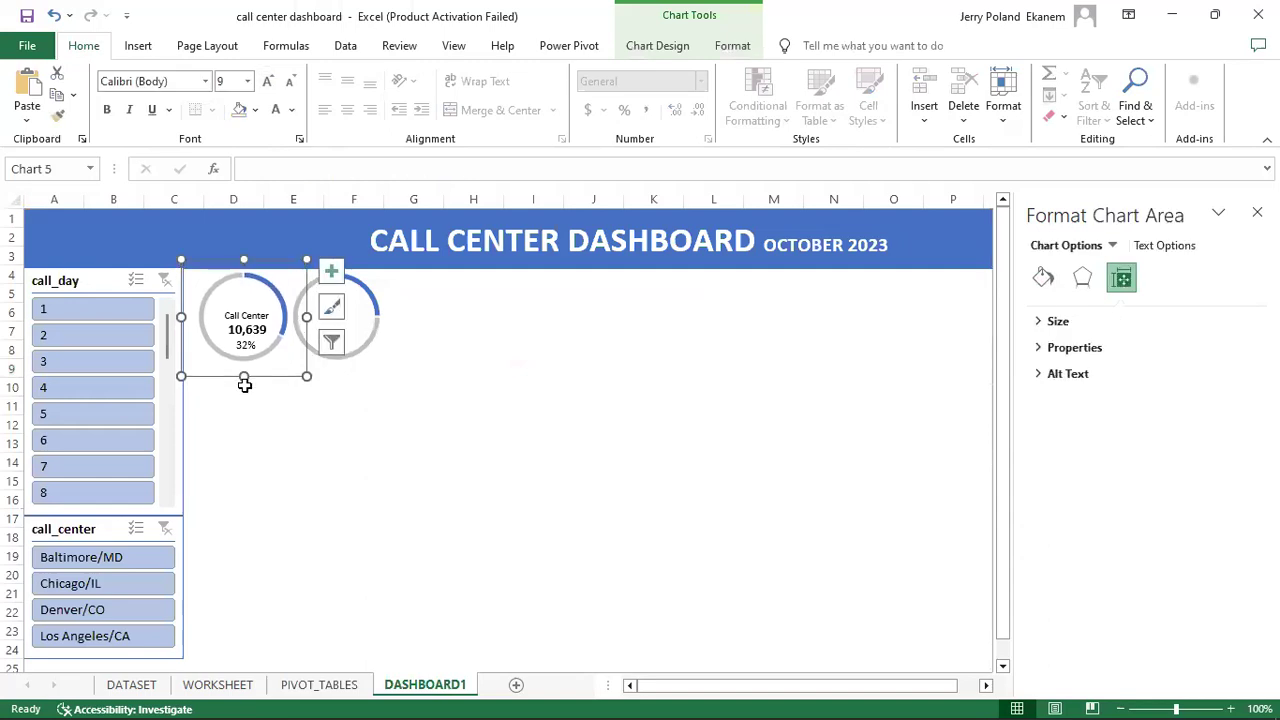
key(Down)
key(Down)
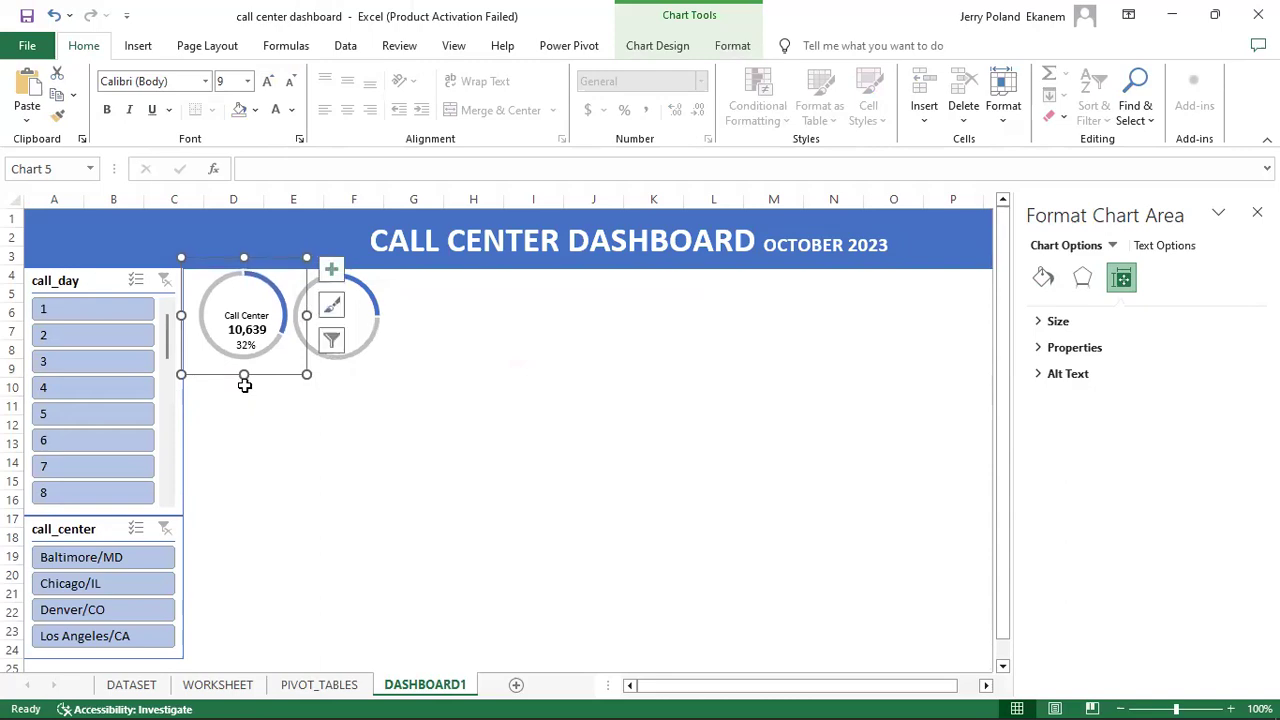
Step: Move the Call Center title, number and percentage labels up together until they are vertically centred in the first doughnut
click(244, 318)
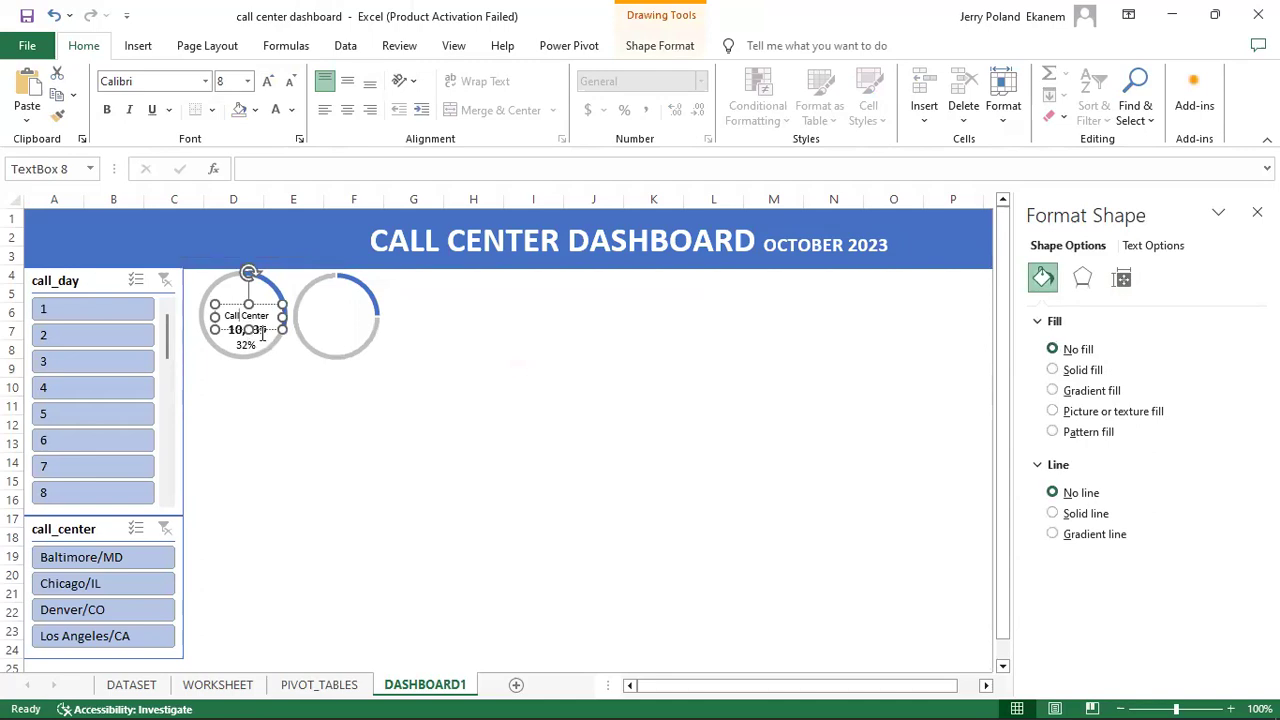
key(Escape)
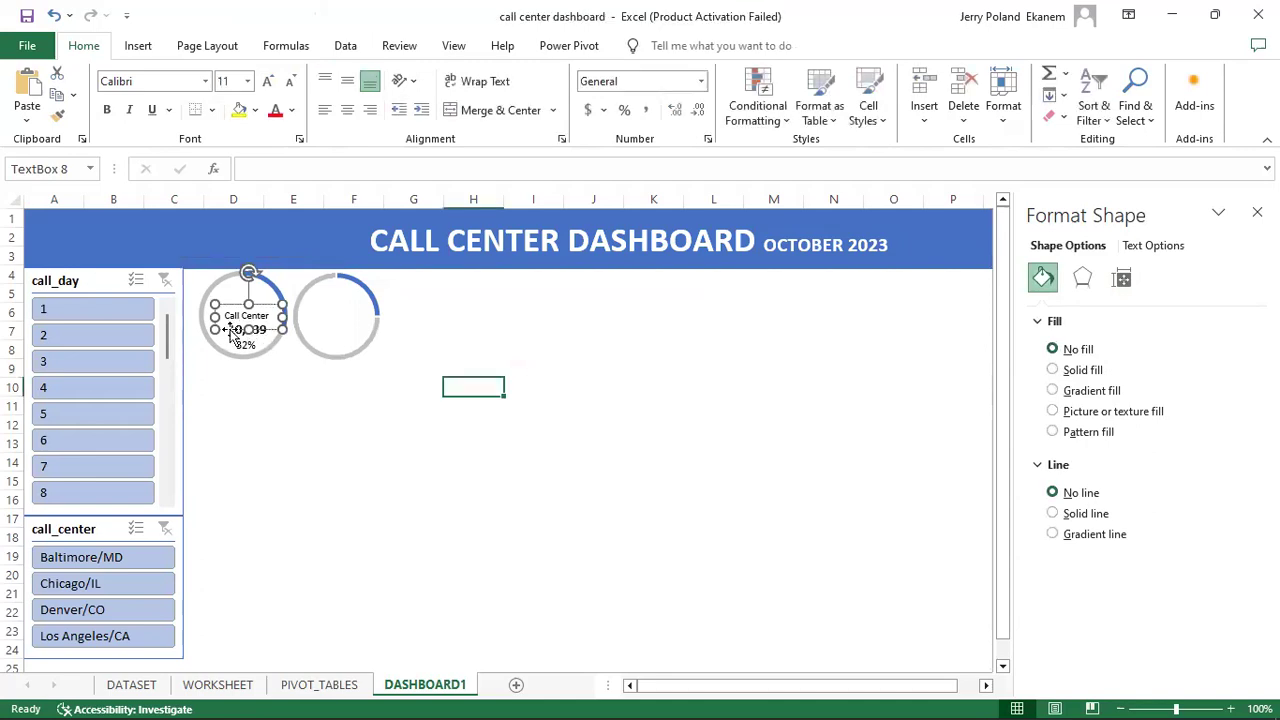
click(236, 322)
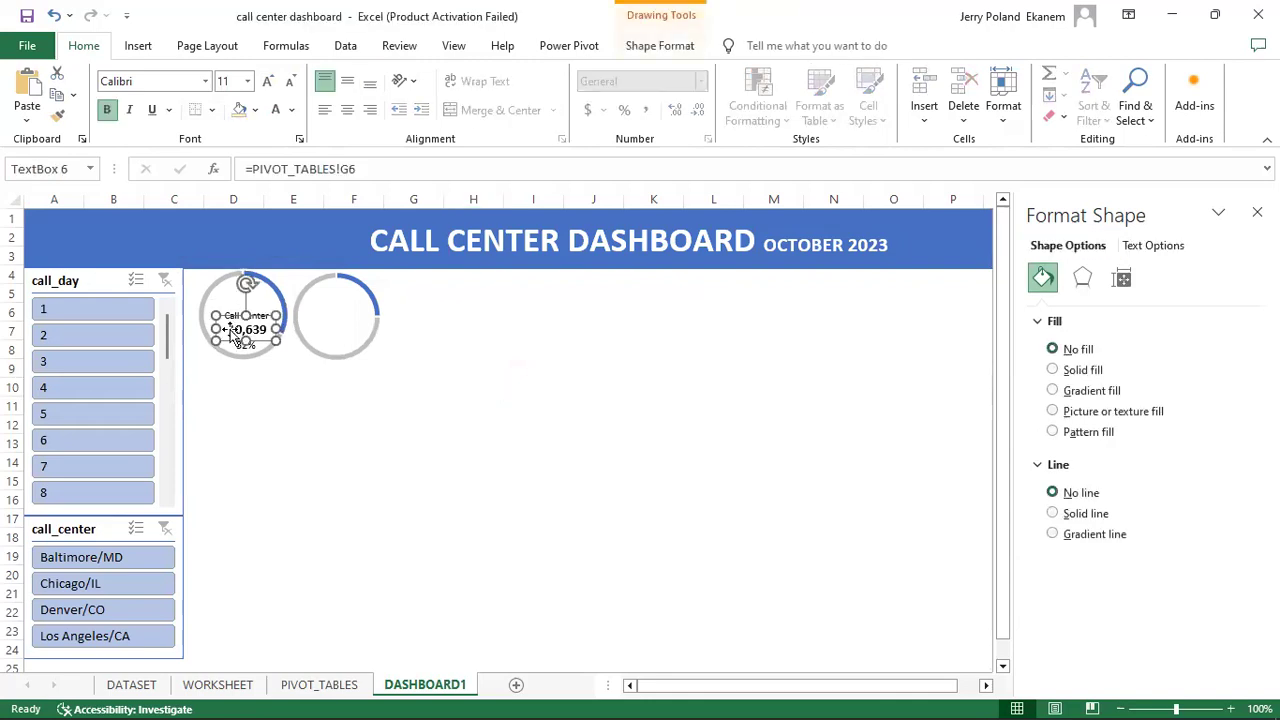
shift+click(234, 308)
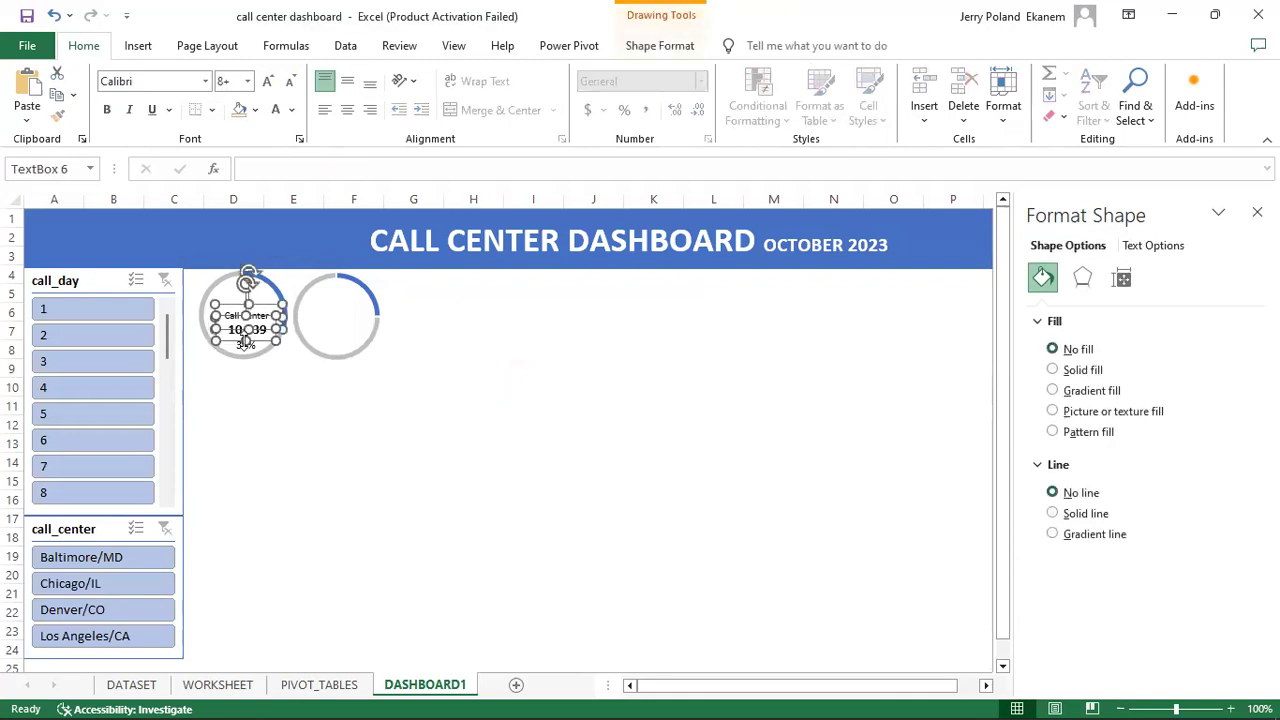
shift+click(245, 346)
key(Up)
key(Up)
key(Up)
key(Up)
key(Up)
key(Up)
key(Up)
key(Up)
key(Up)
key(Up)
key(Up)
key(Up)
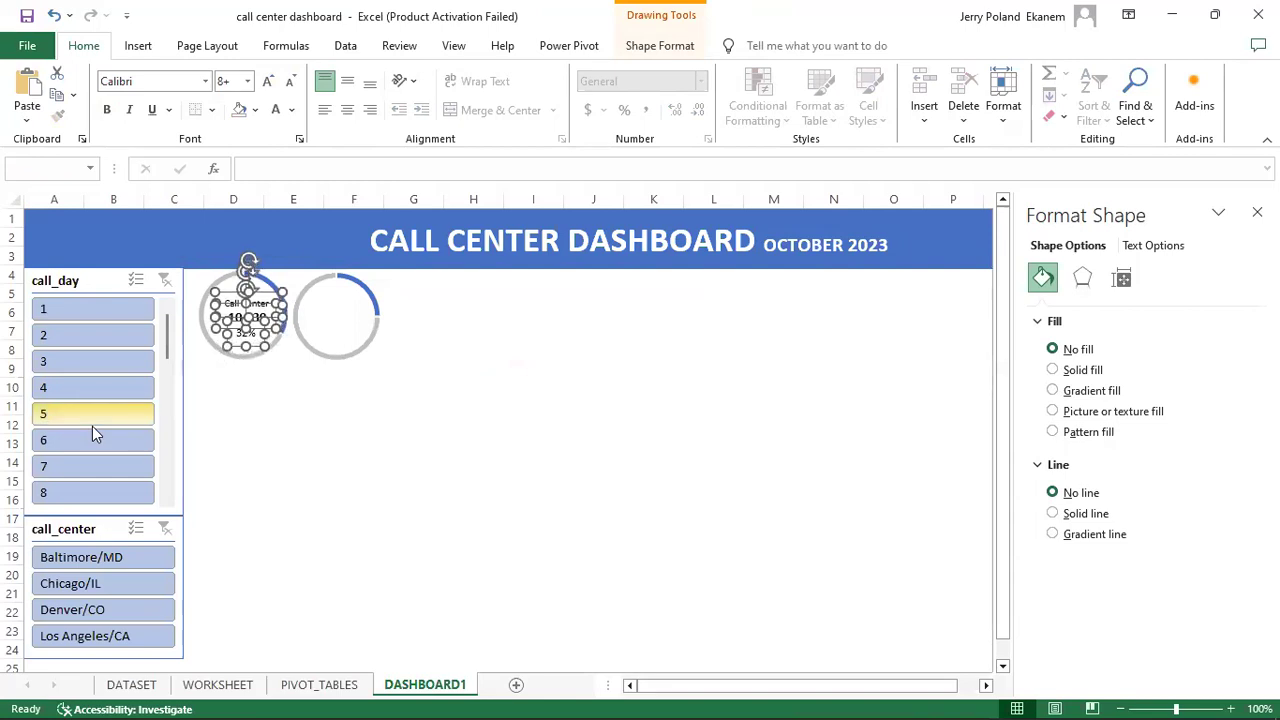
key(Up)
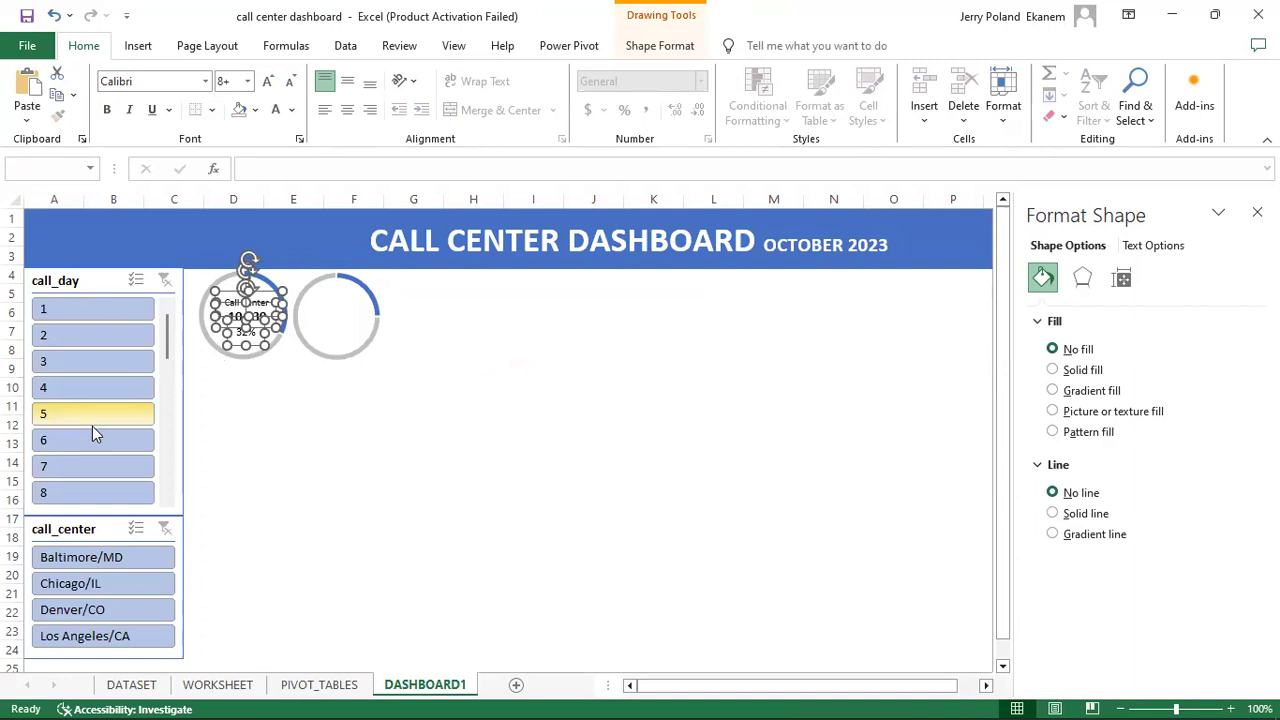
click(357, 440)
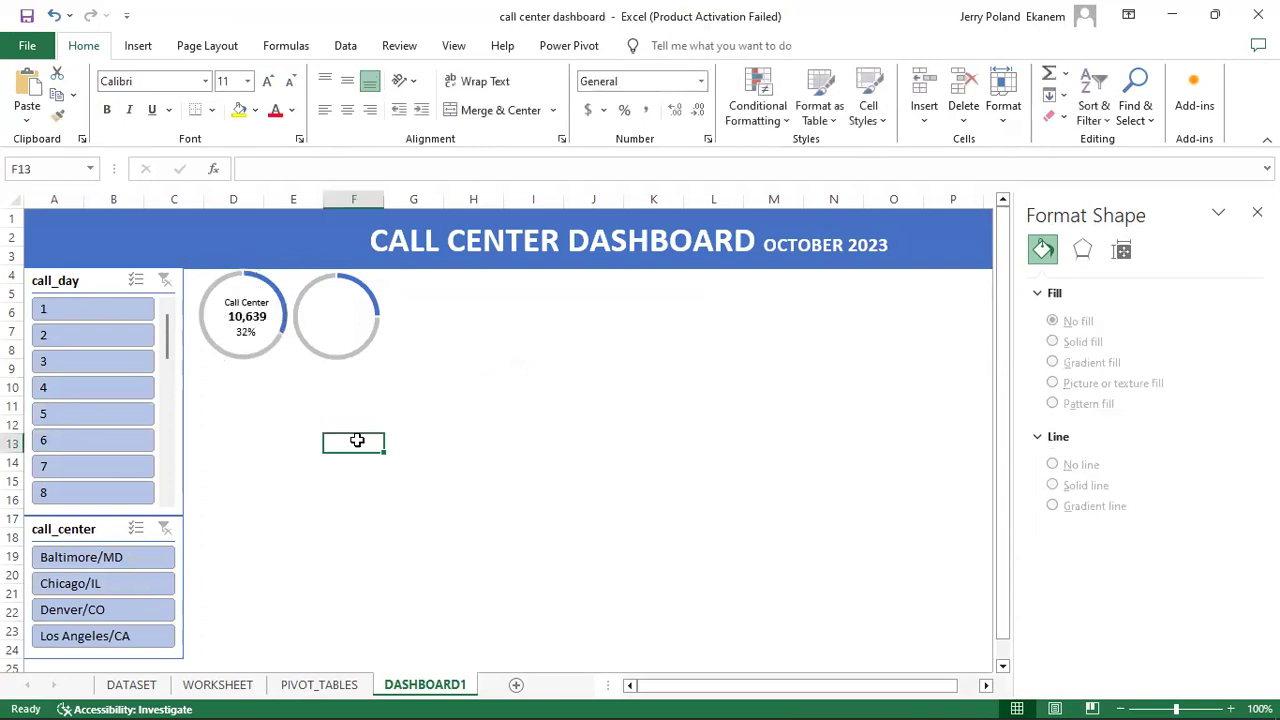
Step: Reduce the height of the Call Center title text box so that it overlaps the number below less
click(238, 294)
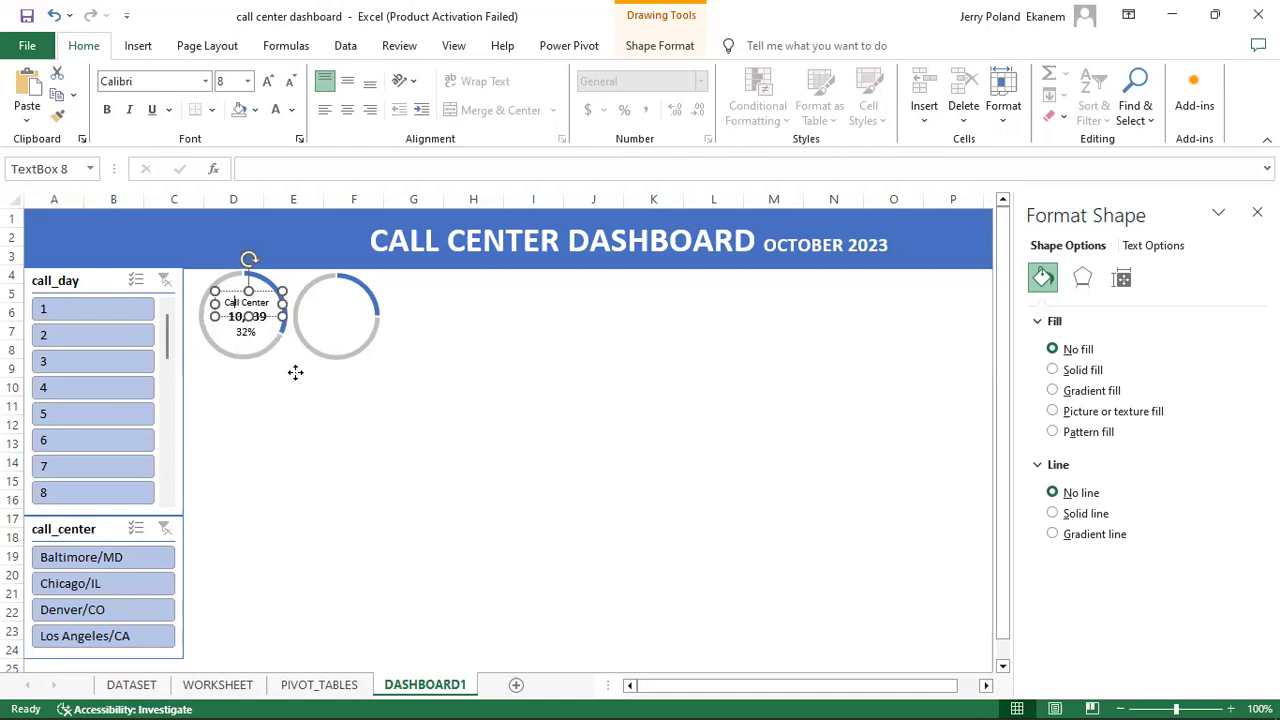
click(261, 286)
click(258, 303)
drag(282, 316, 282, 310)
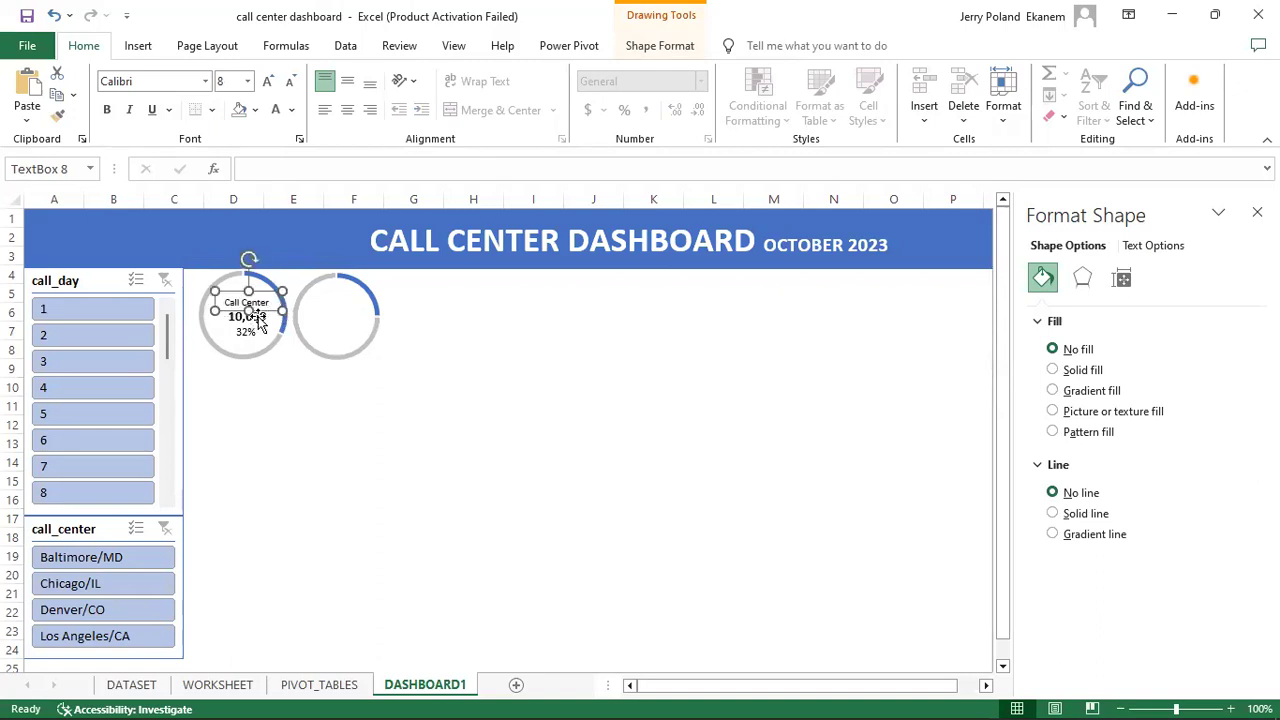
Step: Shift the title, number and percentage labels slightly left together to centre them horizontally in the first doughnut
shift+click(253, 318)
shift+click(248, 333)
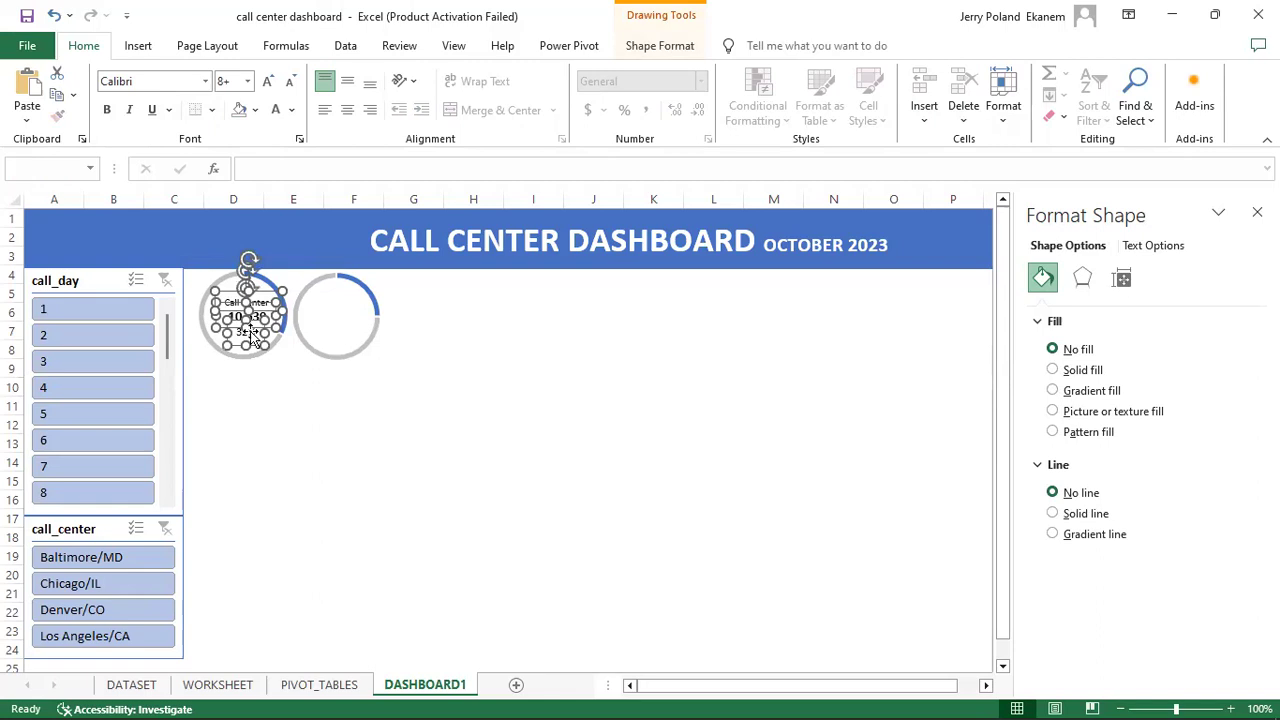
key(Left)
key(Left)
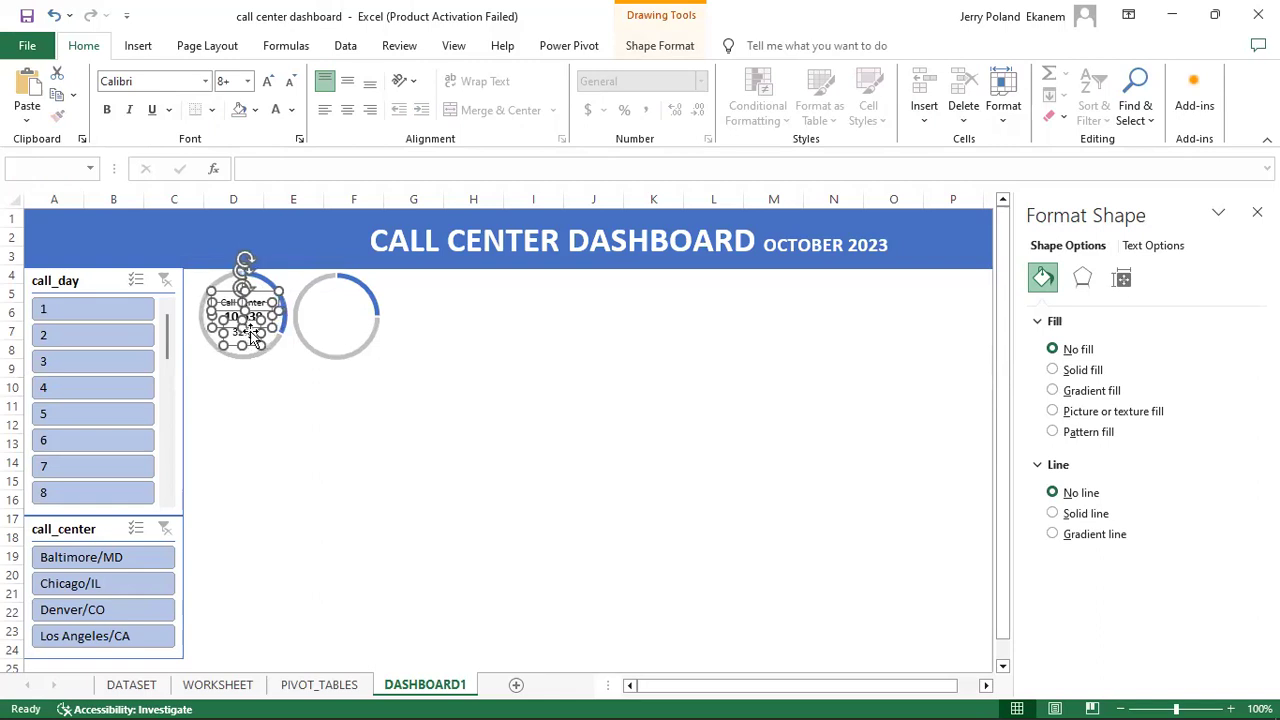
drag(252, 338, 266, 351)
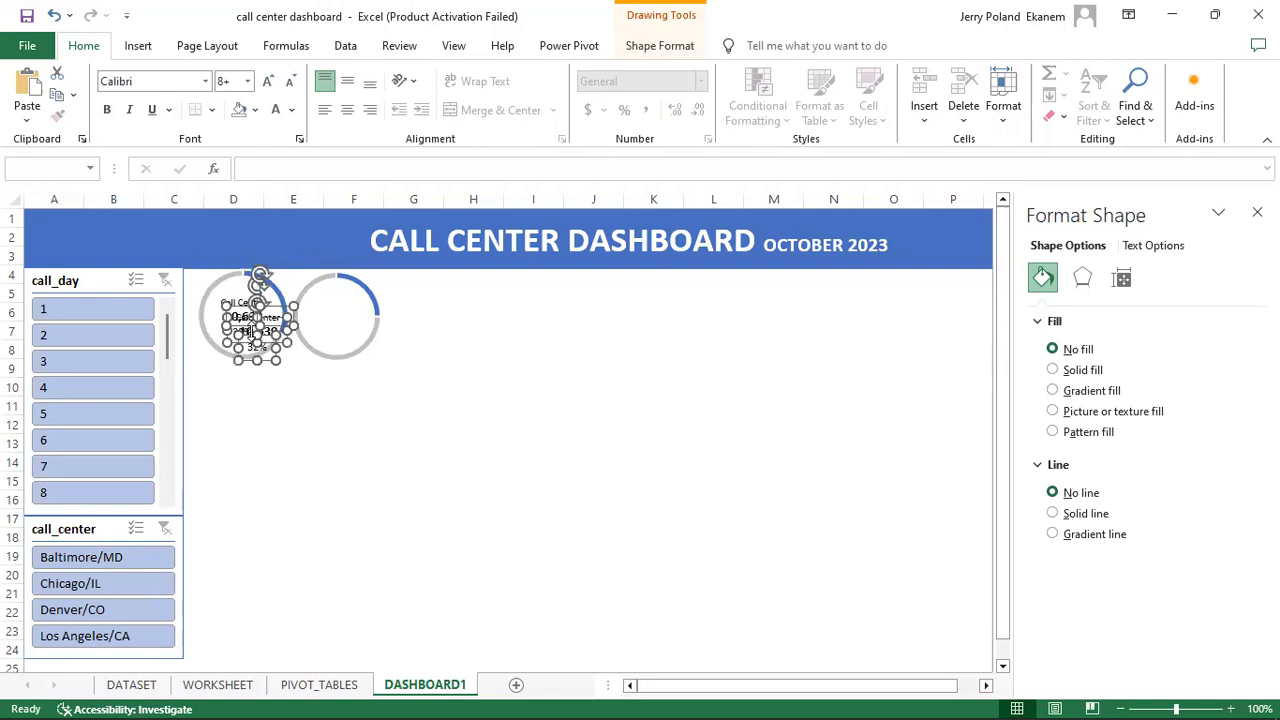
click(343, 299)
key(ctrl+z)
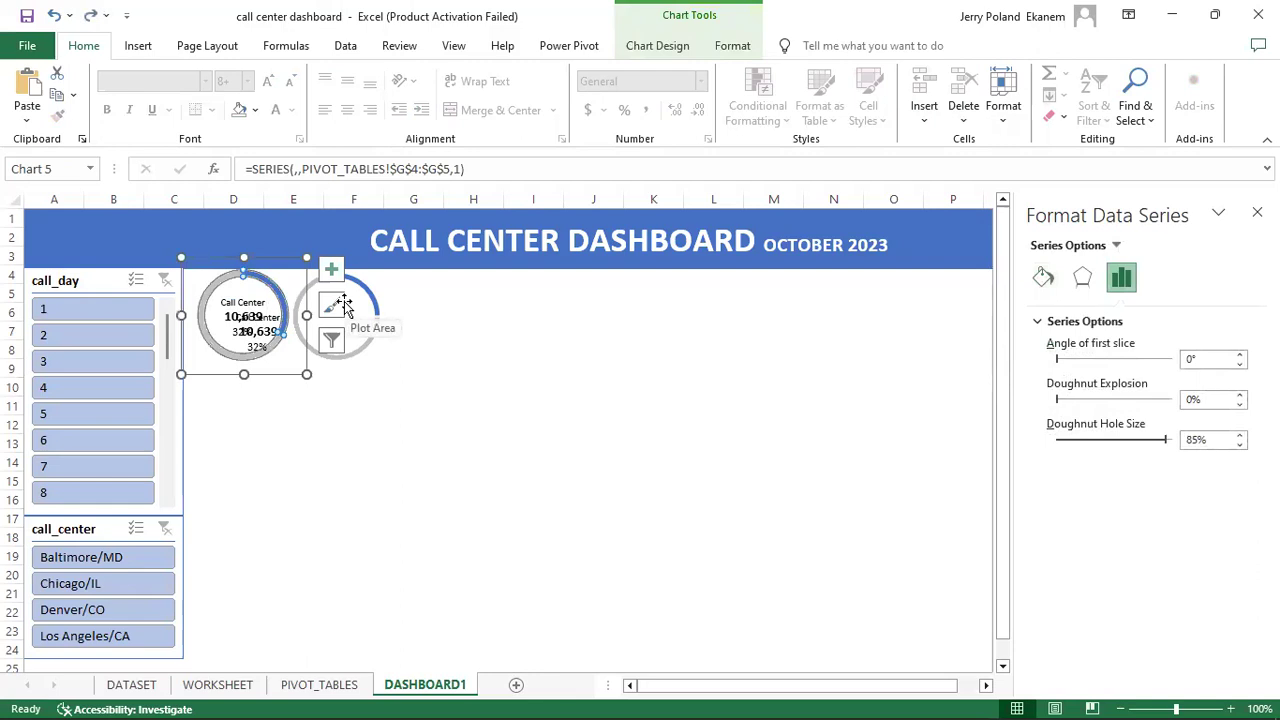
Step: Copy the three text labels from the first doughnut and place the copies centred inside the second doughnut
click(268, 298)
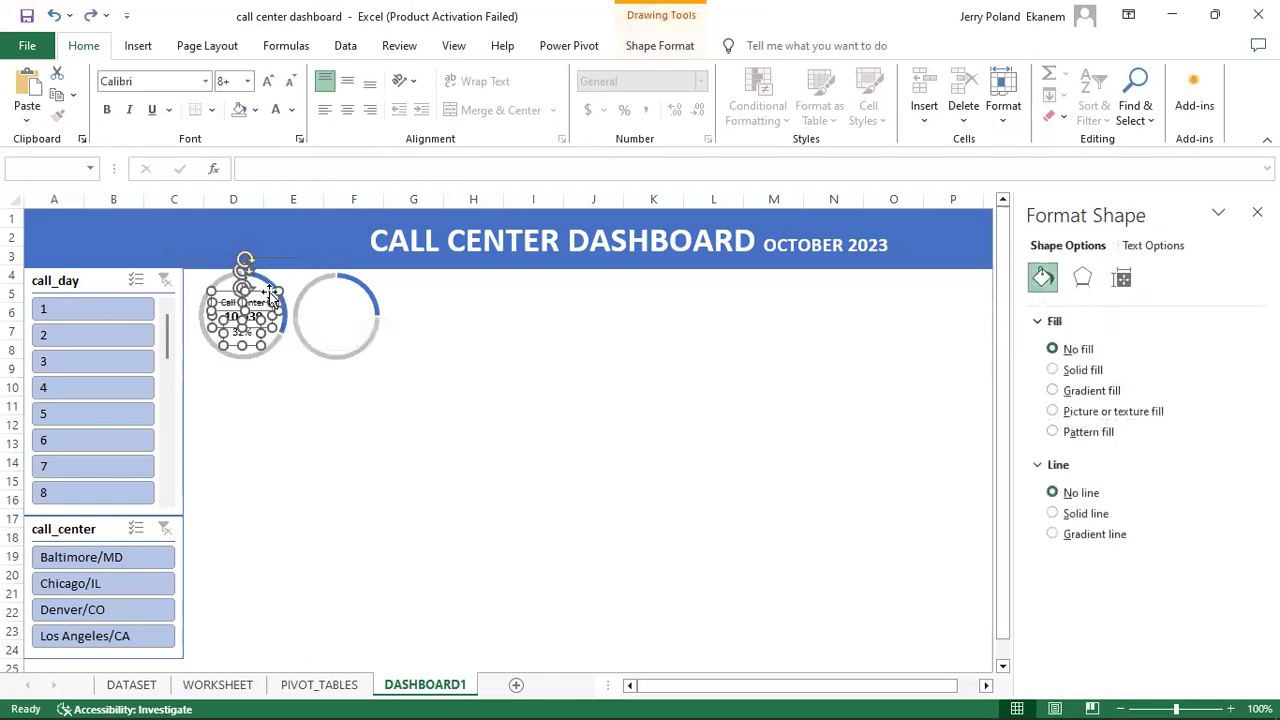
drag(262, 288, 361, 295)
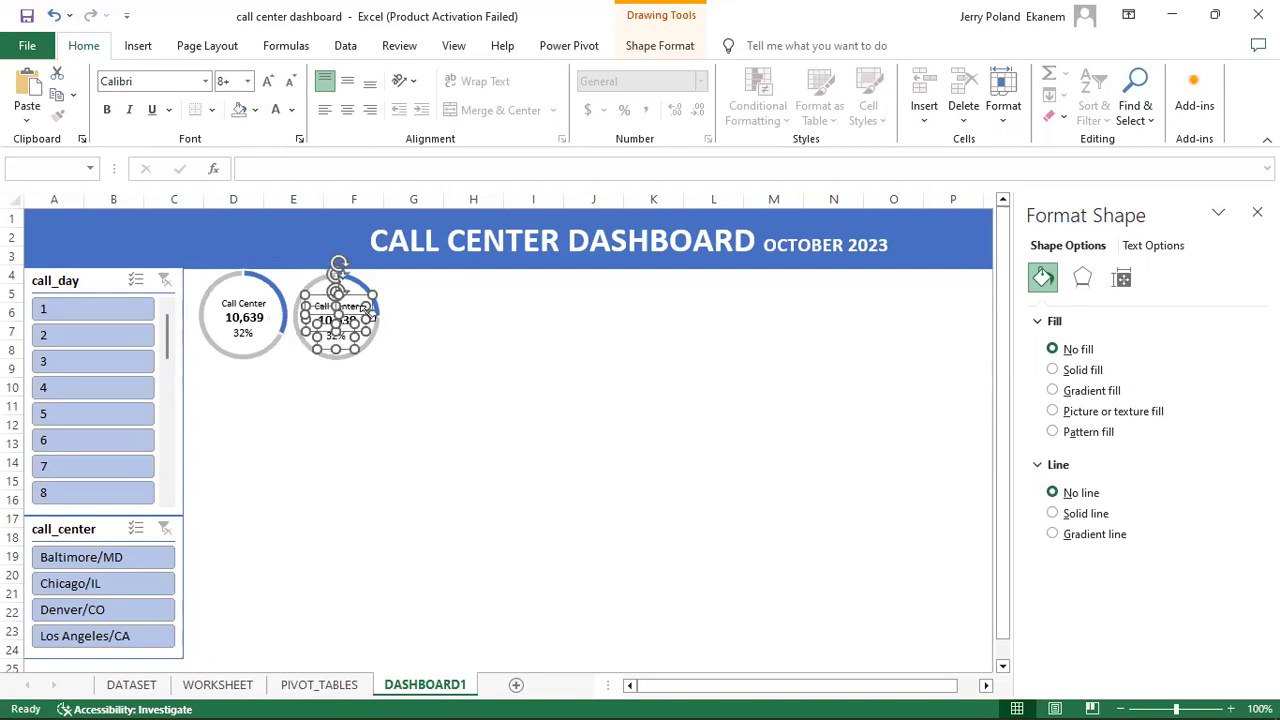
click(445, 367)
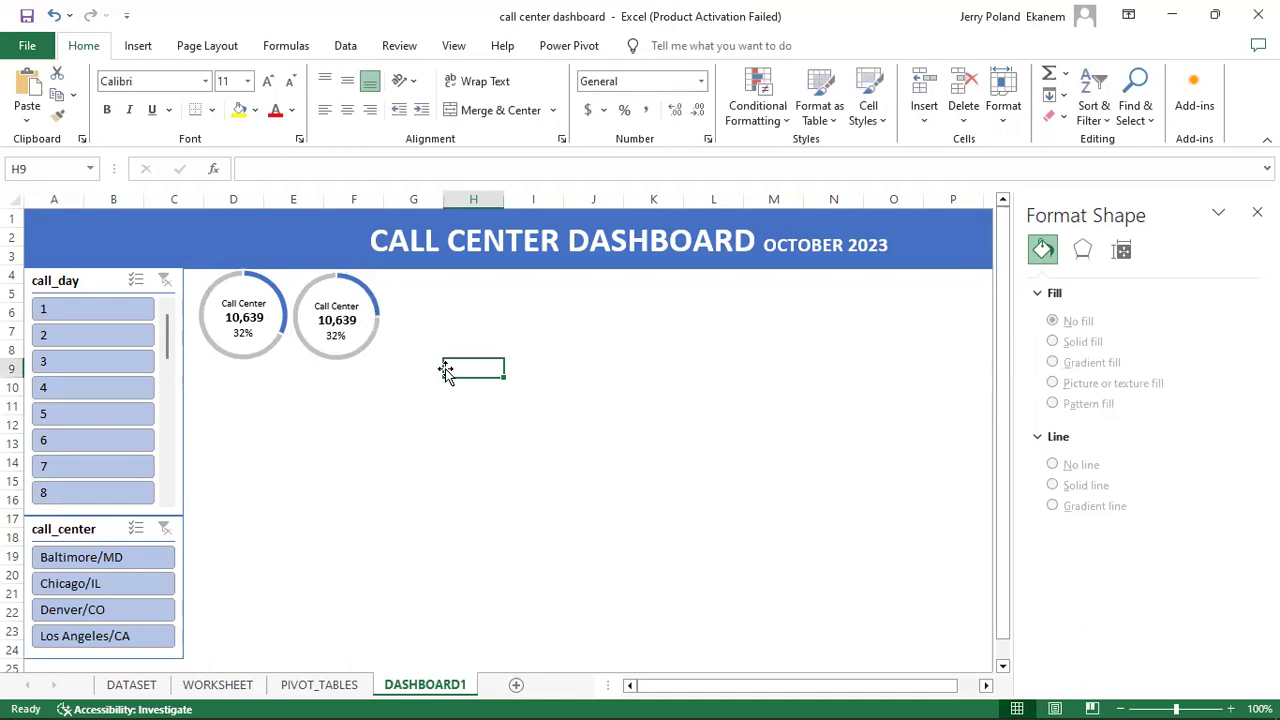
Step: Link the number text box in the second doughnut to cell H6 of the PIVOT_TABLES sheet
click(350, 320)
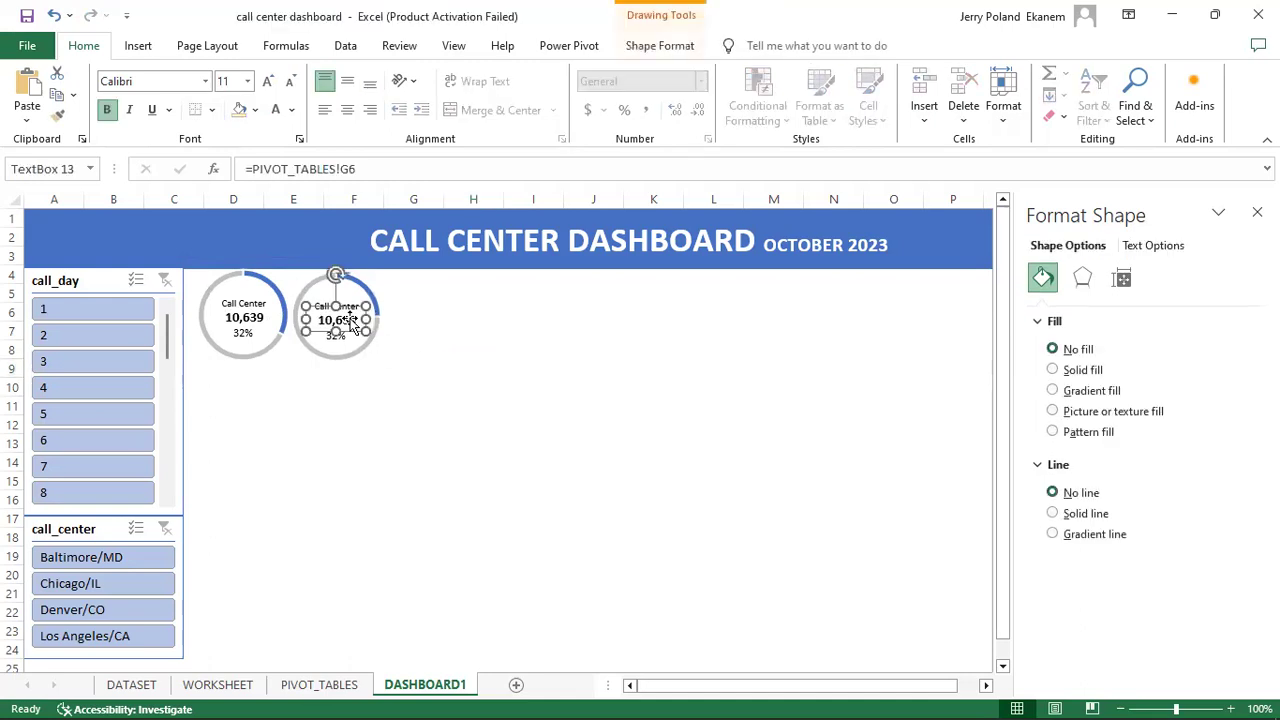
click(375, 171)
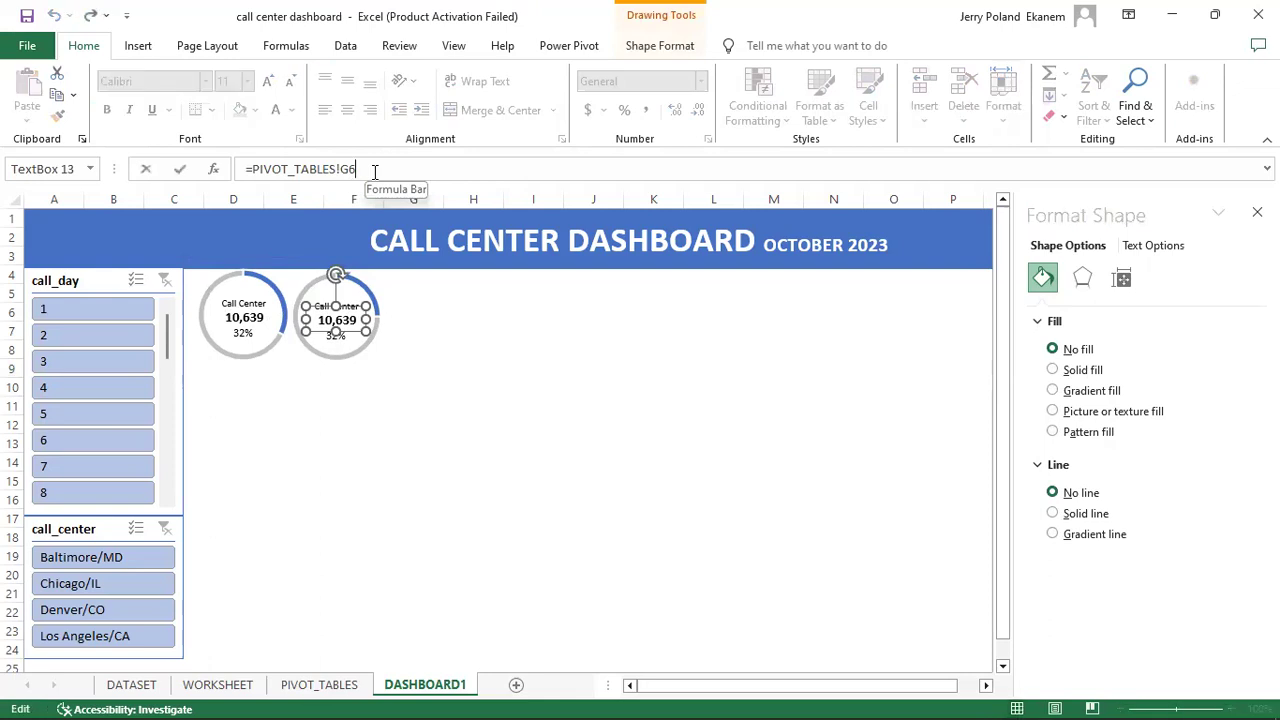
key(BackSpace)
key(BackSpace)
key(BackSpace)
key(BackSpace)
key(BackSpace)
key(BackSpace)
key(BackSpace)
key(BackSpace)
key(BackSpace)
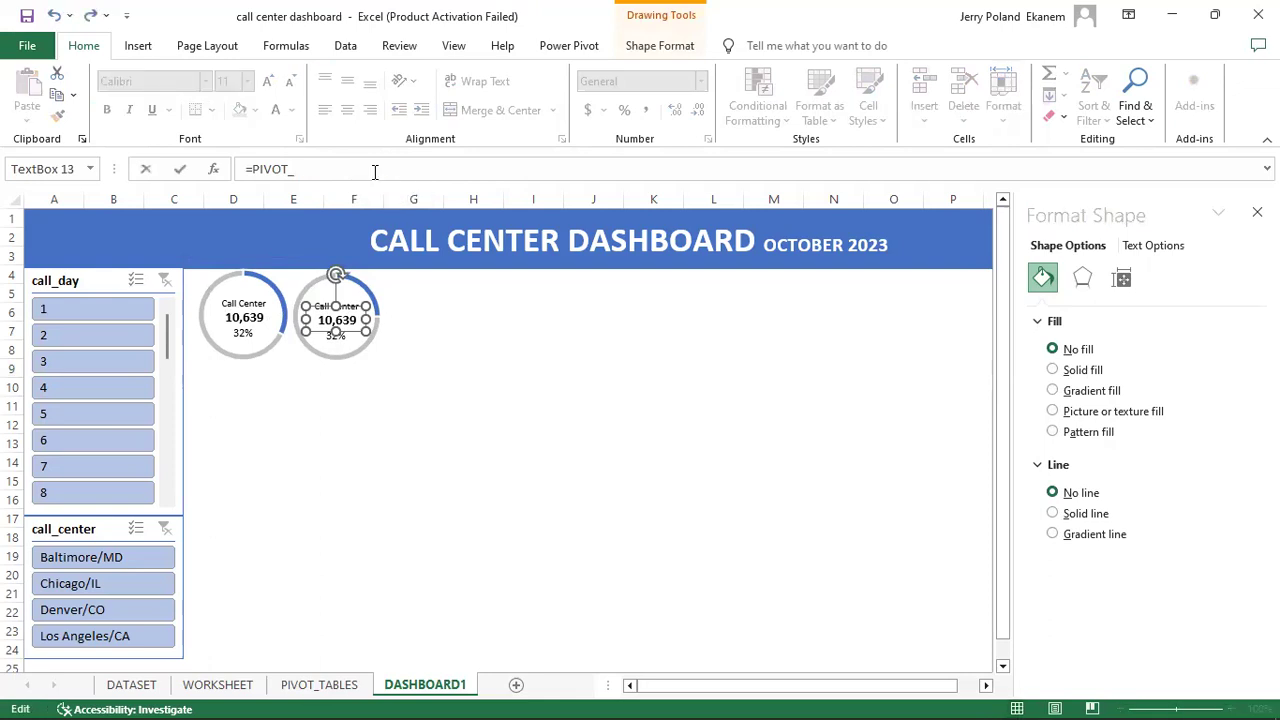
key(BackSpace)
key(BackSpace)
key(BackSpace)
key(BackSpace)
key(BackSpace)
key(BackSpace)
click(319, 684)
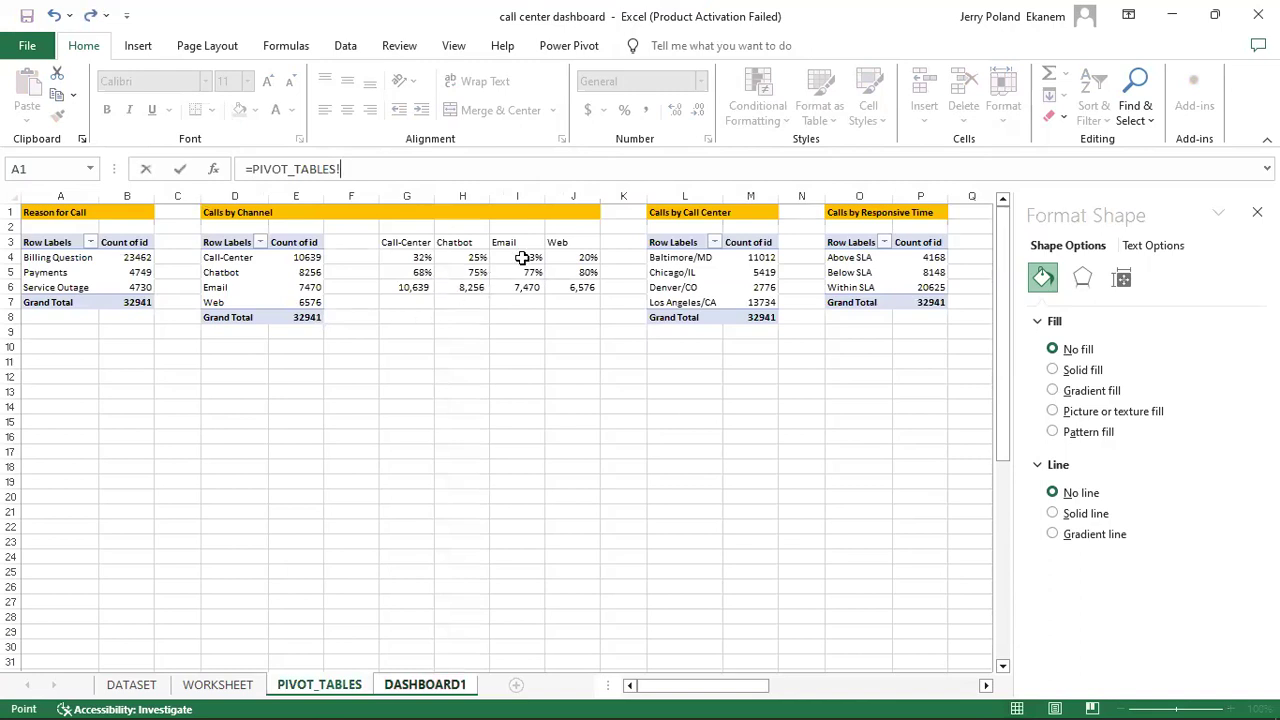
click(464, 289)
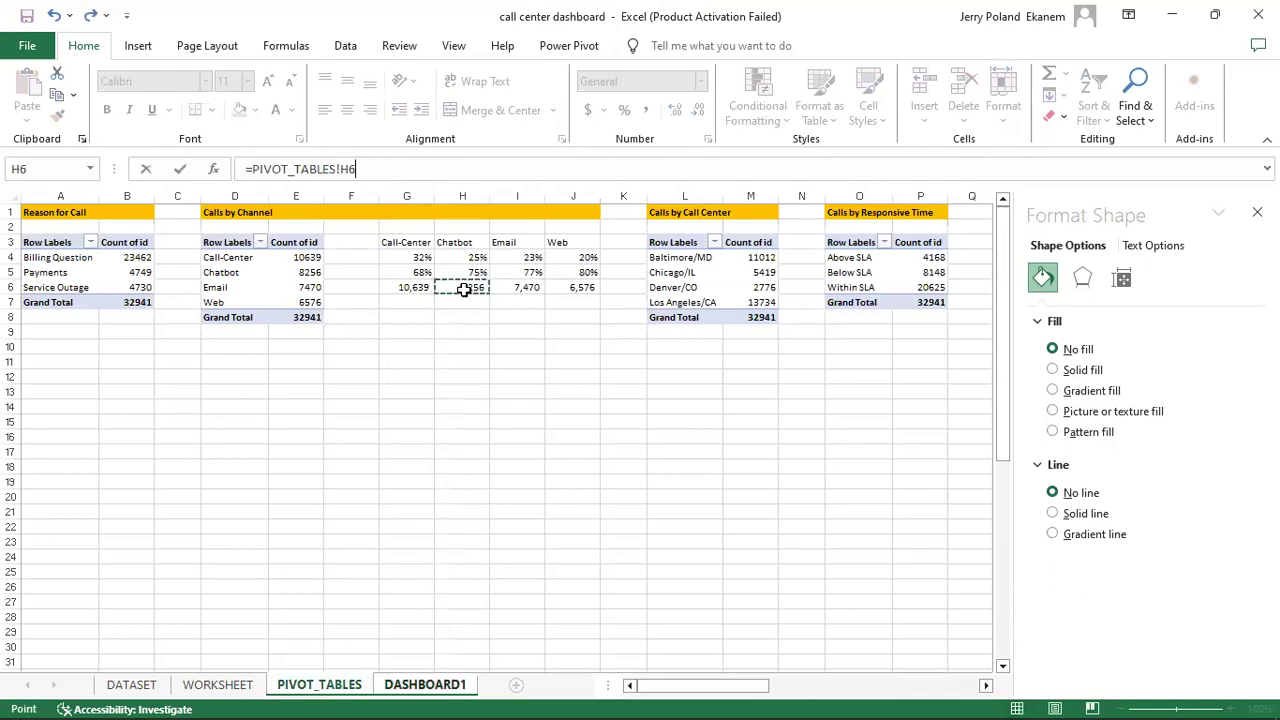
key(Return)
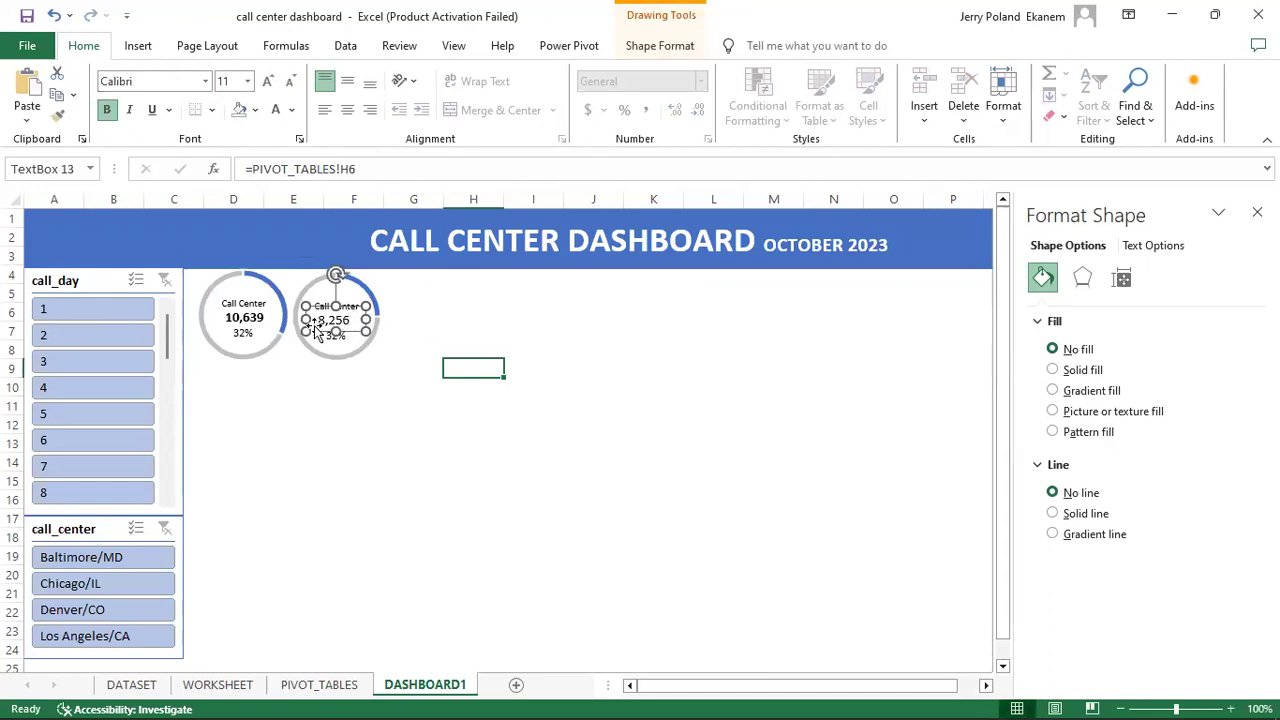
Step: Copy the formatting of the first doughnut's number label onto the second doughnut's number label with Format Painter
click(258, 318)
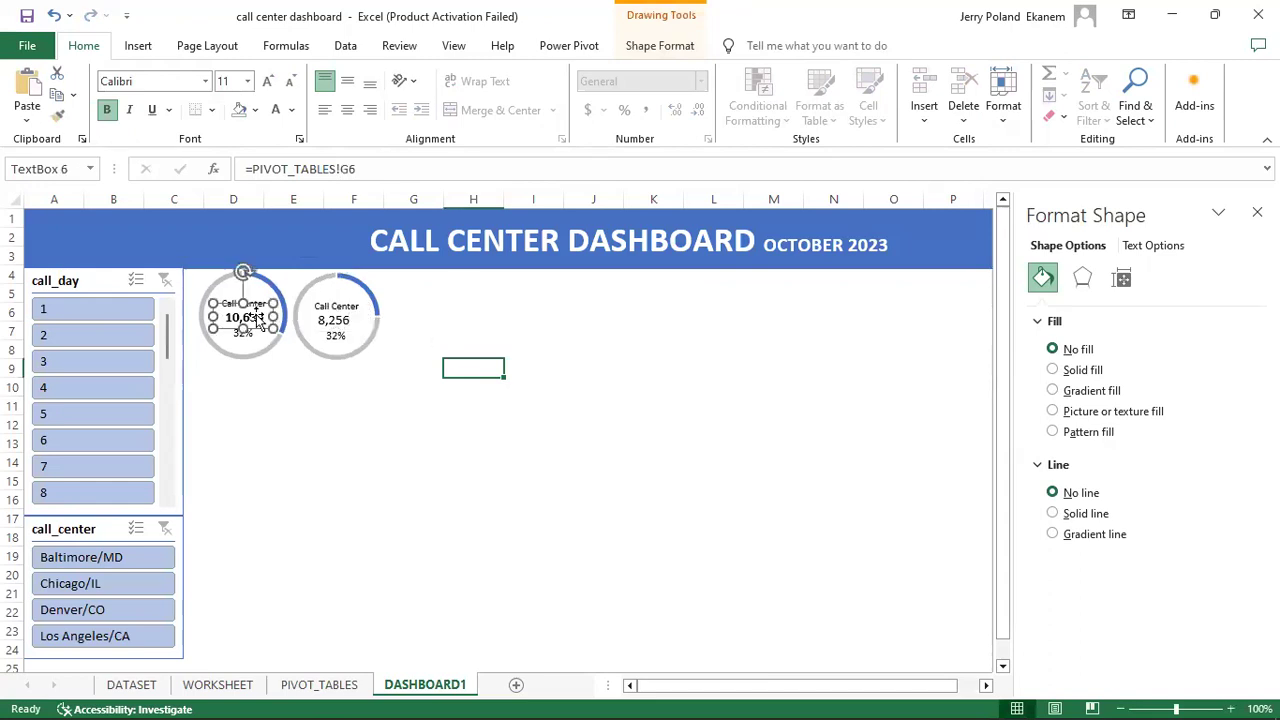
click(57, 115)
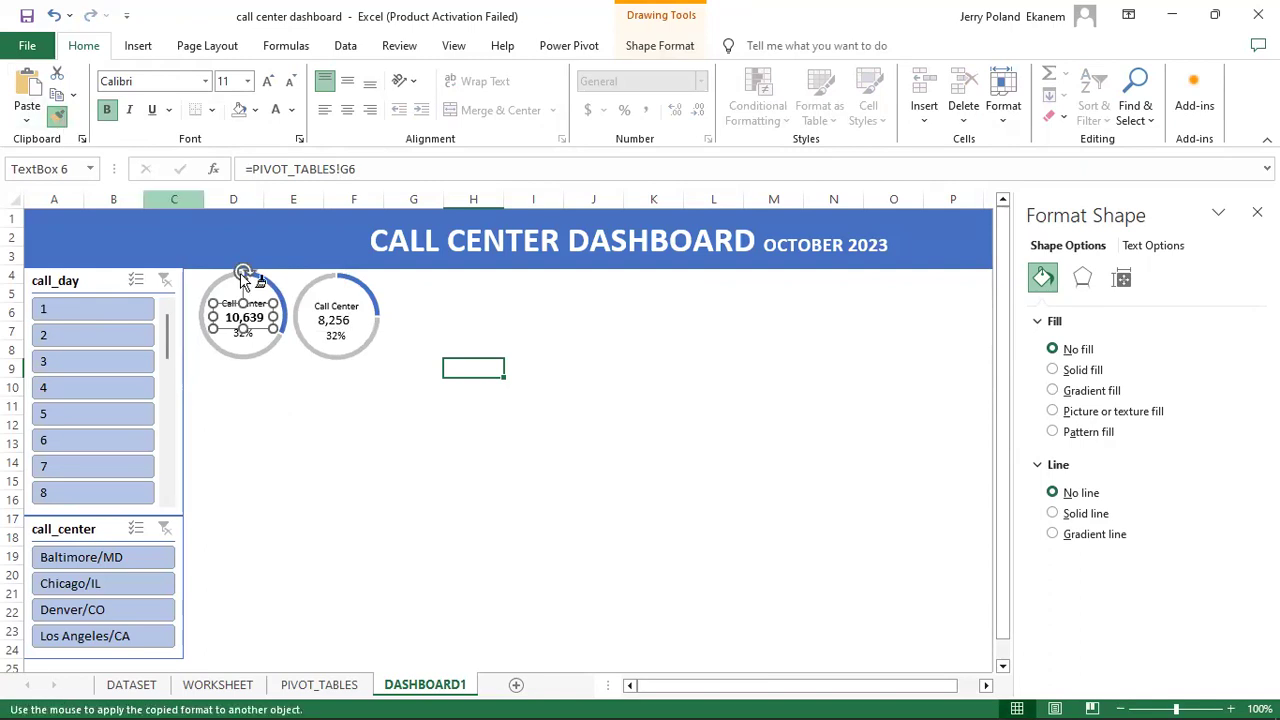
click(343, 327)
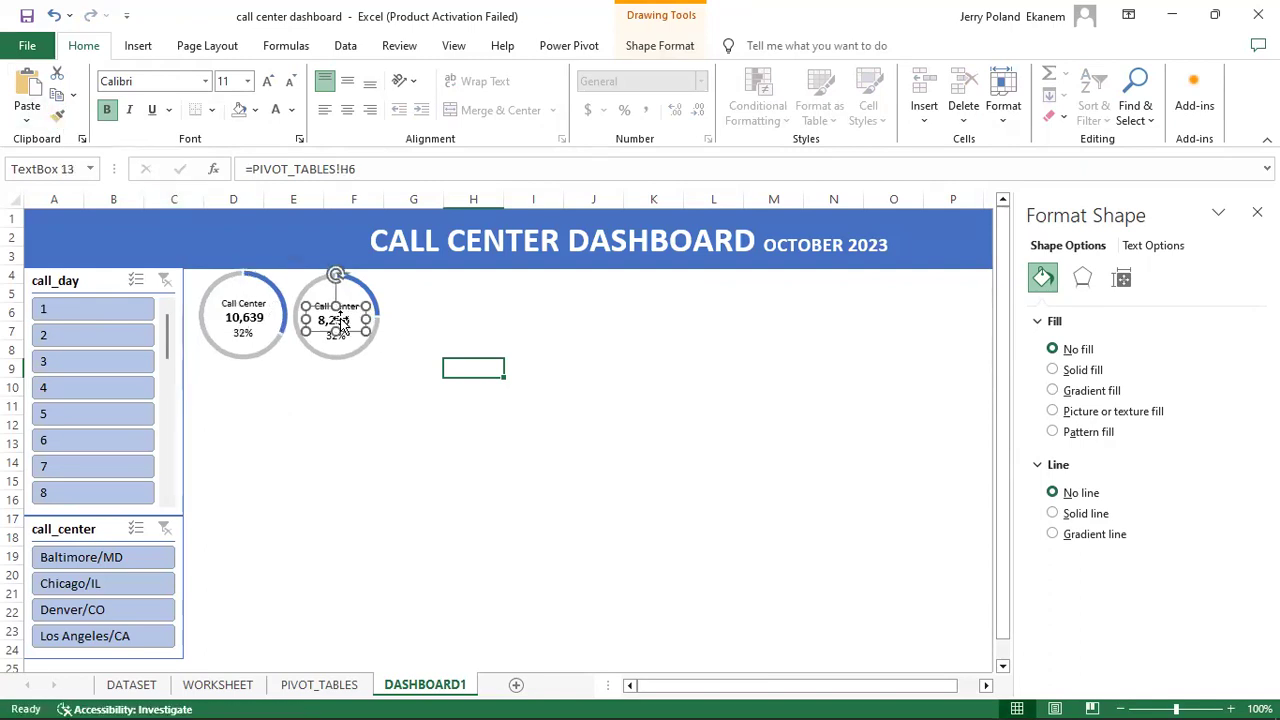
click(562, 338)
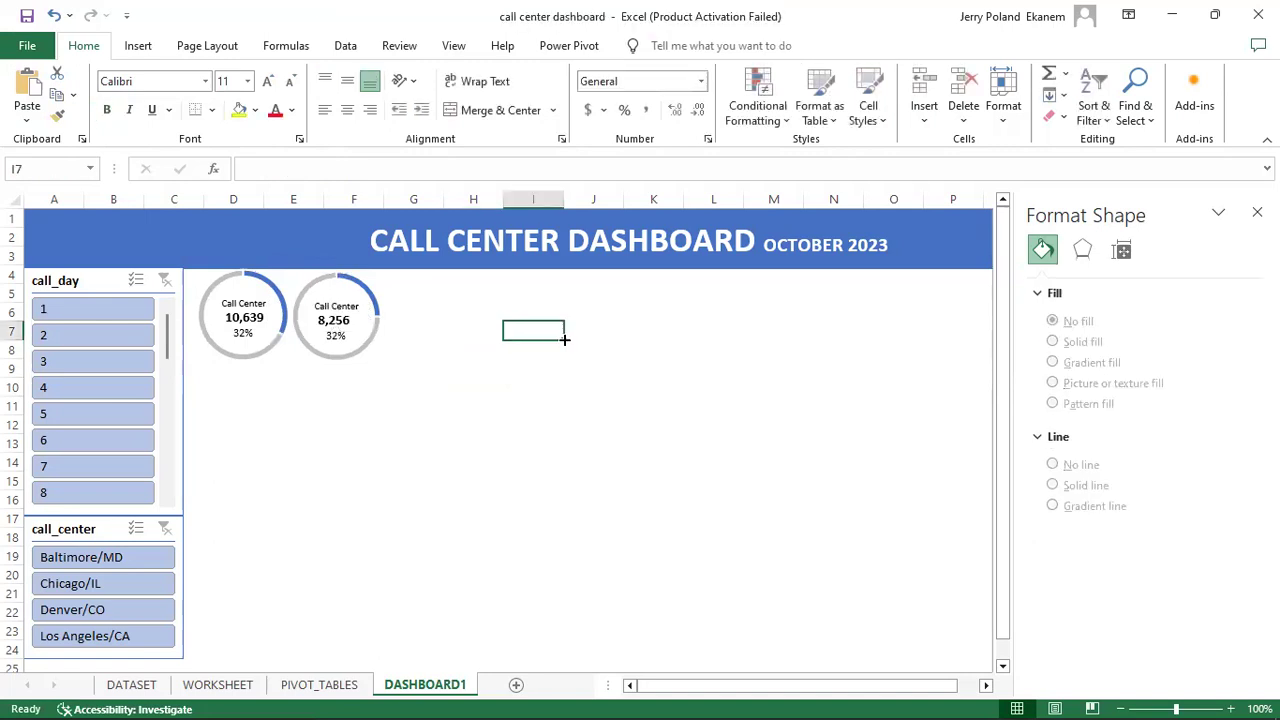
Step: Link the percentage text box in the second doughnut to cell H4 of the PIVOT_TABLES sheet
click(336, 340)
click(375, 164)
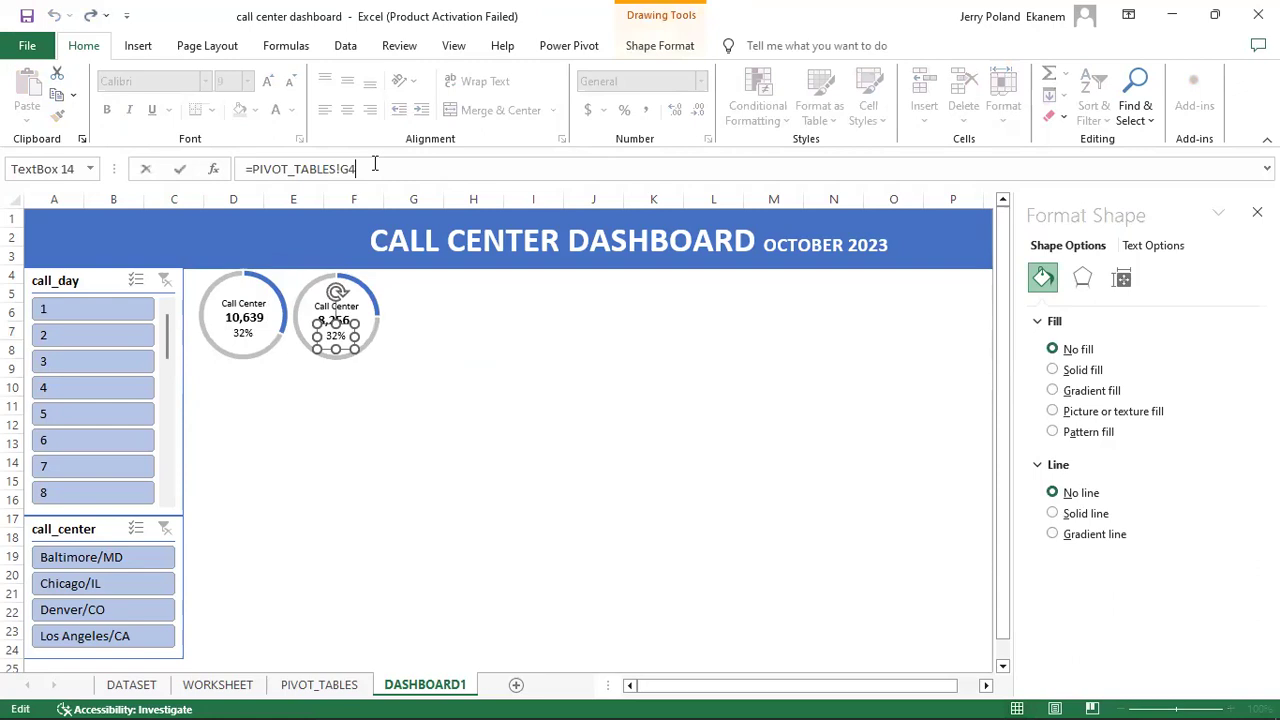
key(BackSpace)
key(BackSpace)
key(BackSpace)
key(BackSpace)
key(BackSpace)
key(BackSpace)
key(BackSpace)
key(BackSpace)
key(BackSpace)
key(BackSpace)
key(BackSpace)
key(BackSpace)
key(BackSpace)
key(BackSpace)
key(BackSpace)
click(315, 684)
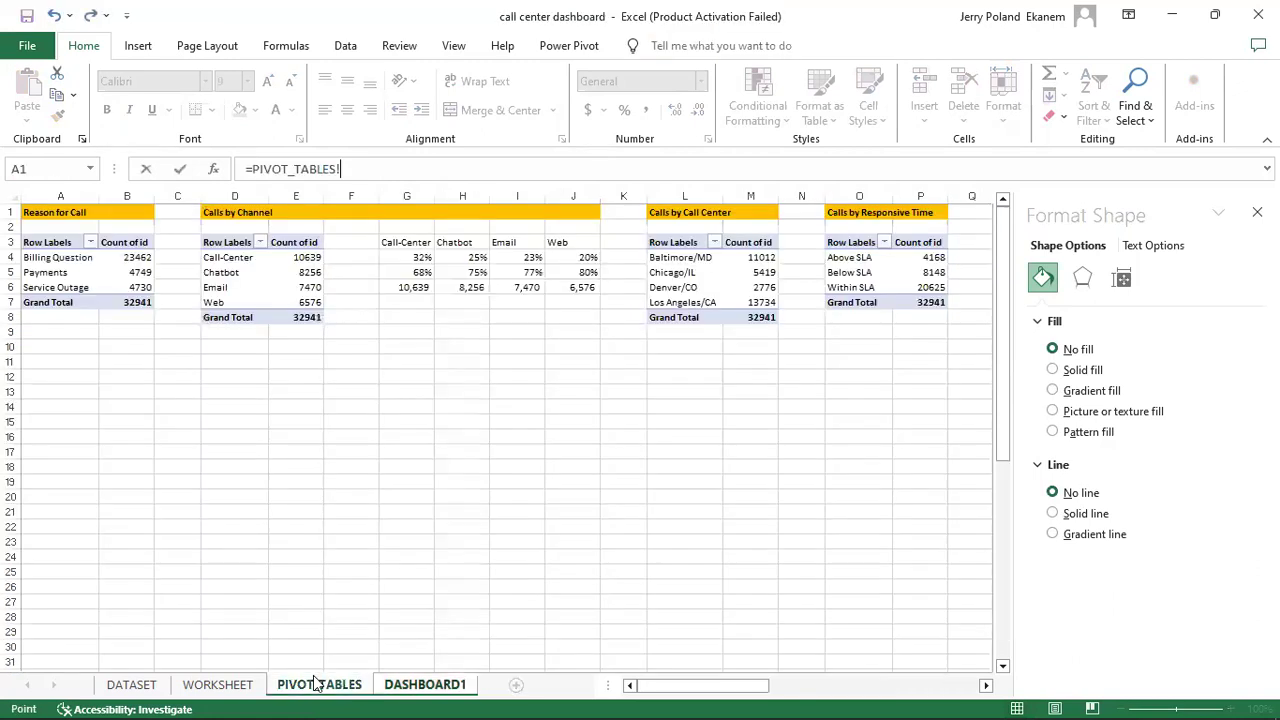
click(474, 258)
key(Return)
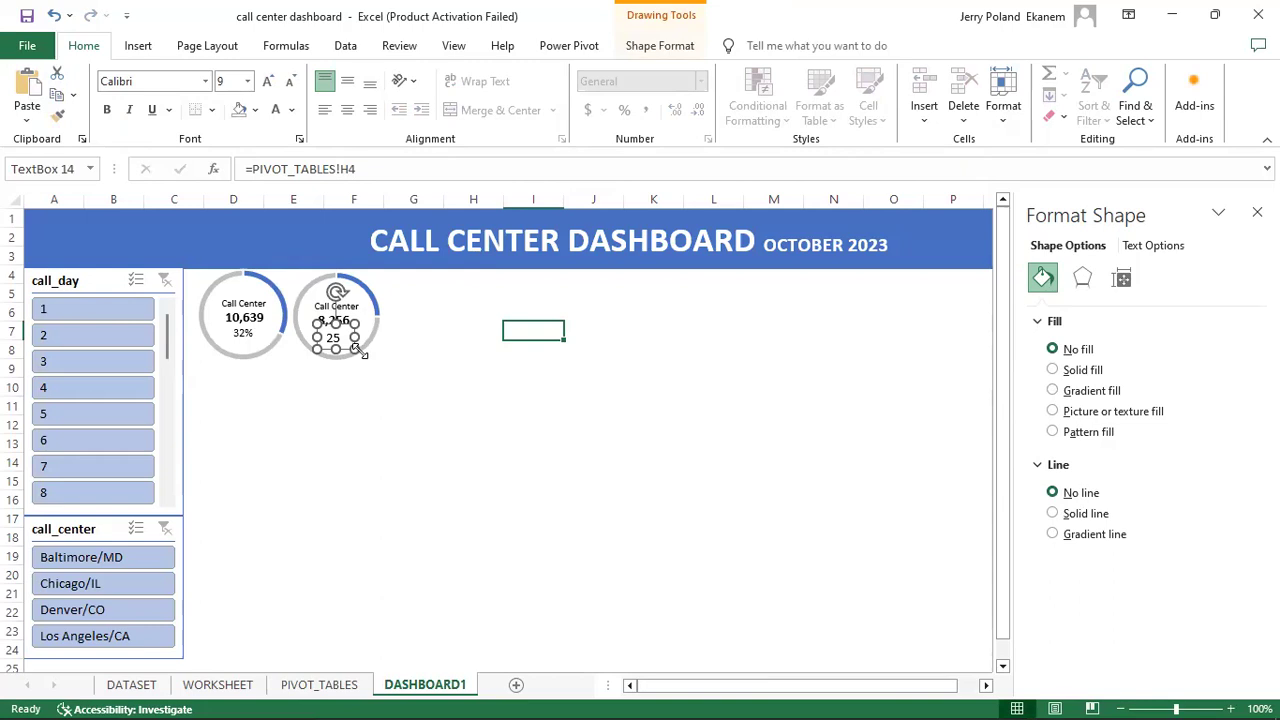
click(428, 385)
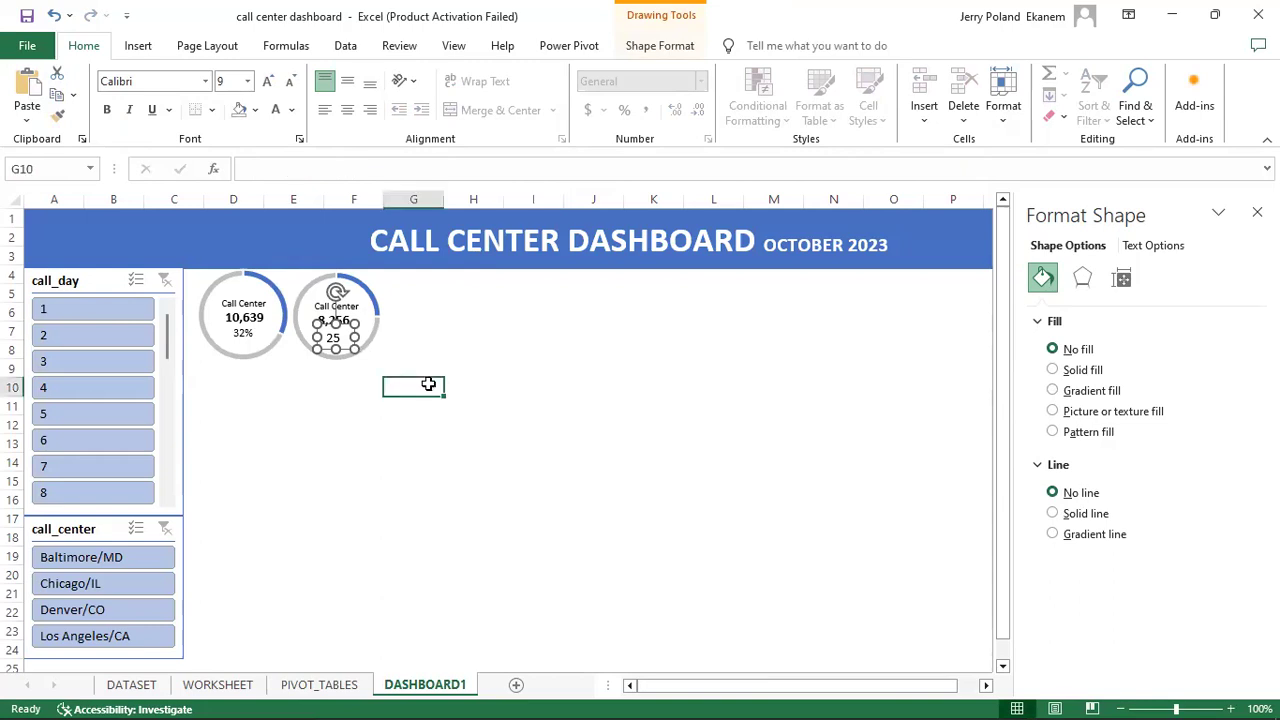
Step: Copy the formatting of the first doughnut's percentage label onto the second doughnut's percentage label with Format Painter
click(245, 337)
click(57, 116)
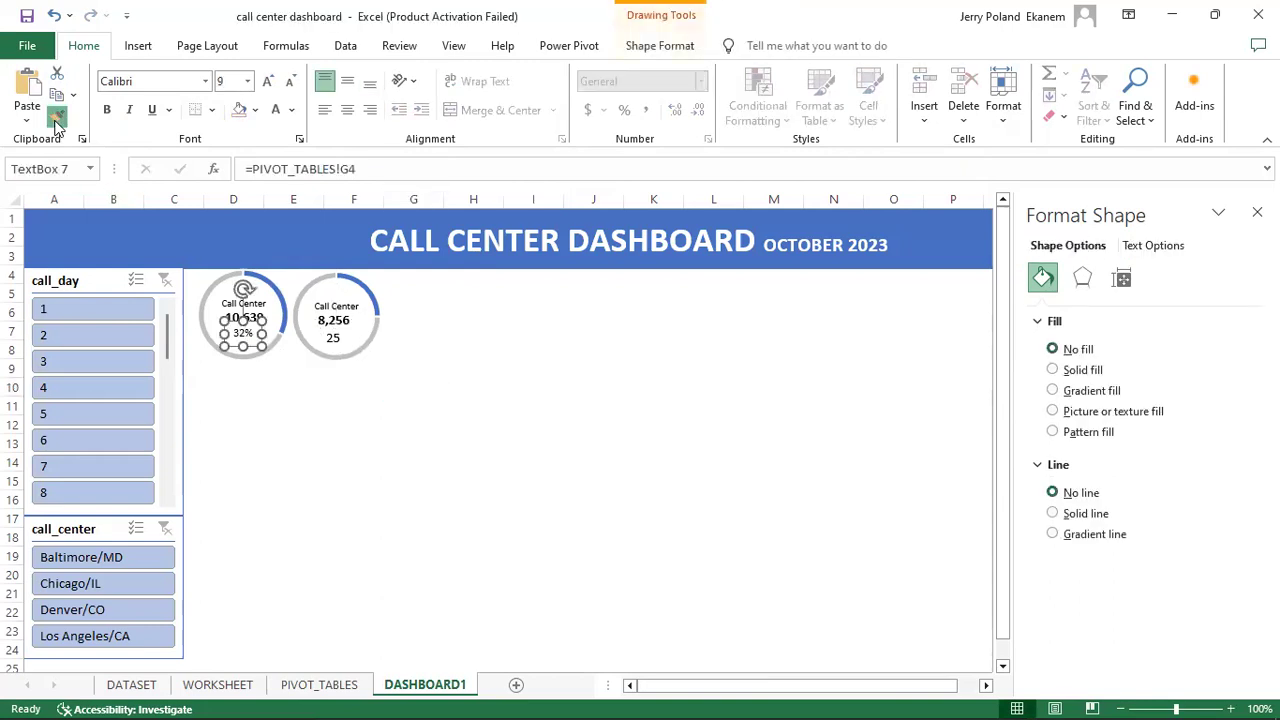
click(334, 339)
click(413, 369)
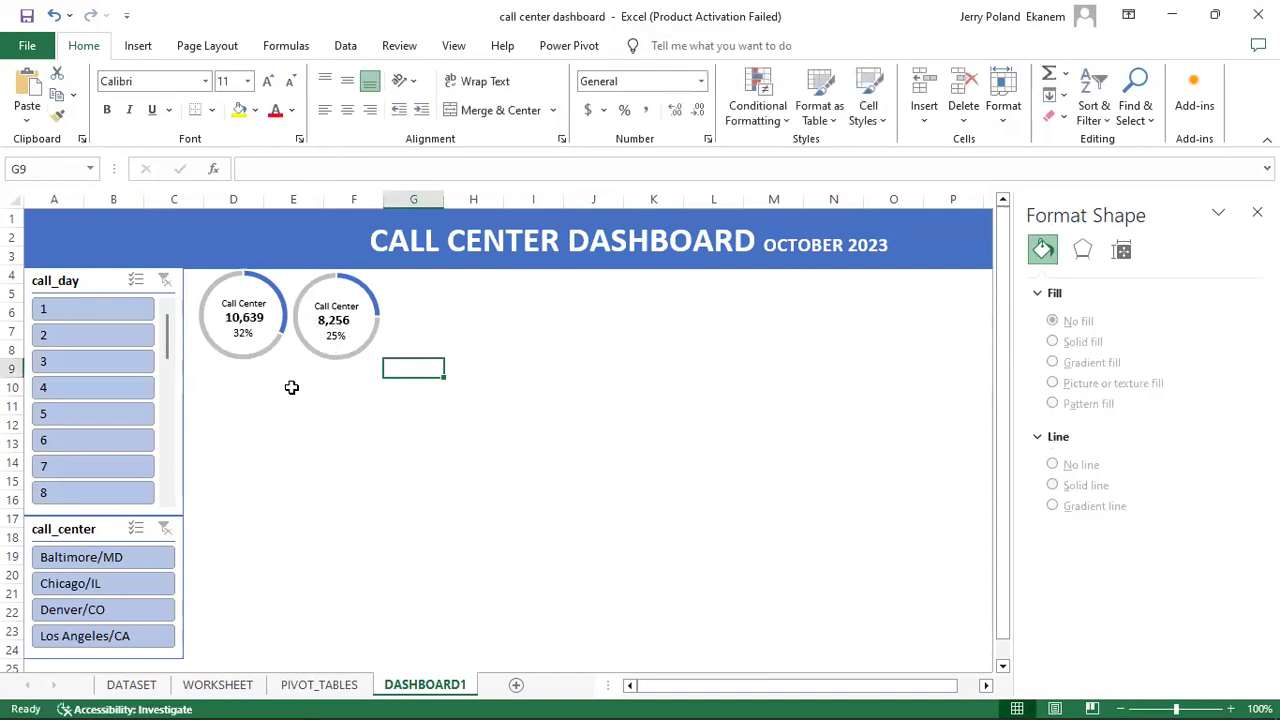
Step: Change the title text in the second doughnut to "Chat bot"
click(356, 304)
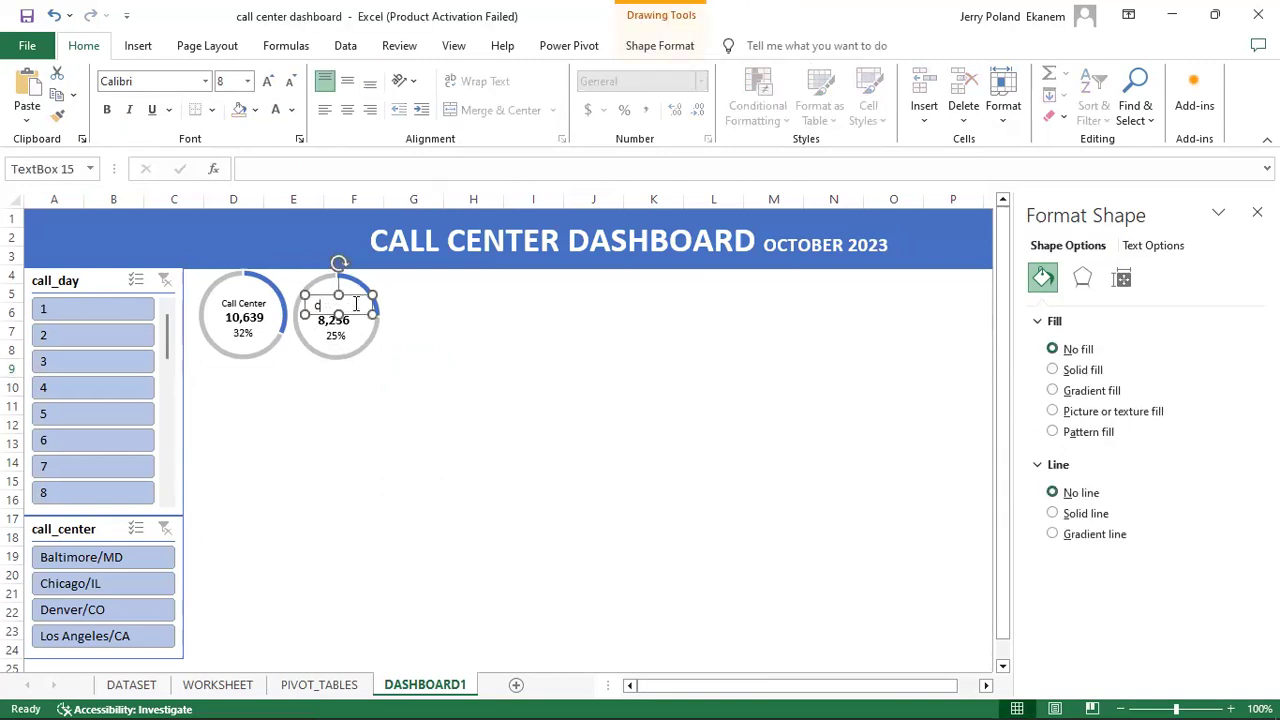
text(j)
click(508, 334)
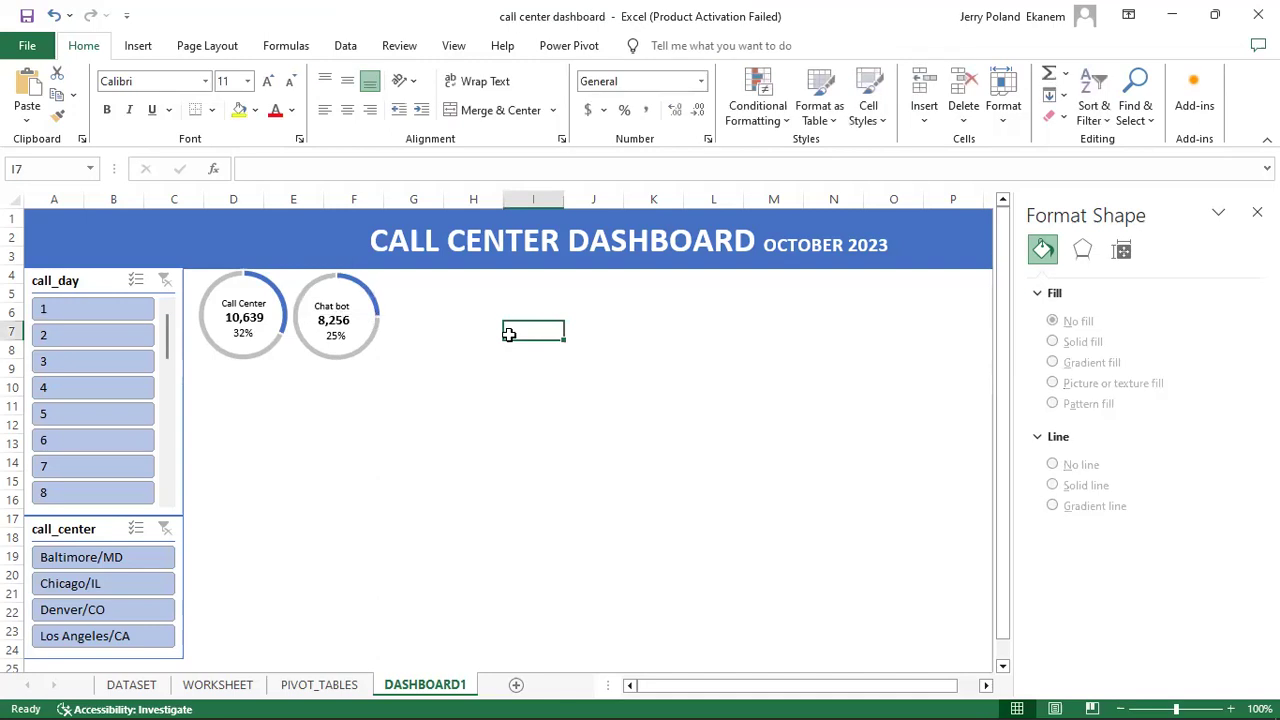
Step: Align the second doughnut chart and its title, number and percentage labels to a common centre with Align Center
click(343, 304)
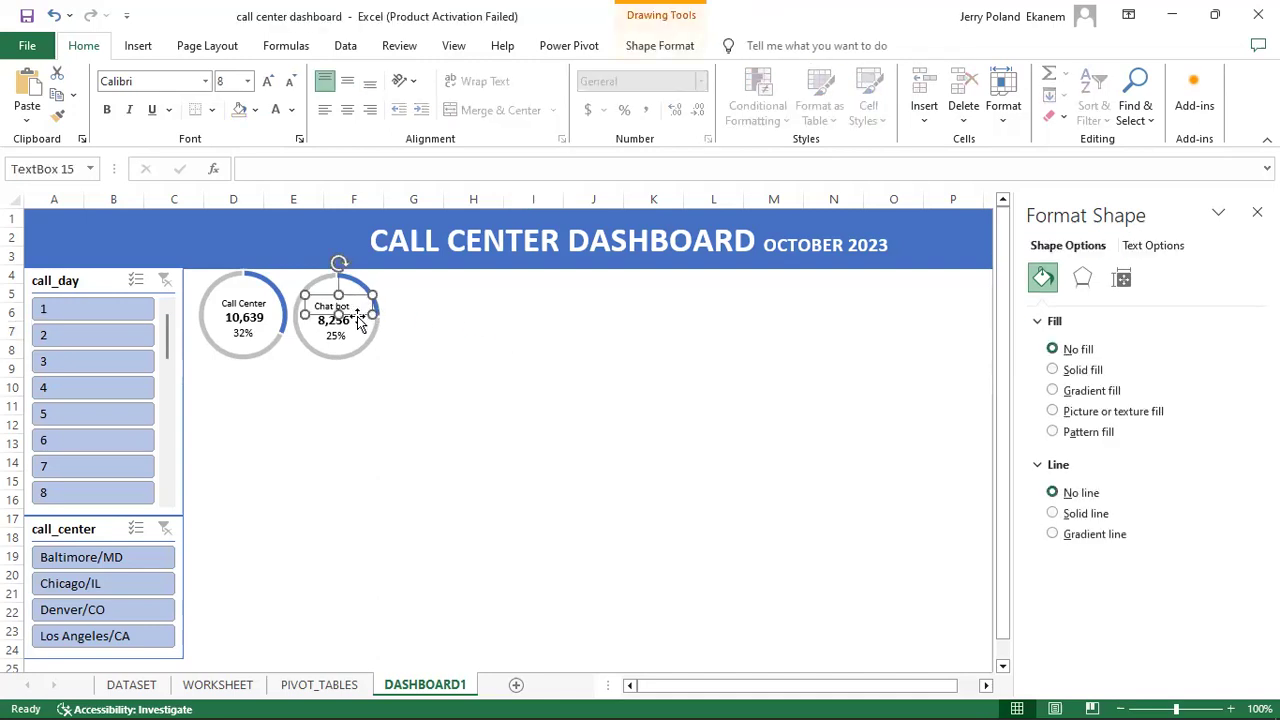
shift+click(348, 322)
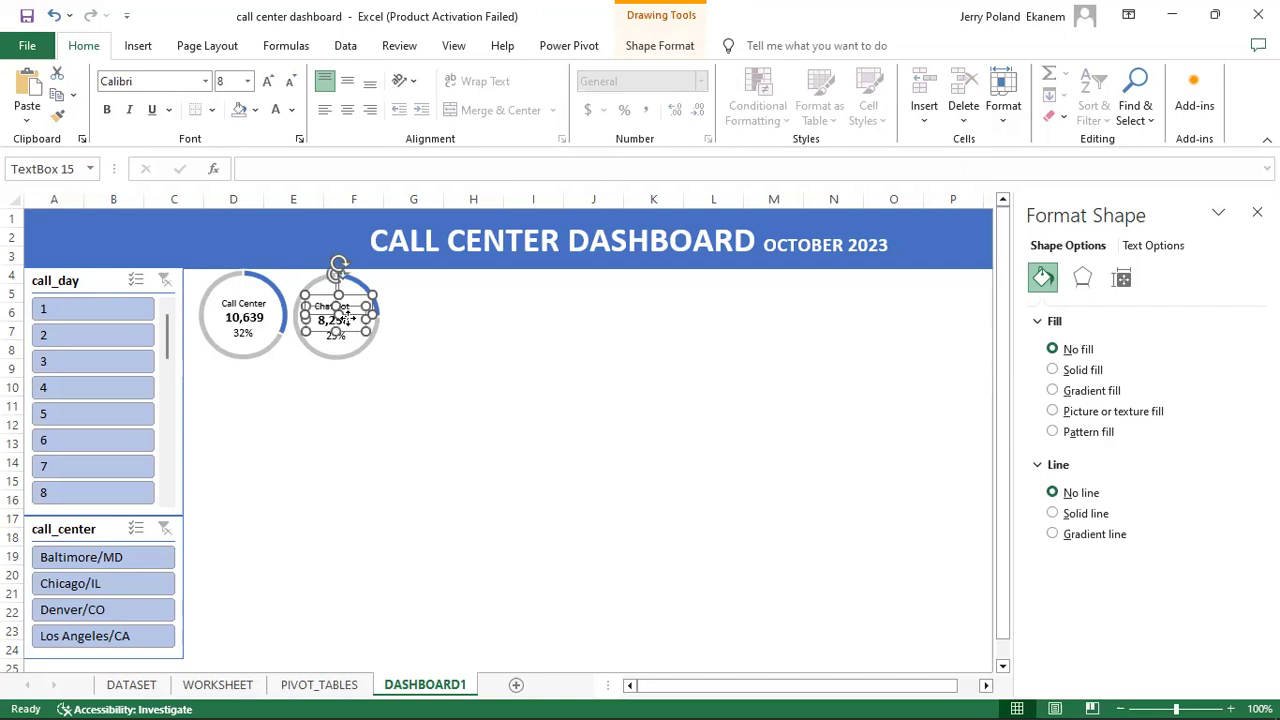
shift+click(350, 340)
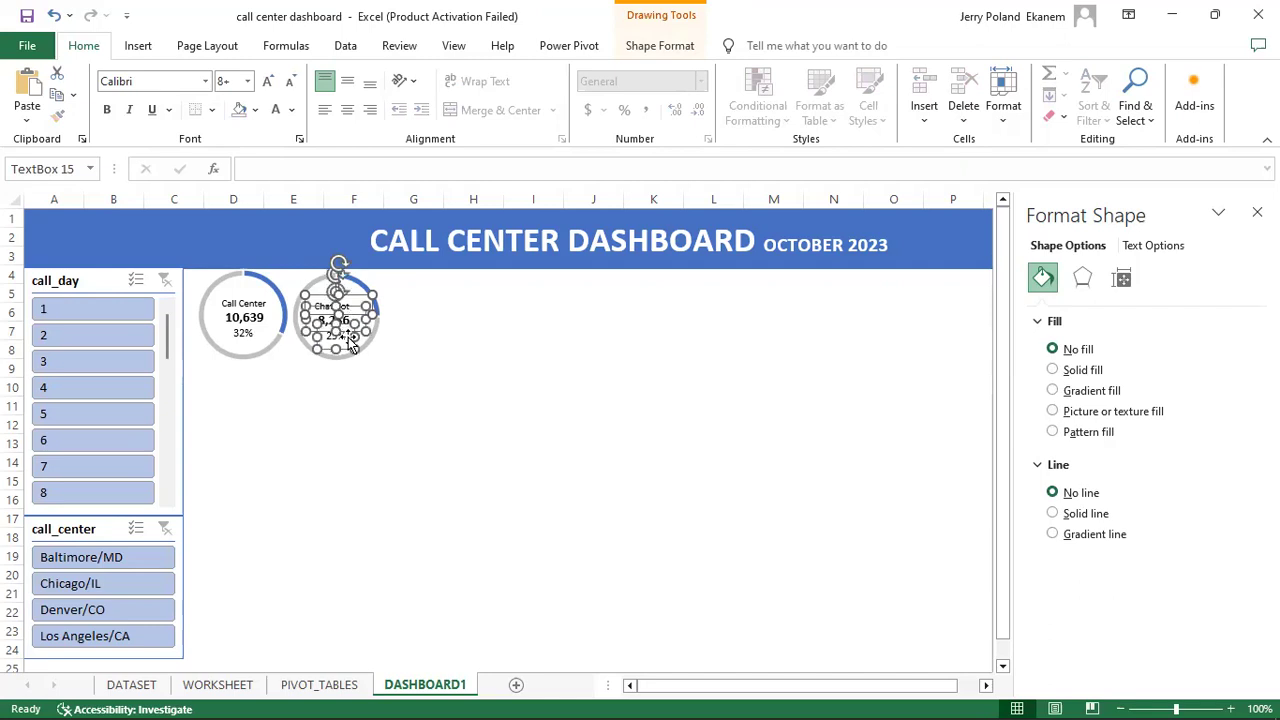
shift+click(357, 278)
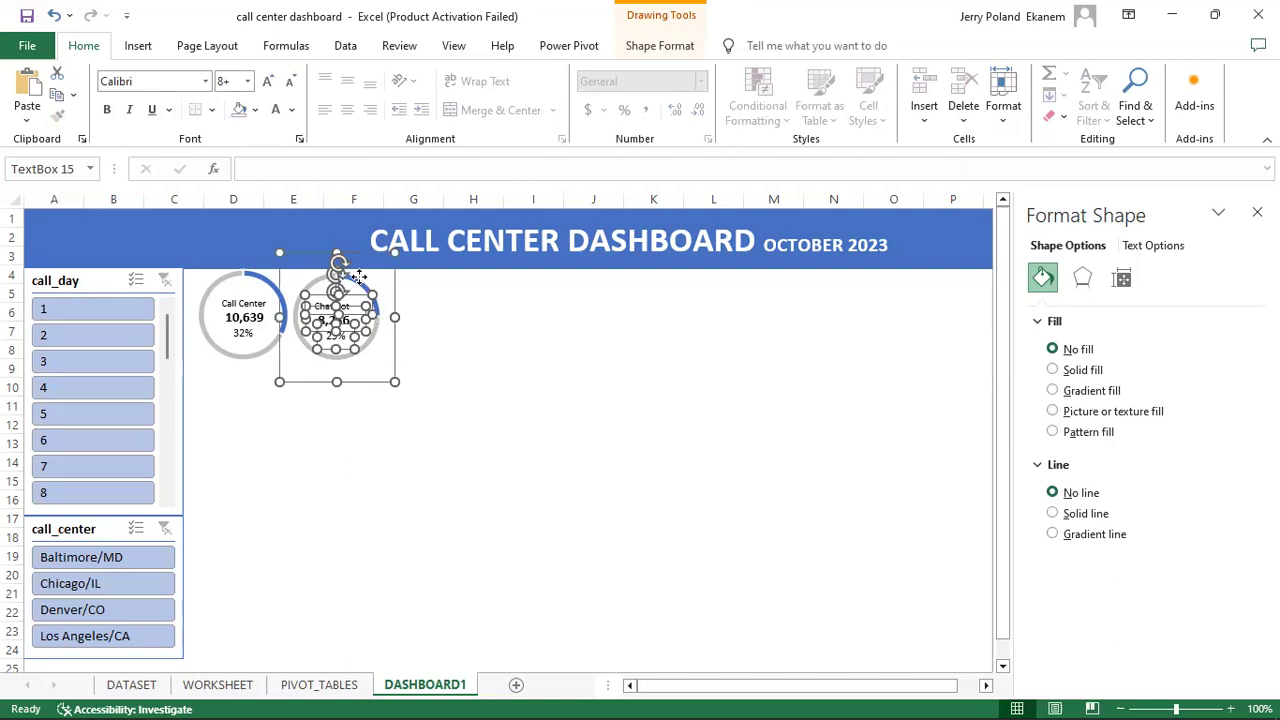
click(676, 50)
click(1004, 75)
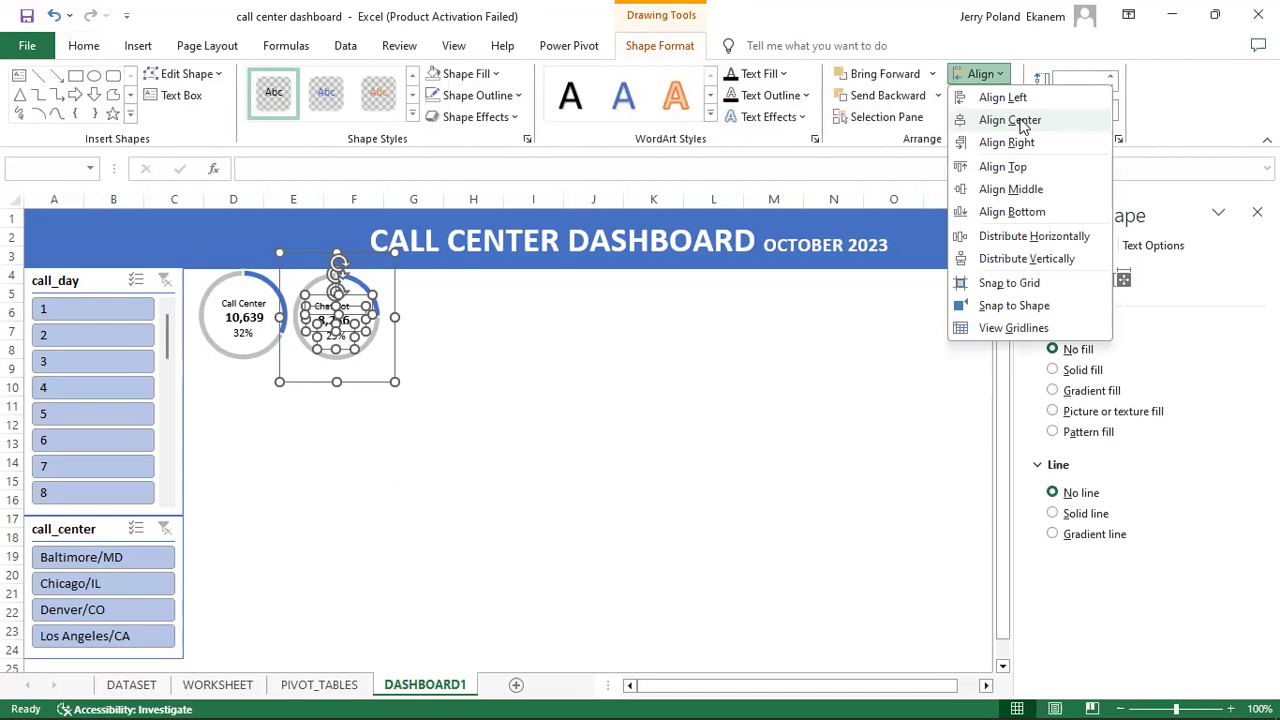
click(1022, 124)
click(568, 356)
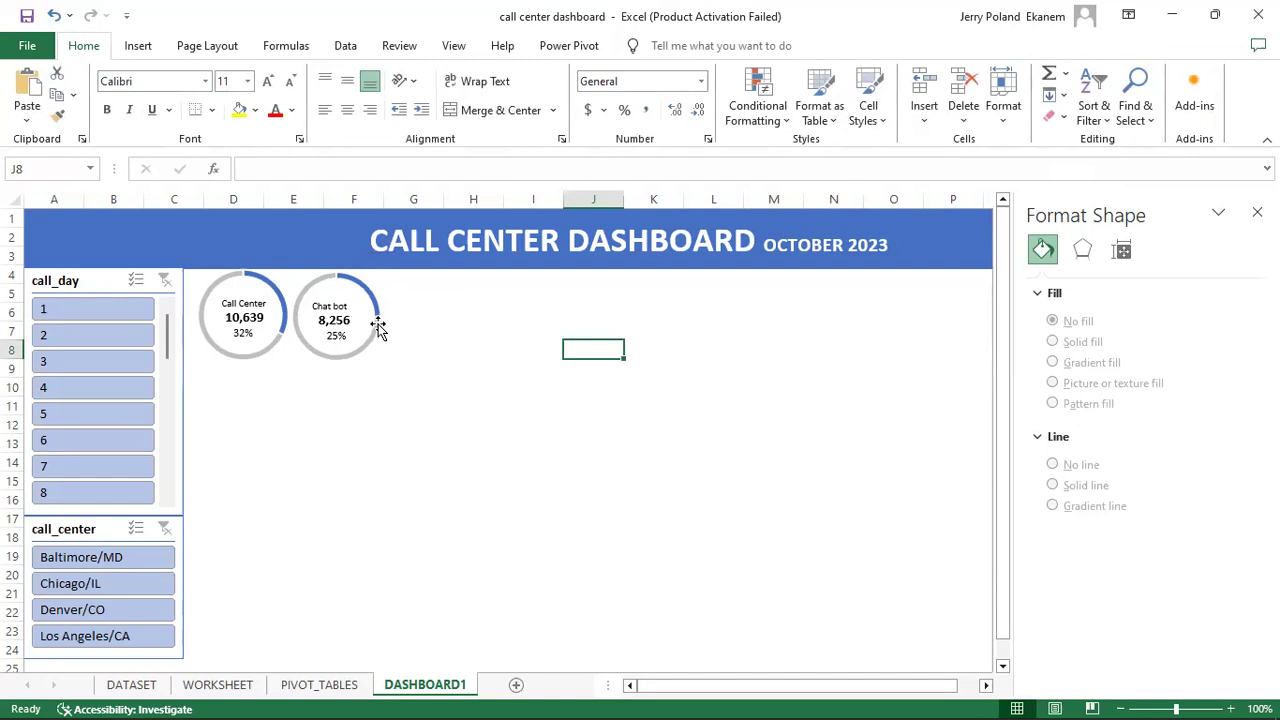
Step: Nudge the second doughnut chart slightly left and up so that it sits better around its labels
mouse_move(374, 326)
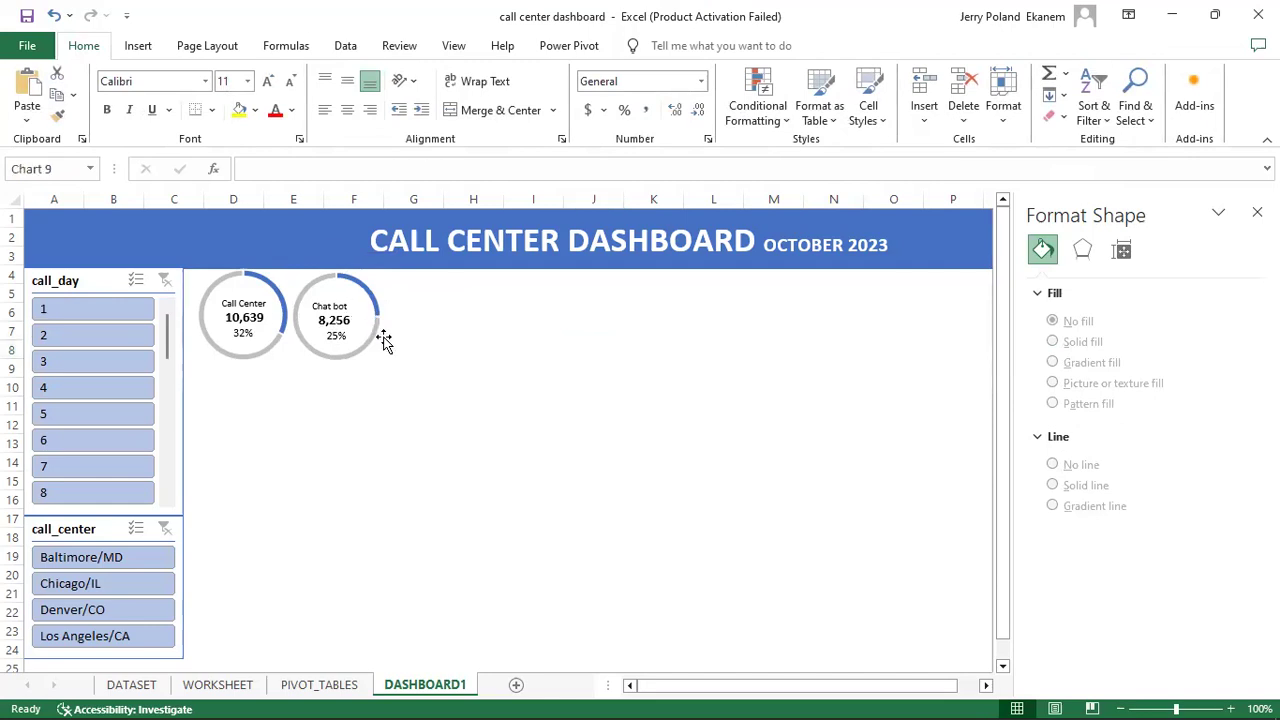
click(381, 338)
click(395, 381)
key(Left)
key(Left)
key(Left)
key(Up)
key(Up)
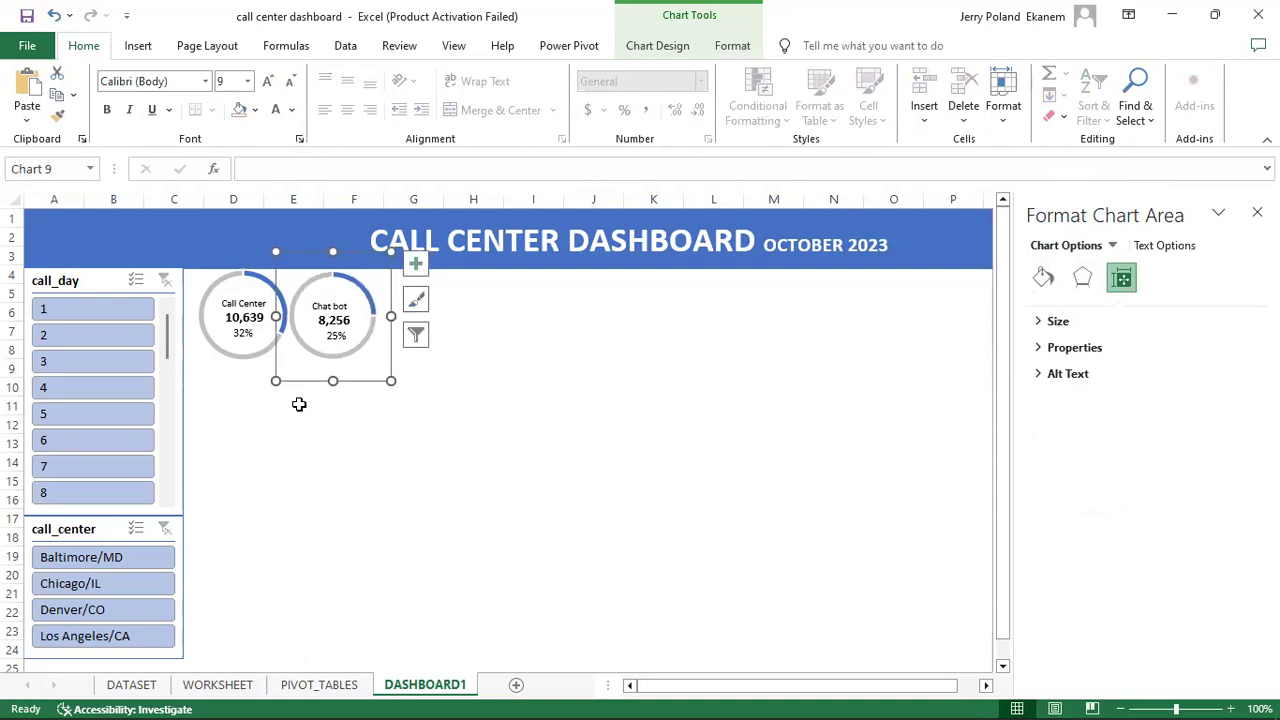
click(464, 450)
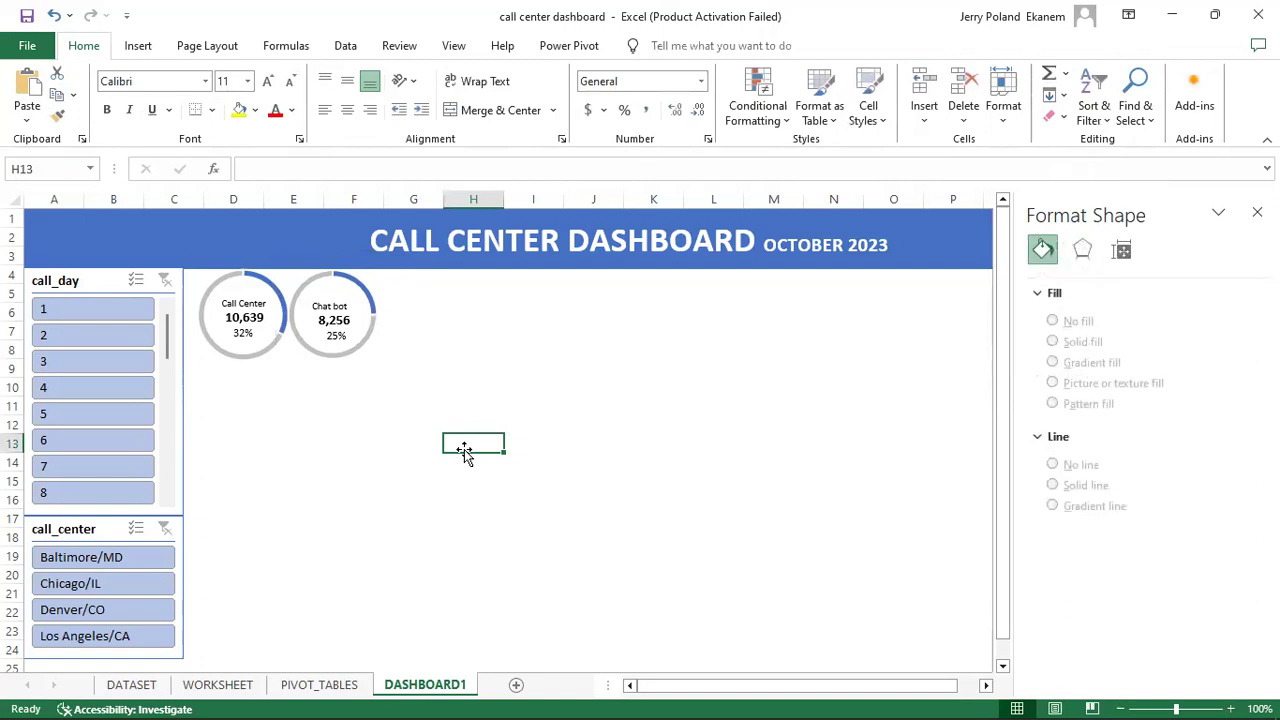
Step: Insert a doughnut chart from the Email percentages in I4:I5 on the PIVOT_TABLES sheet
click(328, 685)
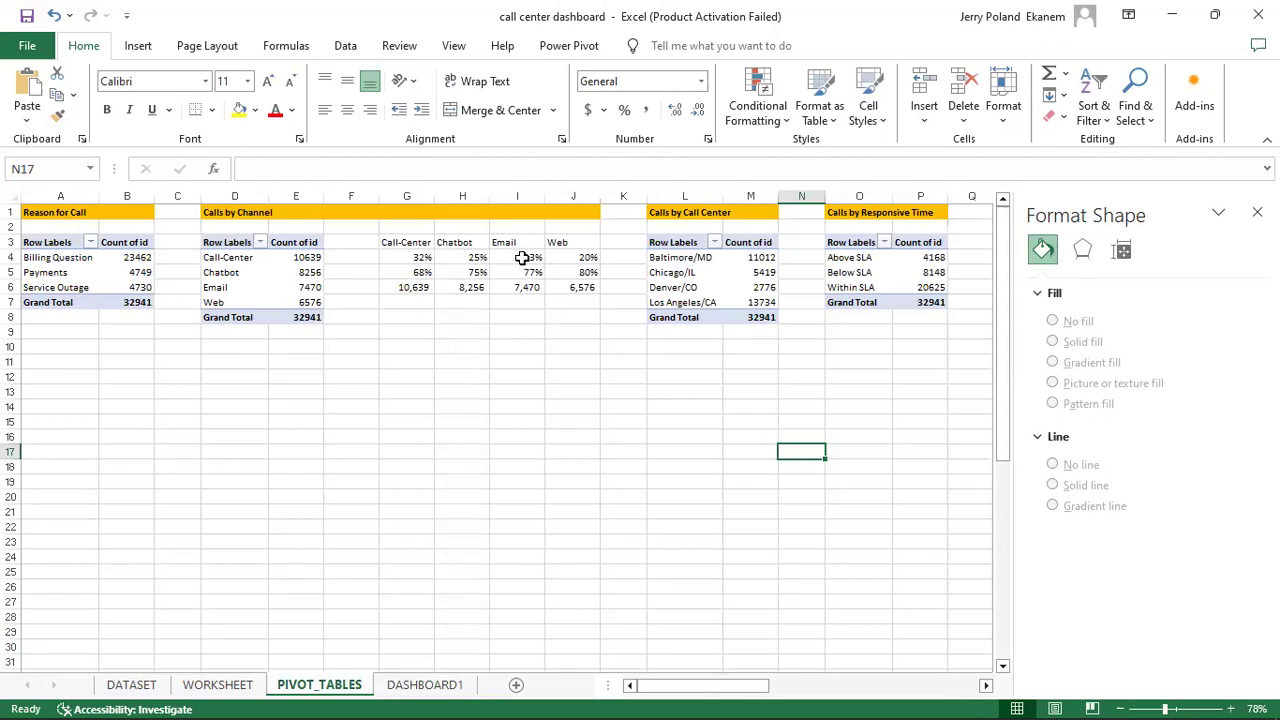
click(524, 258)
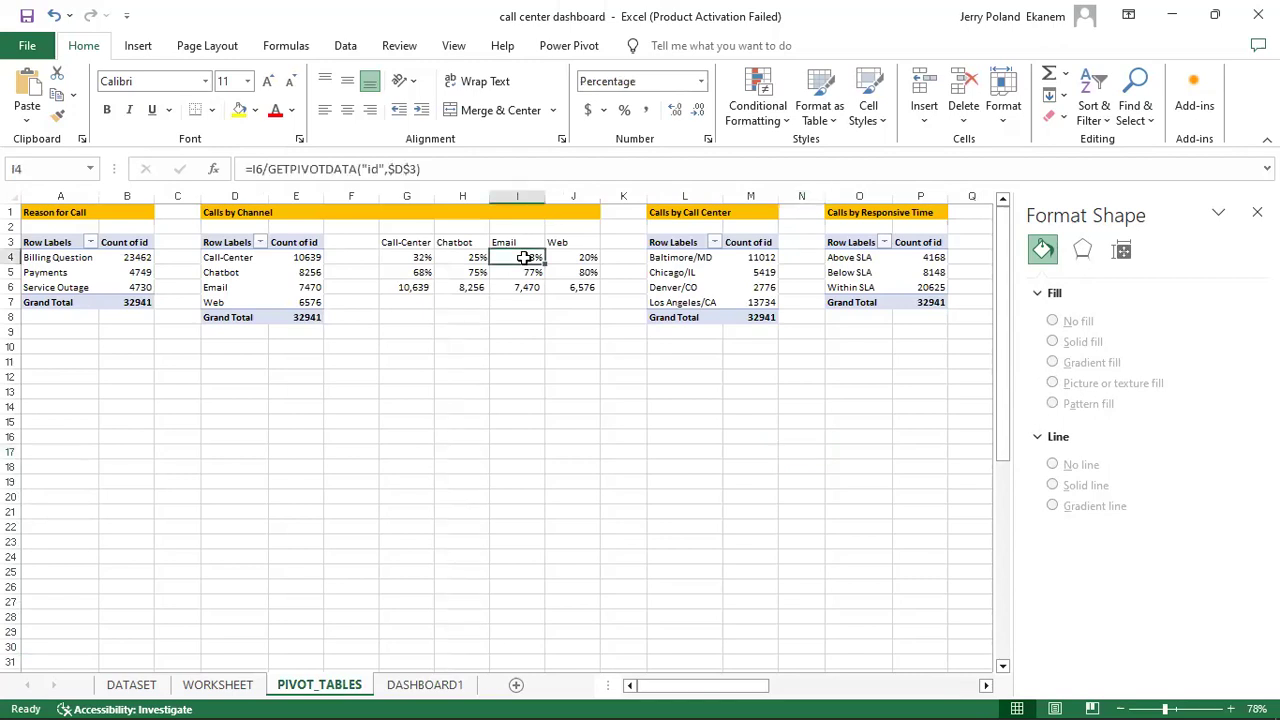
drag(524, 258, 526, 272)
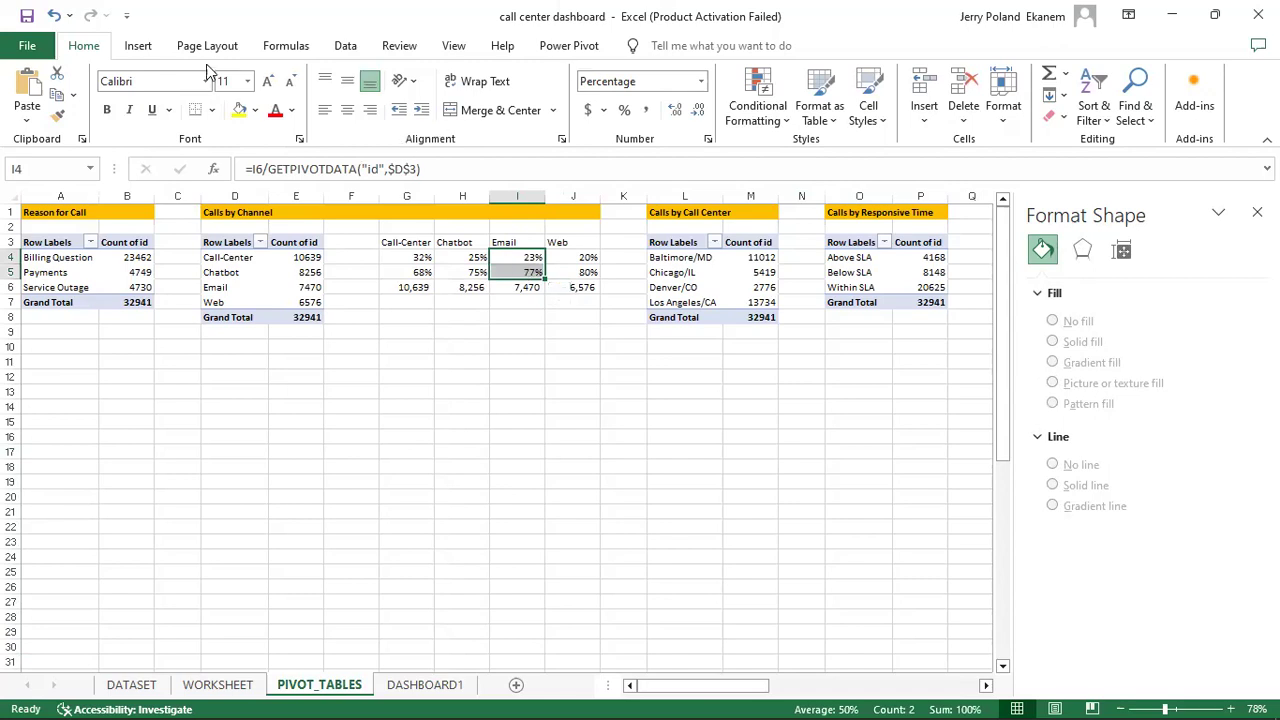
click(140, 47)
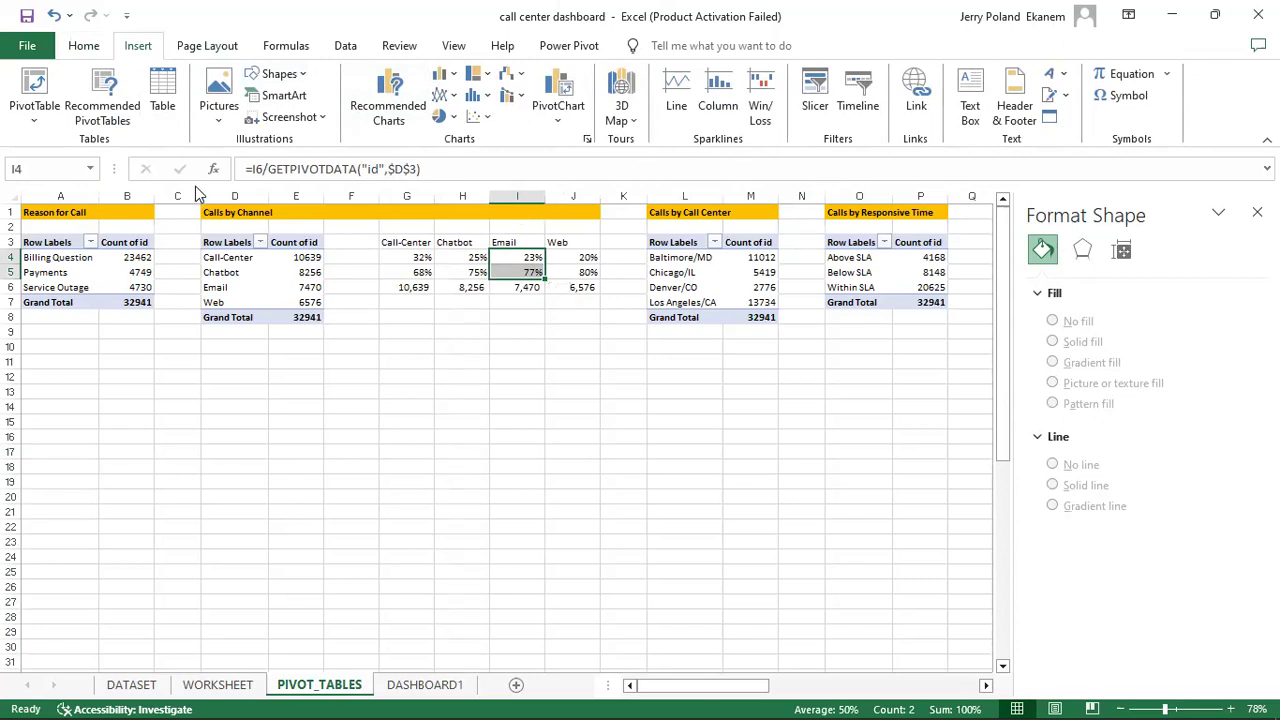
click(445, 116)
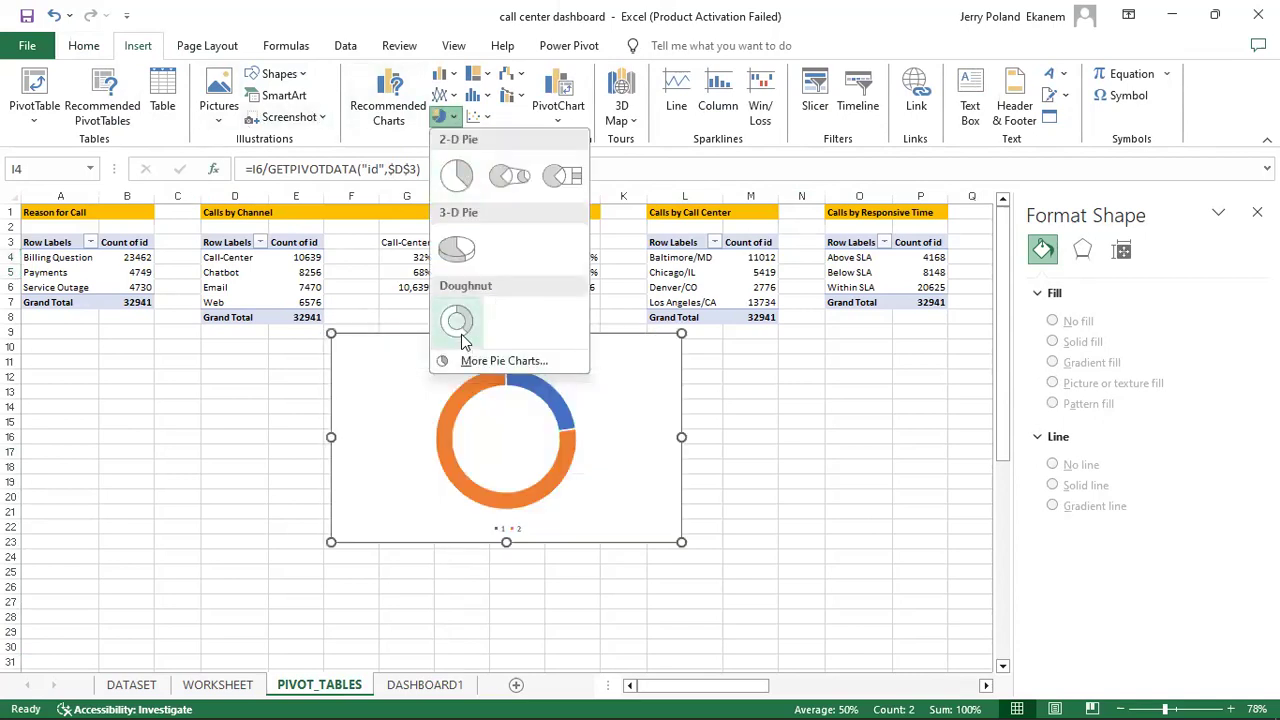
click(459, 334)
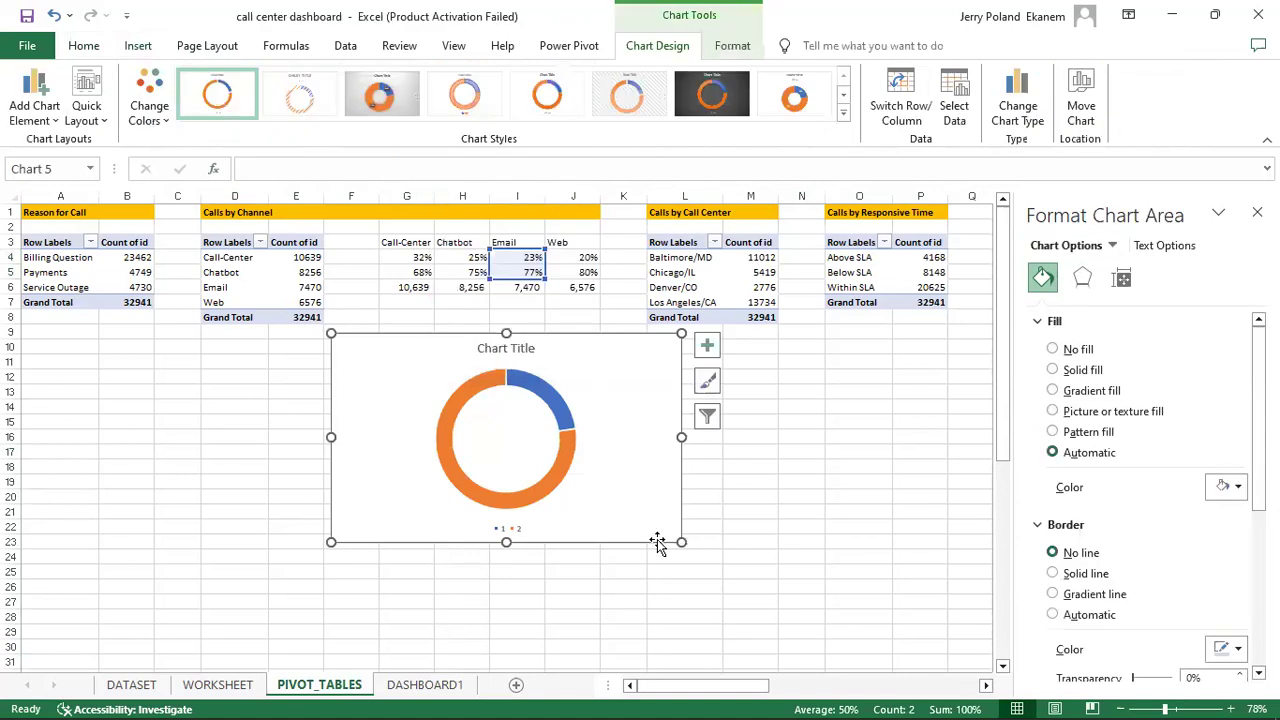
Step: Delete the legend and the chart title from the Email doughnut chart
click(512, 530)
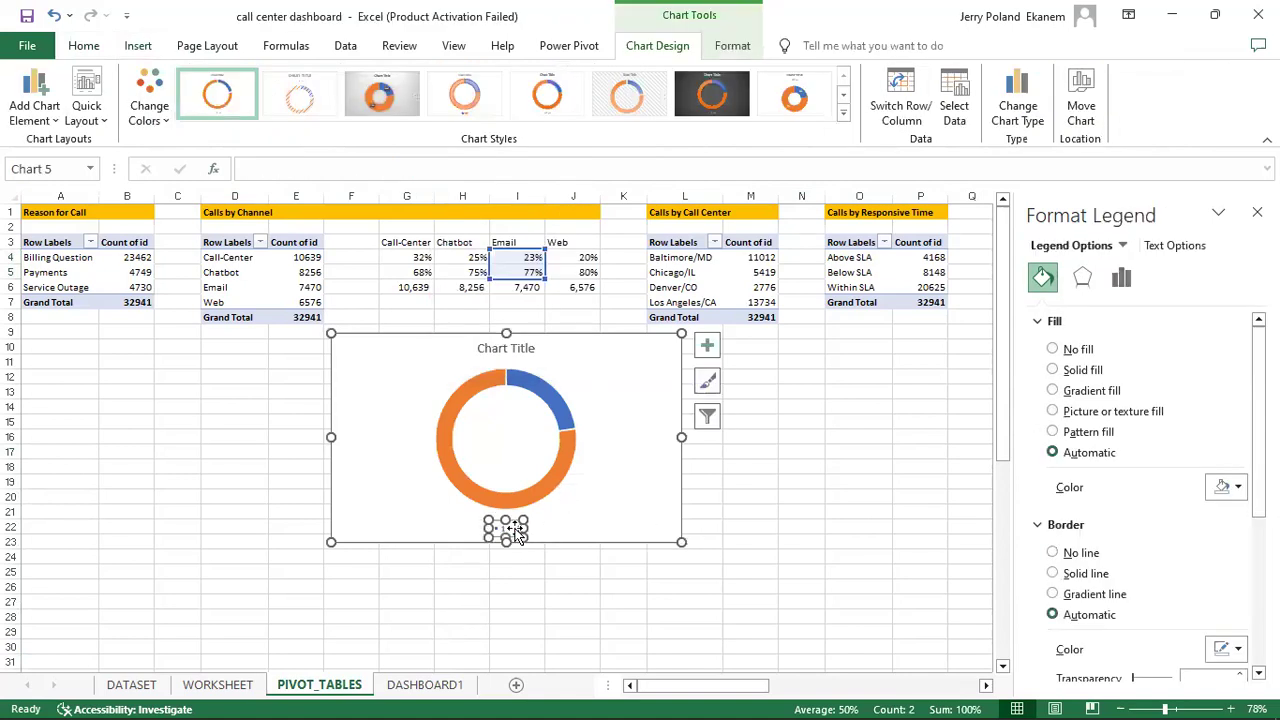
key(Delete)
click(528, 348)
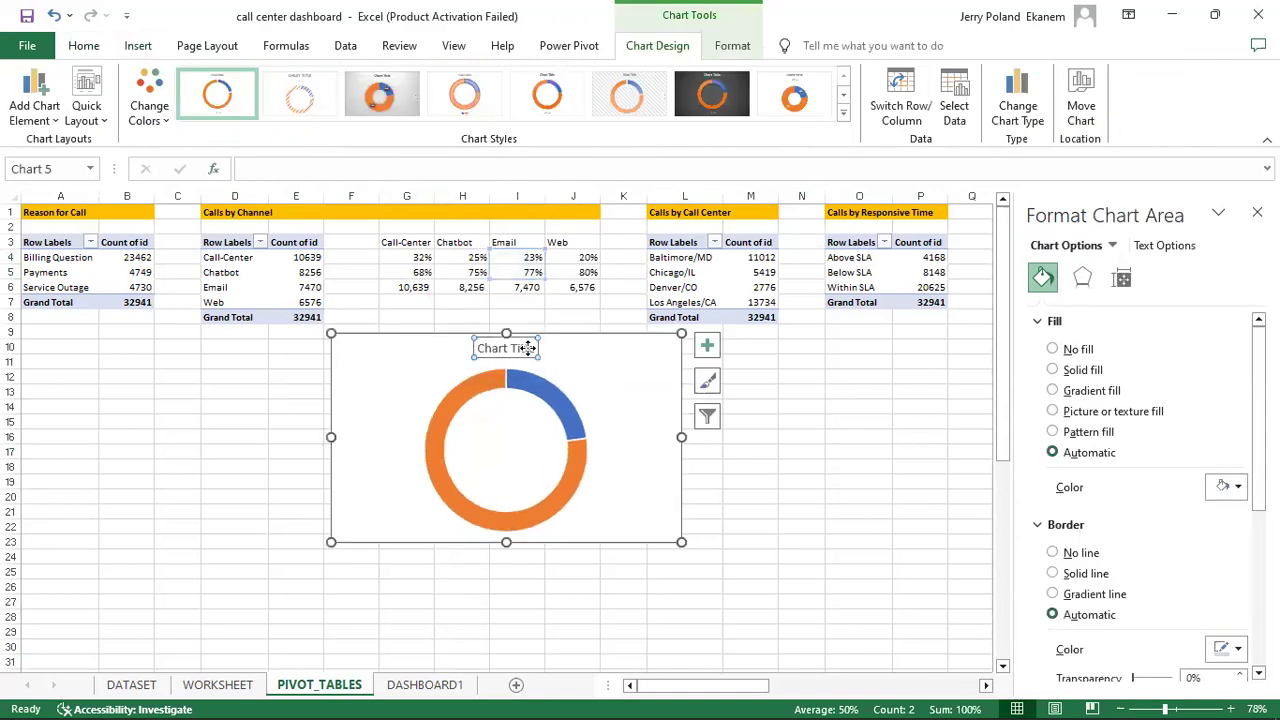
key(Delete)
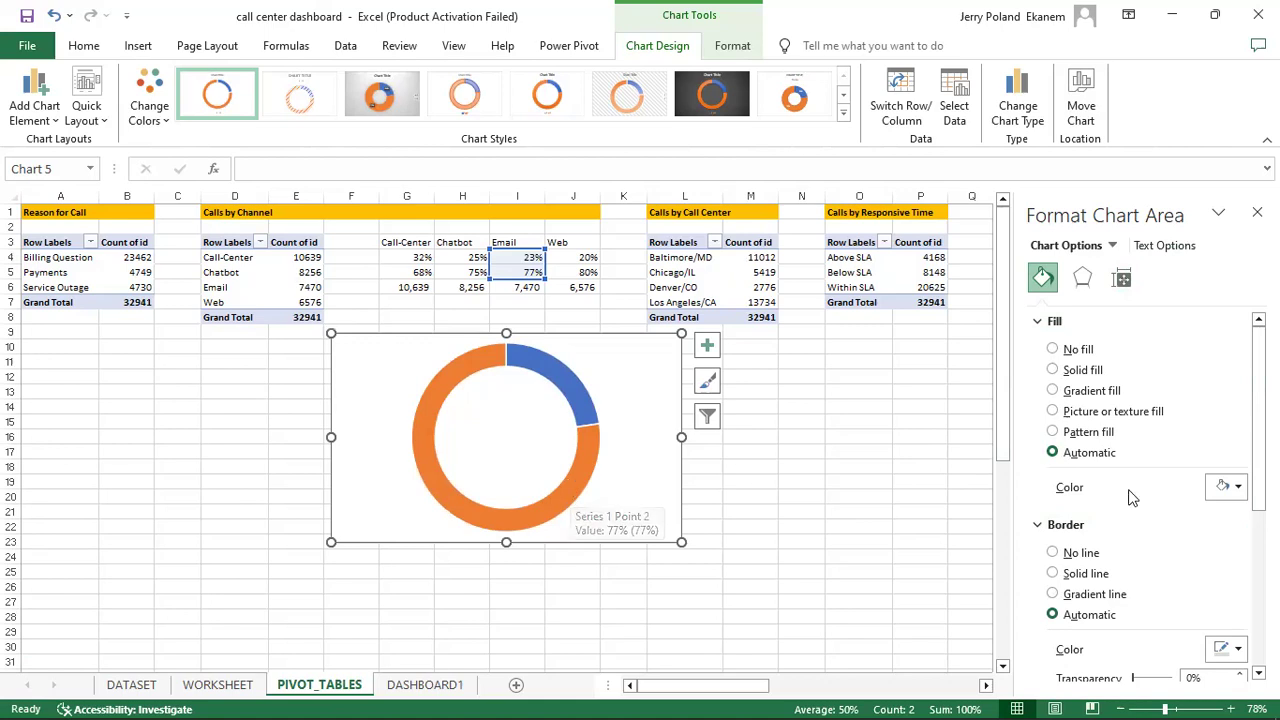
click(518, 515)
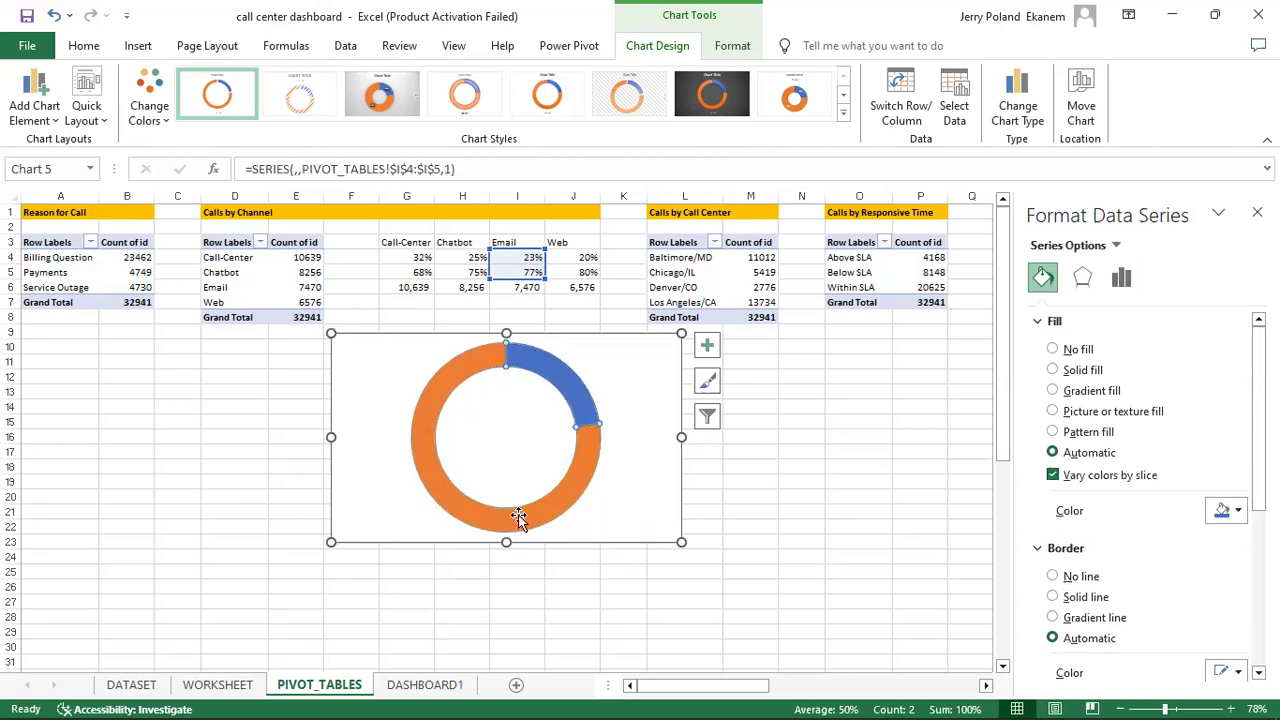
click(1237, 511)
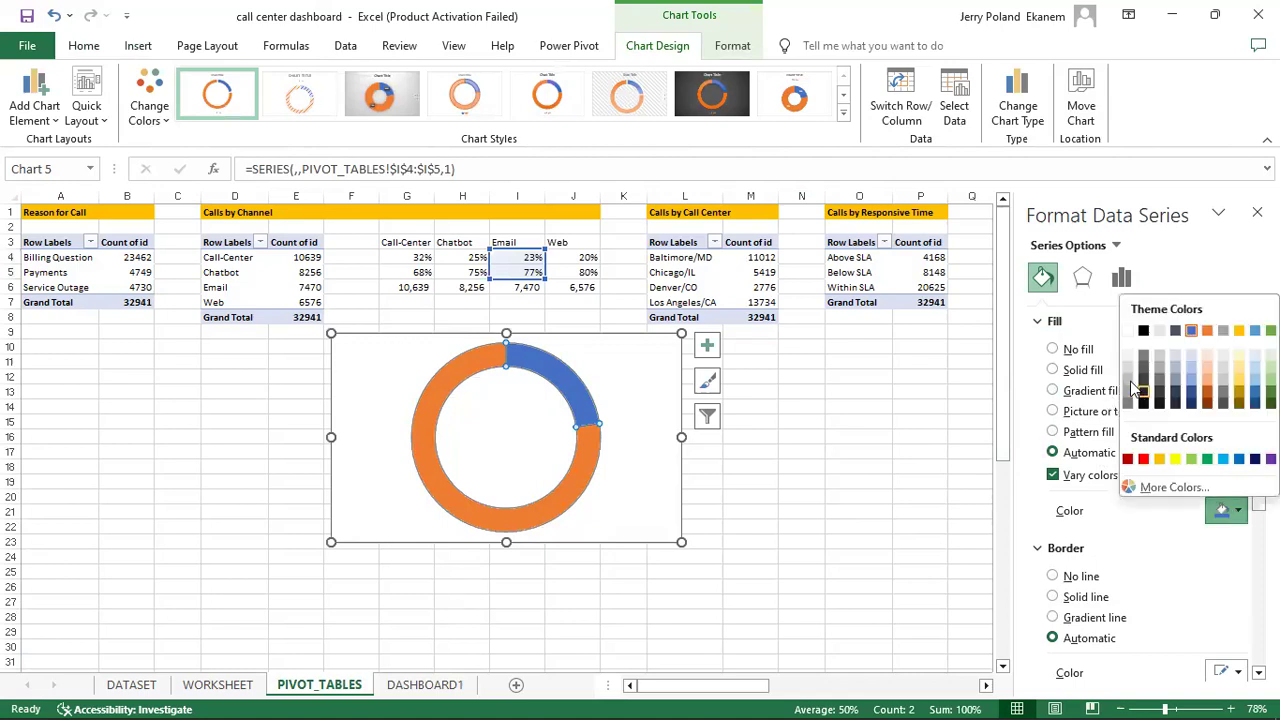
click(1128, 388)
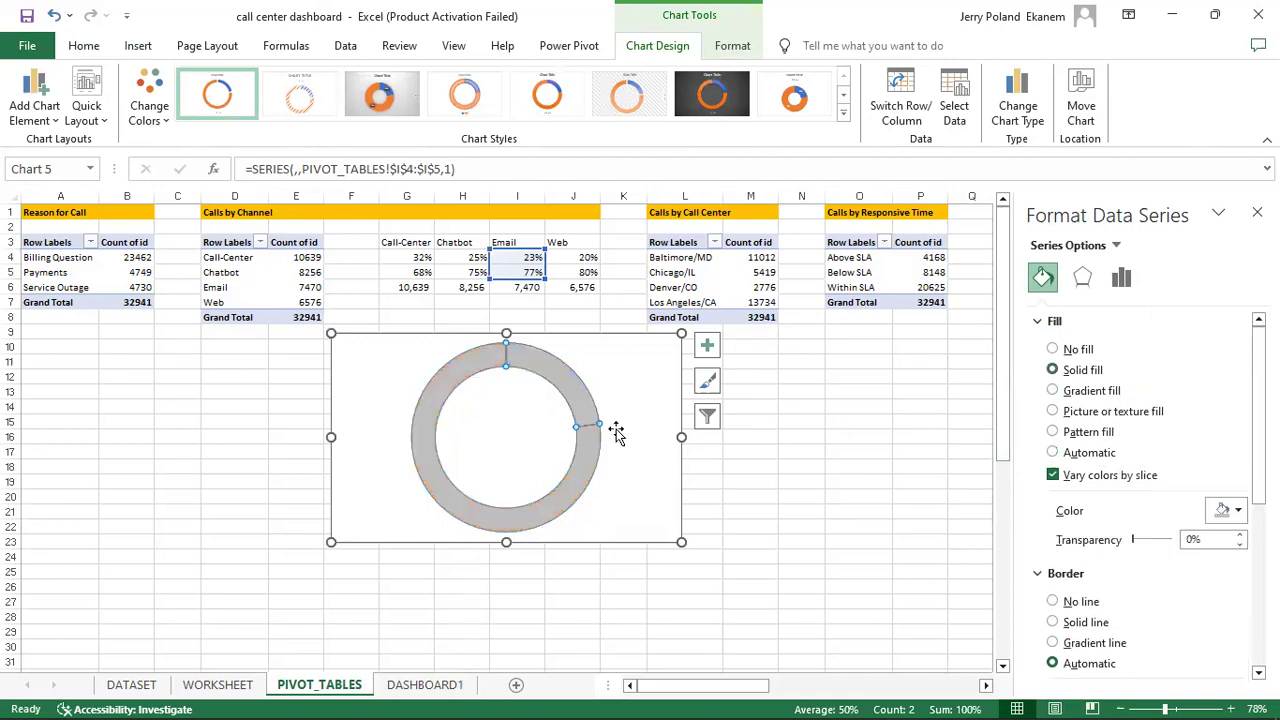
key(ctrl+z)
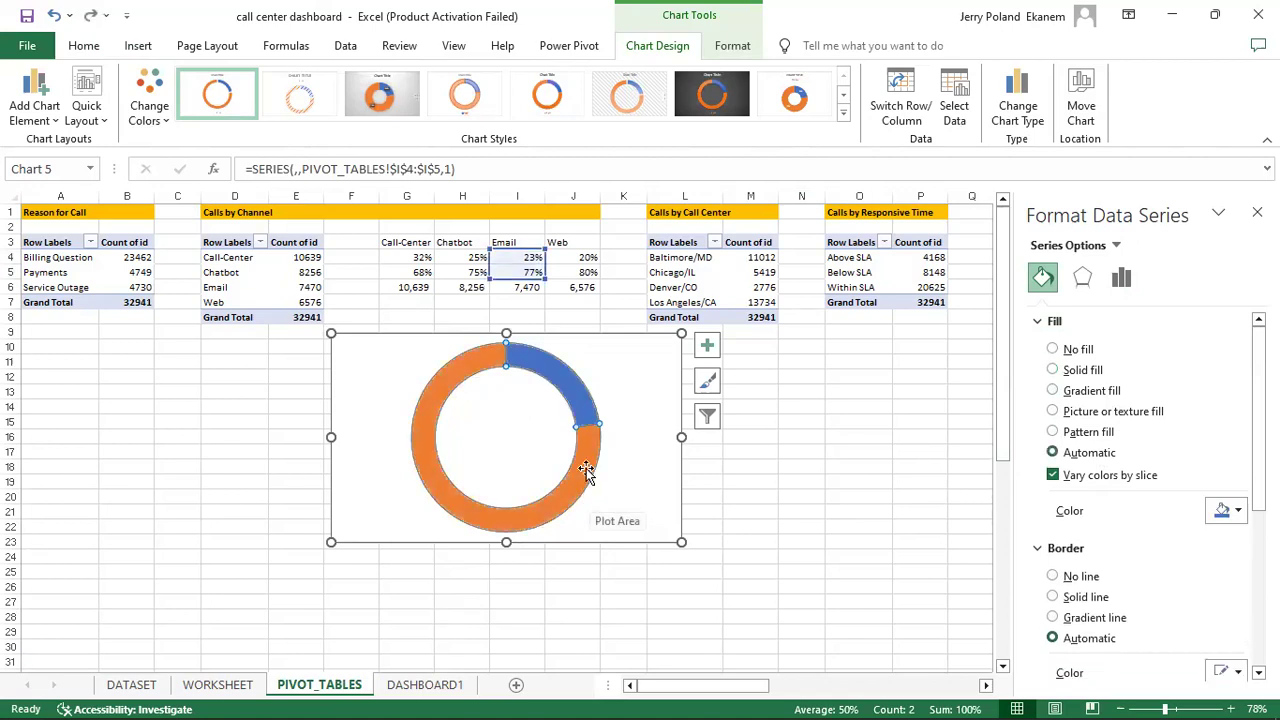
Step: Fill only the larger 77% slice of the Email doughnut with a medium grey theme colour
click(577, 472)
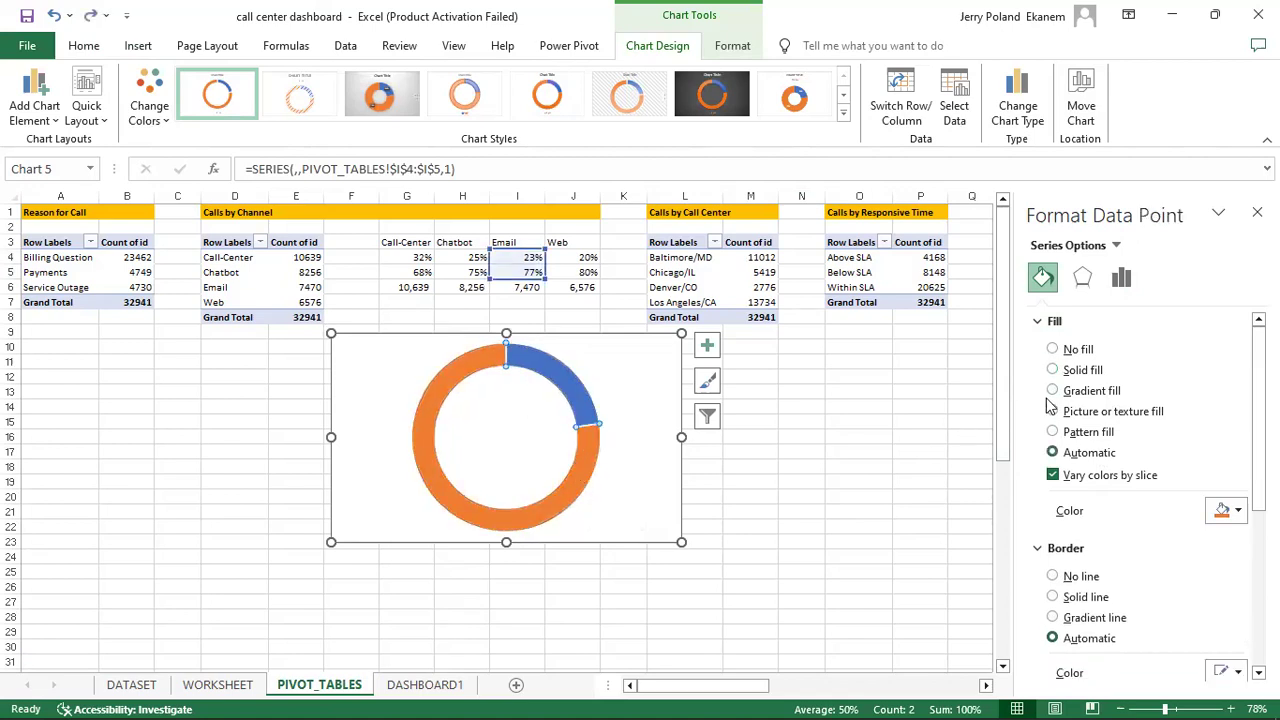
click(1237, 512)
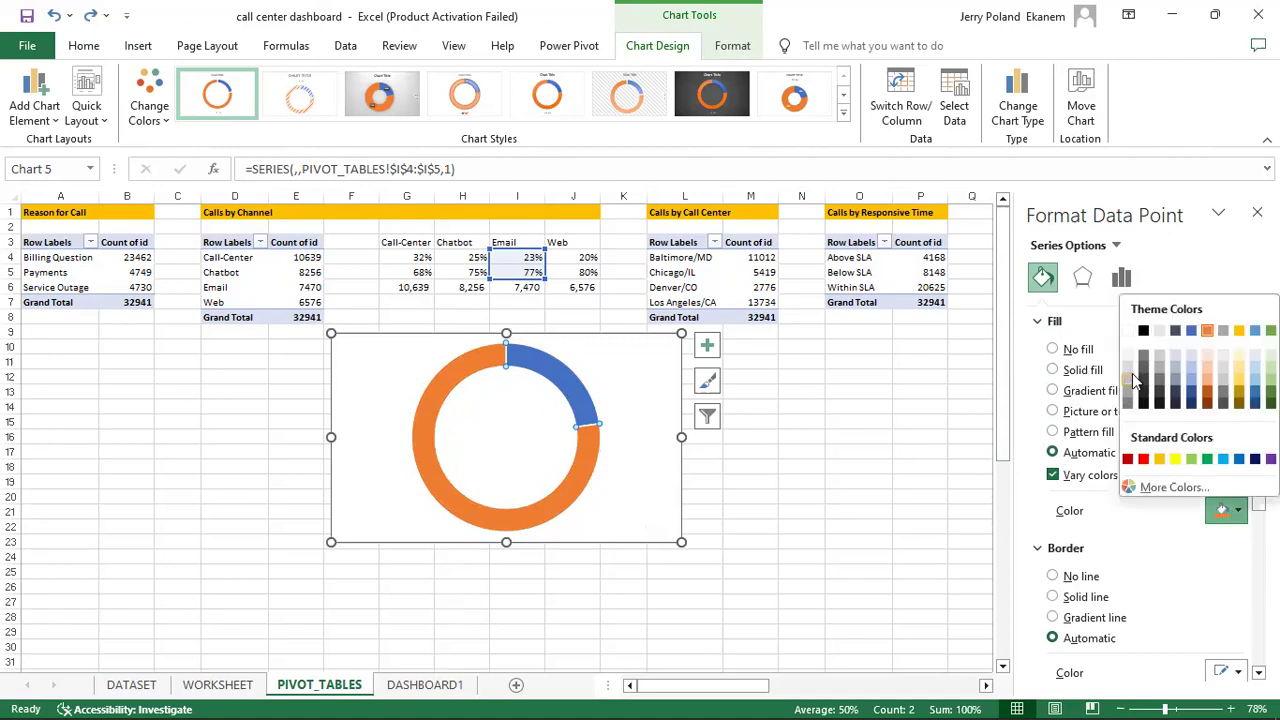
click(1130, 385)
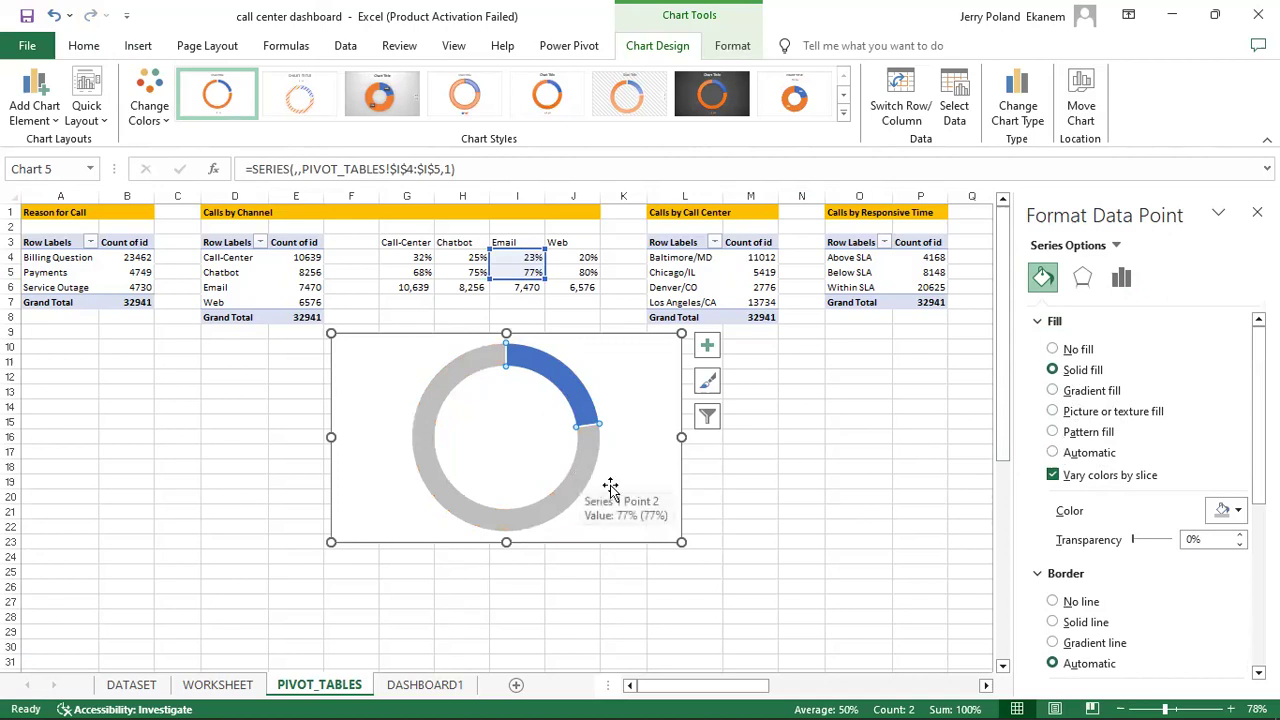
Step: Set the Email series' Doughnut Hole Size to 85%
click(679, 541)
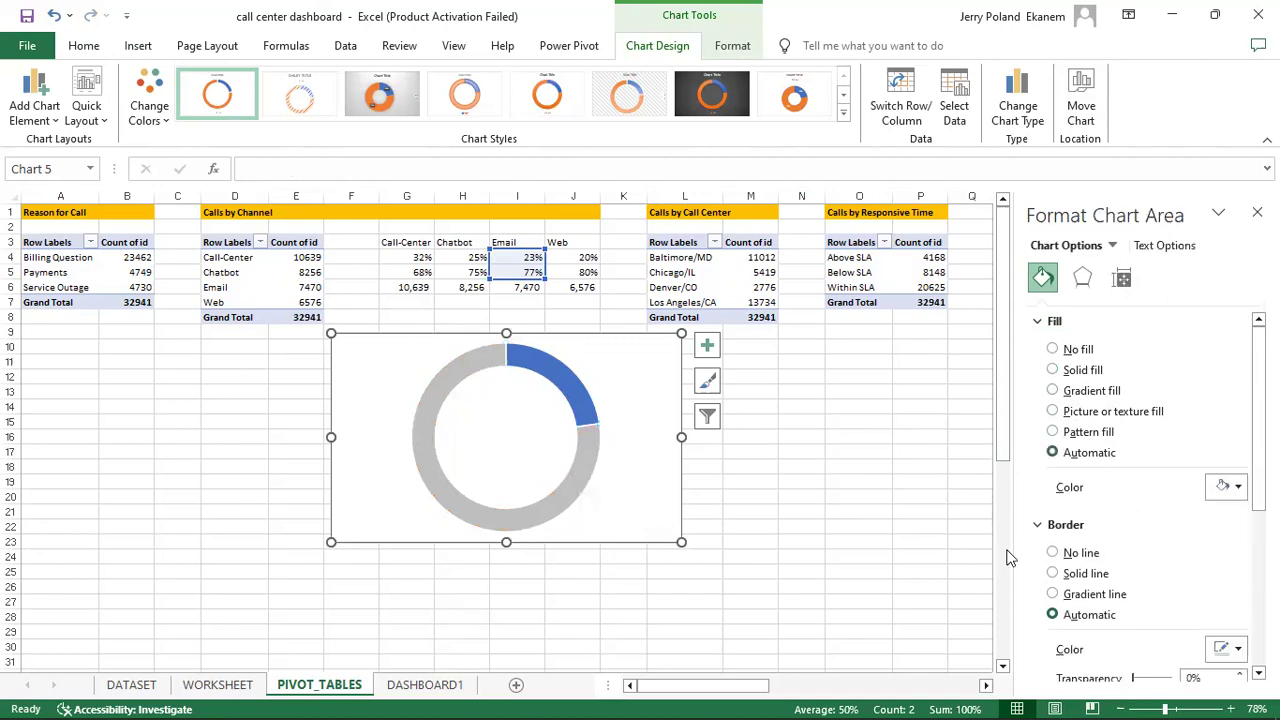
click(586, 477)
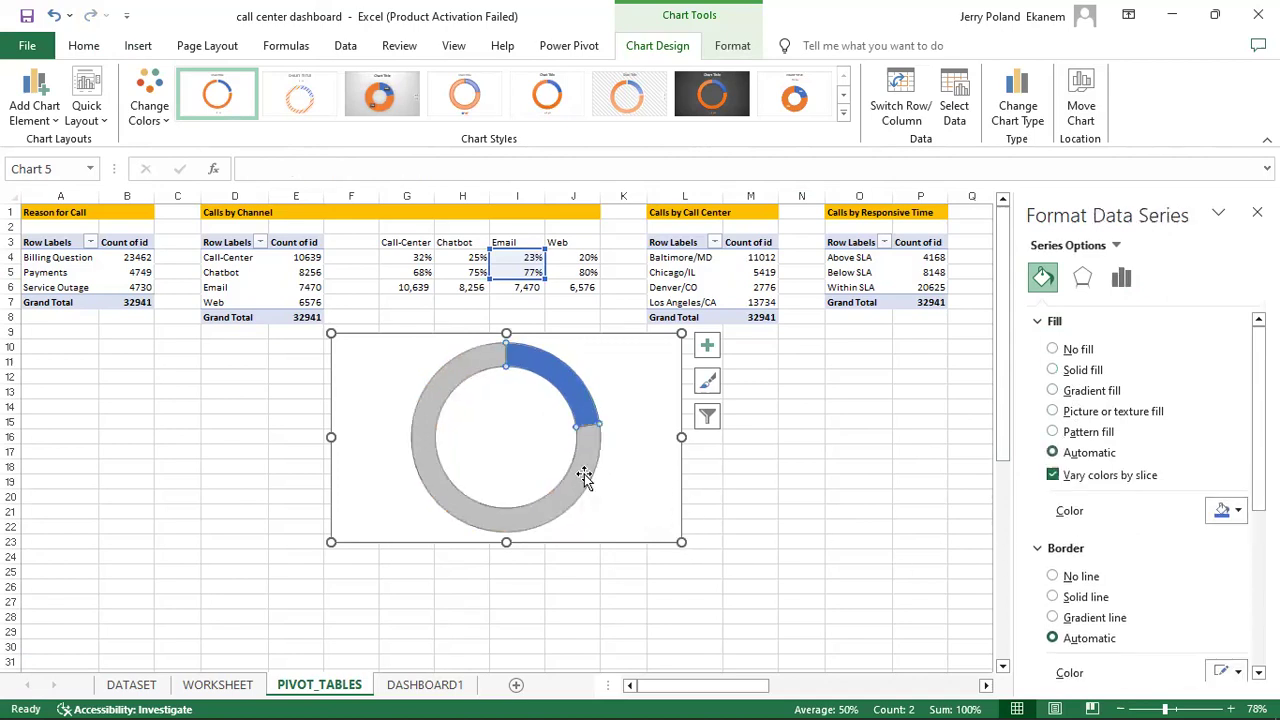
click(1121, 277)
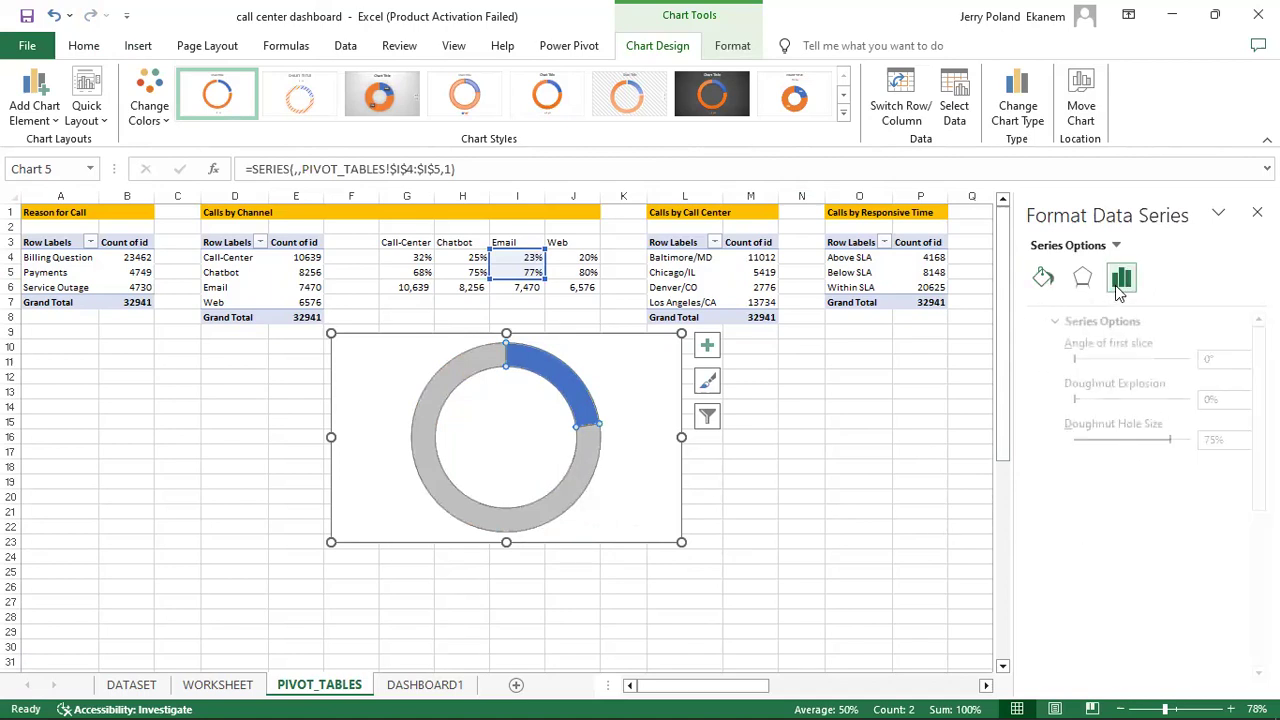
click(1193, 442)
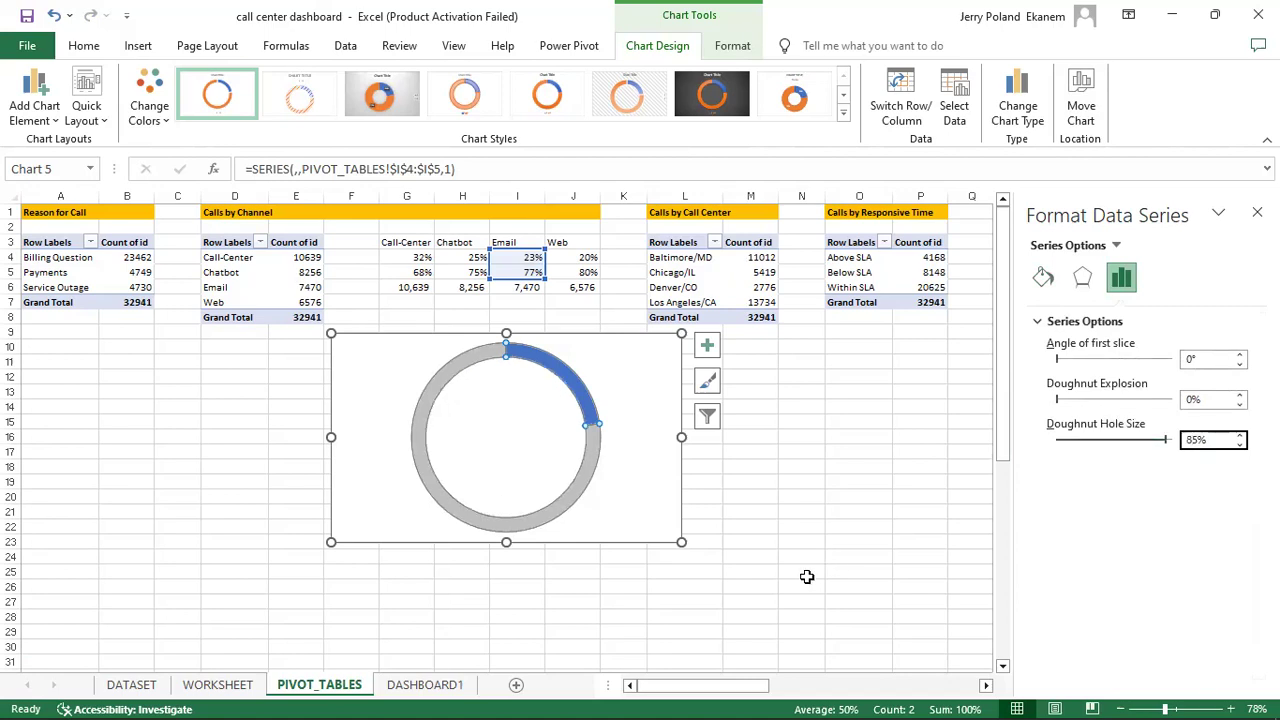
Step: Set the Email doughnut's chart area to No fill with No line as its border
click(682, 543)
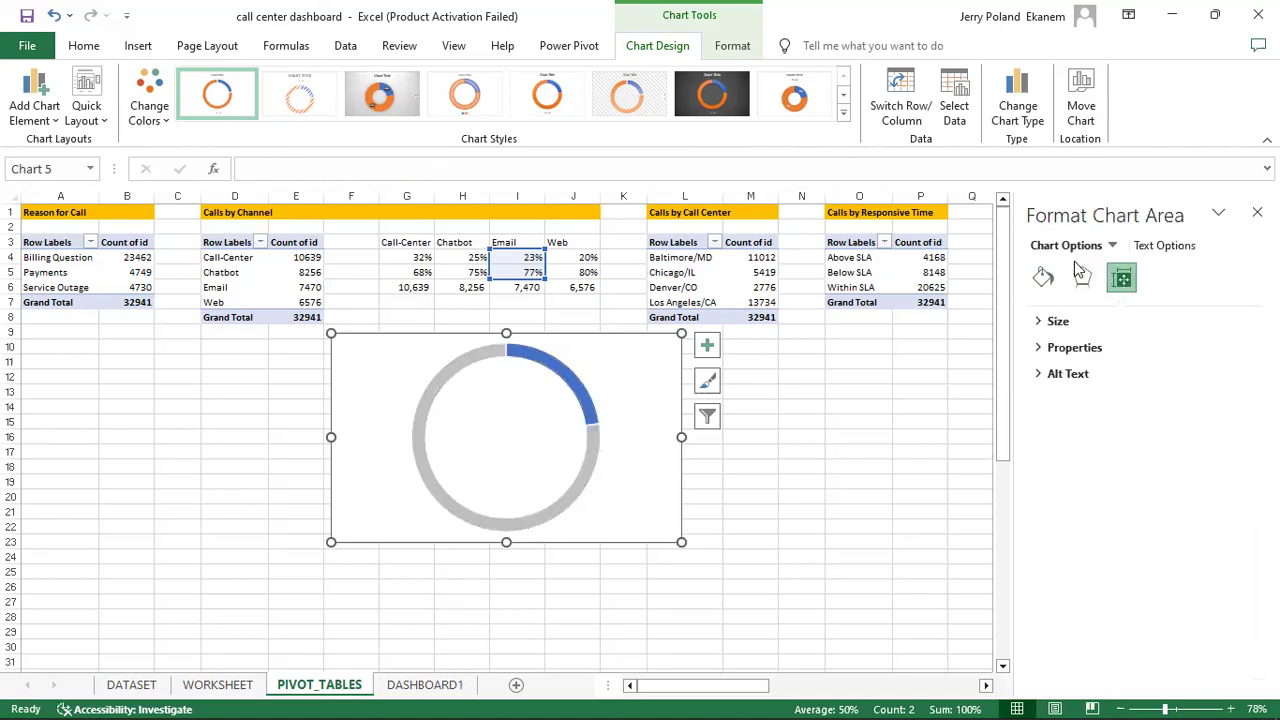
click(1040, 283)
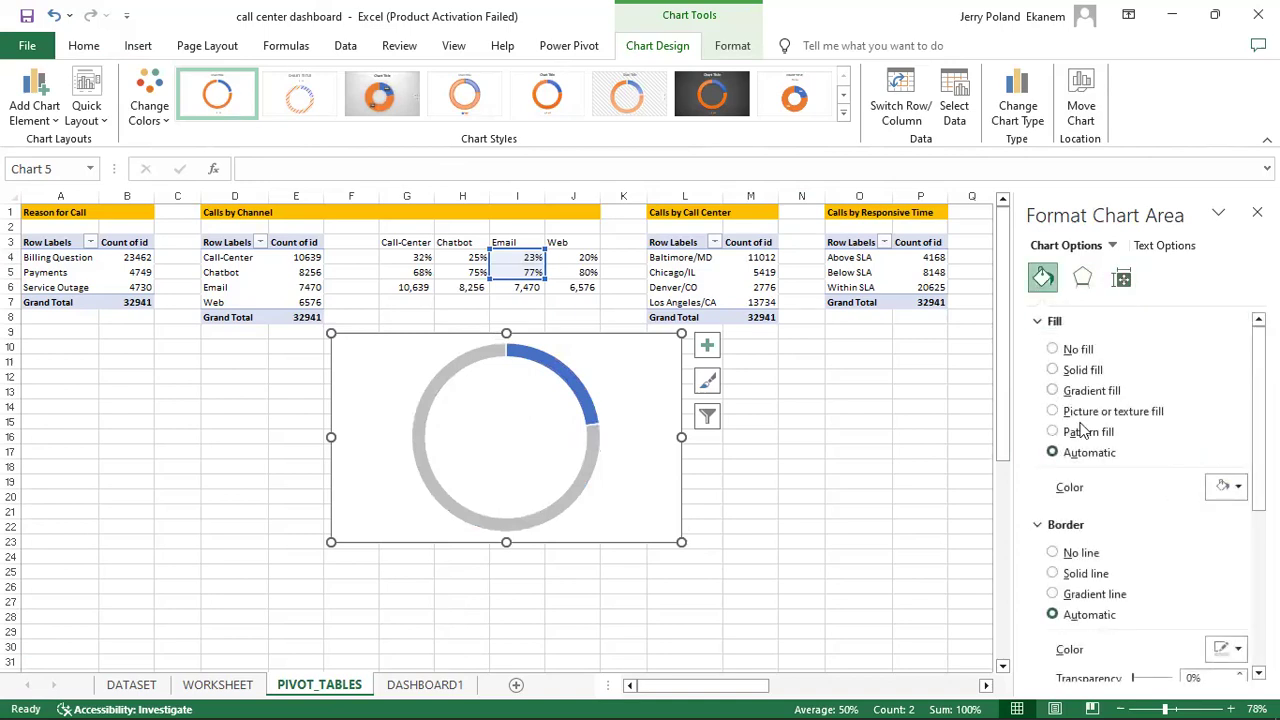
click(1052, 349)
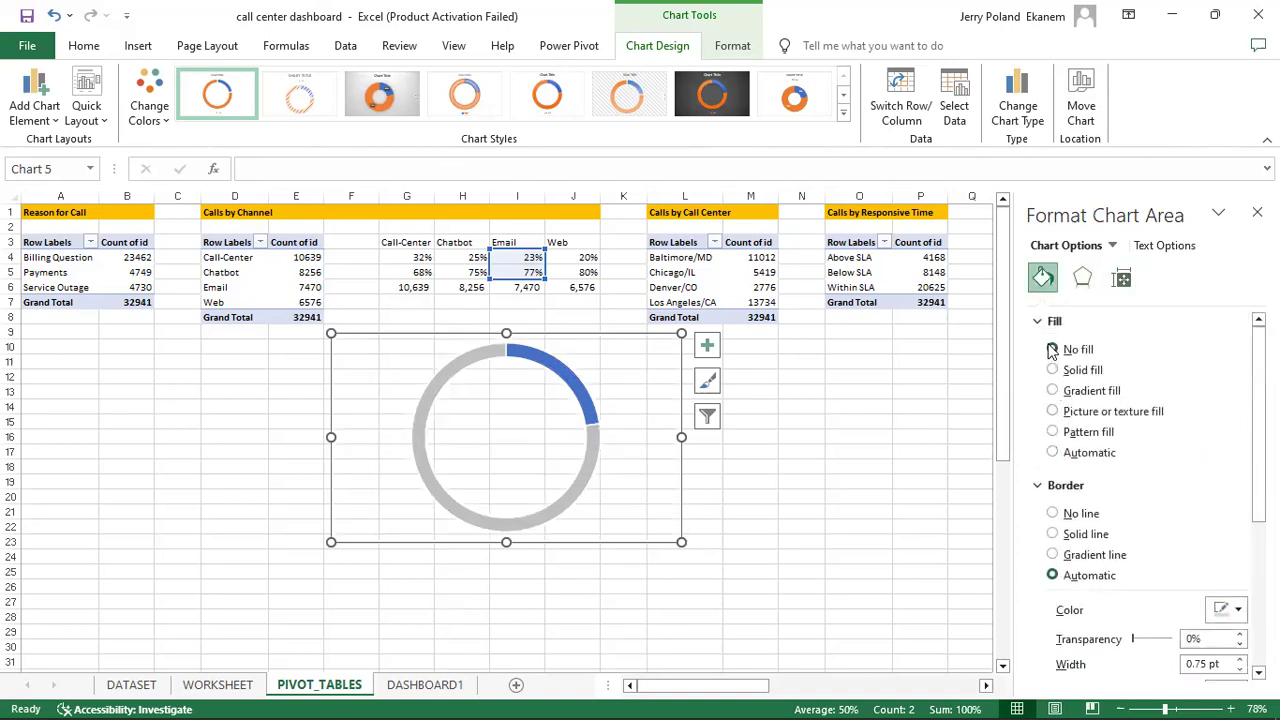
click(1054, 515)
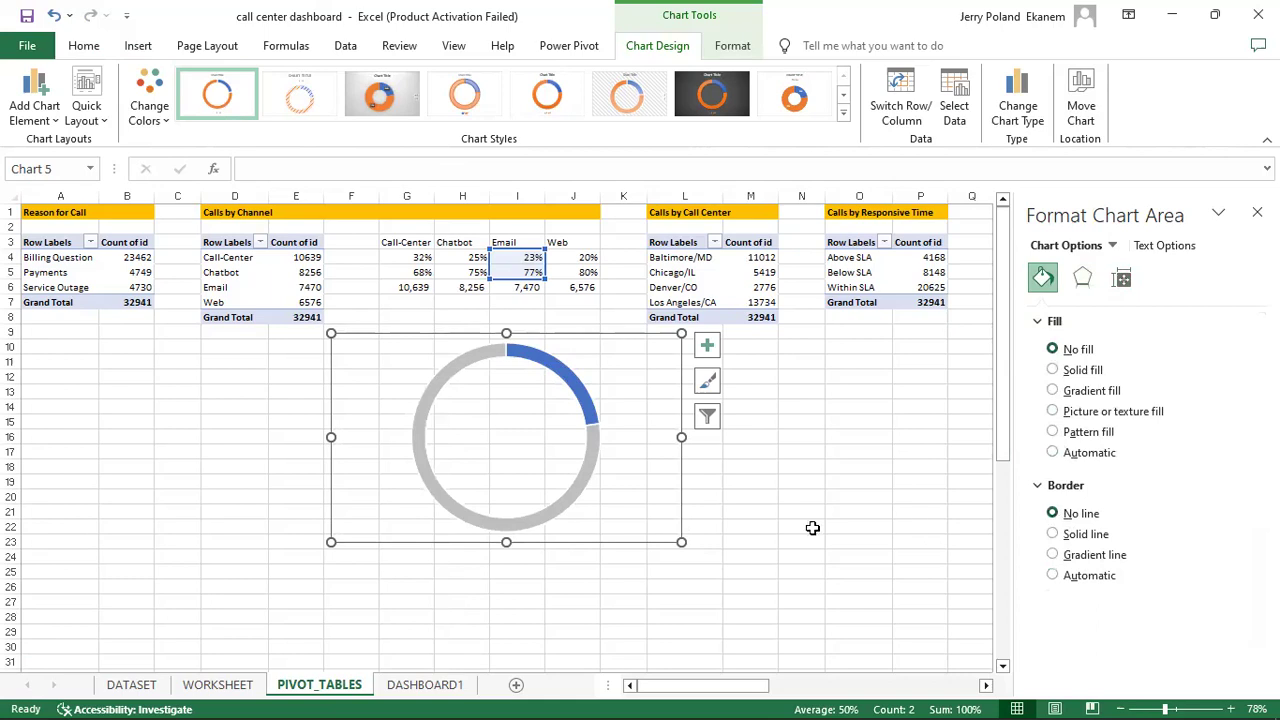
Step: Cut the Email doughnut chart from PIVOT_TABLES and paste it onto the DASHBOARD1 sheet
key(Delete)
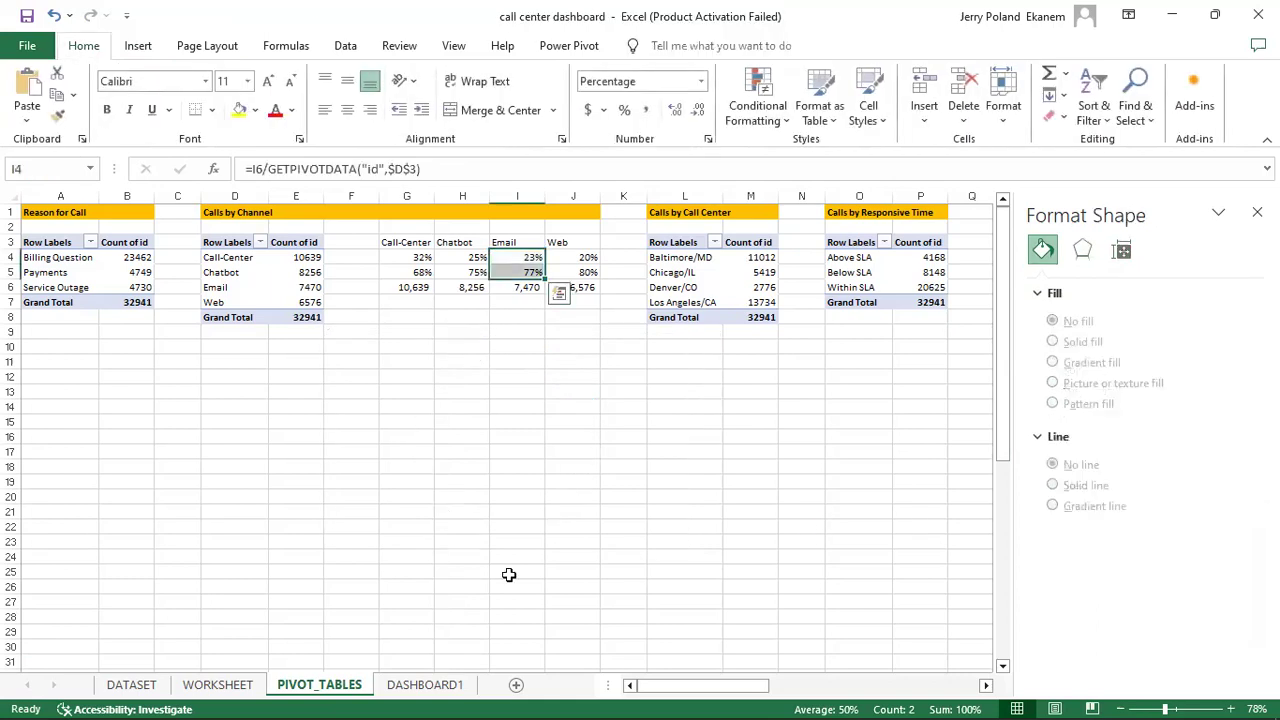
click(425, 685)
key(ctrl+v)
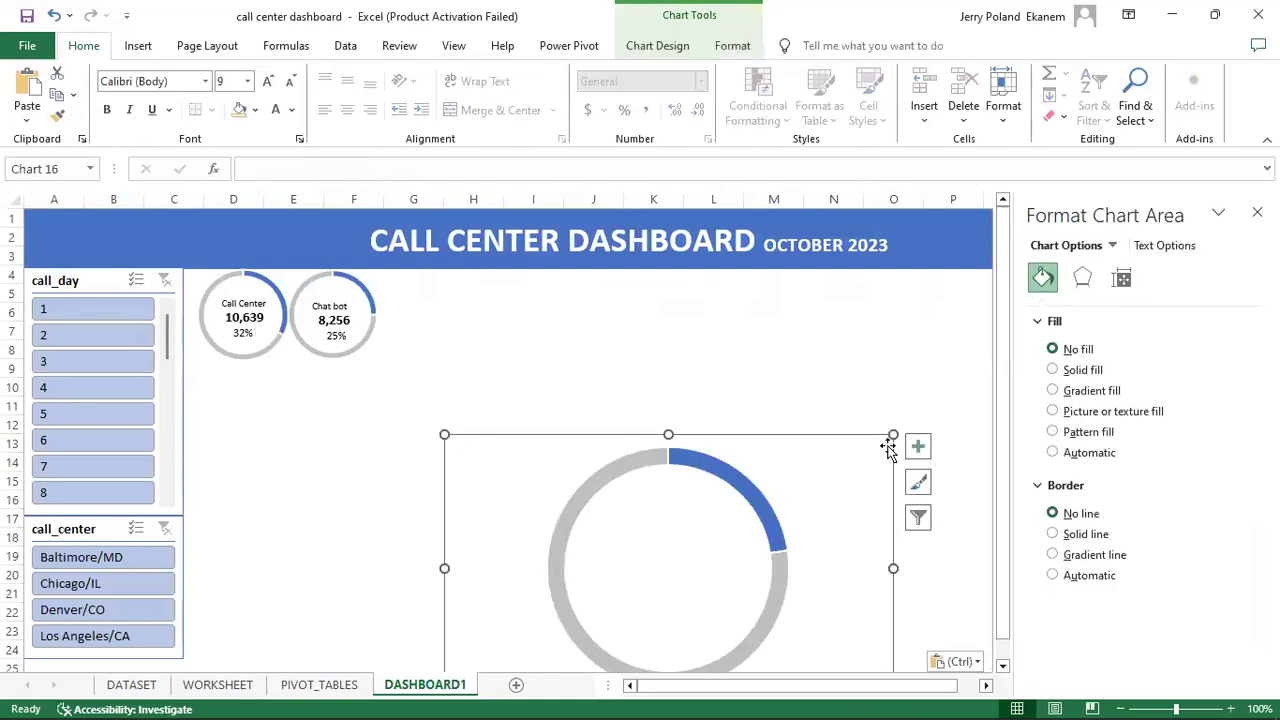
Step: Shrink the pasted Email doughnut to about the size of the Chat bot doughnut and place it beside that chart, below the dashboard header
drag(892, 435, 764, 492)
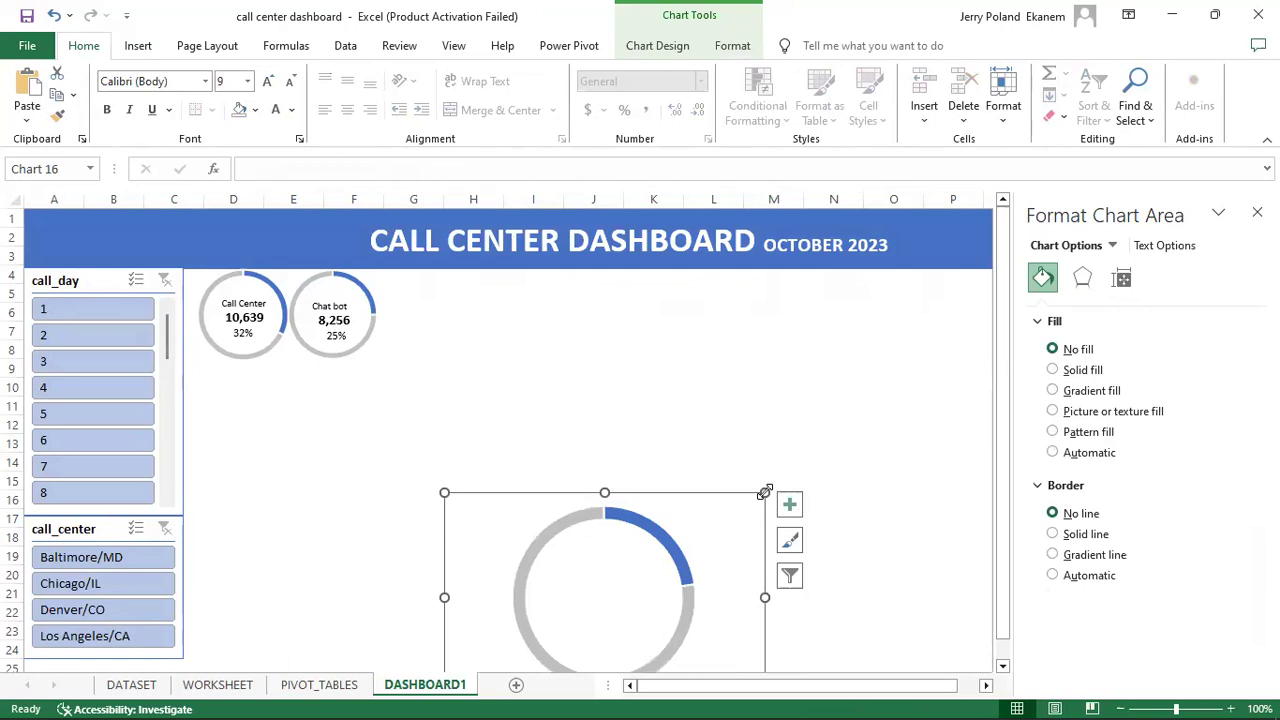
drag(764, 492, 632, 549)
click(608, 571)
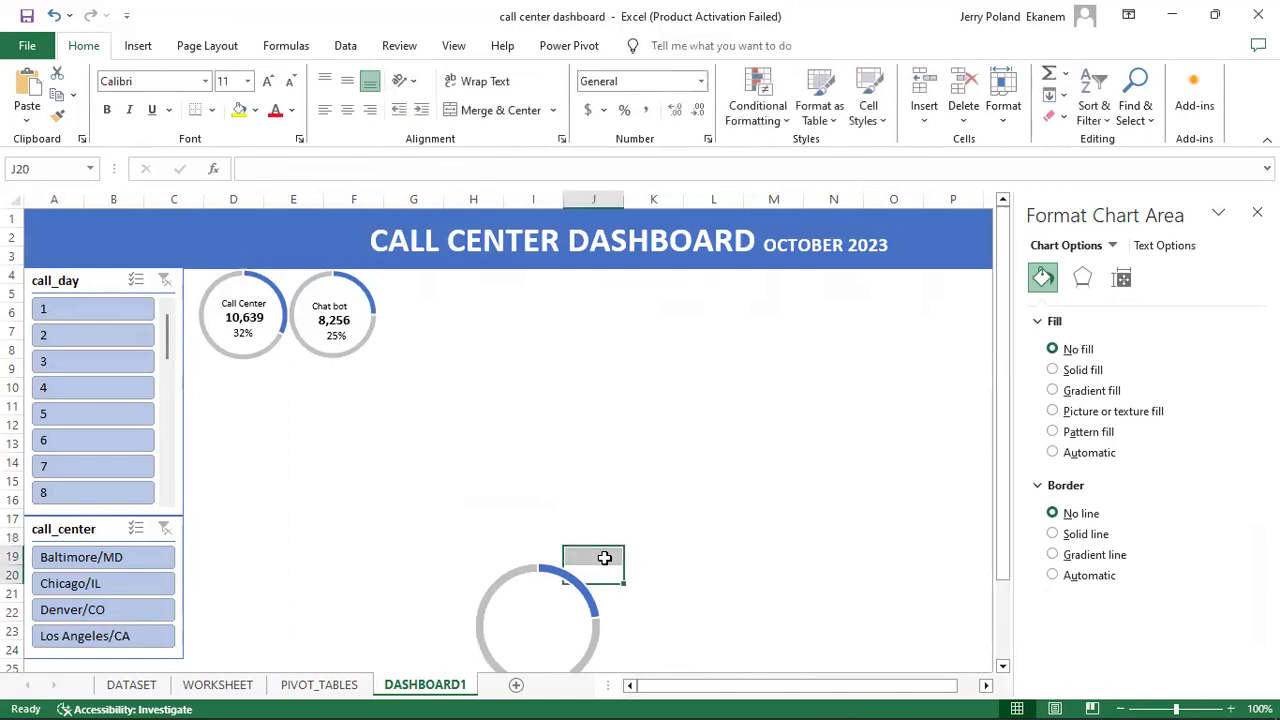
click(480, 580)
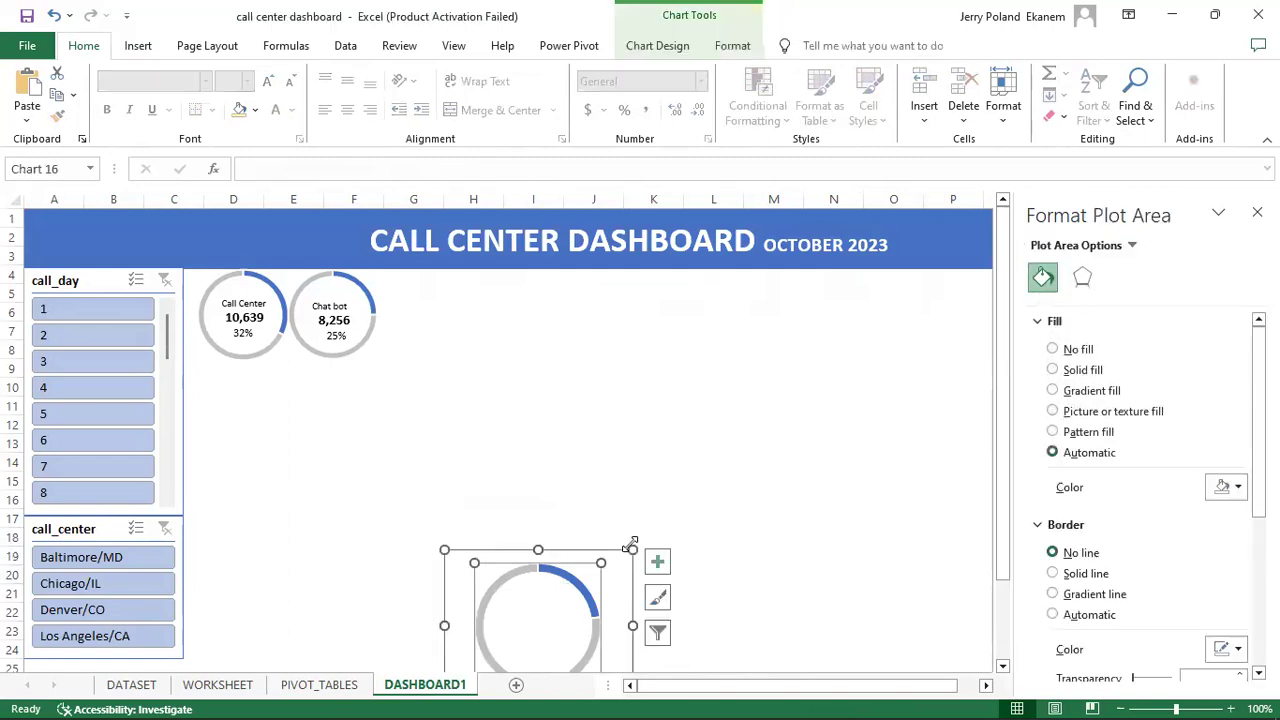
click(630, 550)
drag(613, 556, 530, 258)
drag(552, 408, 505, 372)
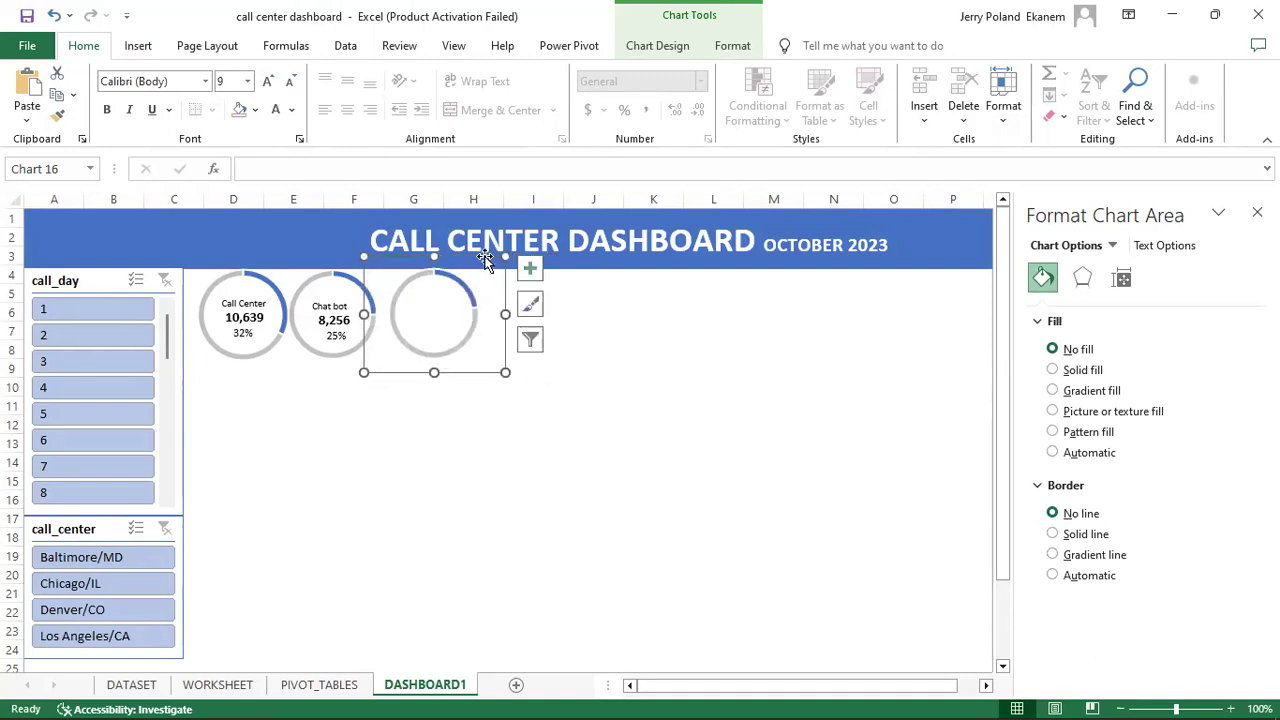
Step: Fine-tune the Email doughnut's size and position so that it lines up with the Call Center and Chat bot doughnuts
drag(485, 256, 477, 259)
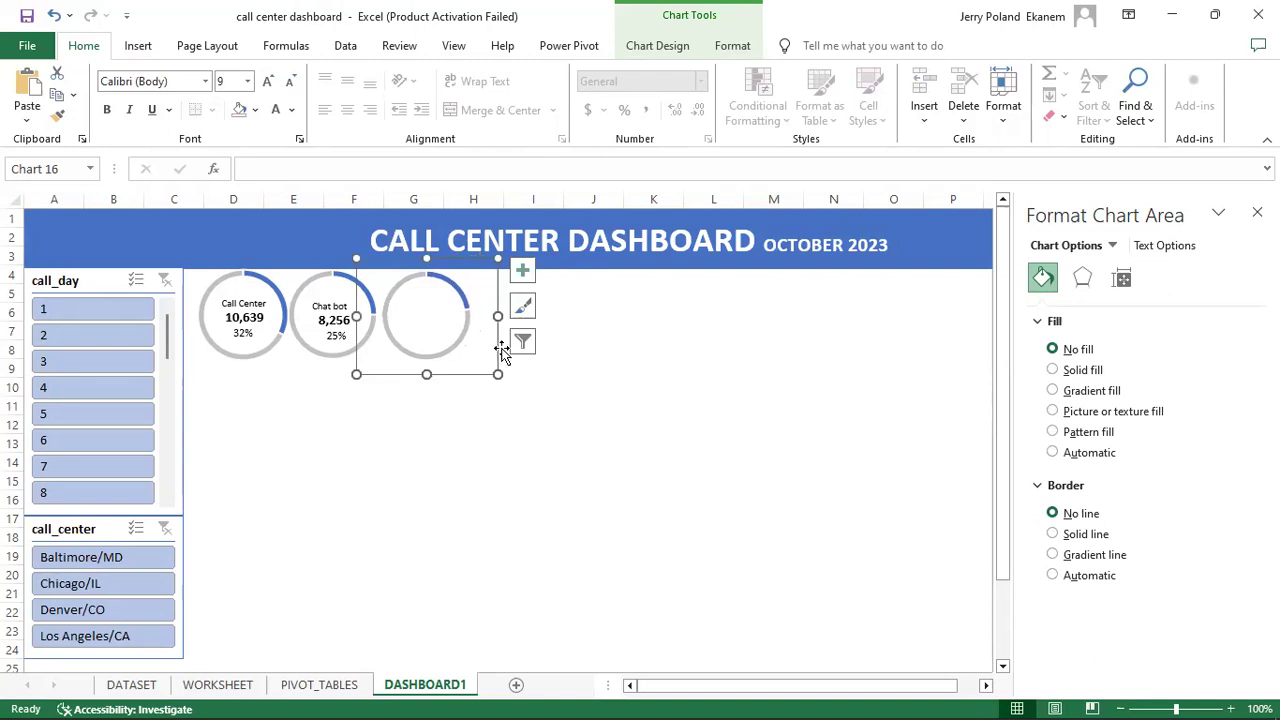
drag(503, 375, 508, 379)
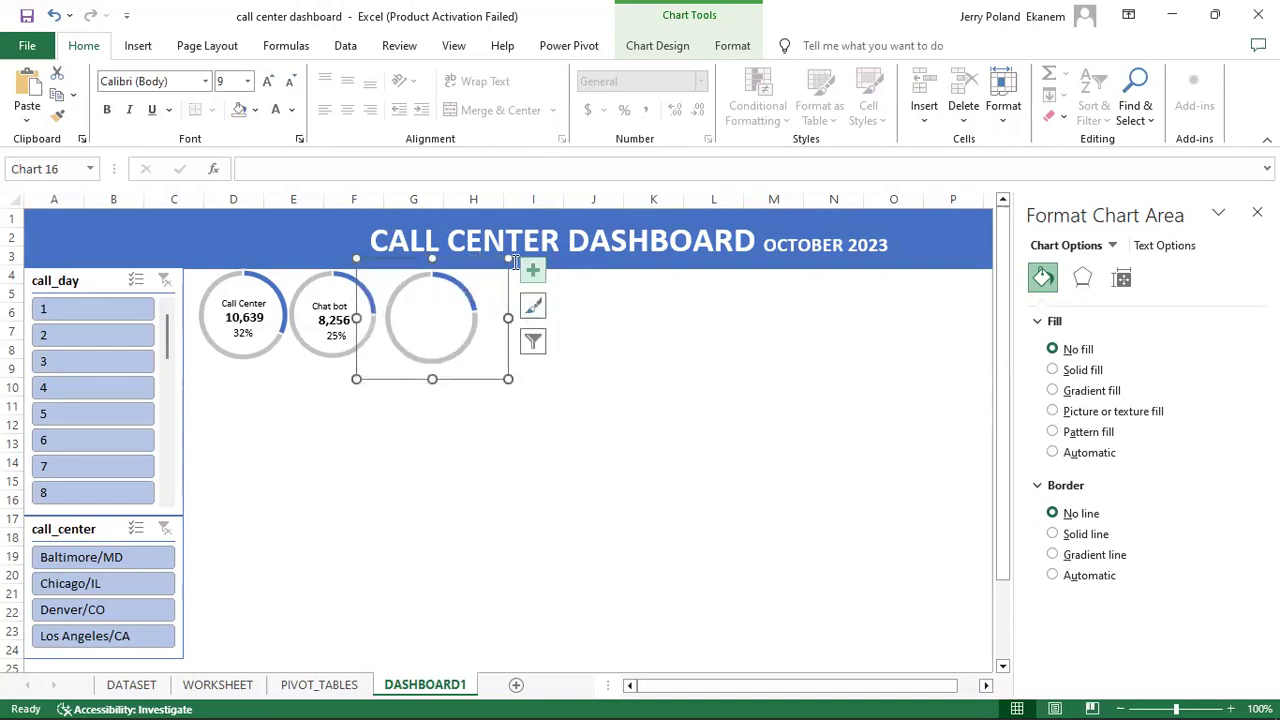
drag(500, 258, 498, 260)
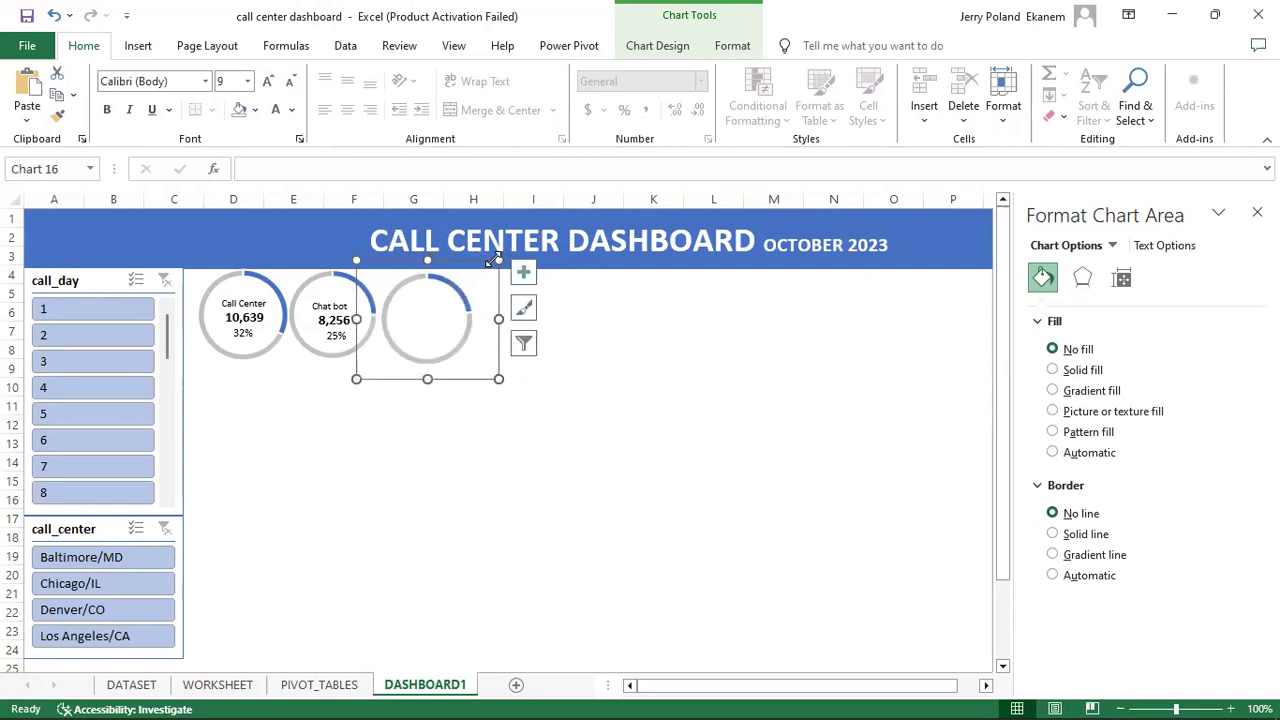
drag(493, 261, 493, 258)
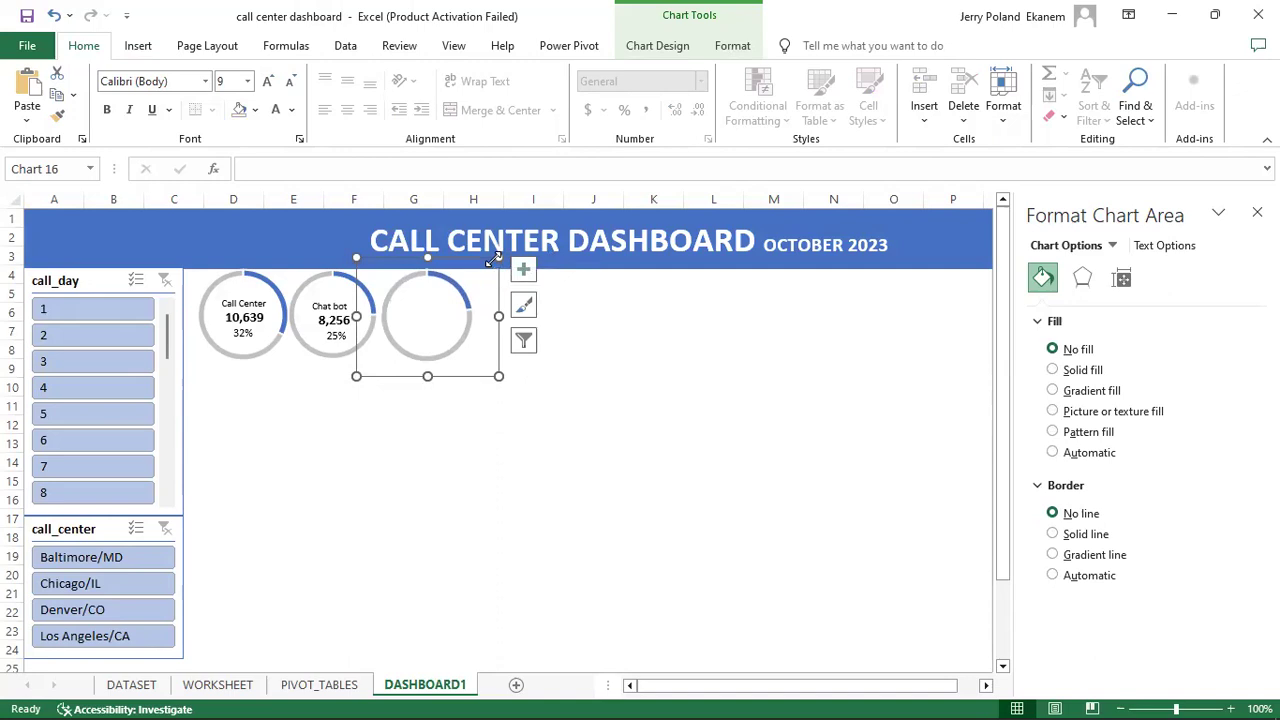
click(608, 422)
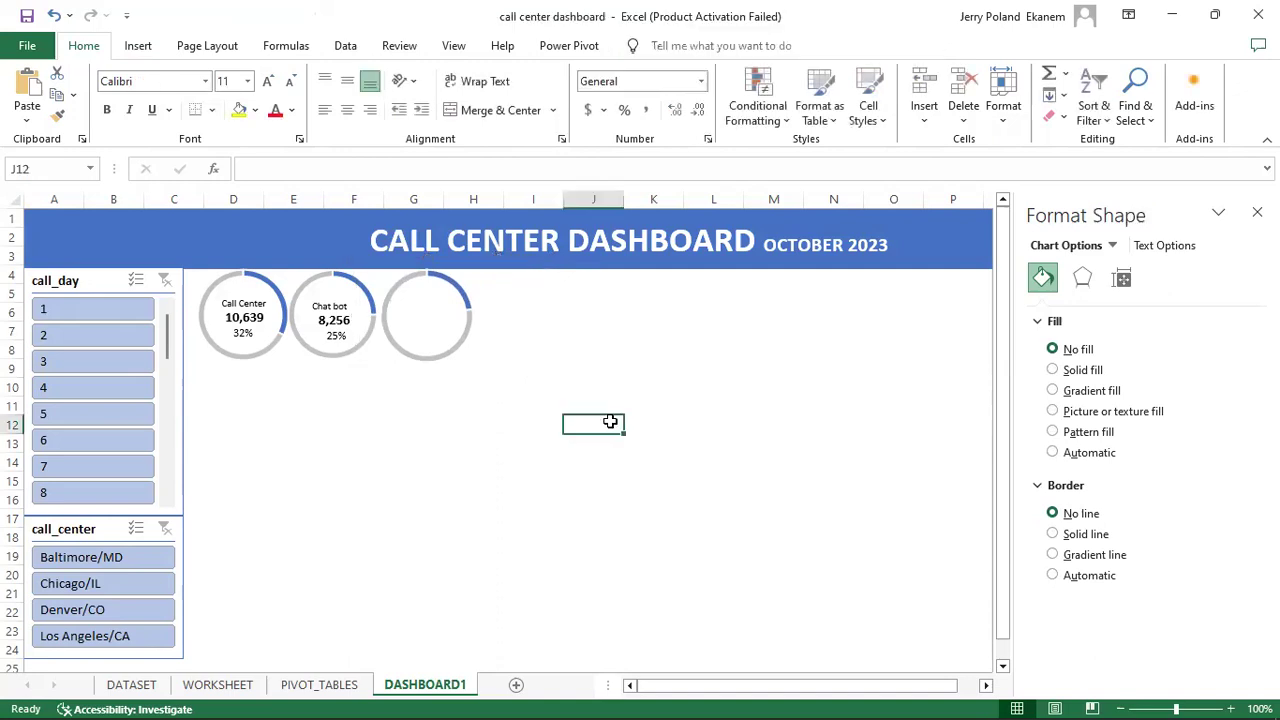
Step: Duplicate the Chat bot doughnut's title, number and percentage text boxes together, leaving its chart out of the selection
click(327, 302)
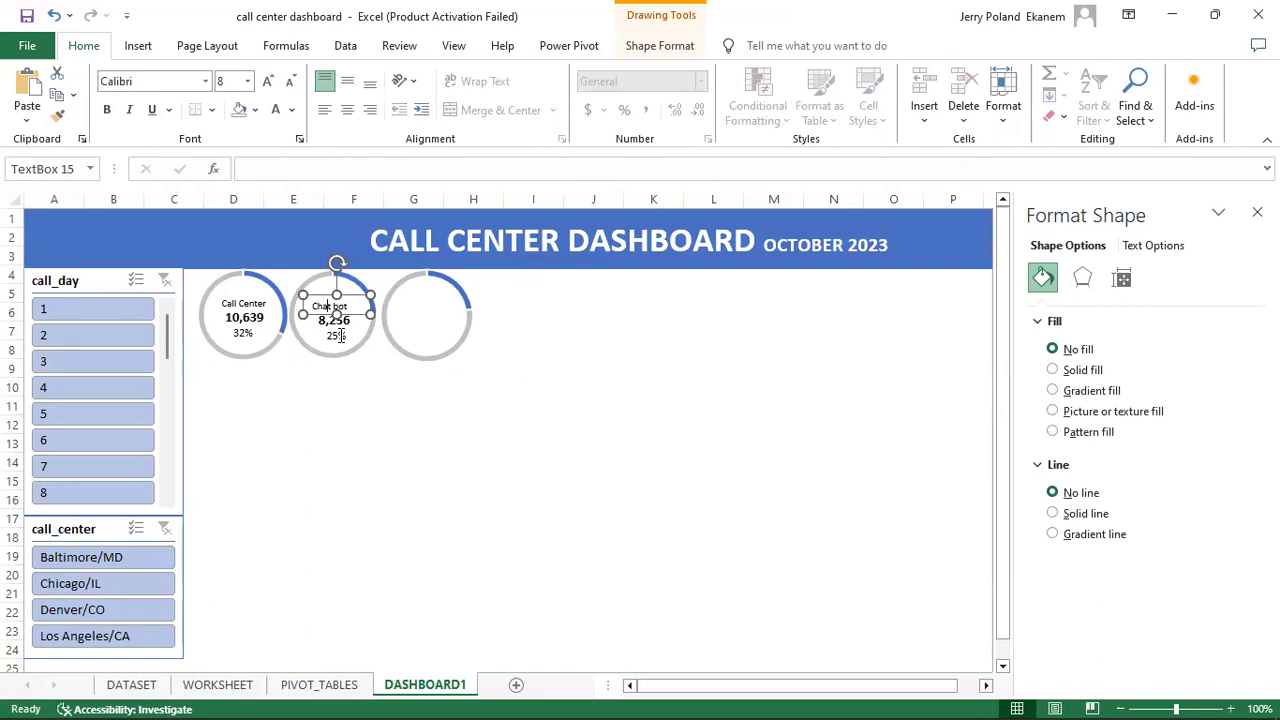
click(383, 397)
click(335, 340)
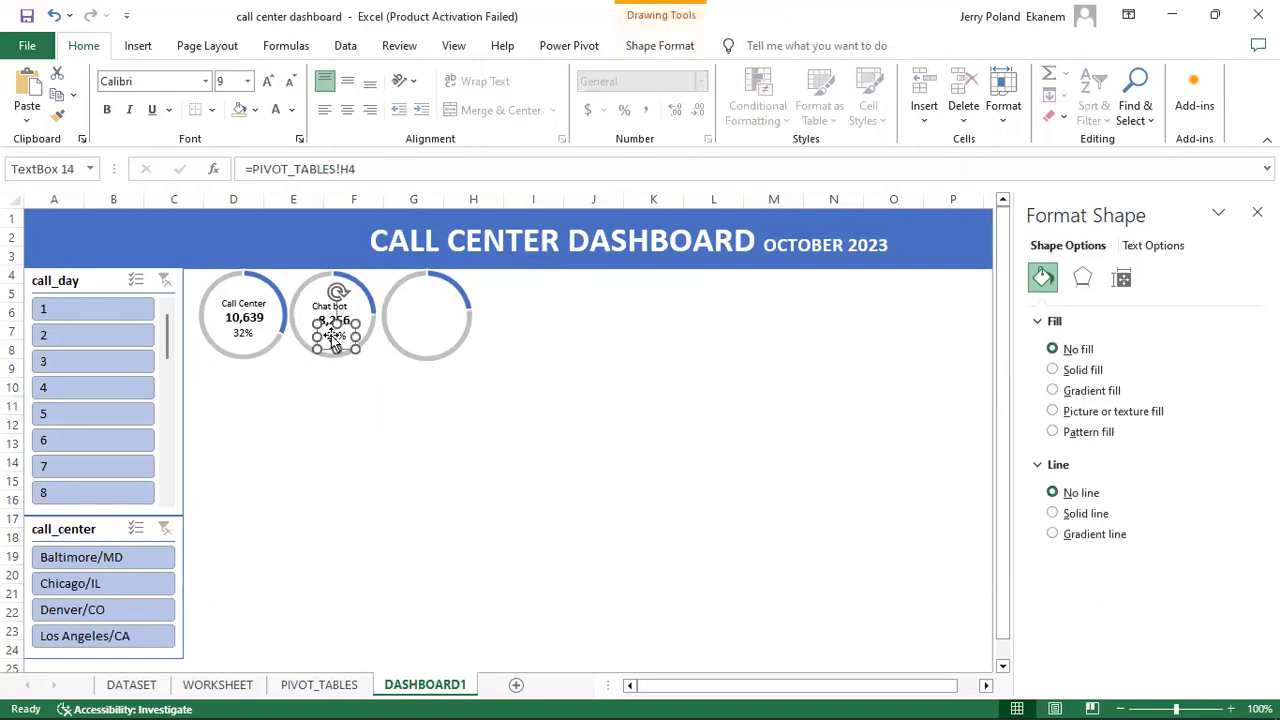
ctrl+click(326, 319)
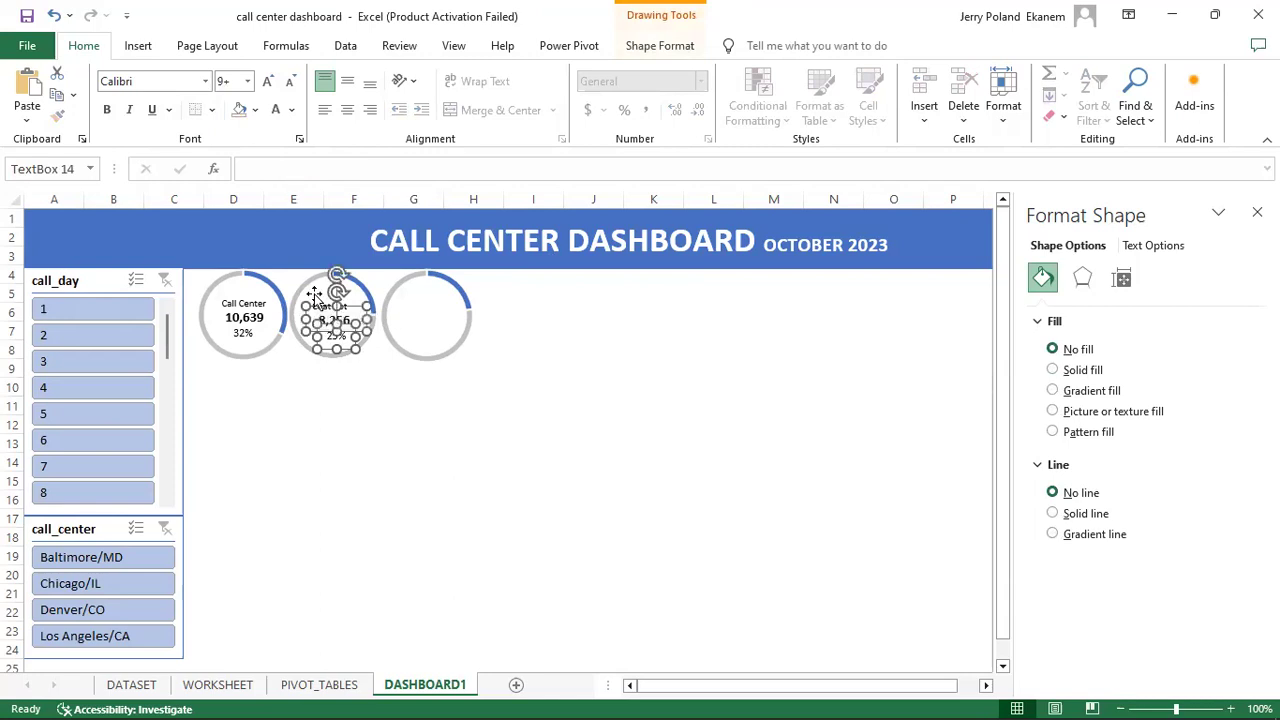
ctrl+click(314, 296)
ctrl+click(324, 297)
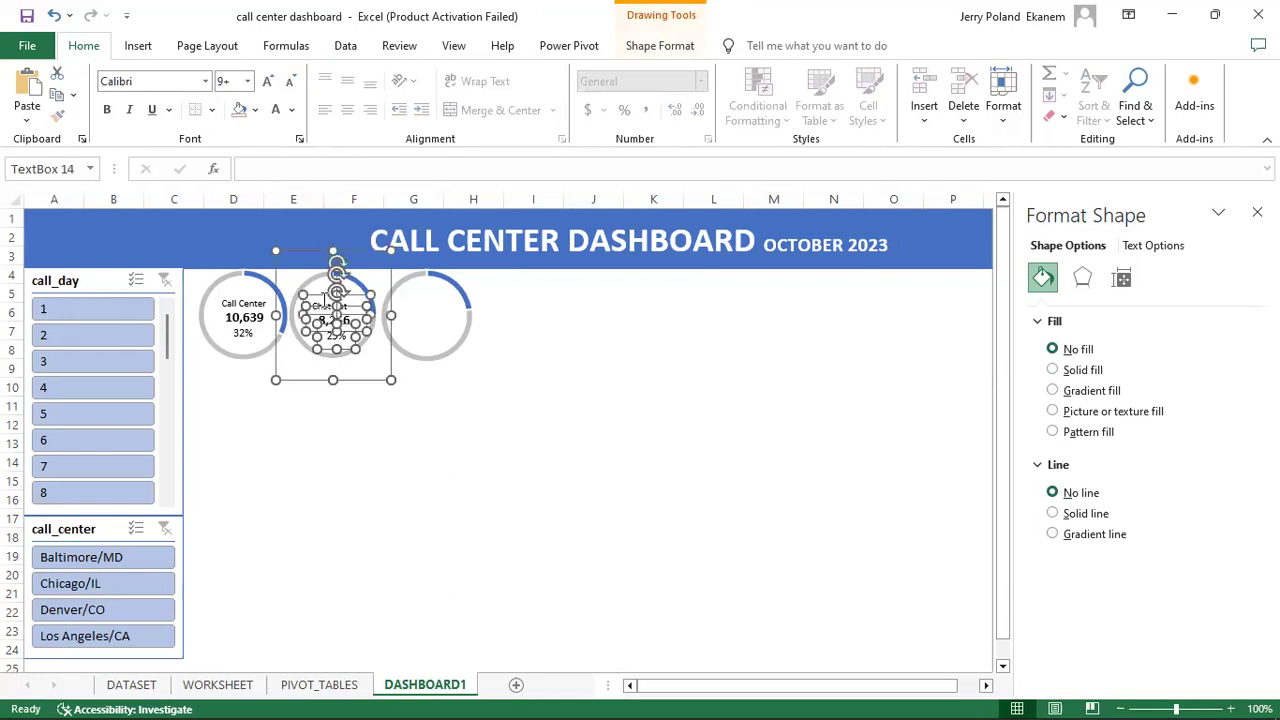
ctrl+click(373, 268)
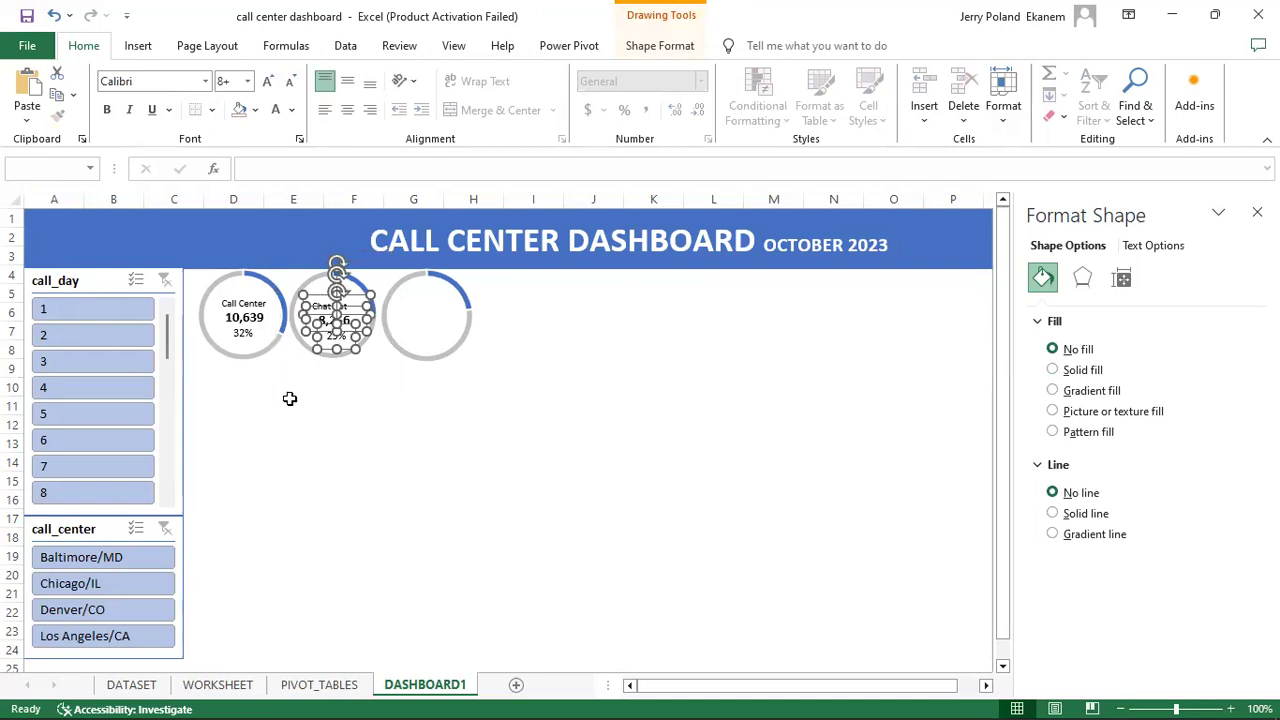
key(ctrl+d)
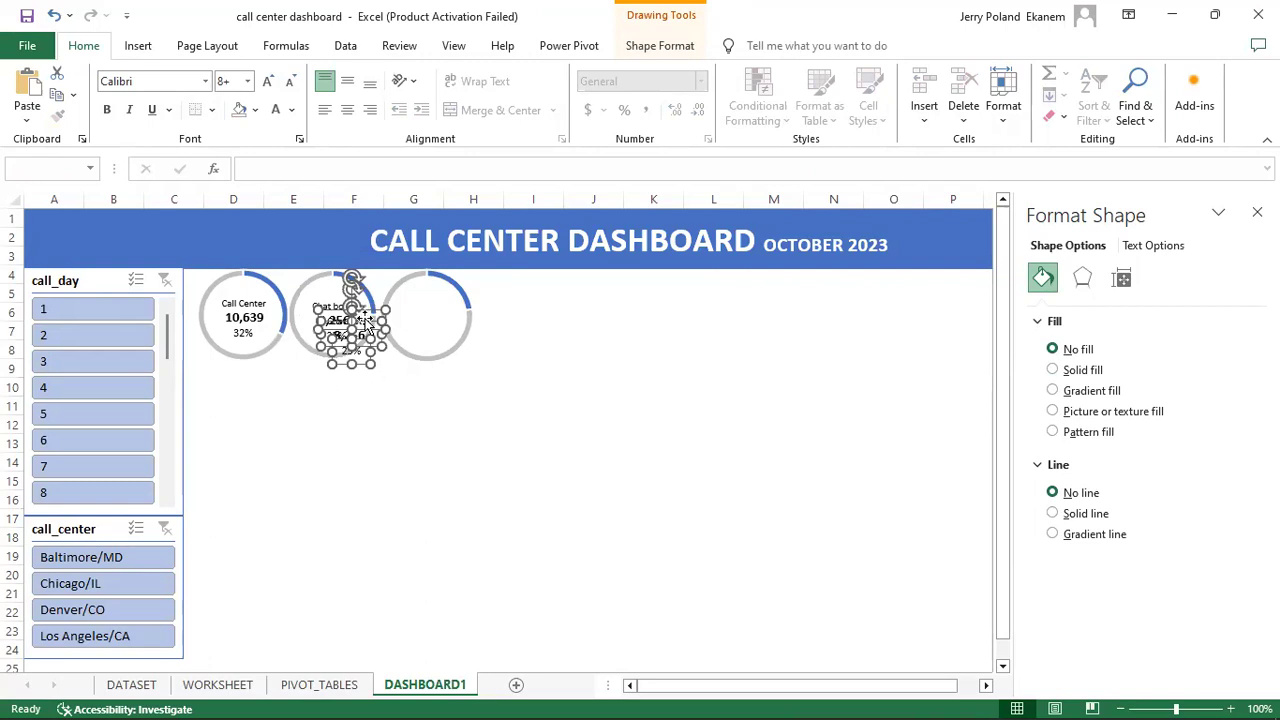
Step: Move the duplicated text boxes inside the Email doughnut and link its number text box to cell I6 of PIVOT_TABLES
drag(364, 321, 444, 305)
click(522, 388)
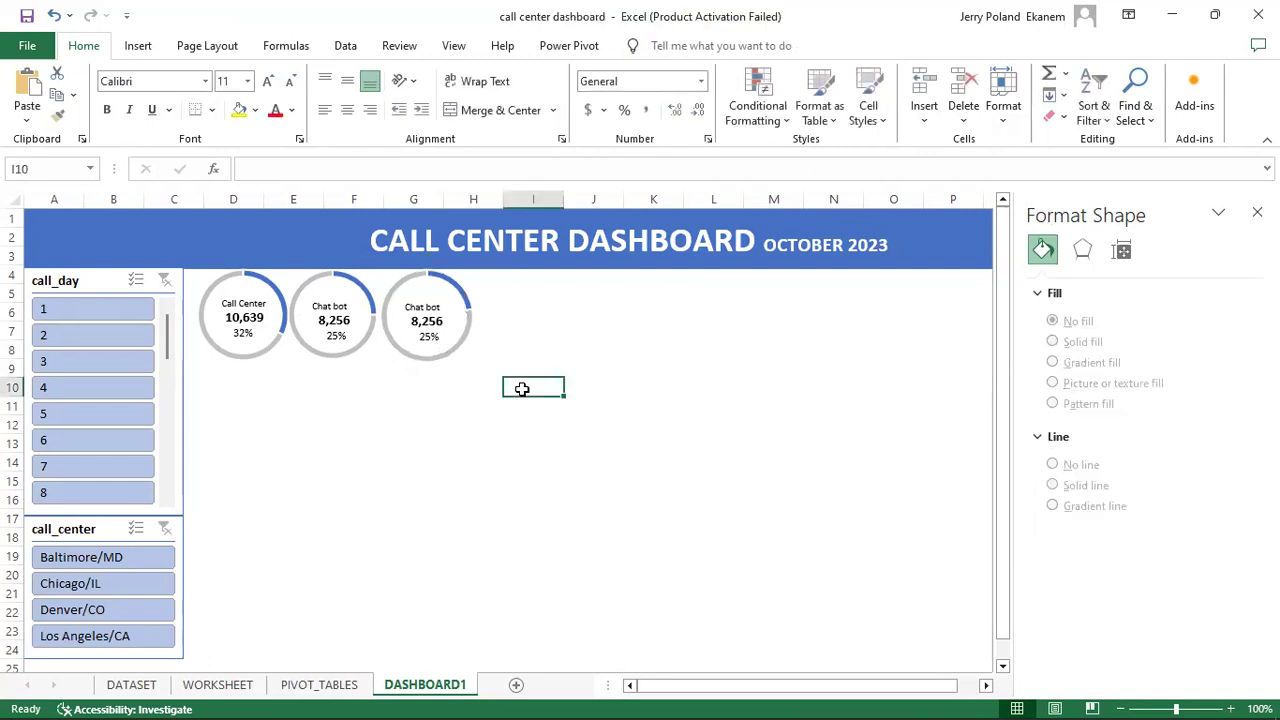
click(433, 322)
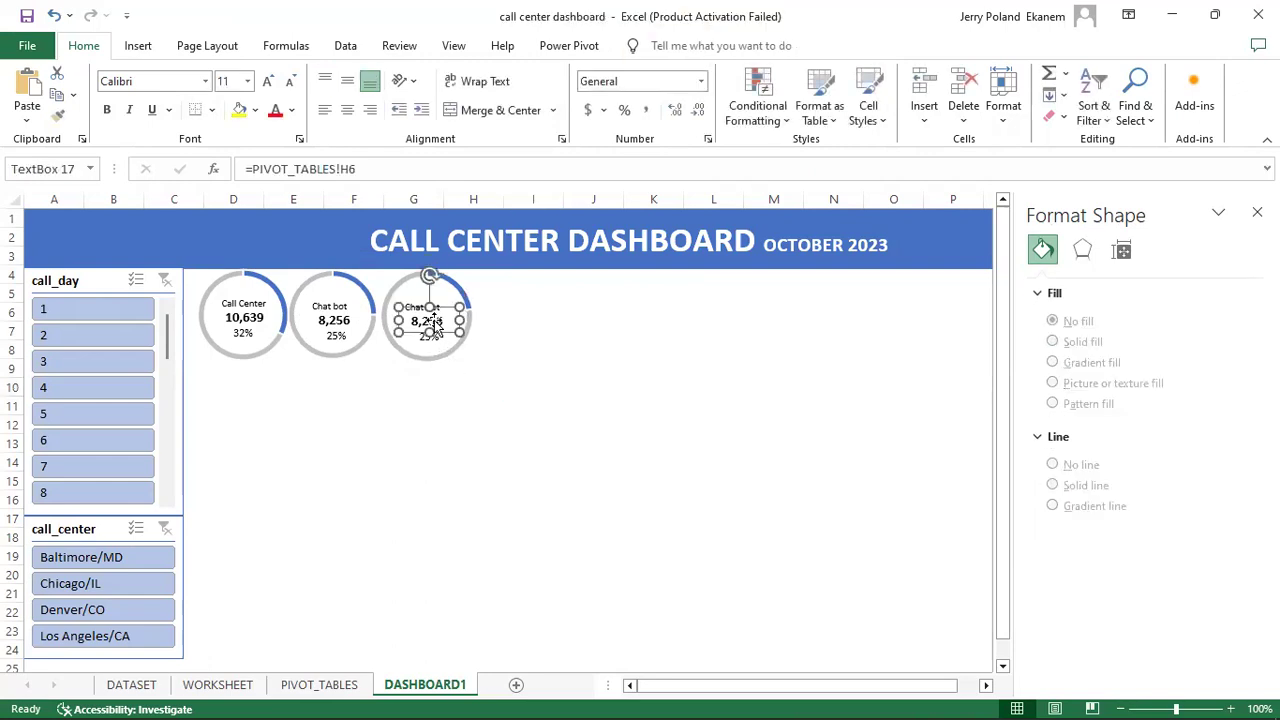
click(370, 170)
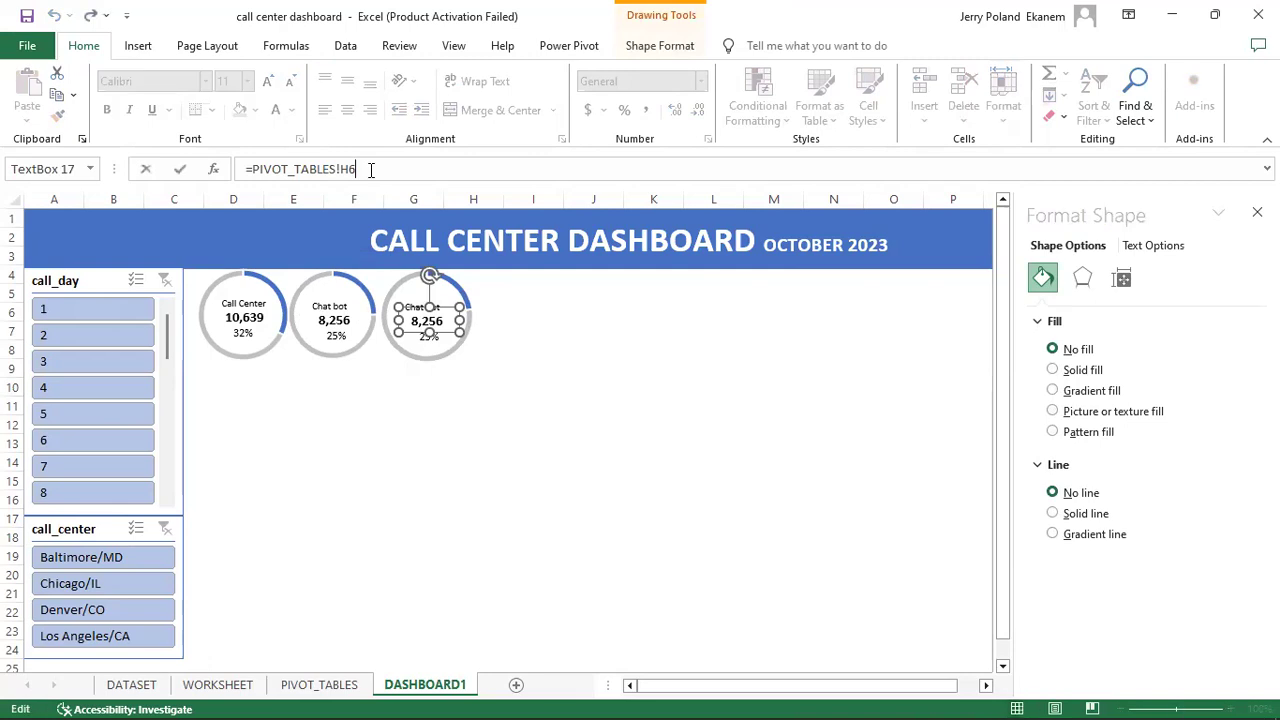
key(BackSpace)
key(BackSpace)
key(BackSpace)
key(BackSpace)
key(BackSpace)
key(BackSpace)
key(BackSpace)
key(BackSpace)
key(BackSpace)
key(BackSpace)
key(BackSpace)
key(BackSpace)
key(BackSpace)
key(BackSpace)
key(BackSpace)
click(310, 686)
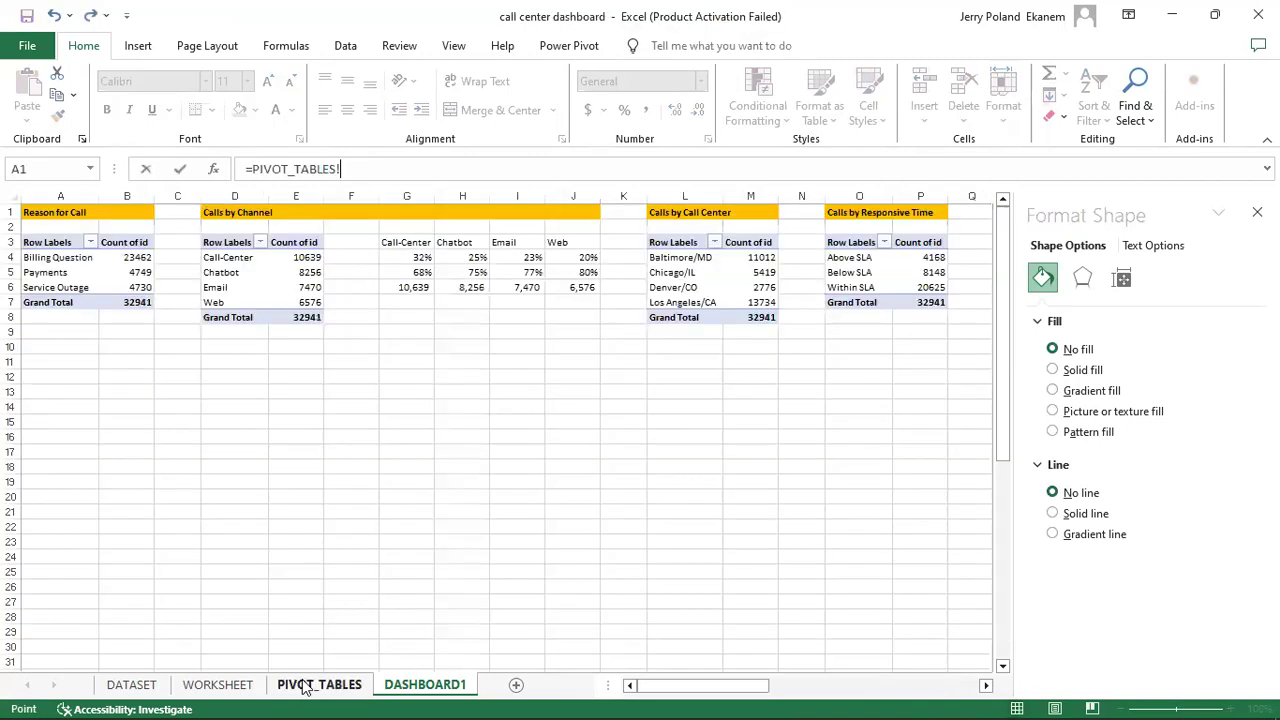
click(529, 289)
key(Return)
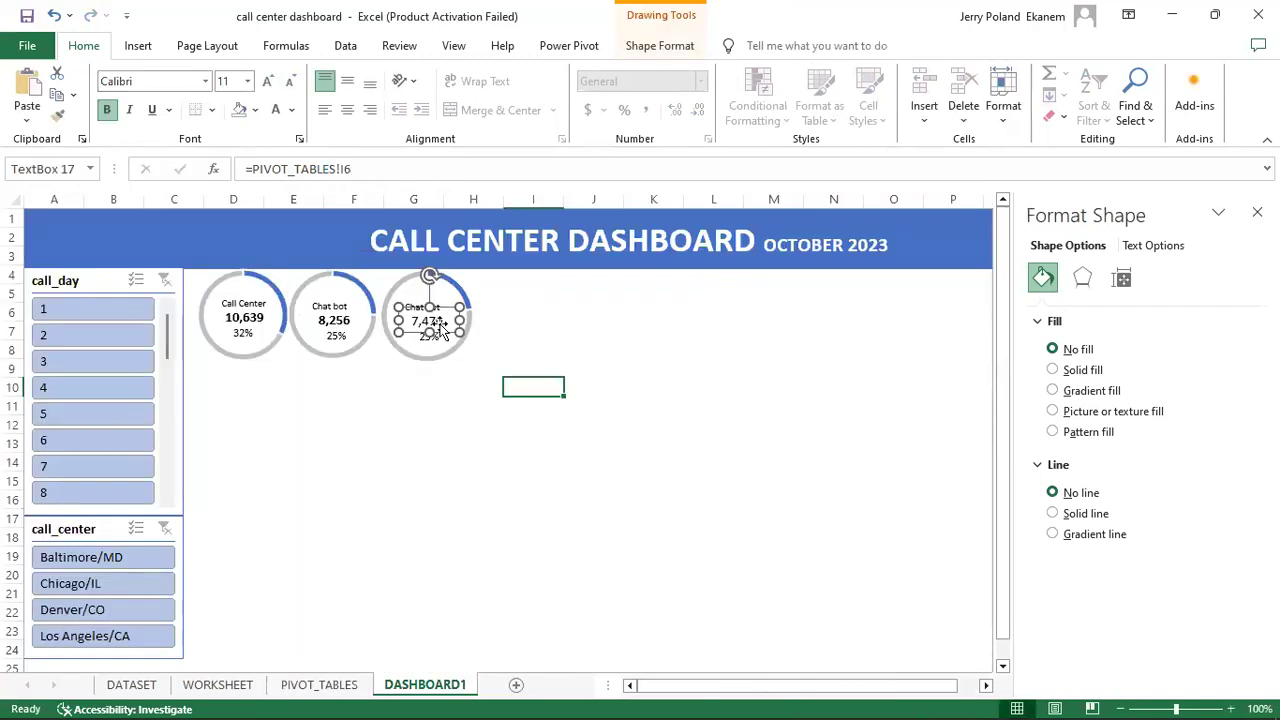
Step: Copy the formatting of the Call Center doughnut's number onto the Email doughnut's number text box
click(255, 314)
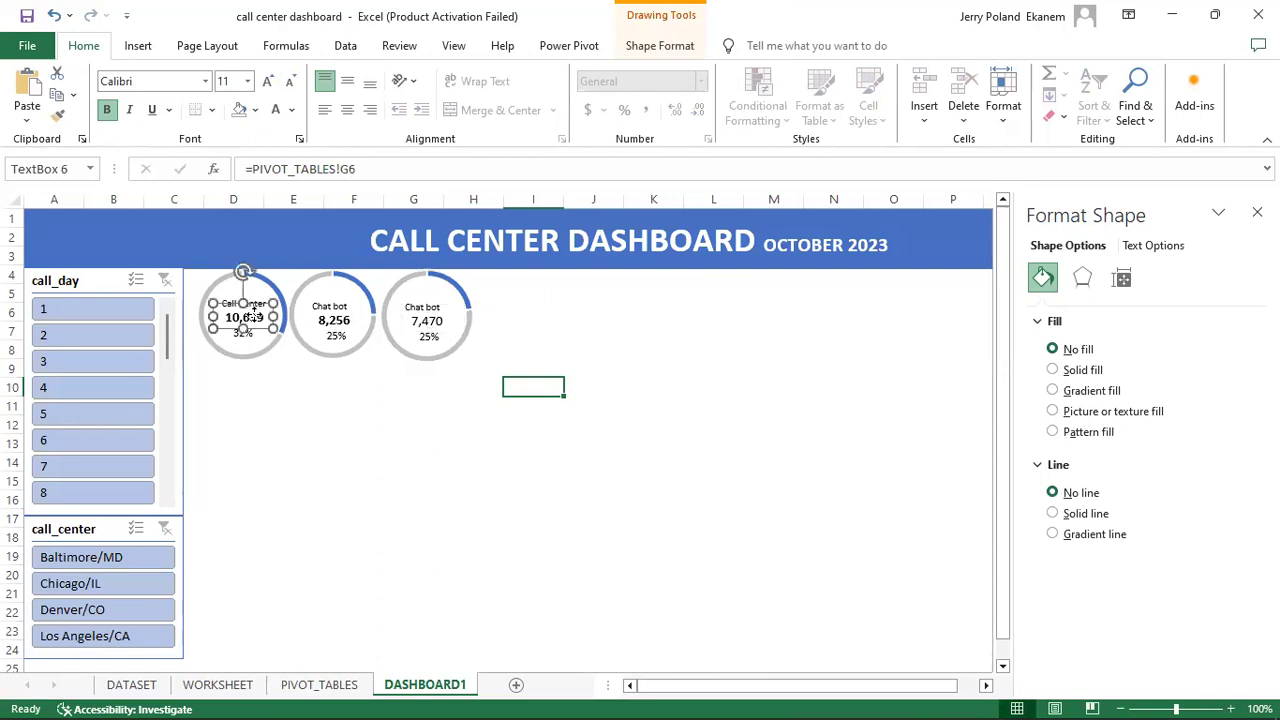
click(57, 116)
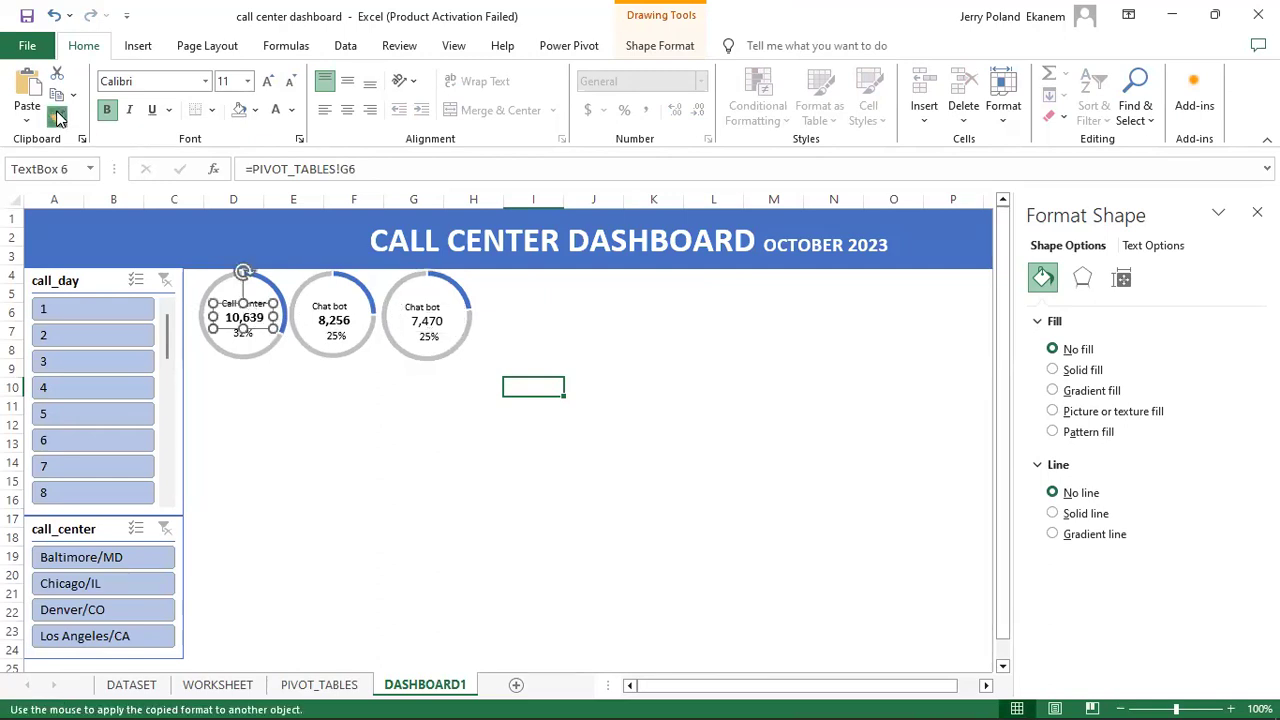
click(427, 322)
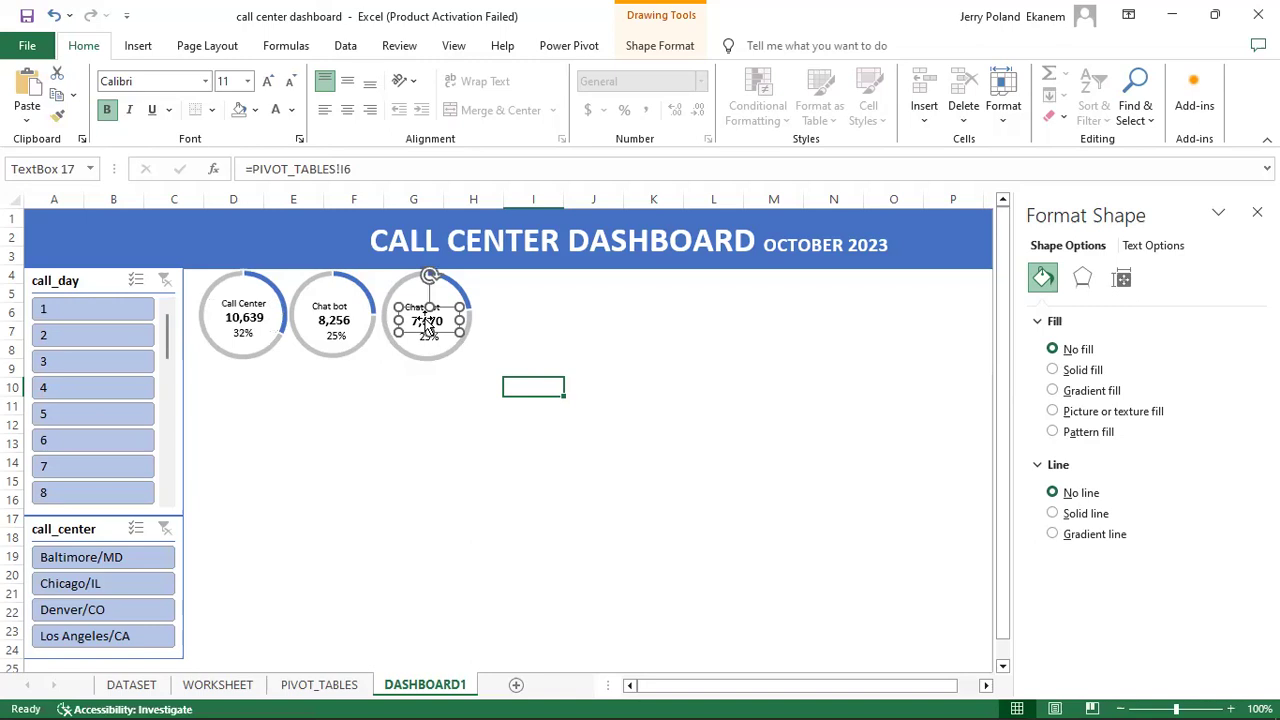
click(556, 331)
Step: Link the Email doughnut's percentage text box to cell I4 of PIVOT_TABLES
click(428, 338)
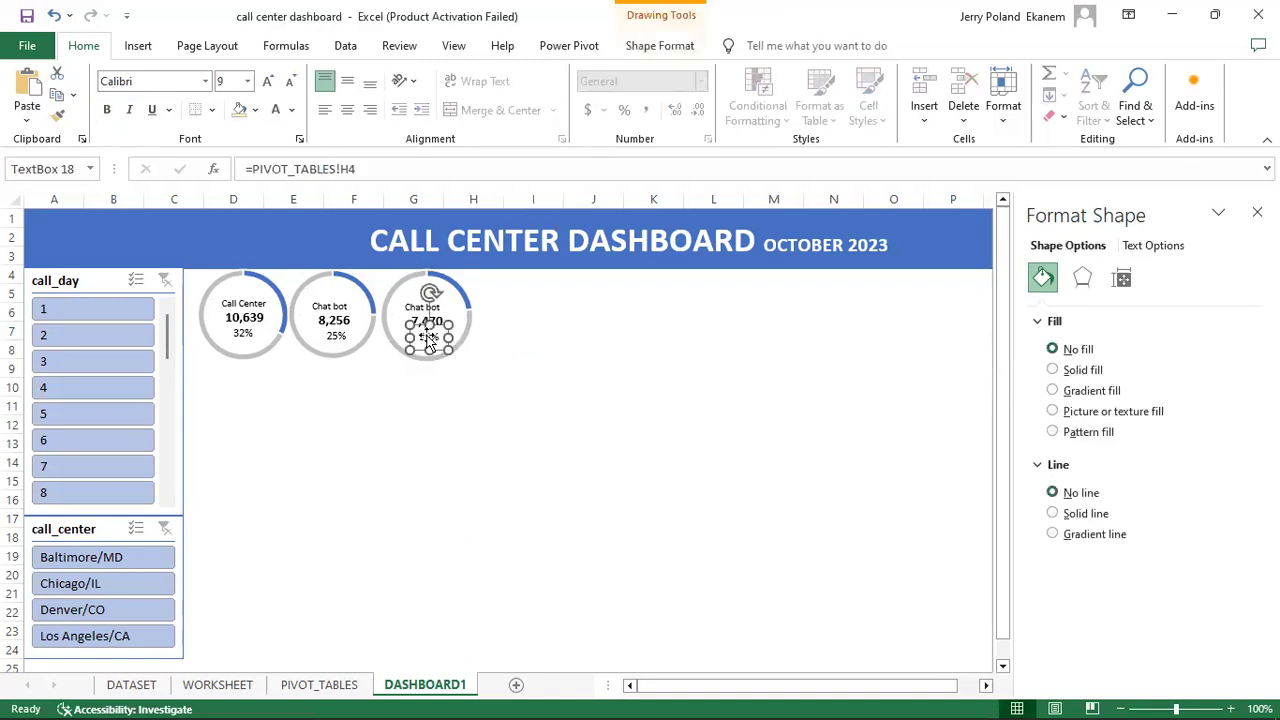
click(369, 168)
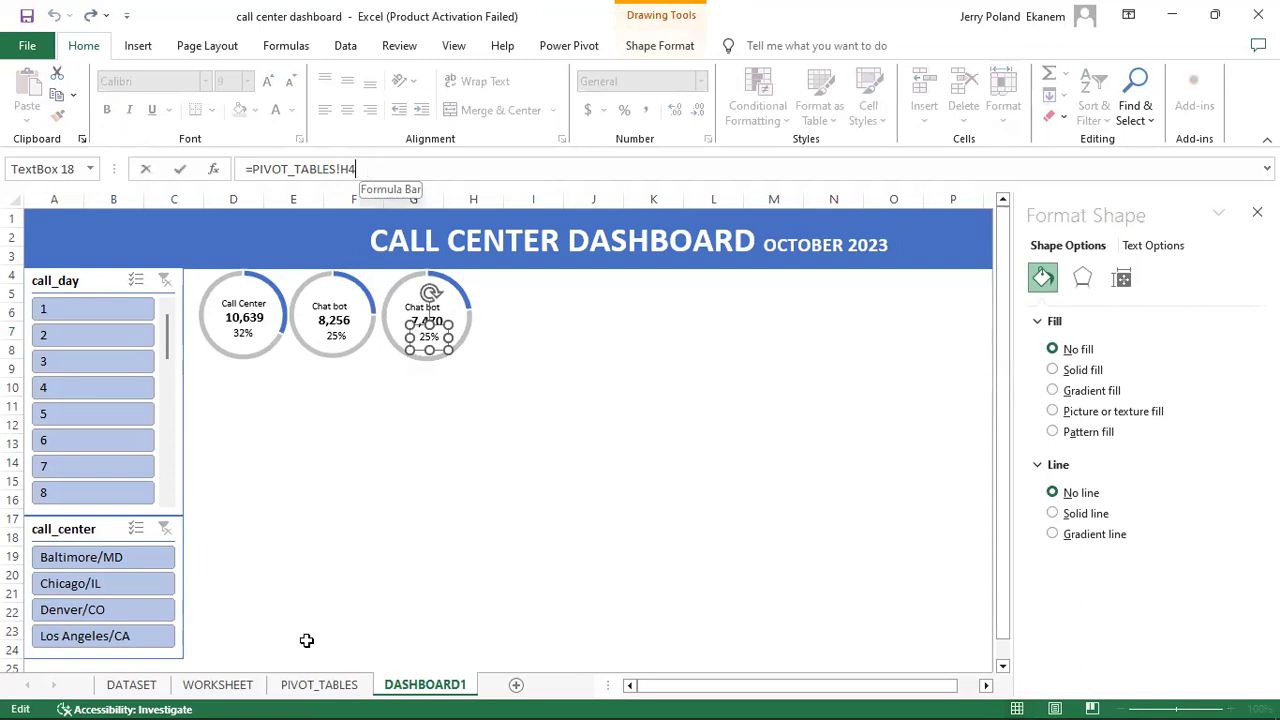
key(BackSpace)
key(BackSpace)
key(BackSpace)
key(BackSpace)
key(BackSpace)
key(BackSpace)
key(BackSpace)
key(BackSpace)
key(BackSpace)
key(BackSpace)
key(BackSpace)
key(BackSpace)
key(BackSpace)
key(BackSpace)
key(BackSpace)
click(319, 684)
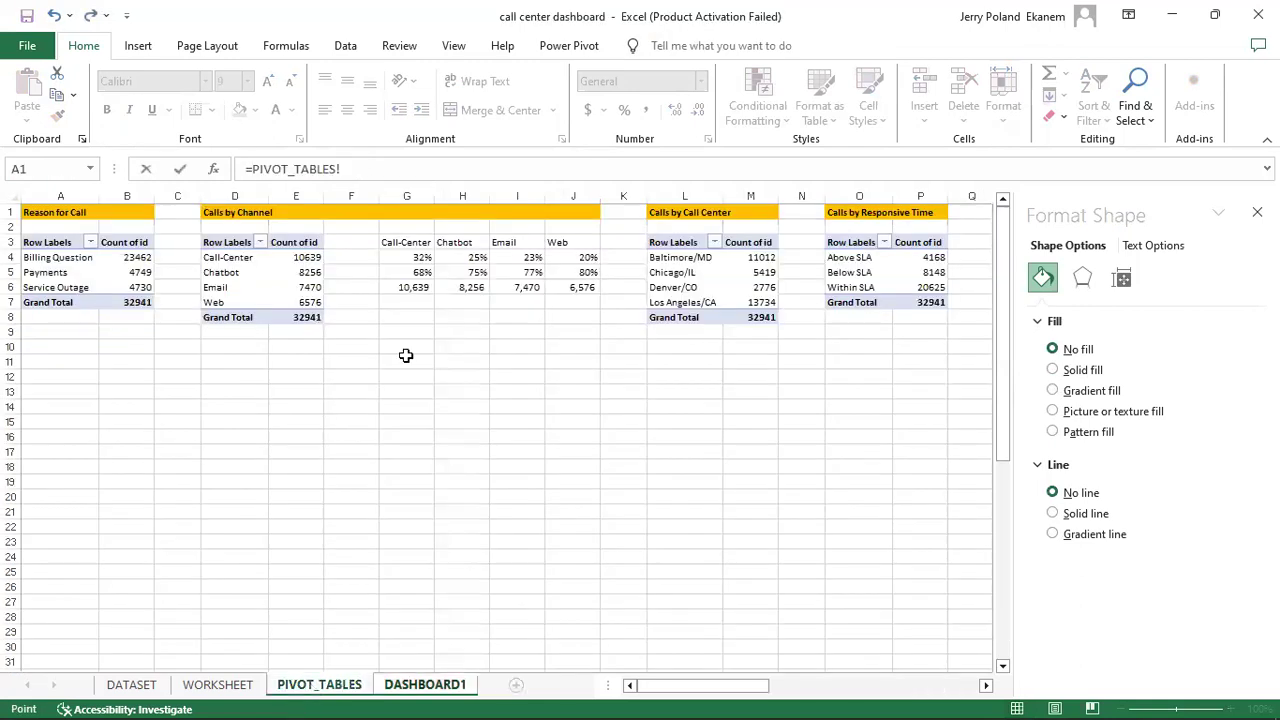
click(527, 258)
key(Return)
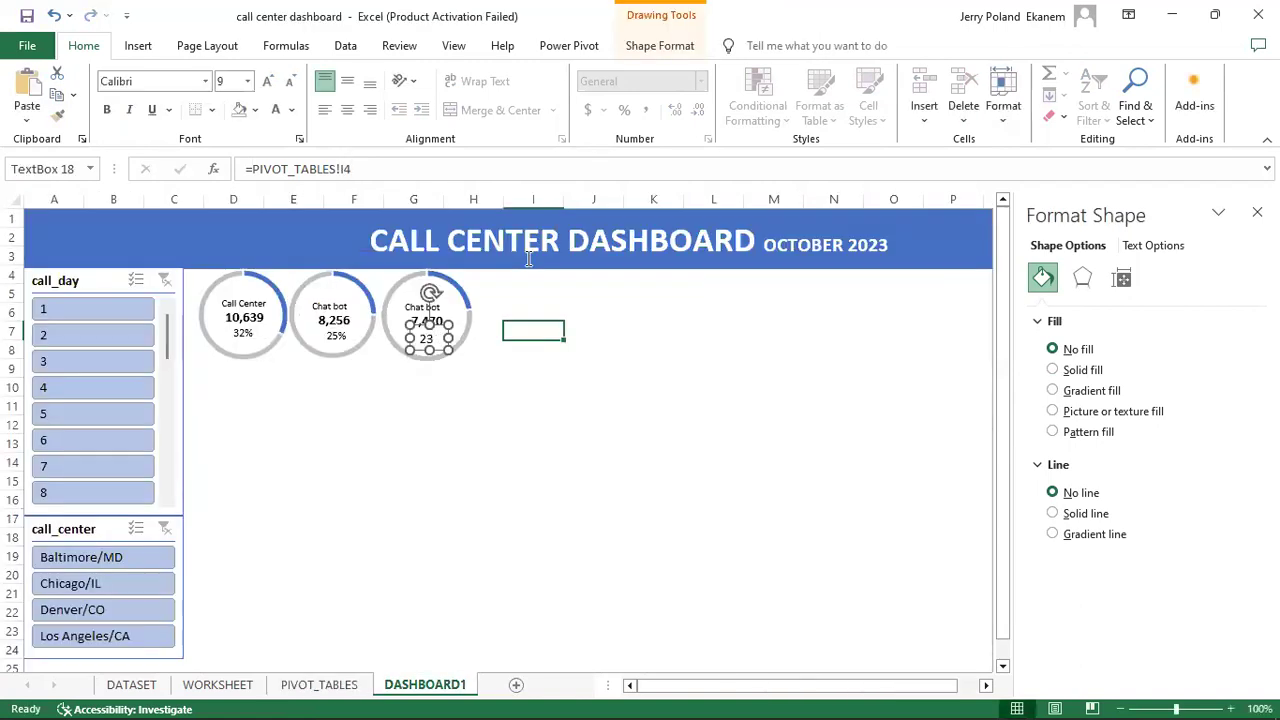
Step: Copy the formatting of the Call Center doughnut's percentage onto the Email doughnut's percentage text box
click(247, 340)
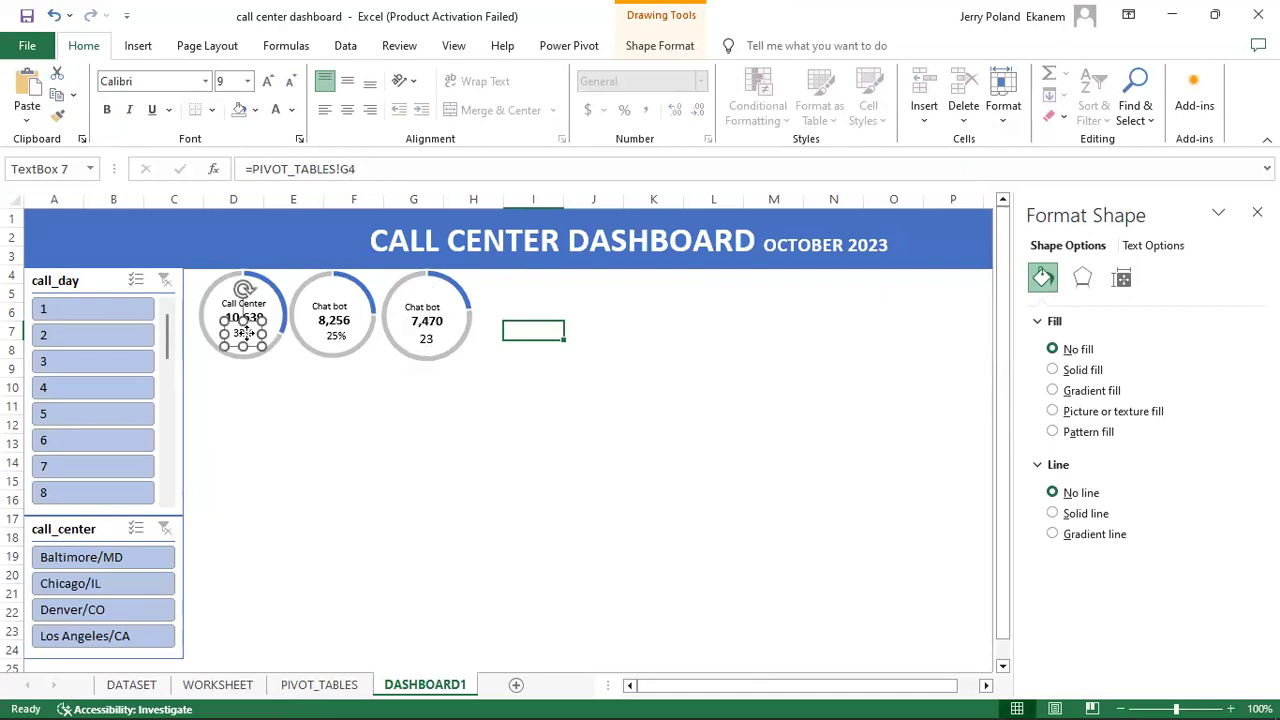
click(57, 116)
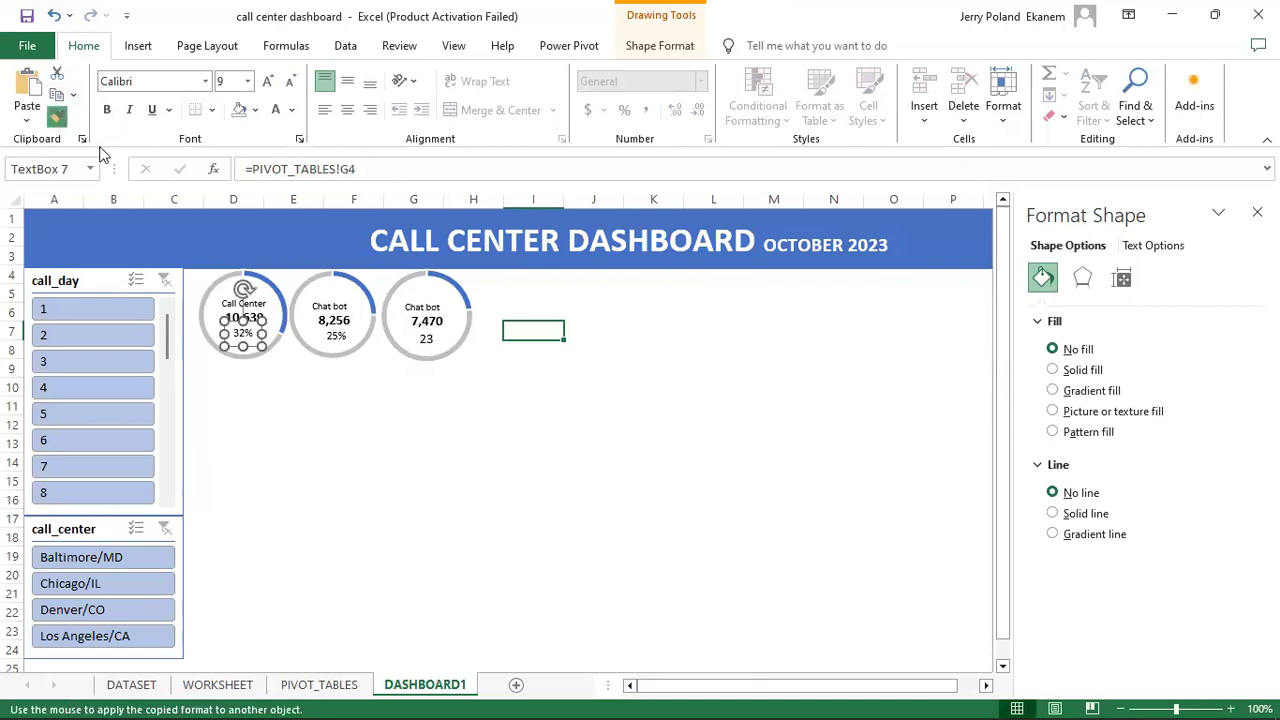
click(427, 342)
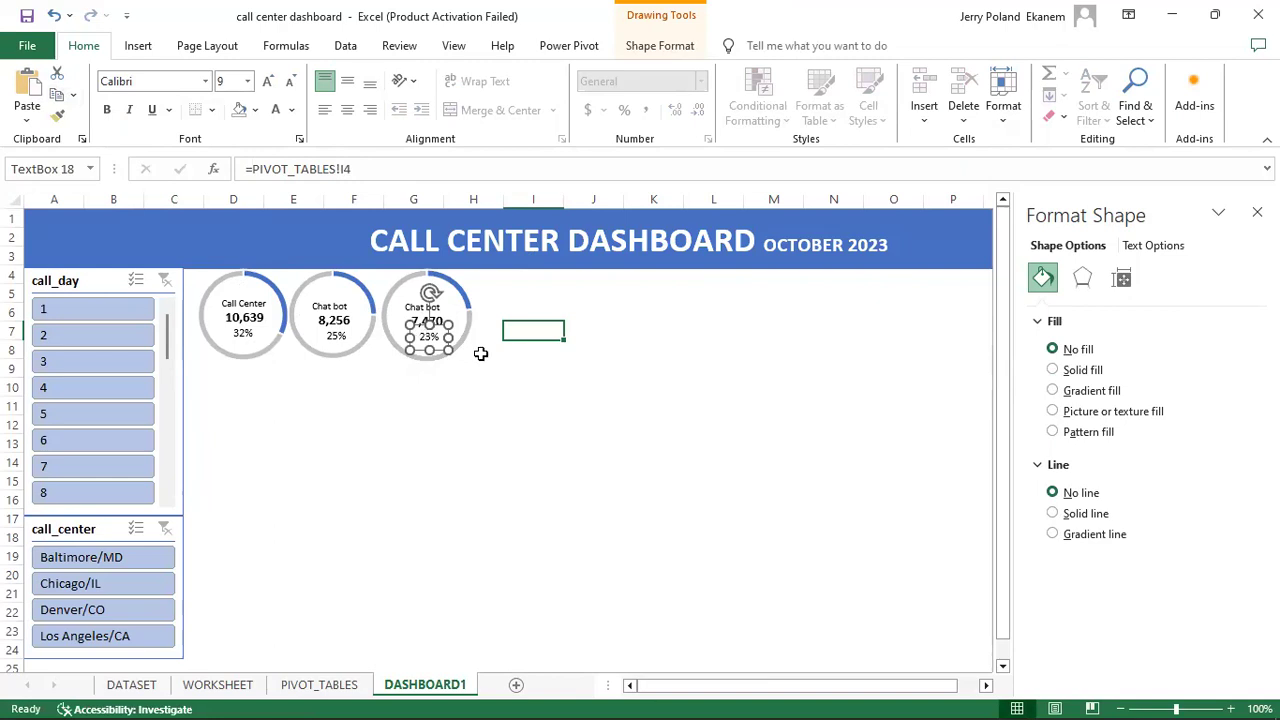
click(524, 361)
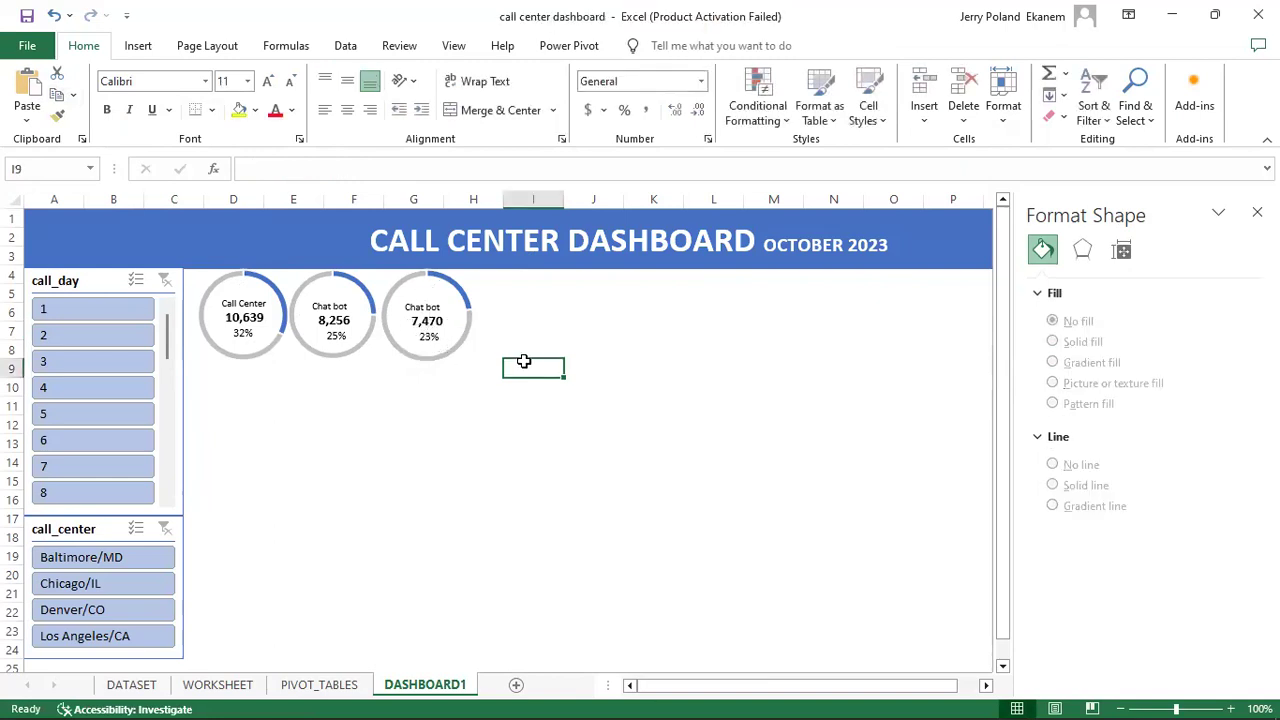
Step: Change the third doughnut's title to Email and shrink its text box so the title sits centred above the number
click(442, 304)
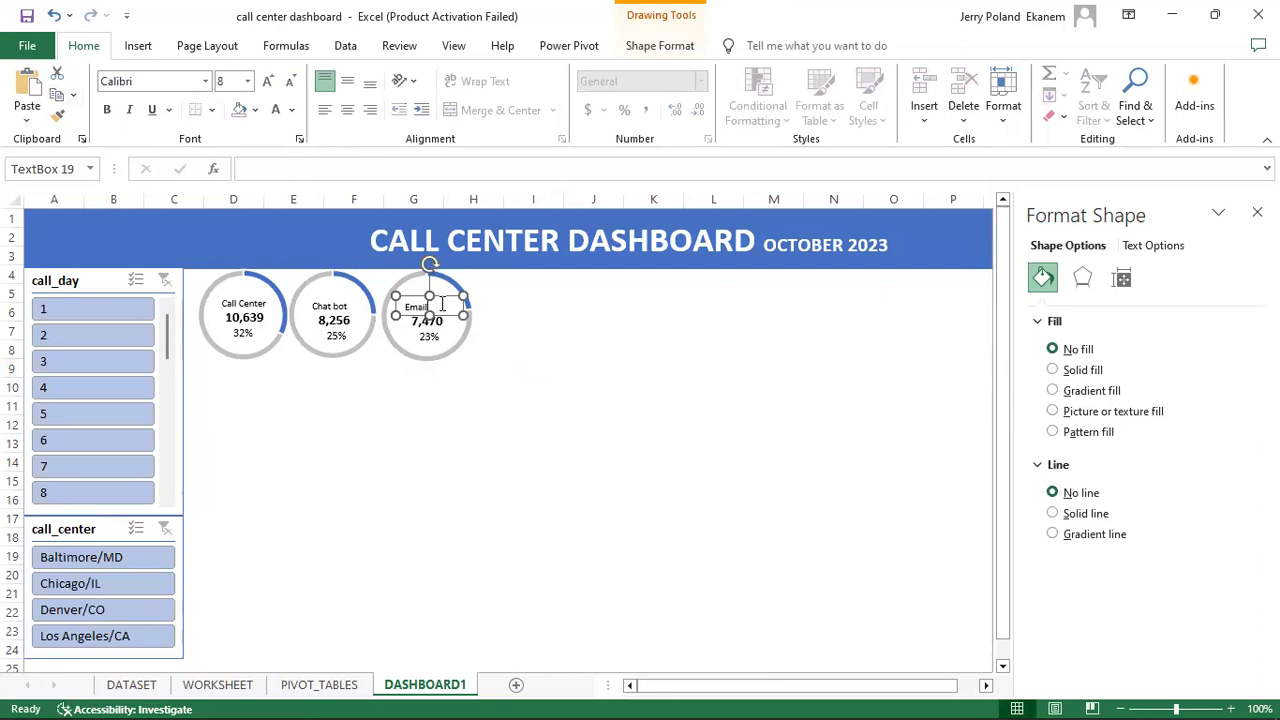
click(541, 349)
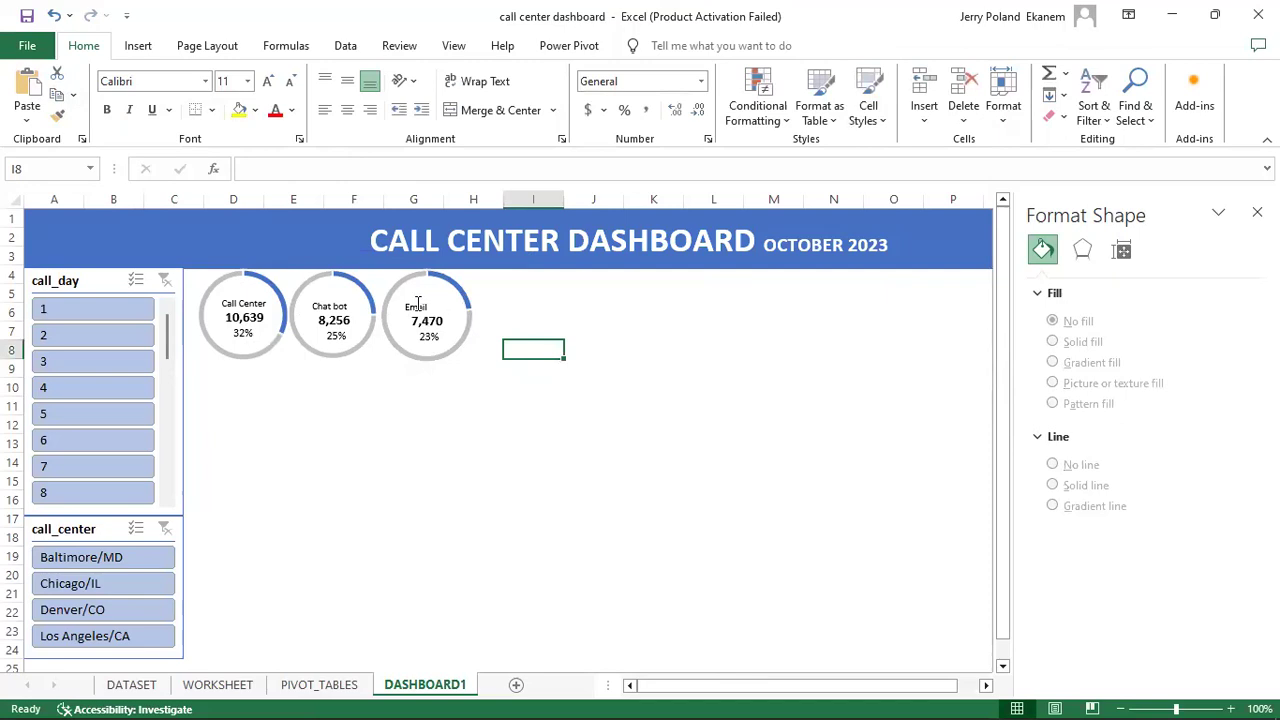
click(418, 304)
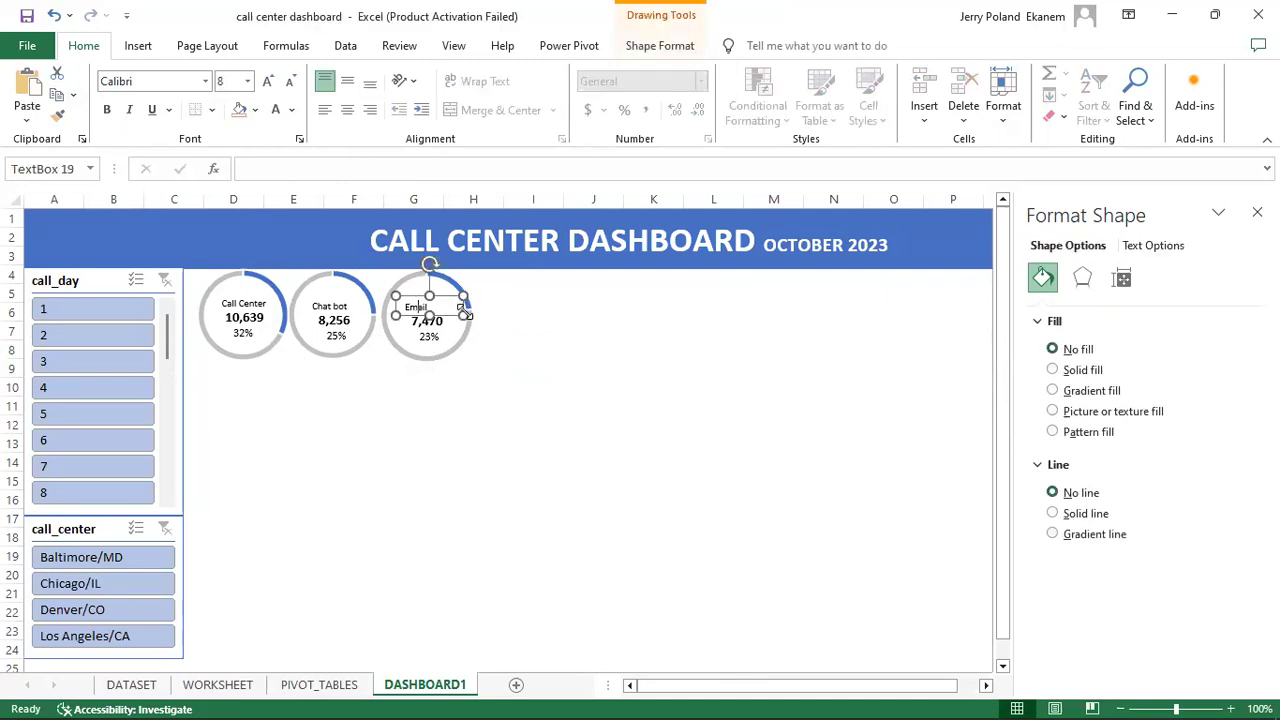
drag(466, 315, 446, 311)
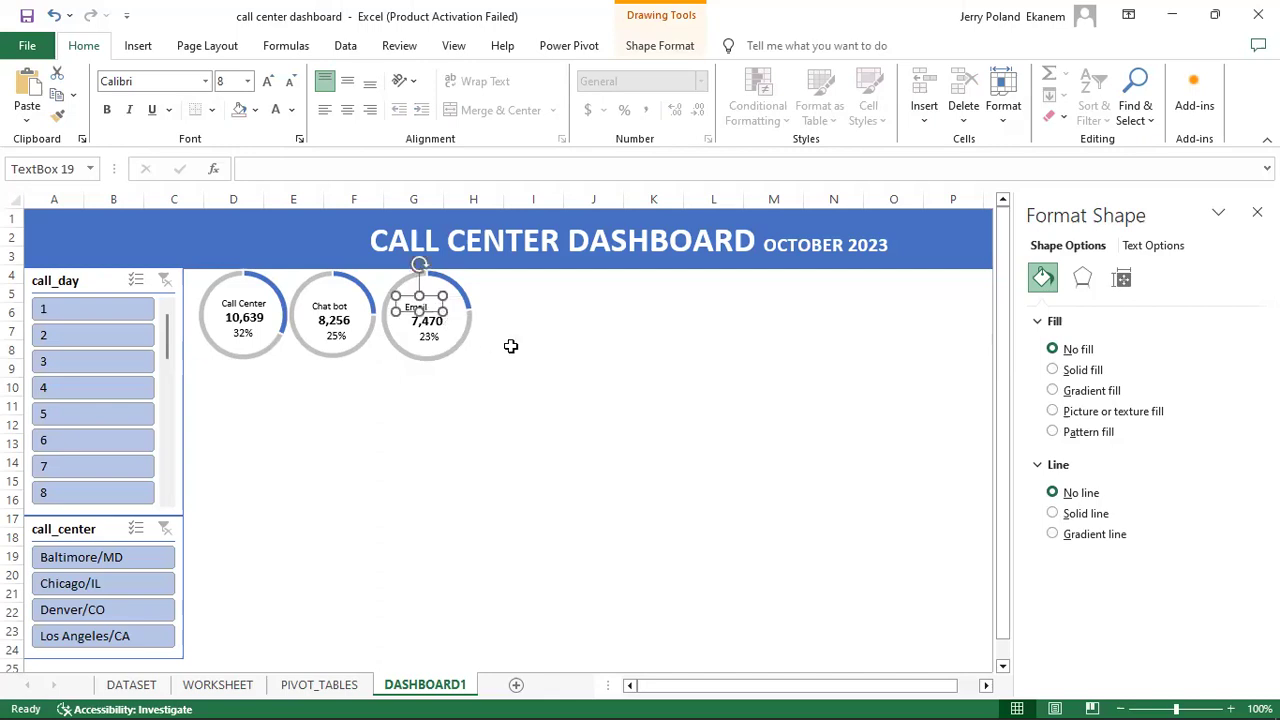
key(Right)
key(Right)
key(Right)
key(Right)
key(Right)
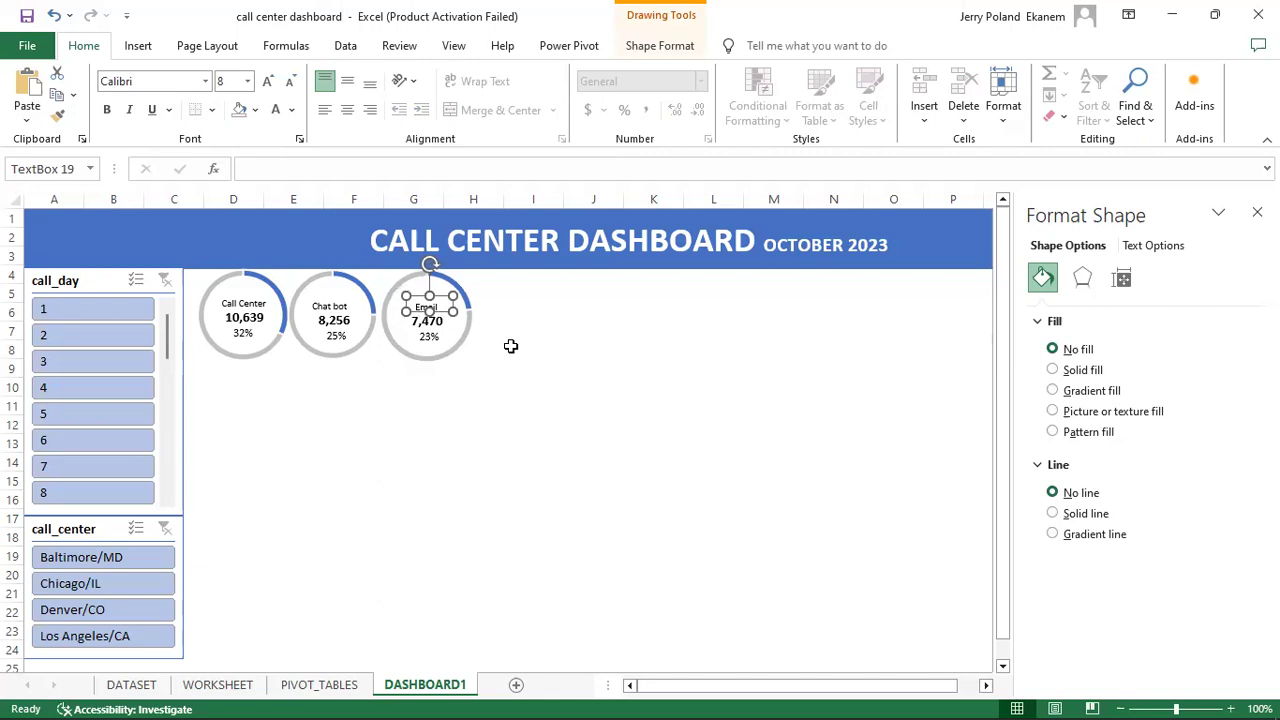
click(510, 346)
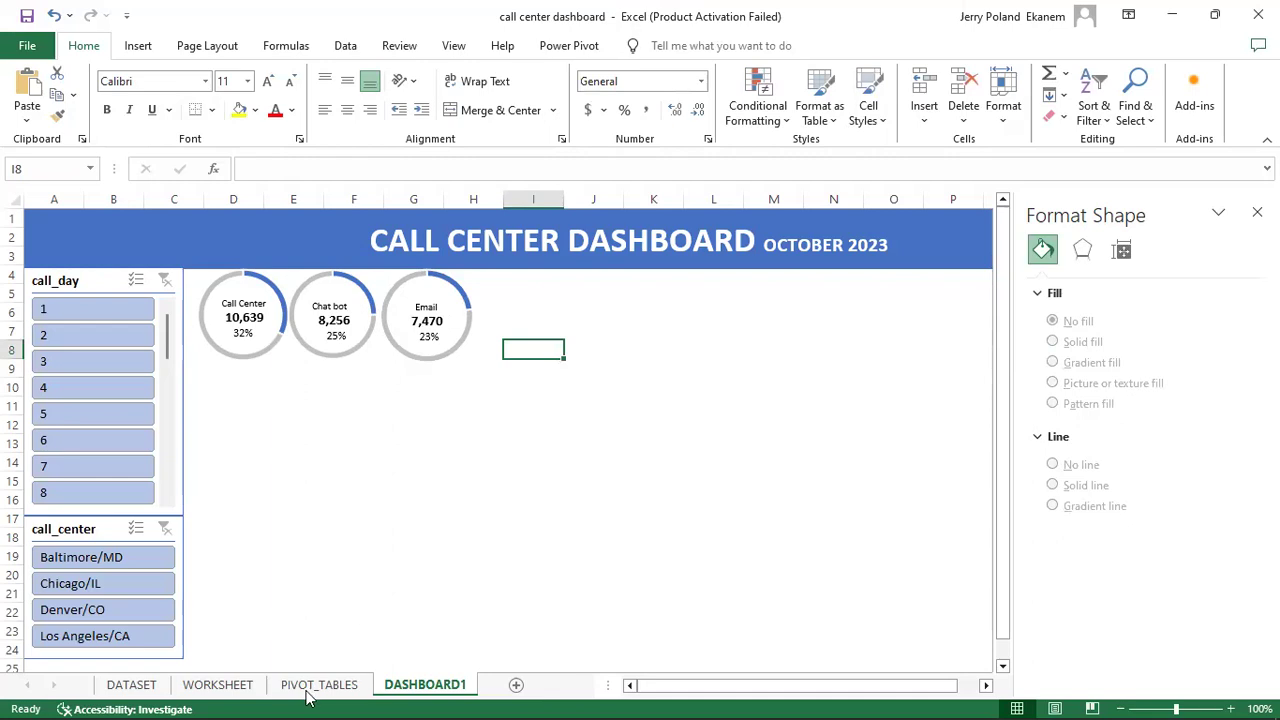
Step: Insert a doughnut chart from the Web percentages in J4:J5 on the PIVOT_TABLES sheet
click(337, 684)
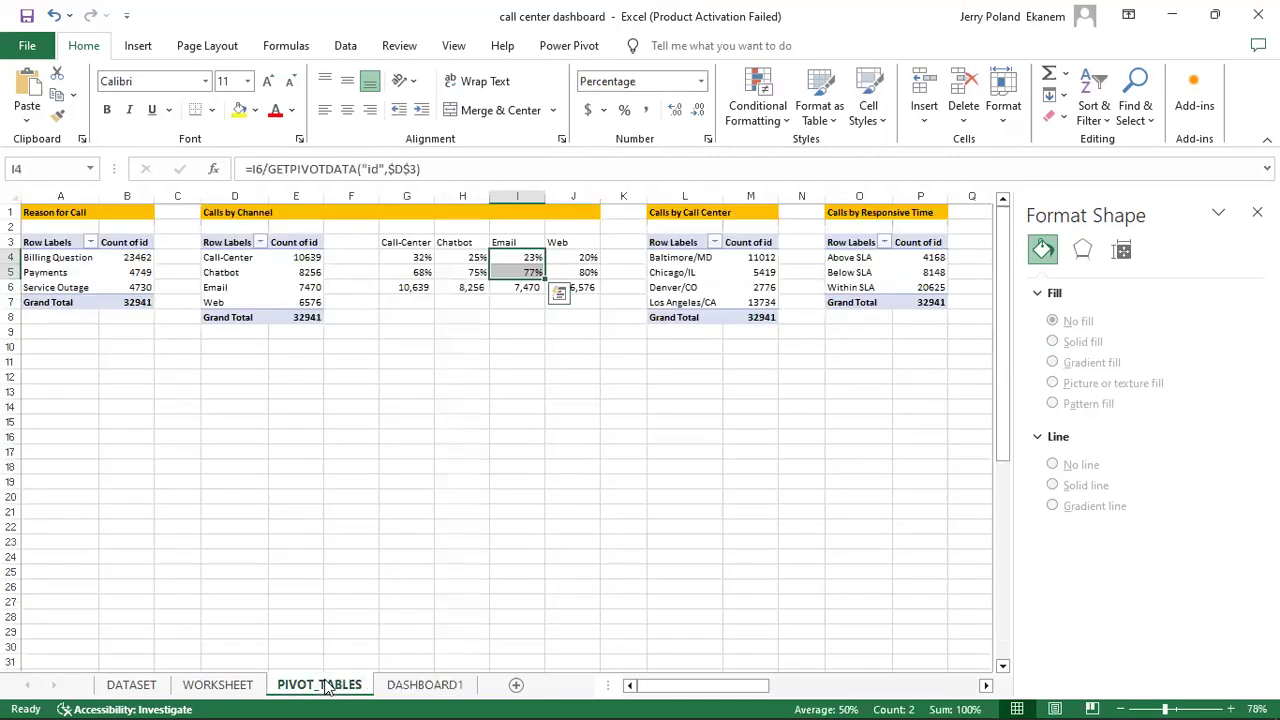
click(584, 258)
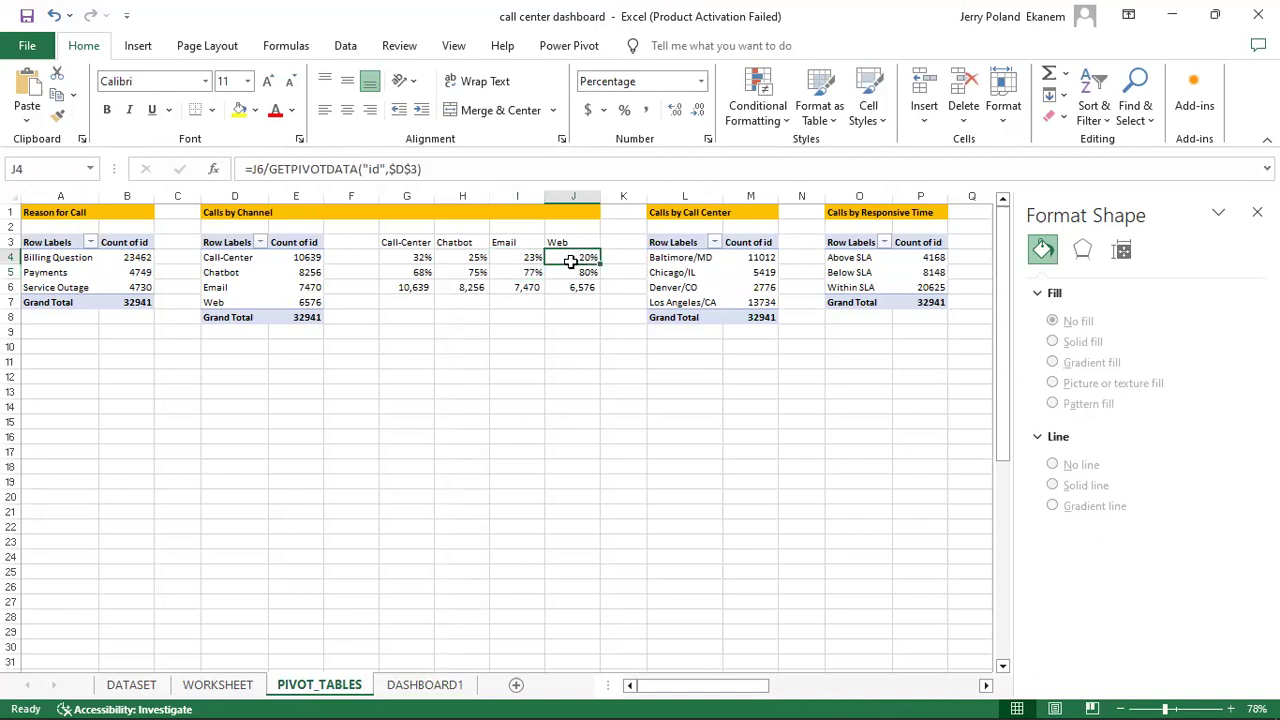
drag(570, 260, 577, 275)
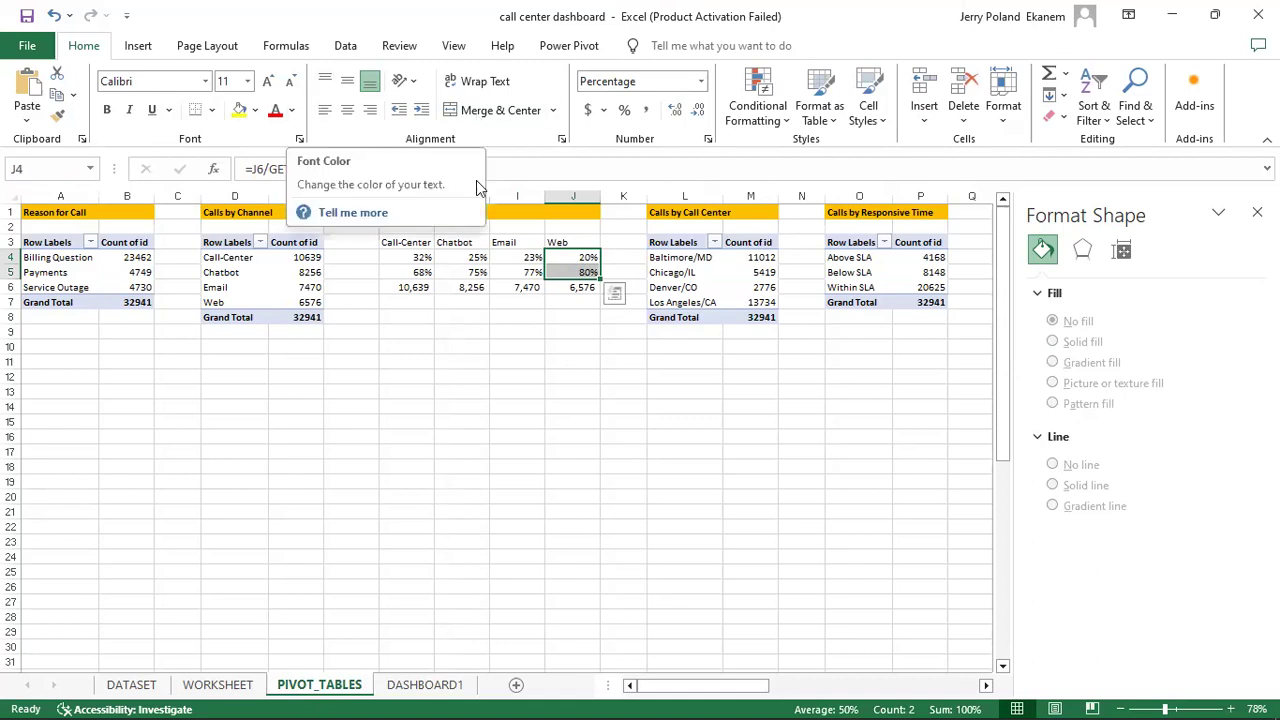
click(140, 46)
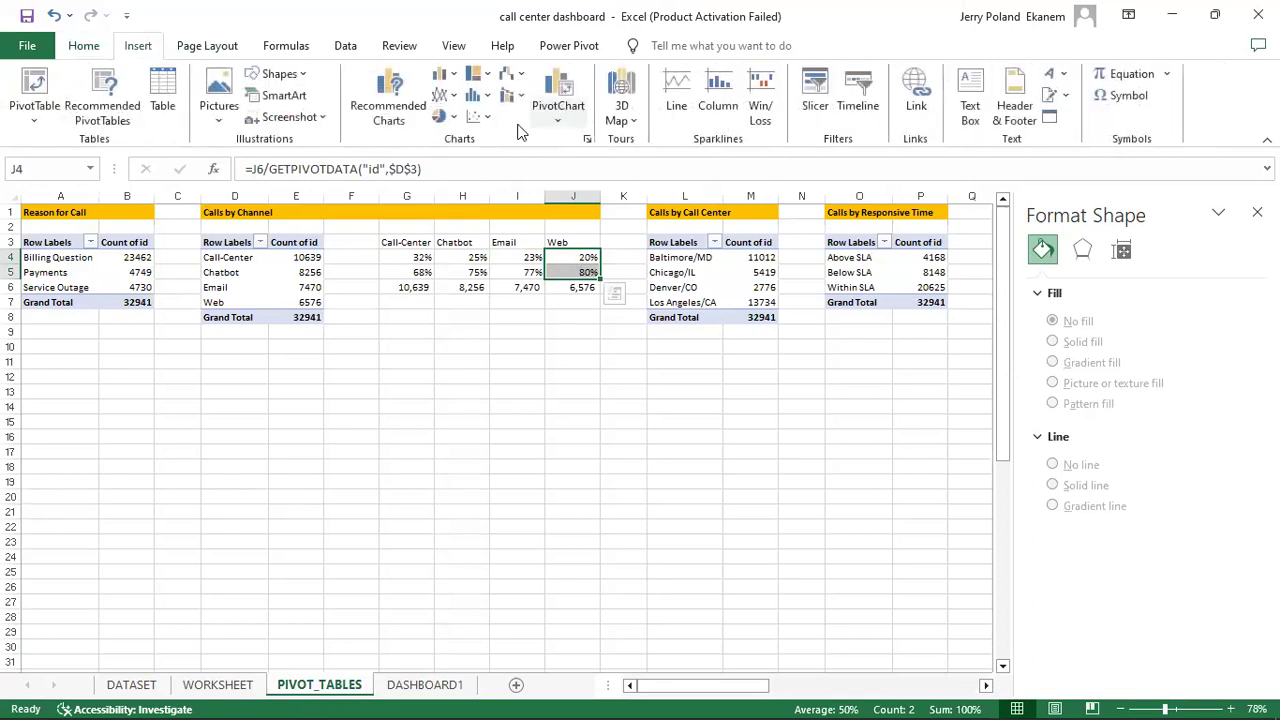
click(452, 118)
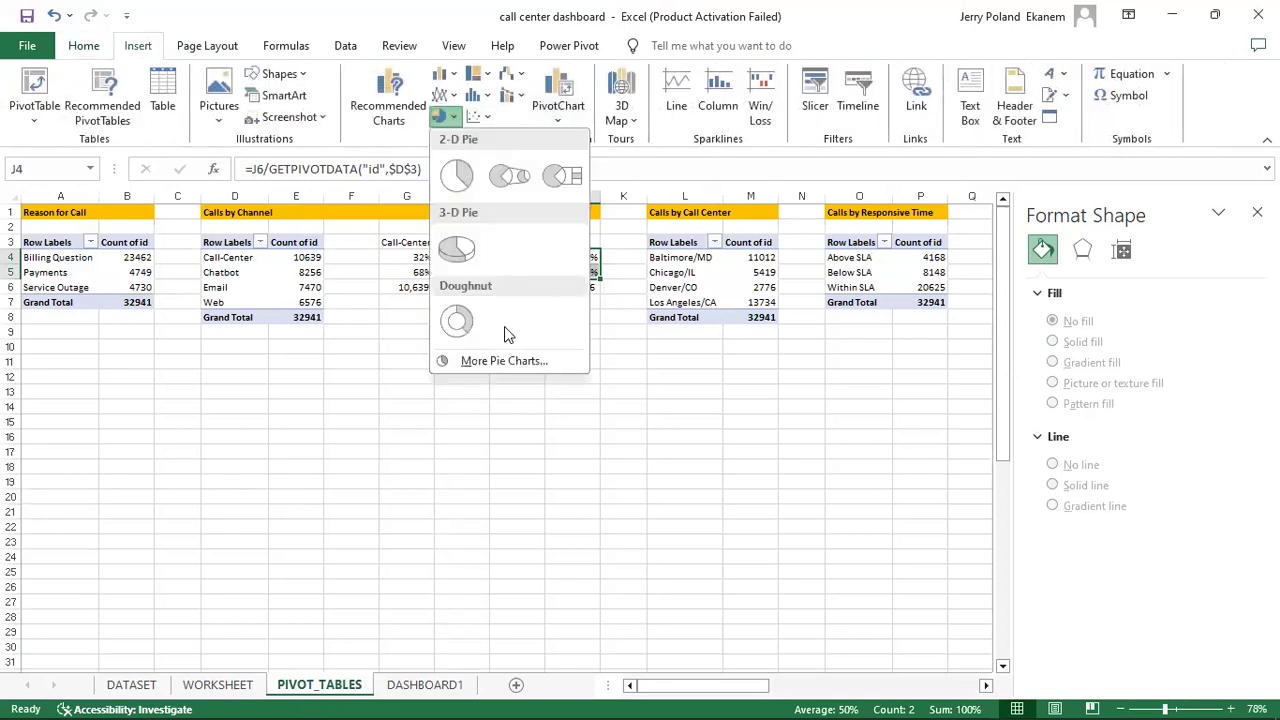
click(474, 328)
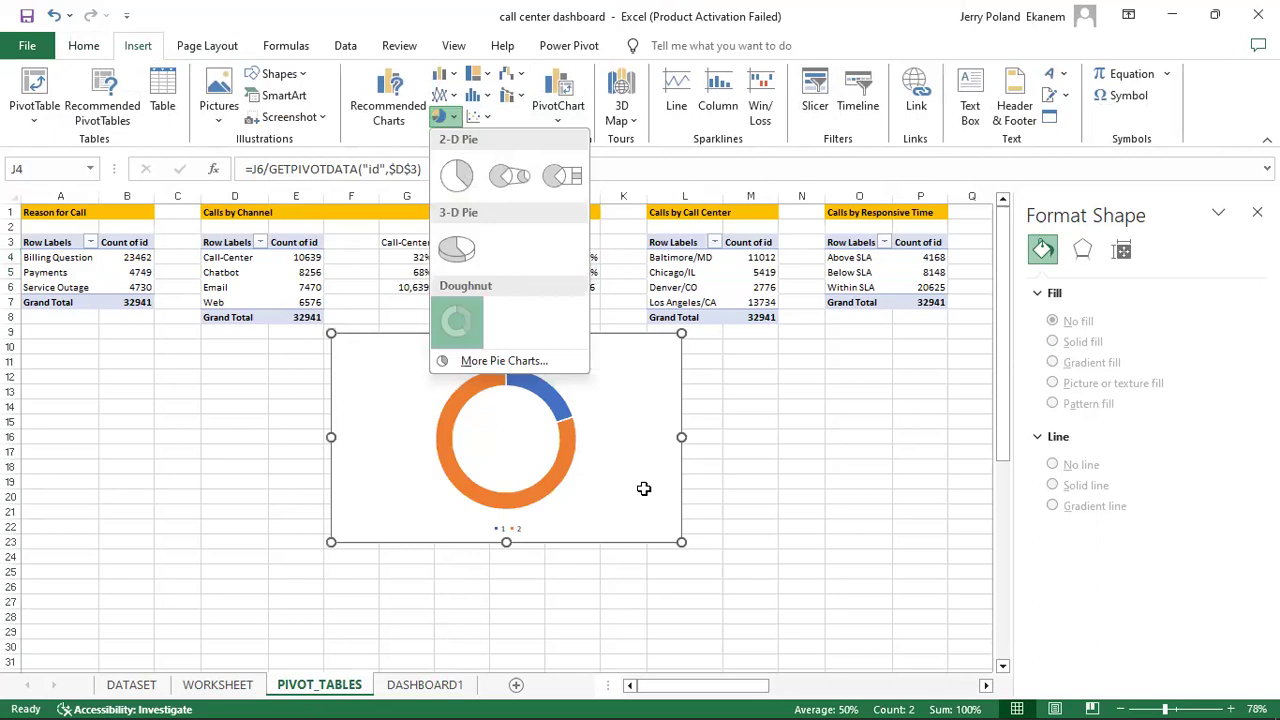
Step: Delete the legend and the chart title from the new Web doughnut chart
click(508, 530)
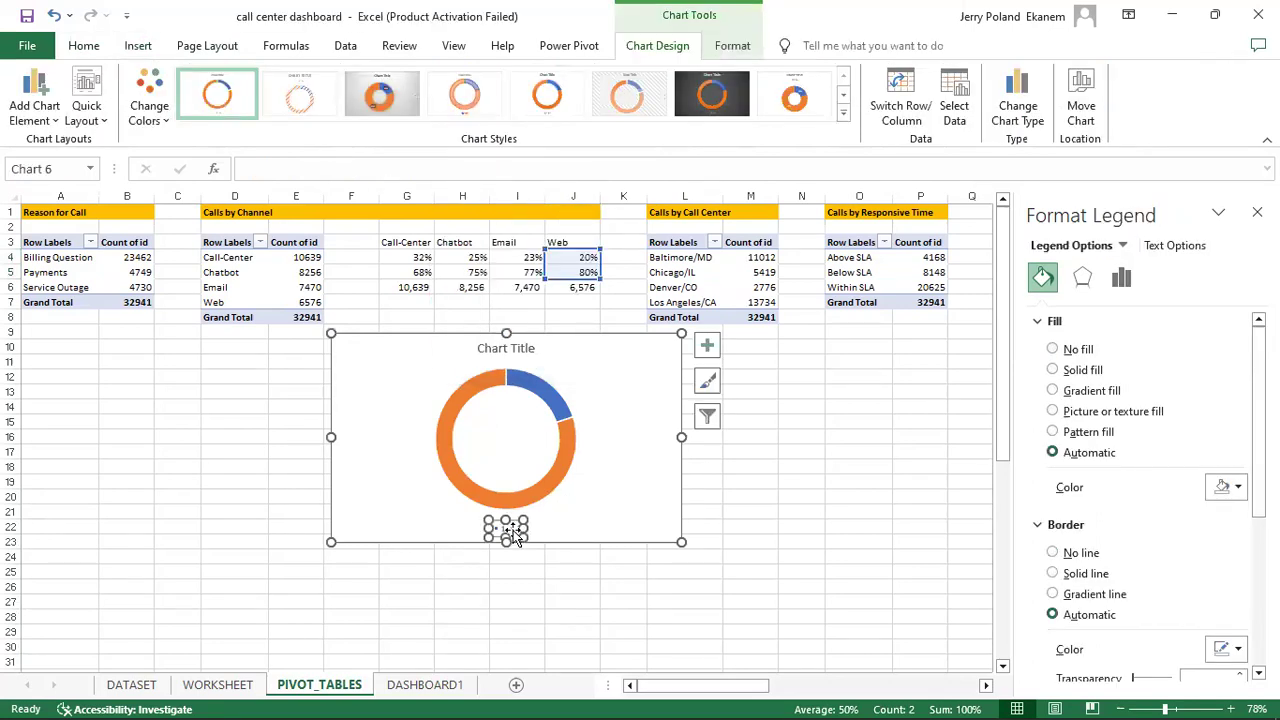
key(Delete)
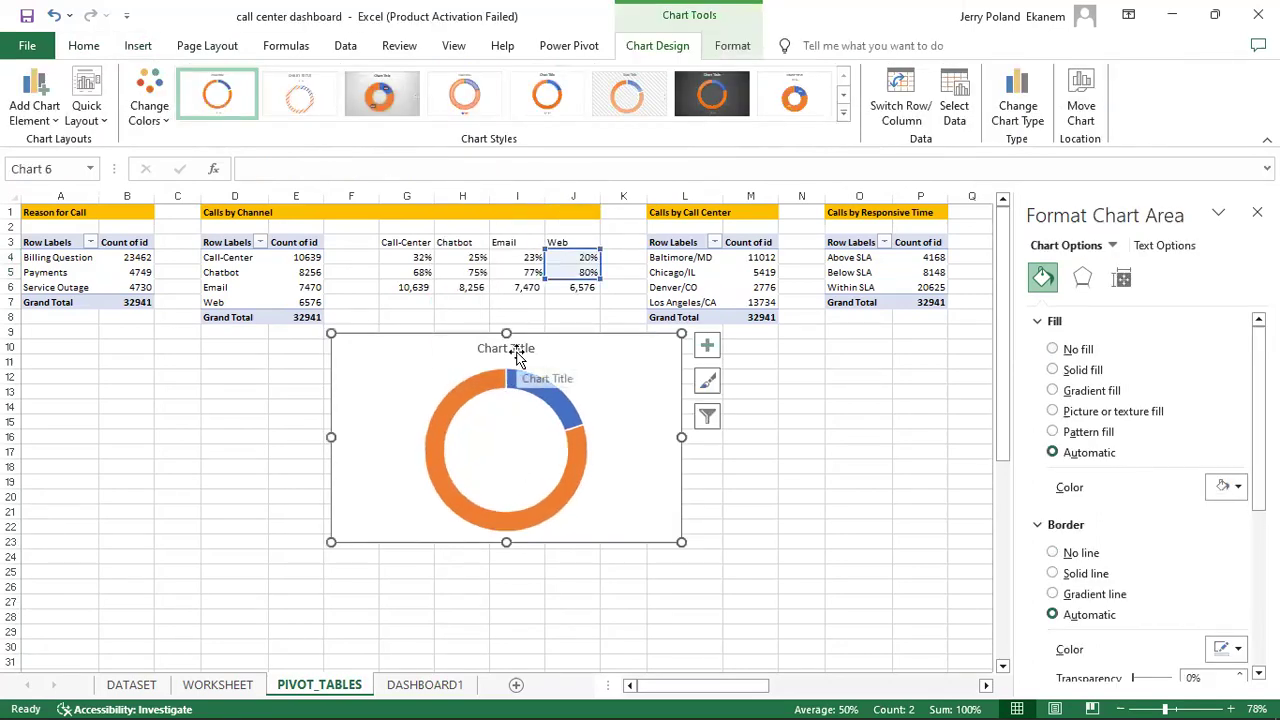
click(517, 350)
key(Delete)
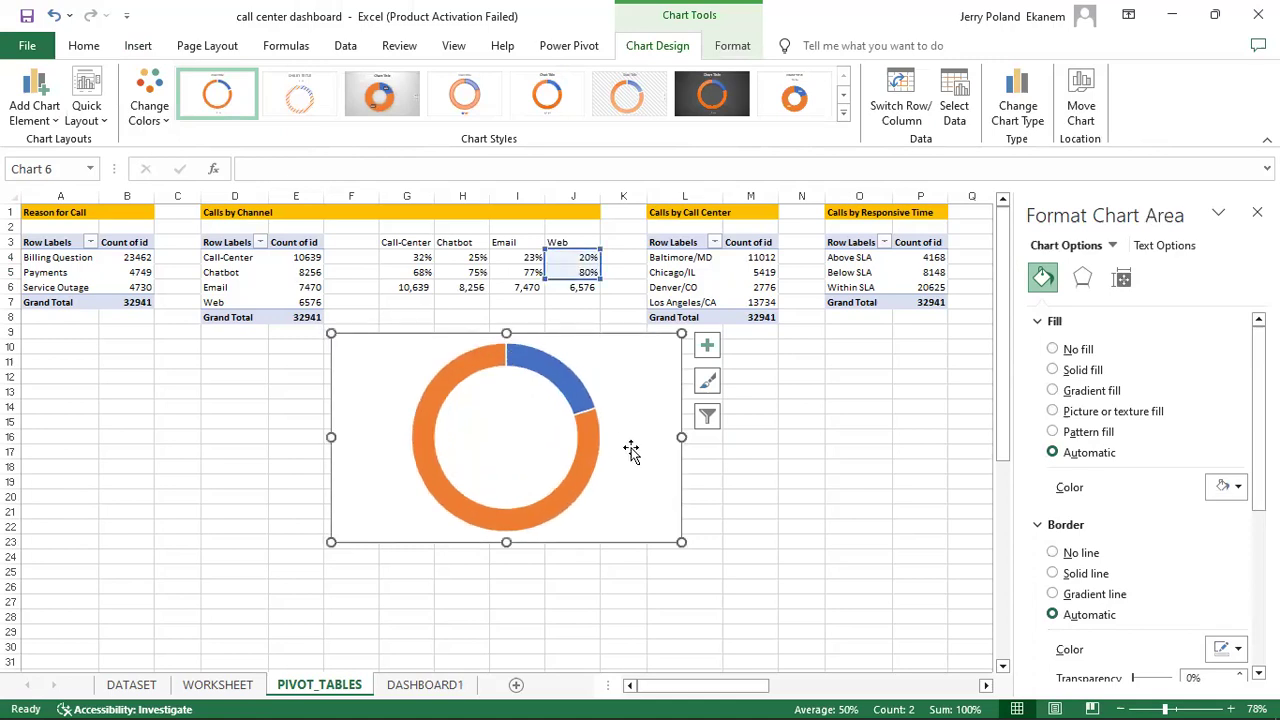
click(546, 506)
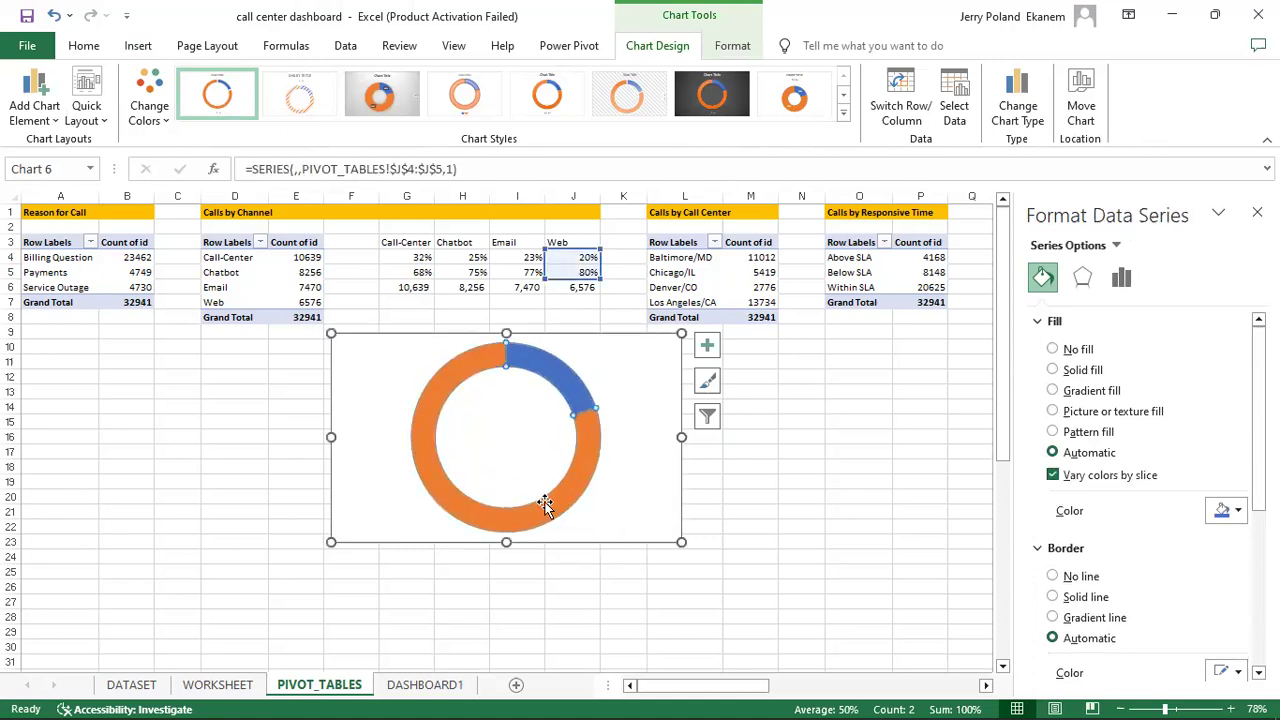
click(1234, 513)
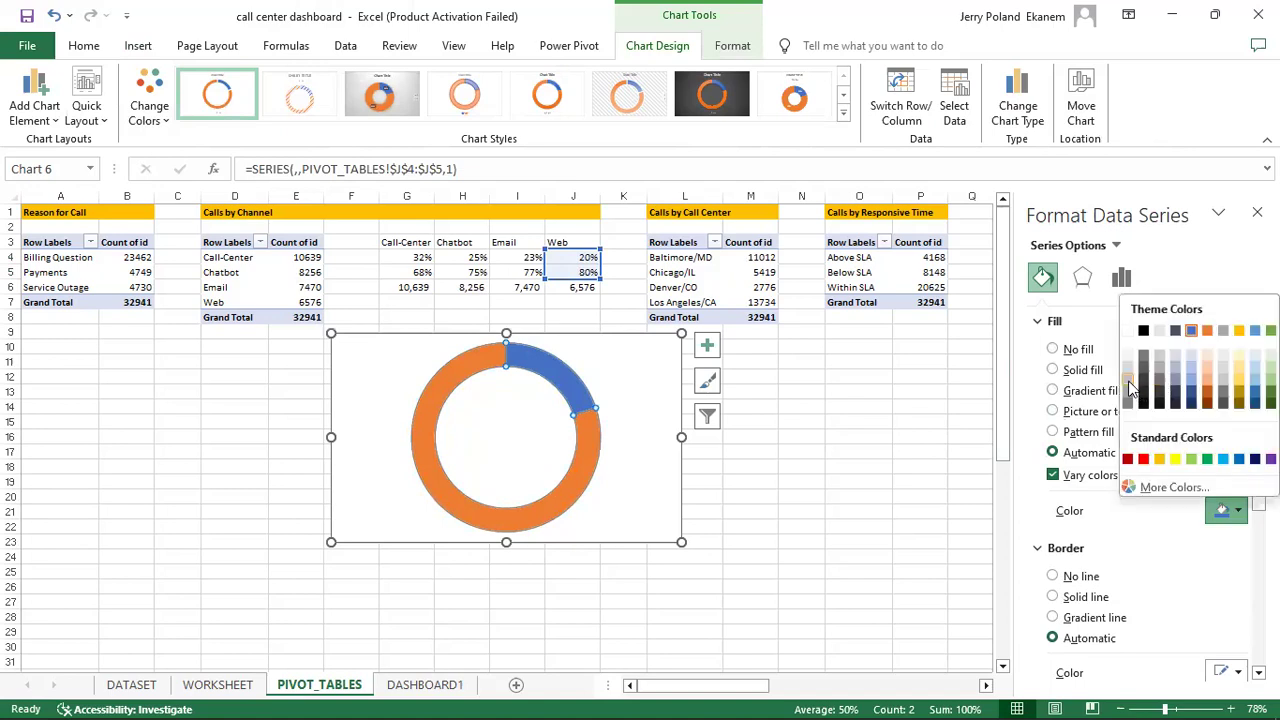
click(1129, 388)
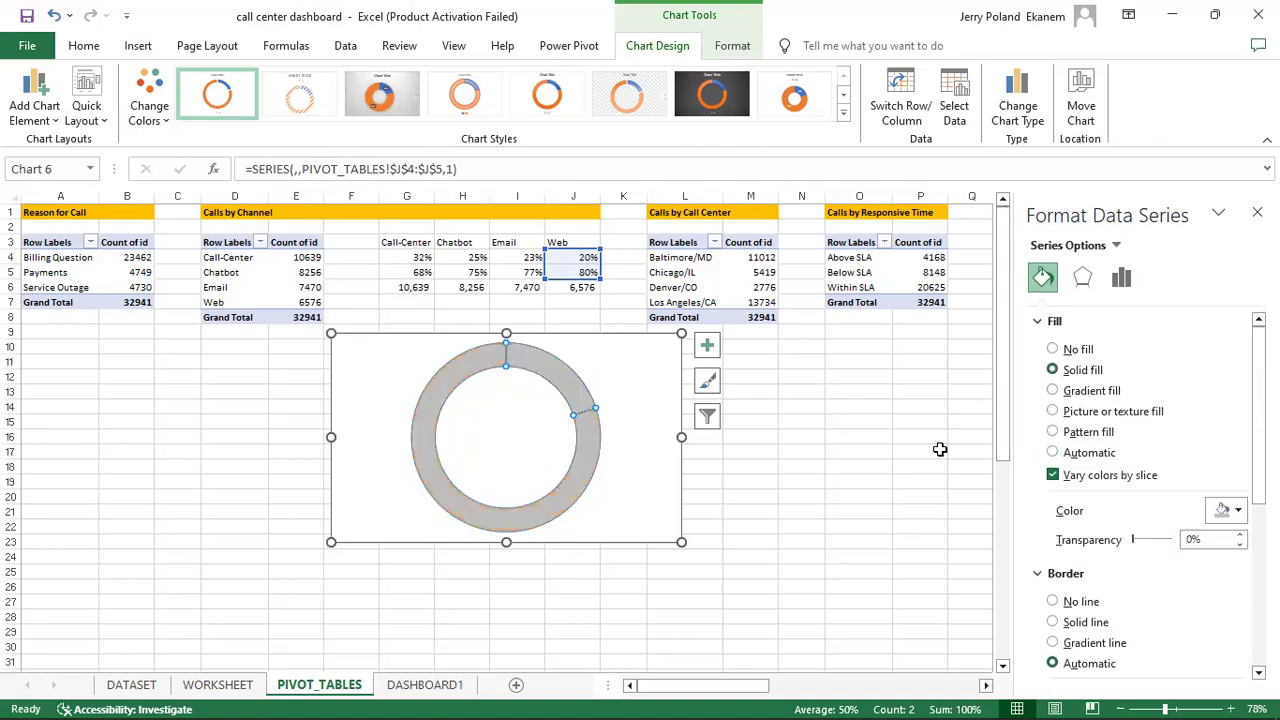
key(ctrl+z)
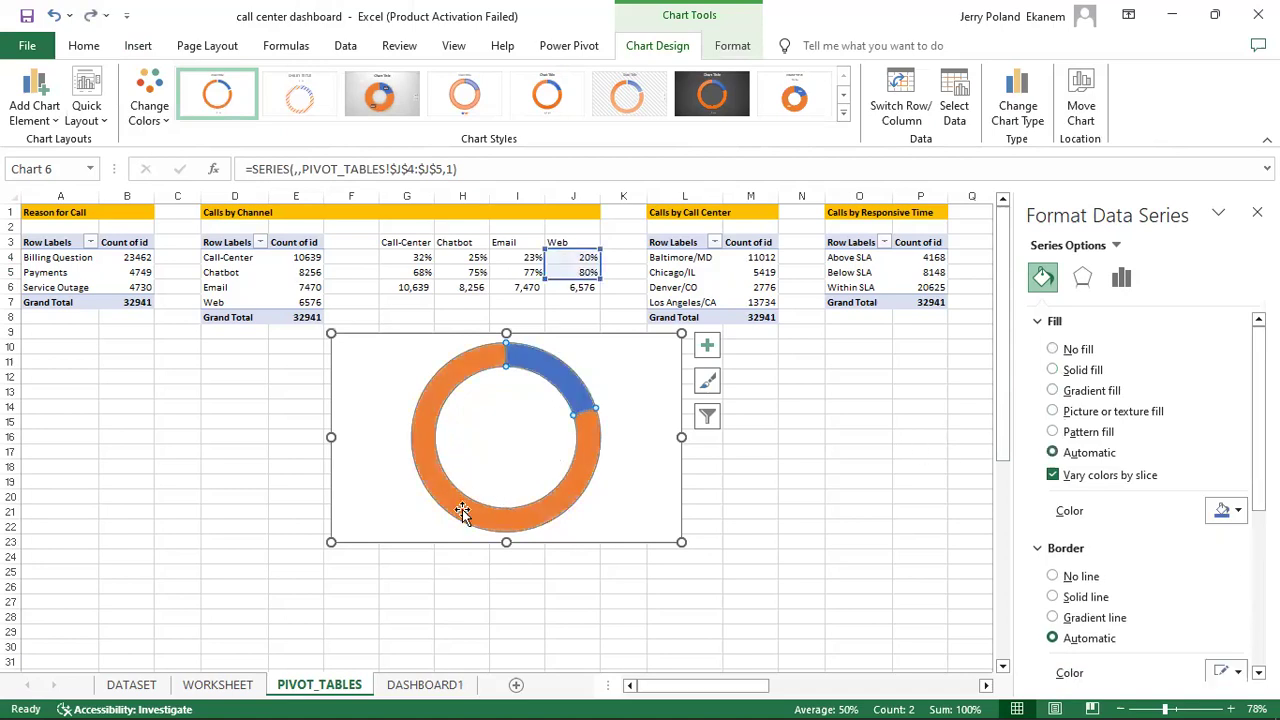
Step: Fill the larger slice of the Web doughnut, representing 80%, with the white theme colour's medium grey shade
click(462, 507)
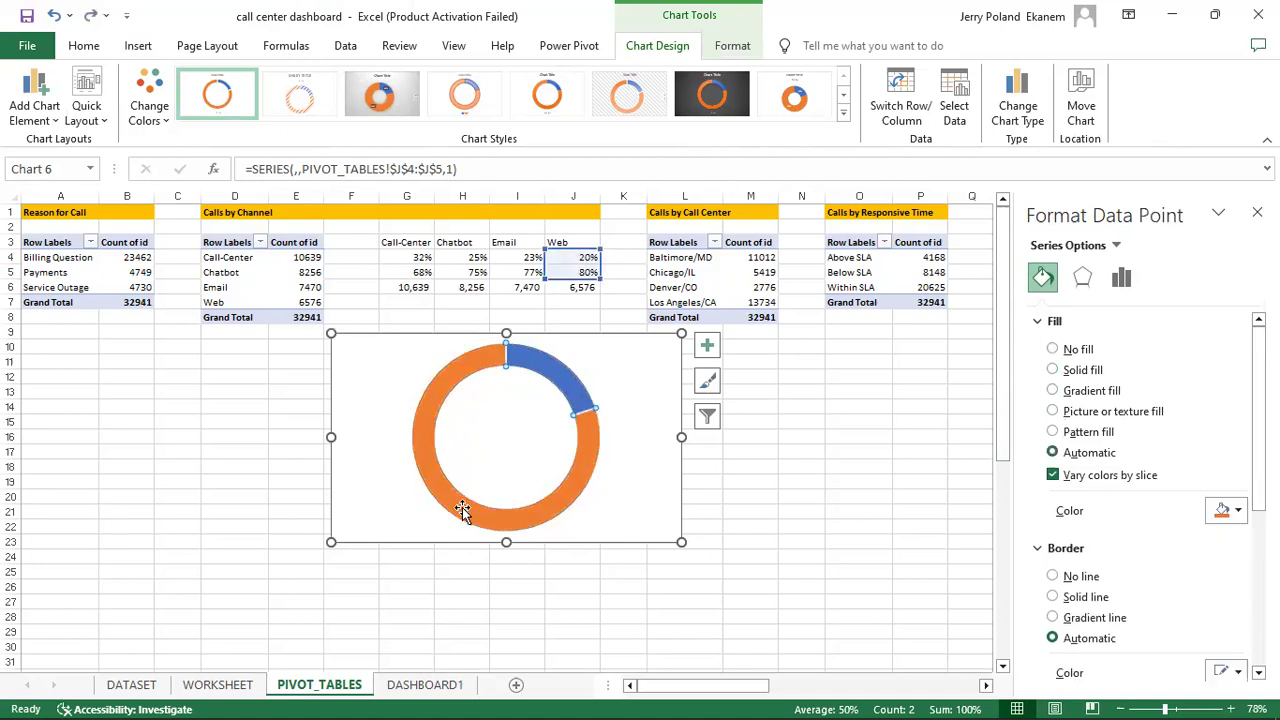
click(1229, 512)
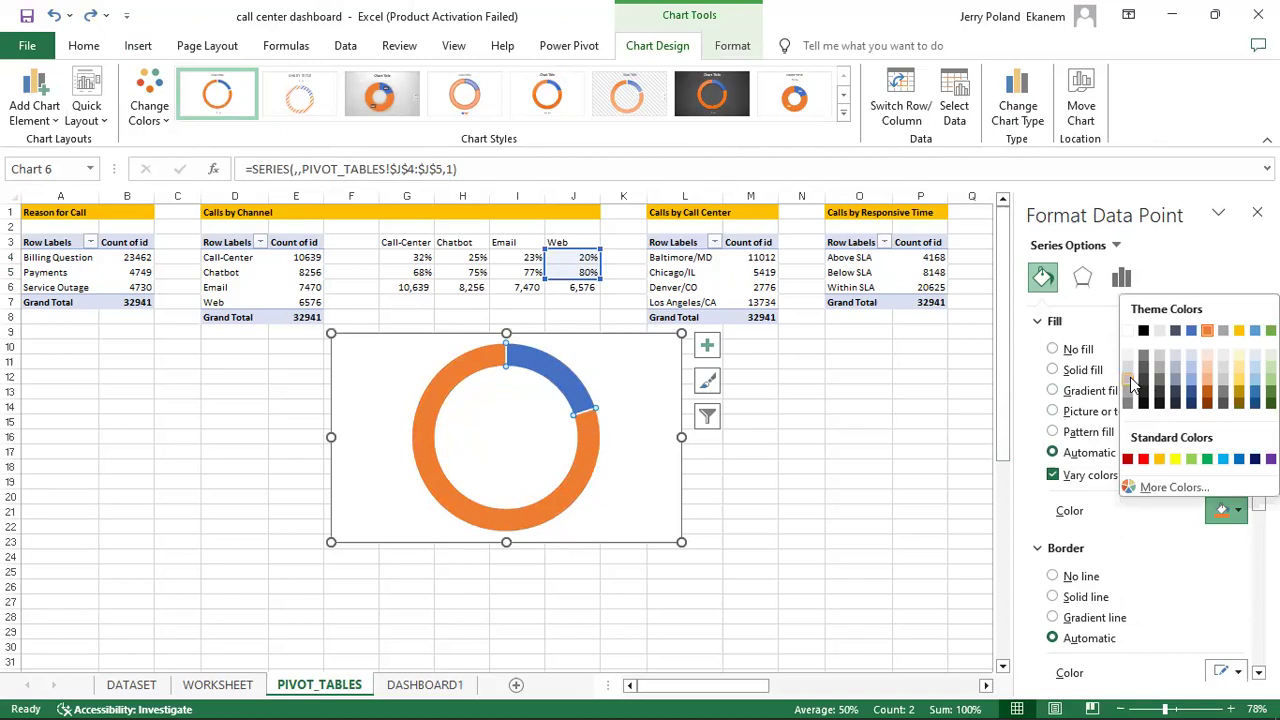
click(1131, 384)
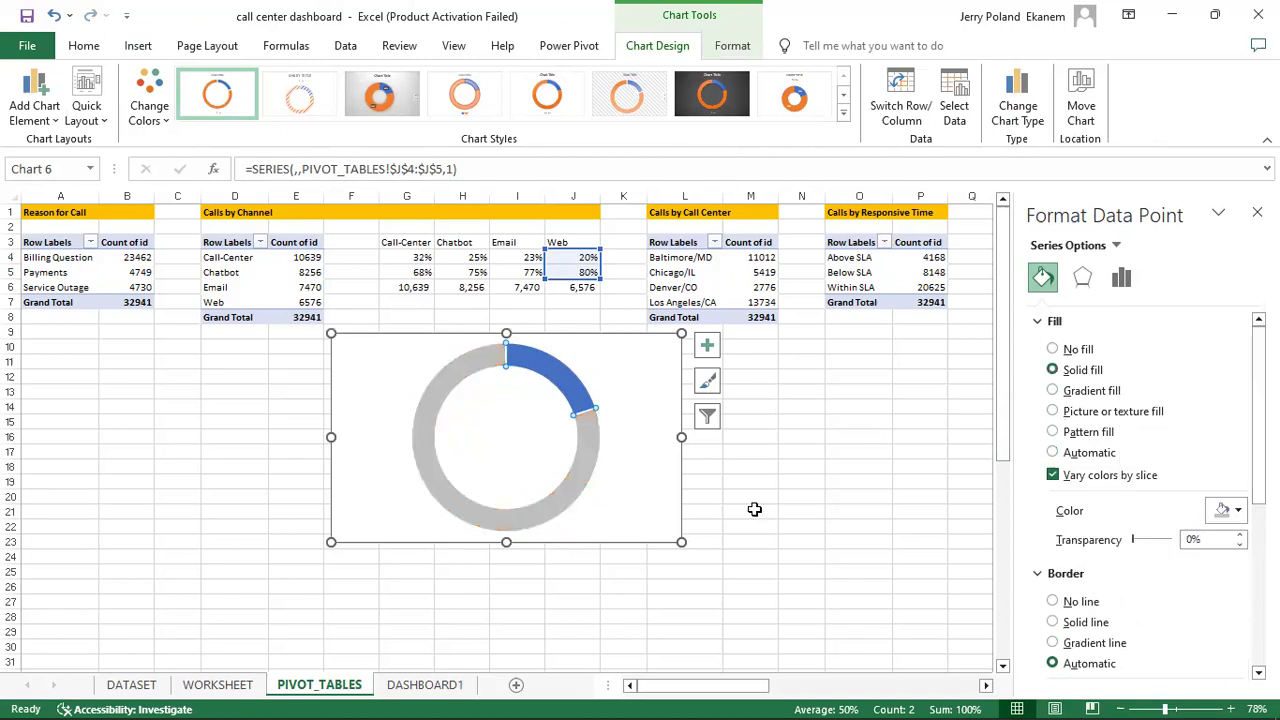
Step: Set the Web doughnut's hole size to 85% and remove the border line from its data series
click(679, 543)
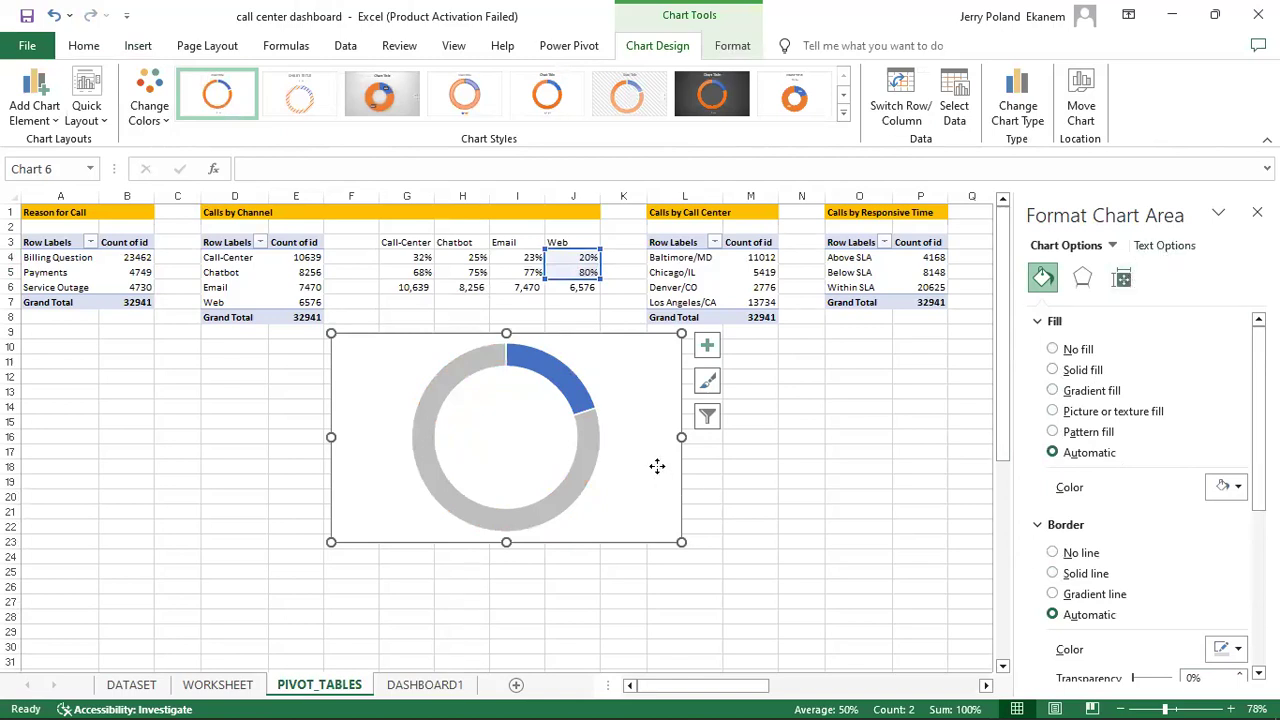
click(1121, 279)
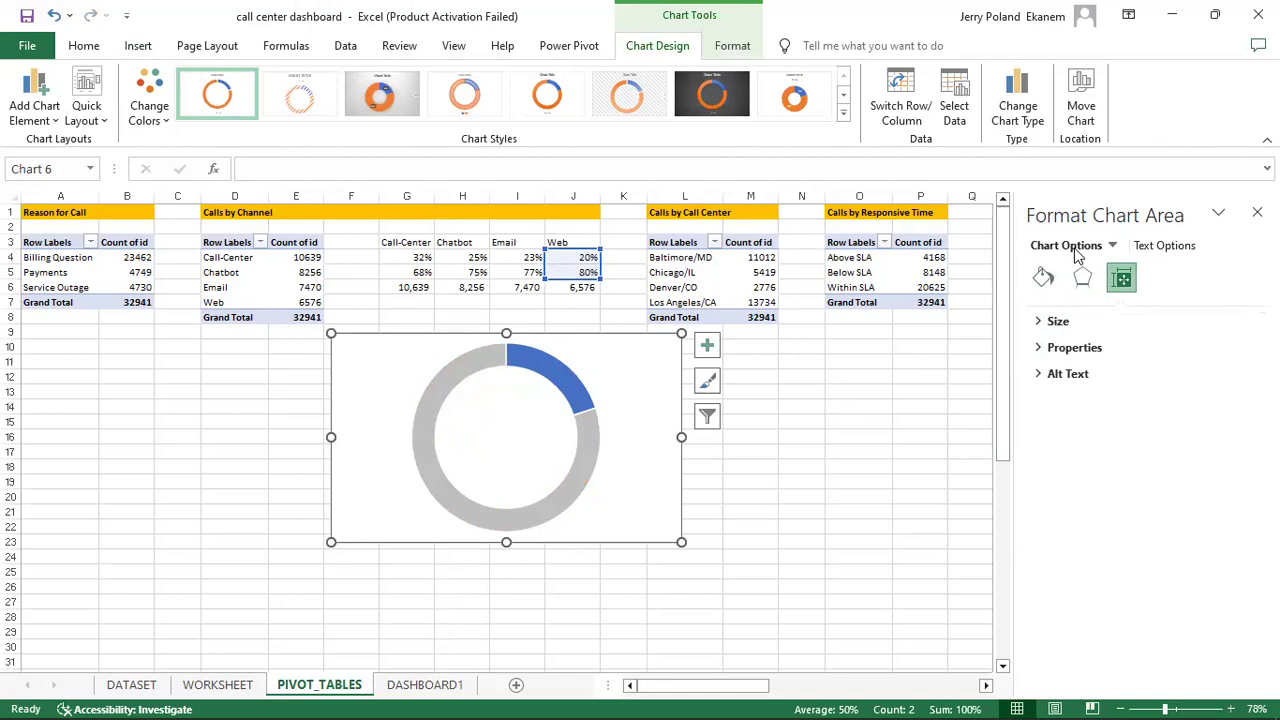
click(474, 478)
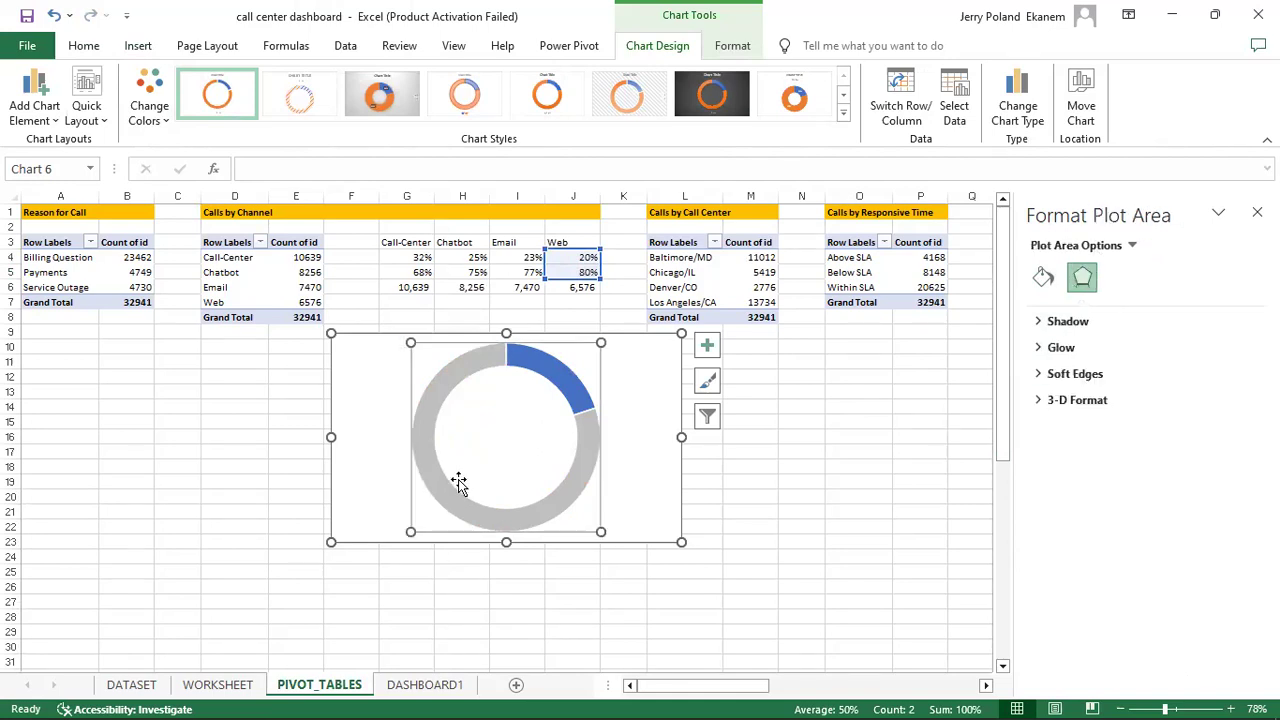
click(452, 488)
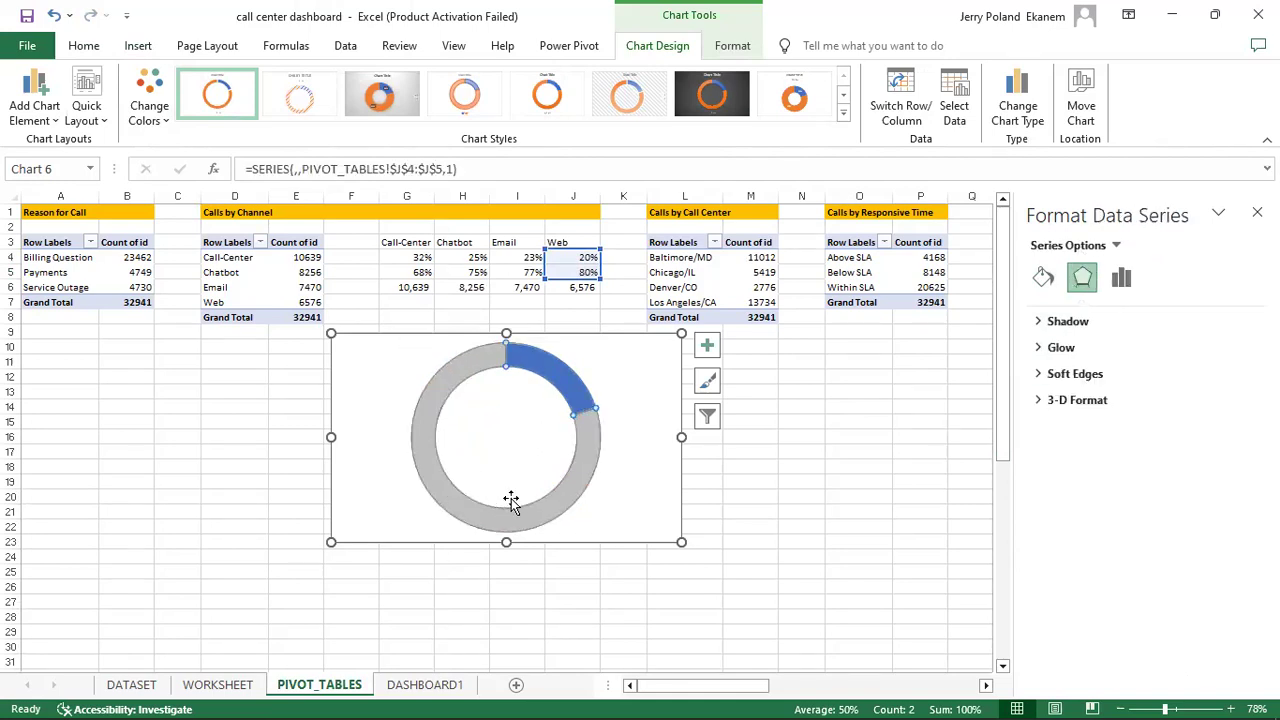
click(1121, 279)
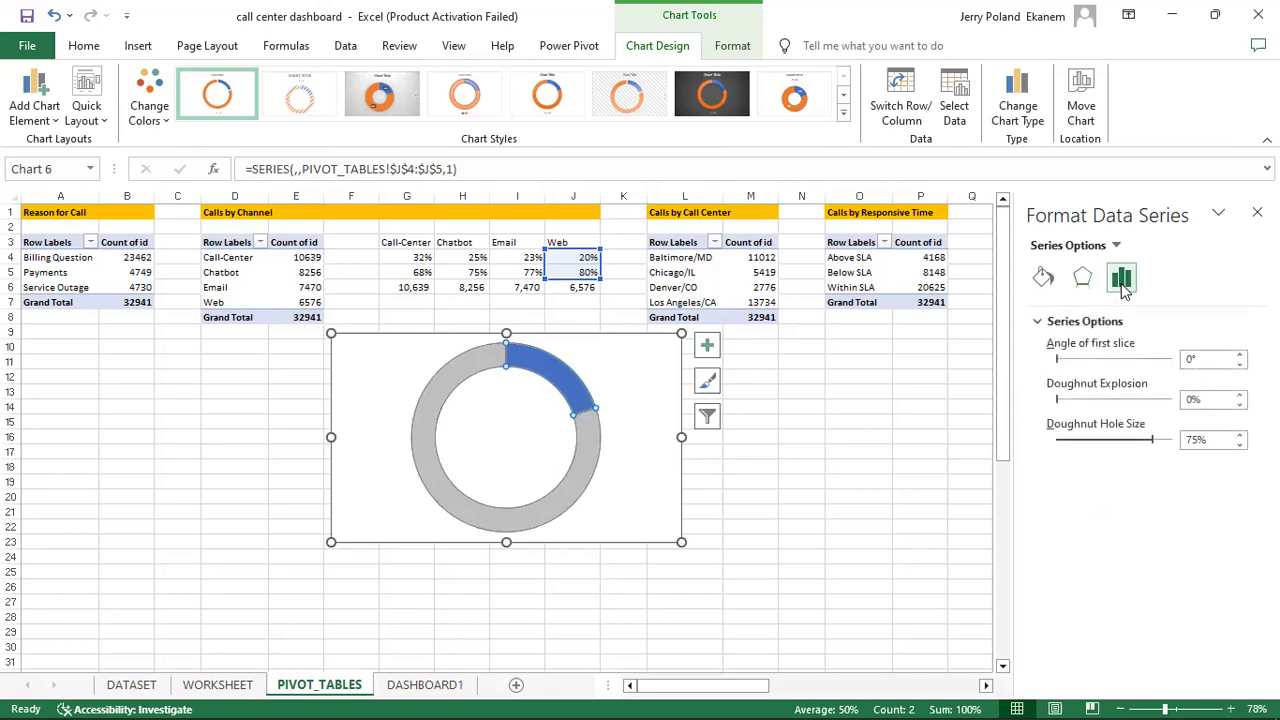
click(1192, 442)
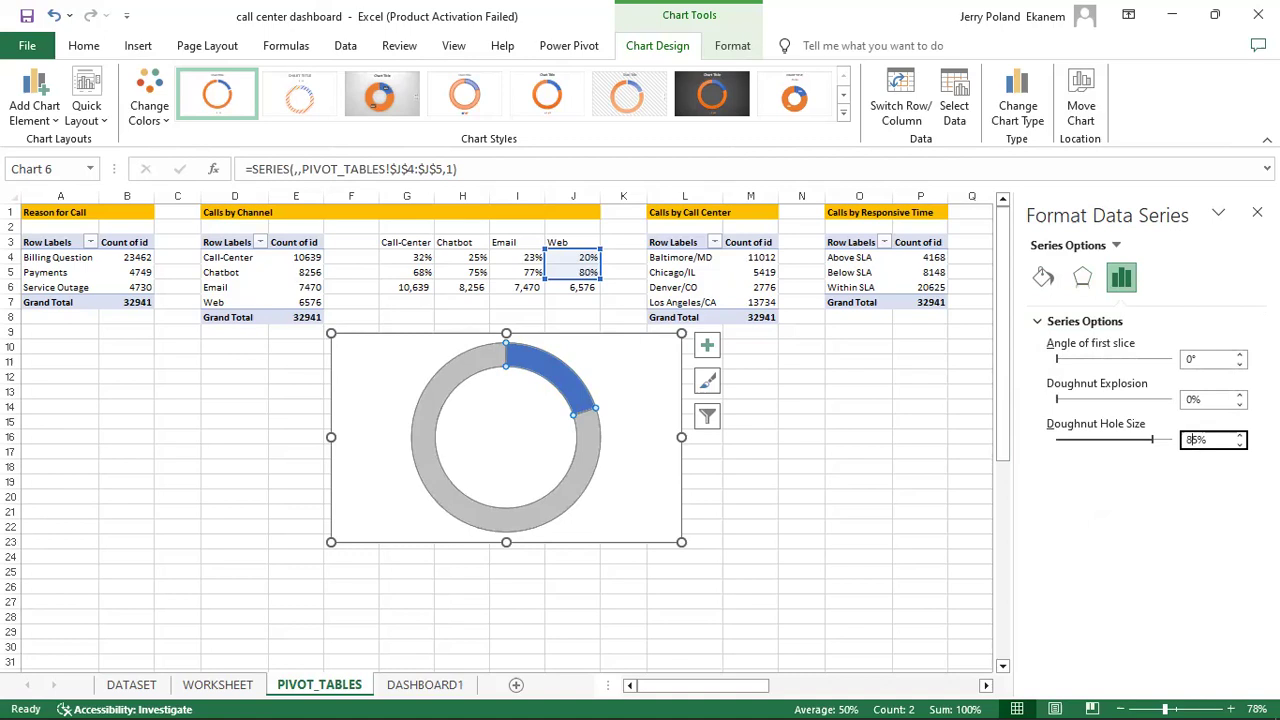
key(Return)
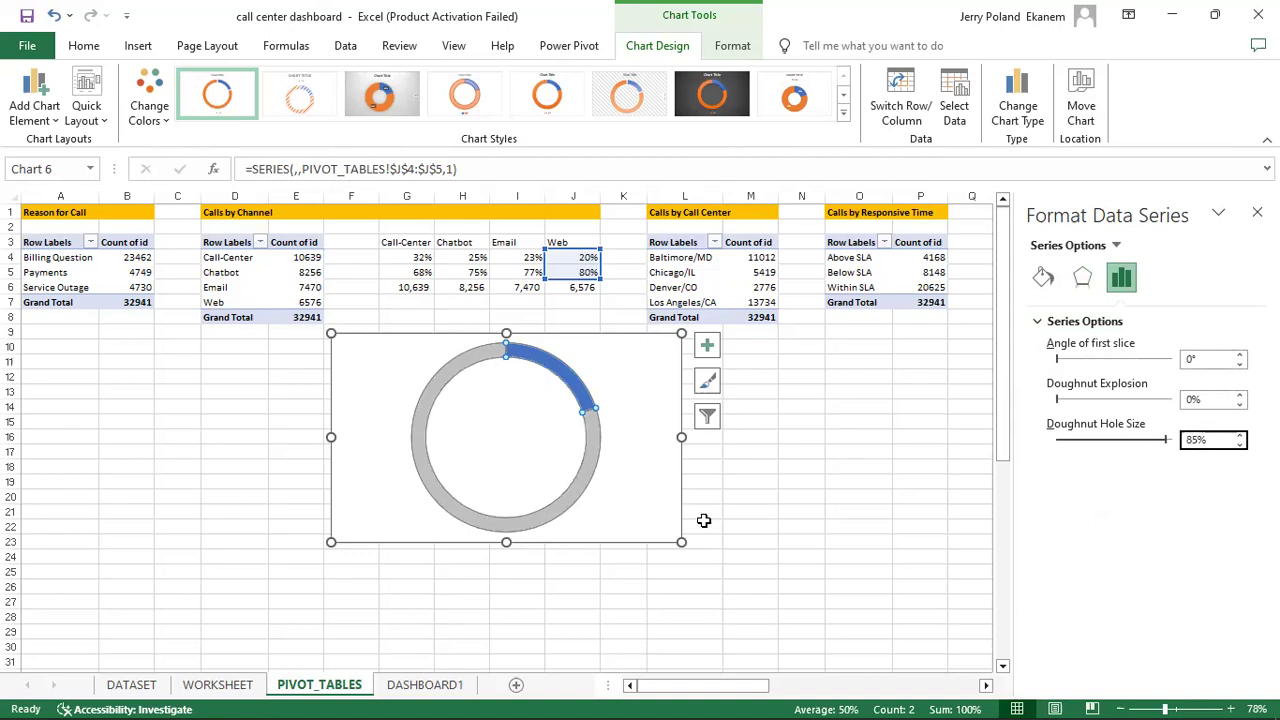
click(1043, 279)
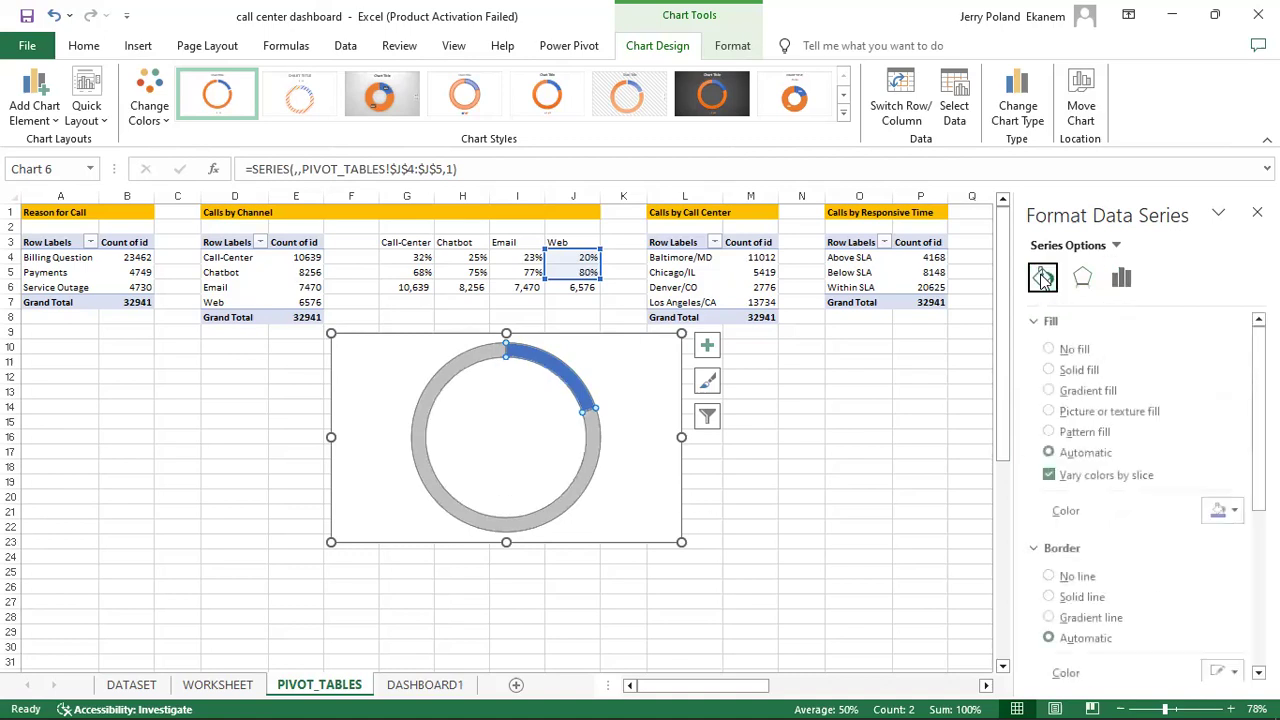
click(1058, 577)
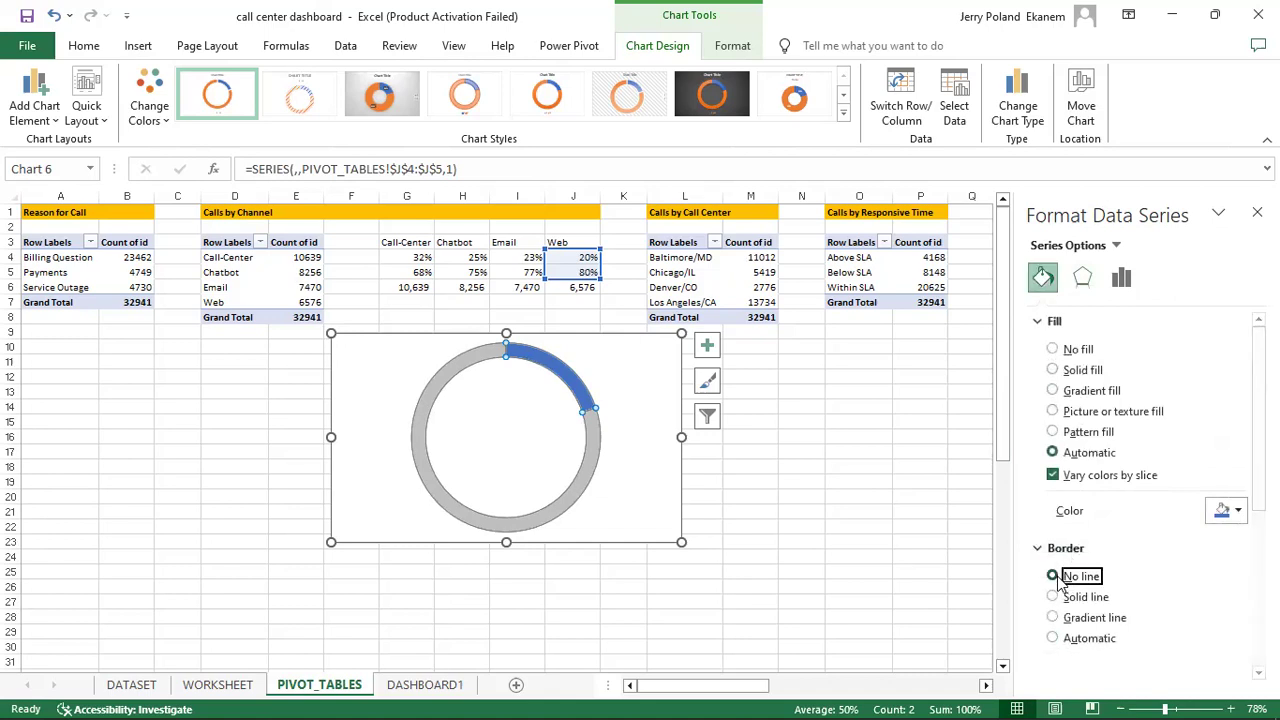
click(1053, 349)
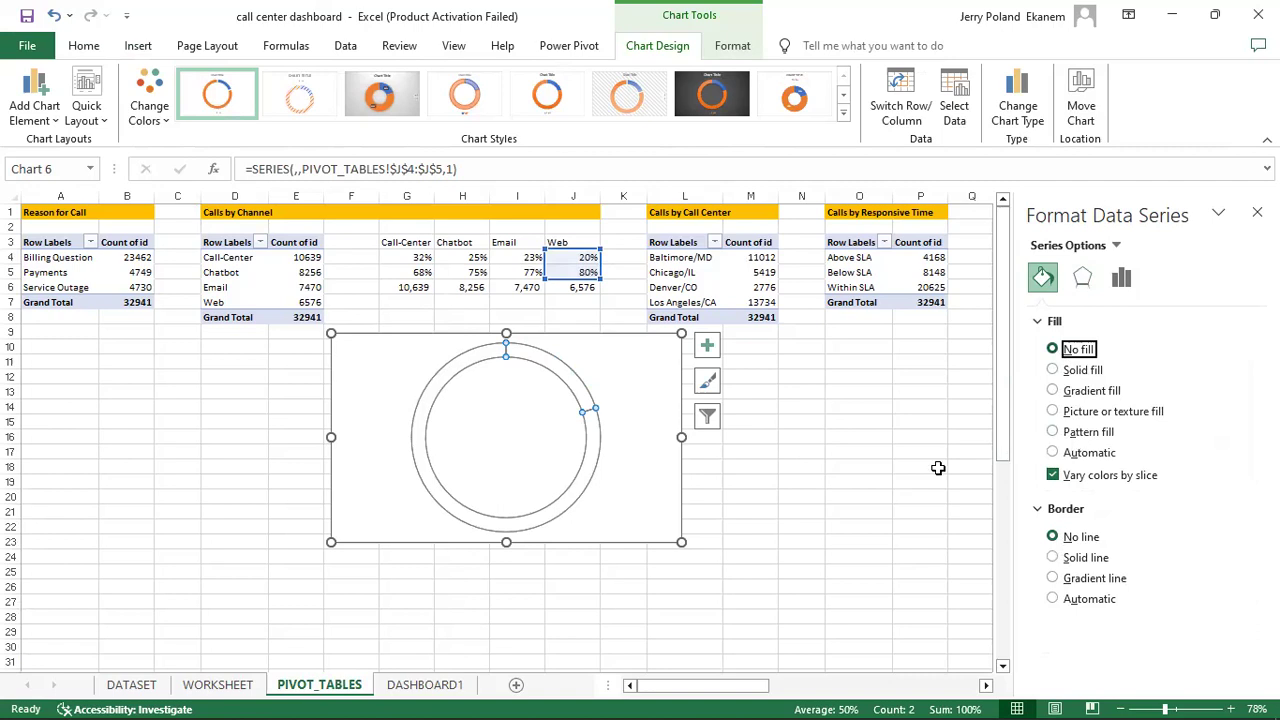
click(885, 509)
click(884, 506)
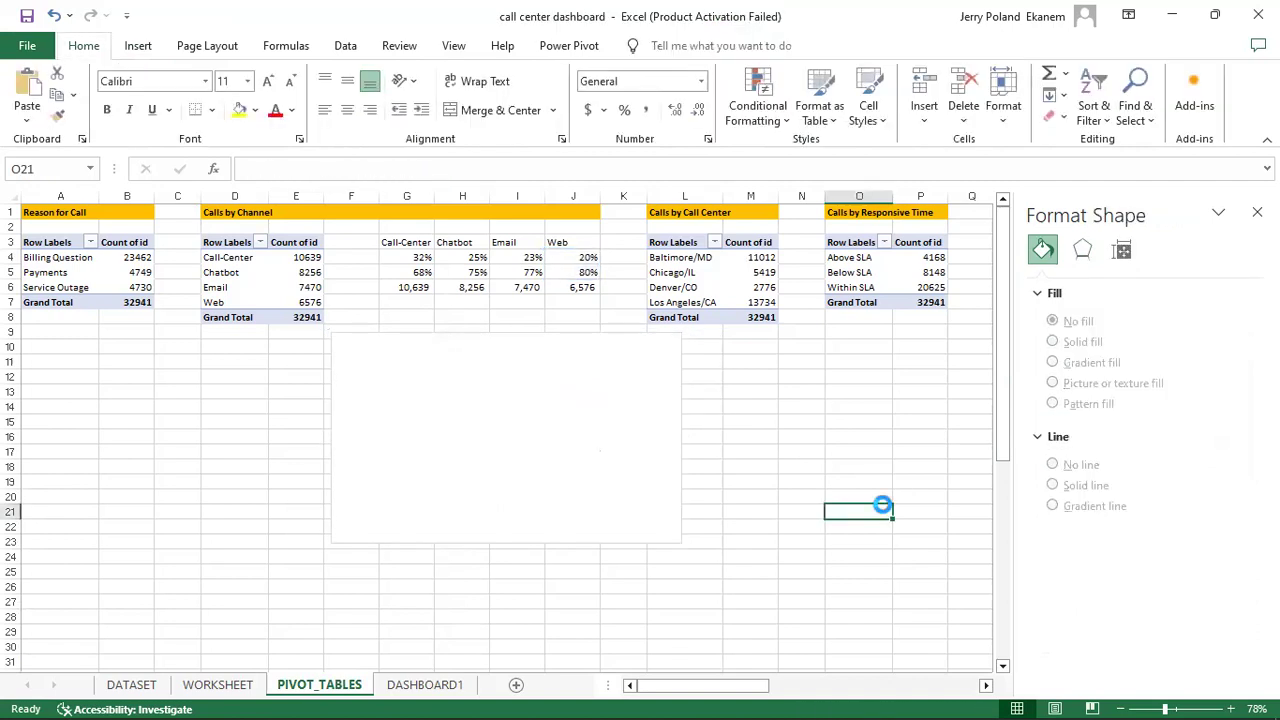
Step: Set the Web chart area's fill to No fill so its background is transparent
click(655, 495)
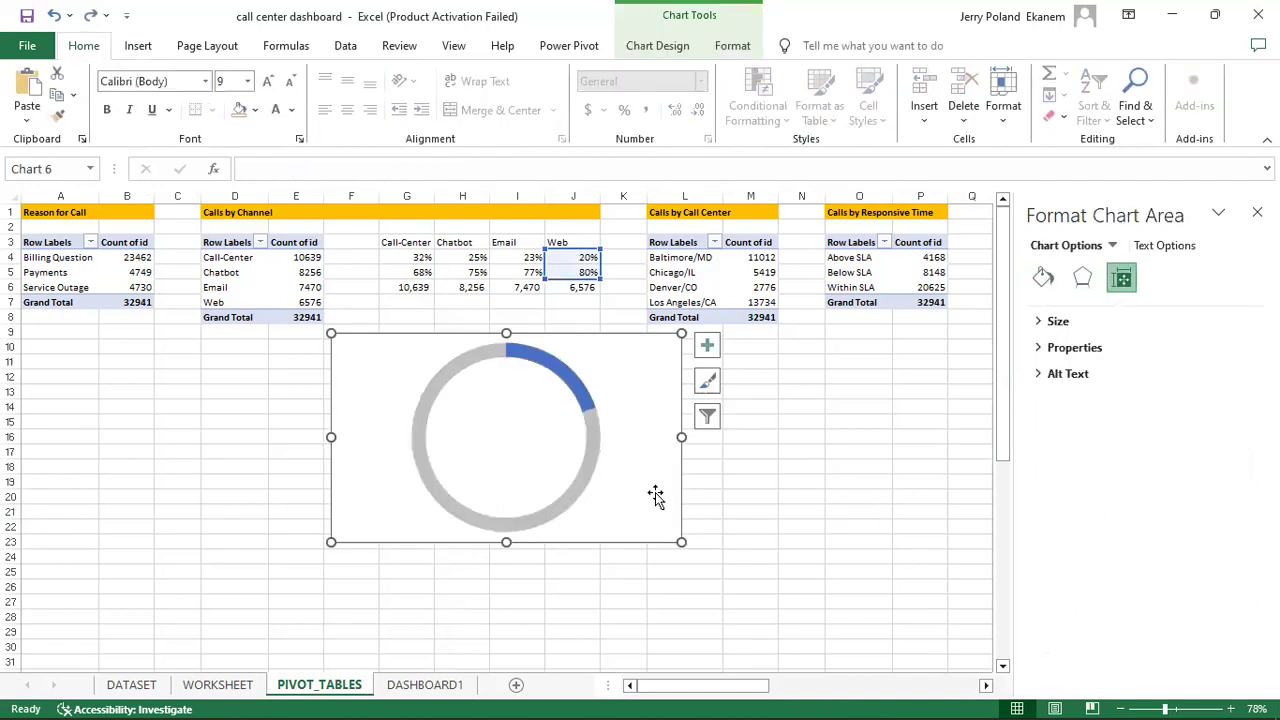
click(1043, 278)
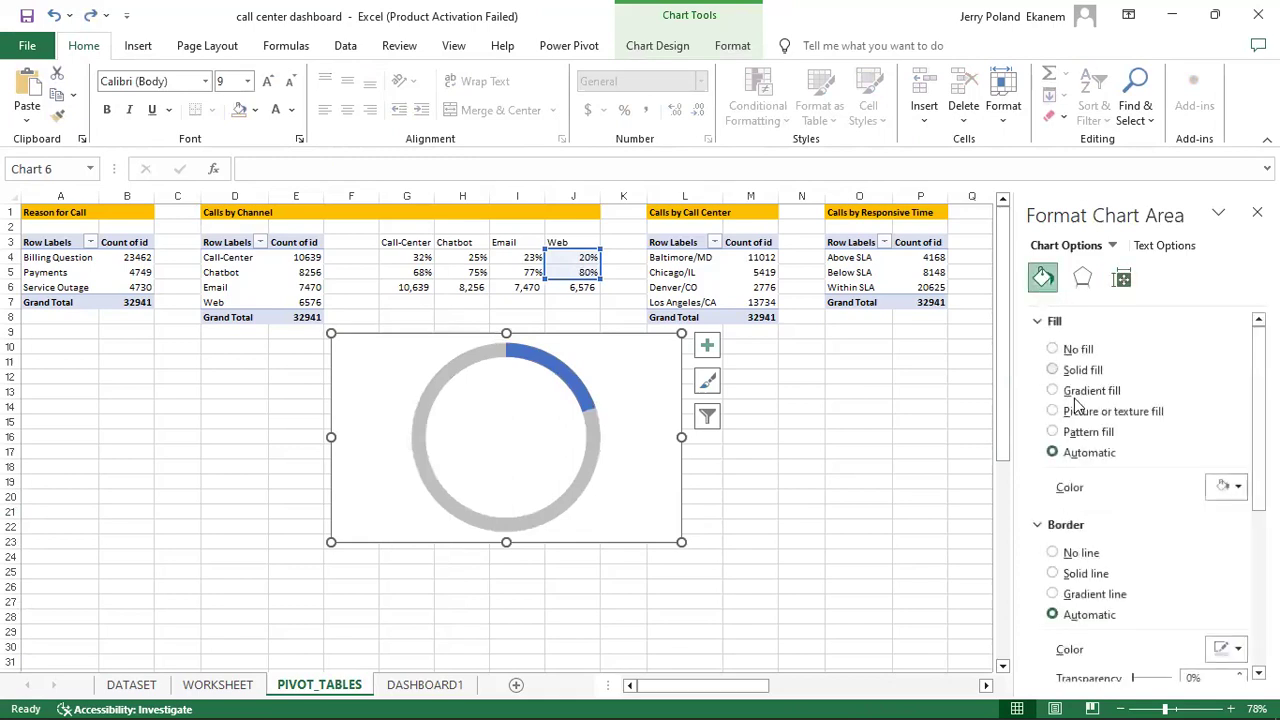
click(1055, 350)
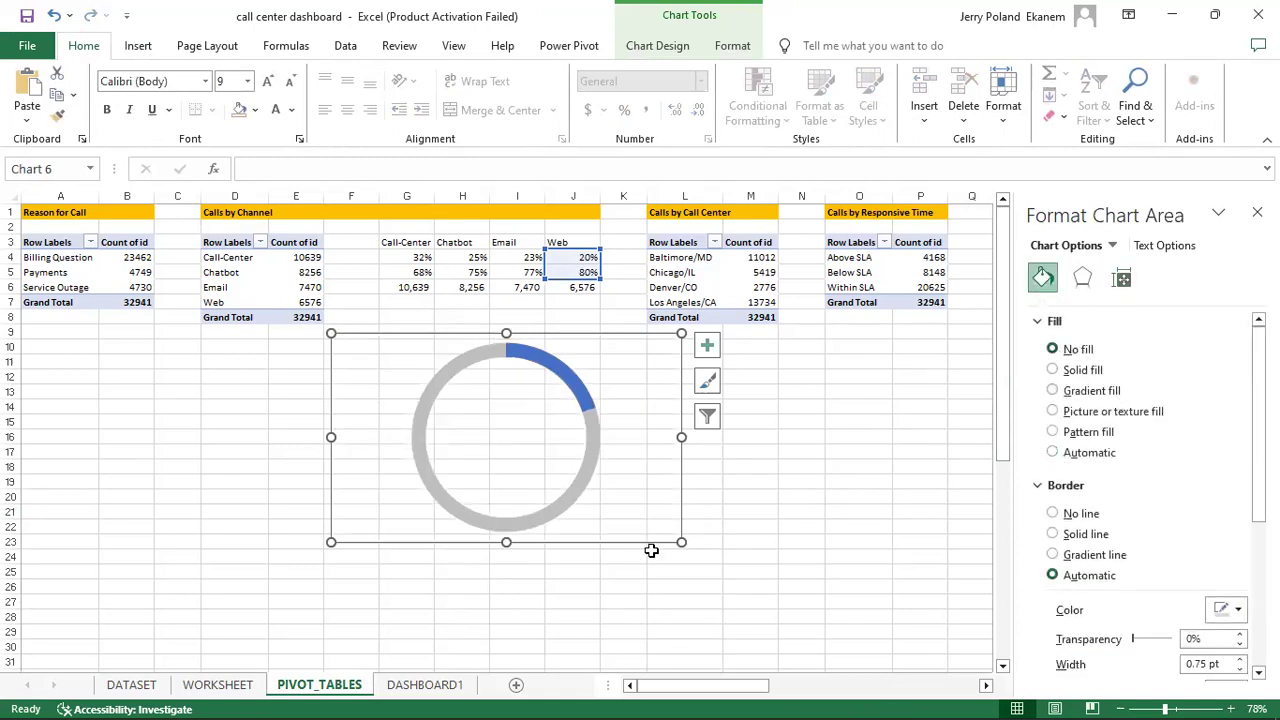
Step: Move the Web doughnut chart from the PIVOT_TABLES sheet to the DASHBOARD1 sheet
key(ctrl+x)
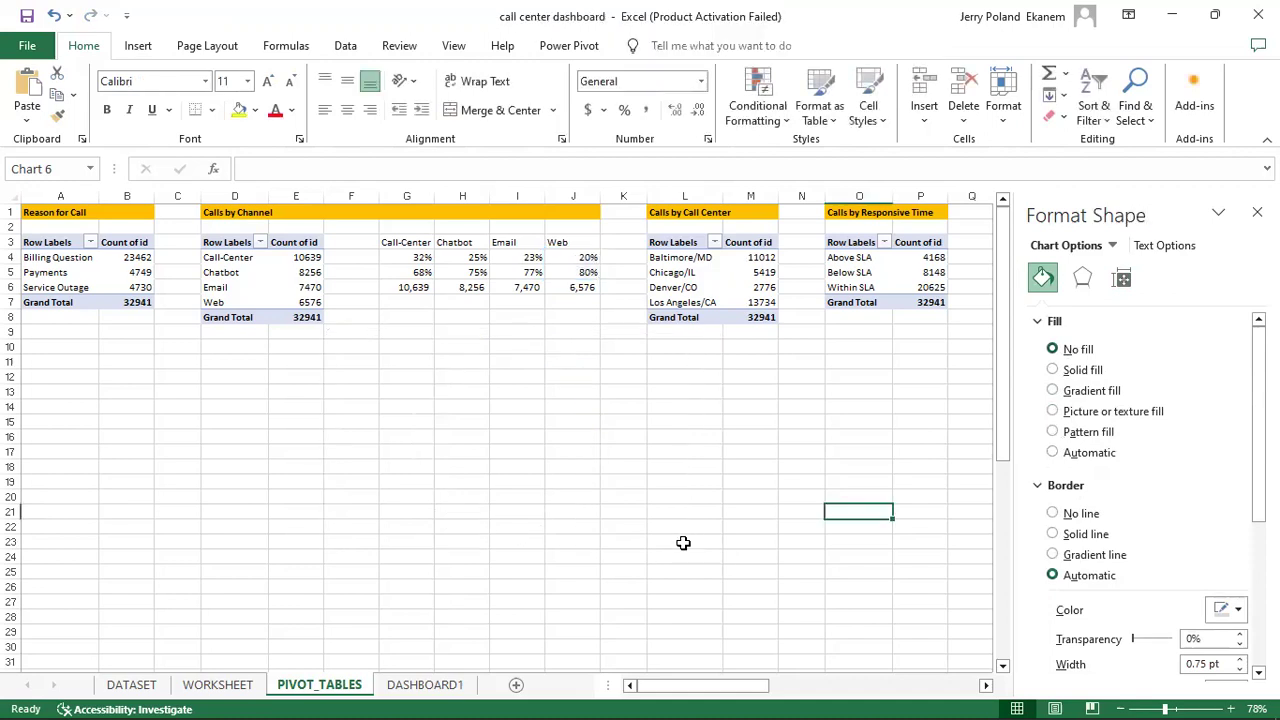
click(418, 690)
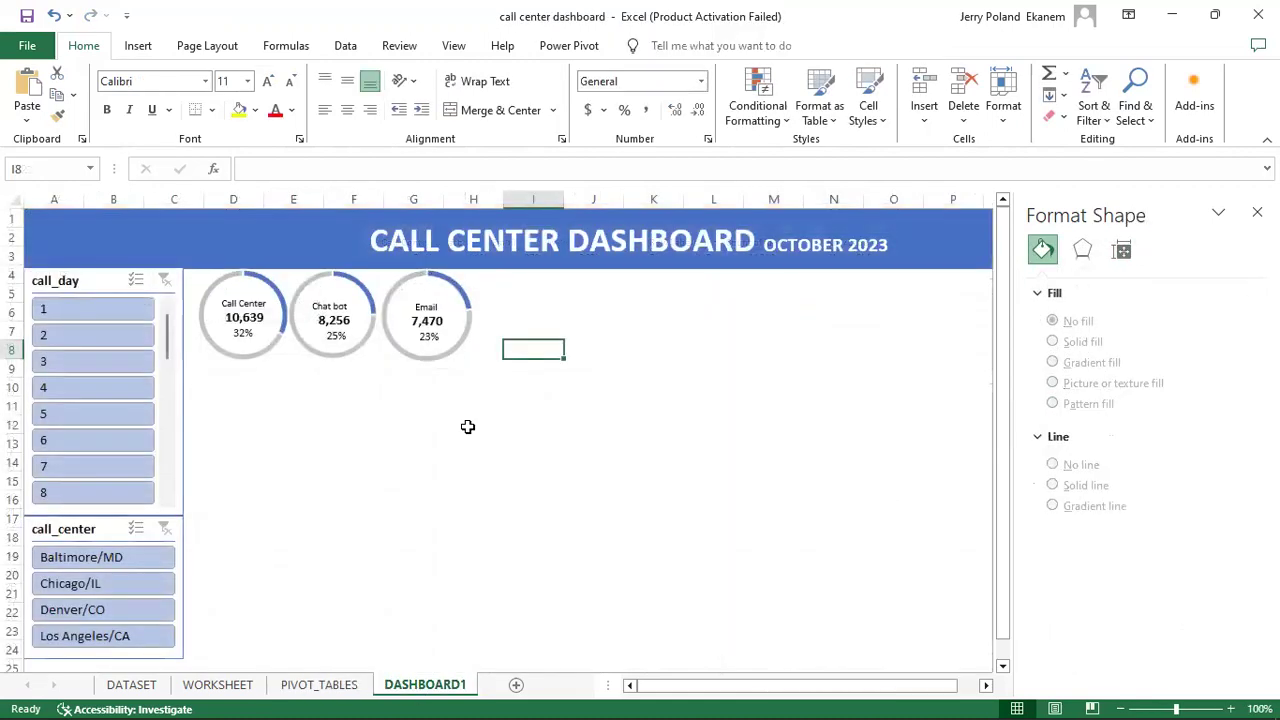
key(ctrl+v)
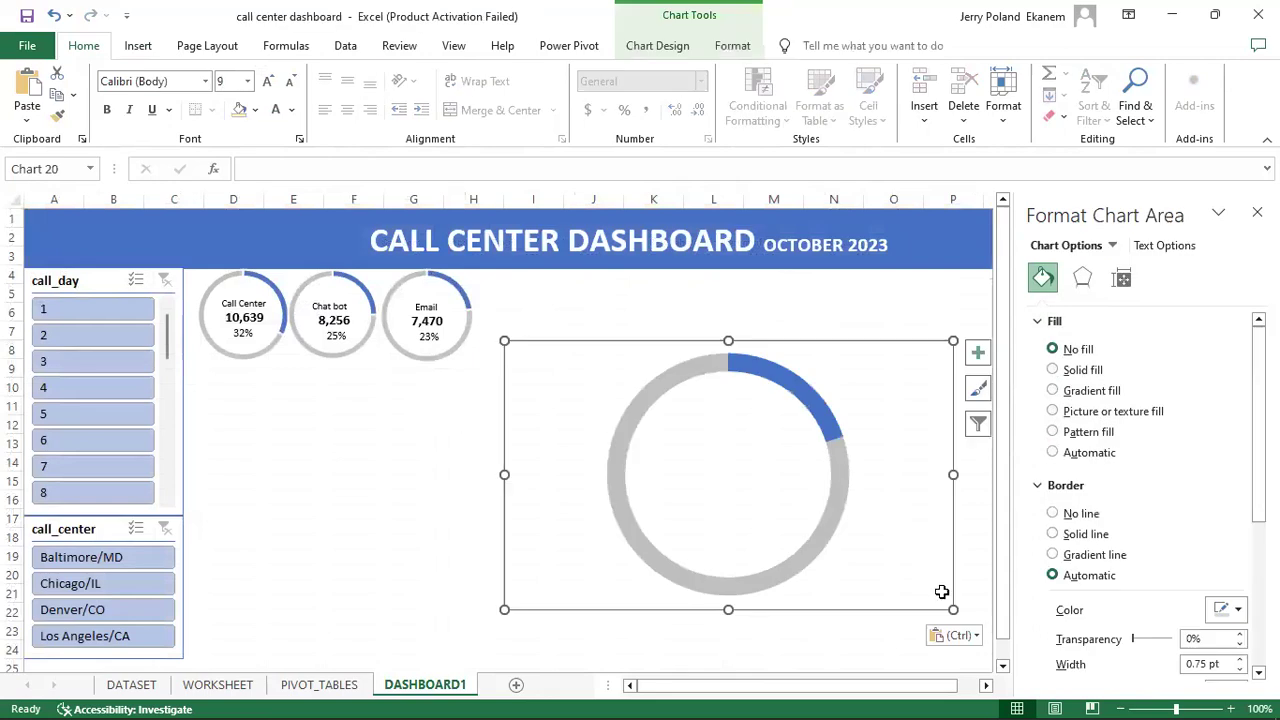
Step: Shrink the Web doughnut chart and place it beside the Email doughnut, just below the dashboard header
drag(953, 609, 781, 521)
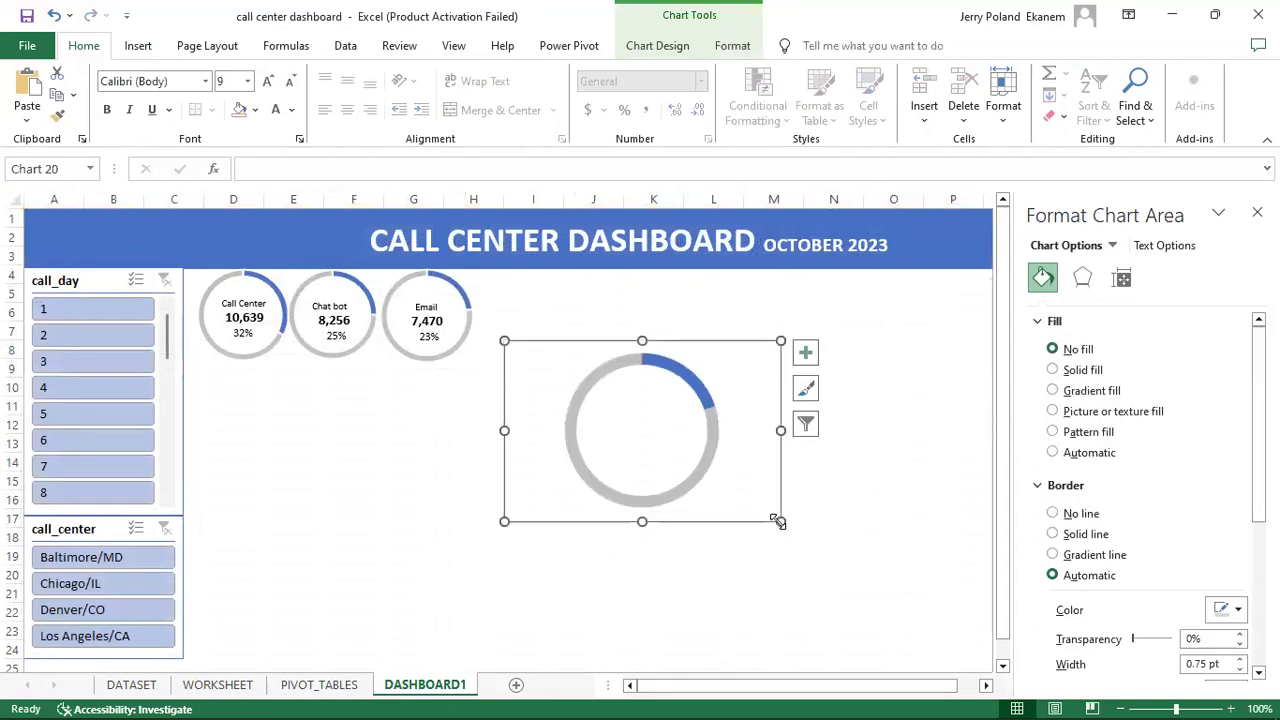
drag(502, 338, 570, 360)
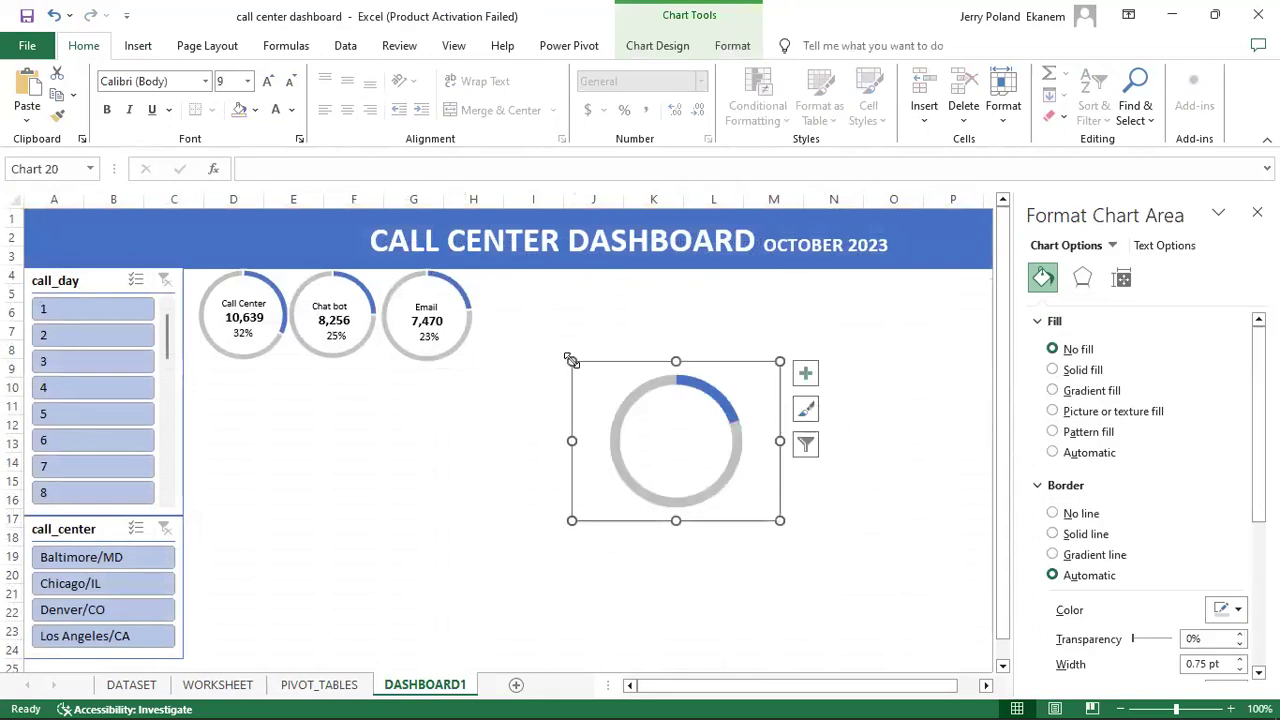
drag(778, 520, 729, 508)
drag(690, 403, 678, 368)
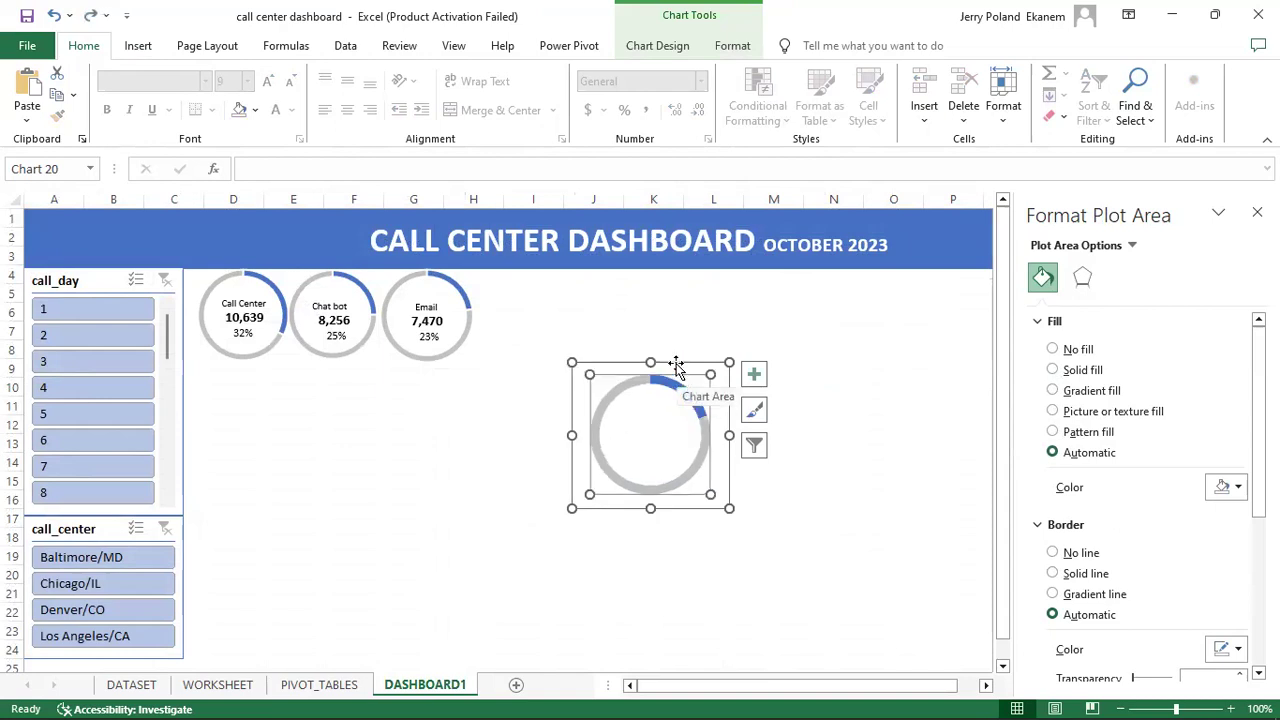
click(716, 366)
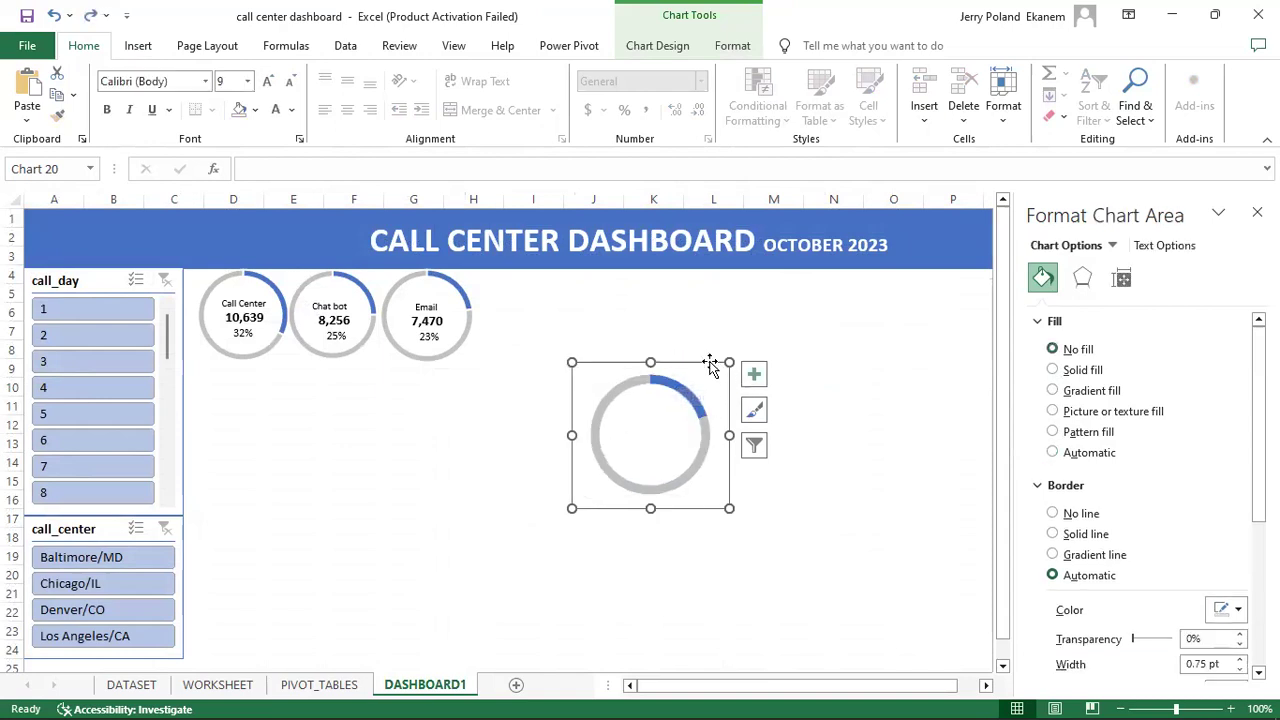
drag(710, 361, 611, 266)
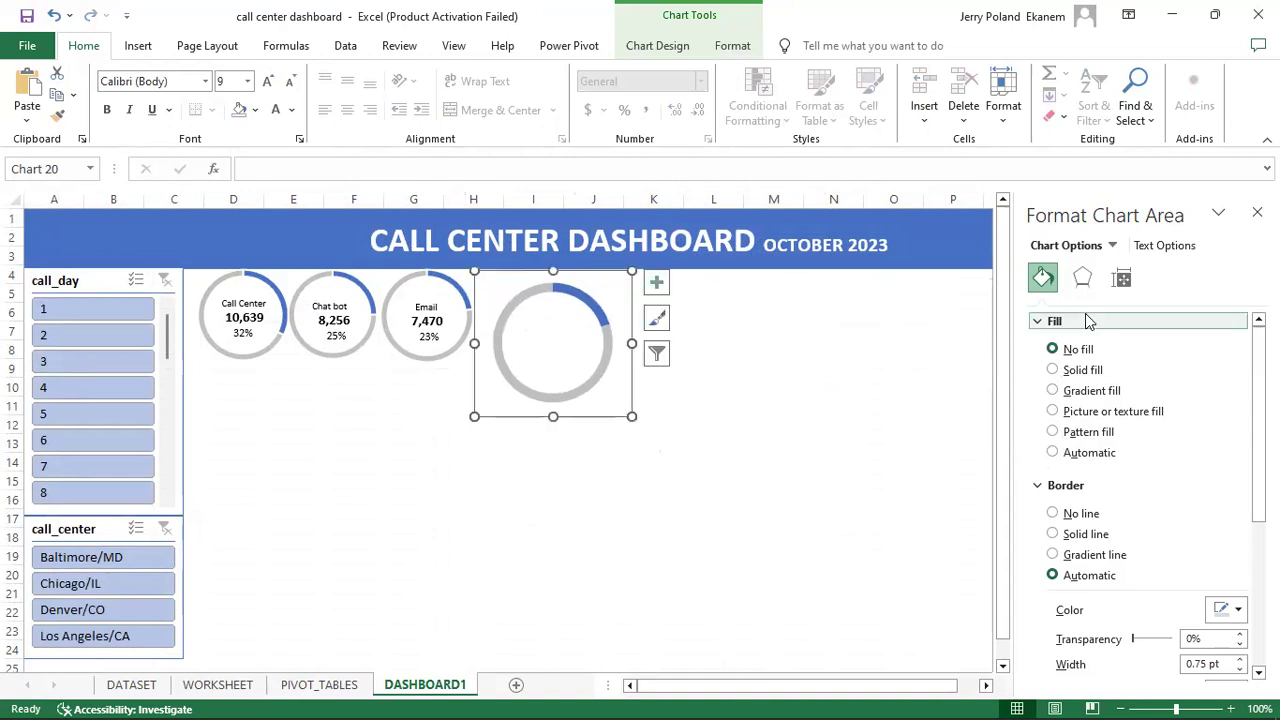
Step: Remove the Web chart area's border, then match the doughnut's size and alignment to the Email doughnut beside it
click(1055, 515)
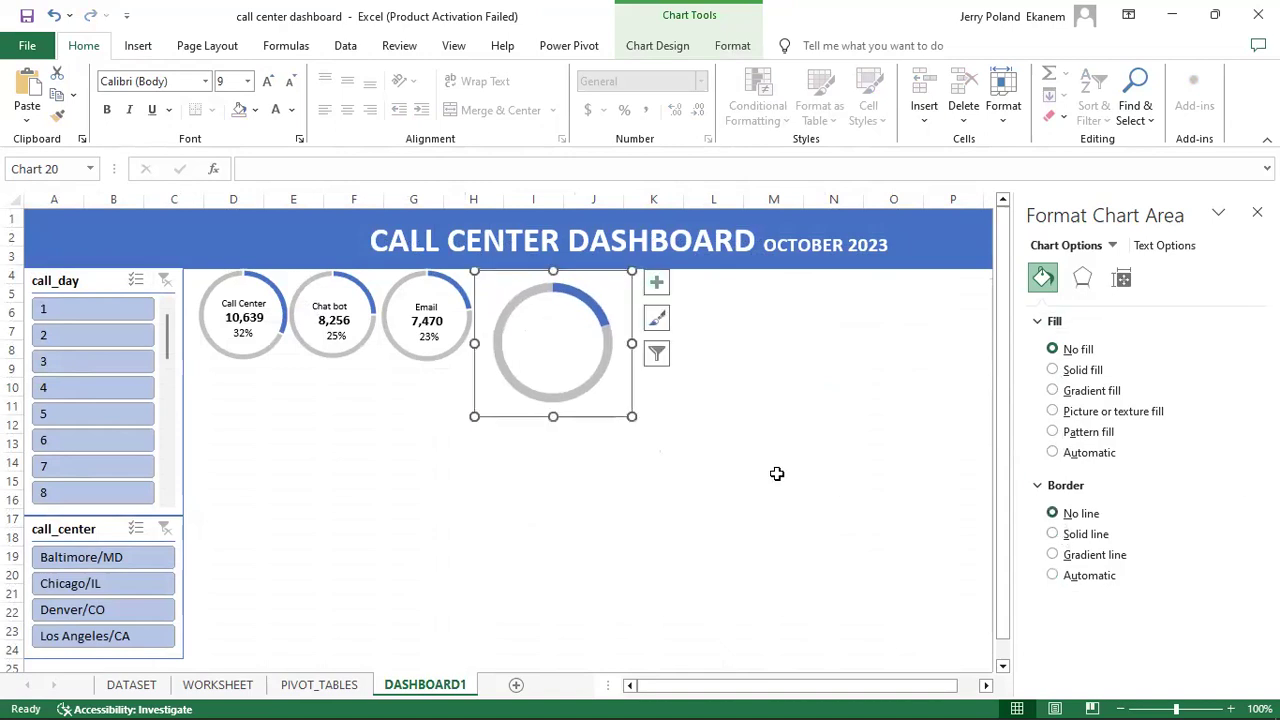
drag(631, 416, 600, 385)
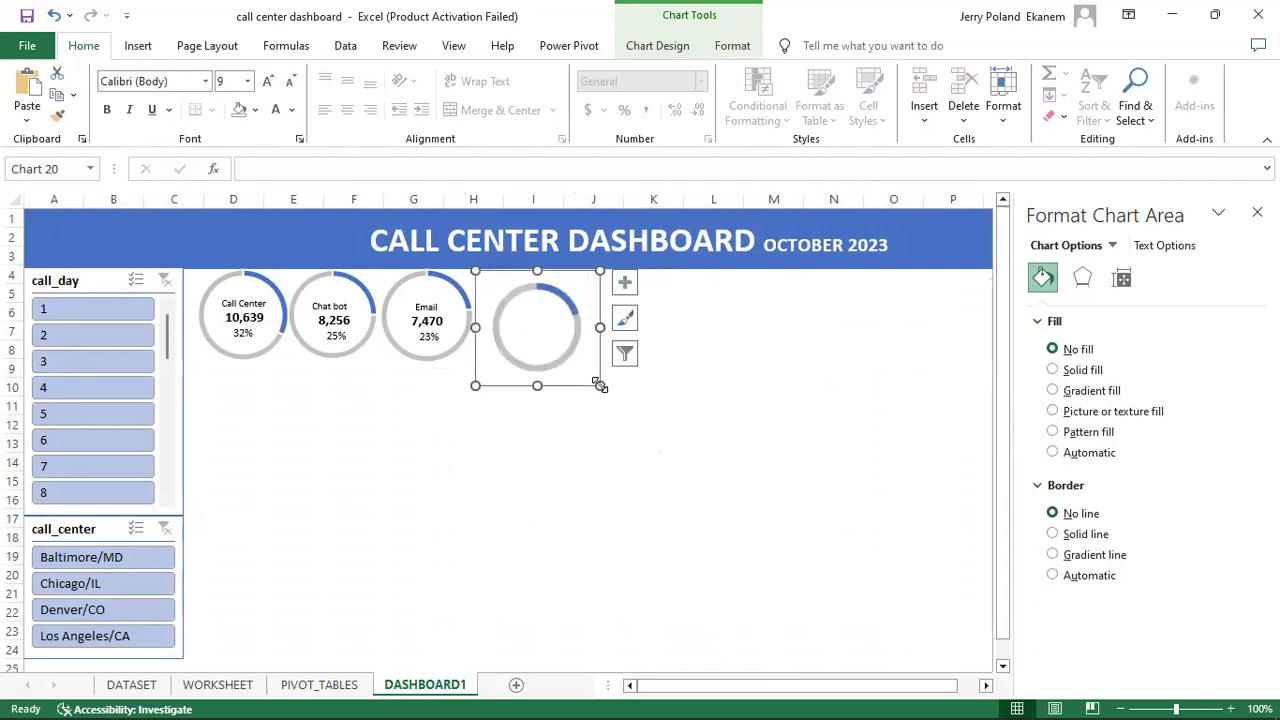
drag(578, 276, 572, 258)
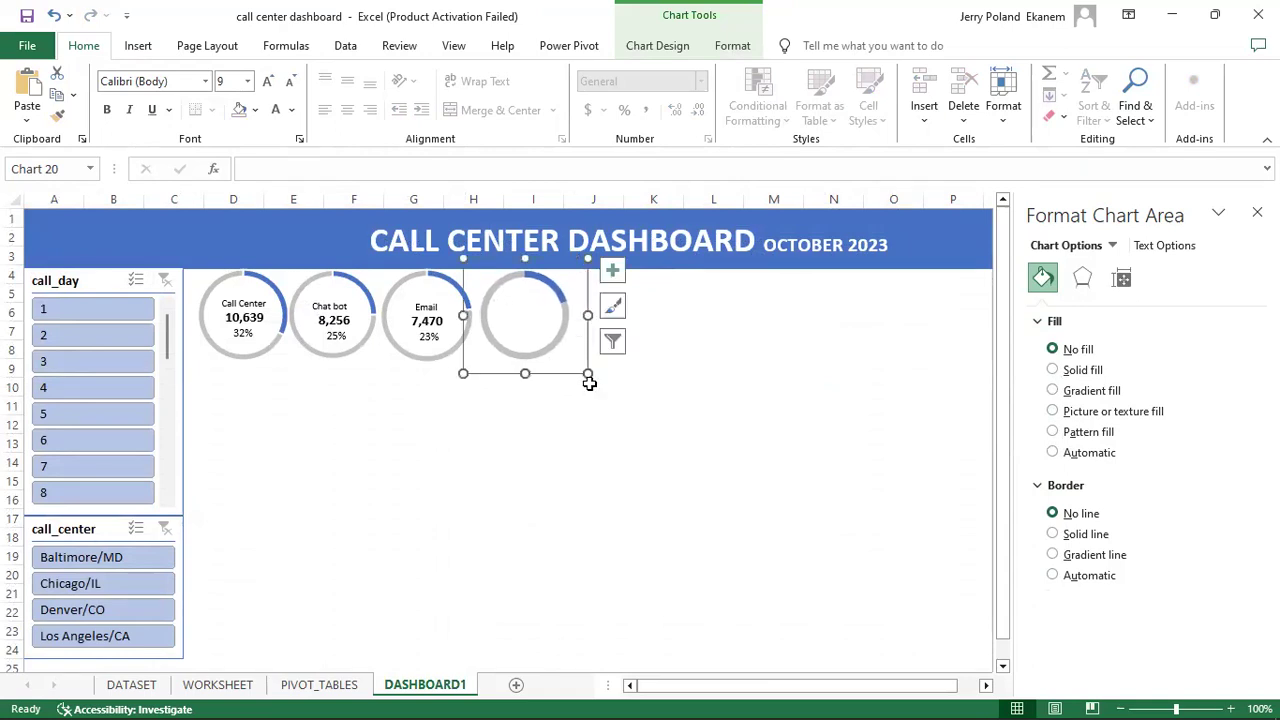
drag(589, 374, 597, 379)
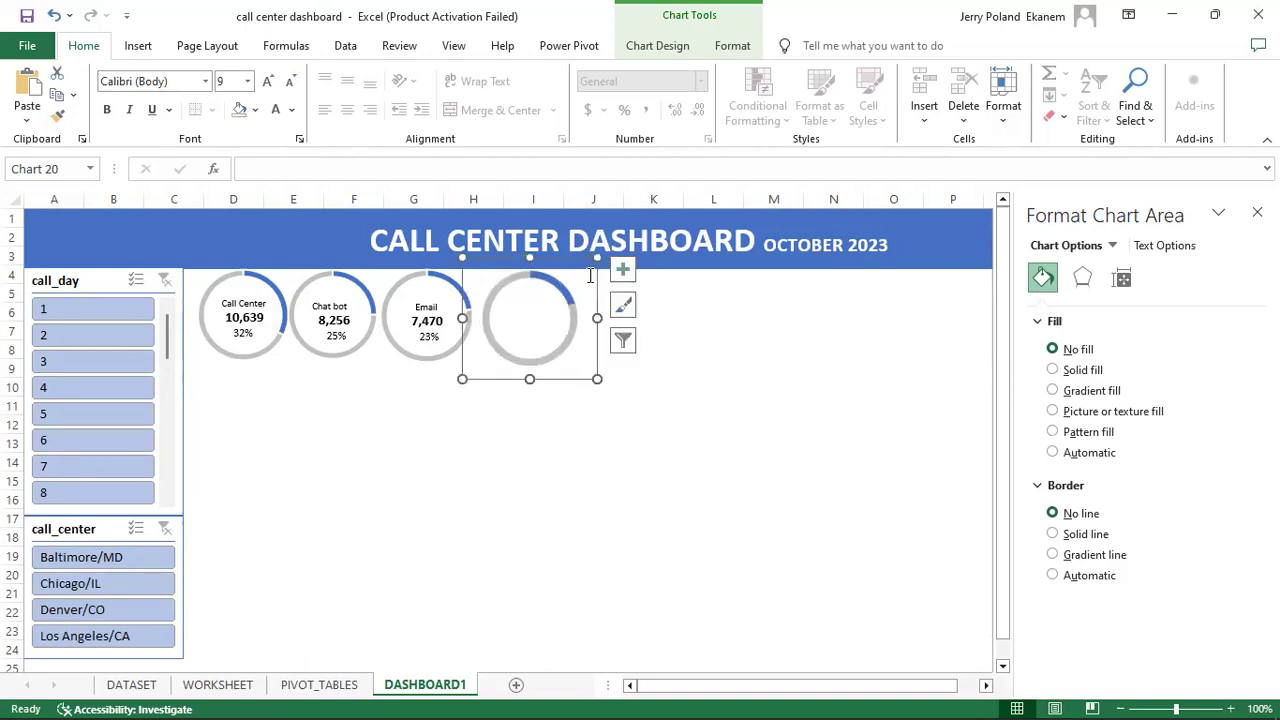
drag(596, 259, 591, 268)
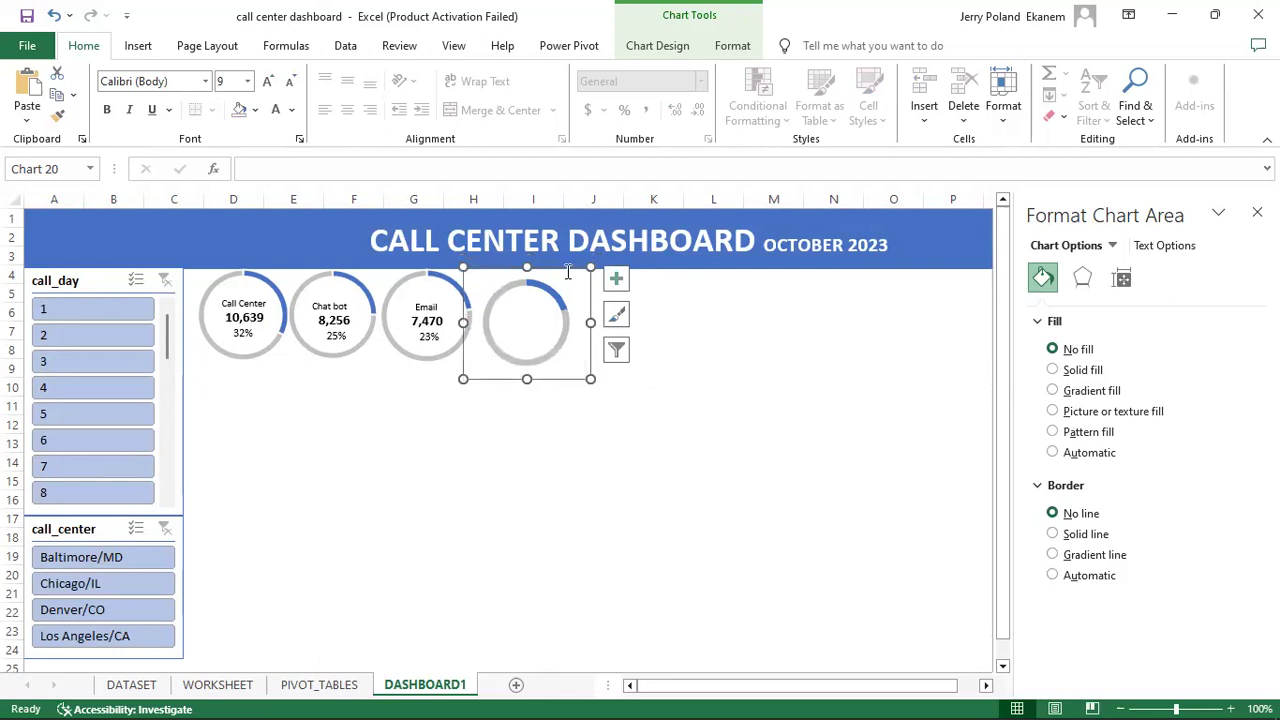
drag(576, 264, 575, 258)
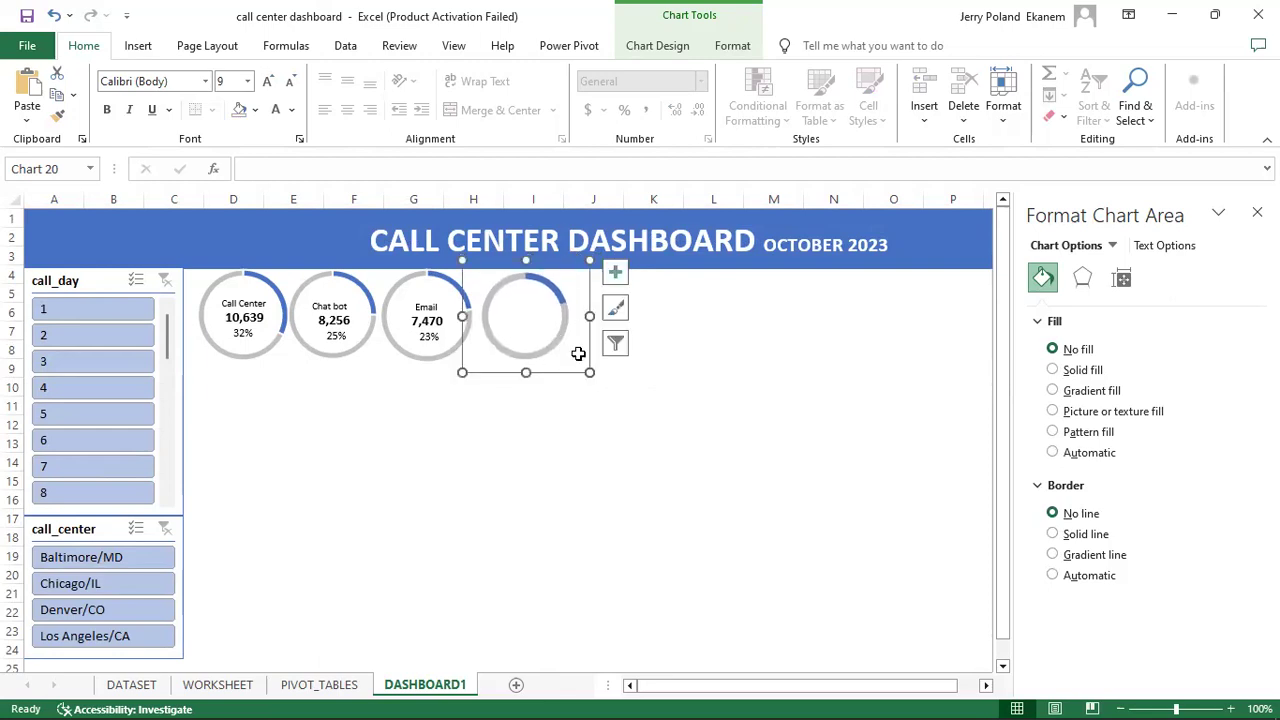
drag(588, 372, 593, 375)
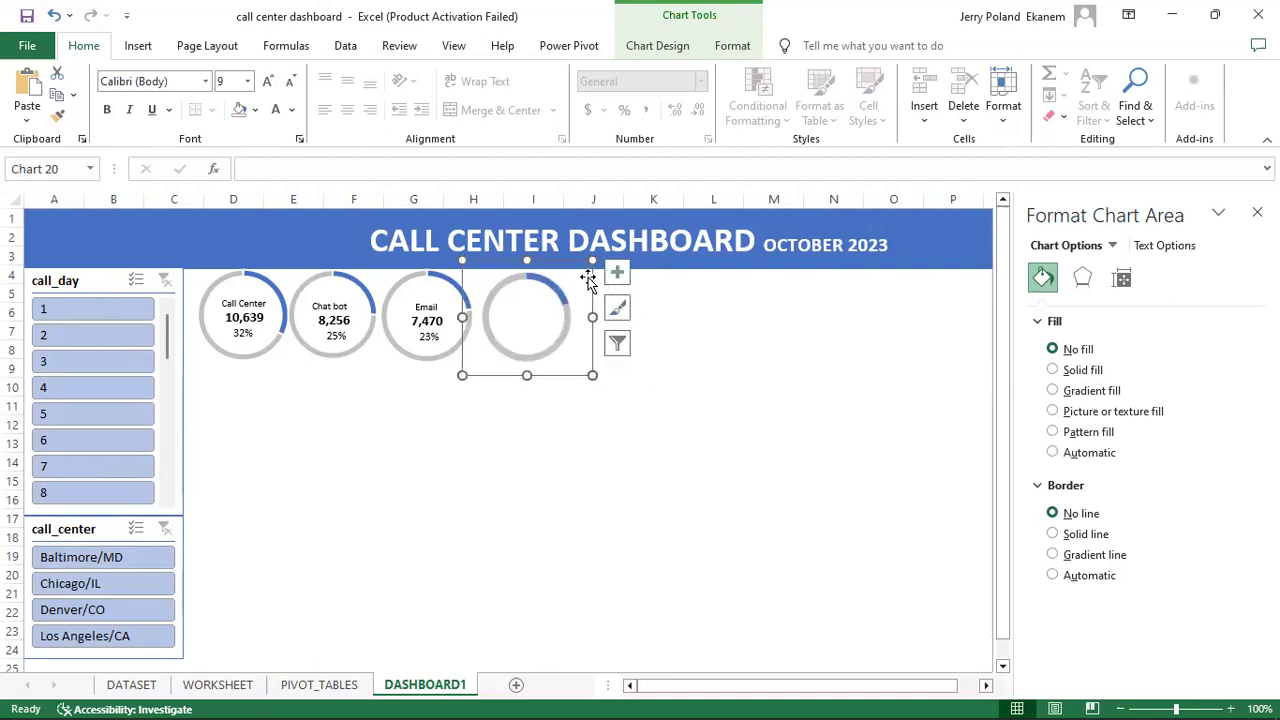
drag(584, 262, 578, 261)
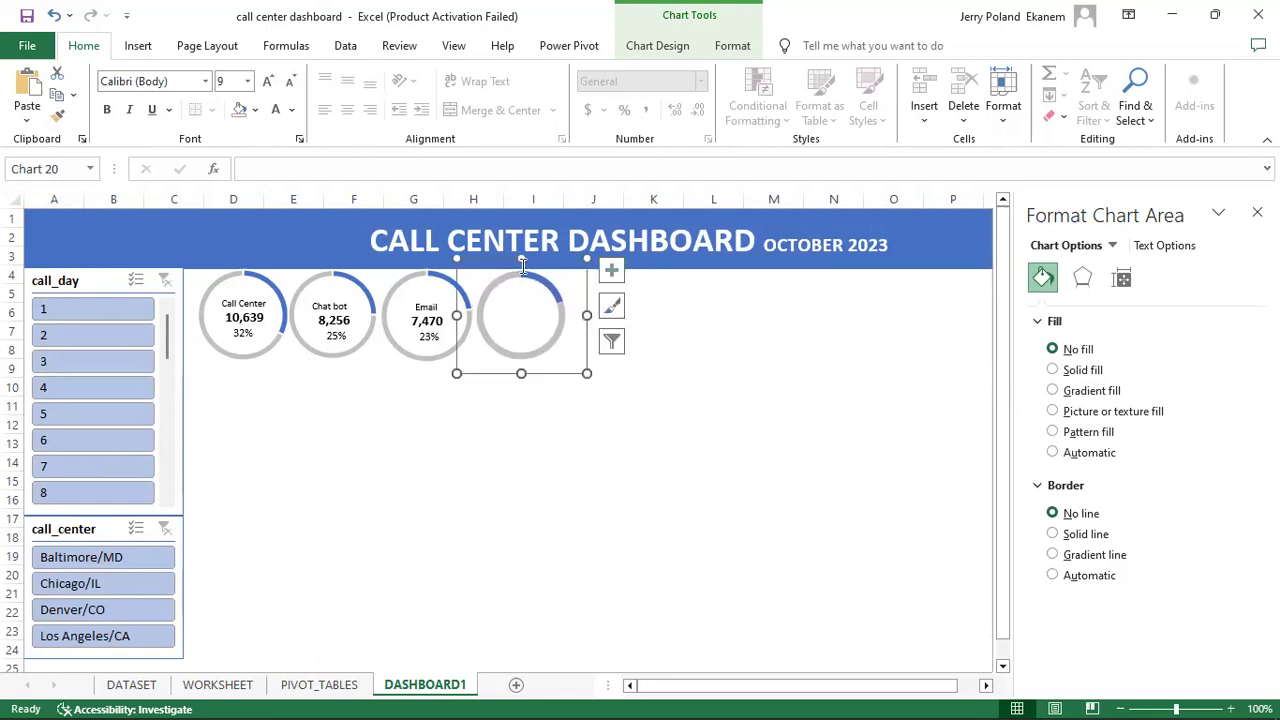
click(420, 306)
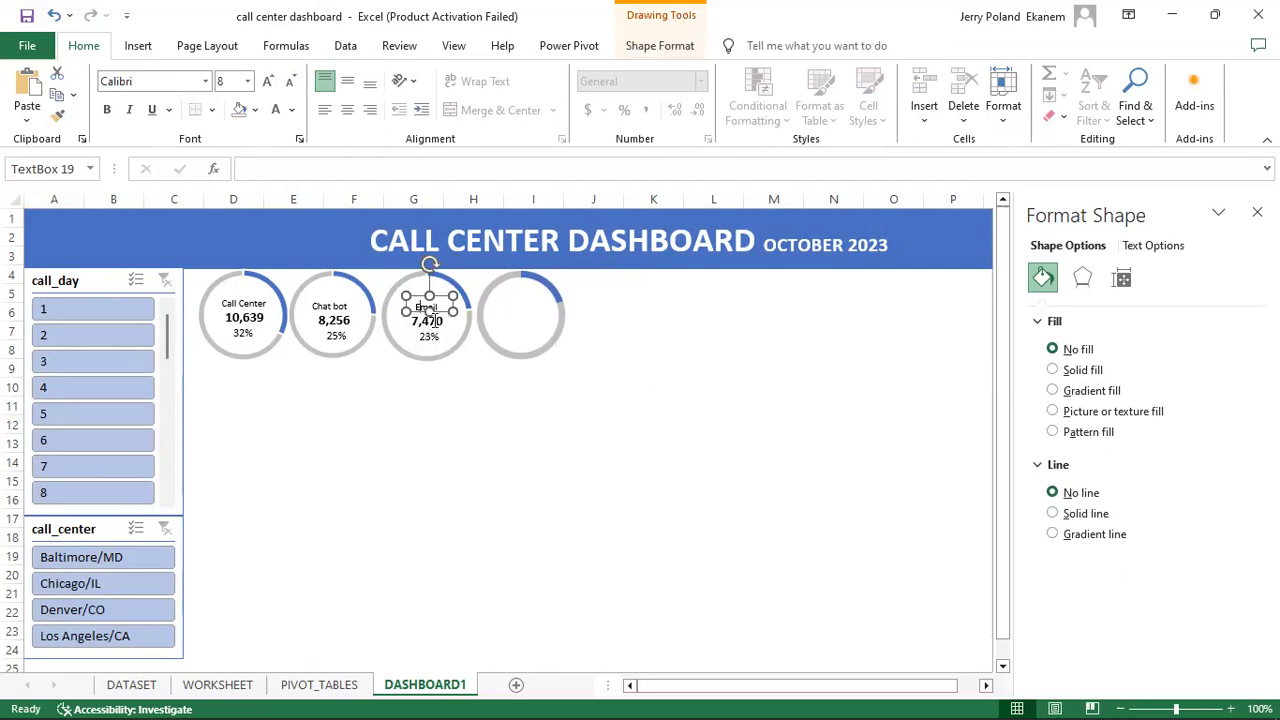
click(489, 413)
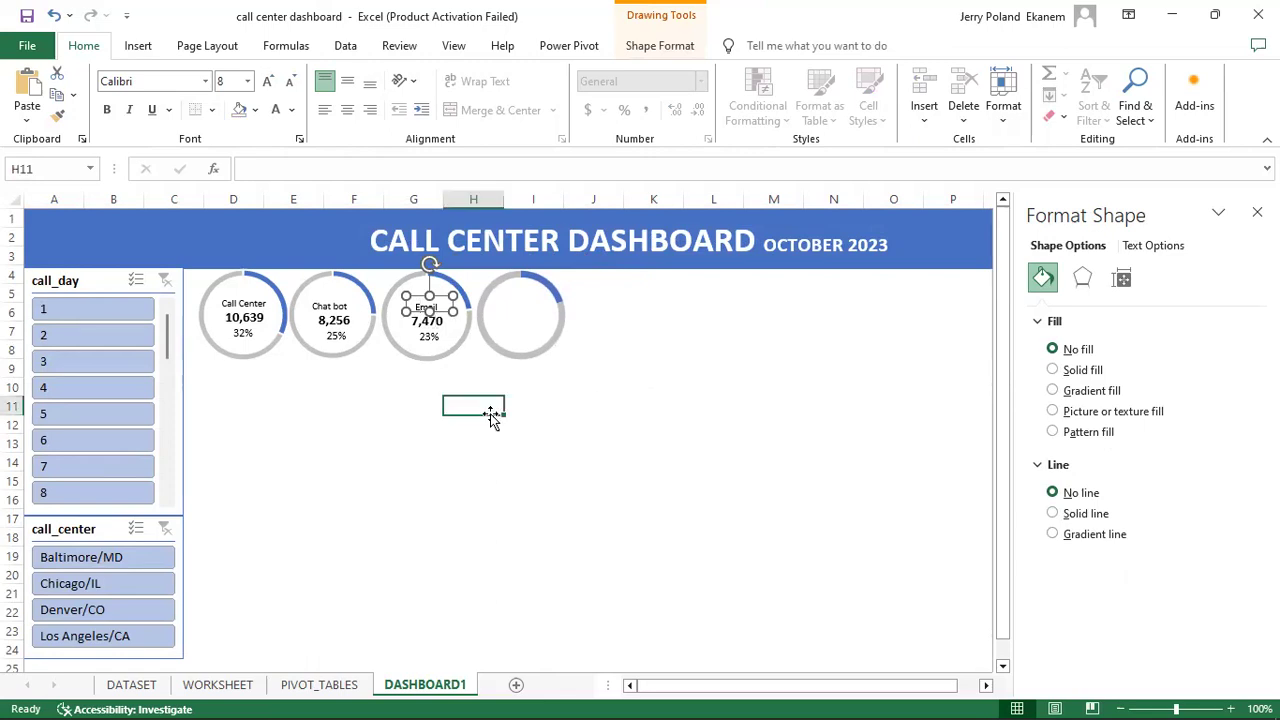
Step: Duplicate the Email doughnut's title, number and percentage text boxes and place the copies inside the Web doughnut
click(416, 318)
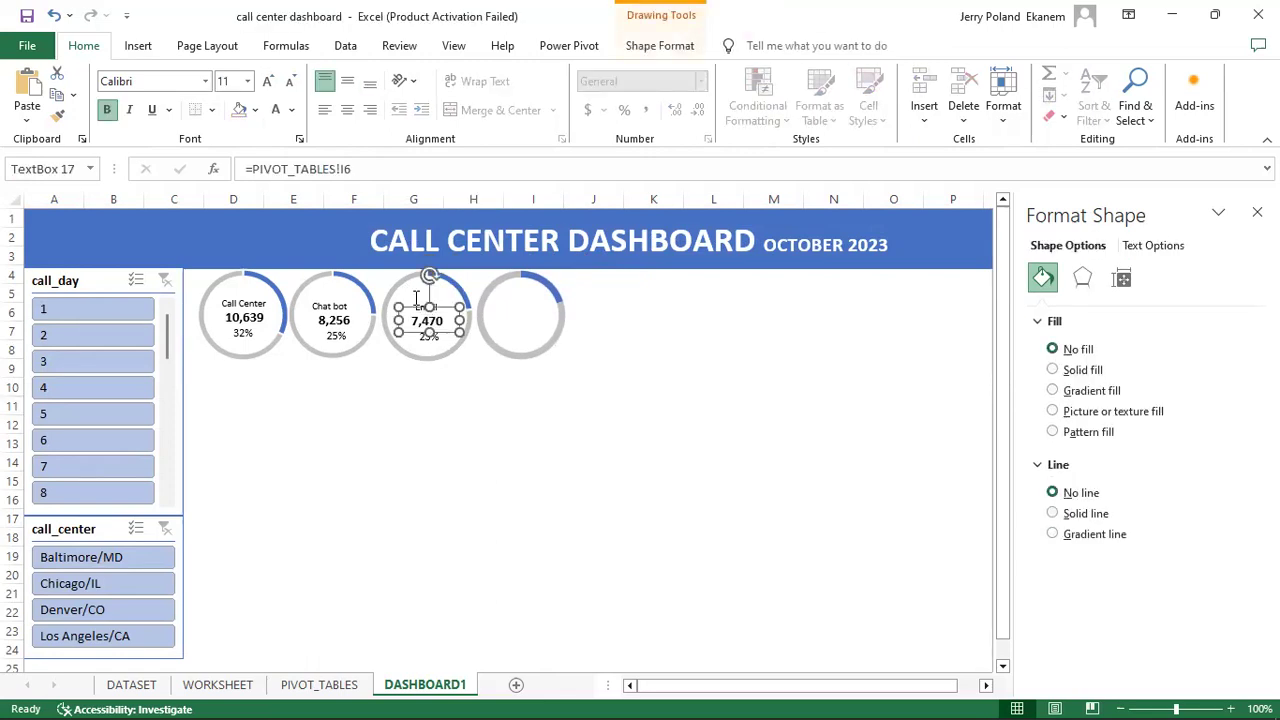
shift+click(416, 302)
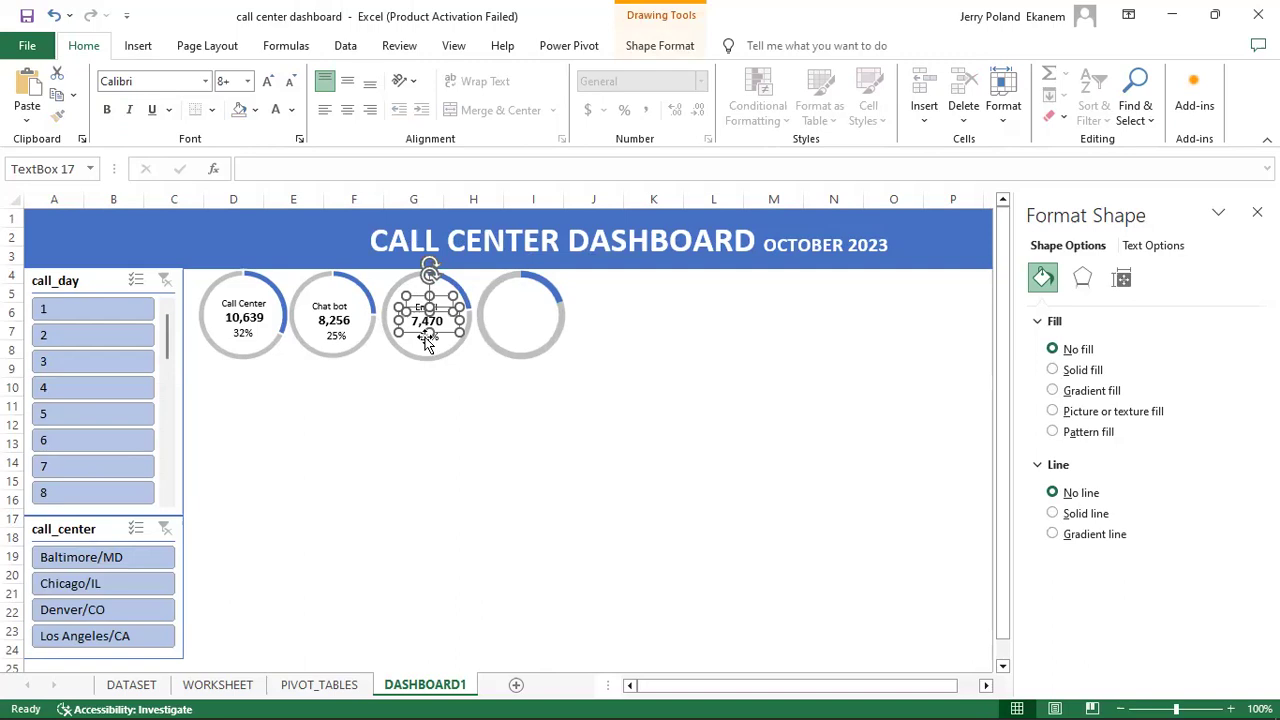
shift+click(428, 340)
key(ctrl+c)
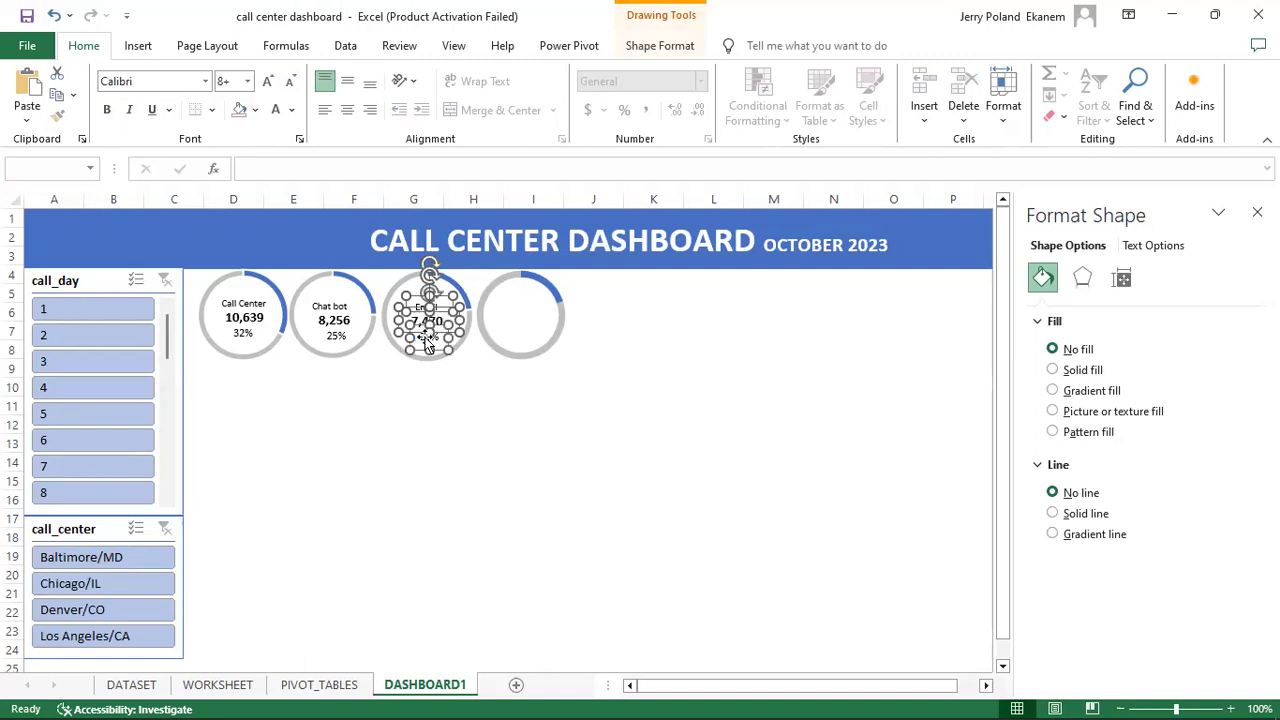
key(ctrl+v)
drag(460, 330, 538, 308)
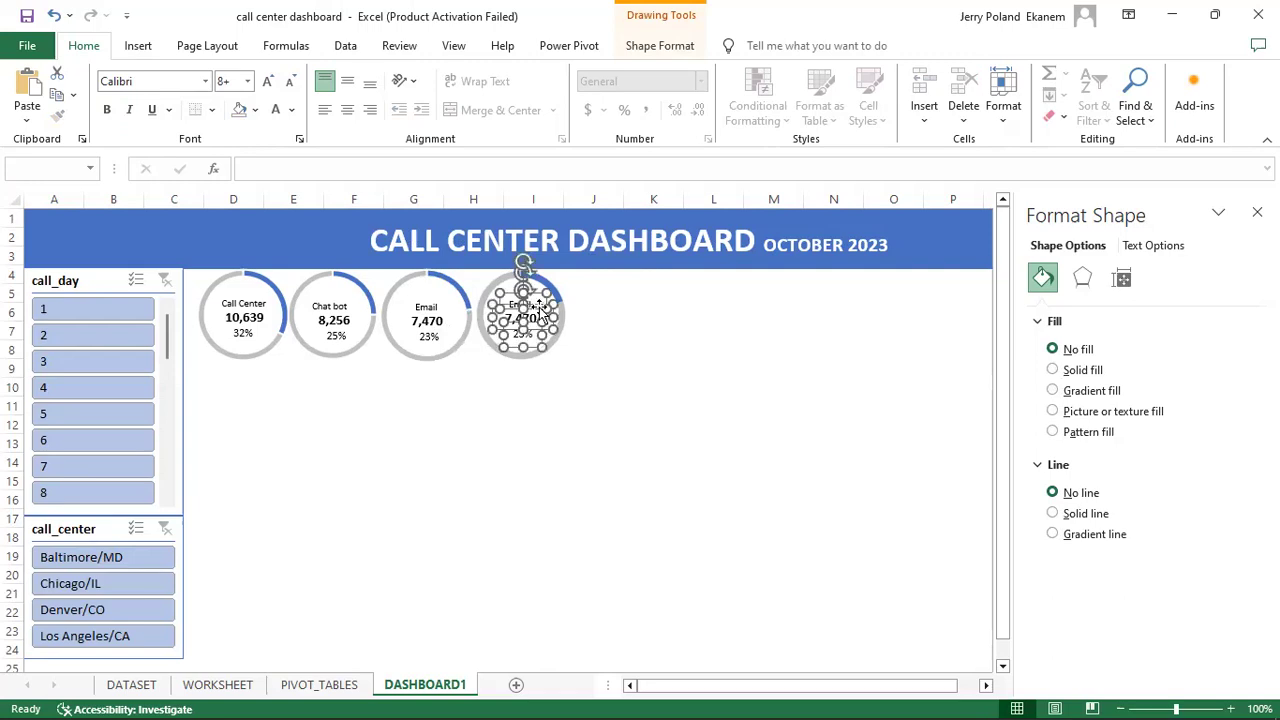
click(651, 329)
Step: Change the copied title inside the fourth doughnut to "Web"
click(524, 302)
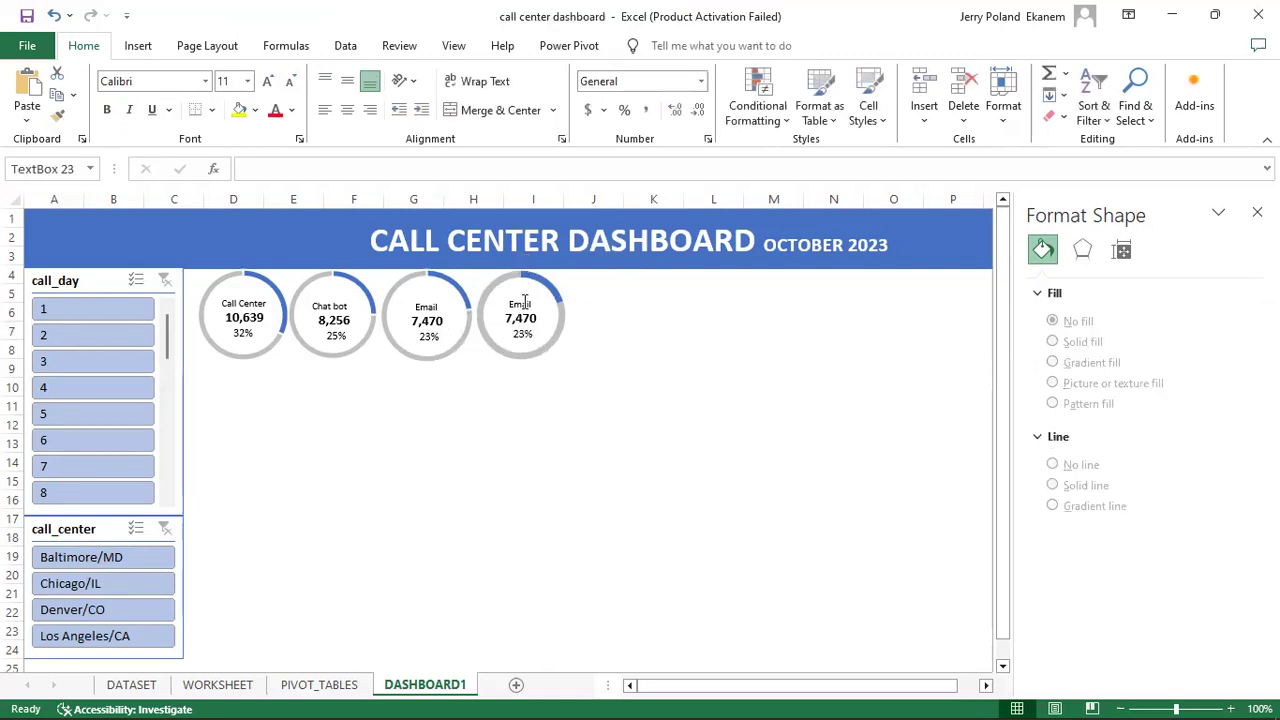
click(320, 685)
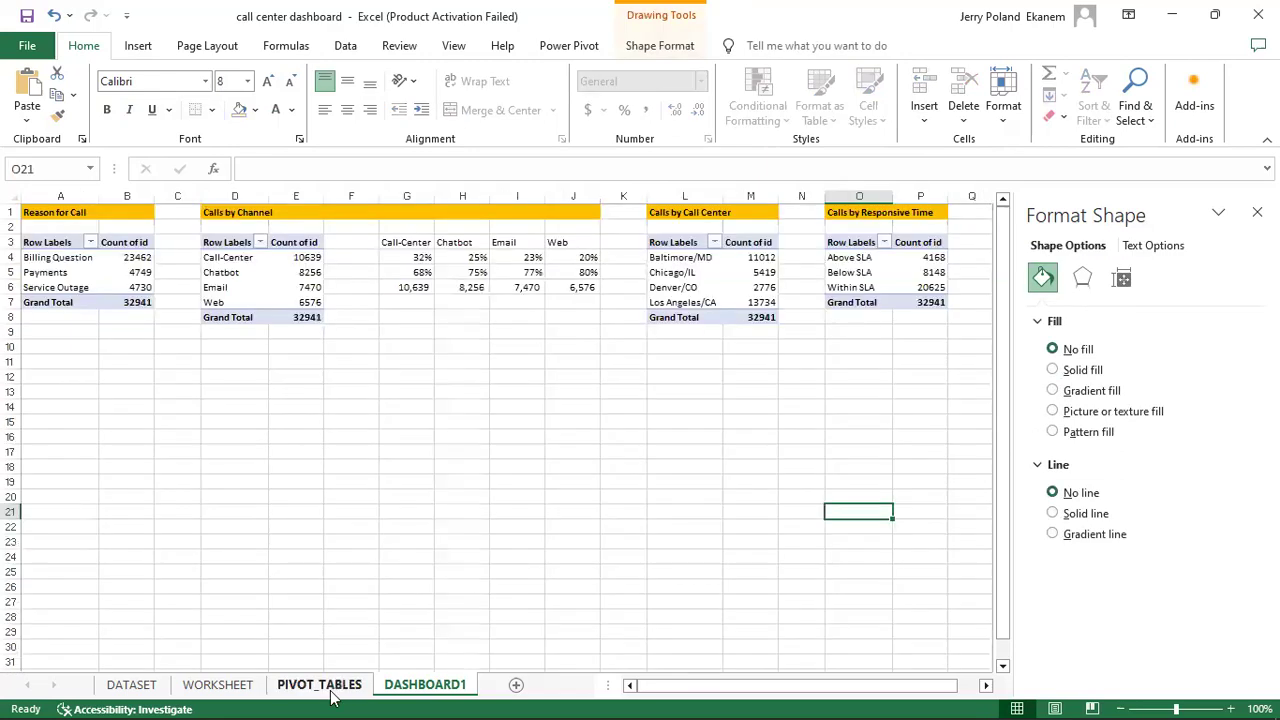
click(424, 685)
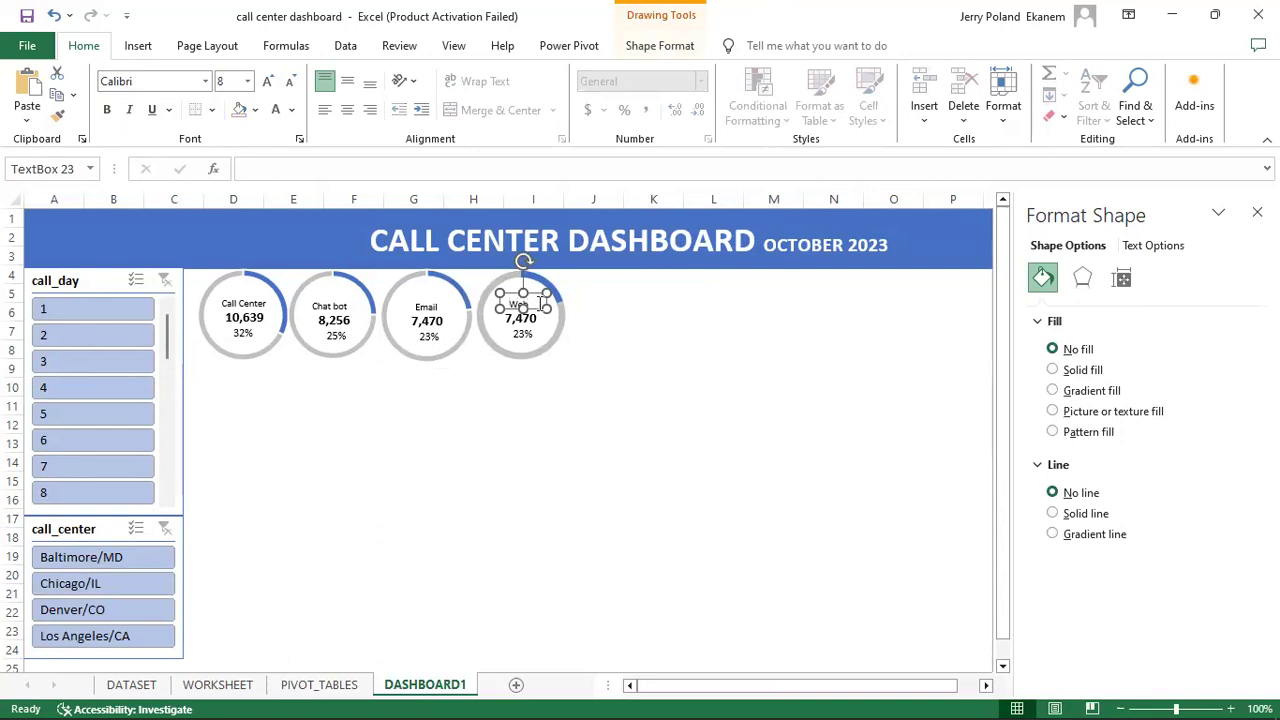
click(578, 344)
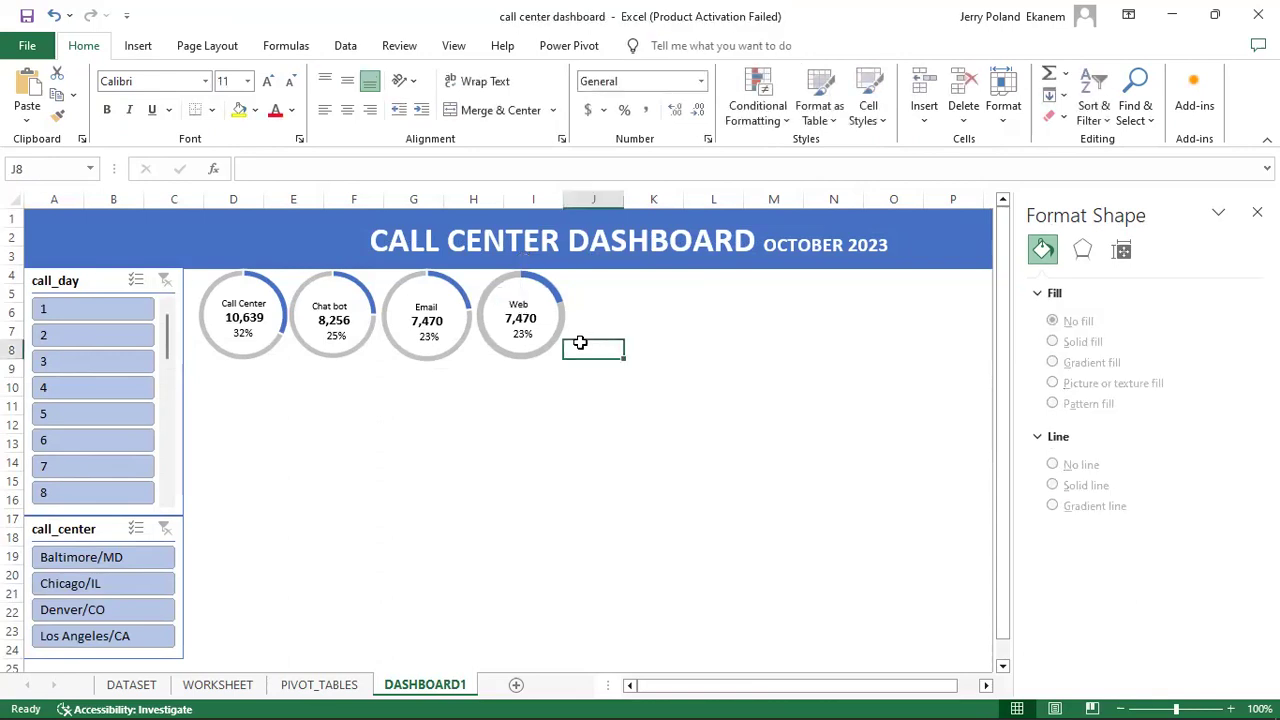
Step: Relink the Web doughnut's number text box to cell J6 on the PIVOT_TABLES sheet
click(524, 314)
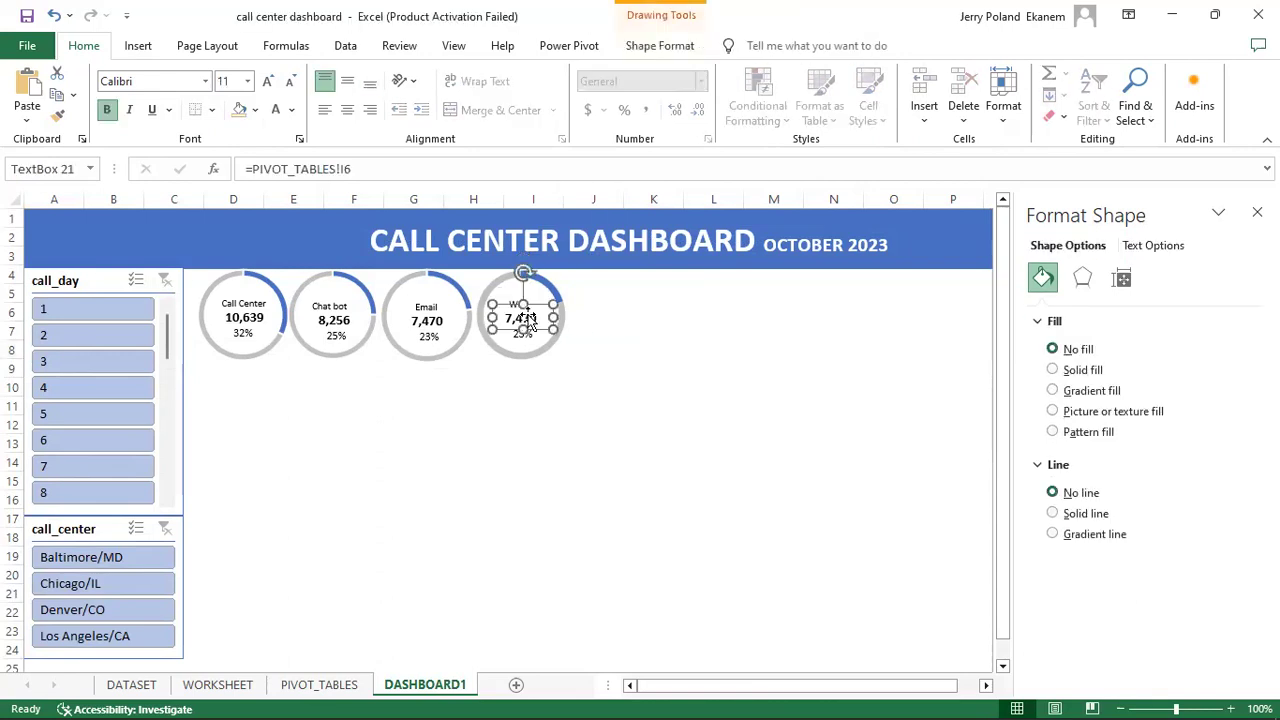
click(376, 163)
key(BackSpace)
key(BackSpace)
key(BackSpace)
key(BackSpace)
key(BackSpace)
key(BackSpace)
key(BackSpace)
key(BackSpace)
key(BackSpace)
key(BackSpace)
key(BackSpace)
key(BackSpace)
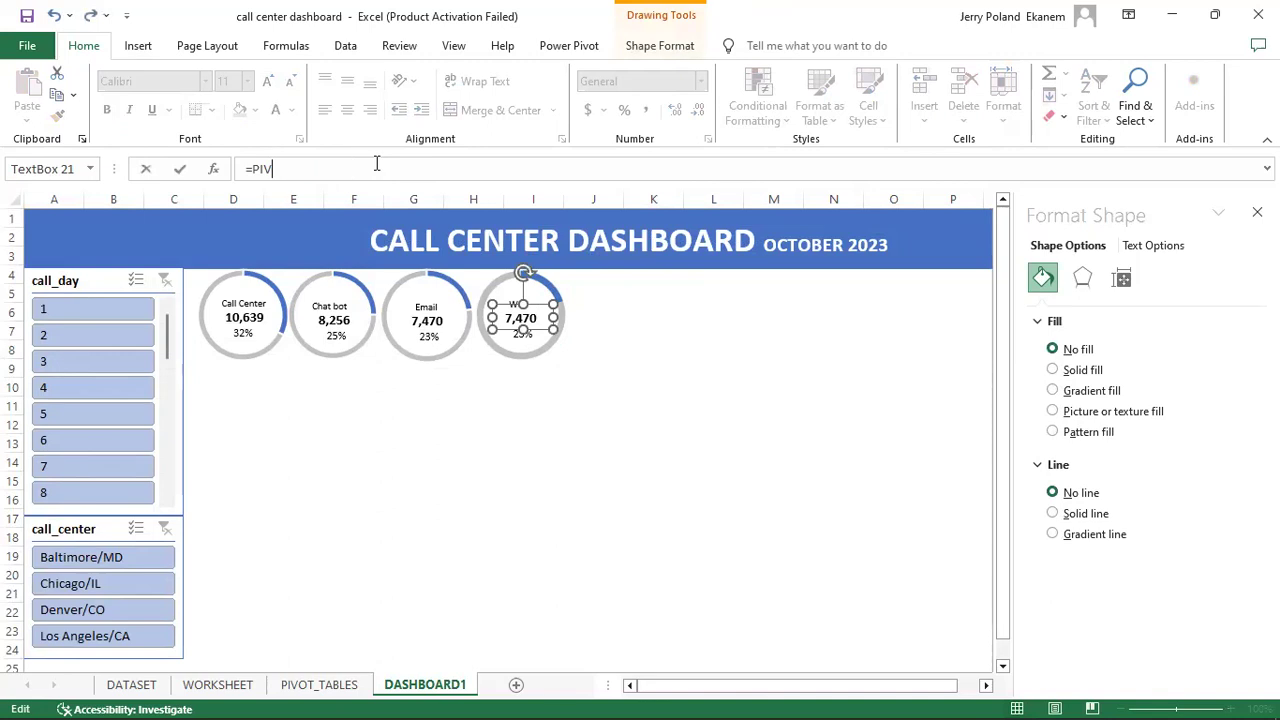
key(BackSpace)
key(BackSpace)
key(BackSpace)
click(322, 684)
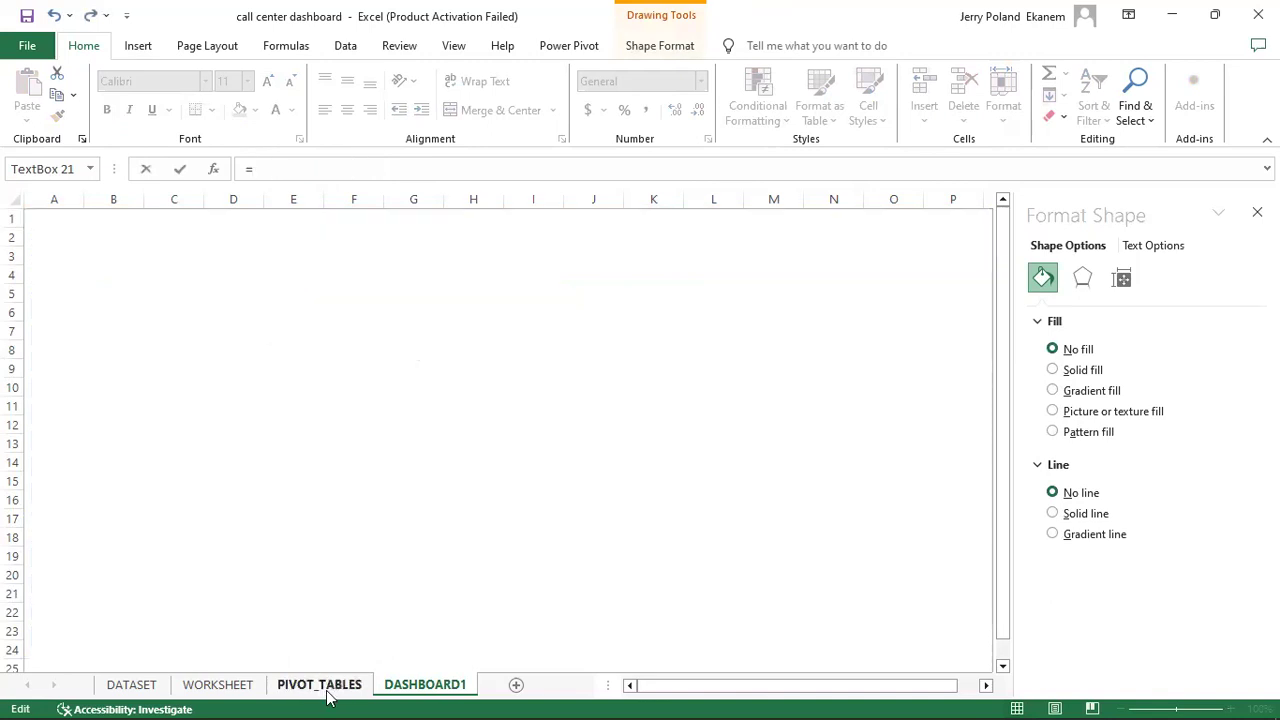
click(578, 287)
key(Return)
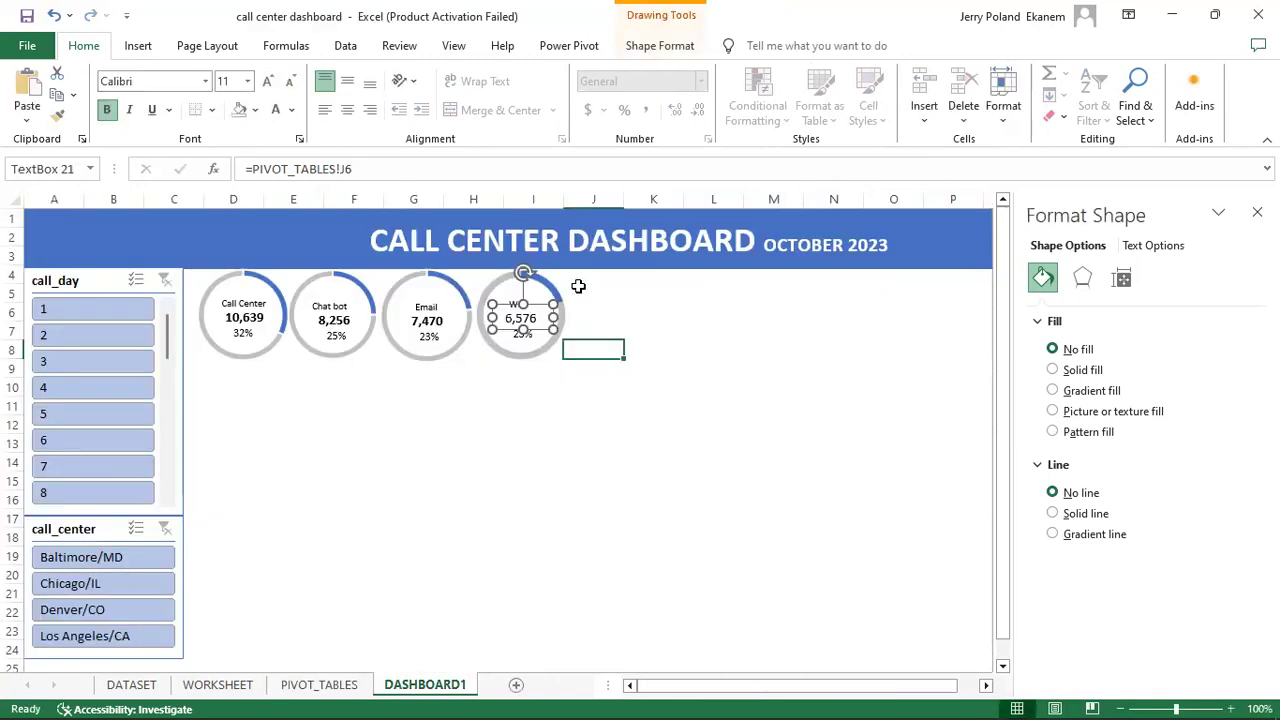
Step: Copy the formatting of the Call Center doughnut's number onto the Web doughnut's number with Format Painter
click(251, 314)
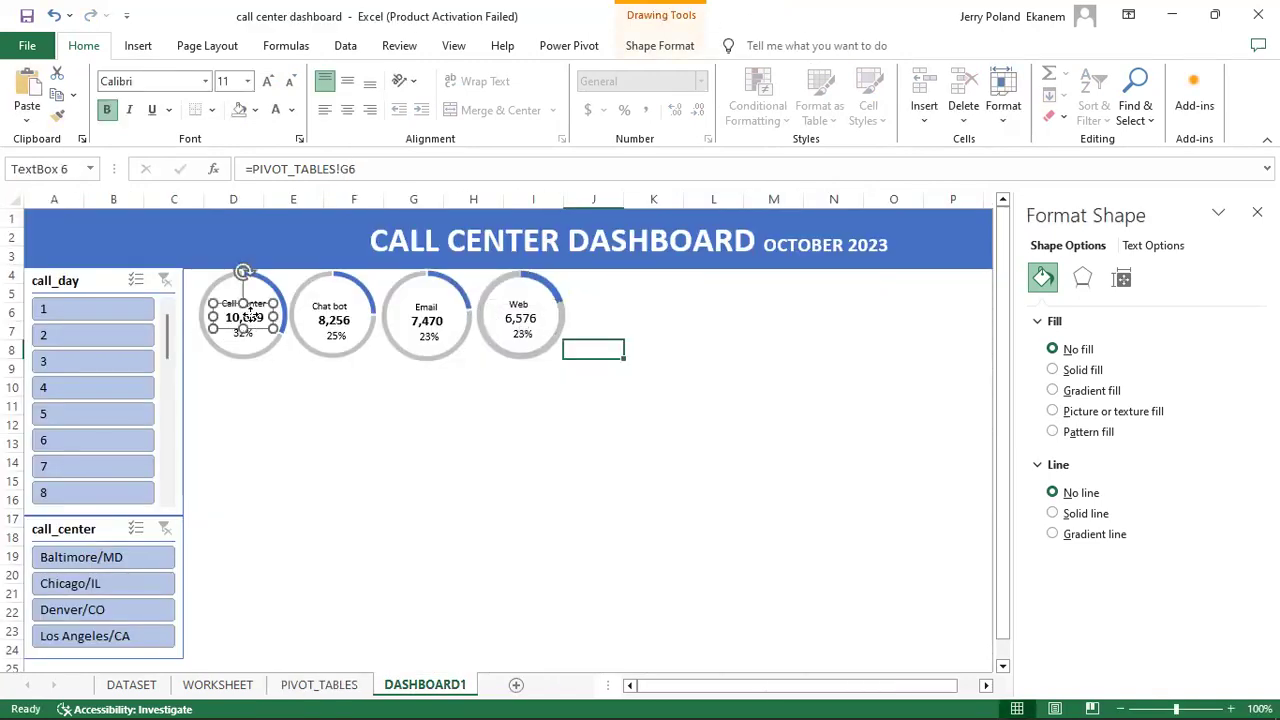
click(57, 117)
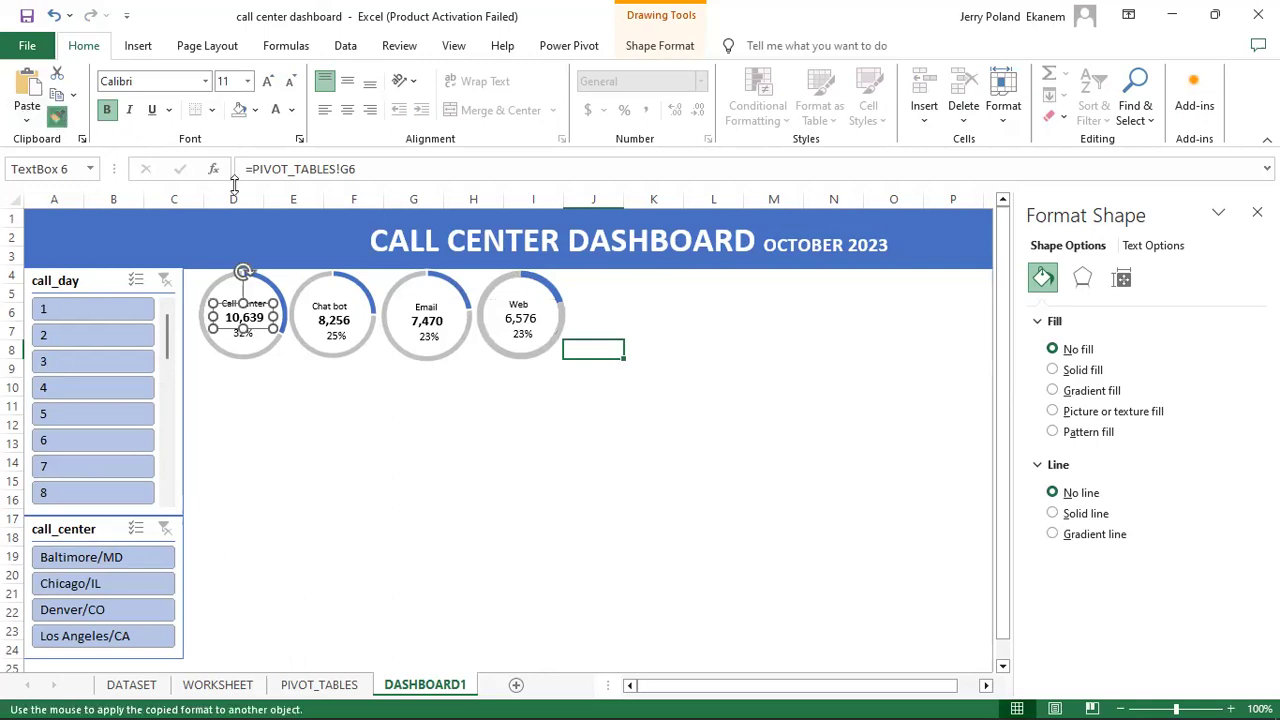
click(530, 318)
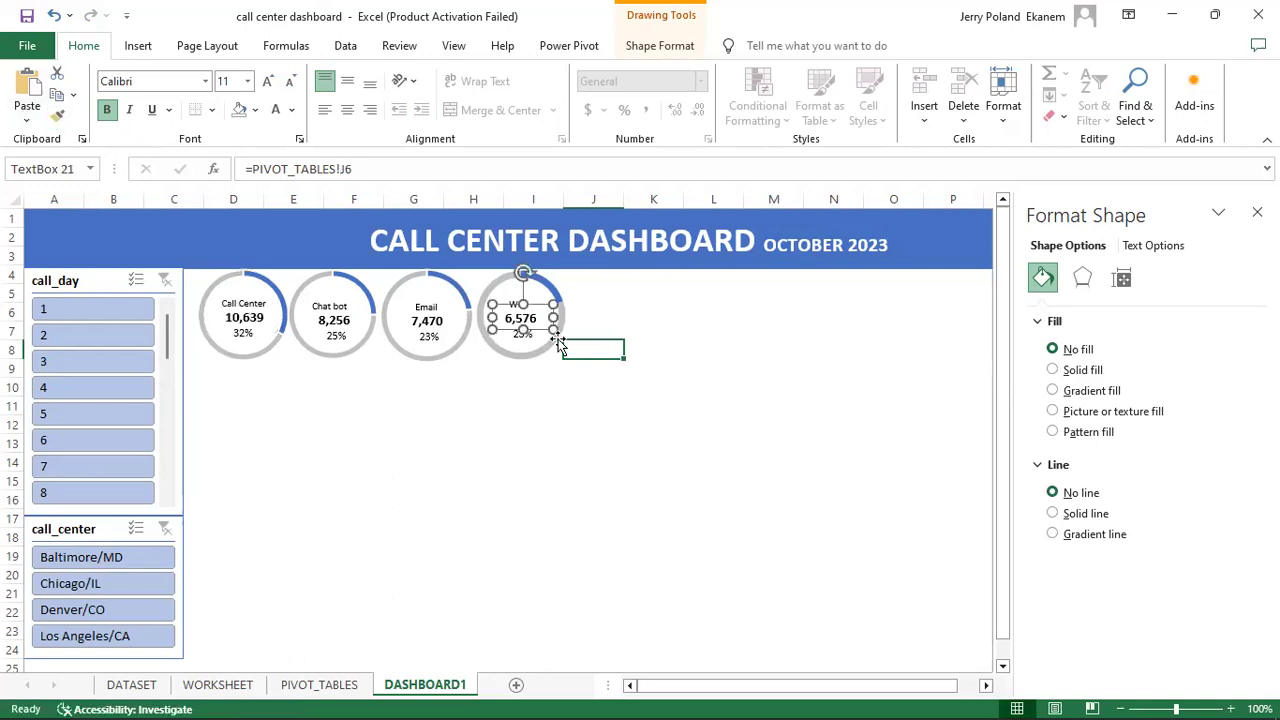
Step: Relink the Web doughnut's percentage text box to cell J4 on the PIVOT_TABLES sheet
click(526, 340)
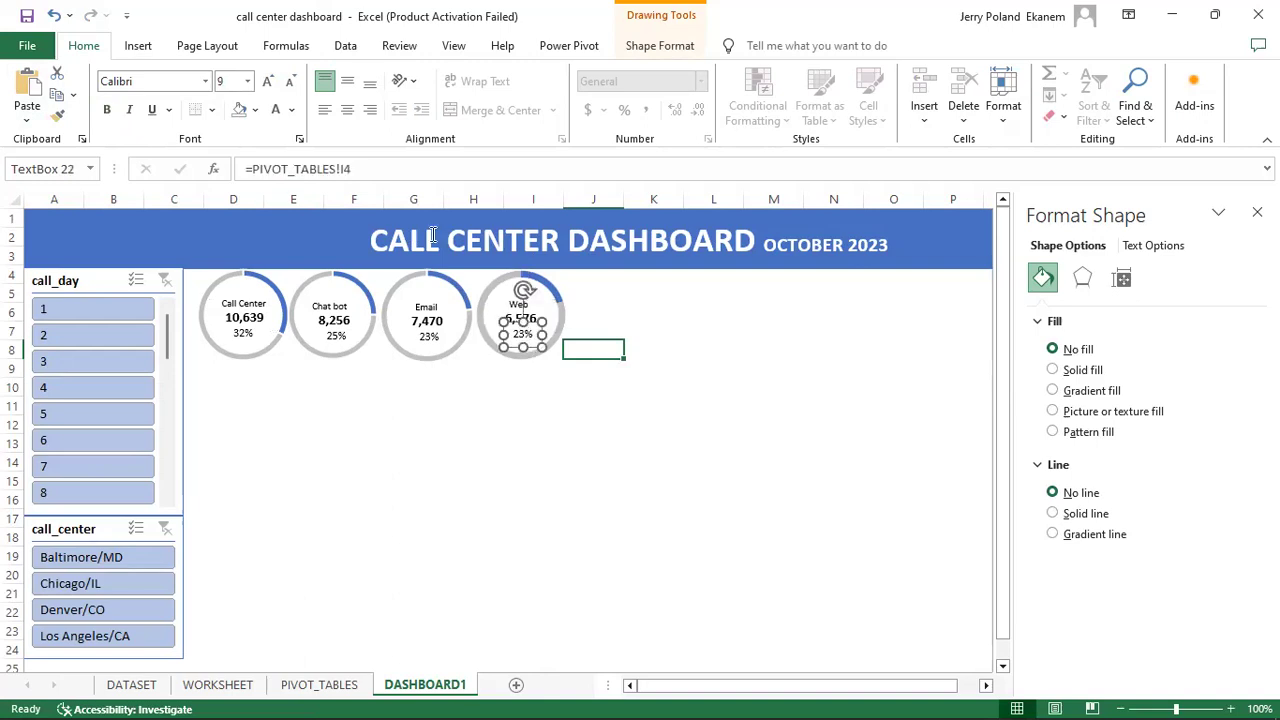
click(378, 166)
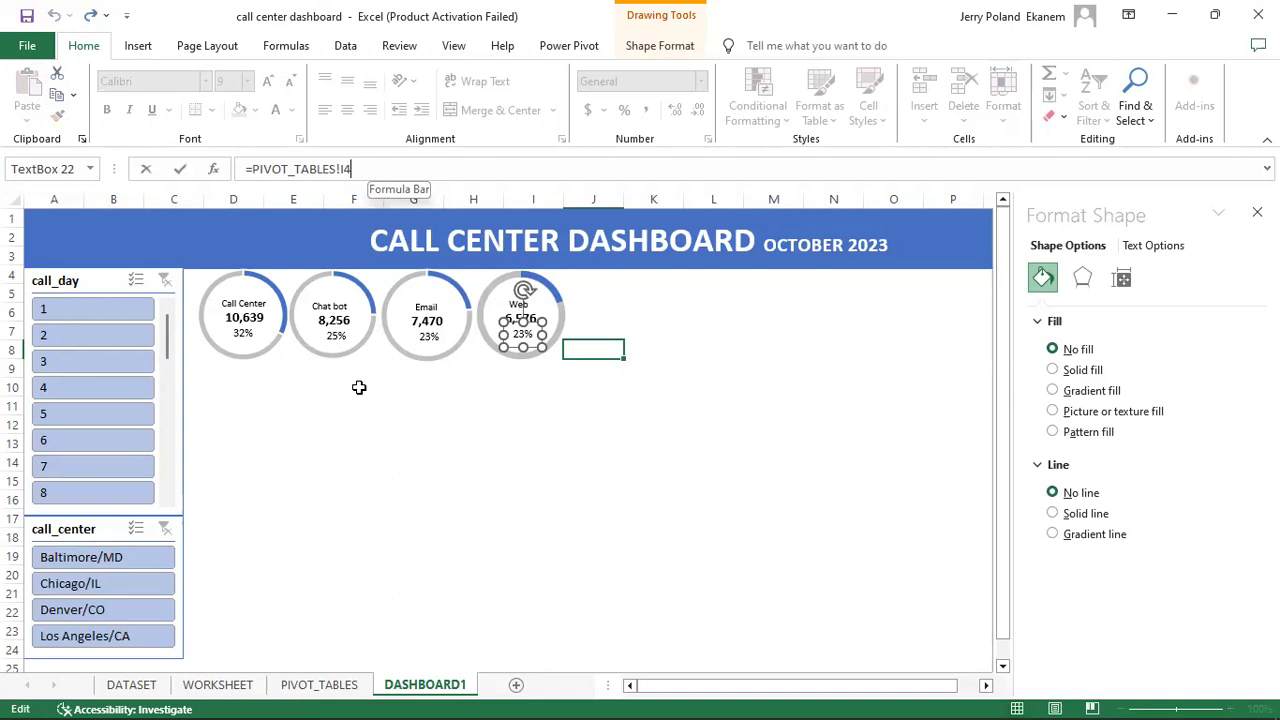
key(BackSpace)
key(BackSpace)
click(335, 688)
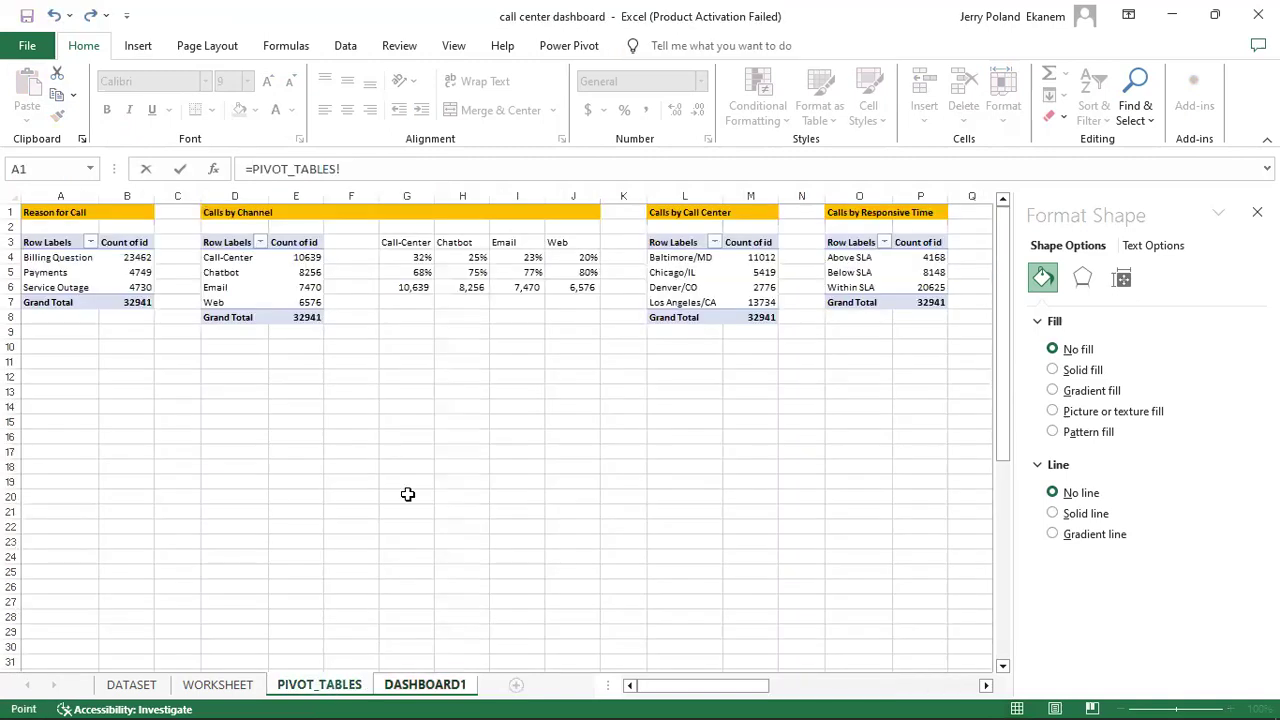
click(588, 258)
key(Return)
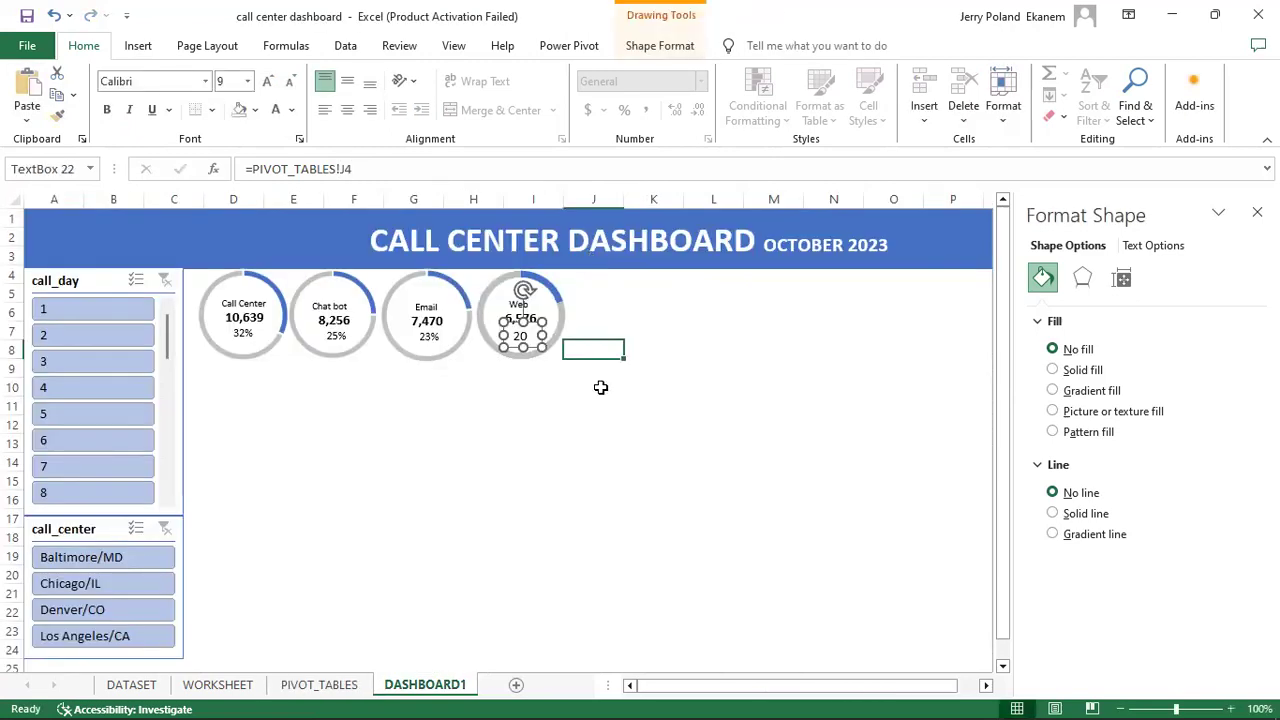
Step: Apply the Call Center percentage's formatting to the Web doughnut's percentage with Format Painter
click(244, 334)
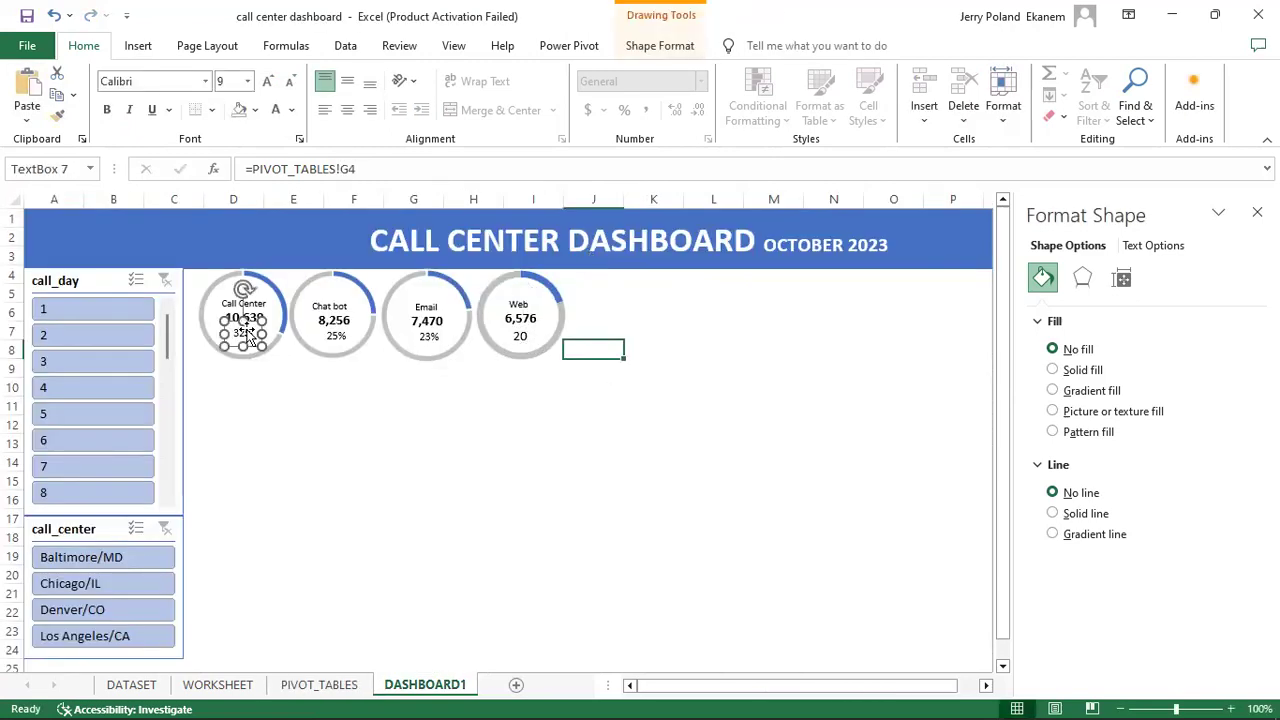
click(58, 116)
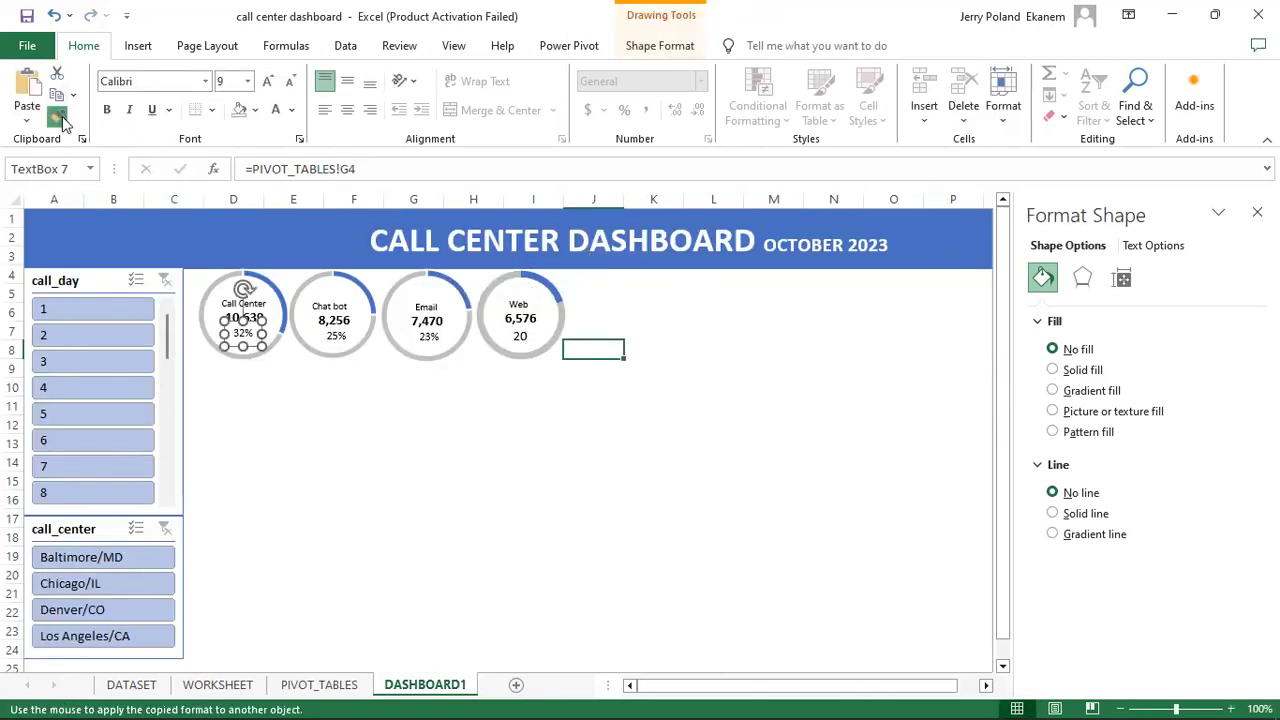
click(520, 340)
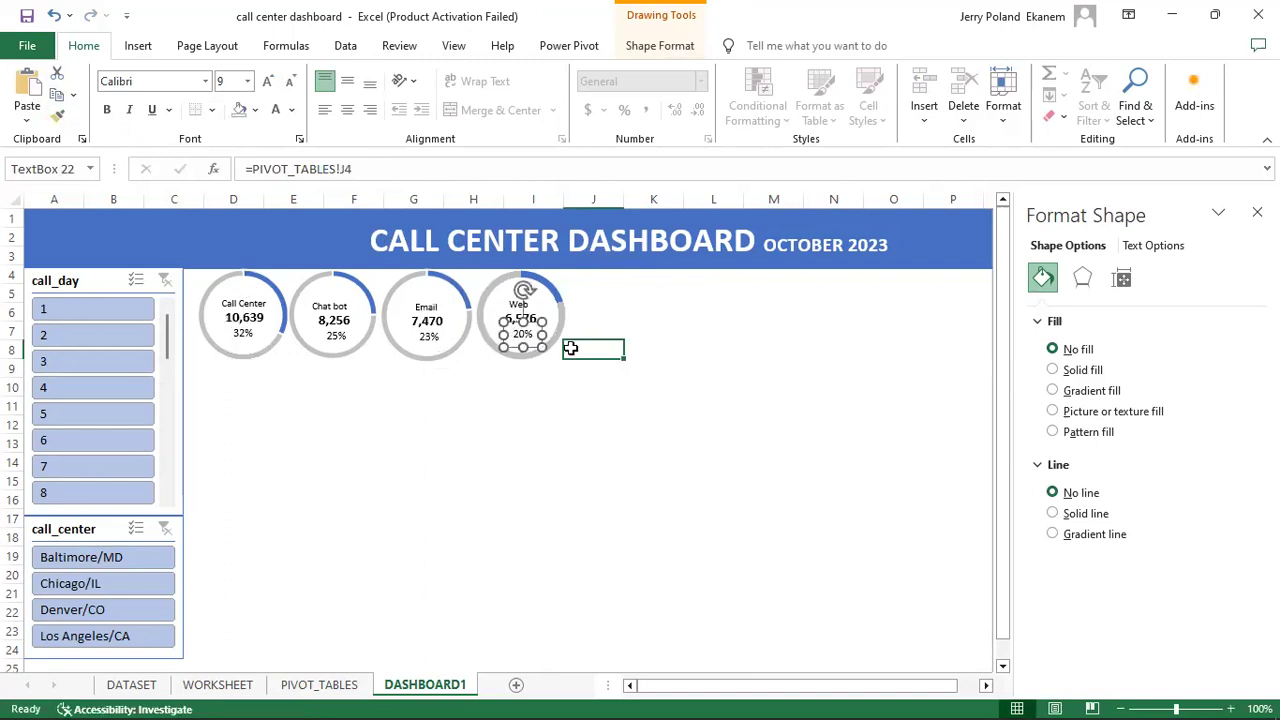
click(552, 417)
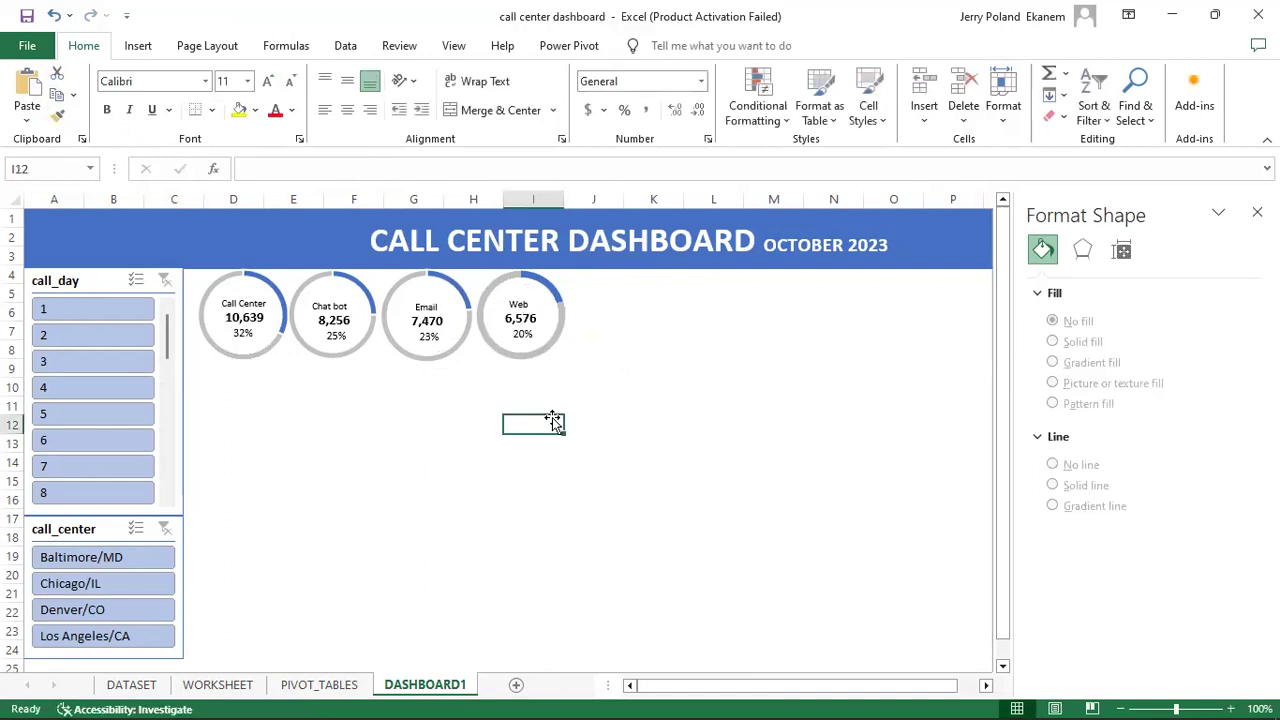
Step: Nudge the Web doughnut's title and number slightly to the right so they sit centred in the ring
click(519, 303)
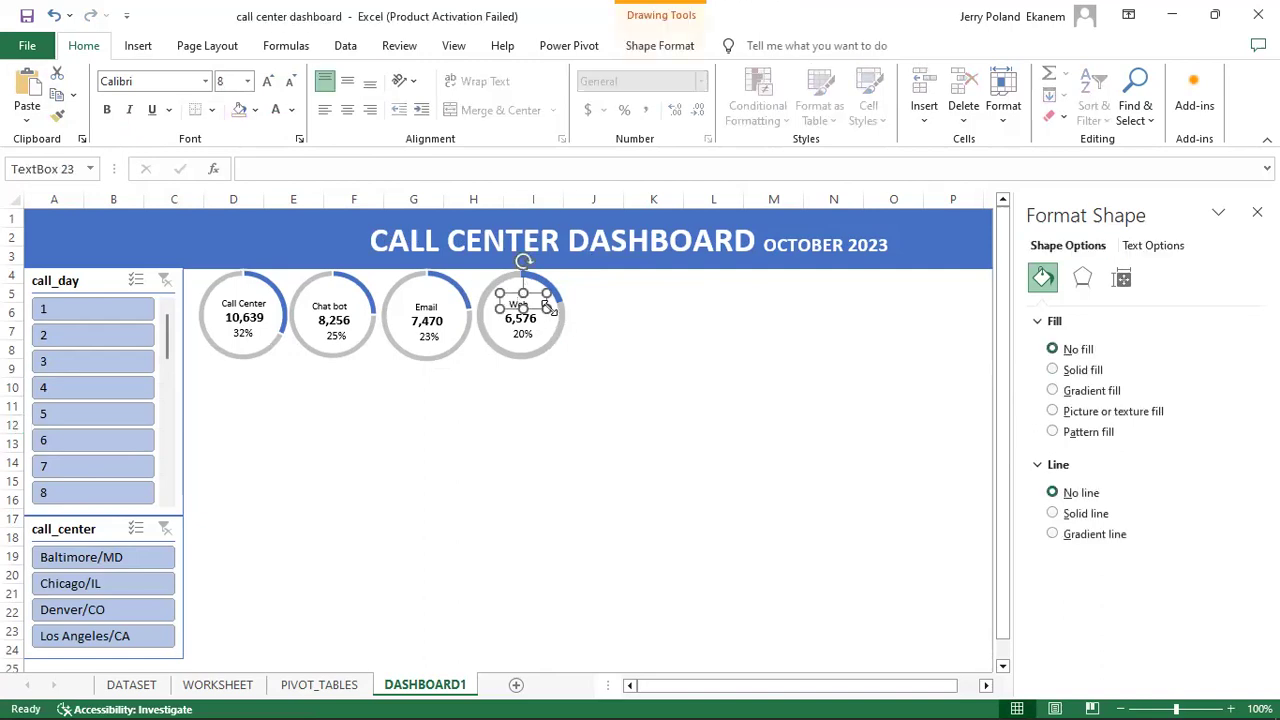
key(Right)
key(Right)
key(Right)
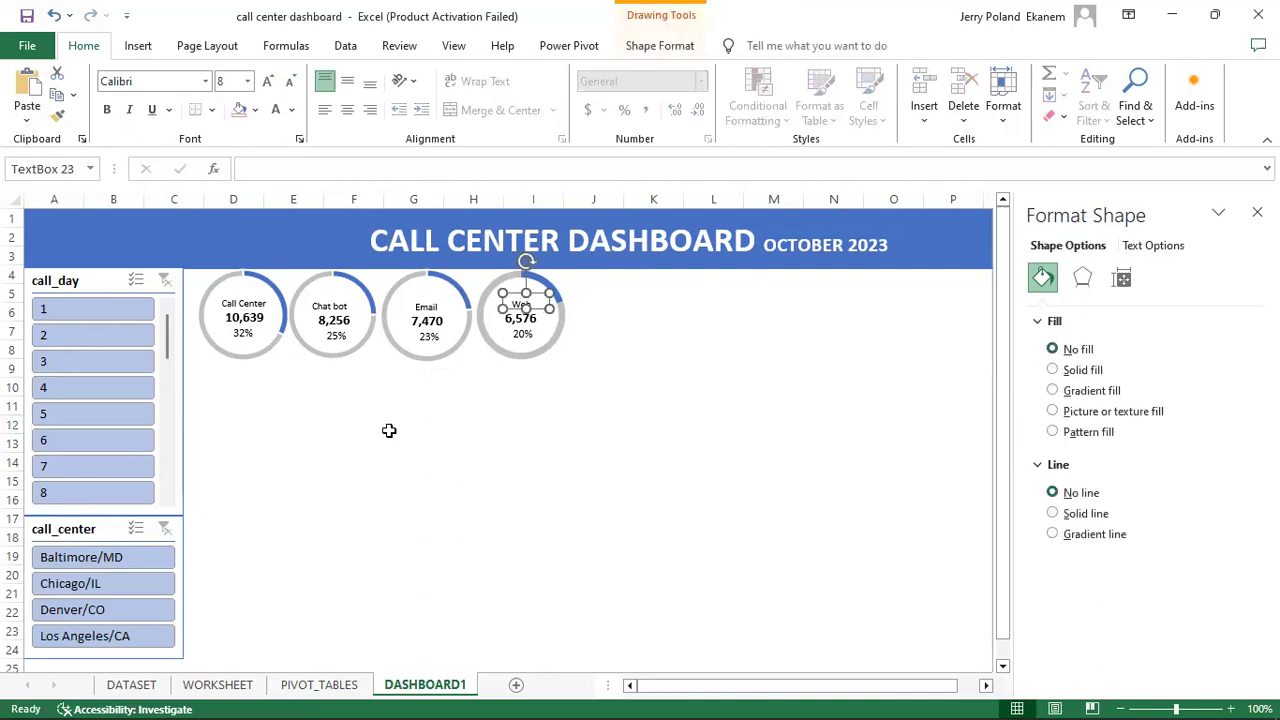
click(518, 464)
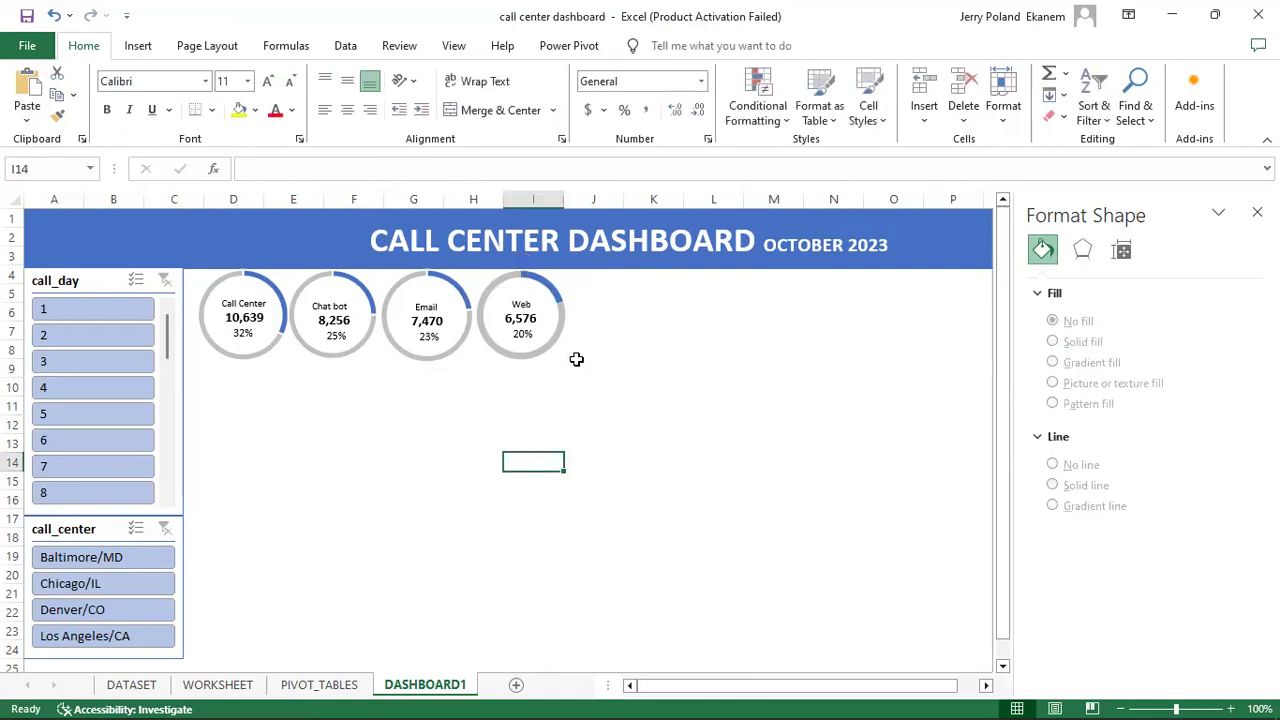
click(526, 318)
drag(529, 318, 531, 319)
click(608, 386)
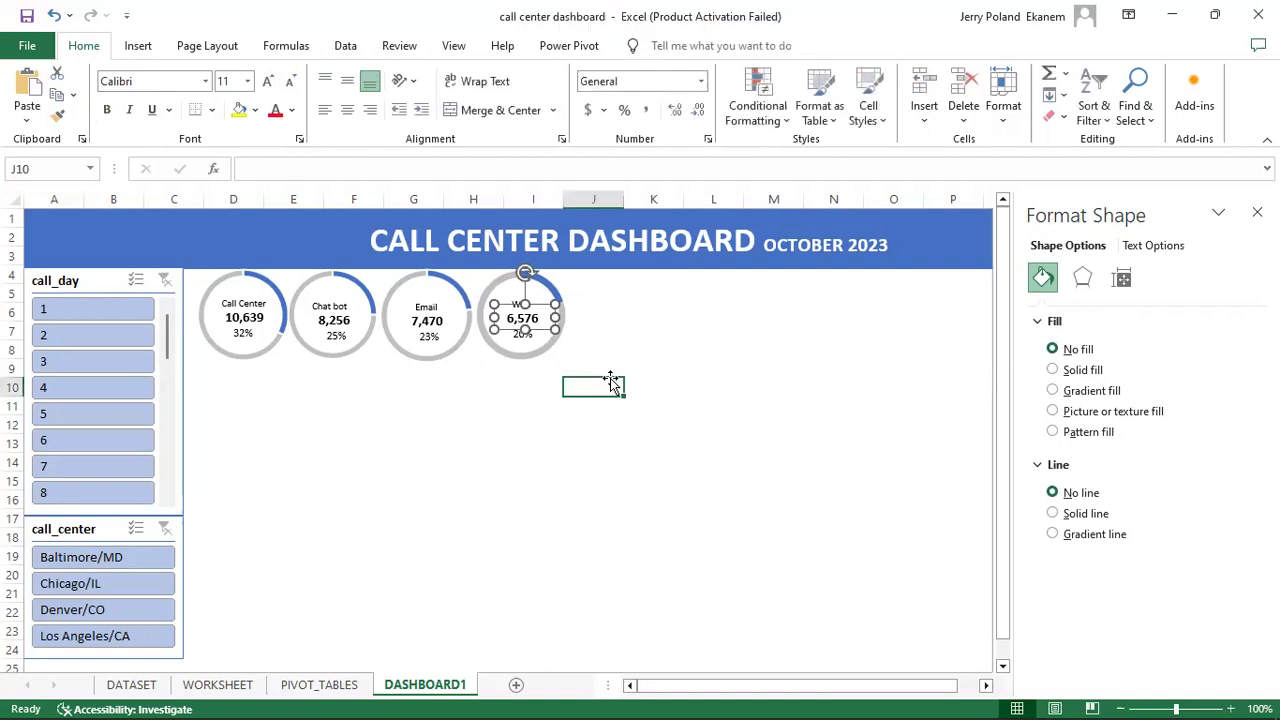
click(314, 685)
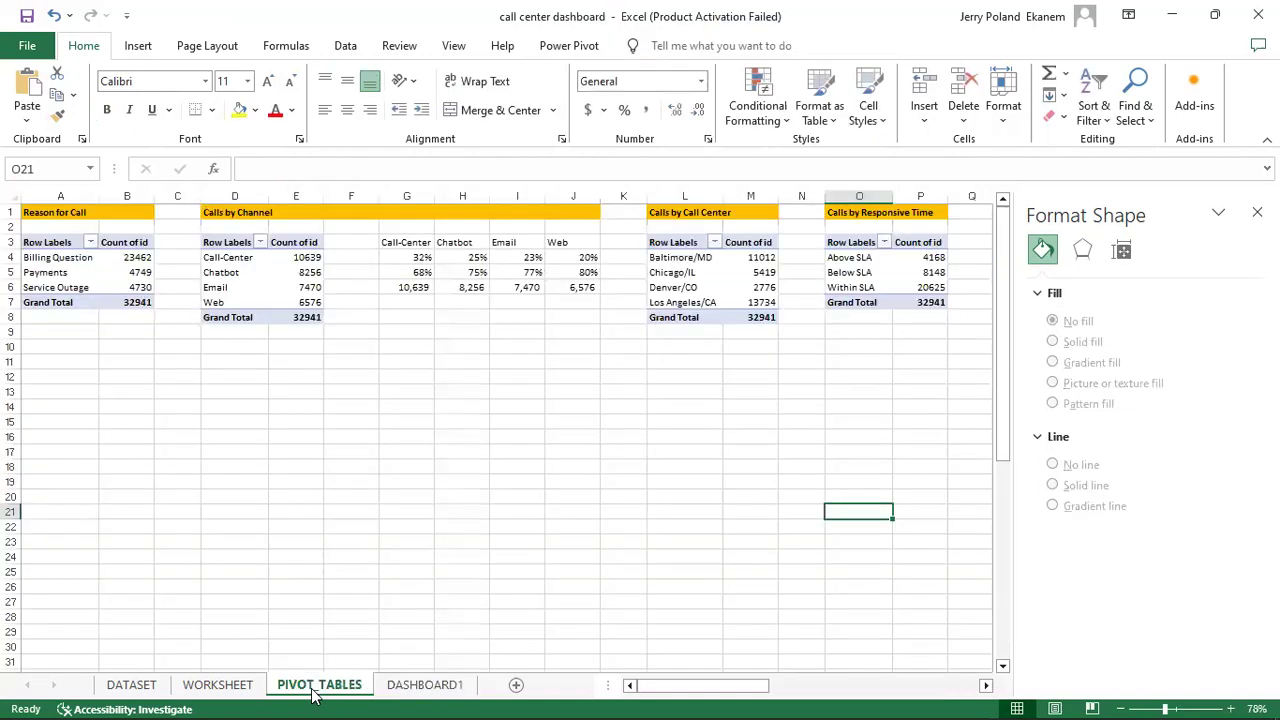
click(395, 690)
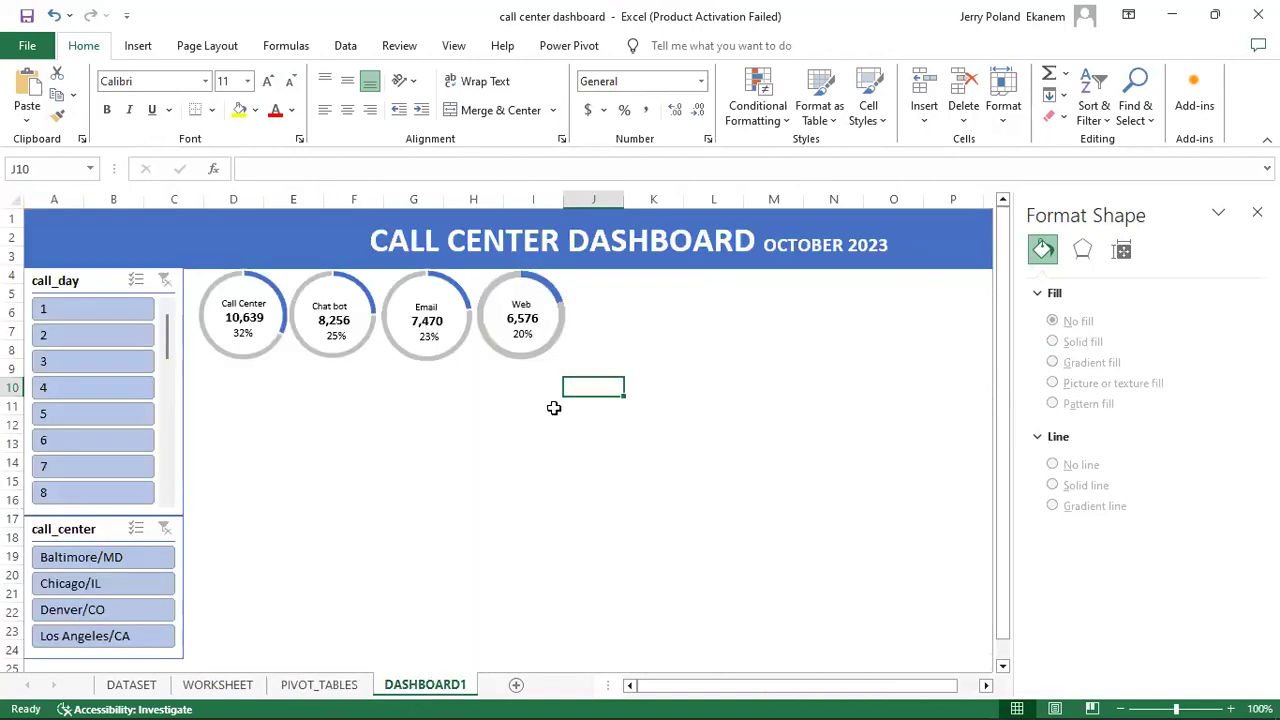
click(554, 337)
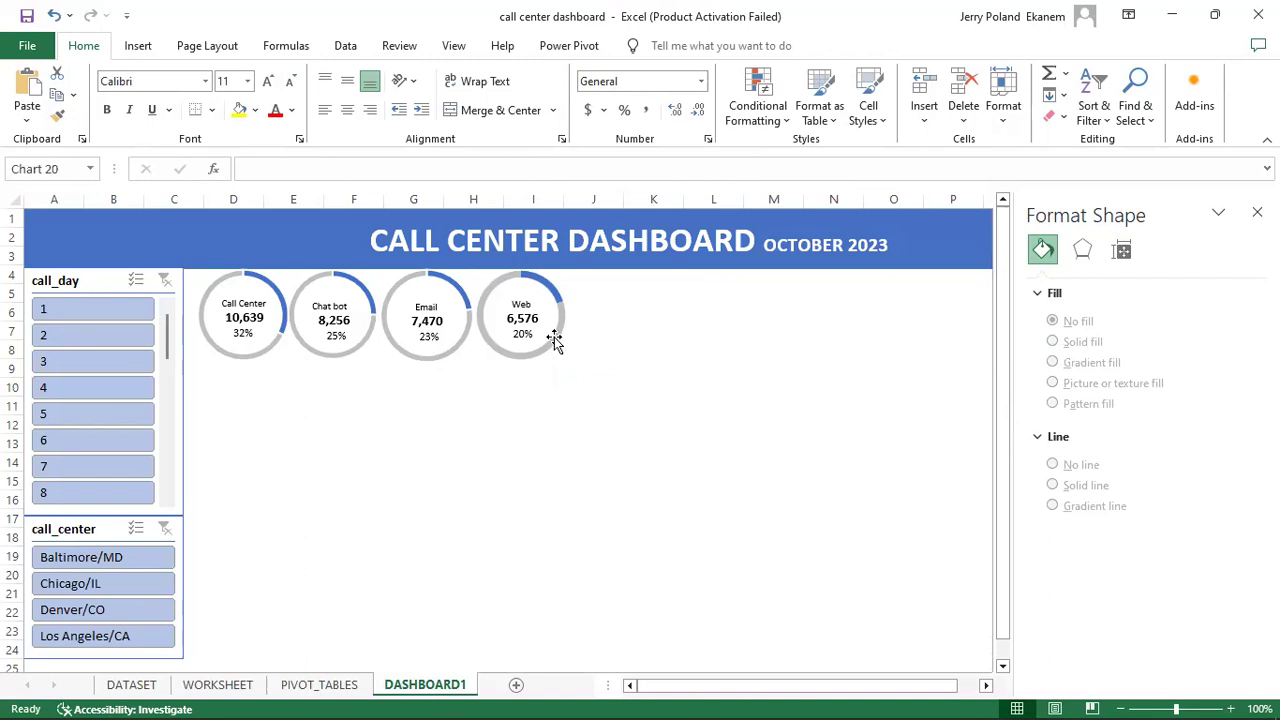
click(554, 337)
click(602, 474)
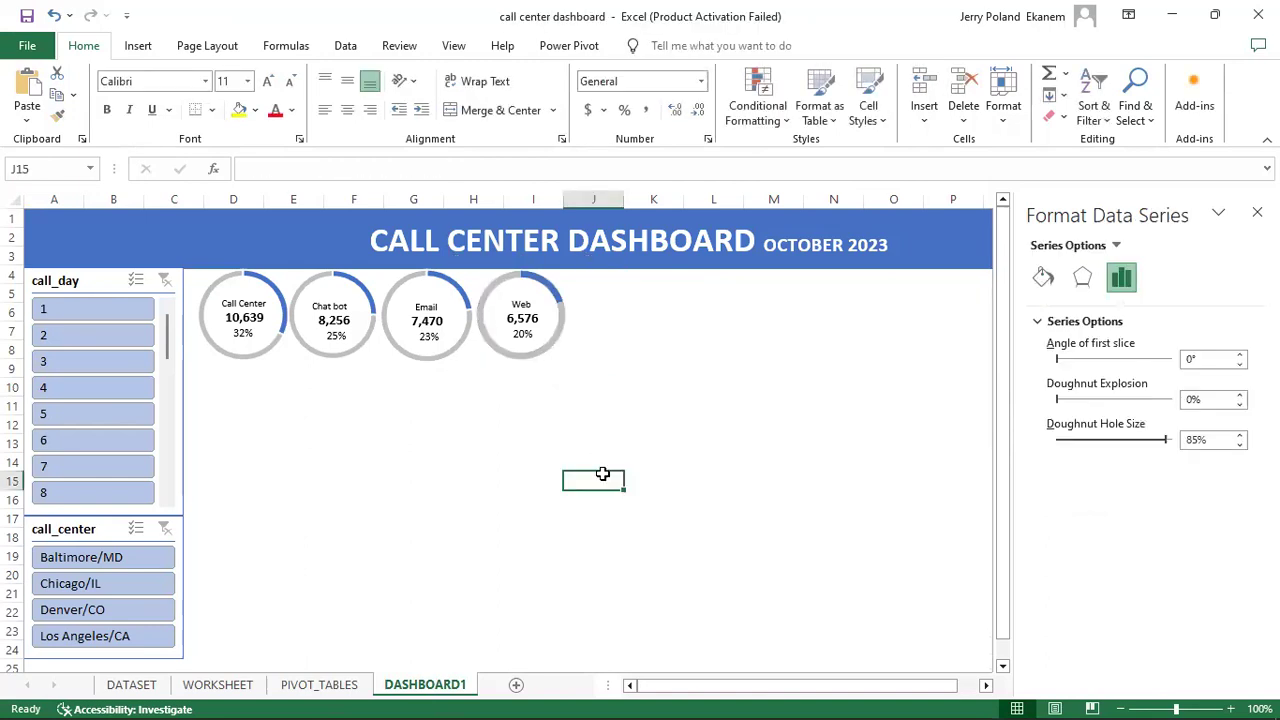
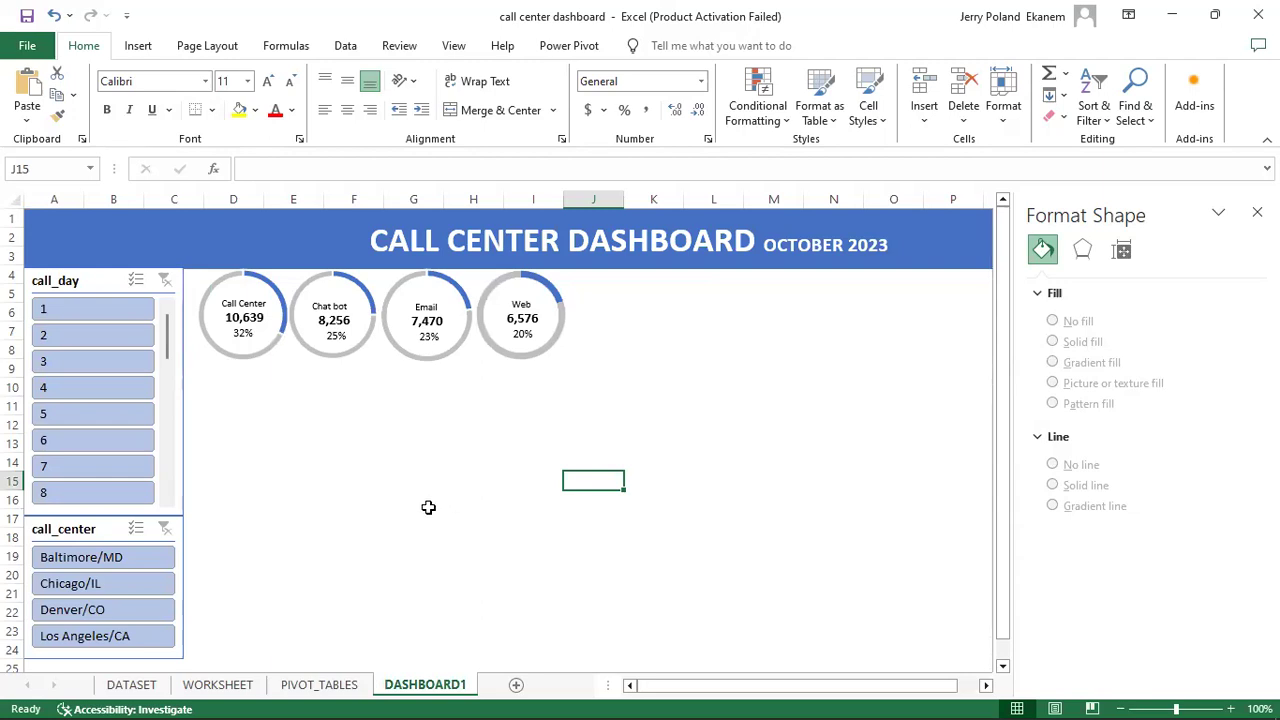
Step: Insert a clustered bar PivotChart from the Calls by Sentiment pivot table on the PIVOT_TABLES sheet
click(319, 685)
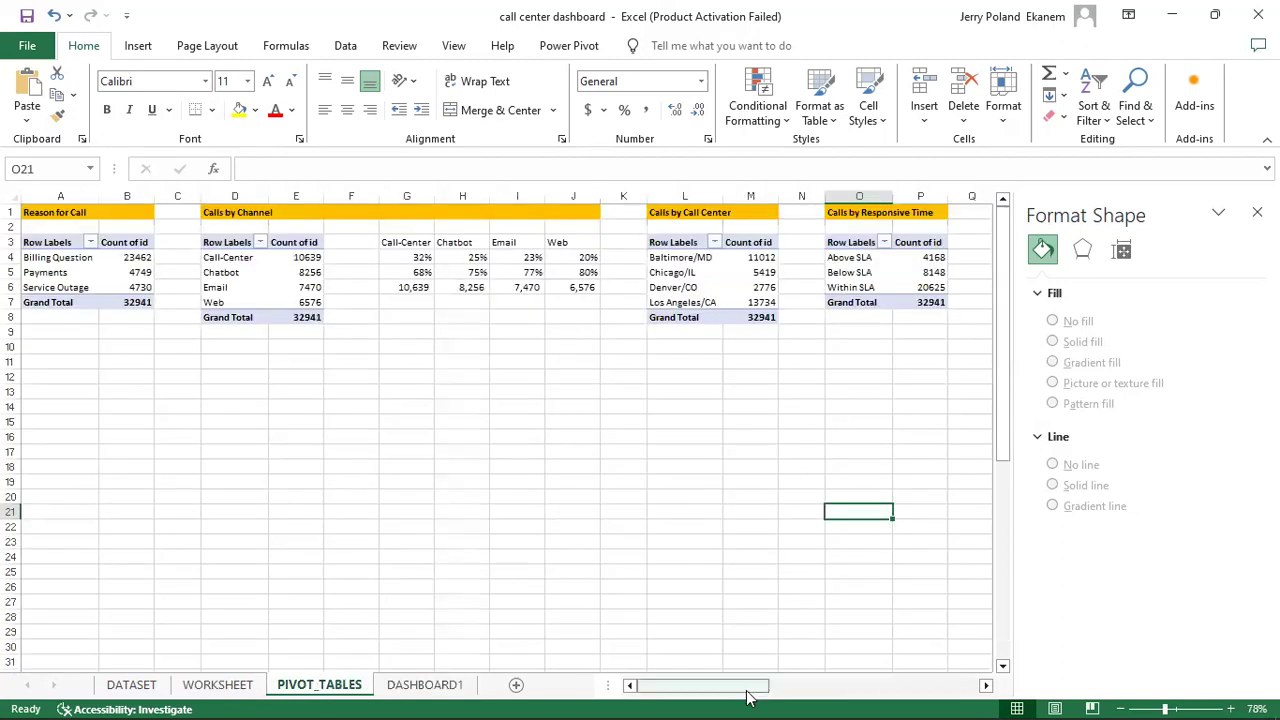
drag(729, 694, 885, 692)
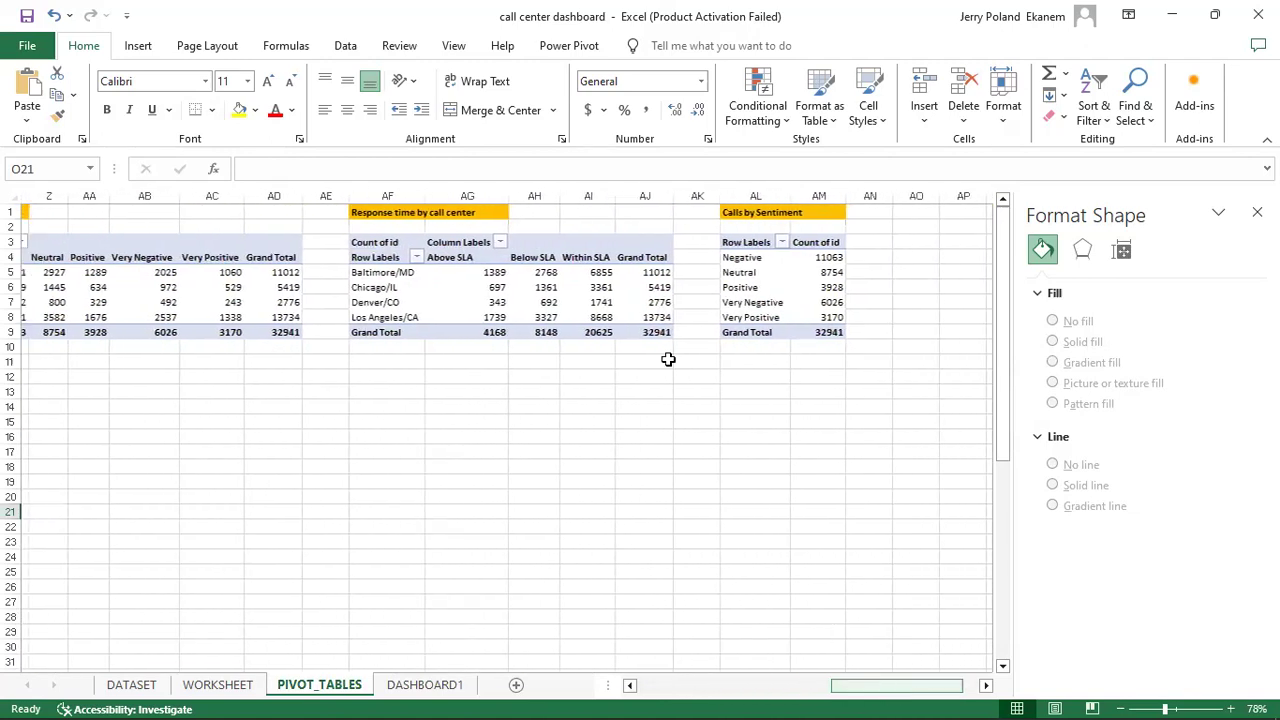
click(745, 278)
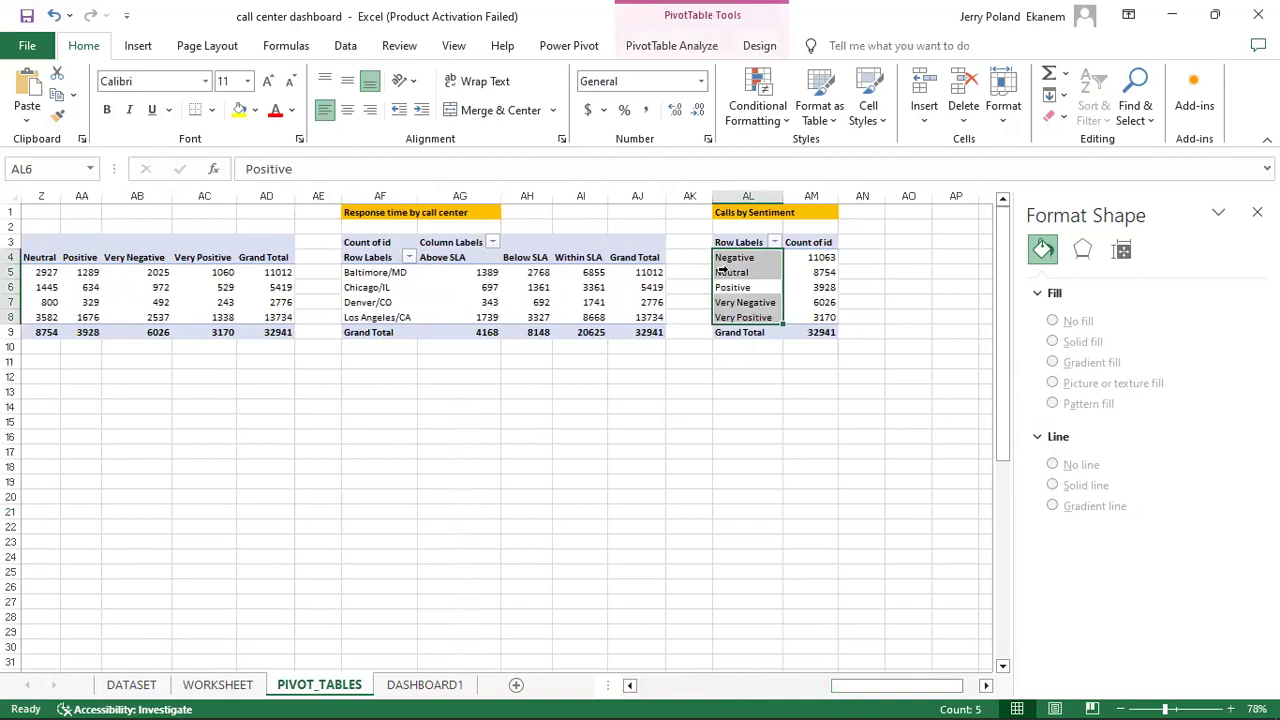
click(673, 47)
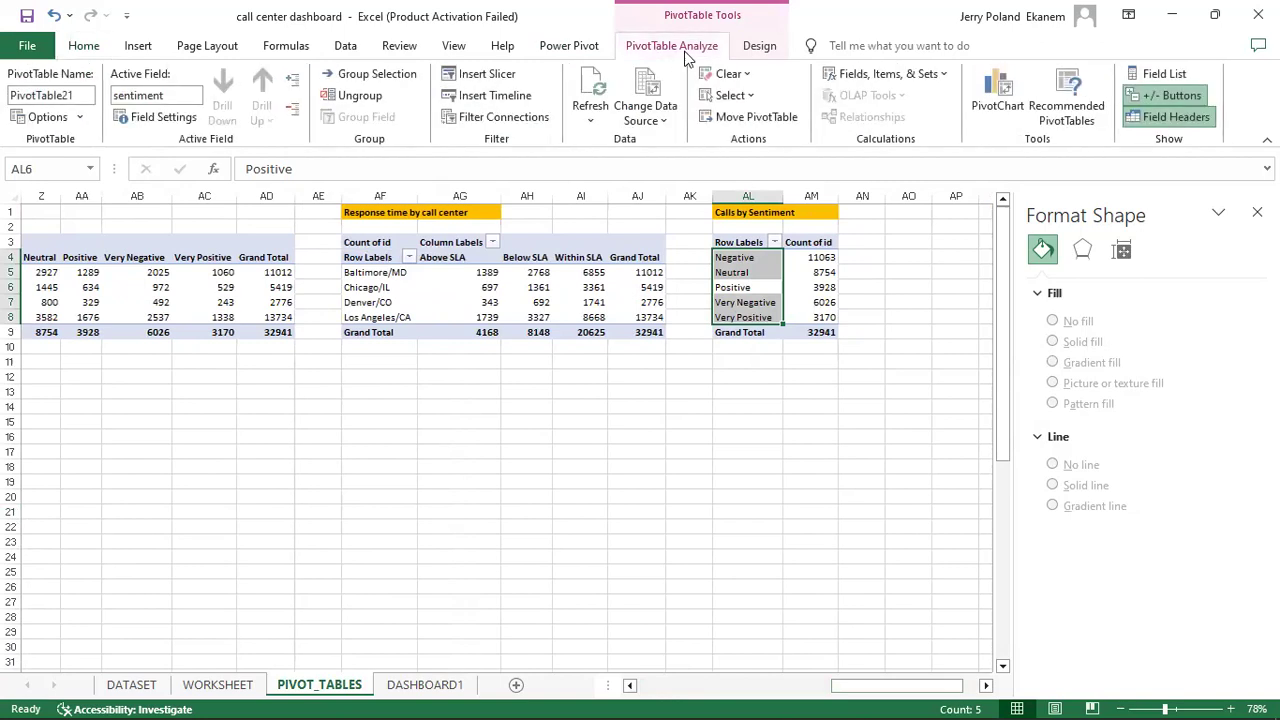
click(996, 111)
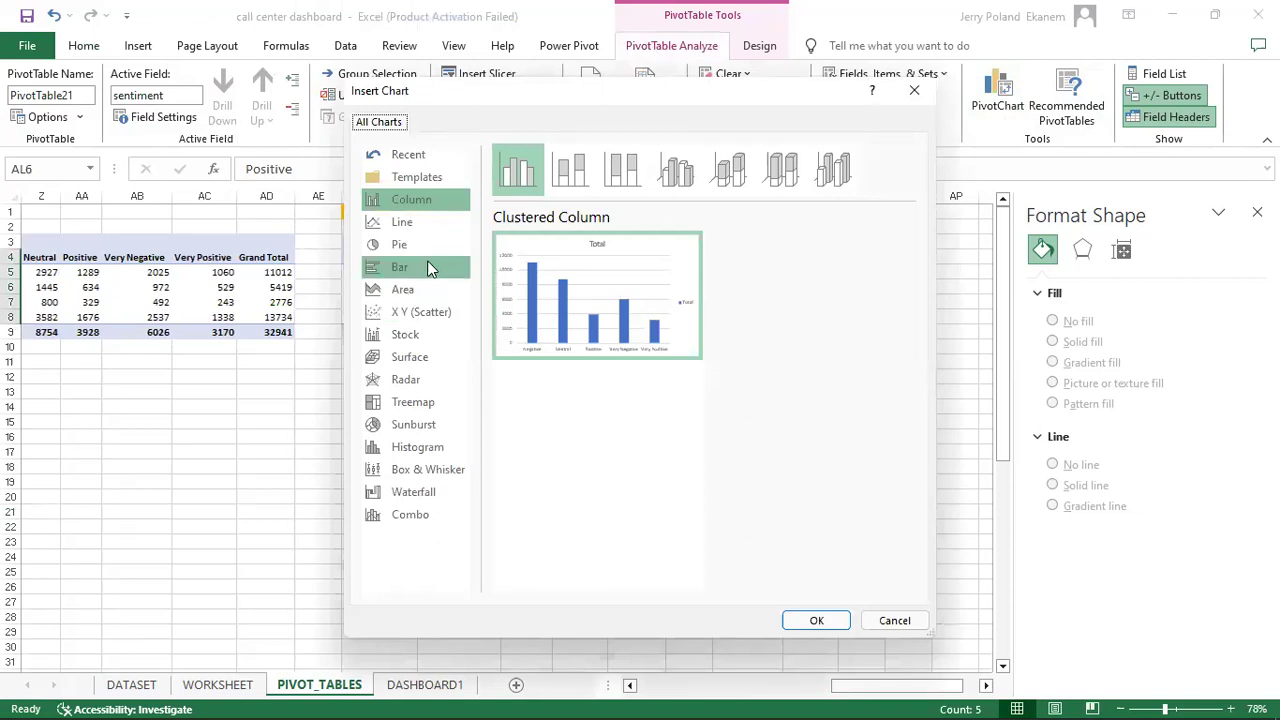
click(429, 268)
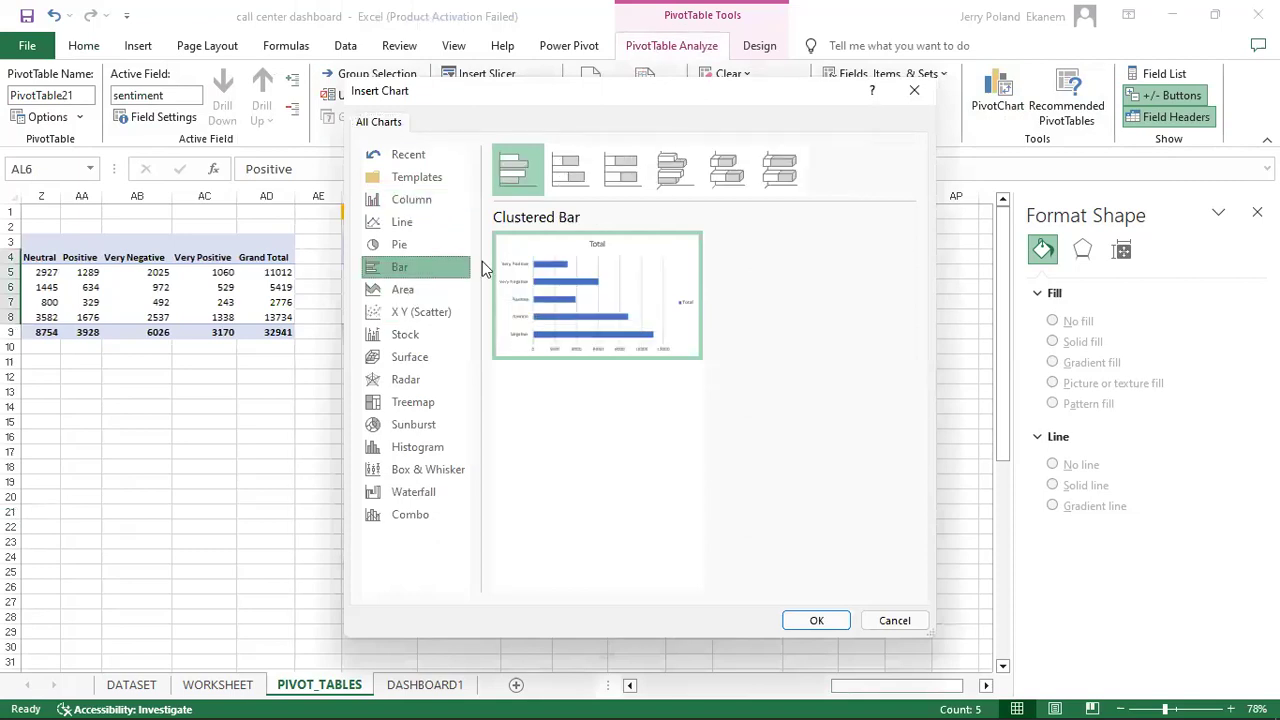
click(820, 621)
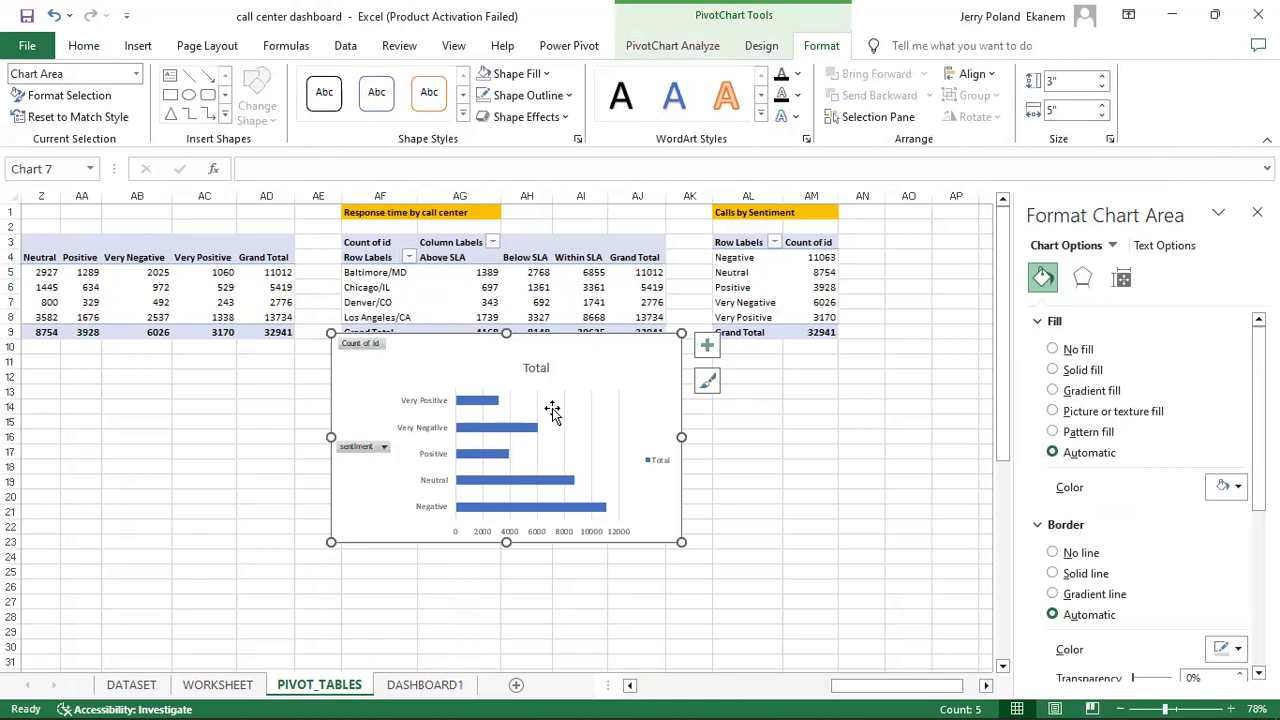
click(361, 343)
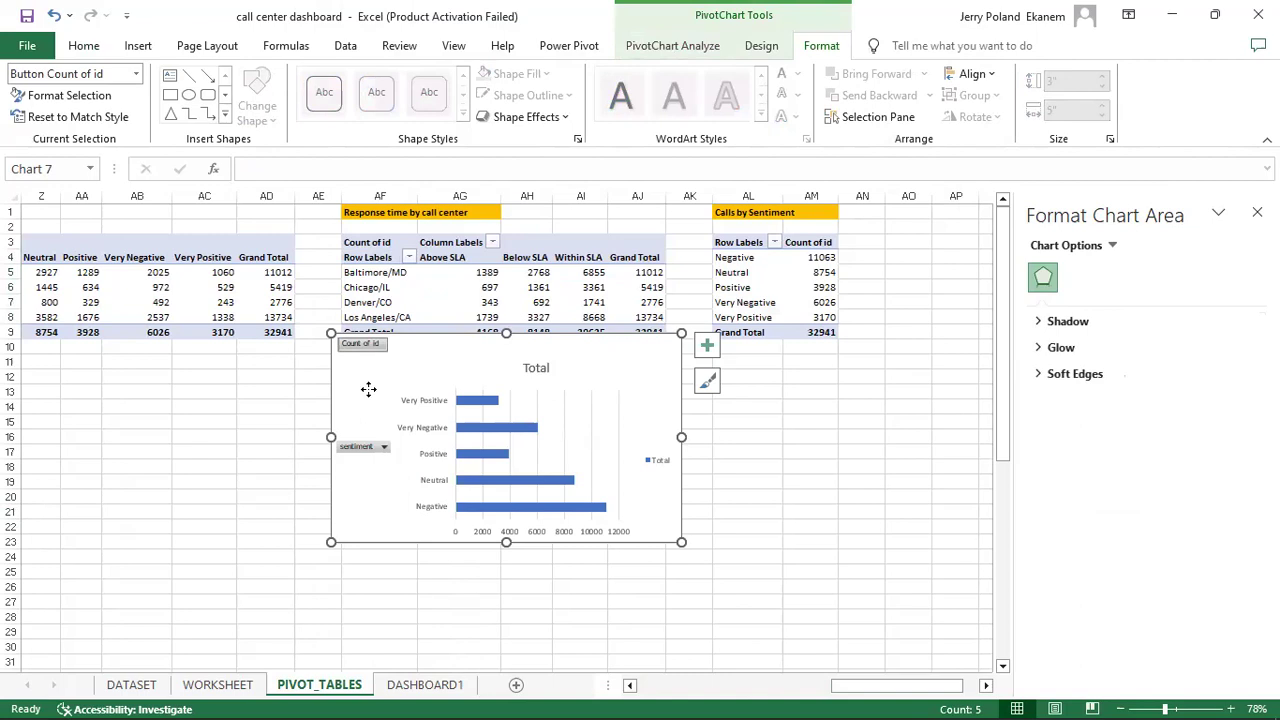
click(361, 335)
click(362, 345)
click(365, 452)
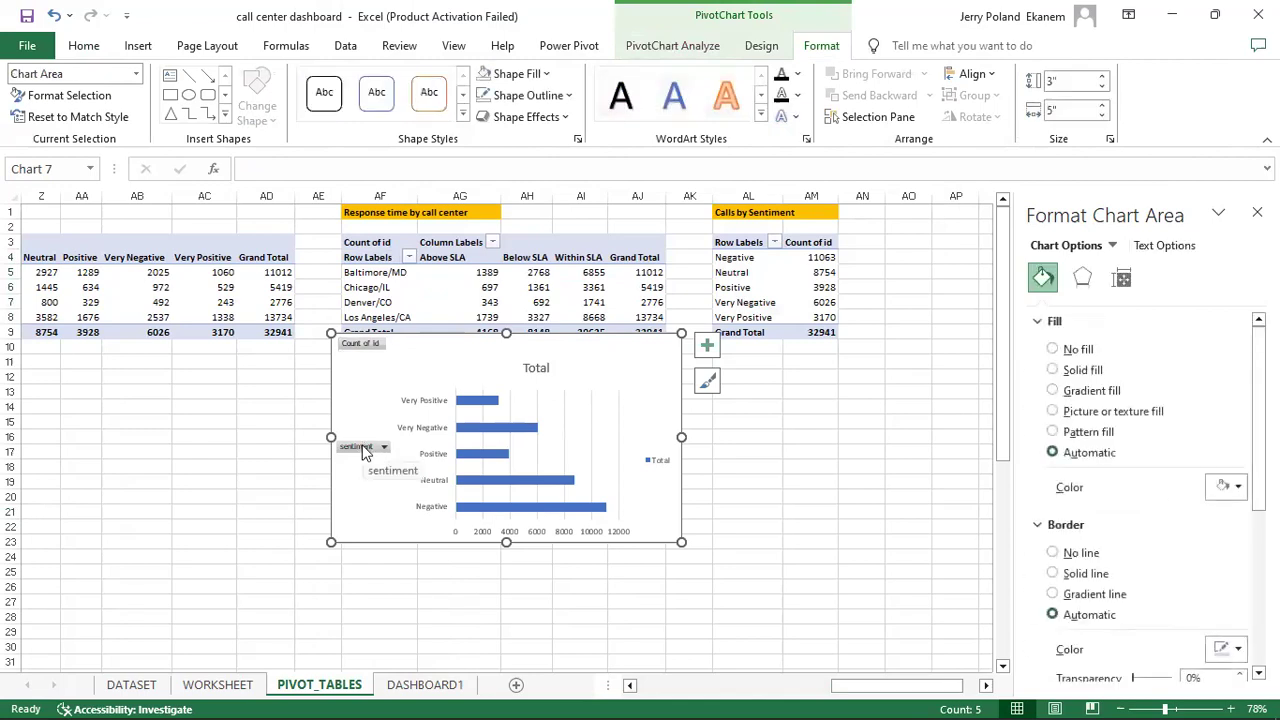
click(365, 451)
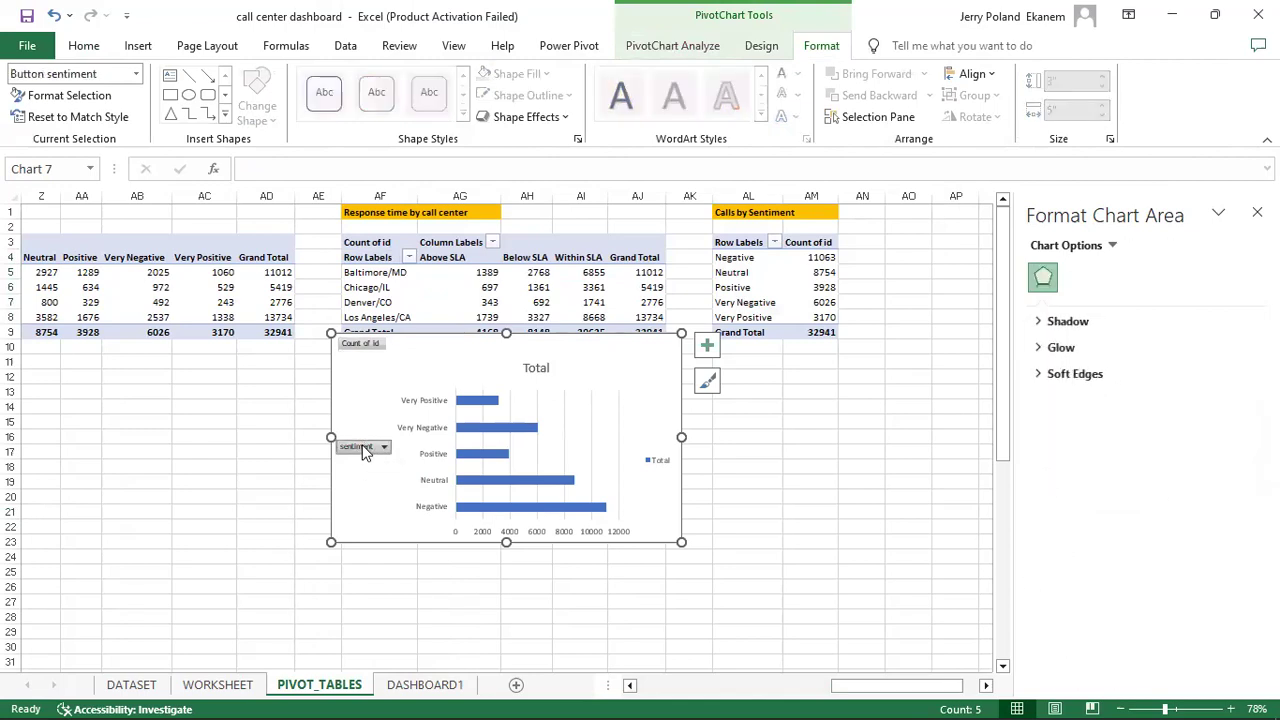
click(357, 347)
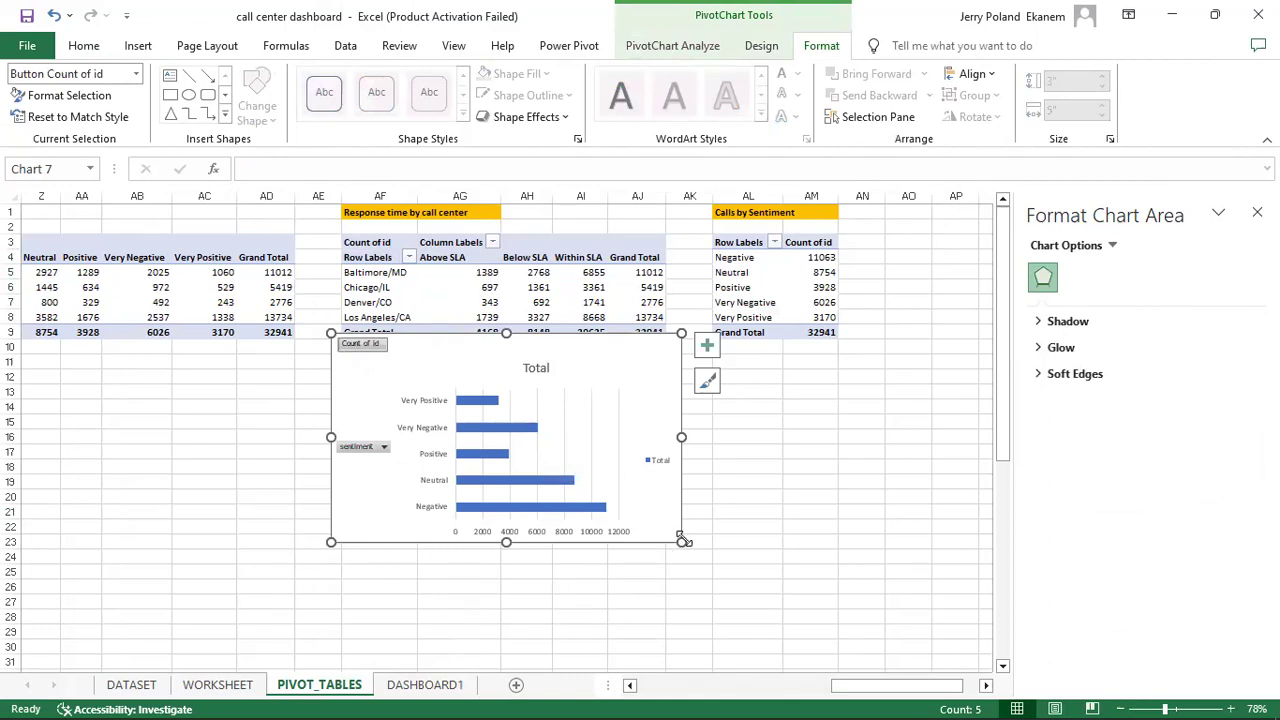
Step: Delete the legend from the sentiment bar chart
click(660, 462)
key(Delete)
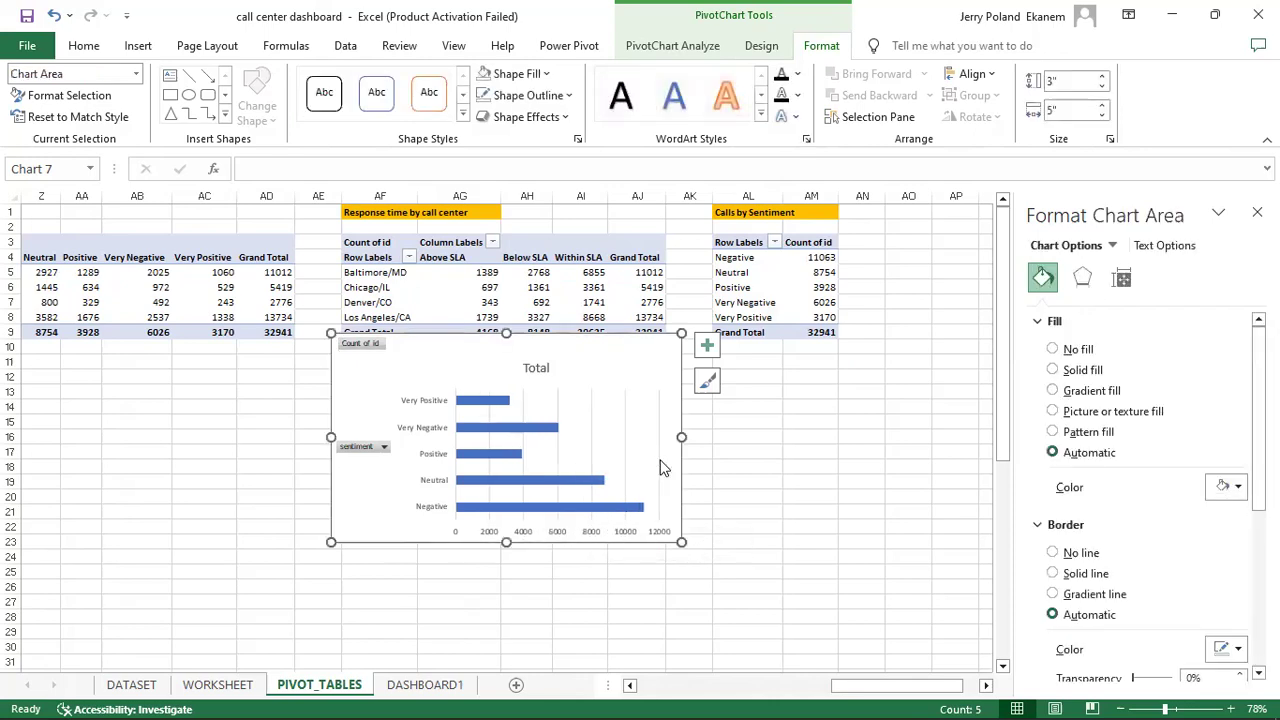
click(366, 451)
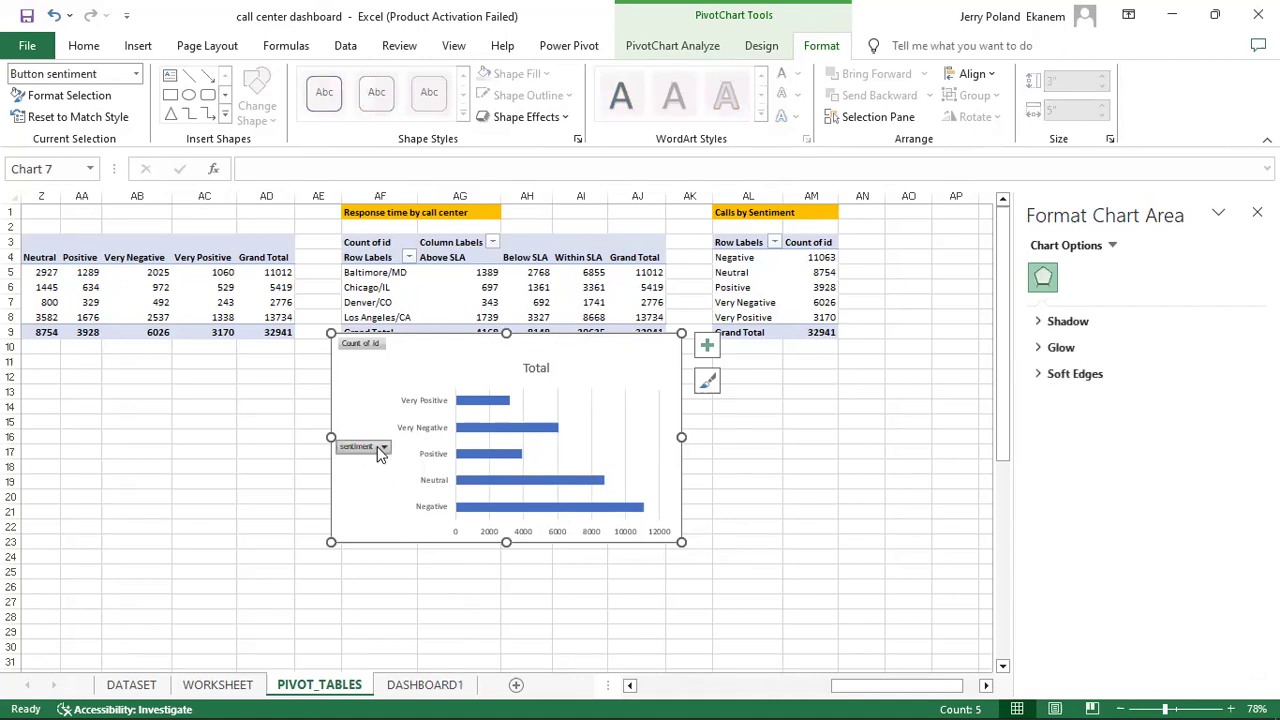
click(381, 449)
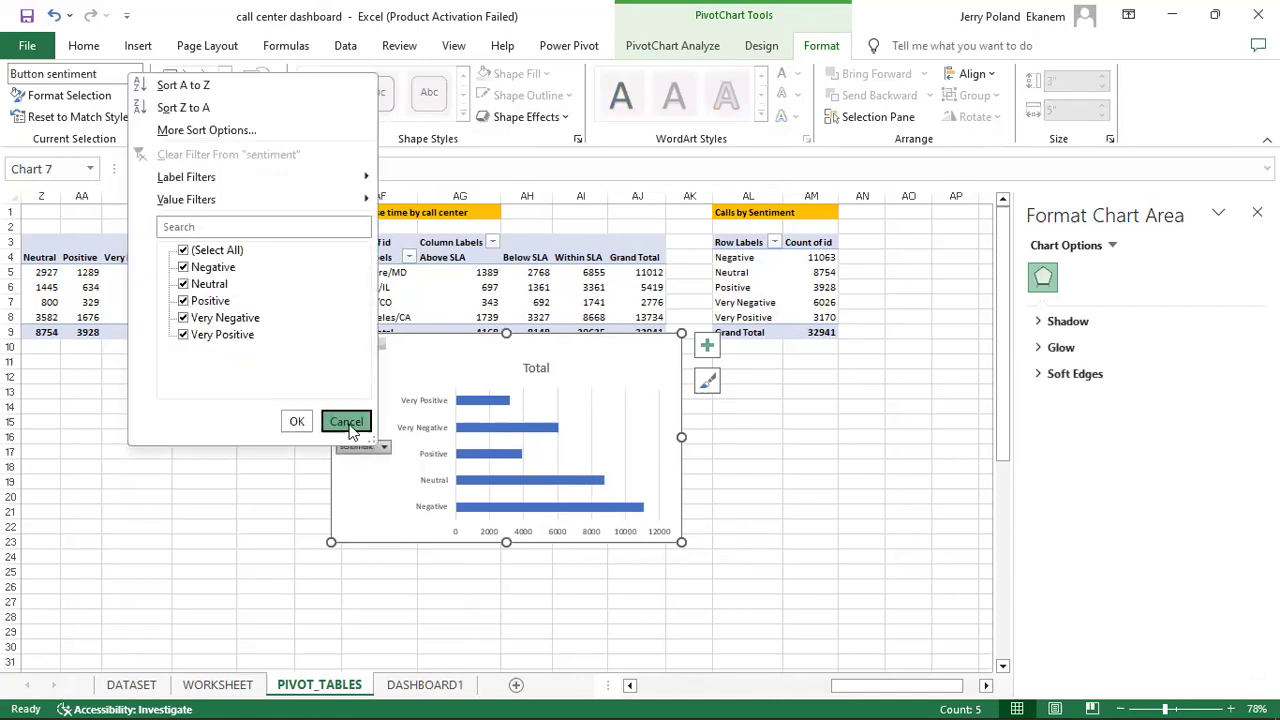
click(371, 341)
click(371, 341)
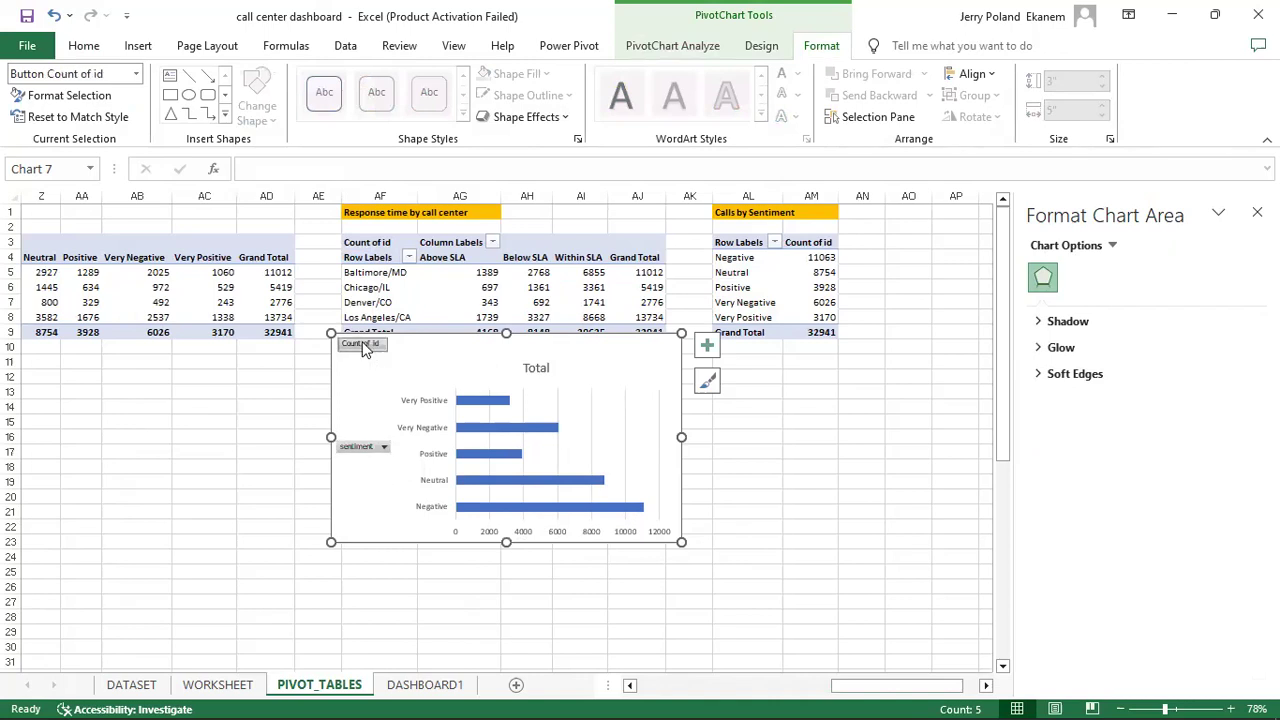
click(360, 452)
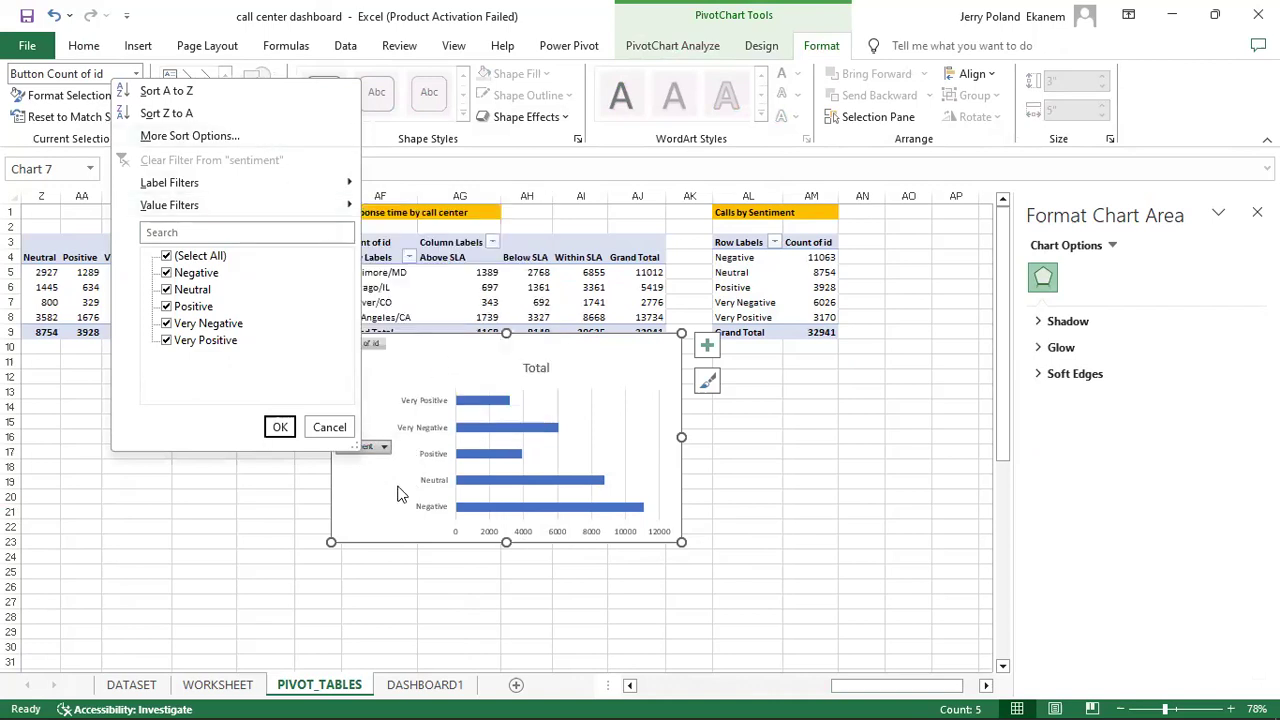
click(378, 447)
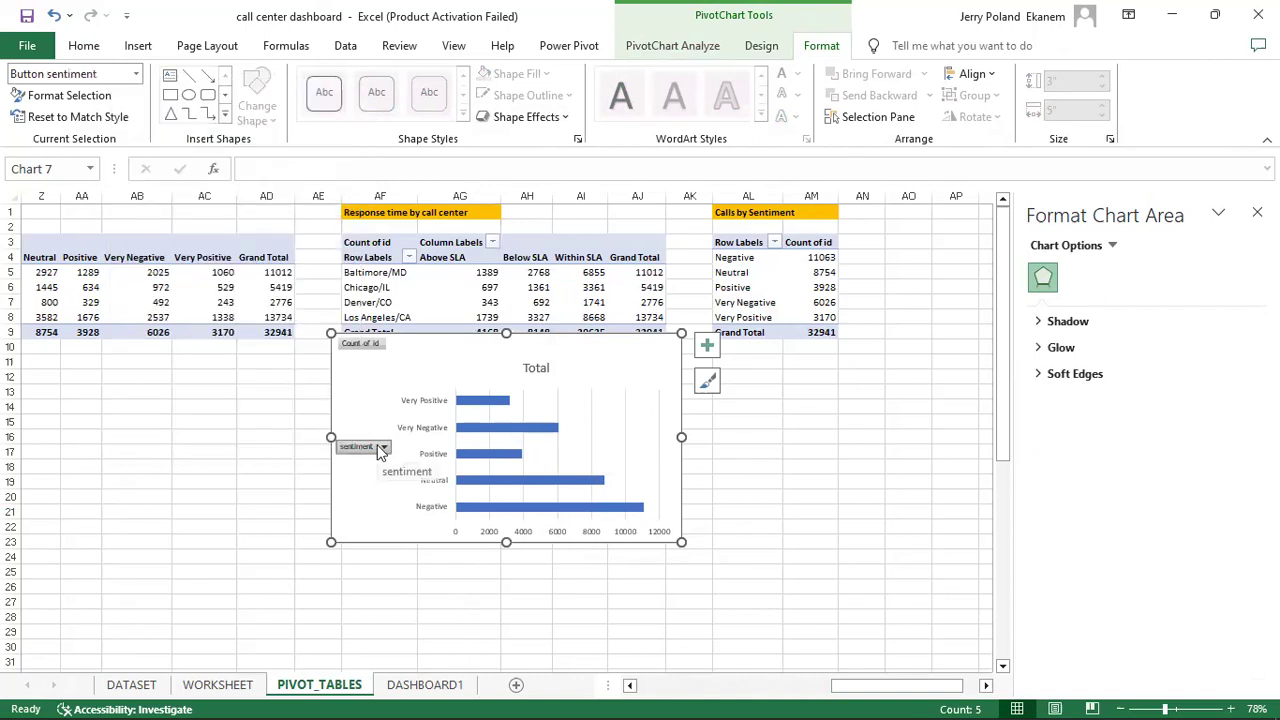
Step: Remove the sentiment bar chart's gridlines and set its chart area to no border line and no fill
click(558, 413)
key(Escape)
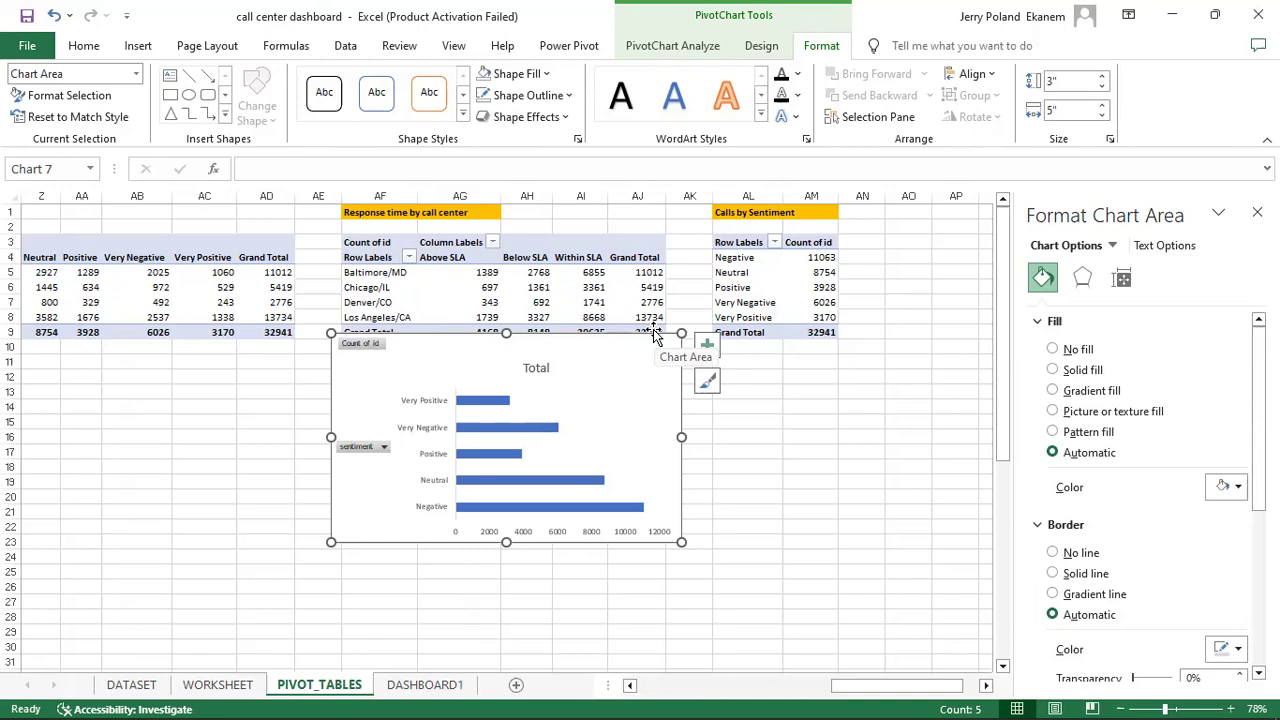
click(1056, 553)
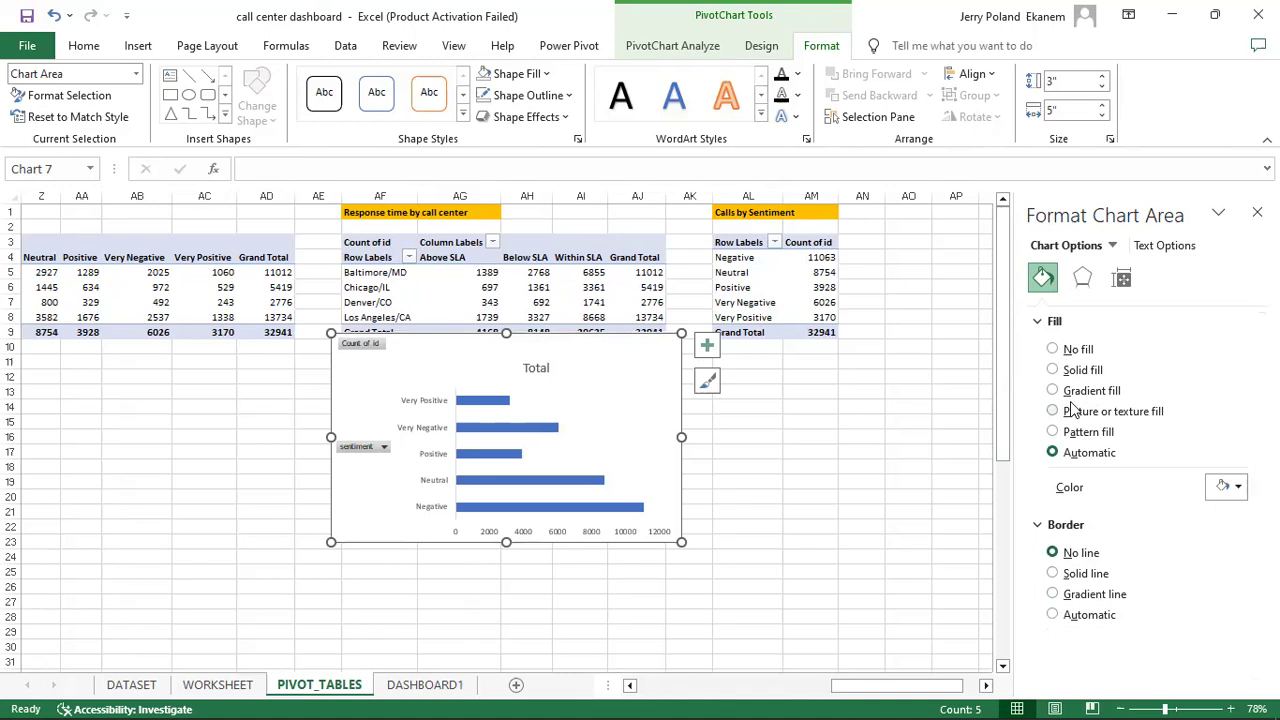
click(1076, 352)
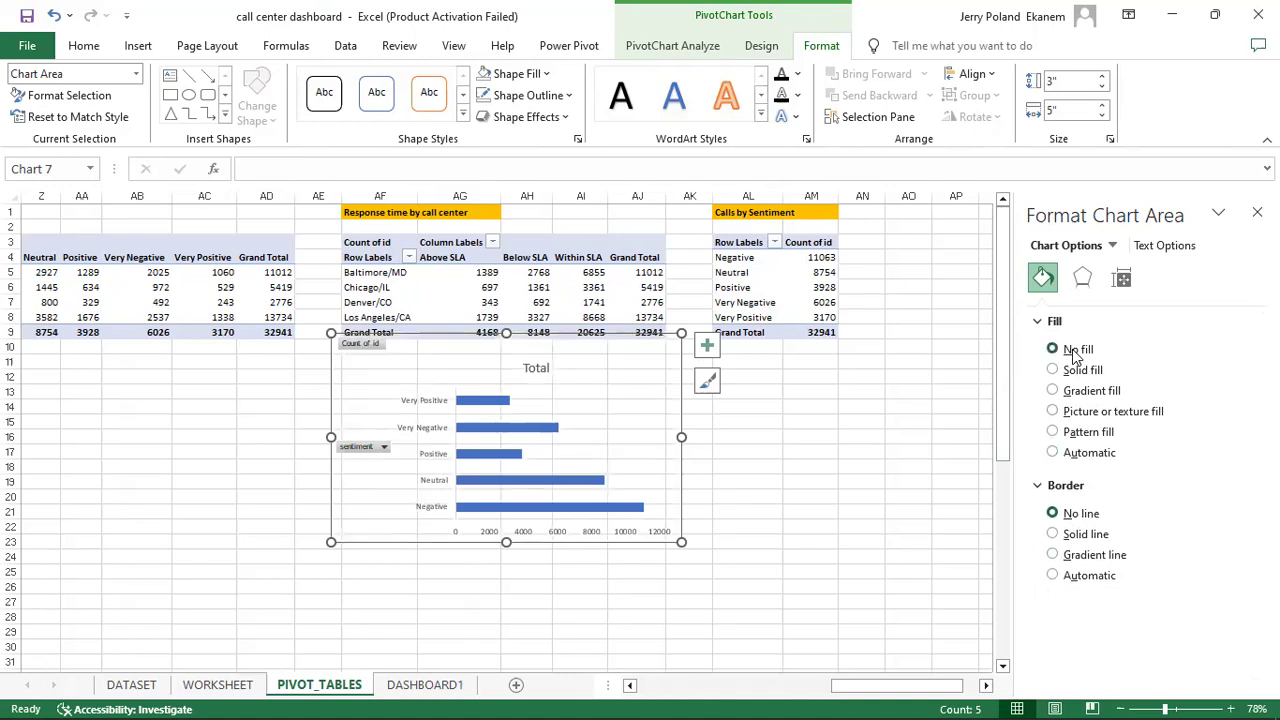
Step: Transfer the sentiment bar chart to the DASHBOARD1 sheet and position it below the doughnut charts, from about row 10
key(Escape)
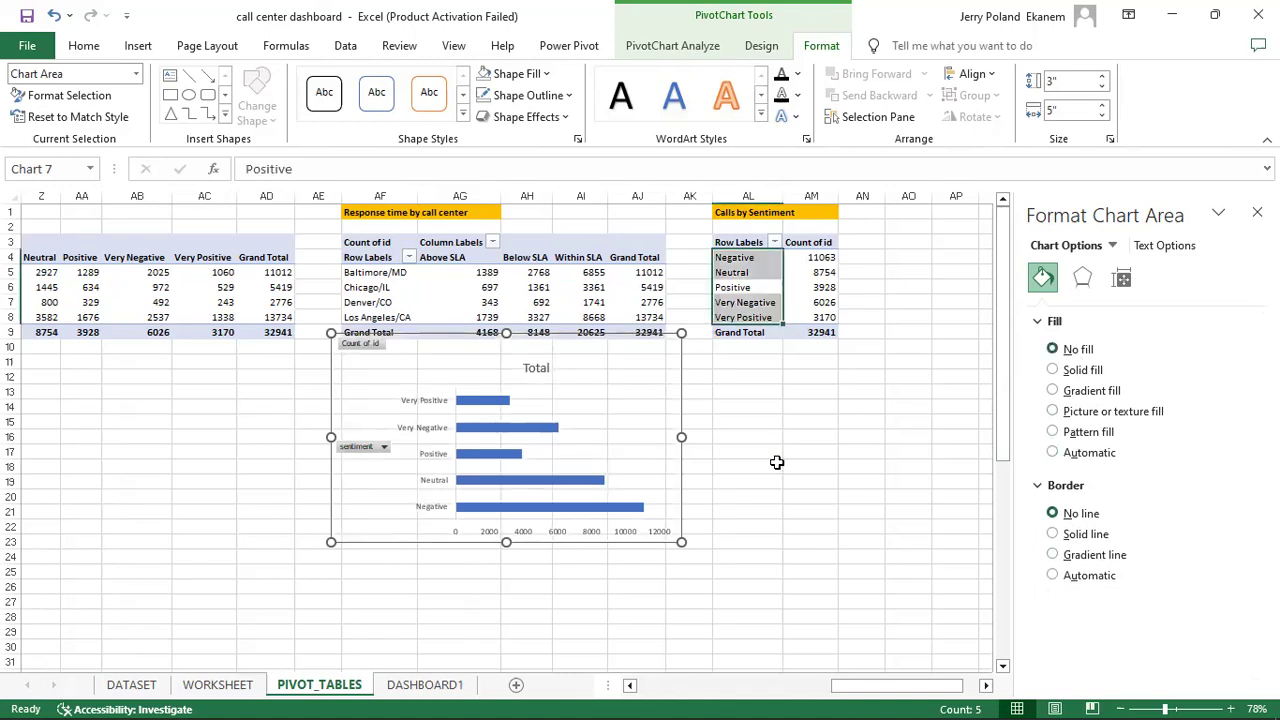
click(425, 686)
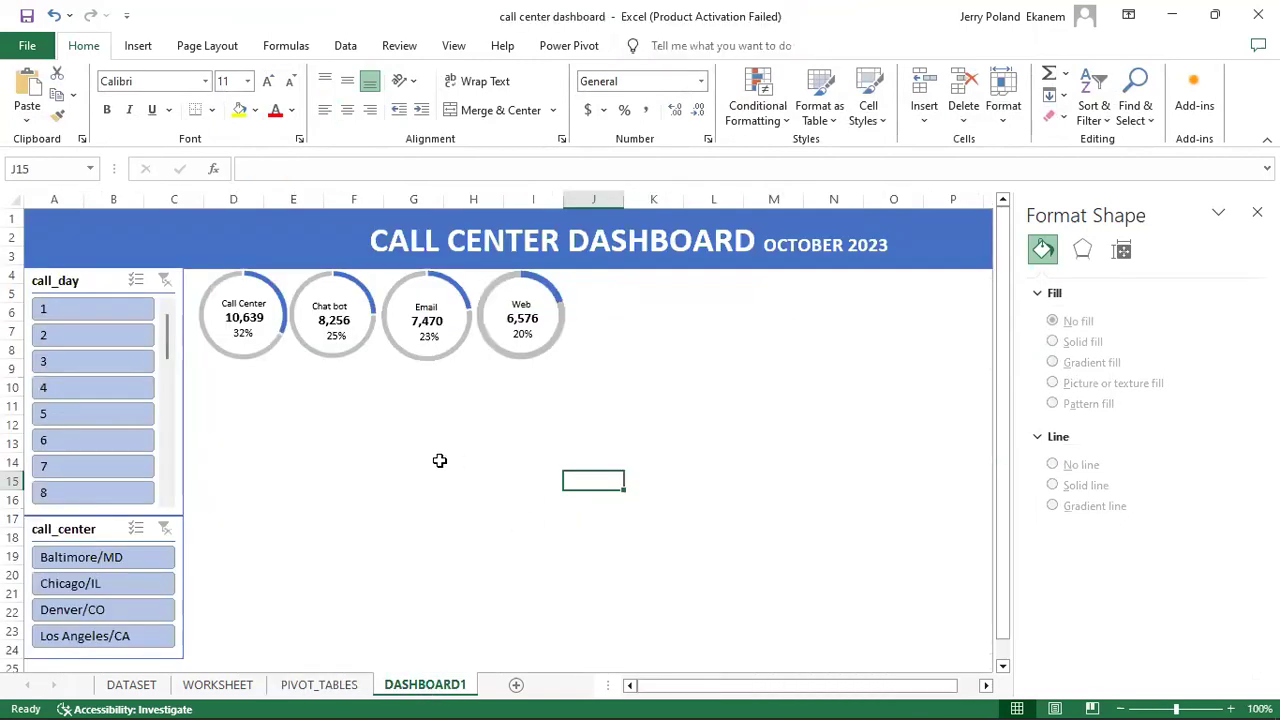
key(ctrl+v)
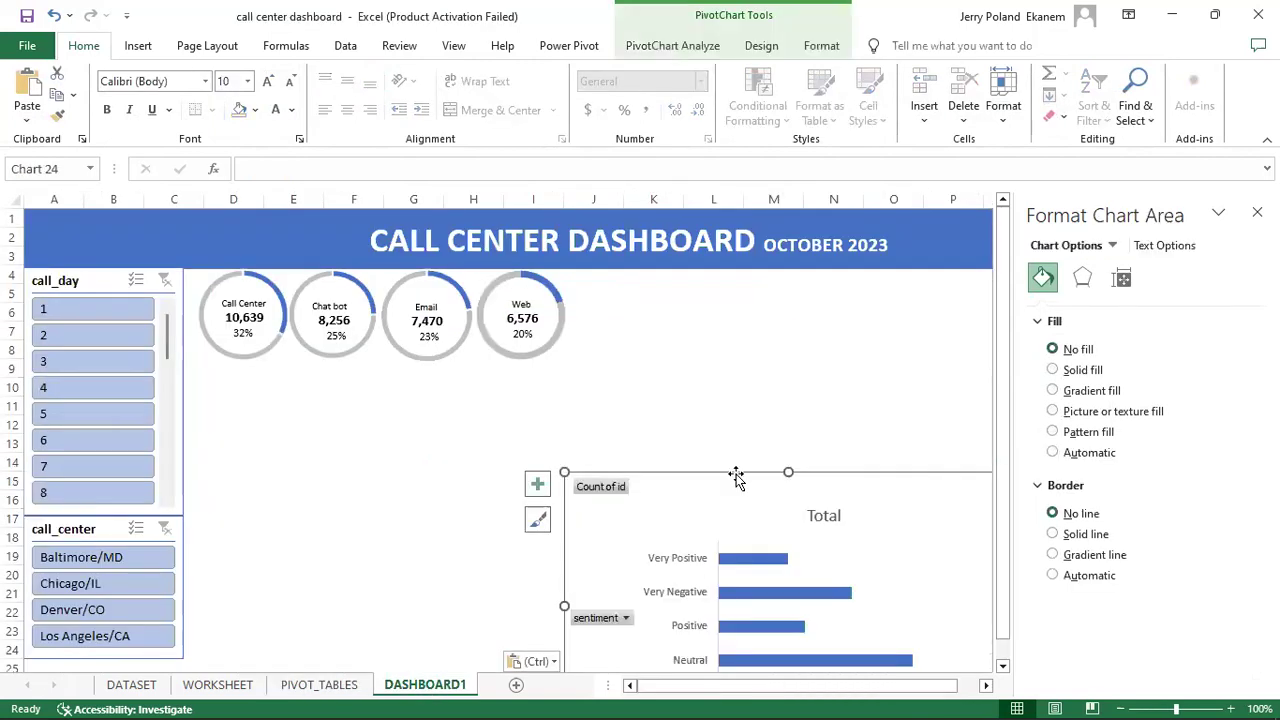
drag(735, 473, 406, 387)
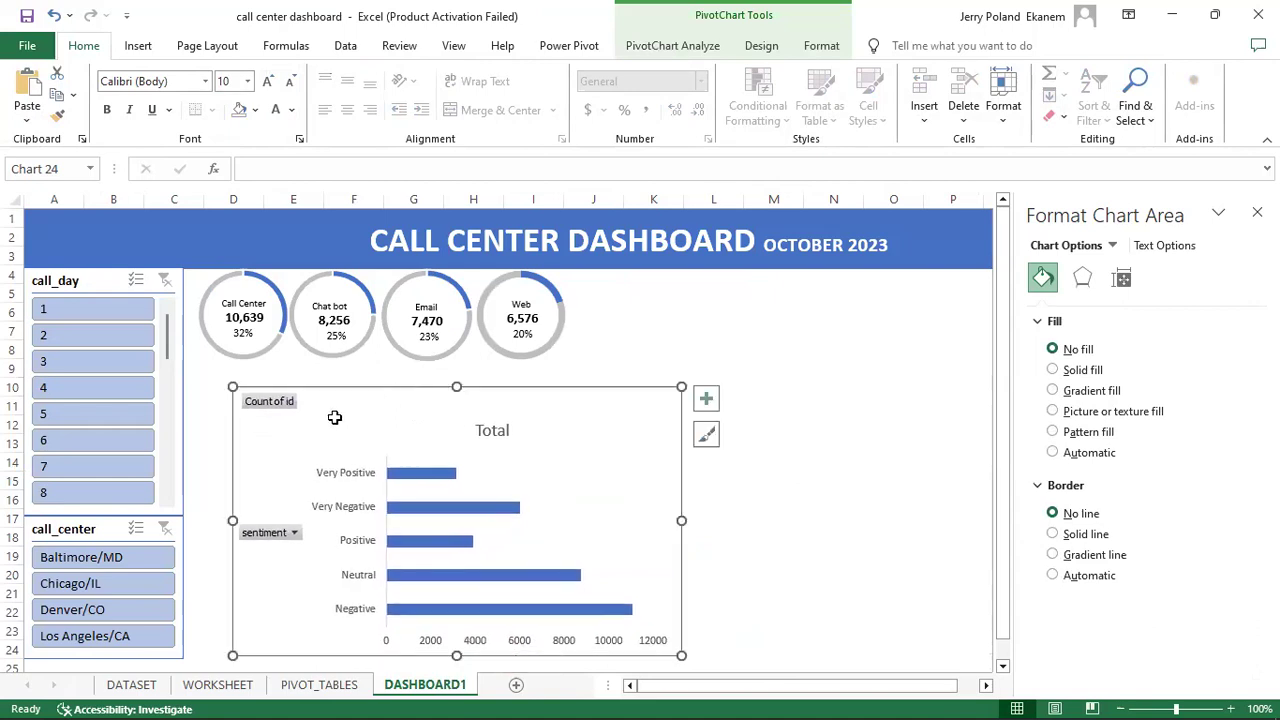
click(272, 403)
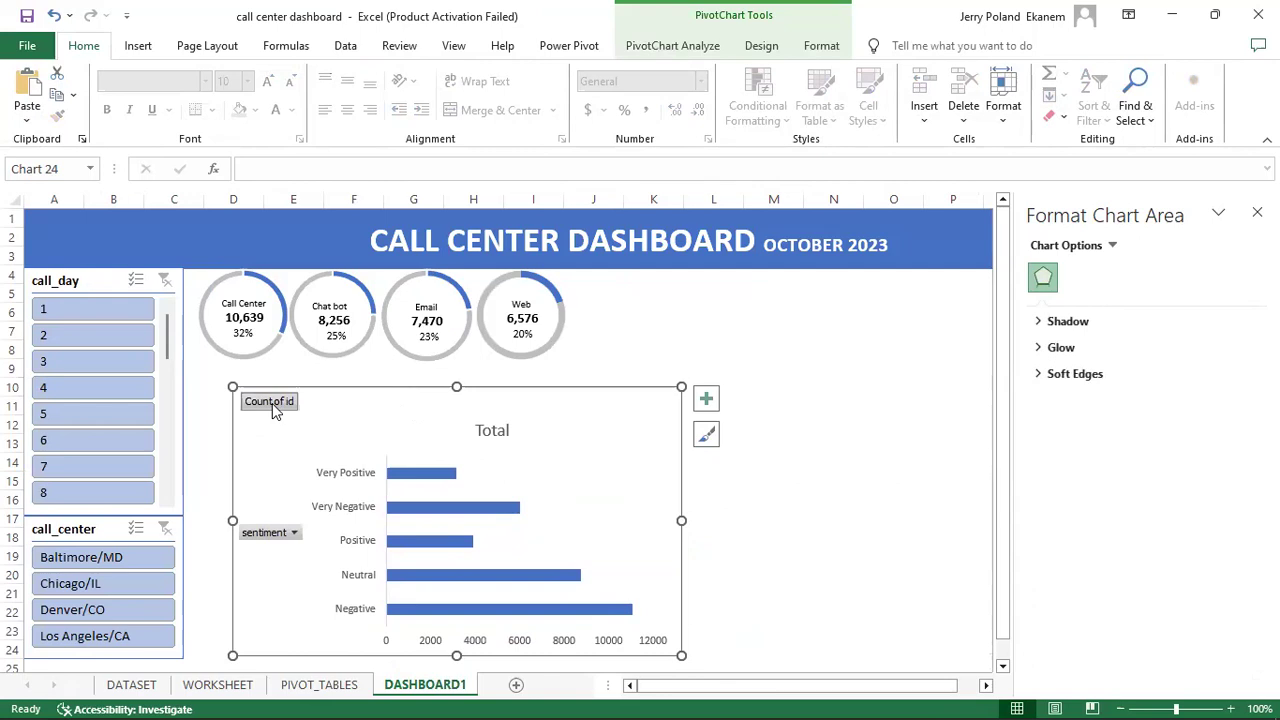
click(706, 400)
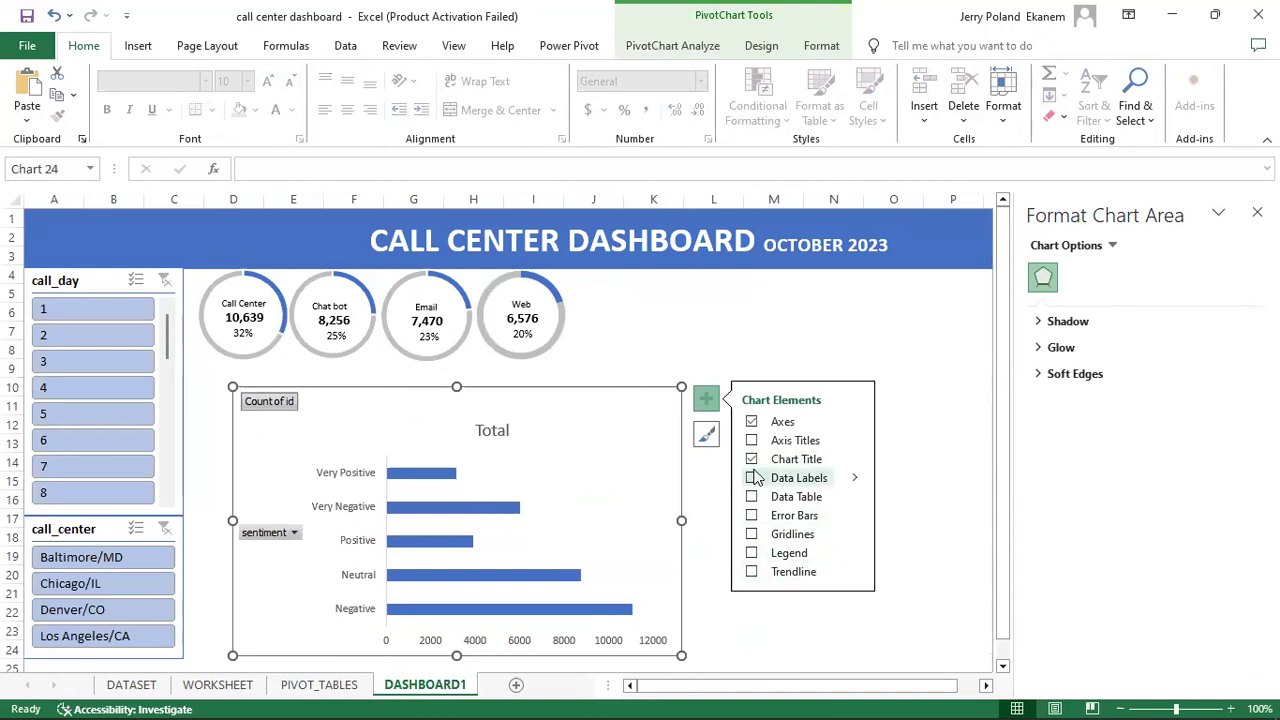
click(751, 422)
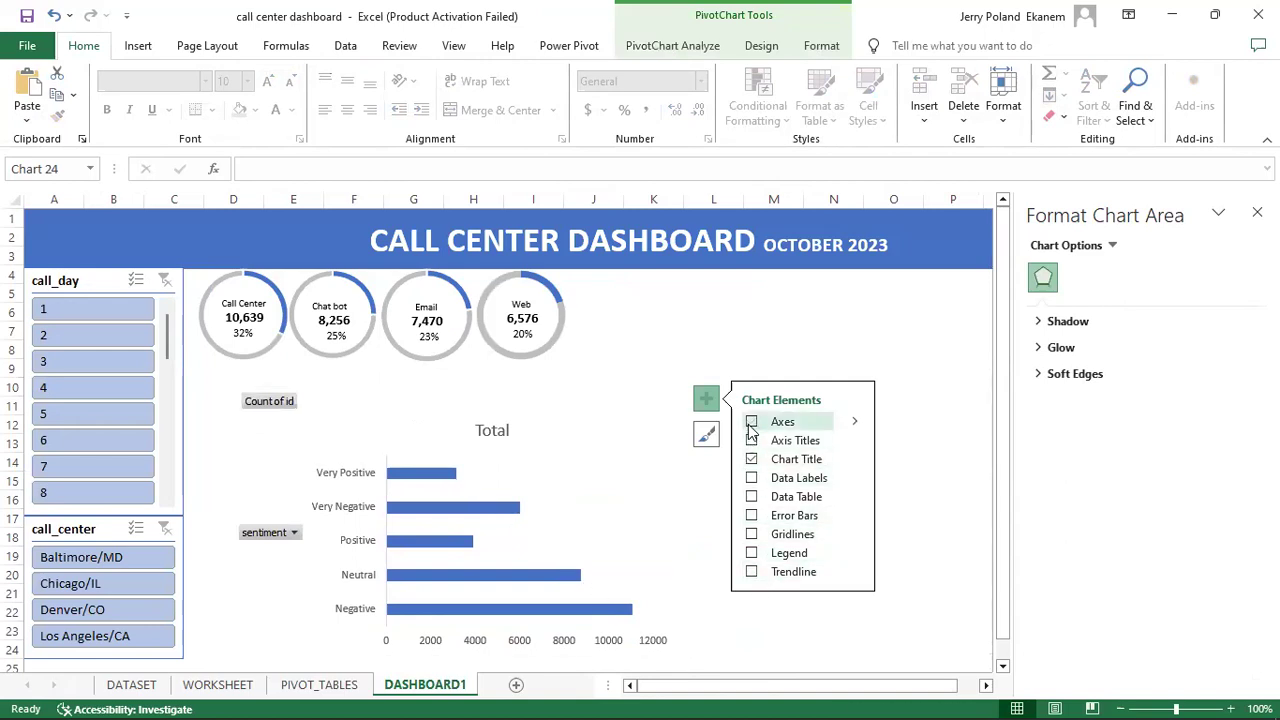
click(751, 422)
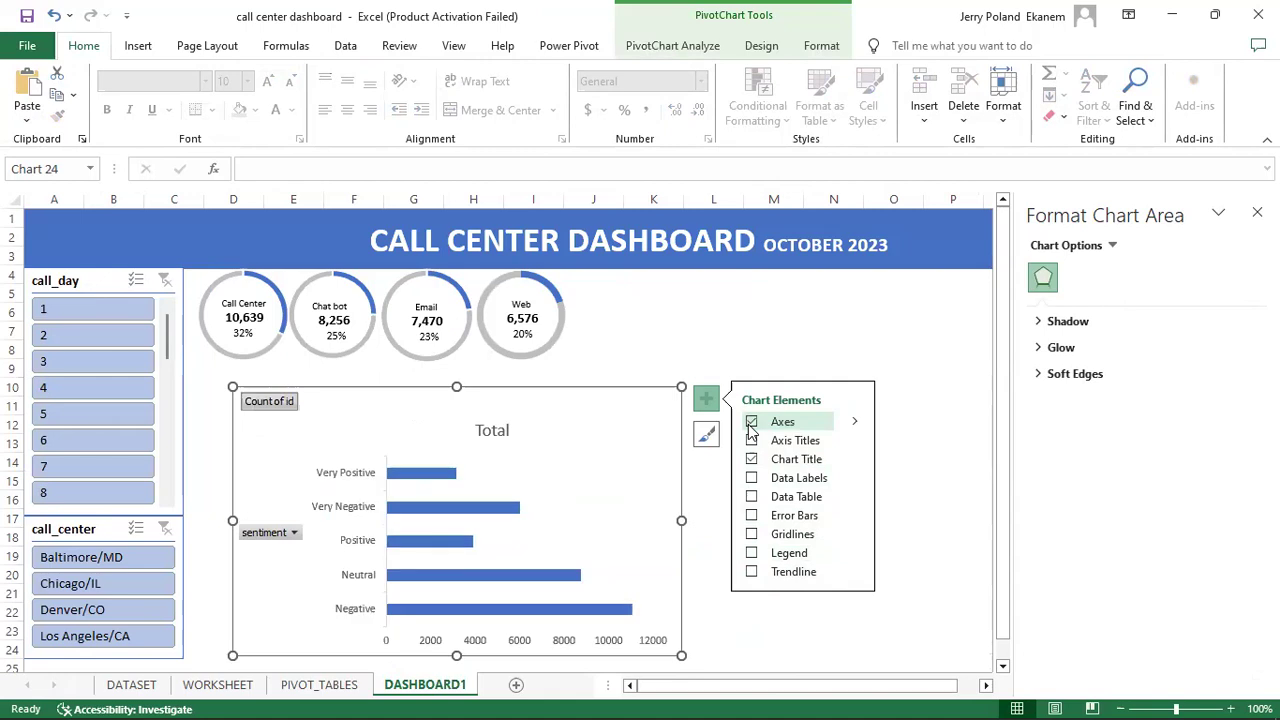
click(751, 459)
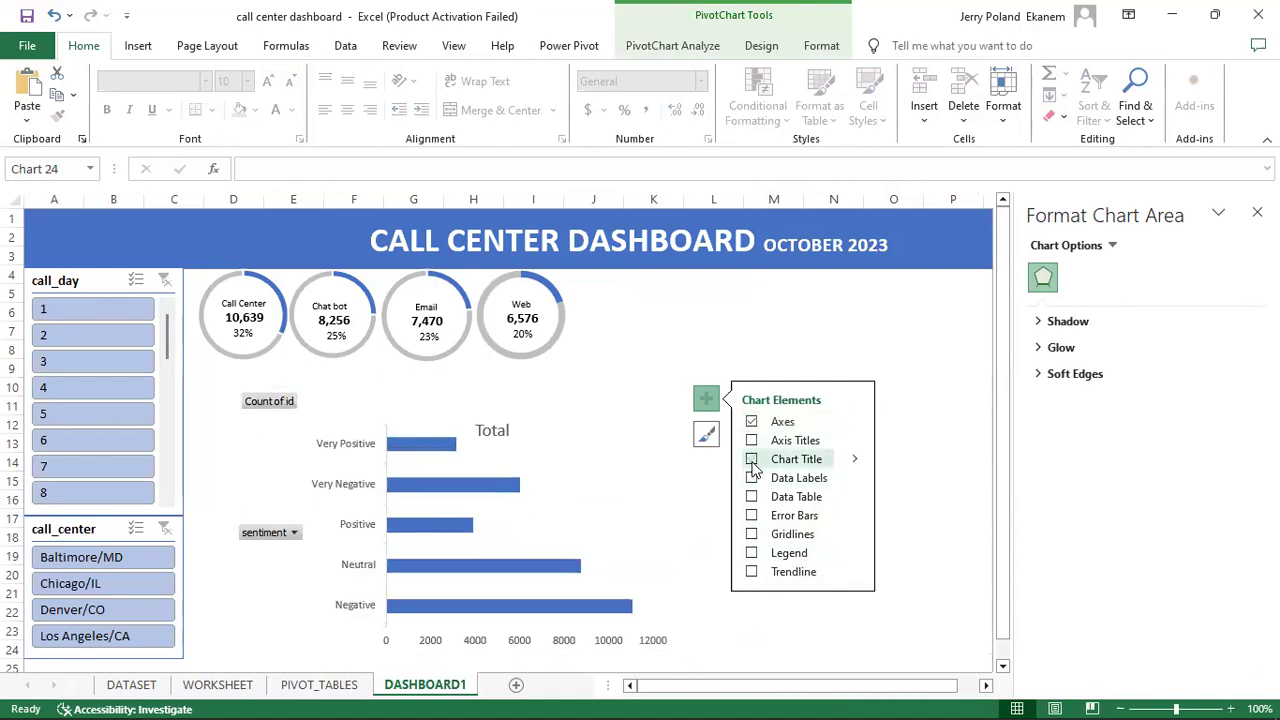
click(751, 459)
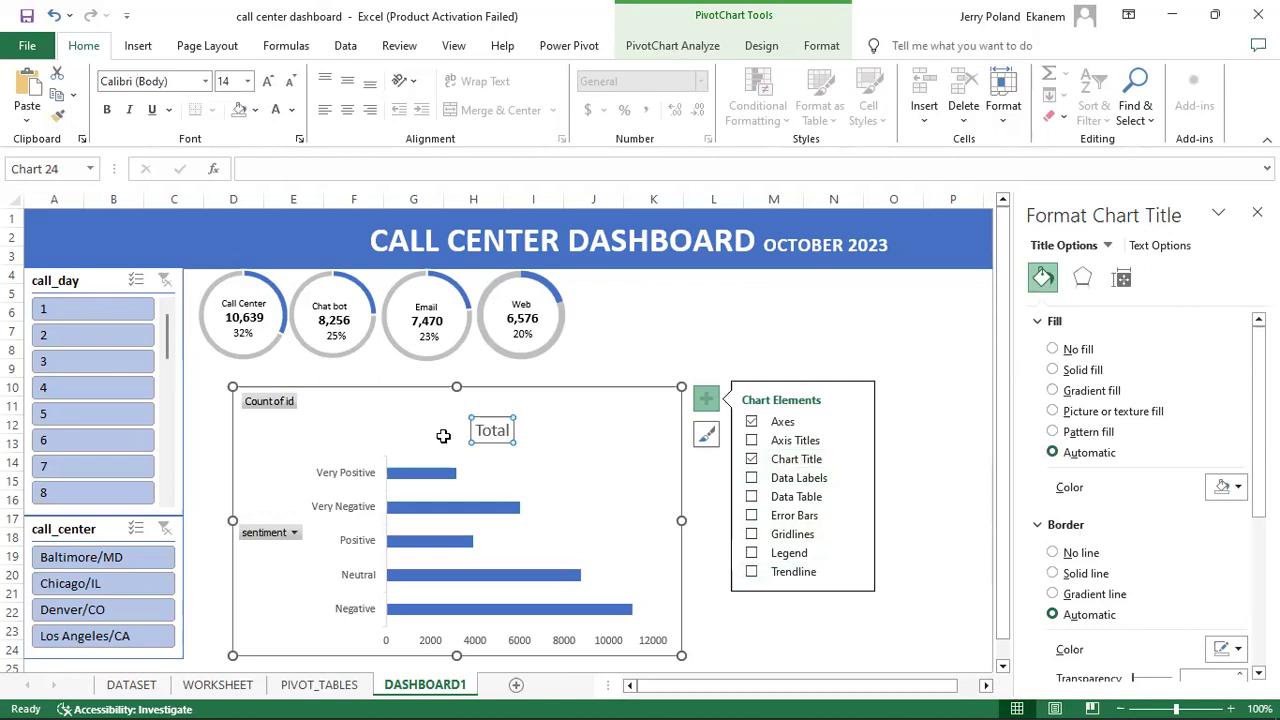
click(260, 410)
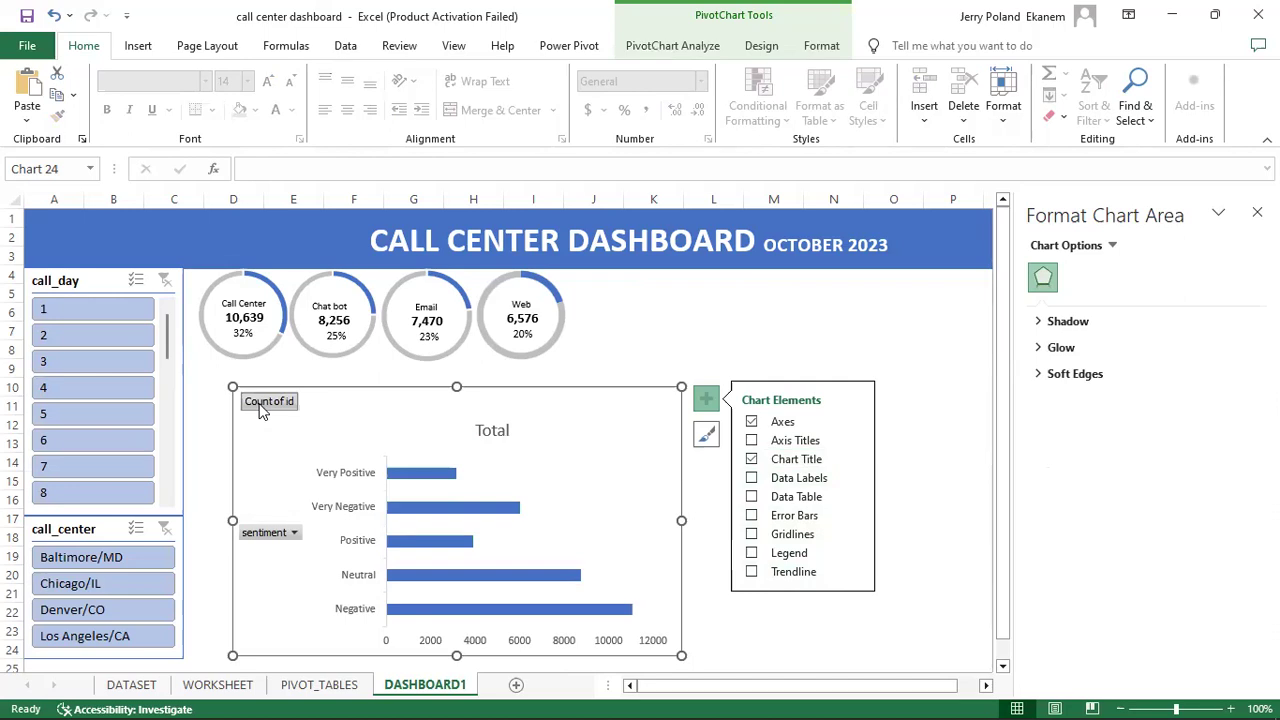
click(288, 532)
click(293, 533)
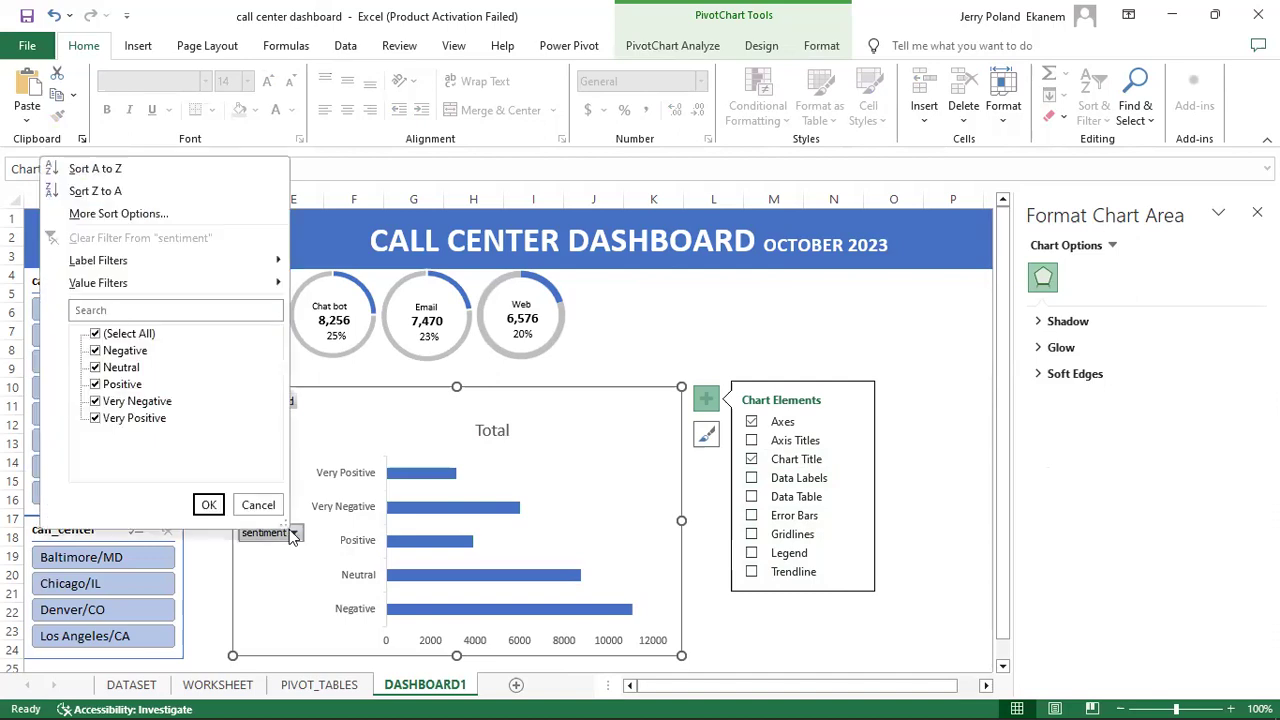
right_click(314, 436)
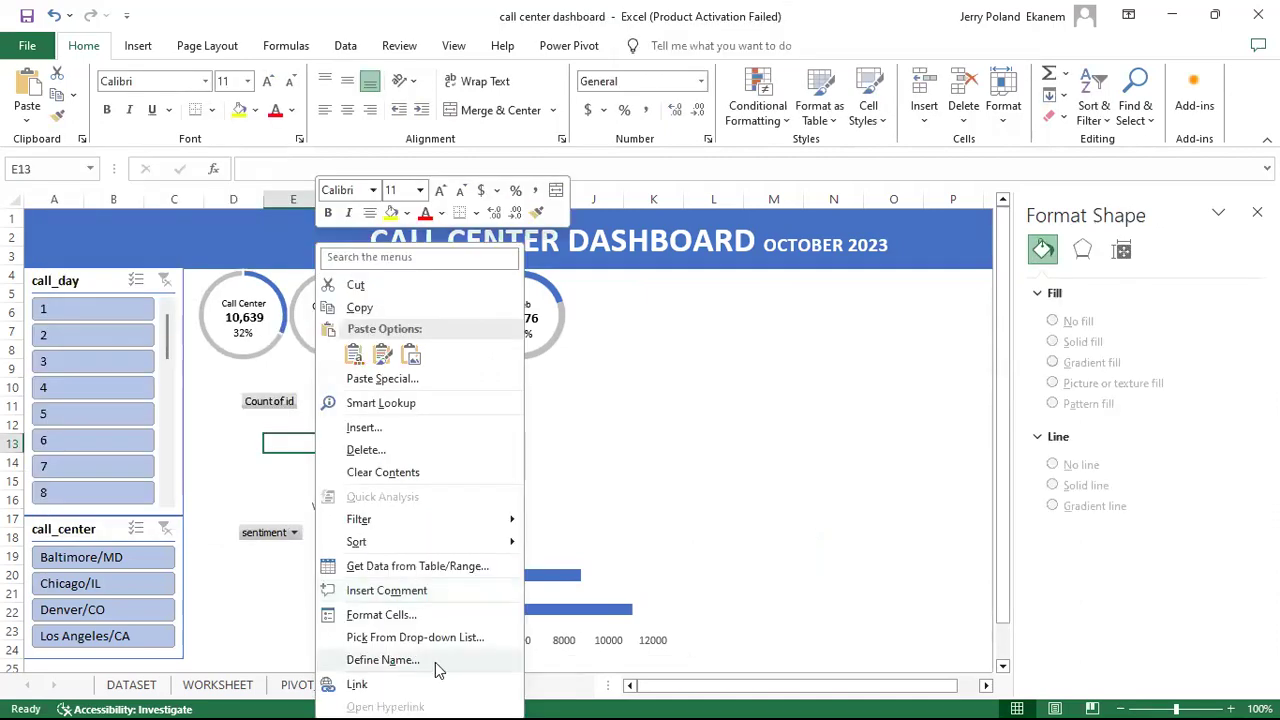
click(652, 481)
click(280, 408)
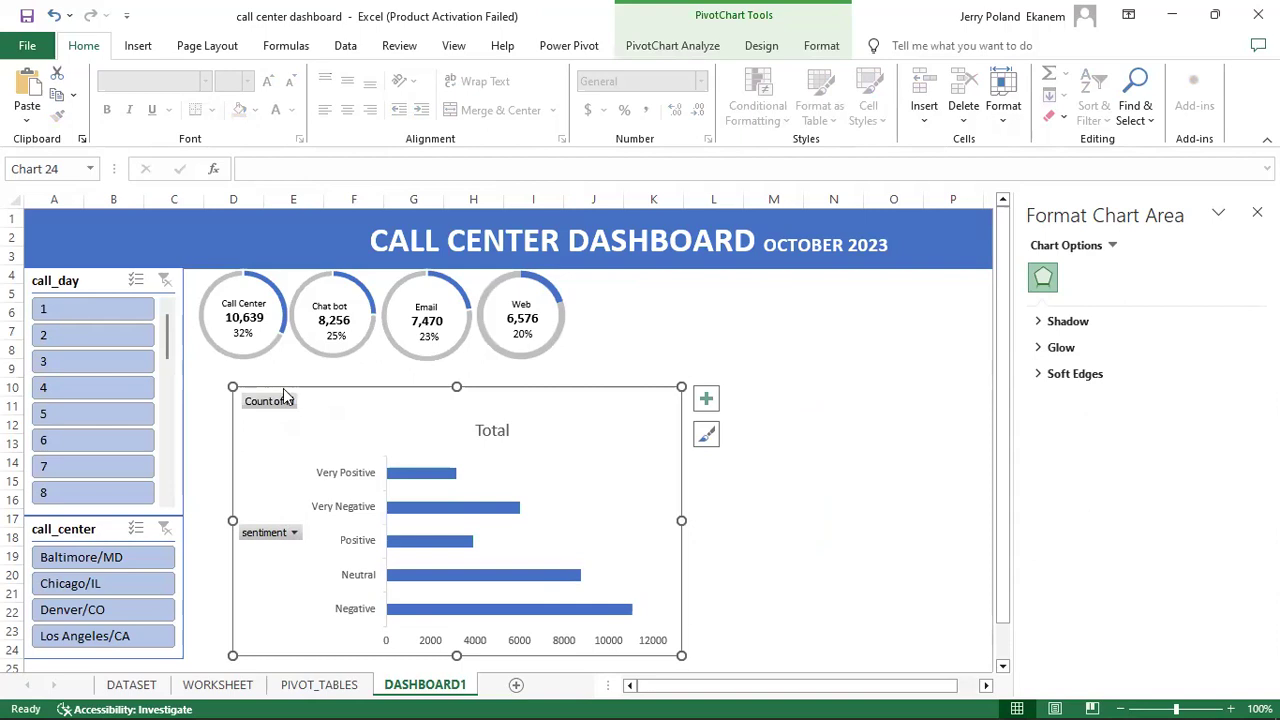
right_click(285, 395)
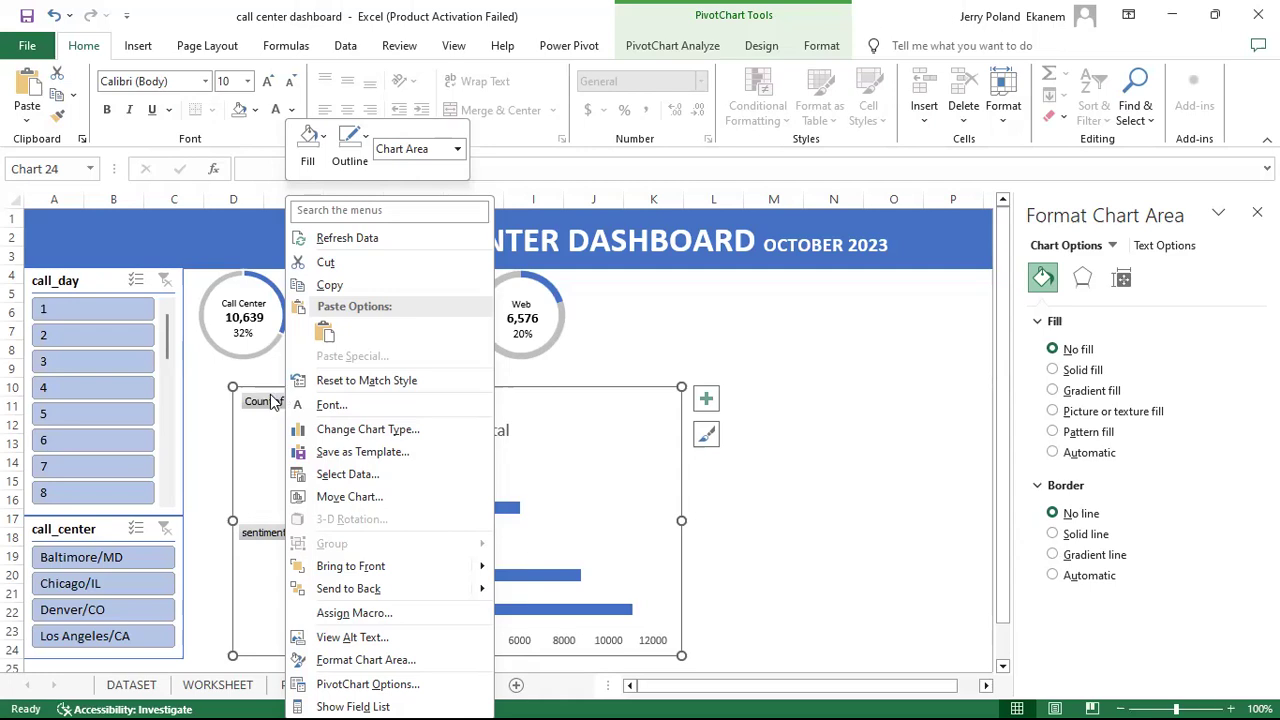
click(268, 401)
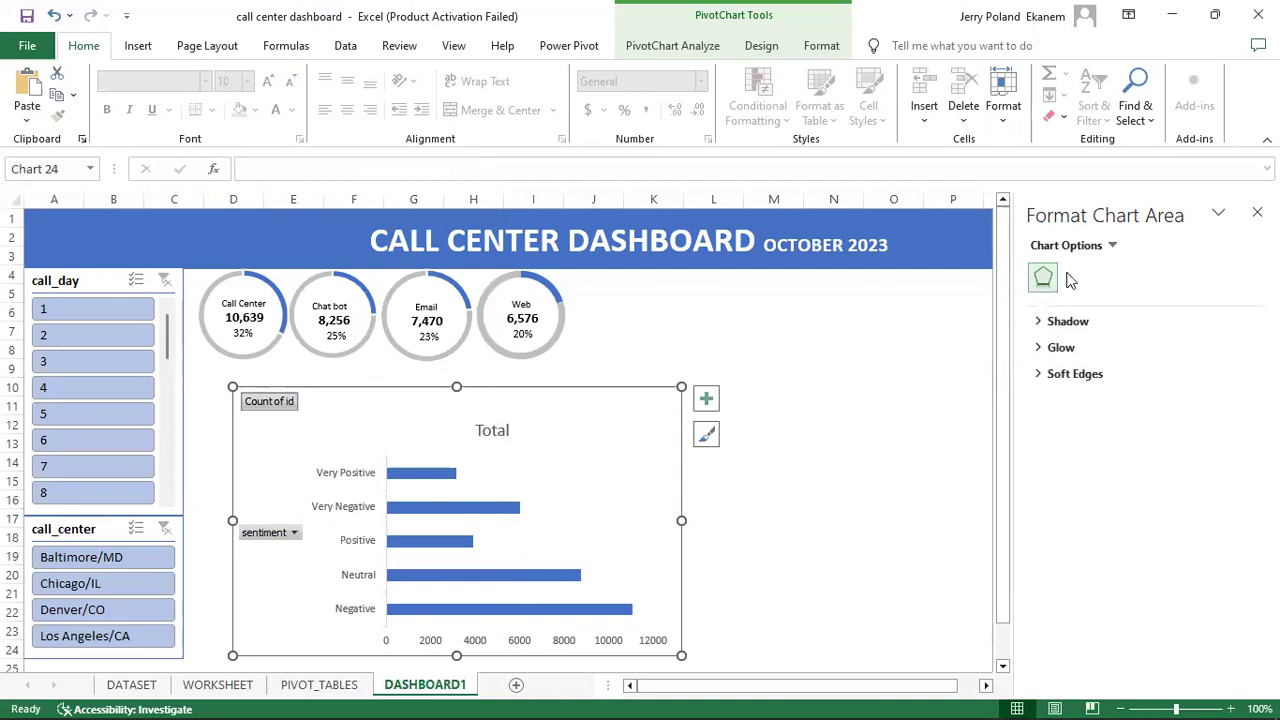
click(1114, 247)
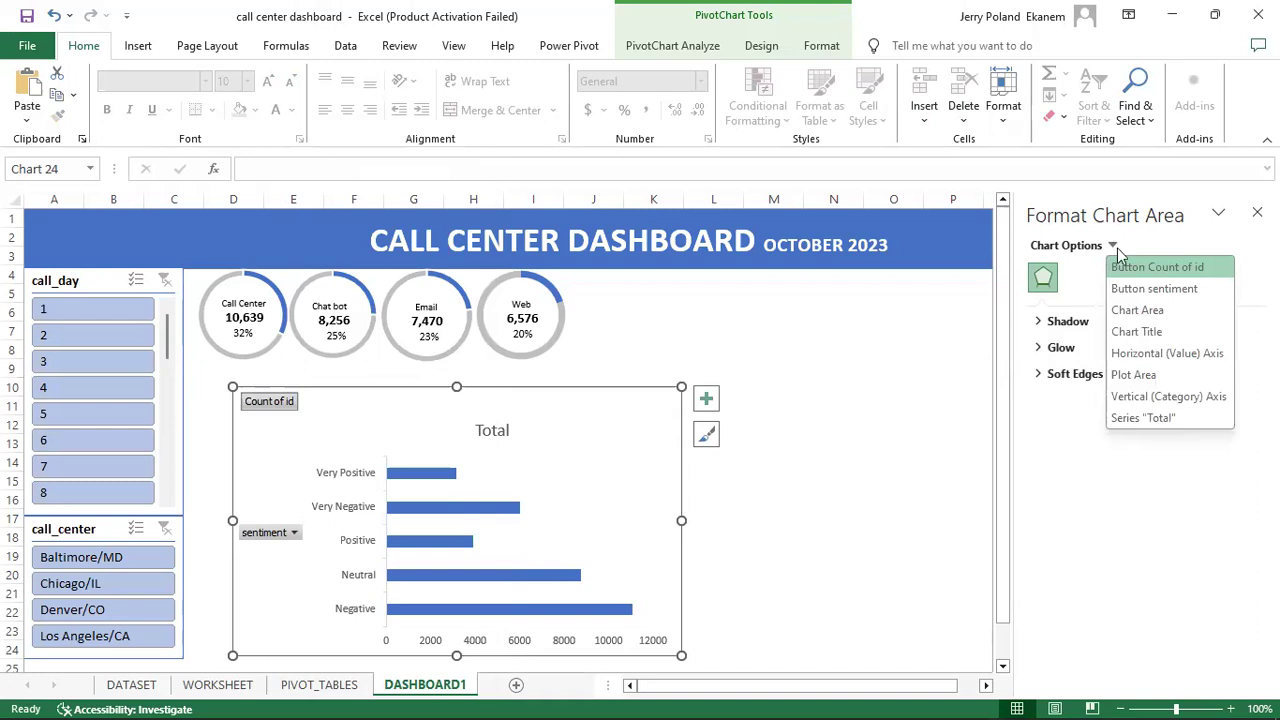
click(1042, 324)
click(1042, 324)
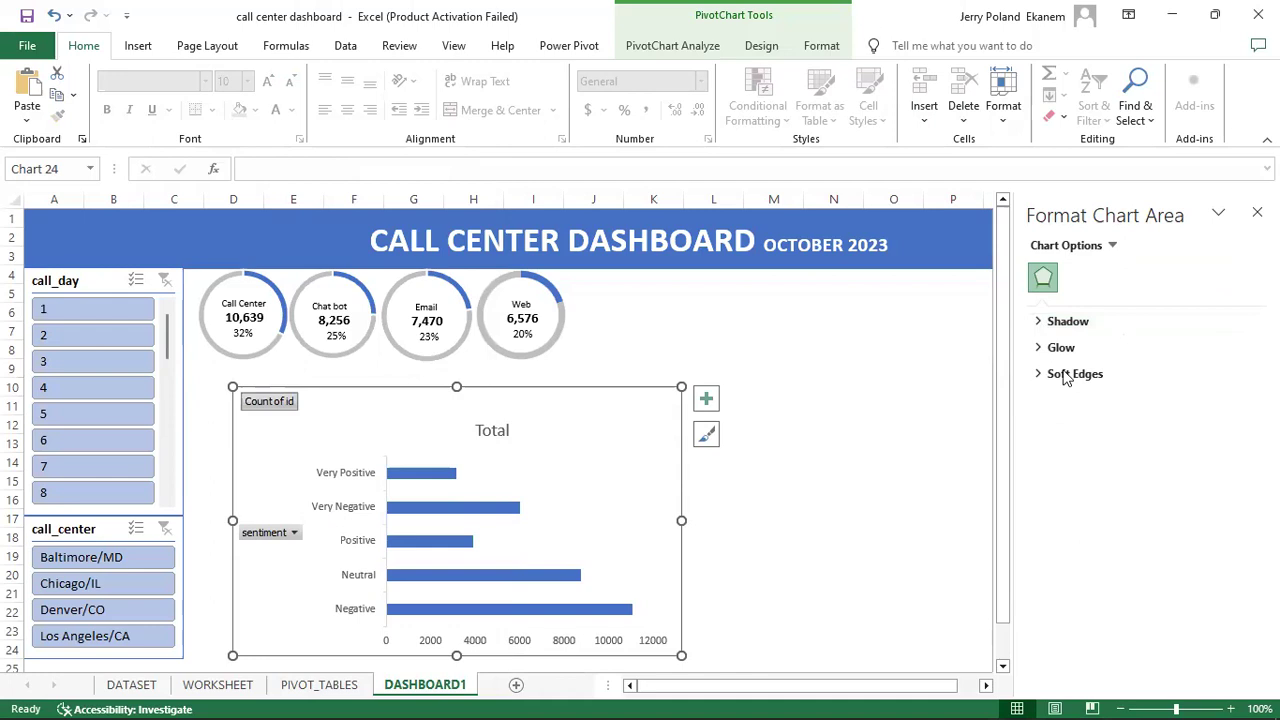
click(1112, 248)
click(1219, 212)
click(1219, 212)
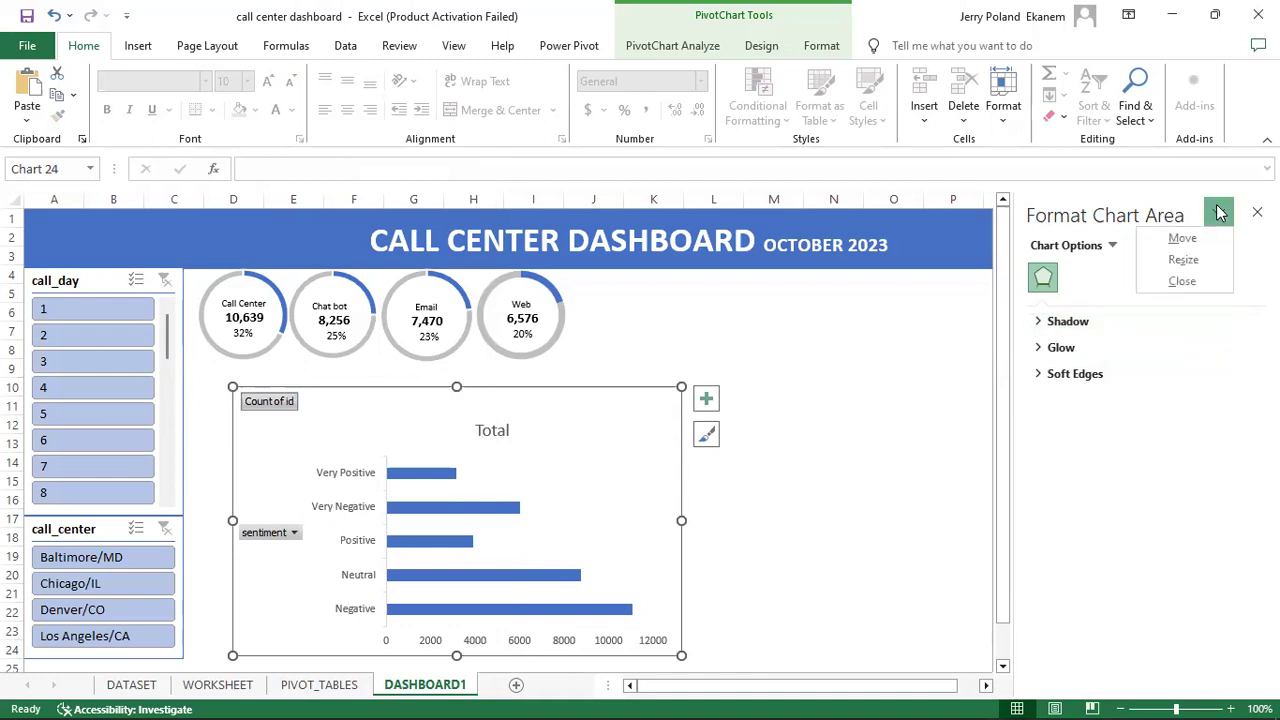
click(1181, 282)
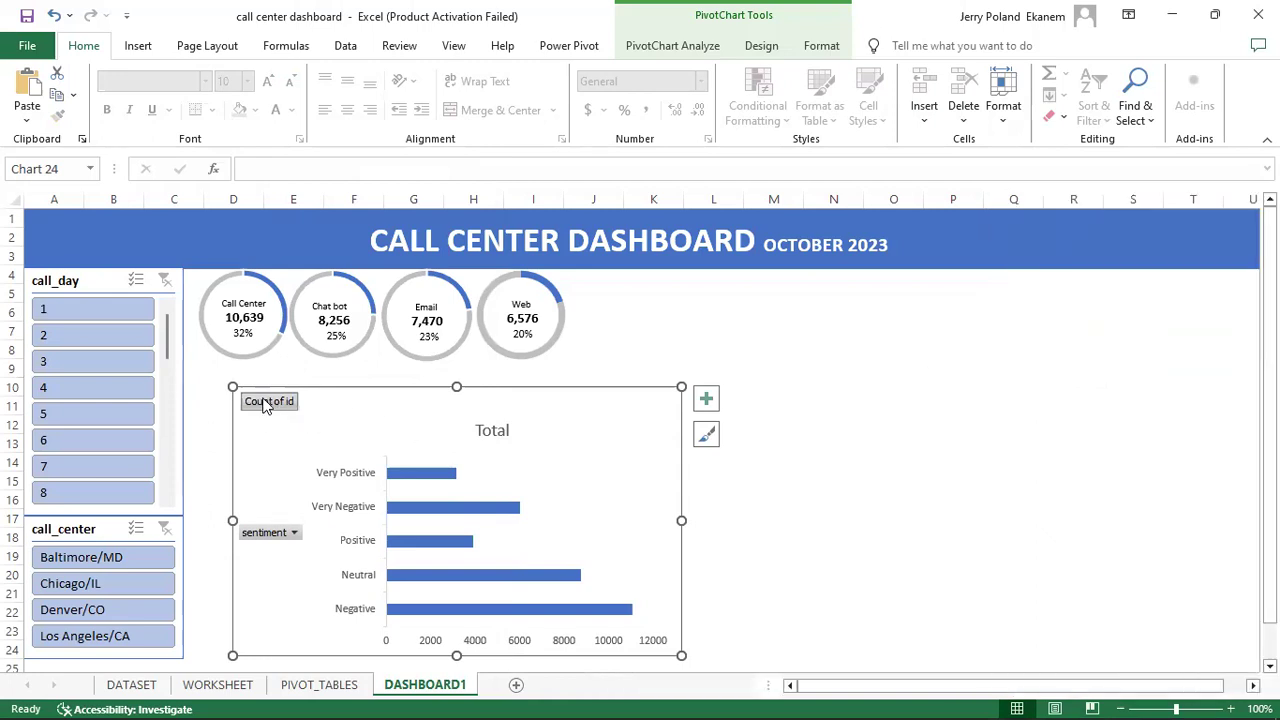
click(279, 534)
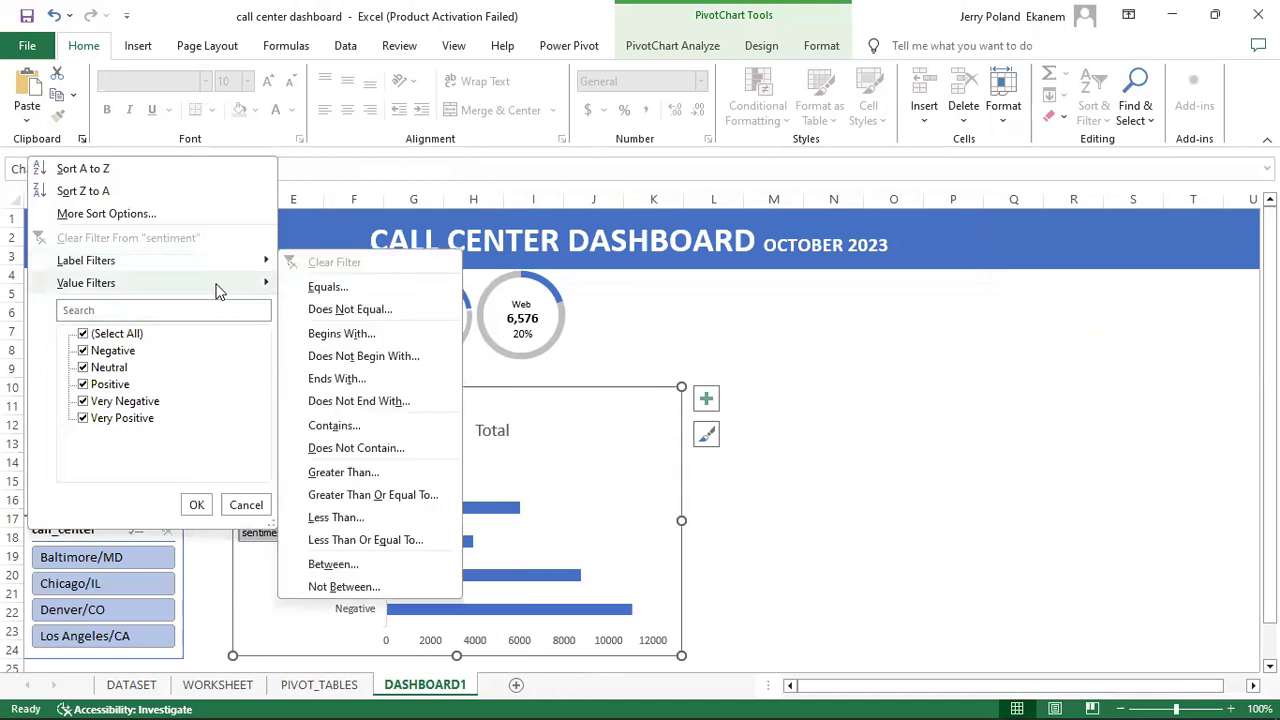
mouse_move(220, 290)
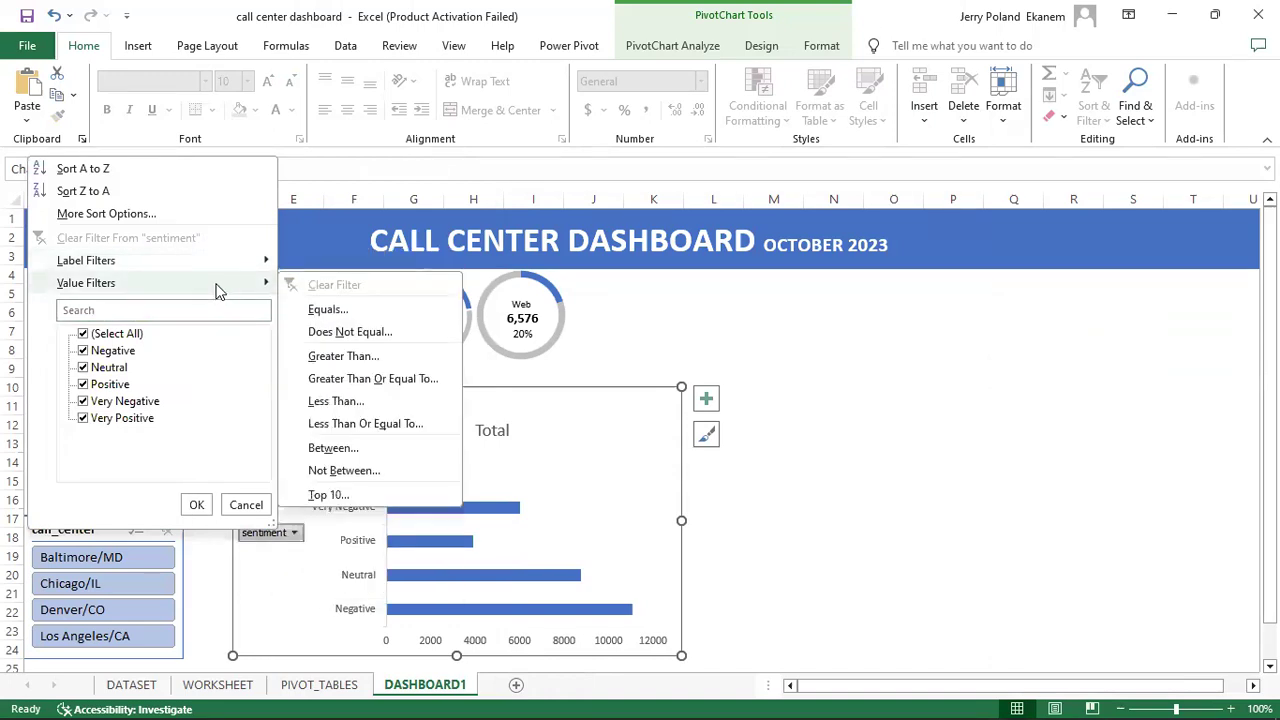
click(157, 217)
click(955, 483)
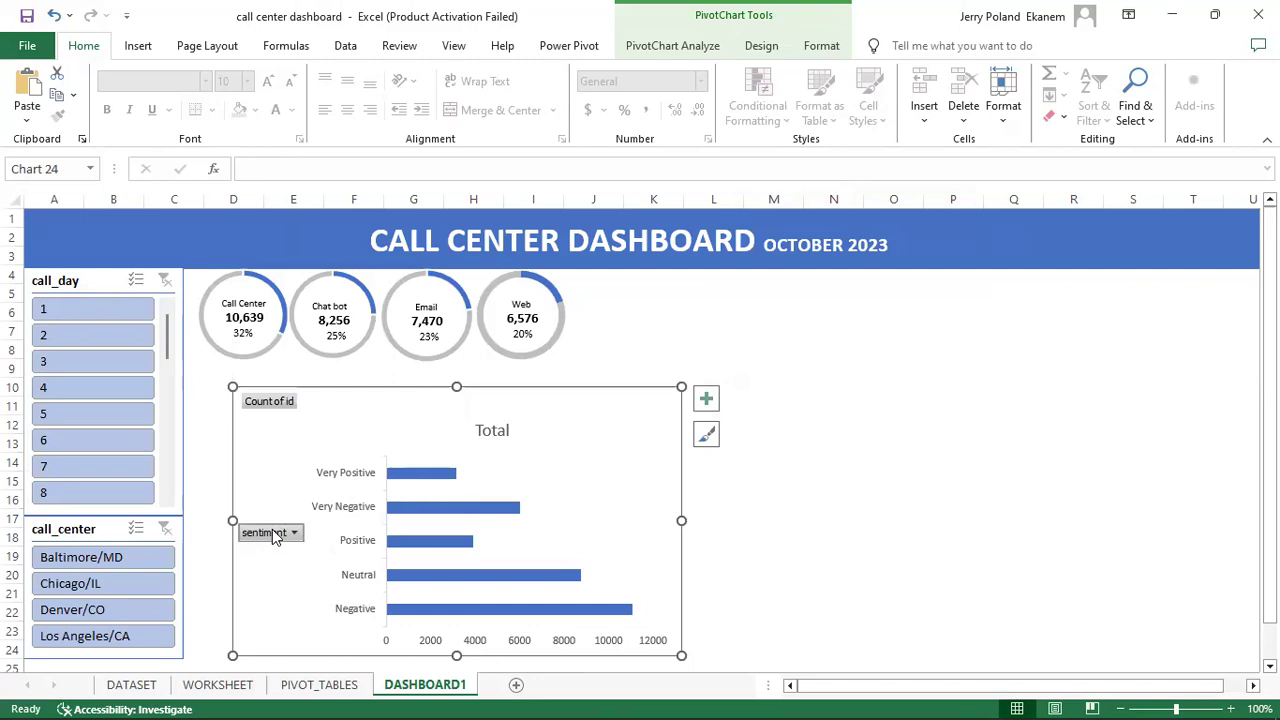
click(276, 537)
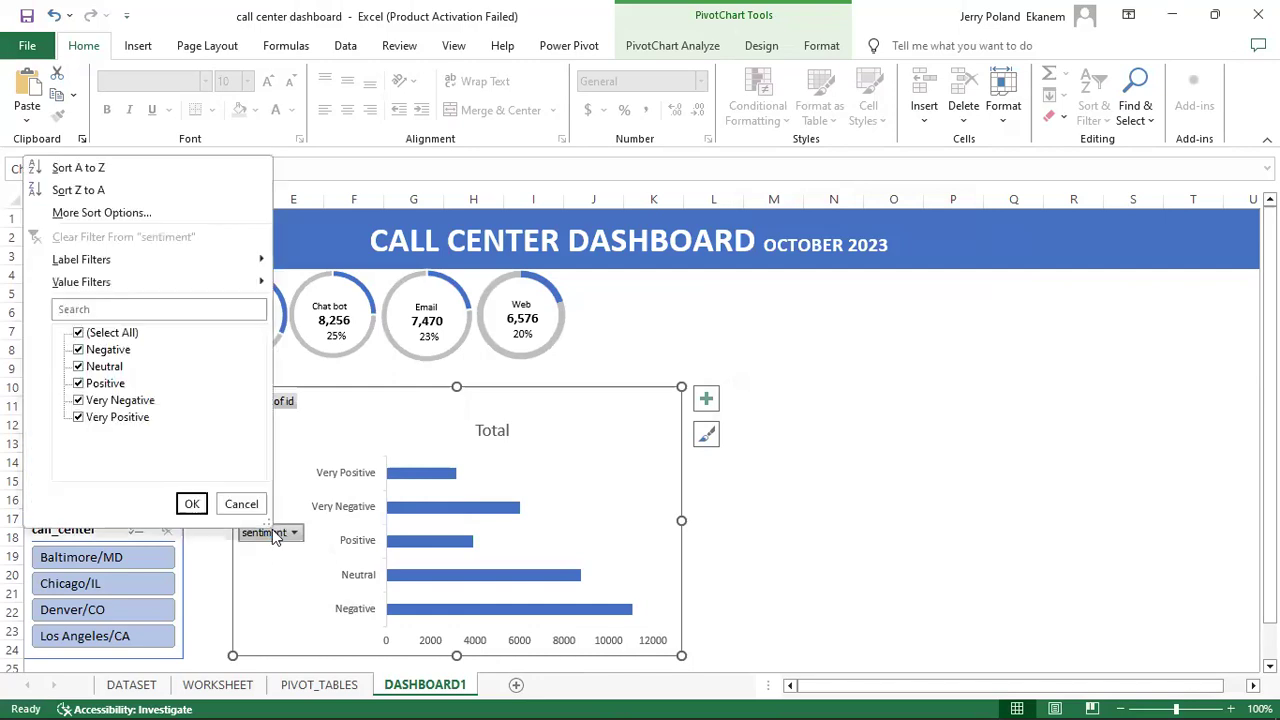
click(272, 533)
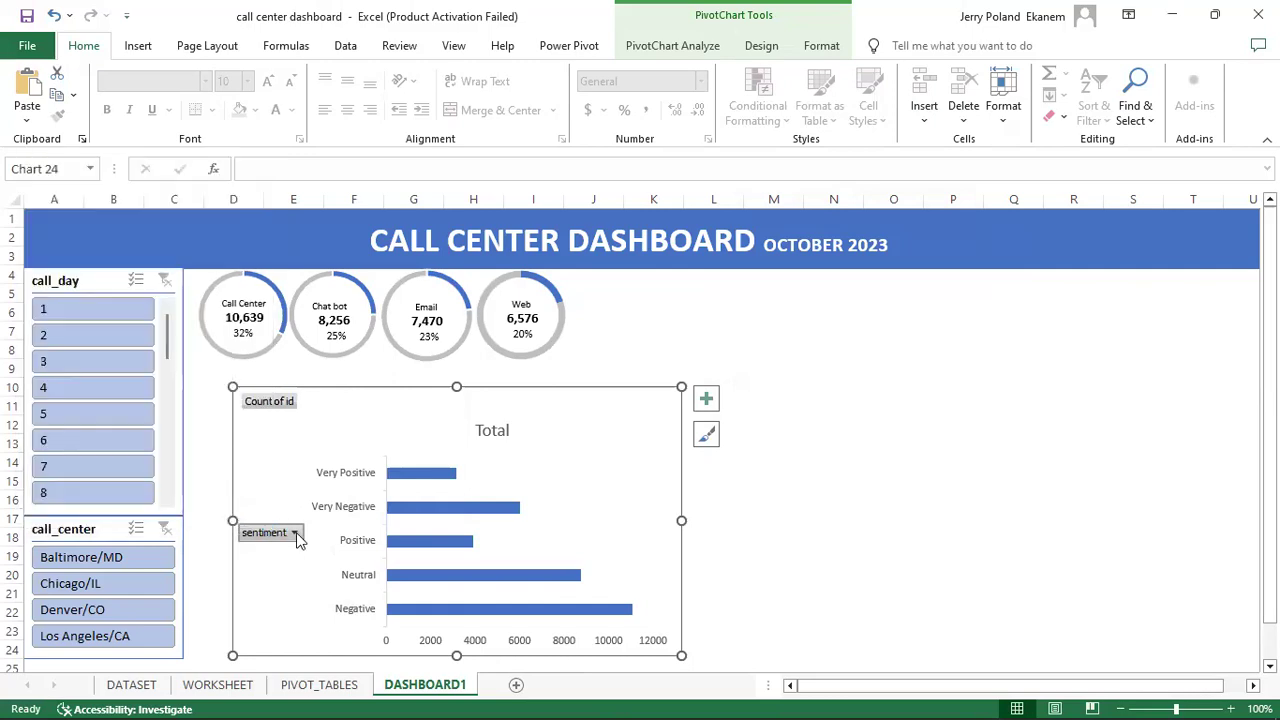
click(295, 534)
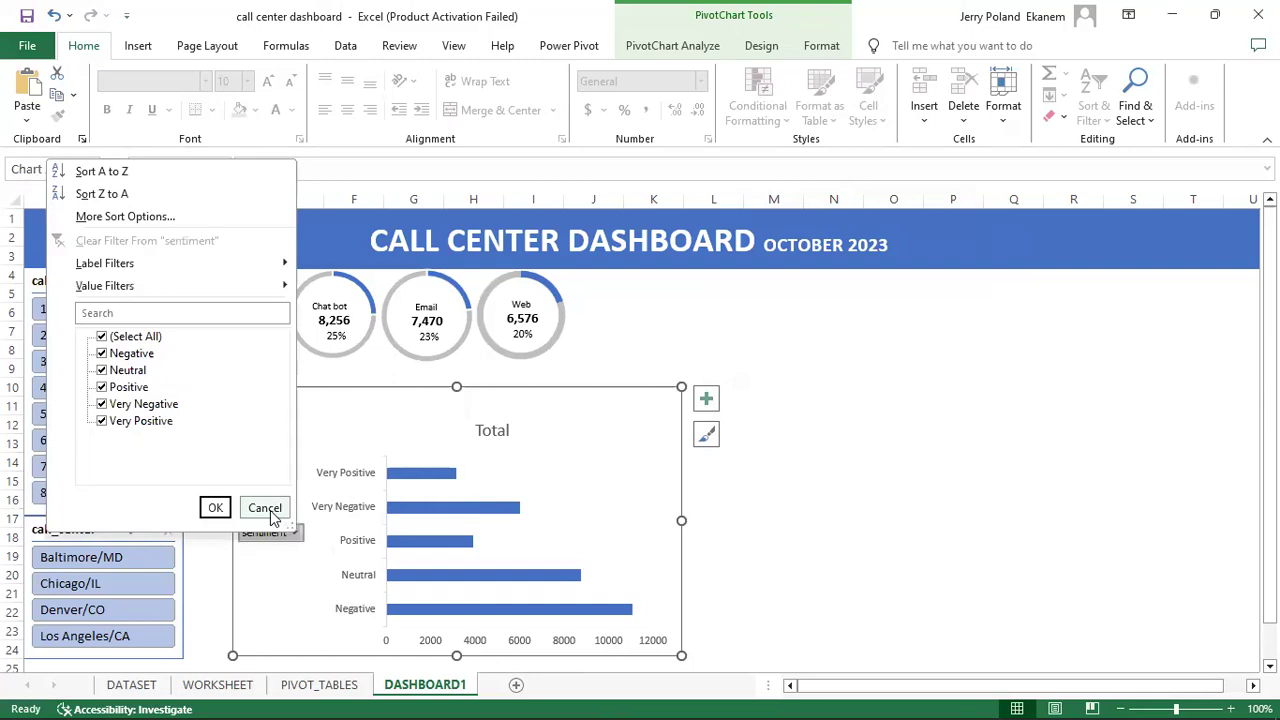
click(268, 509)
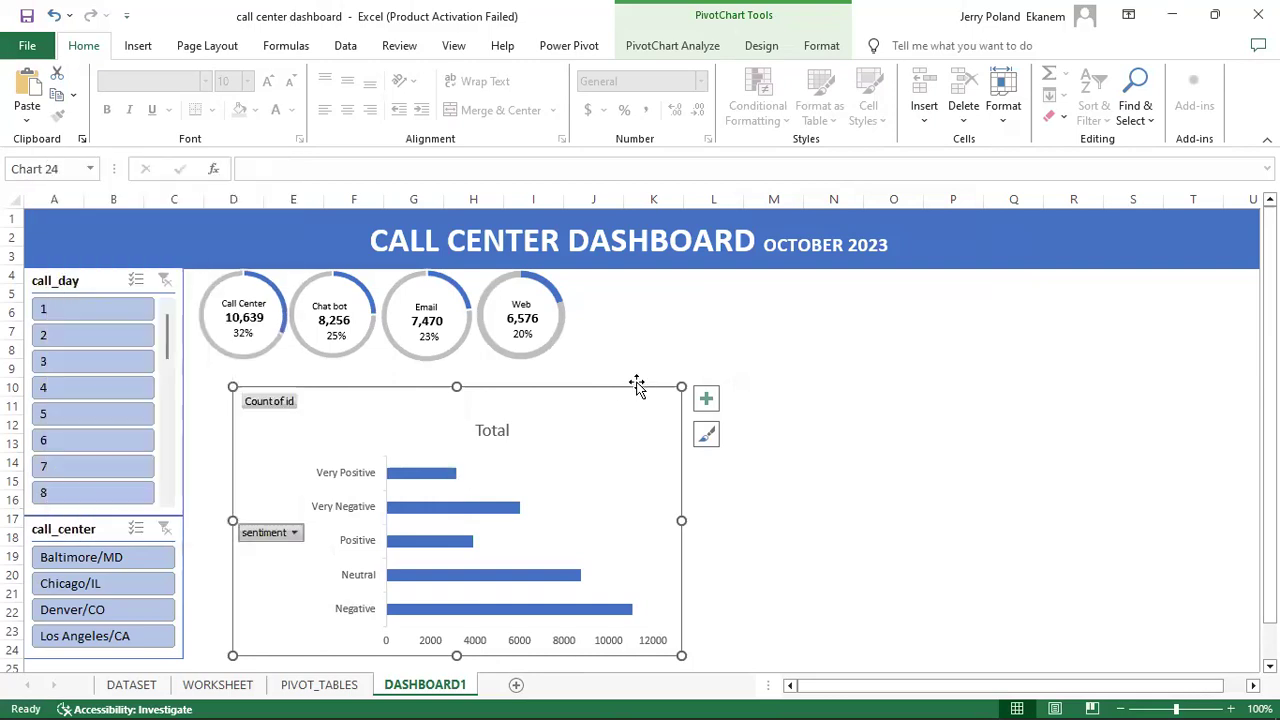
Step: Move the sentiment bar chart closer beneath the doughnut charts, starting at about row 9, and add data labels to its bars
drag(638, 391, 571, 369)
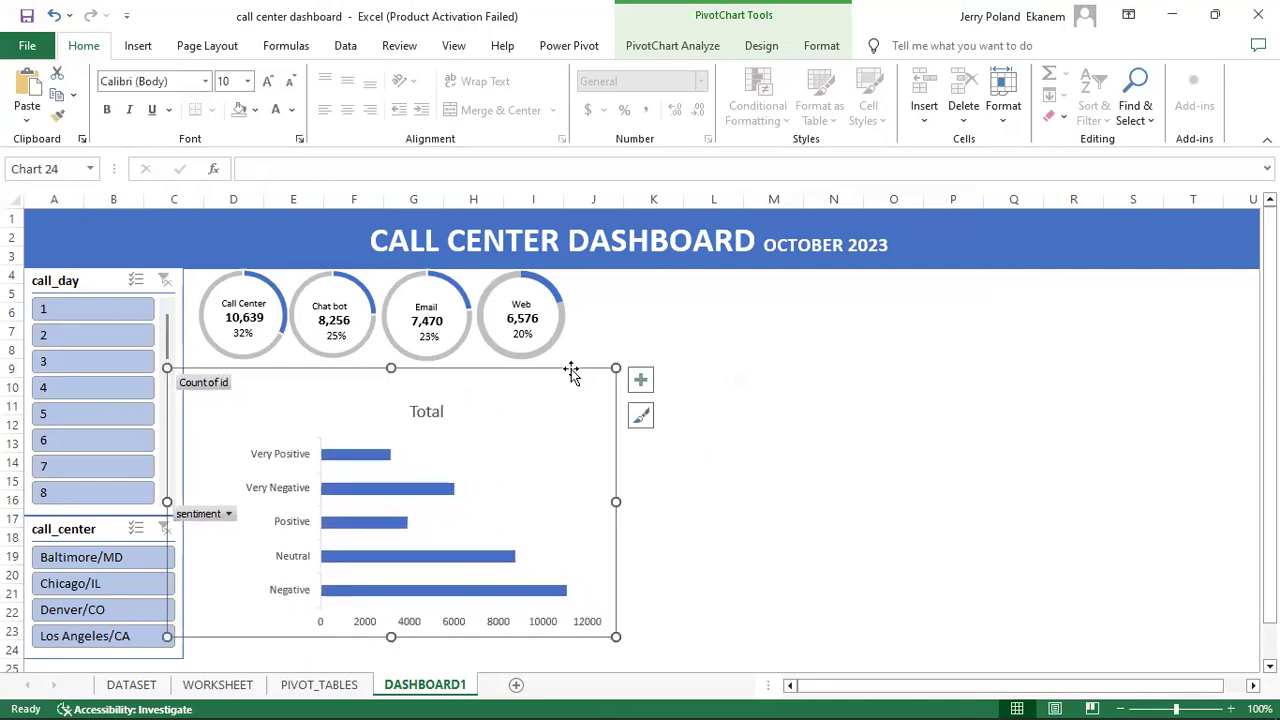
click(641, 381)
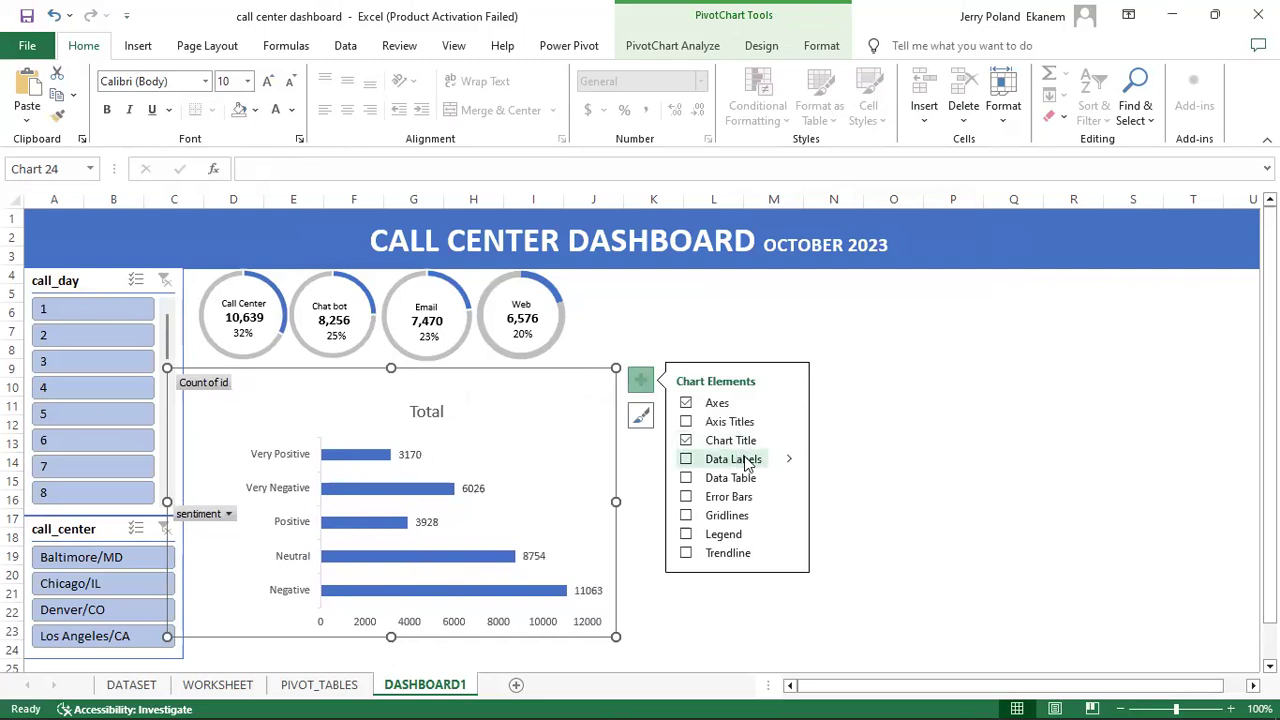
click(745, 463)
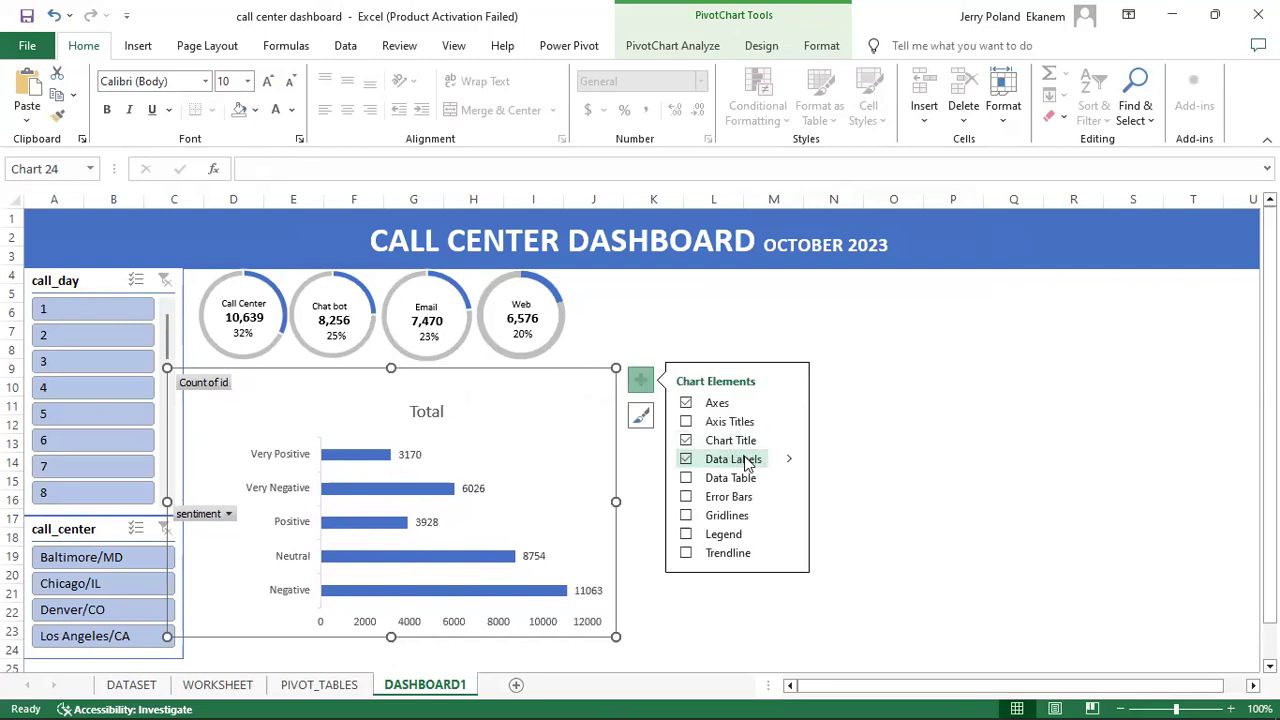
Step: Try placing the sentiment chart's data labels at Inside End with white text
double_click(474, 489)
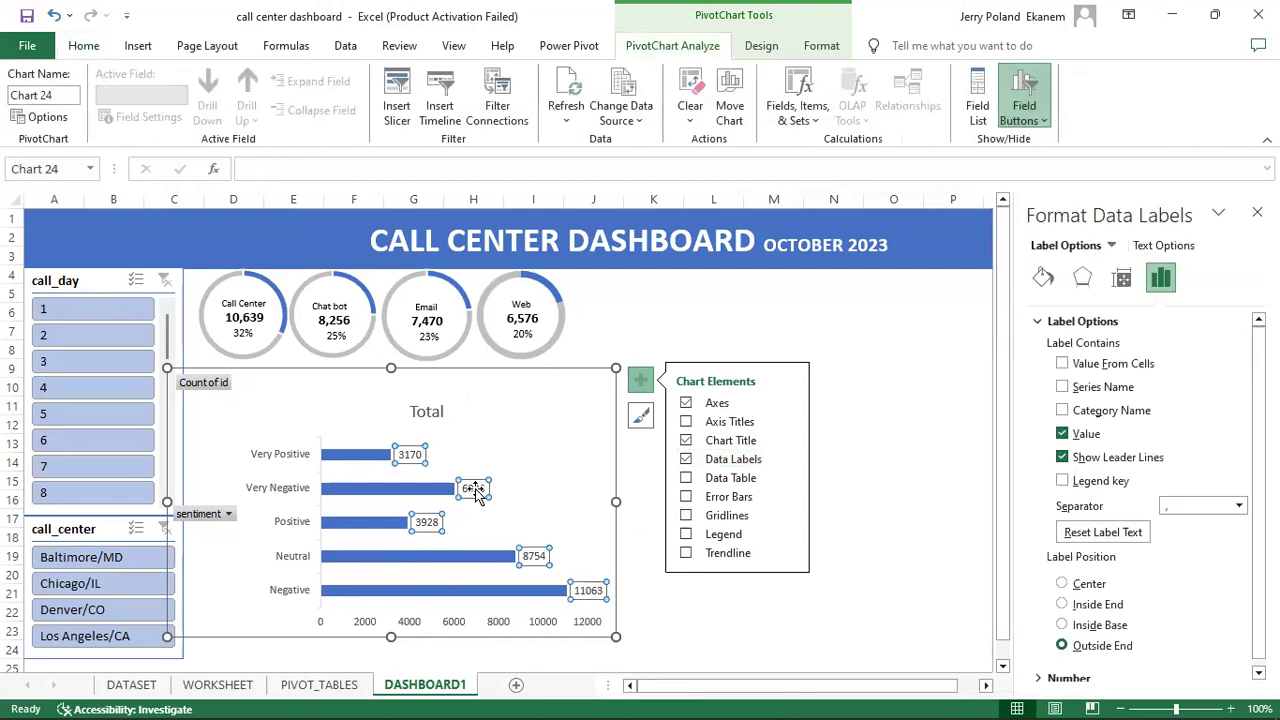
click(1062, 604)
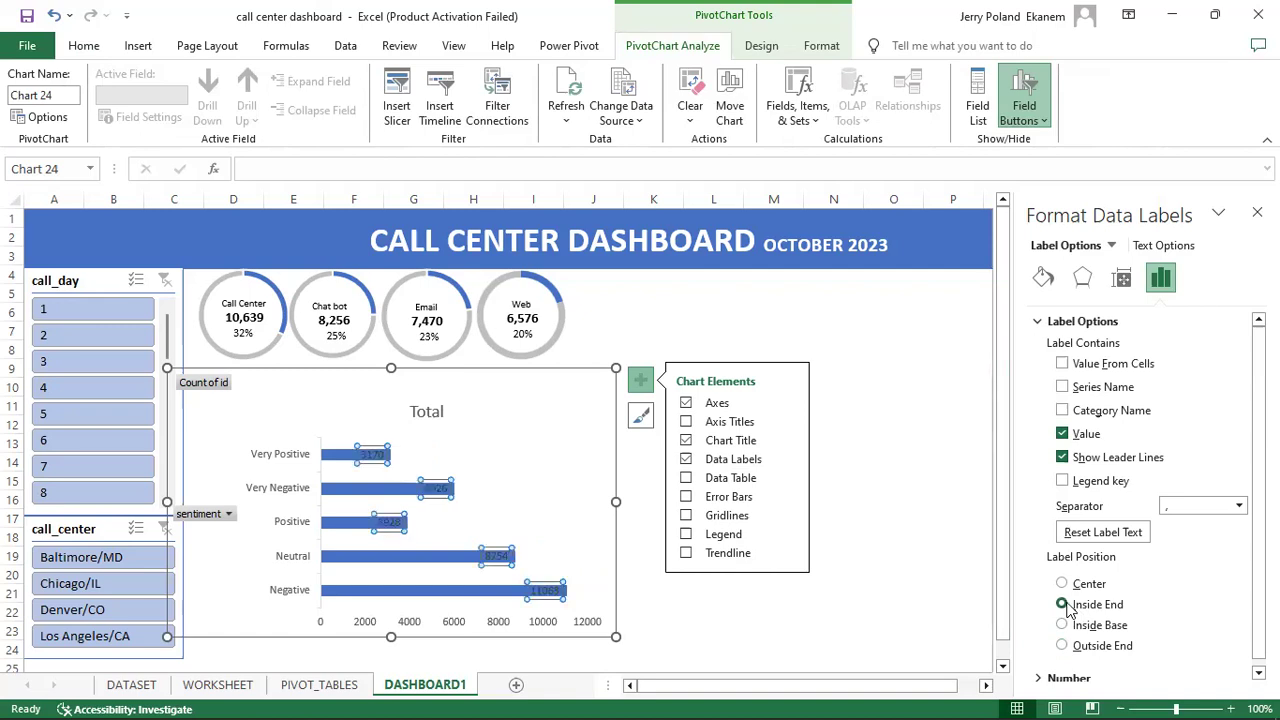
click(1165, 247)
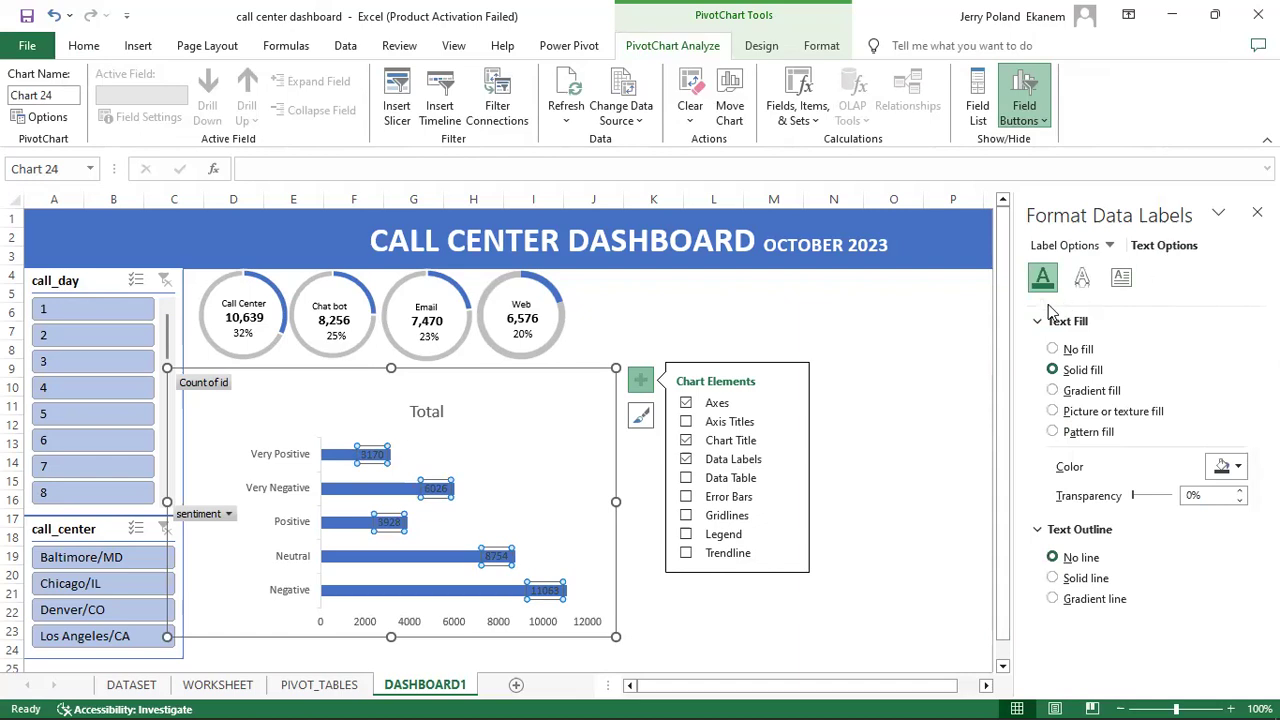
click(1236, 472)
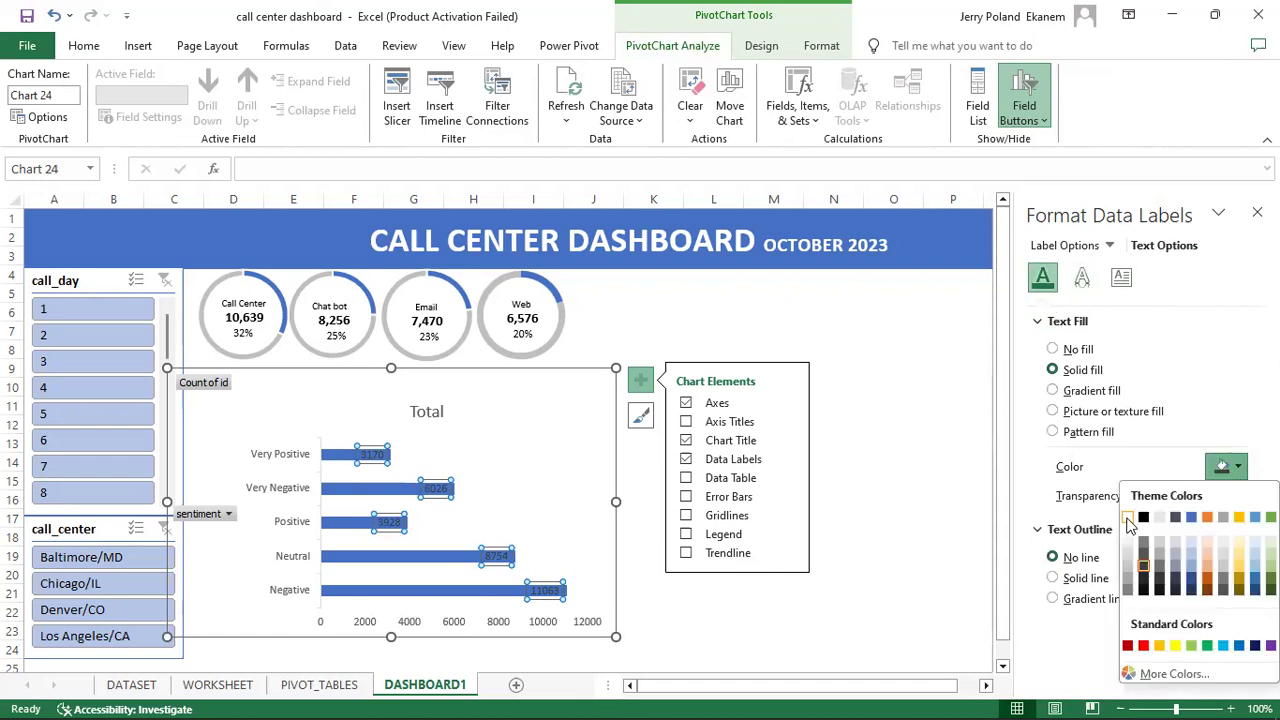
click(1128, 518)
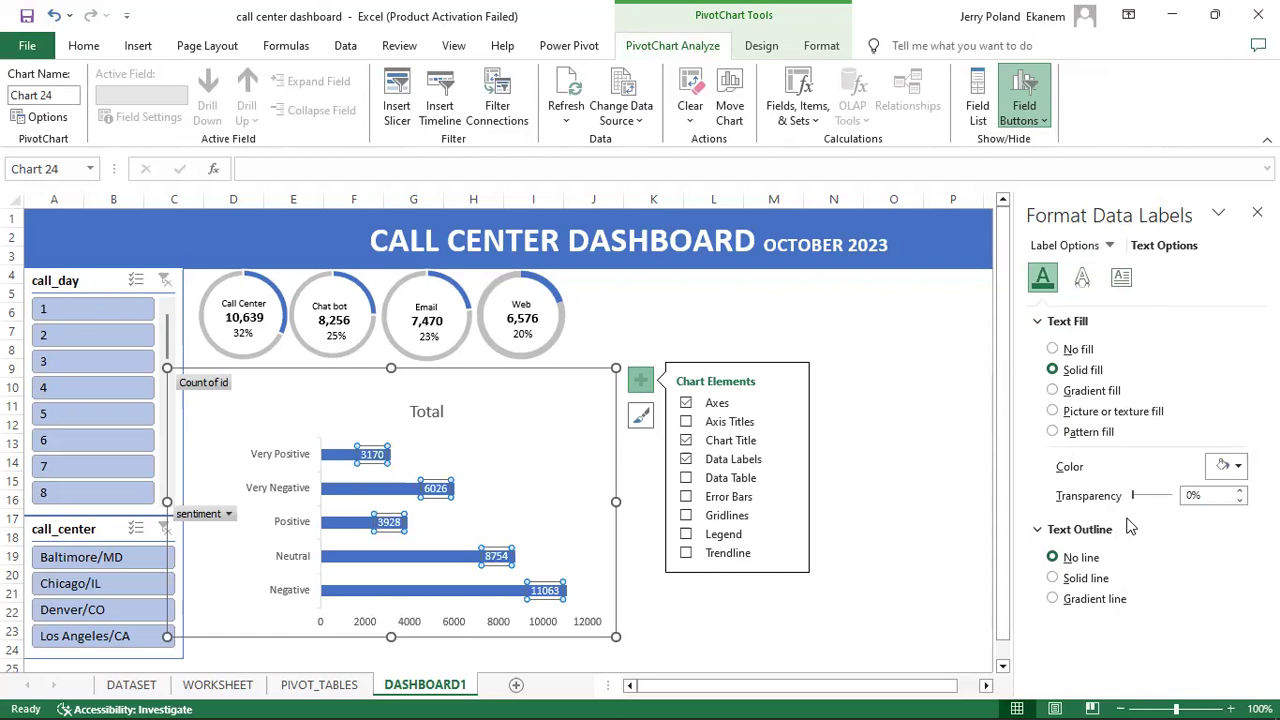
click(878, 599)
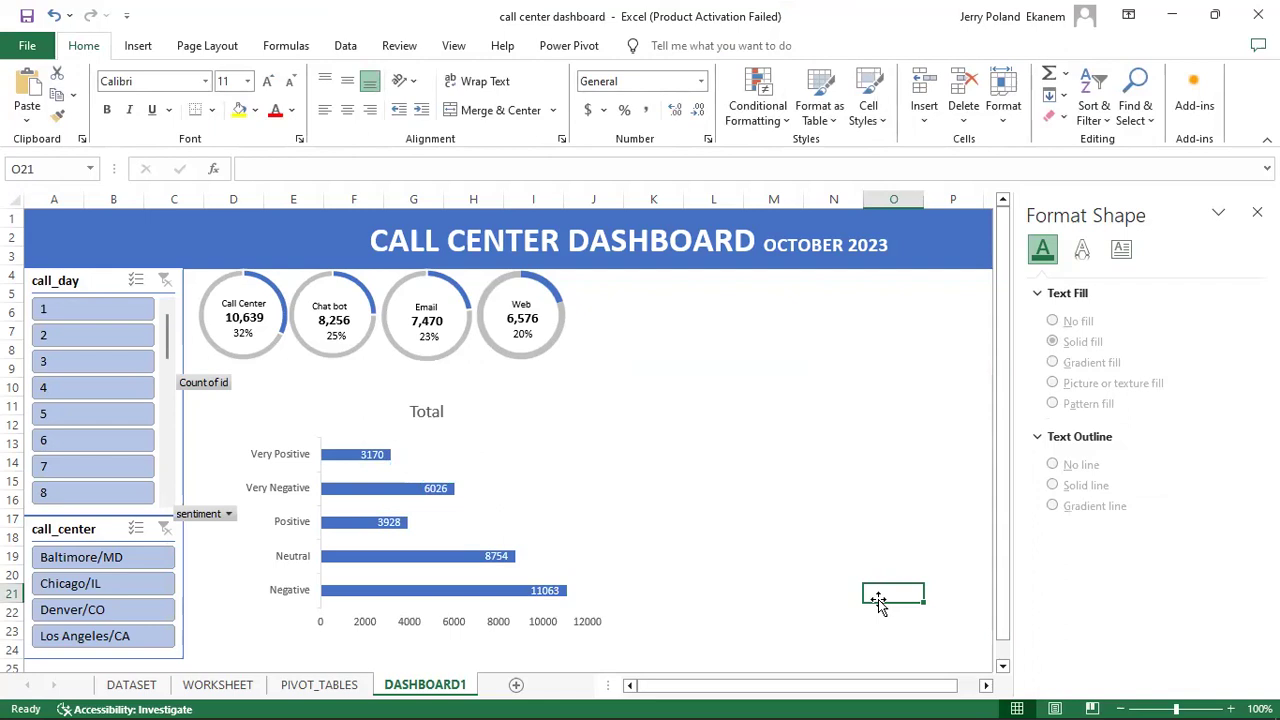
click(585, 551)
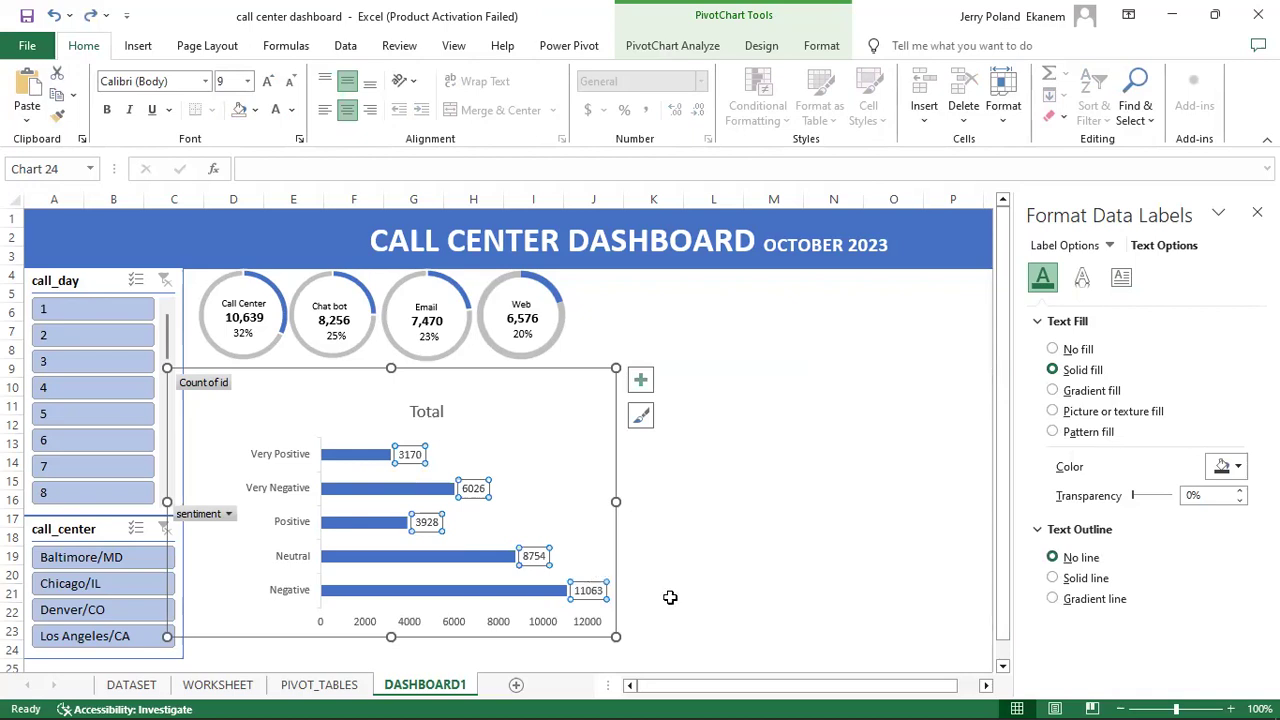
Step: Format the Calls by Sentiment counts in AM4:AM8 on the PIVOT_TABLES sheet with thousands separators and no decimals
click(312, 688)
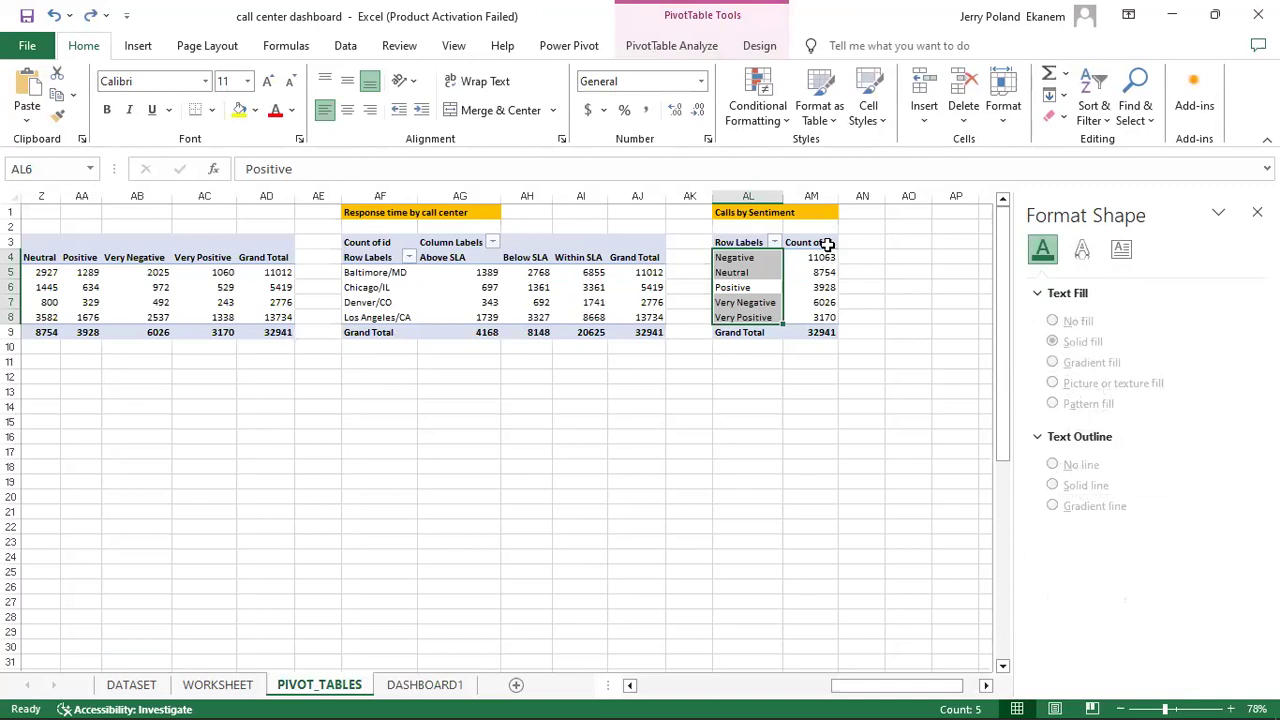
click(816, 258)
drag(816, 258, 817, 317)
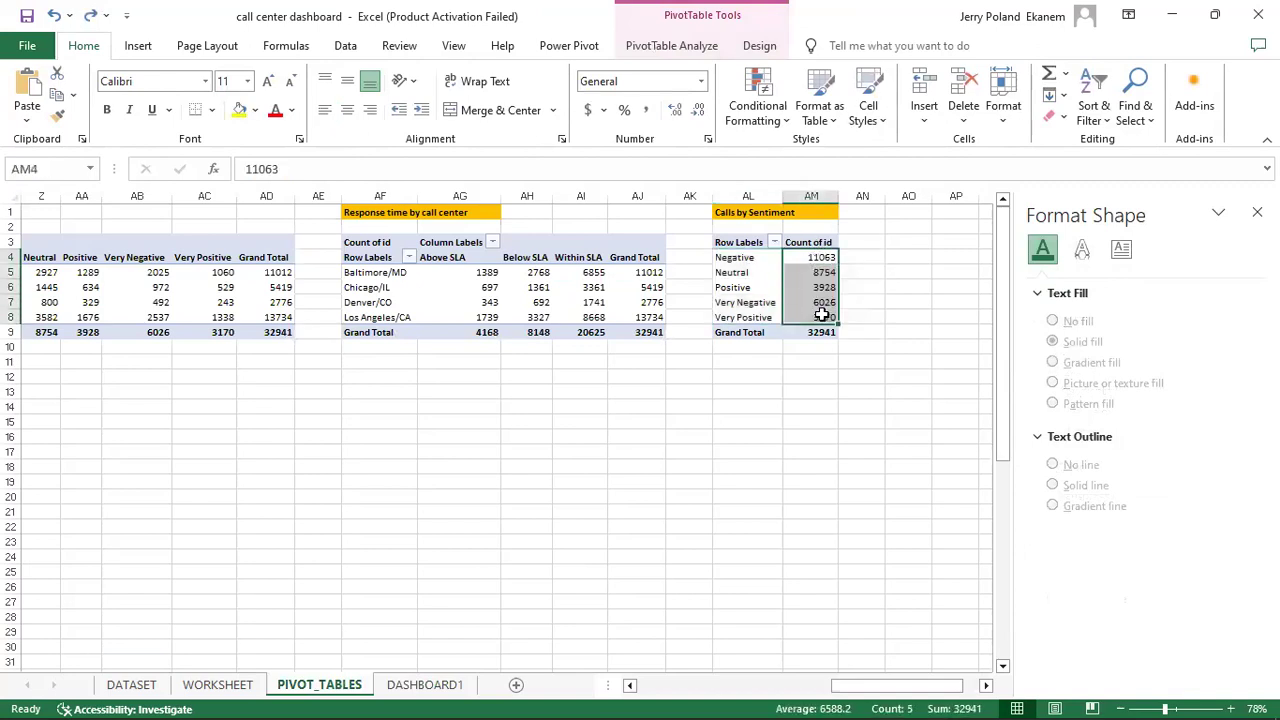
click(643, 110)
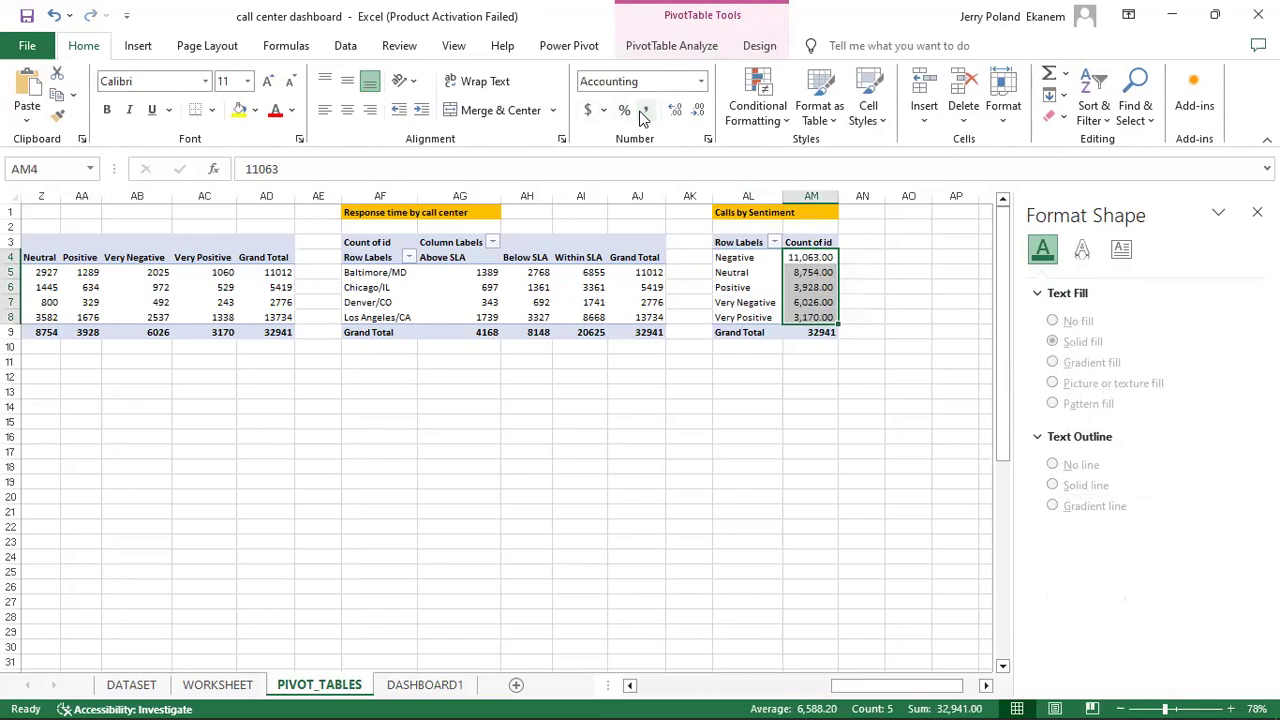
click(698, 110)
click(698, 110)
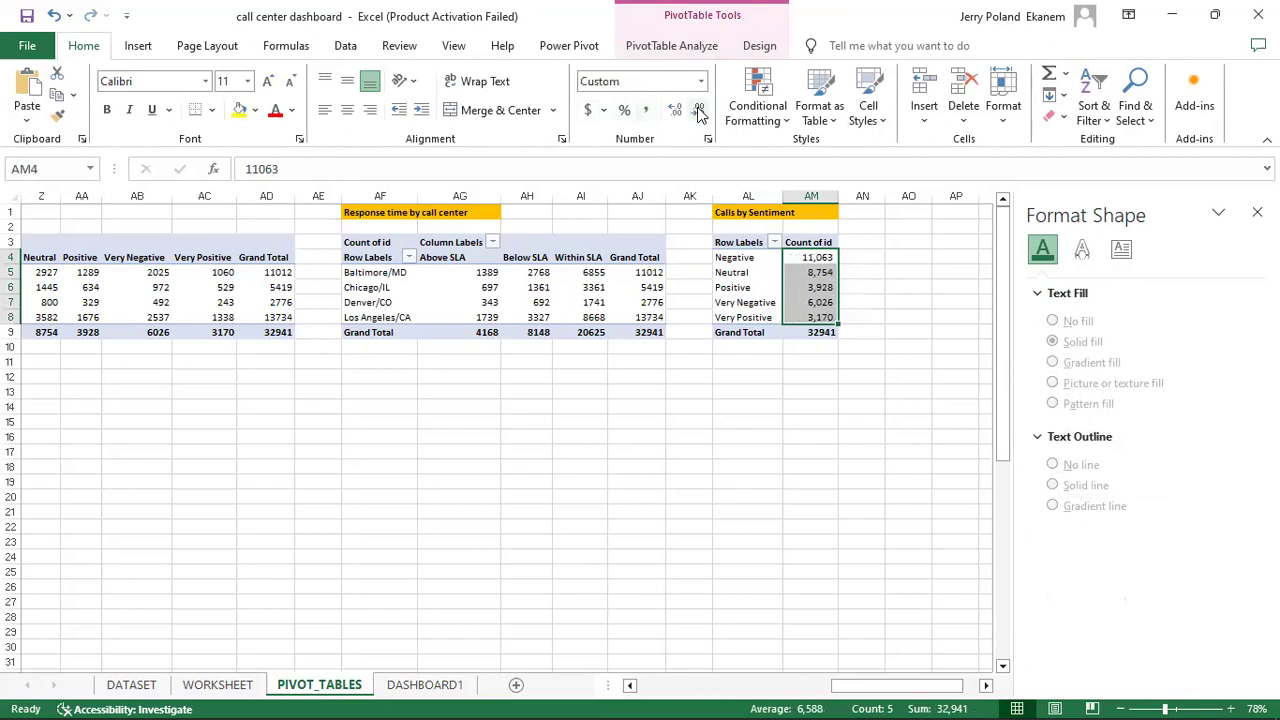
click(814, 391)
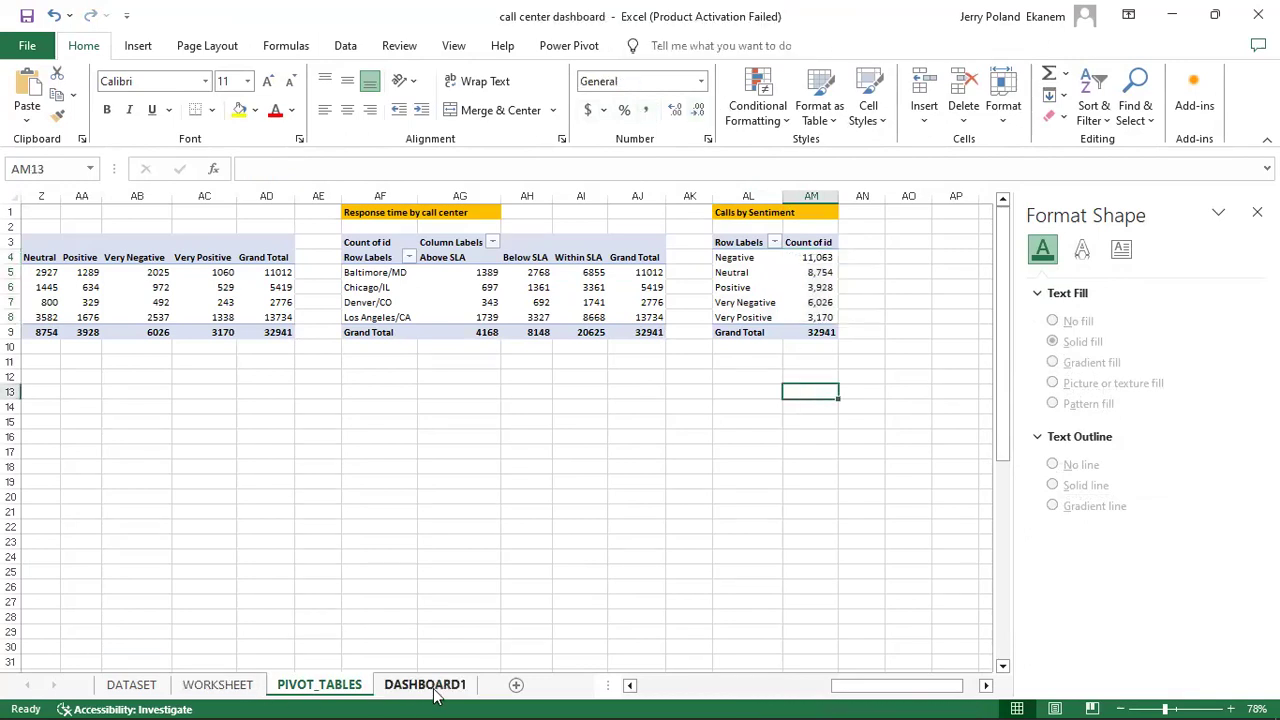
Step: Set the font size of the sentiment chart's data labels on the DASHBOARD1 sheet to 8
click(433, 688)
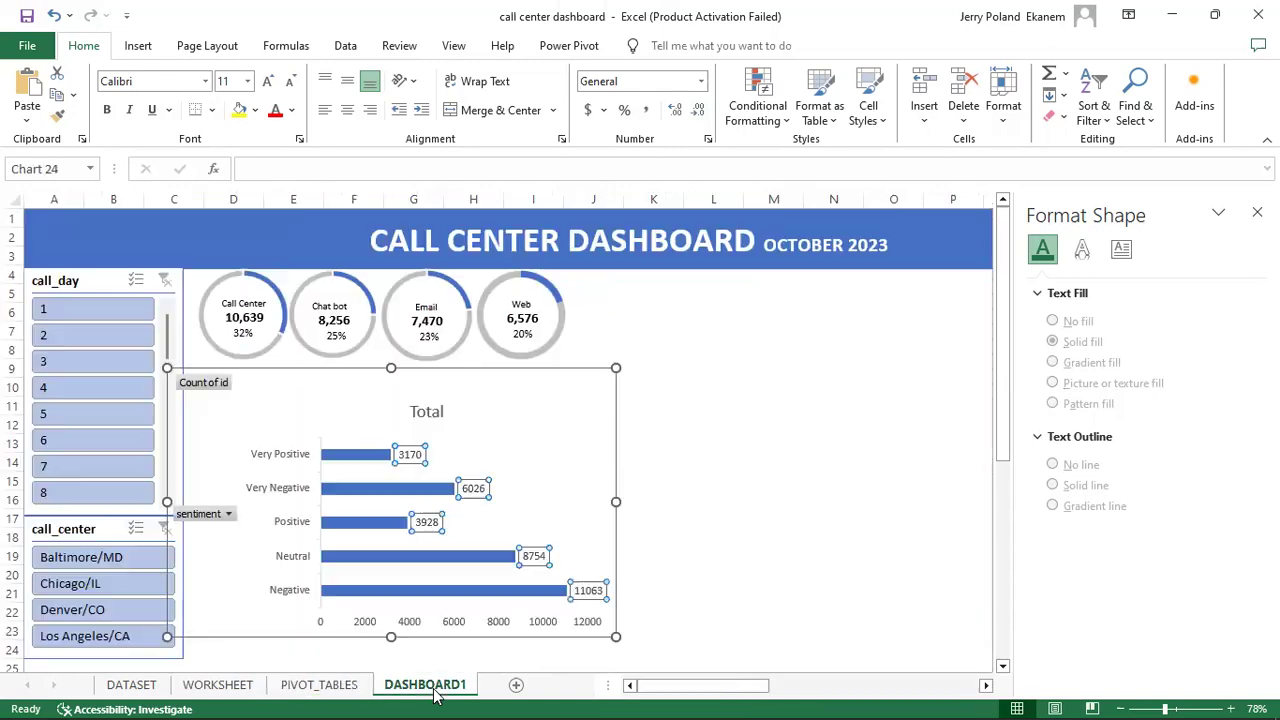
click(679, 554)
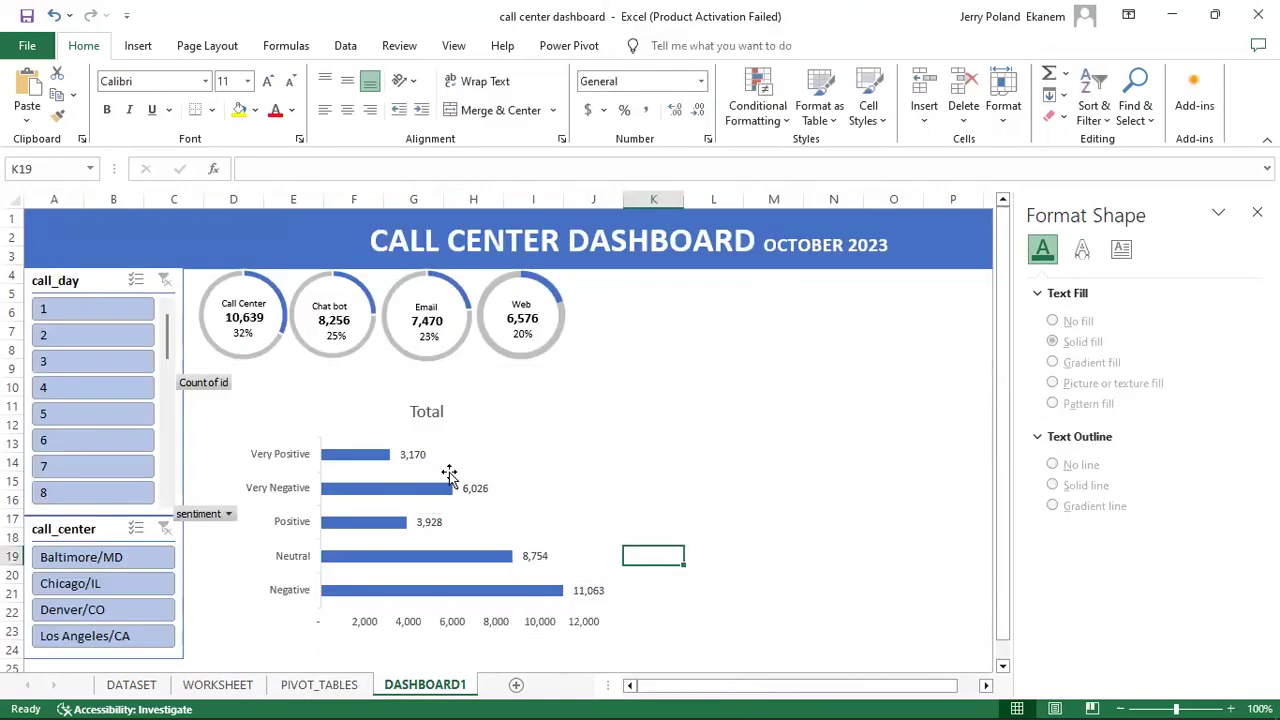
click(413, 455)
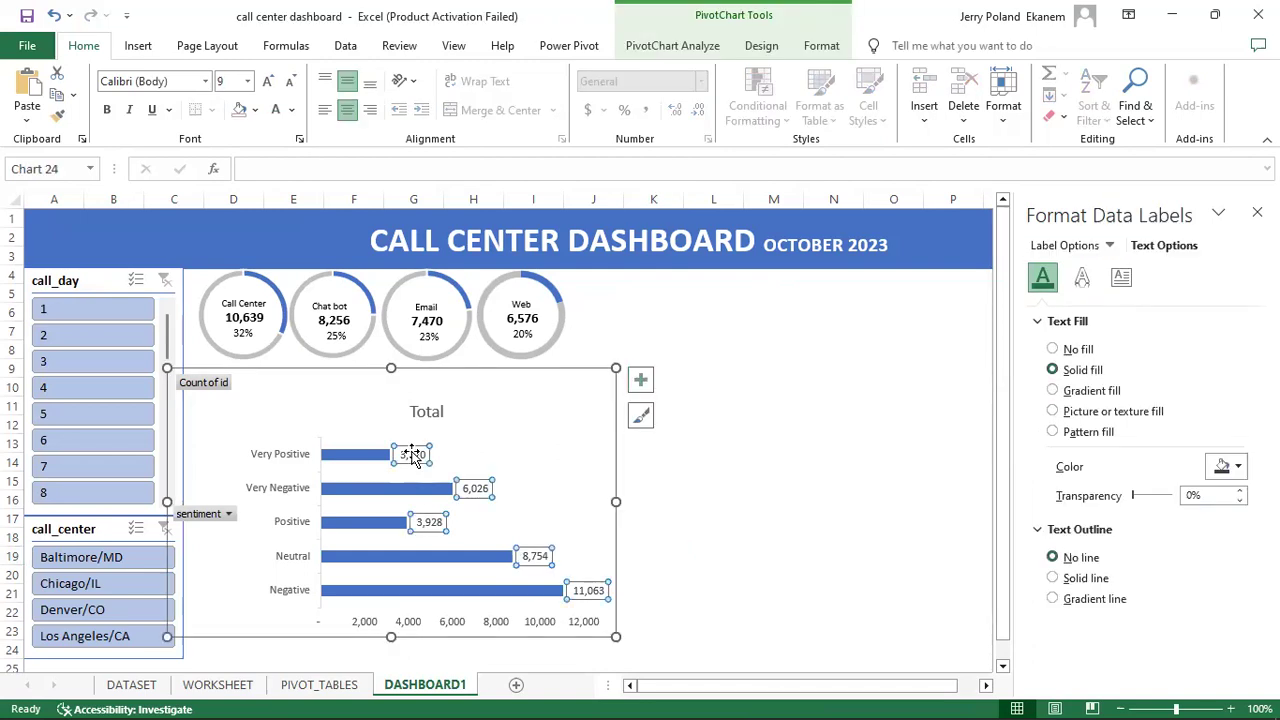
click(232, 82)
text(8)
key(Return)
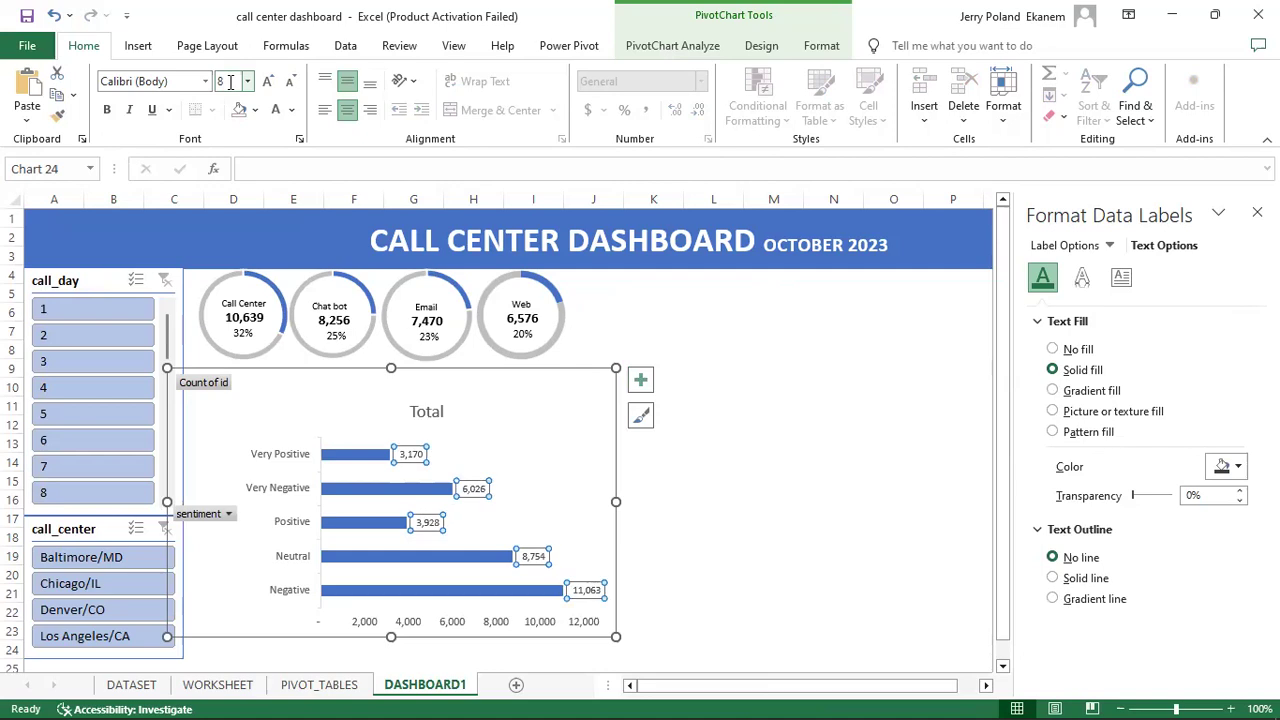
click(760, 552)
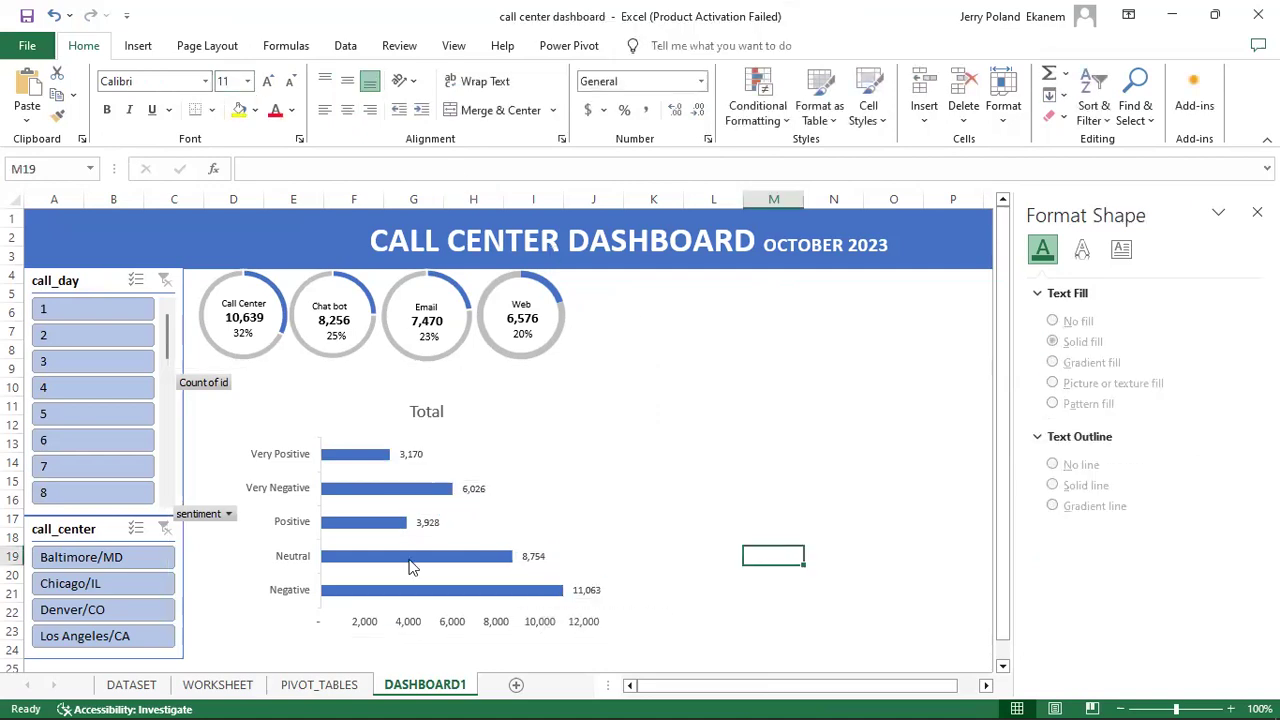
click(220, 522)
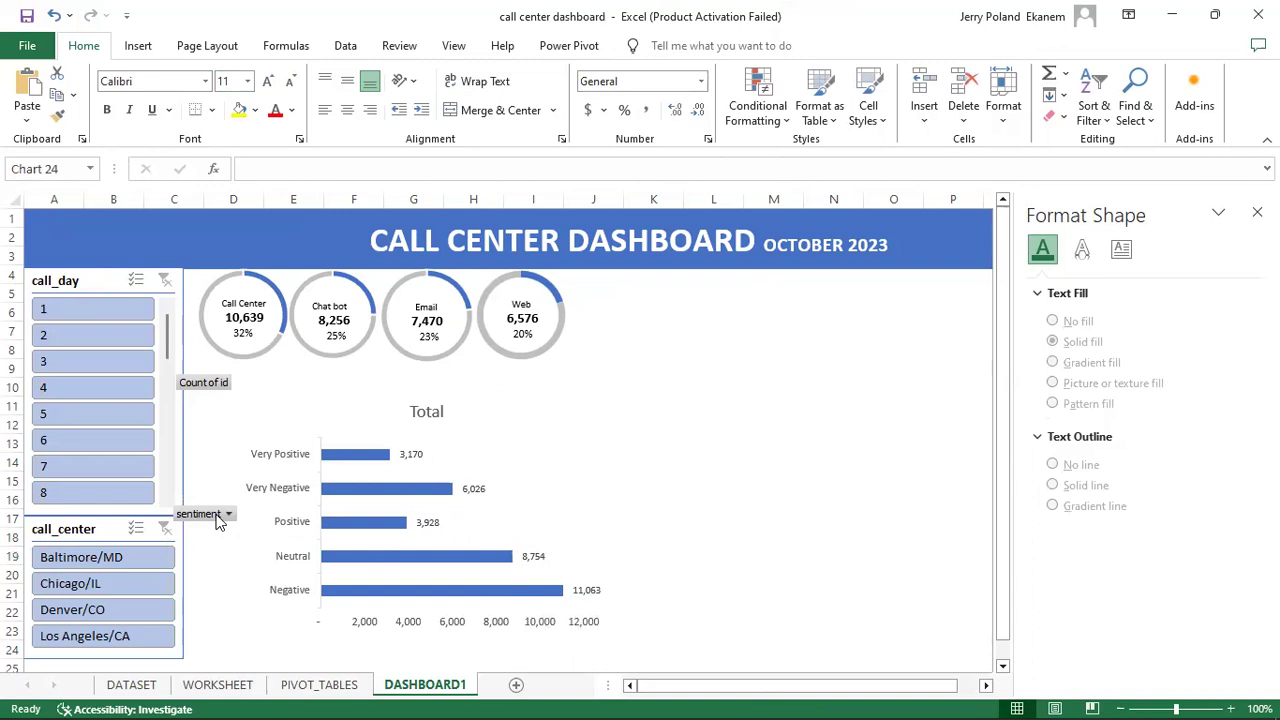
click(221, 517)
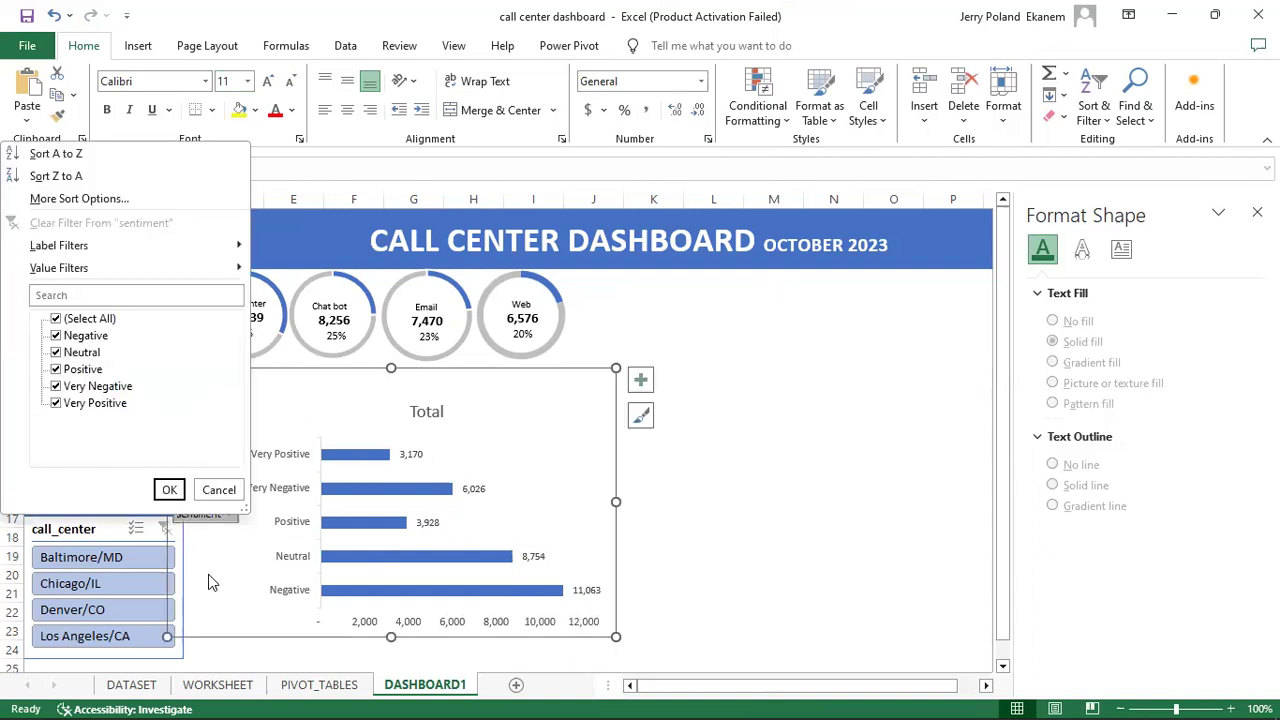
click(210, 582)
click(210, 582)
right_click(210, 582)
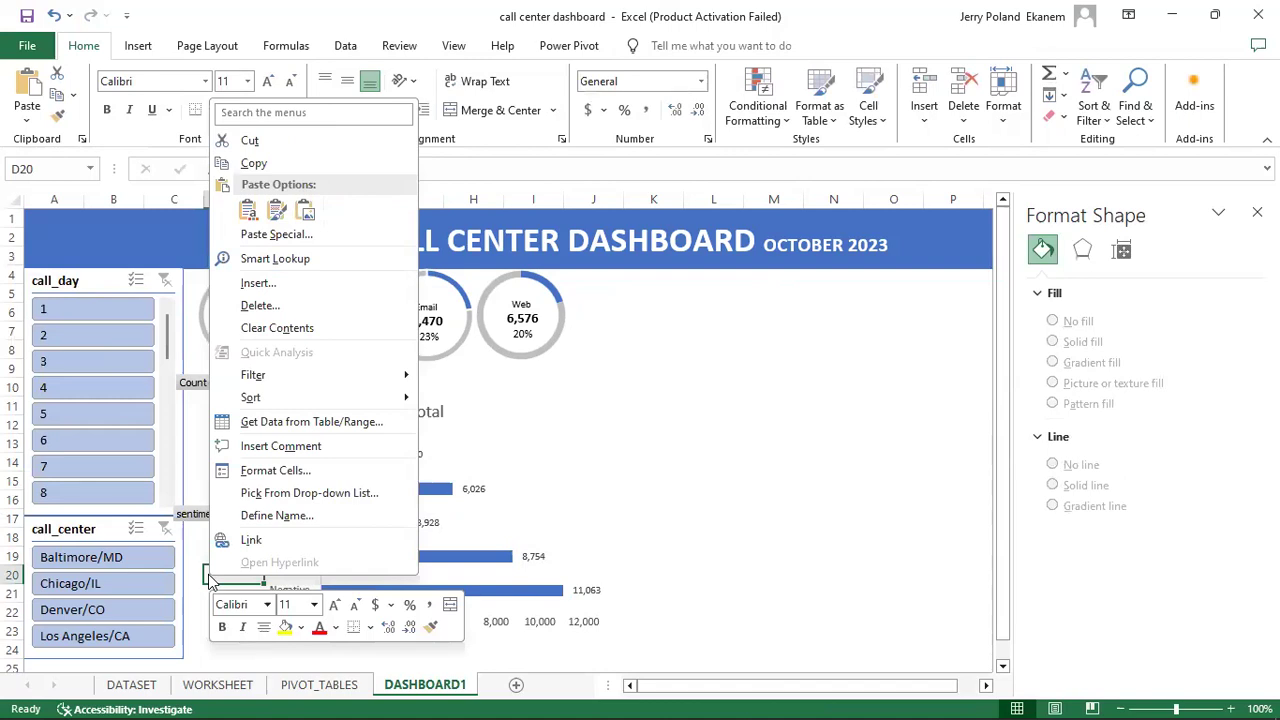
click(648, 455)
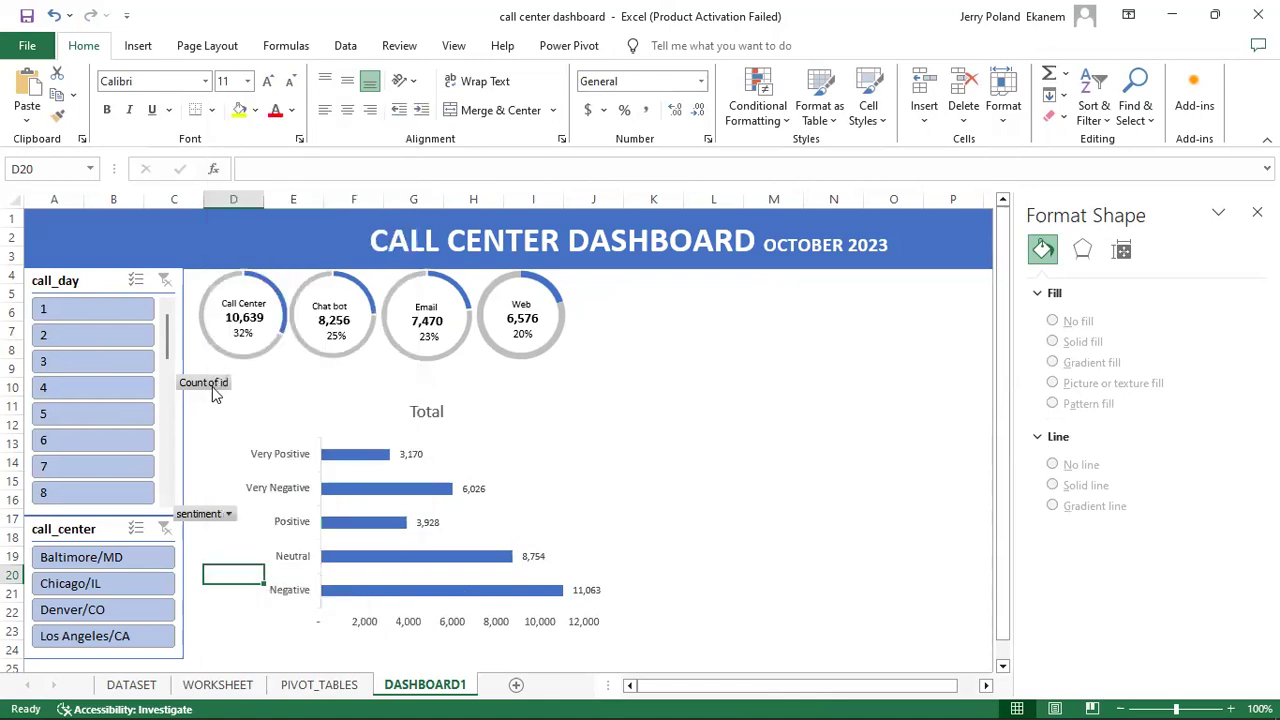
right_click(212, 390)
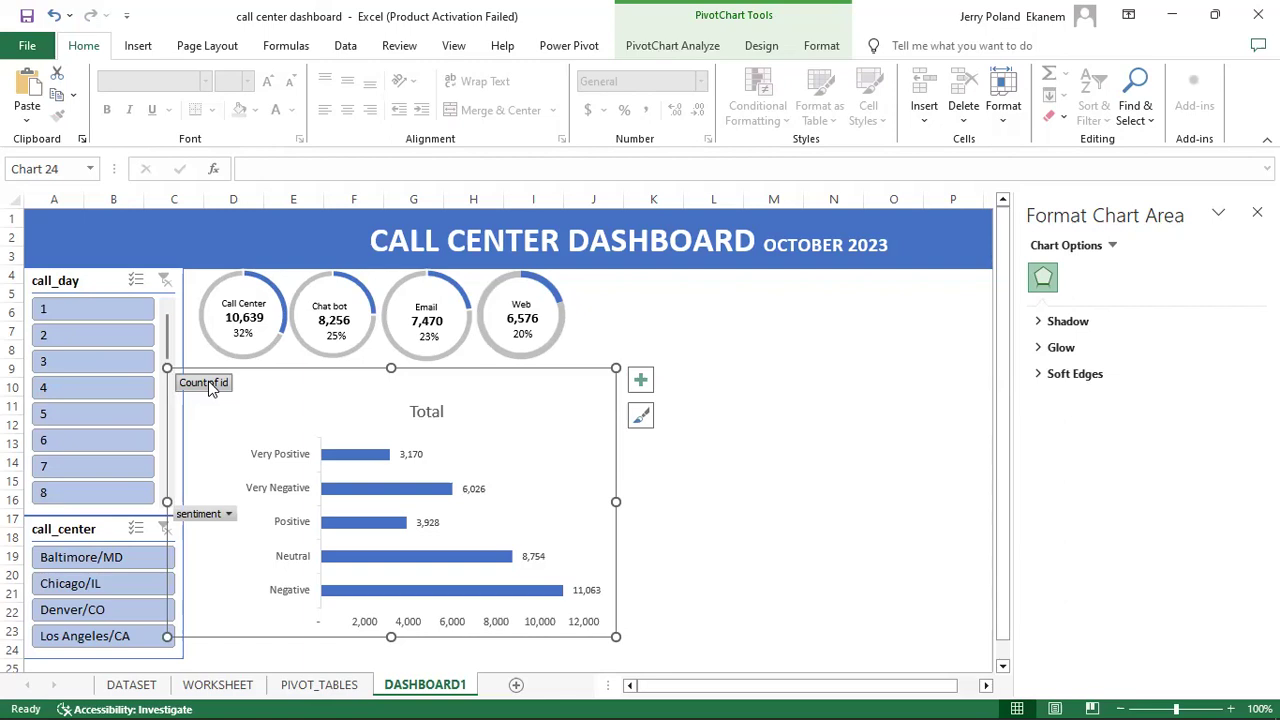
click(430, 411)
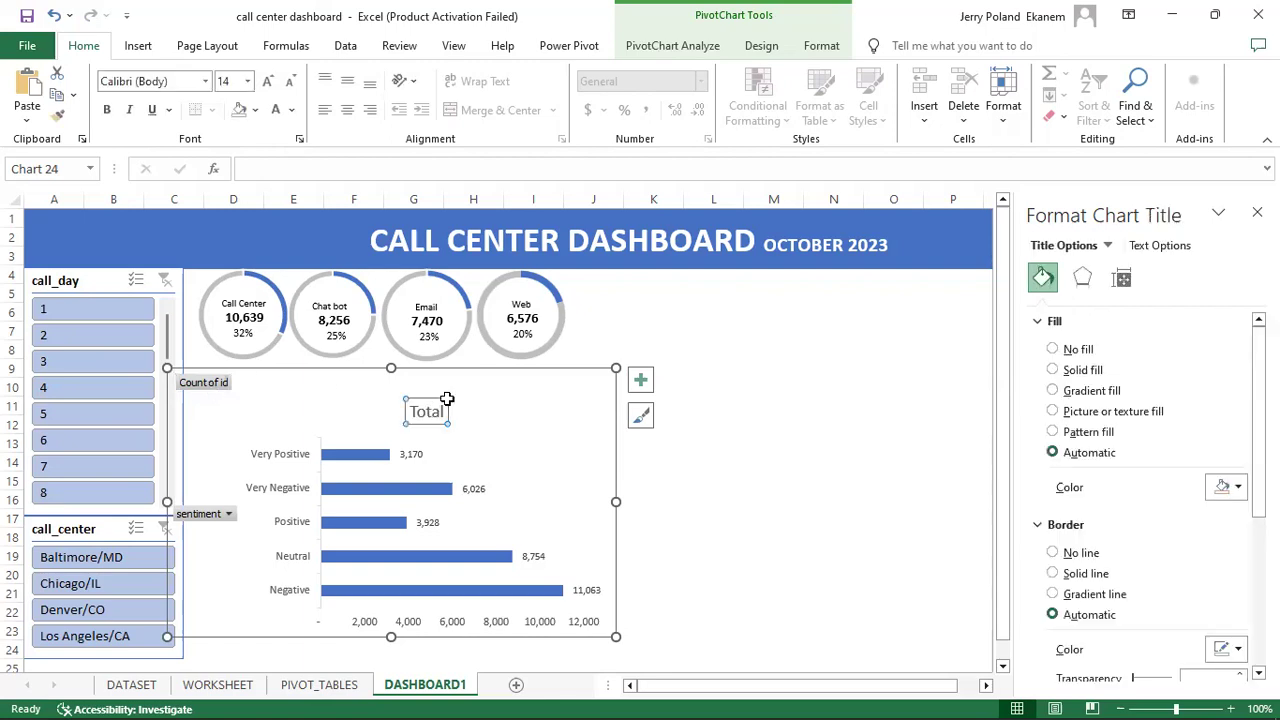
right_click(449, 401)
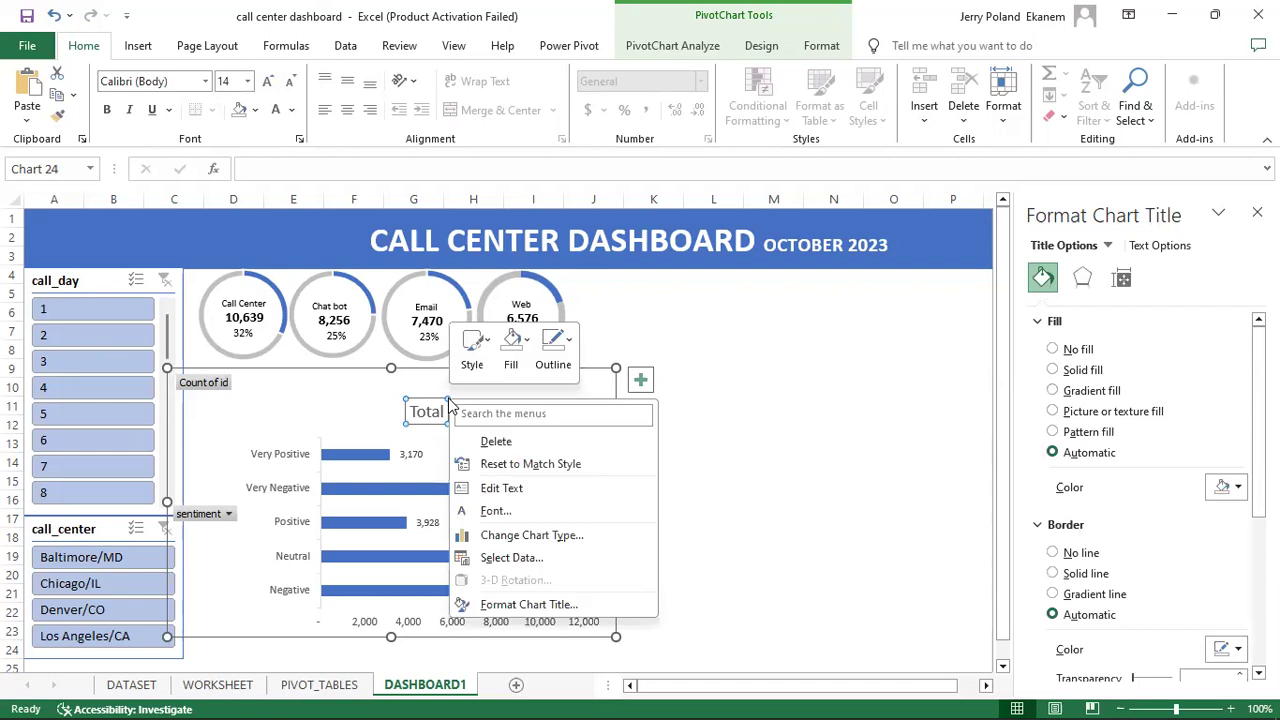
click(221, 388)
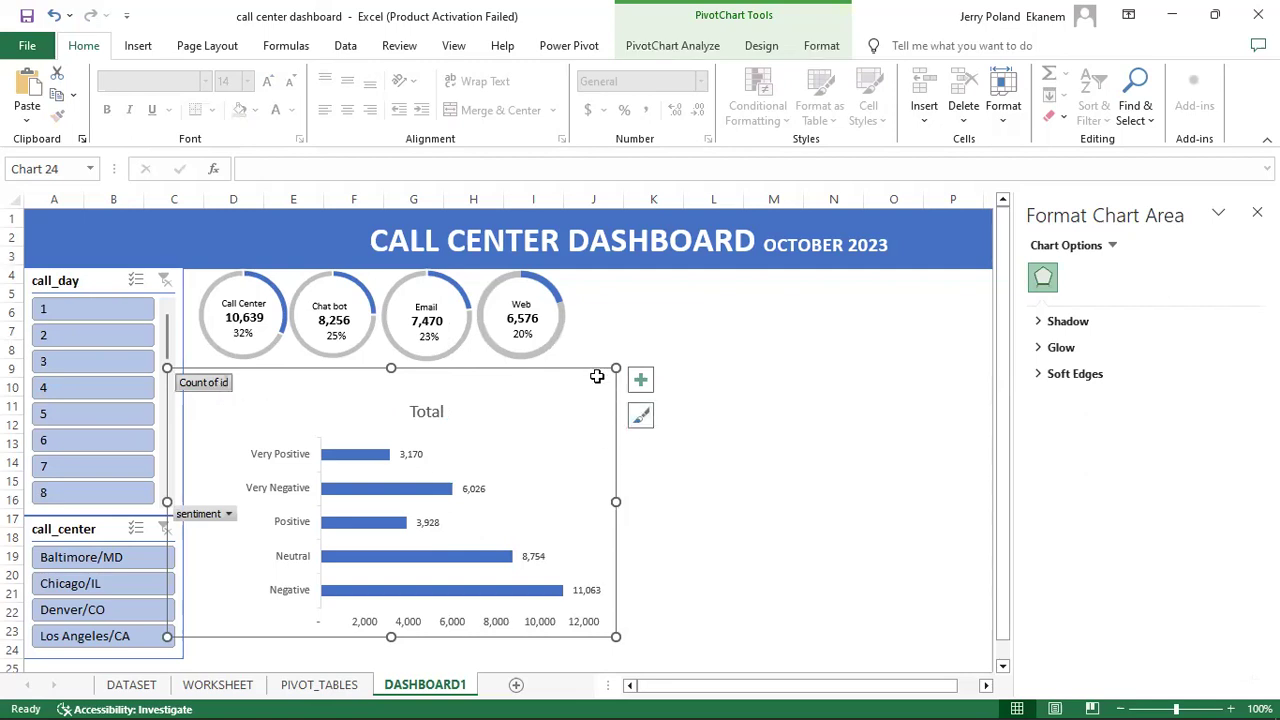
Step: Move the sentiment bar chart slightly up and left beneath the doughnut charts, so its frame starts at about row 8
drag(601, 369, 565, 346)
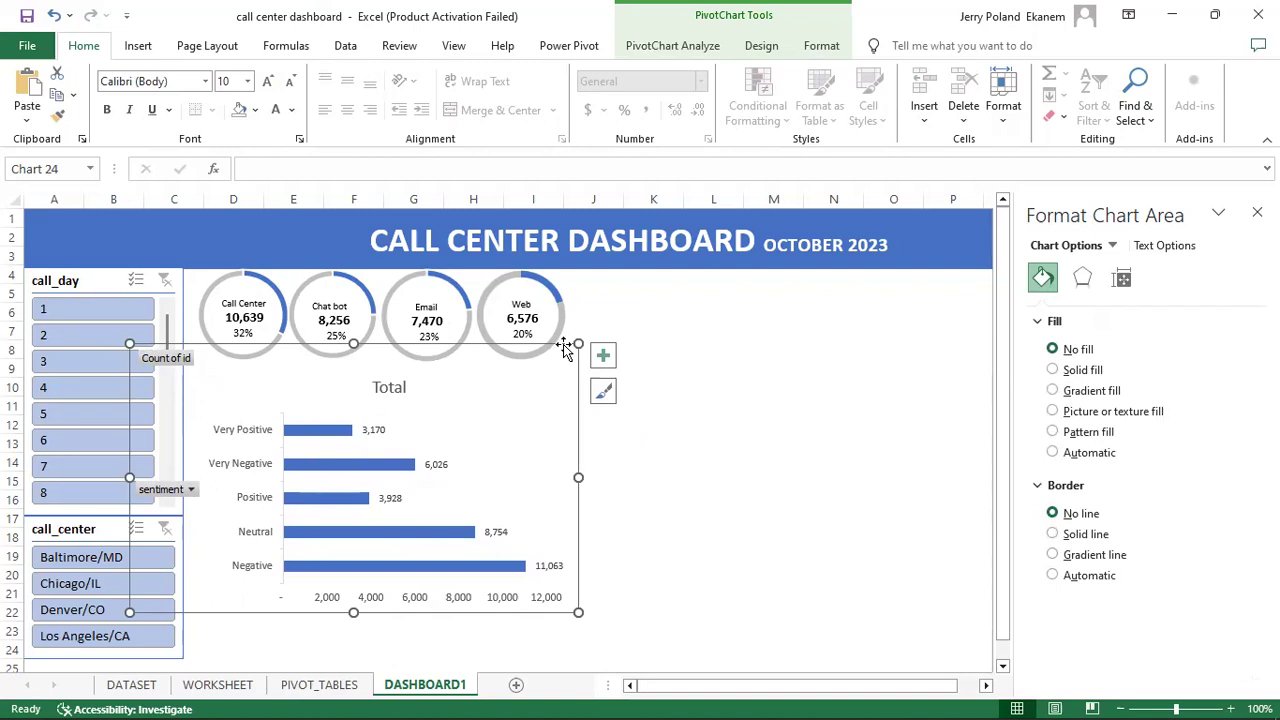
click(775, 498)
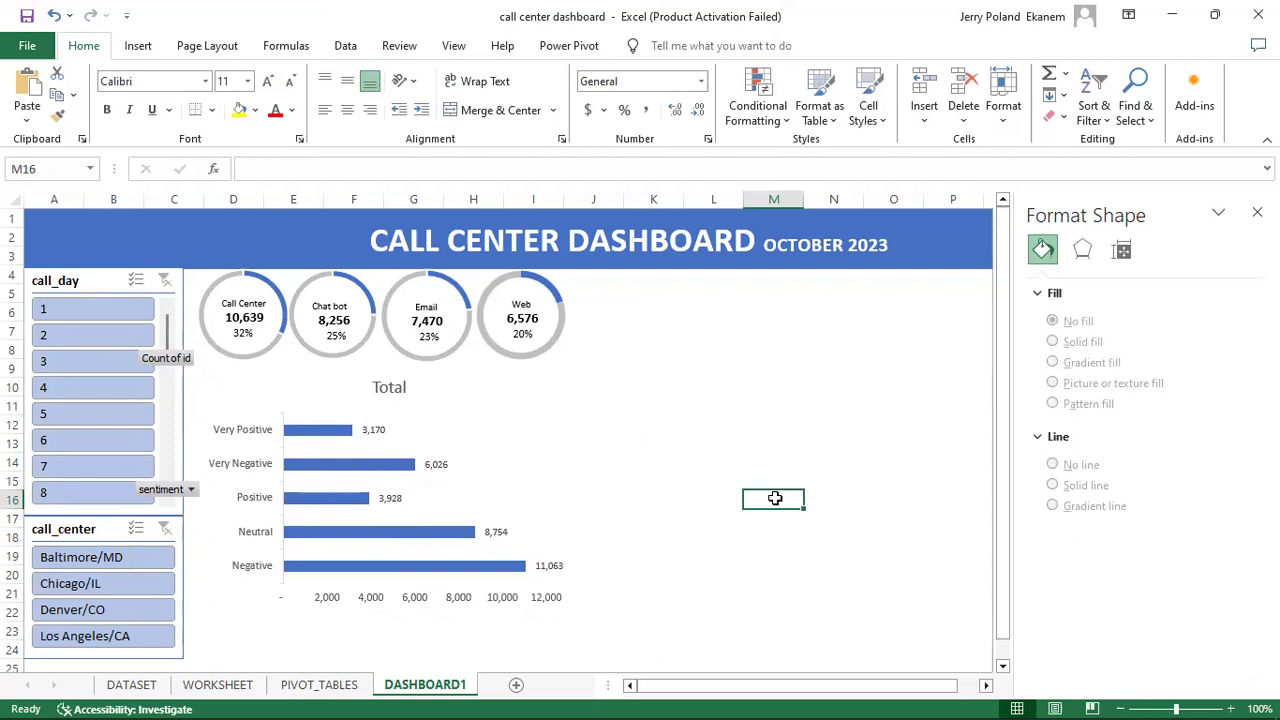
Step: Start inserting a chart based on the Sentiment by Call Center pivot table on the PIVOT_TABLES sheet
click(320, 688)
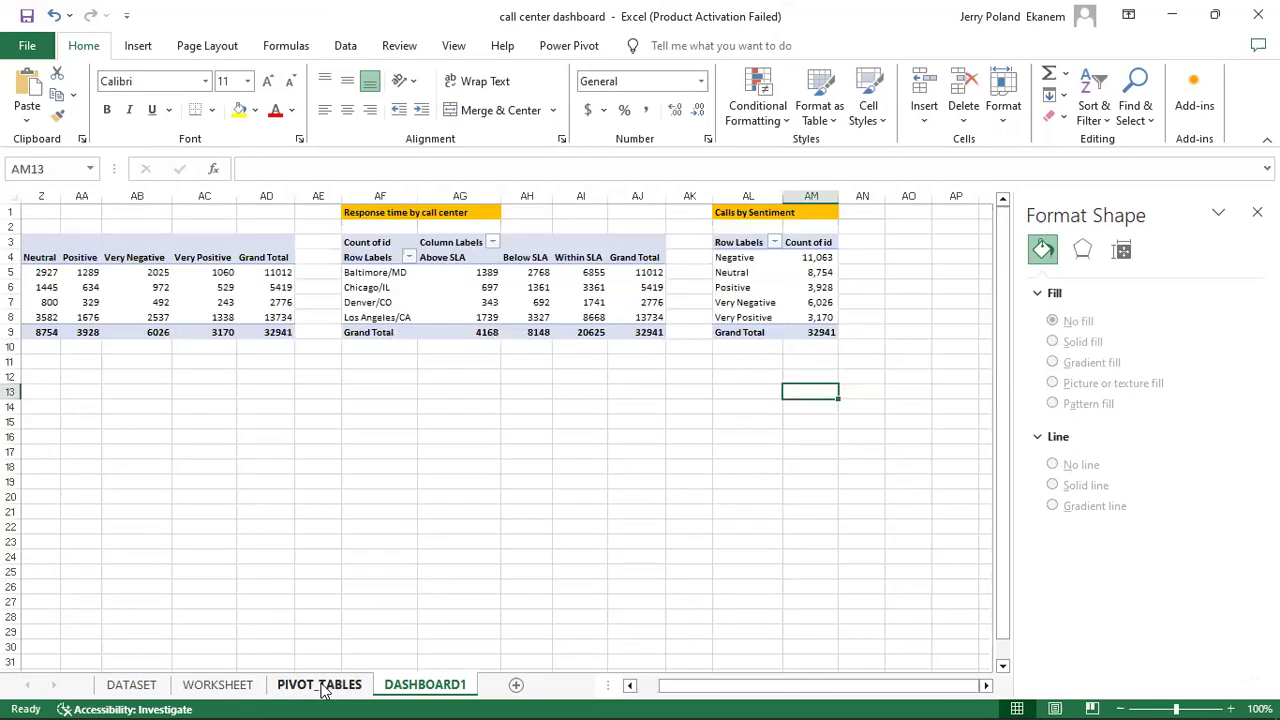
drag(857, 697, 797, 697)
click(490, 314)
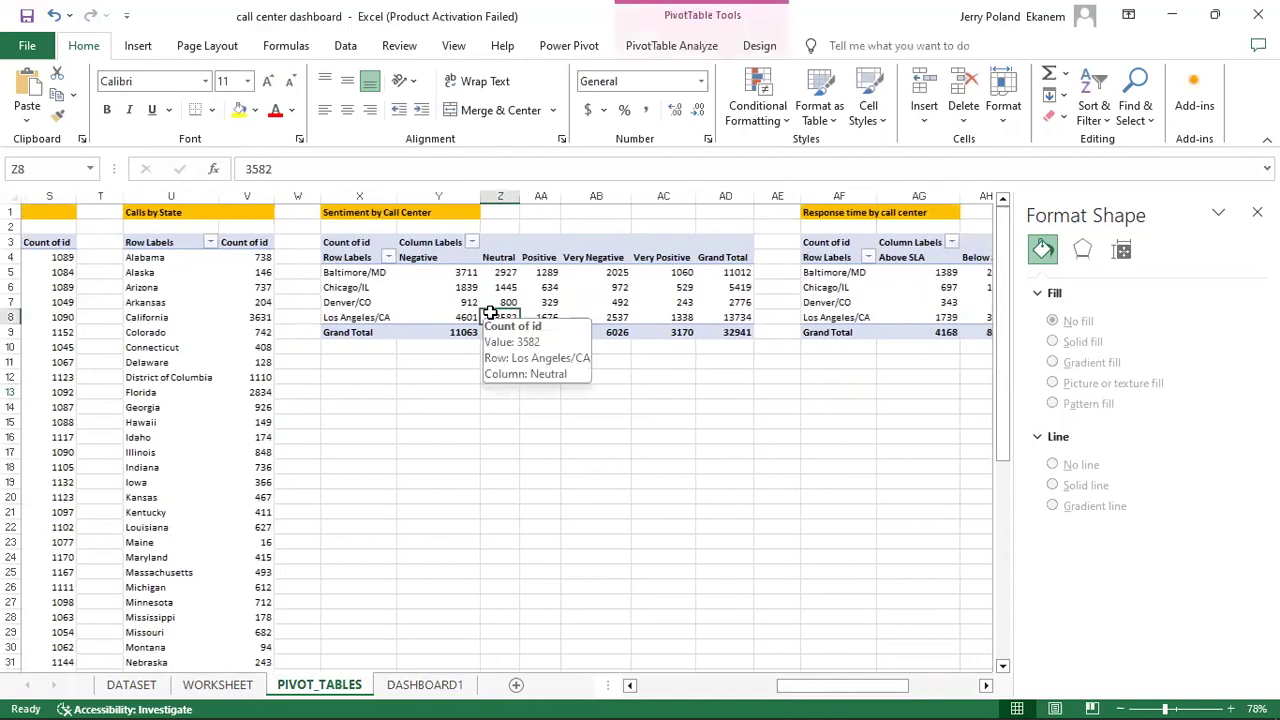
click(536, 272)
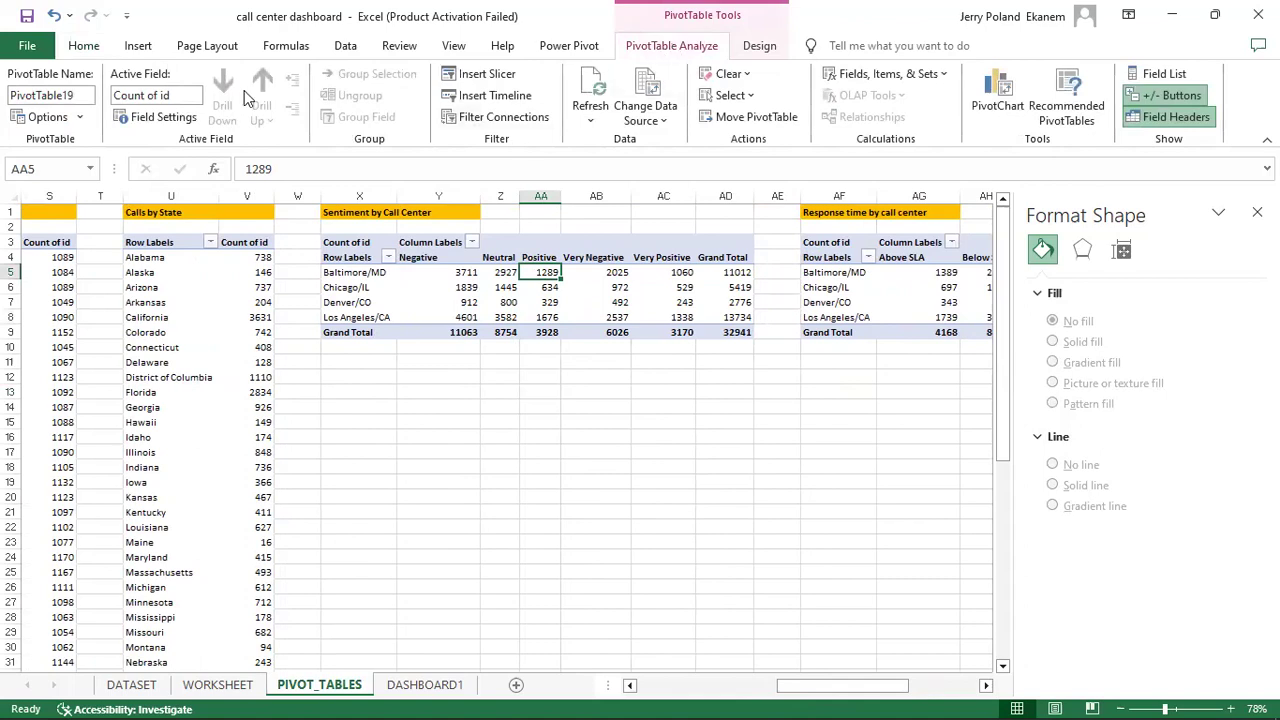
click(140, 50)
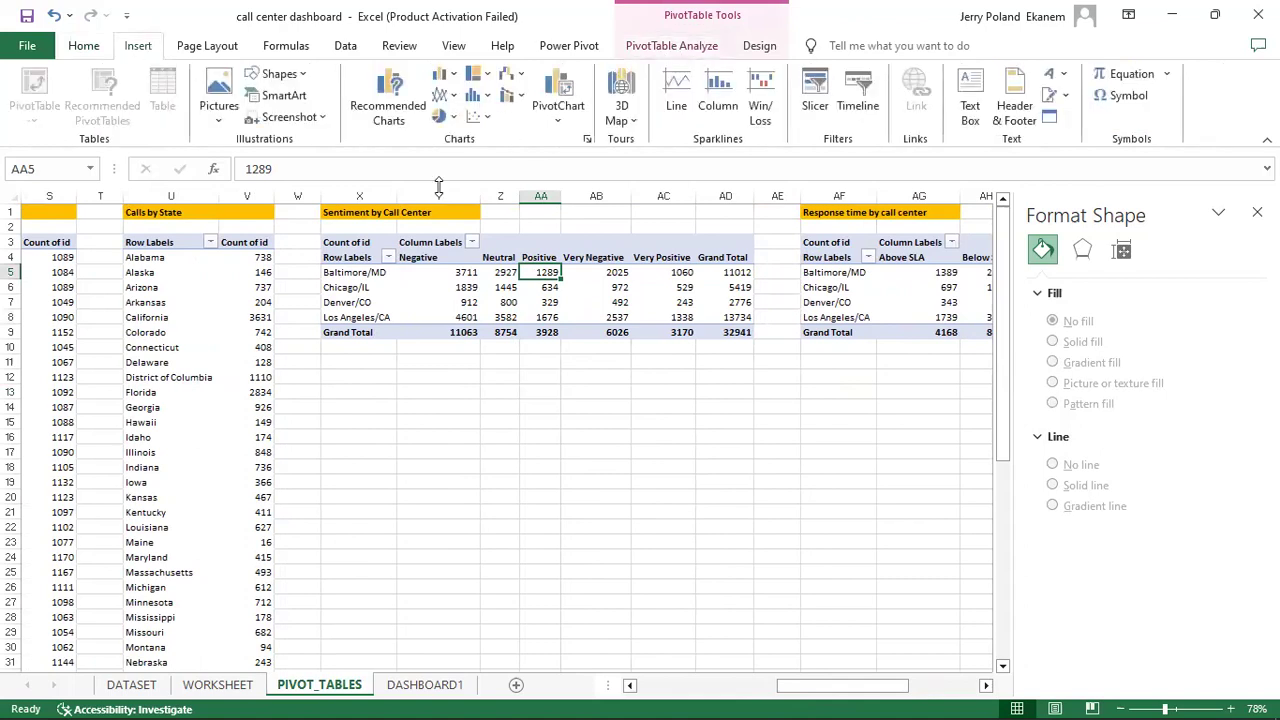
click(441, 116)
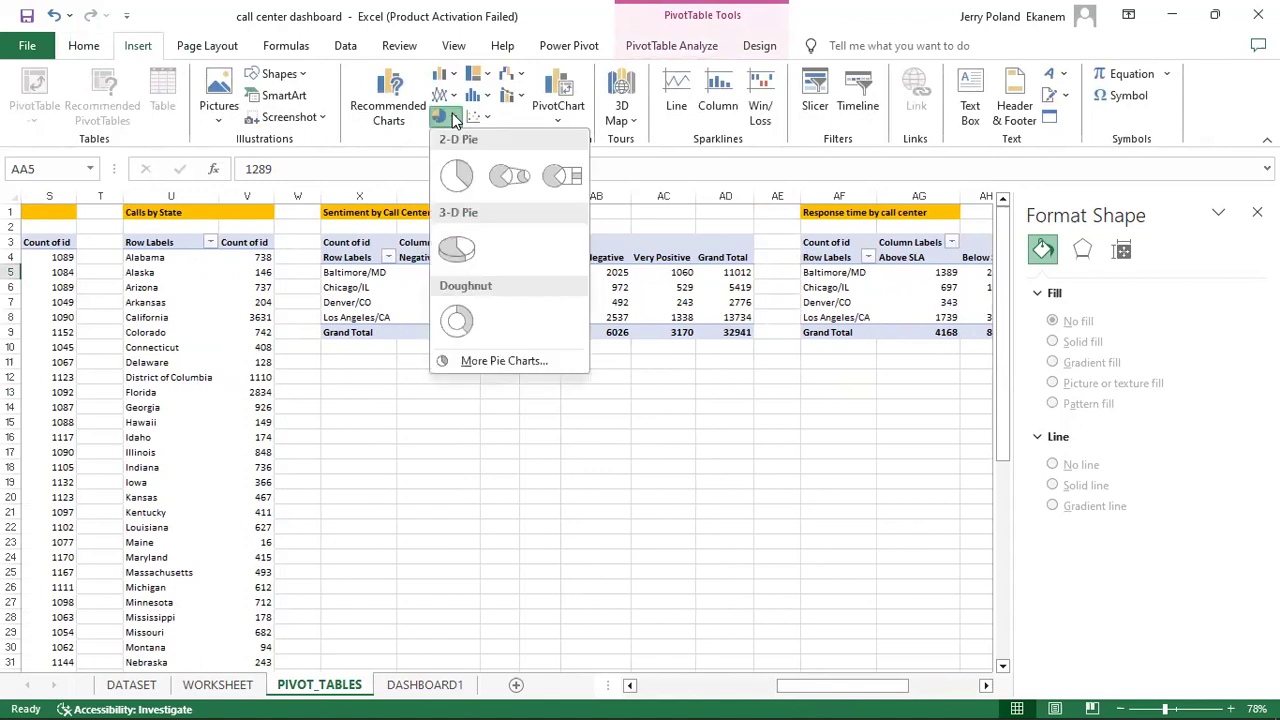
Step: Insert a clustered bar PivotChart from the Sentiment by Call Center pivot table
click(395, 118)
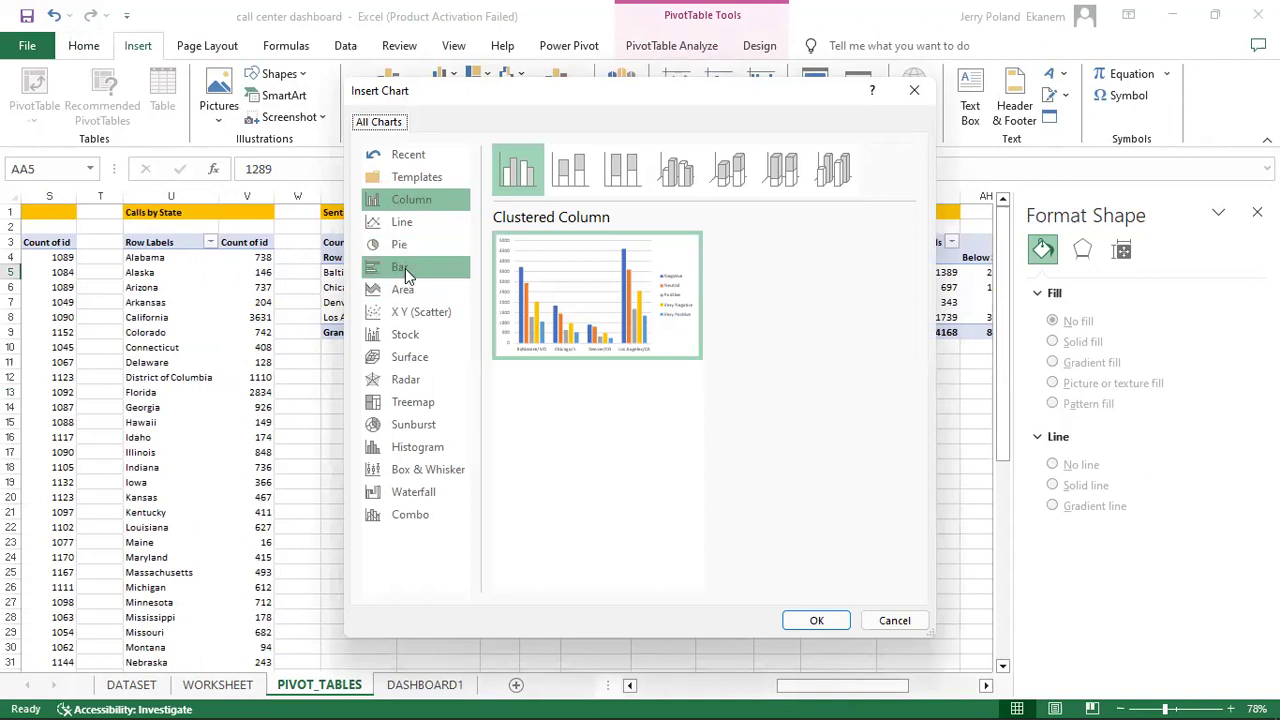
click(405, 270)
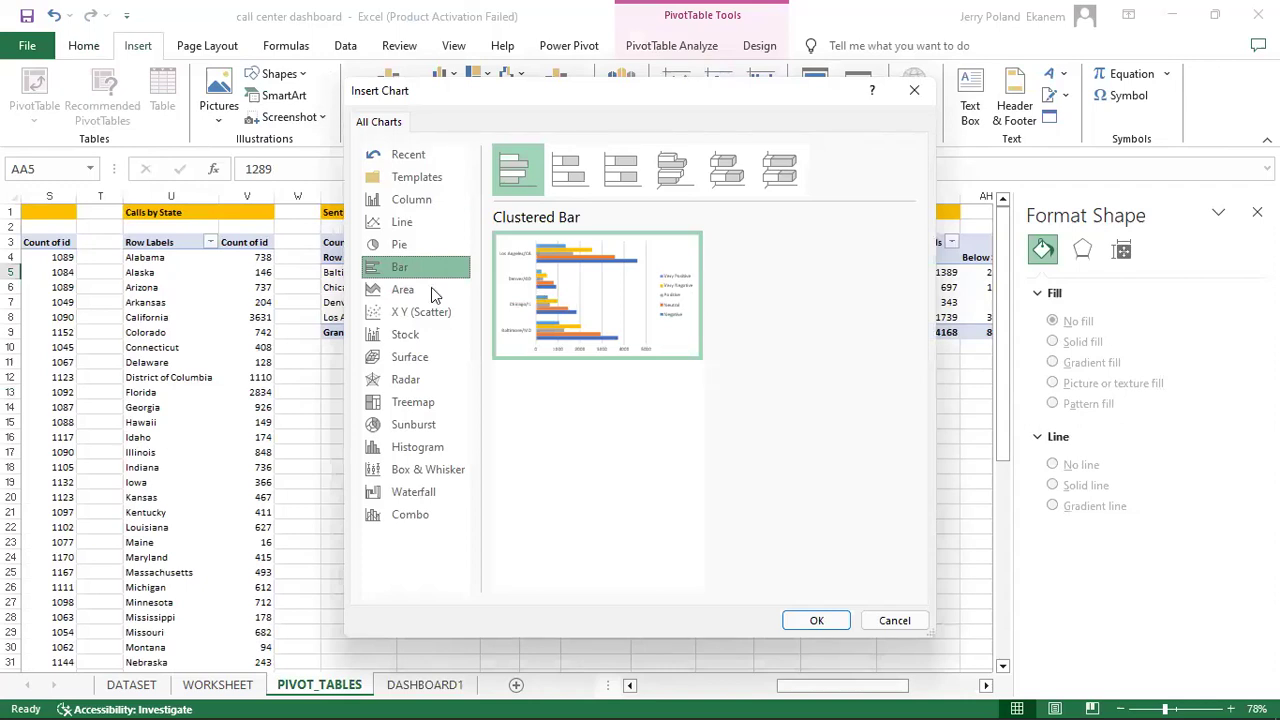
click(814, 620)
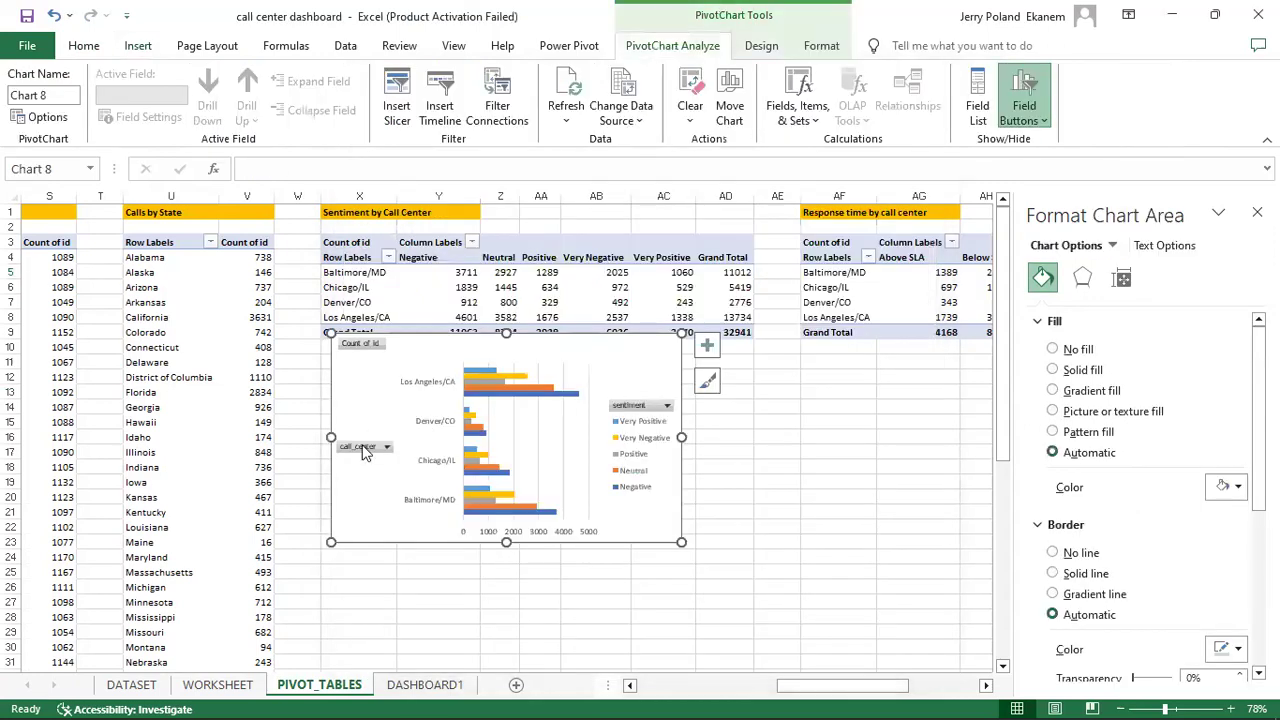
right_click(362, 451)
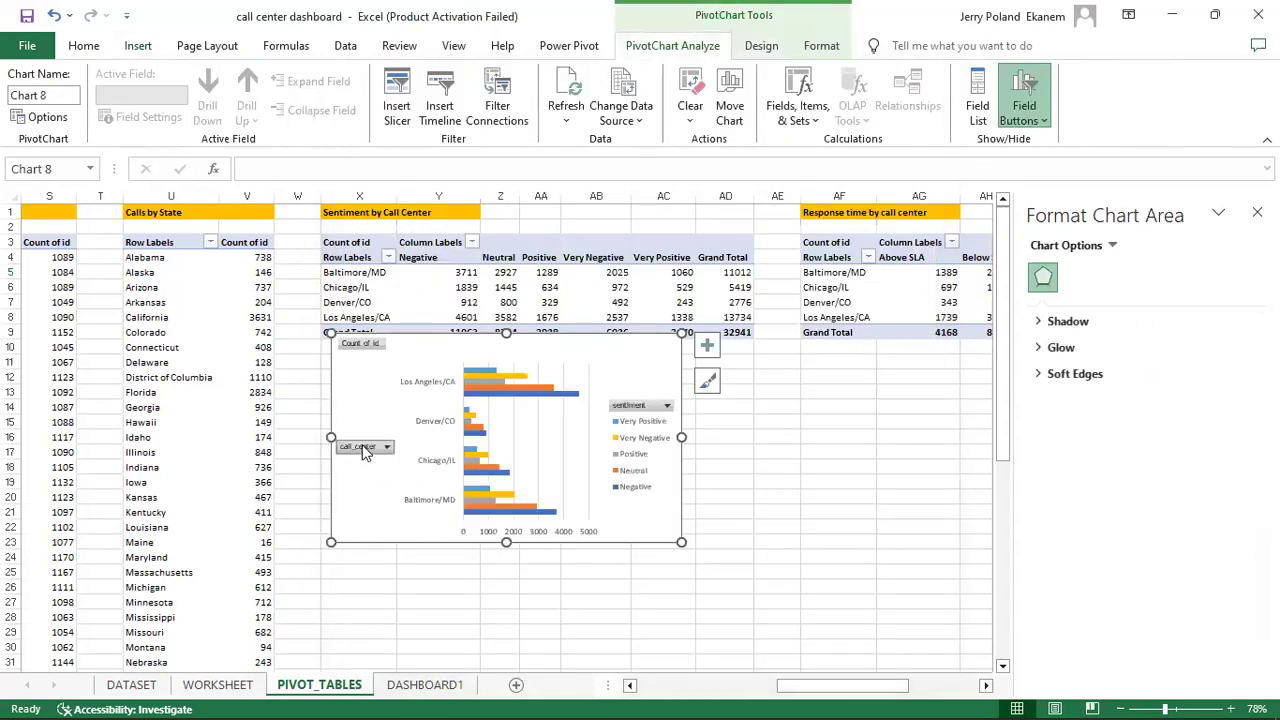
click(387, 446)
click(389, 447)
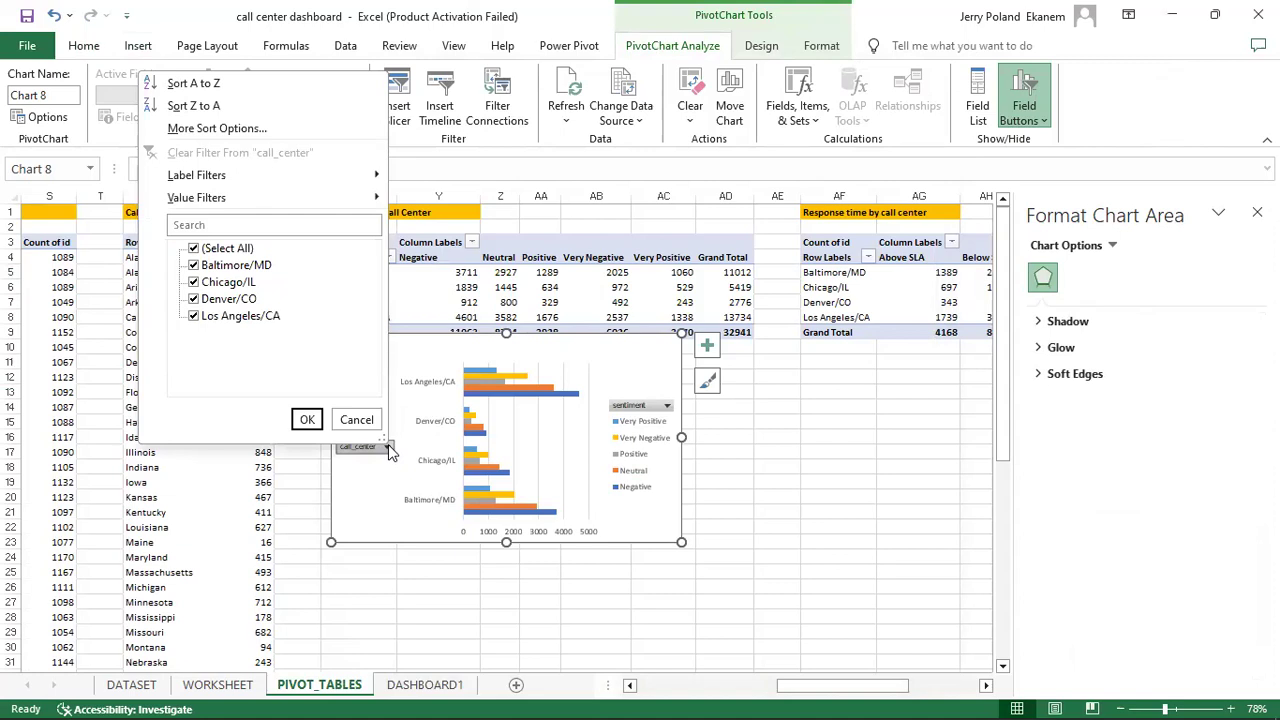
click(380, 177)
click(362, 446)
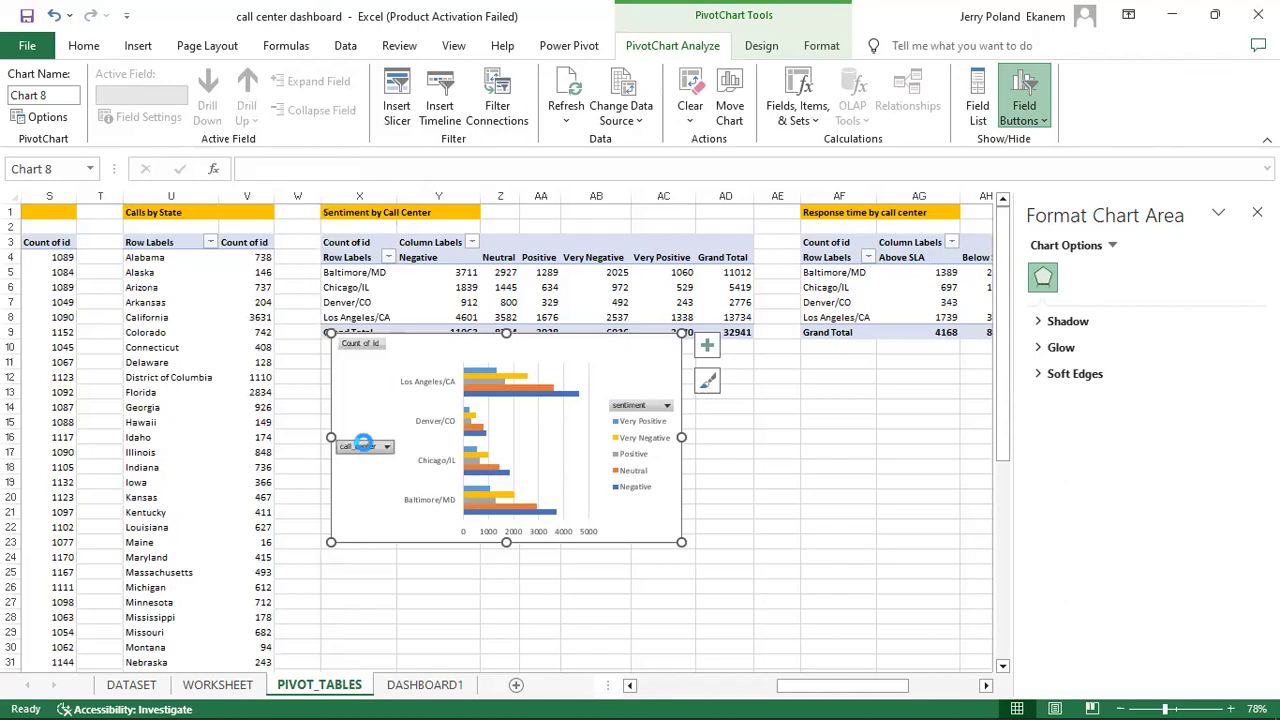
click(366, 447)
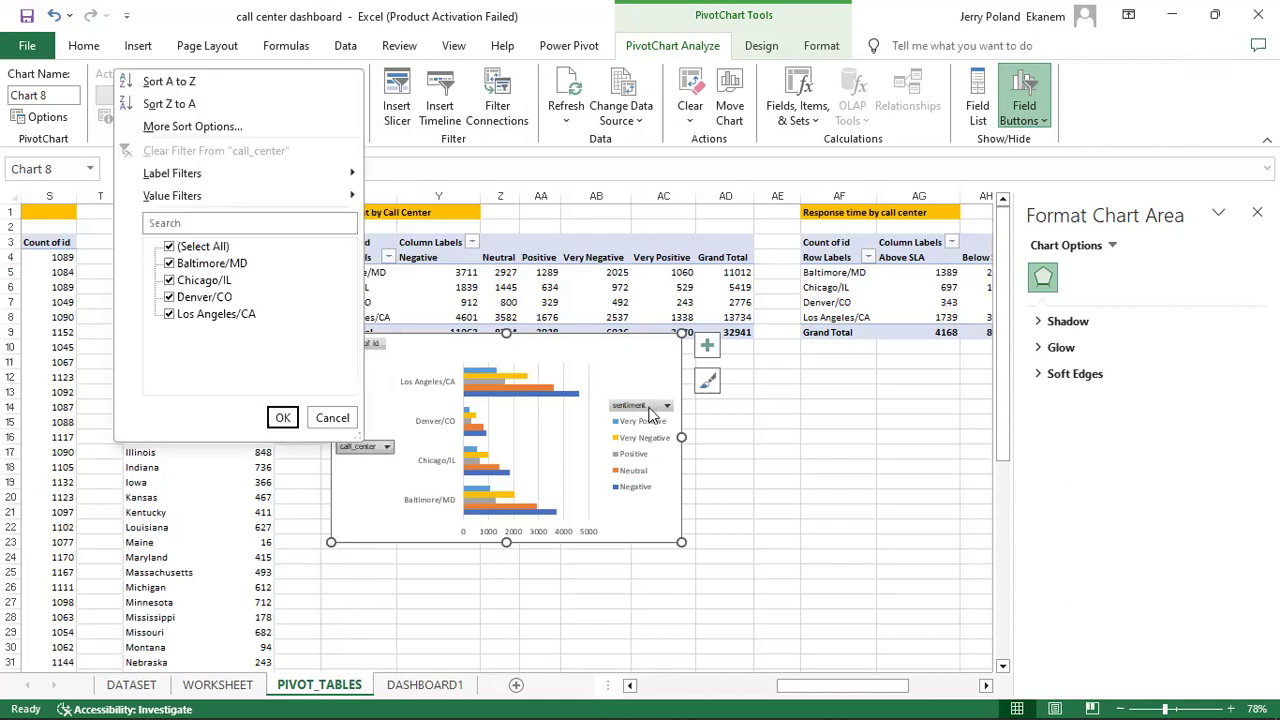
click(648, 407)
click(648, 407)
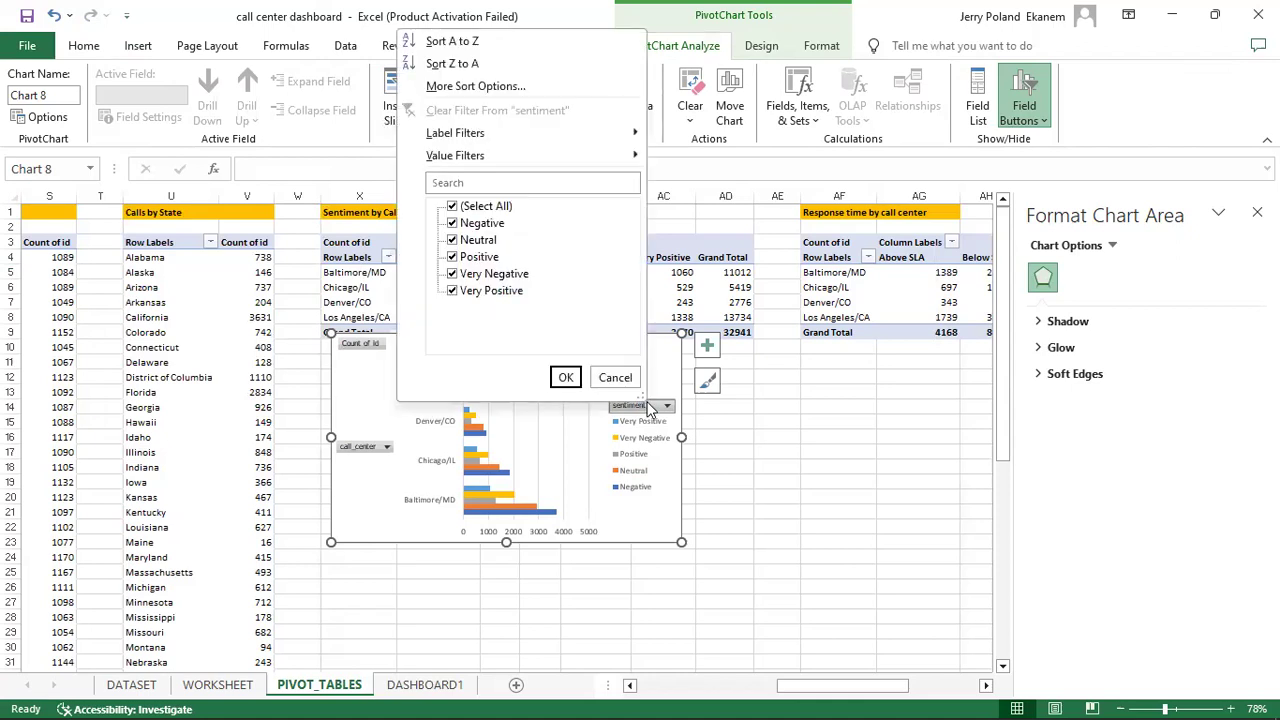
click(655, 408)
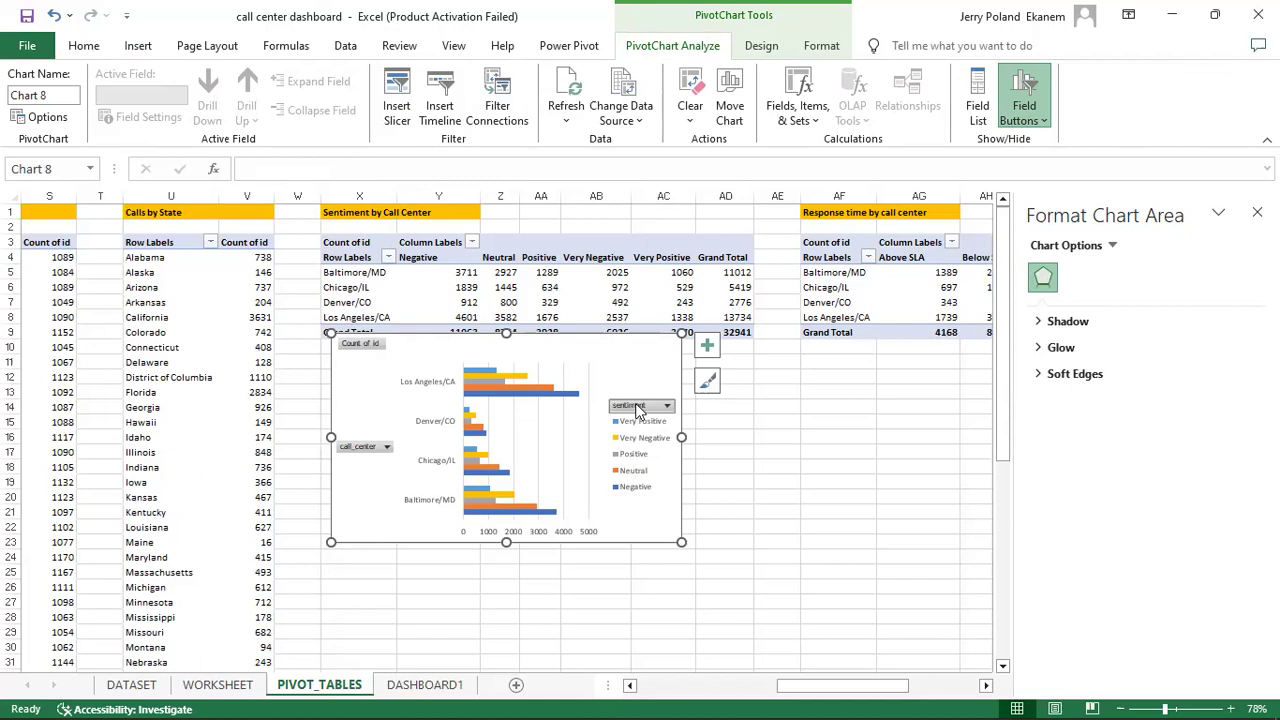
click(638, 407)
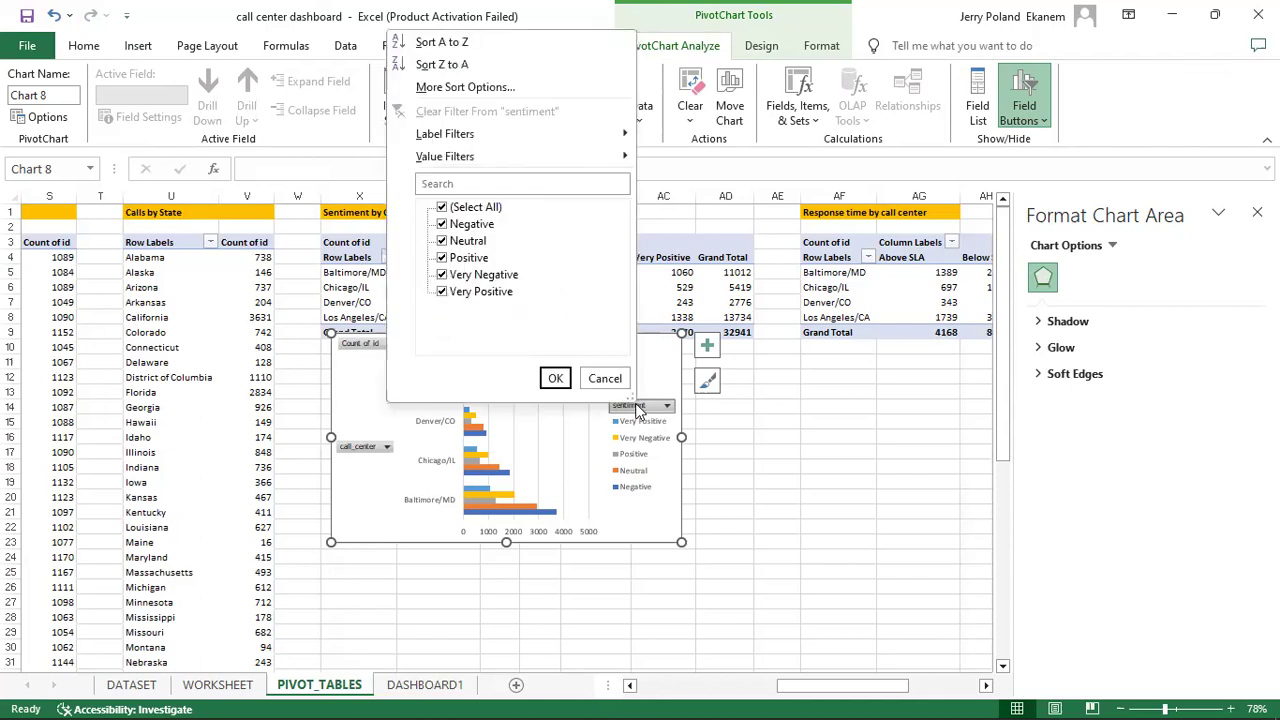
click(638, 408)
click(641, 444)
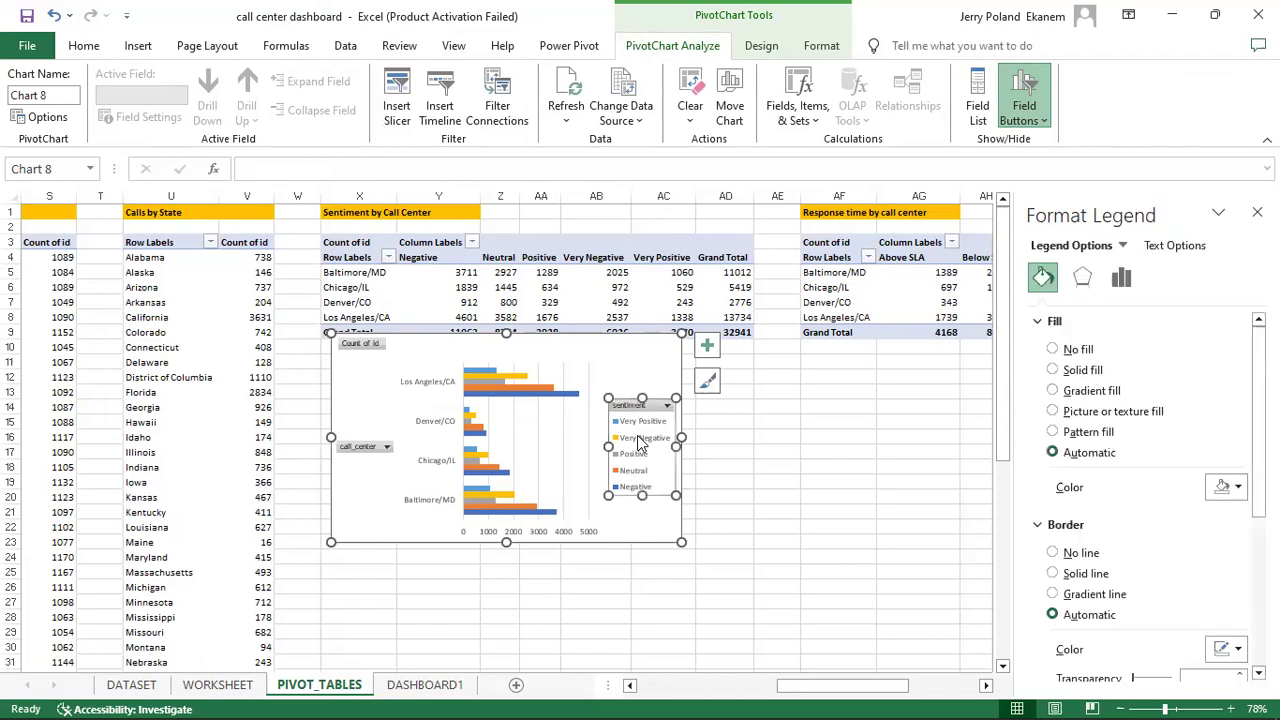
right_click(641, 444)
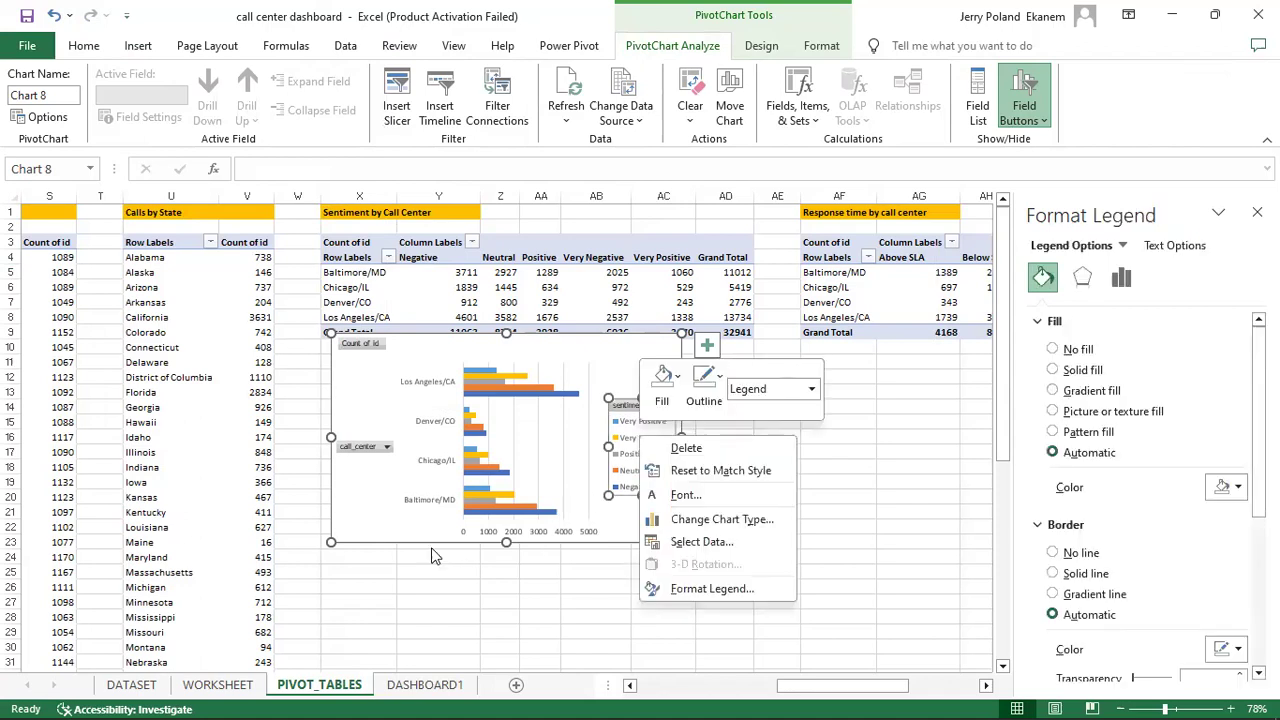
click(551, 532)
Step: Set the new bar chart's area to no fill and delete its major gridlines
click(400, 523)
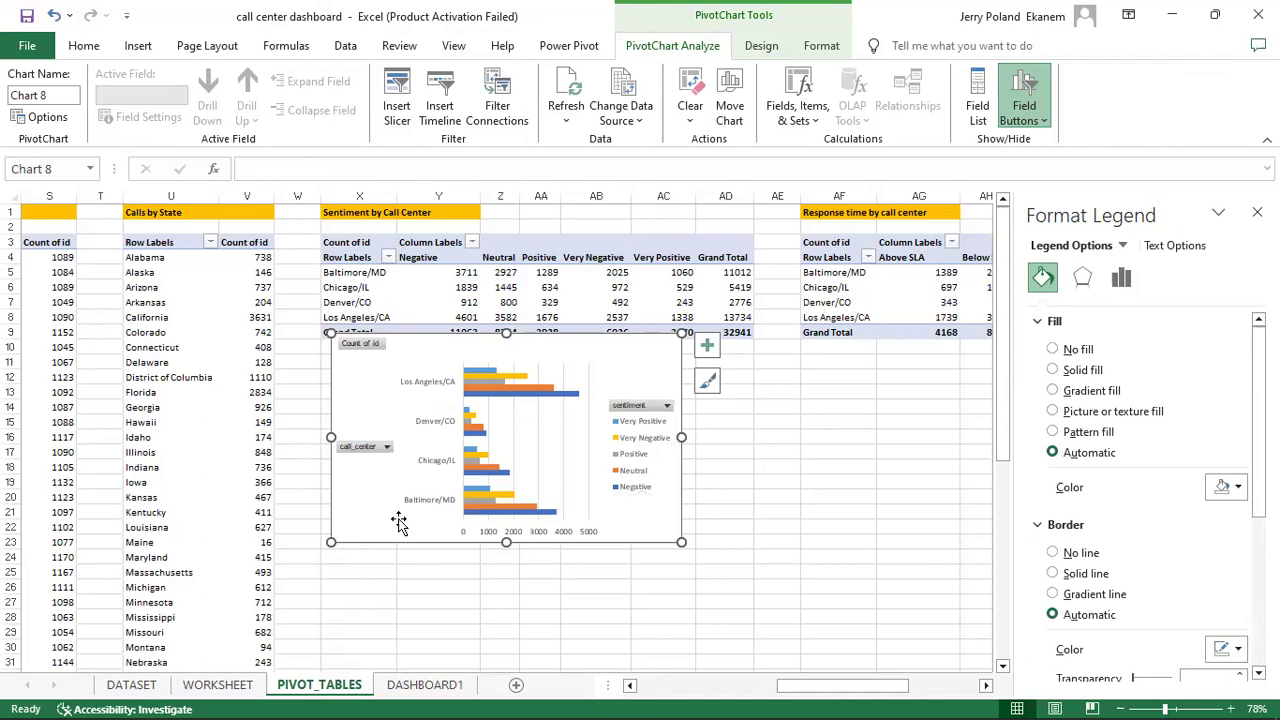
click(1053, 350)
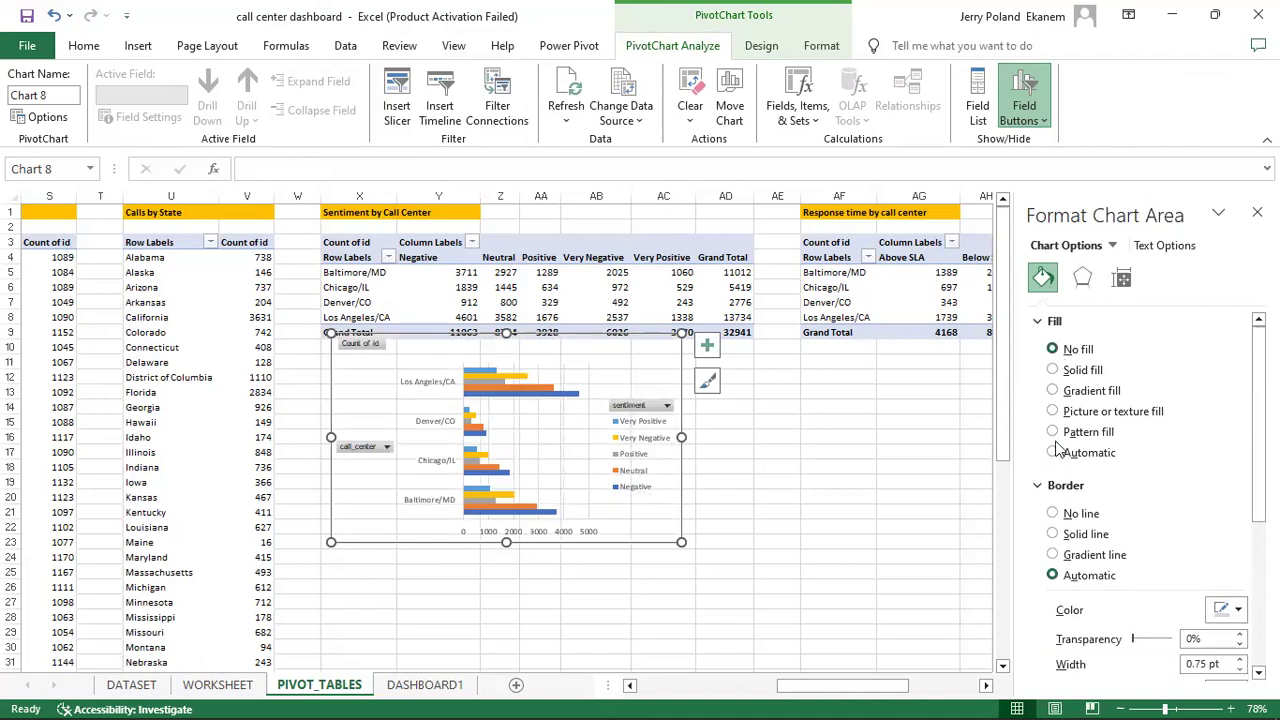
click(585, 372)
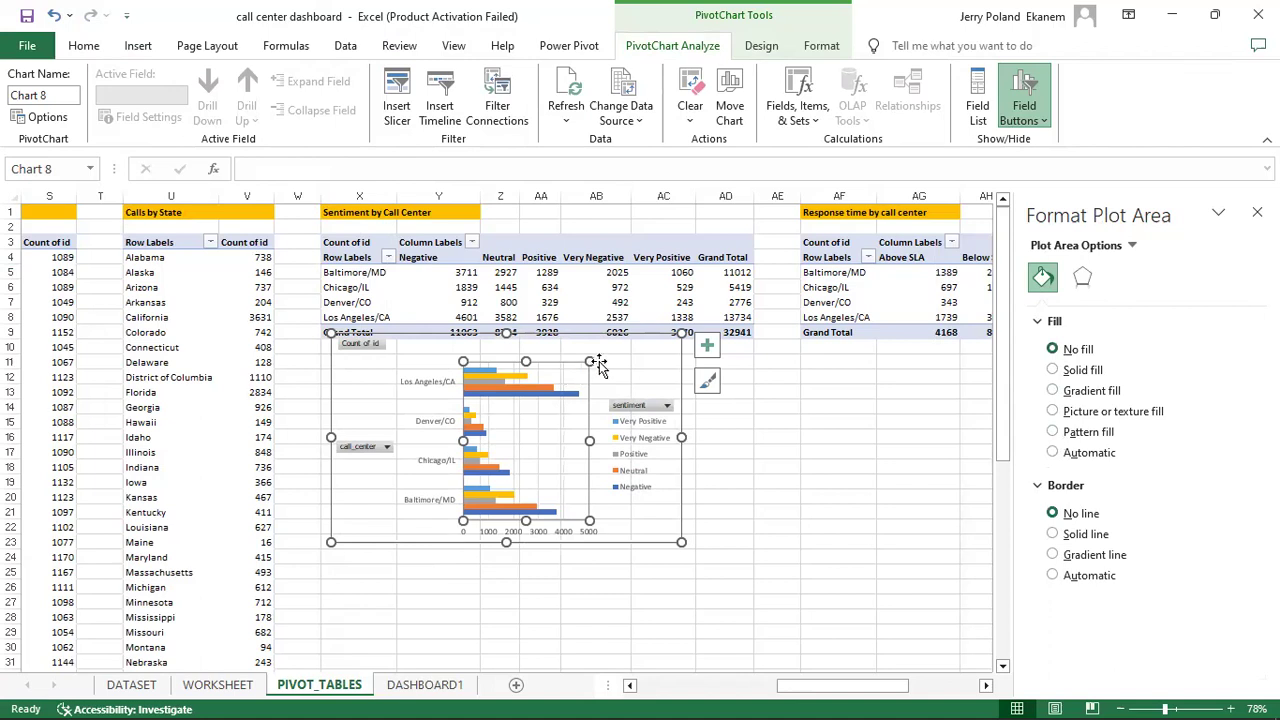
click(640, 375)
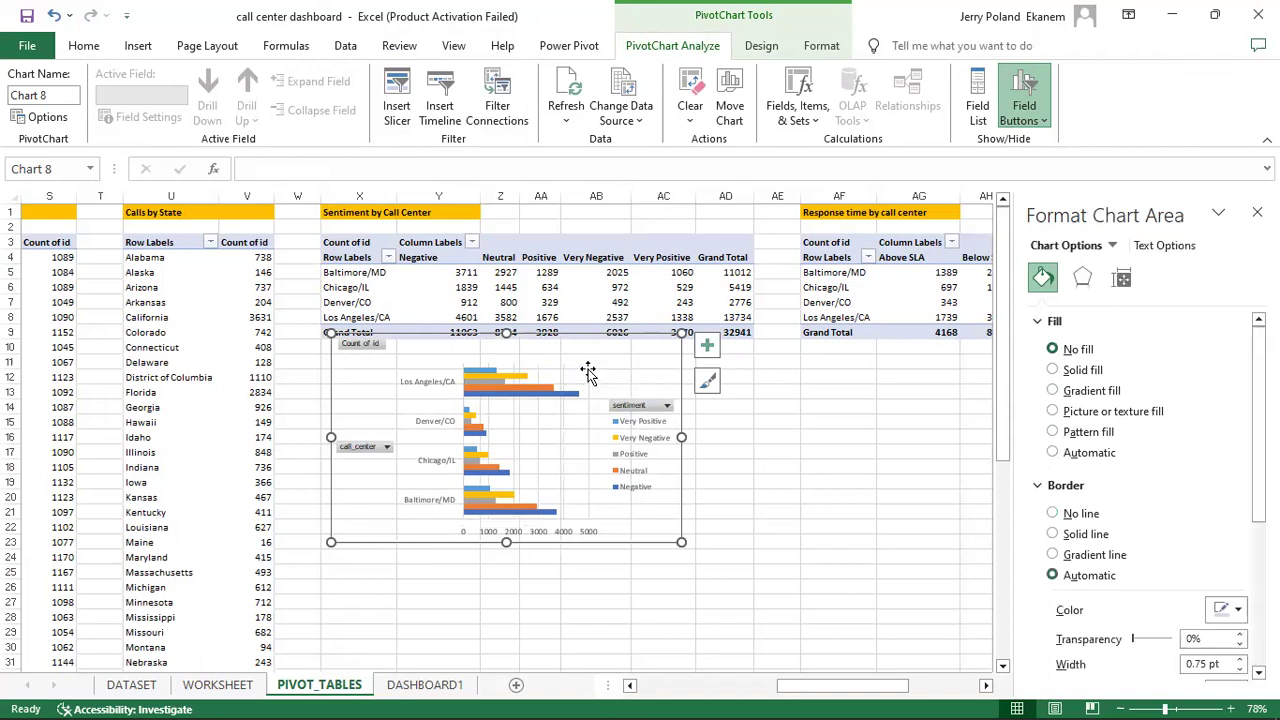
click(589, 368)
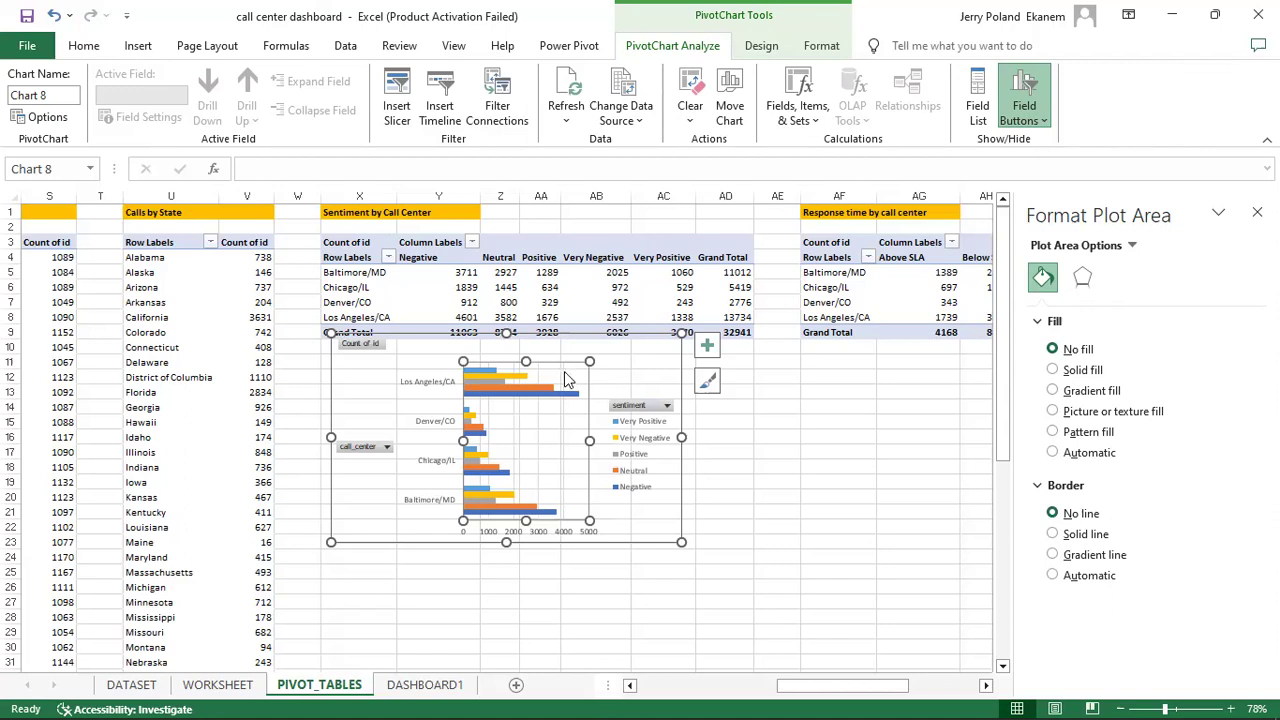
click(564, 374)
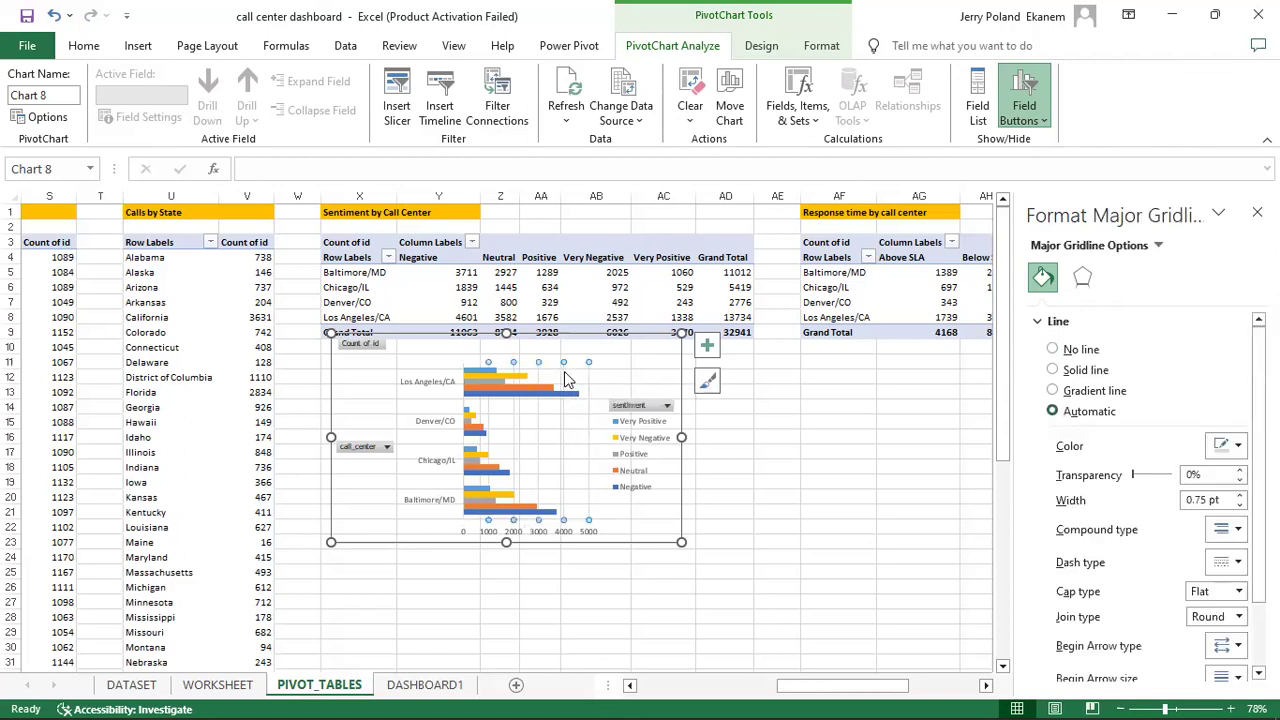
key(Escape)
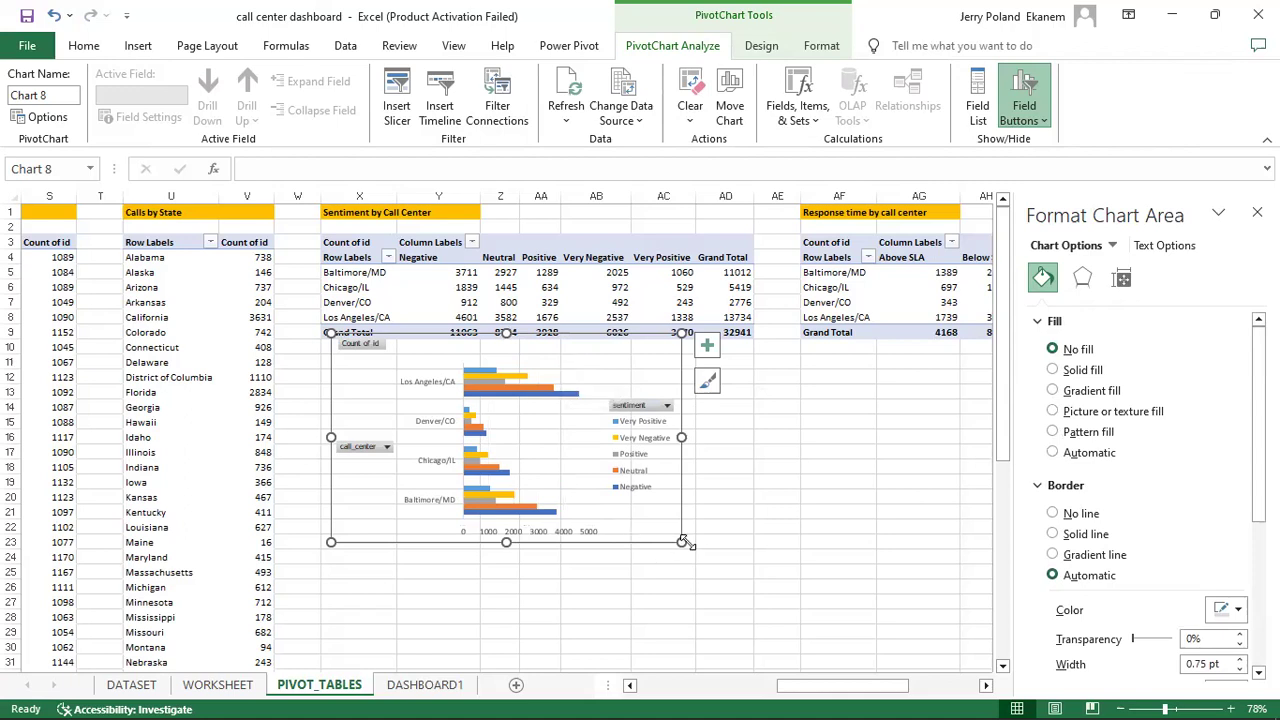
Step: Move the bar chart from PIVOT_TABLES to the DASHBOARD1 sheet and position it beside the Total sentiment chart, below the dashboard title
key(ctrl+x)
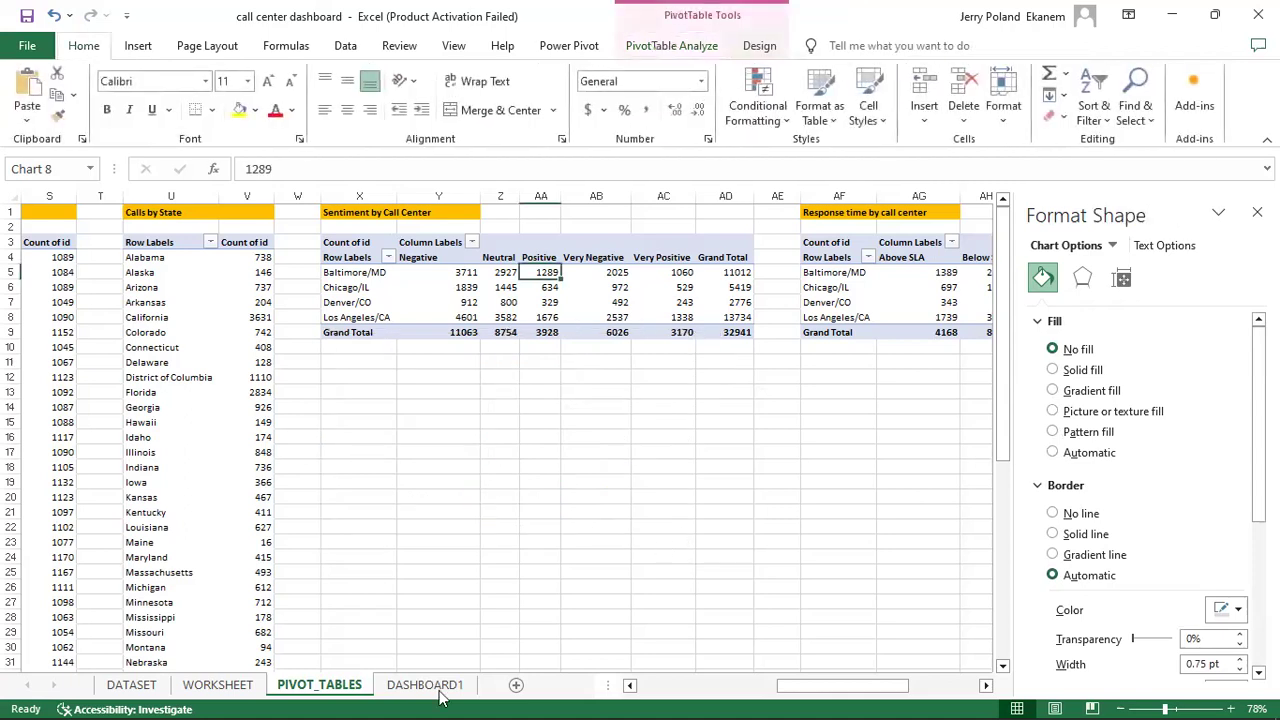
click(424, 685)
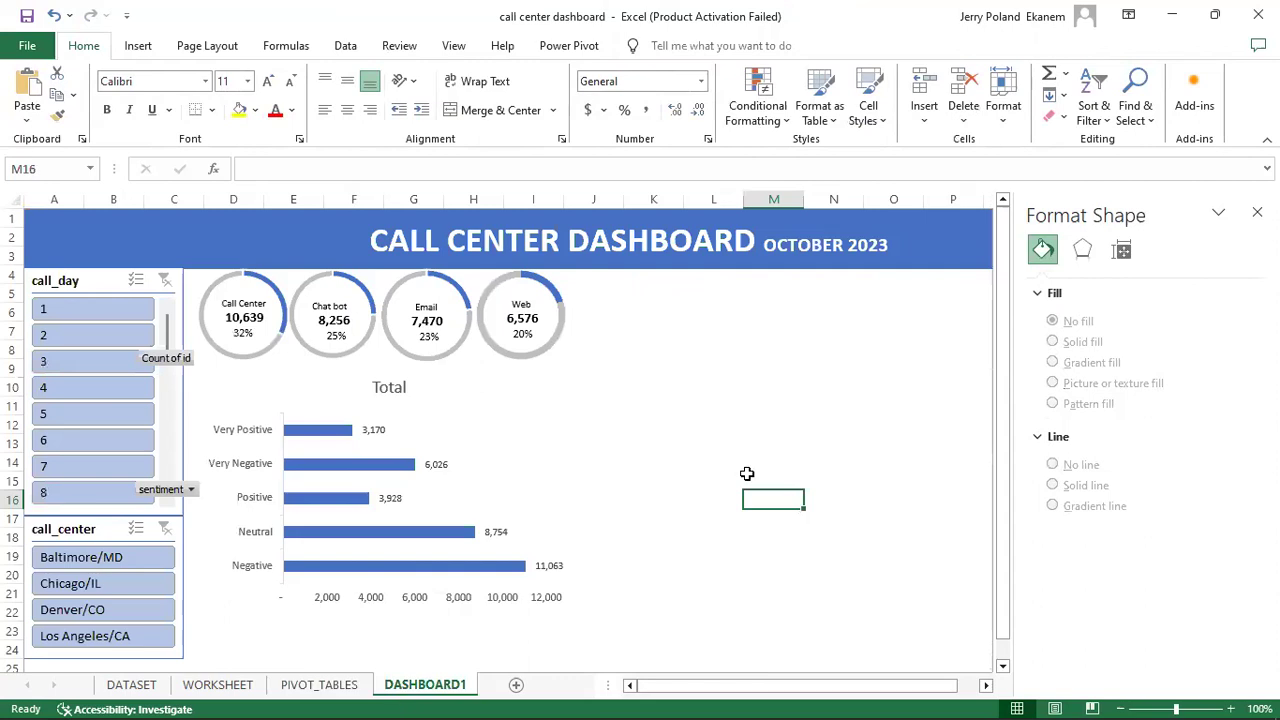
key(ctrl+v)
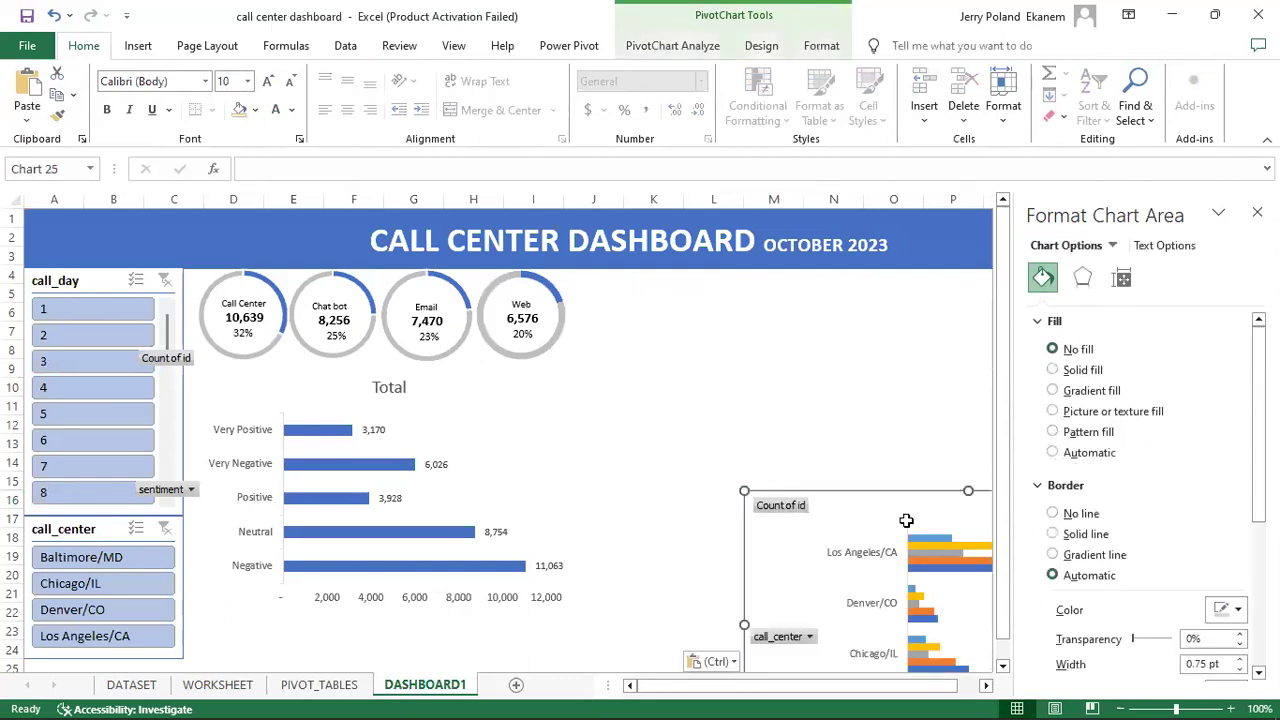
drag(888, 492, 653, 355)
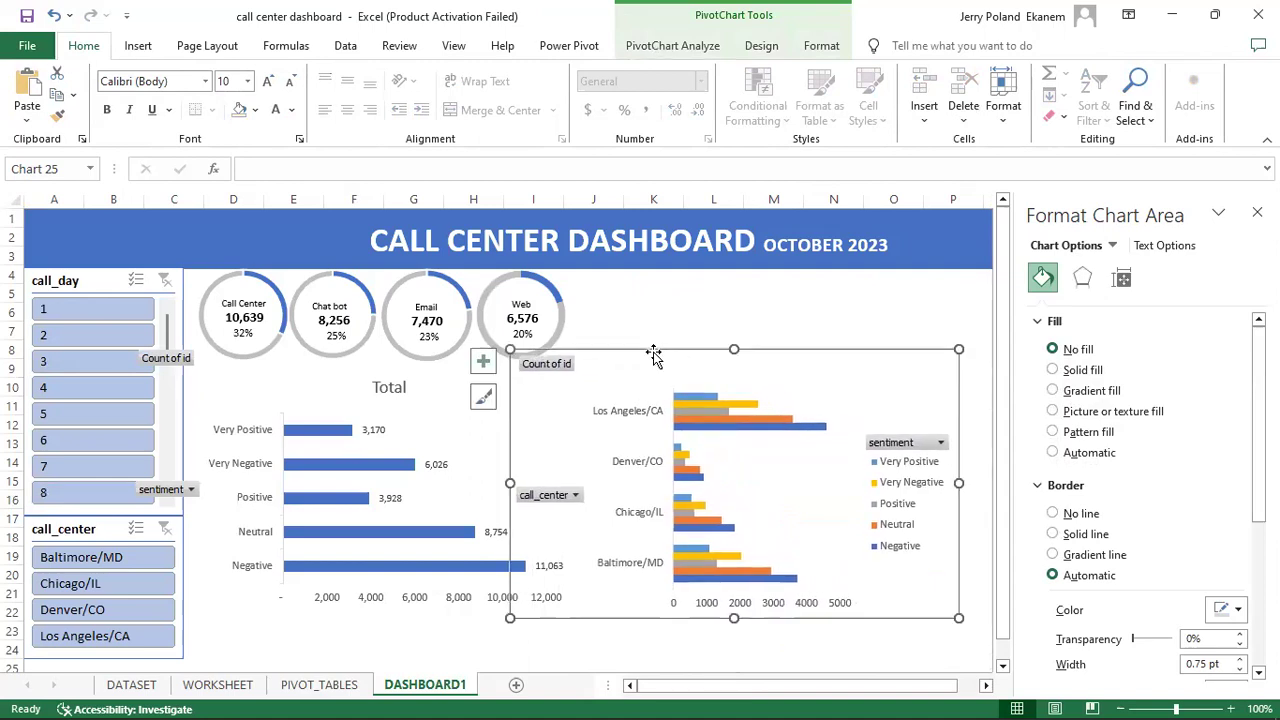
Step: Hide all field buttons on the sentiment by call center bar chart
click(565, 367)
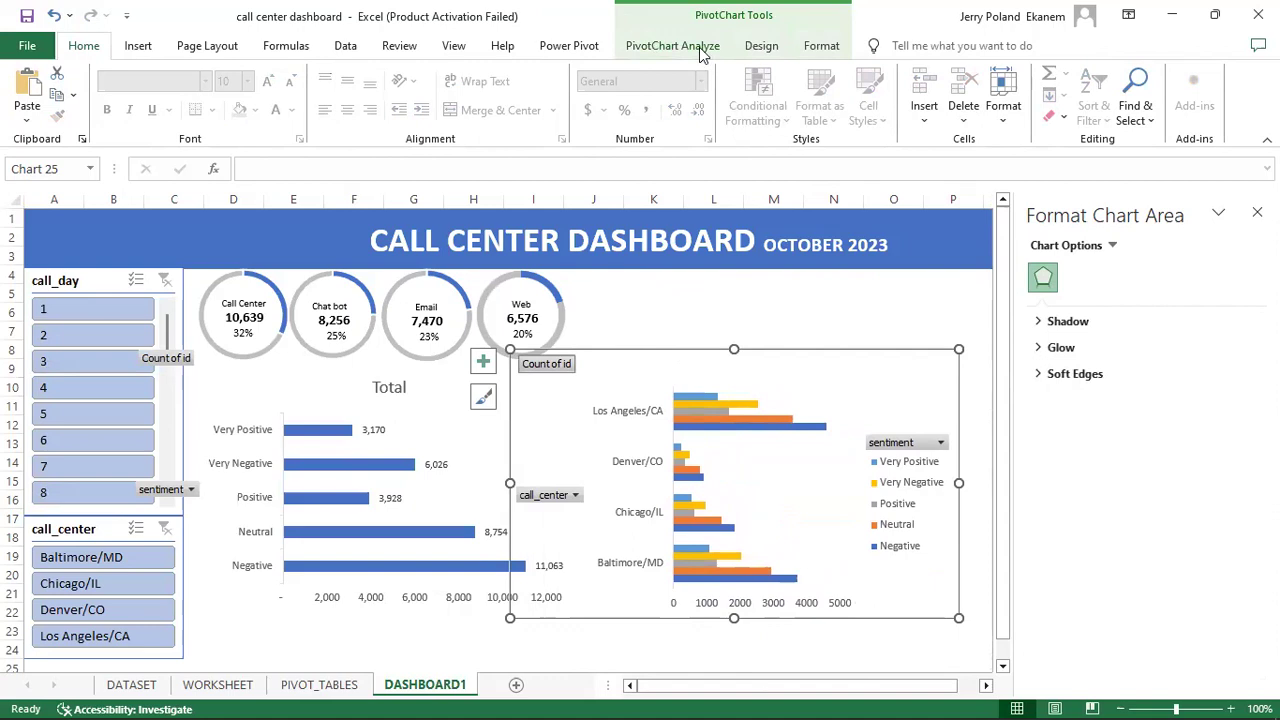
click(761, 47)
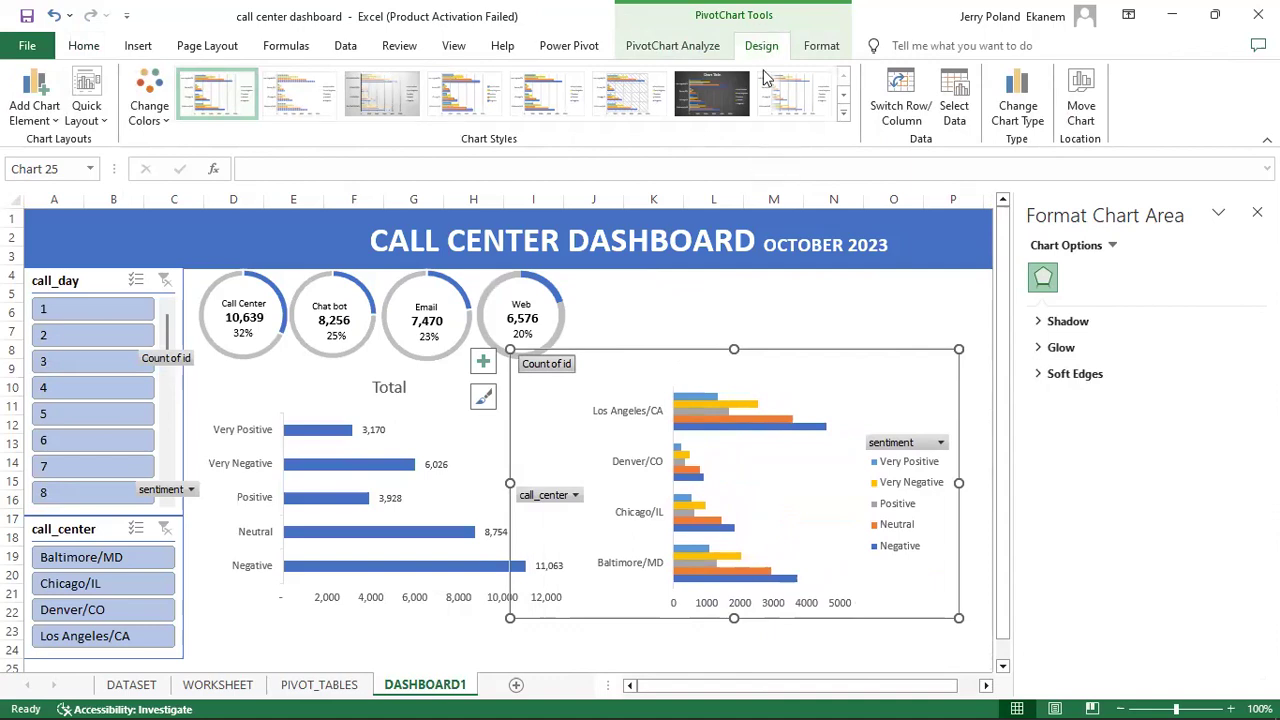
click(679, 46)
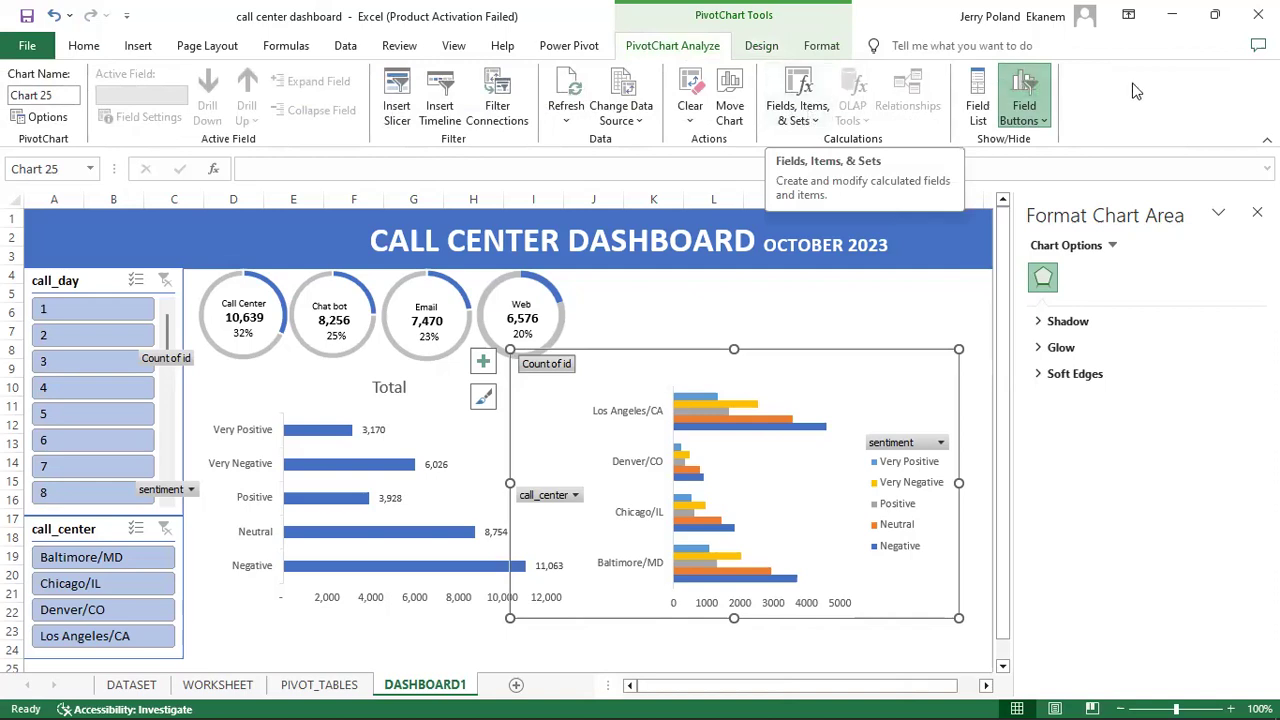
click(1038, 122)
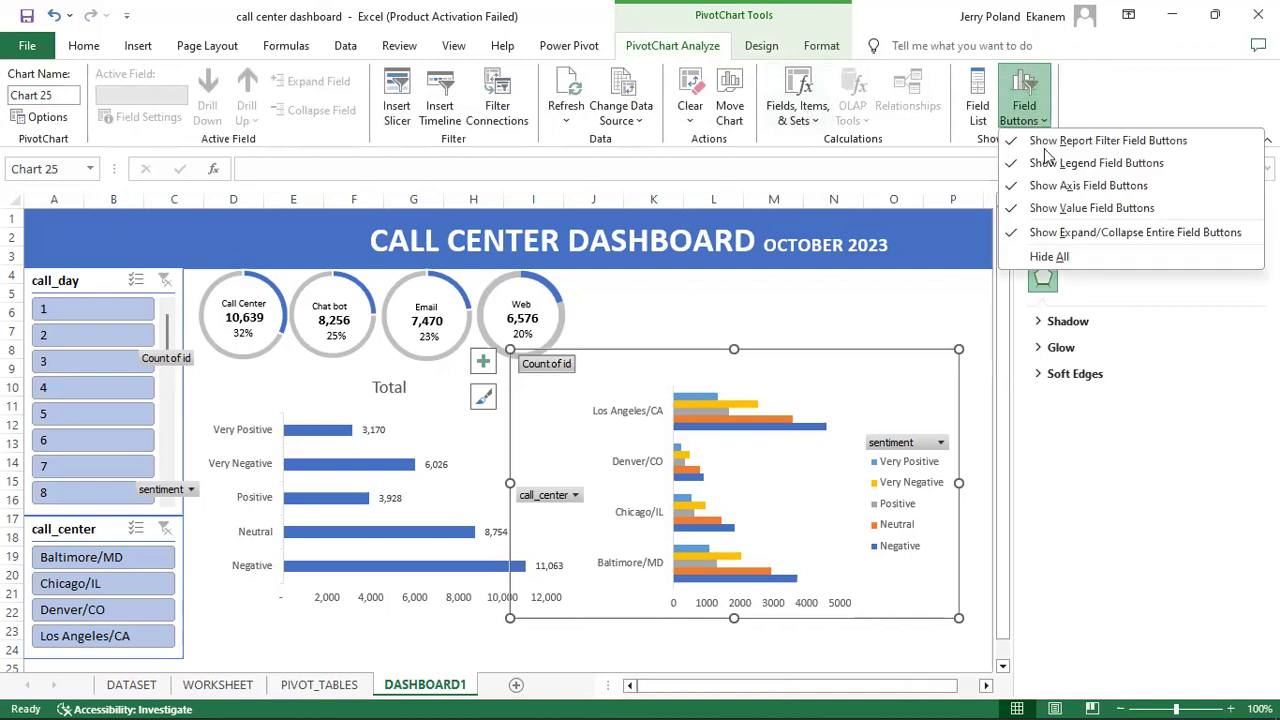
click(1050, 257)
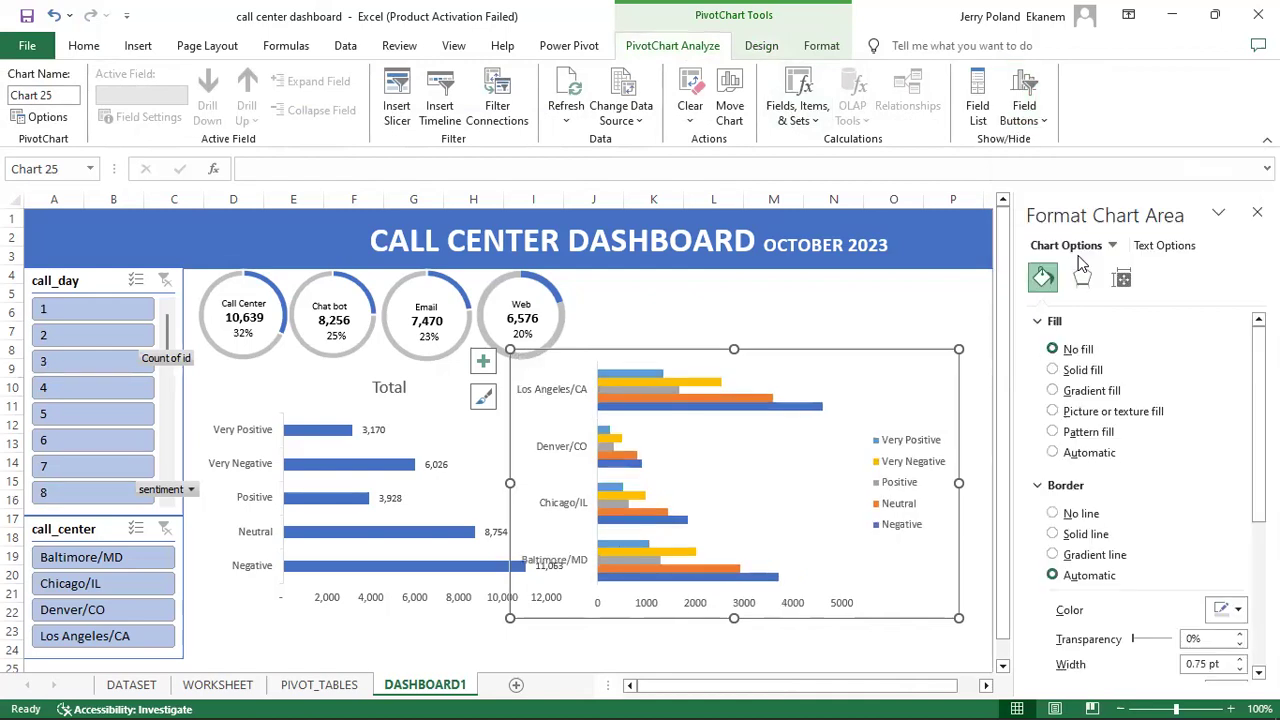
Step: Hide all field buttons on the Total sentiment bar chart
click(177, 490)
click(178, 490)
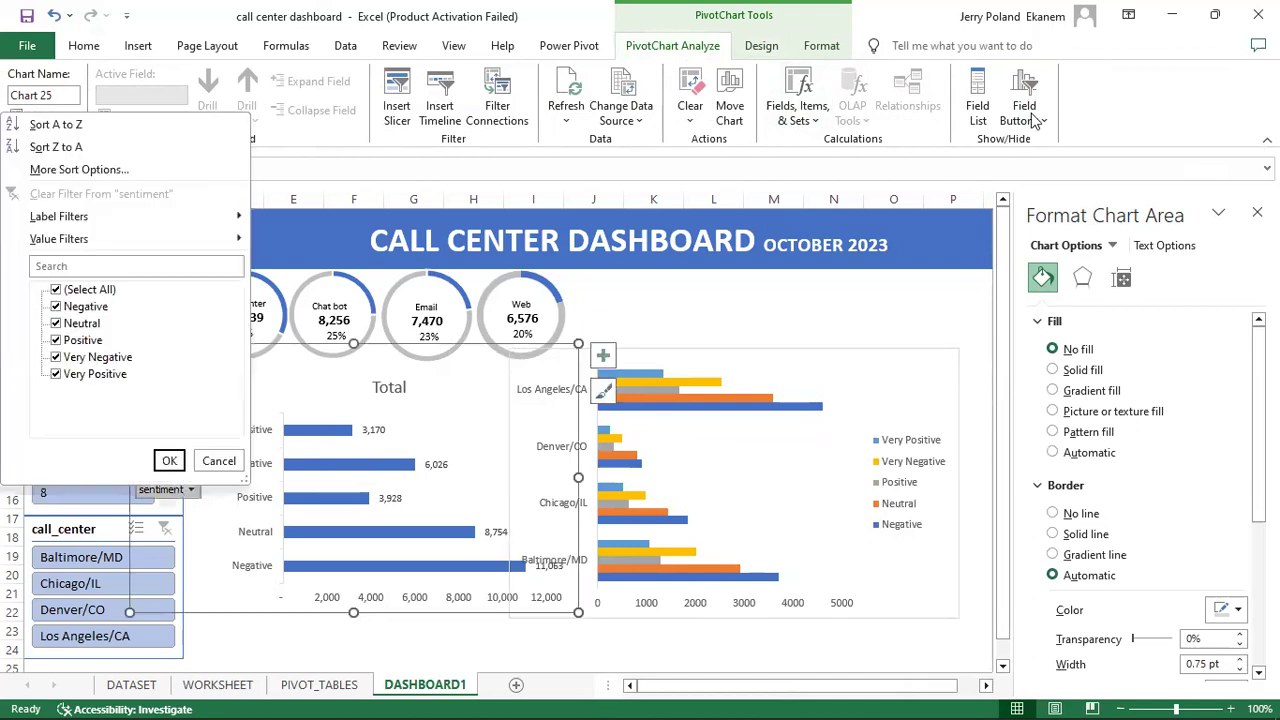
click(1043, 119)
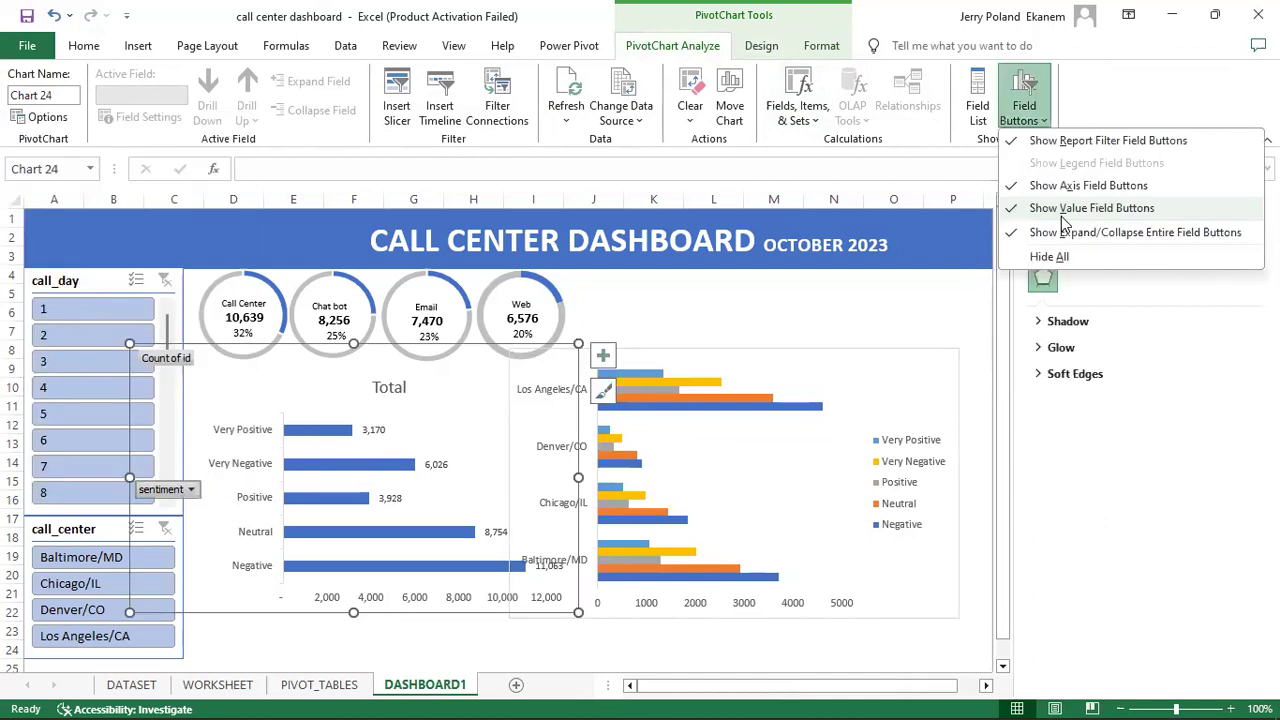
click(1048, 259)
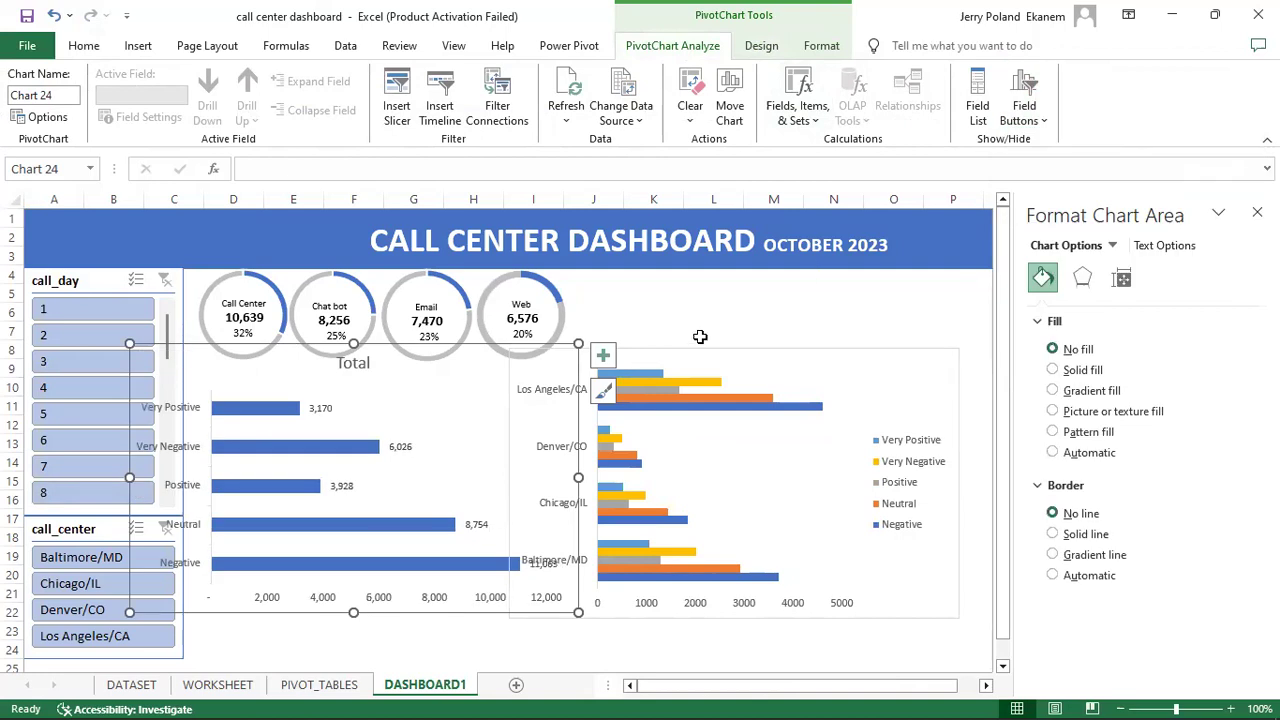
Step: Set the border of the sentiment by call center chart to no line
click(835, 351)
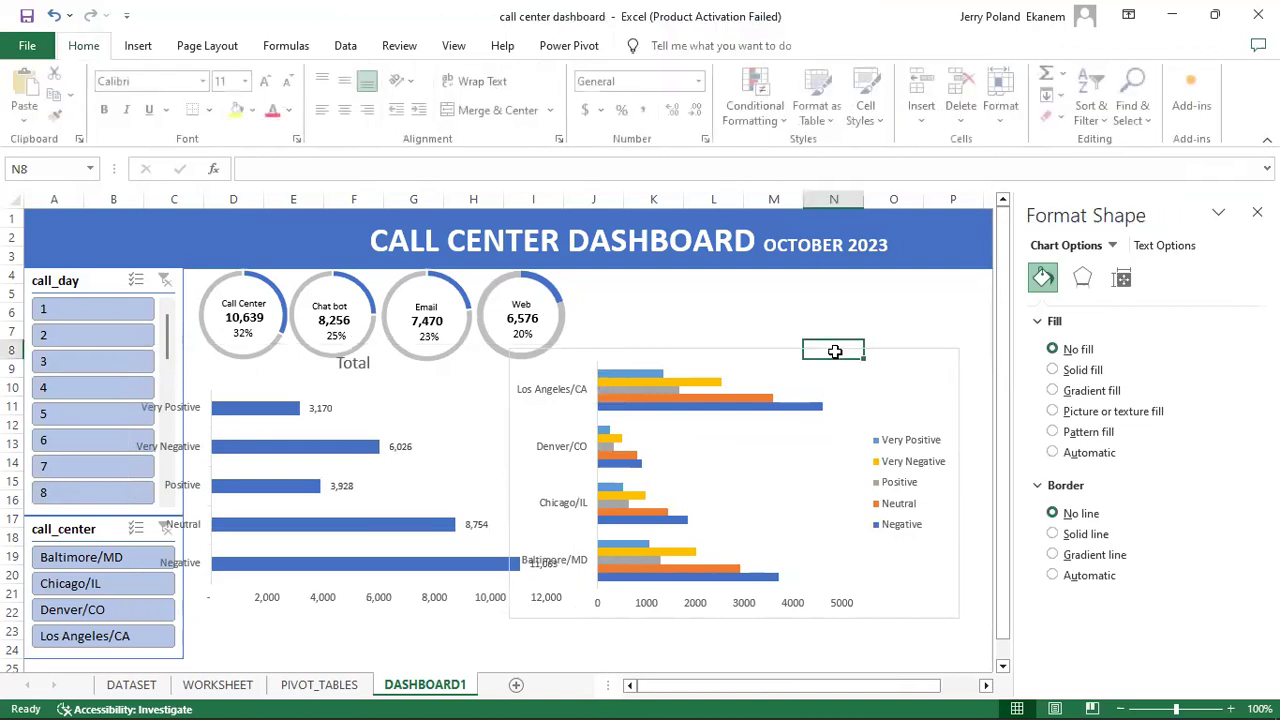
click(732, 350)
click(1055, 514)
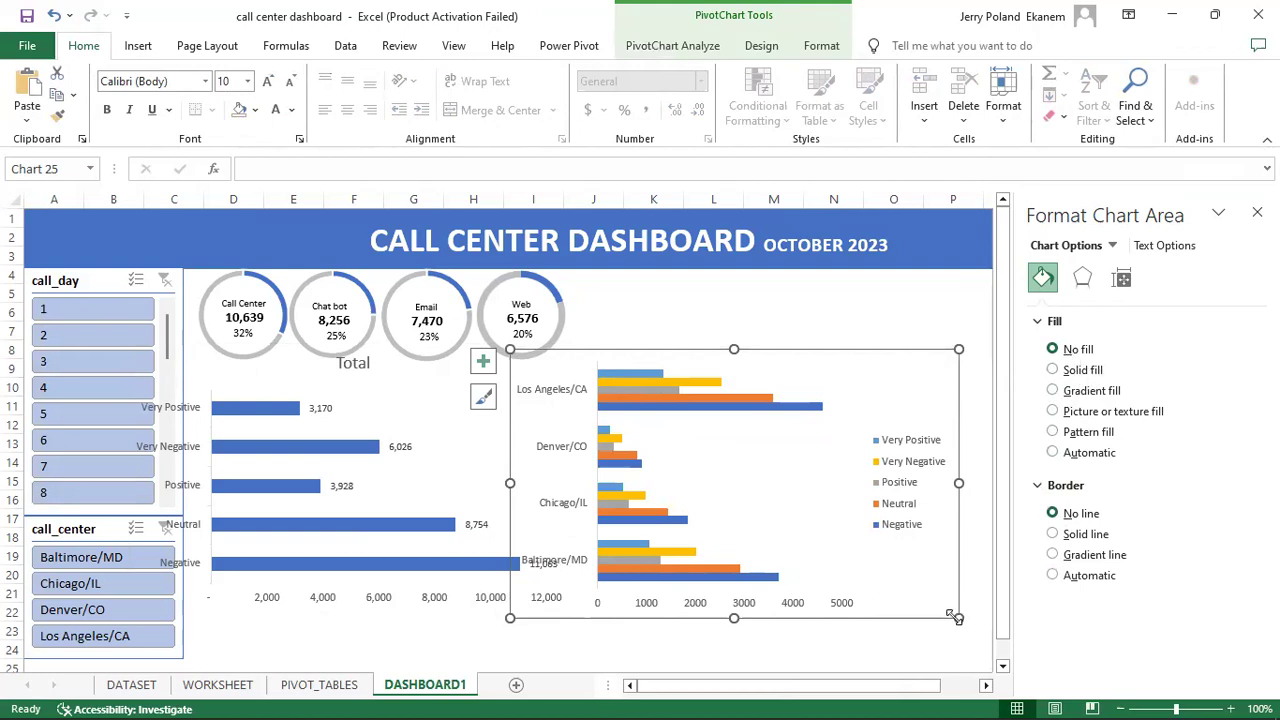
Step: Set the legend position of the sentiment by call center chart to Bottom
click(897, 495)
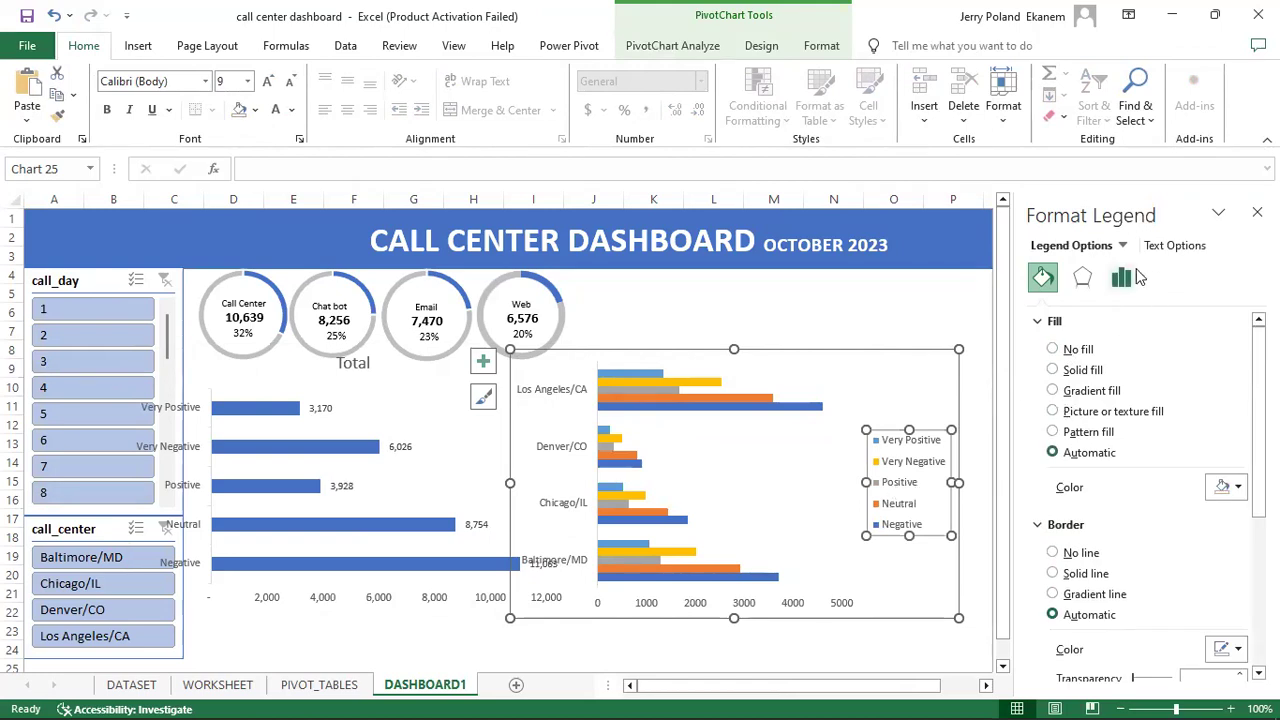
right_click(921, 501)
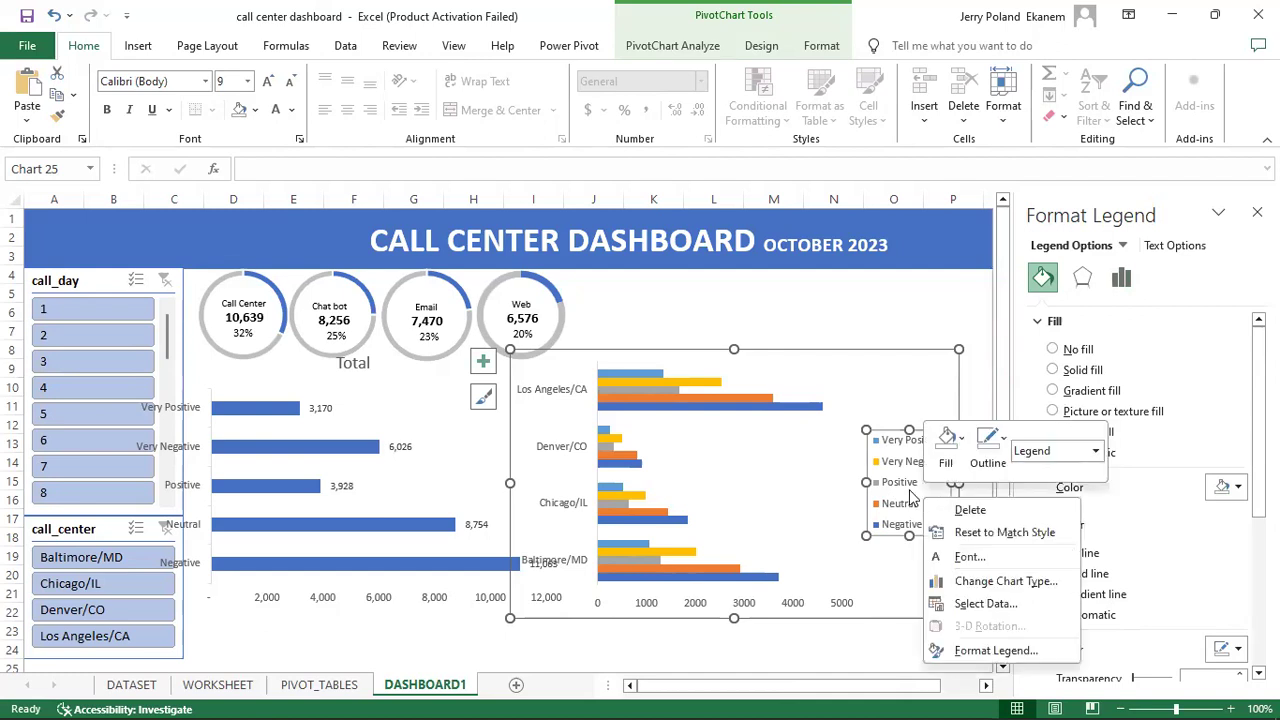
click(1121, 277)
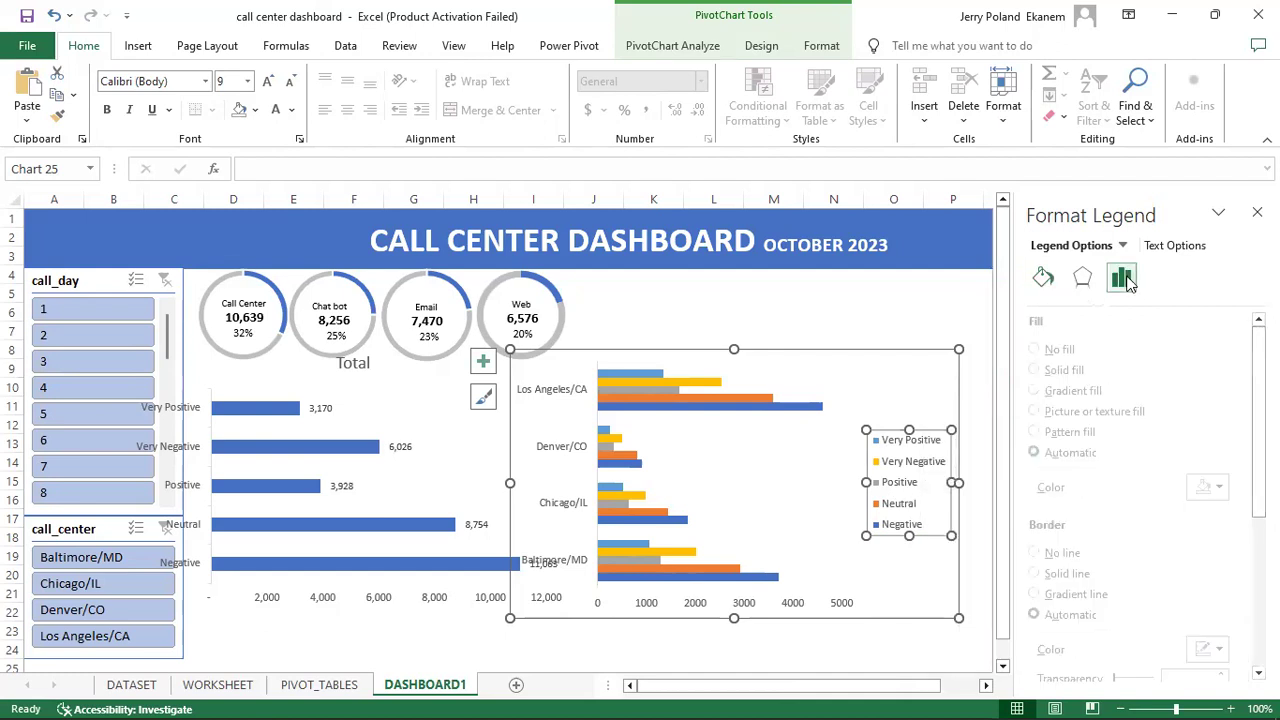
click(1121, 277)
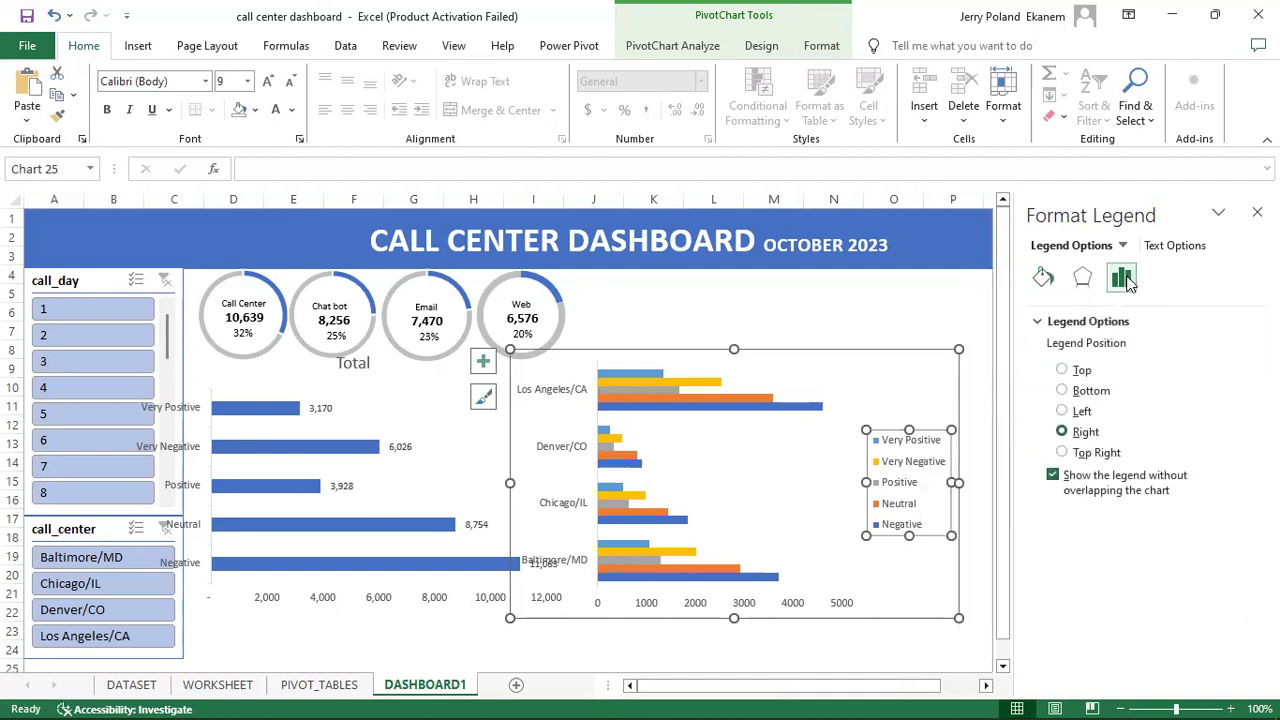
click(1085, 394)
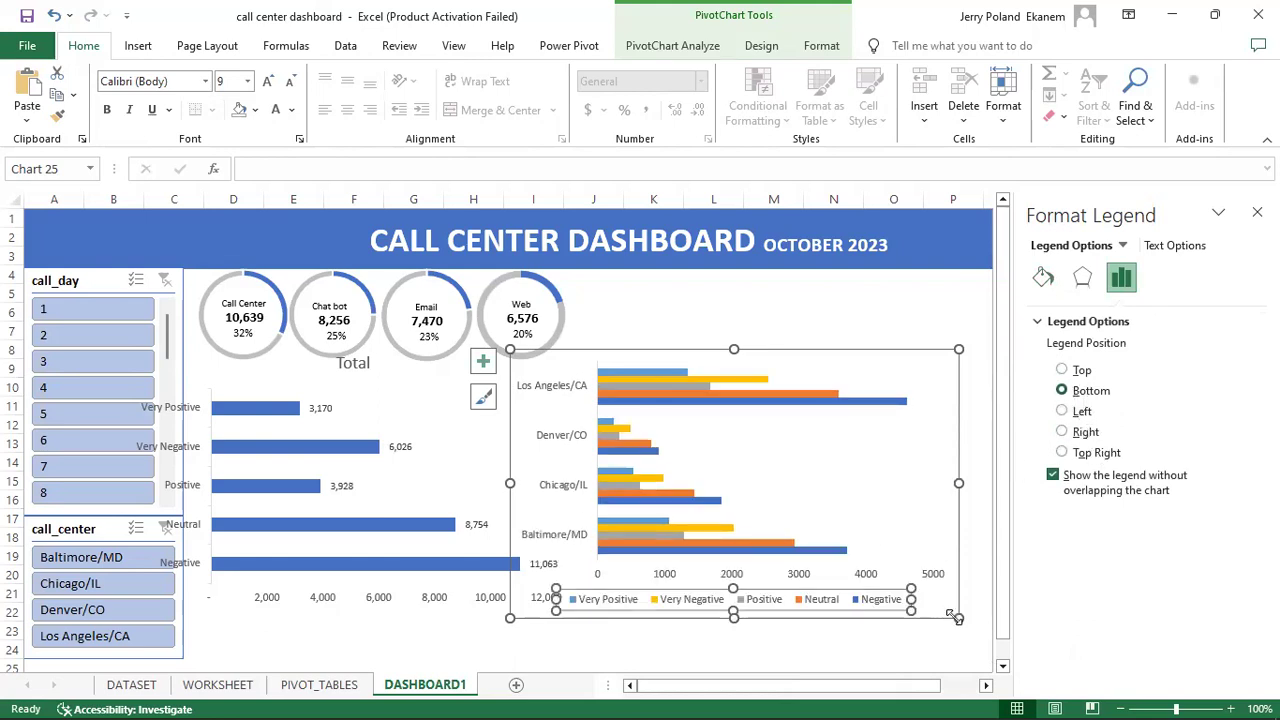
Step: Make the sentiment by call center chart narrower and taller, and move it clear of the Total sentiment chart
drag(958, 617, 893, 604)
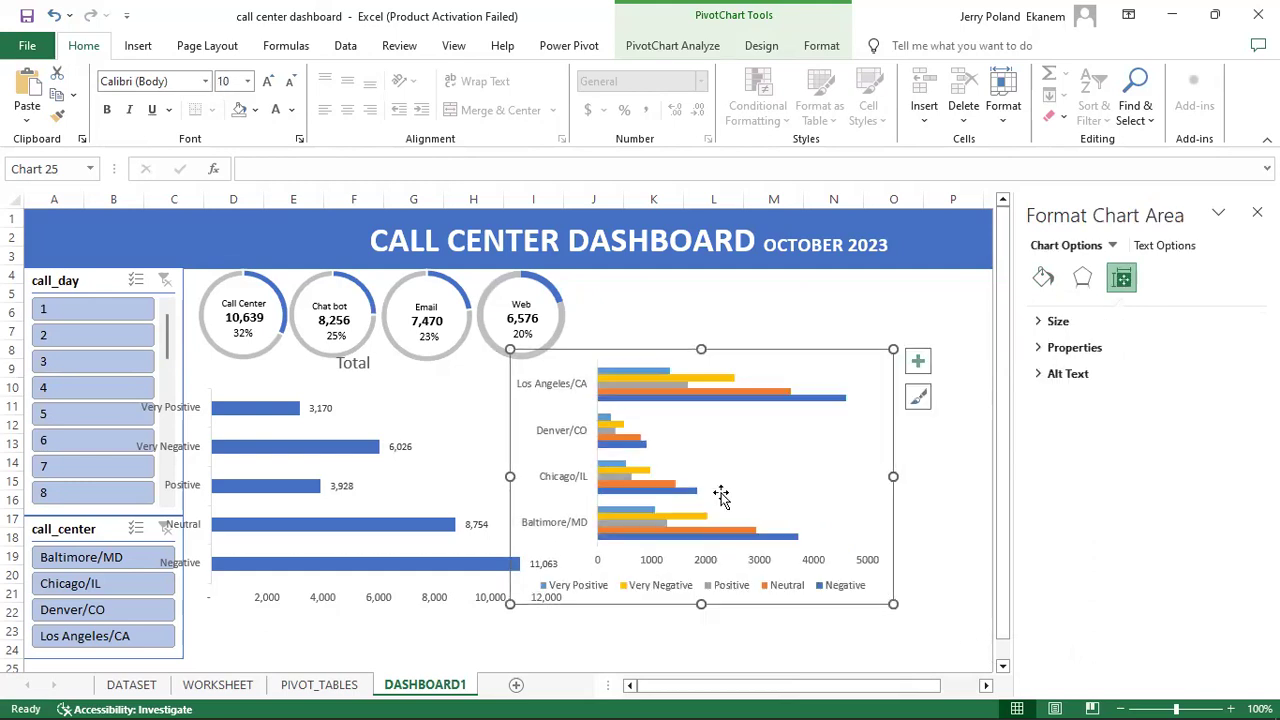
drag(703, 602, 708, 646)
drag(510, 498, 555, 500)
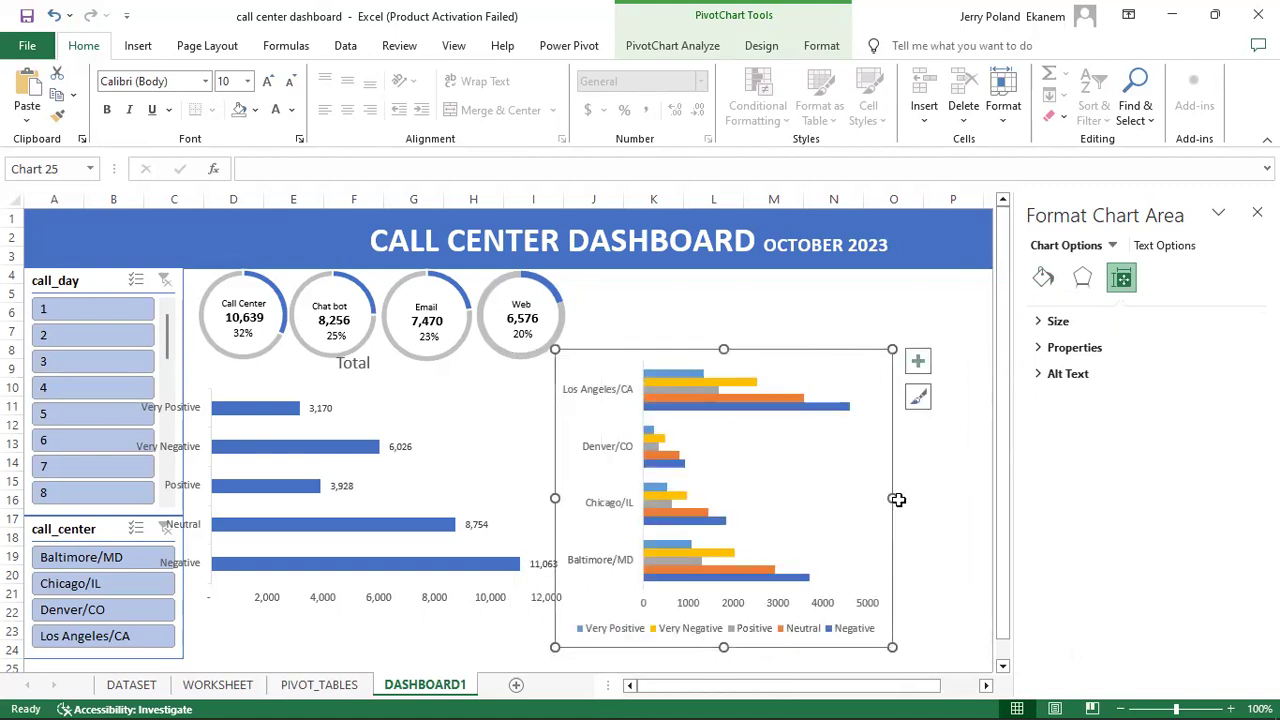
drag(897, 499, 868, 498)
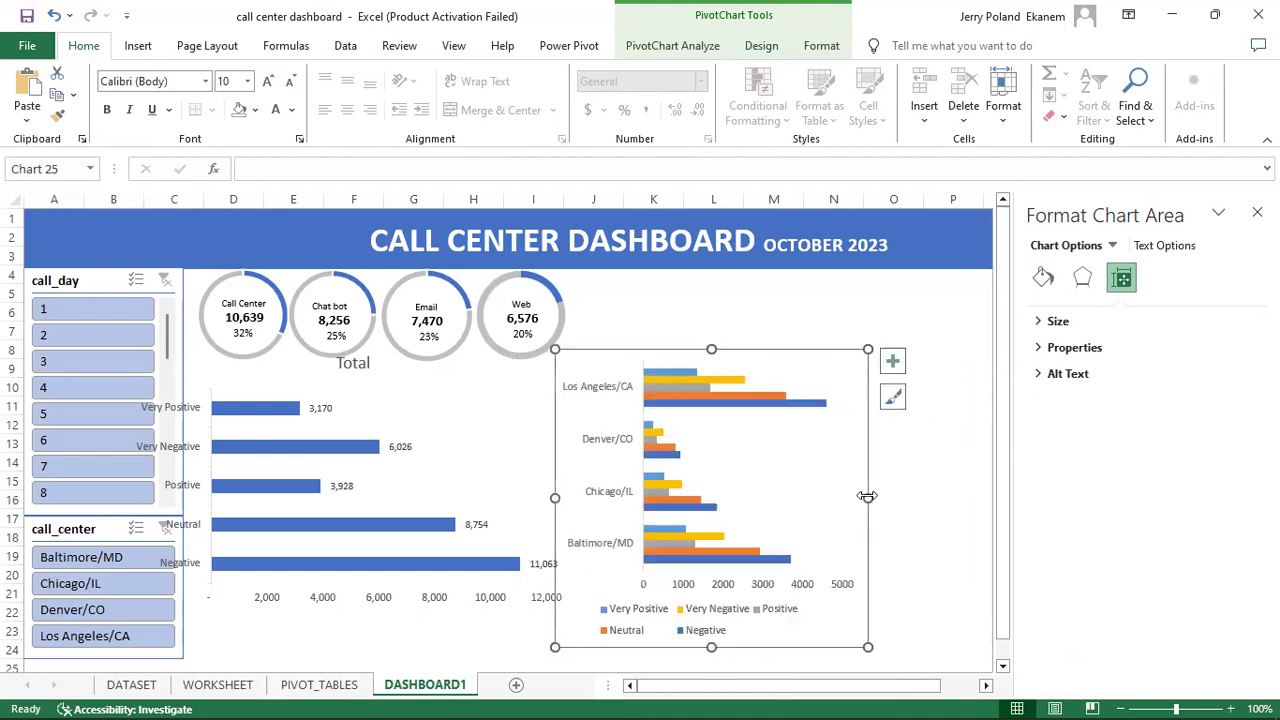
drag(777, 354, 804, 325)
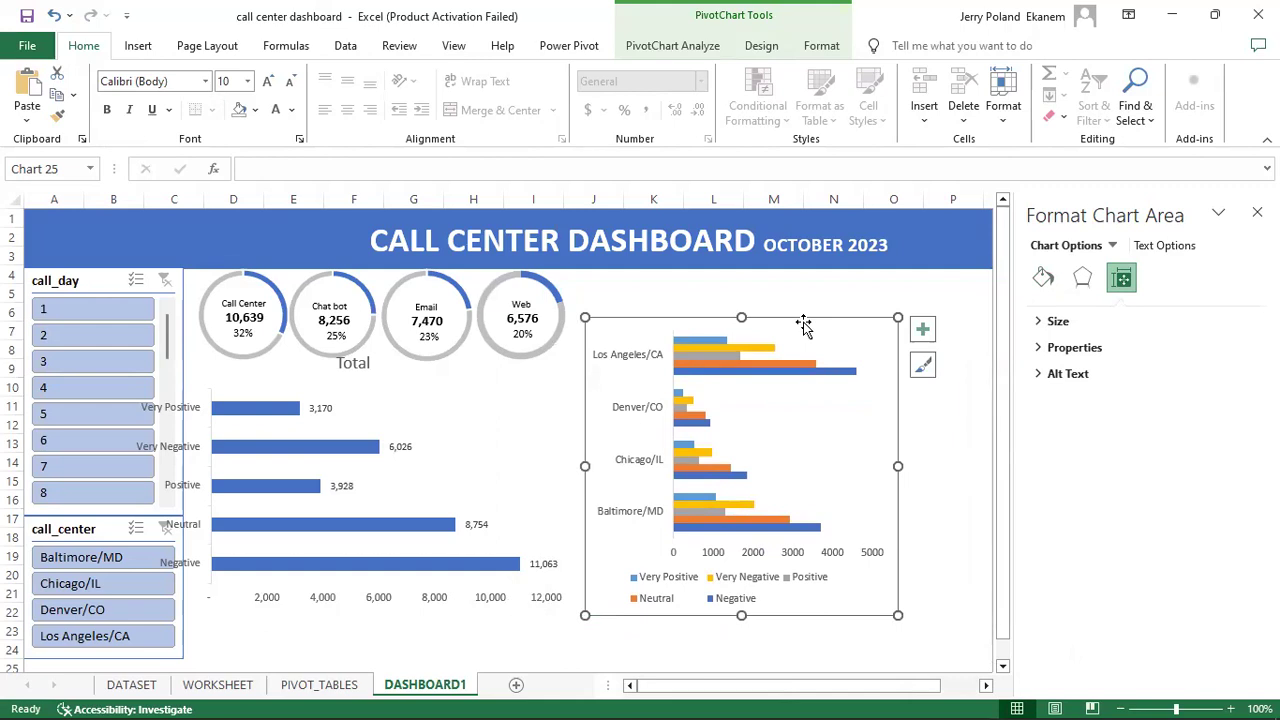
Step: Fill the Very Negative series of the sentiment by call center chart with solid dark gray
click(703, 339)
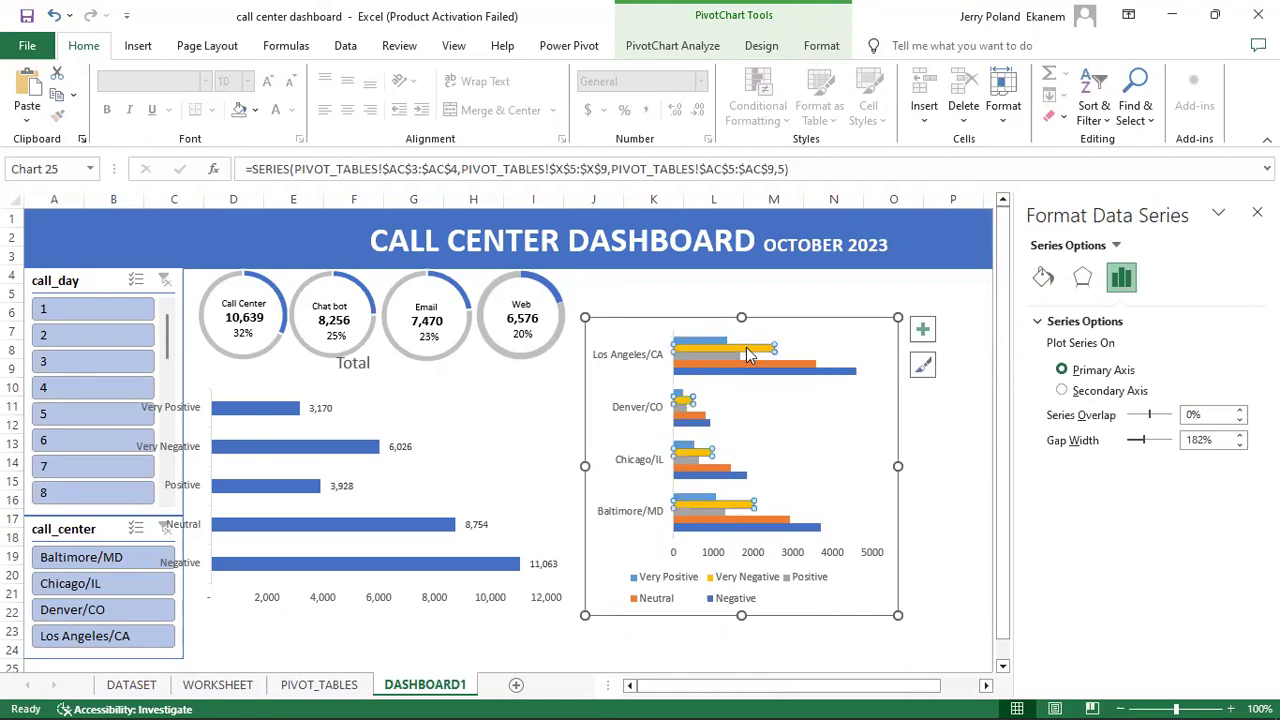
click(1042, 280)
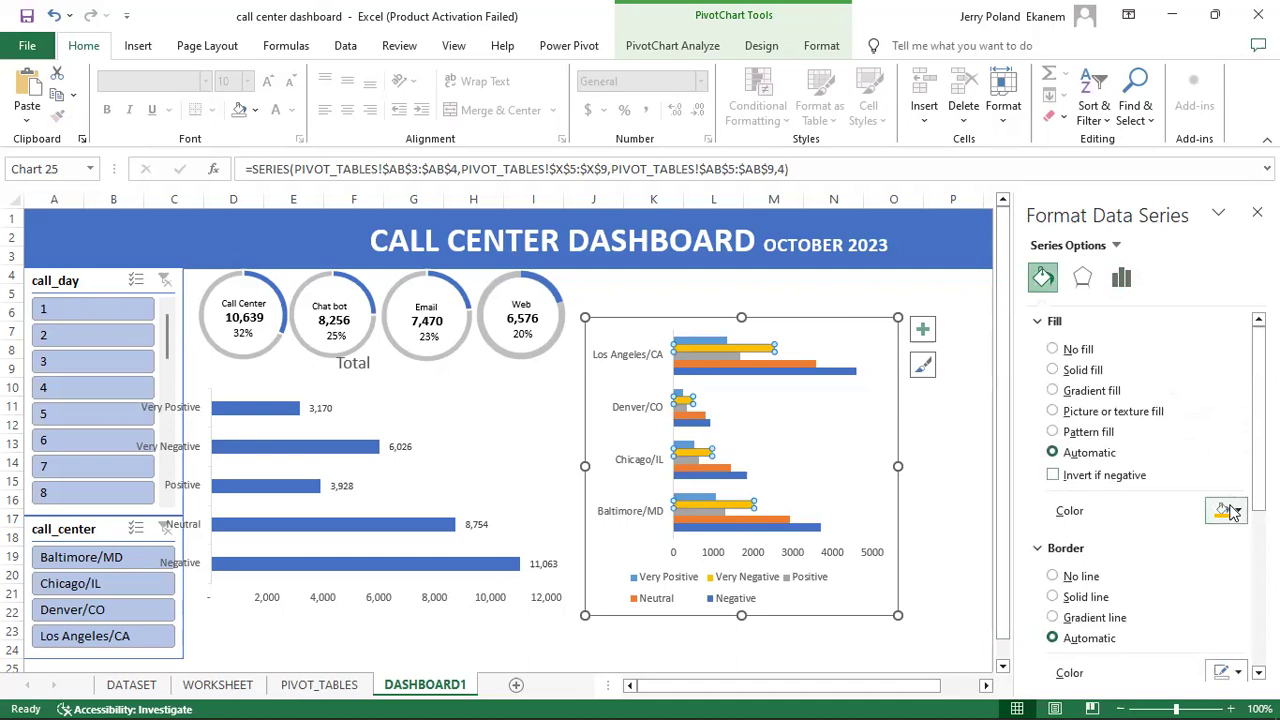
click(1233, 511)
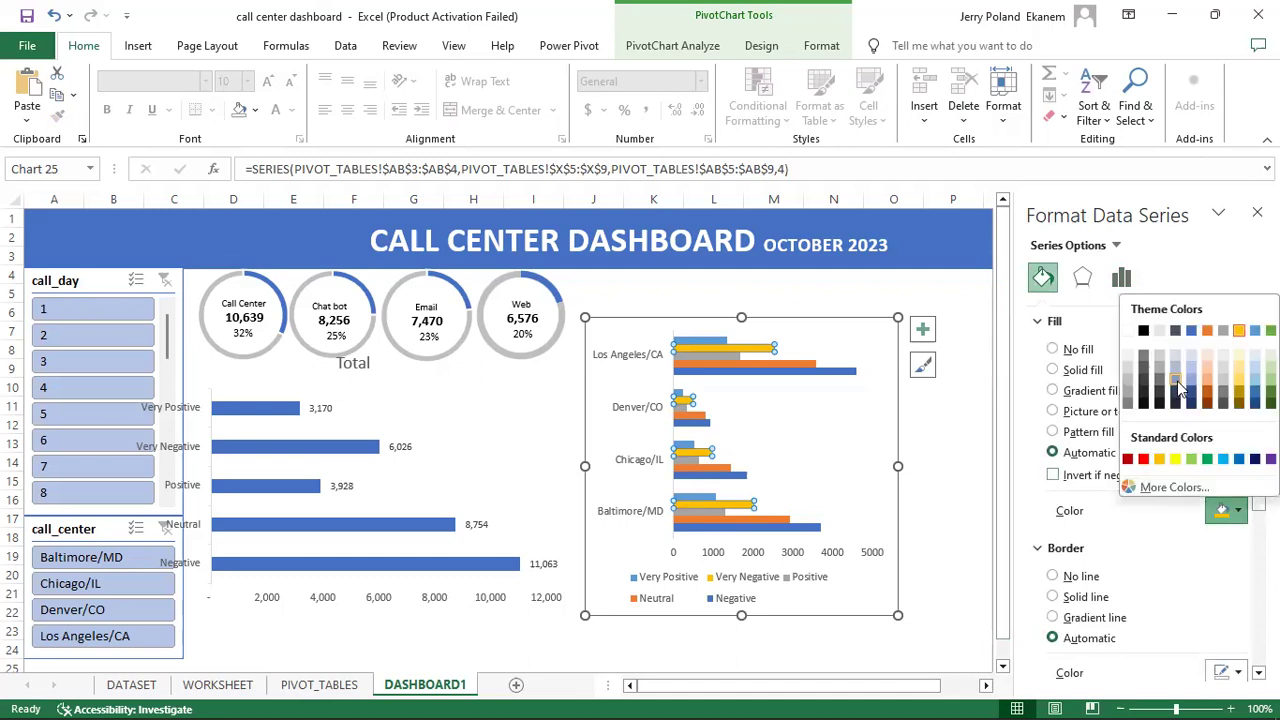
click(1177, 383)
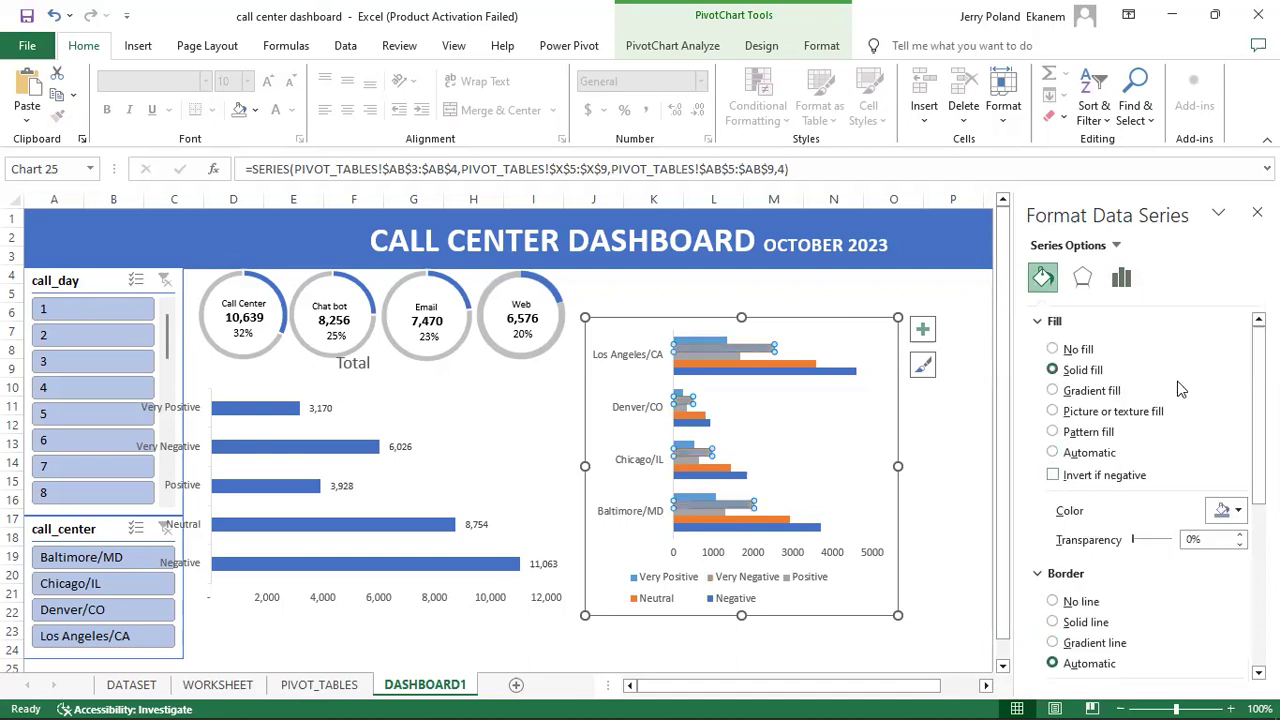
click(1240, 512)
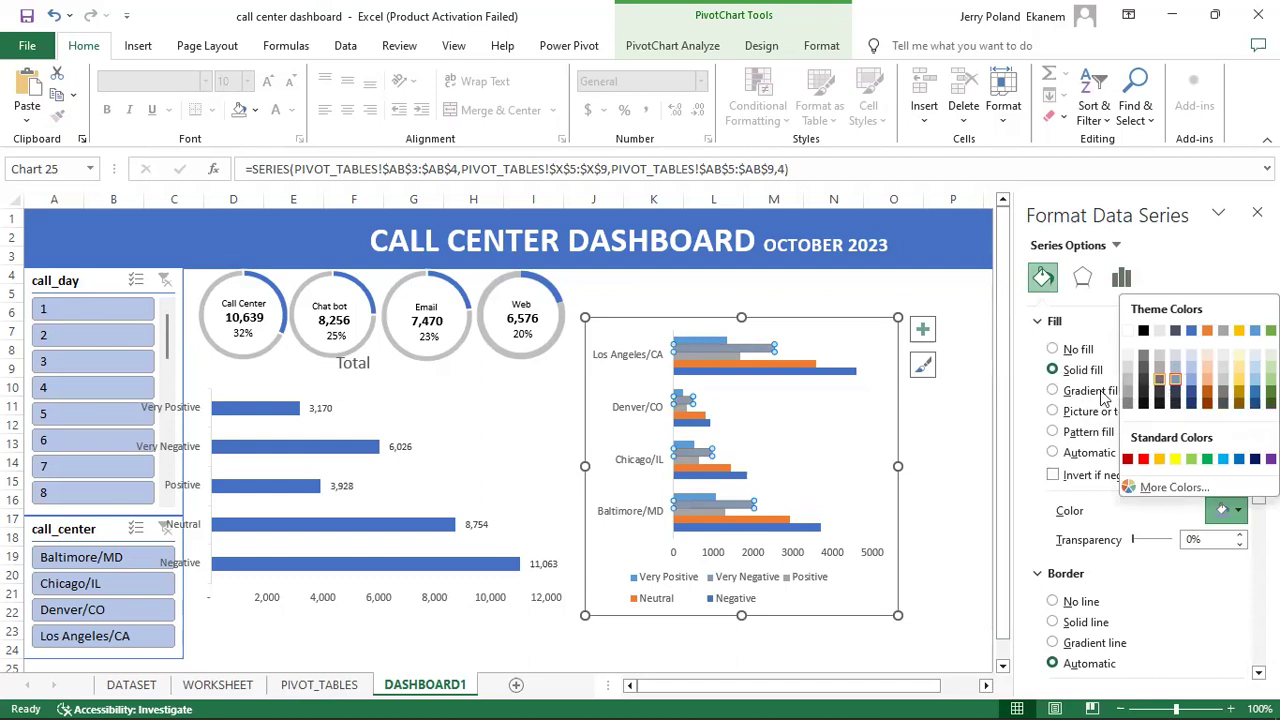
click(1163, 388)
Step: Fill the Neutral series of the sentiment by call center chart with the standard light blue color
click(748, 365)
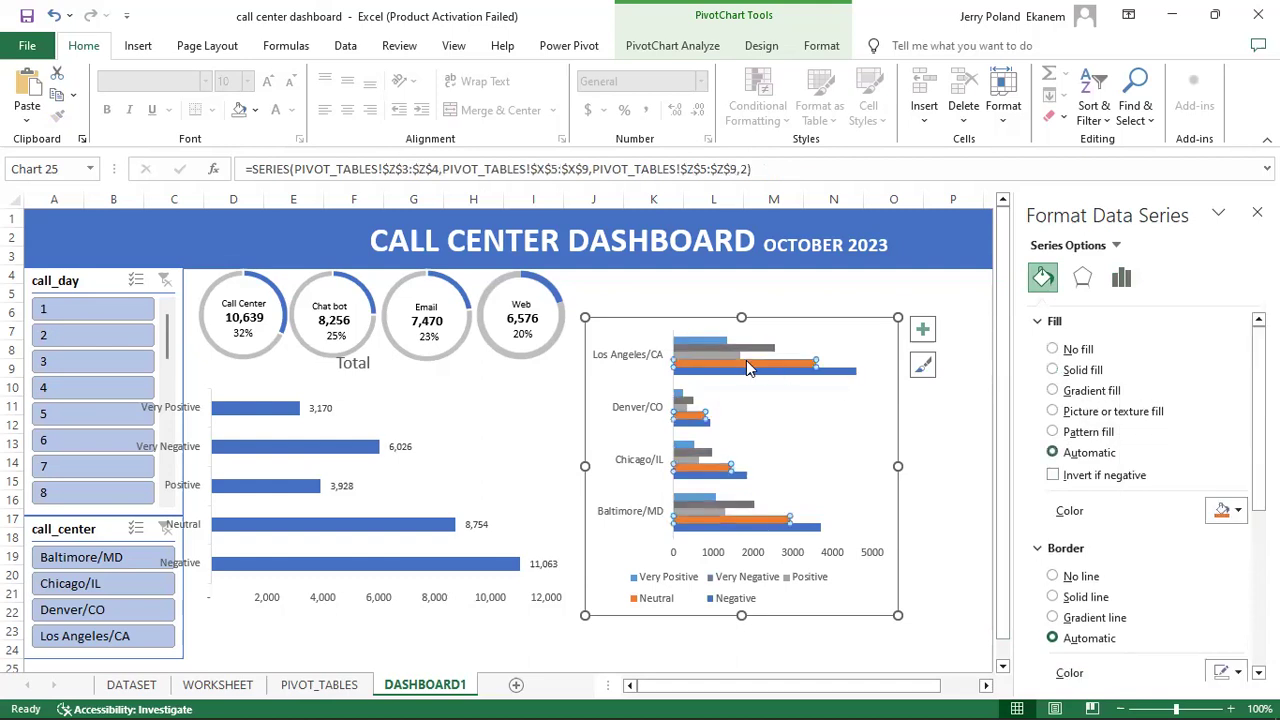
click(1240, 512)
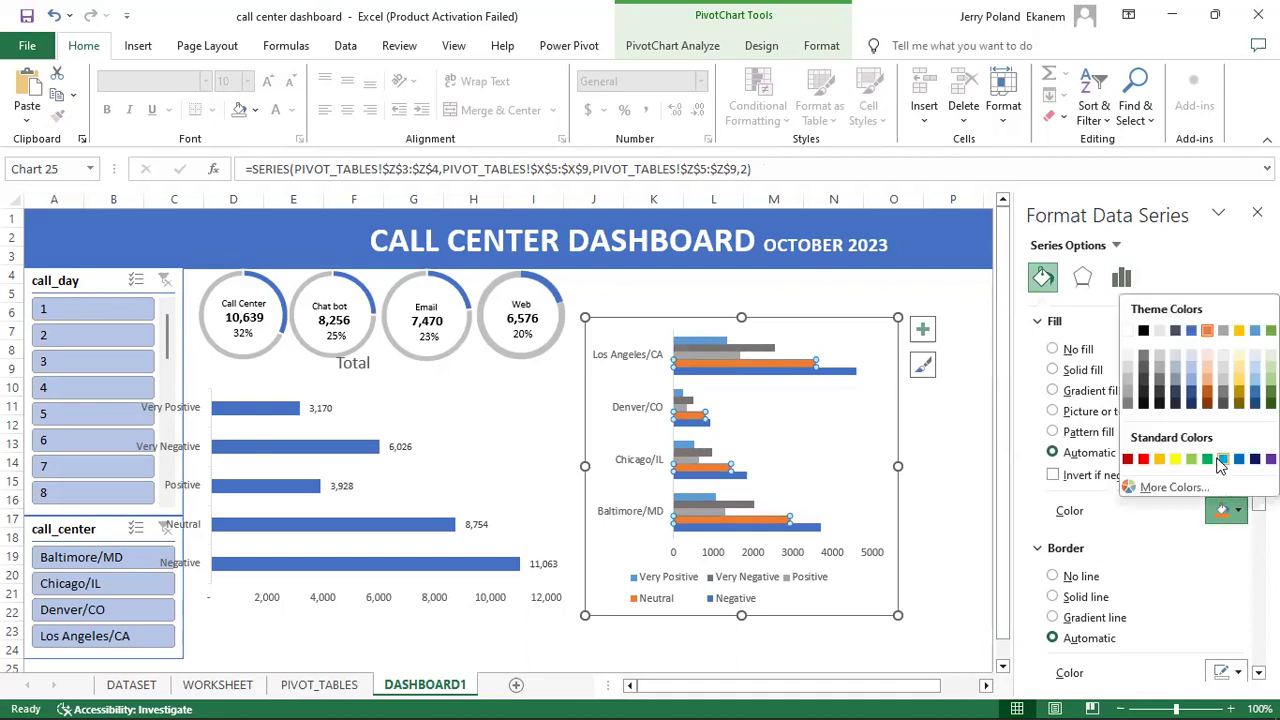
click(1224, 460)
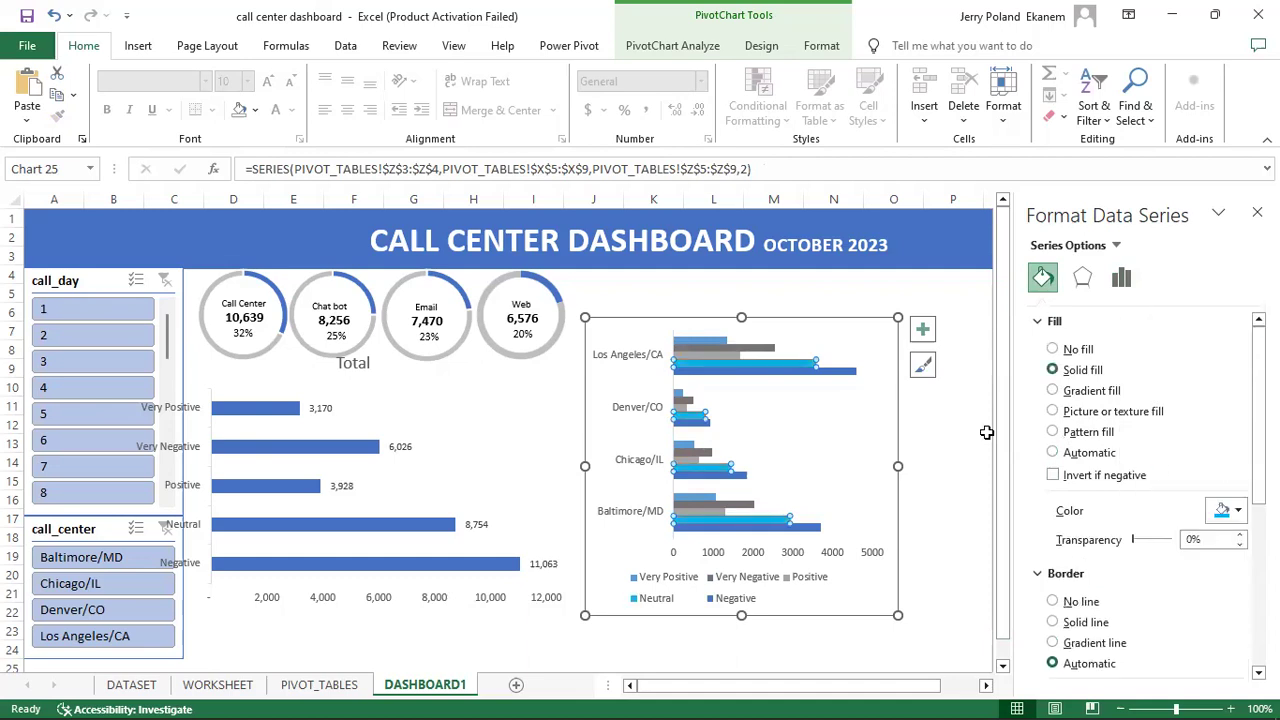
click(938, 420)
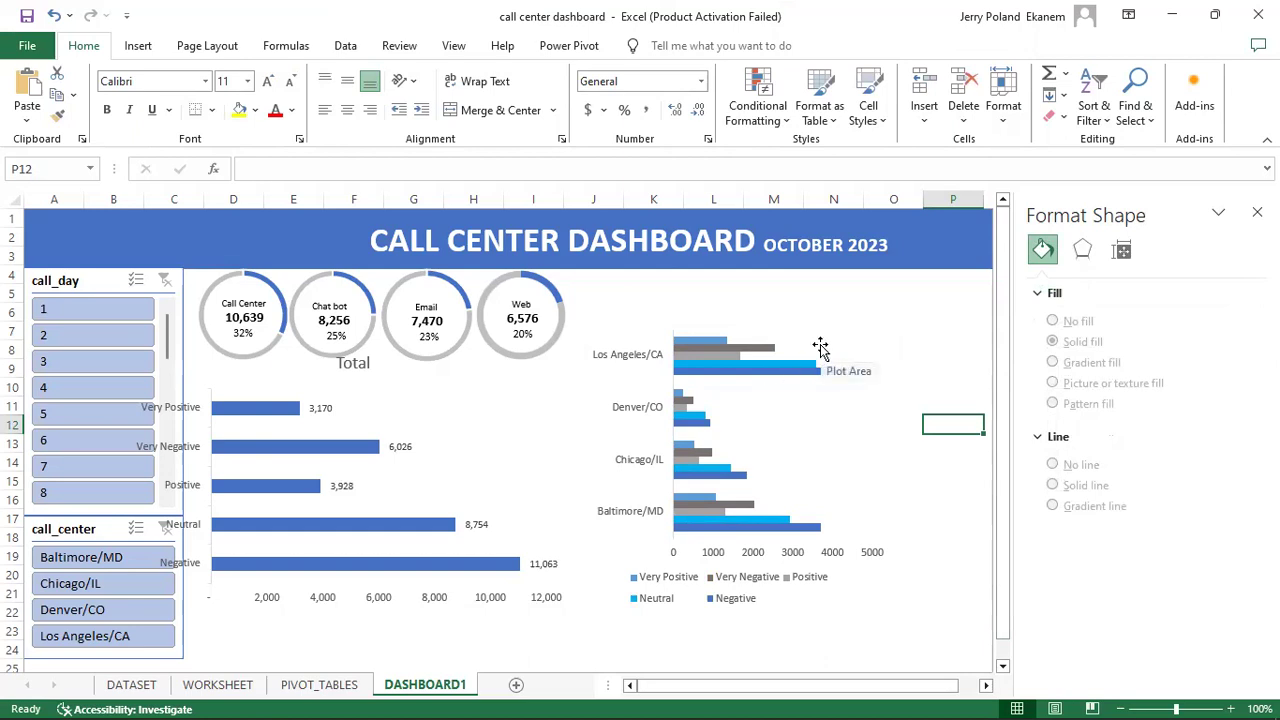
Step: Widen the sentiment by call center chart until its legend fits on a single row
click(895, 311)
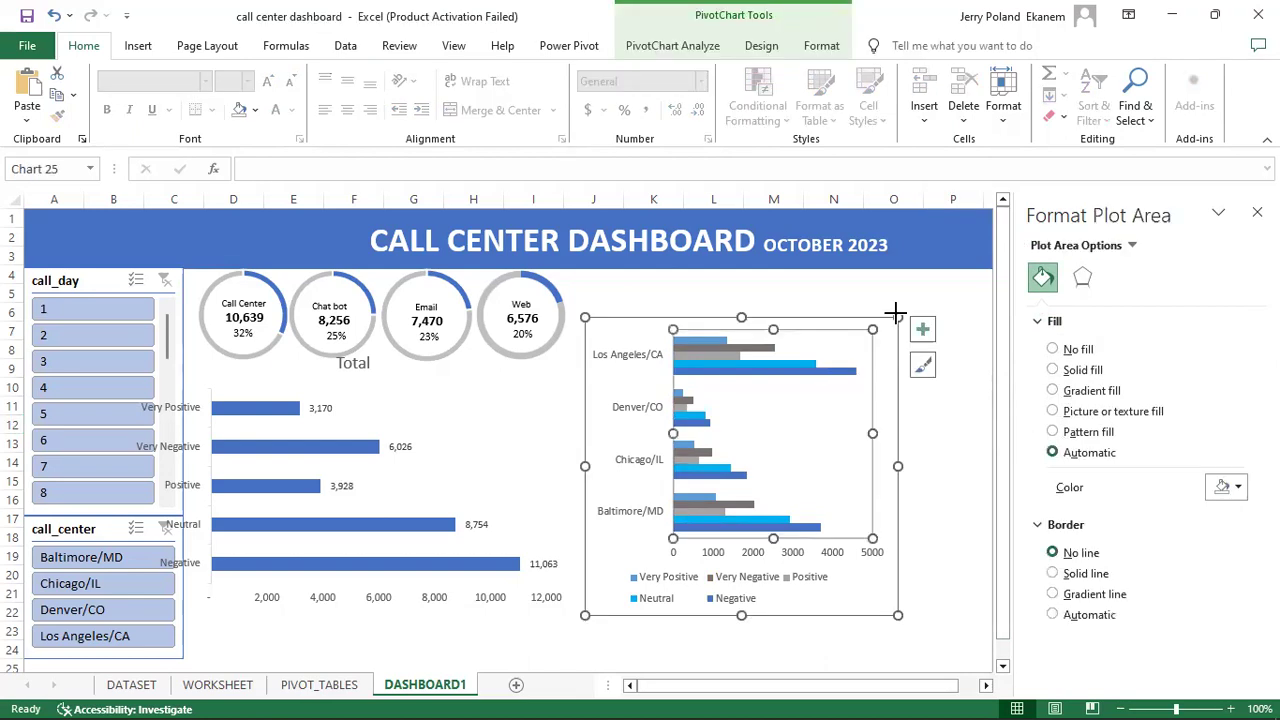
click(802, 322)
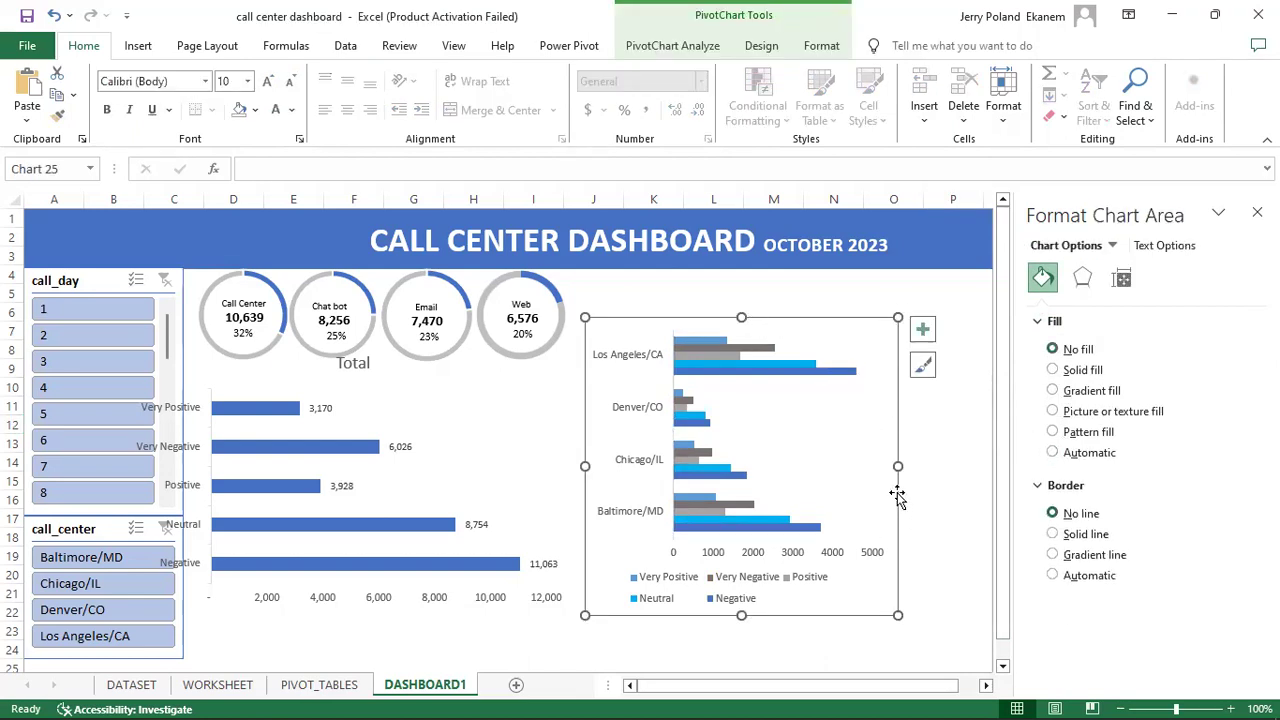
drag(897, 467, 858, 469)
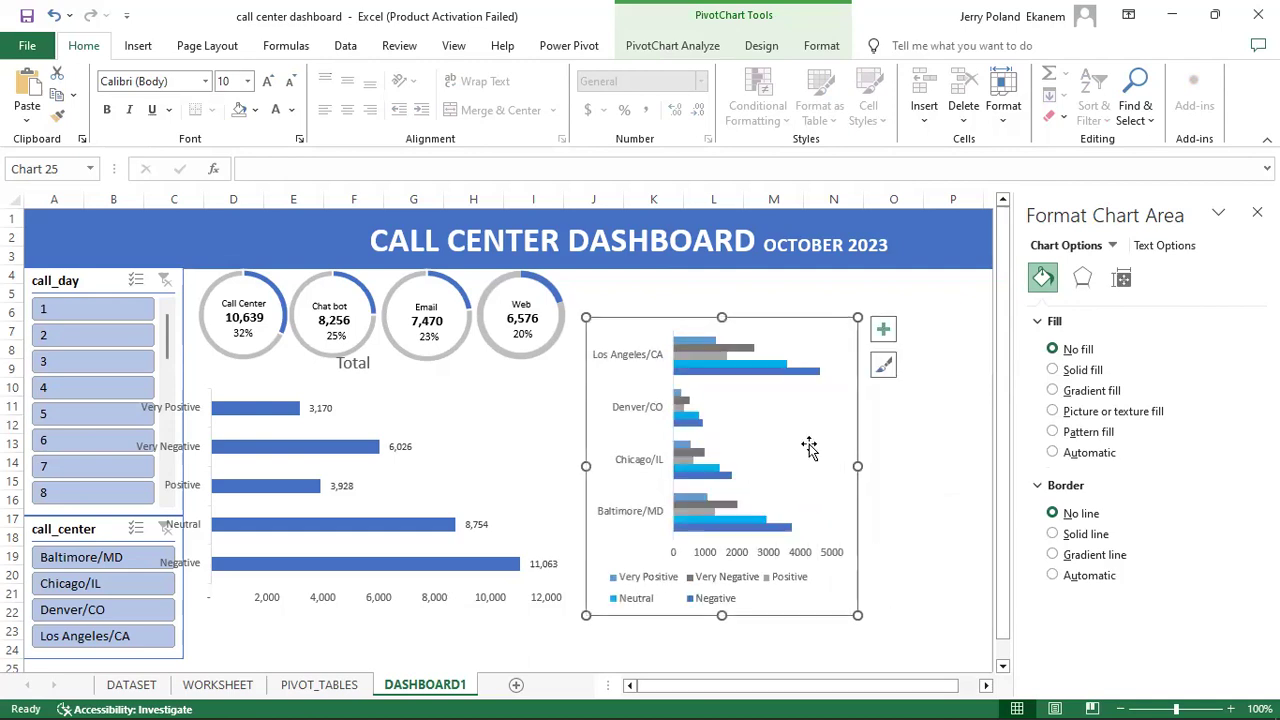
drag(862, 466, 916, 464)
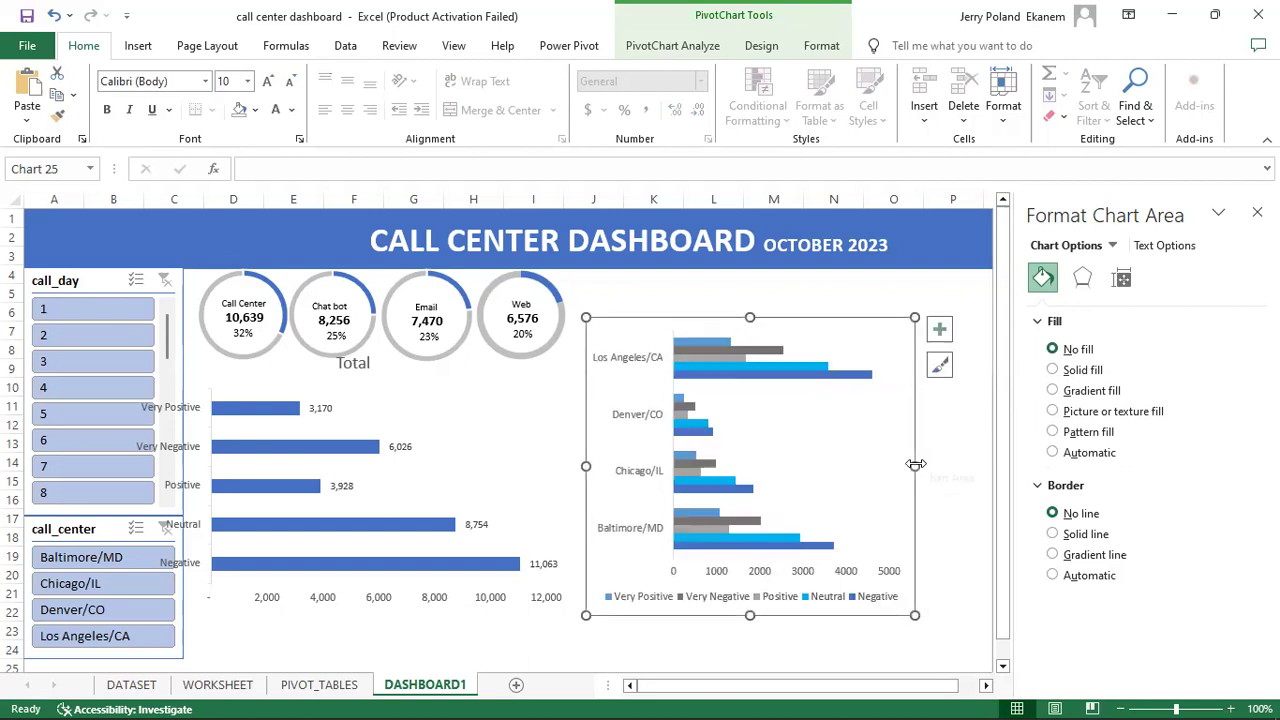
Step: Narrow the Total sentiment chart and move it below the ring charts, between the slicers and the call center chart
click(447, 472)
click(580, 476)
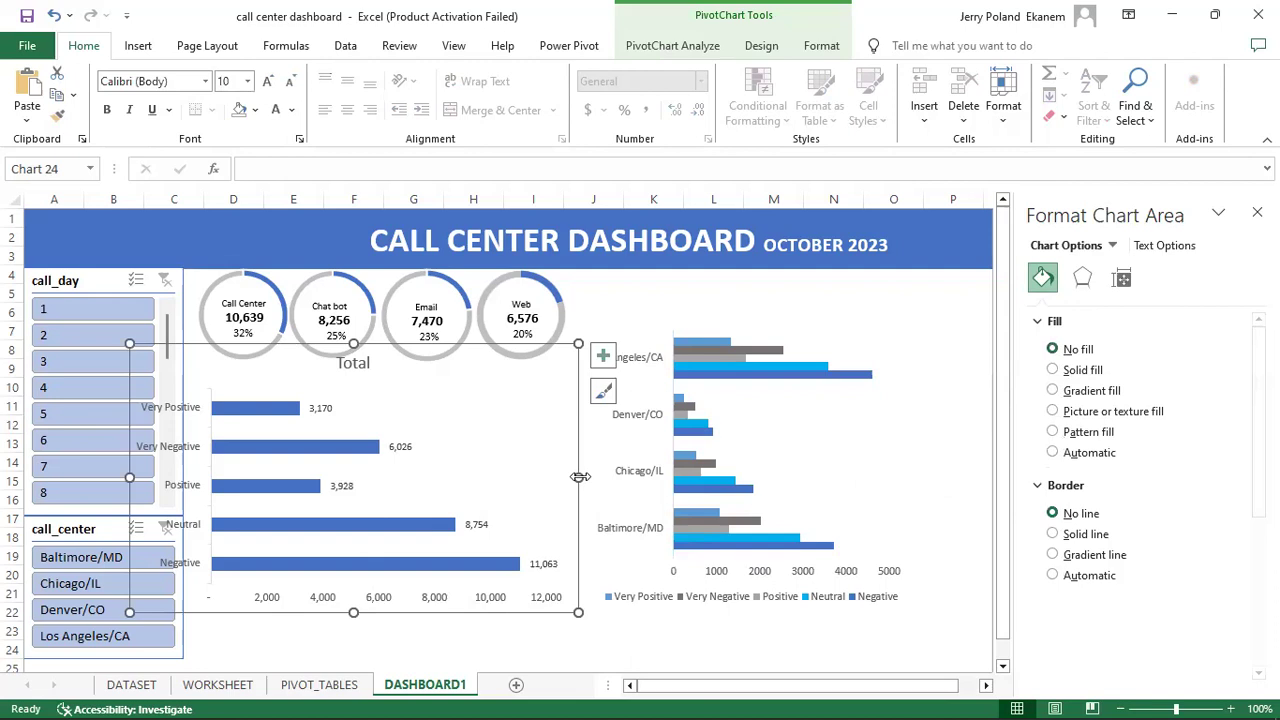
drag(580, 476, 532, 481)
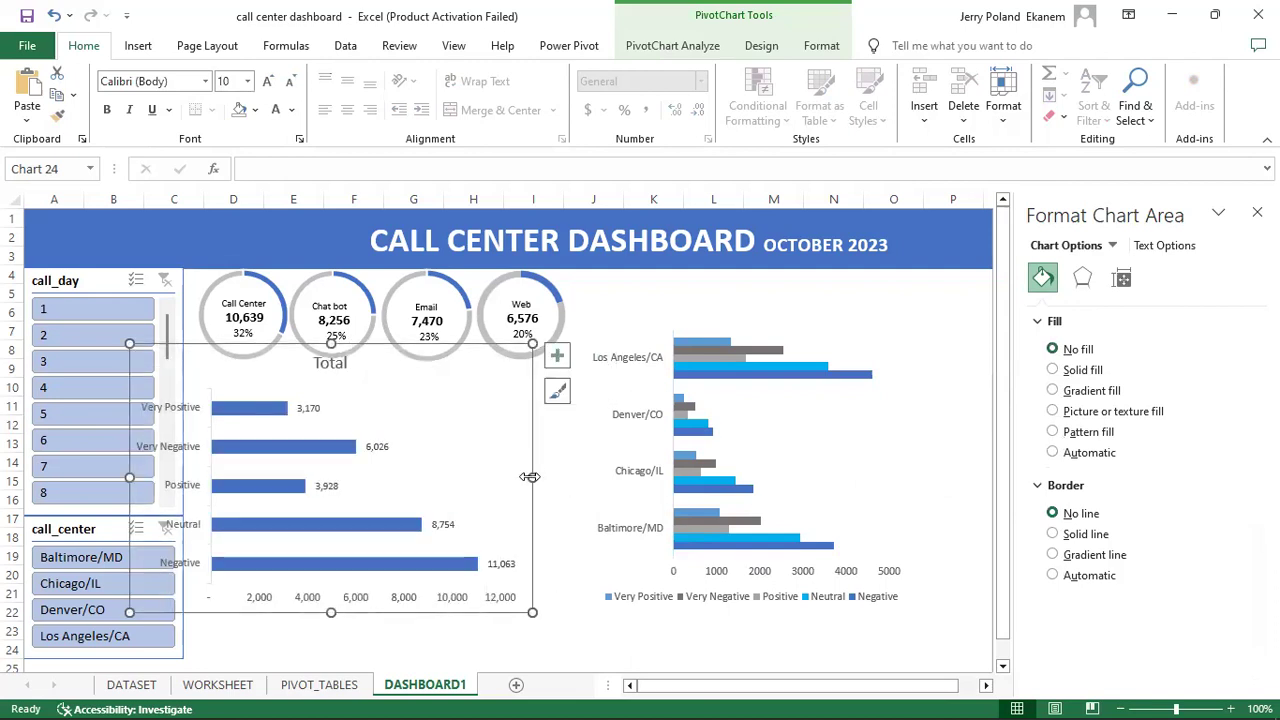
drag(530, 478, 498, 479)
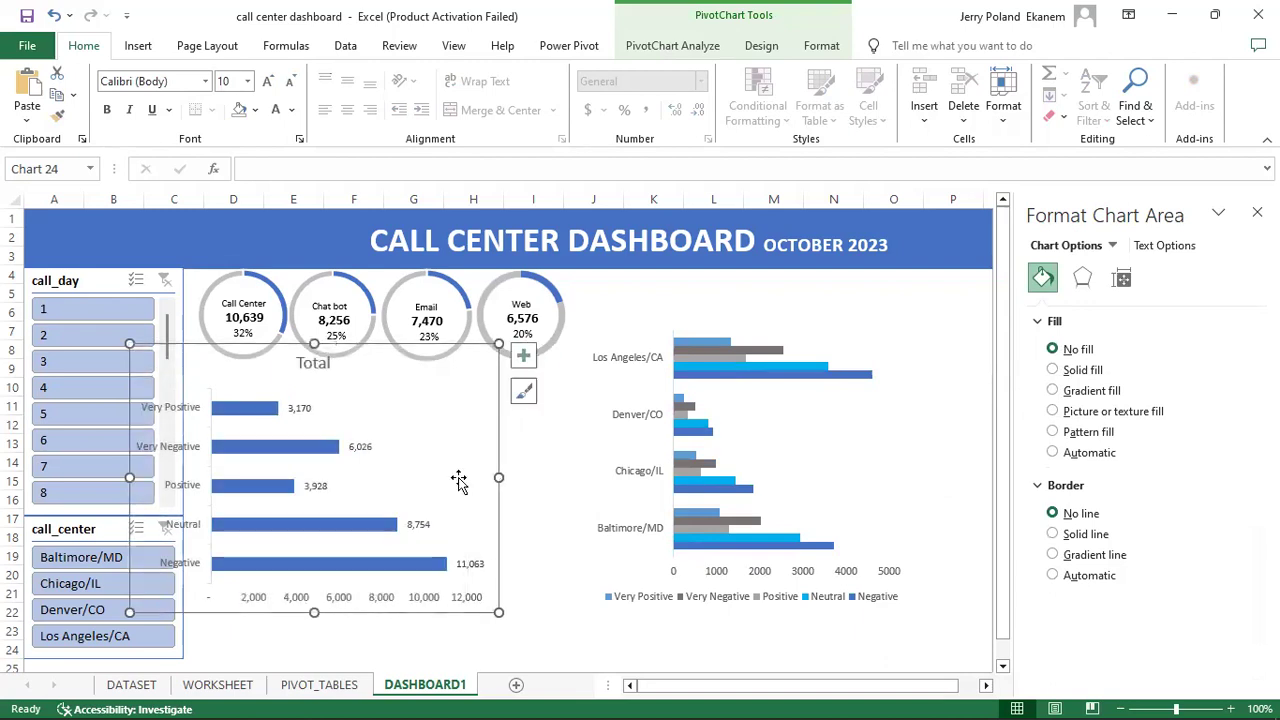
drag(224, 348, 284, 374)
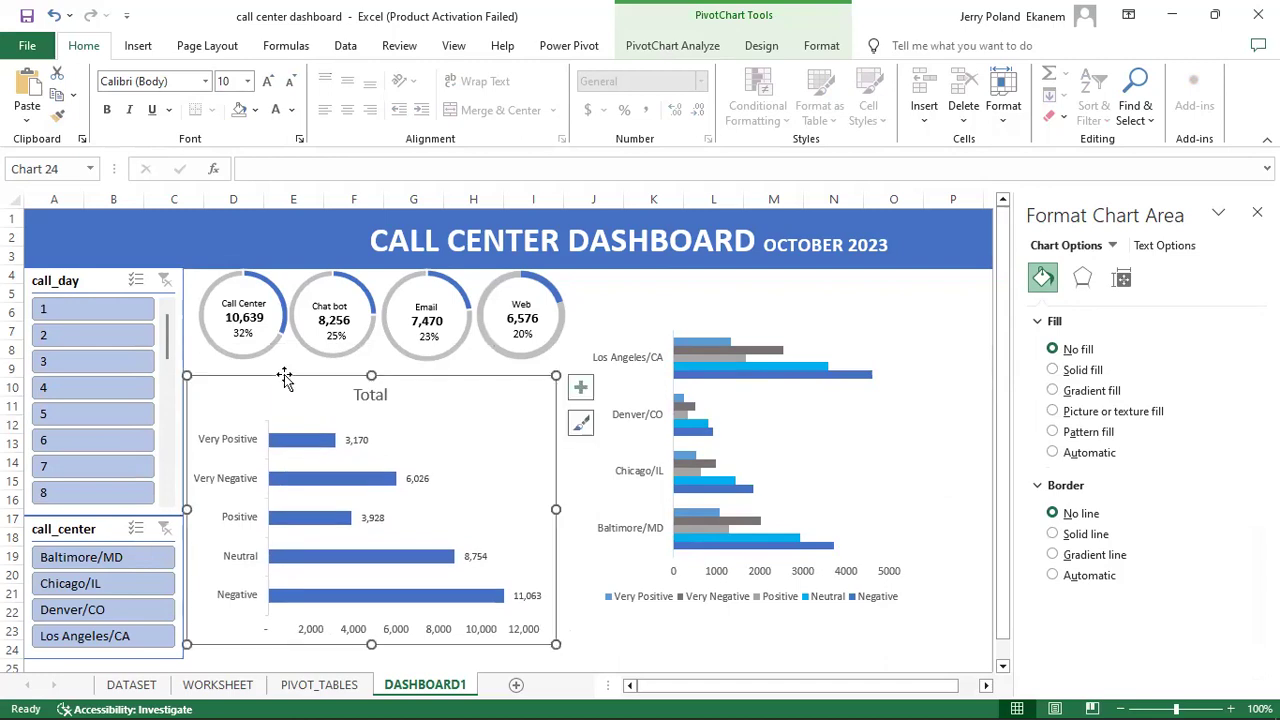
Step: Replace the title of the Total sentiment bar chart with "Calls by Sentiment"
click(380, 395)
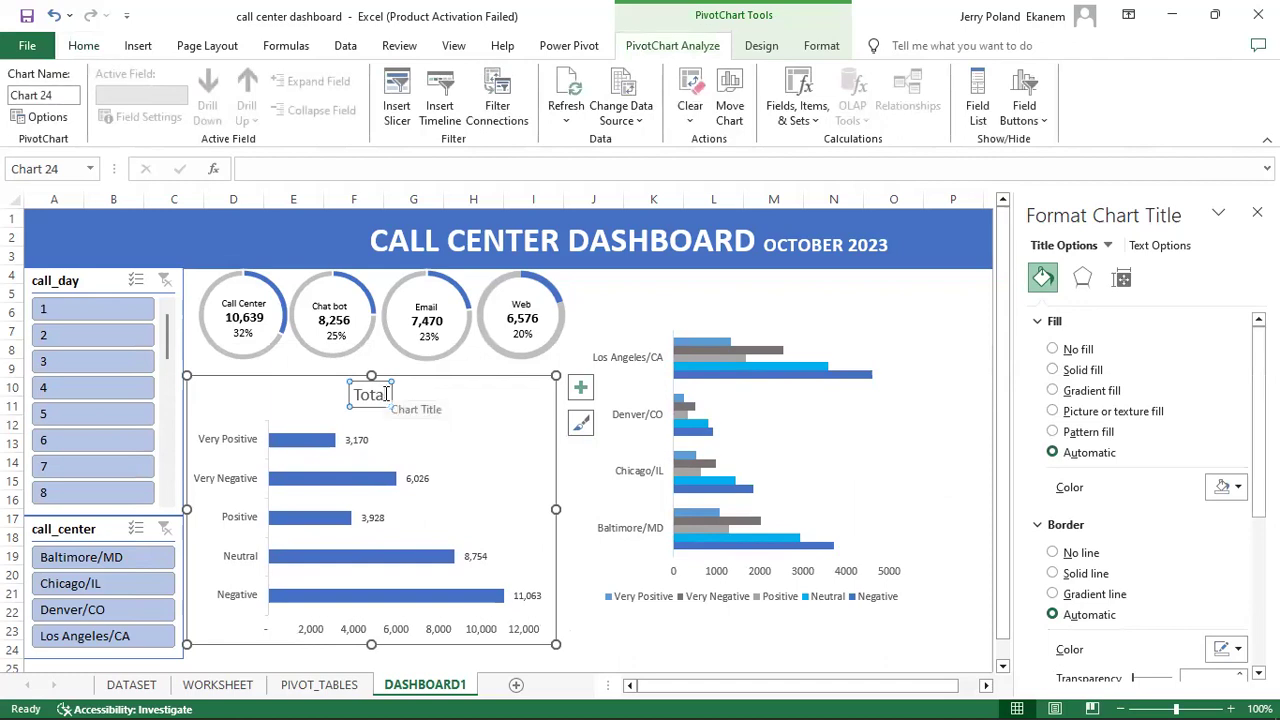
click(388, 394)
key(BackSpace)
key(BackSpace)
key(BackSpace)
key(BackSpace)
key(BackSpace)
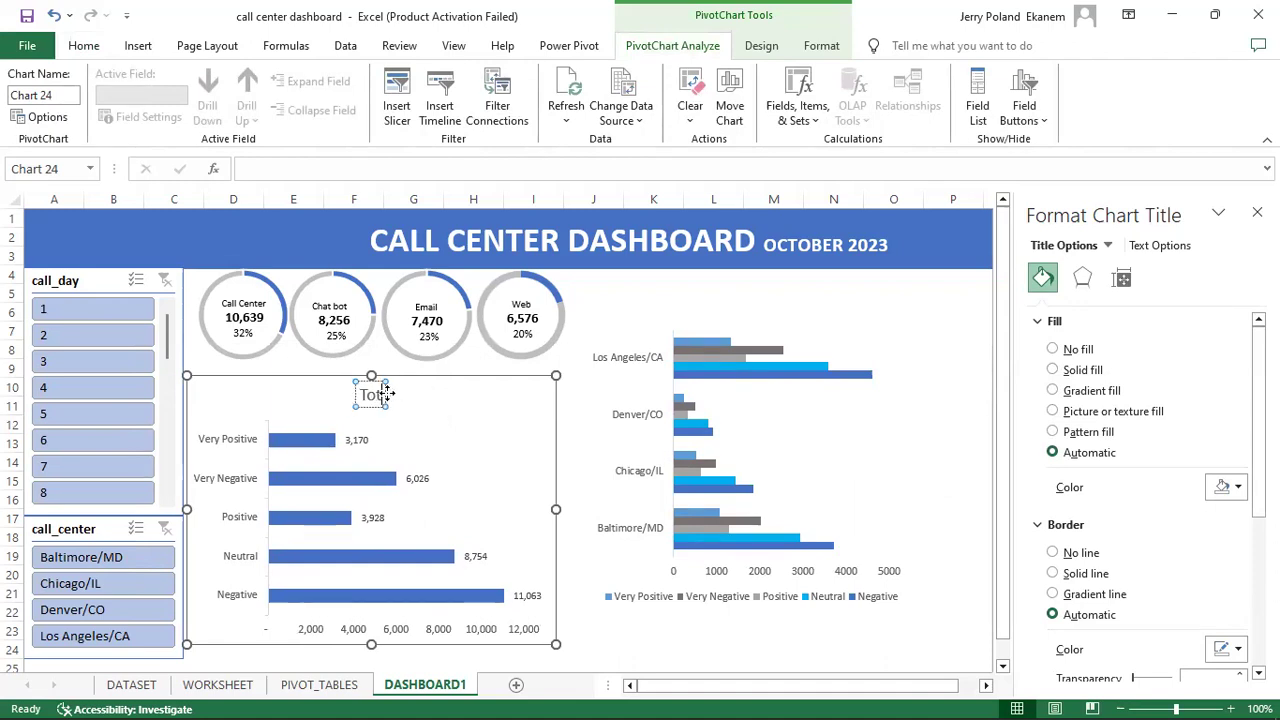
text(Calls by)
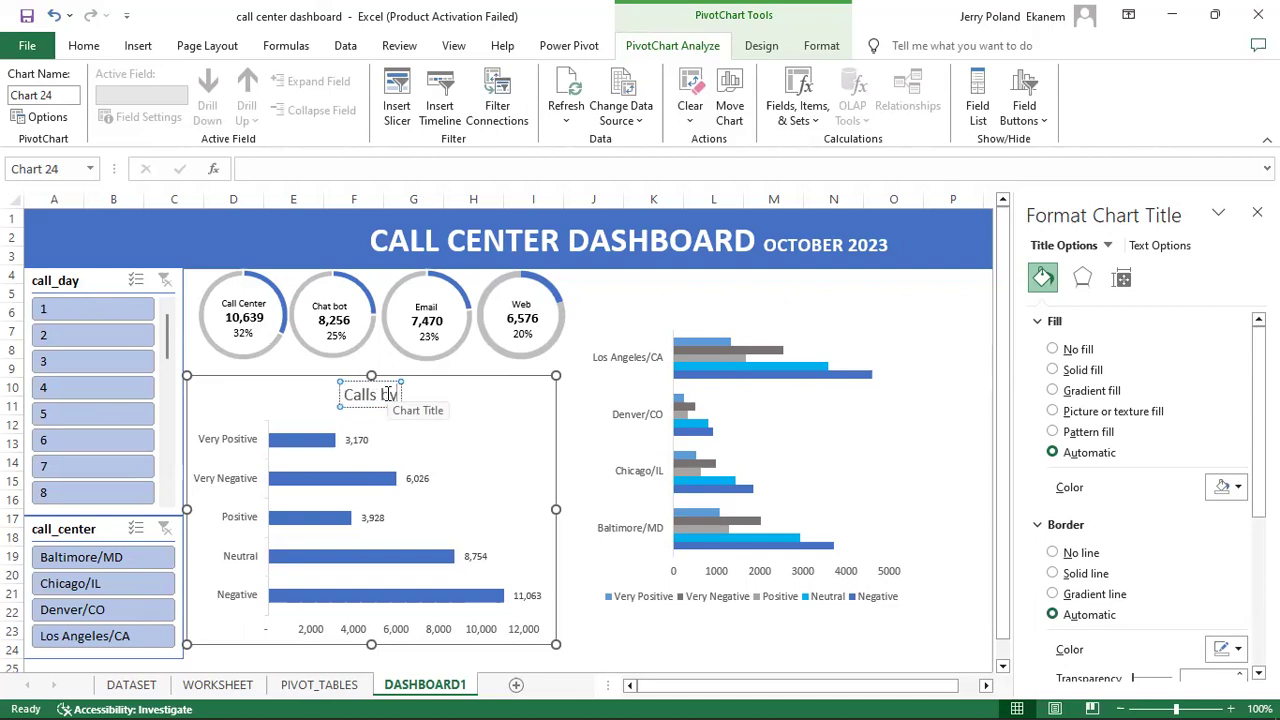
text( Sentiment)
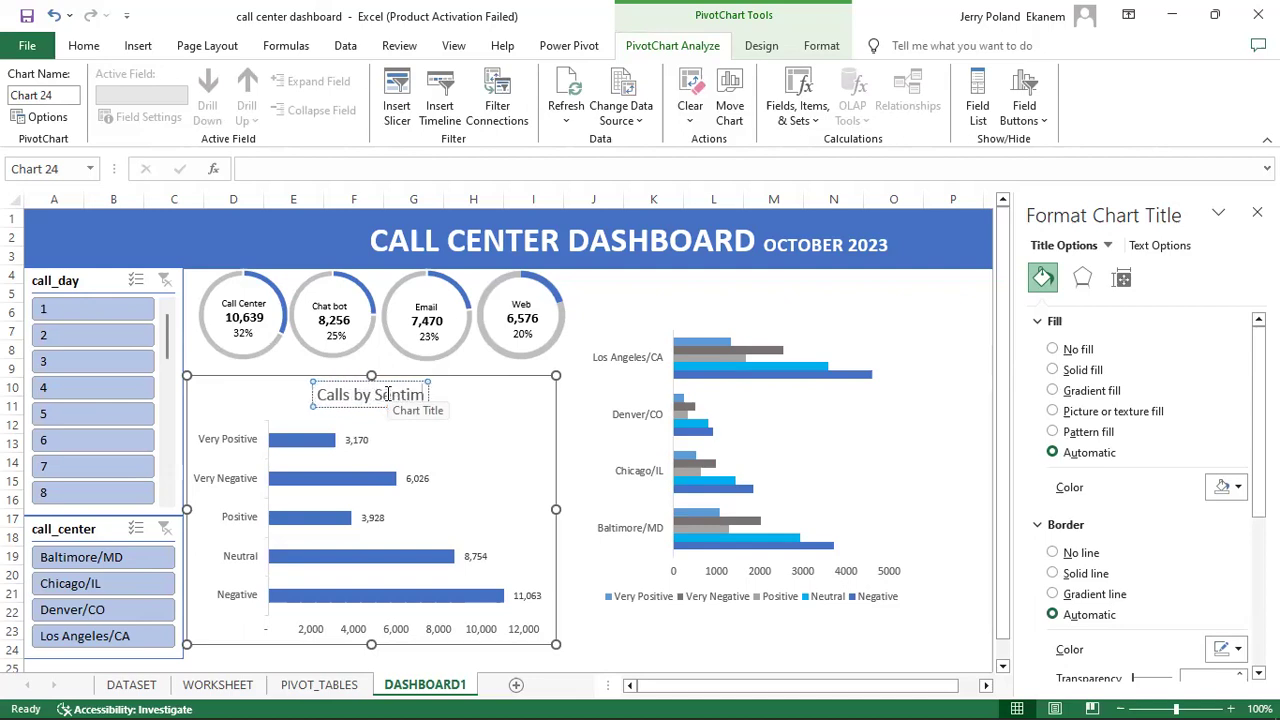
click(443, 393)
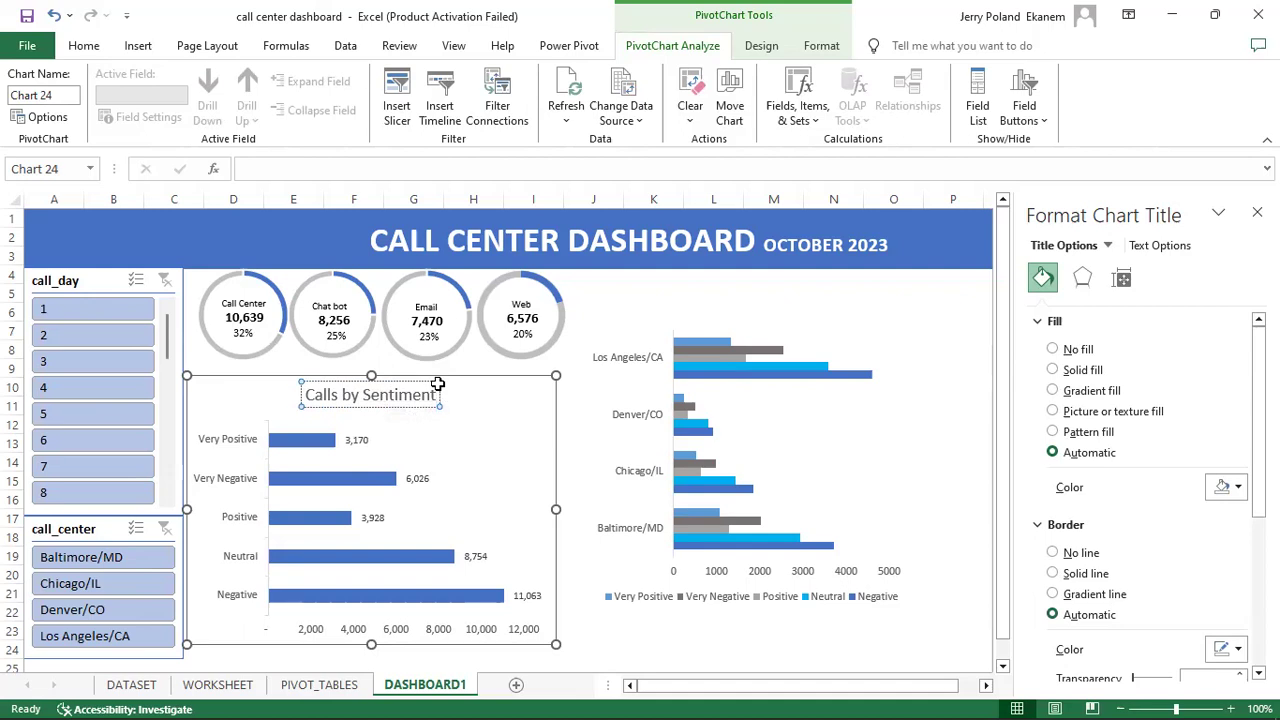
Step: Format the "Calls by Sentiment" chart title as bold with font size 10
click(95, 52)
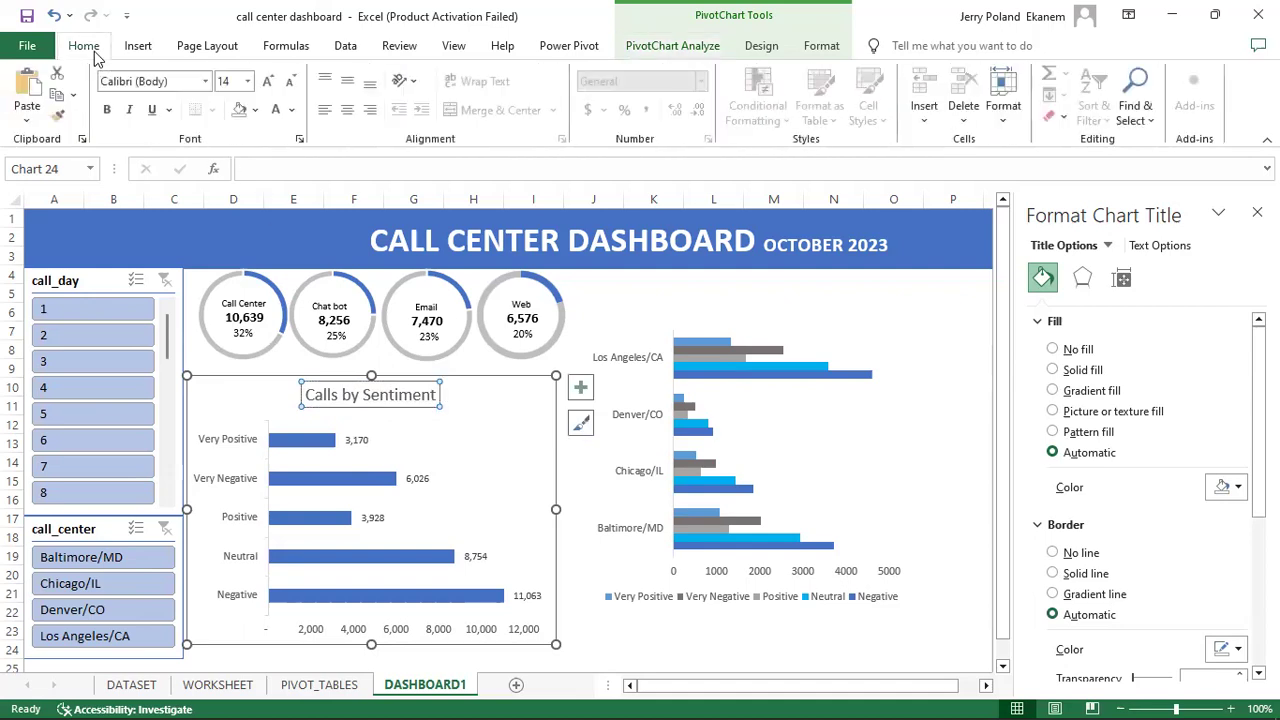
click(247, 81)
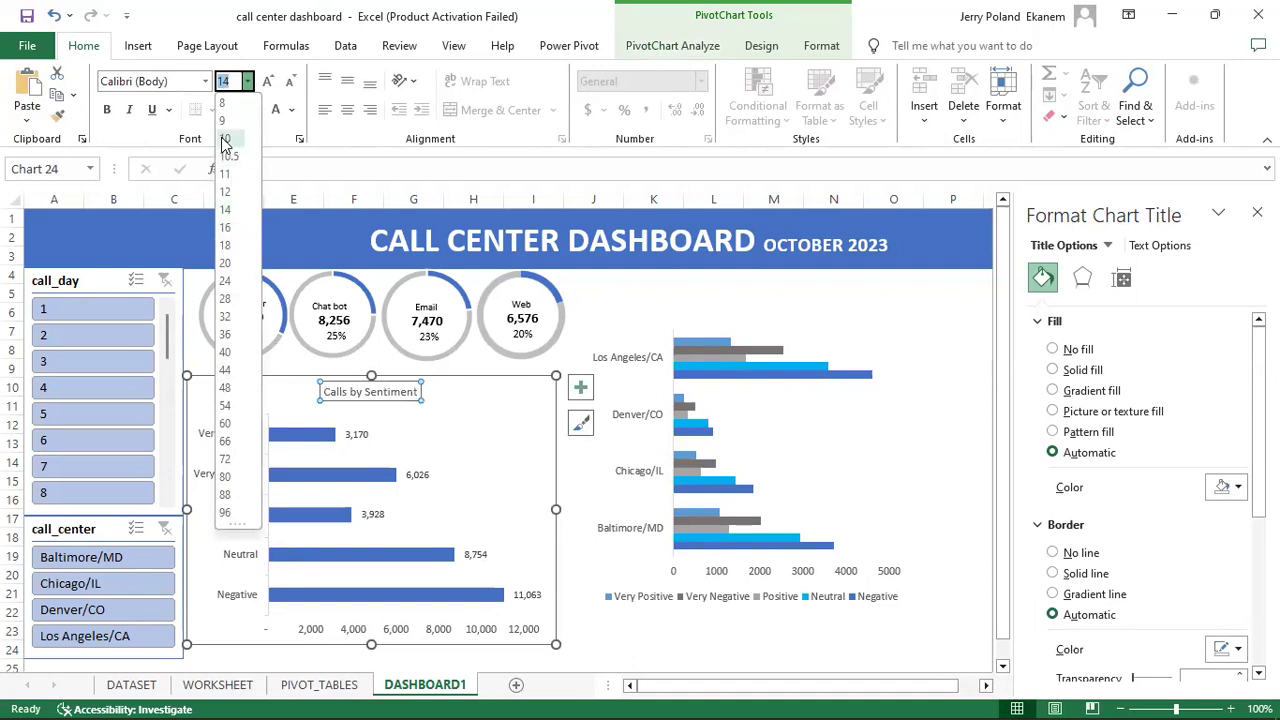
click(232, 139)
key(ctrl+b)
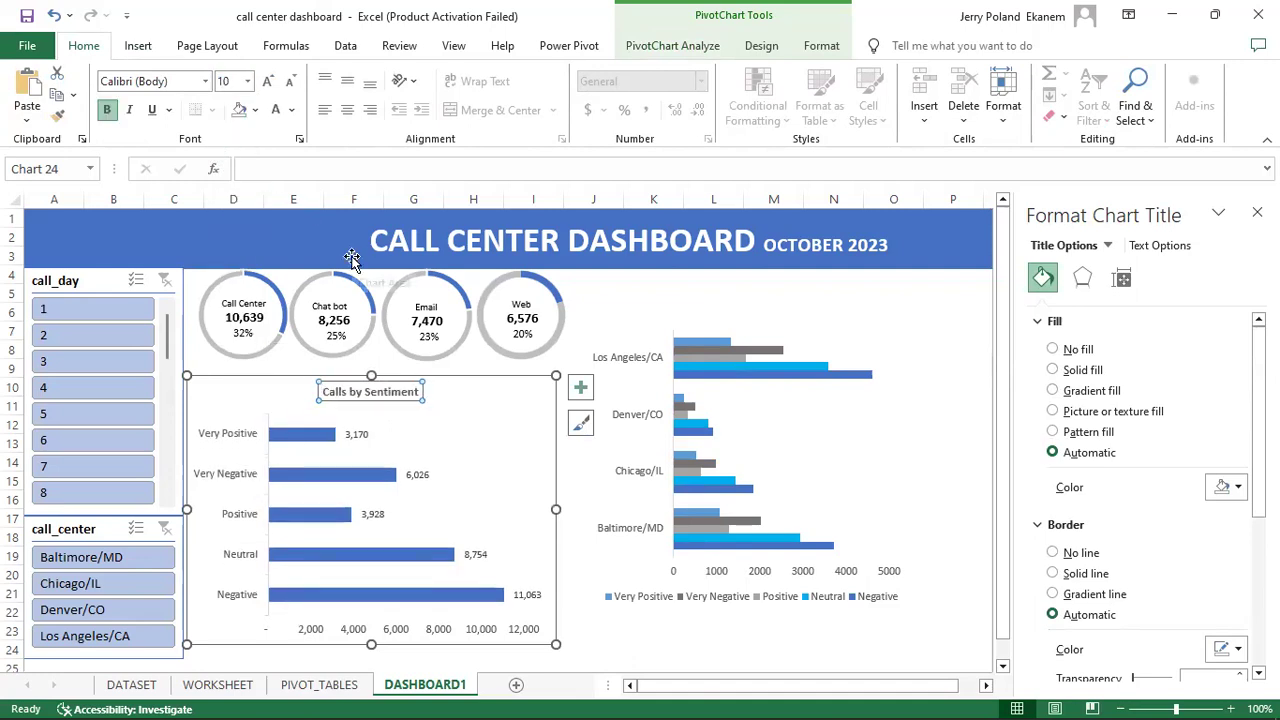
Step: Add the chart title "Sentiment by Call Center" to the clustered bar chart of sentiments per call center
click(757, 338)
click(941, 332)
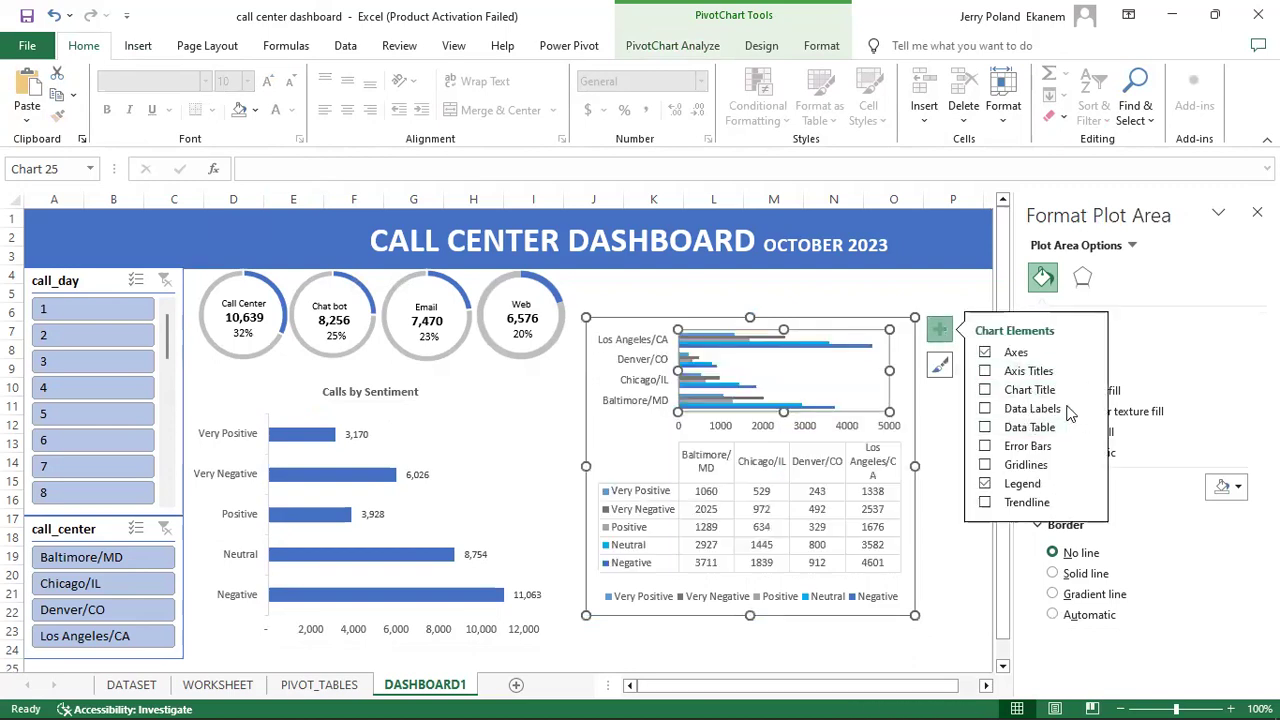
click(1036, 395)
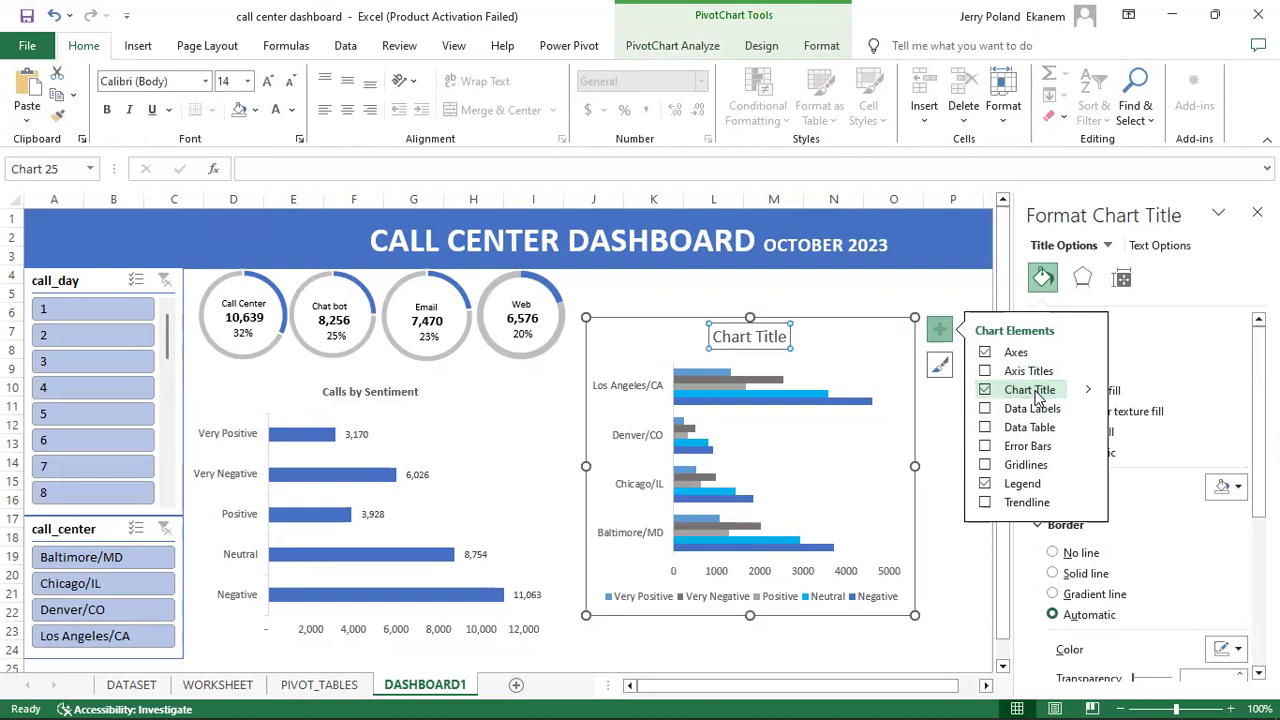
click(787, 338)
key(BackSpace)
key(BackSpace)
key(BackSpace)
key(BackSpace)
key(BackSpace)
key(BackSpace)
key(BackSpace)
key(BackSpace)
key(BackSpace)
key(BackSpace)
key(BackSpace)
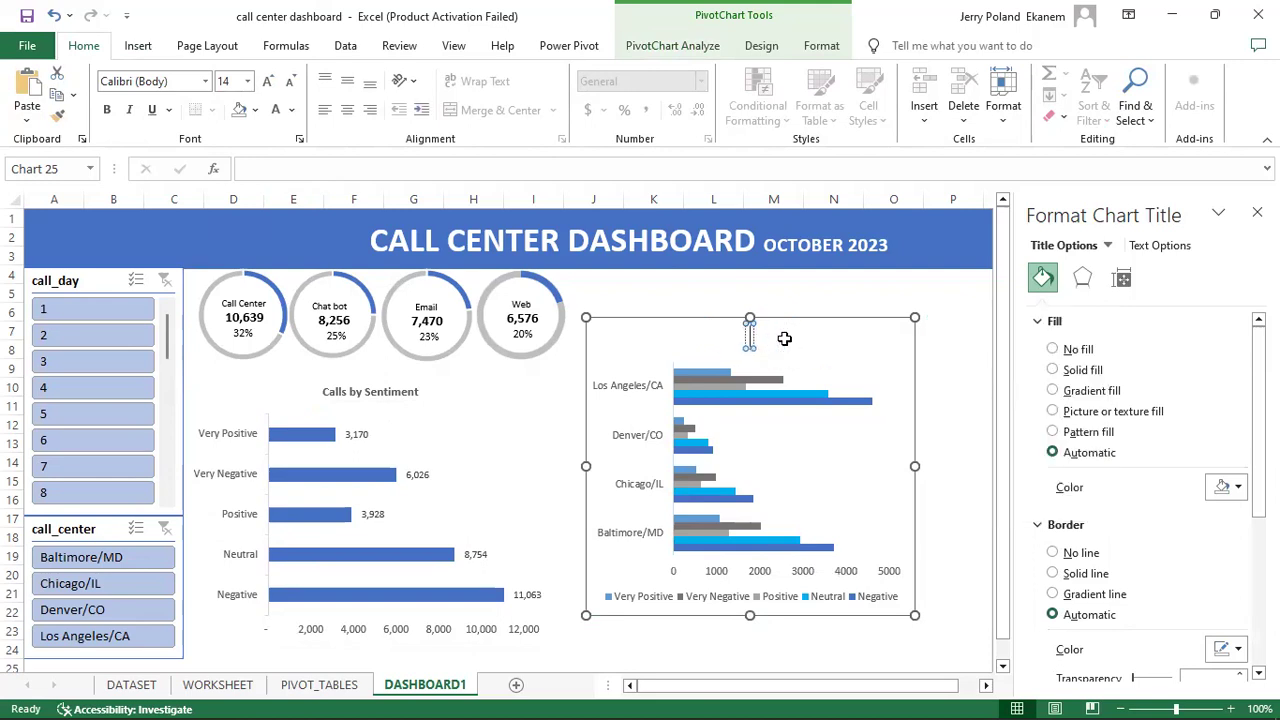
text(Sentiment)
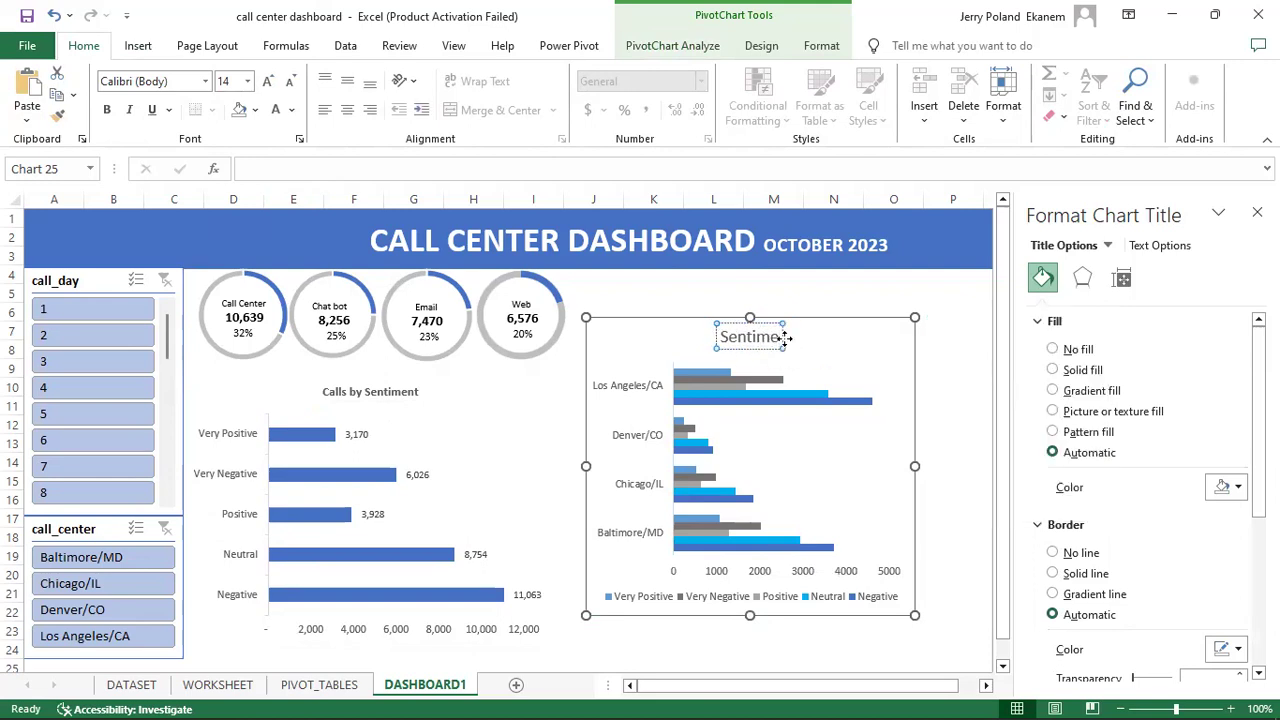
text( by Call Center)
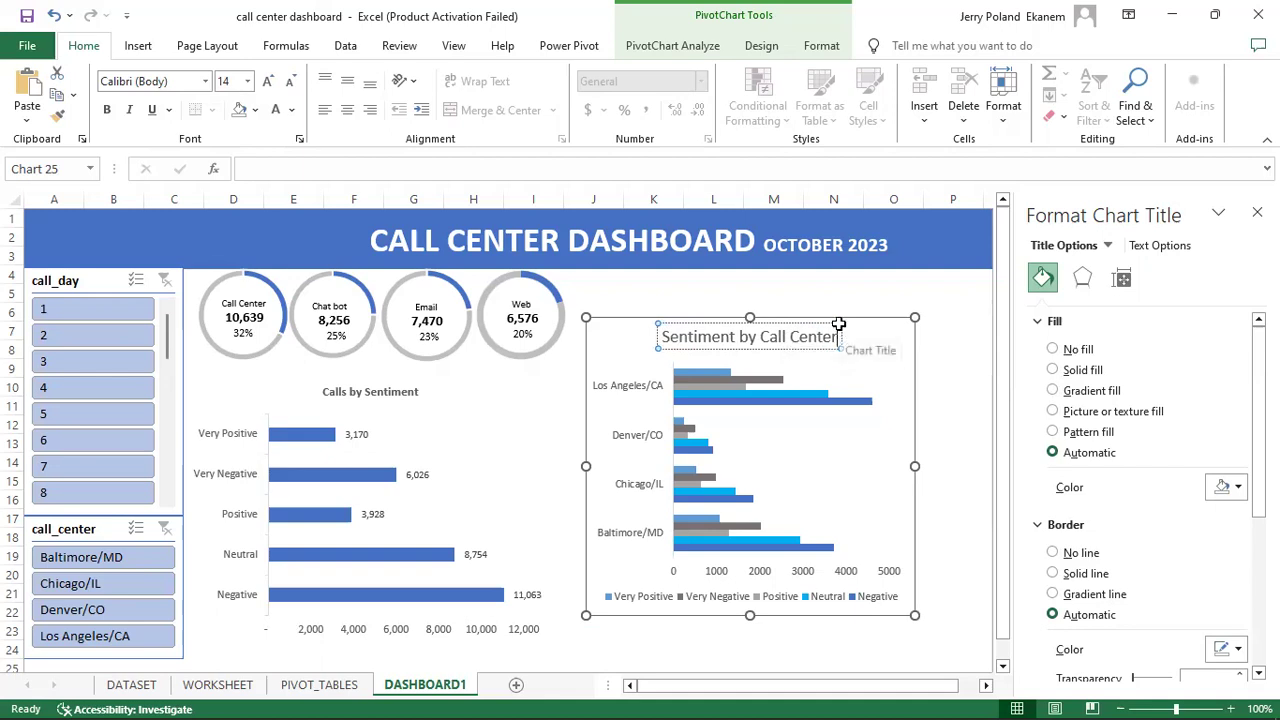
Step: Format the "Sentiment by Call Center" chart title as bold with font size 10
click(838, 324)
click(247, 81)
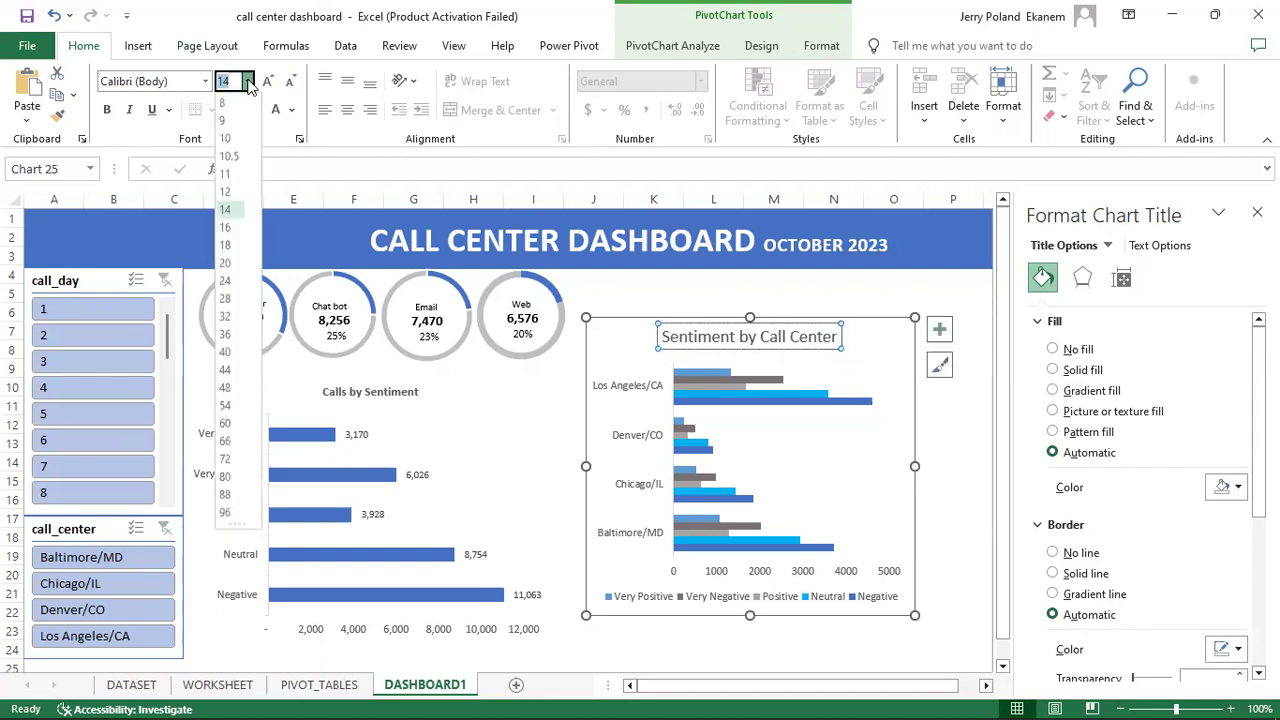
click(233, 140)
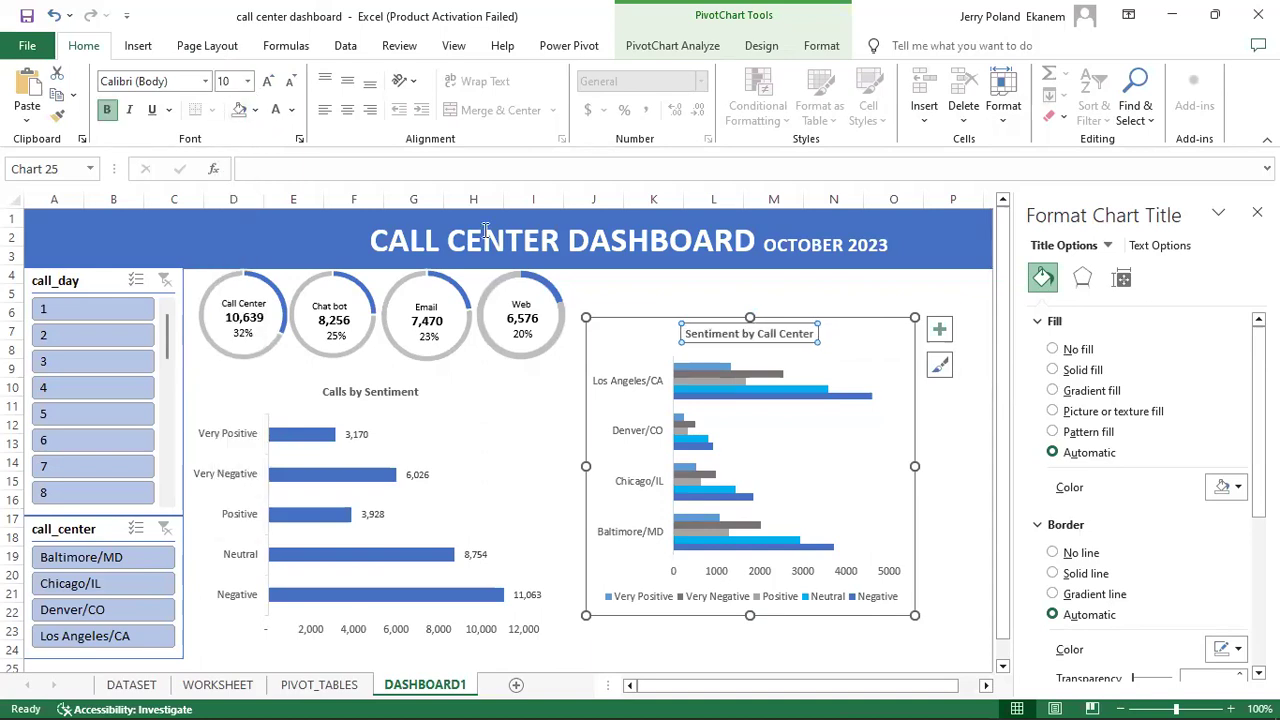
Step: Move the "Sentiment by Call Center" chart down beside the "Calls by Sentiment" chart and close the formatting pane
click(872, 319)
drag(872, 319, 845, 351)
click(1257, 210)
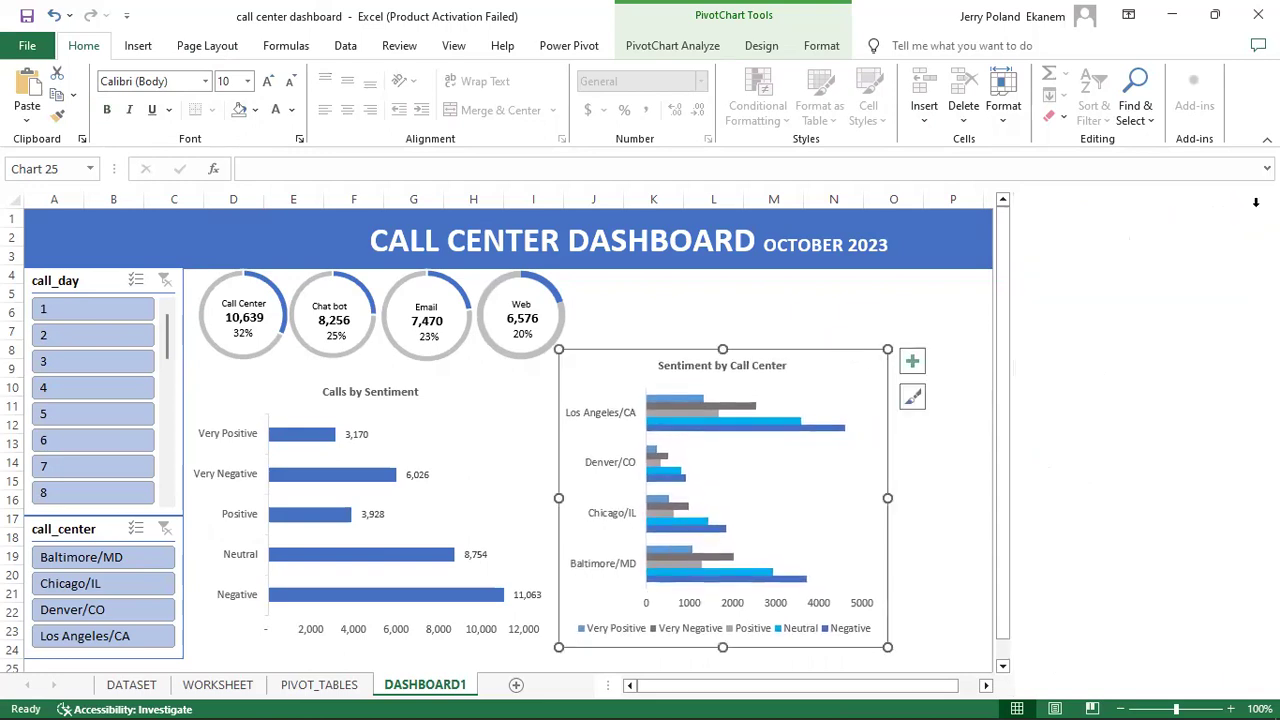
click(1086, 432)
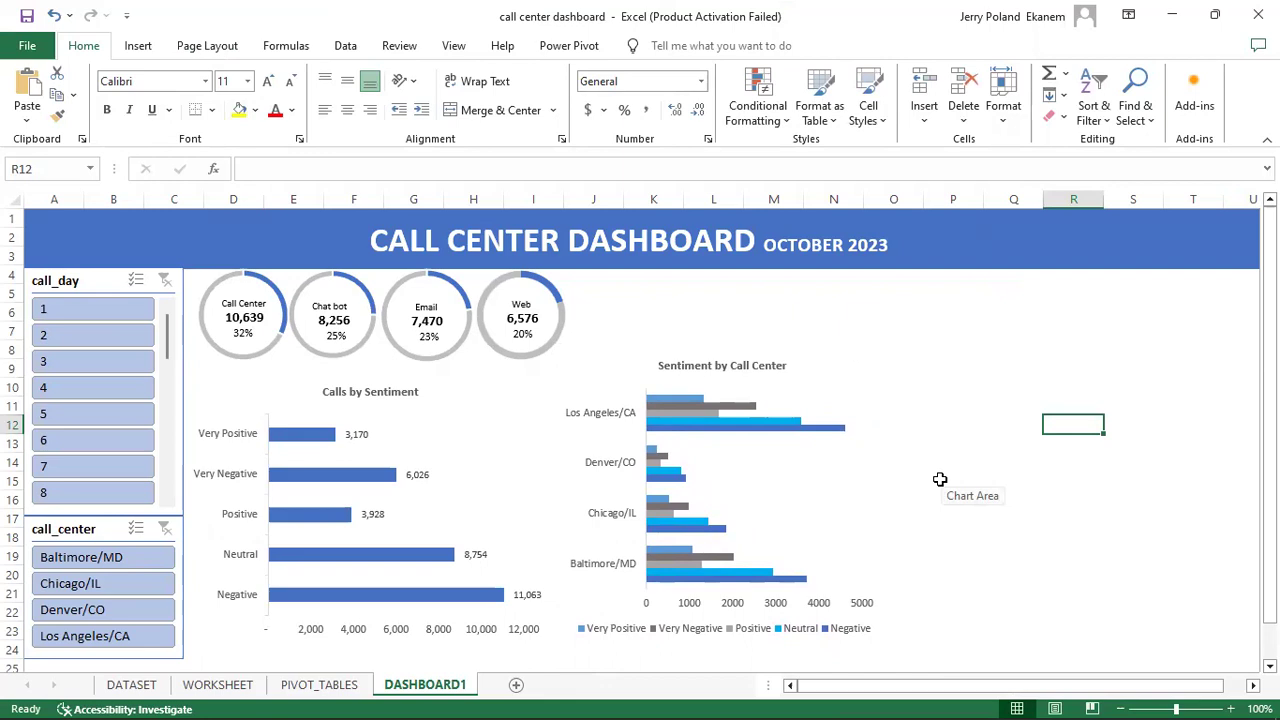
Step: Insert a pie PivotChart from the Calls by Responsive Time pivot table on PIVOT_TABLES and shrink it to 2.99" by 4.51"
click(319, 685)
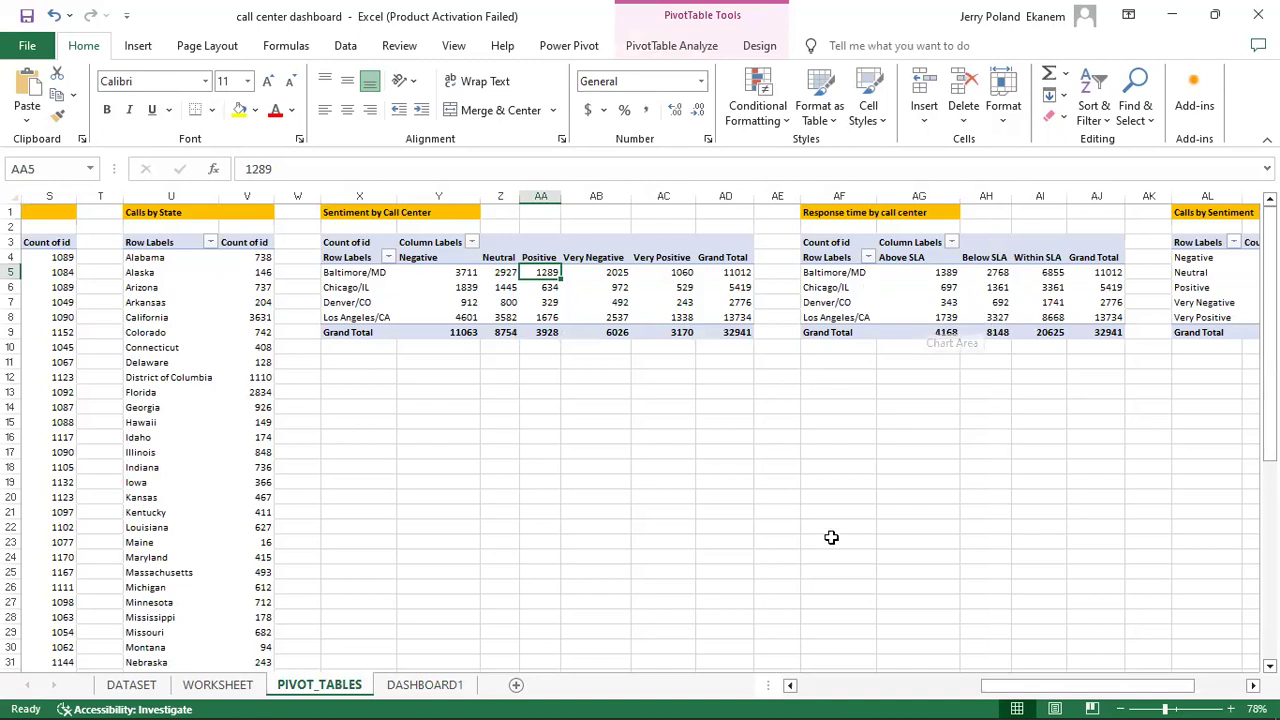
drag(1040, 686, 920, 696)
click(747, 275)
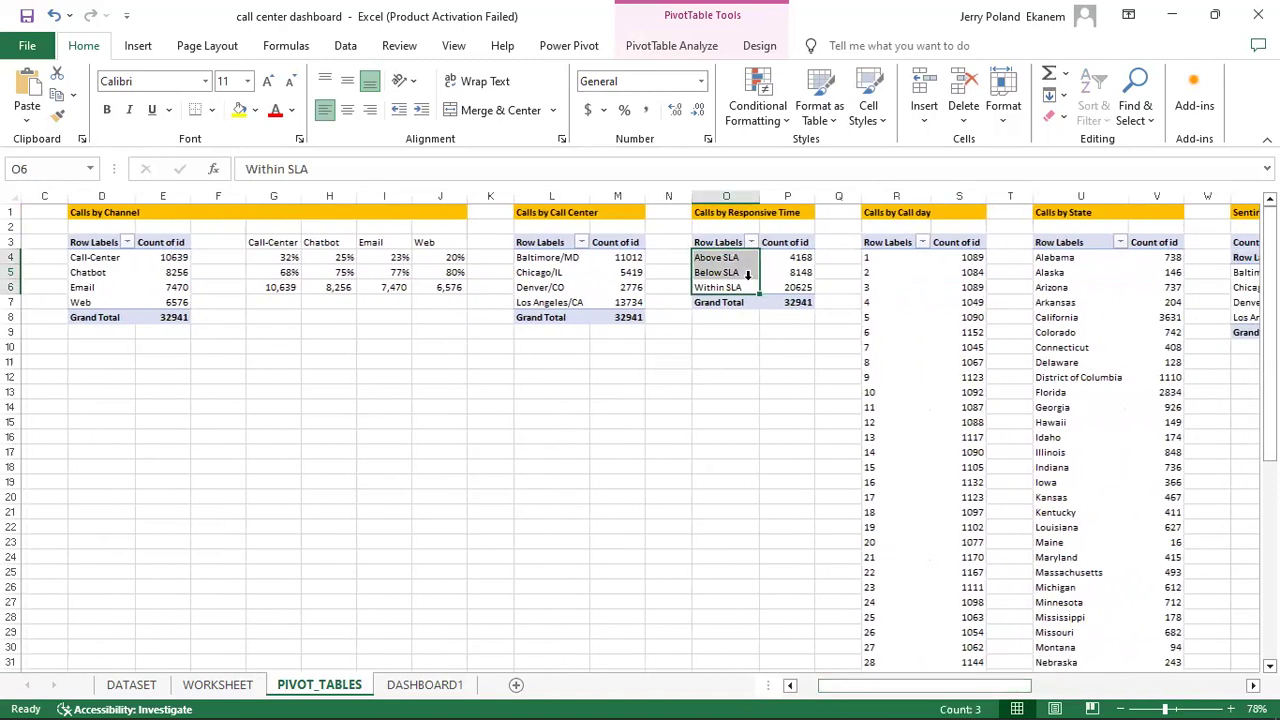
click(672, 46)
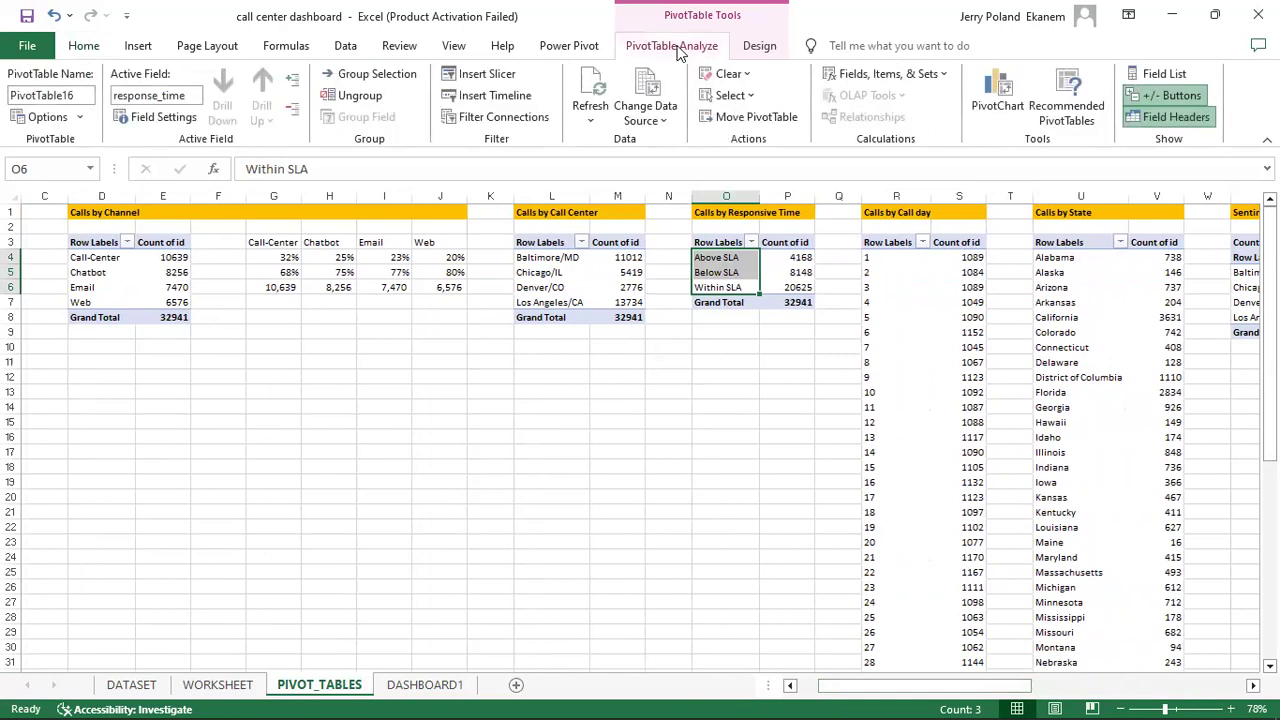
click(1022, 105)
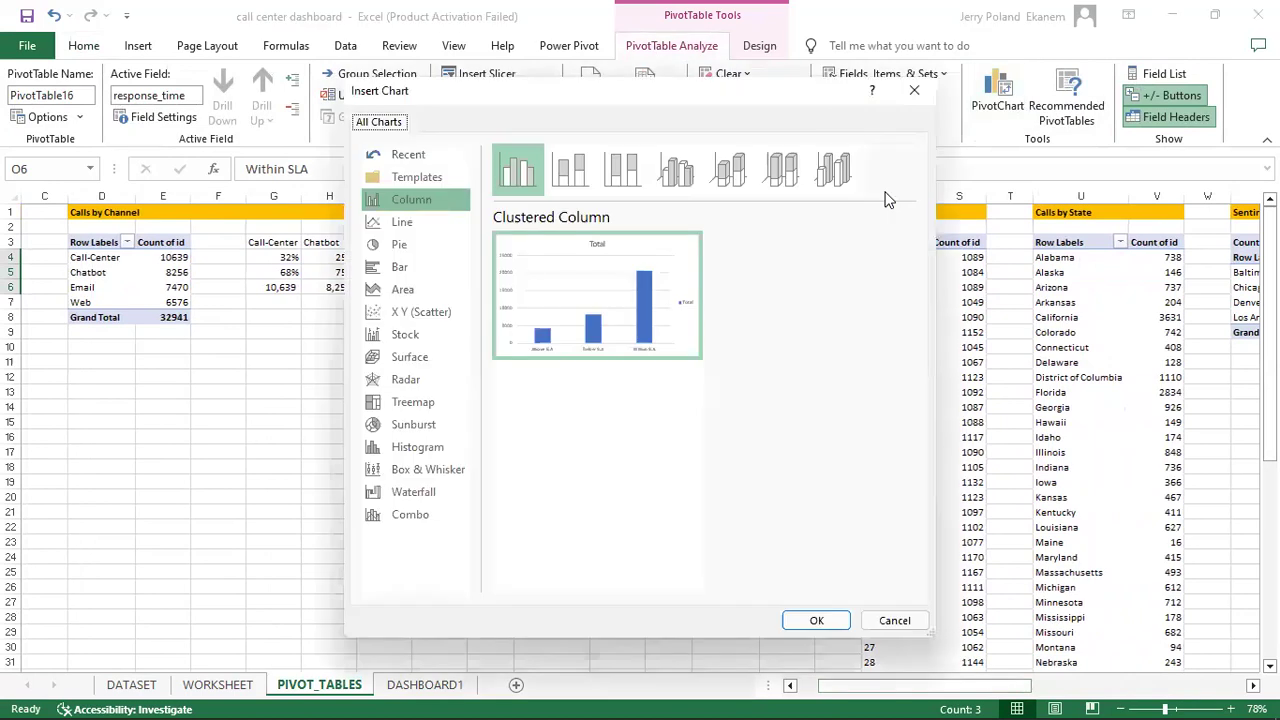
click(384, 254)
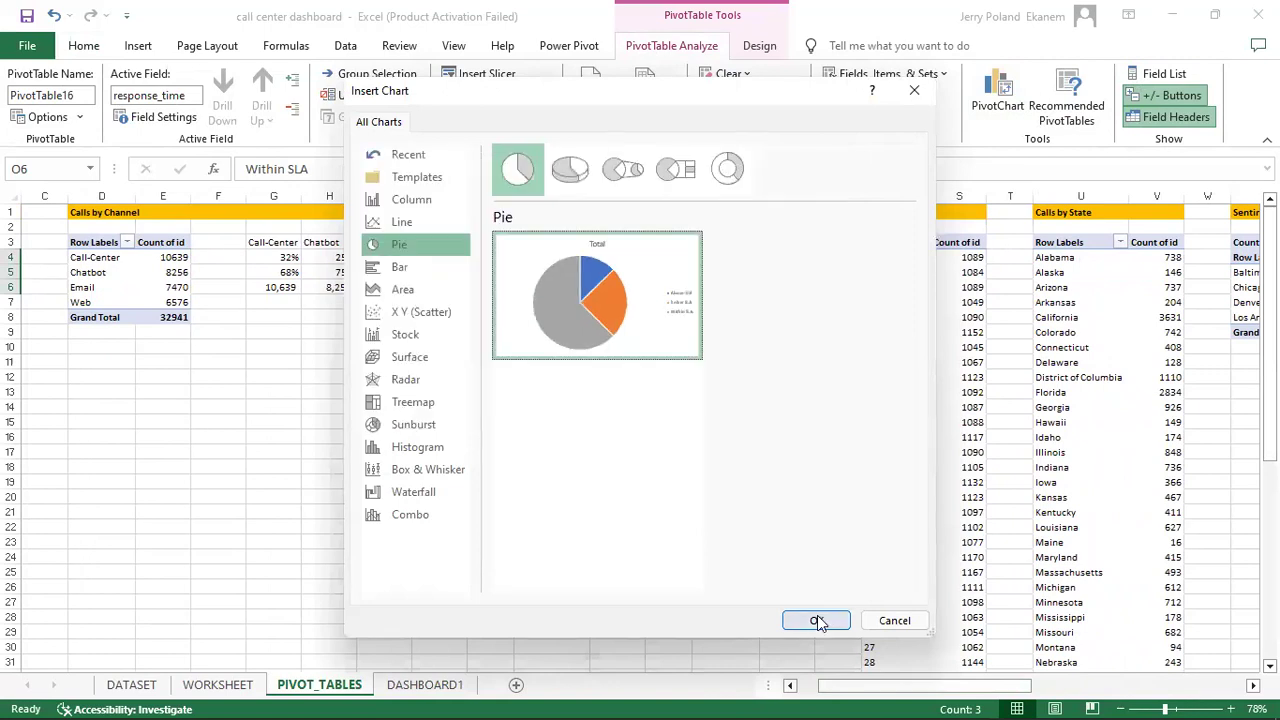
click(816, 621)
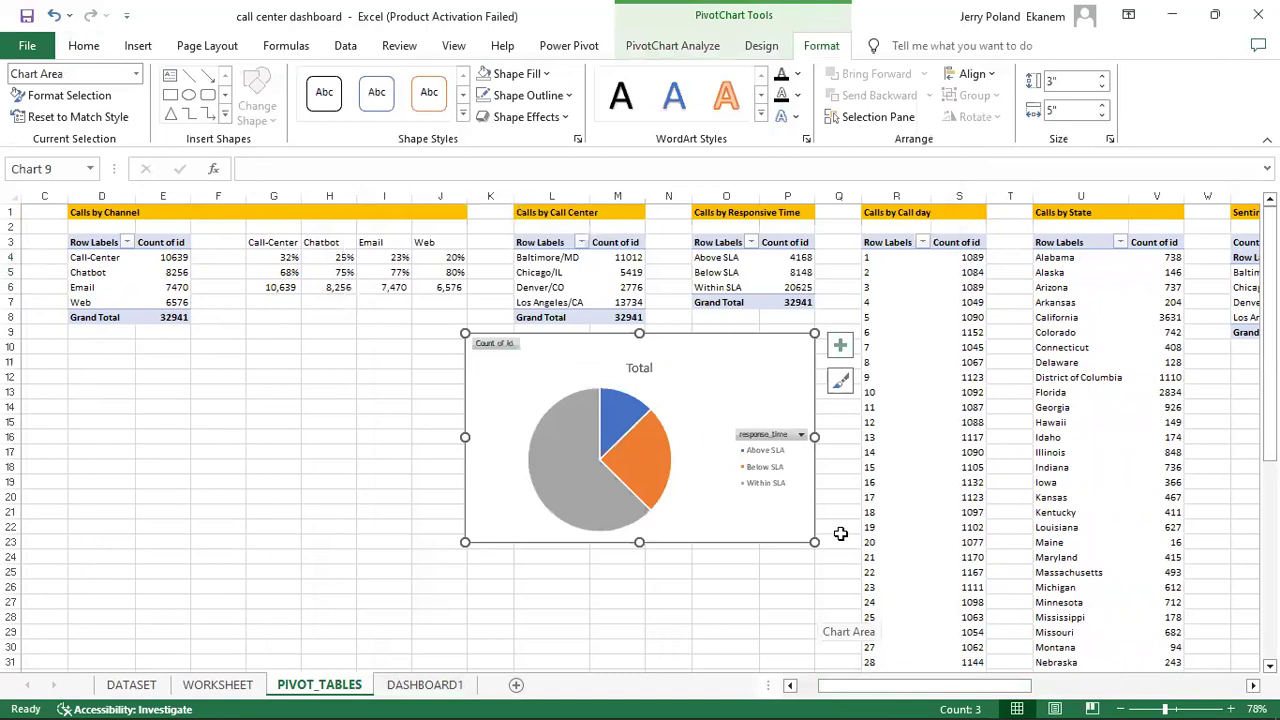
drag(812, 542, 779, 541)
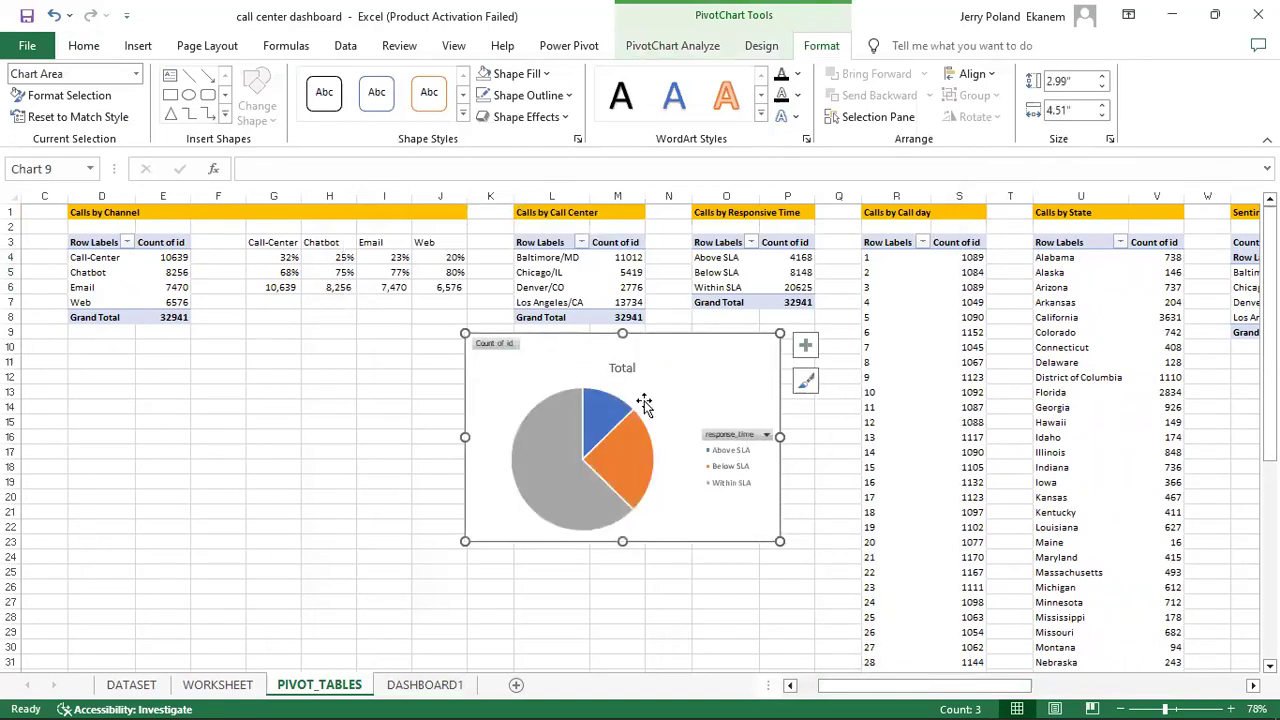
Step: Hide all field buttons on the response time pie chart
click(501, 346)
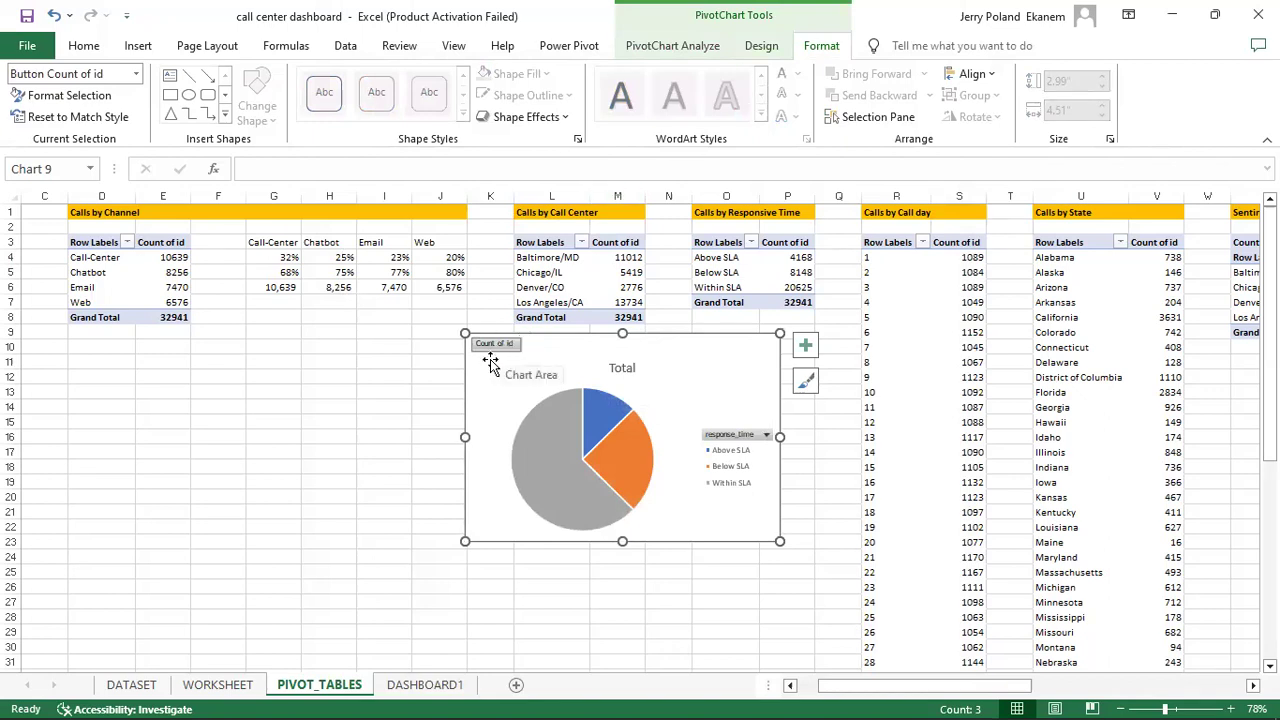
click(760, 47)
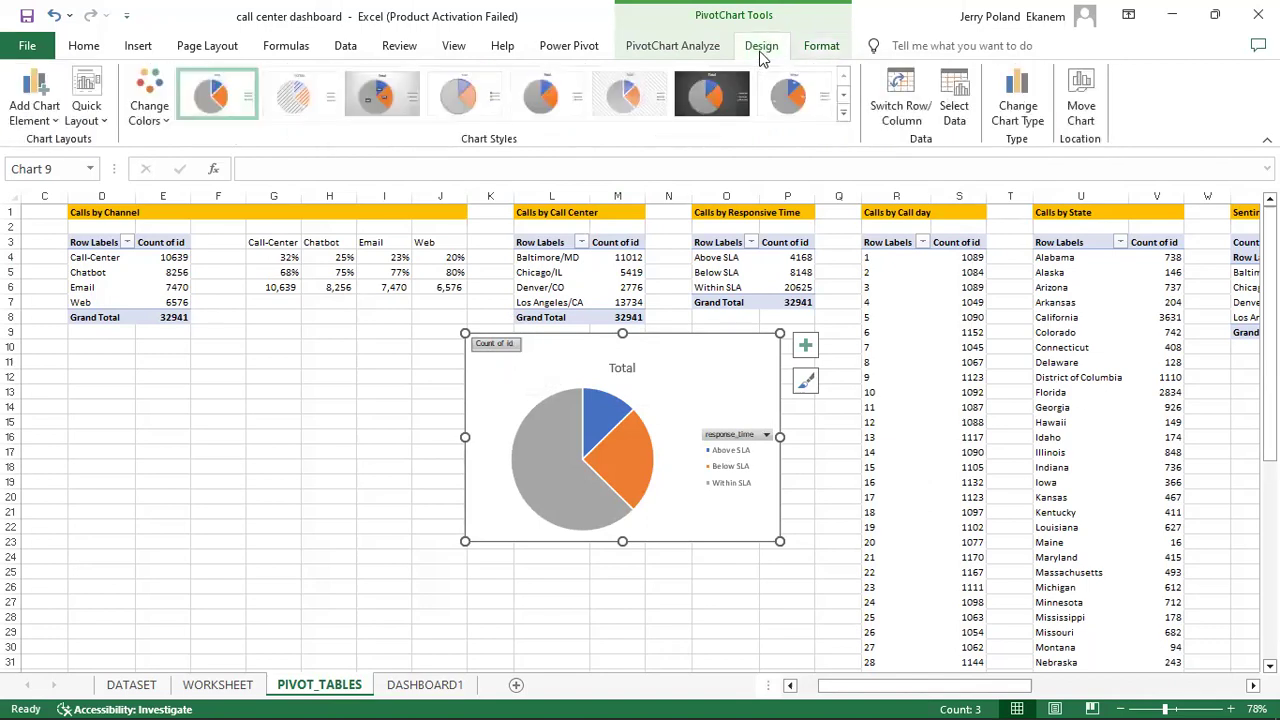
click(818, 47)
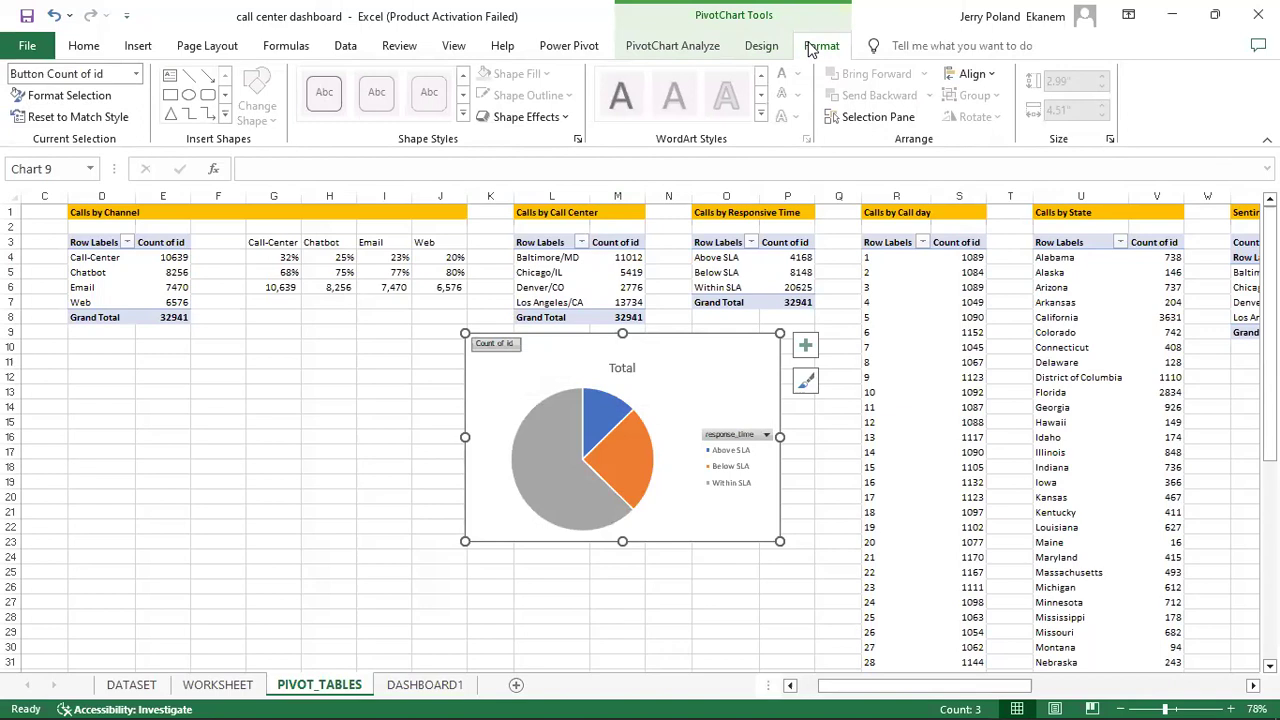
click(681, 56)
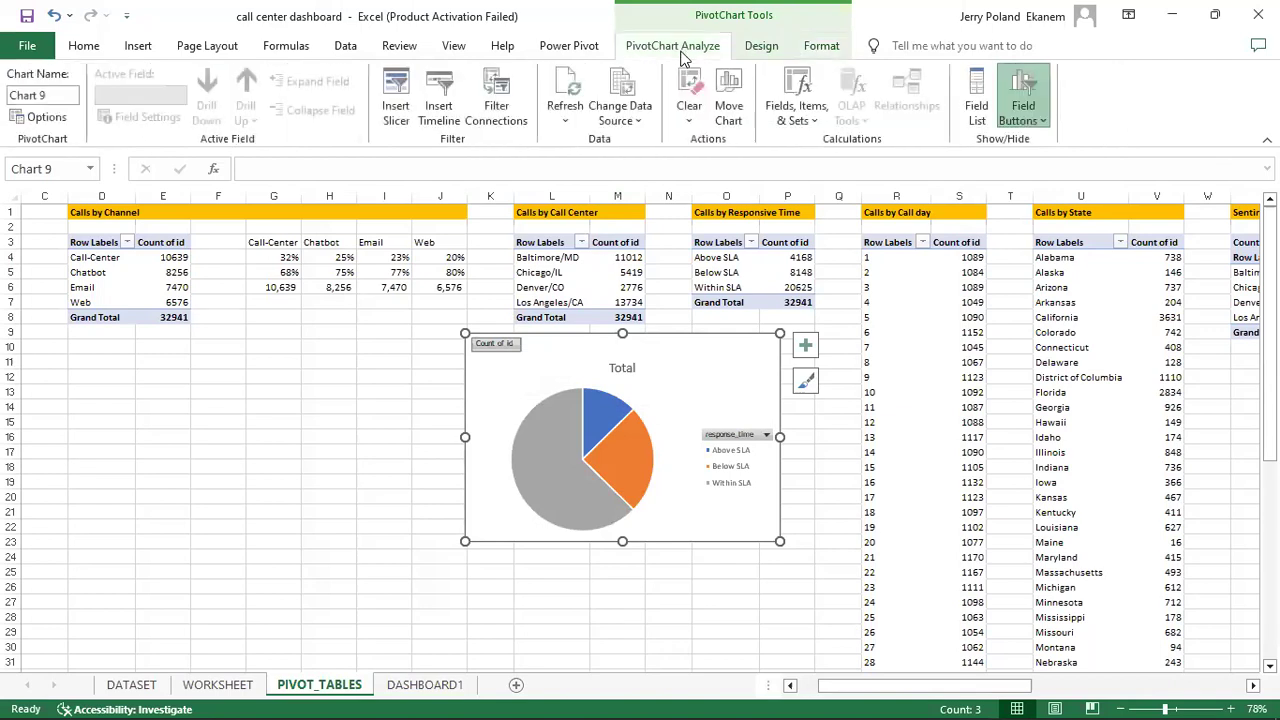
click(1040, 122)
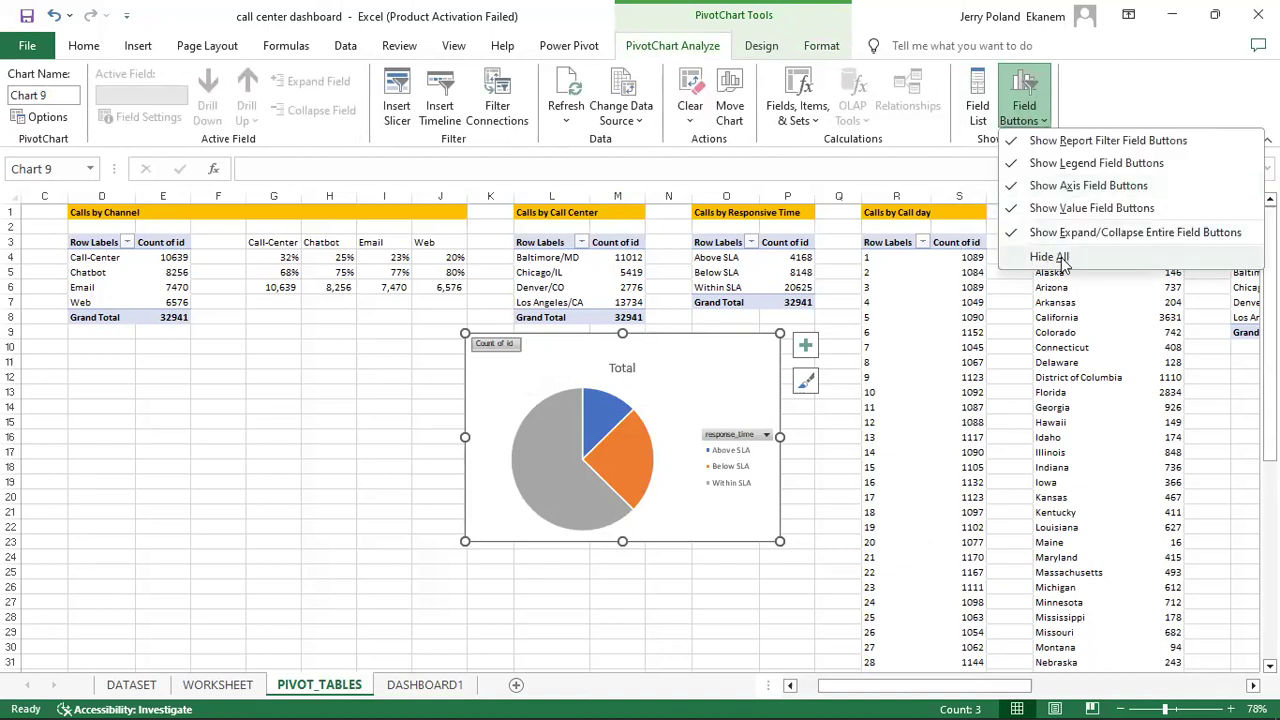
click(1060, 258)
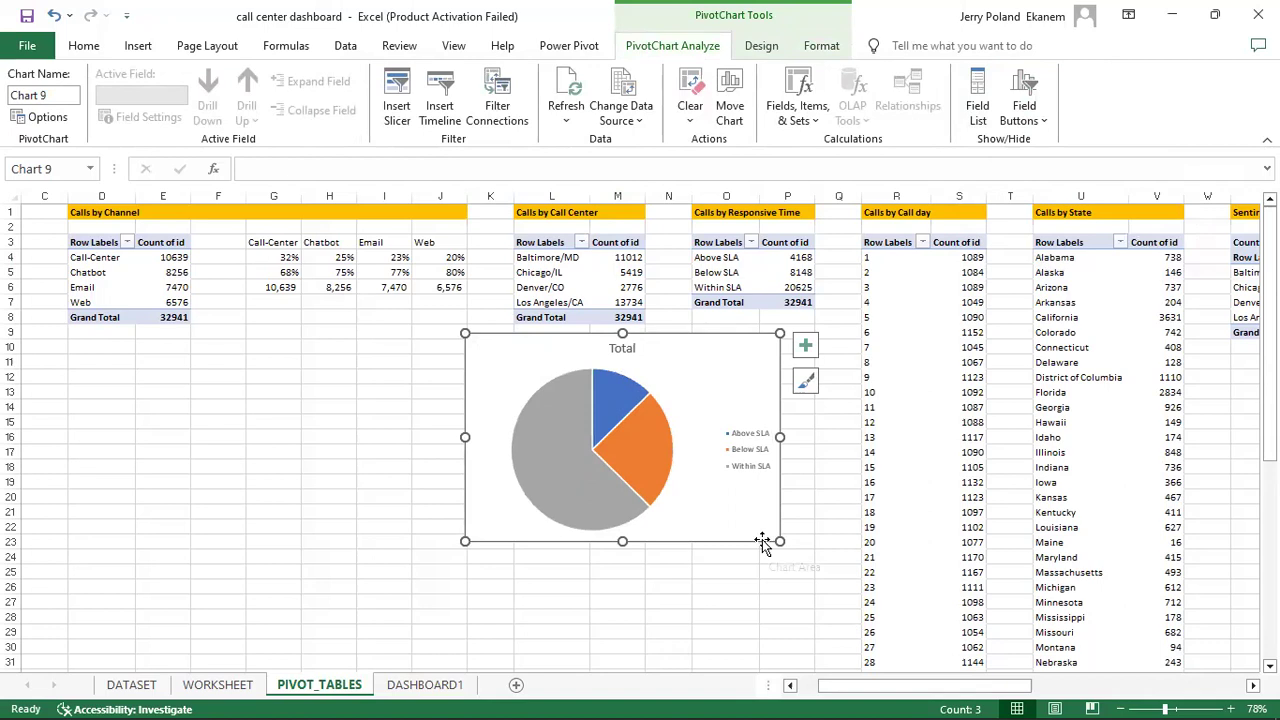
Step: Cut the response time pie chart, paste it into the DASHBOARD1 sheet and move it toward the "Sentiment by Call Center" chart
key(ctrl+x)
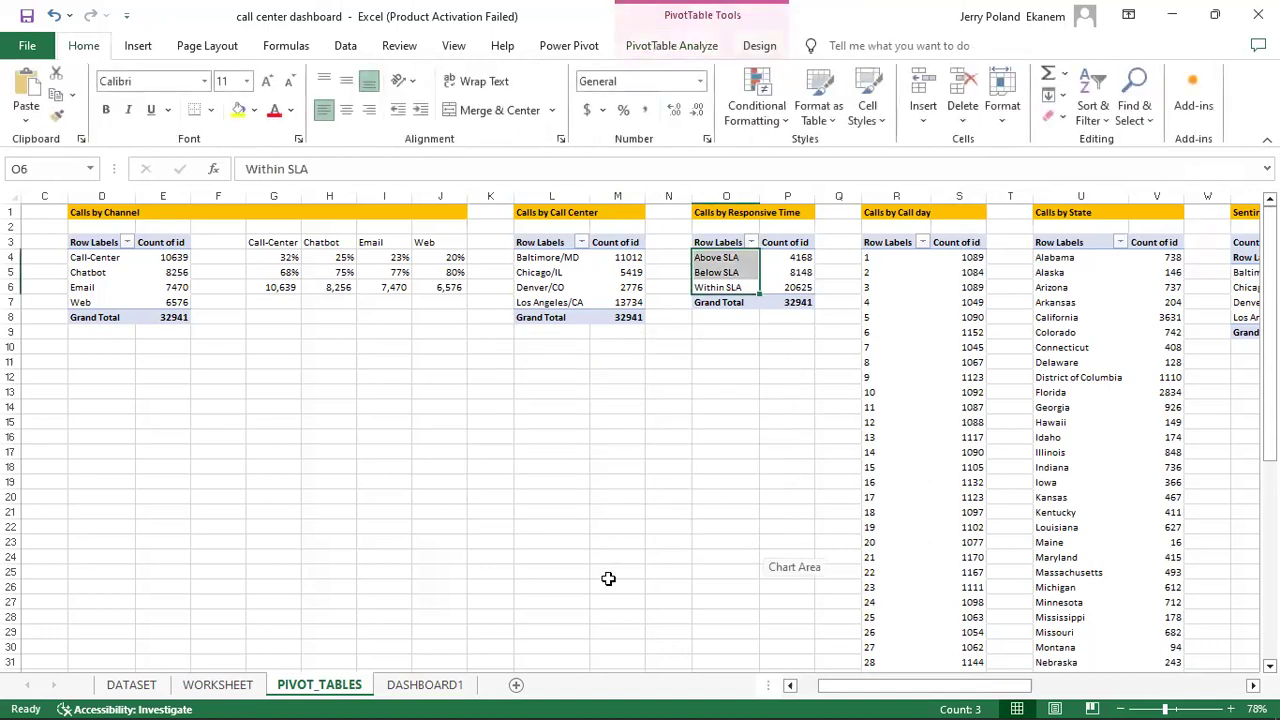
click(425, 685)
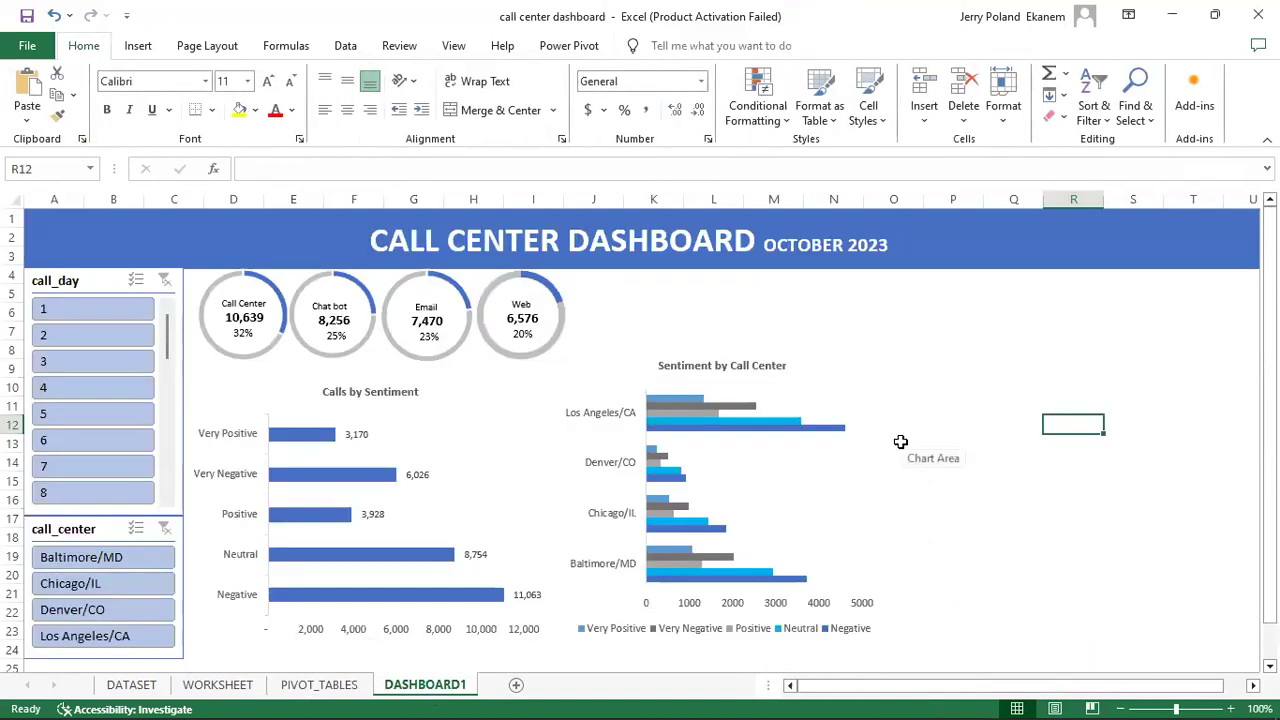
key(ctrl+v)
drag(1192, 424, 999, 375)
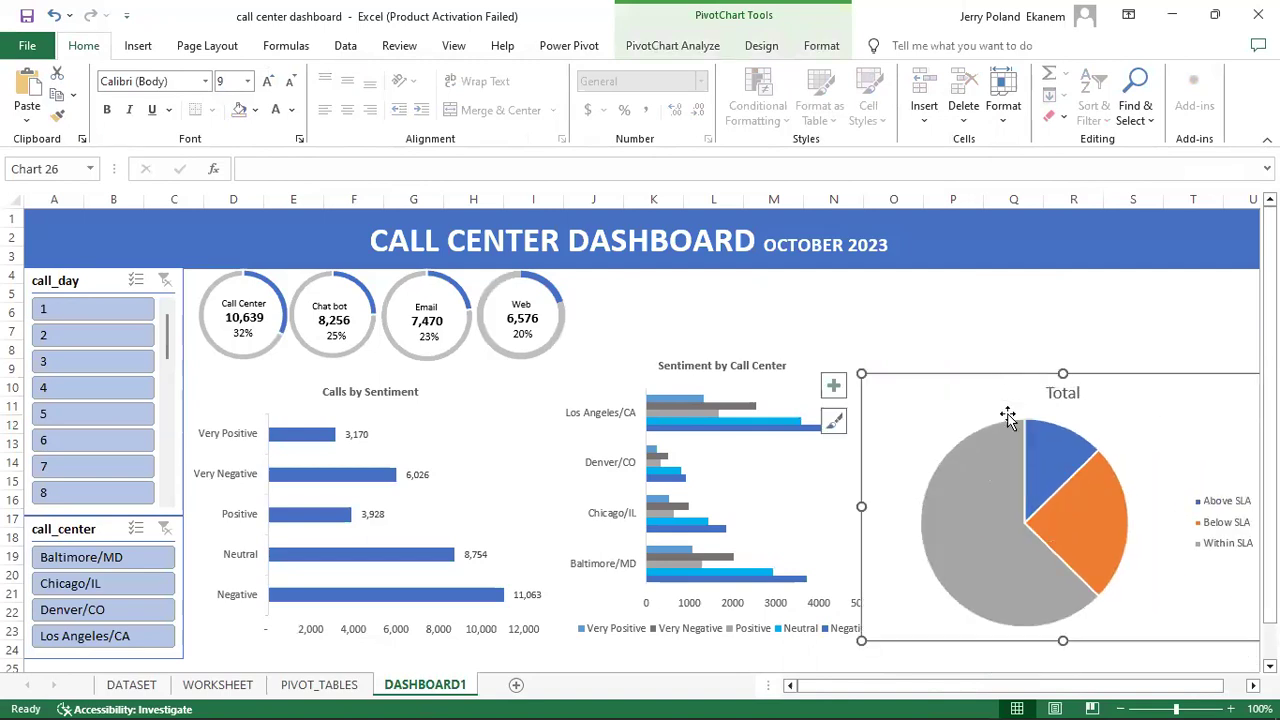
drag(1175, 388, 1011, 354)
Step: Set the response time pie chart's area to no fill and its border to no line
double_click(1036, 384)
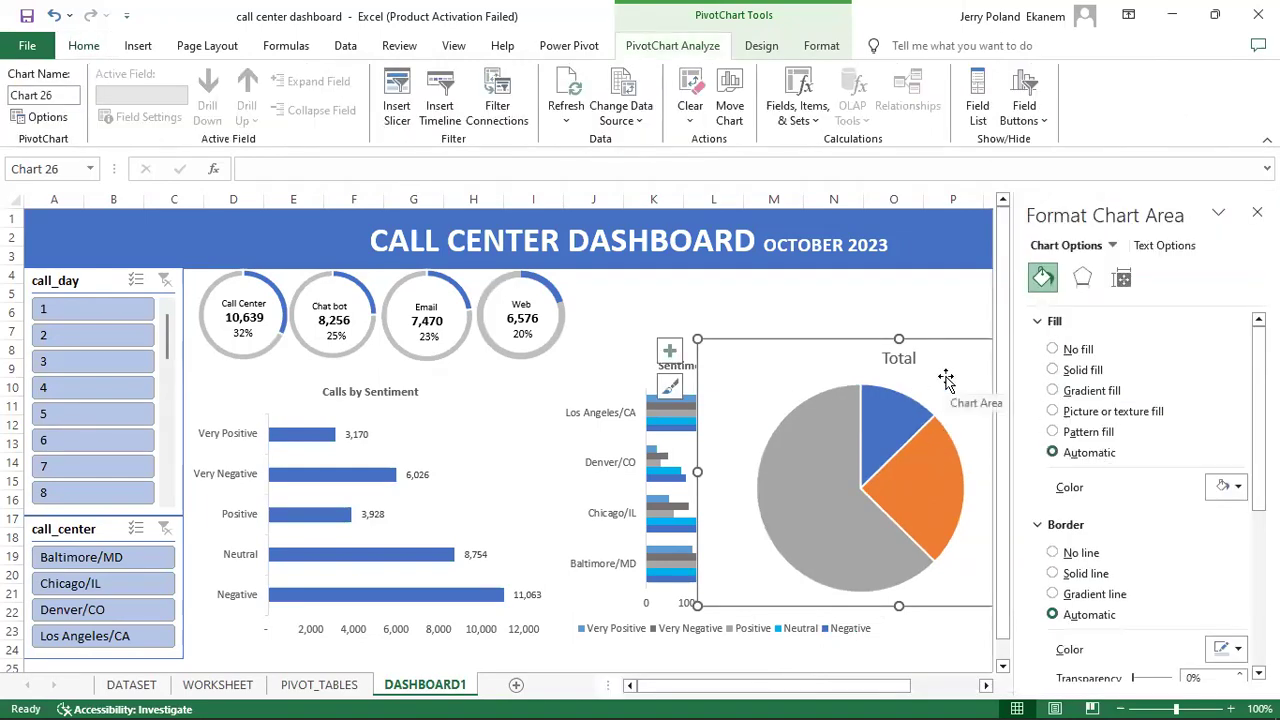
click(1052, 352)
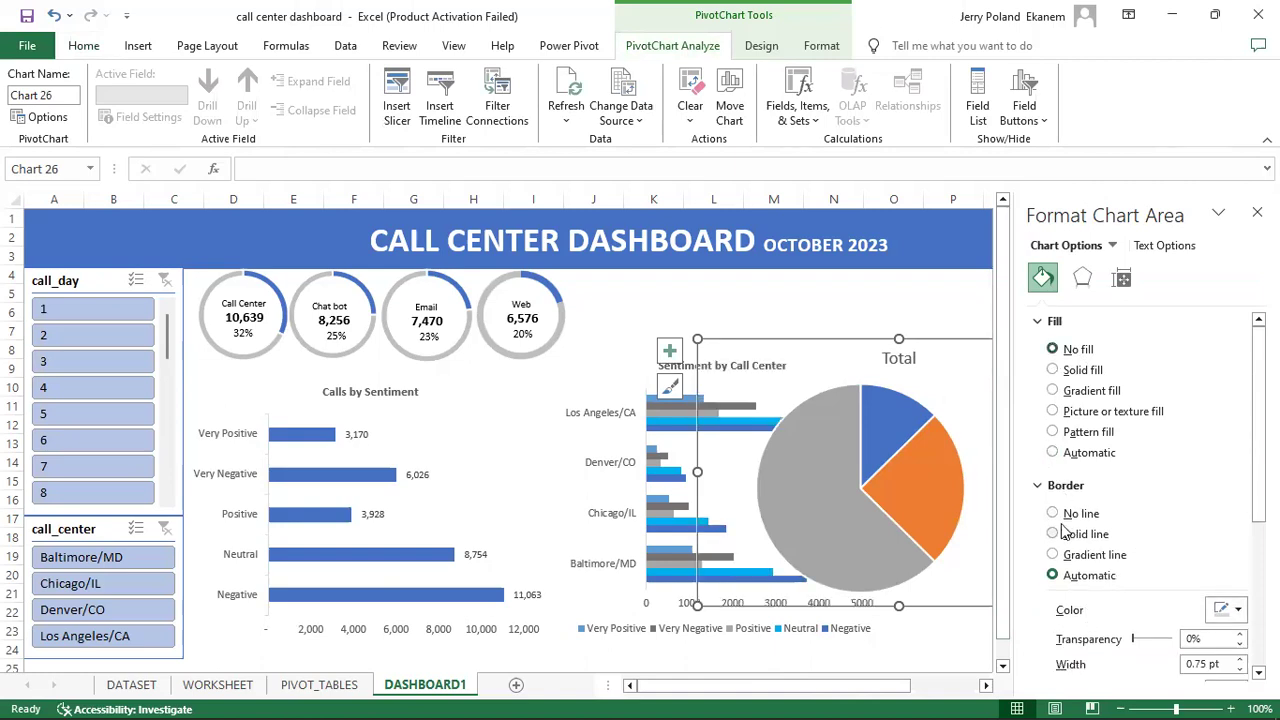
click(1053, 514)
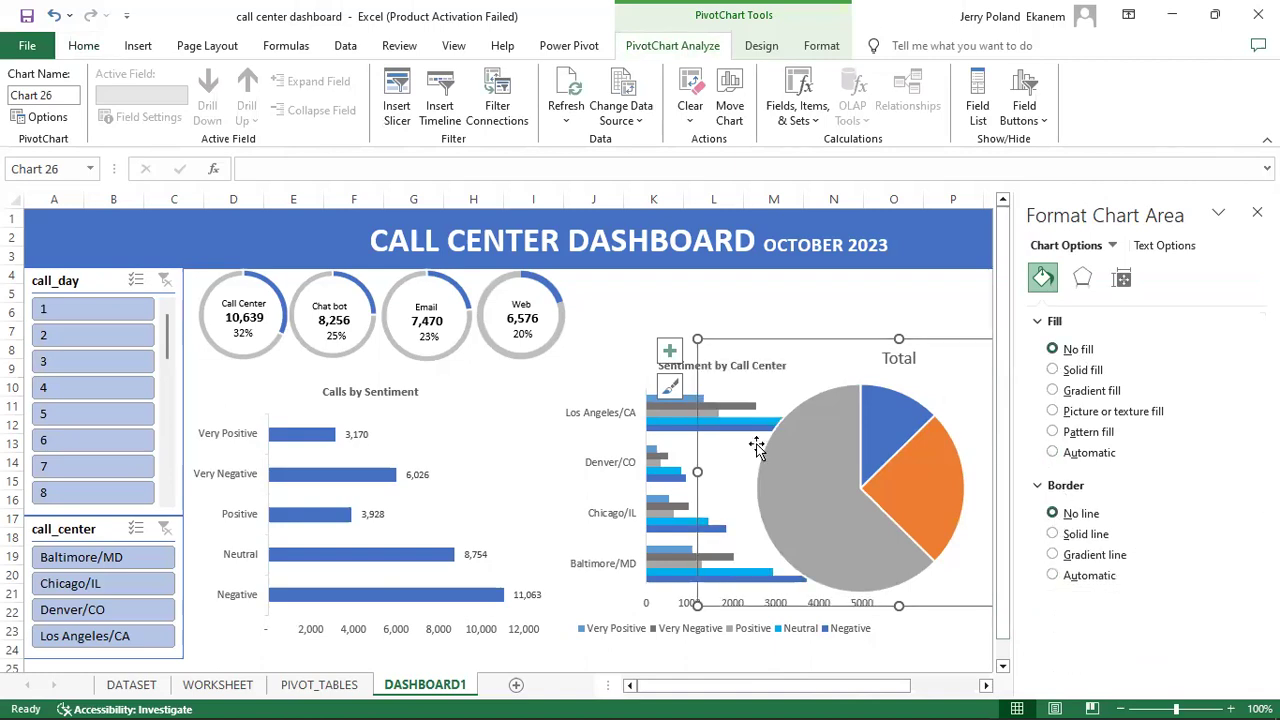
Step: Shrink the response time pie chart to fit beside the "Sentiment by Call Center" chart and close the formatting pane
drag(716, 339, 842, 383)
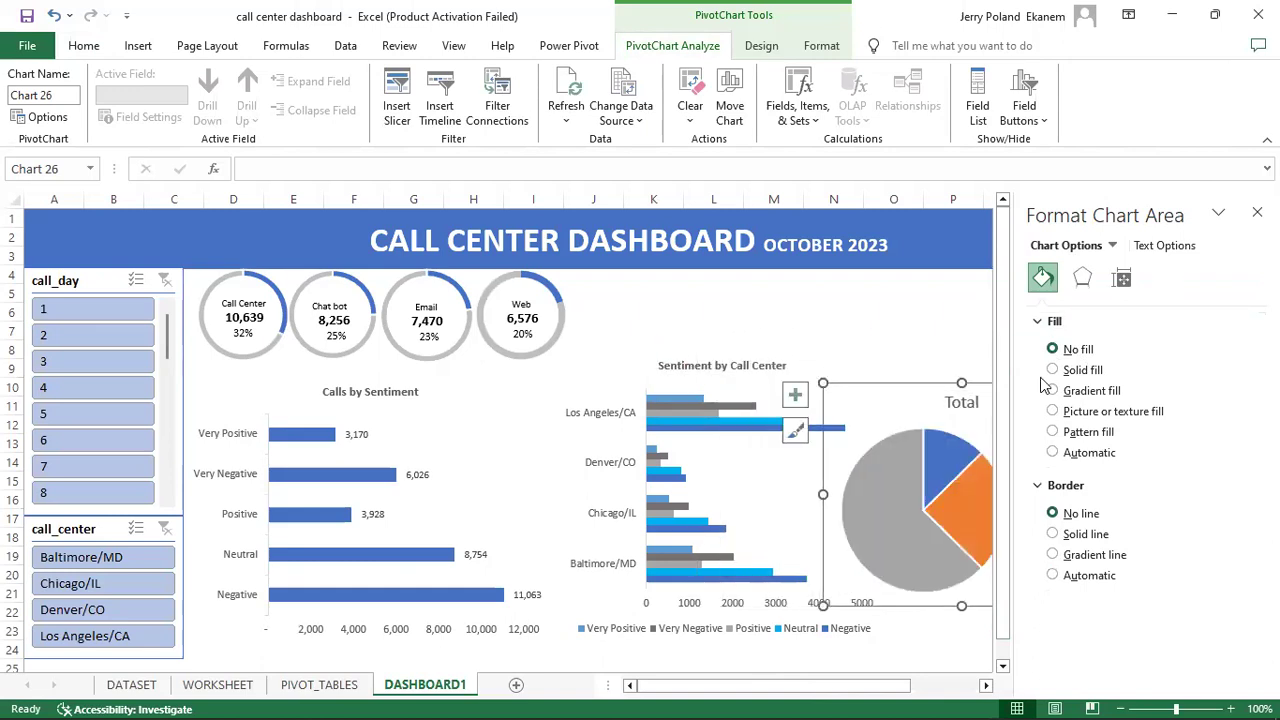
drag(819, 381, 856, 400)
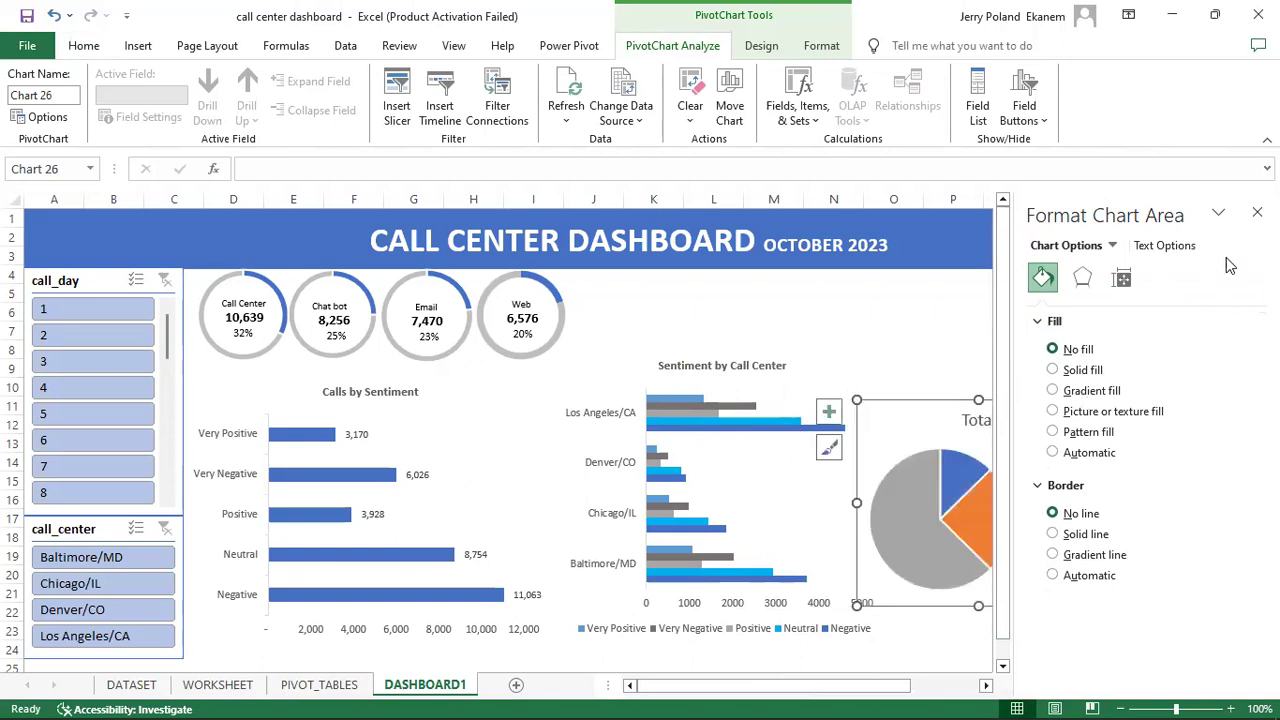
click(1257, 212)
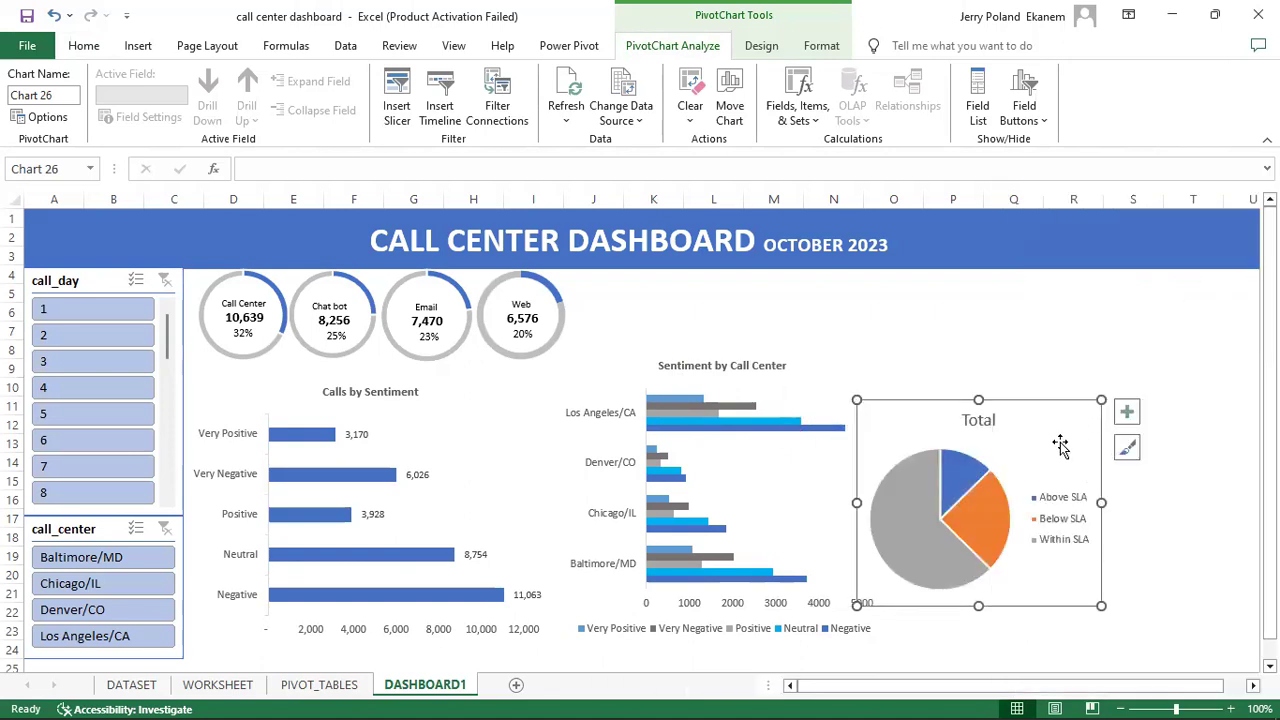
click(1080, 532)
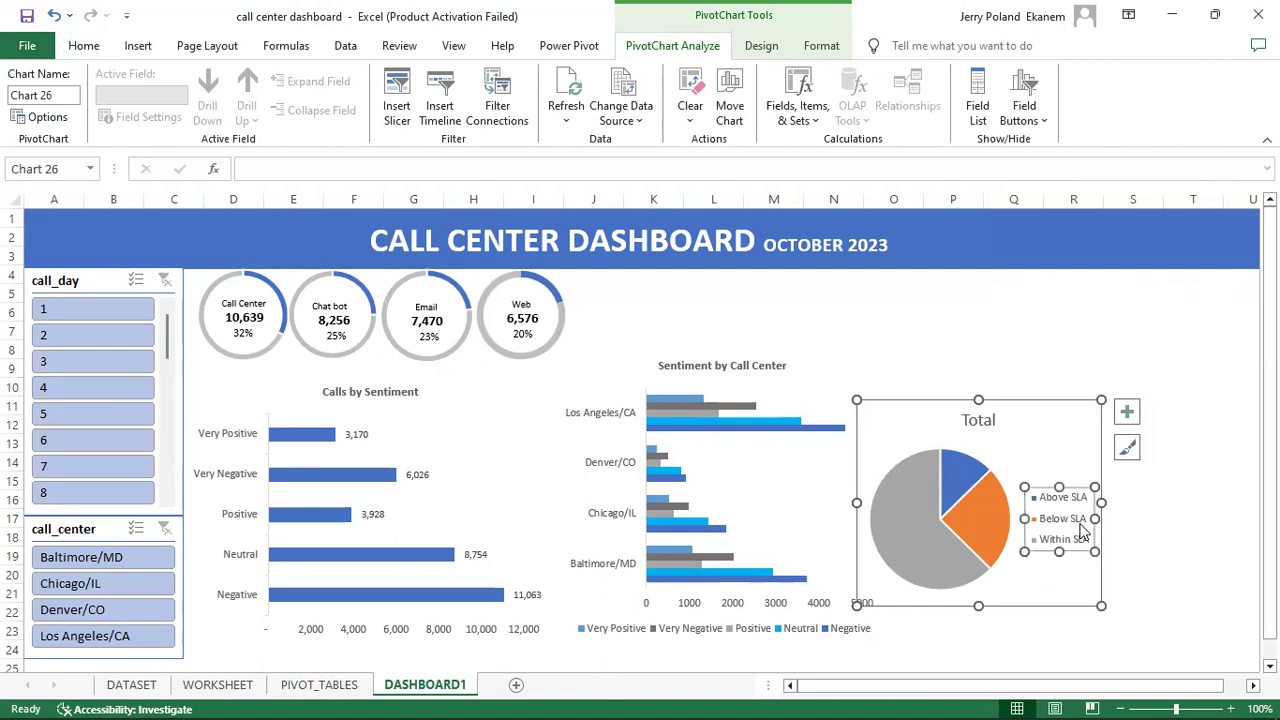
click(1081, 532)
double_click(1081, 532)
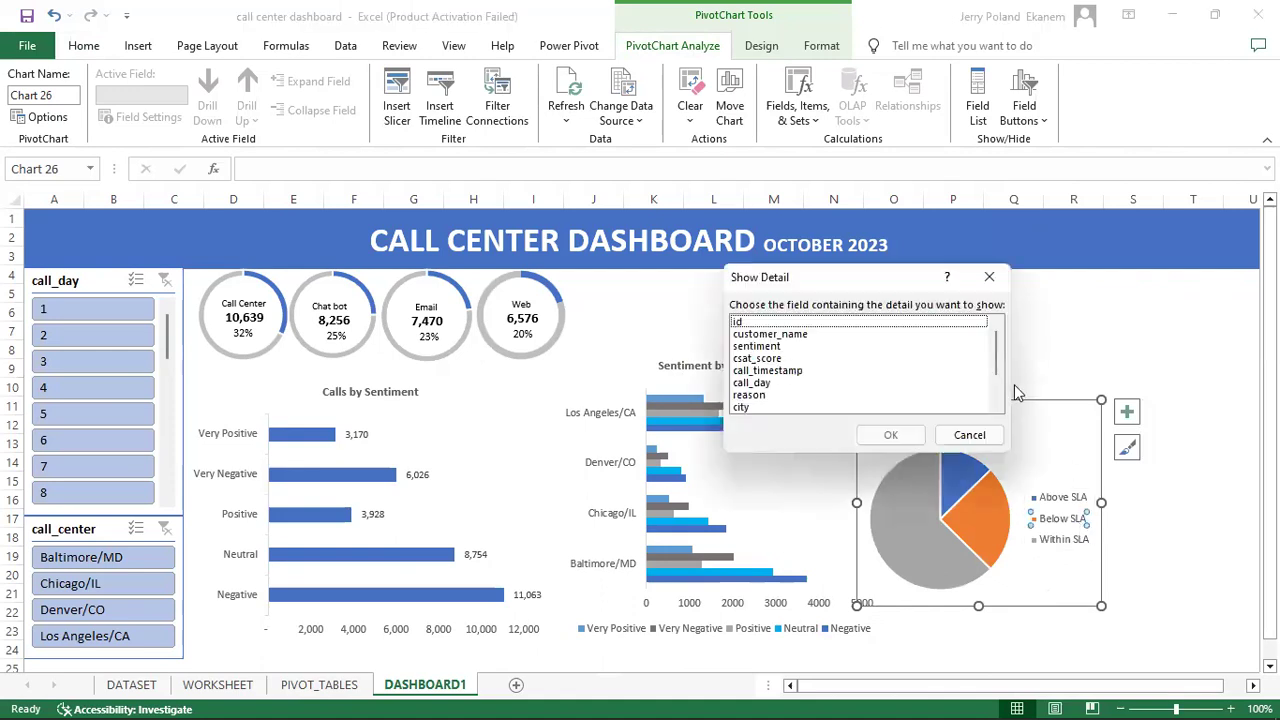
click(970, 435)
click(1063, 498)
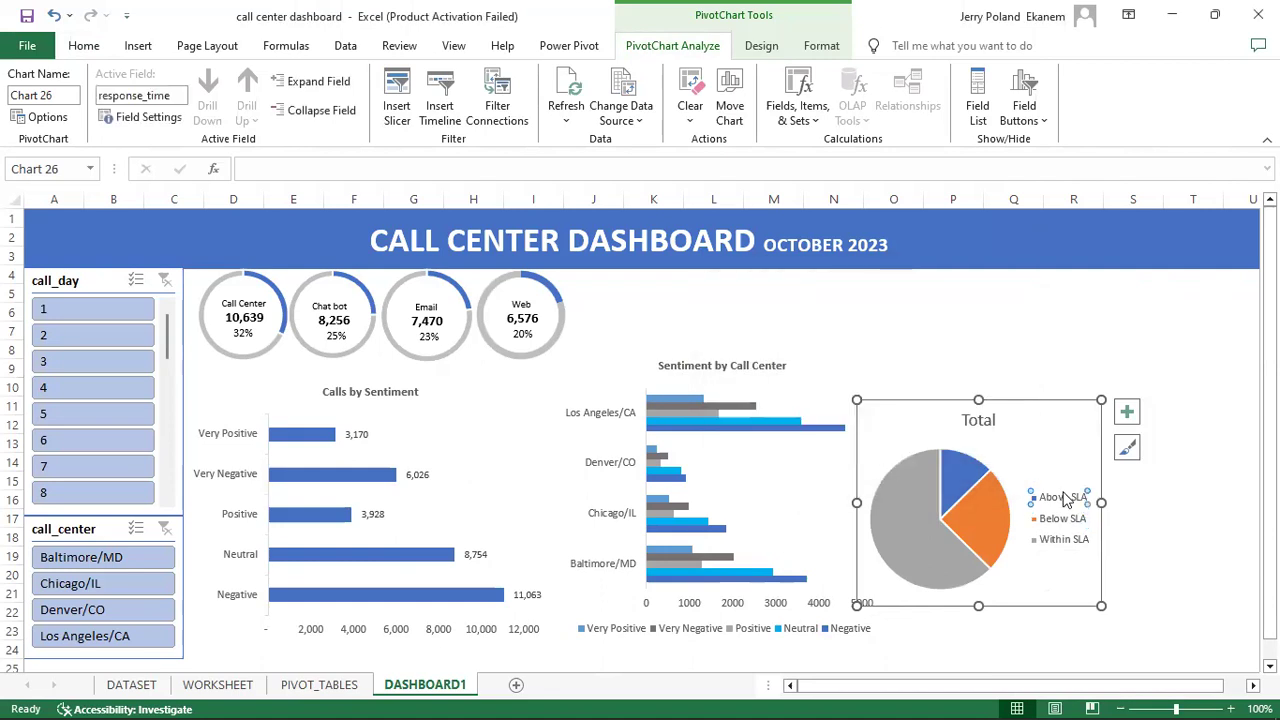
click(1063, 577)
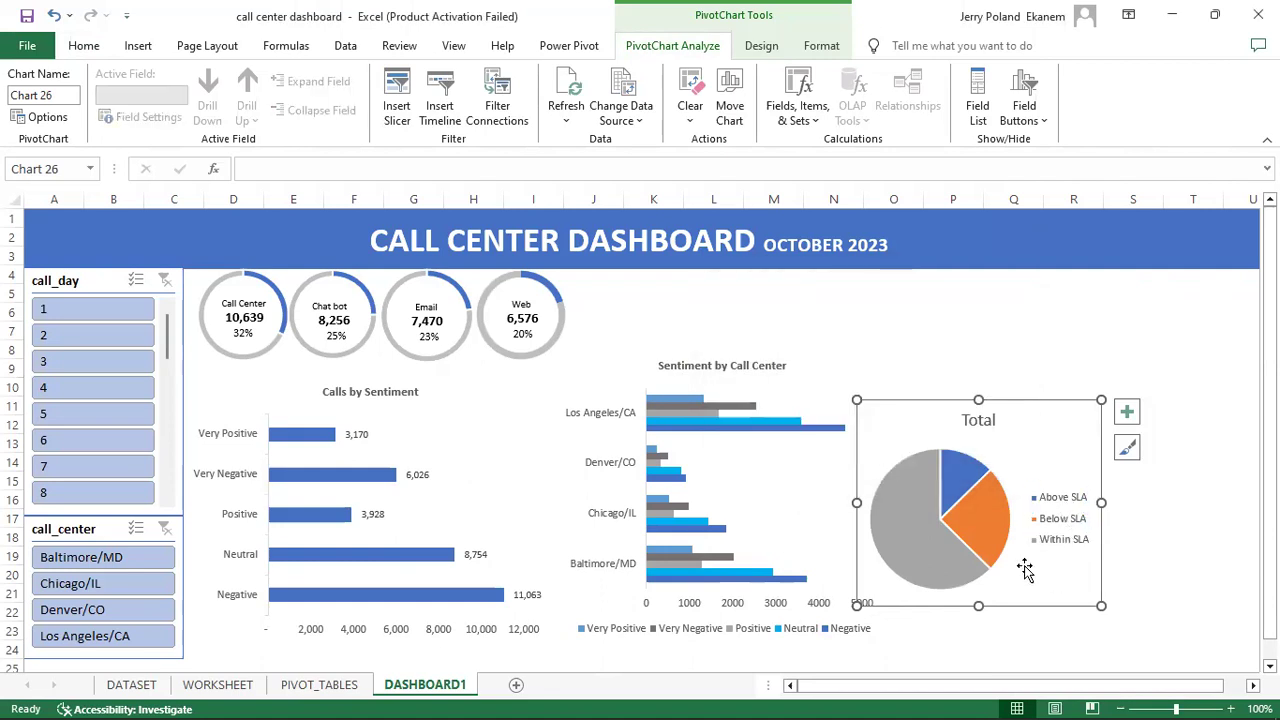
click(1045, 488)
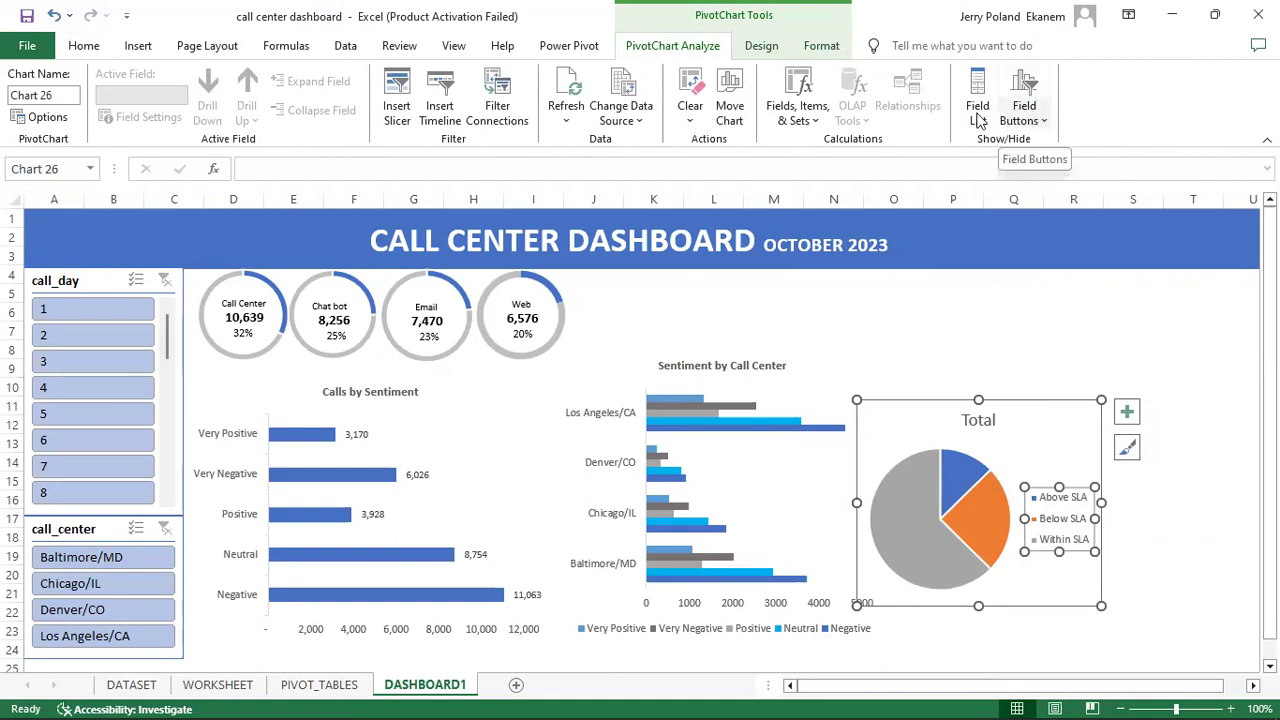
click(766, 47)
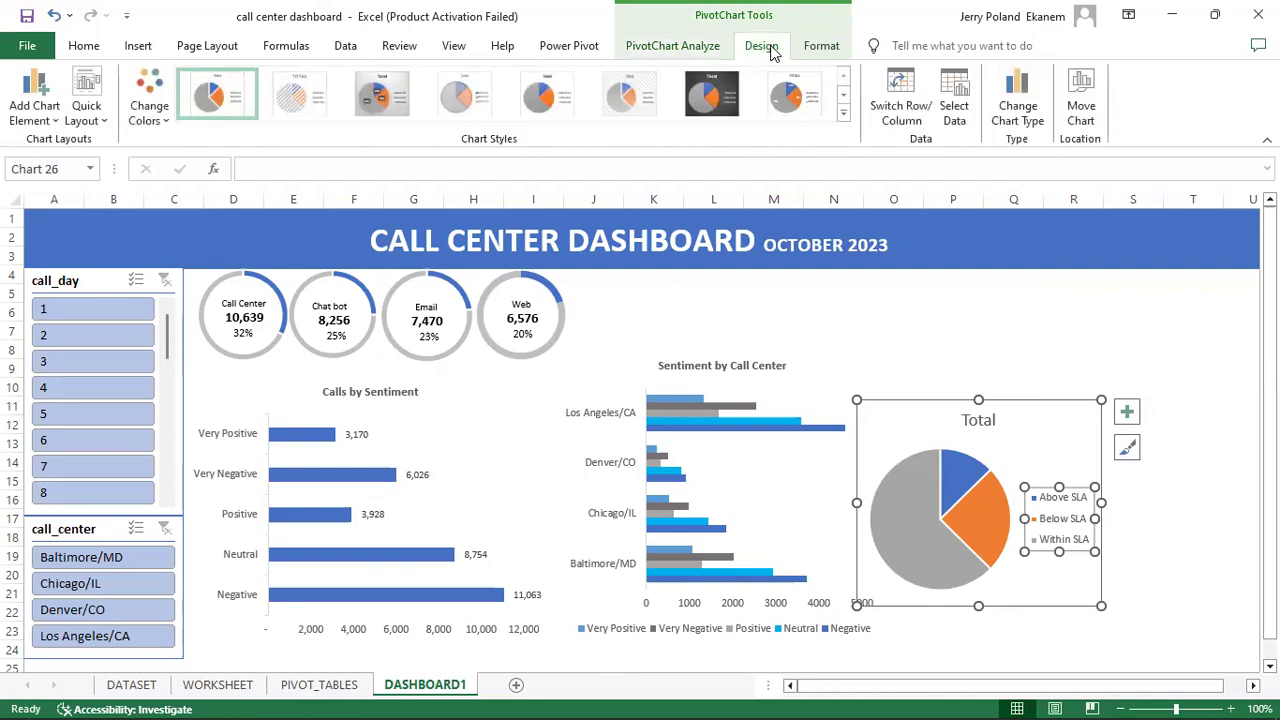
click(819, 47)
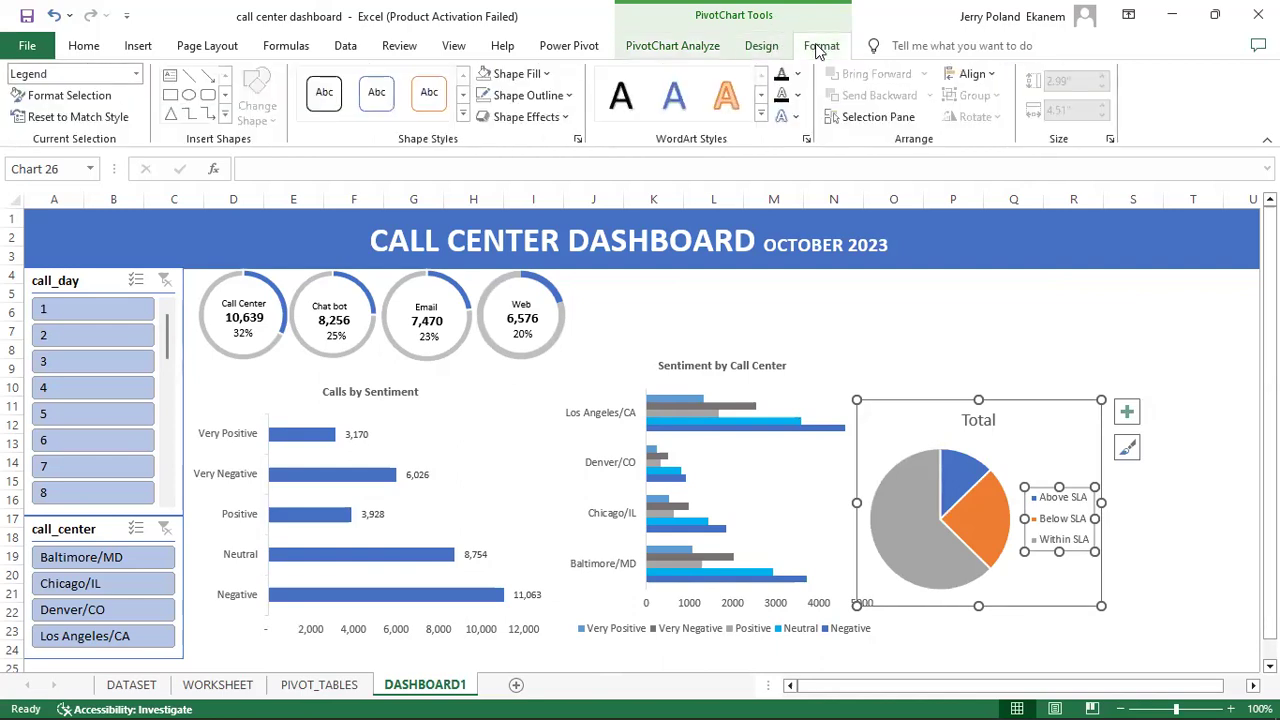
right_click(1086, 536)
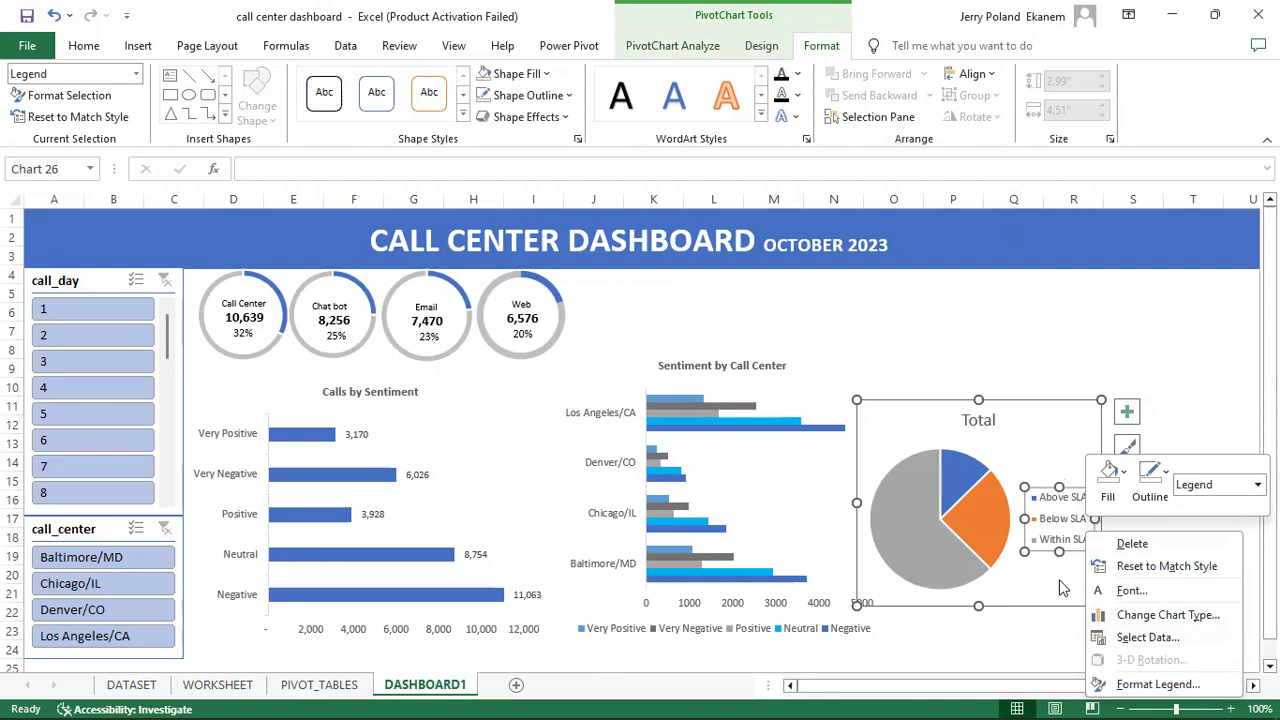
Step: Move the response time pie chart up so it overlaps the "Sentiment by Call Center" chart
click(1049, 413)
drag(1046, 403, 940, 308)
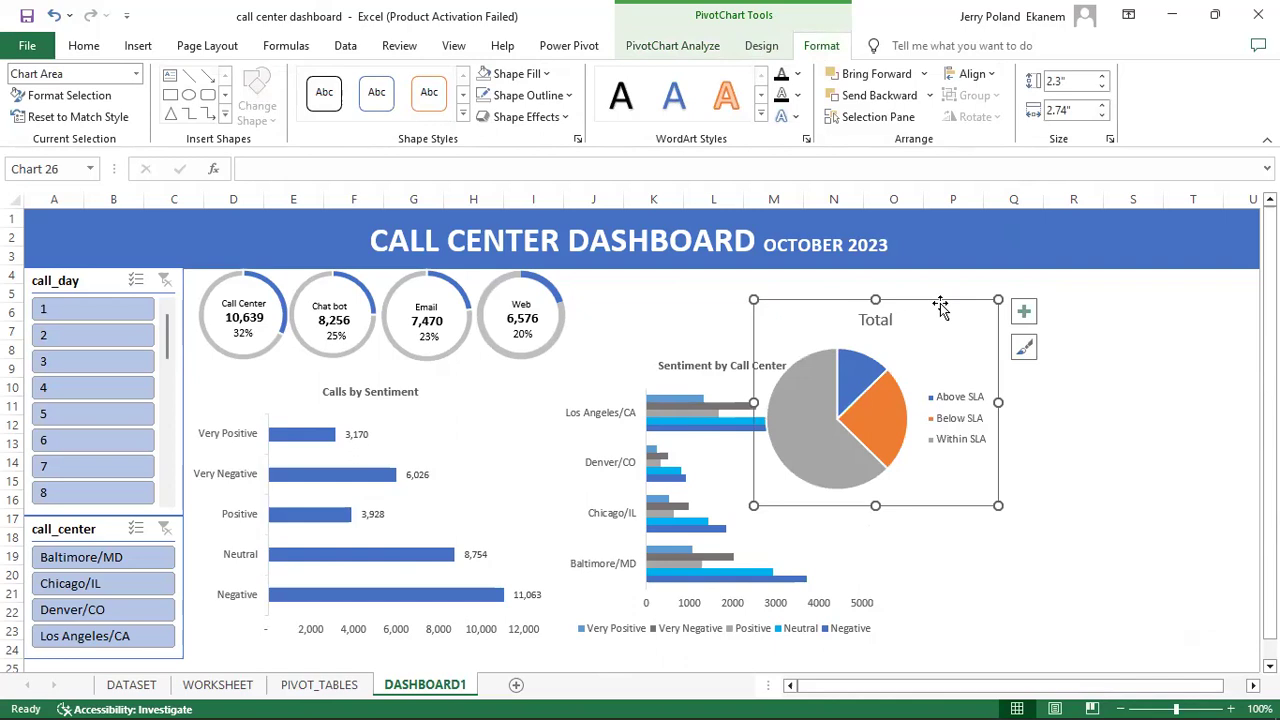
click(668, 46)
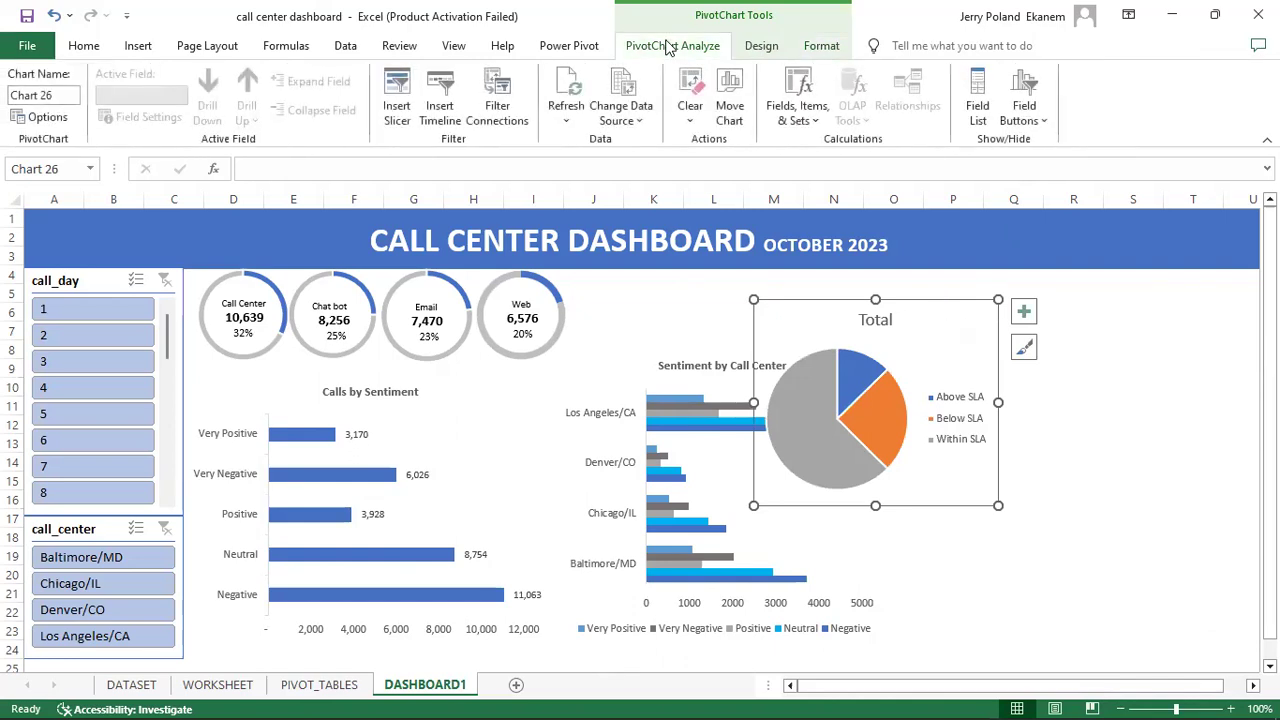
click(967, 108)
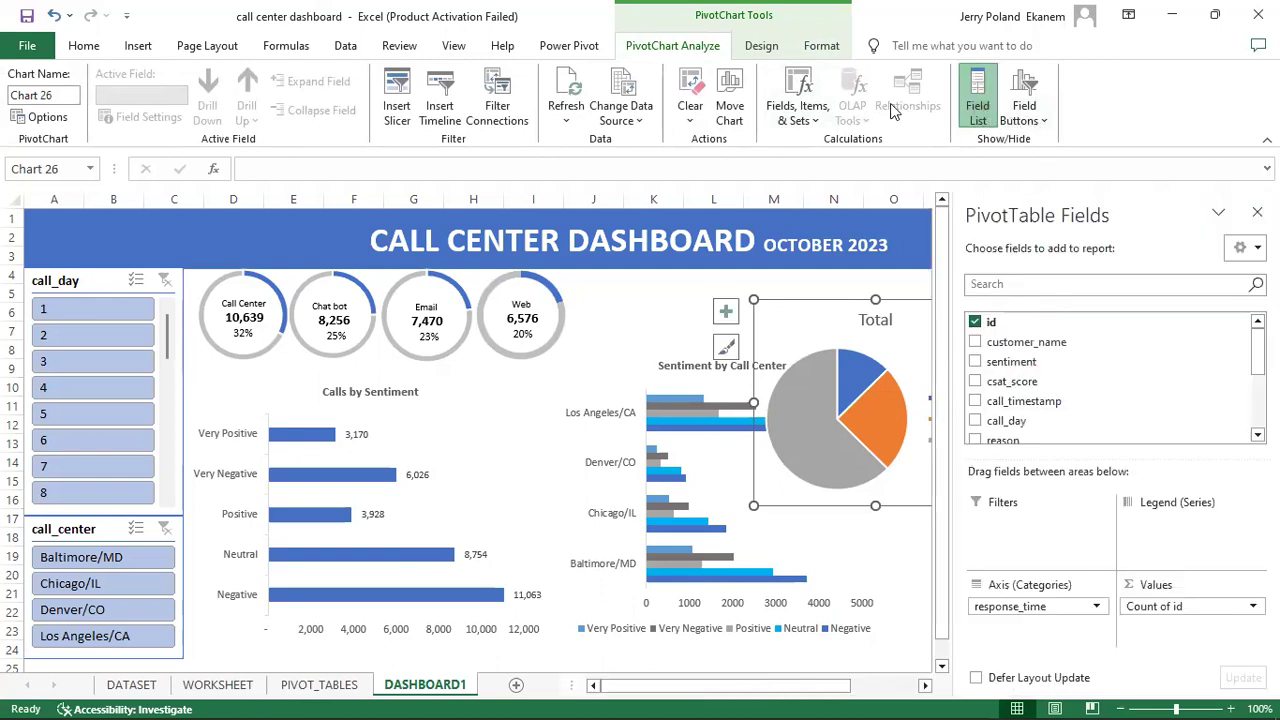
click(806, 115)
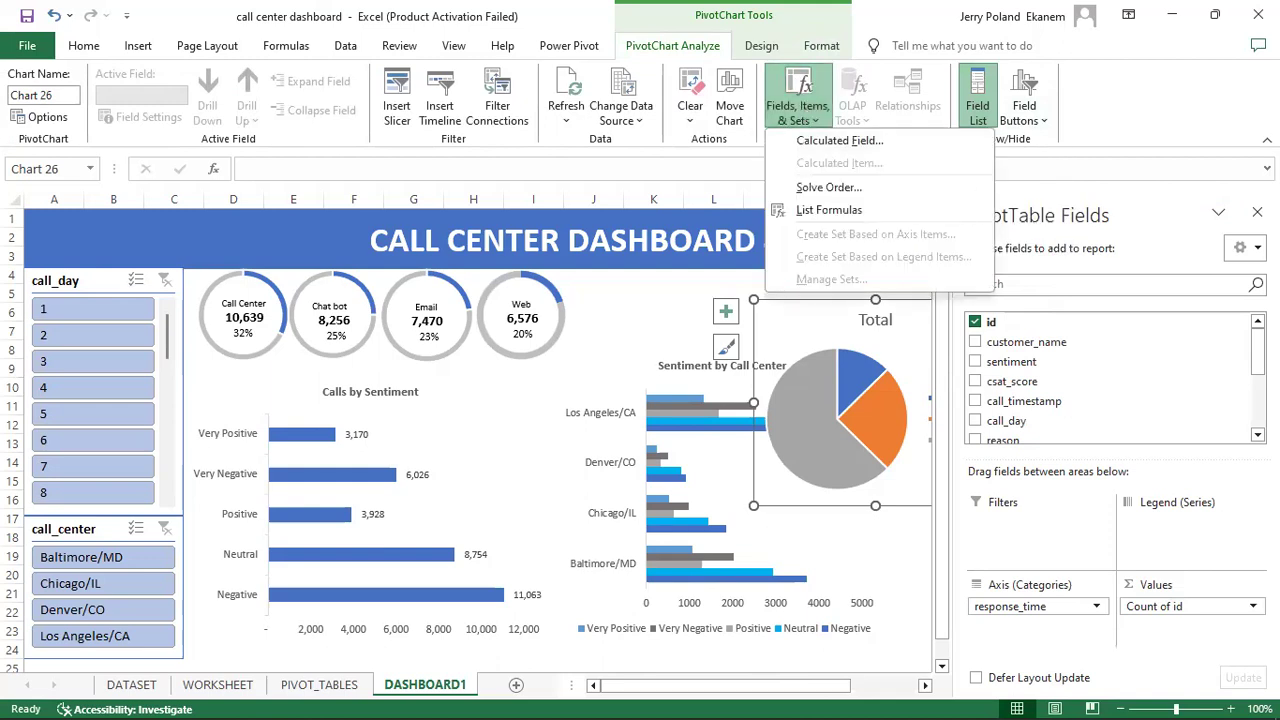
click(1257, 212)
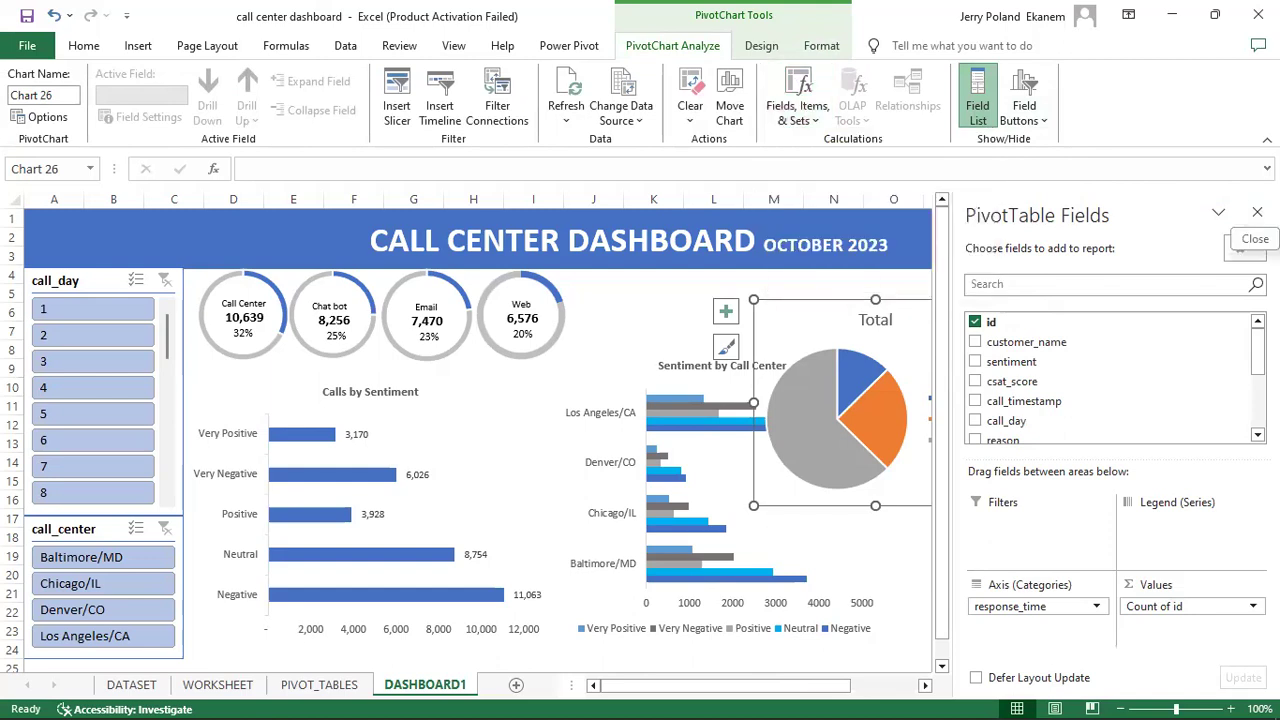
click(1257, 212)
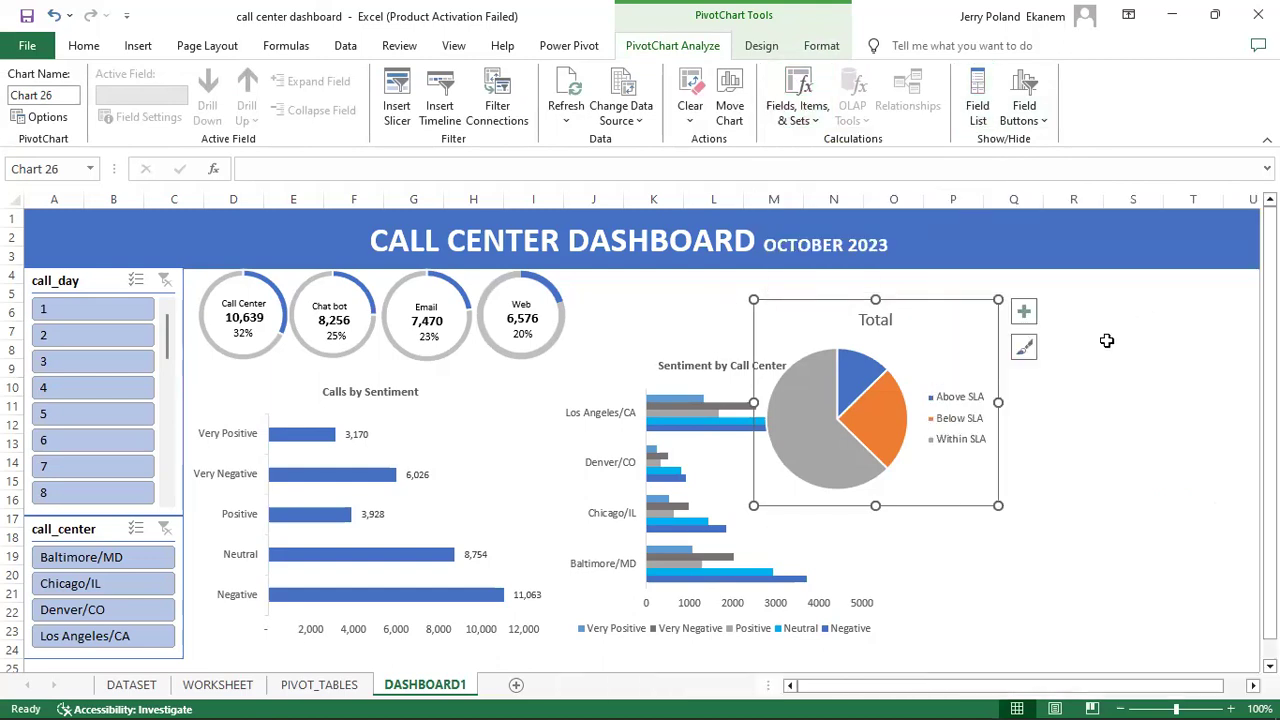
Step: Set the legend position of the response time pie chart to Bottom
click(963, 425)
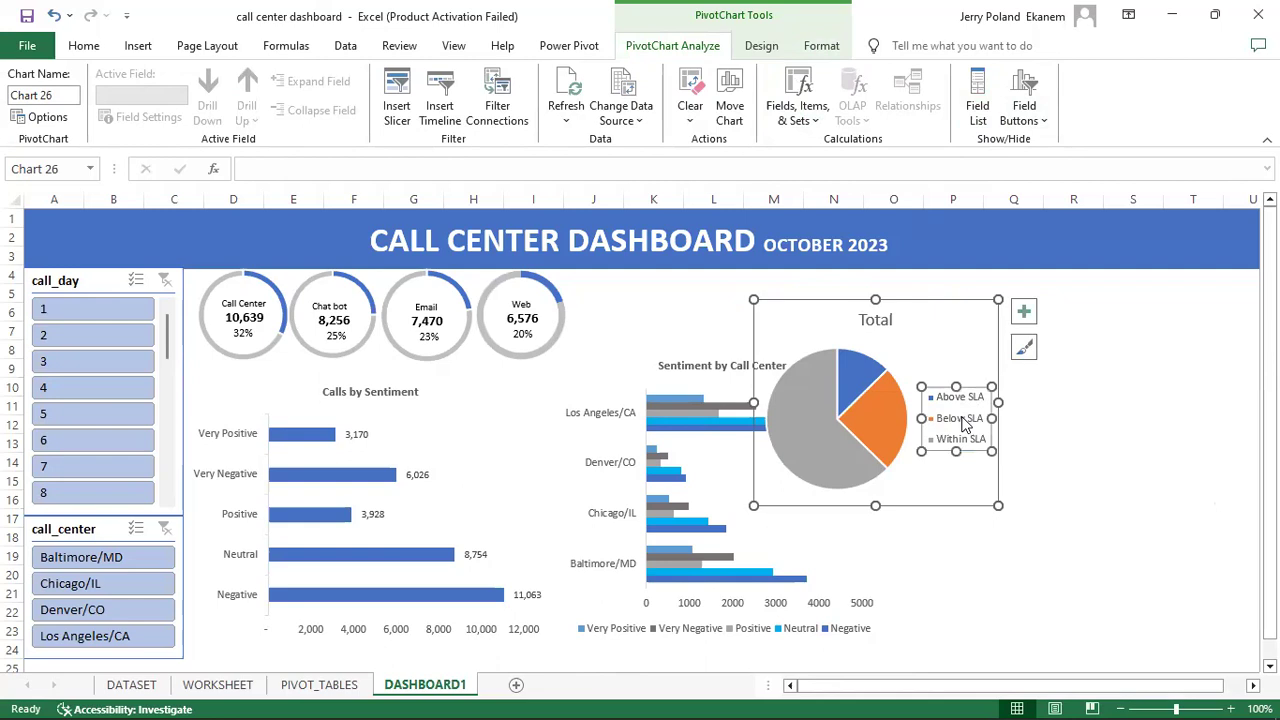
right_click(963, 425)
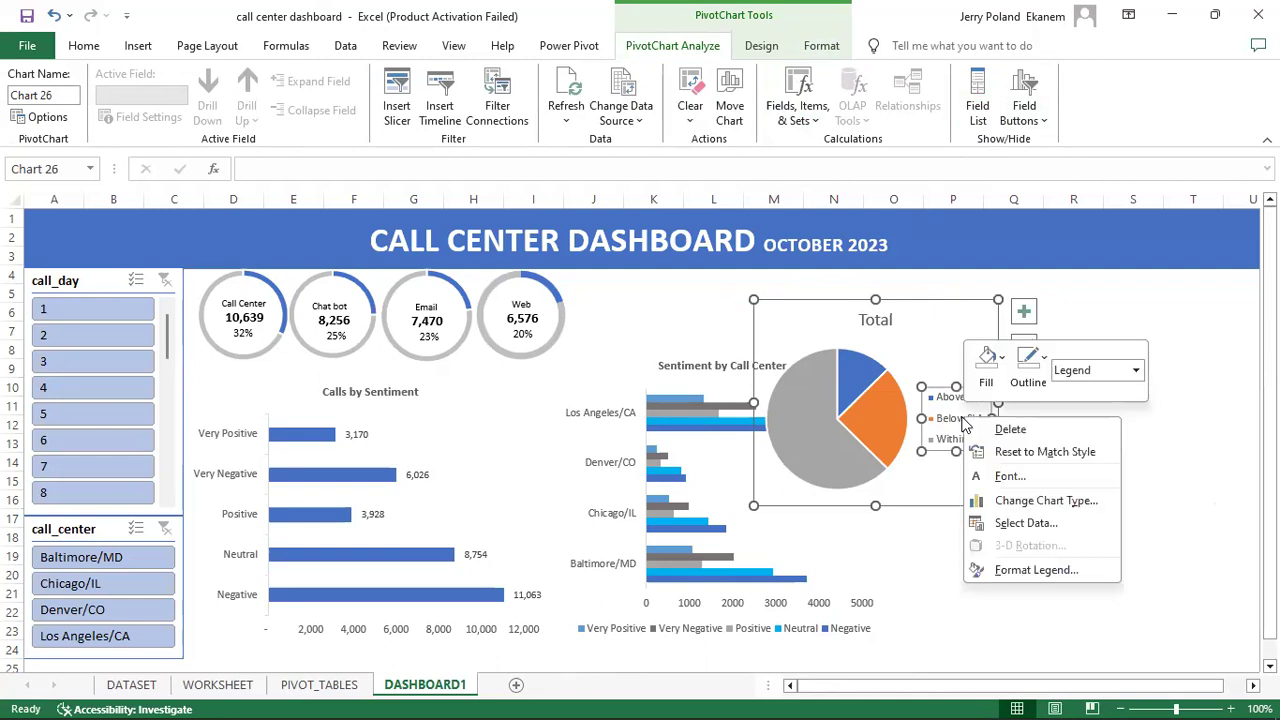
click(1037, 570)
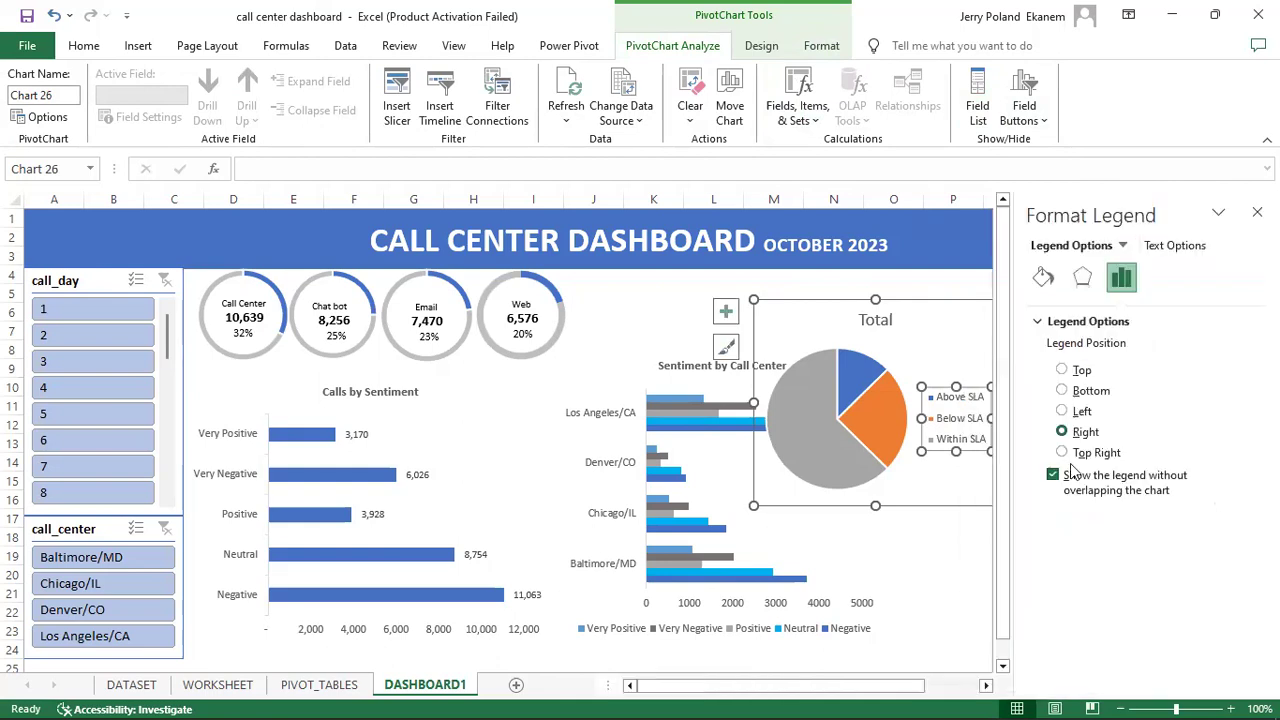
click(1096, 396)
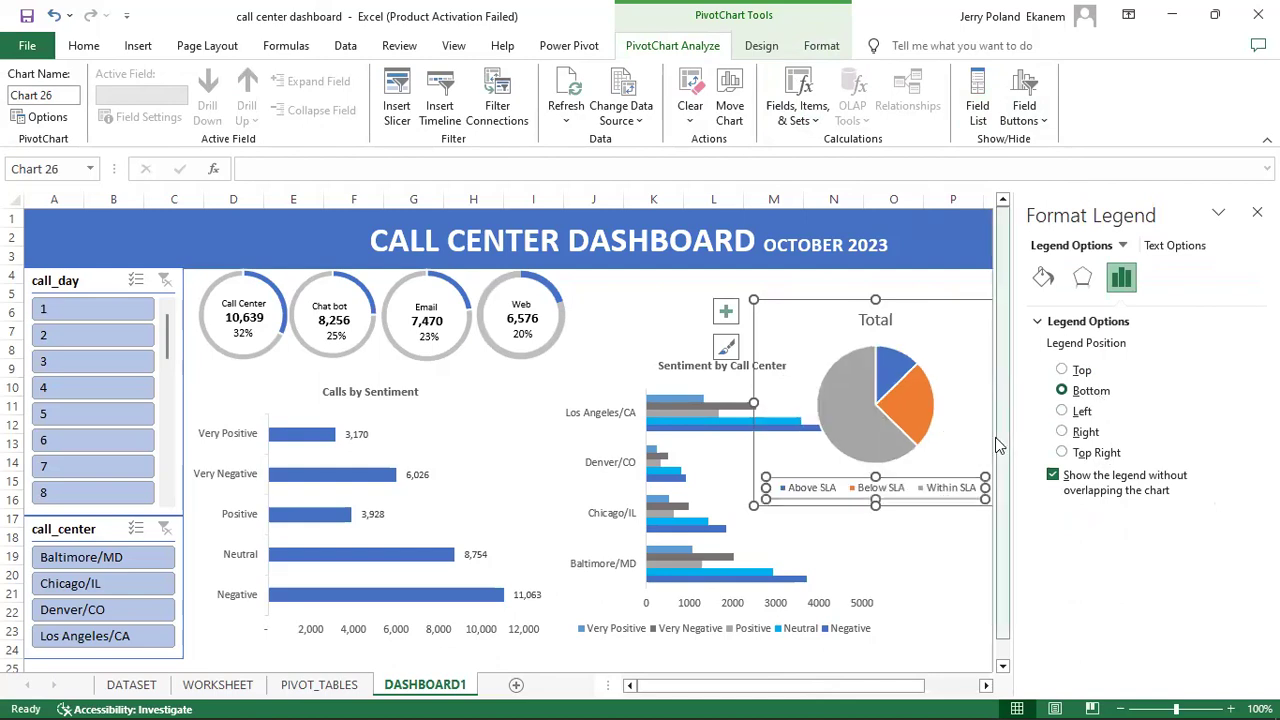
click(966, 561)
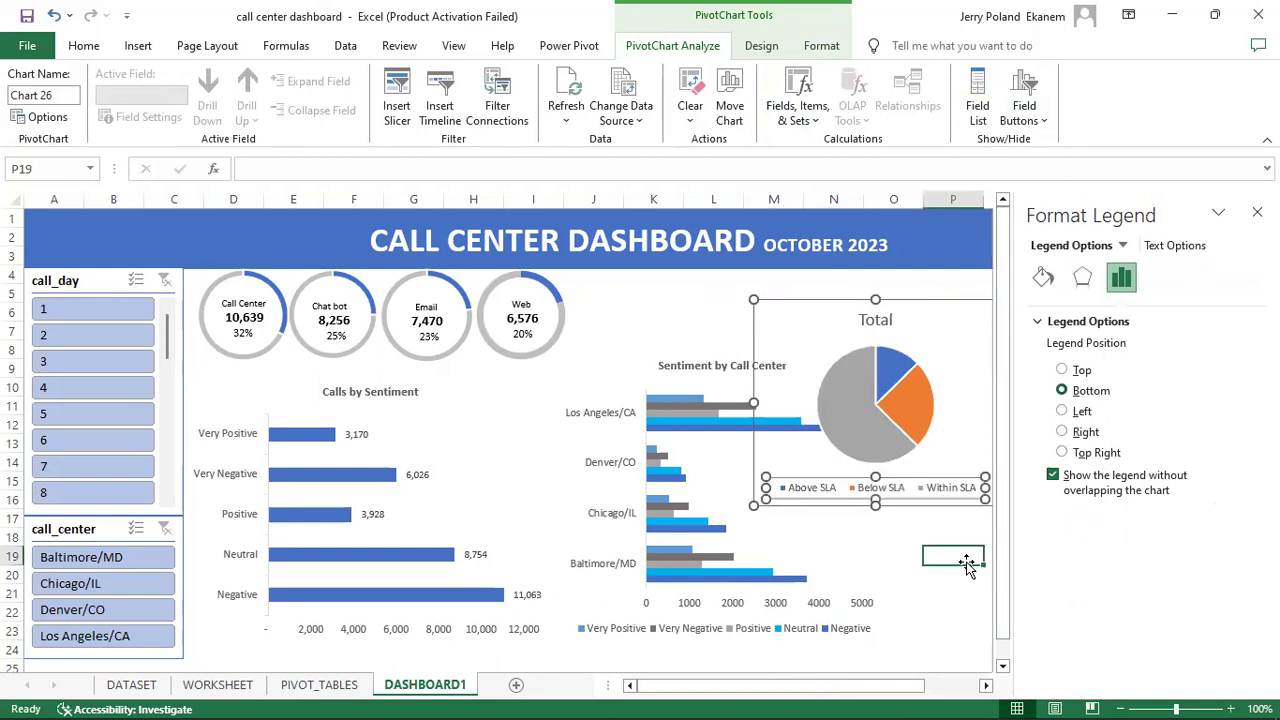
Step: Recolor the orange "Below SLA" slice of the response time pie chart with the standard light blue
click(906, 402)
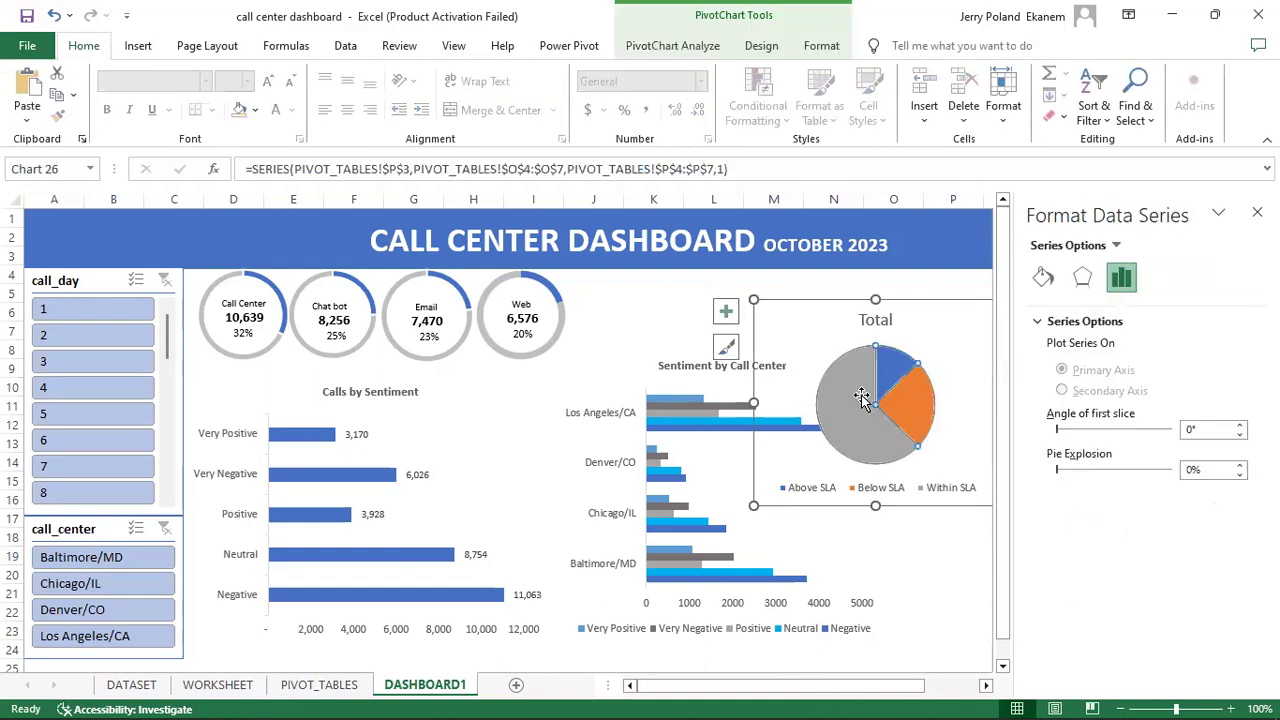
click(851, 391)
click(919, 404)
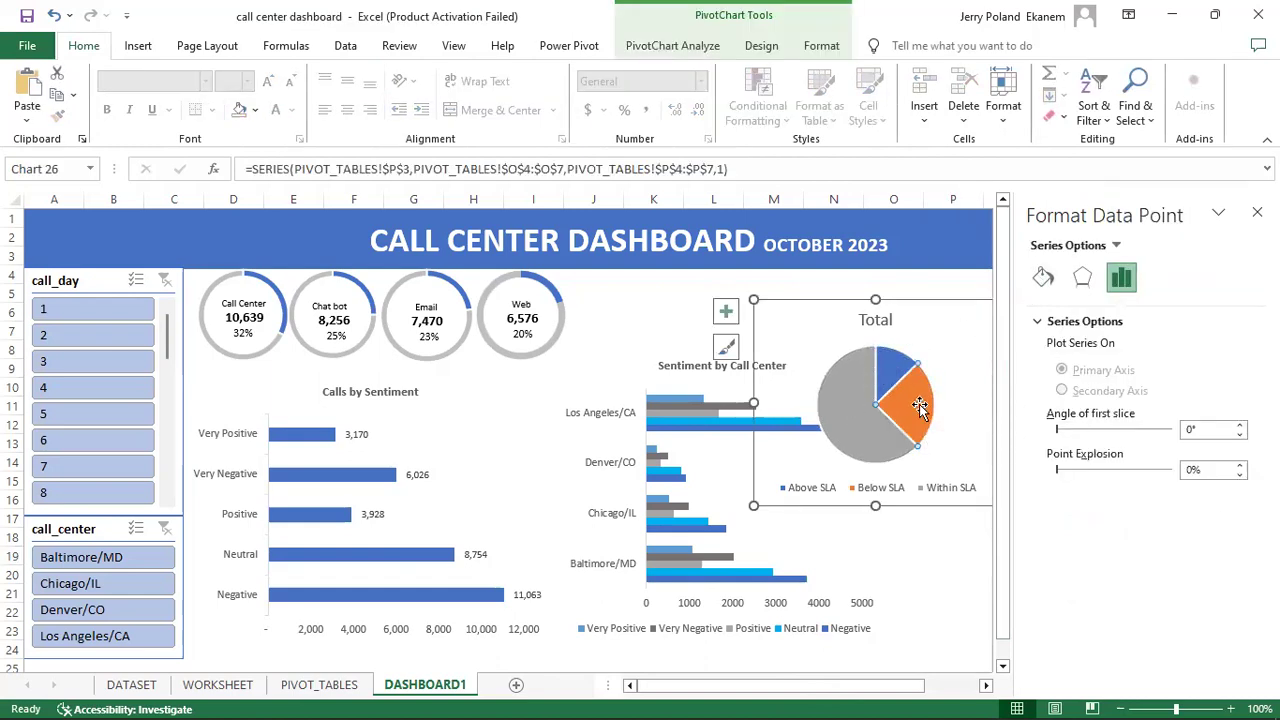
click(1044, 284)
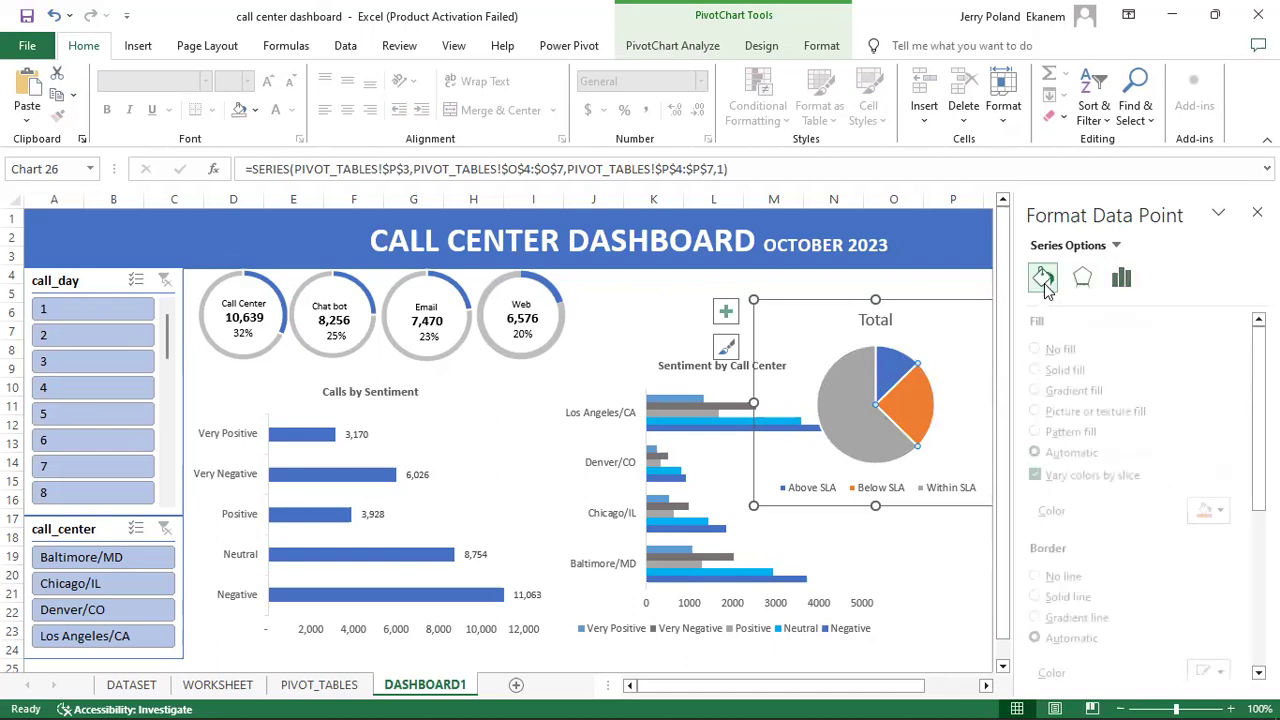
click(1239, 516)
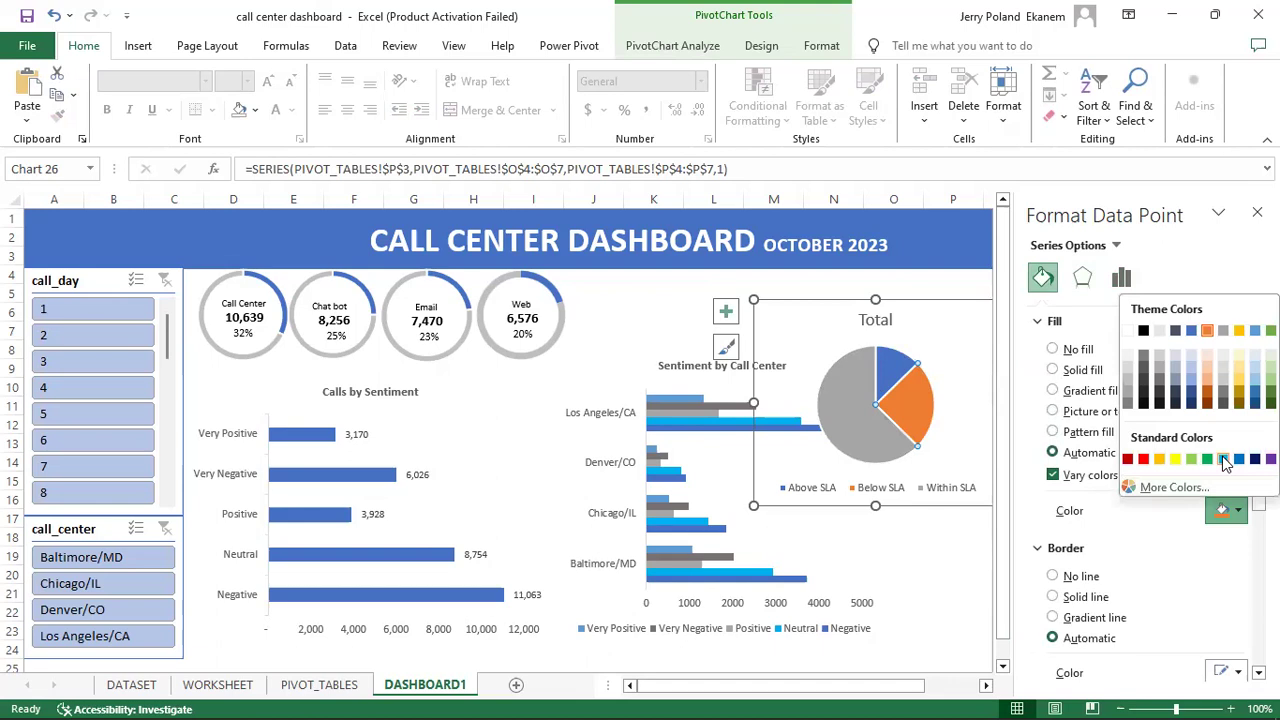
click(1224, 460)
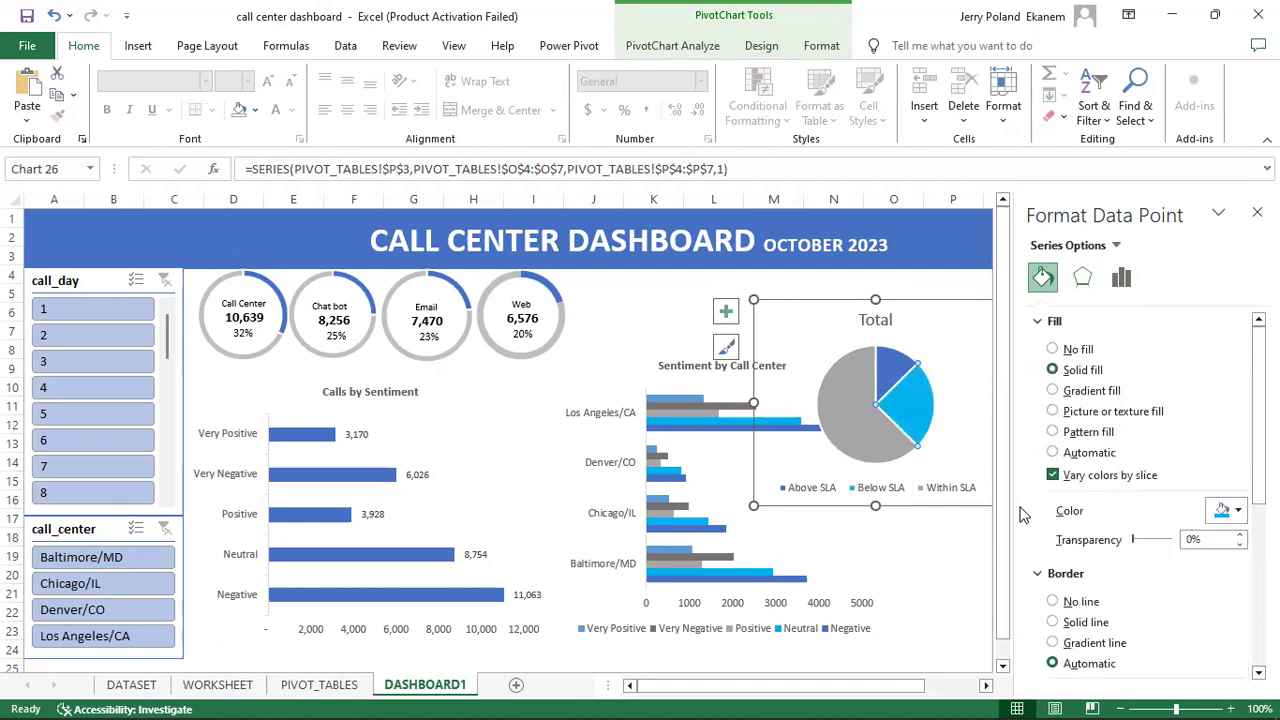
click(951, 565)
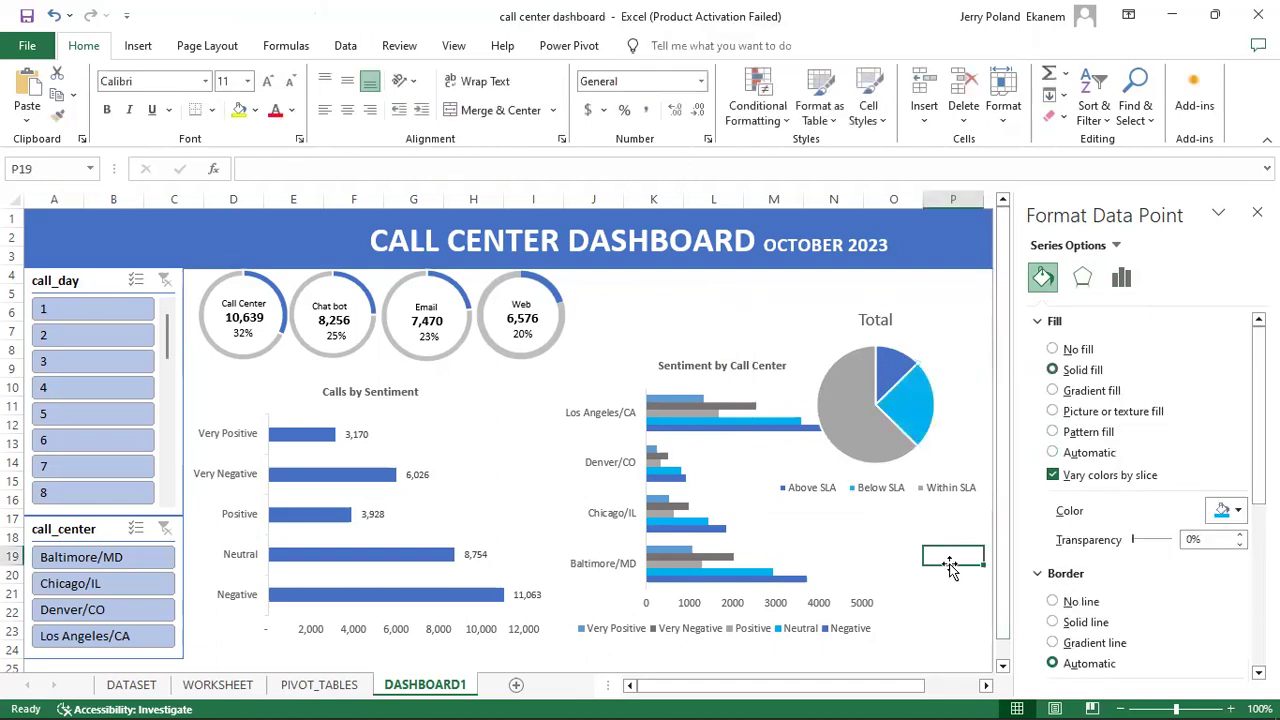
Step: Replace the response time pie chart's title with "Calls by Respnsive Time"
click(884, 318)
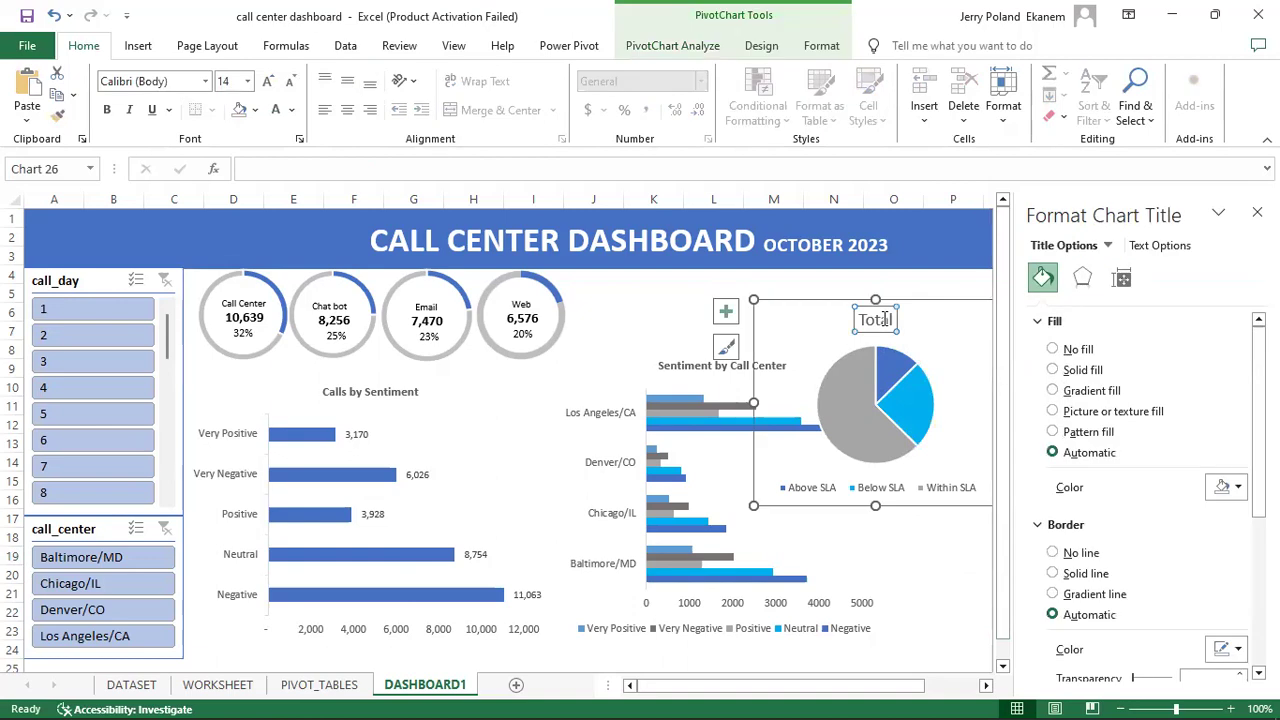
click(888, 318)
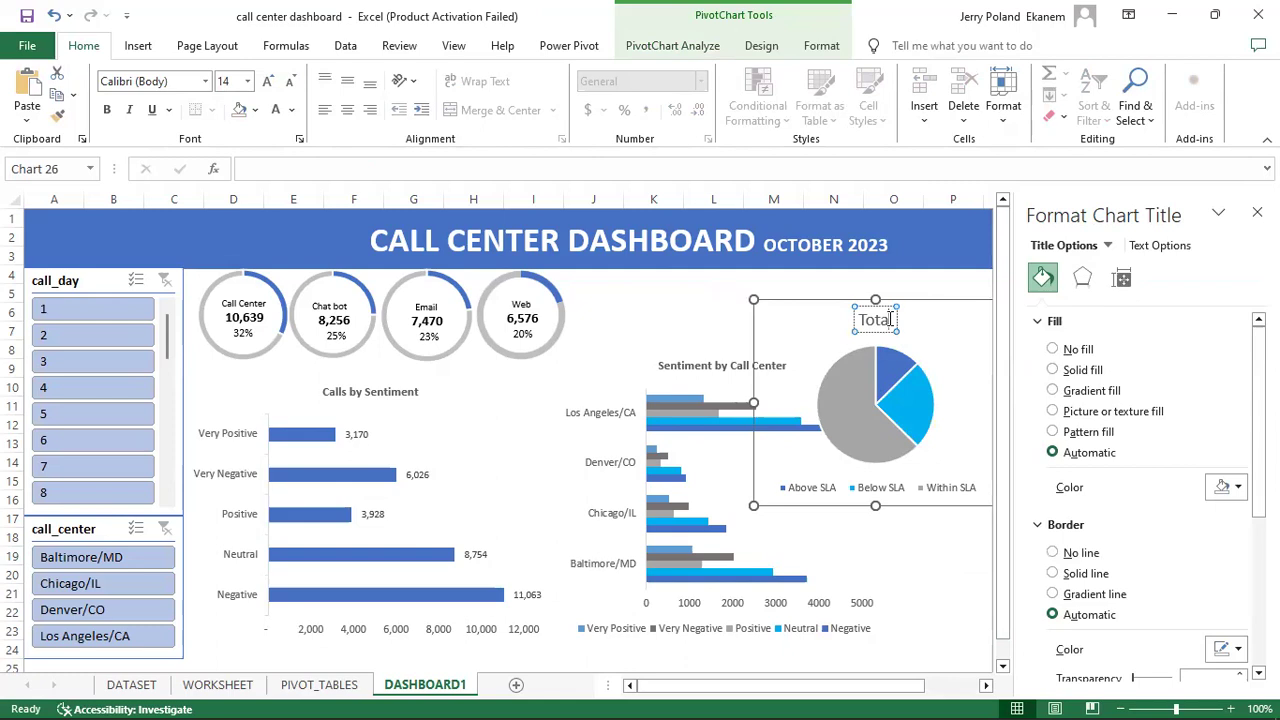
key(BackSpace)
key(BackSpace)
key(BackSpace)
key(BackSpace)
key(BackSpace)
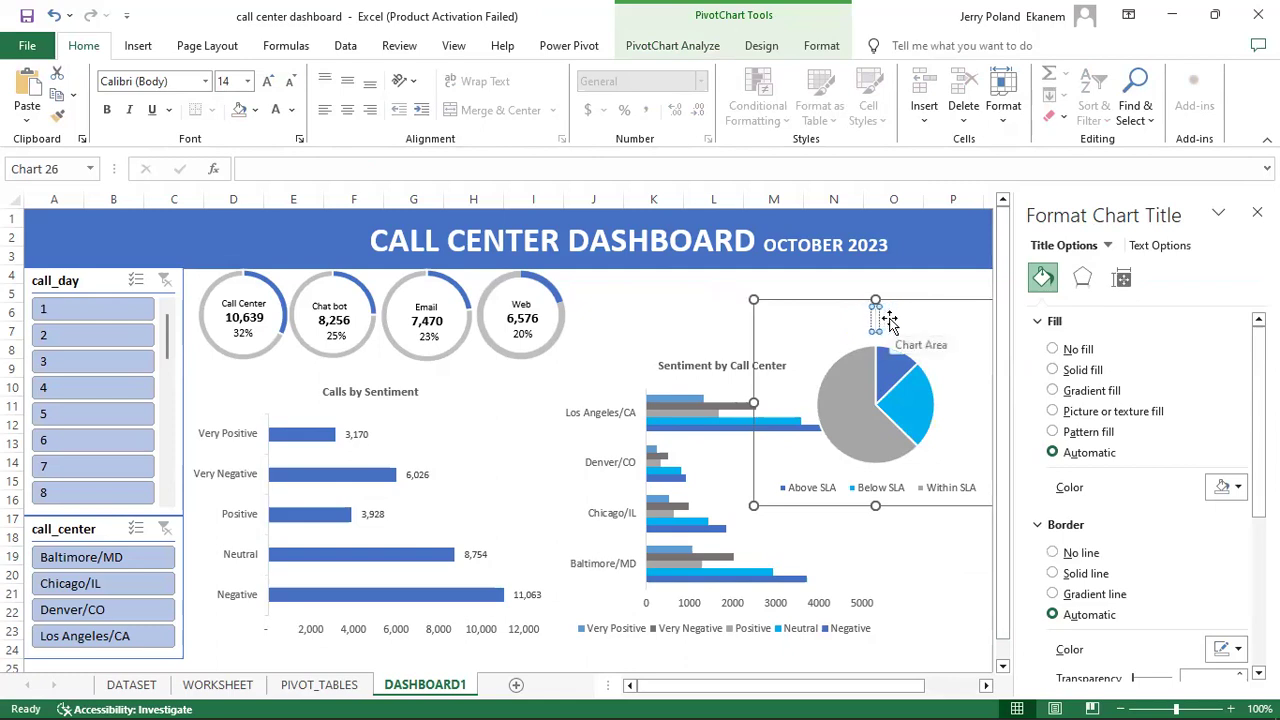
text(Calls by)
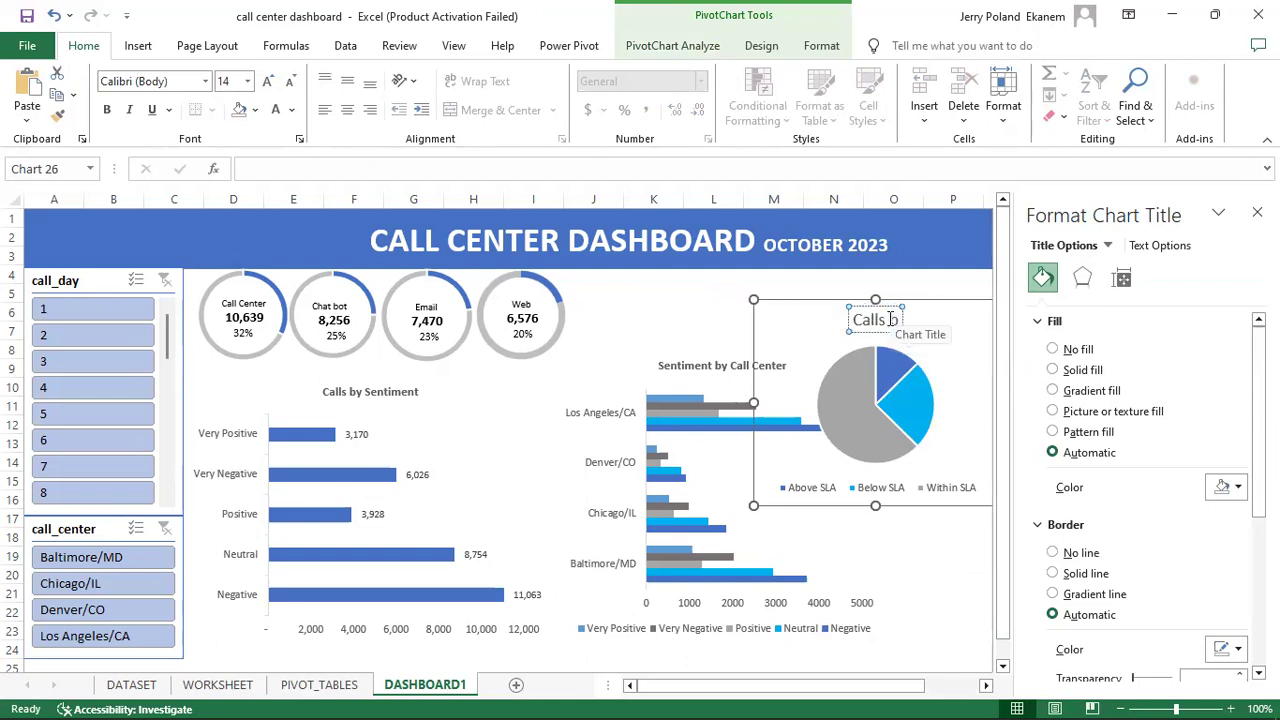
text( E)
key(BackSpace)
key(BackSpace)
text(ES)
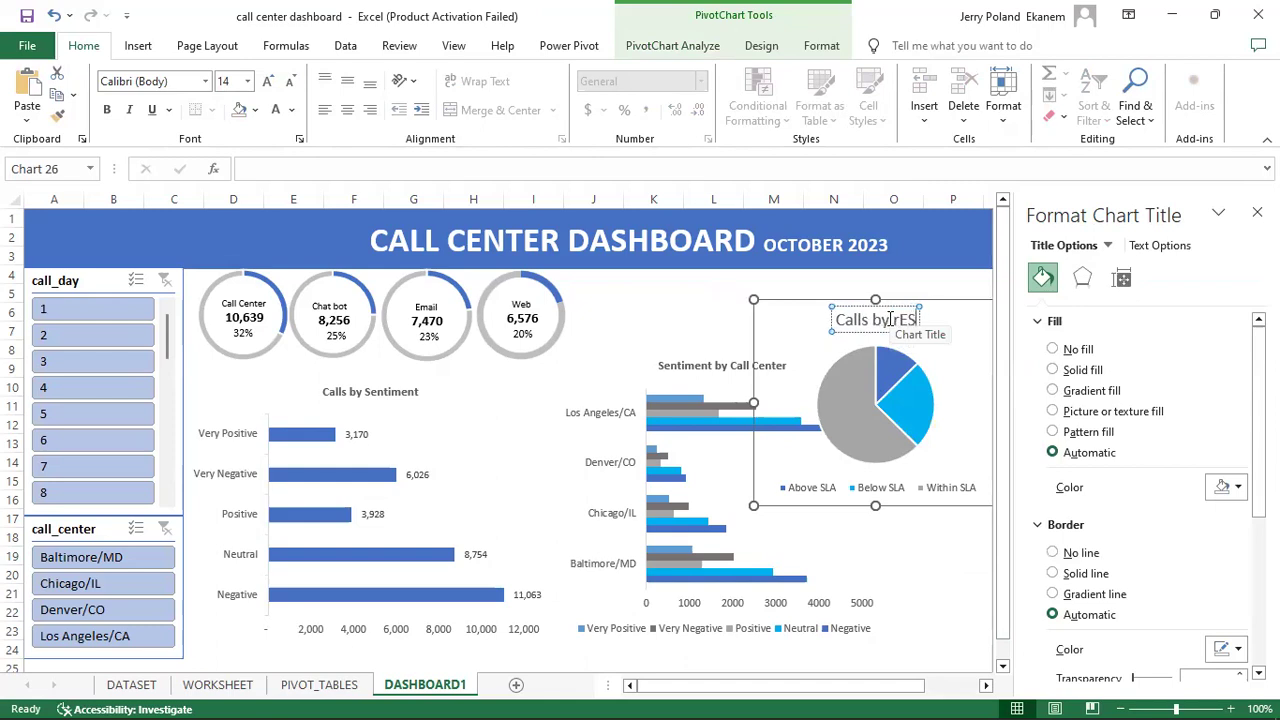
key(BackSpace)
key(BackSpace)
text(R)
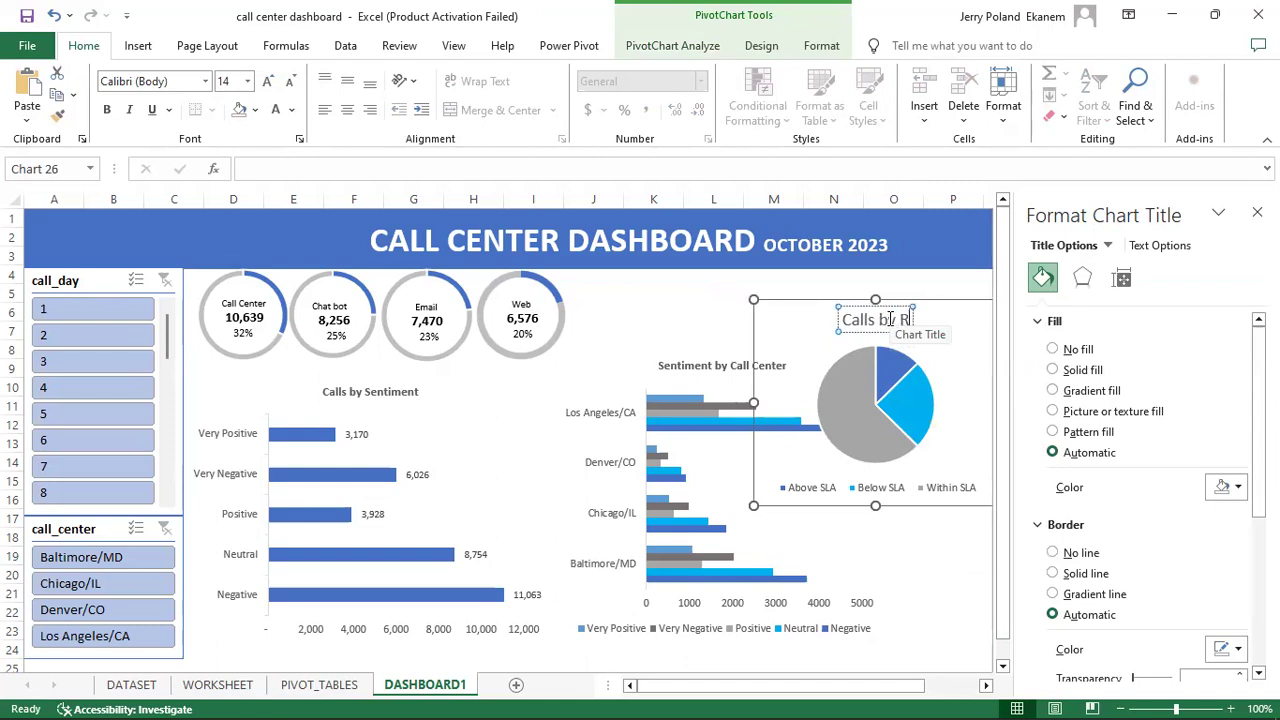
text(es)
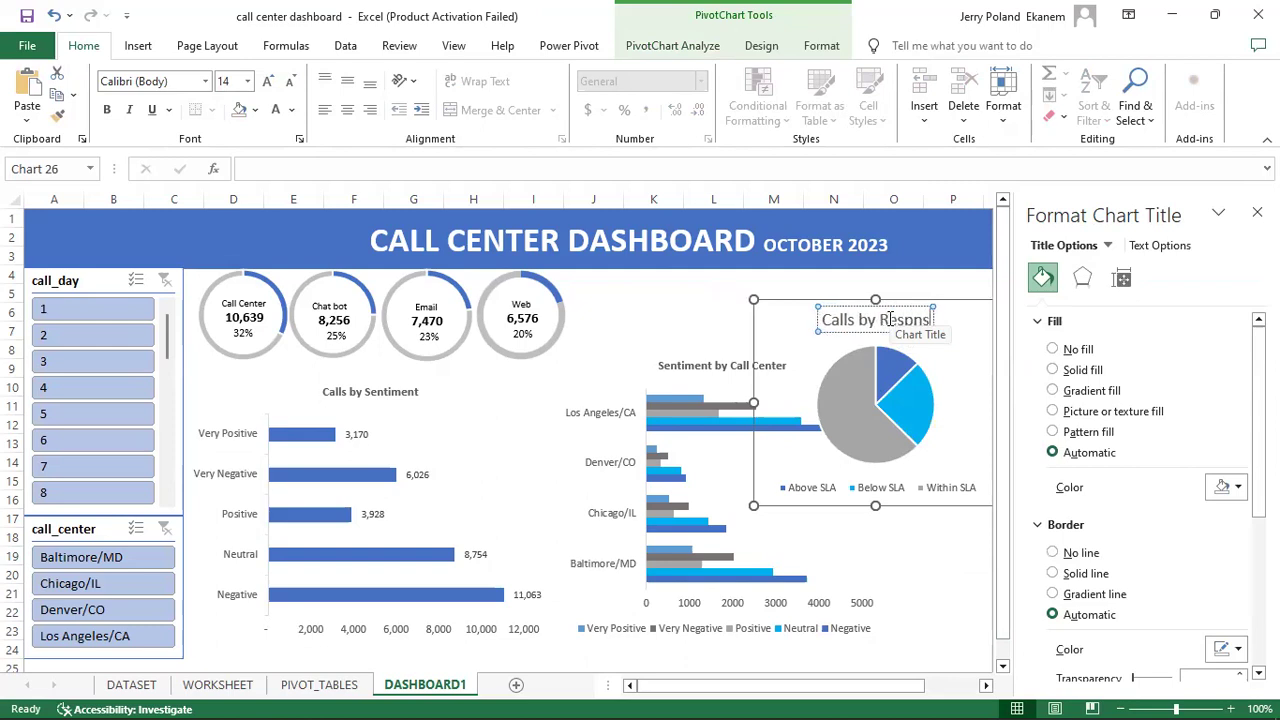
text(ponsive Time)
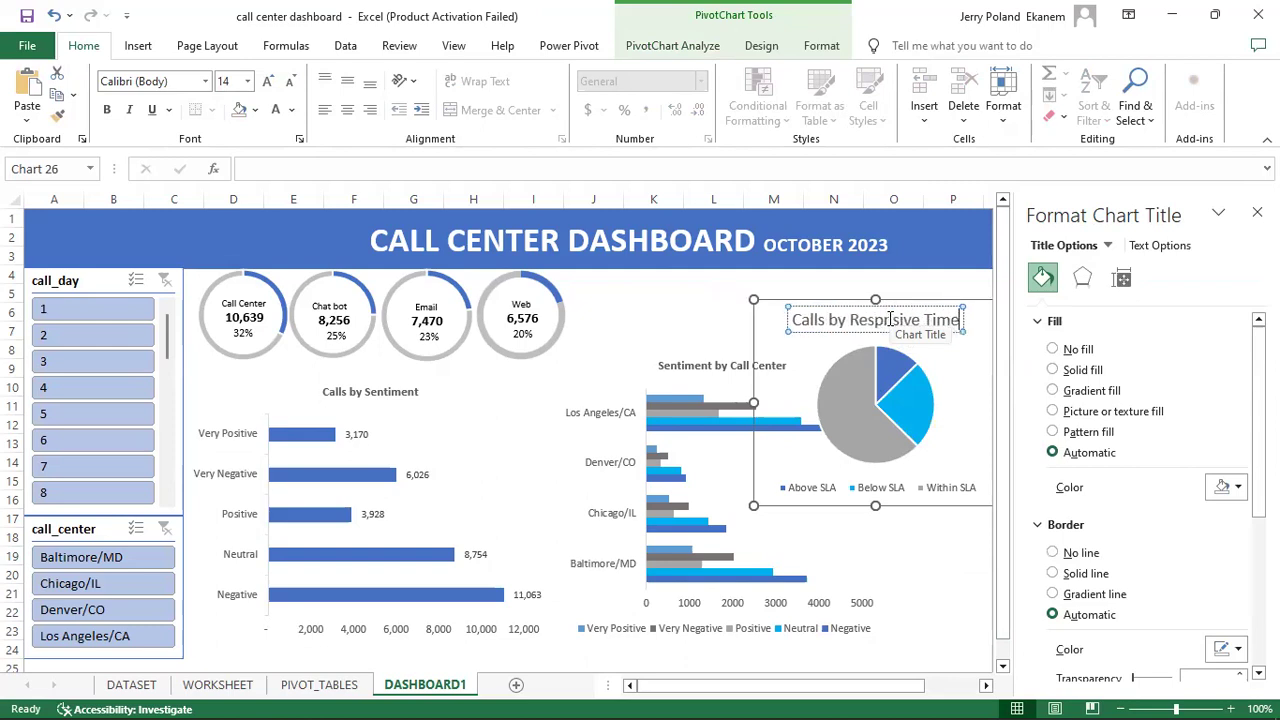
Step: Format the response time pie chart's title as bold at font size 9
click(964, 331)
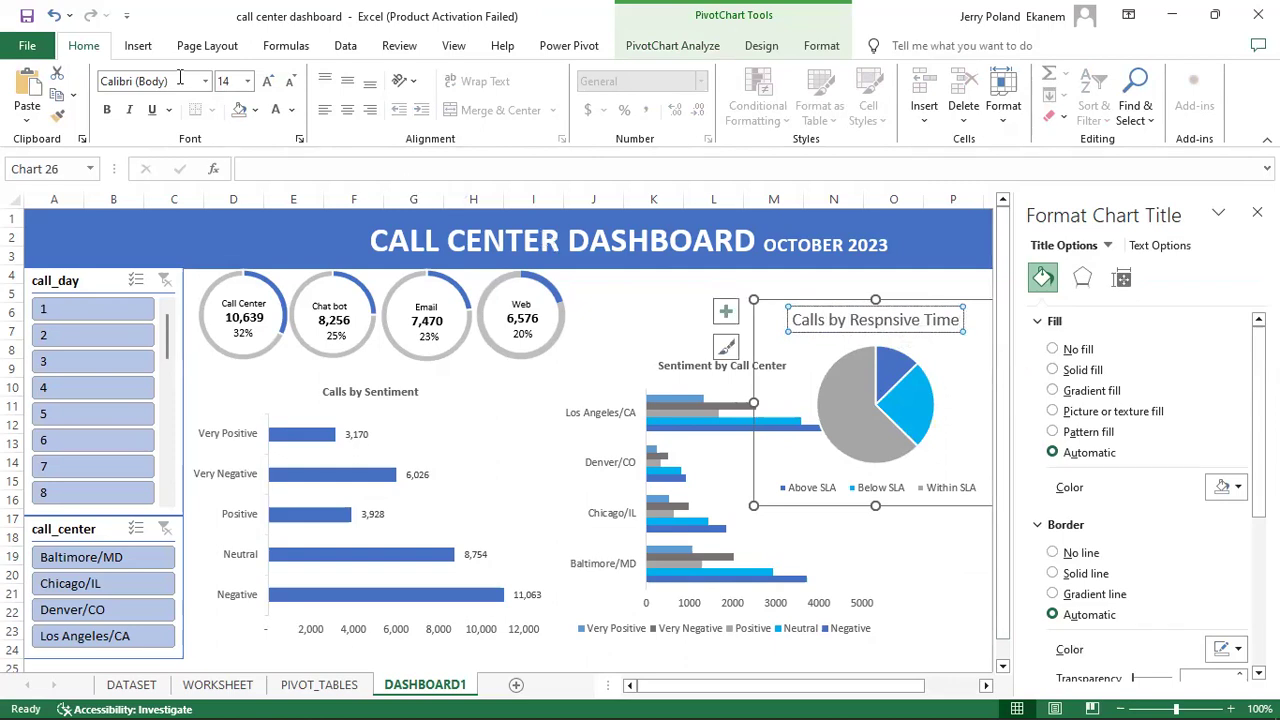
click(247, 81)
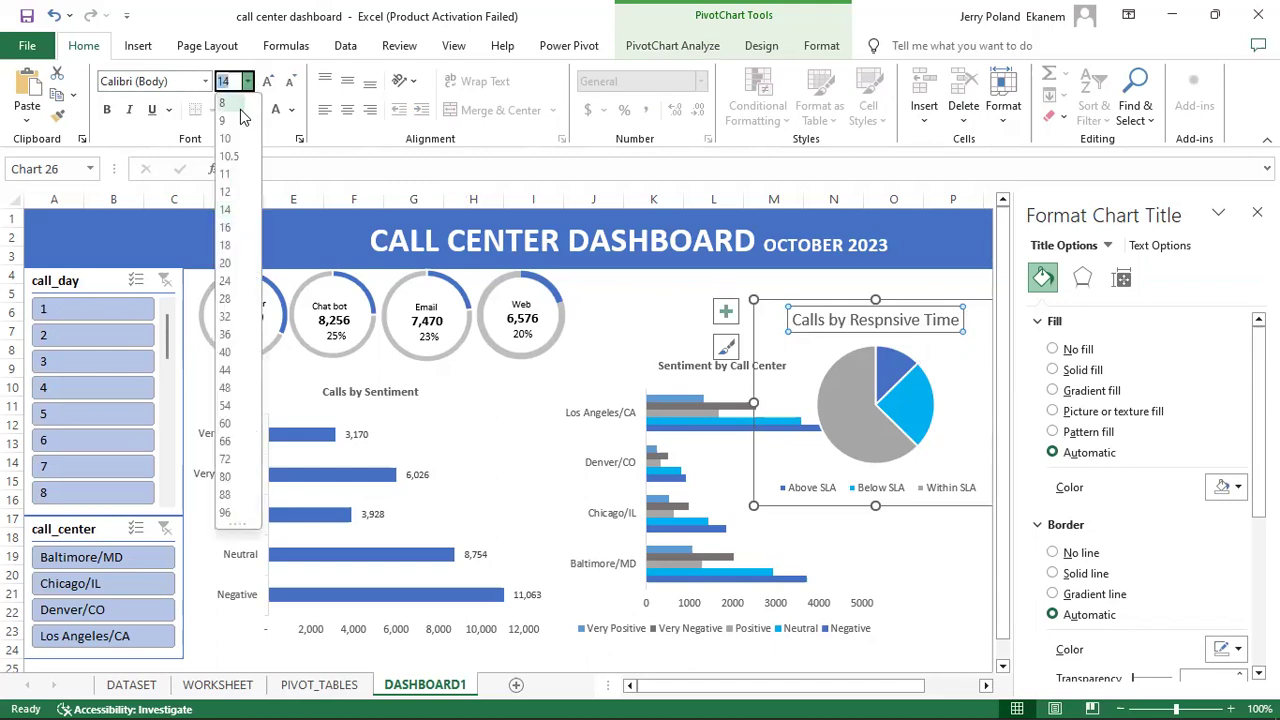
click(227, 121)
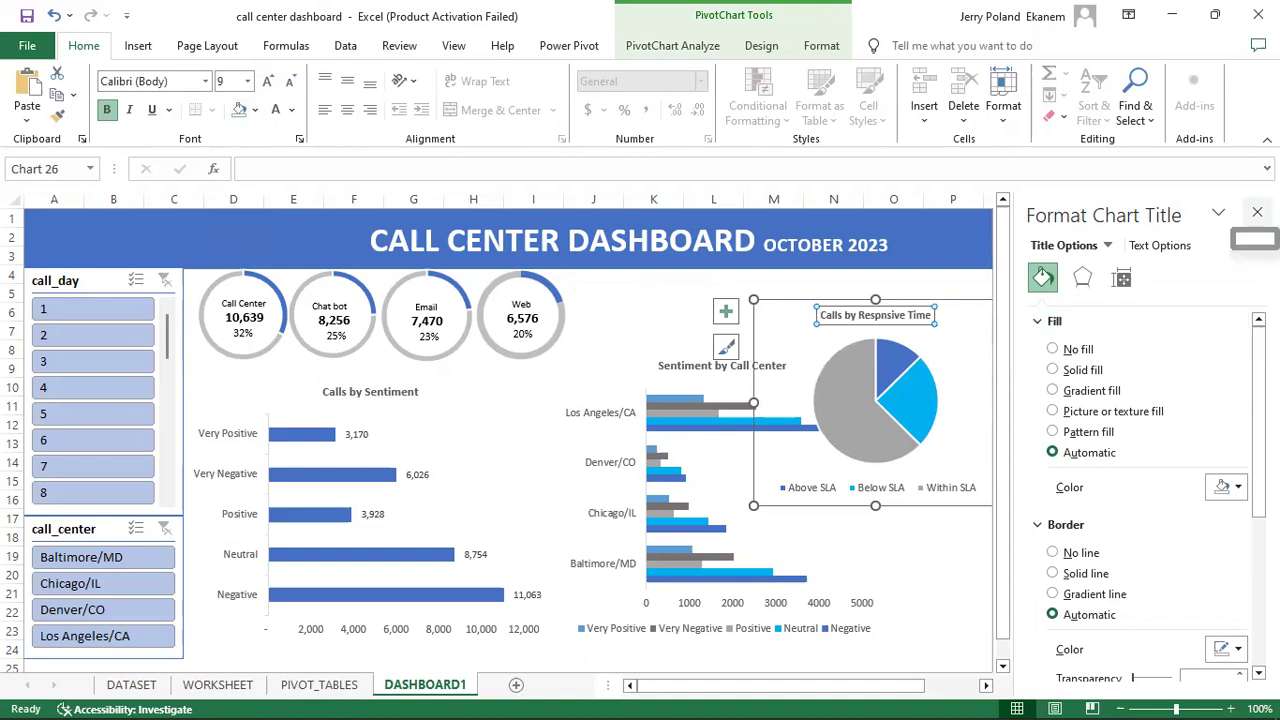
Step: Close the formatting pane and move the response time pie chart into the empty space beside the "Sentiment by Call Center" chart
click(1257, 212)
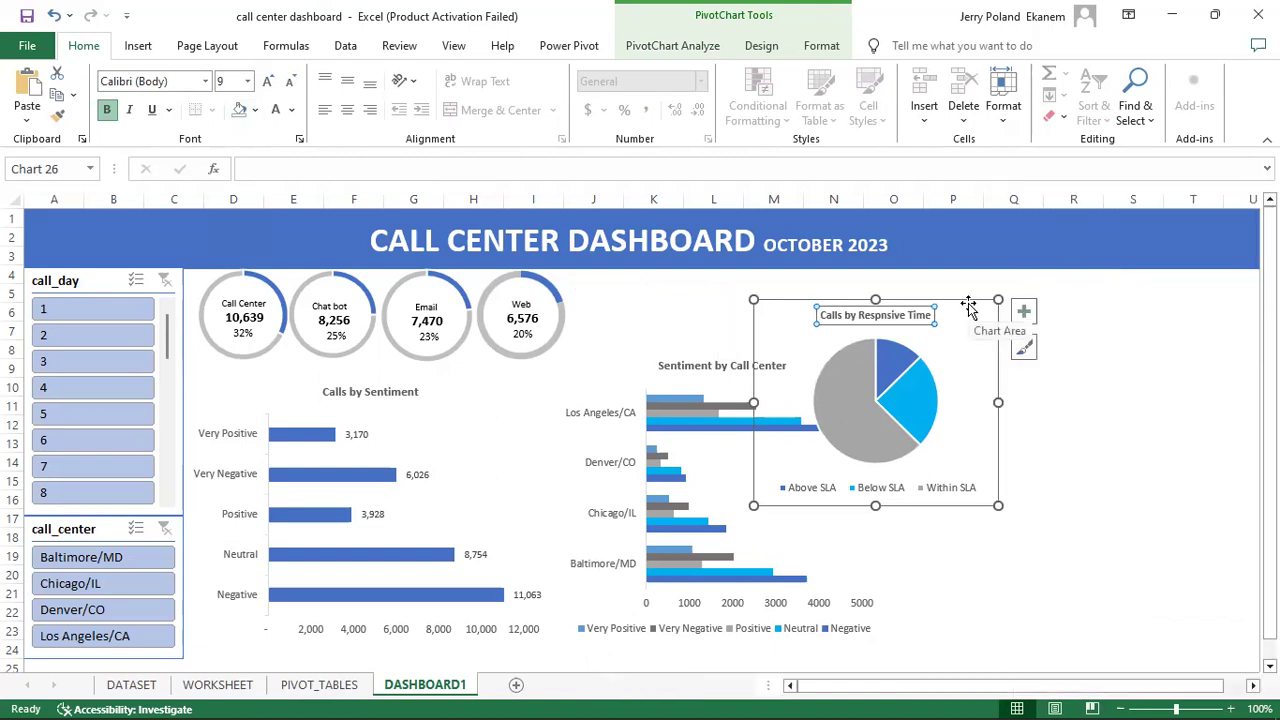
drag(990, 327, 1126, 426)
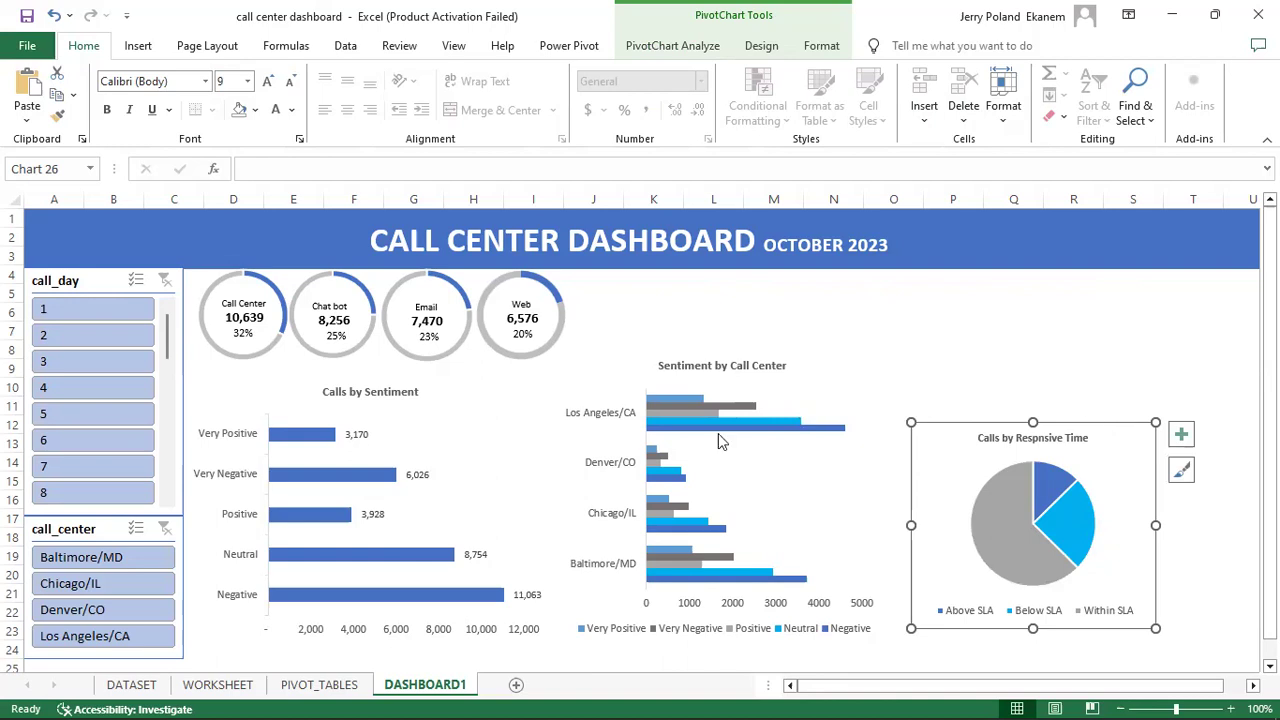
Step: Insert a clustered column PivotChart from the "Calls by Call Center" pivot table on the PIVOT_TABLES sheet
click(322, 685)
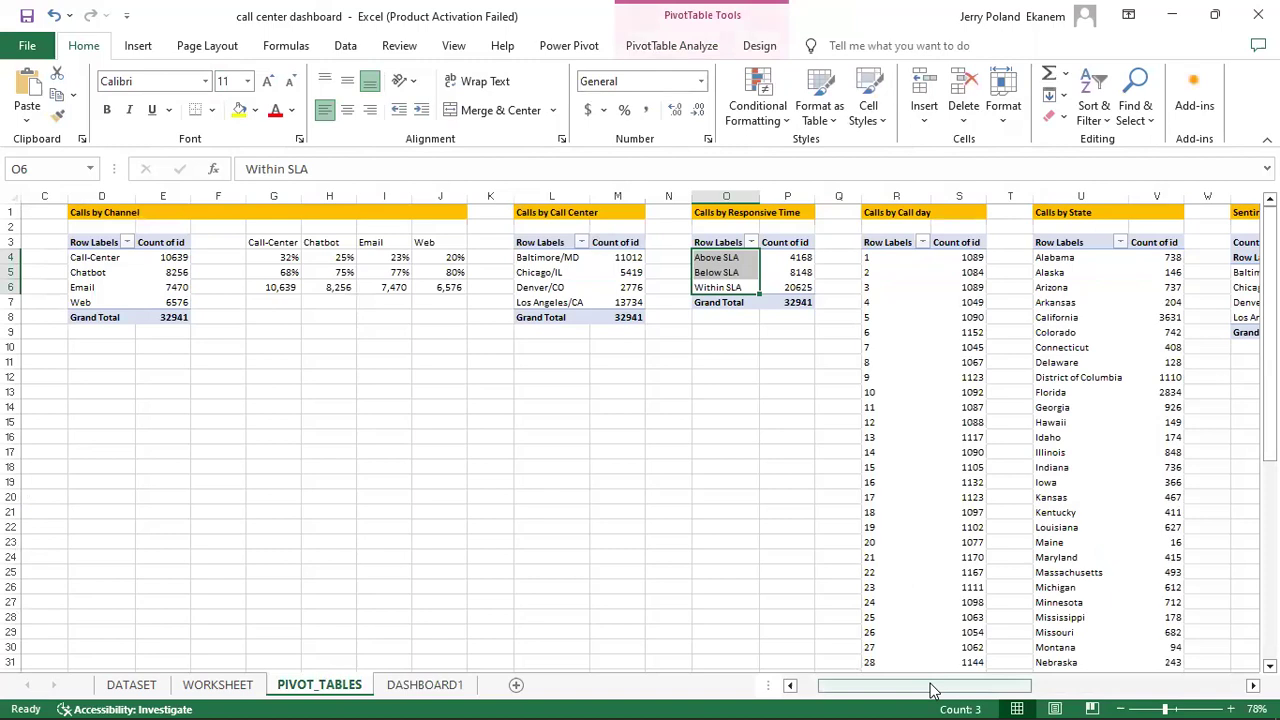
drag(930, 690, 967, 689)
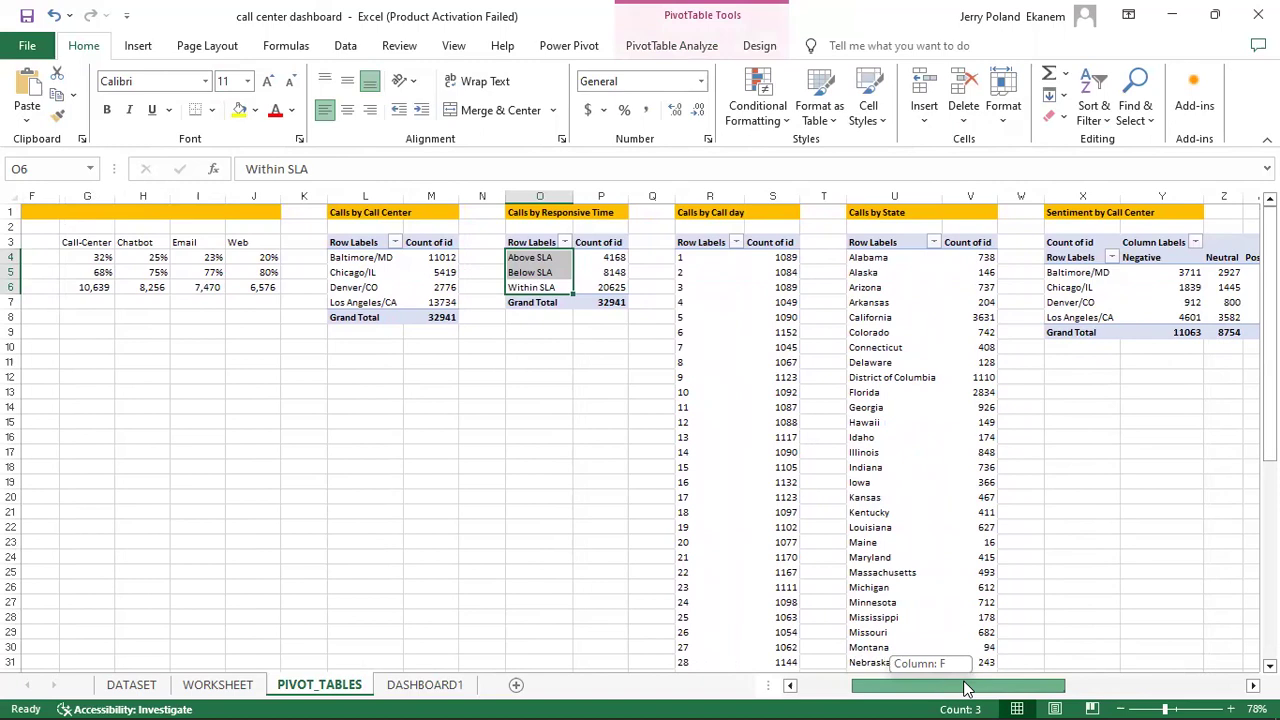
drag(966, 689, 965, 688)
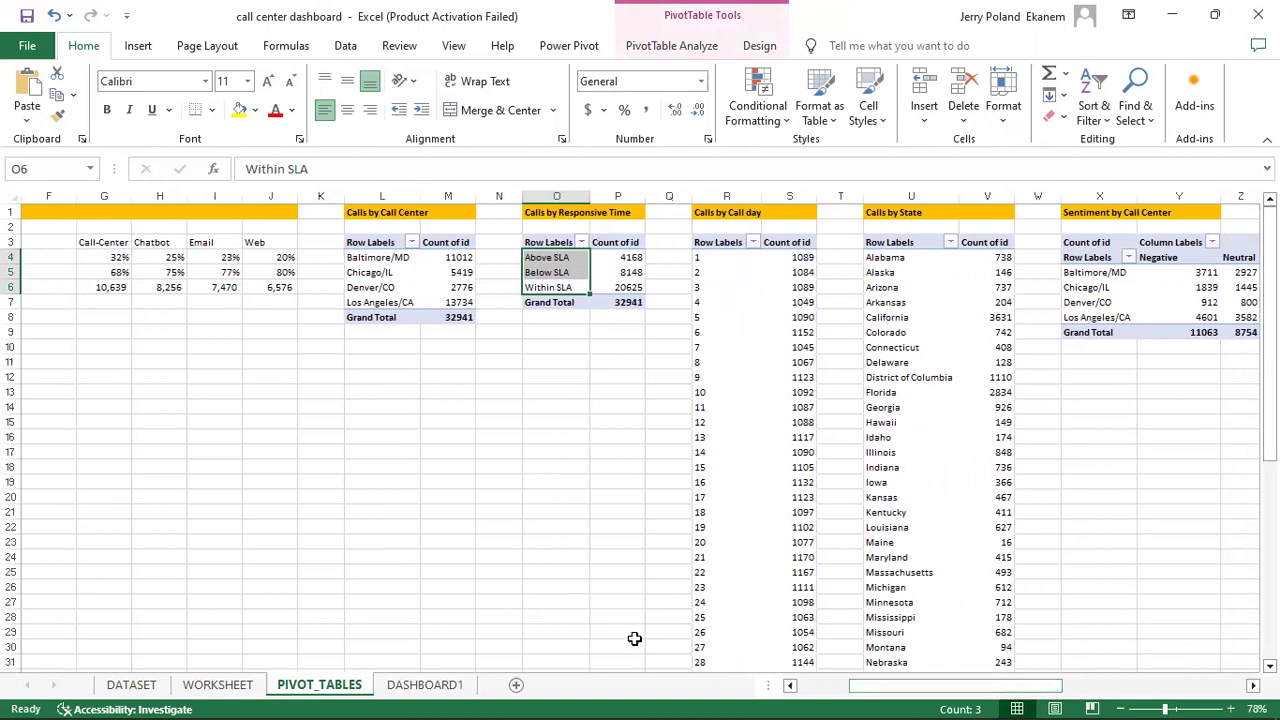
click(388, 273)
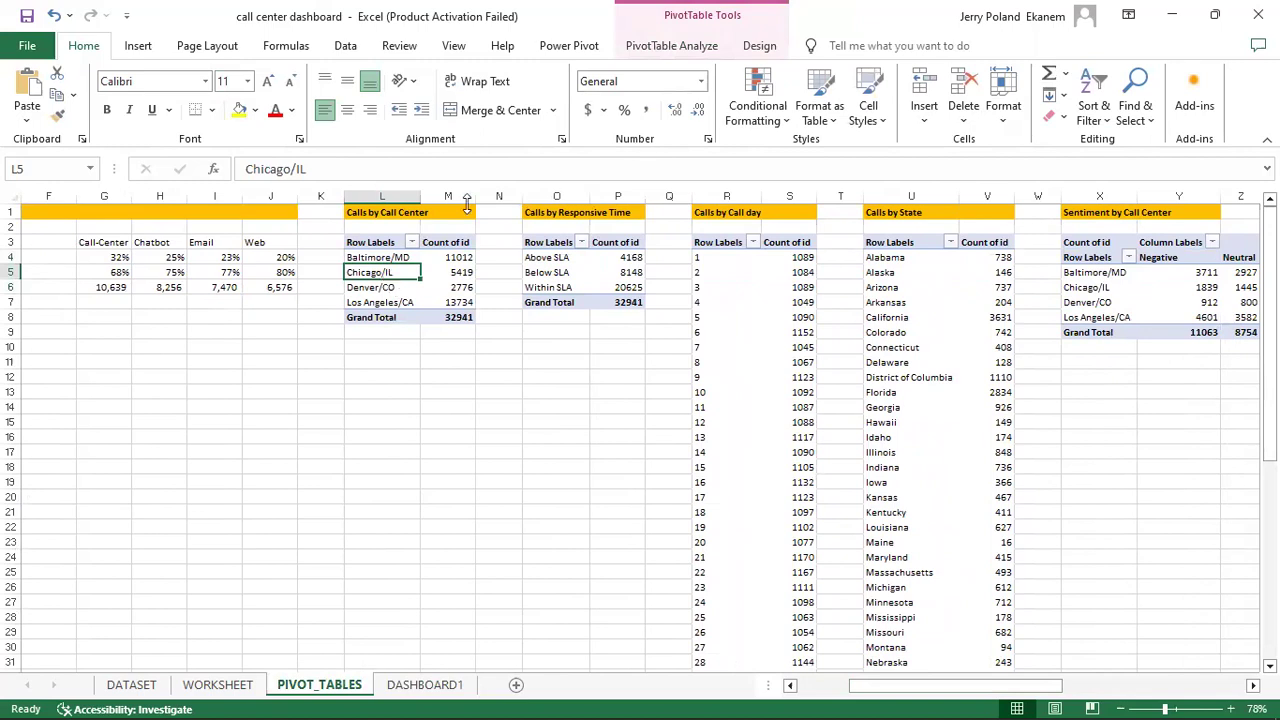
click(660, 46)
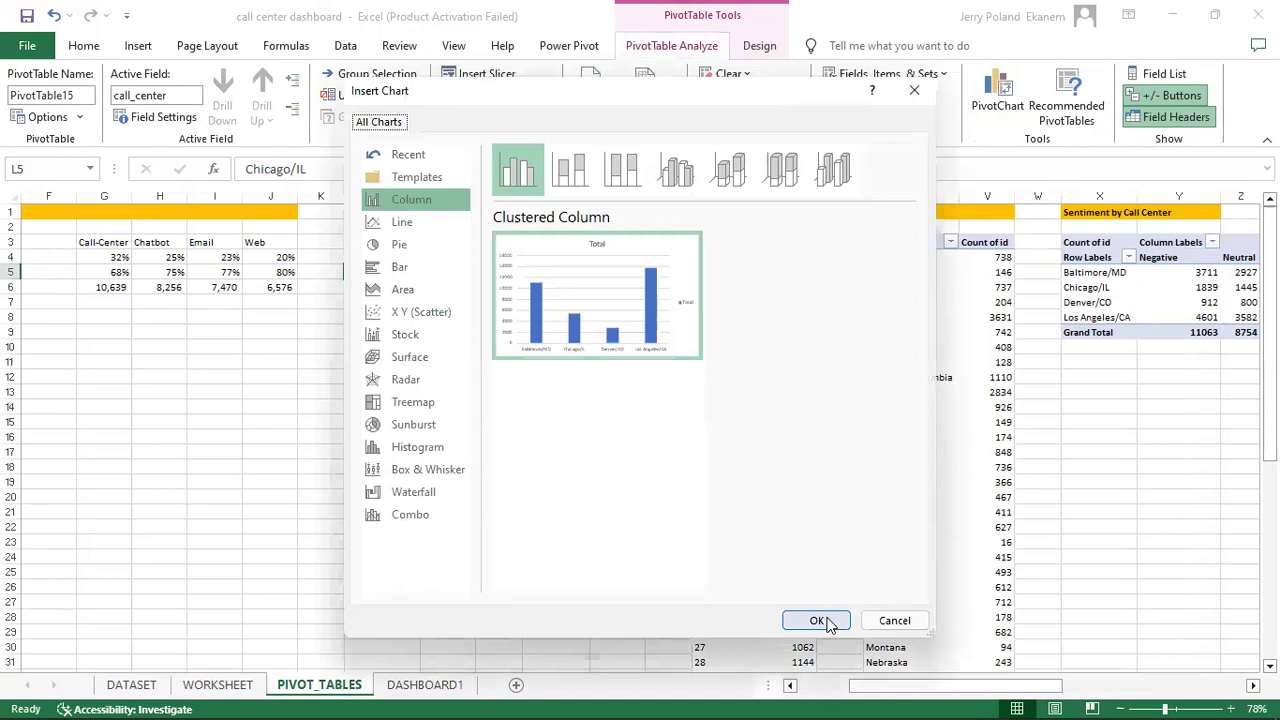
click(820, 621)
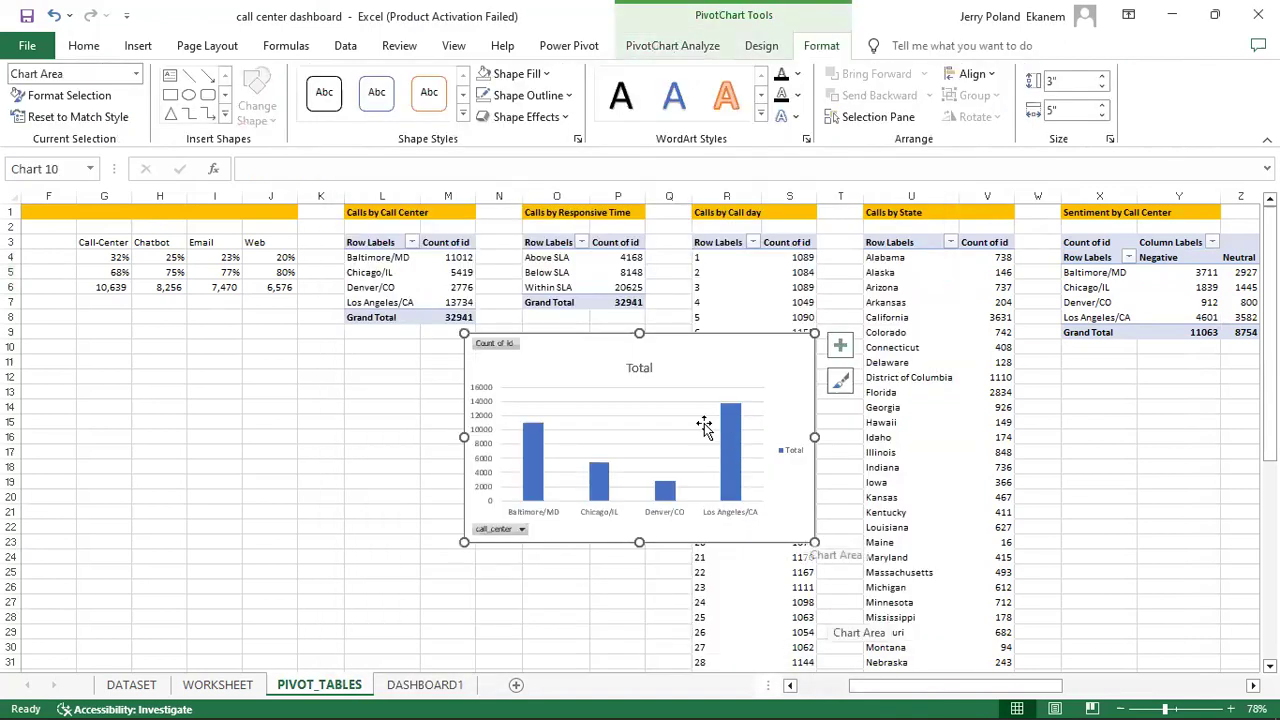
click(679, 390)
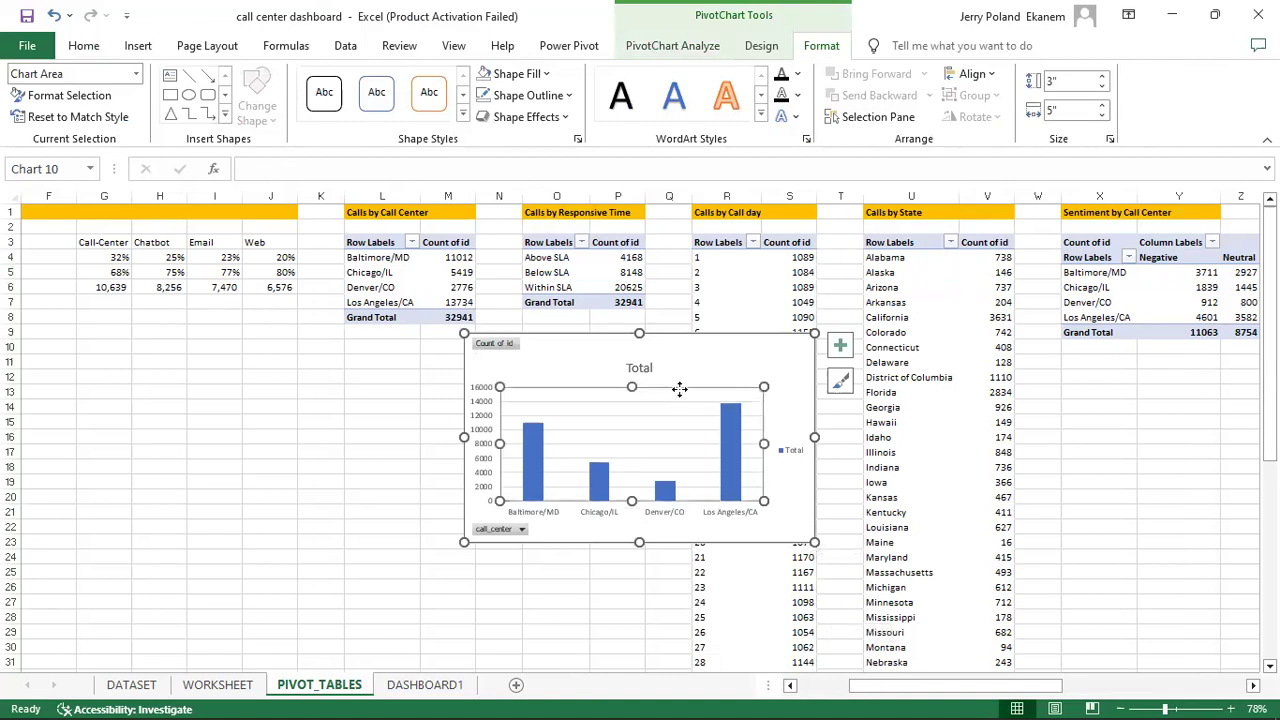
click(681, 401)
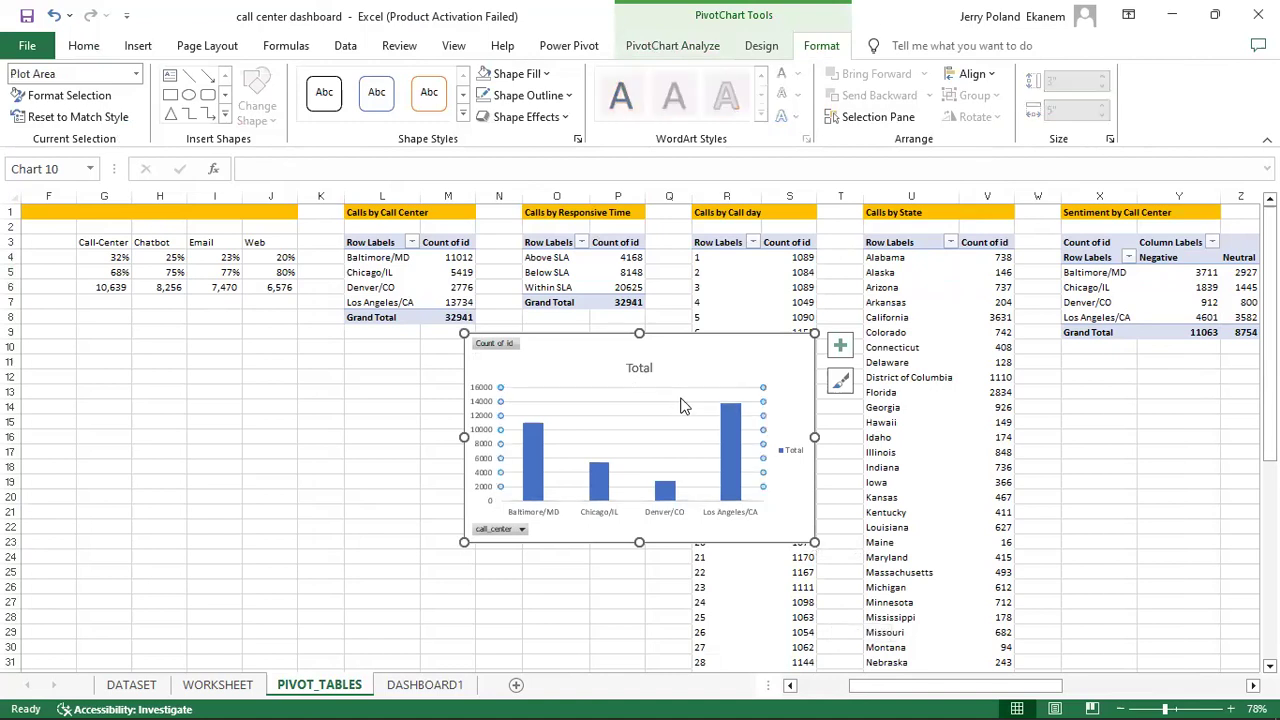
key(Escape)
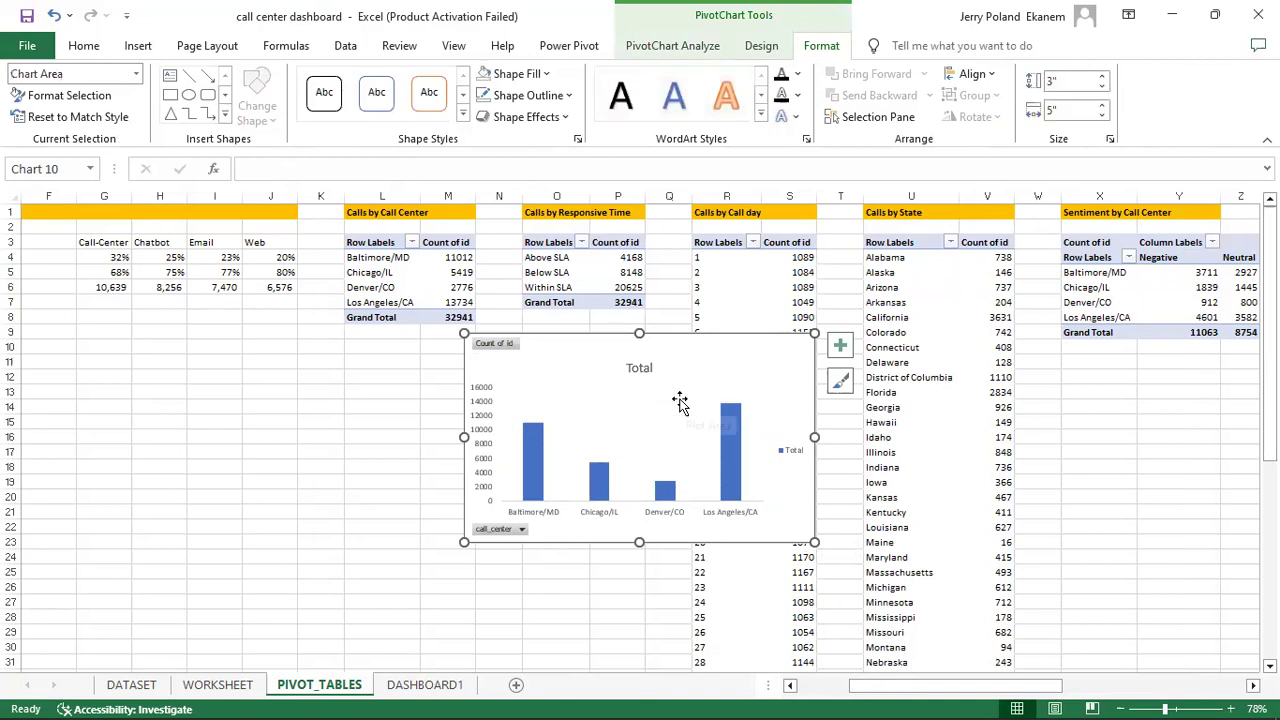
Step: Hide all field buttons on the call center column chart and delete its legend
click(503, 345)
right_click(503, 347)
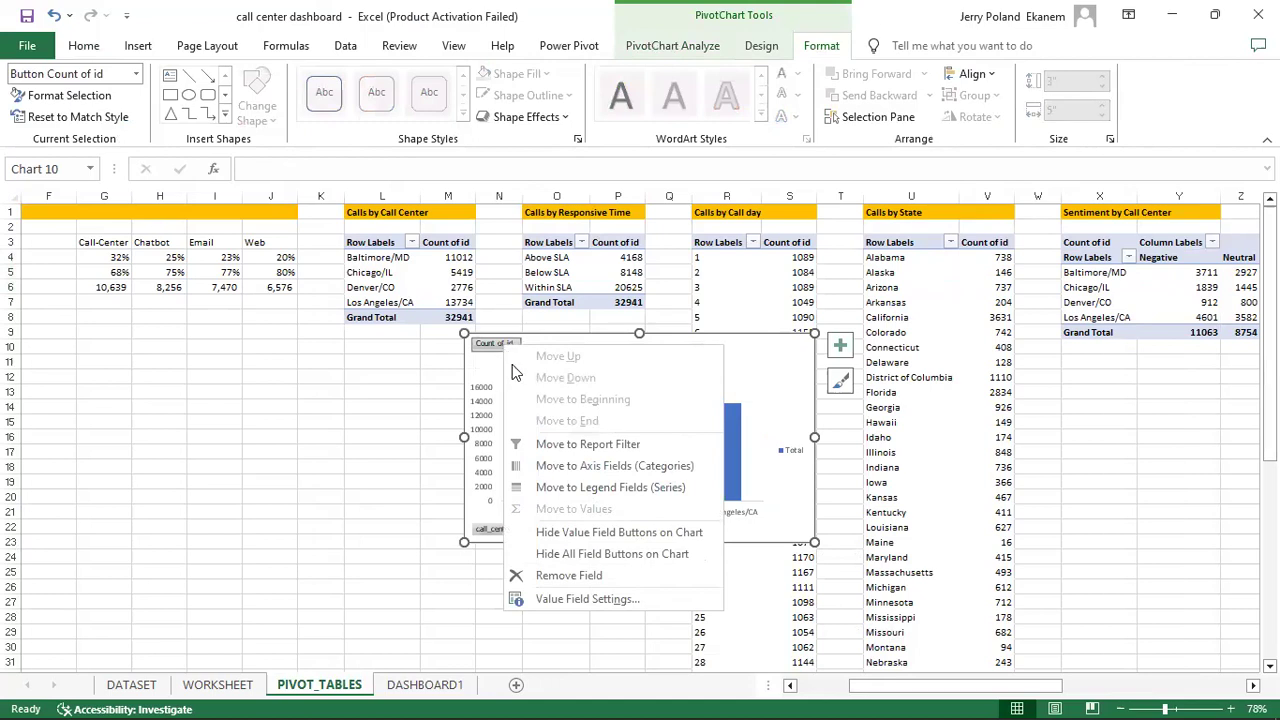
click(593, 555)
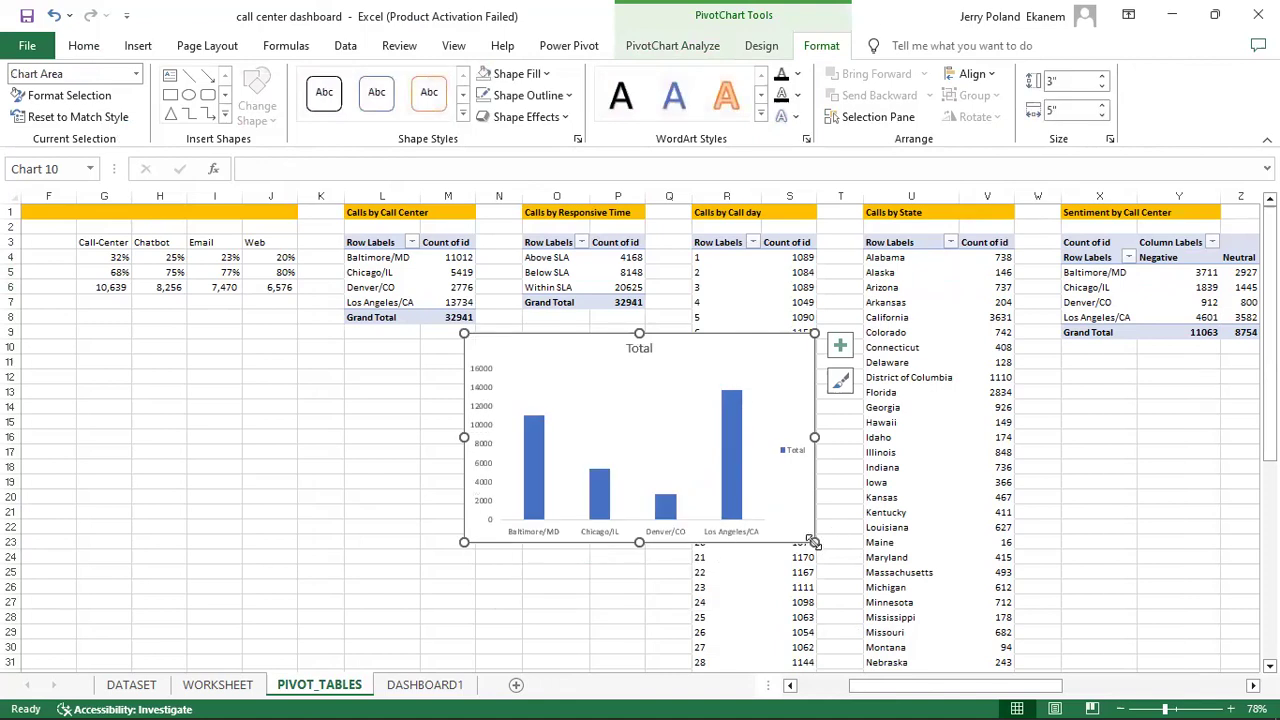
click(795, 451)
key(Delete)
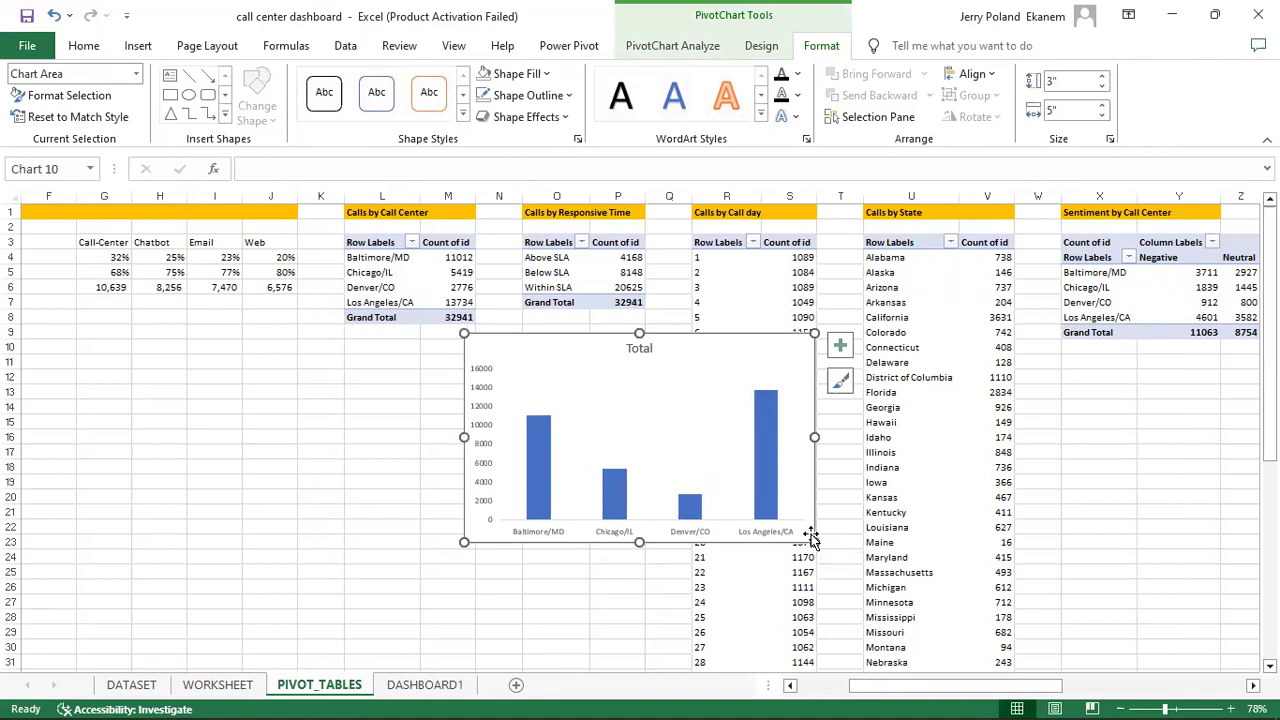
Step: Cut the call center column chart and paste it at cell R7 of the DASHBOARD1 sheet
key(Delete)
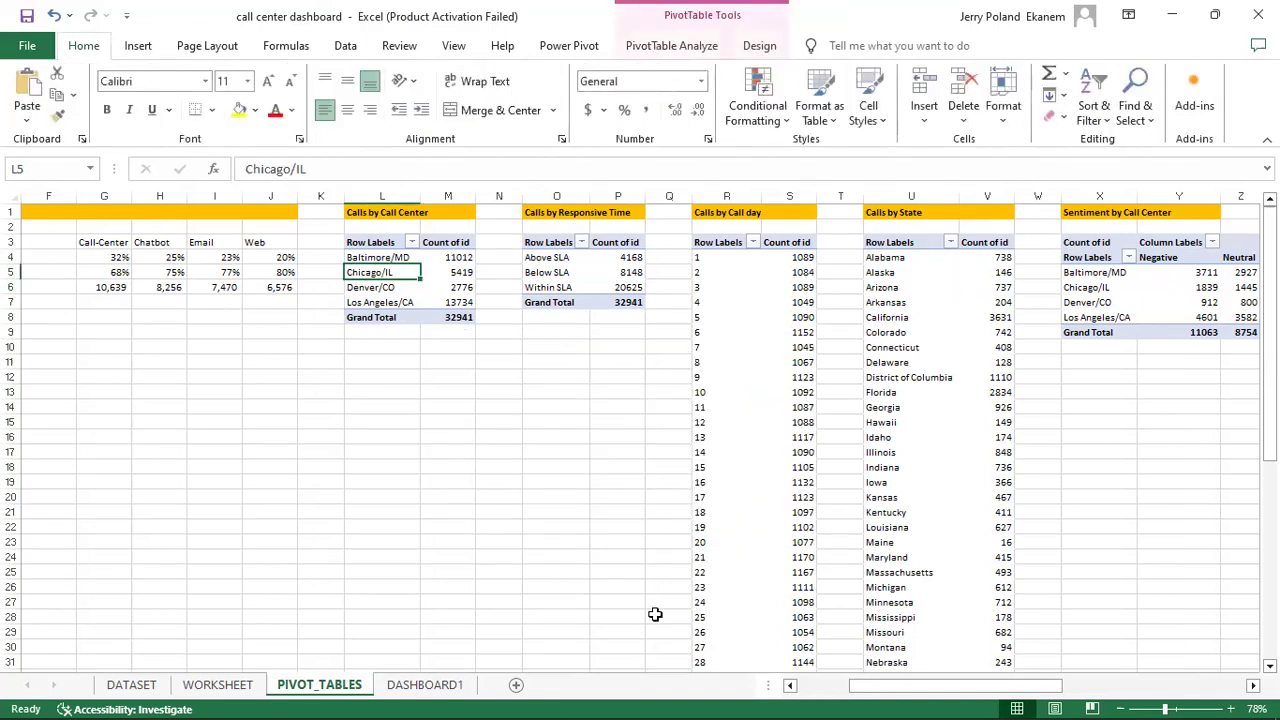
click(425, 688)
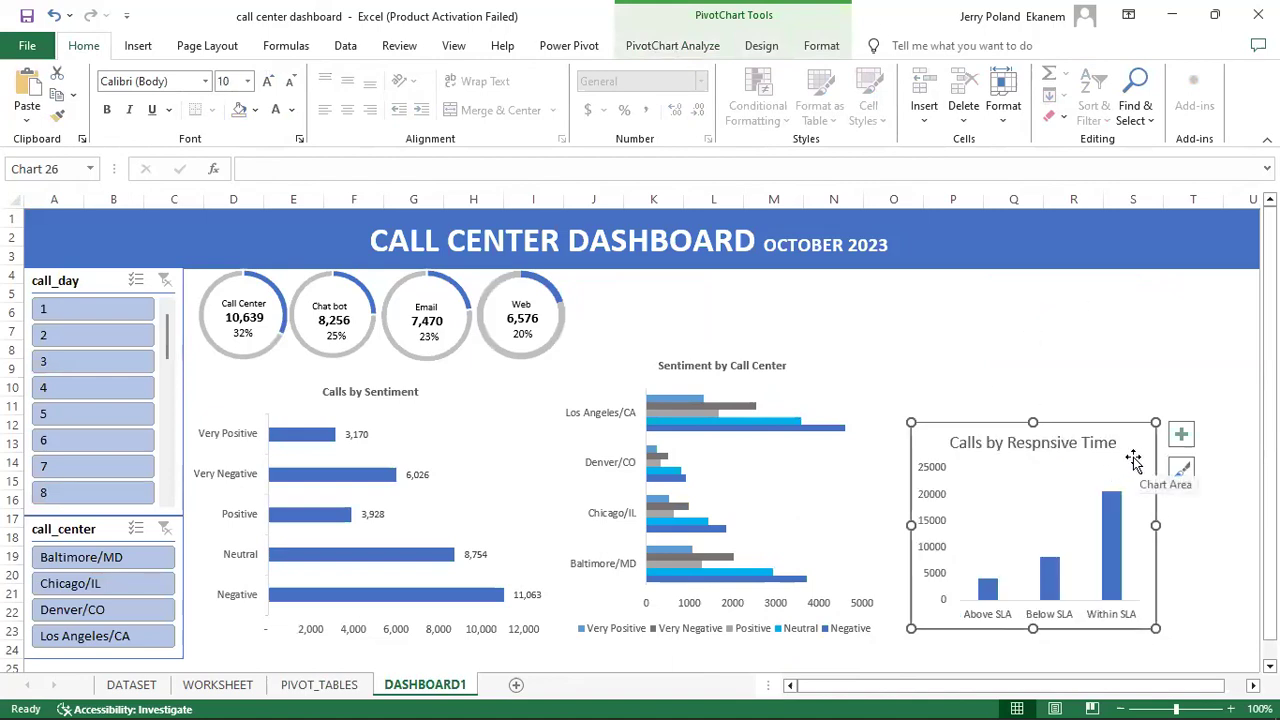
key(ctrl+z)
click(1058, 327)
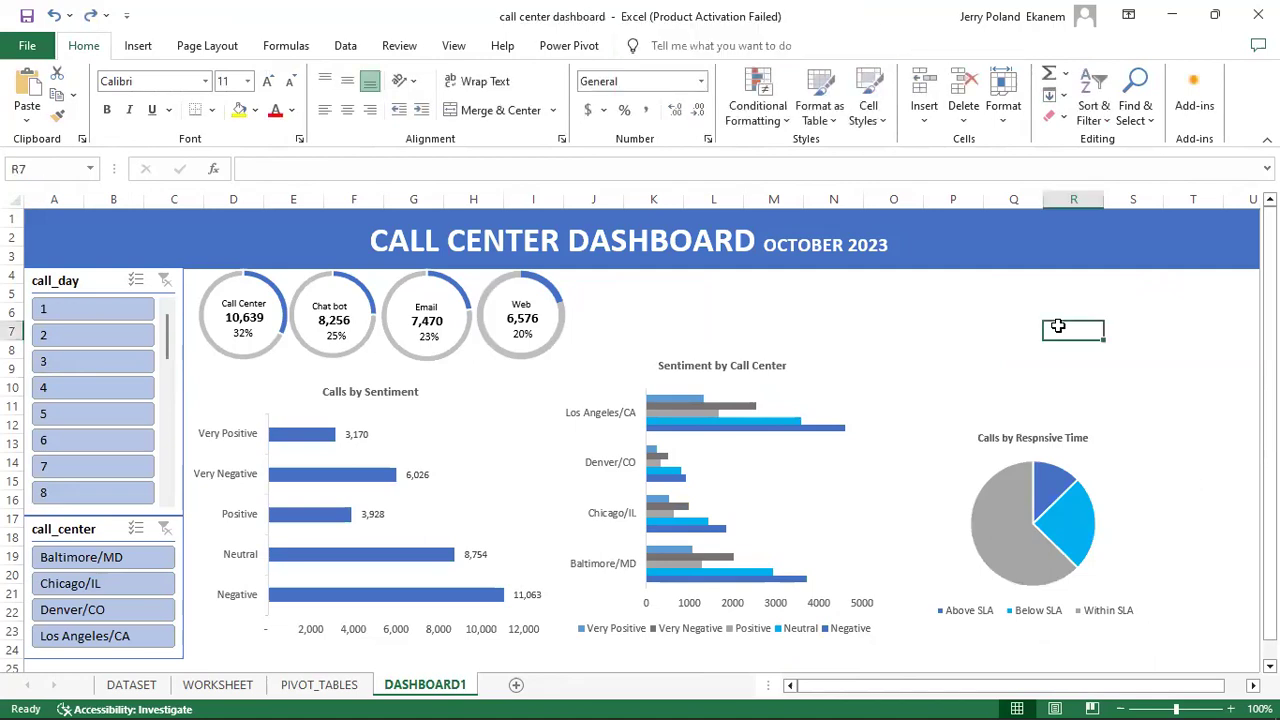
key(ctrl+v)
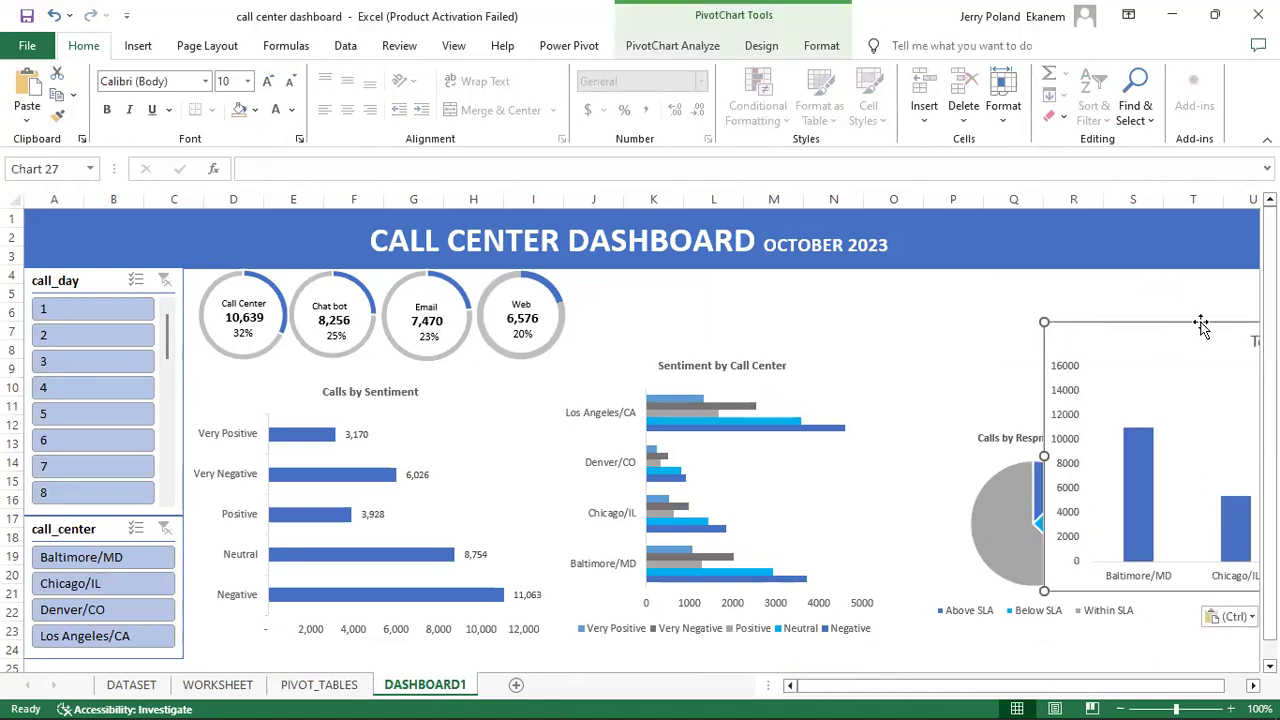
Step: Resize the call center column chart to about 1.69" high by 4.26" wide and place it above the response time pie chart
drag(1200, 323, 899, 295)
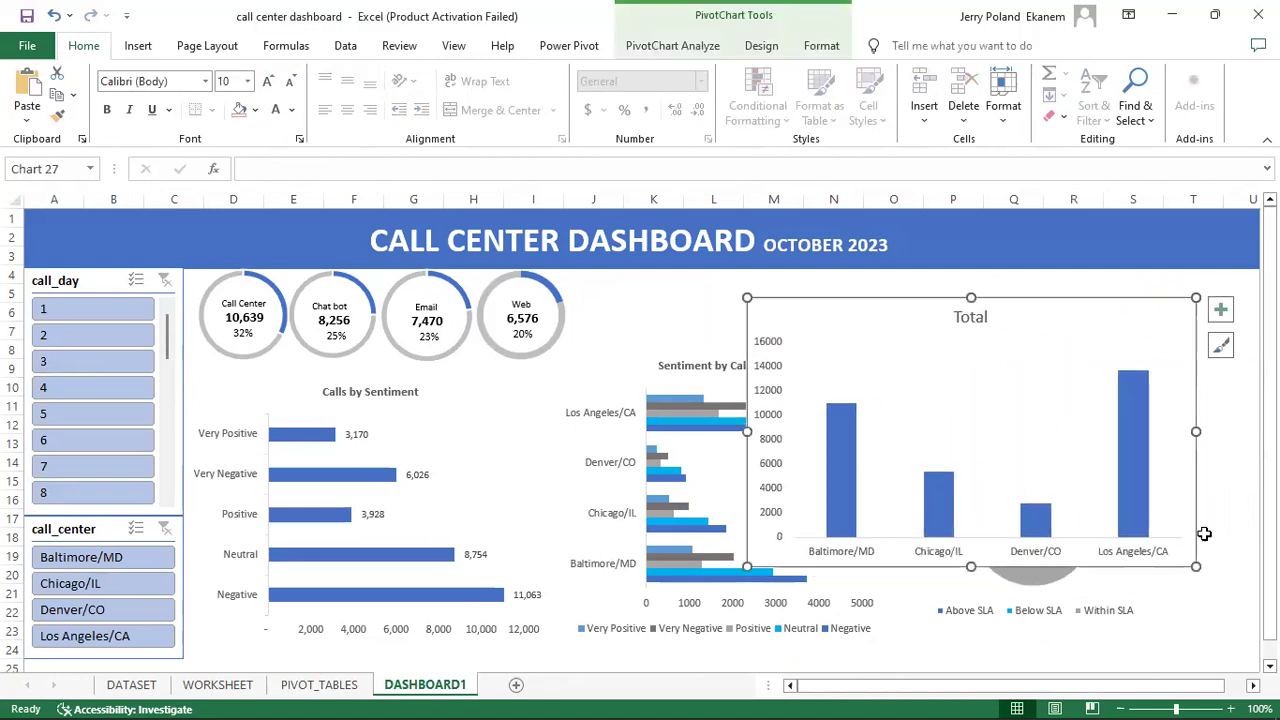
drag(1196, 566, 1004, 448)
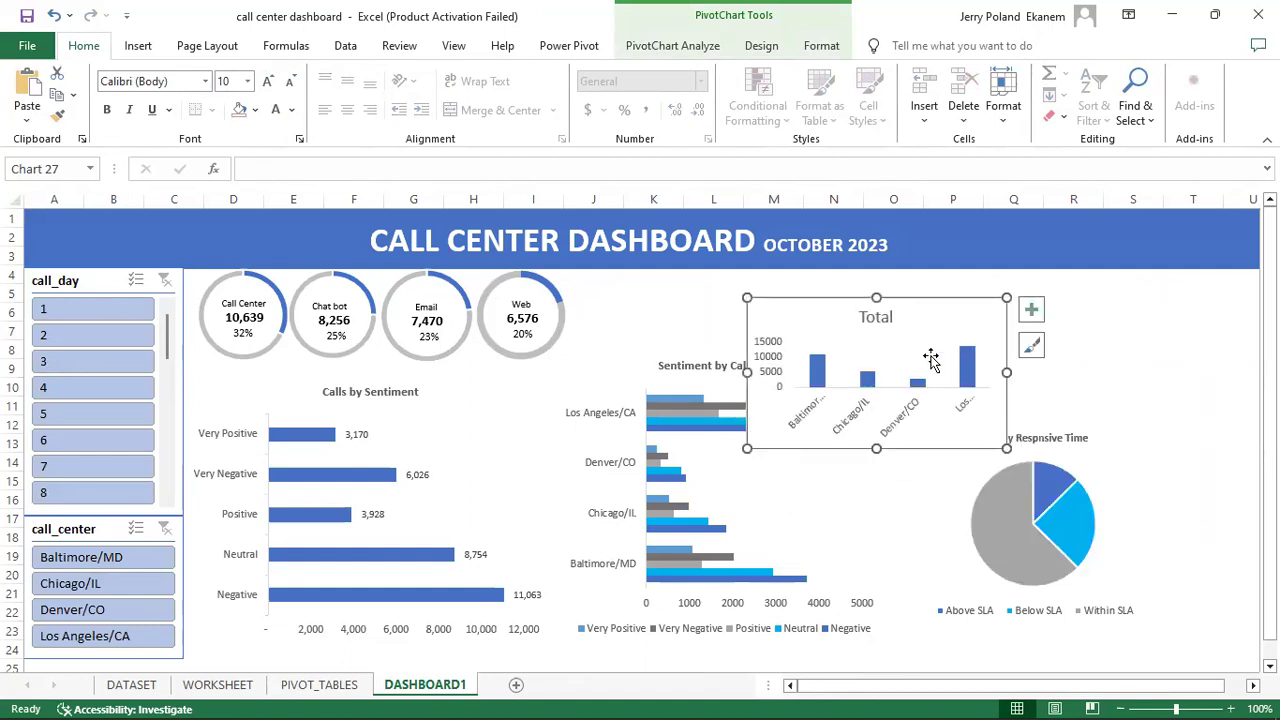
drag(1007, 373, 1128, 372)
drag(1007, 299, 1131, 296)
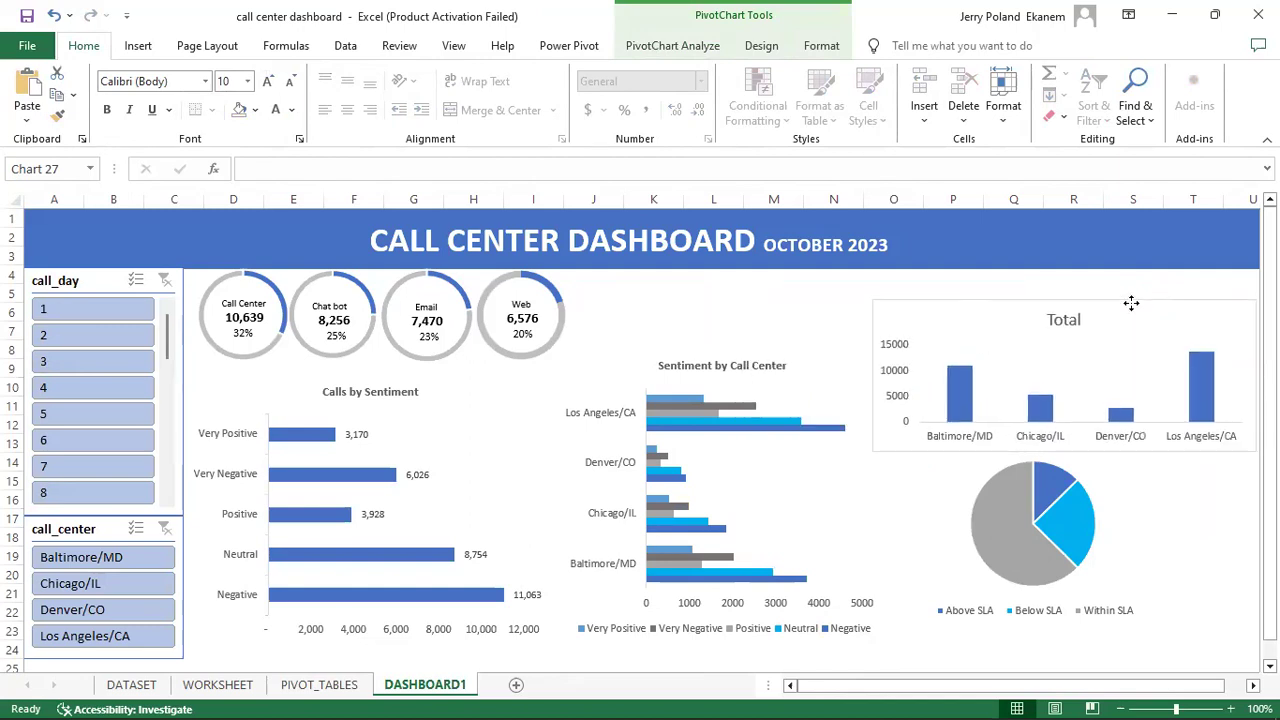
click(1063, 346)
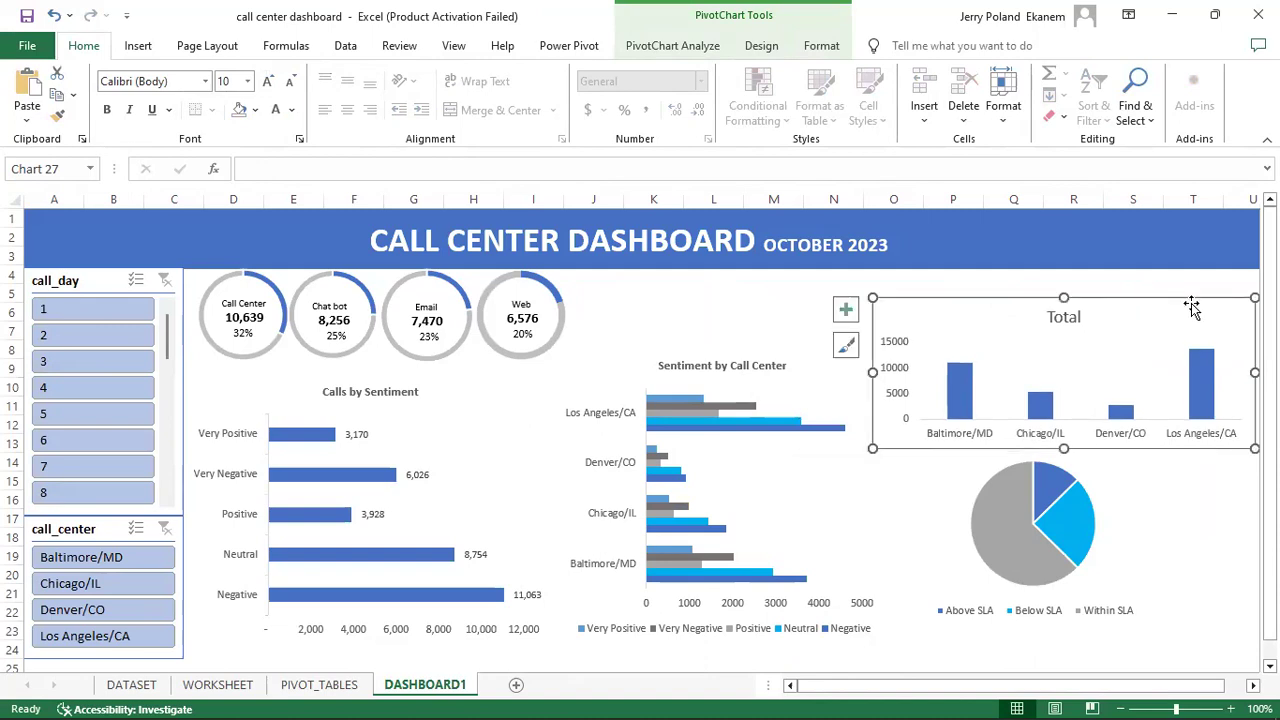
click(686, 55)
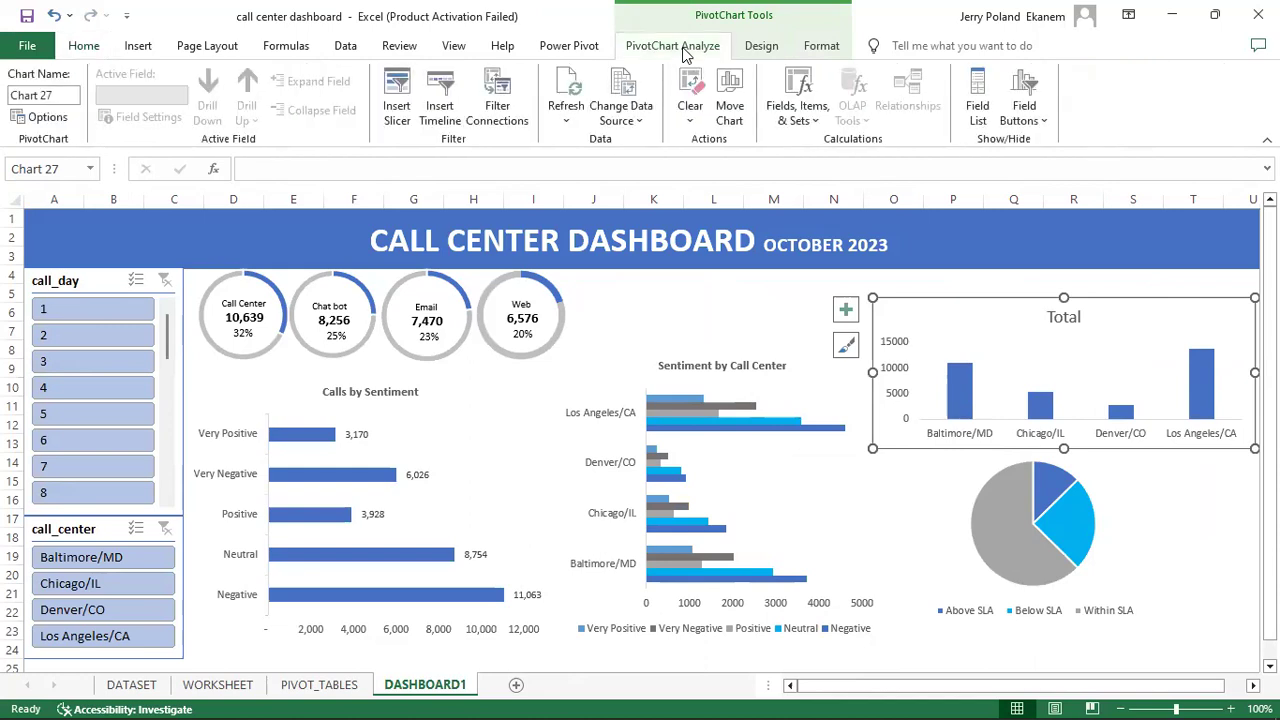
click(765, 55)
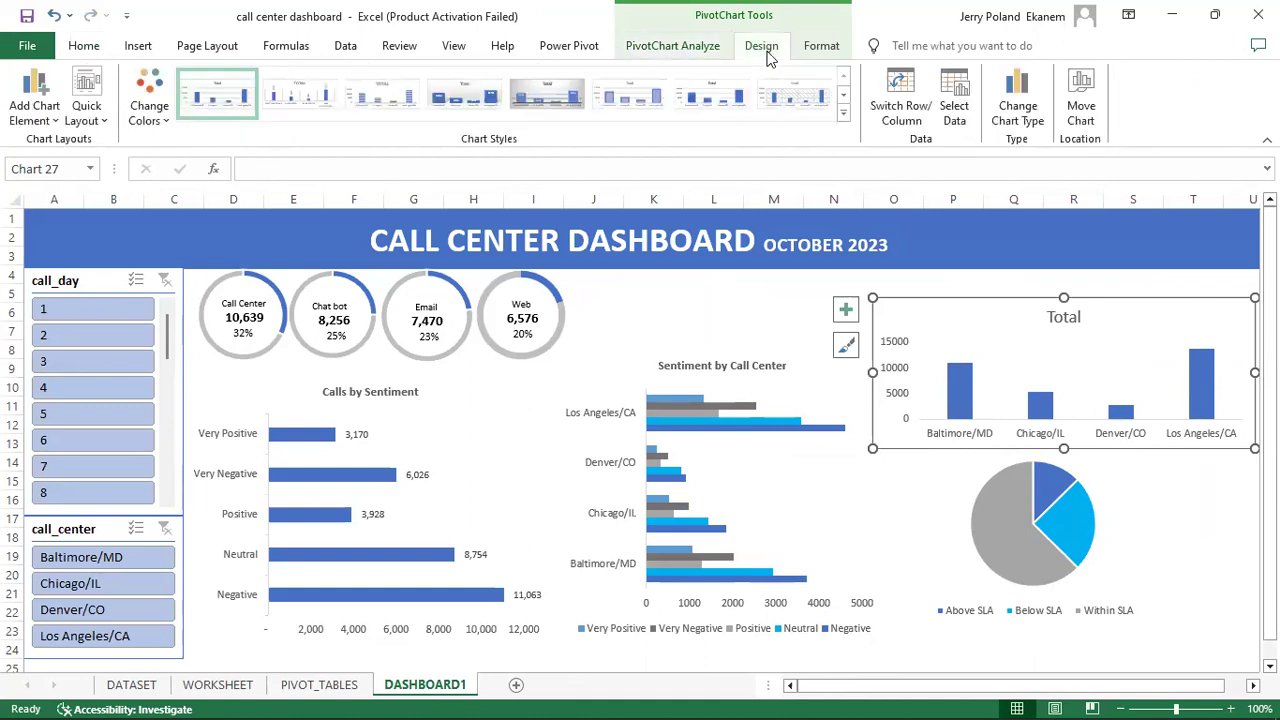
click(824, 46)
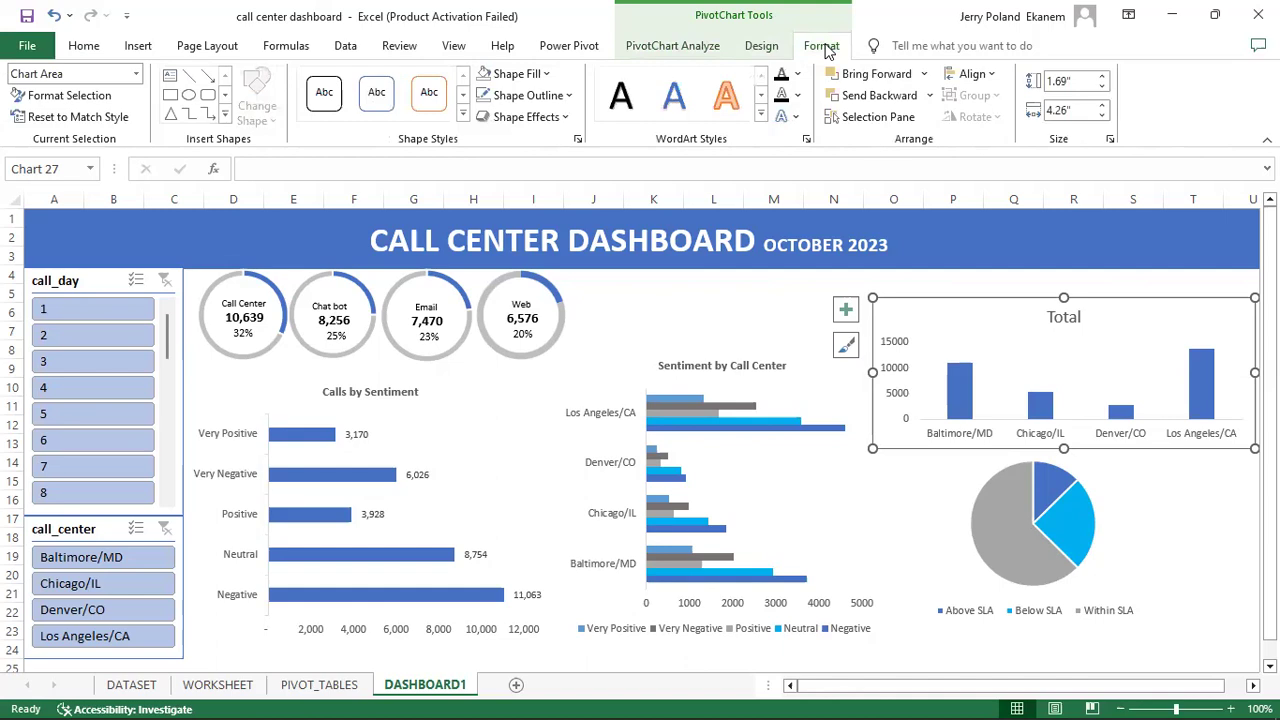
click(669, 47)
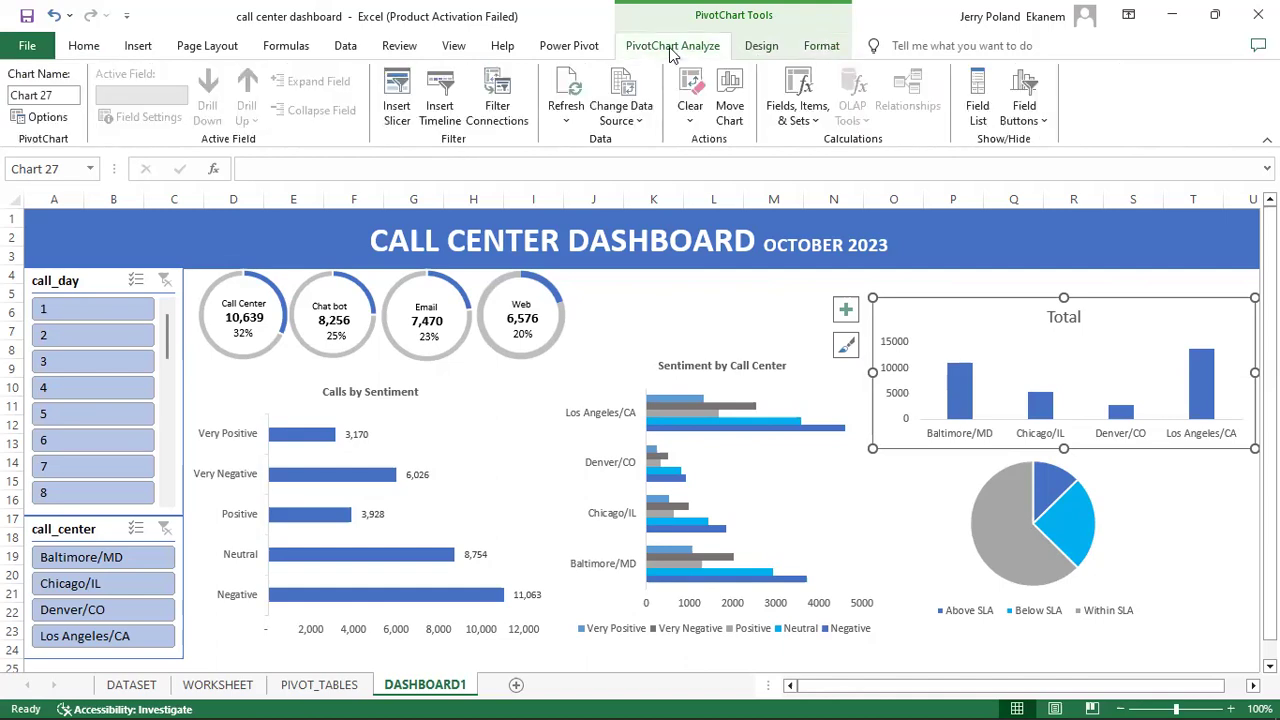
click(1203, 443)
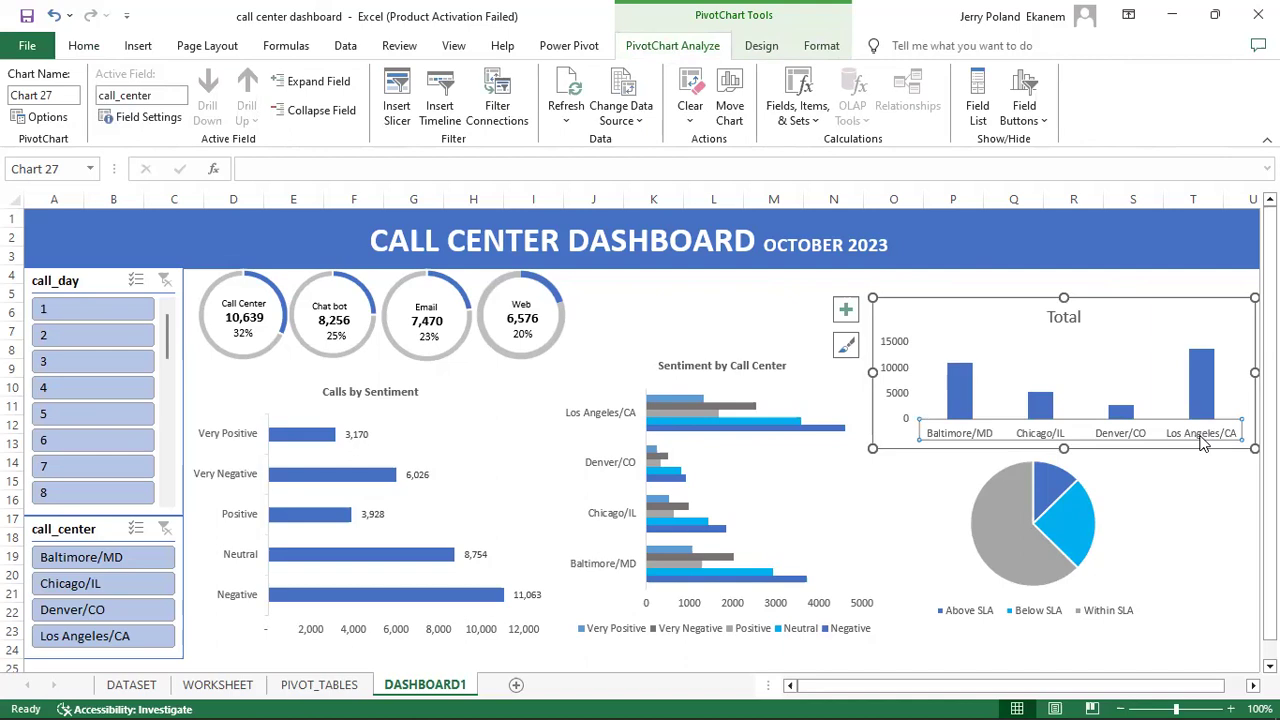
right_click(1203, 443)
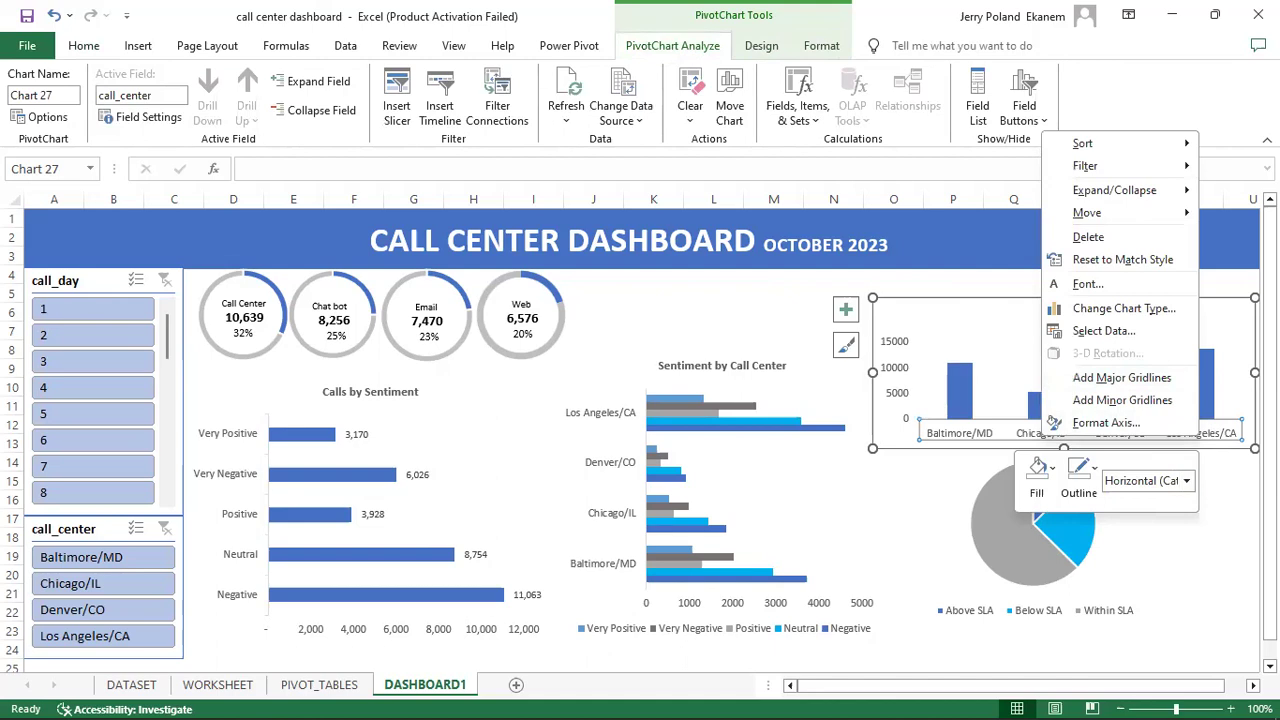
click(1212, 434)
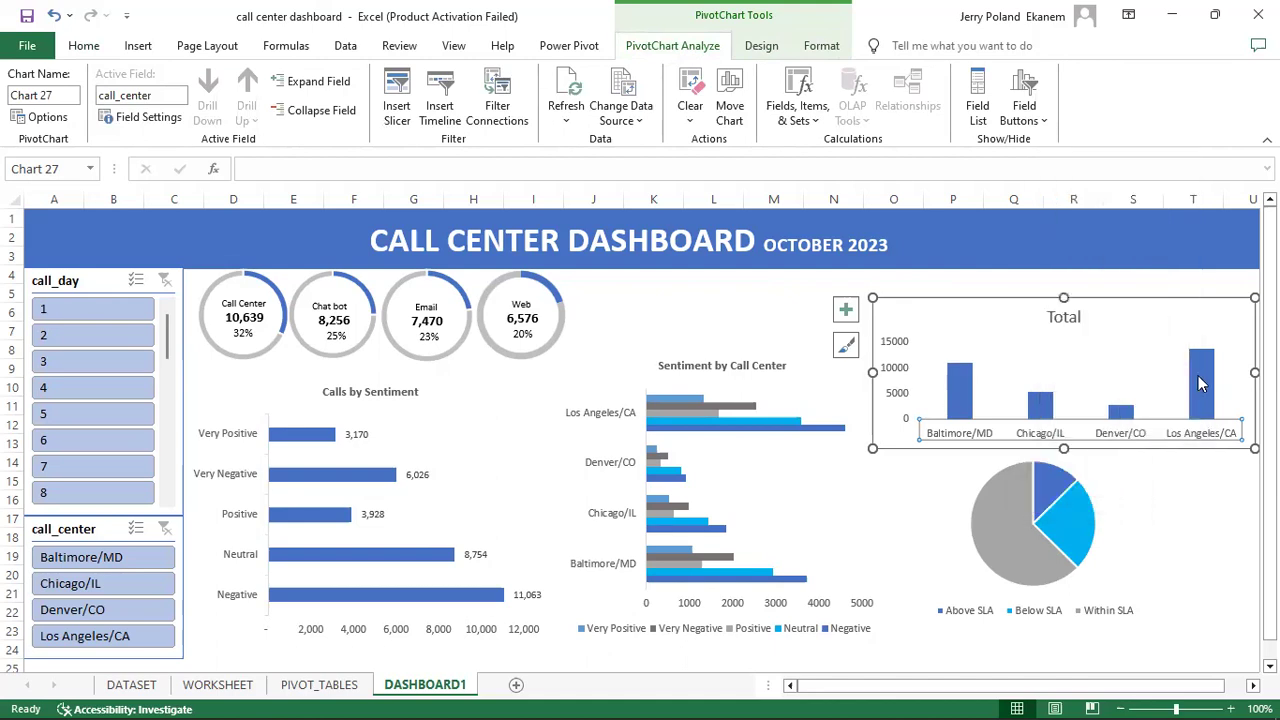
click(1173, 310)
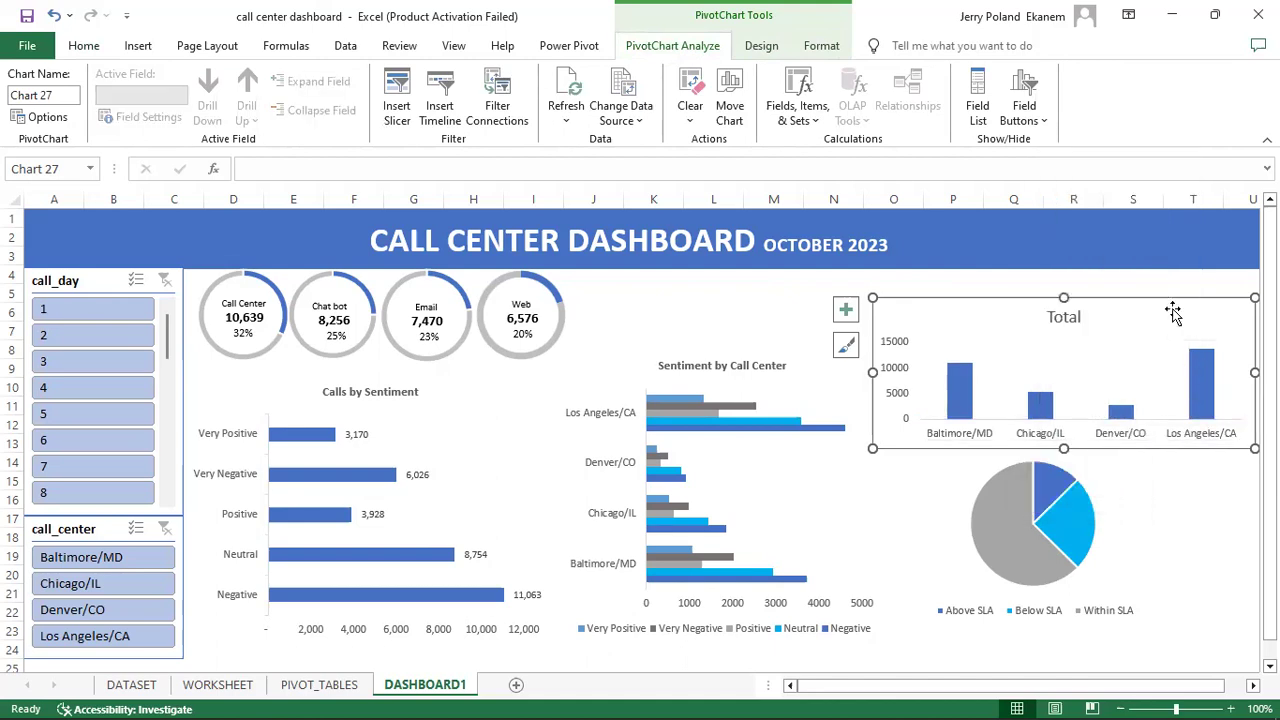
right_click(1173, 310)
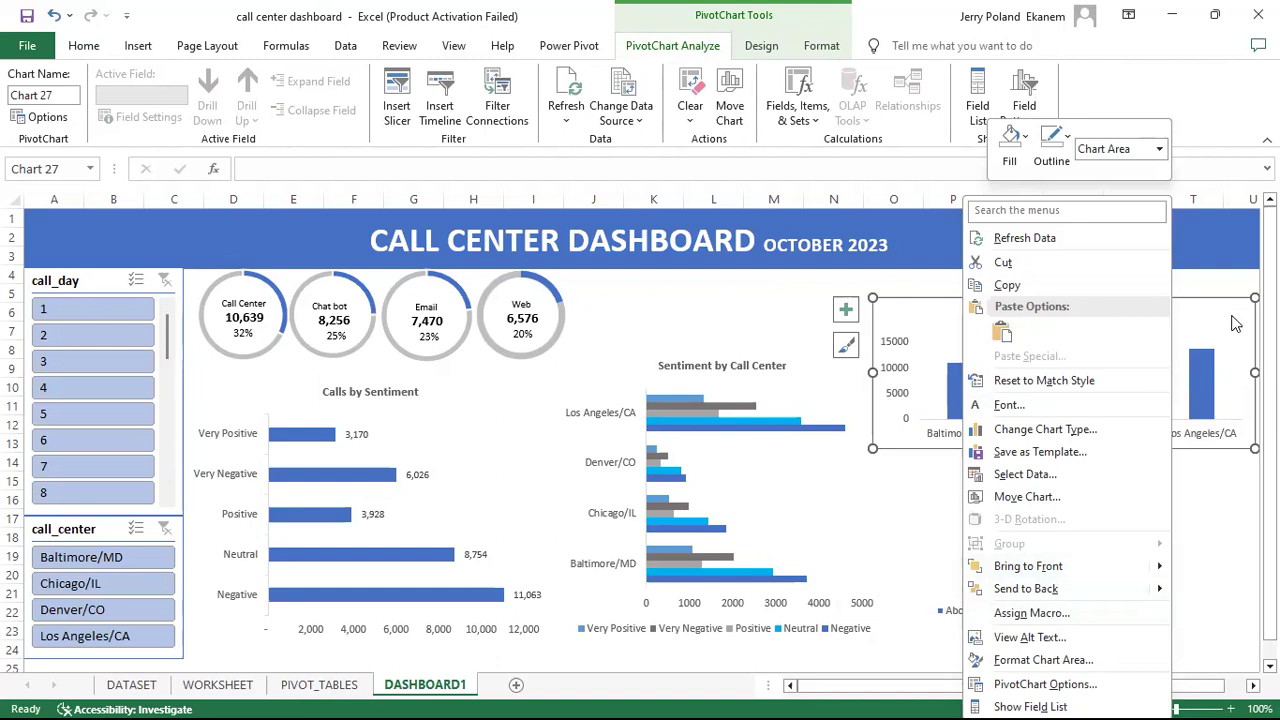
click(1232, 323)
right_click(1127, 317)
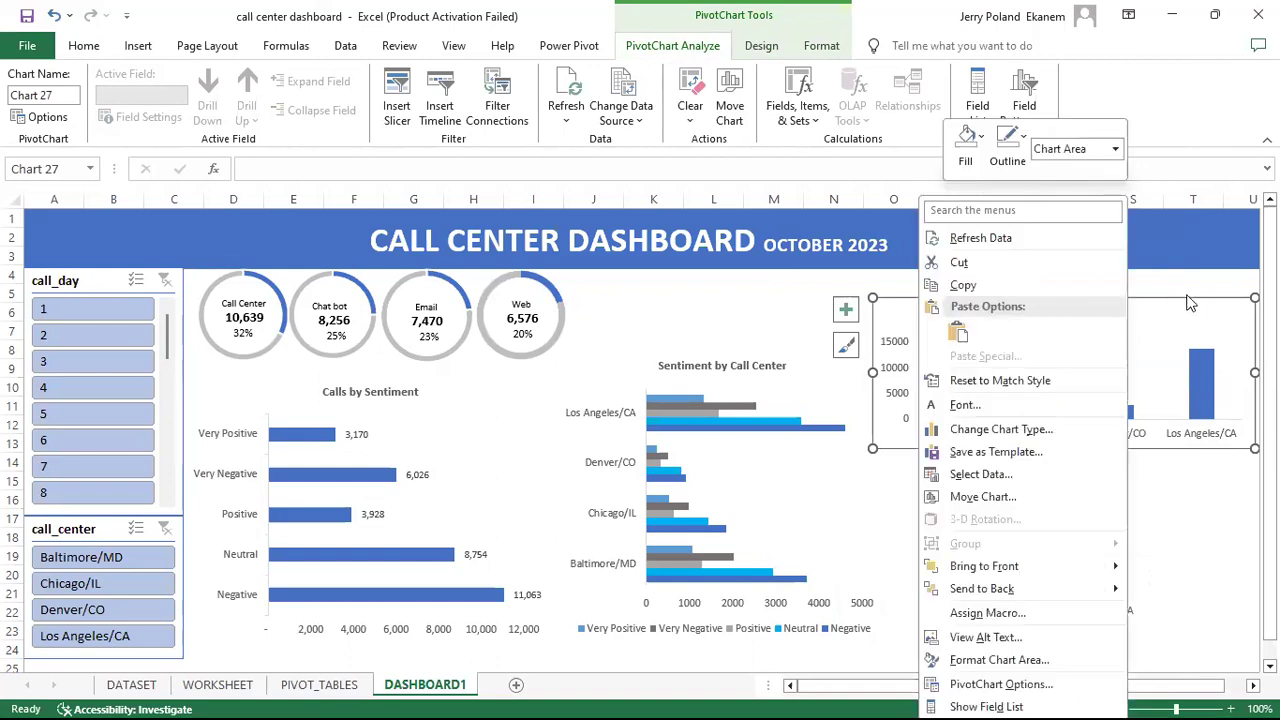
click(1207, 402)
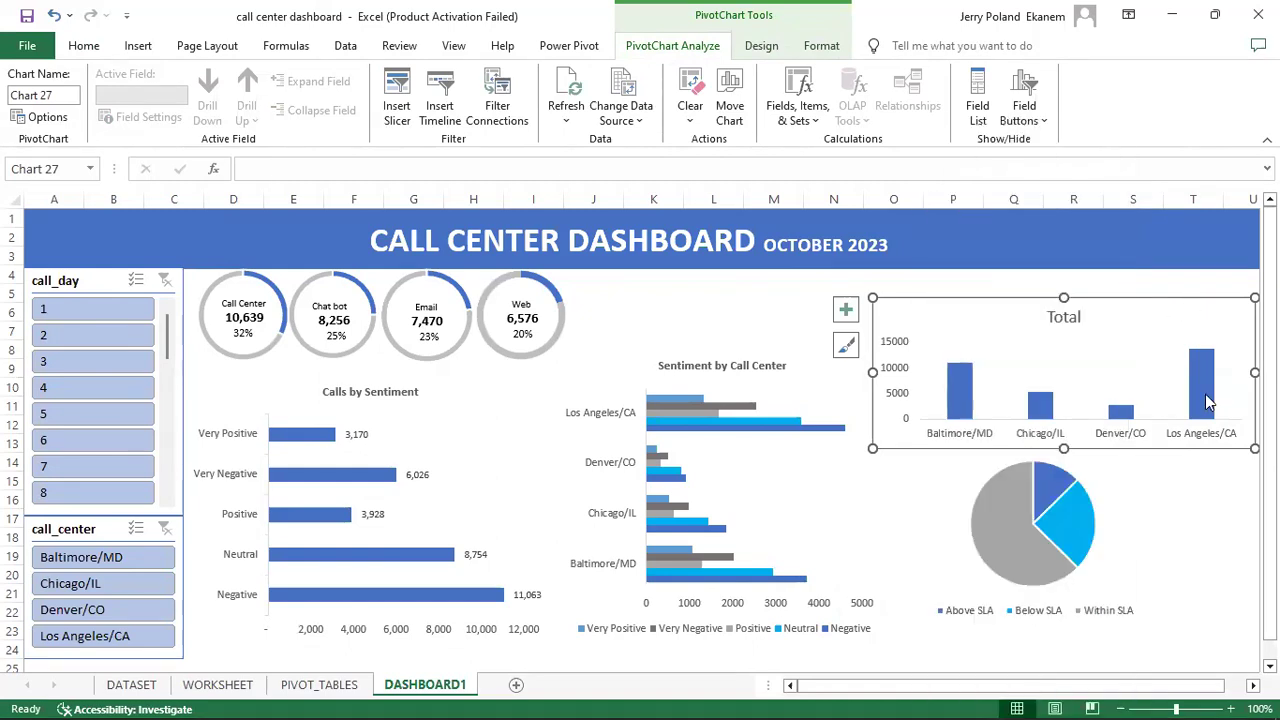
click(1207, 402)
right_click(1207, 402)
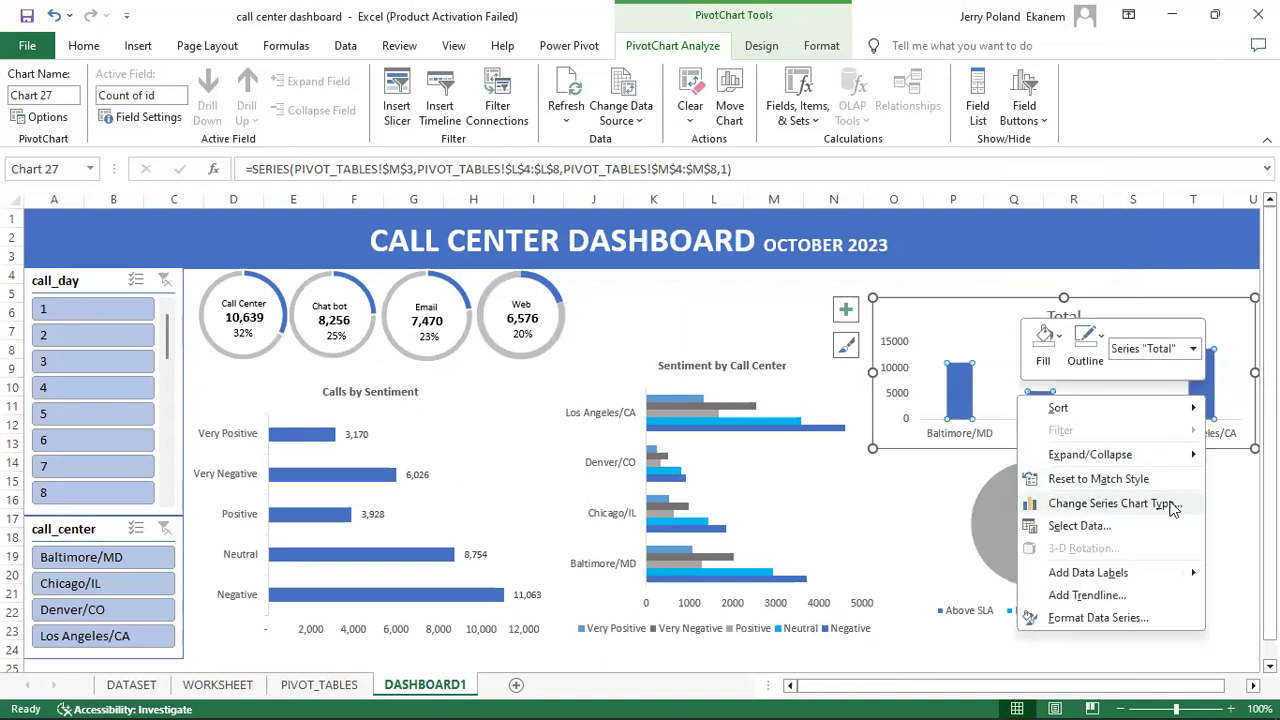
click(1110, 503)
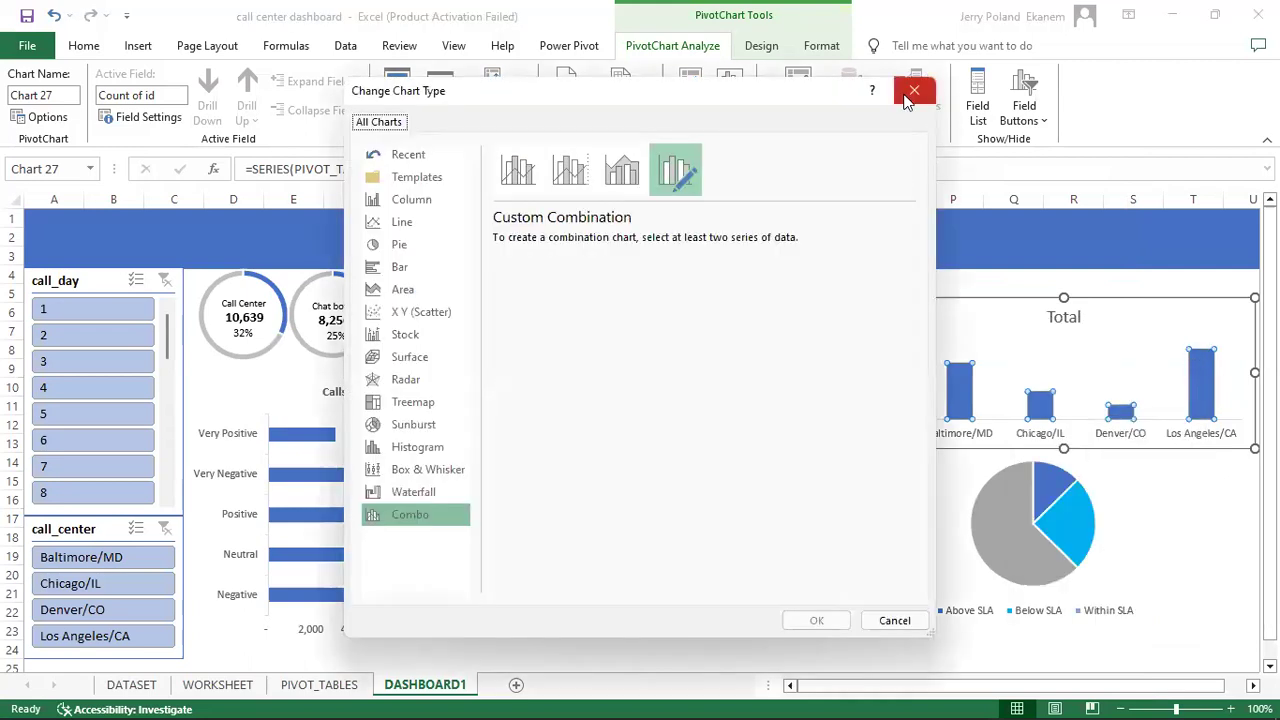
click(912, 94)
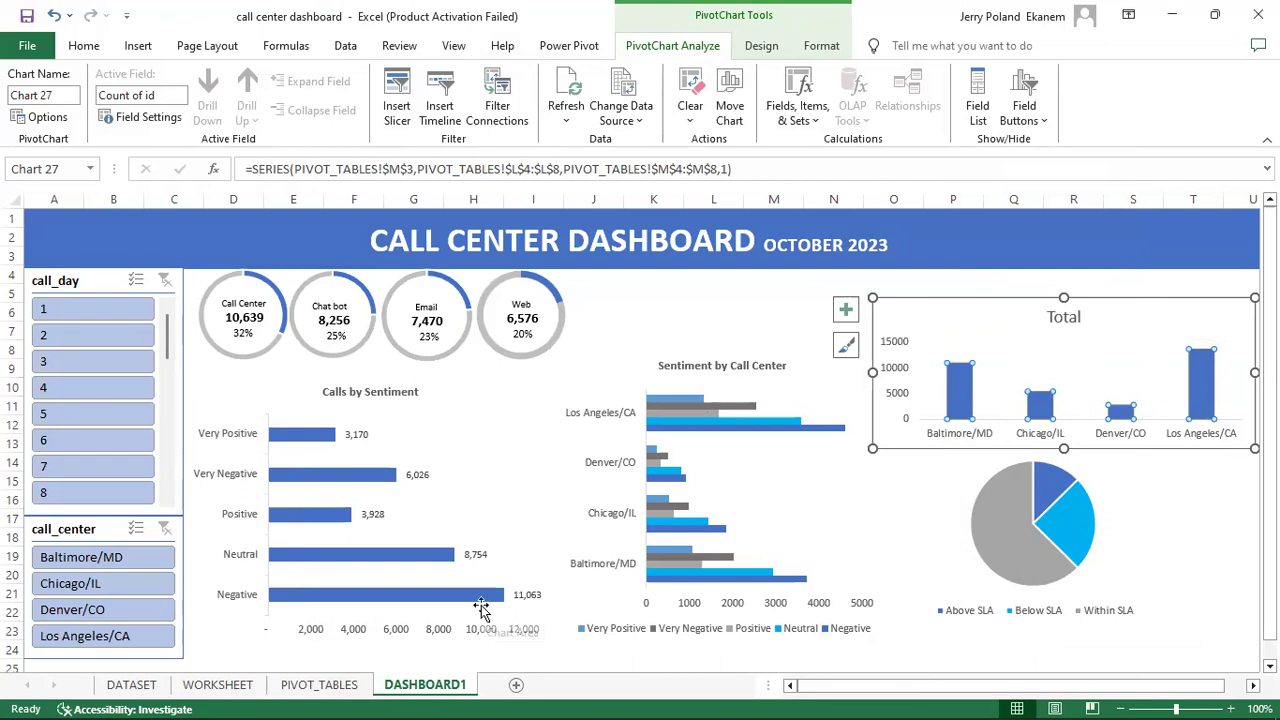
Step: Change the title of the call center column chart on DASHBOARD1 to "Calls by Call Center"
click(318, 690)
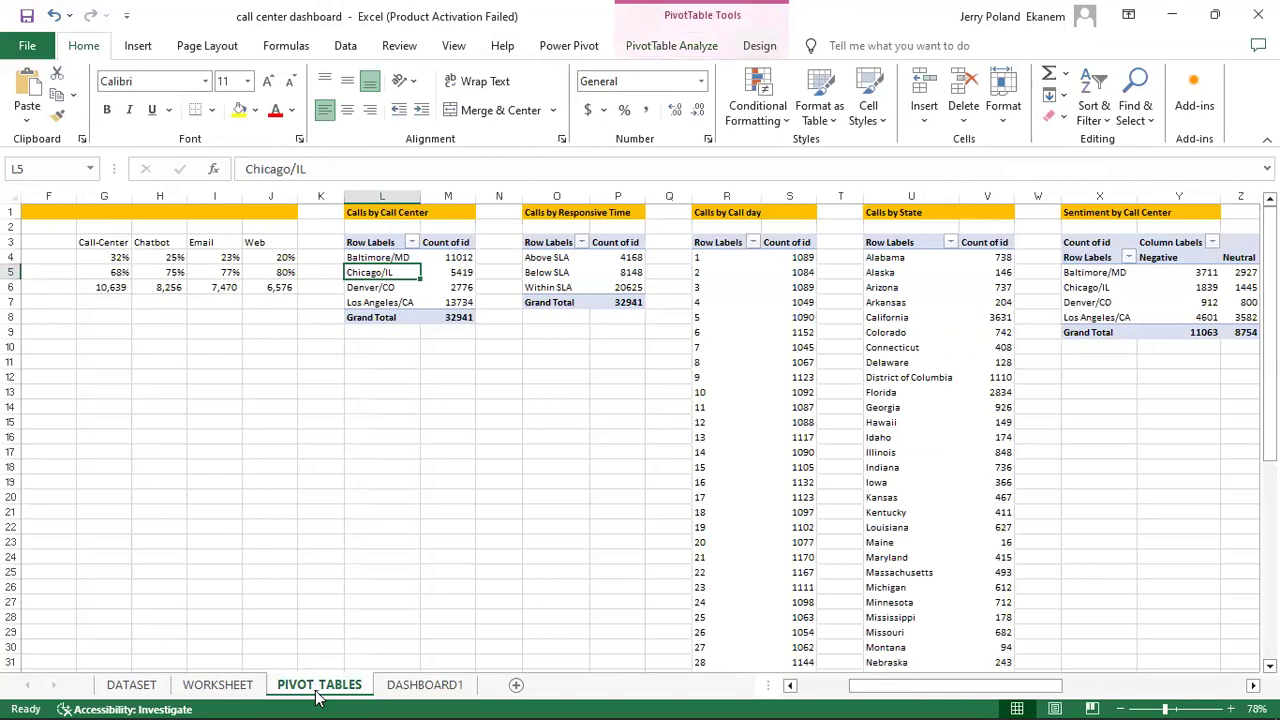
click(419, 695)
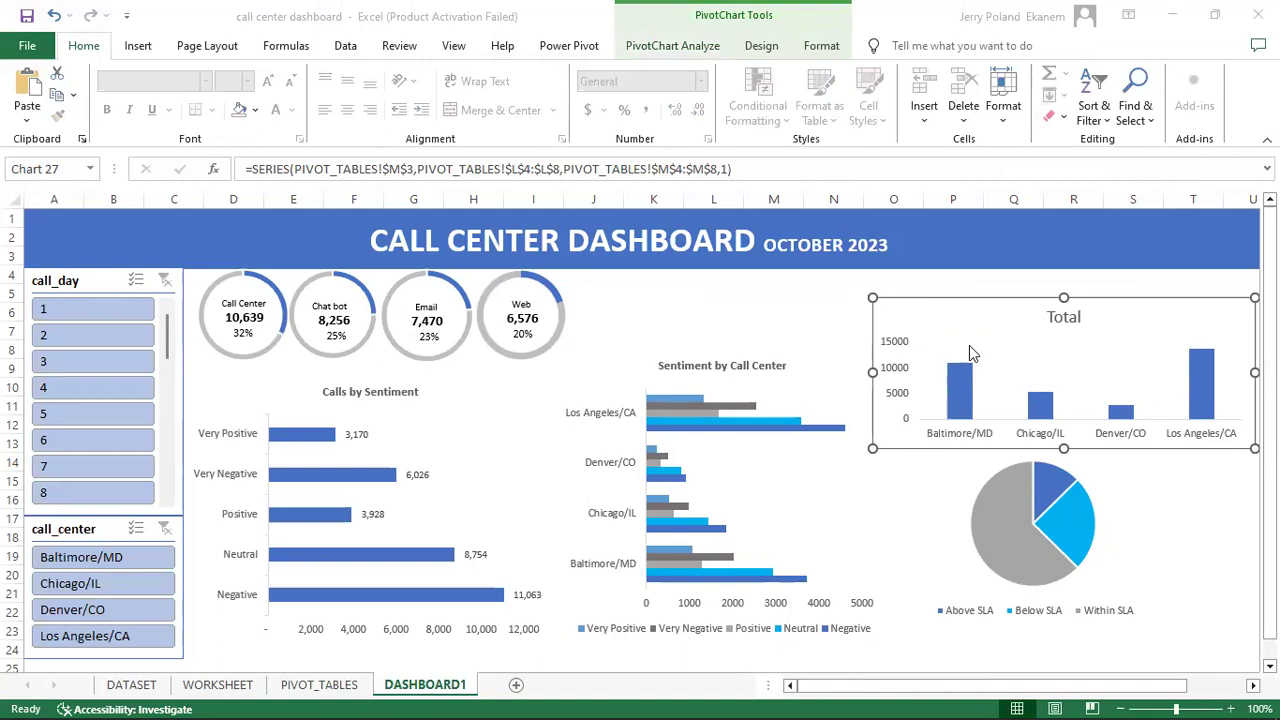
double_click(1084, 314)
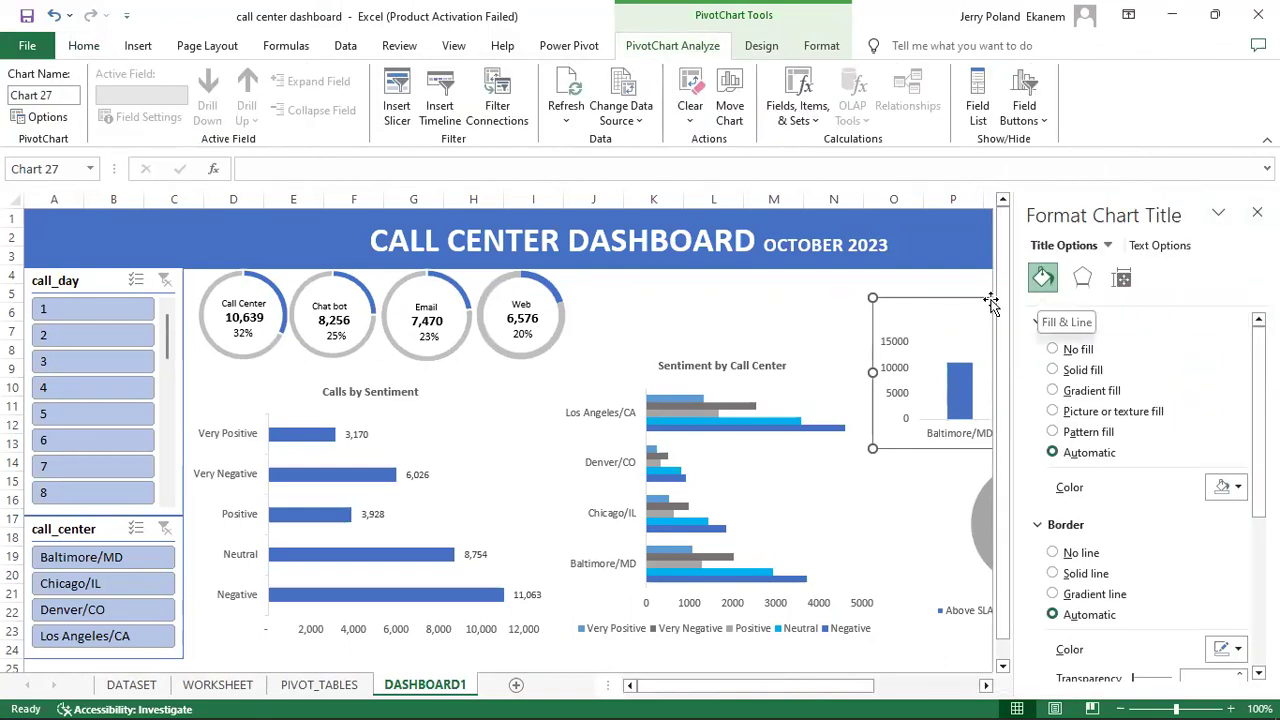
click(986, 686)
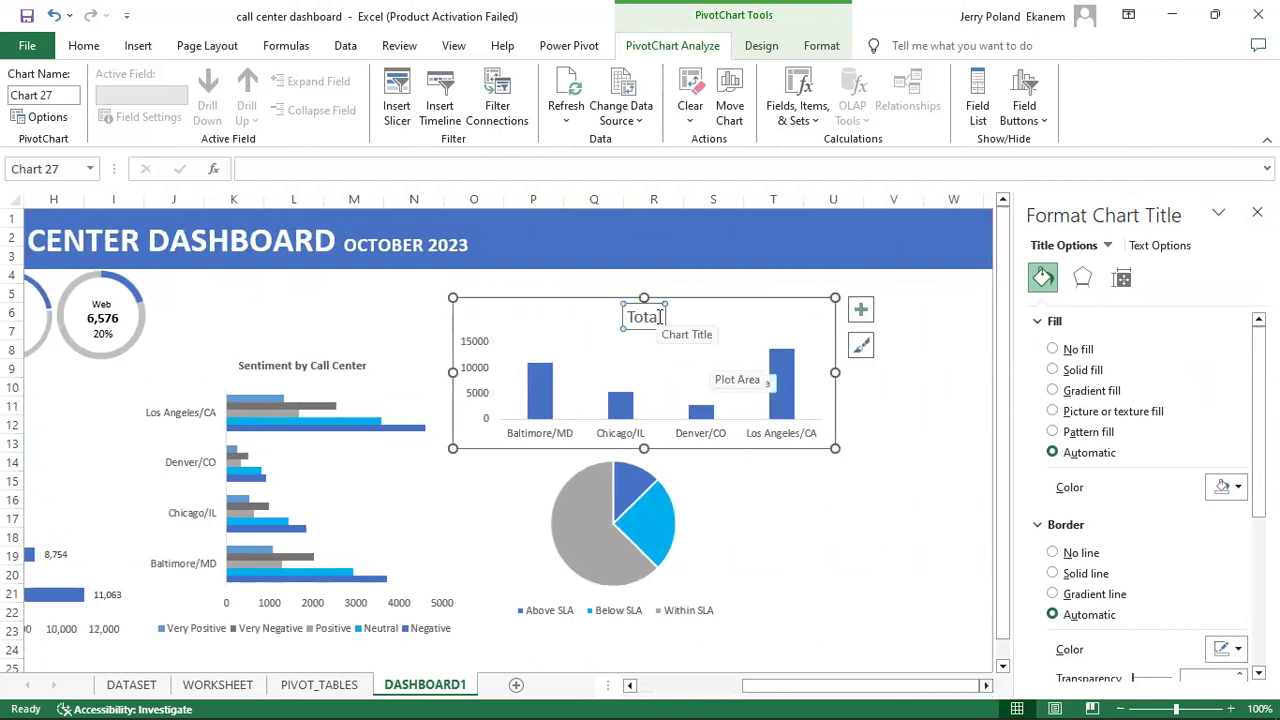
click(660, 317)
key(BackSpace)
key(BackSpace)
key(BackSpace)
key(BackSpace)
key(BackSpace)
text(Calls By Call Center)
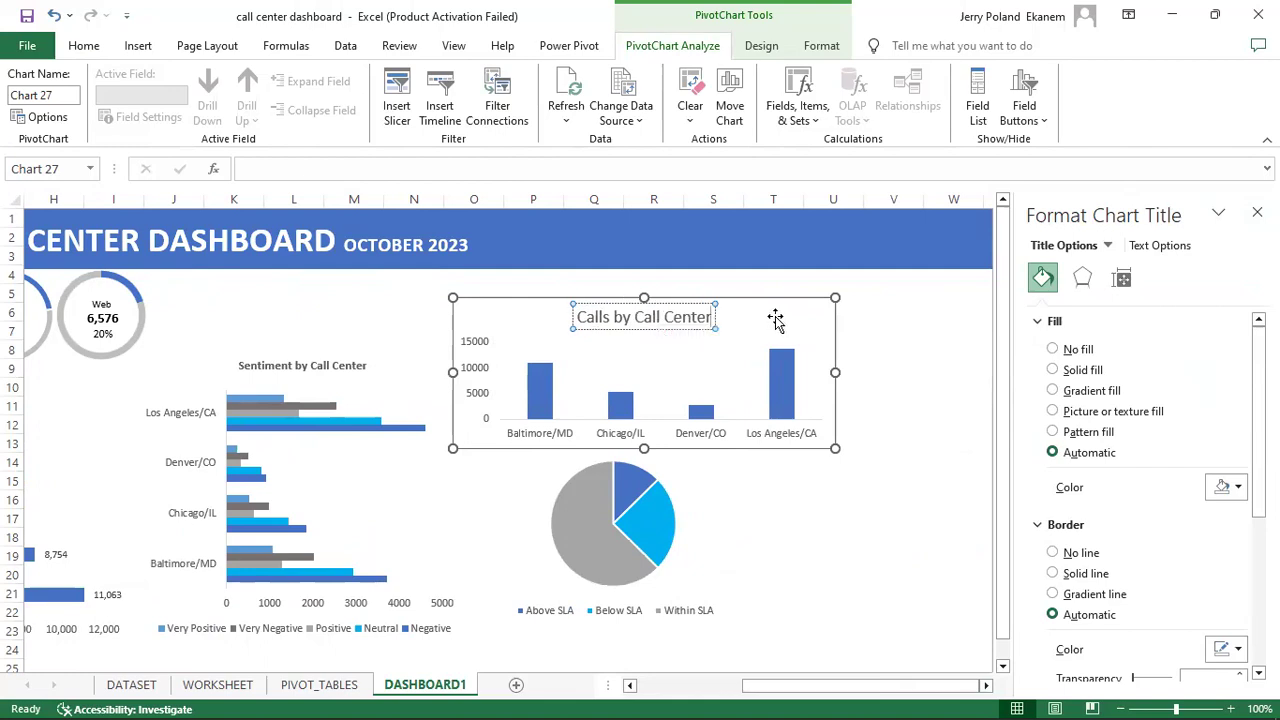
Step: Format the column chart's title as bold at font size 10
click(768, 319)
click(706, 318)
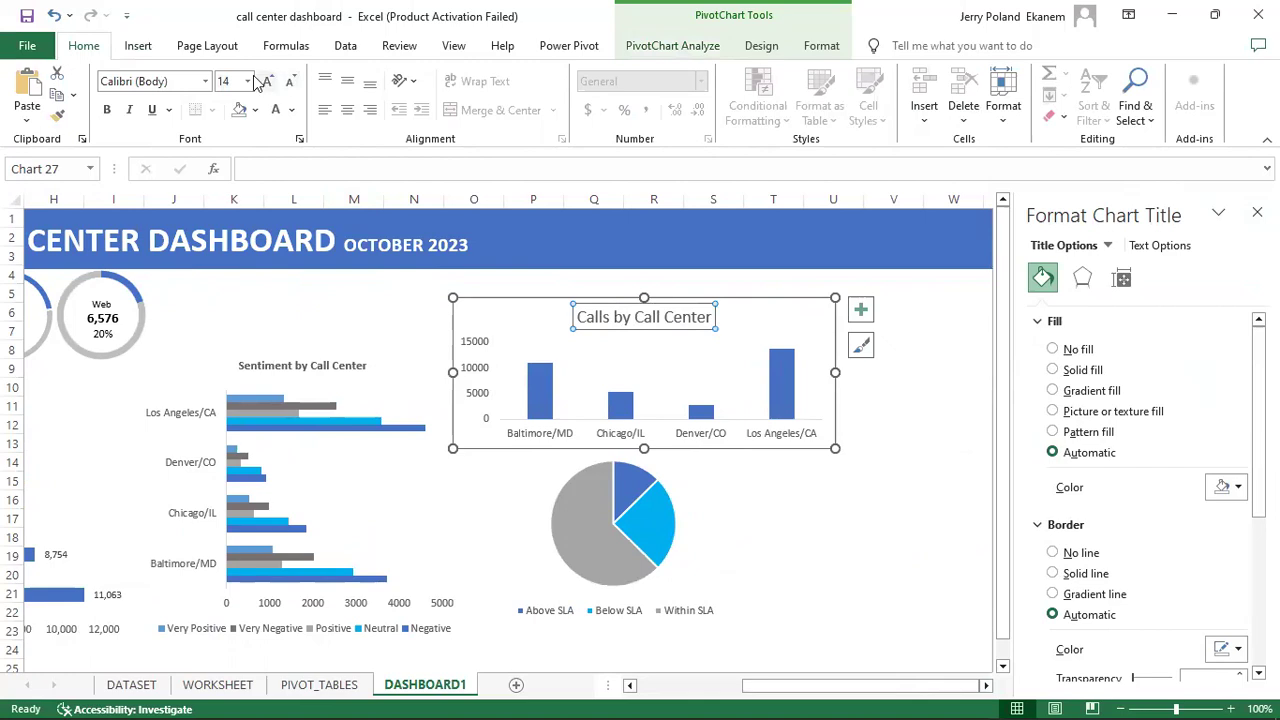
click(247, 81)
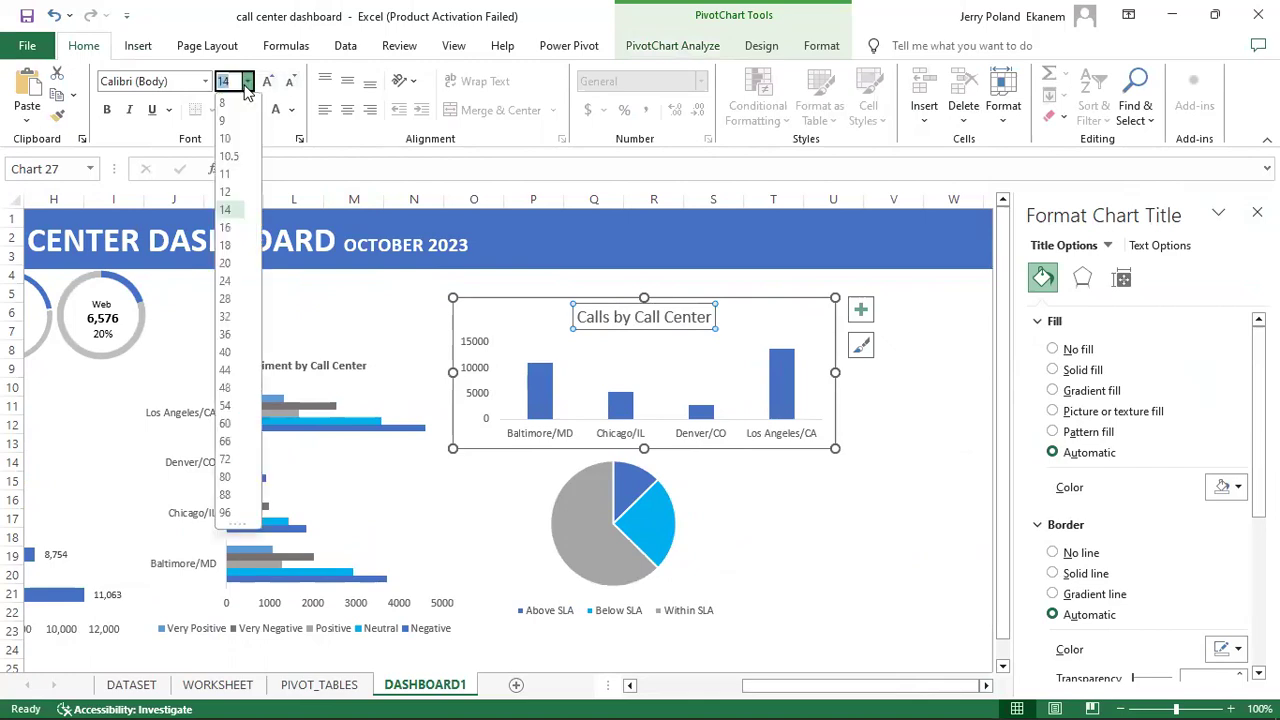
click(237, 139)
key(ctrl+b)
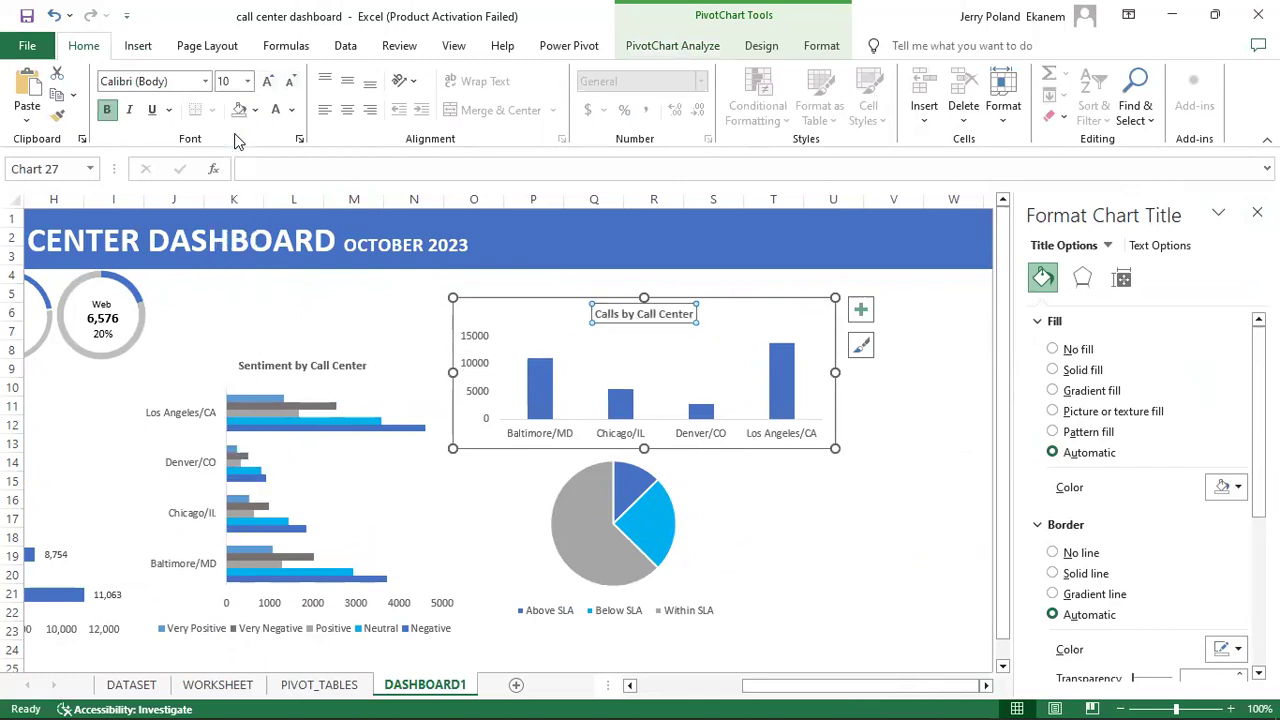
click(884, 505)
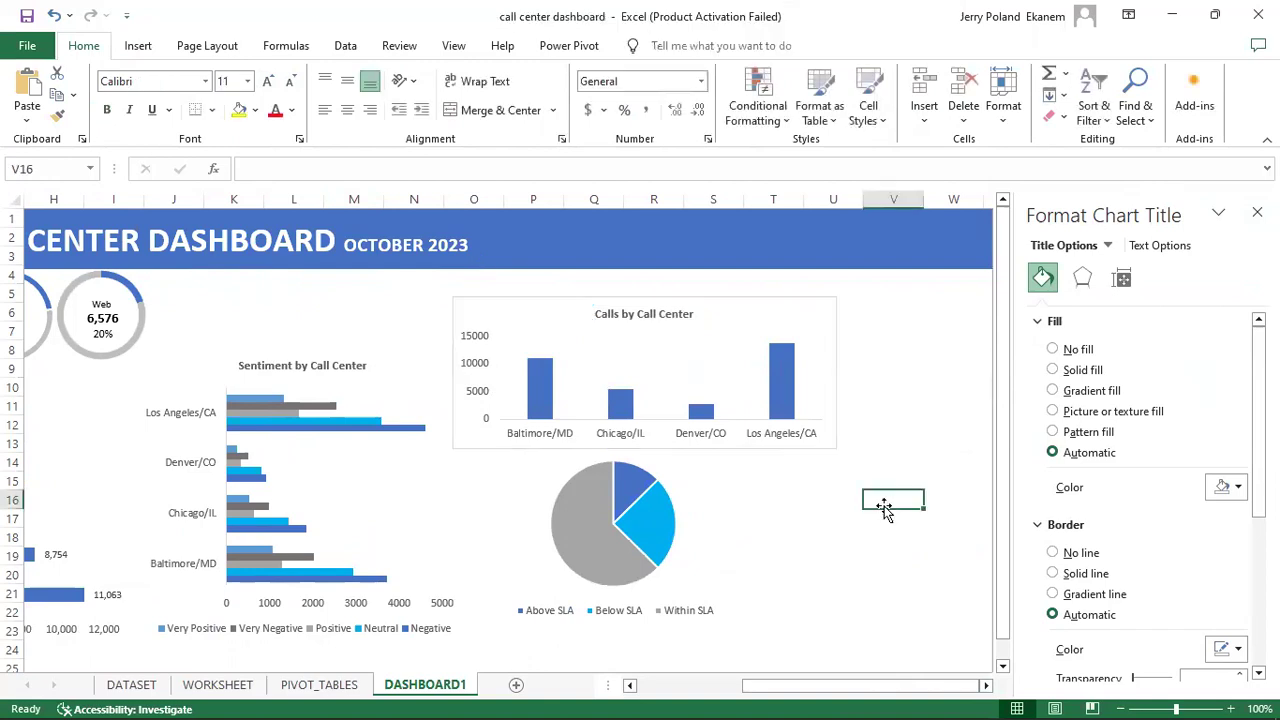
Step: Give the Calls by Call Center chart no fill and no border line, and move it slightly up, clear of the pie chart's title
click(831, 334)
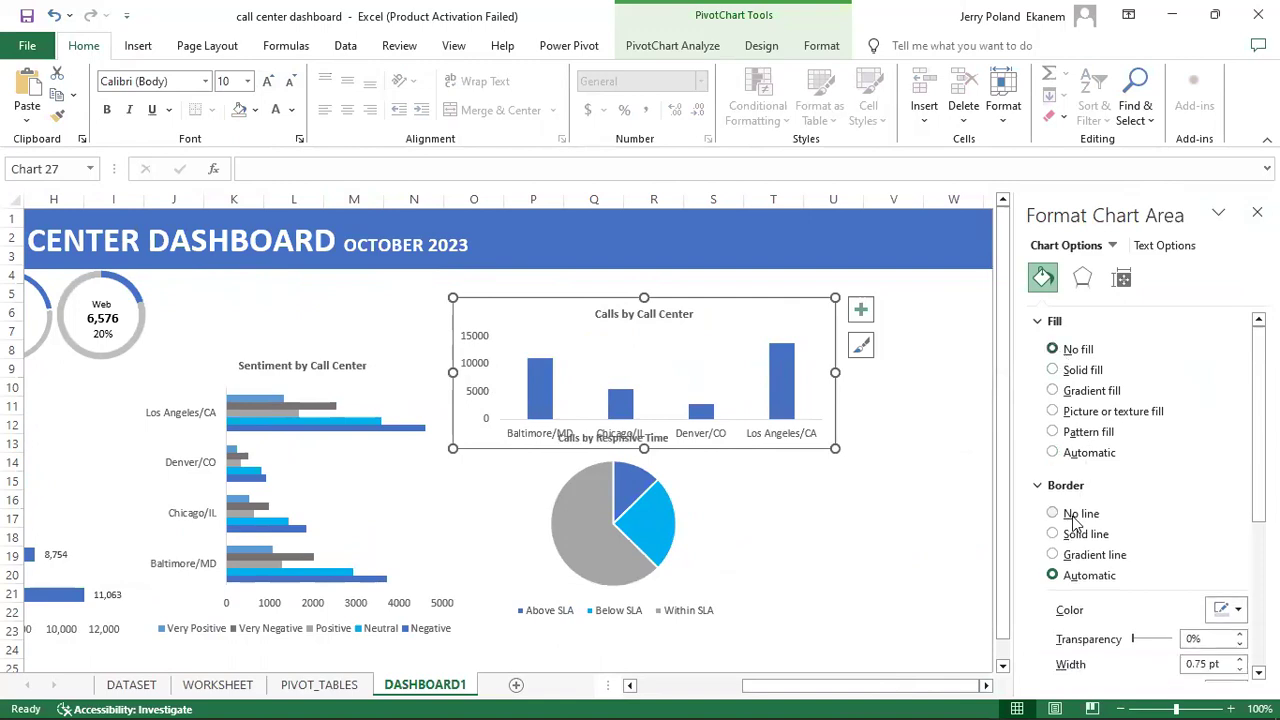
click(1067, 517)
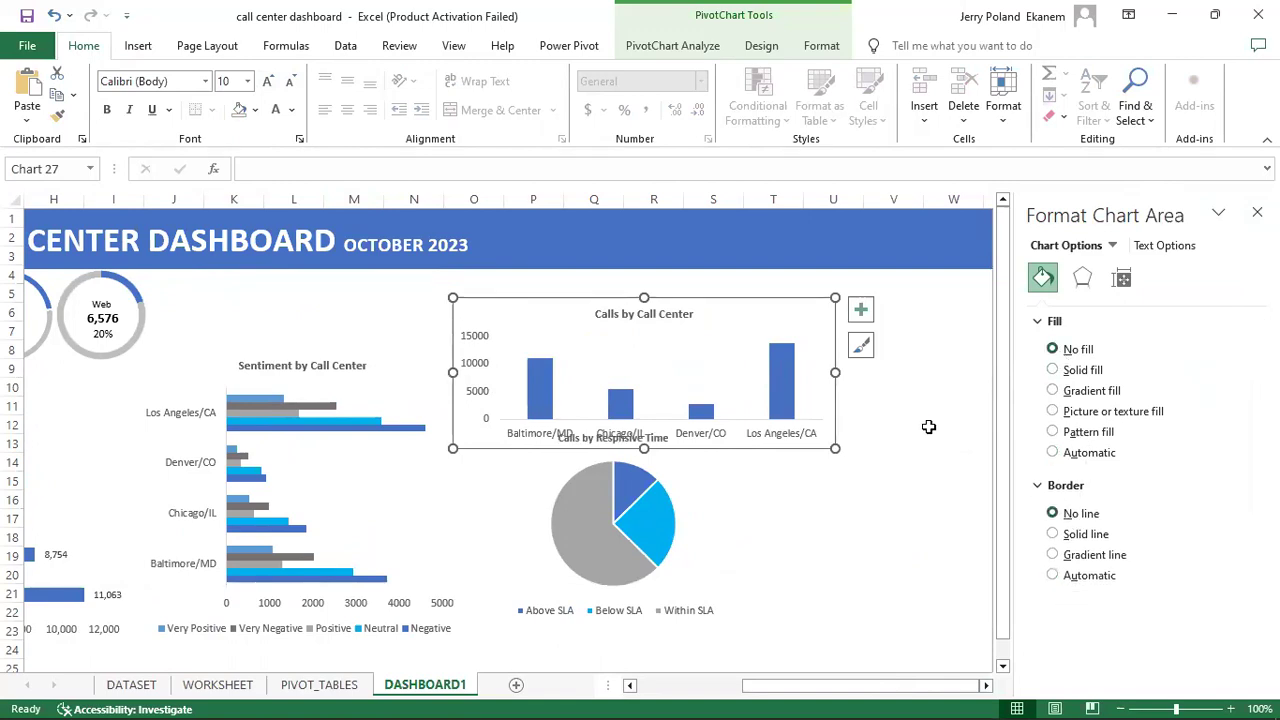
drag(769, 314, 777, 294)
drag(929, 694, 736, 697)
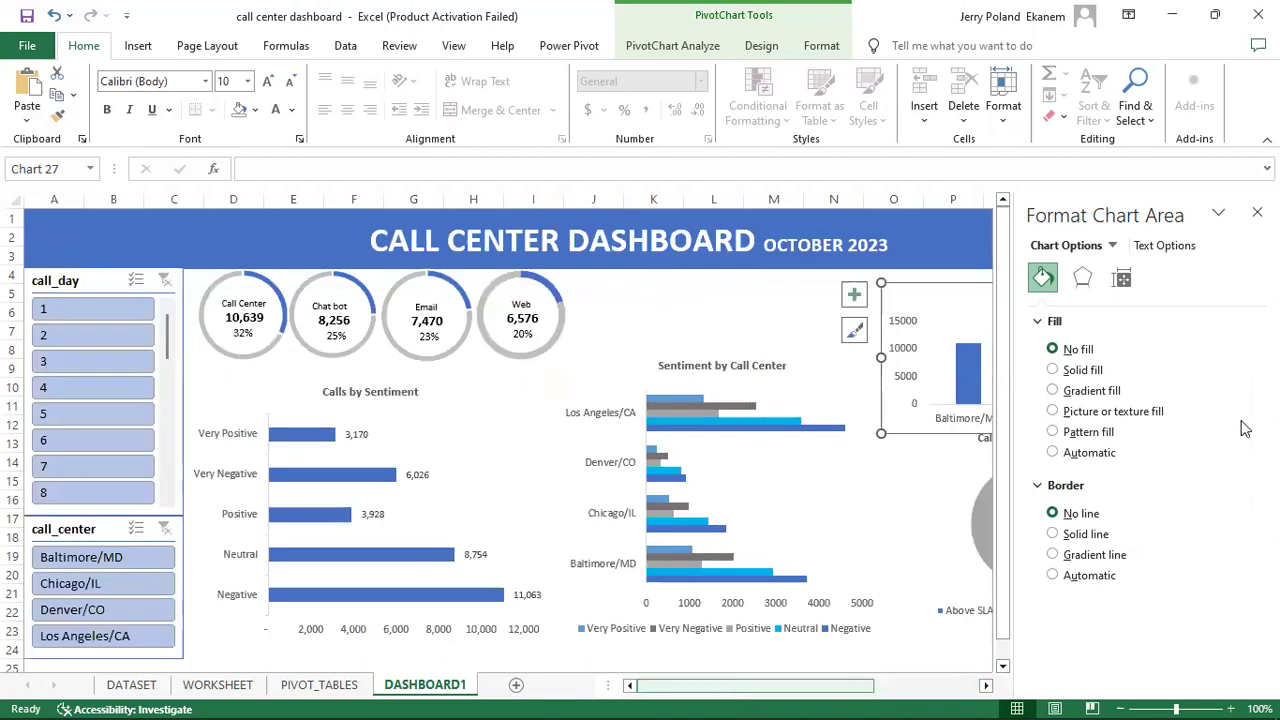
click(1257, 212)
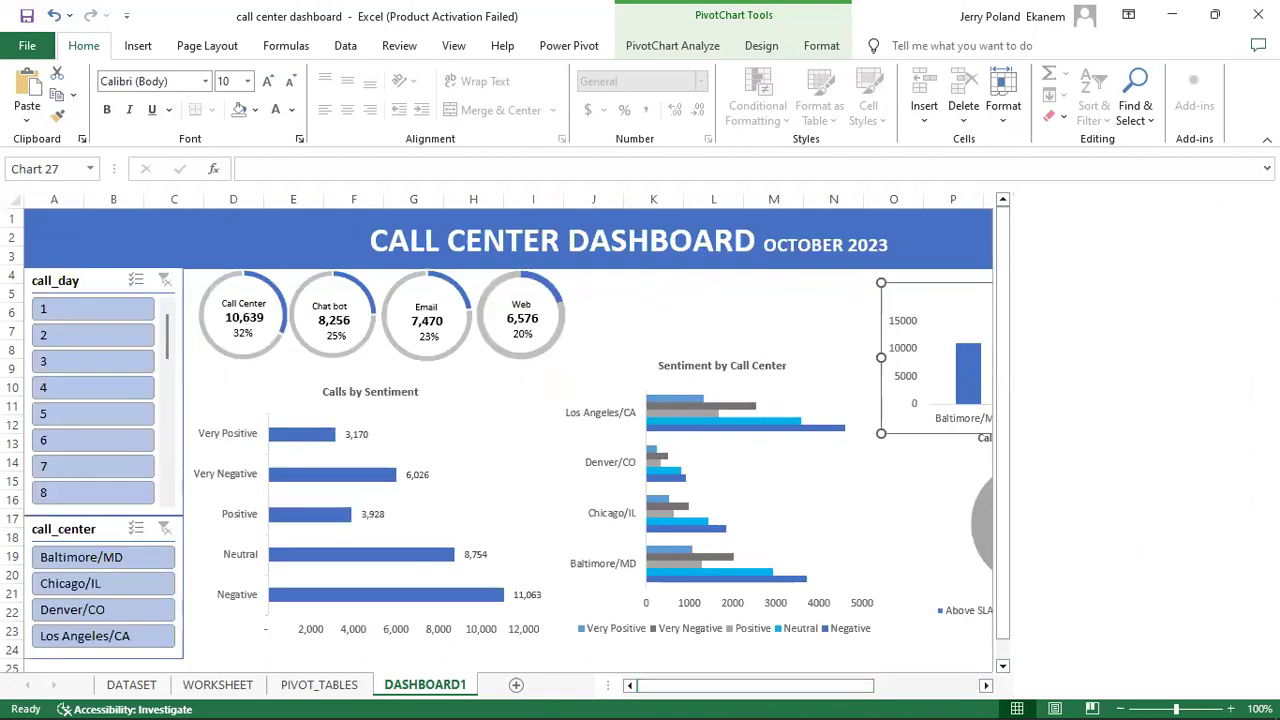
click(914, 460)
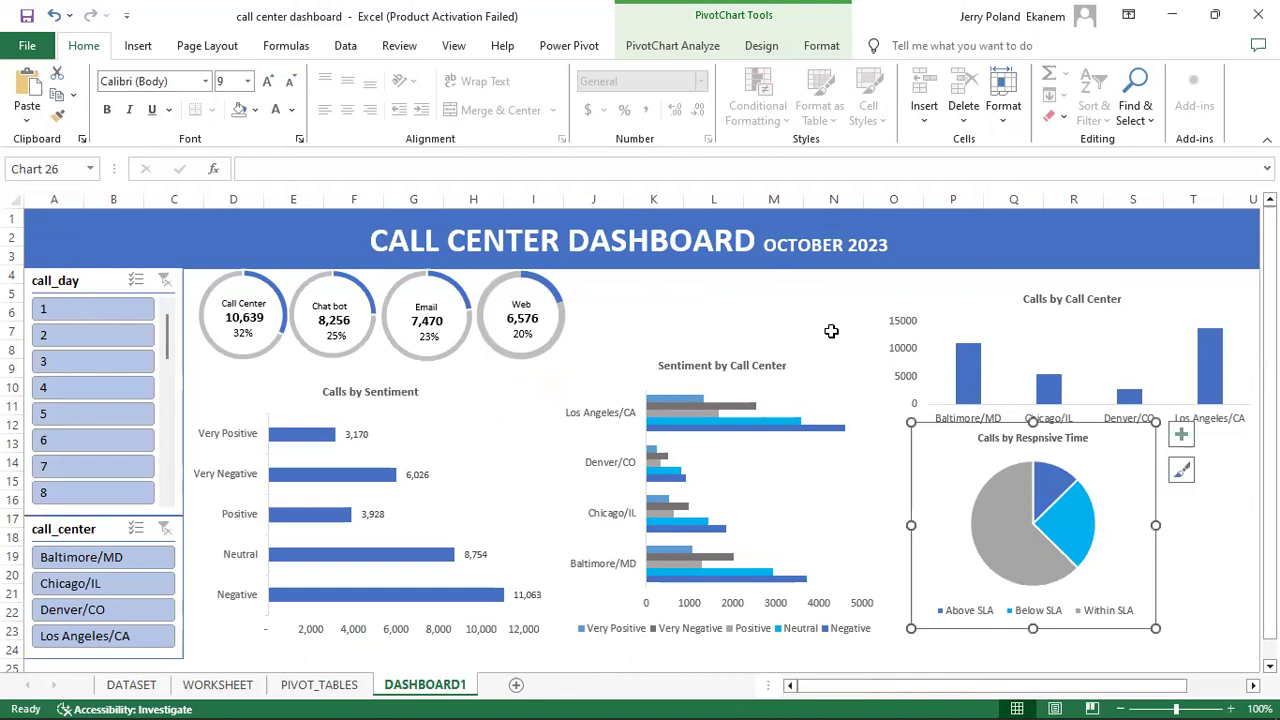
click(829, 330)
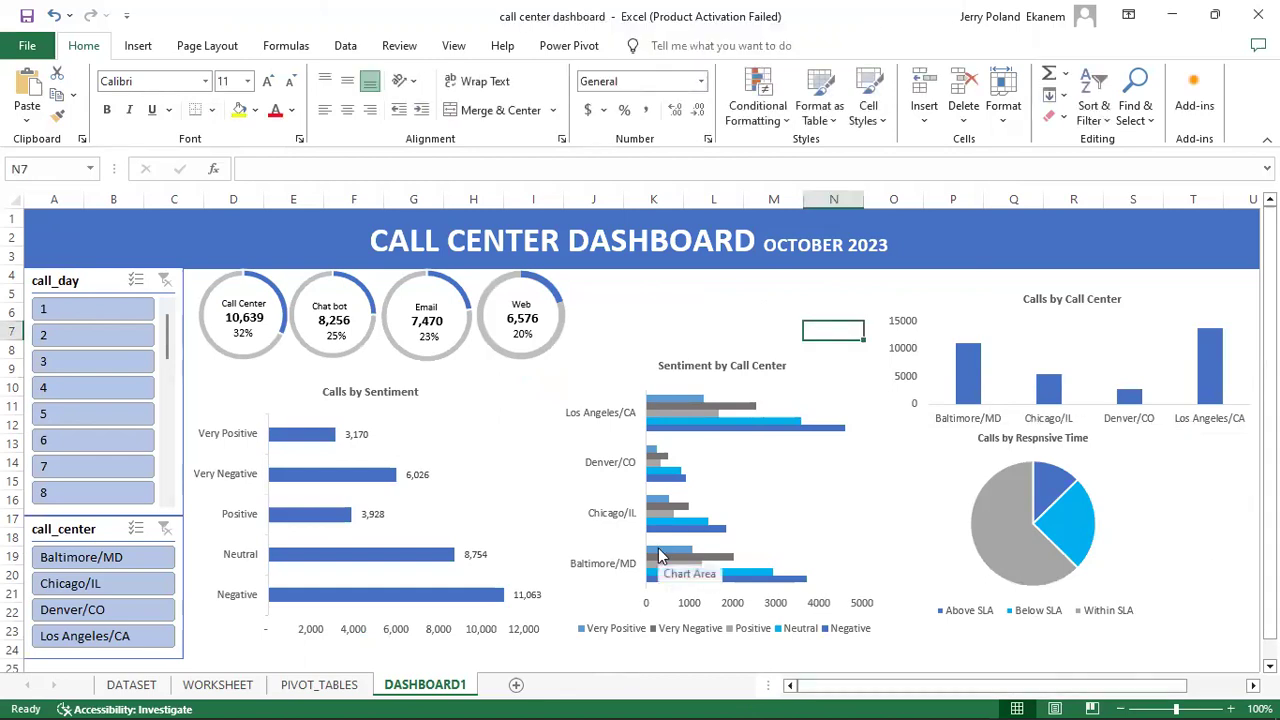
Step: Insert a PivotTable from the WORKSHEET range A1:M32942 at cell G17 of the existing PIVOT_TABLES sheet
mouse_move(659, 556)
click(318, 686)
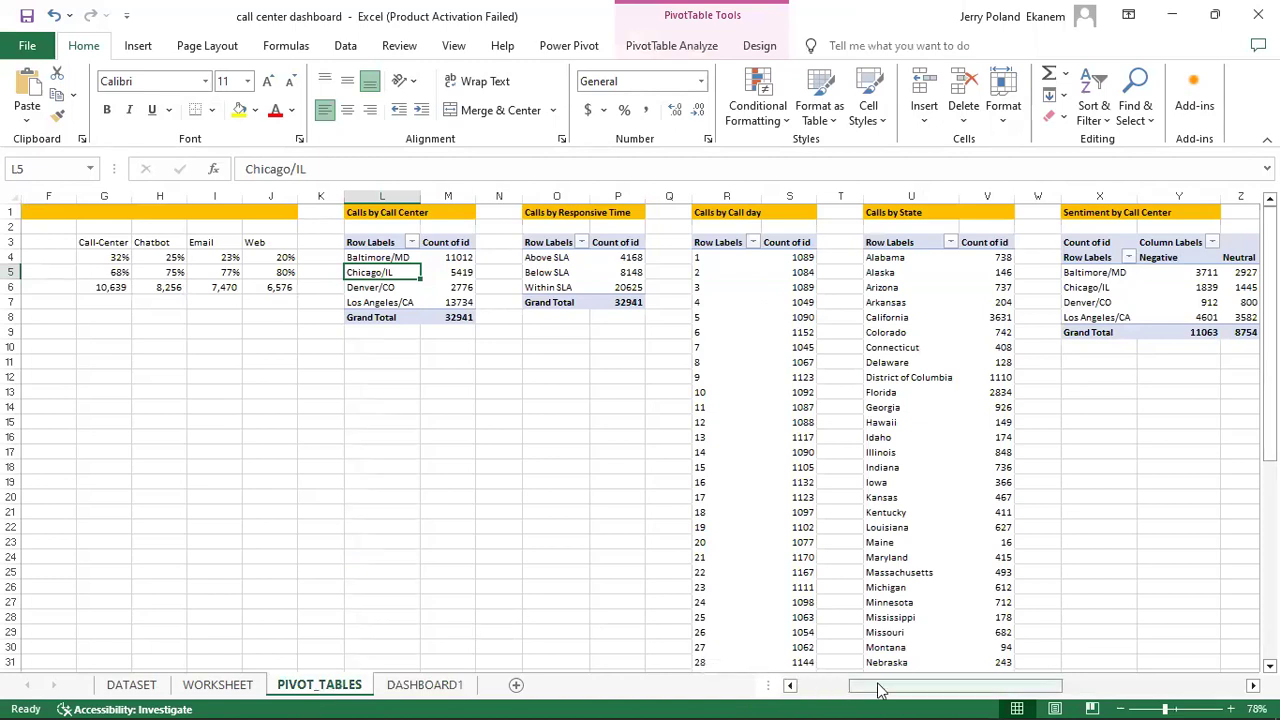
drag(879, 690, 813, 695)
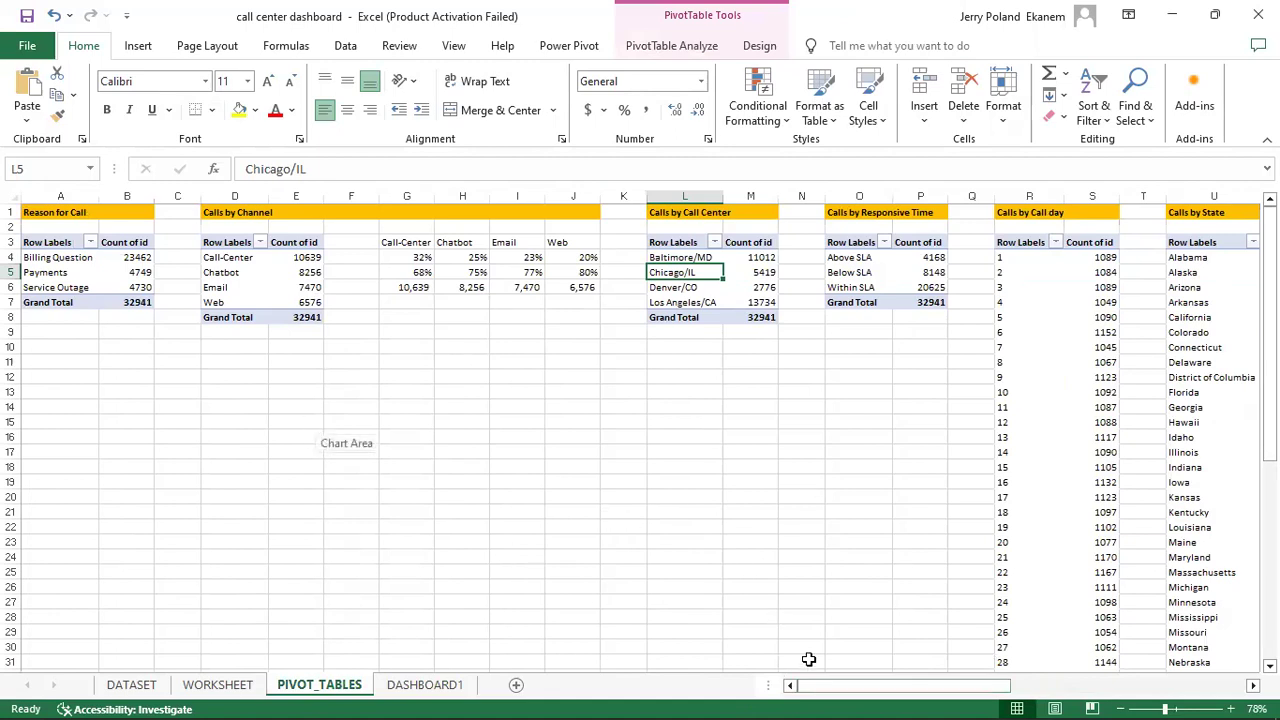
mouse_move(966, 688)
mouse_down()
mouse_move(1180, 690)
mouse_move(951, 697)
mouse_up()
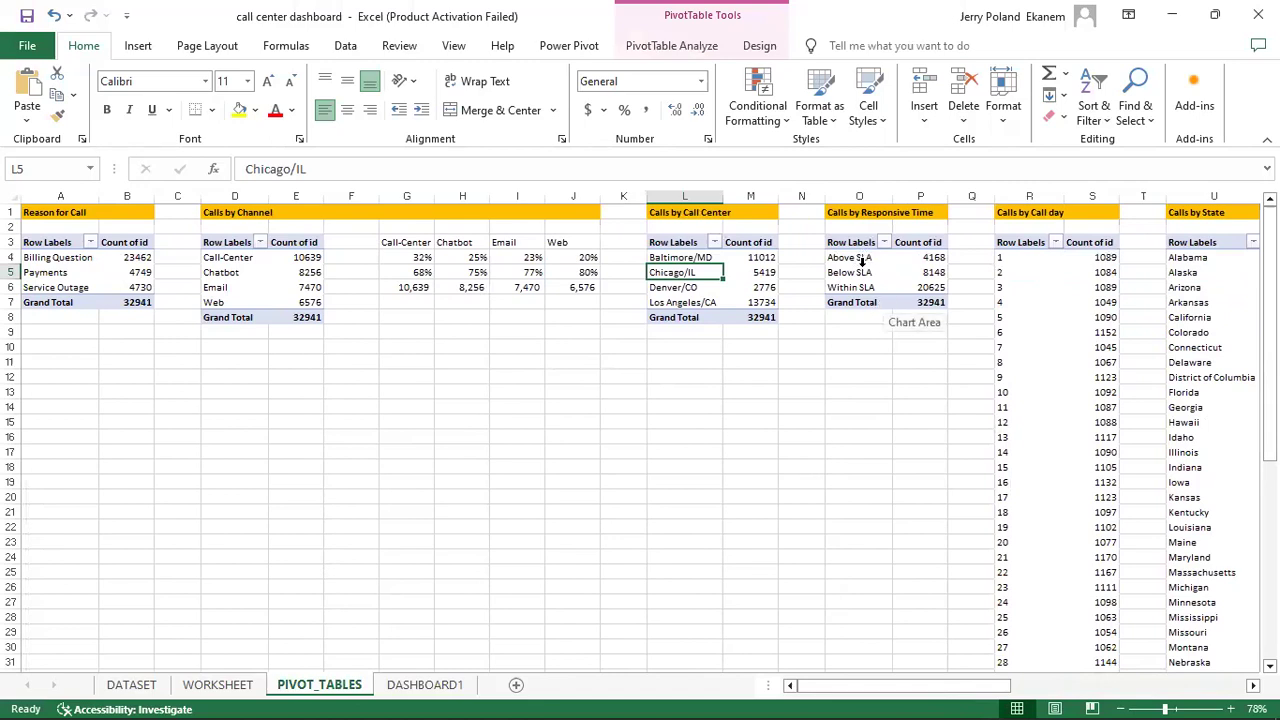
click(219, 686)
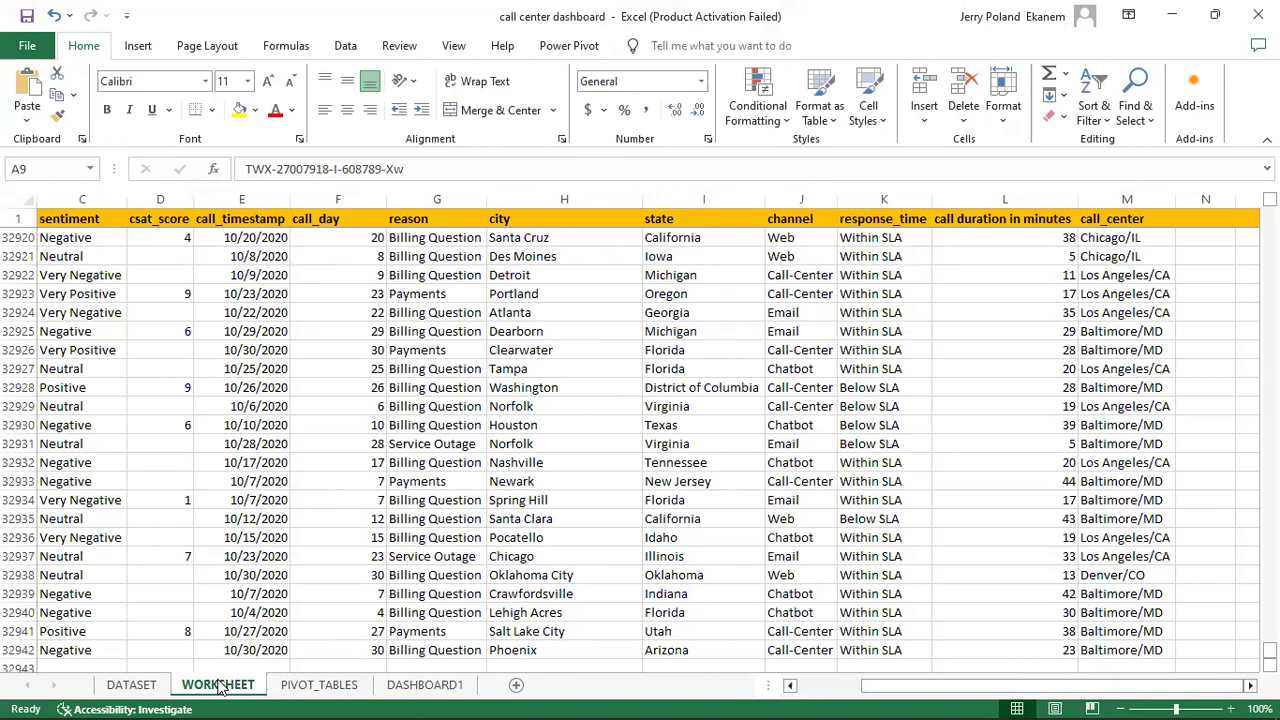
click(228, 497)
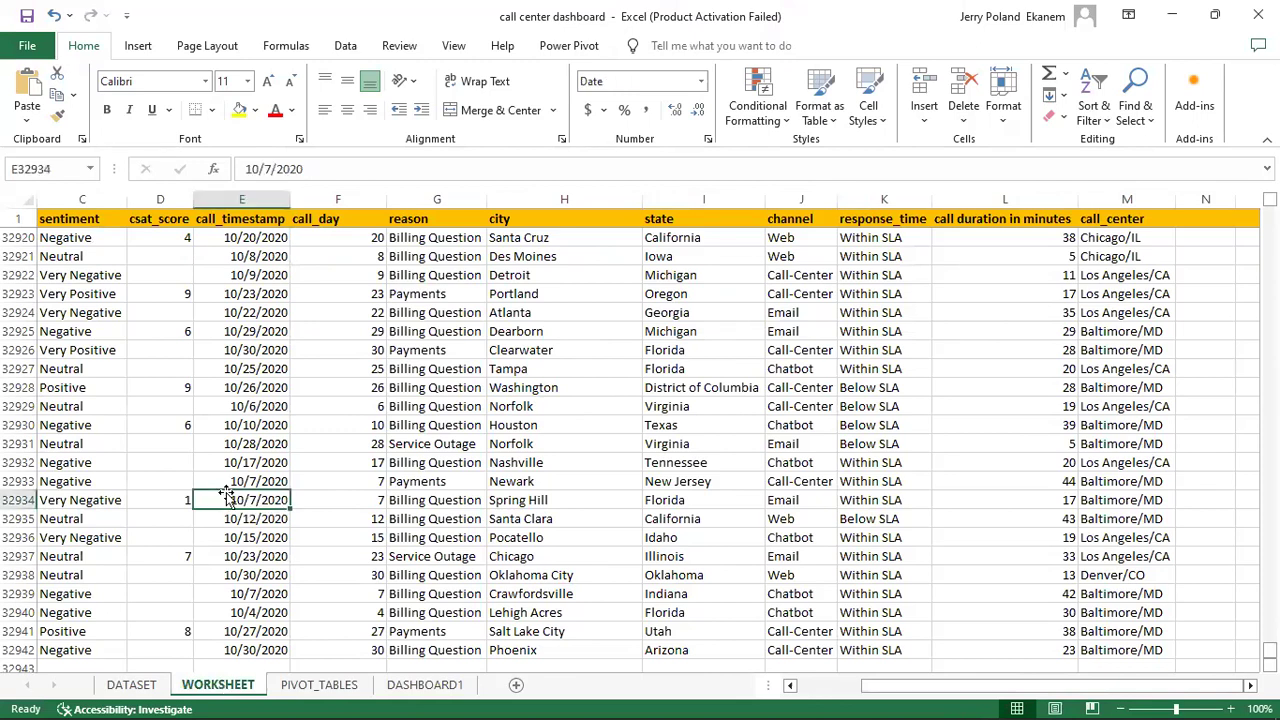
click(139, 47)
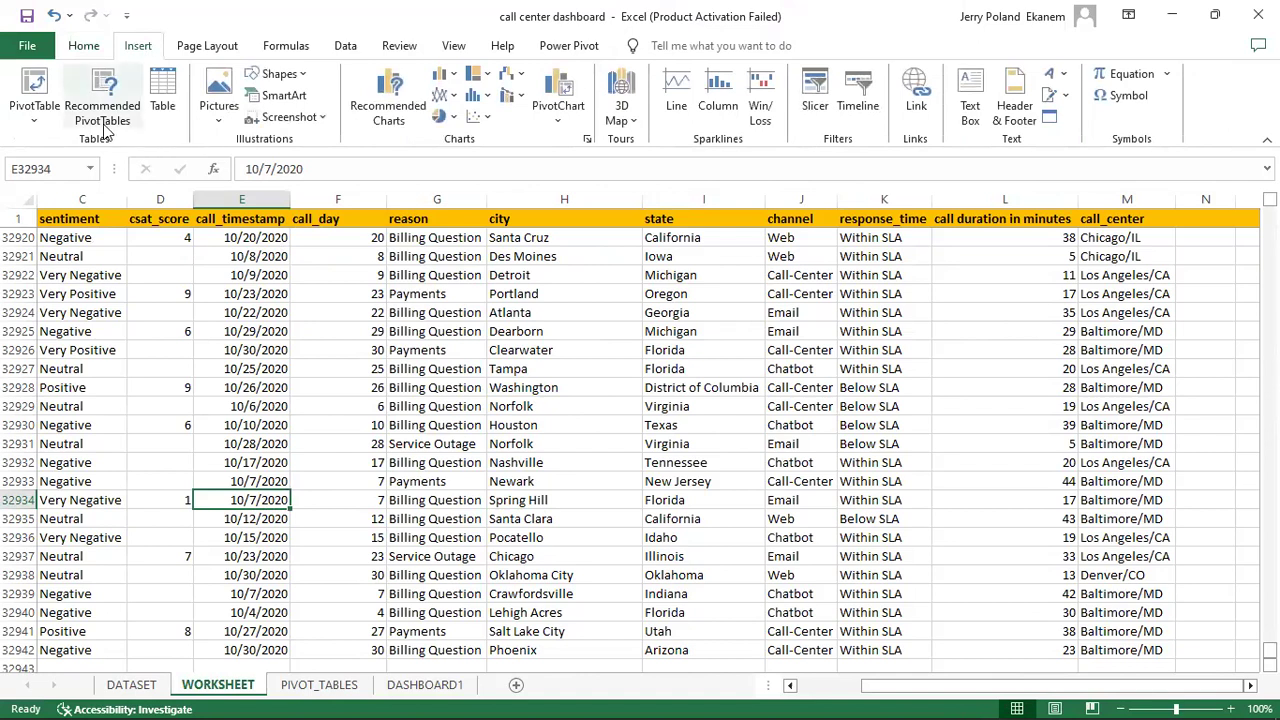
click(35, 88)
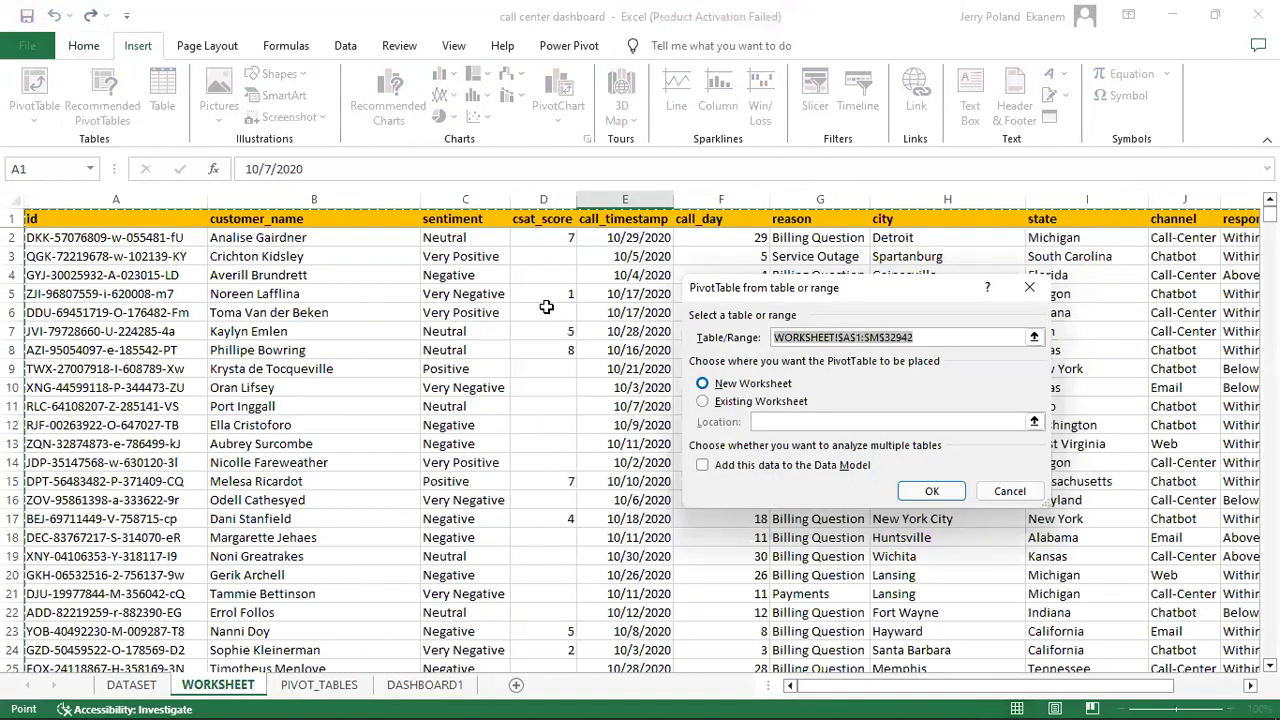
click(704, 401)
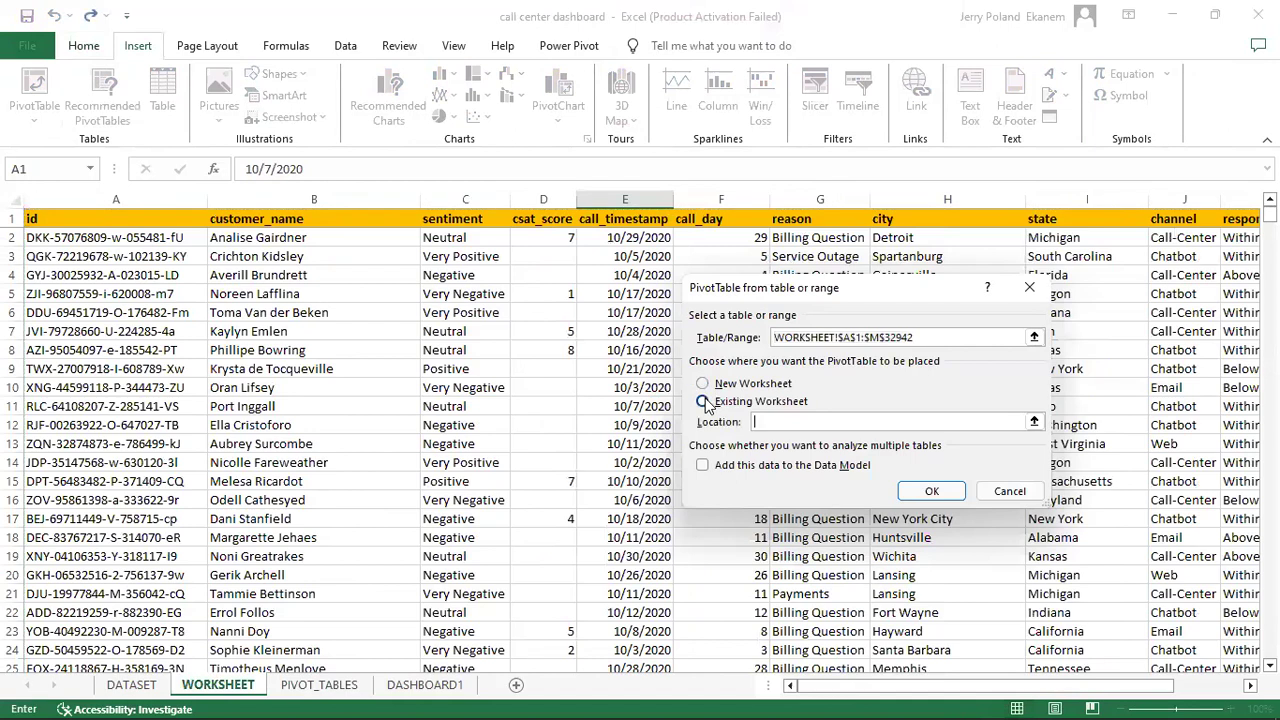
click(337, 690)
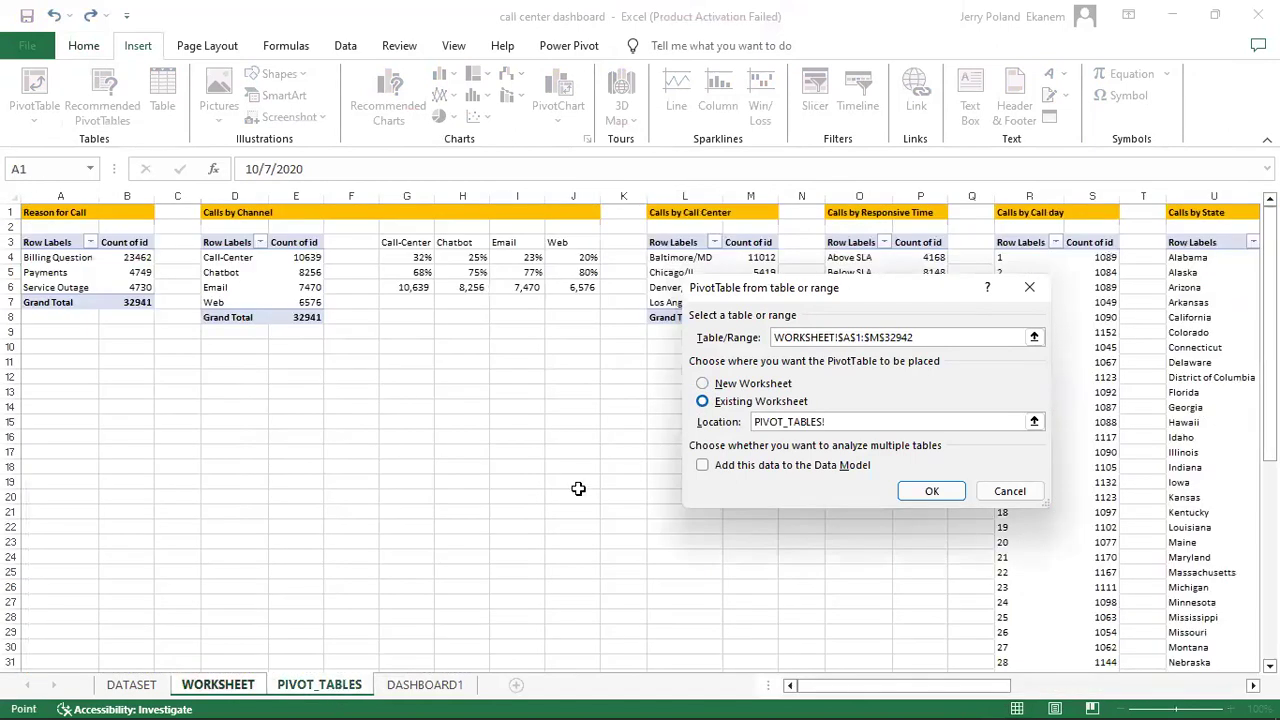
click(413, 453)
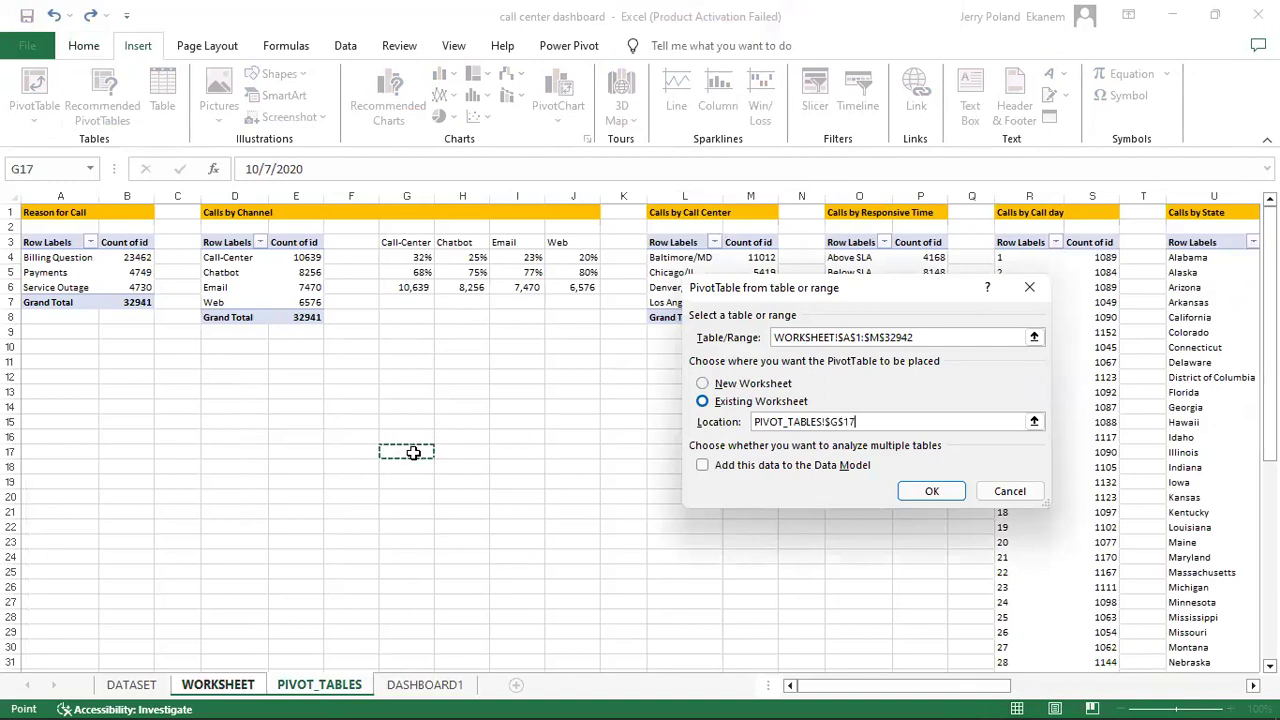
click(926, 489)
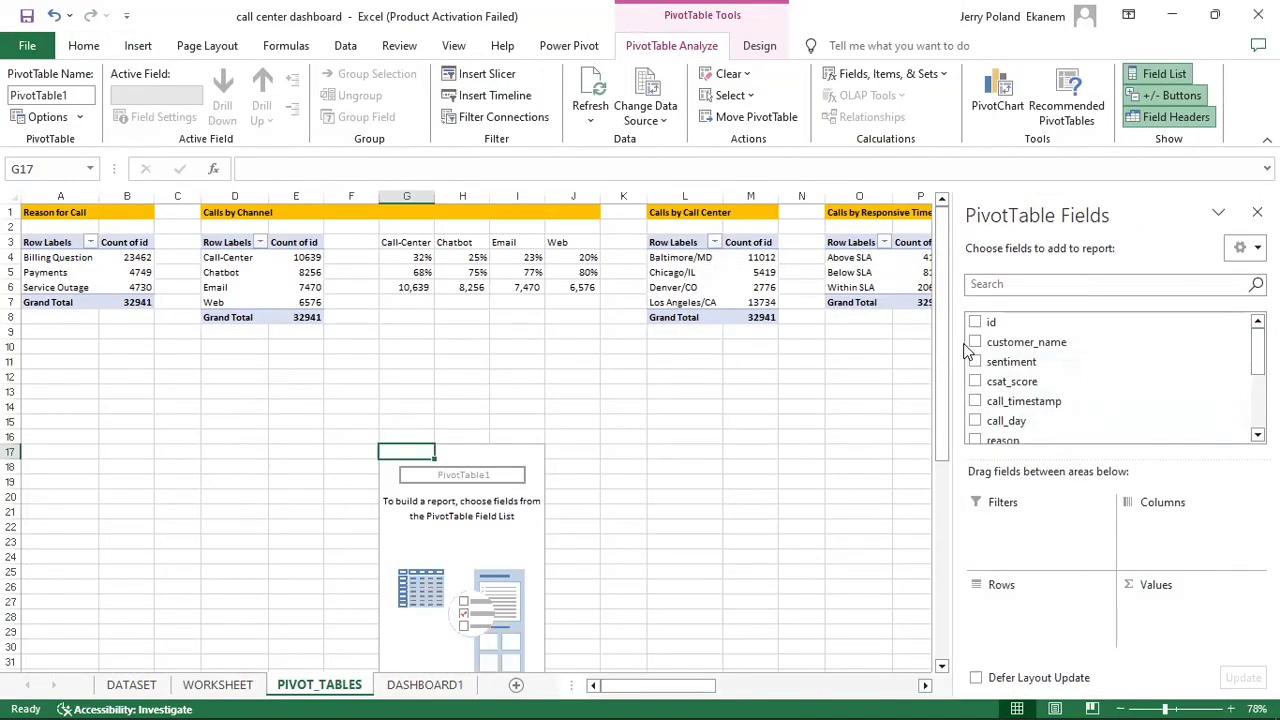
Step: Add id as a count value in the new pivot table and label it "Count of Calls" in cell G15
click(975, 324)
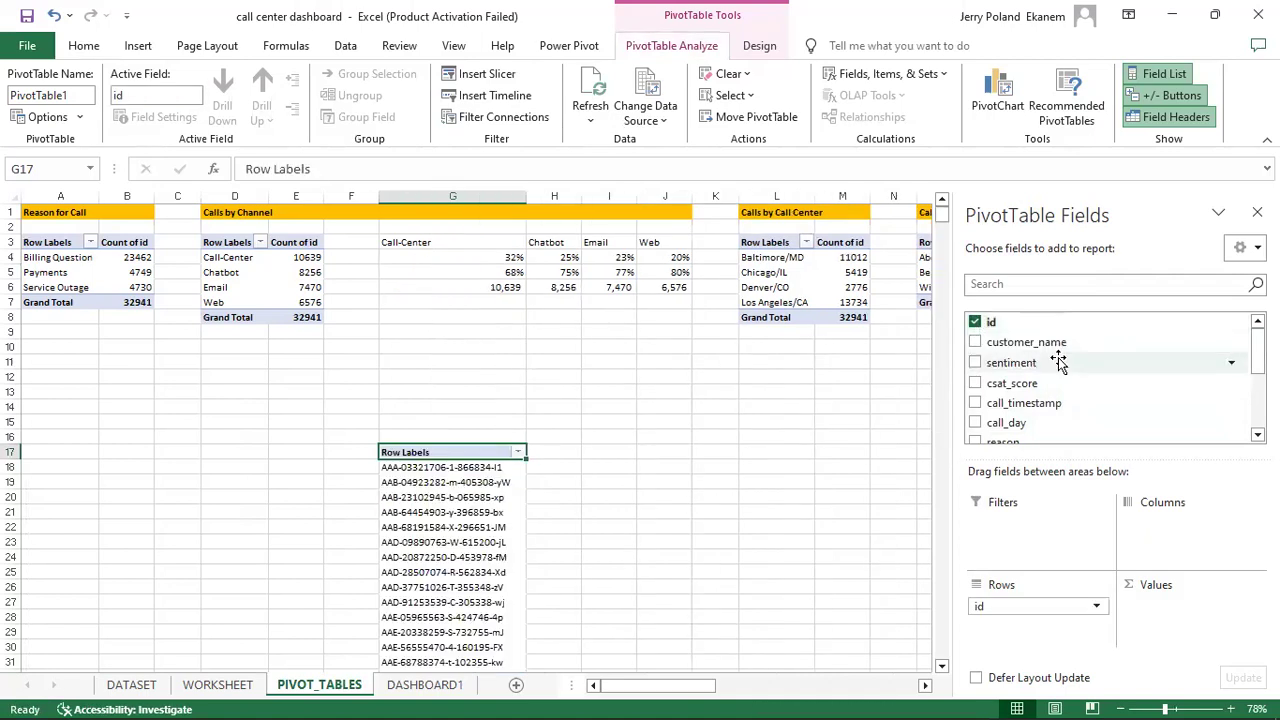
drag(1027, 612, 1165, 599)
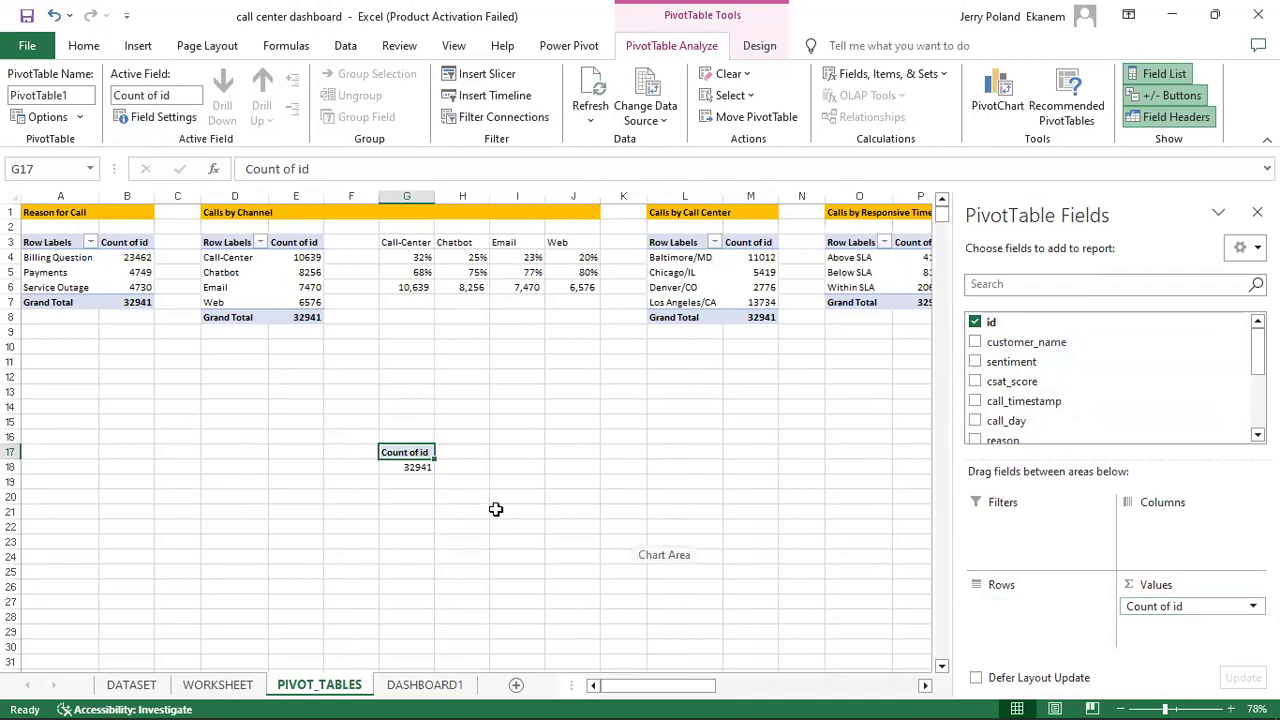
click(407, 422)
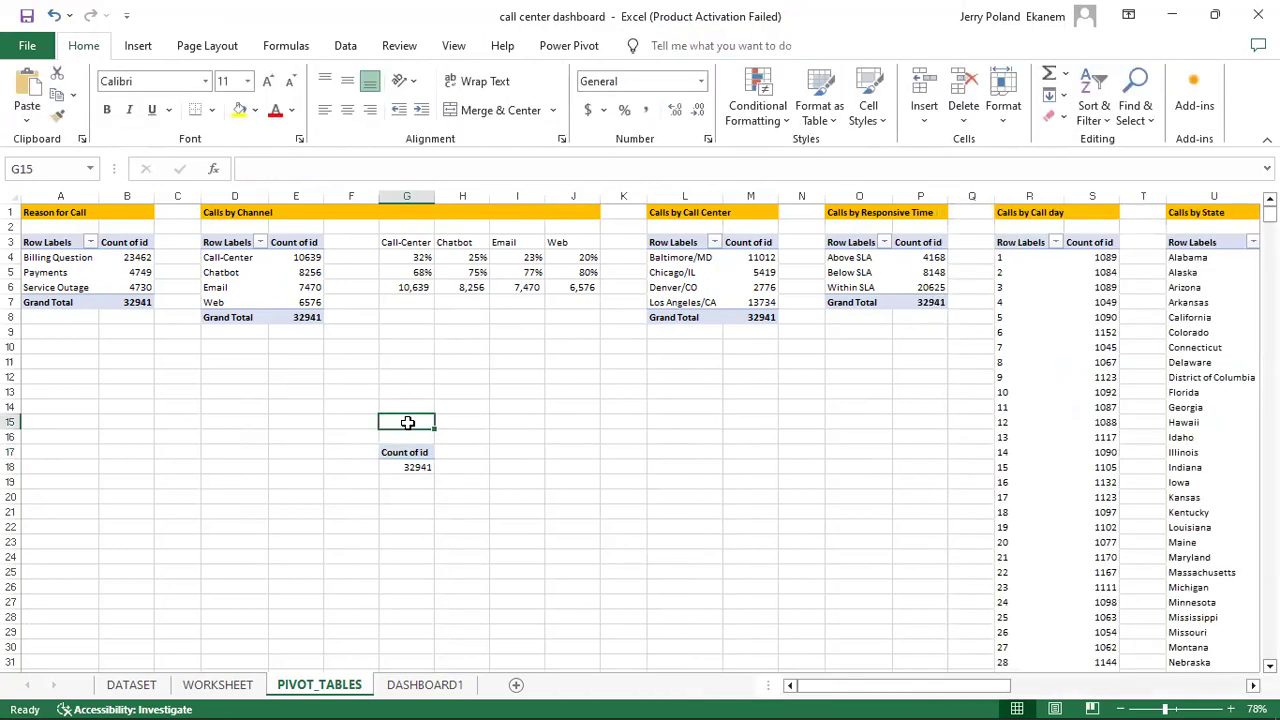
text(Cou)
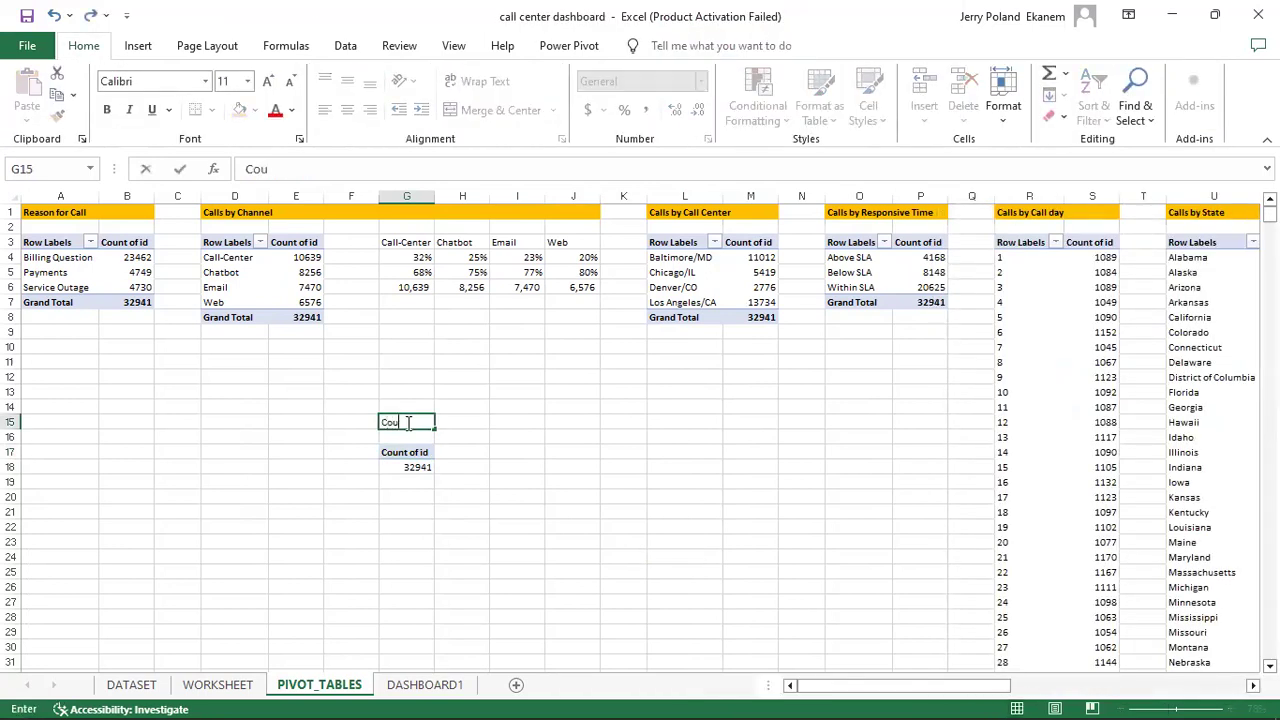
text(nt of Calls)
key(Return)
click(506, 494)
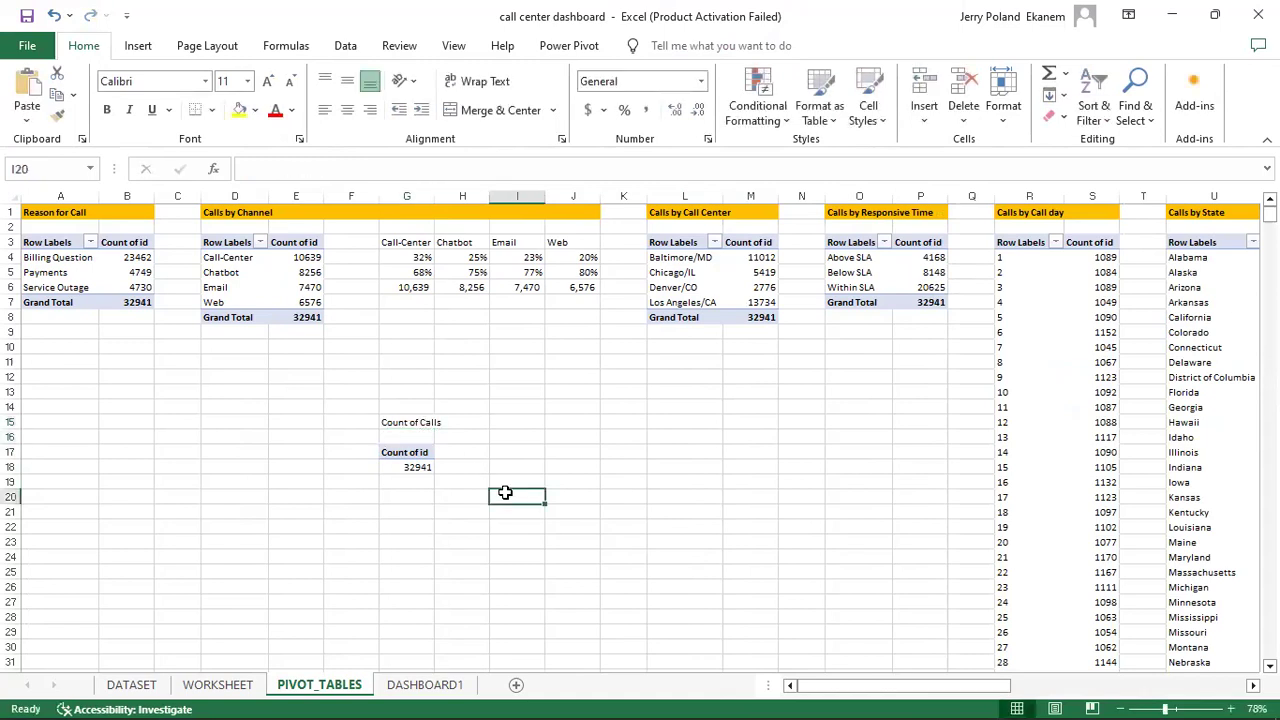
Step: Draw a text box on the DASHBOARD1 sheet in the empty area above the Sentiment by Call Center chart
click(402, 468)
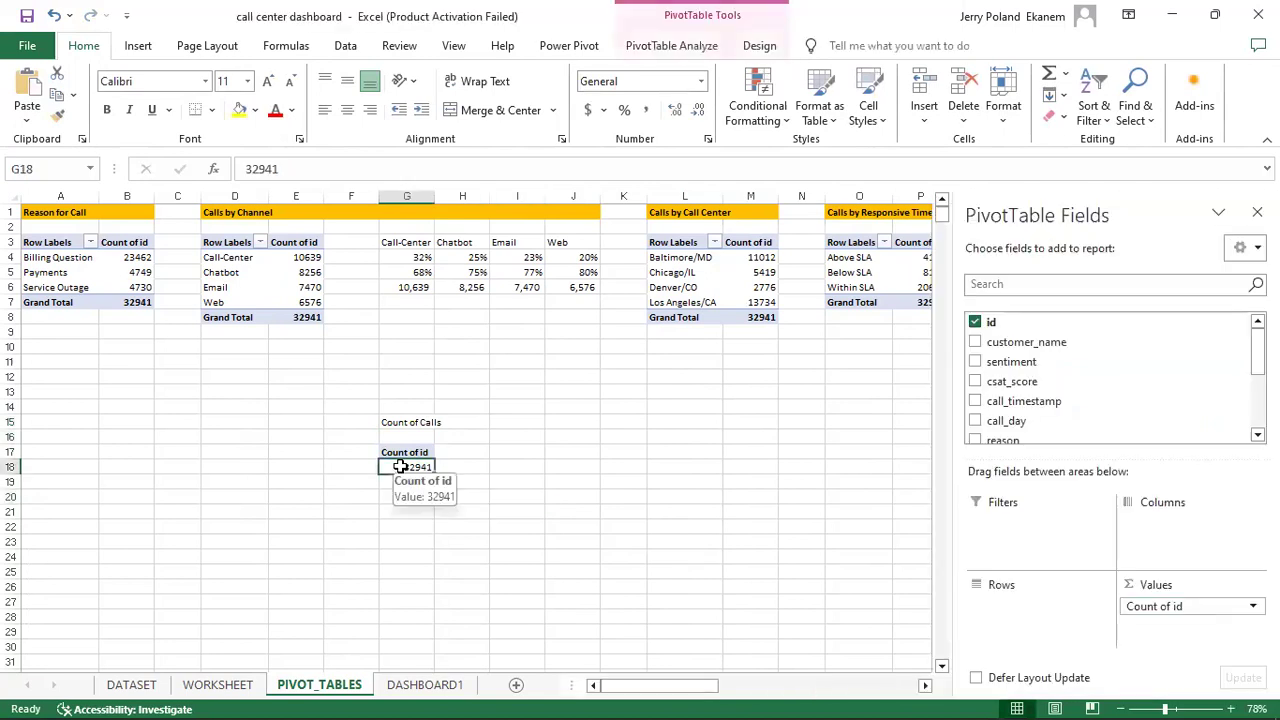
click(421, 692)
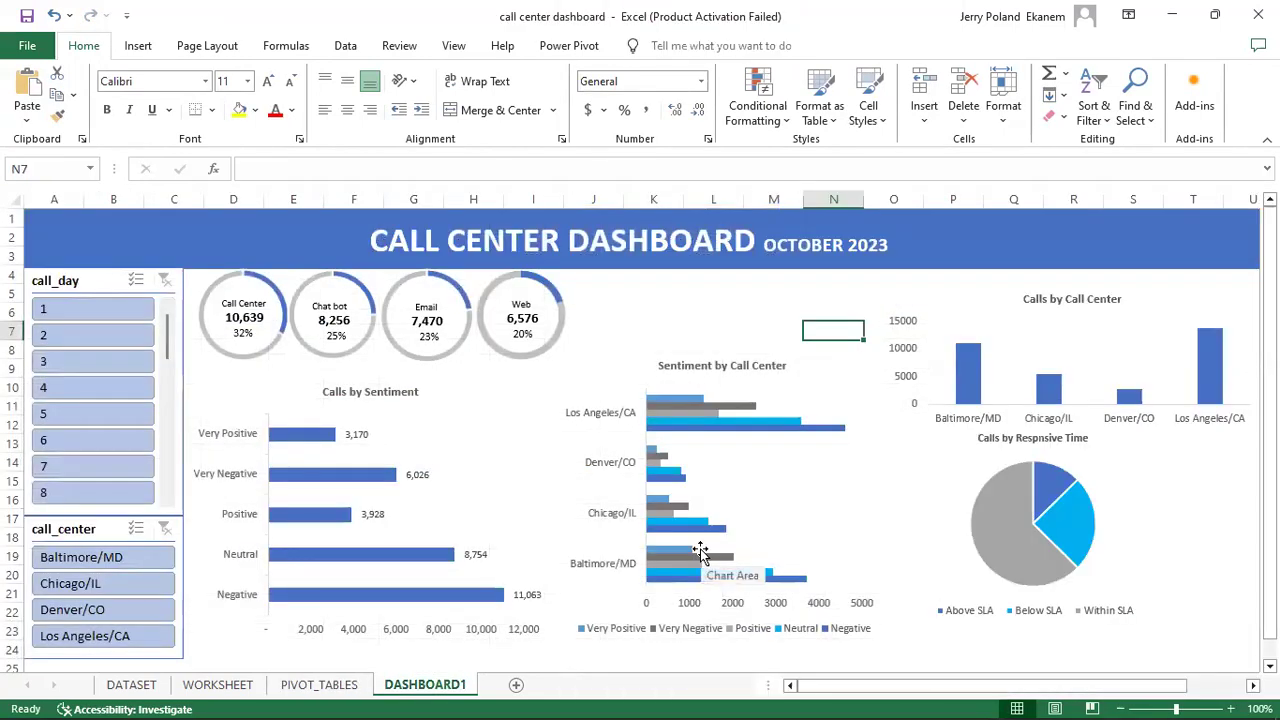
click(702, 326)
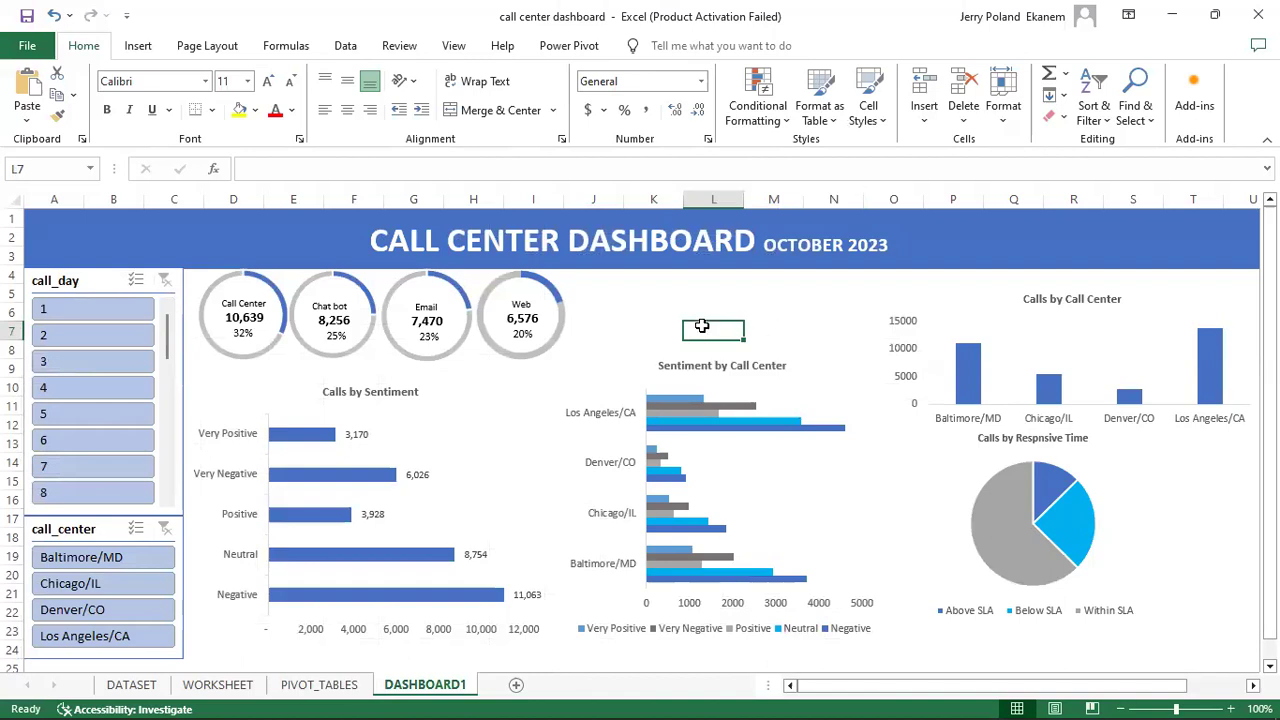
click(138, 46)
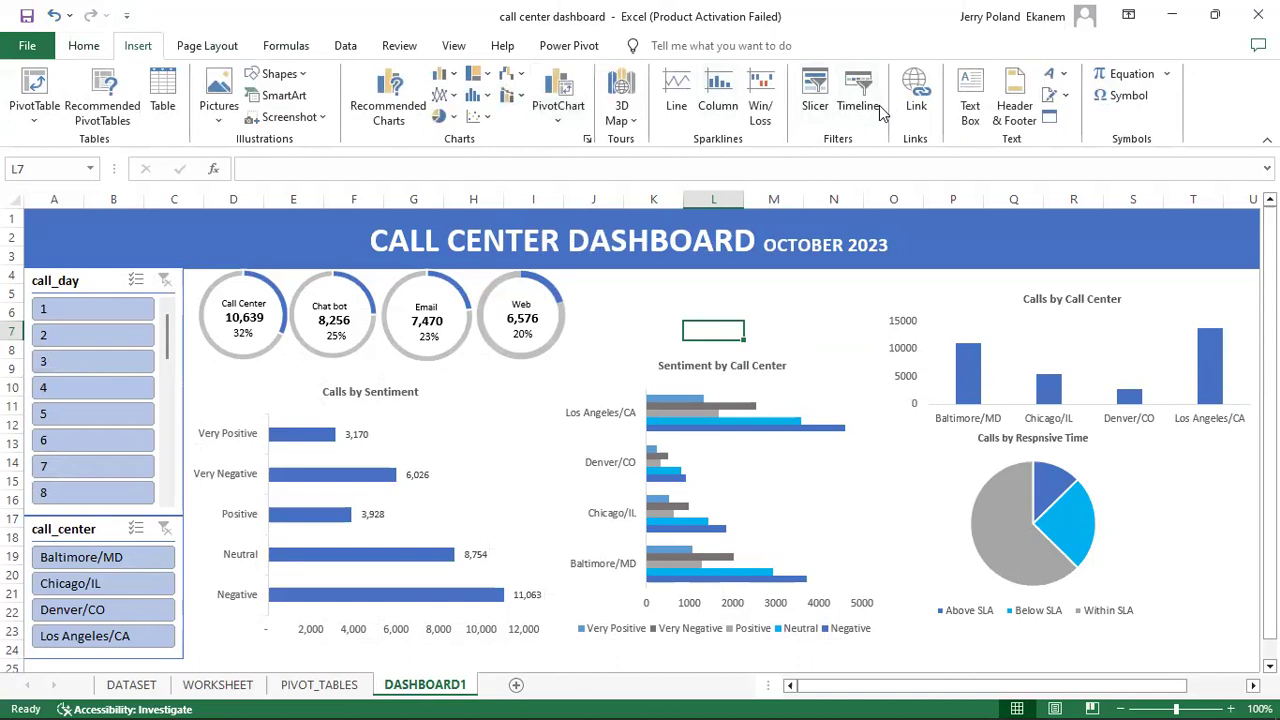
click(983, 110)
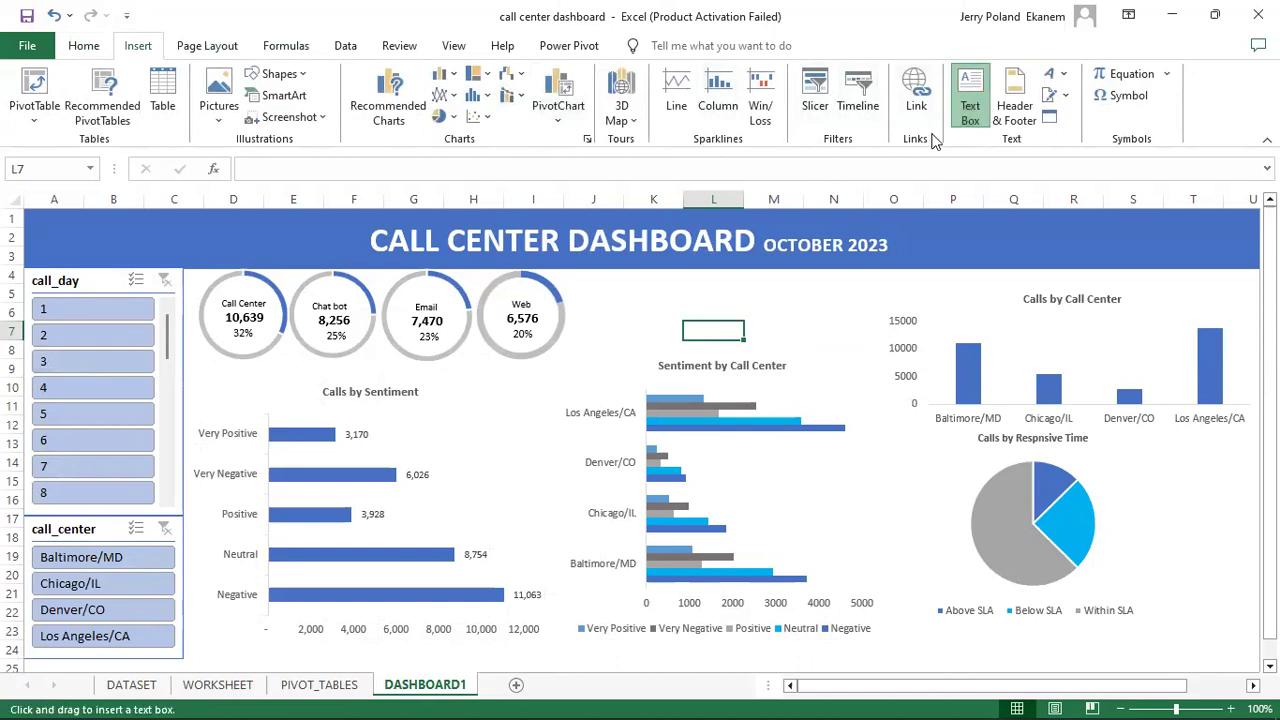
drag(666, 296, 795, 331)
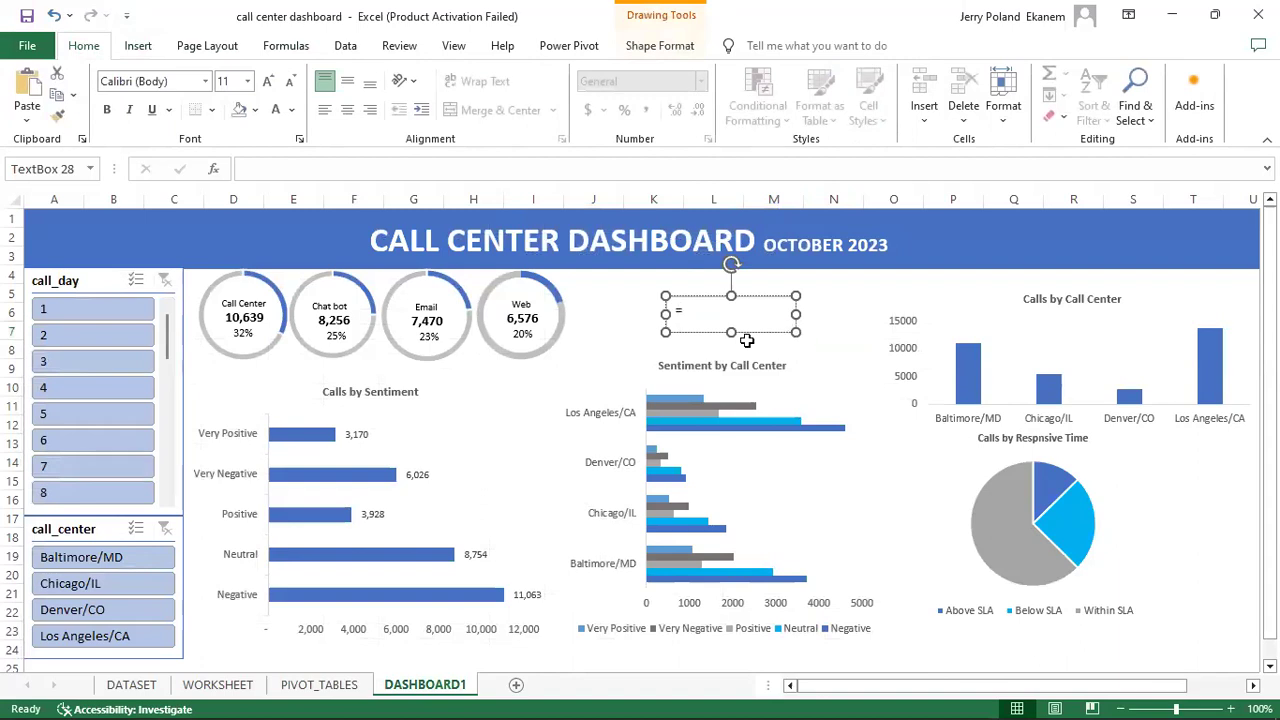
Step: Try to link the text box to the pivot count in PIVOT_TABLES cell G18 with the formula =GETPIVOTDATA("id",PIVOT_TABLES!$G$17)
click(310, 688)
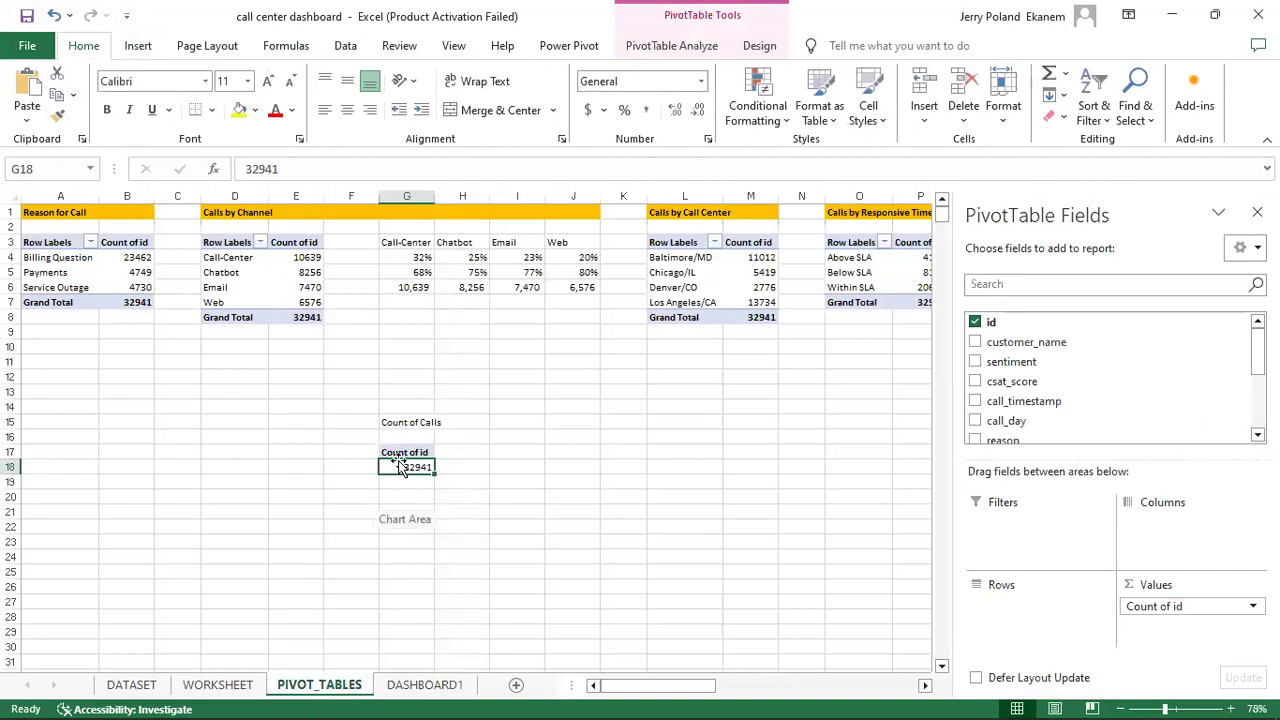
mouse_move(409, 466)
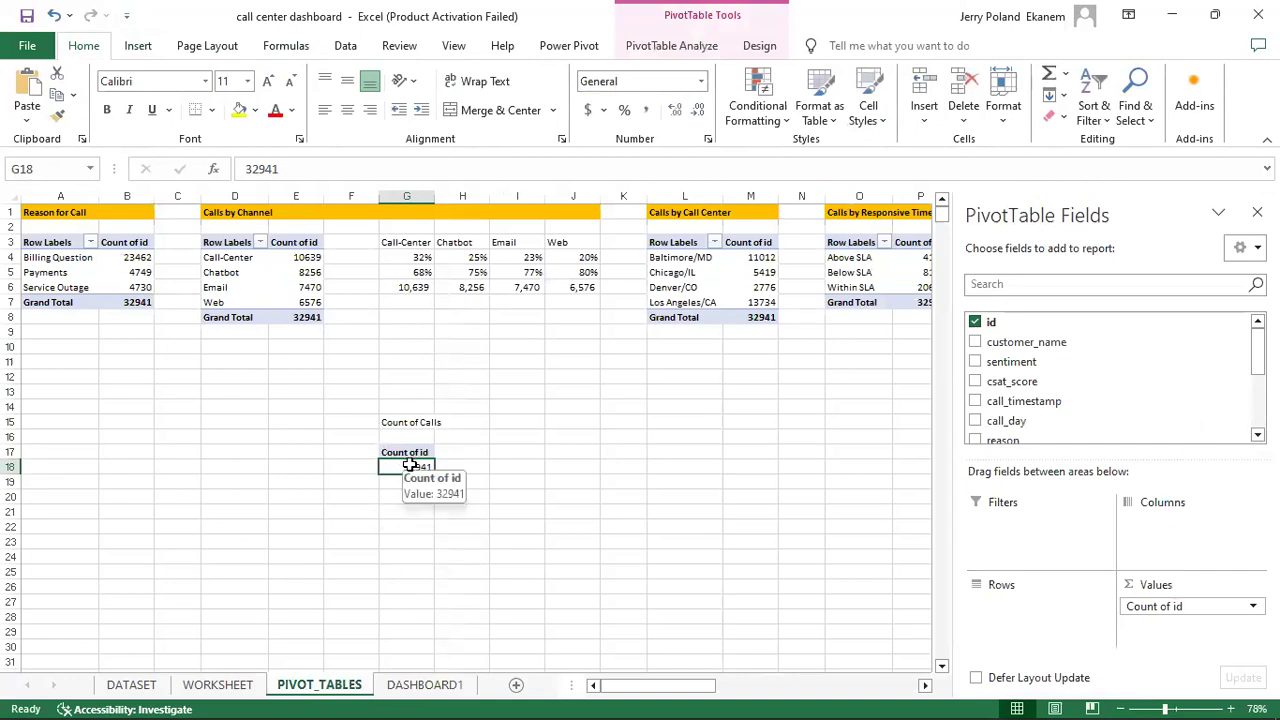
click(425, 686)
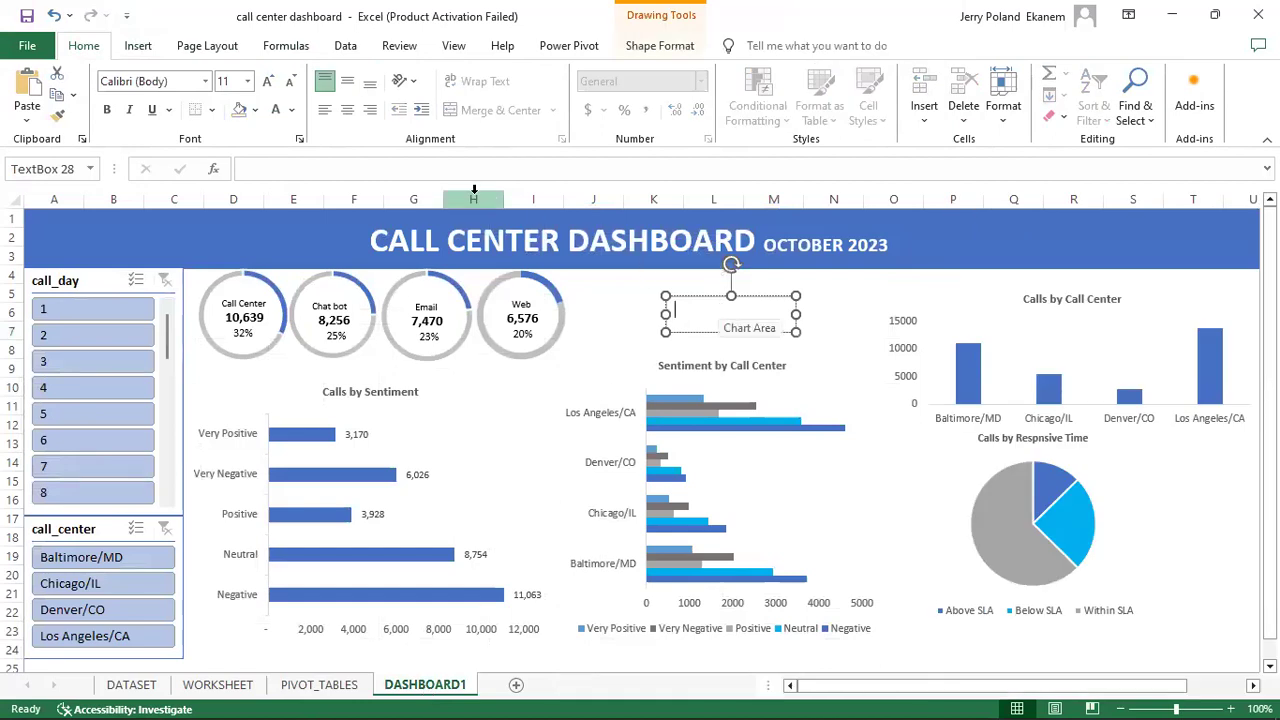
click(446, 170)
text(=)
click(319, 686)
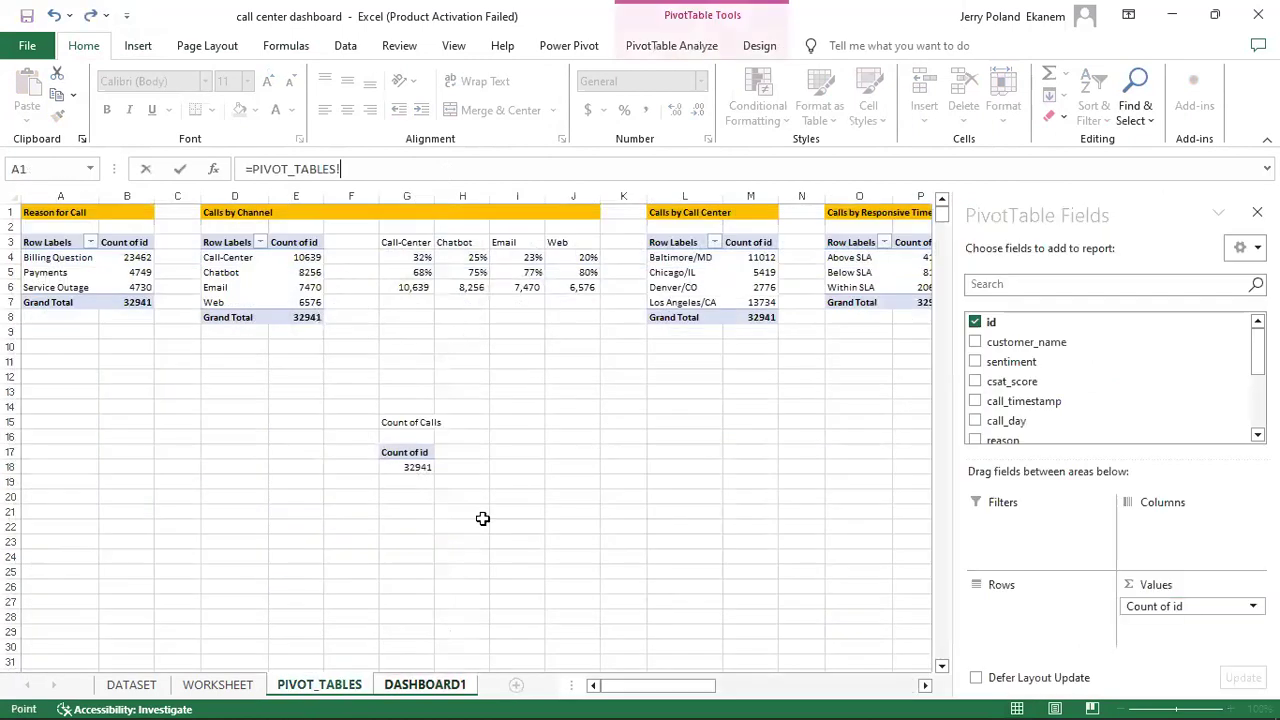
click(411, 469)
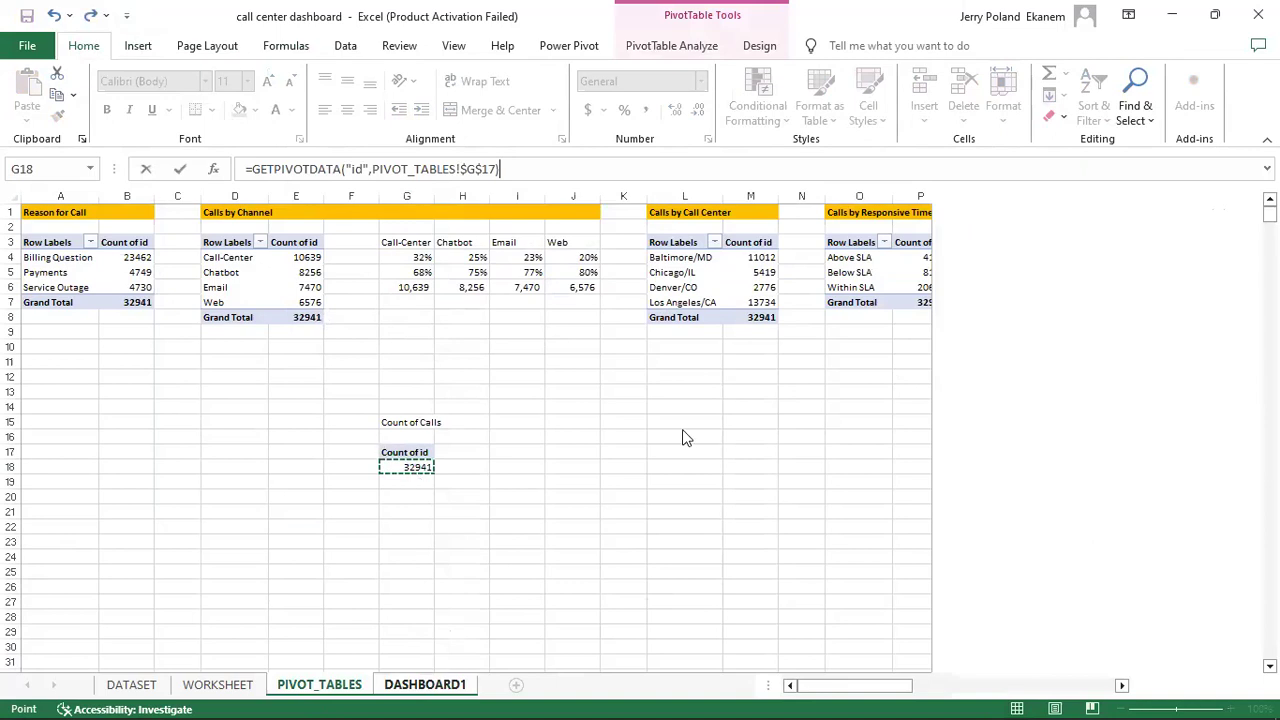
key(Return)
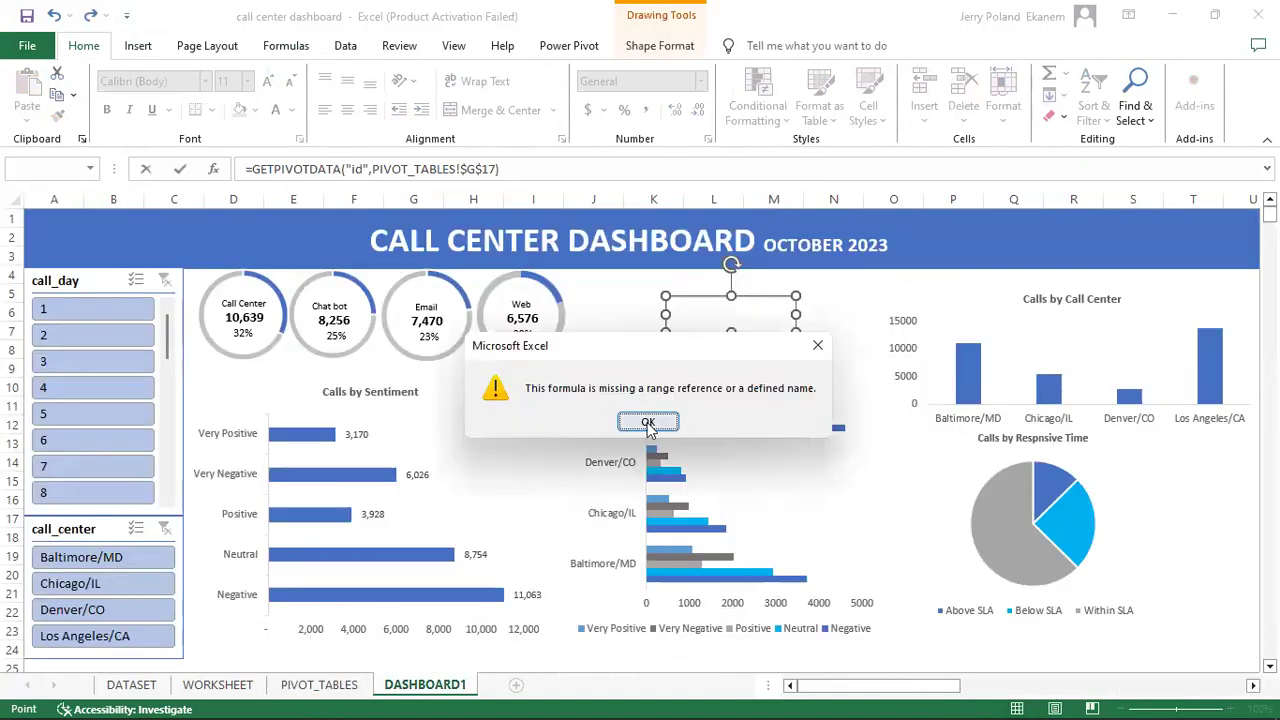
click(647, 422)
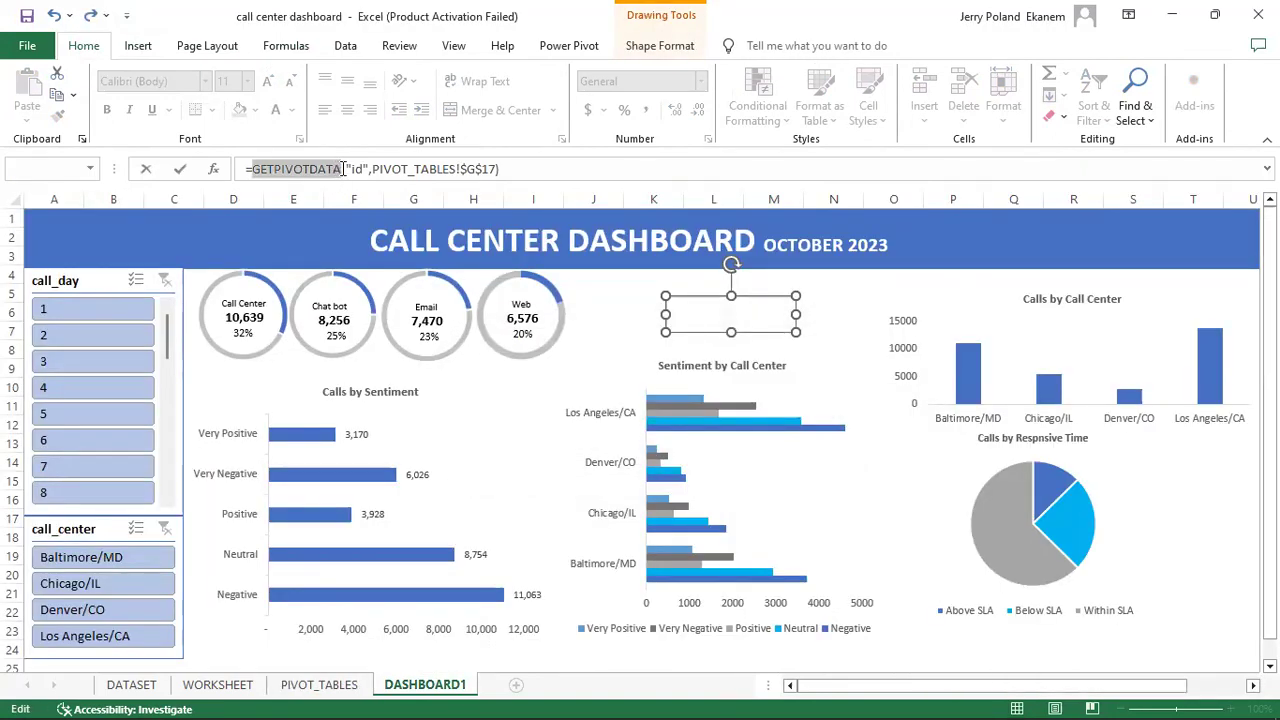
Step: Remove the GETPIVOTDATA function name and its opening parenthesis from the text box's formula
click(388, 176)
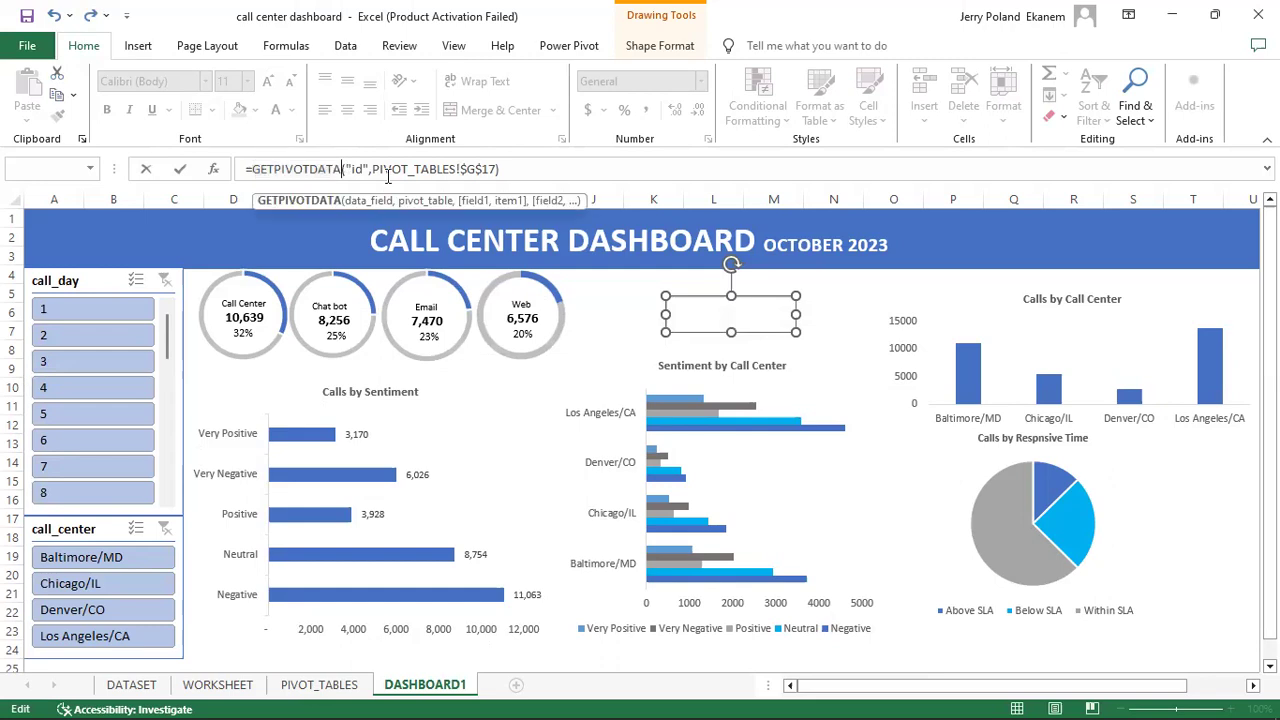
key(Right)
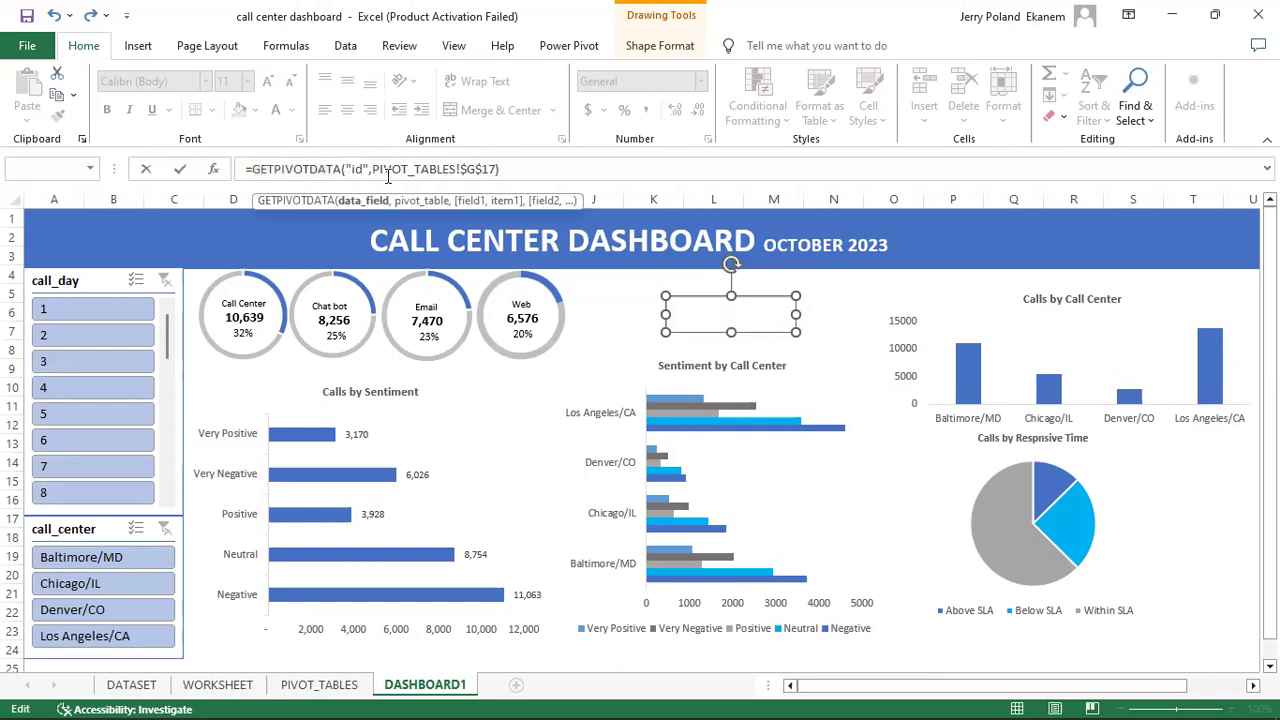
key(BackSpace)
key(BackSpace)
key(BackSpace)
key(BackSpace)
key(BackSpace)
key(BackSpace)
key(BackSpace)
key(BackSpace)
key(BackSpace)
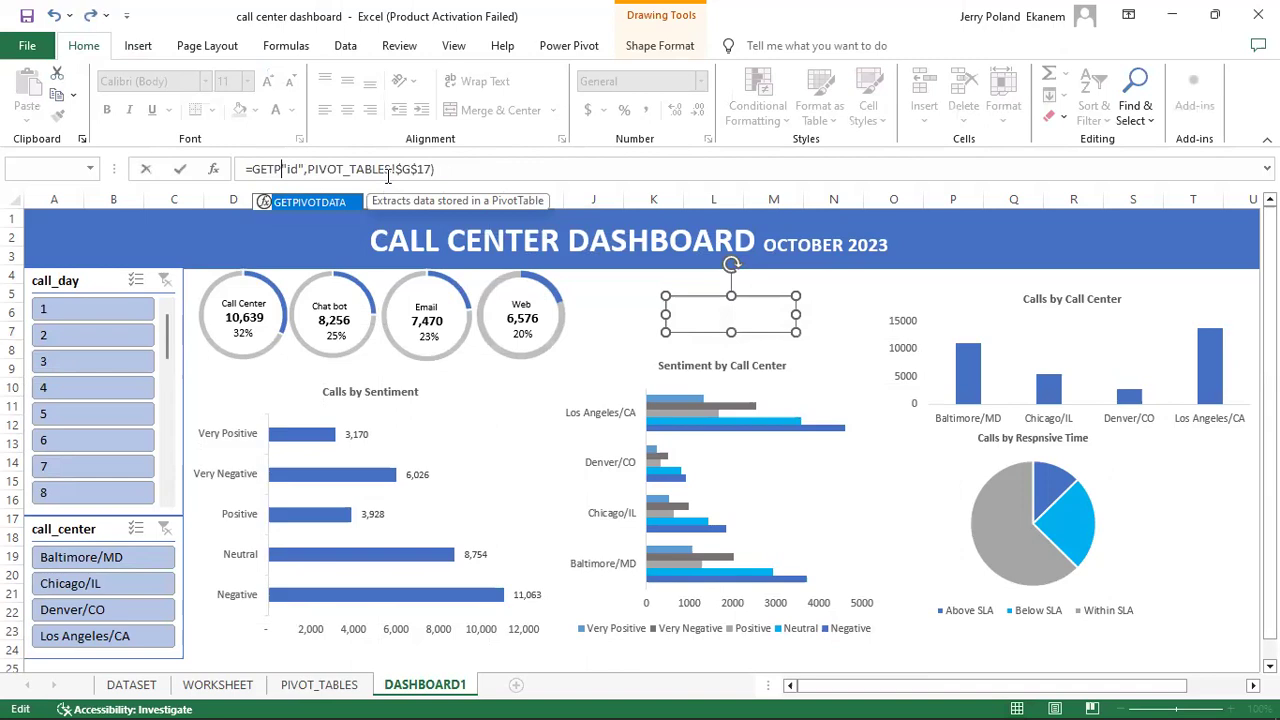
key(BackSpace)
key(BackSpace)
key(BackSpace)
key(BackSpace)
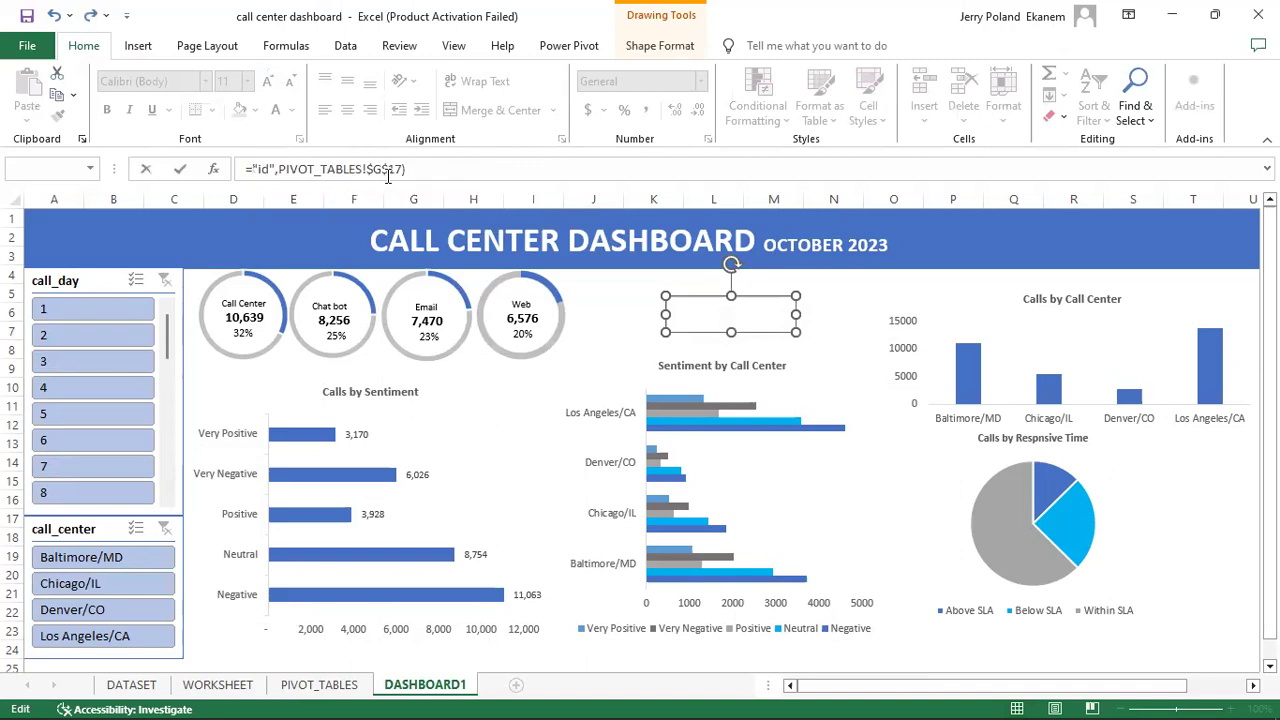
Step: Remove the "id" argument, its comma and quotation marks from the text box's formula, and try to apply =PIVOT_TABLES!$G$17)
key(Right)
key(Right)
key(Right)
key(BackSpace)
key(BackSpace)
key(BackSpace)
key(BackSpace)
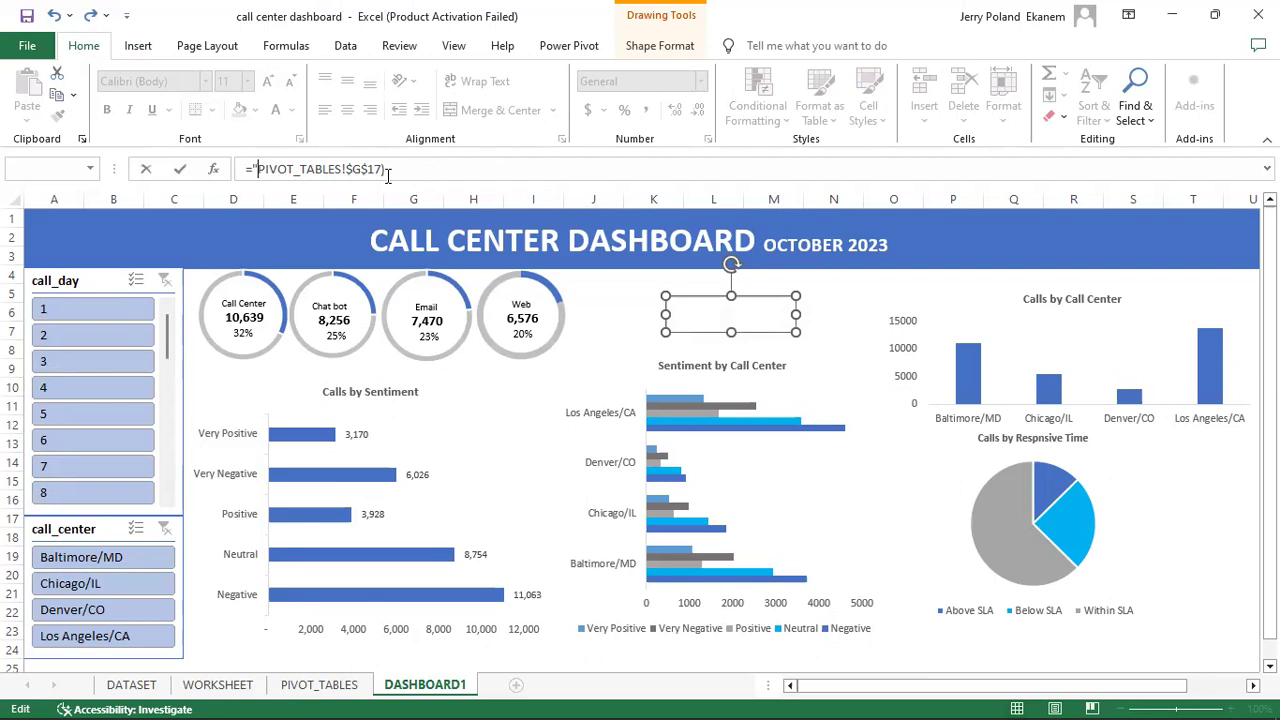
key(Return)
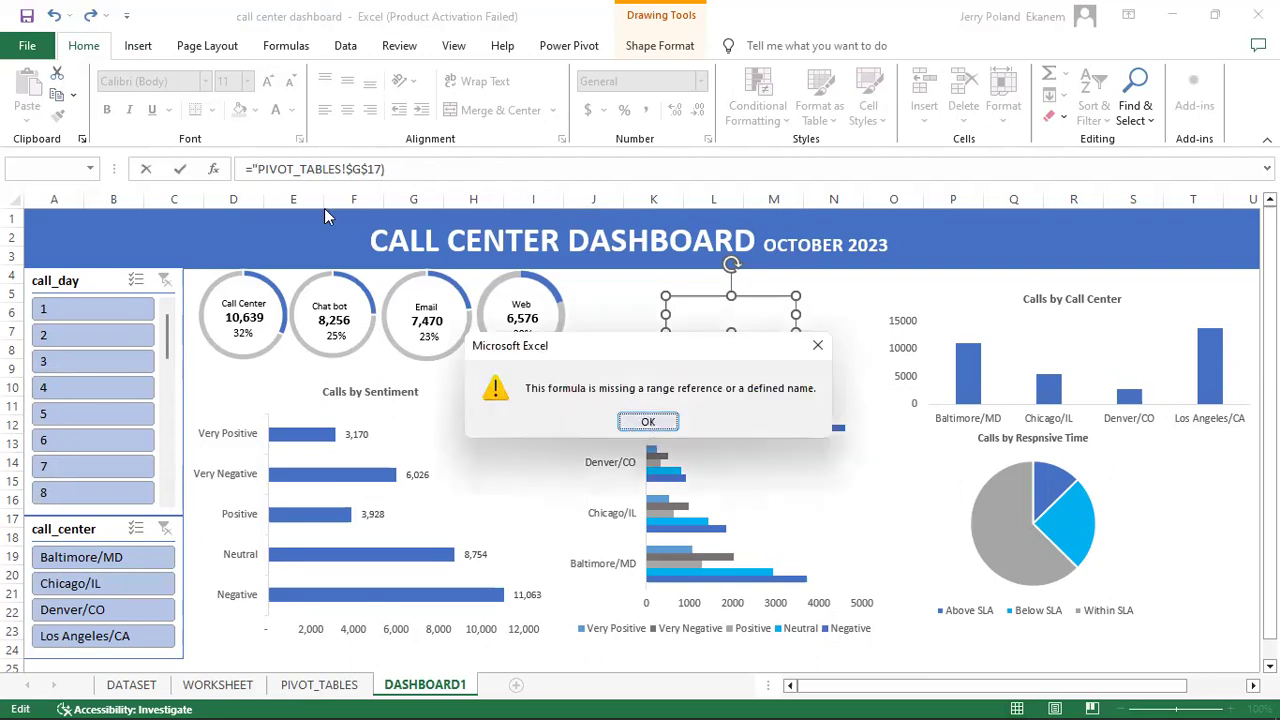
key(Return)
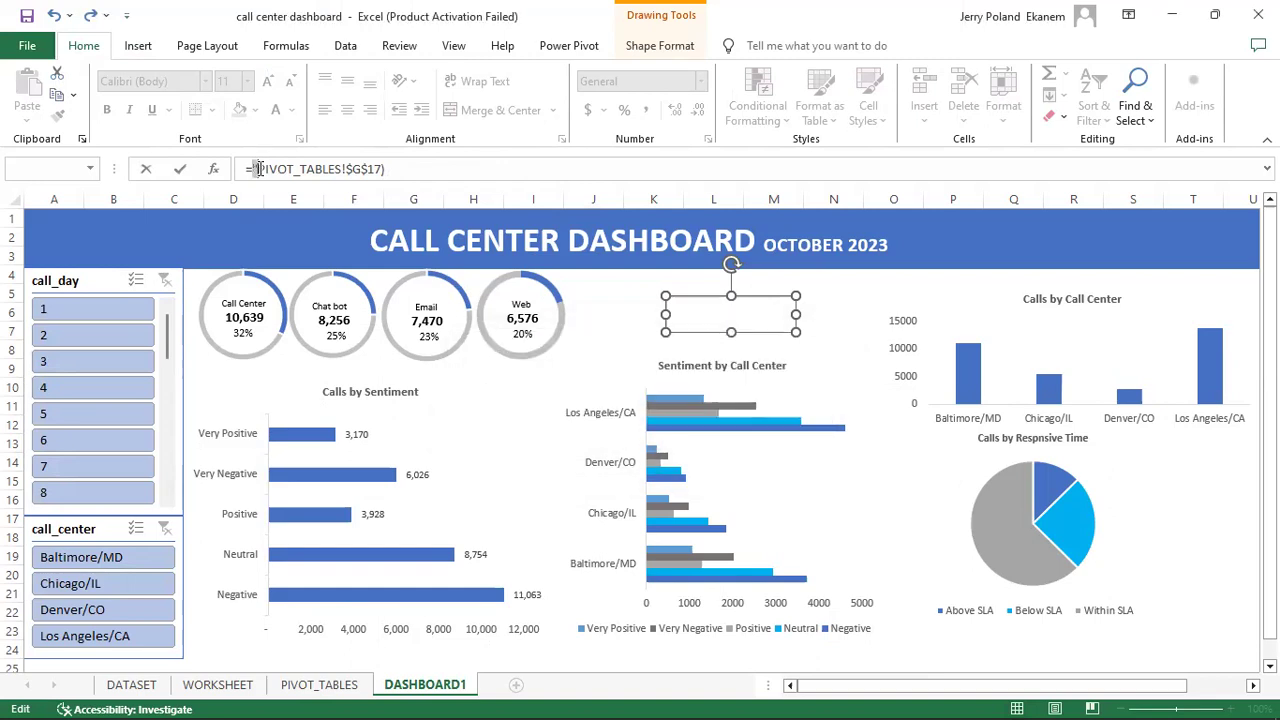
key(BackSpace)
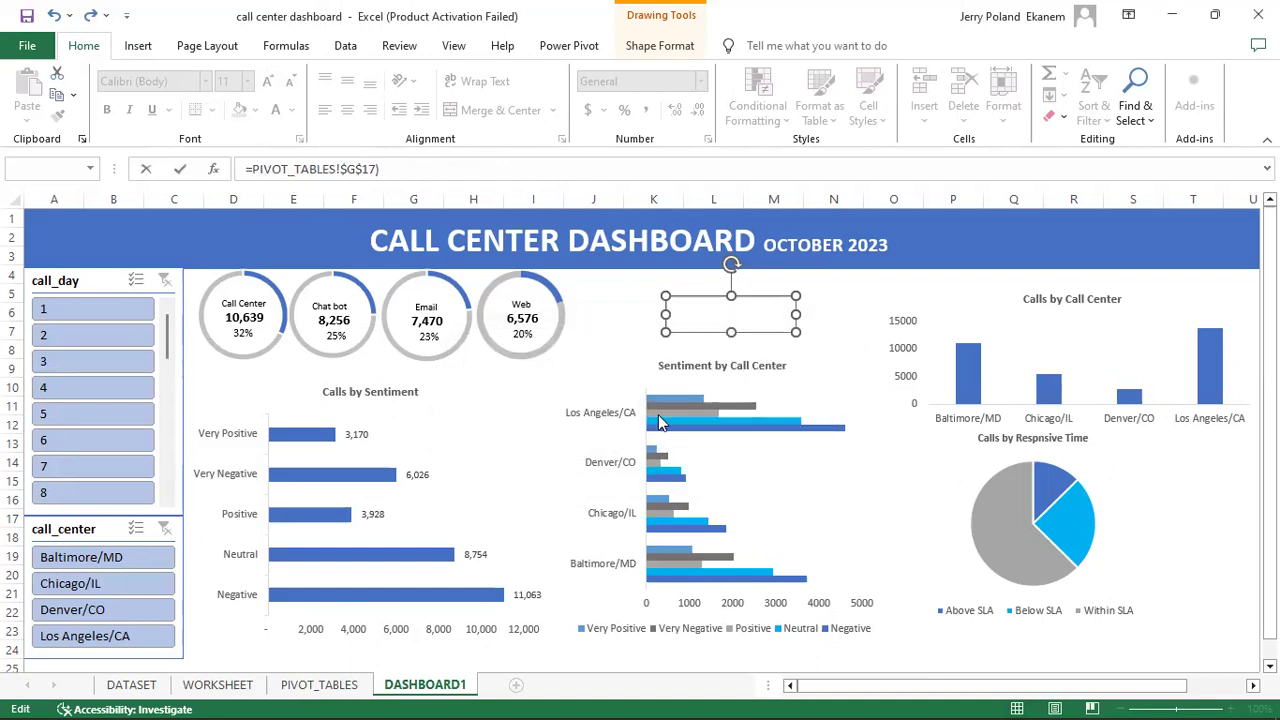
key(Return)
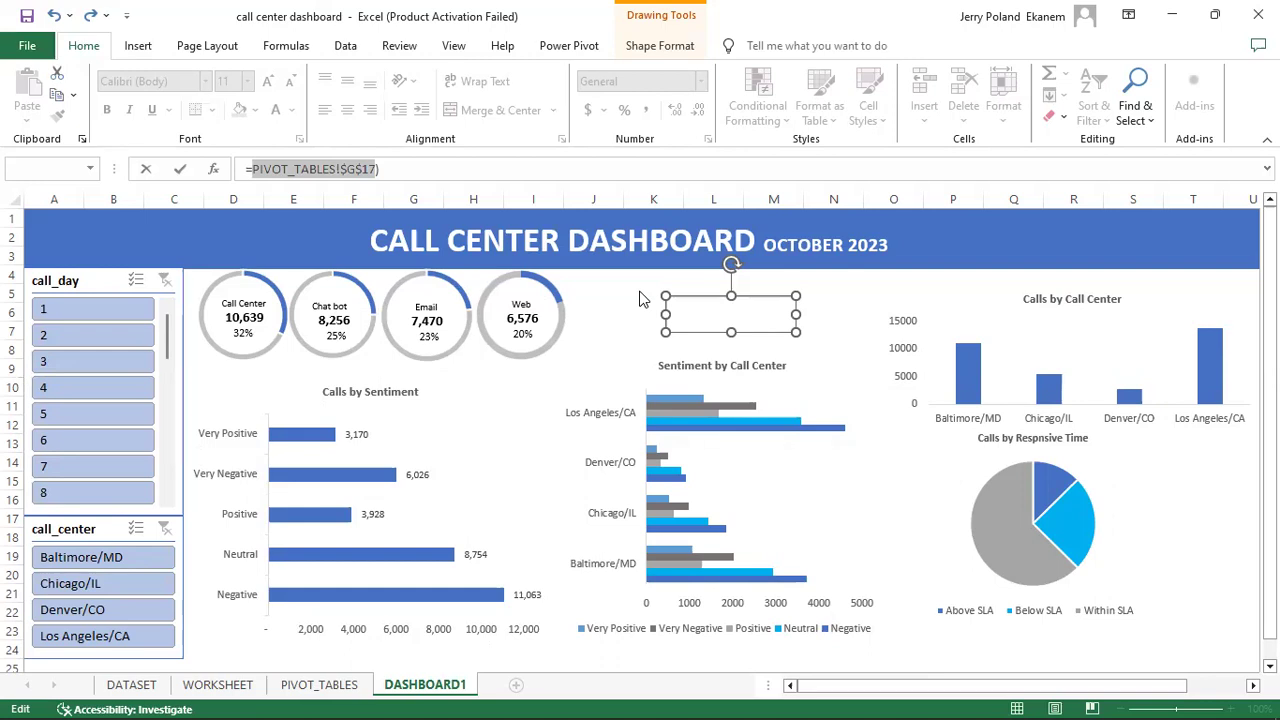
Step: Put a single quote before the sheet name, remove the closing parenthesis and dollar signs, and try to apply ='PIVOT_TABLES!G17
click(256, 168)
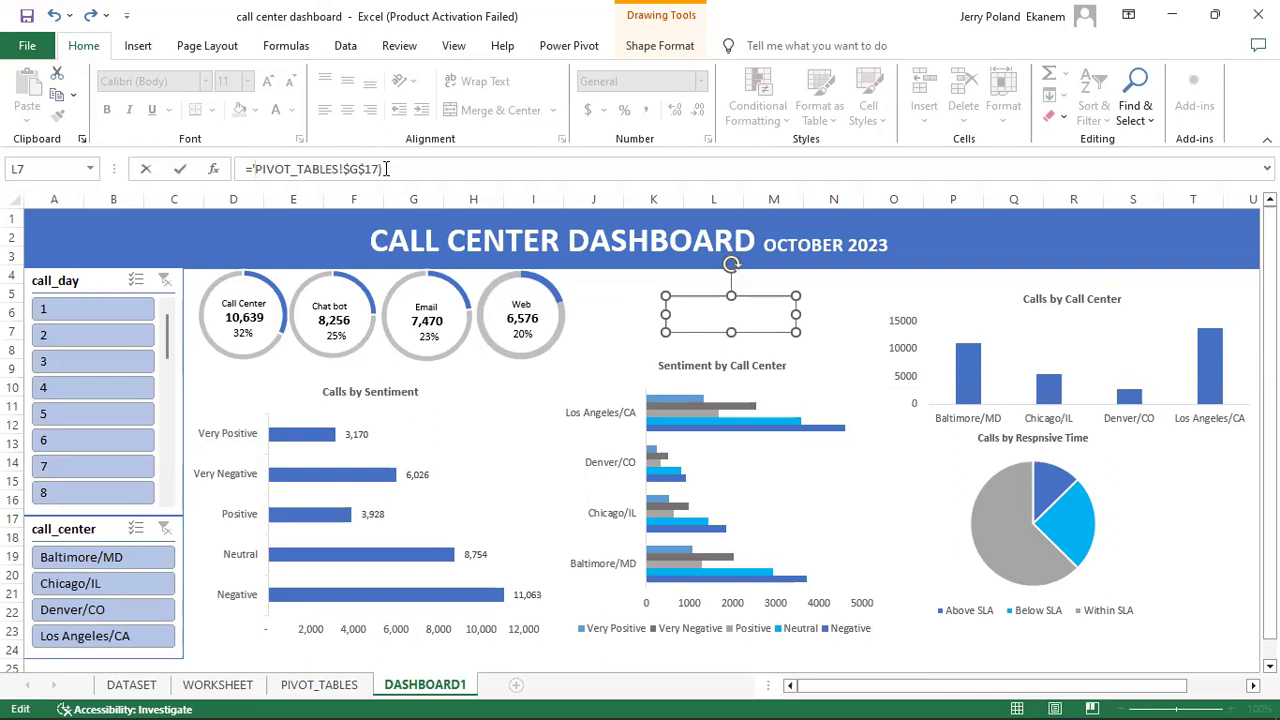
key(BackSpace)
click(366, 169)
key(BackSpace)
click(348, 169)
key(BackSpace)
key(Return)
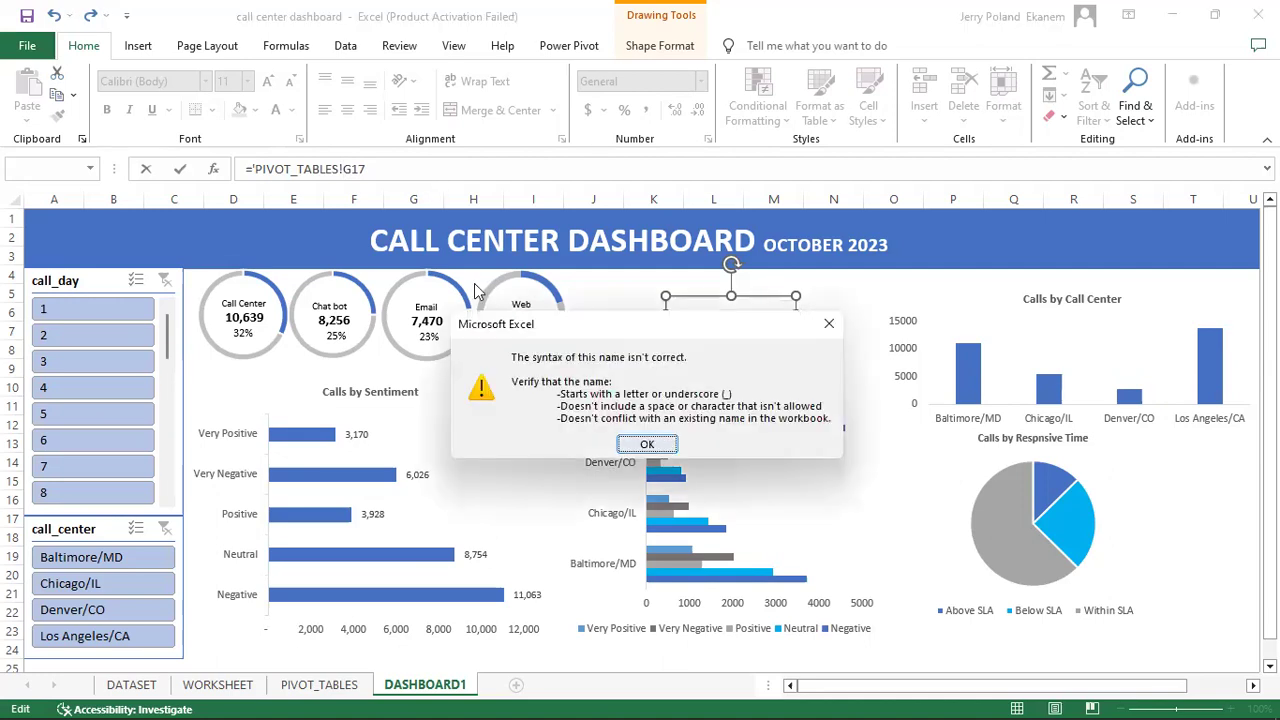
key(Return)
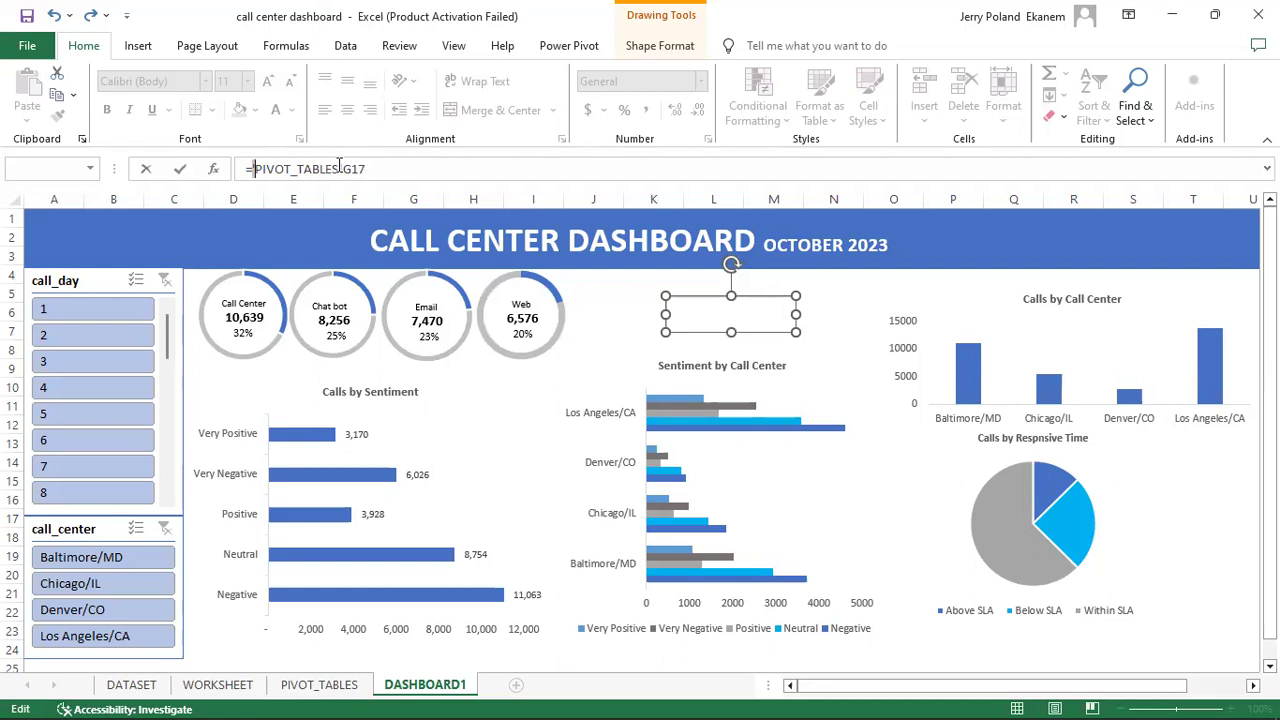
Step: Enclose the sheet name in single quotes and apply the formula ='PIVOT_TABLES'!G17 to the text box
text(')
click(339, 168)
text(')
key(Return)
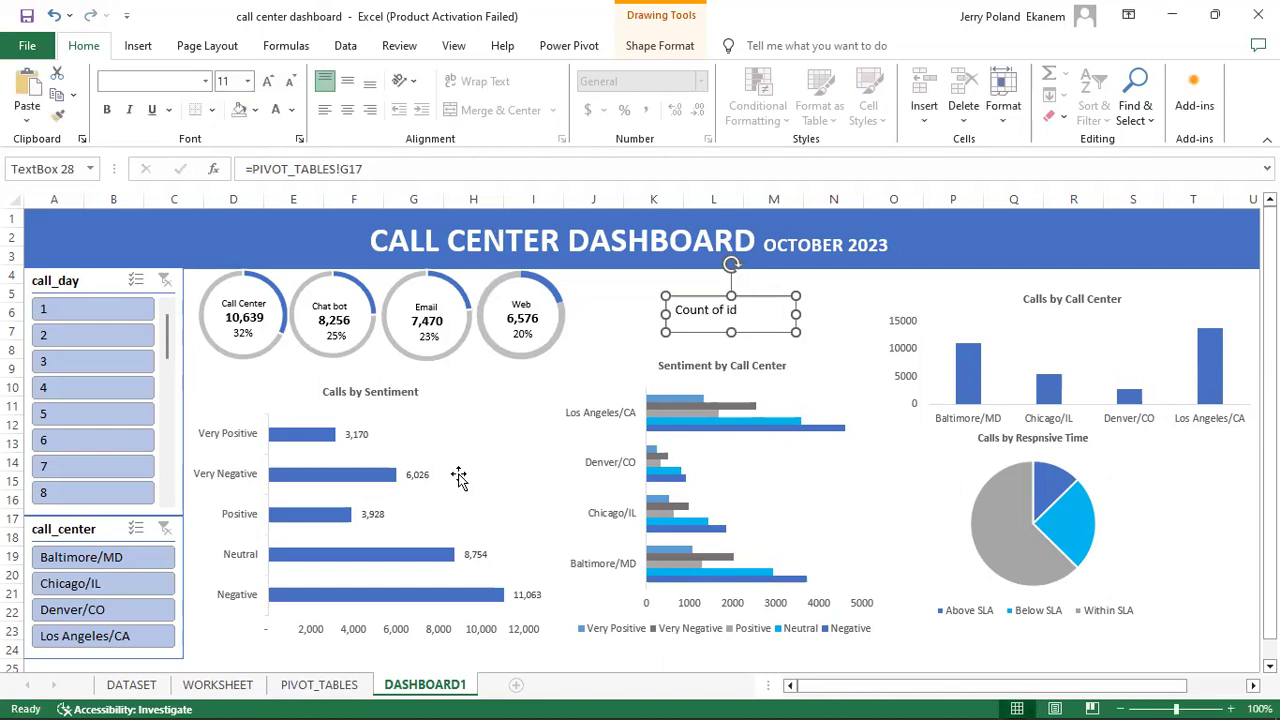
Step: Check the pivot count's cell on PIVOT_TABLES and change the text box's link to =PIVOT_TABLES!G18
click(307, 692)
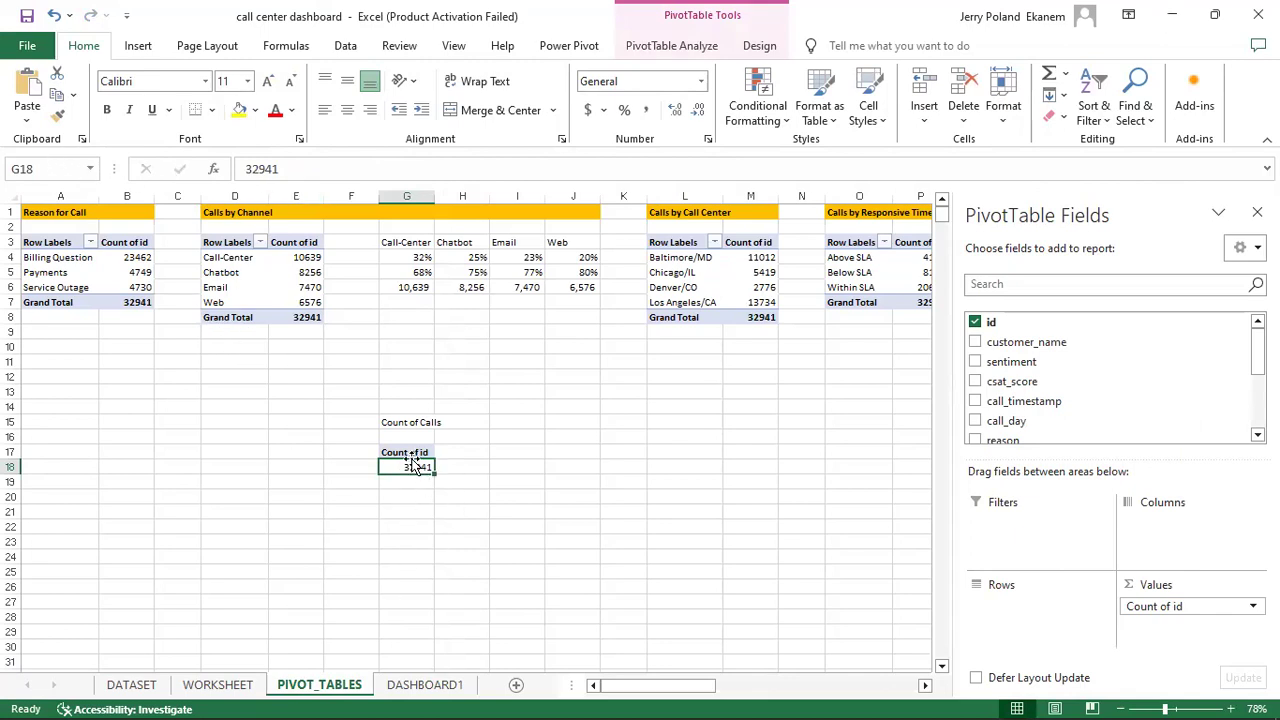
click(424, 684)
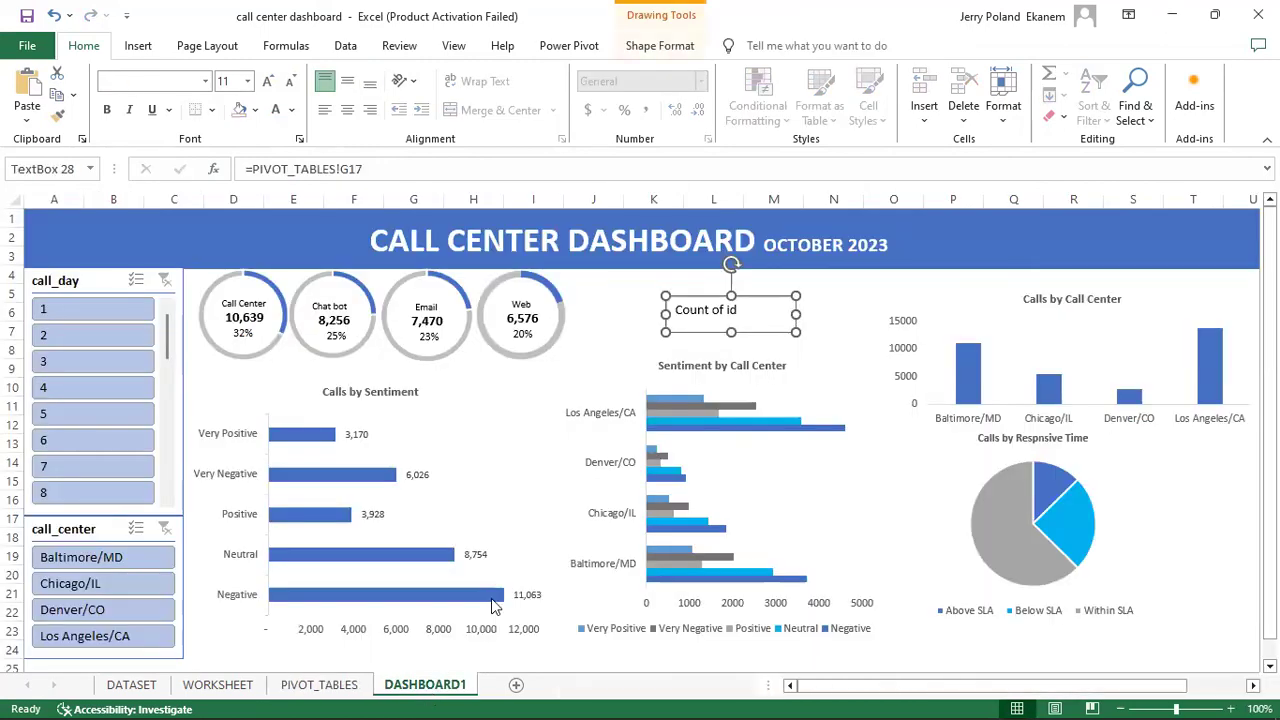
click(370, 168)
key(BackSpace)
text(8)
key(Return)
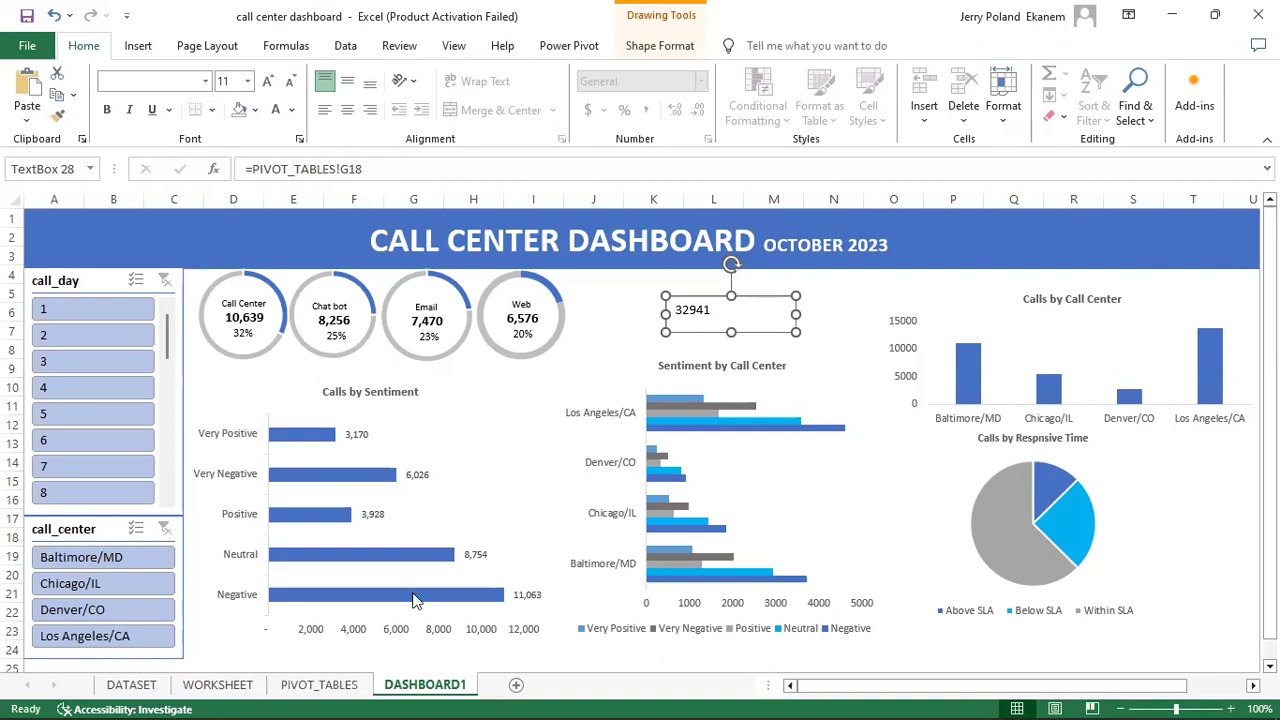
Step: Replace the label in cell G15 of the PIVOT_TABLES sheet with "Total Inbound Calls"
click(320, 685)
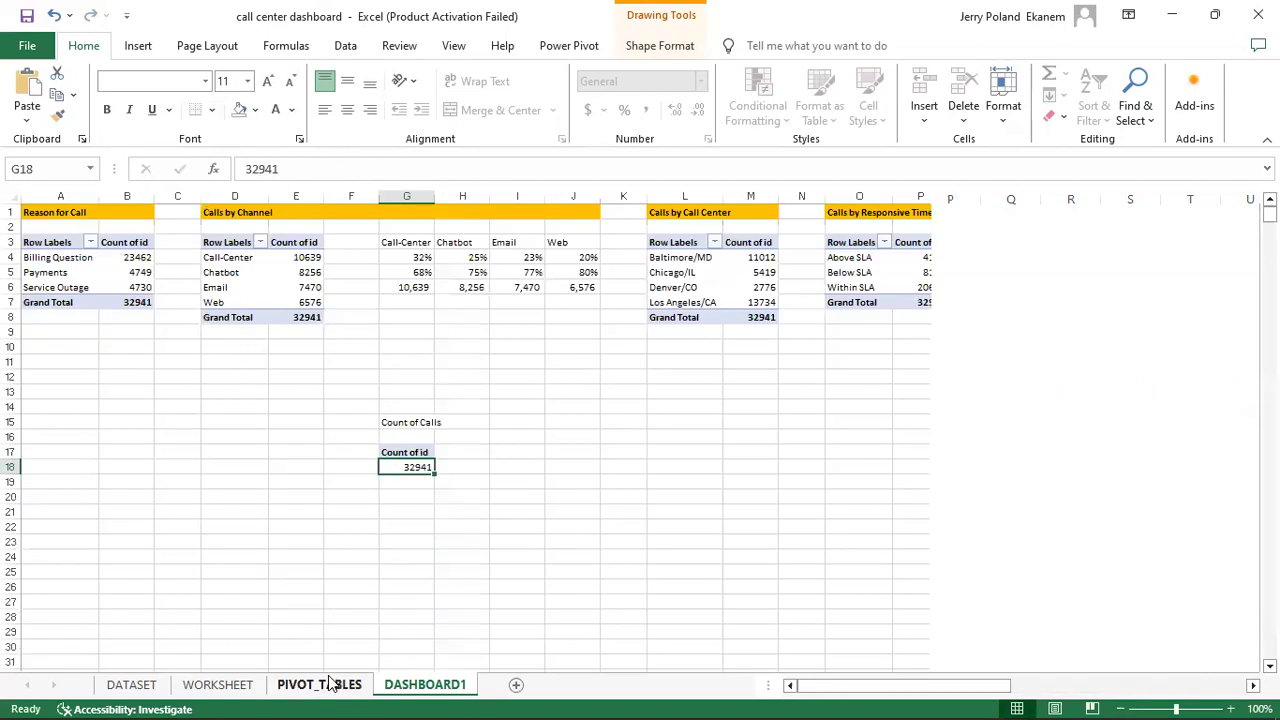
click(405, 421)
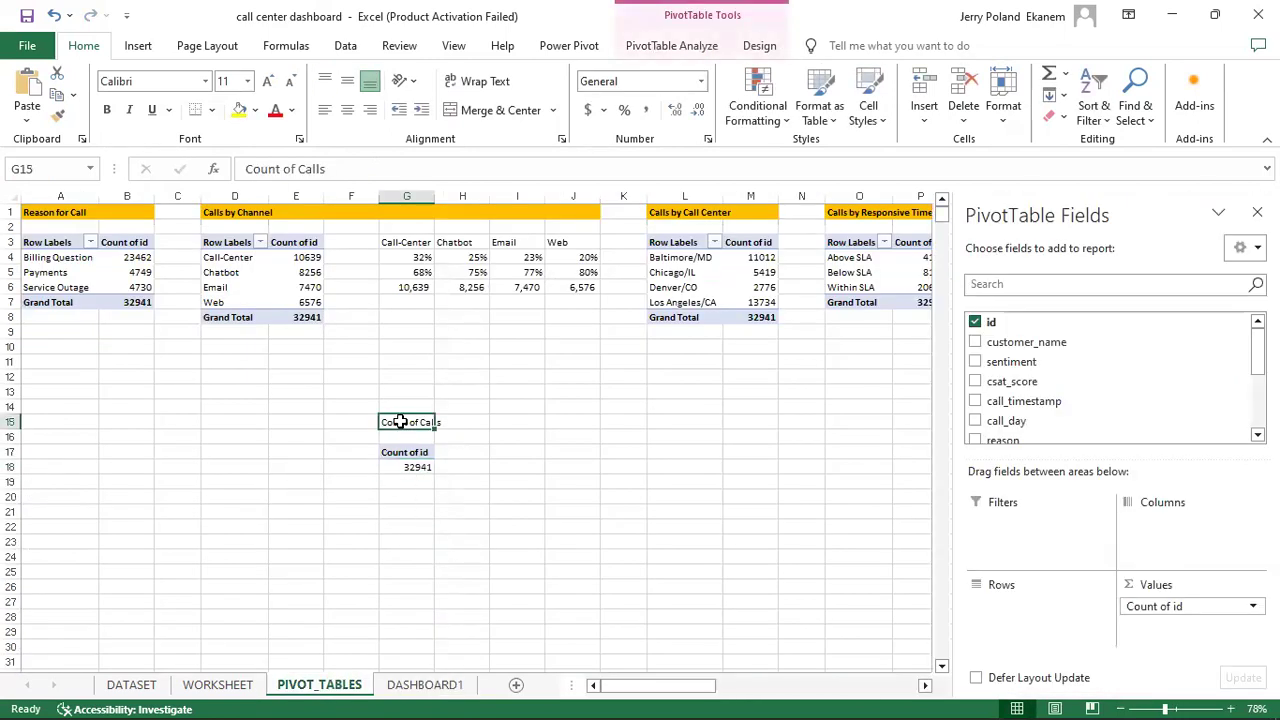
text(Total)
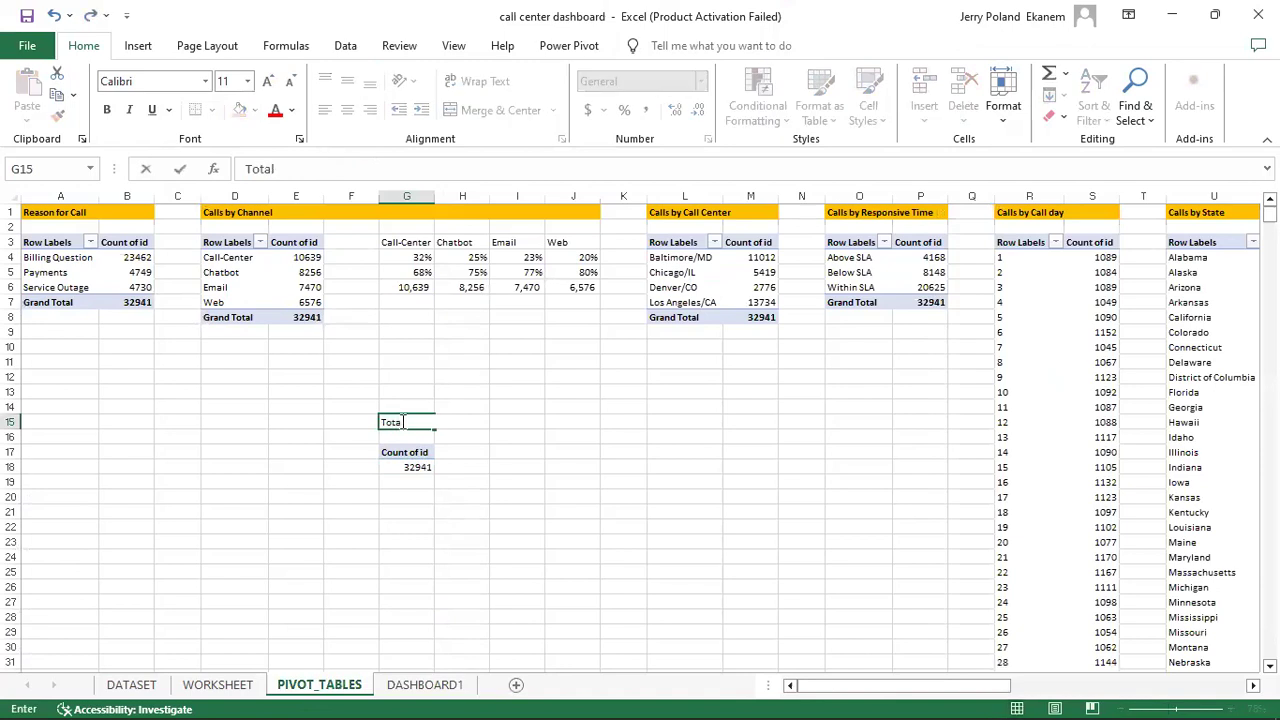
text( Inbound Calls)
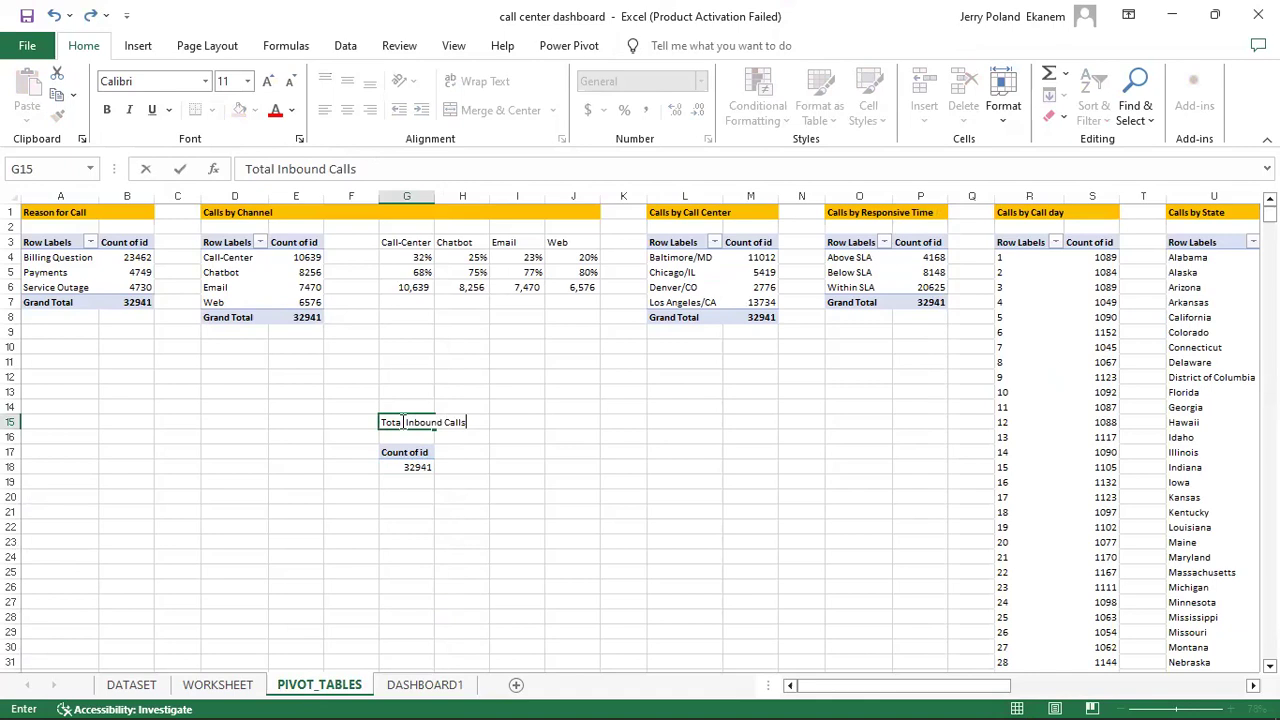
click(568, 465)
Step: Bold the label in cell G15 and copy the orange heading format of "Calls by Channel" in D1 onto it
click(405, 421)
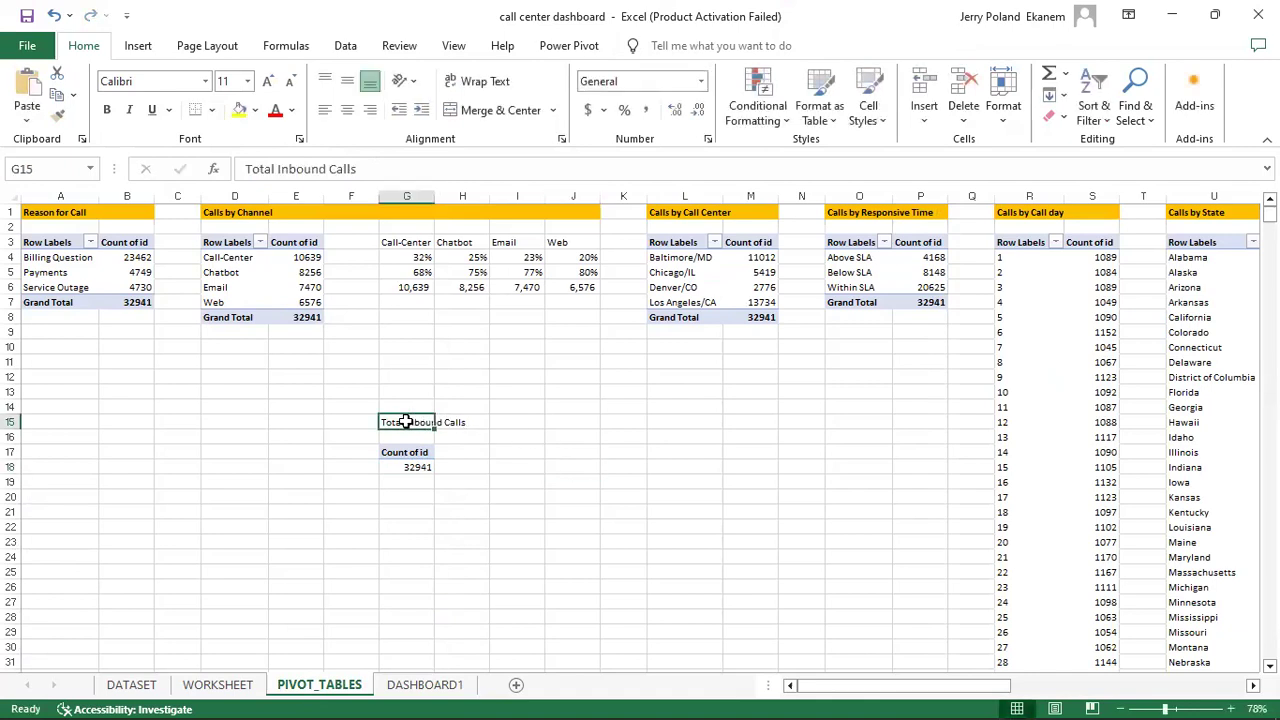
key(ctrl+b)
click(228, 211)
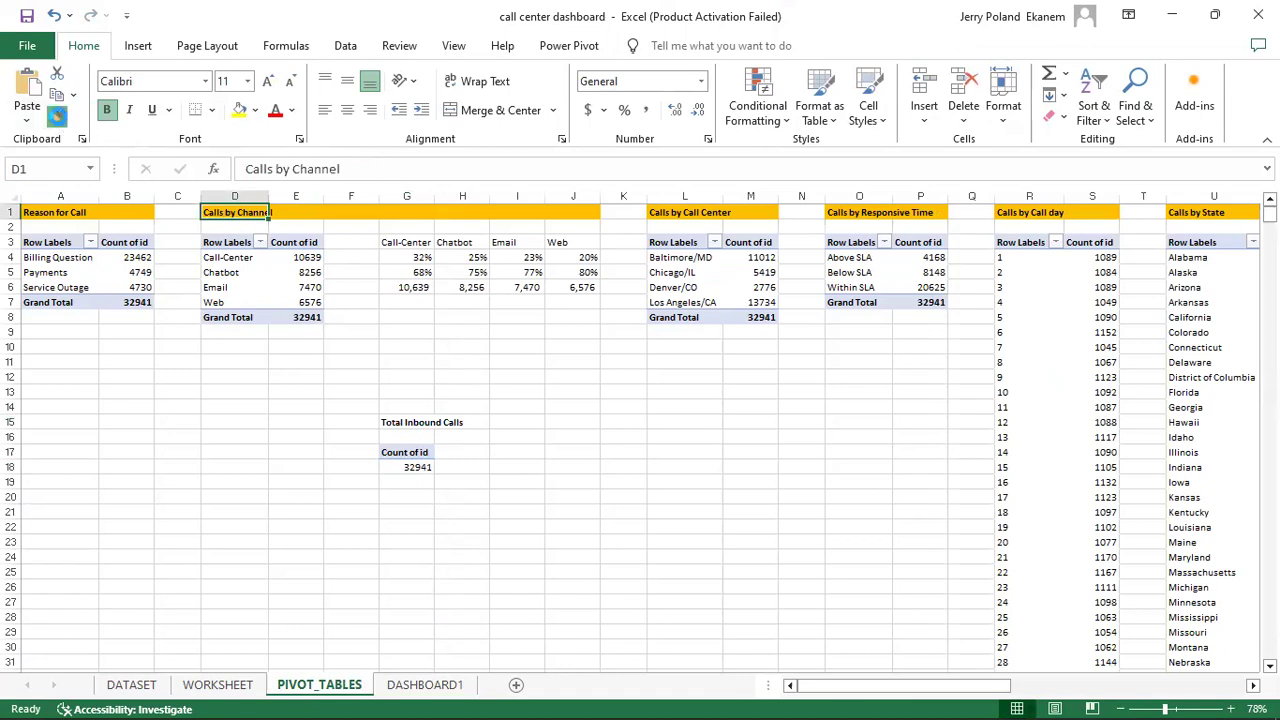
click(56, 115)
click(406, 423)
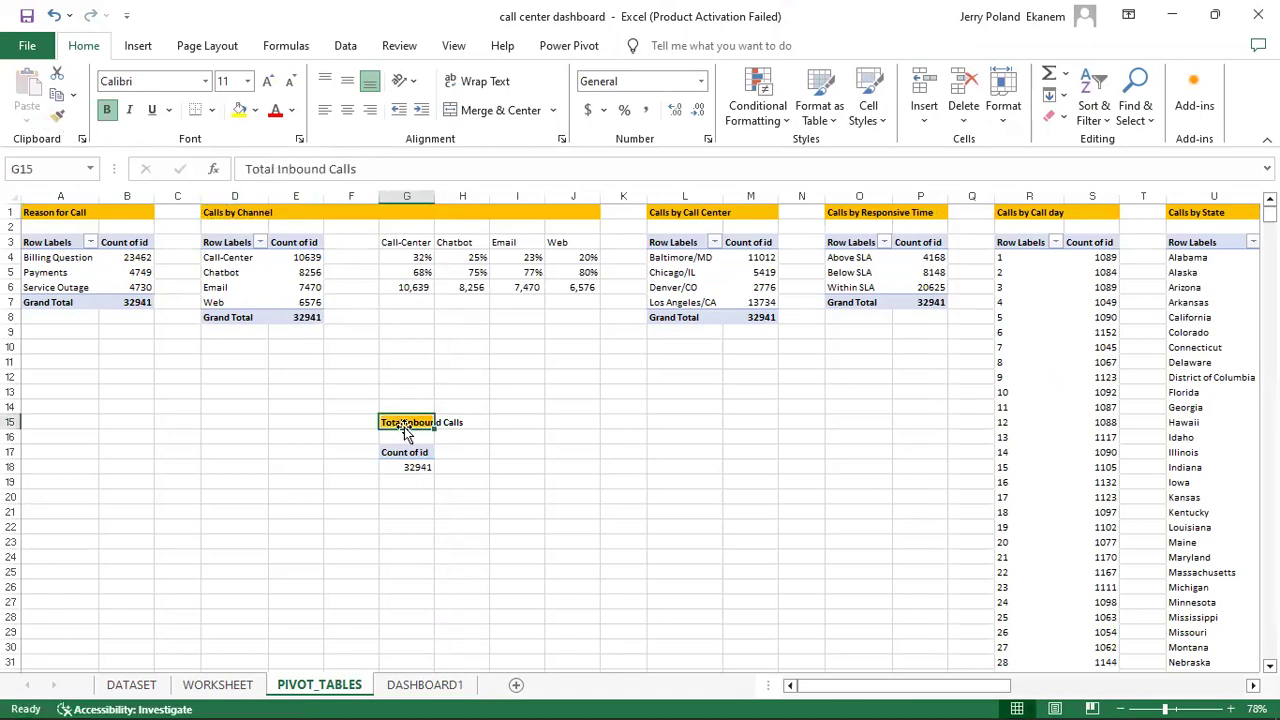
Step: Return to the DASHBOARD1 sheet and save the workbook
click(440, 690)
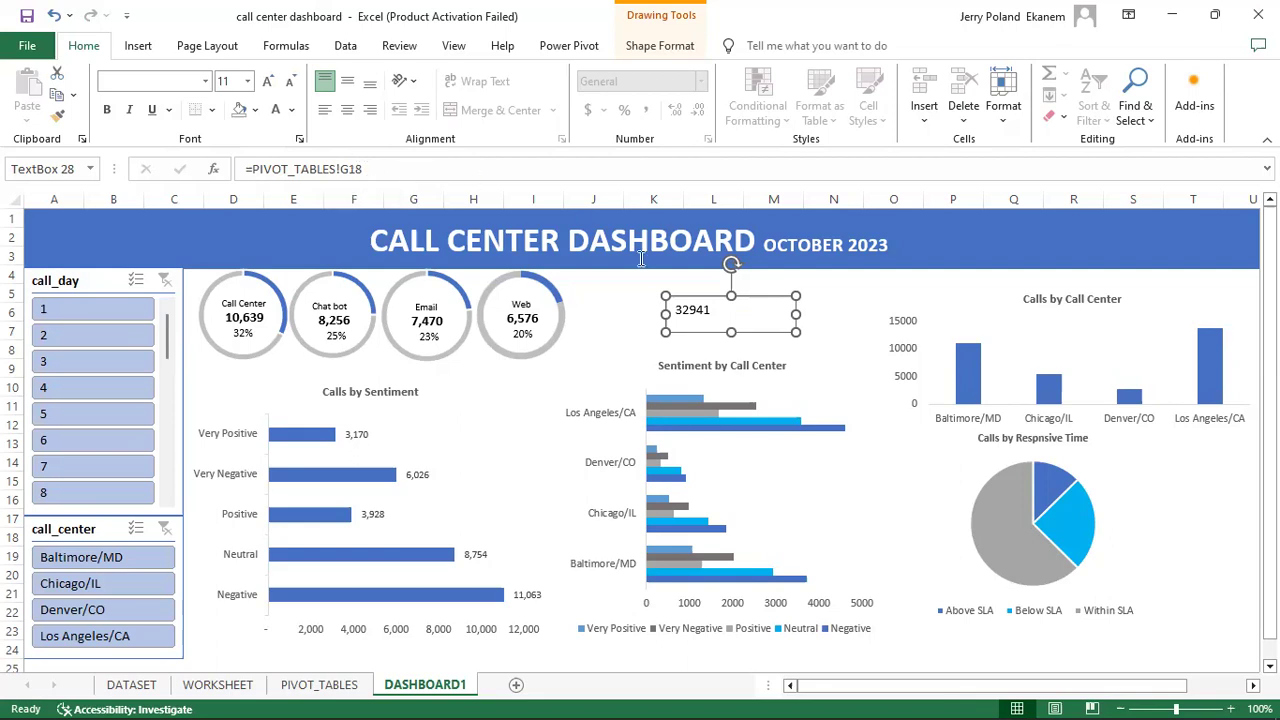
key(ctrl+s)
key(Return)
Step: Make the linked total count text box on the dashboard bold and set its font size to 20
click(861, 387)
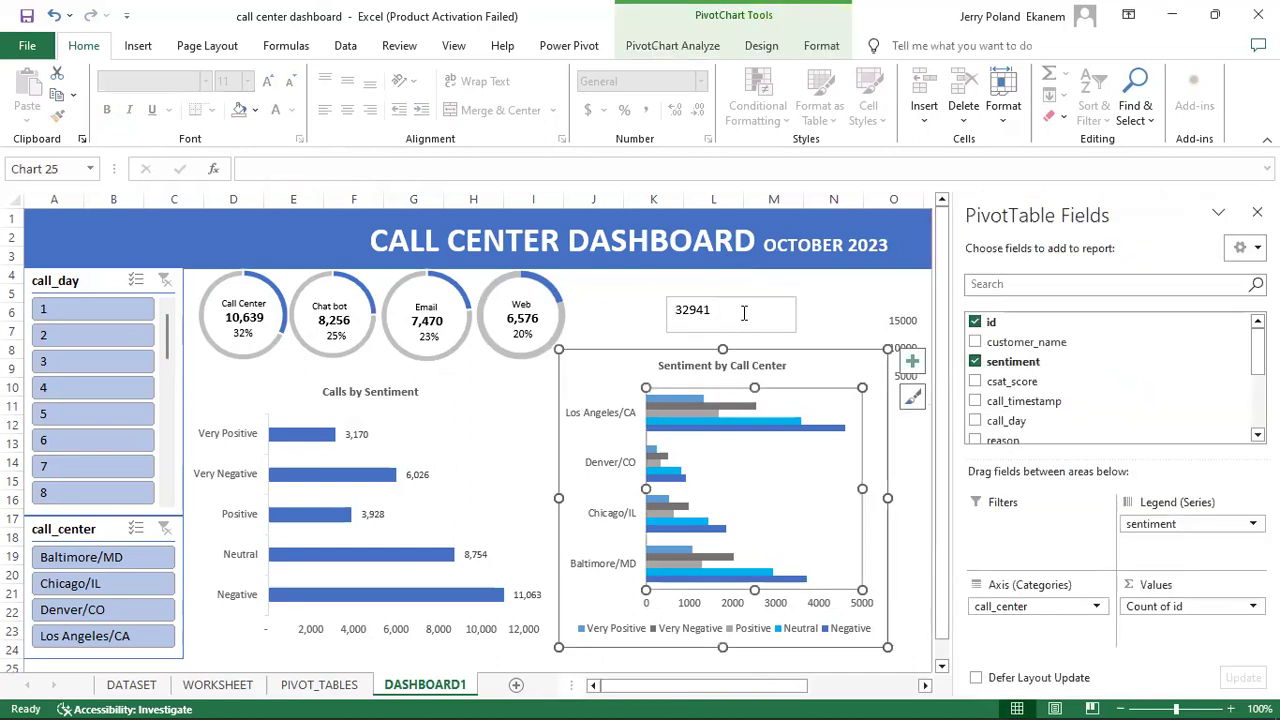
click(737, 309)
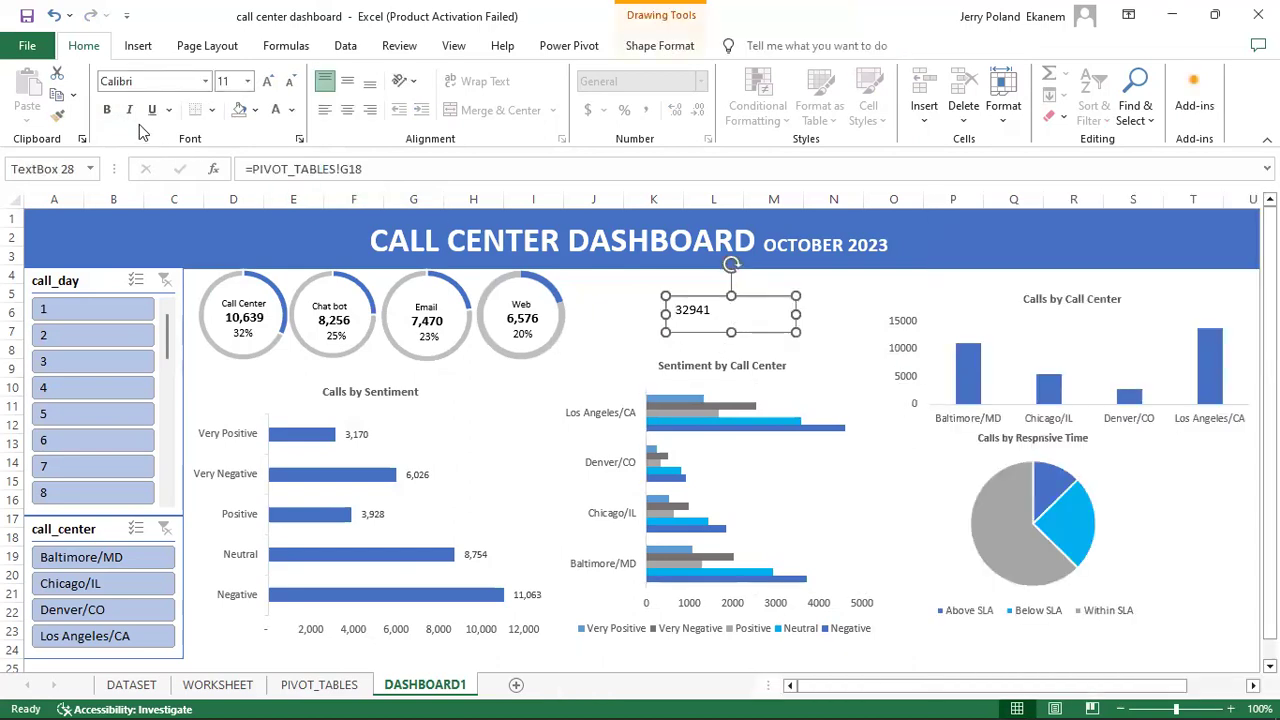
click(107, 109)
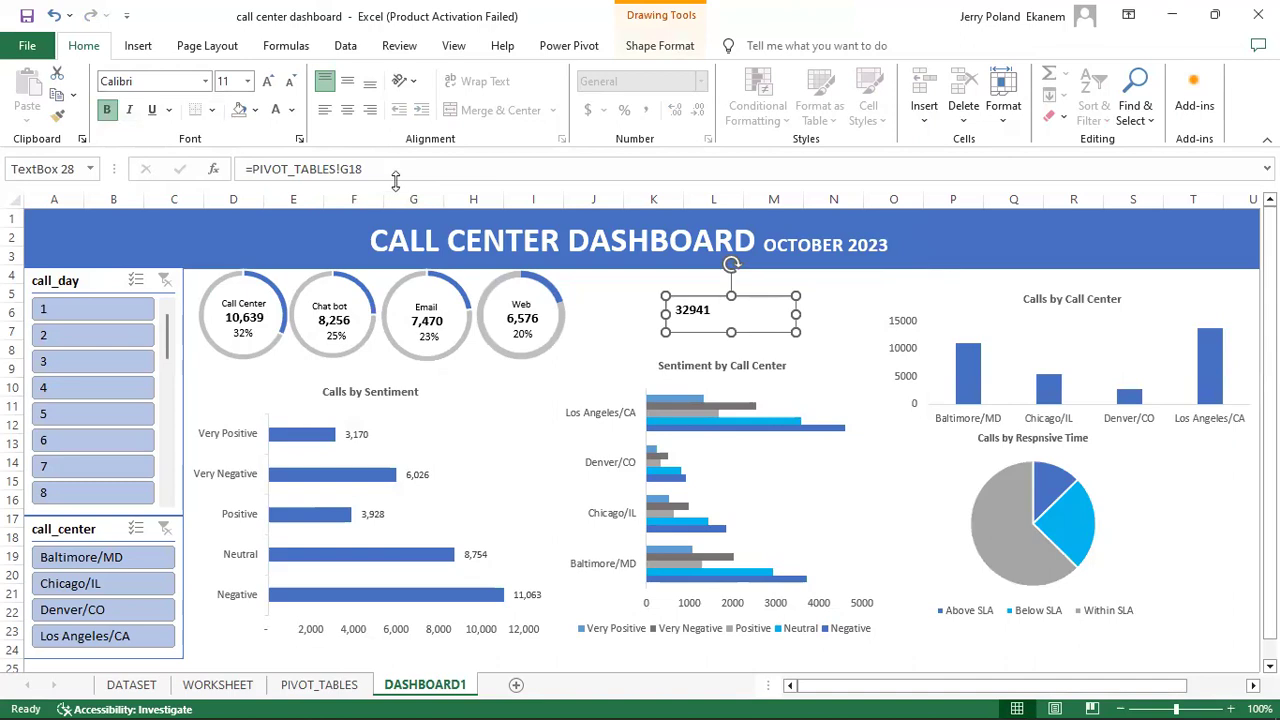
click(247, 82)
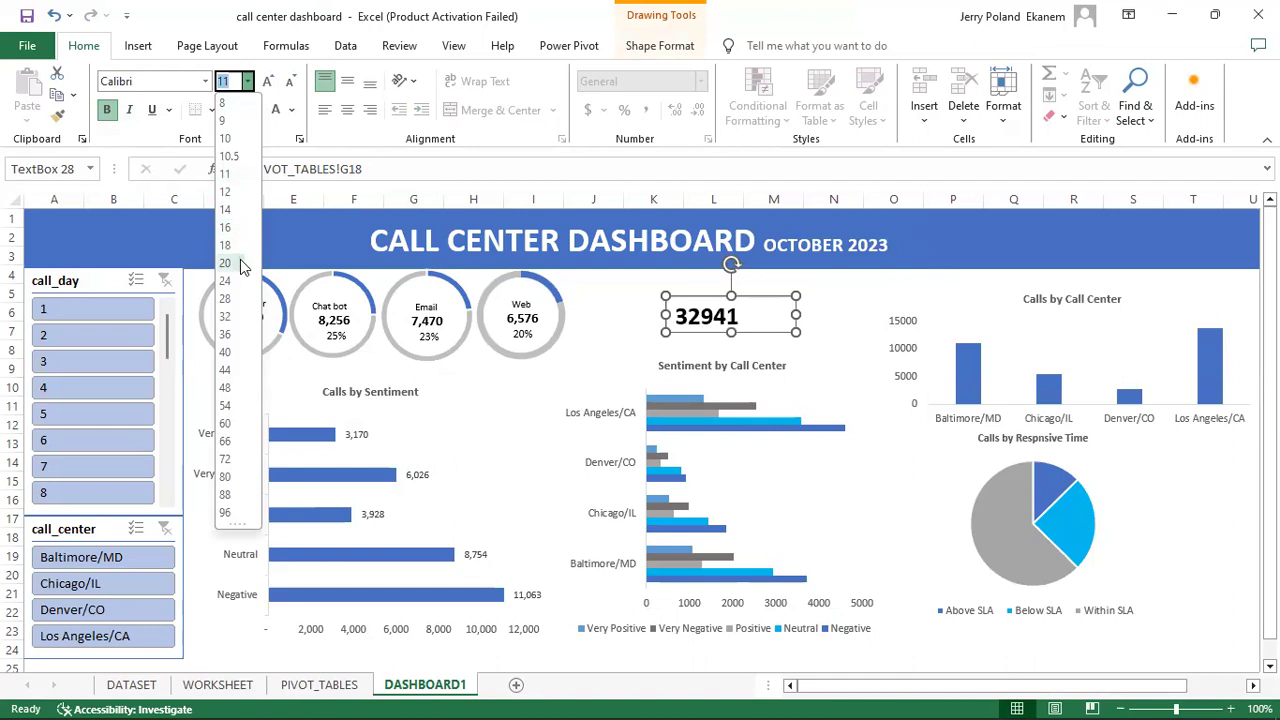
click(226, 263)
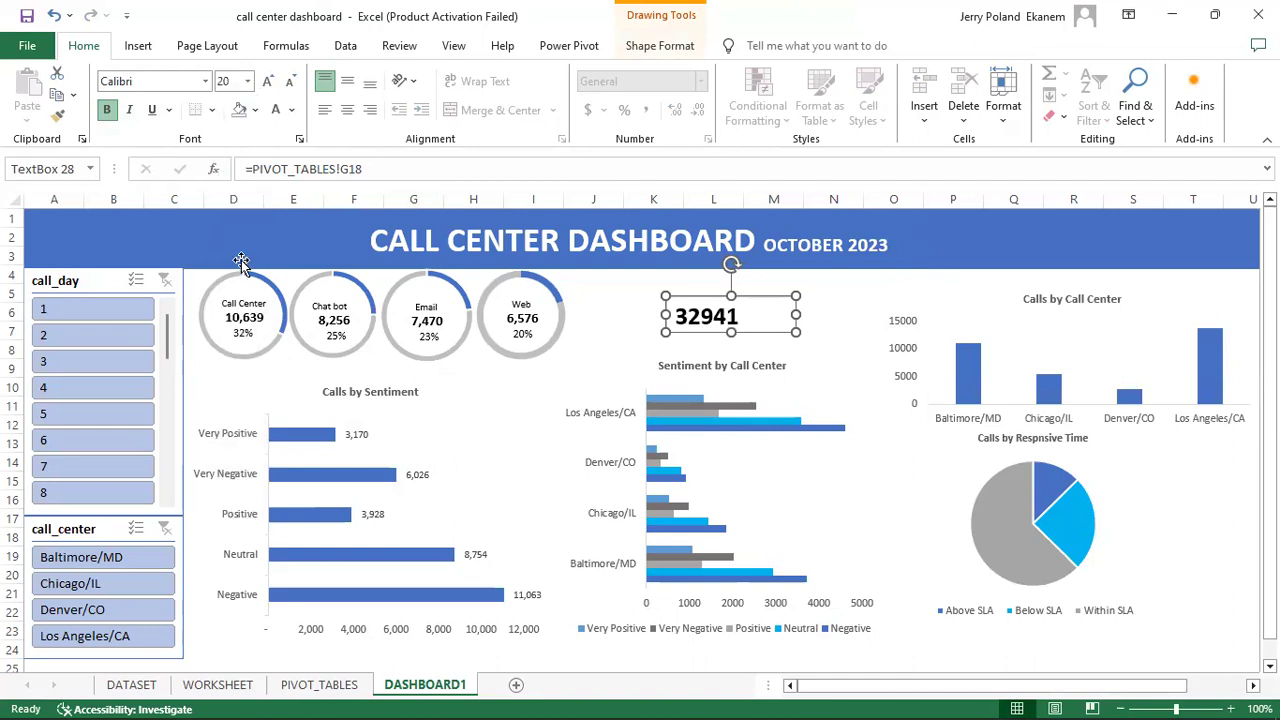
Step: Remove the fill and outline from the linked total count text box
click(660, 46)
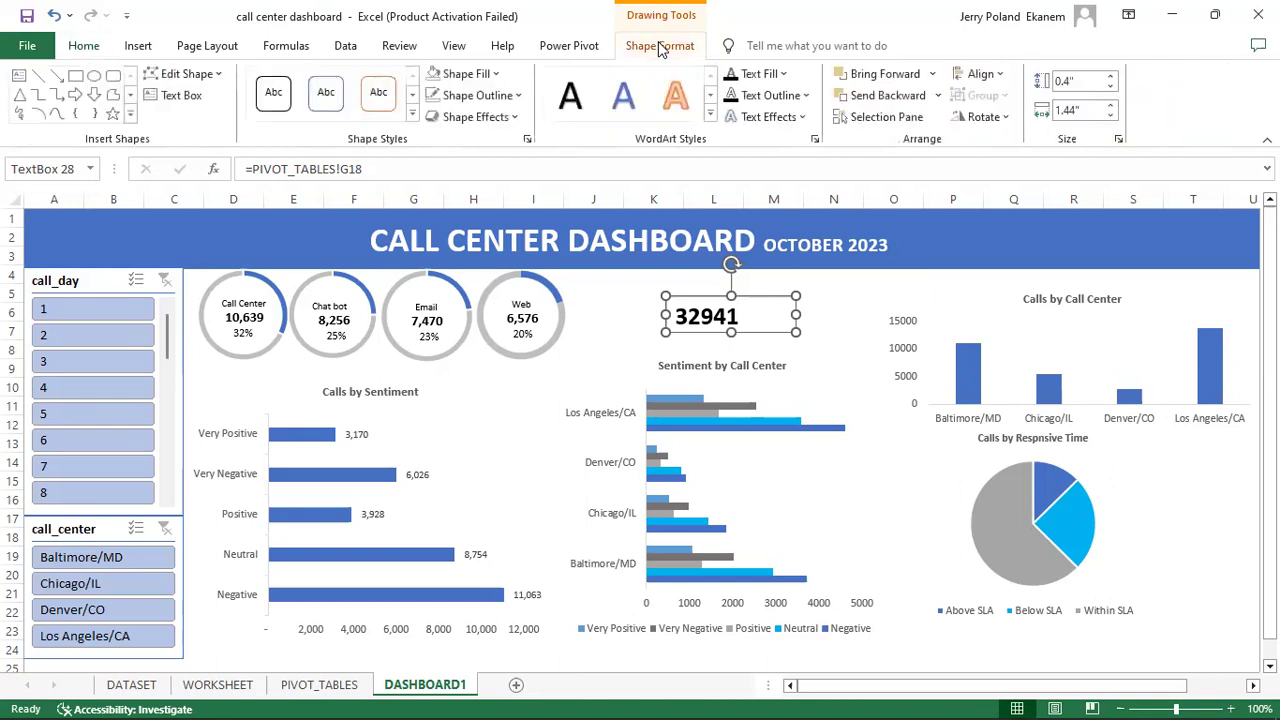
click(434, 93)
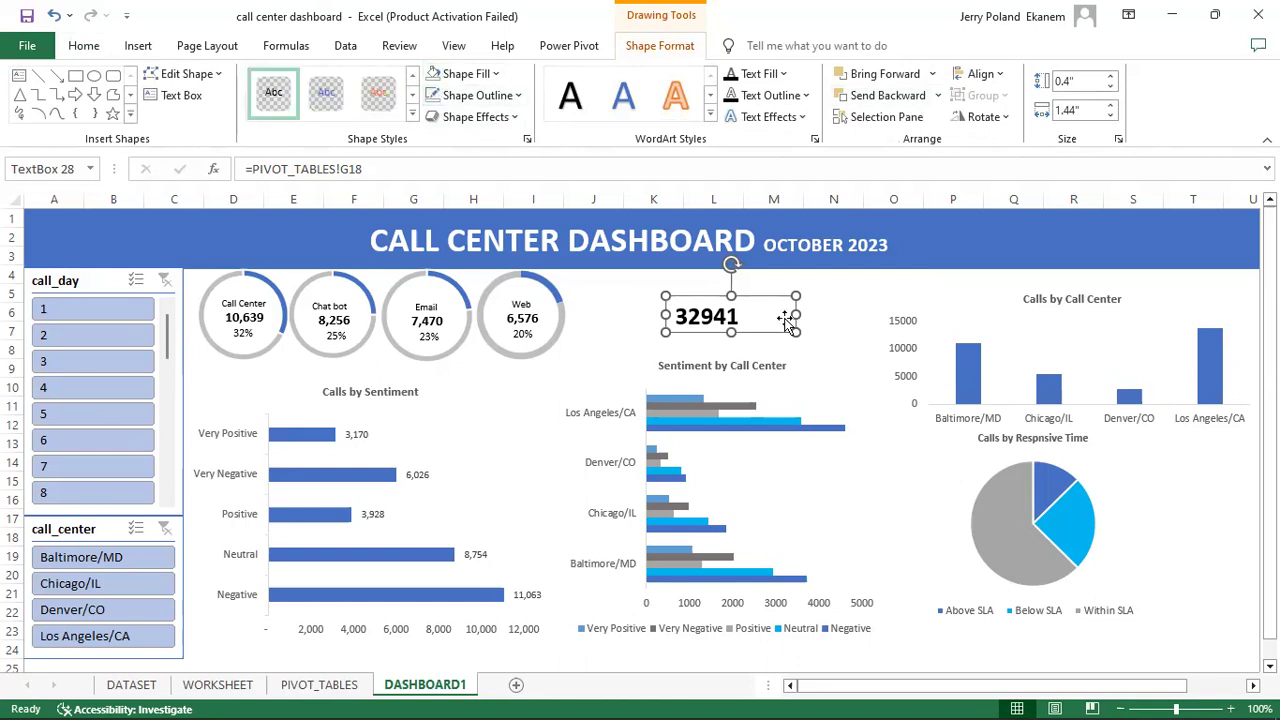
click(820, 365)
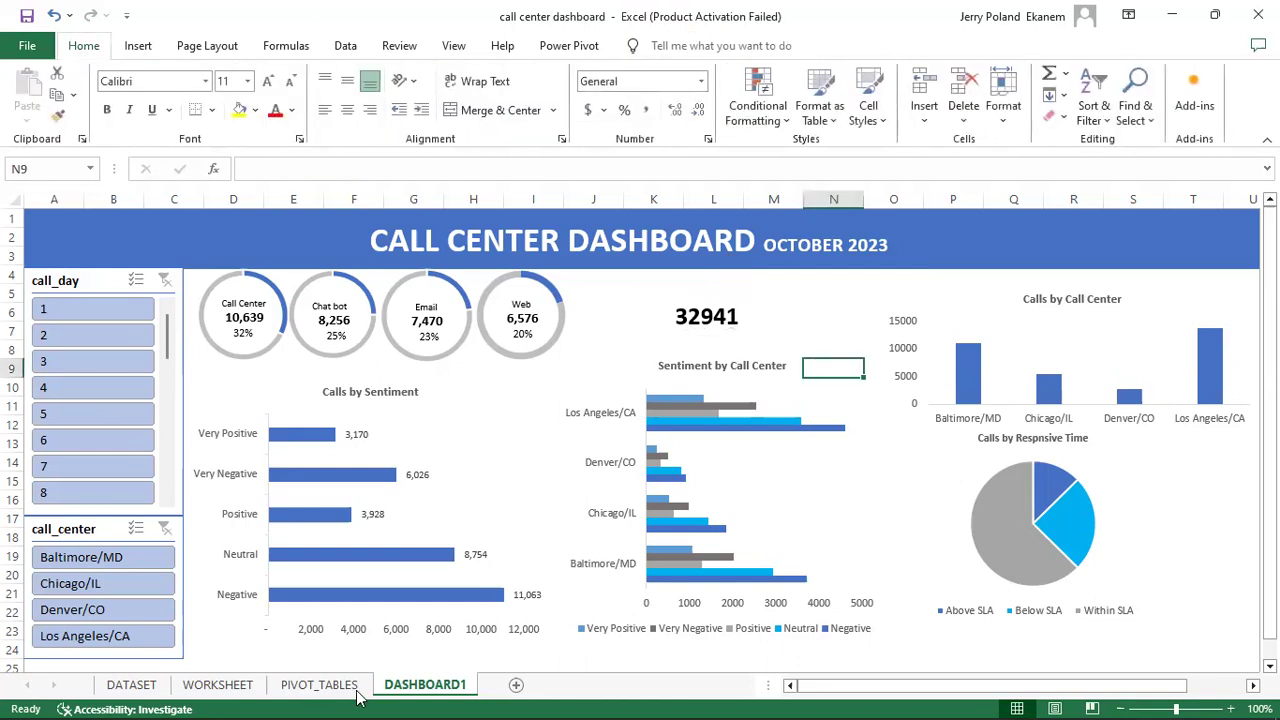
Step: Format the count in cell G18 of PIVOT_TABLES with a thousands separator and no decimal places
click(320, 685)
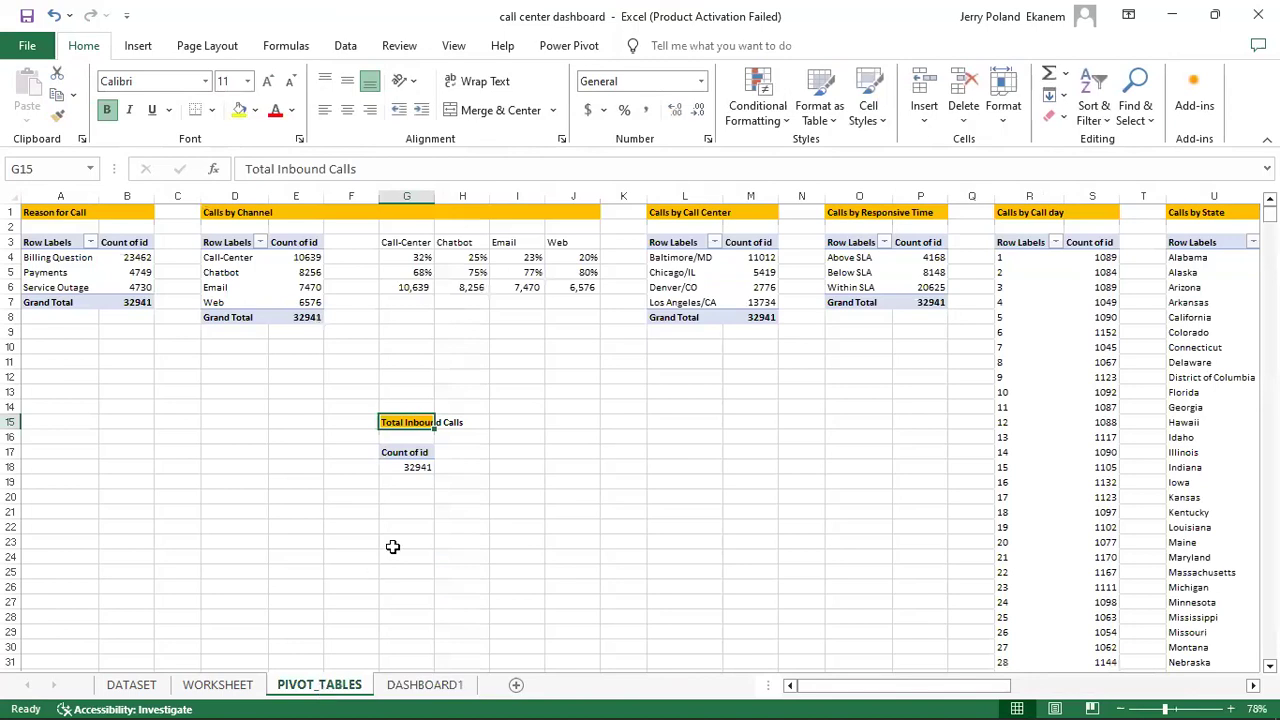
click(418, 468)
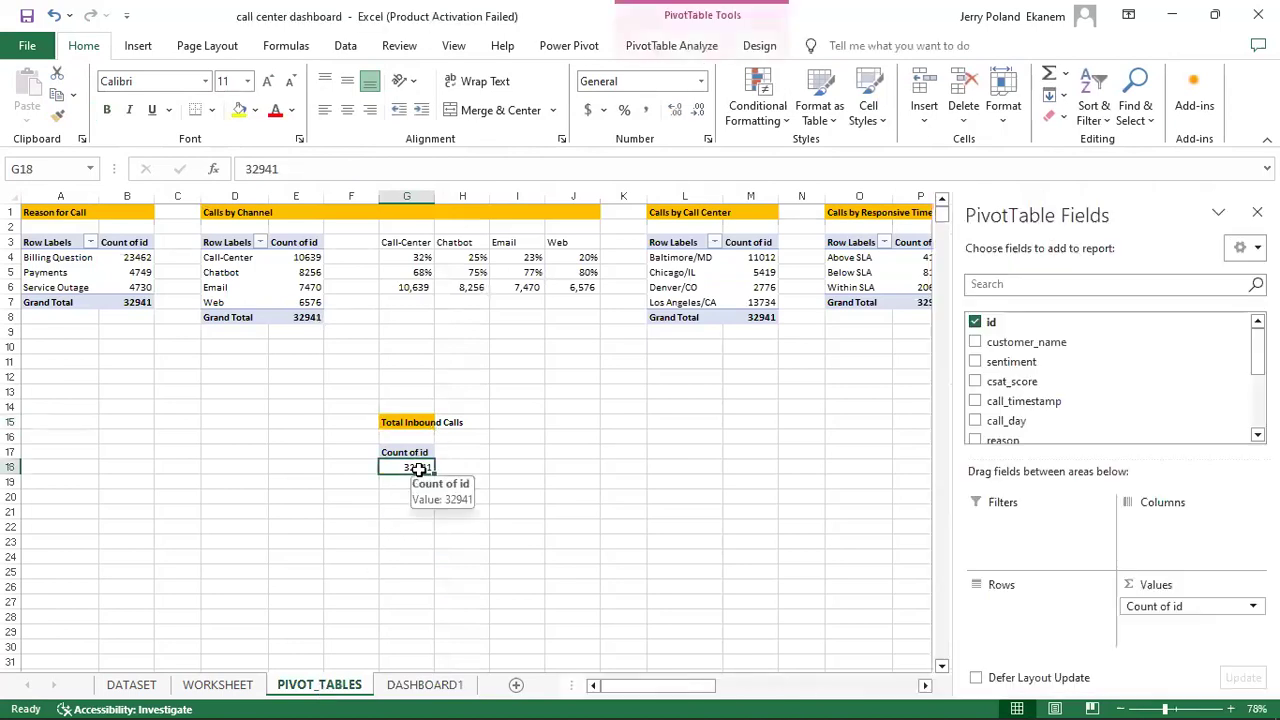
click(648, 110)
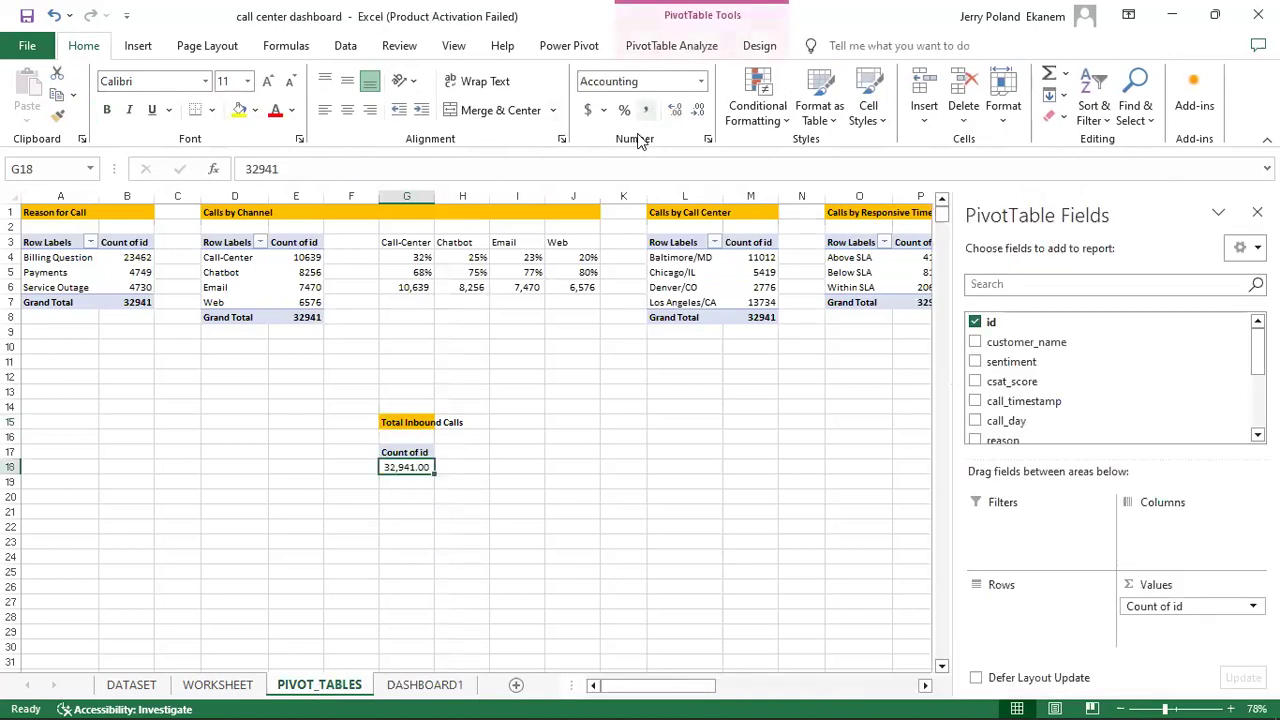
click(704, 114)
click(704, 114)
click(562, 408)
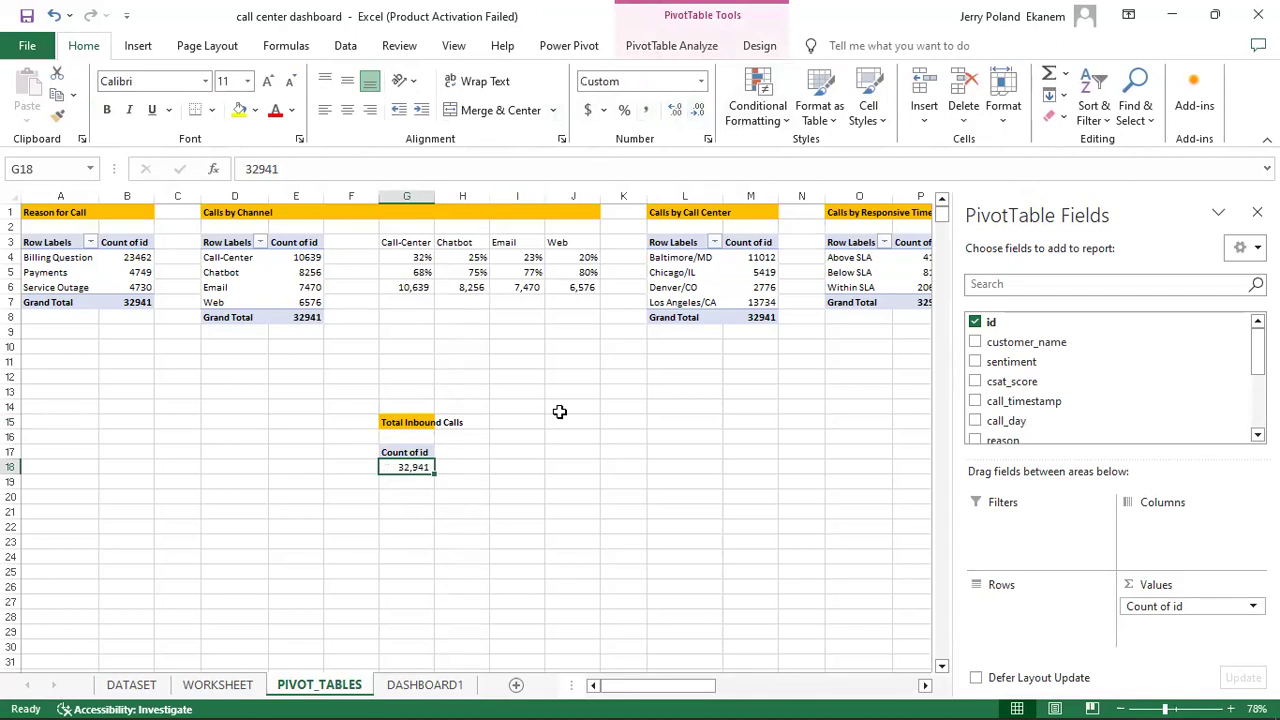
Step: Duplicate the "Web" label text box on DASHBOARD1, place the copy above the total count and change its text to "Total Inbound Calls"
click(424, 684)
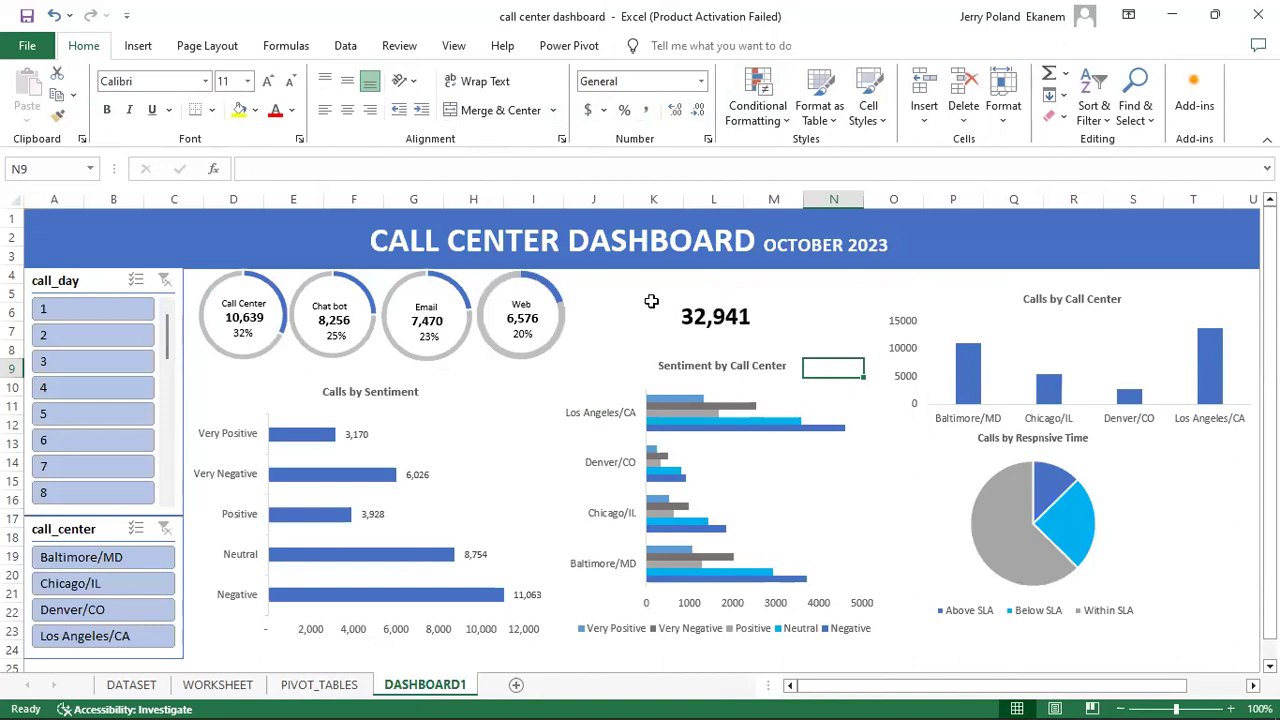
click(521, 300)
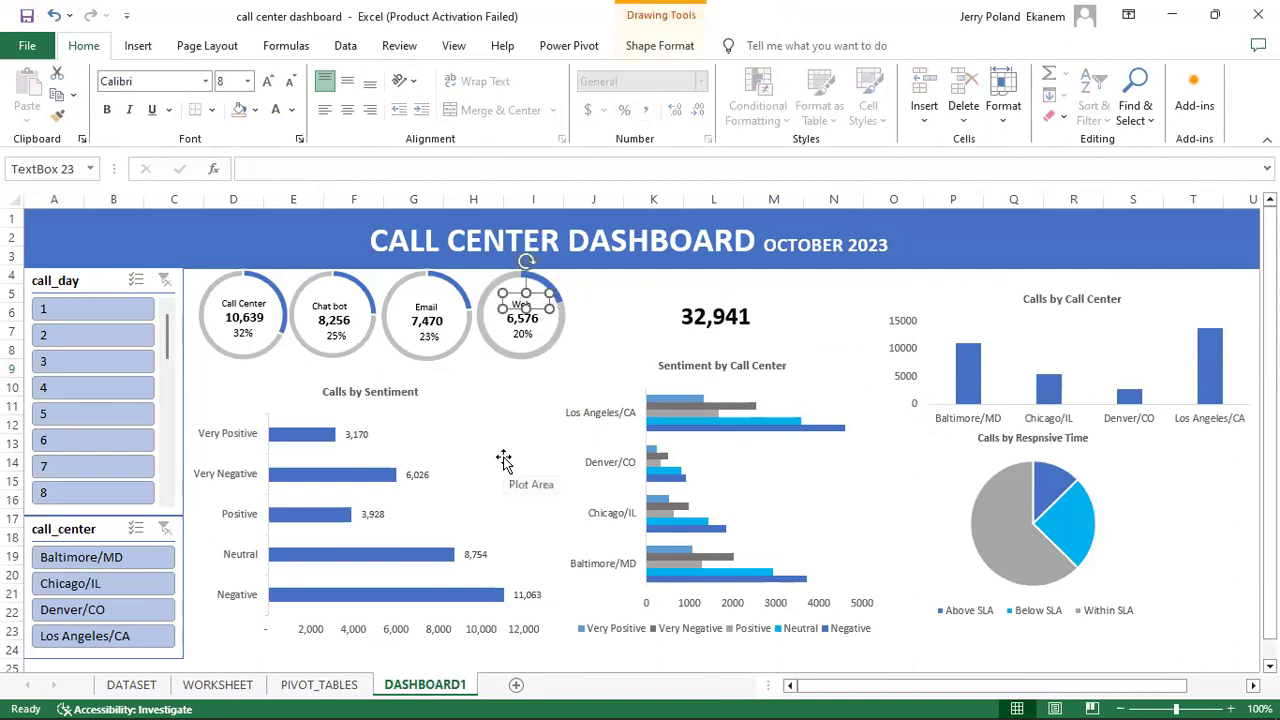
key(ctrl+c)
key(ctrl+v)
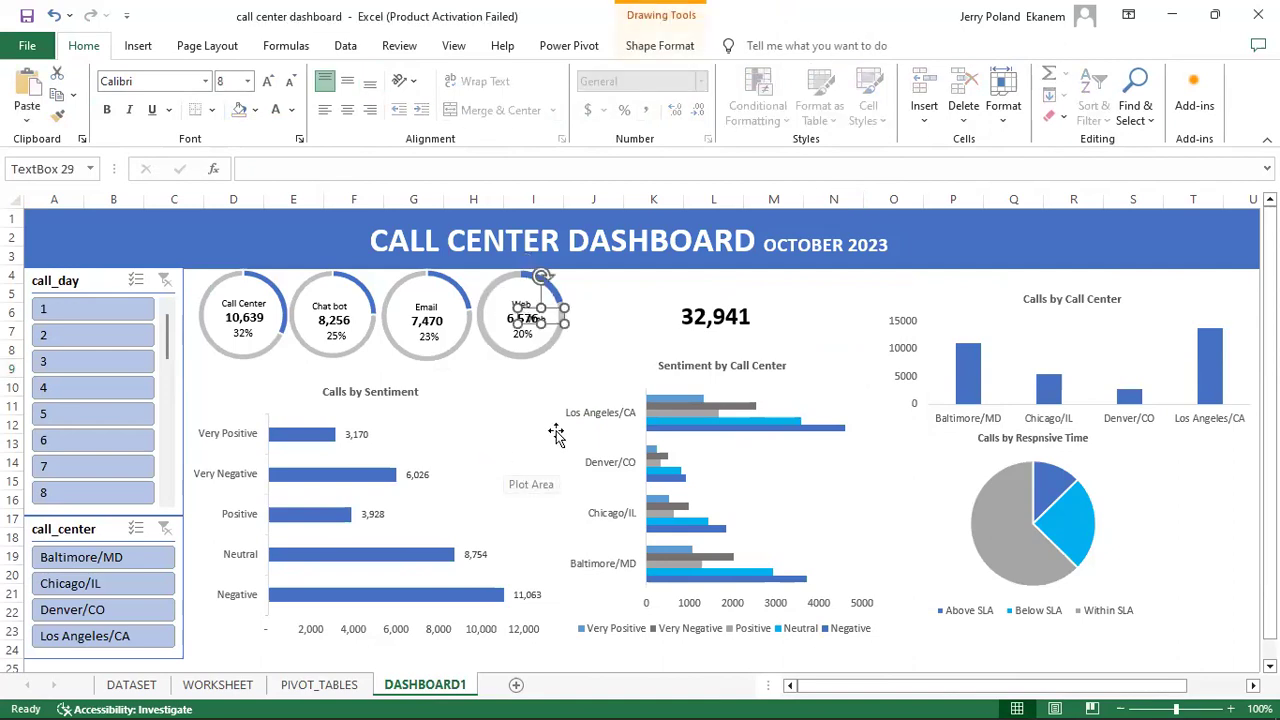
drag(558, 308, 740, 287)
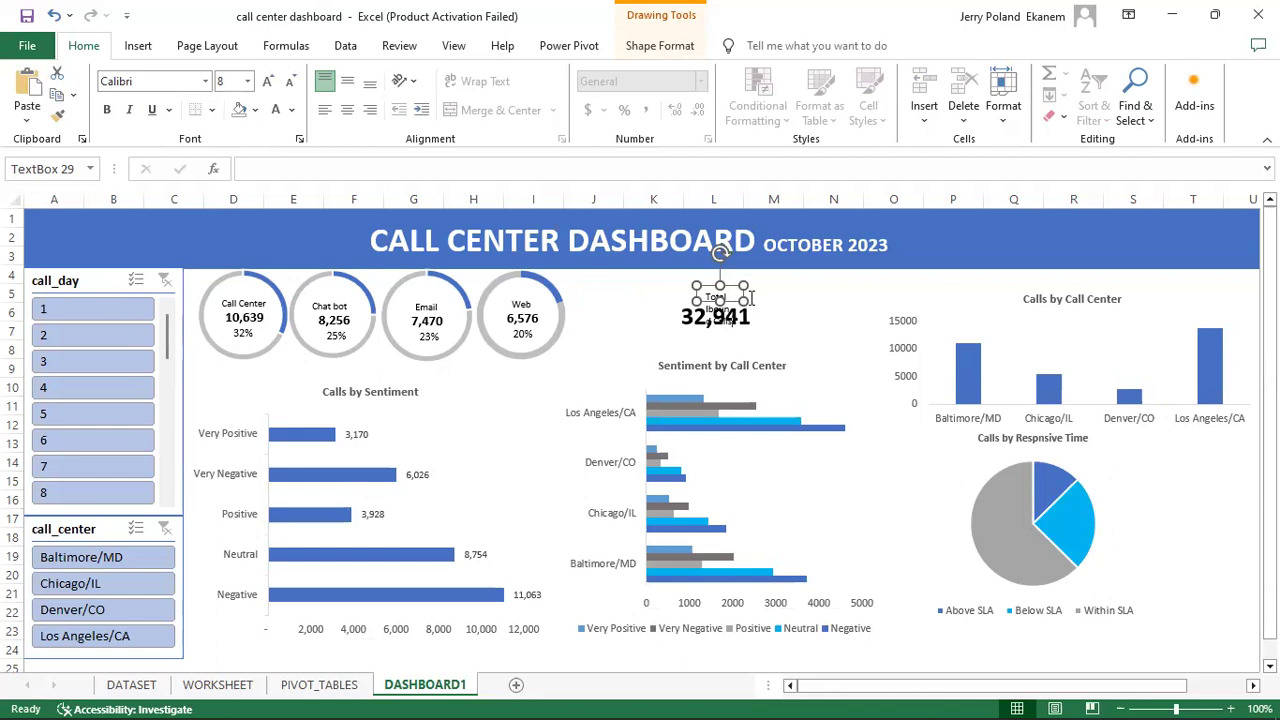
Step: Widen the "Total Inbound Calls" label box so its text fits on one line above the total count, and bold it
mouse_move(742, 298)
mouse_down()
mouse_move(780, 293)
mouse_move(741, 308)
mouse_up()
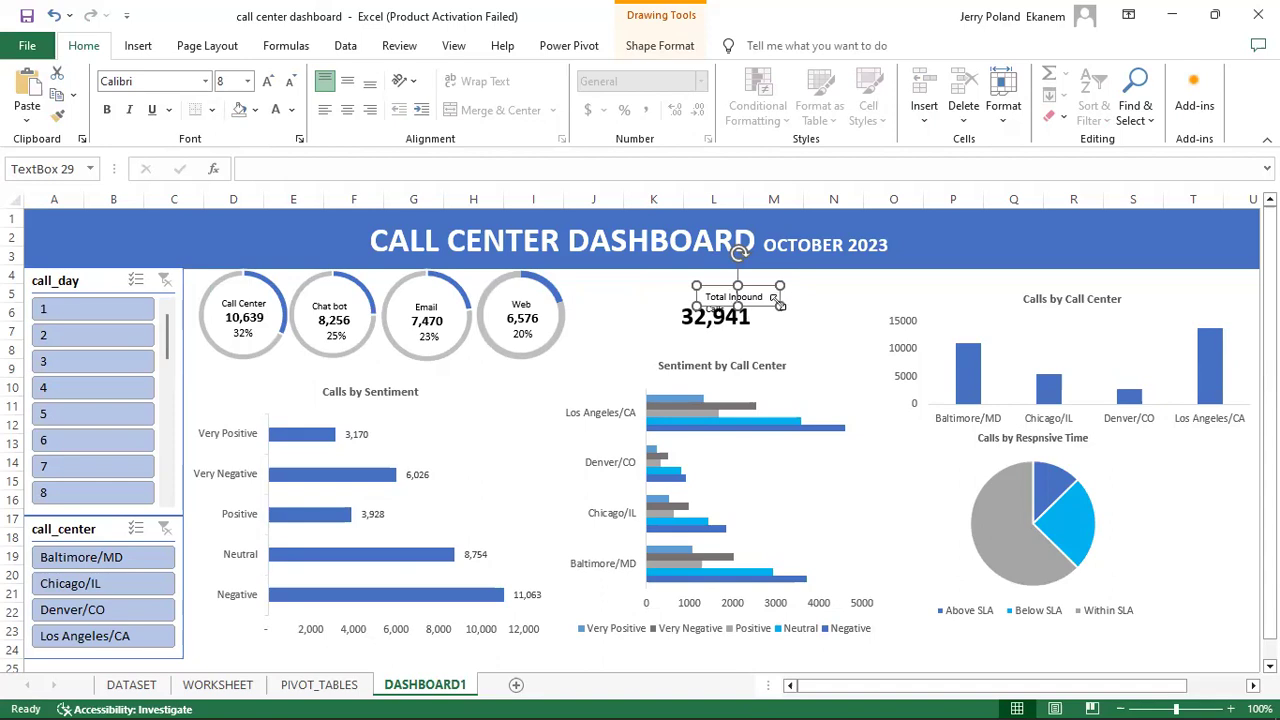
mouse_move(780, 302)
mouse_down()
mouse_move(814, 298)
mouse_move(810, 310)
mouse_move(767, 287)
mouse_up()
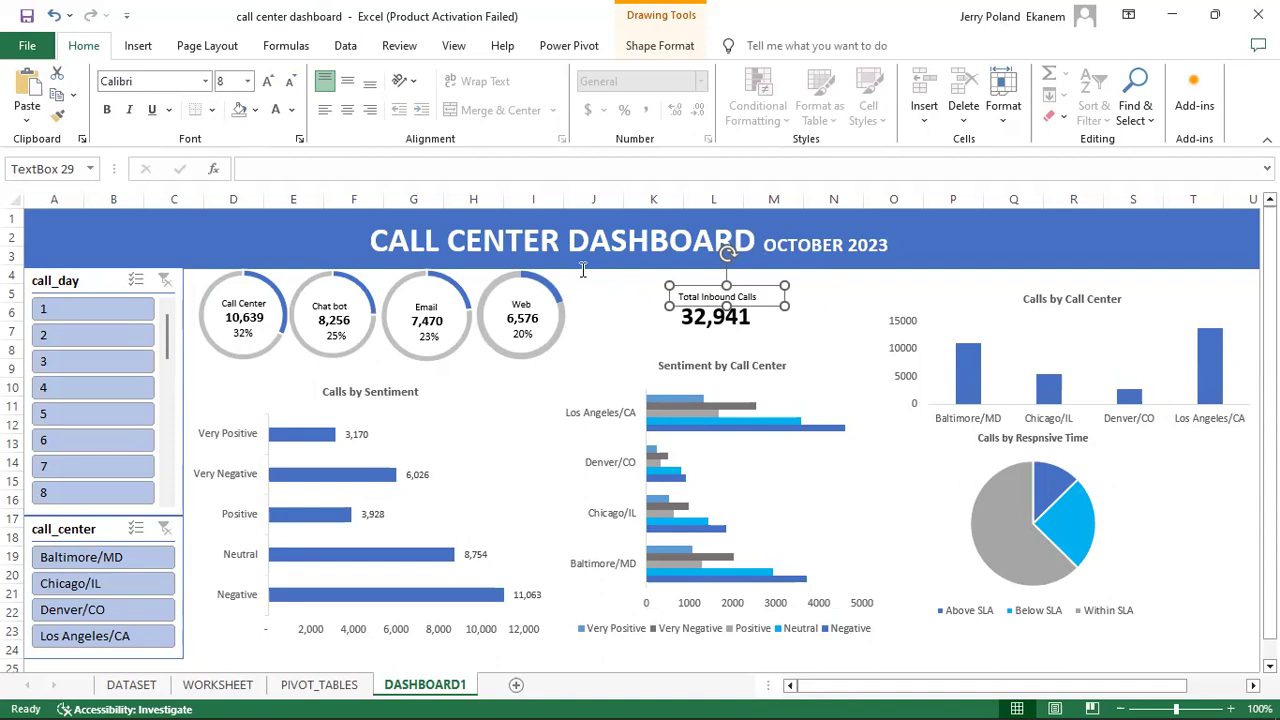
key(ctrl+b)
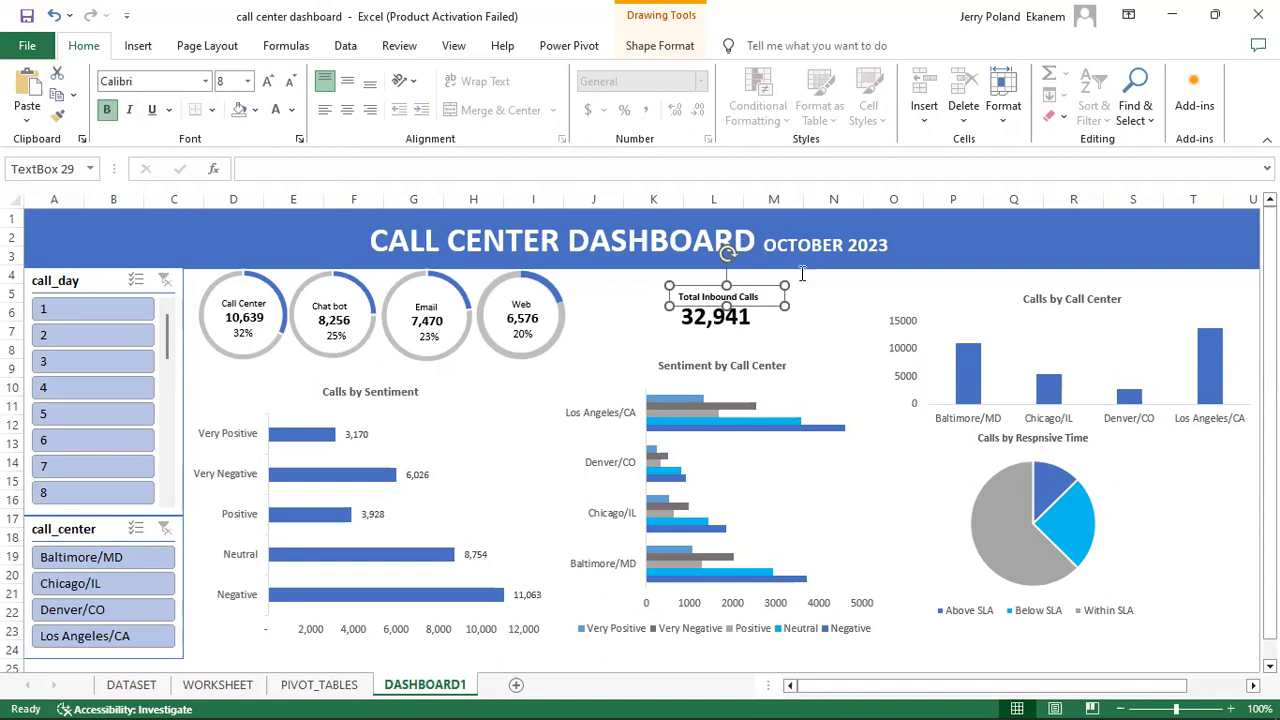
click(833, 371)
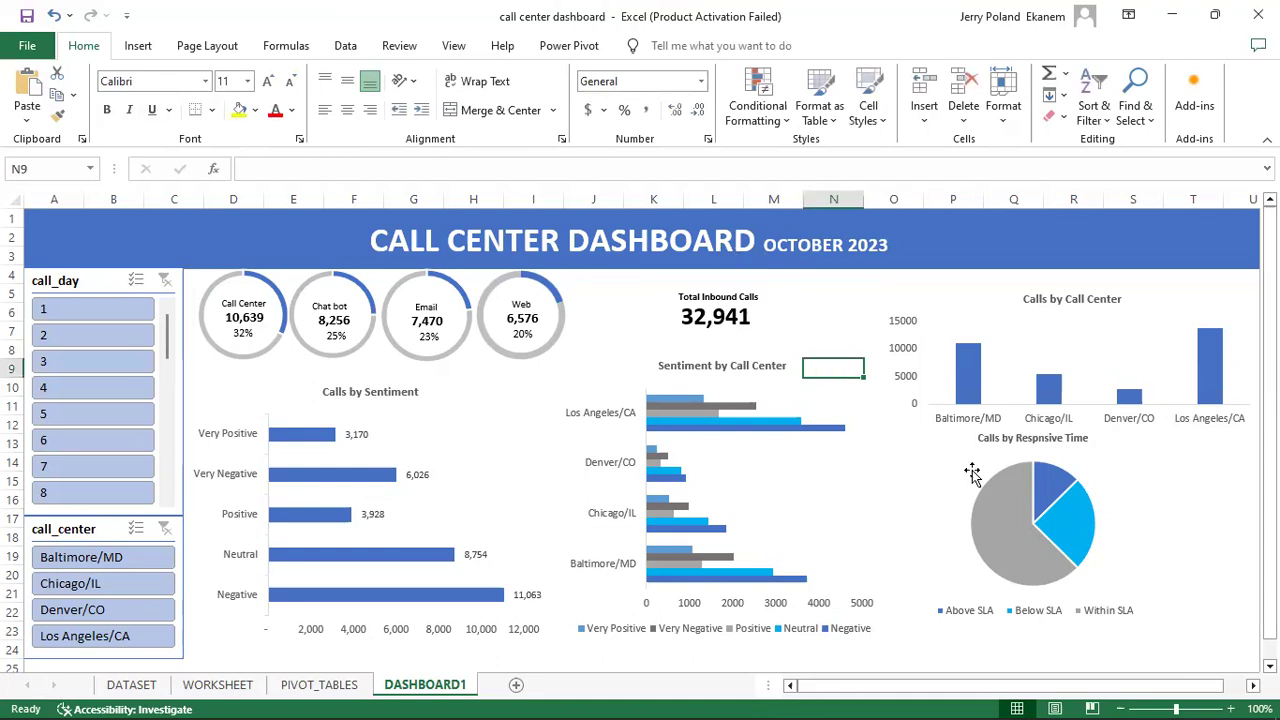
click(1230, 558)
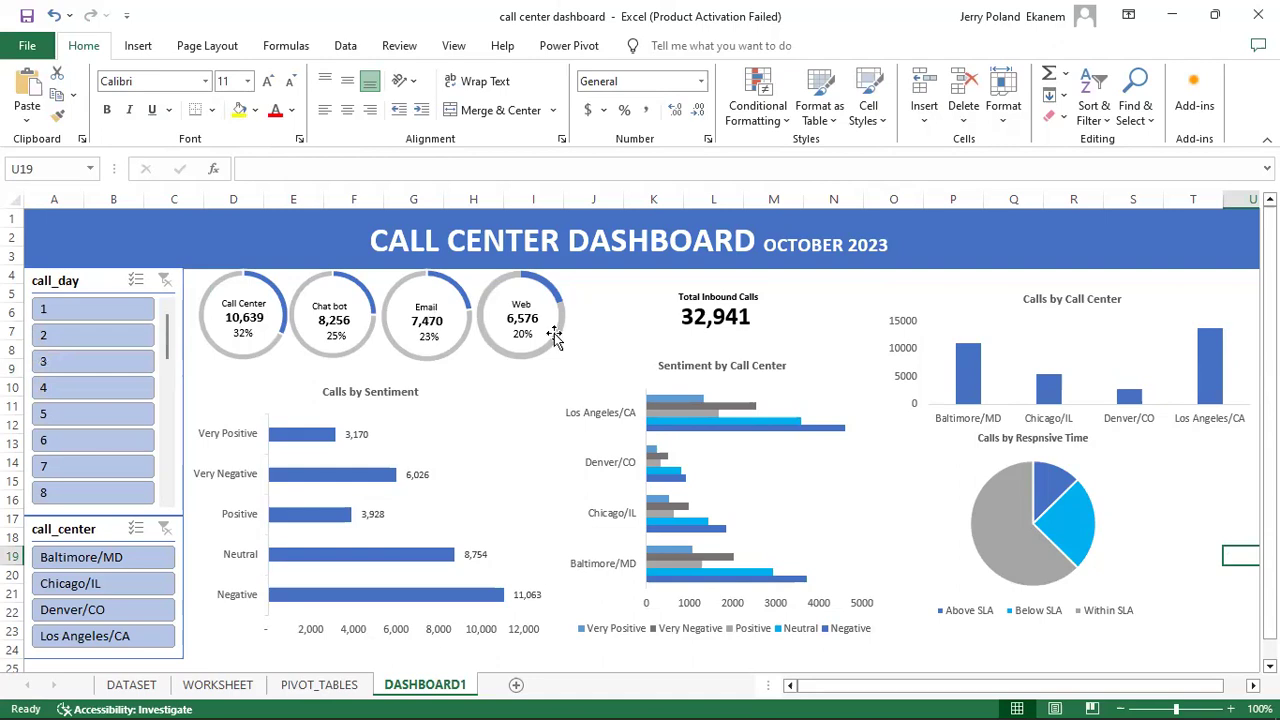
Step: Test the call_day slicer by filtering on several days, including 2 and 6, and clear its filter
click(64, 336)
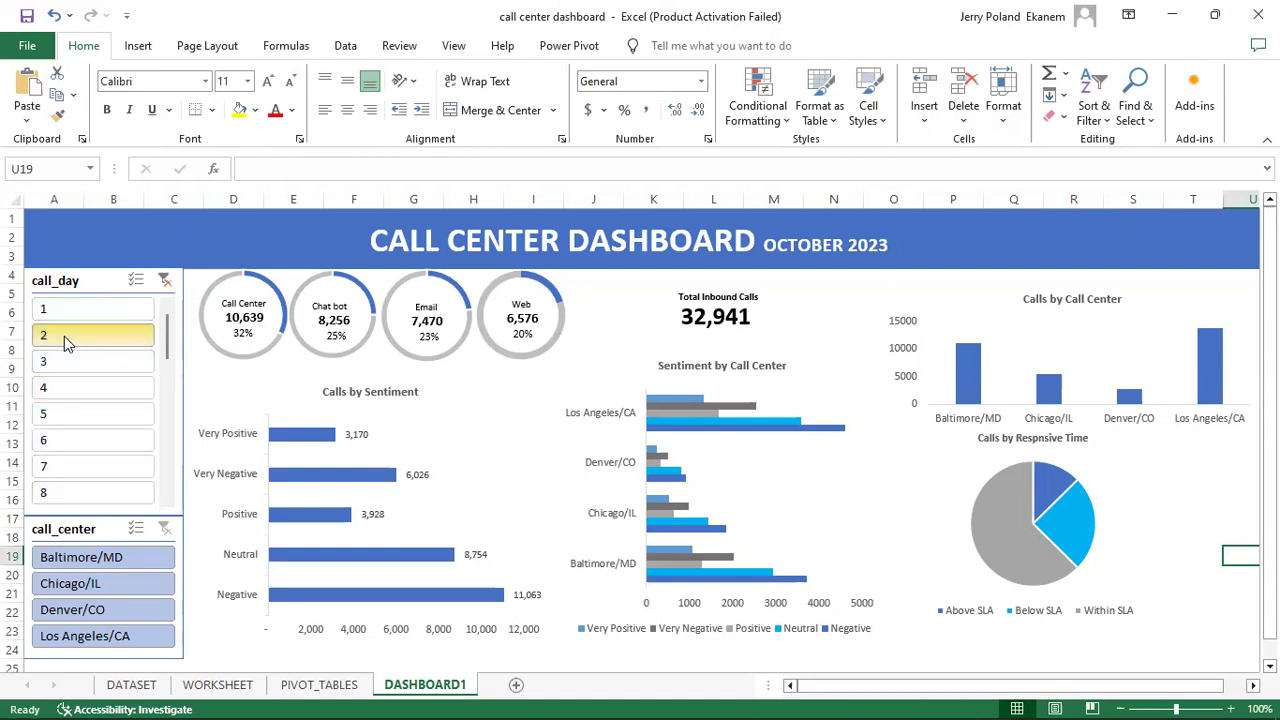
click(80, 388)
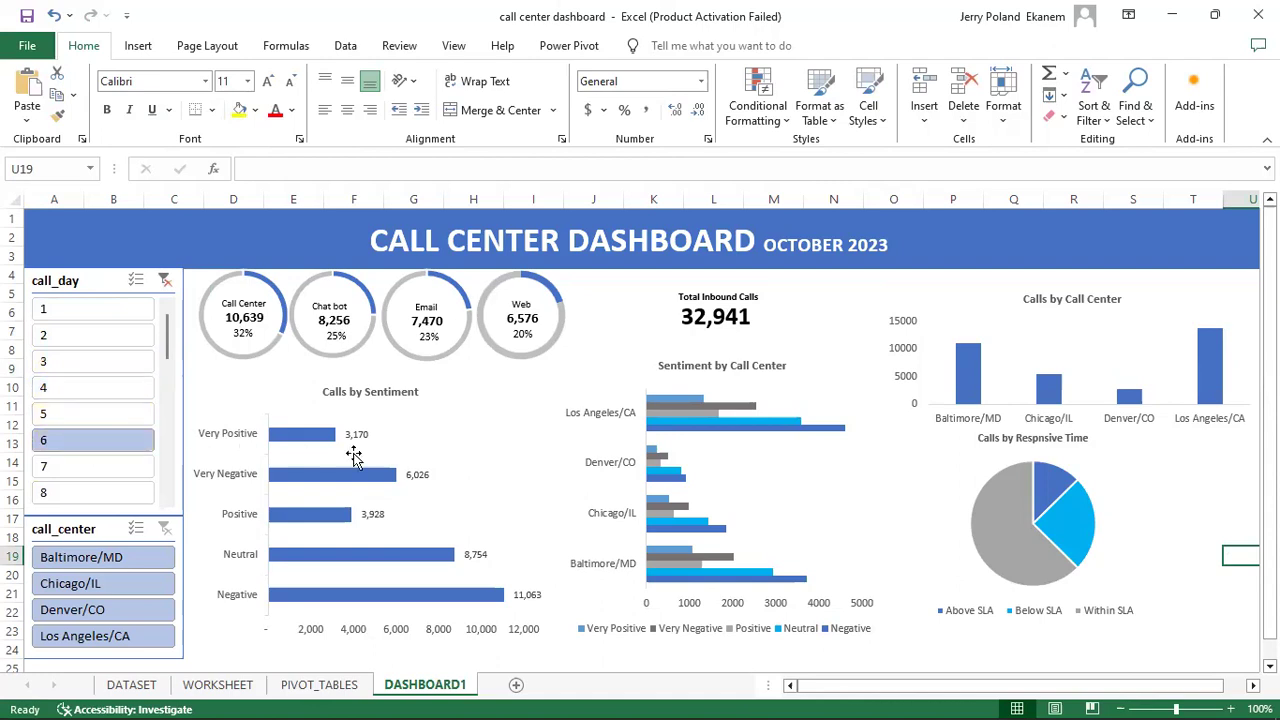
click(92, 386)
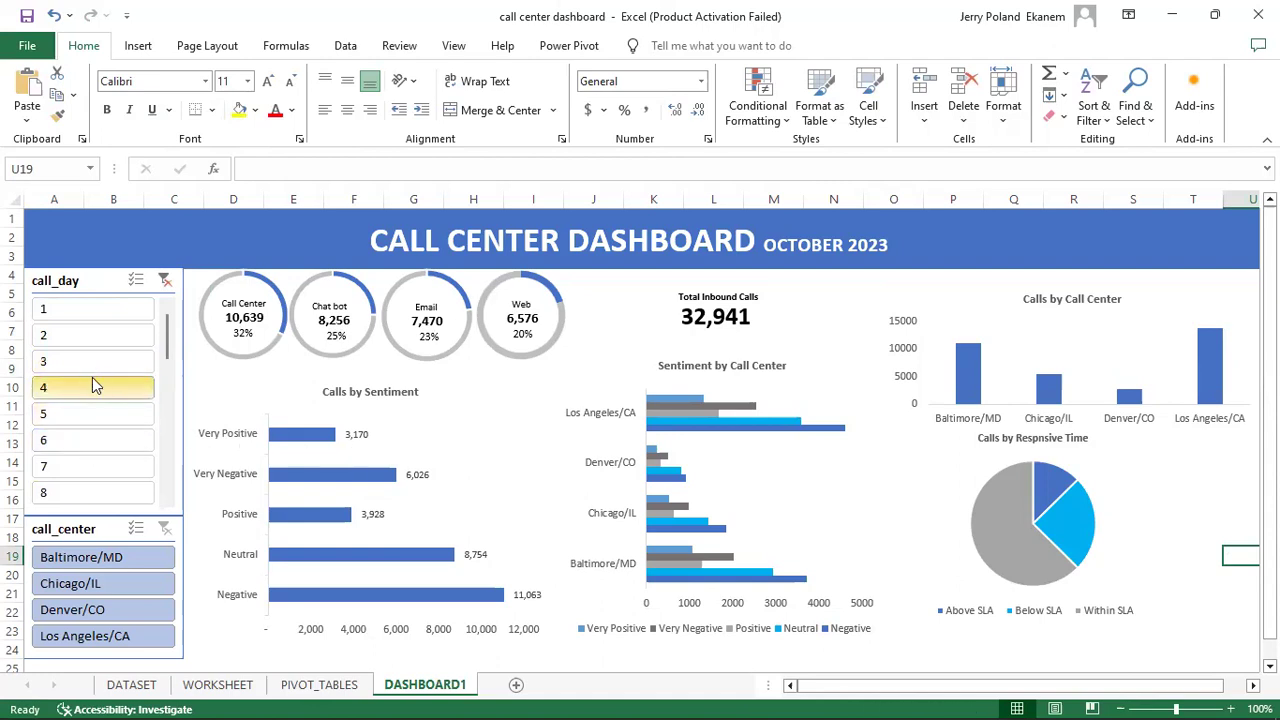
click(98, 338)
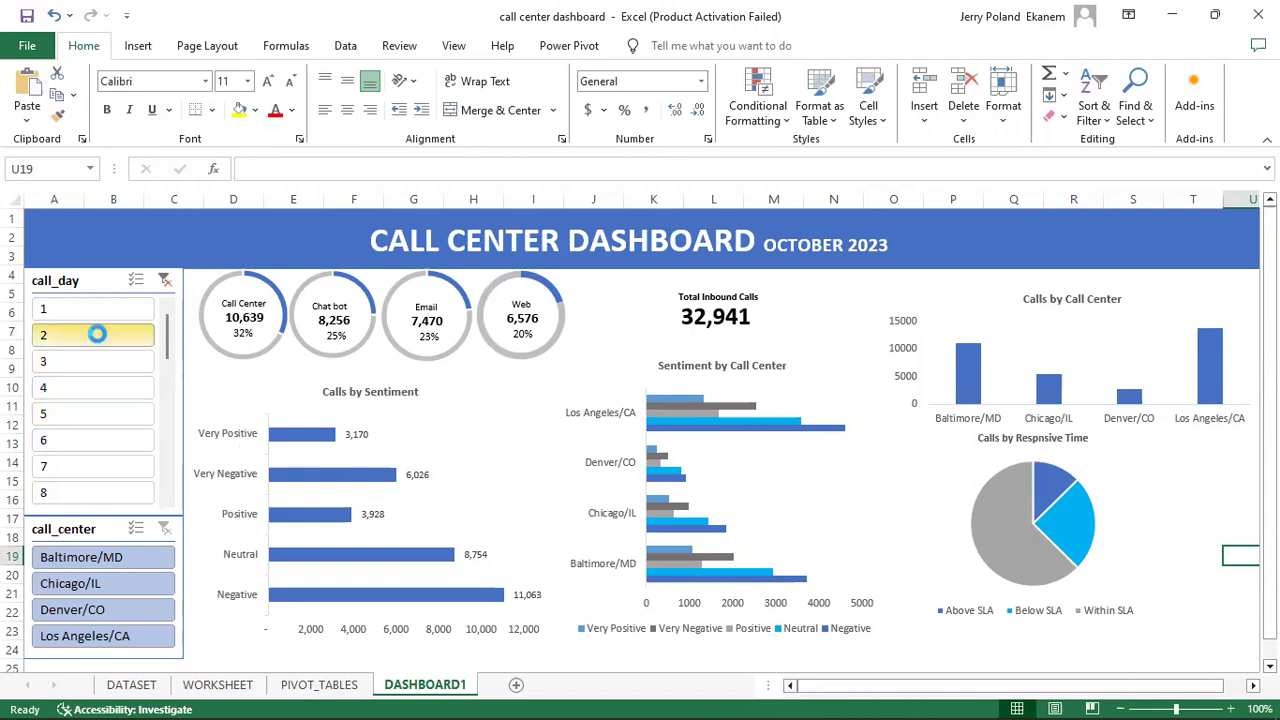
click(165, 282)
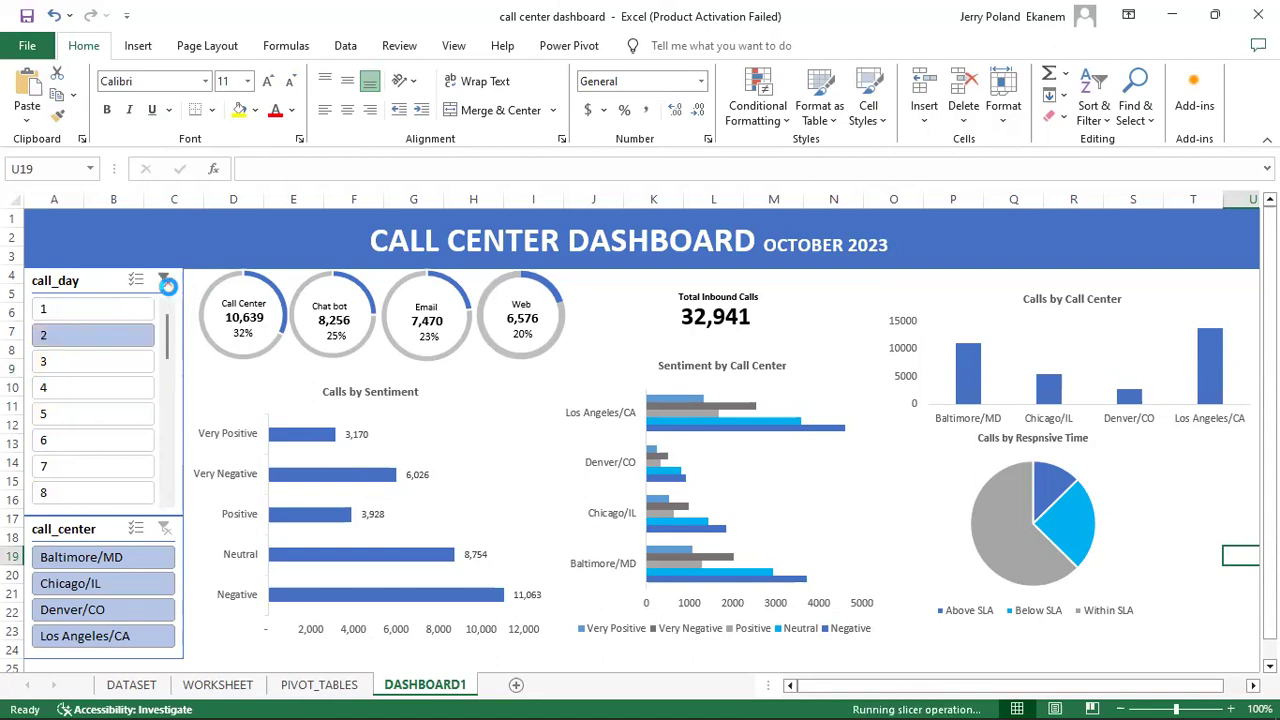
Step: Open the call_day slicer's report connections and connect it to PivotTable1, PivotTable13, PivotTable14 and PivotTable15
right_click(81, 340)
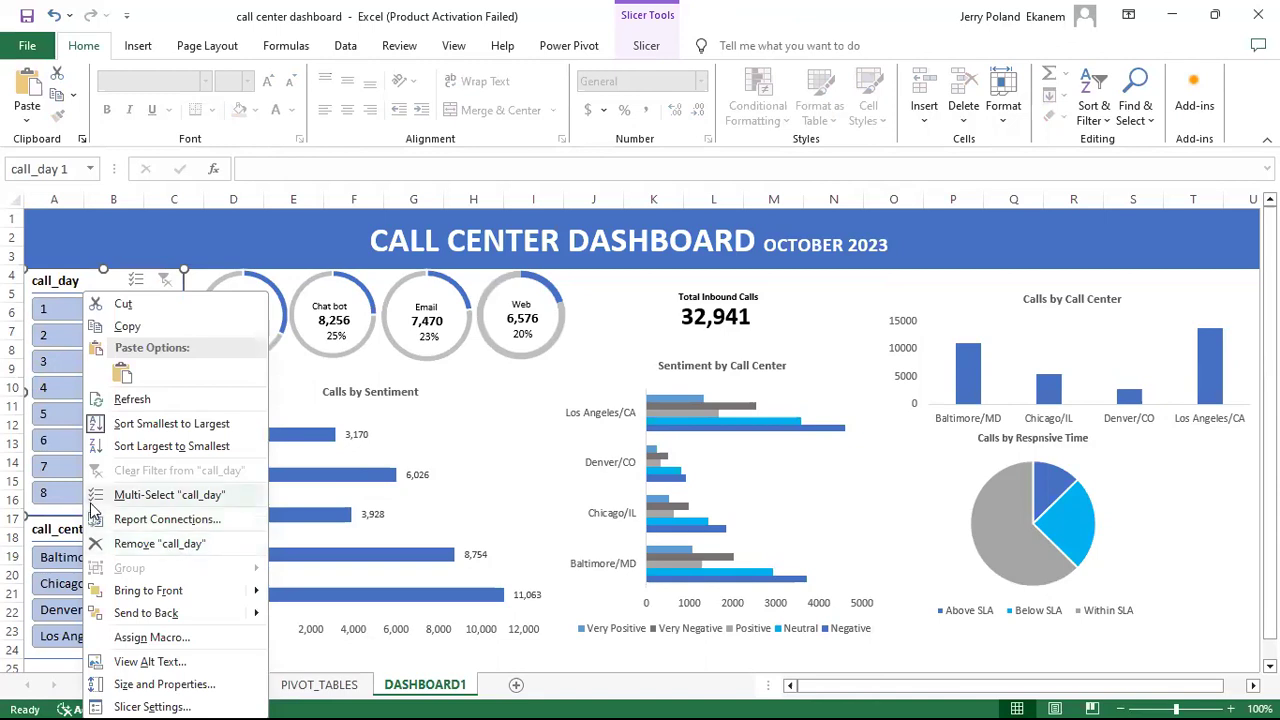
click(57, 416)
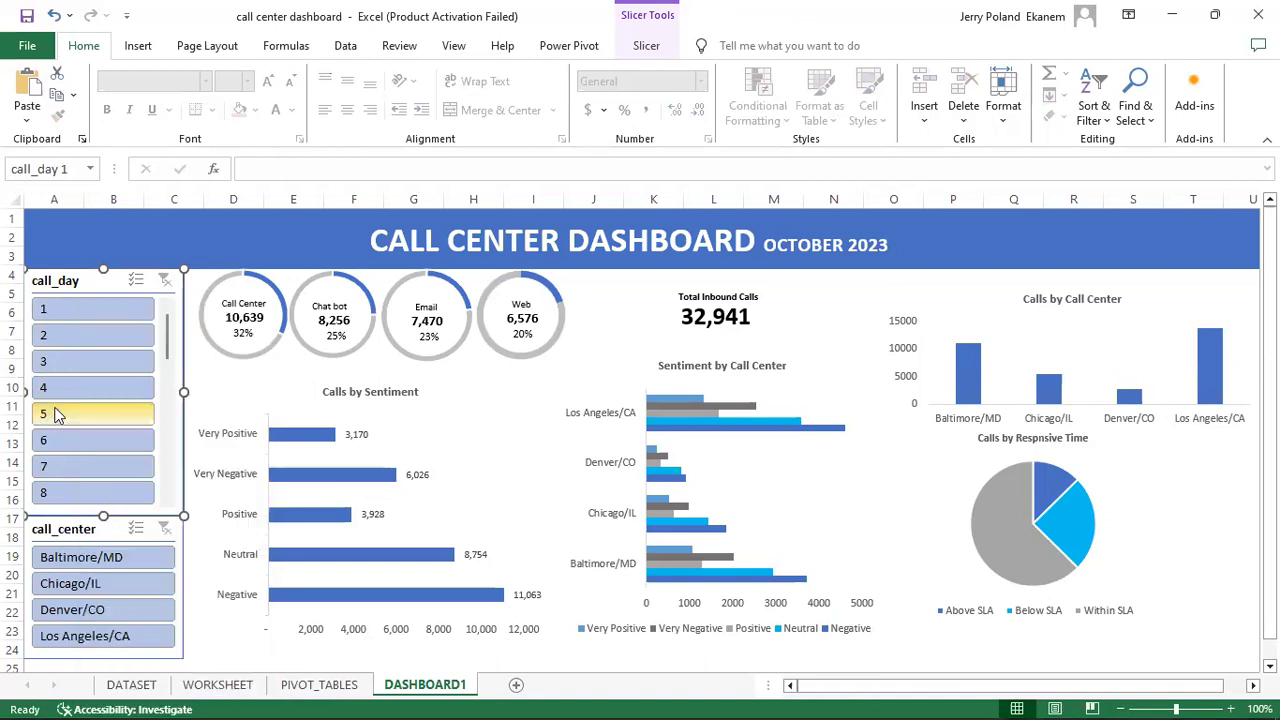
click(57, 416)
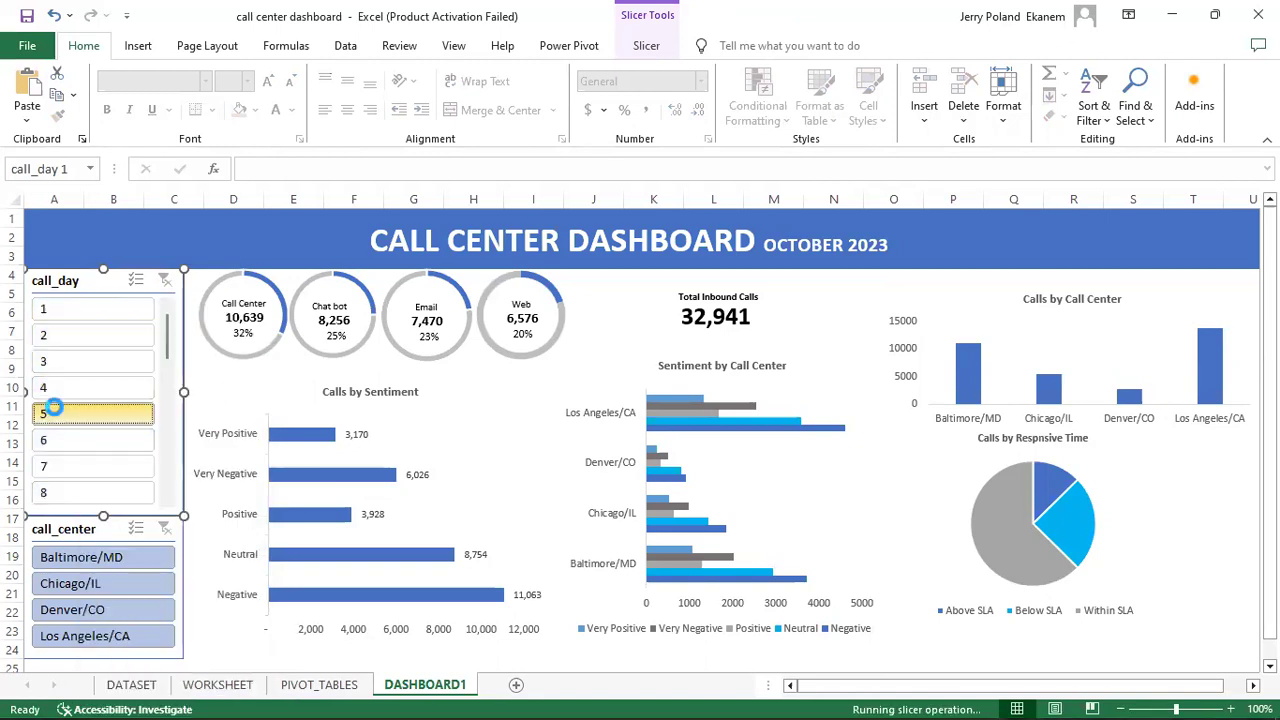
click(645, 46)
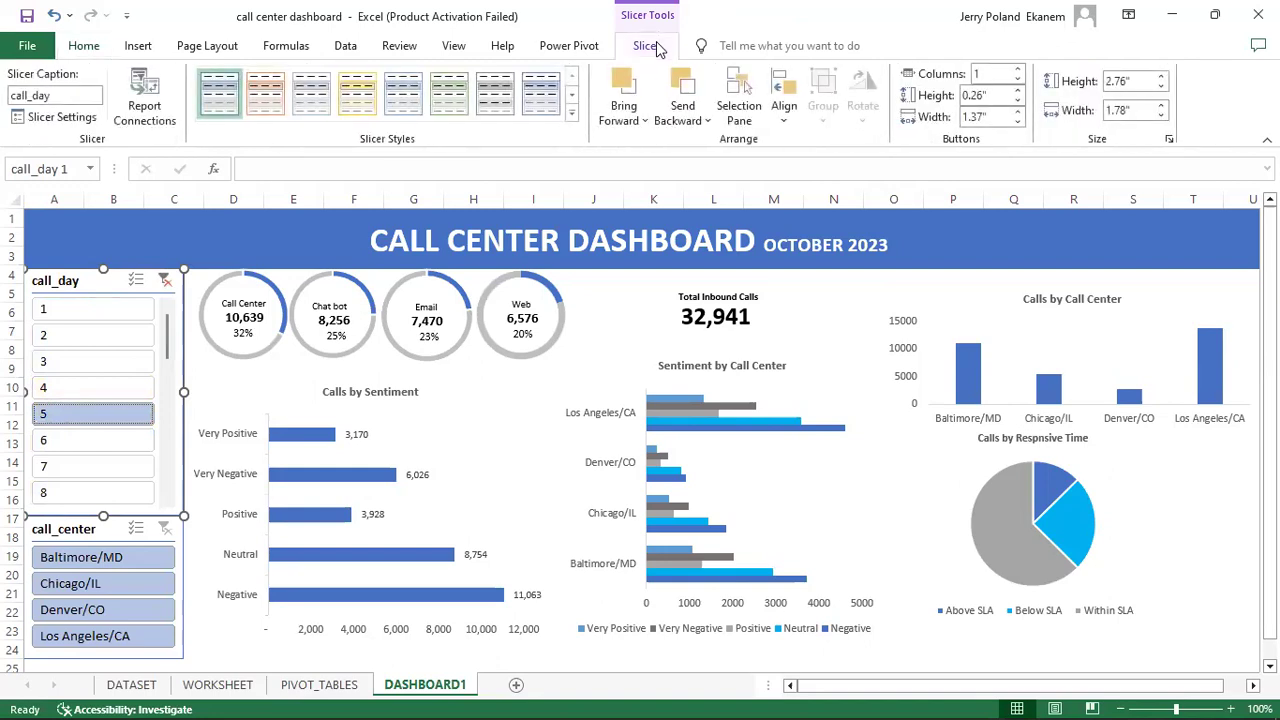
click(144, 105)
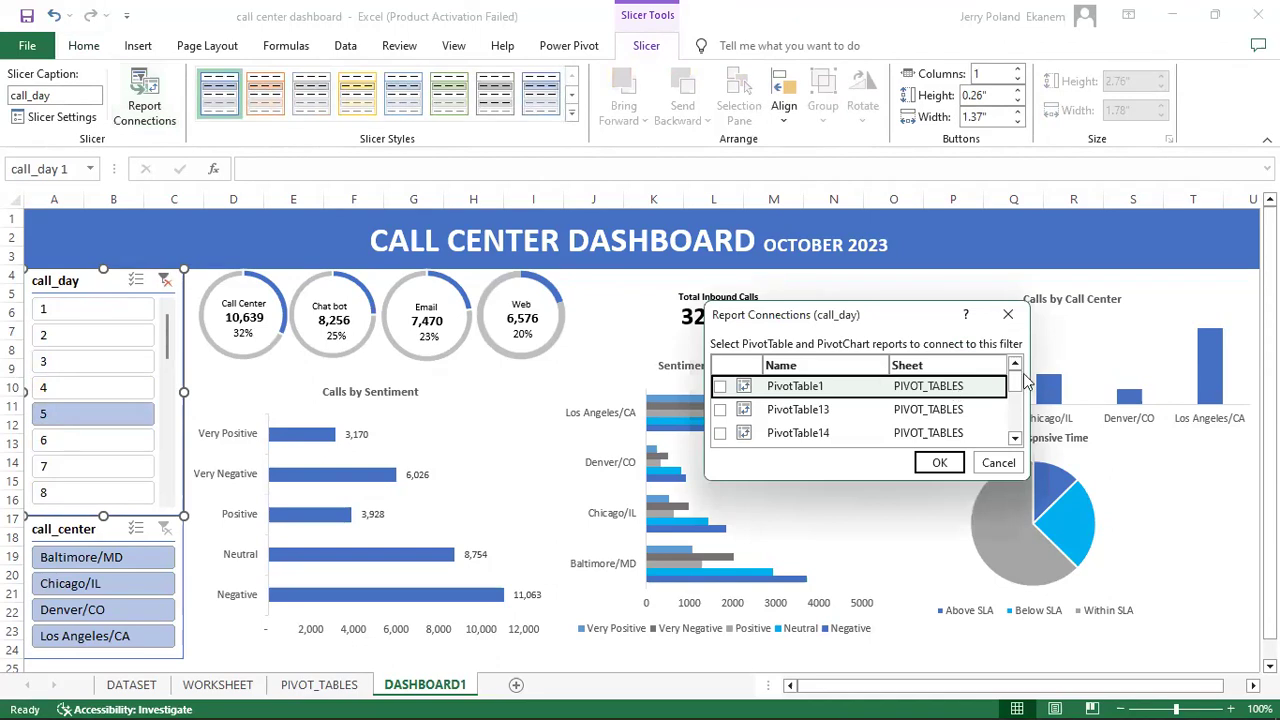
click(720, 386)
click(720, 410)
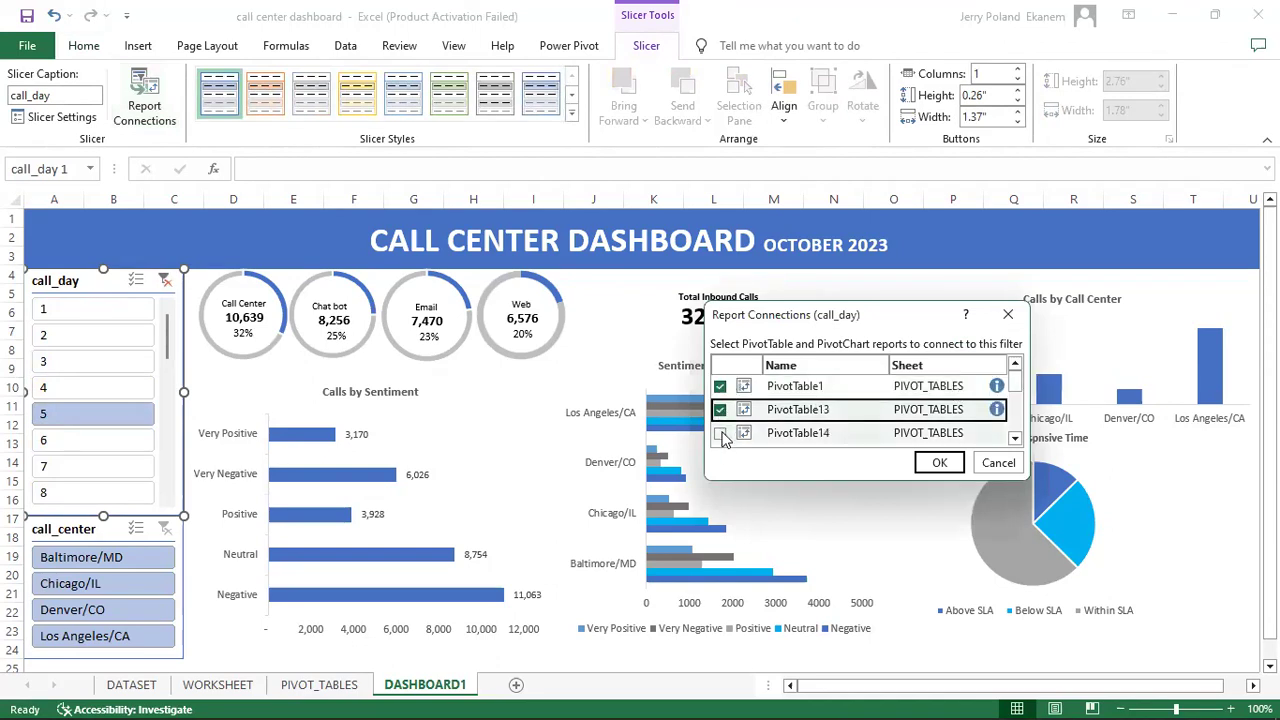
click(720, 433)
scroll(750, 420, down, 1)
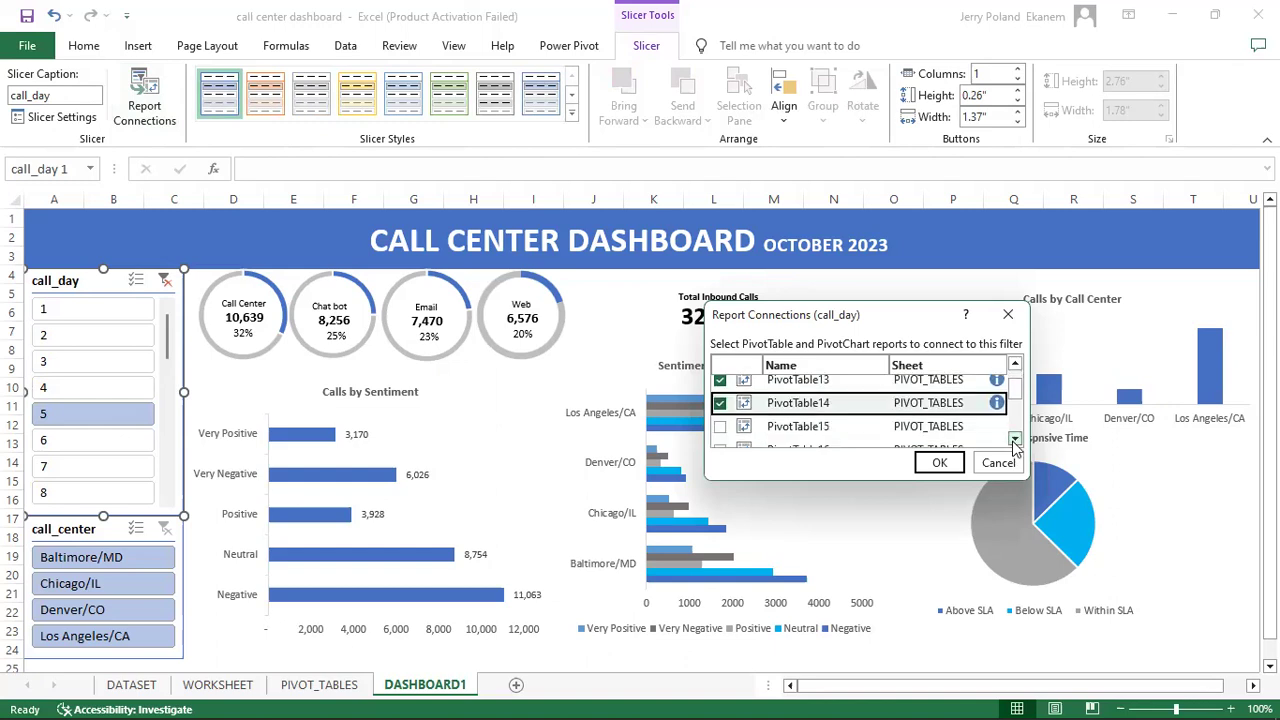
click(720, 427)
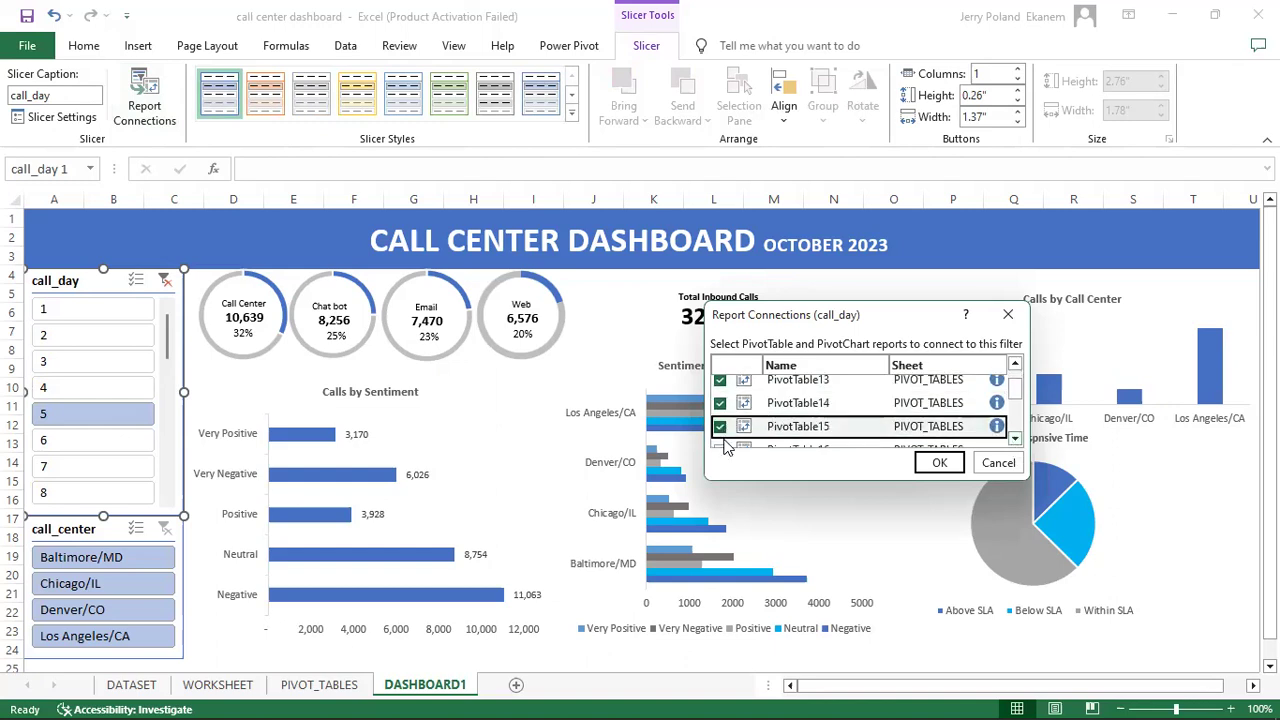
Step: Also connect the call_day slicer to PivotTable16, PivotTable18, PivotTable19, PivotTable20 and PivotTable21, and apply the connections
click(1015, 439)
click(1015, 439)
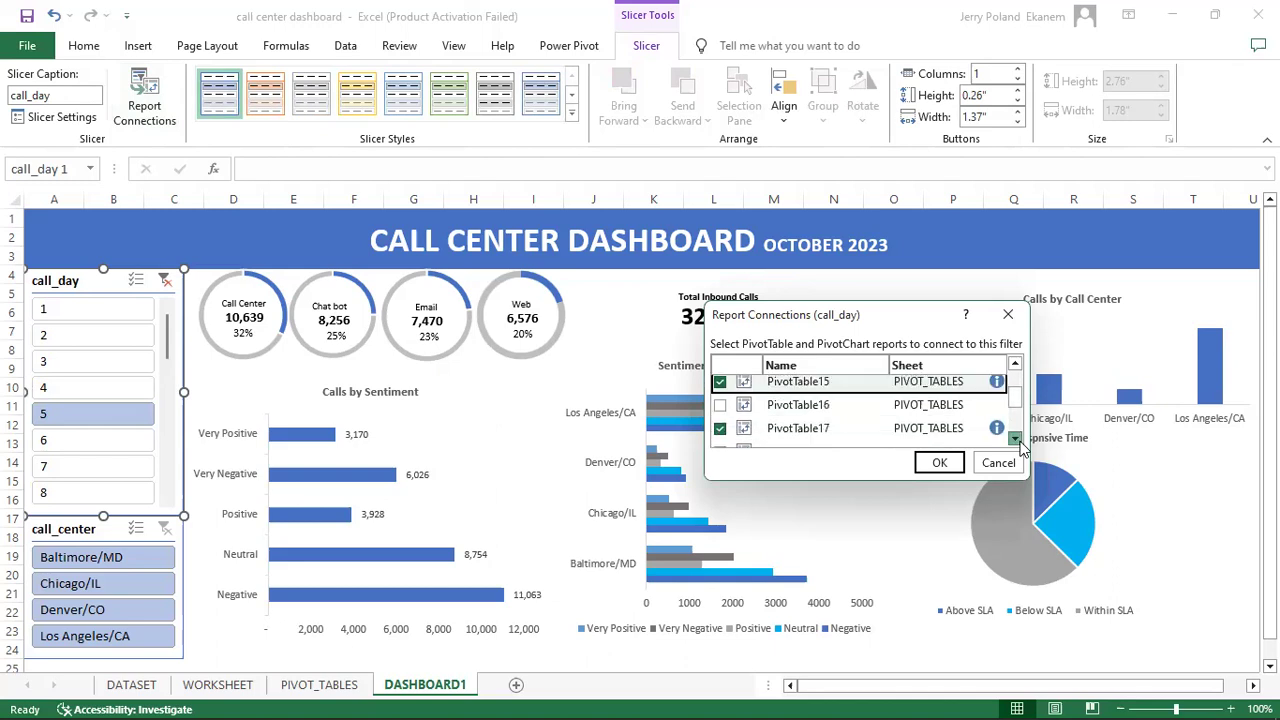
click(720, 405)
click(720, 405)
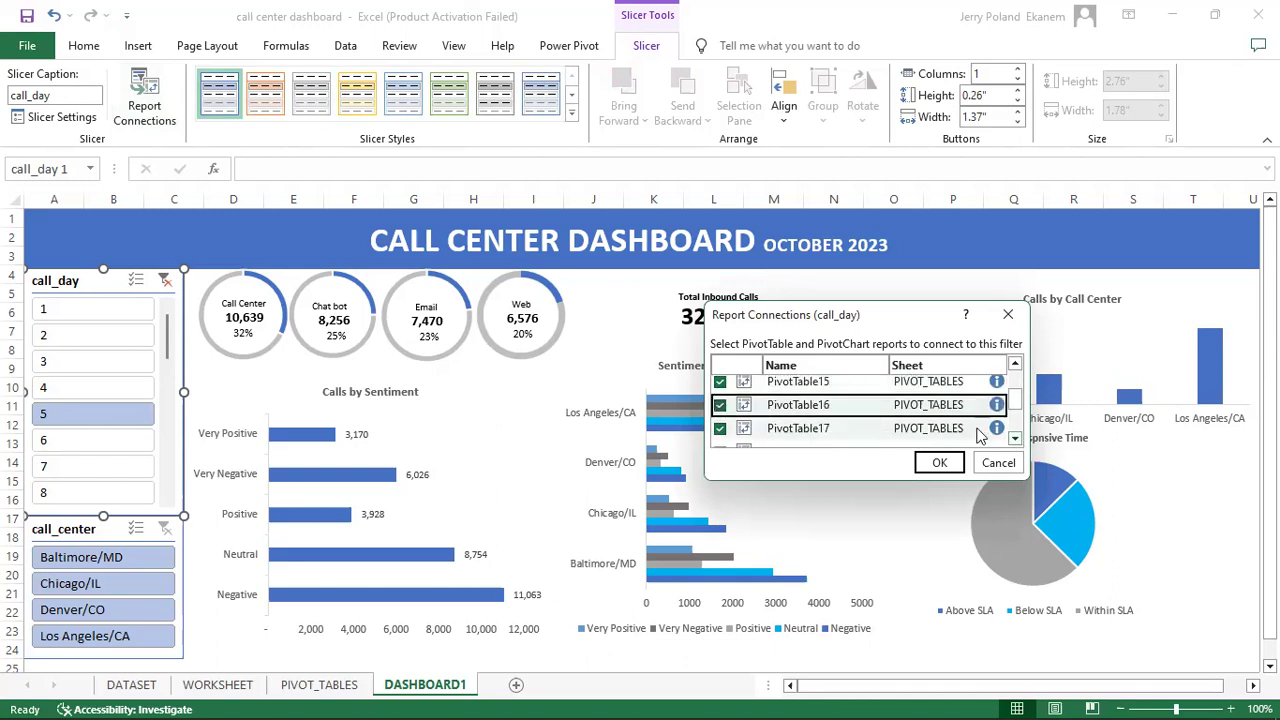
click(1015, 439)
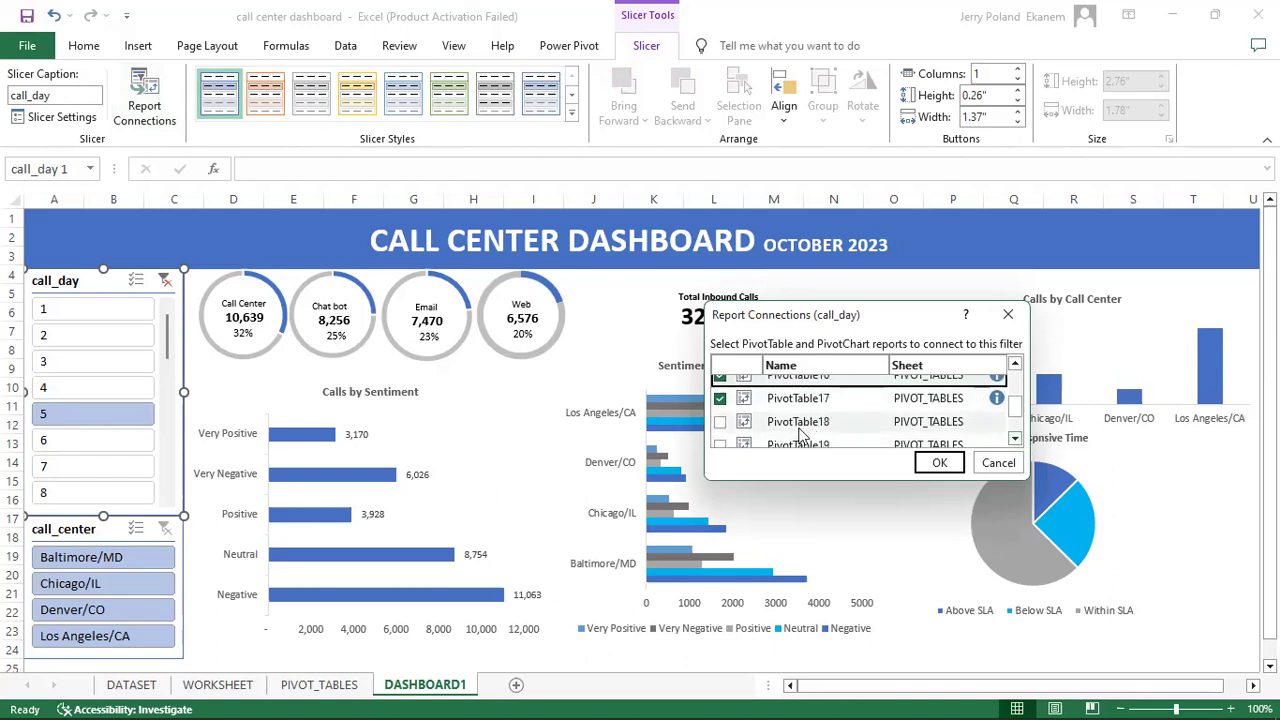
click(720, 421)
click(720, 444)
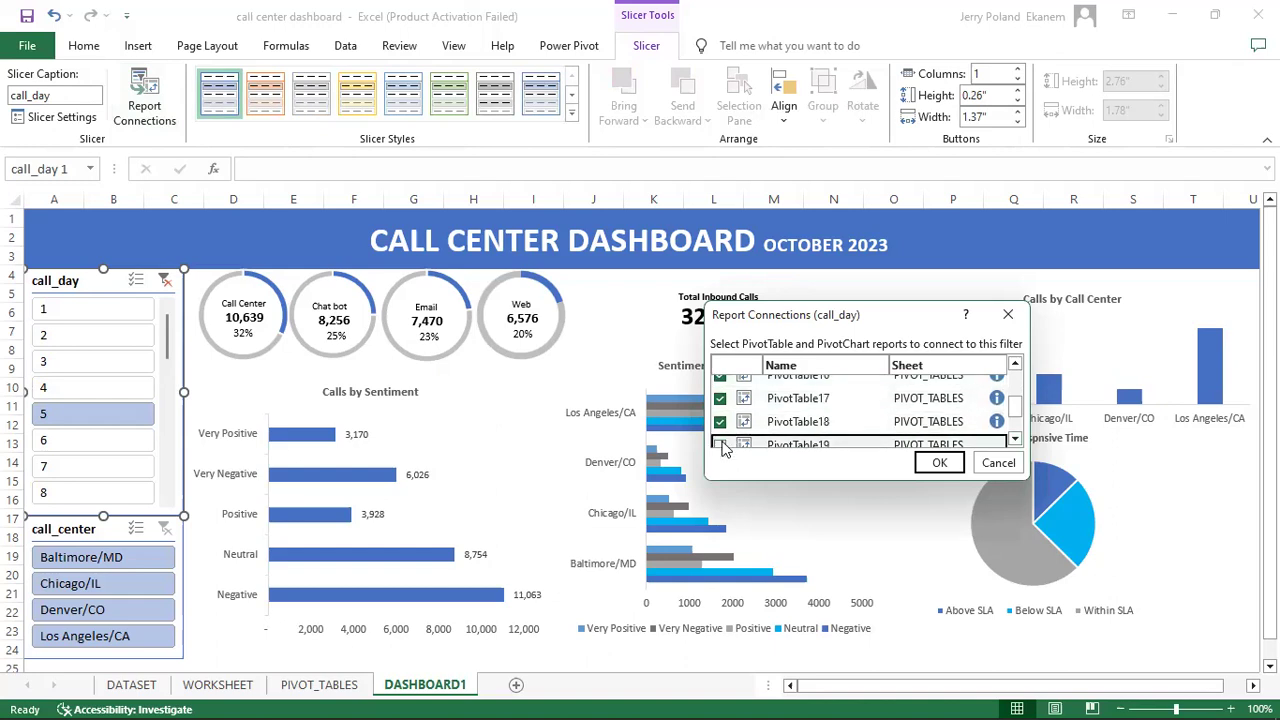
click(1015, 441)
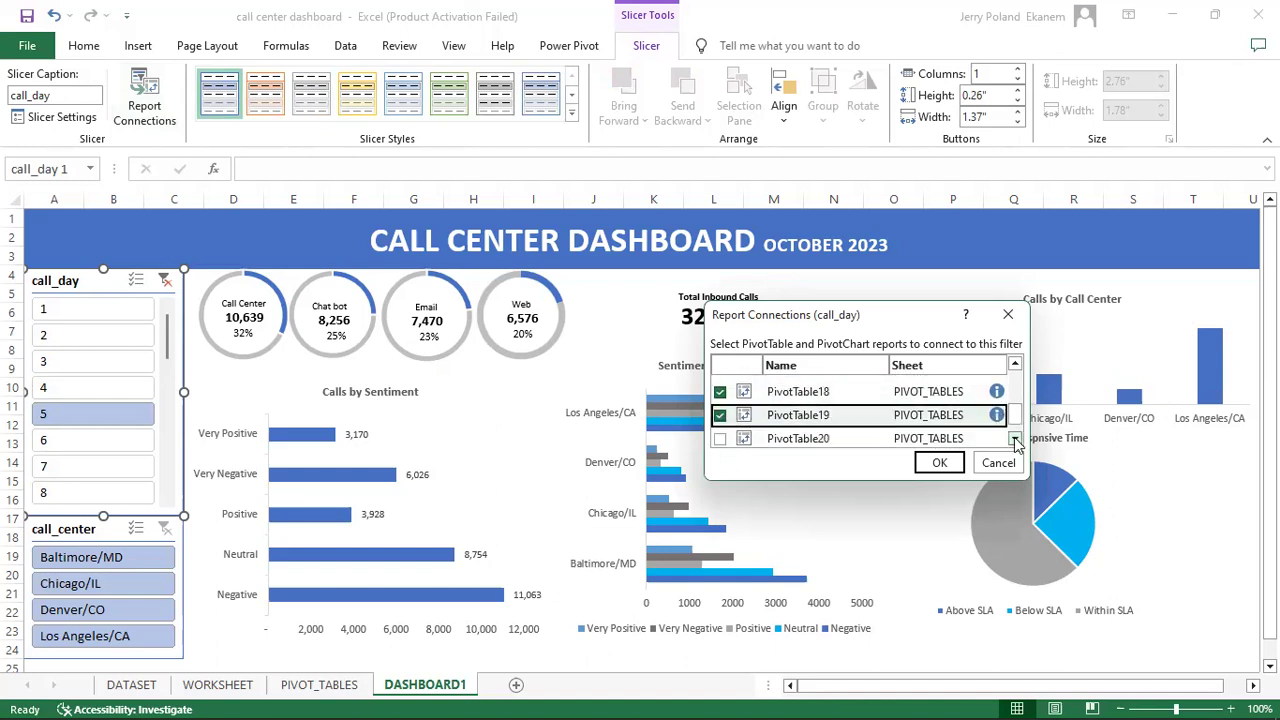
click(1015, 441)
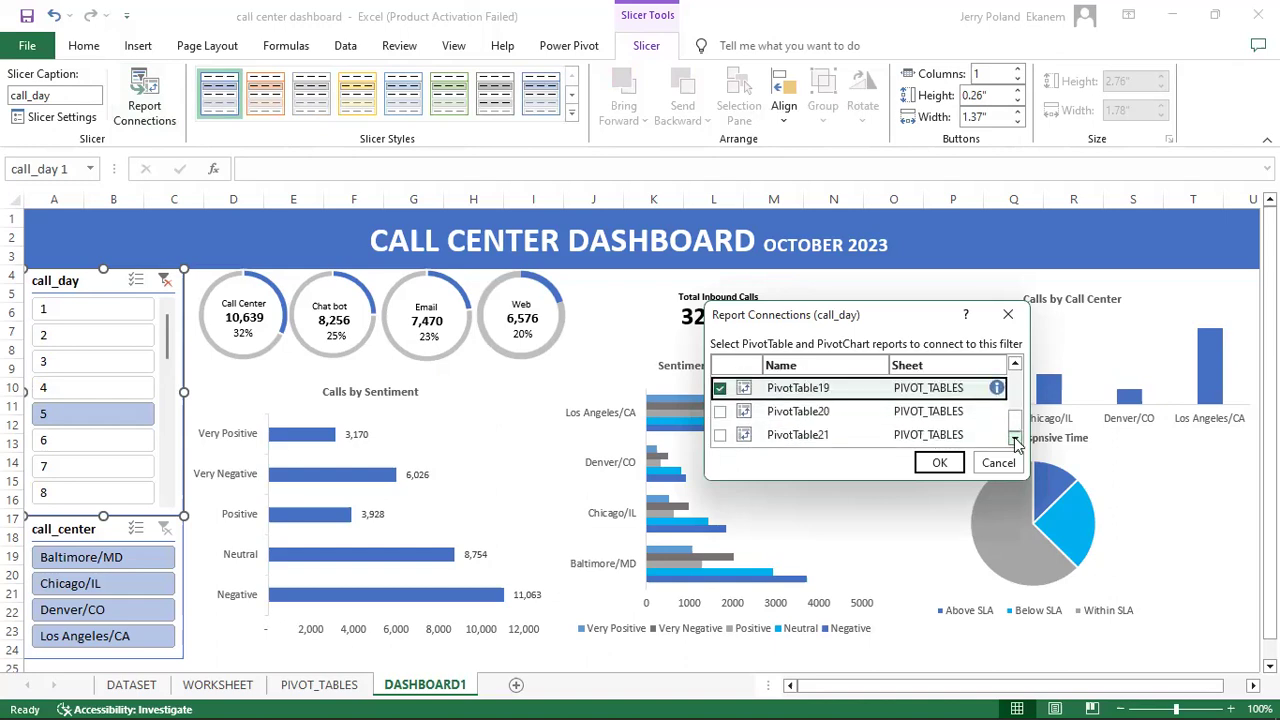
click(720, 411)
click(720, 436)
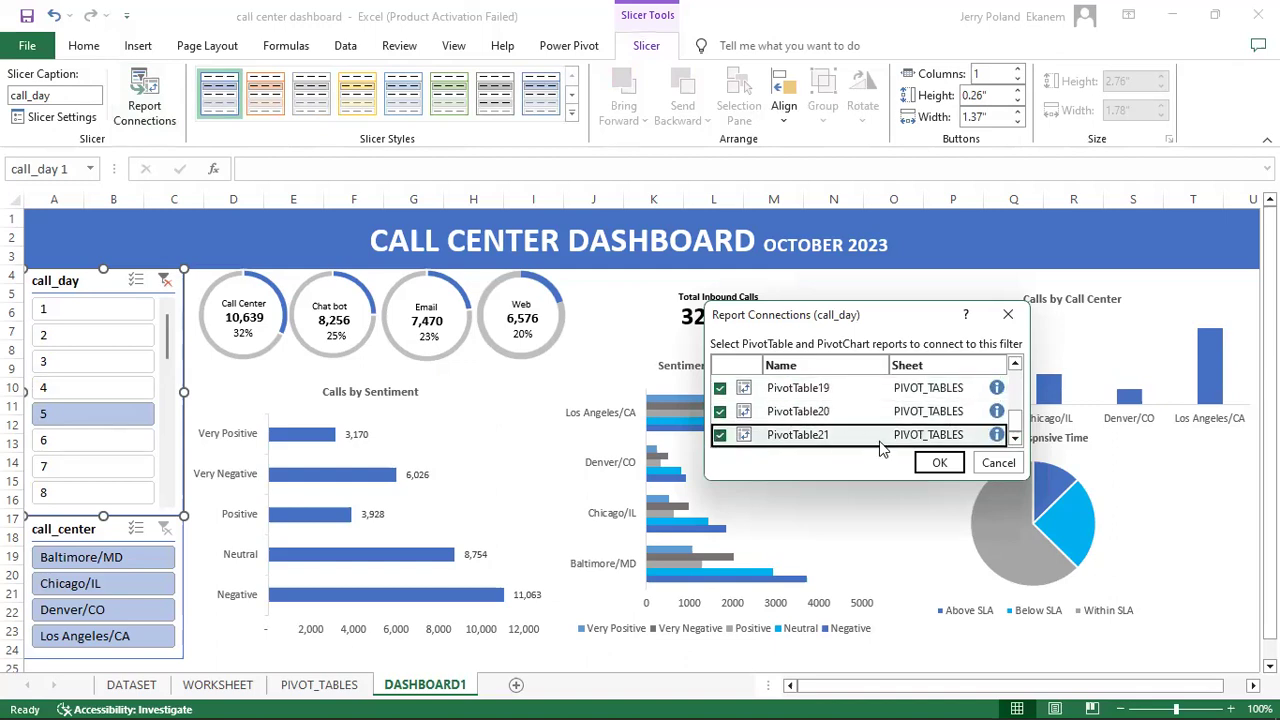
click(937, 463)
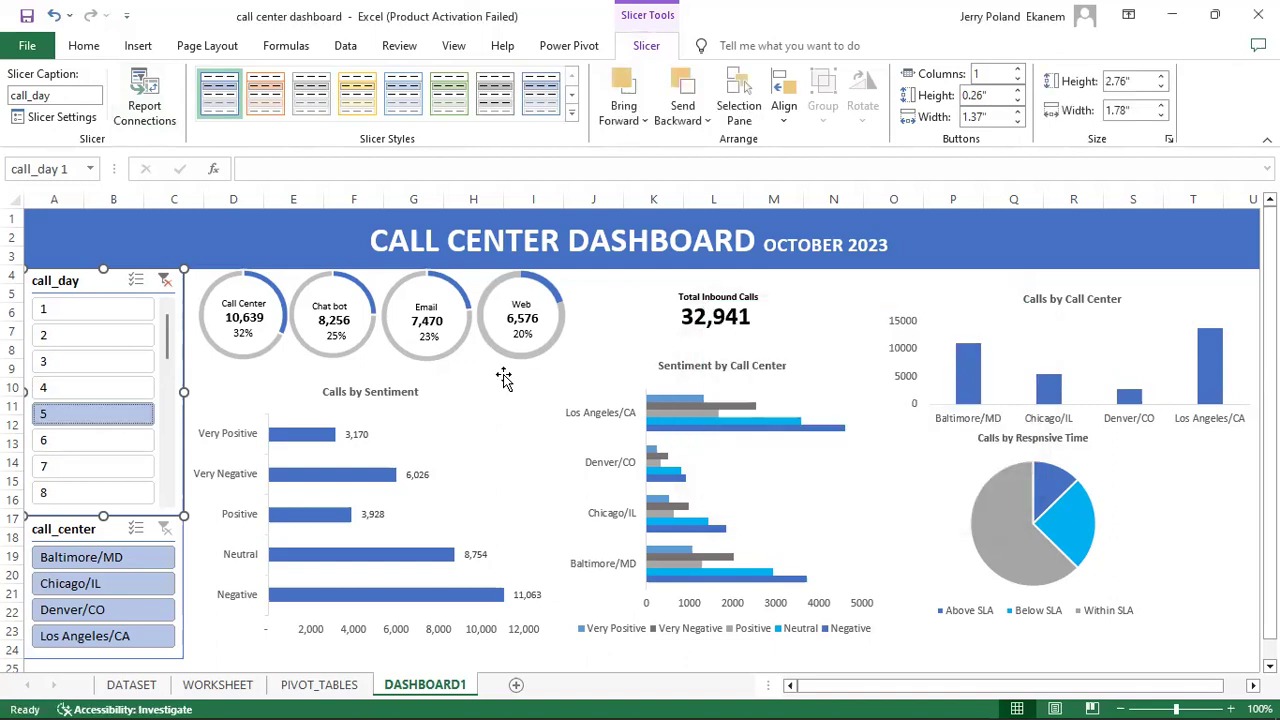
Step: Test the connected call_day slicer by filtering the dashboard on days 2, 1, 4, 8, 7 and 6 in turn
click(70, 338)
click(75, 342)
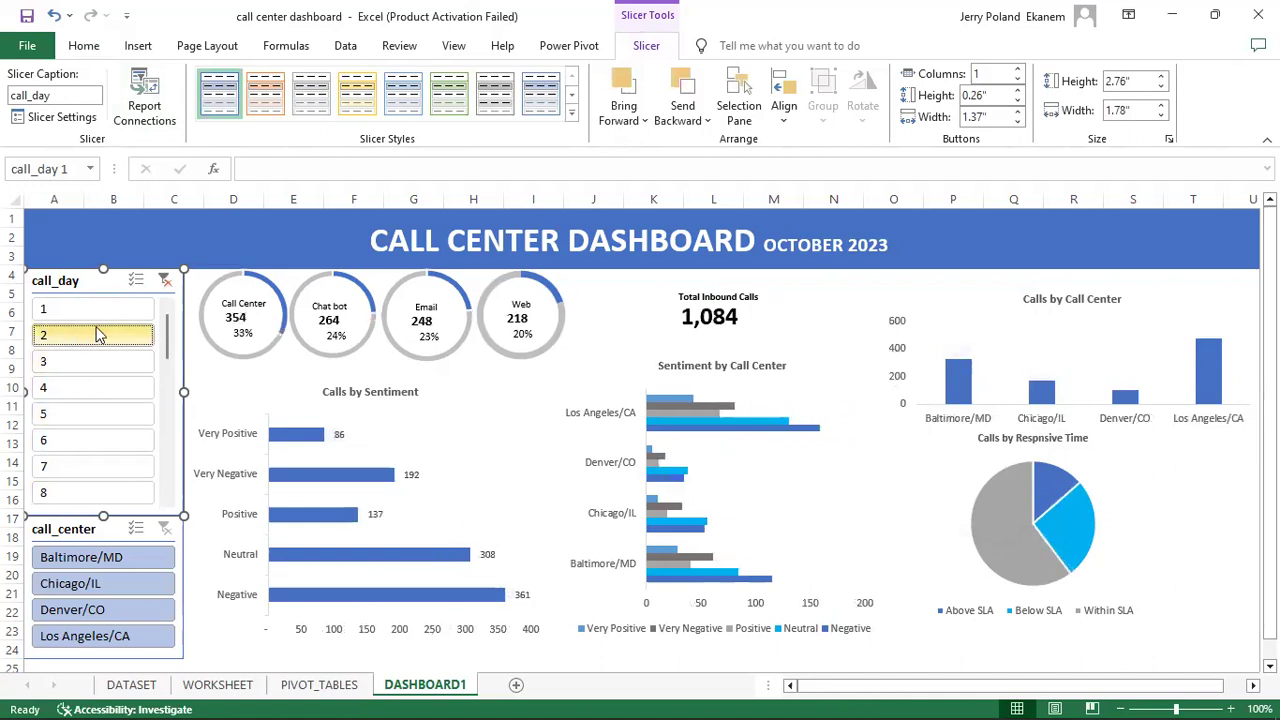
click(85, 310)
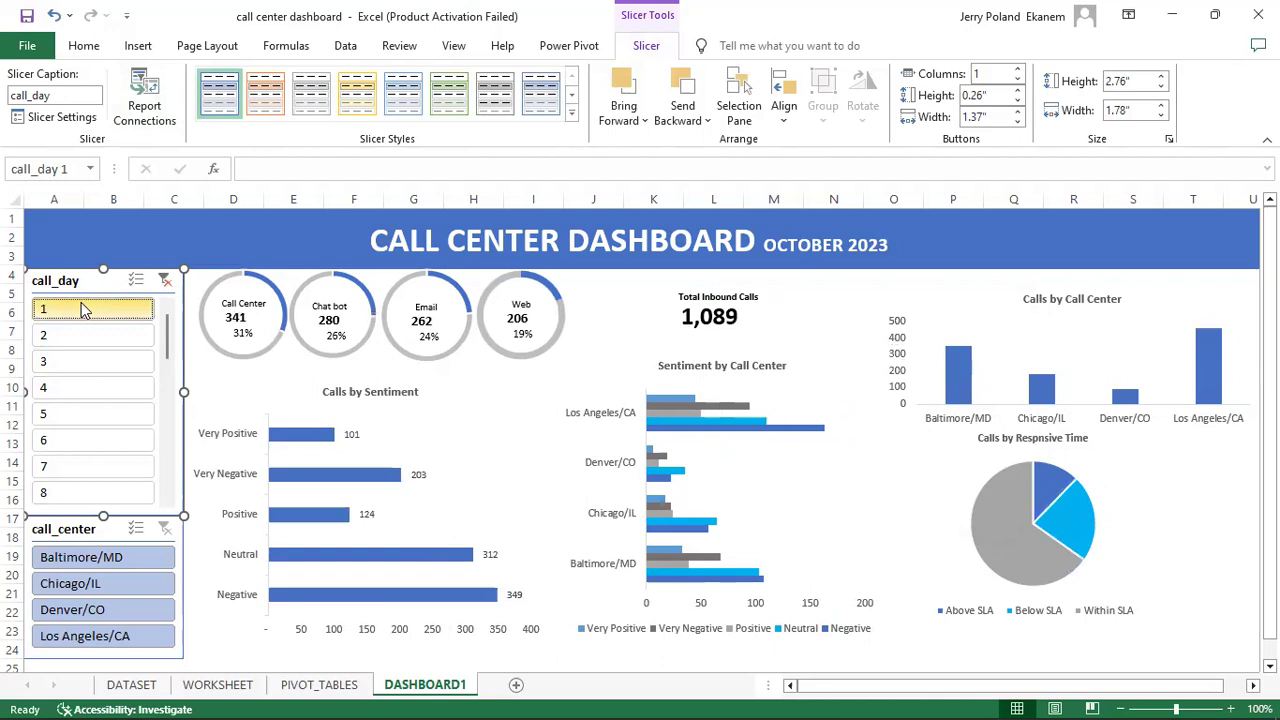
click(91, 386)
click(99, 490)
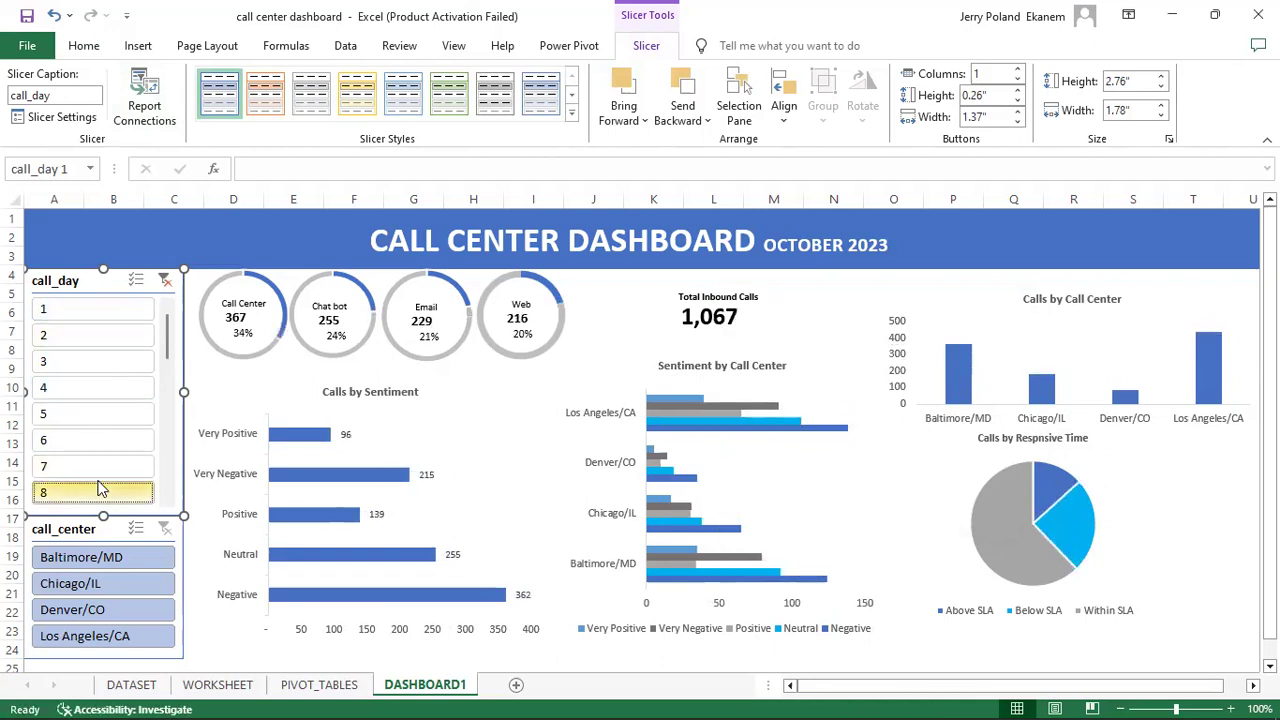
click(86, 463)
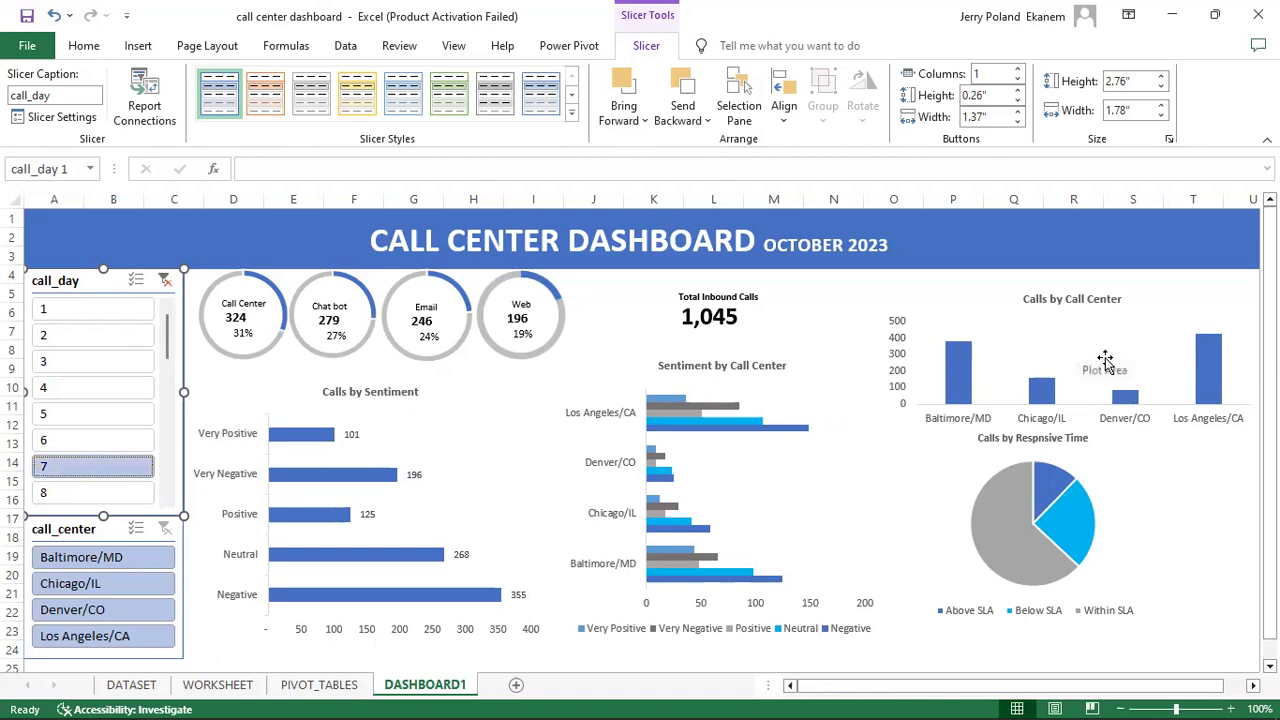
click(135, 441)
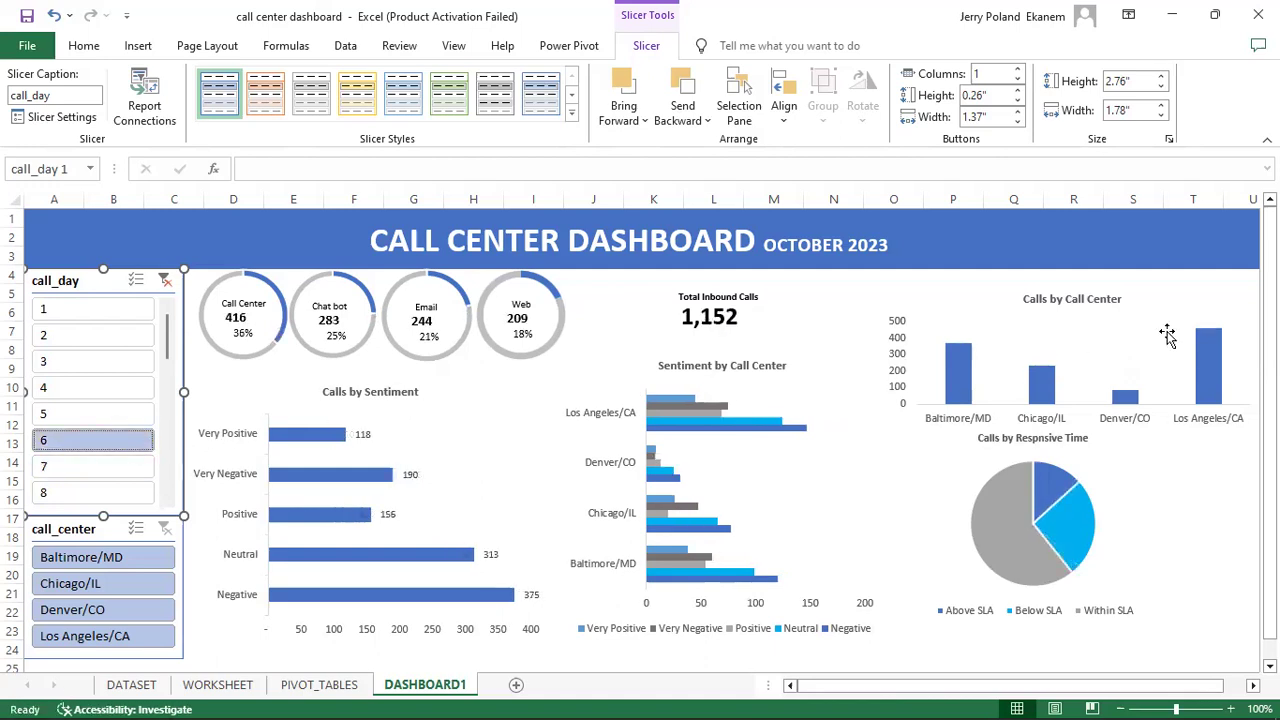